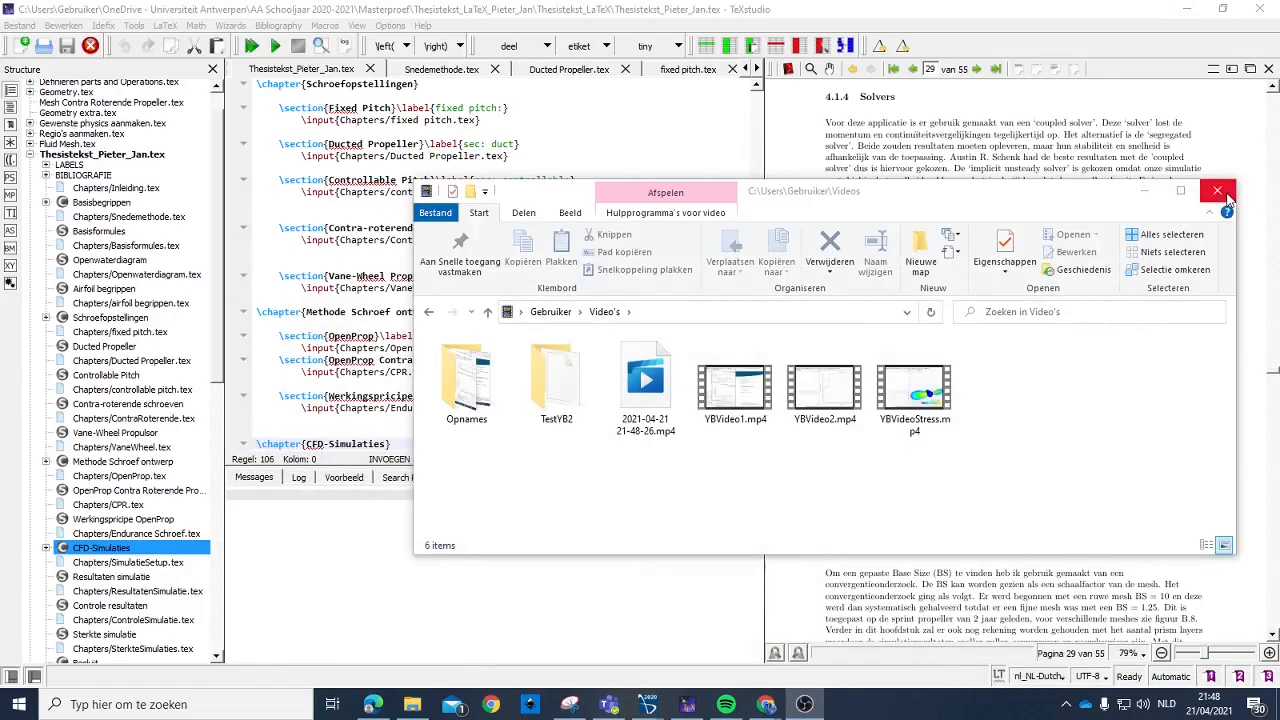
Clear the open windows from the desktop and open the inner OpenProp_v3.3.4 folder in the desktop's OpenProp_v3.3.4 folder.
left_click(1217, 191)
left_click(1187, 9)
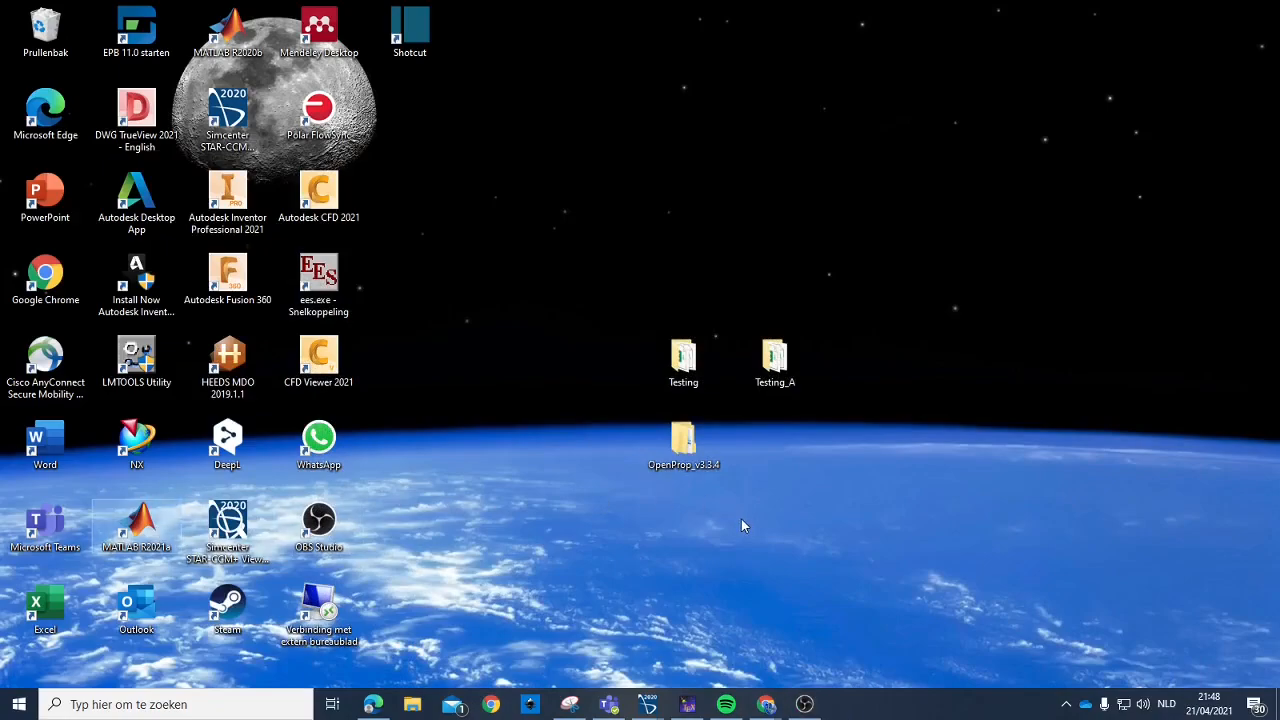
double_click(685, 445)
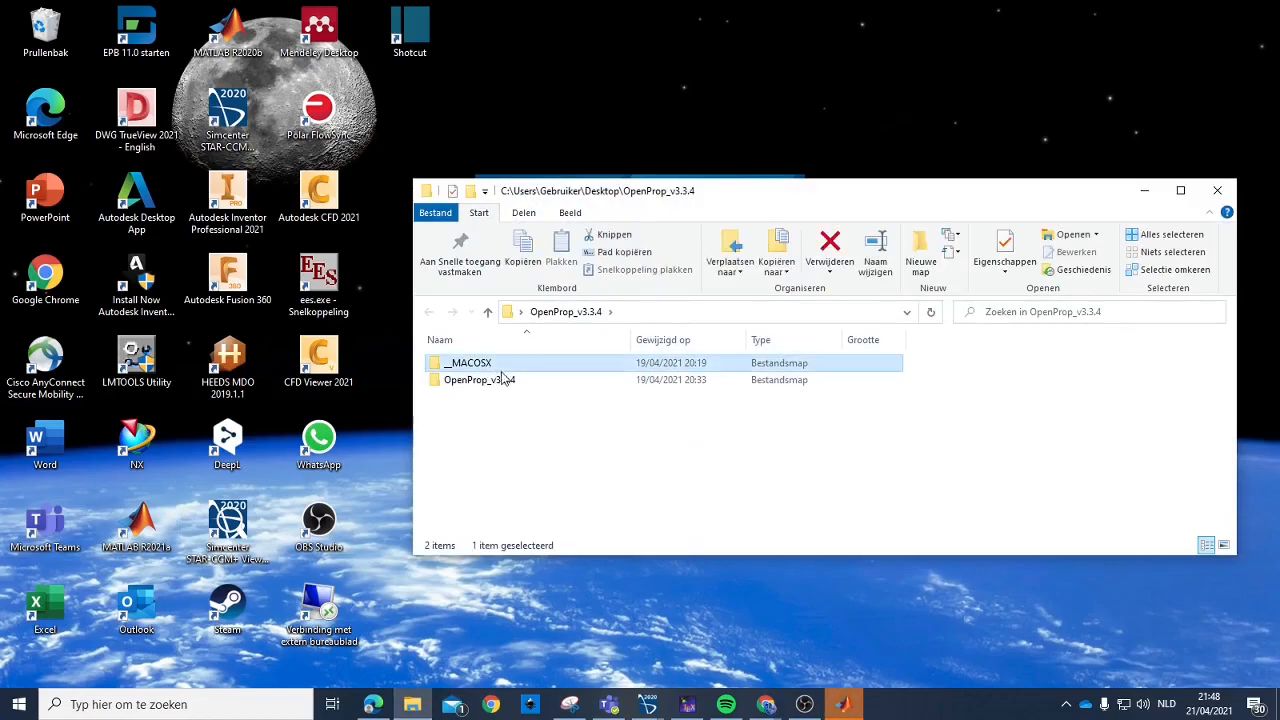
double_click(530, 380)
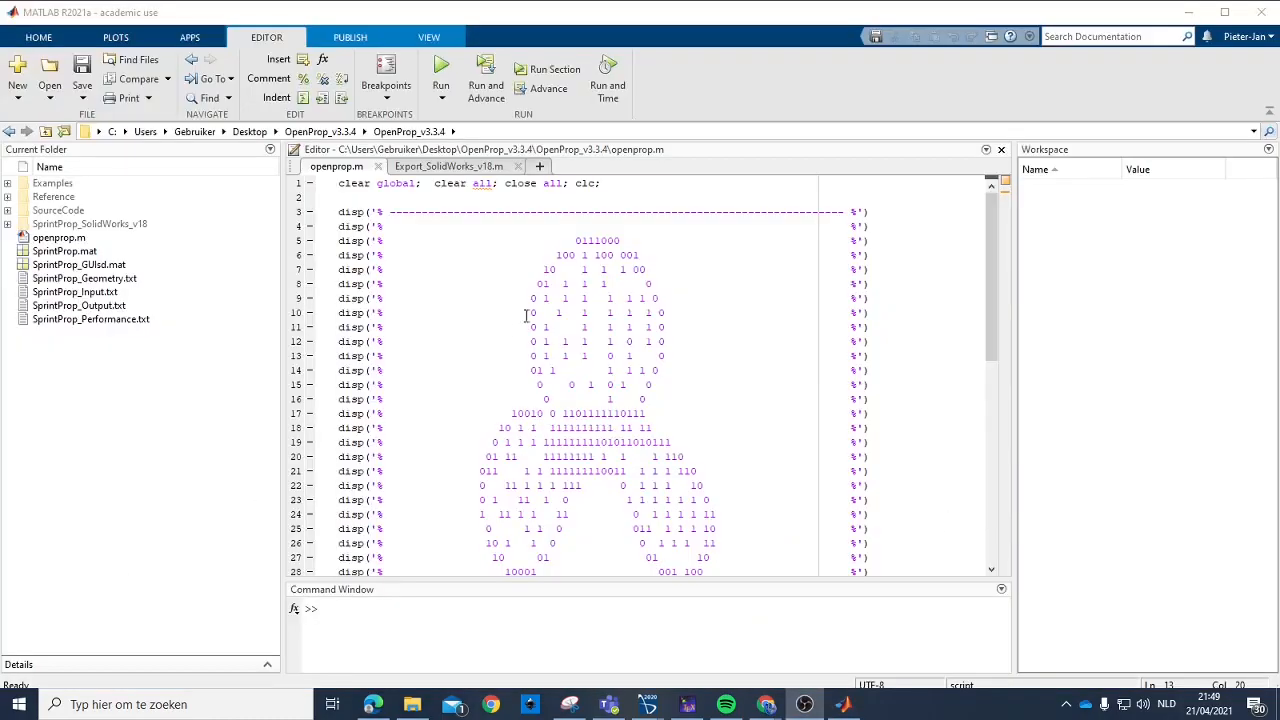
Open the openprop.m script in MATLAB and run it, placing the OpenProp design window over the editor.
left_click(545, 298)
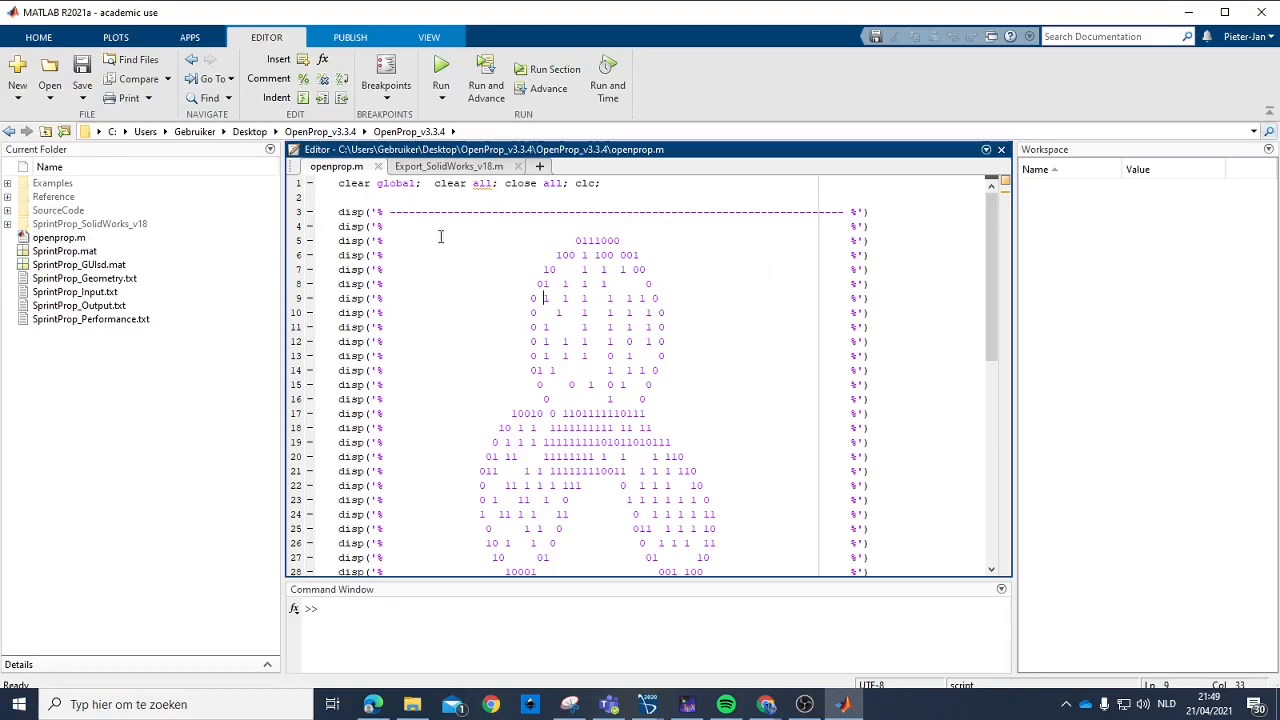
left_click(58, 239)
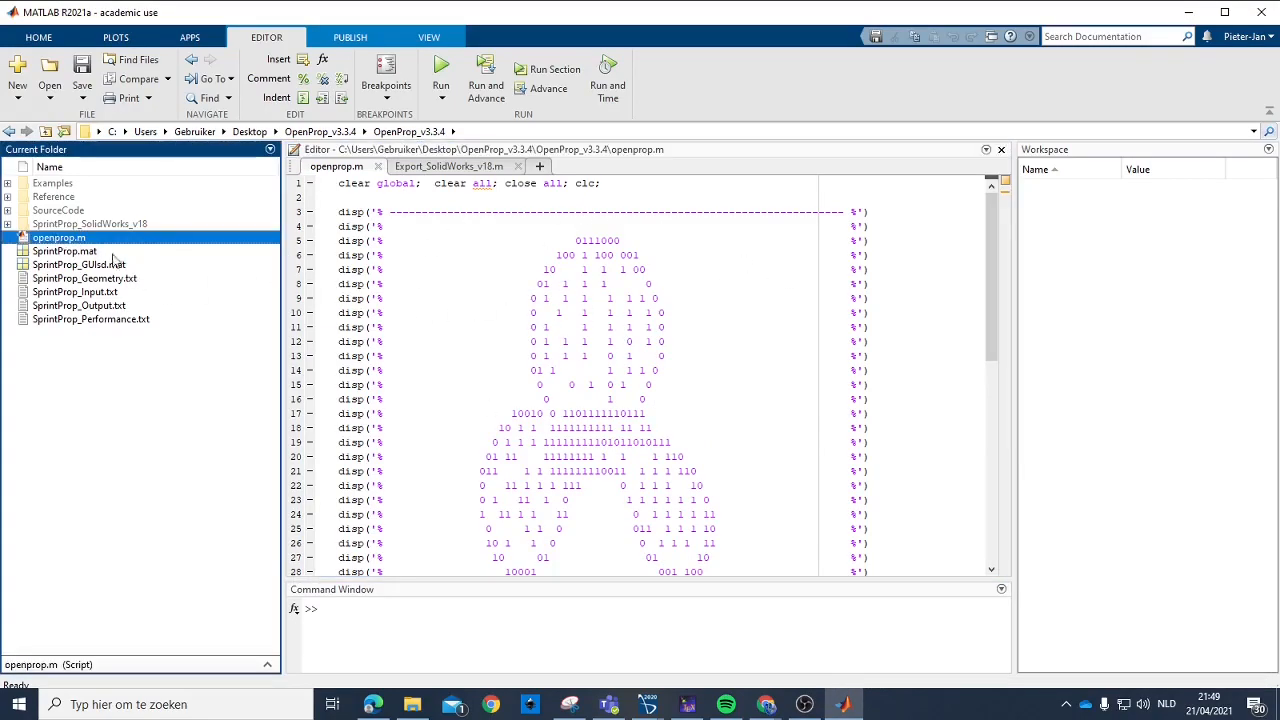
double_click(80, 240)
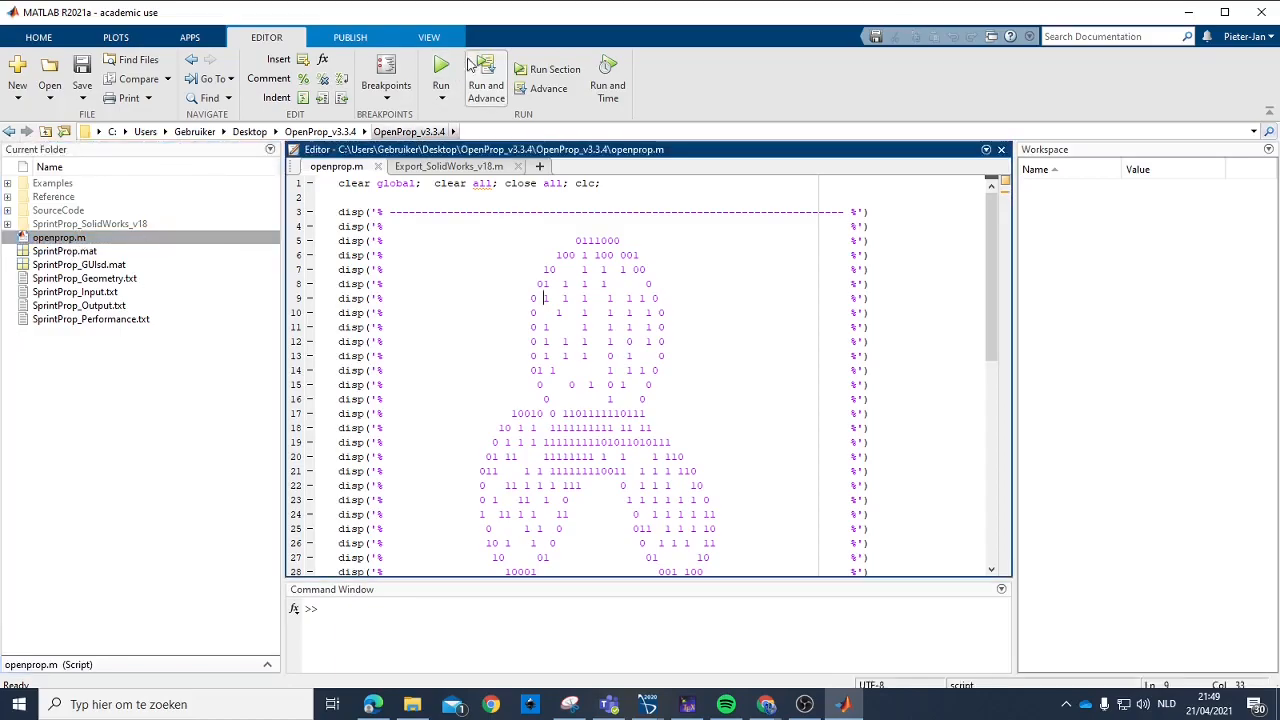
left_click(446, 66)
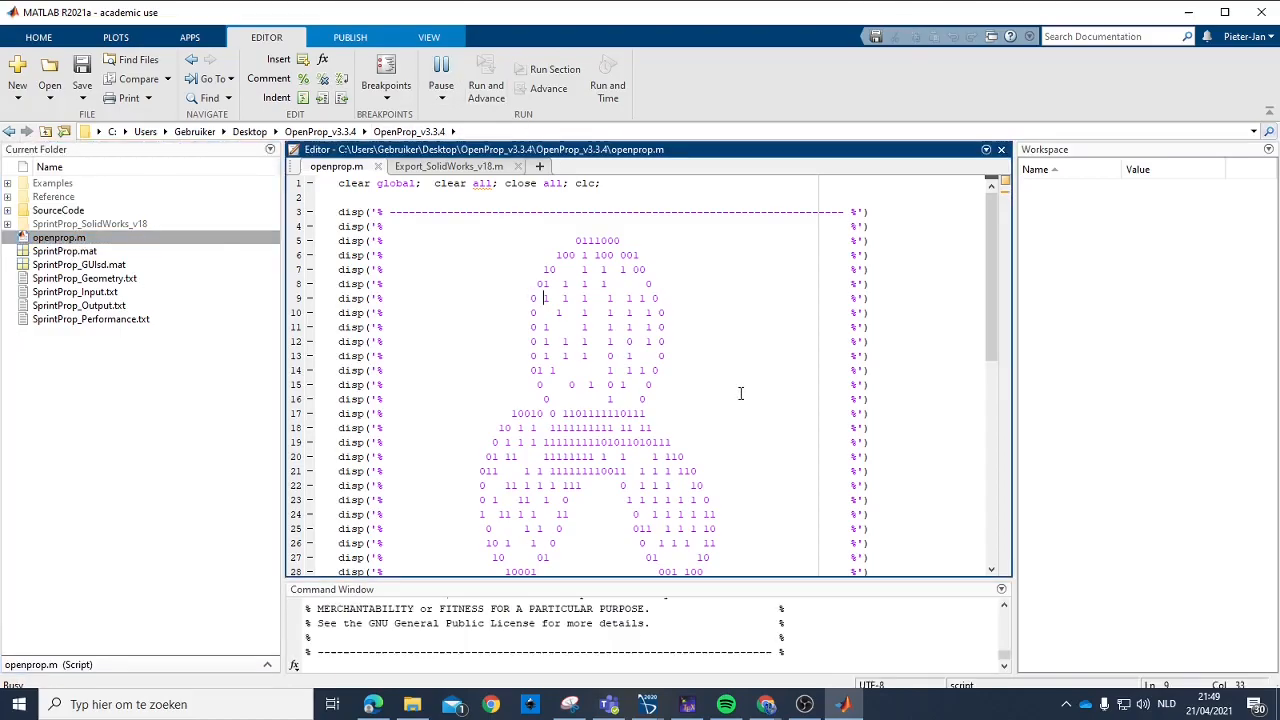
left_click_drag(322, 140, 730, 153)
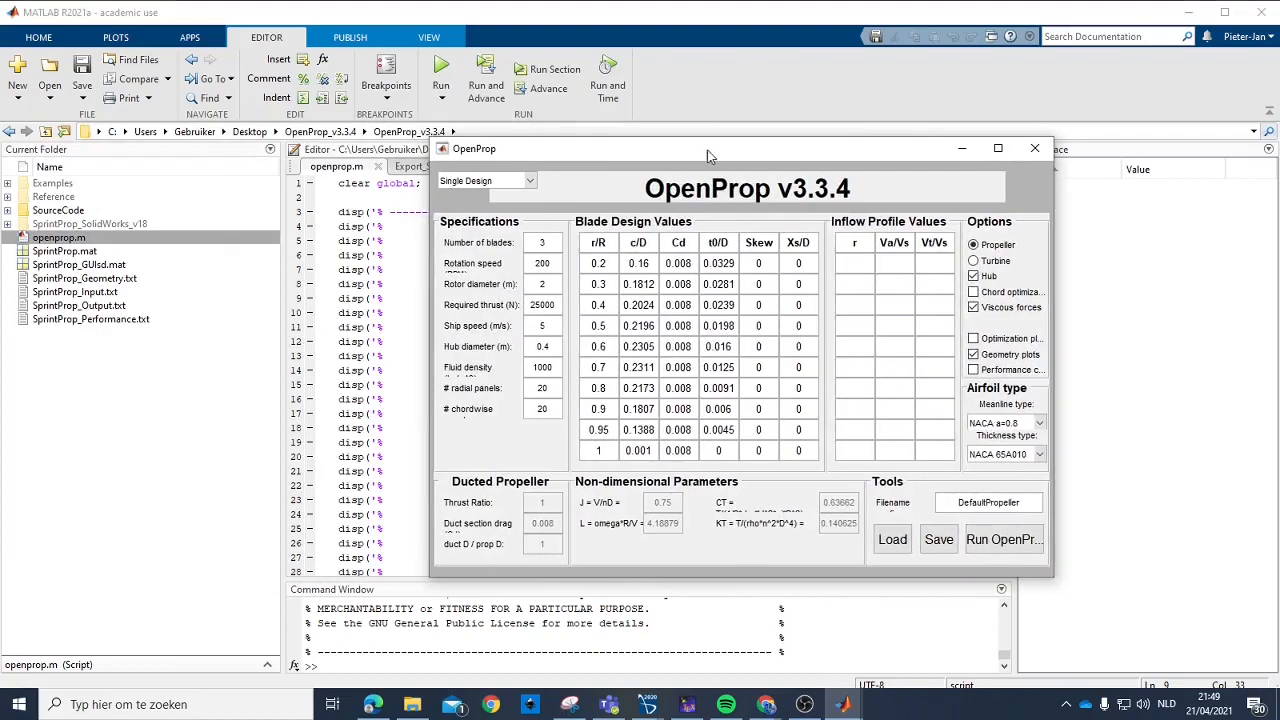
left_click_drag(617, 150, 535, 136)
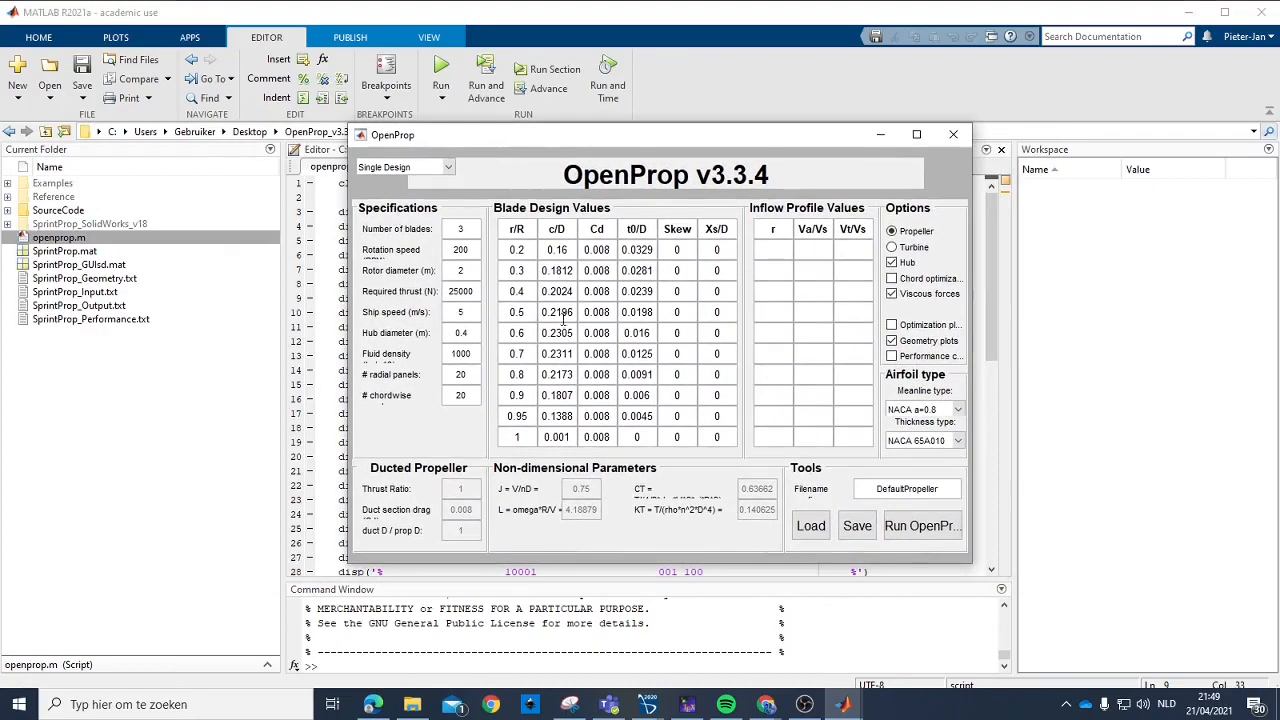
Set the propeller's rotation speed to 700 RPM.
double_click(469, 249)
type("7")
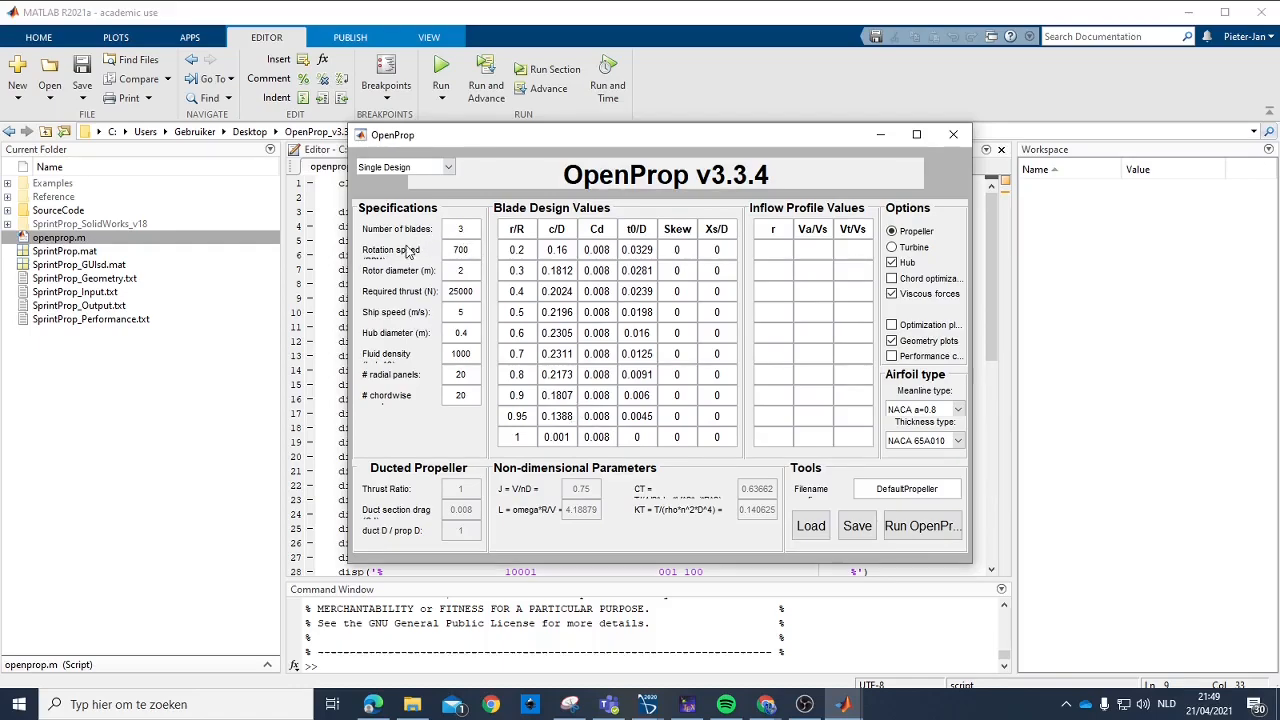
key("Tab")
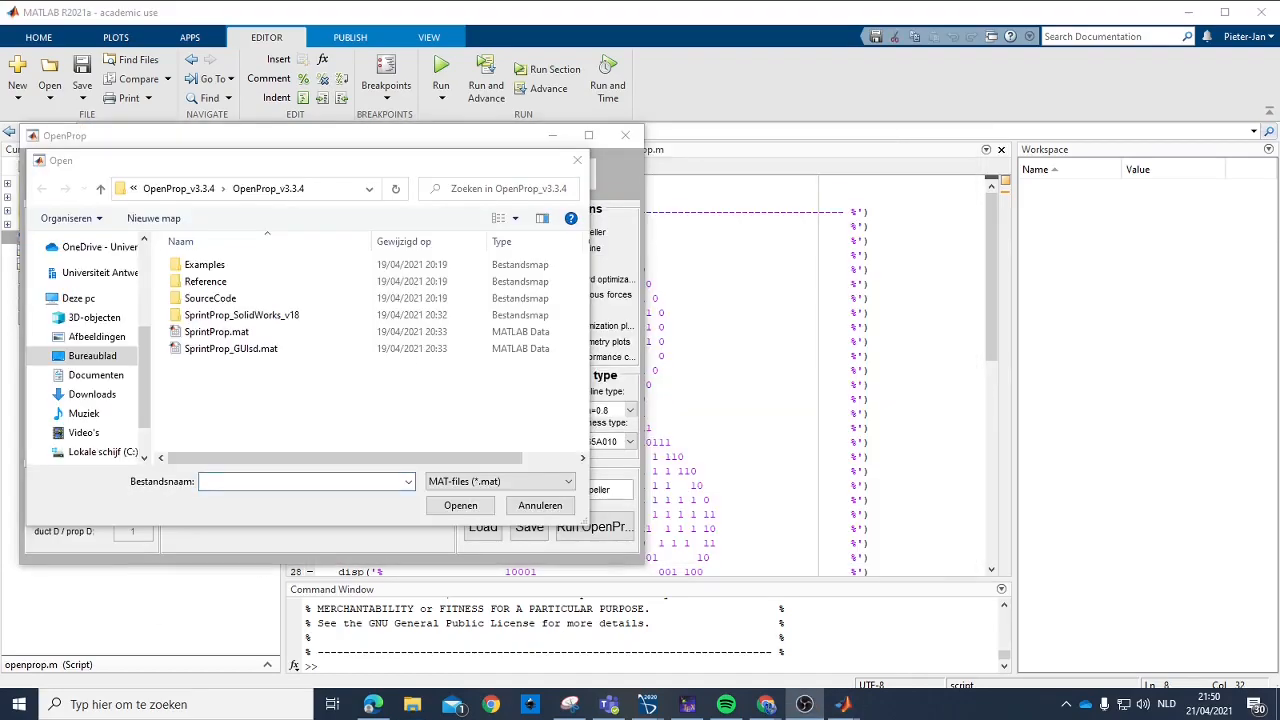
Load the propeller design 3Blad_GUIsd.mat from the OpenProp_v3.3.4 folder under Opeprop2 on the Data (D:) drive.
scroll(95, 410, "down", 1)
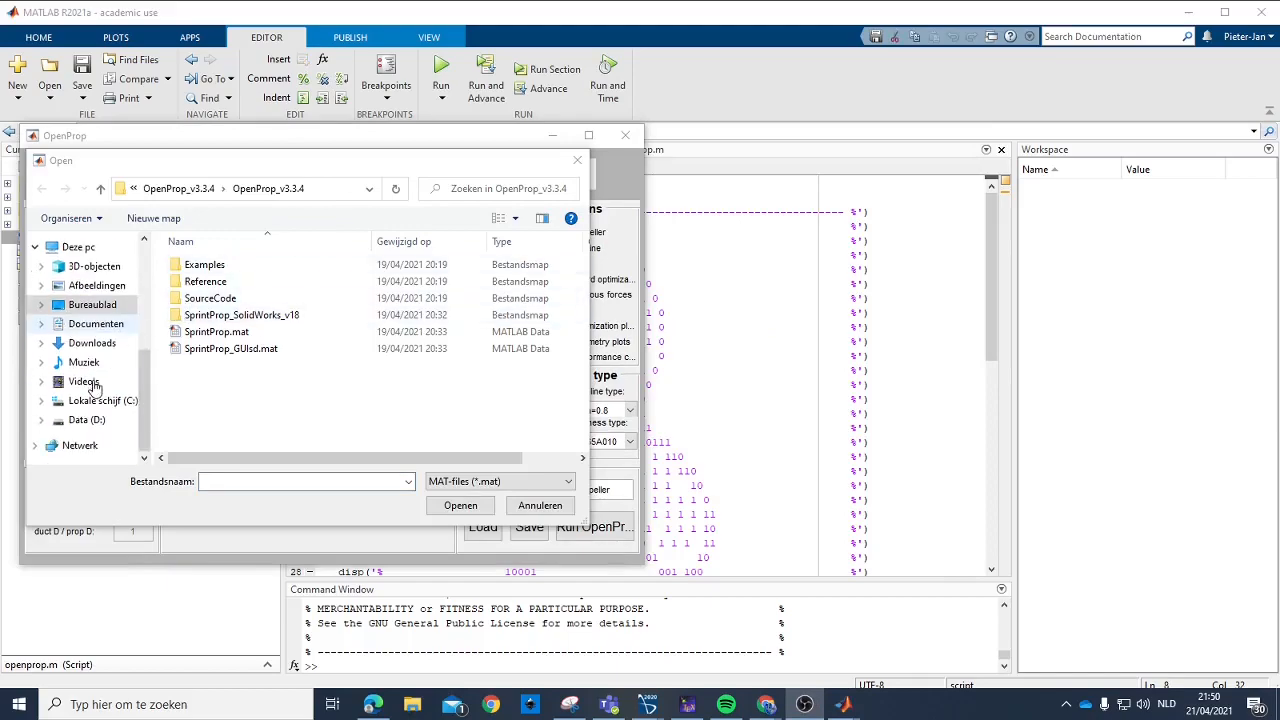
left_click(97, 424)
scroll(251, 376, "down", 2)
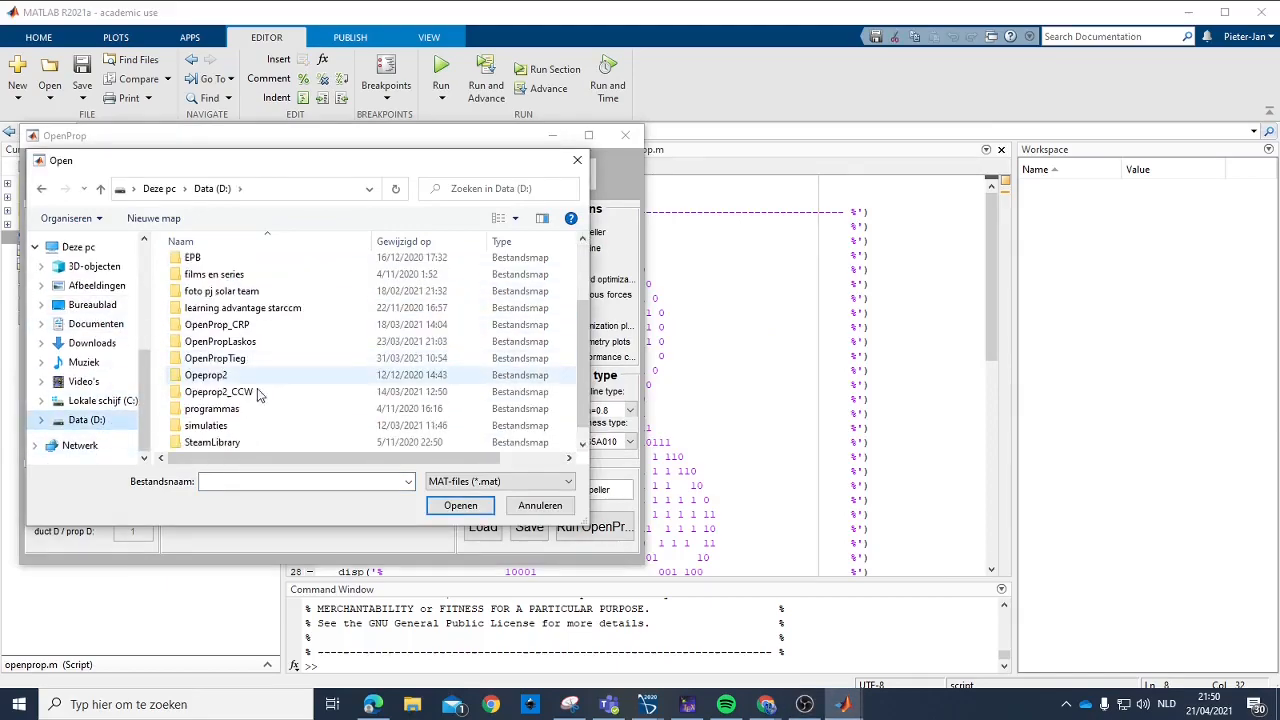
double_click(229, 378)
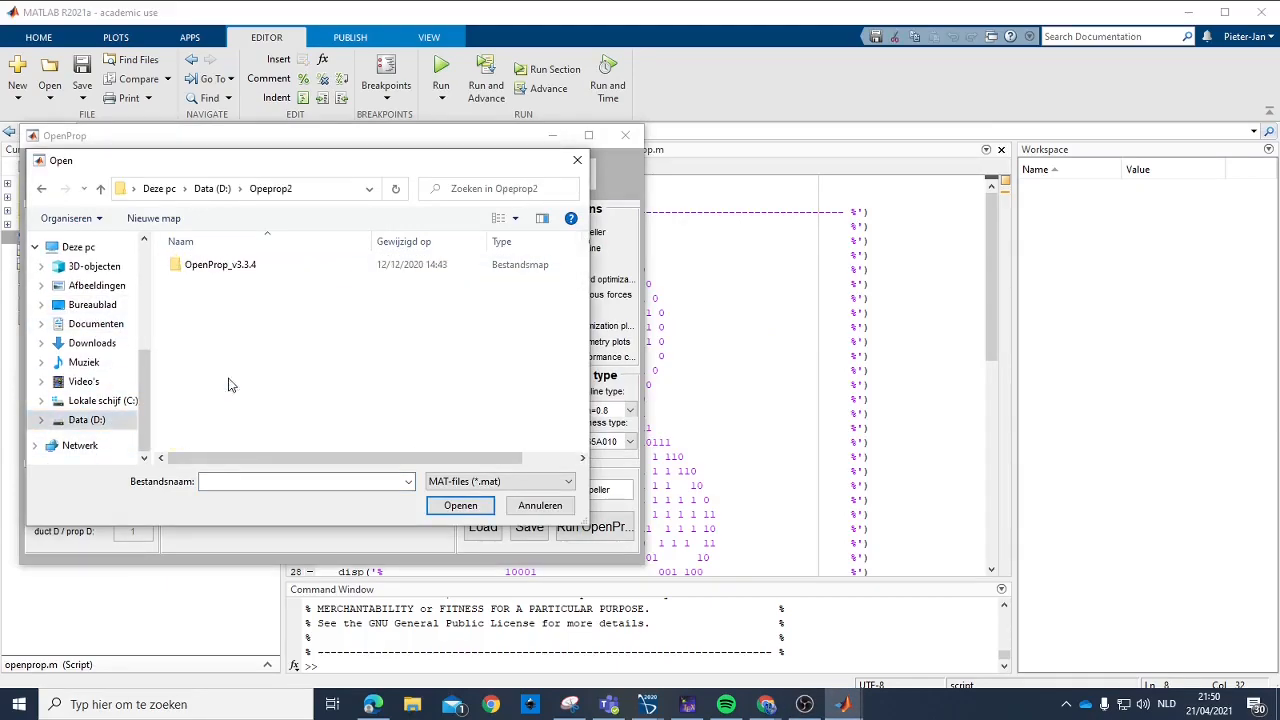
double_click(245, 268)
left_click(240, 288)
double_click(240, 289)
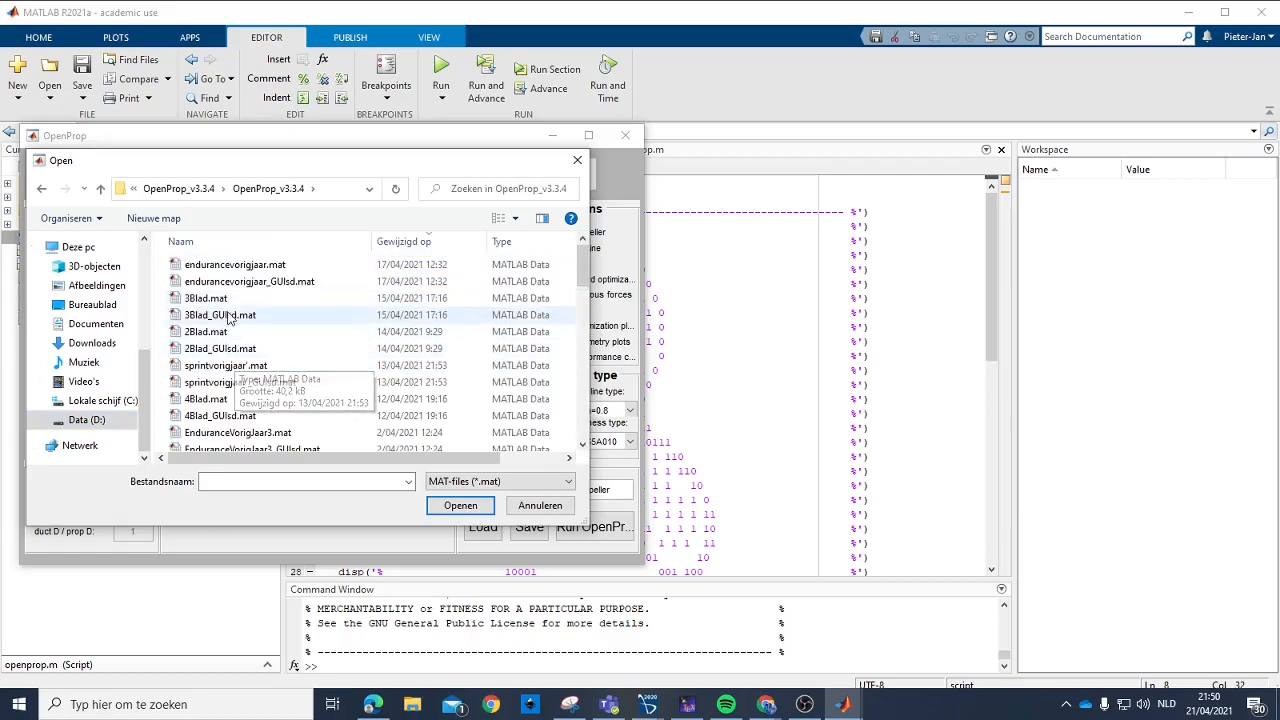
double_click(270, 315)
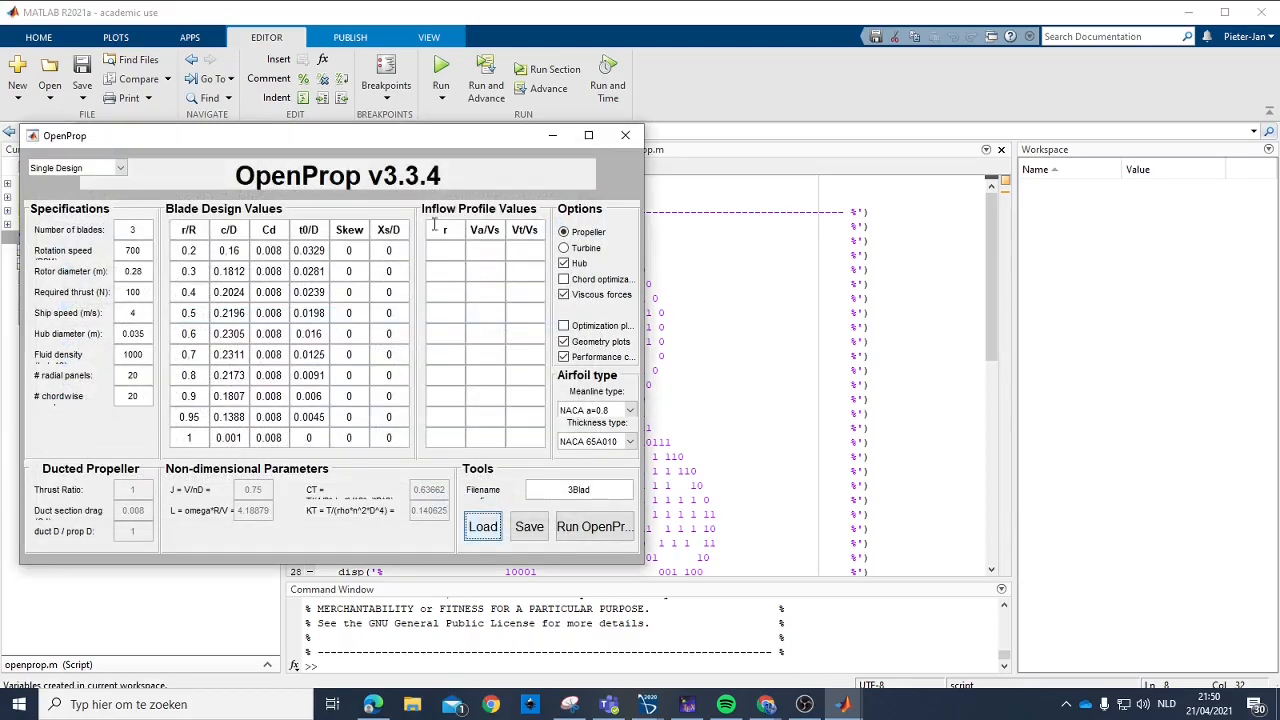
Run OpenProp on the 3Blad design and minimize the Plots and OpenProp windows.
left_click_drag(415, 137, 676, 144)
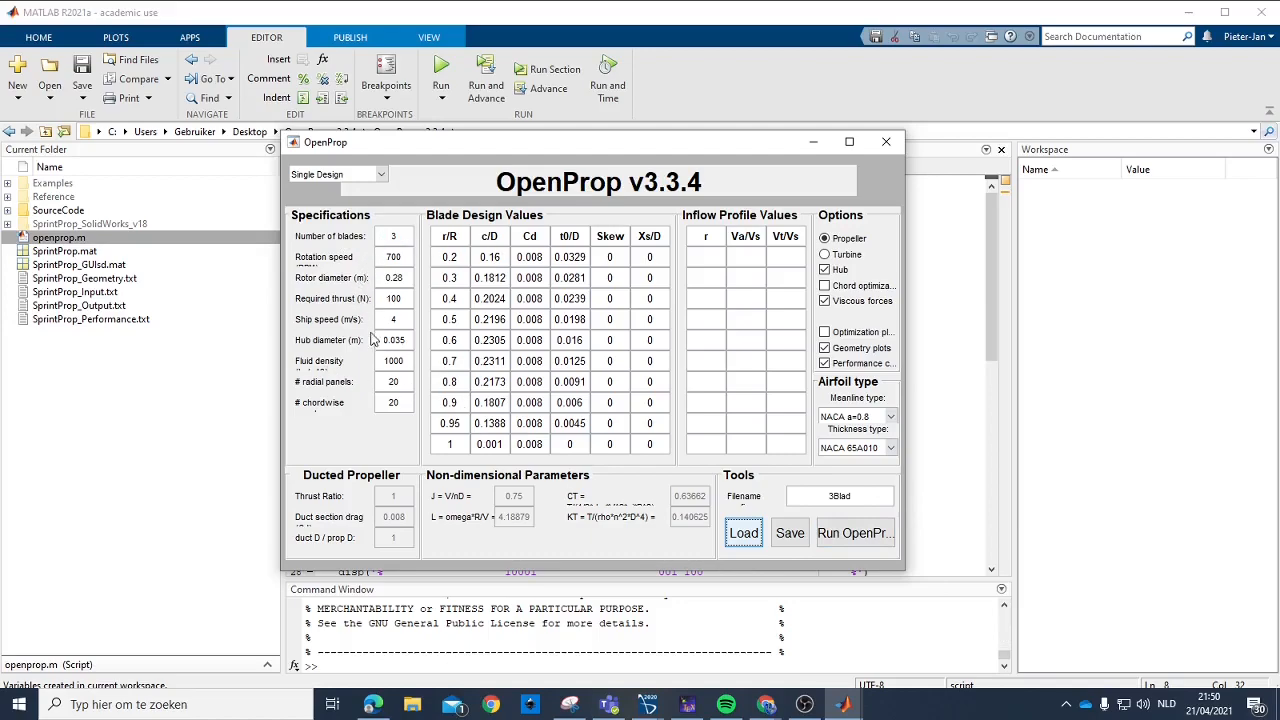
left_click(864, 536)
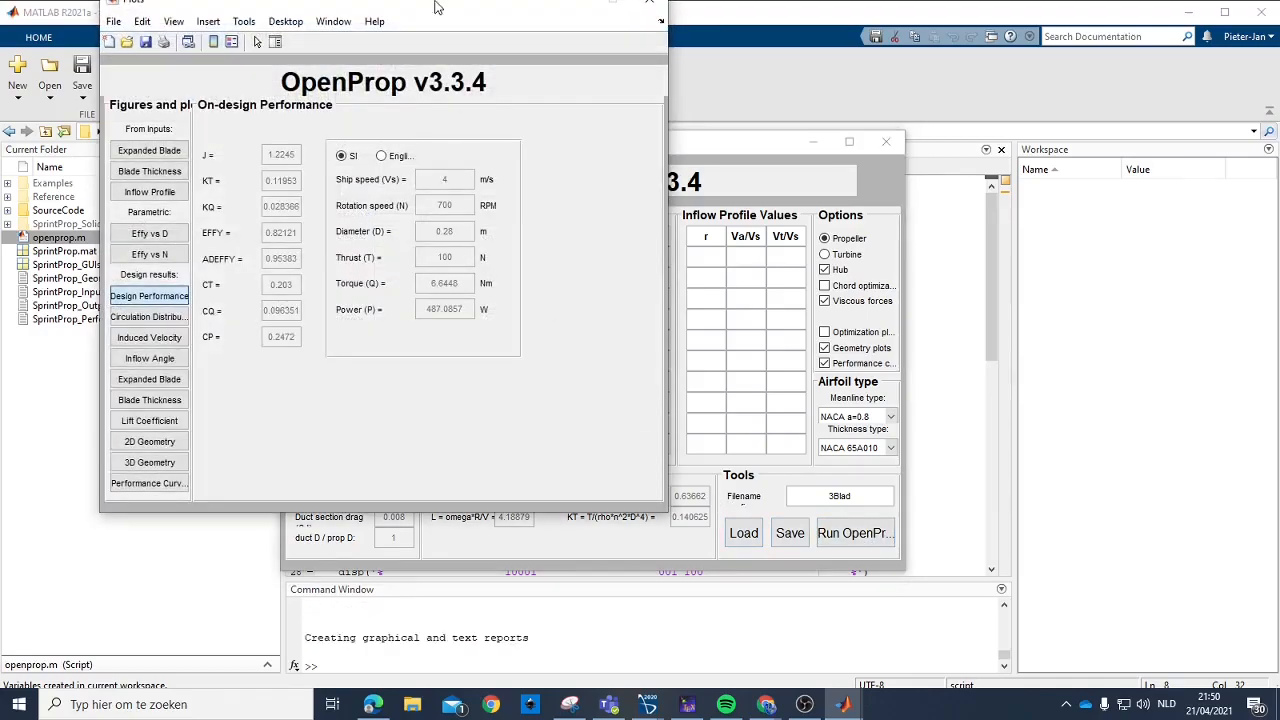
left_click_drag(437, 7, 677, 126)
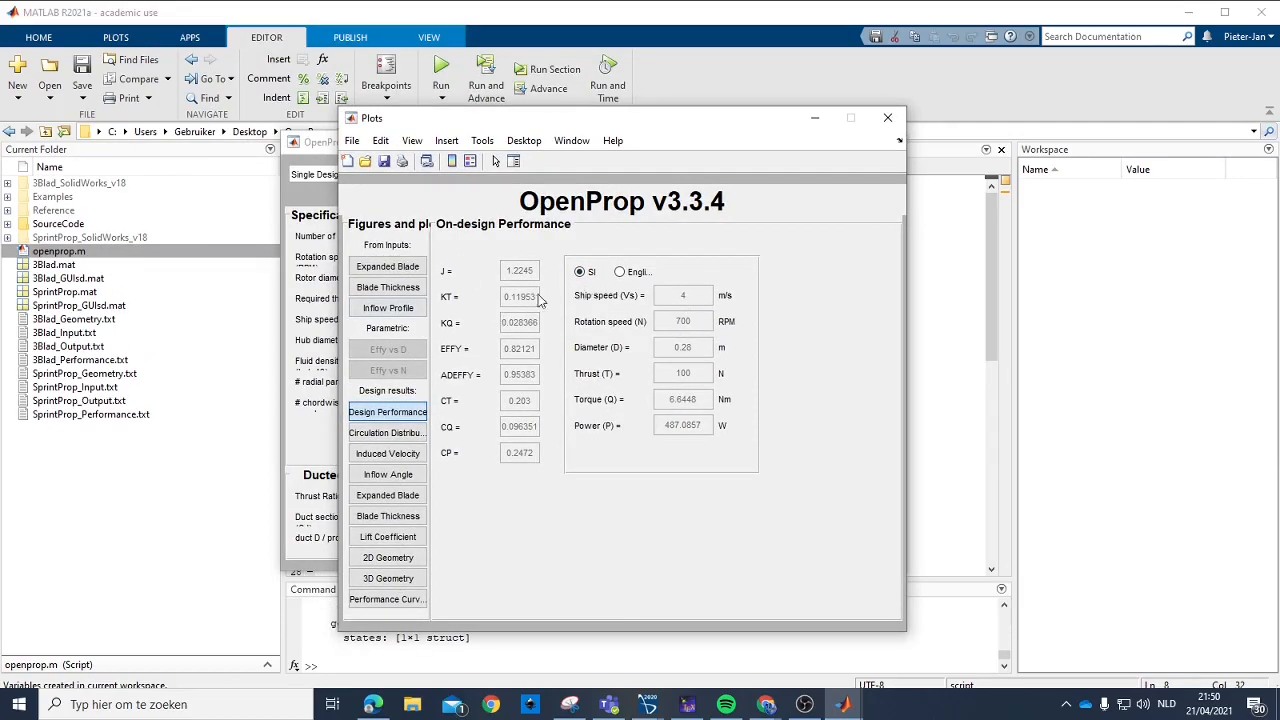
left_click(817, 119)
left_click(813, 140)
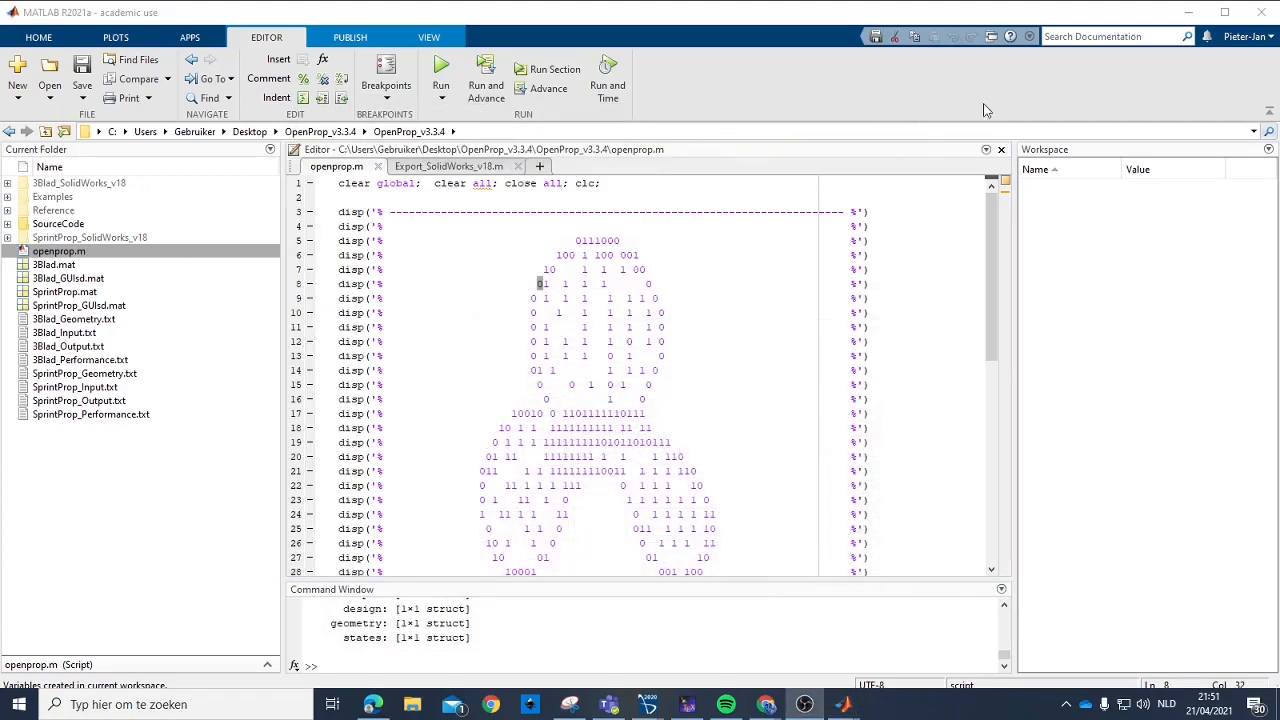
Move the generated 3Blad_SolidWorks_v18 folder out of the inner OpenProp_v3.3.4 folder onto the desktop.
left_click(1189, 12)
double_click(683, 440)
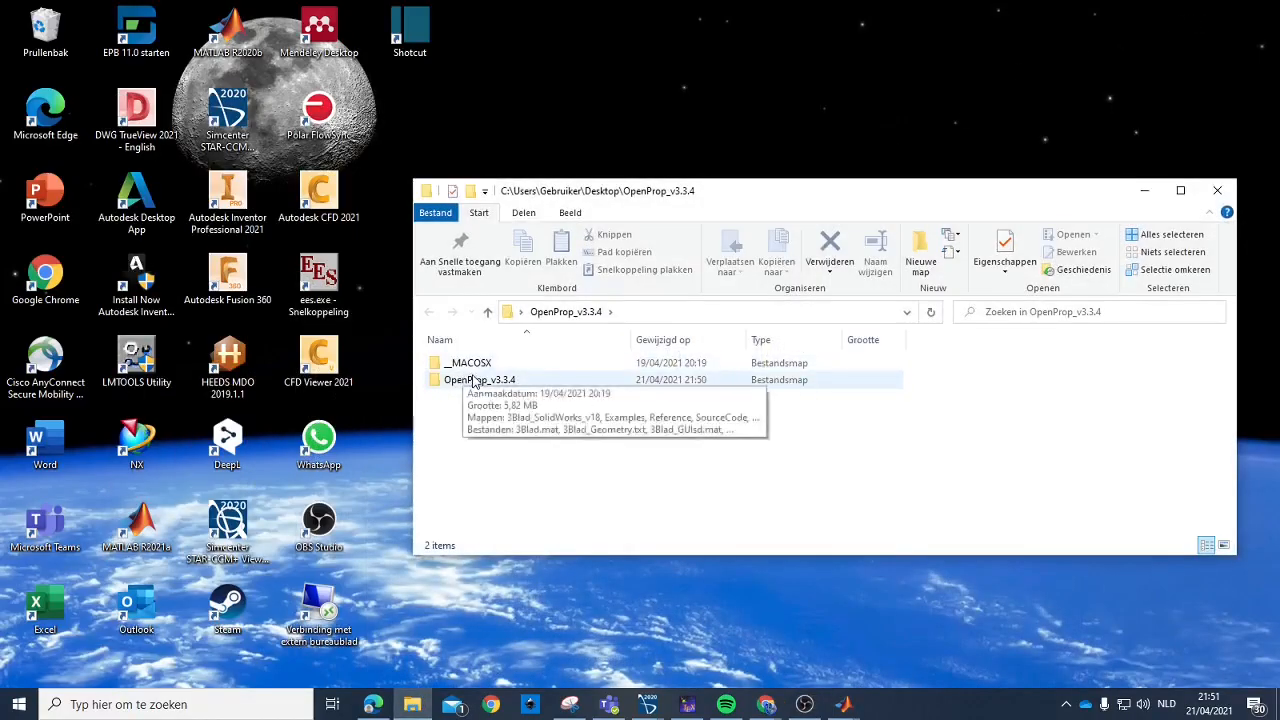
double_click(444, 380)
left_click(506, 368)
left_click_drag(506, 368, 624, 100)
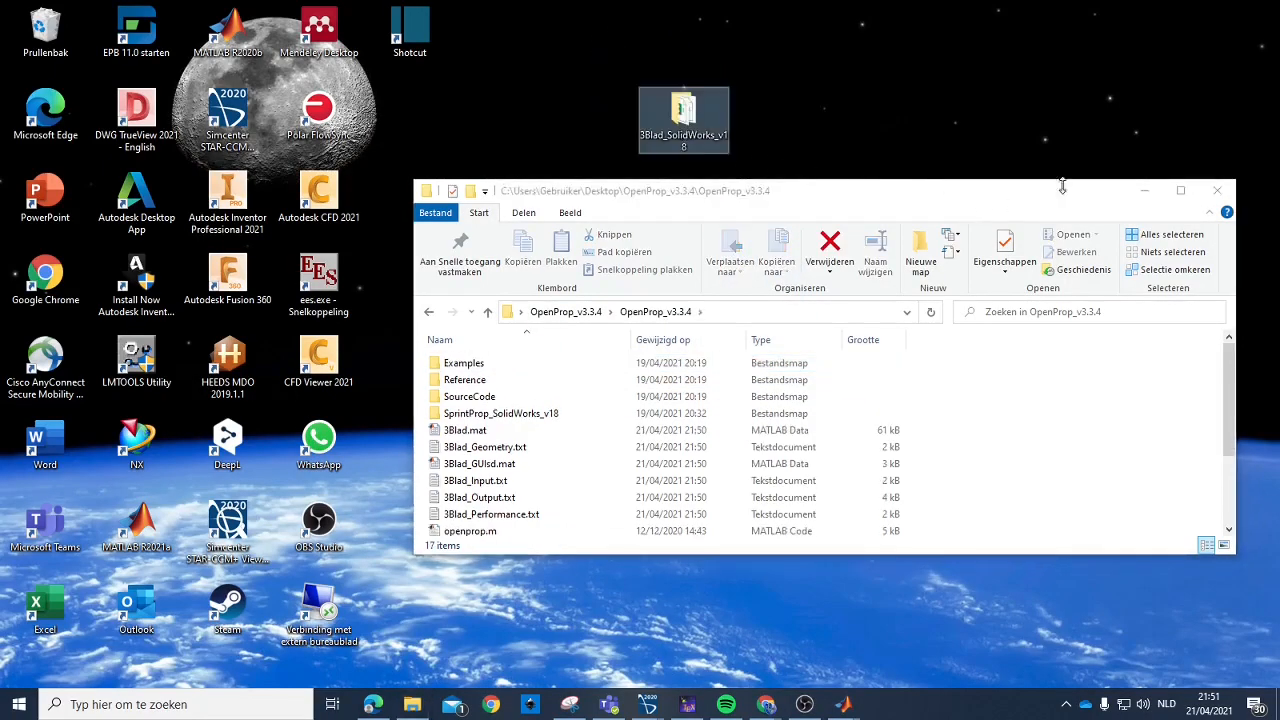
left_click(1145, 190)
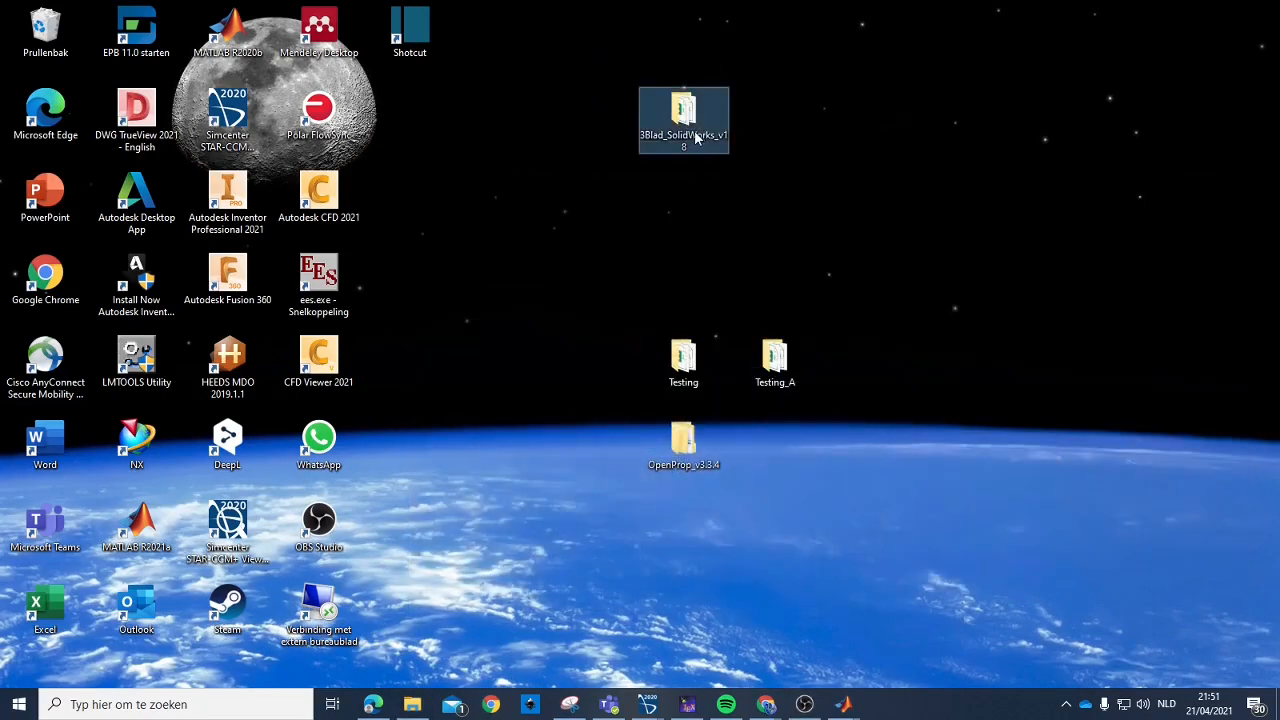
Rename the 3Blad_SolidWorks_v18 folder on the desktop to Front.
left_click(697, 138)
type("F")
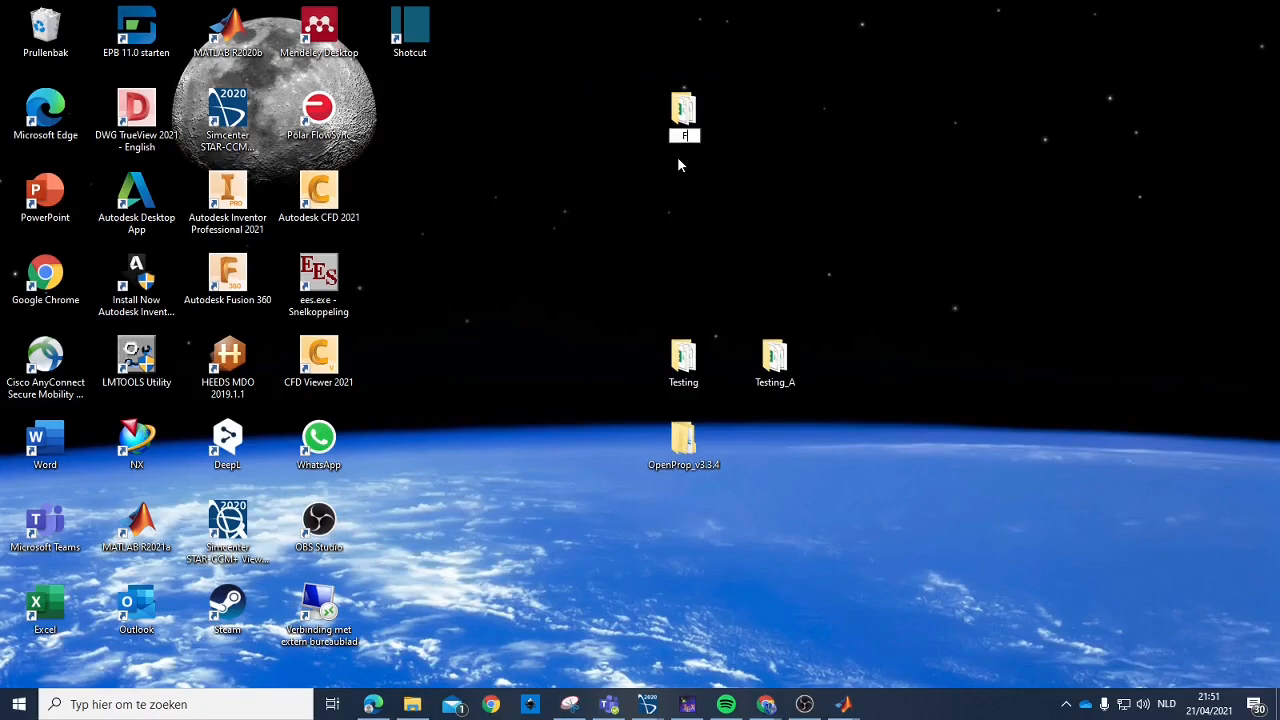
type("rot")
key("Return")
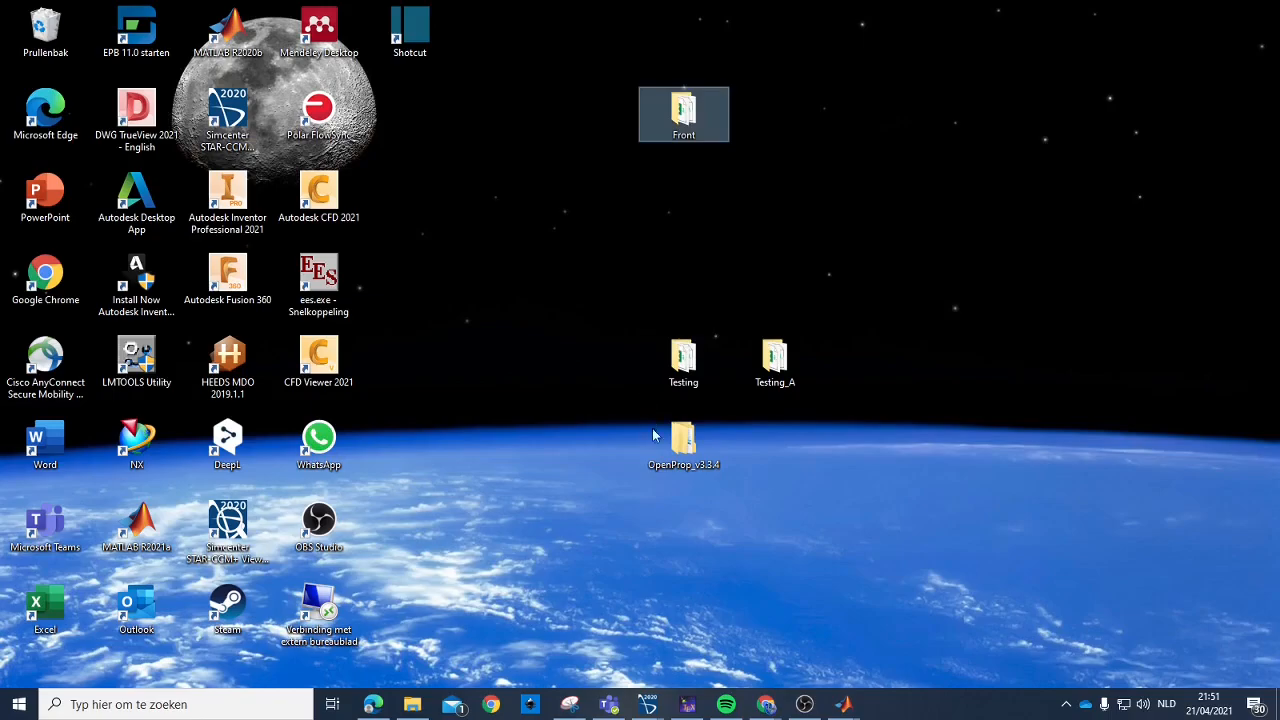
In MATLAB's Export_SolidWorks_v18.m, change the Y3D multiplier in the line 35 fprintf to -1 and save the script.
left_click(843, 702)
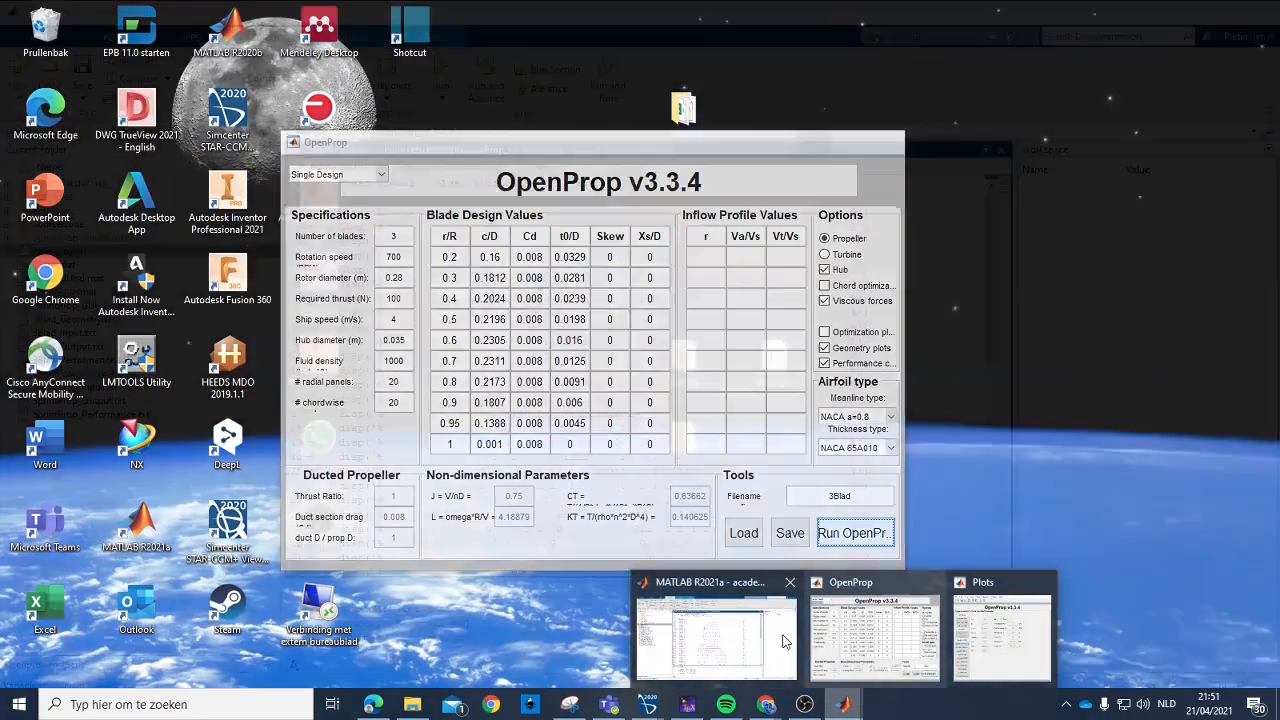
left_click(787, 643)
left_click(468, 167)
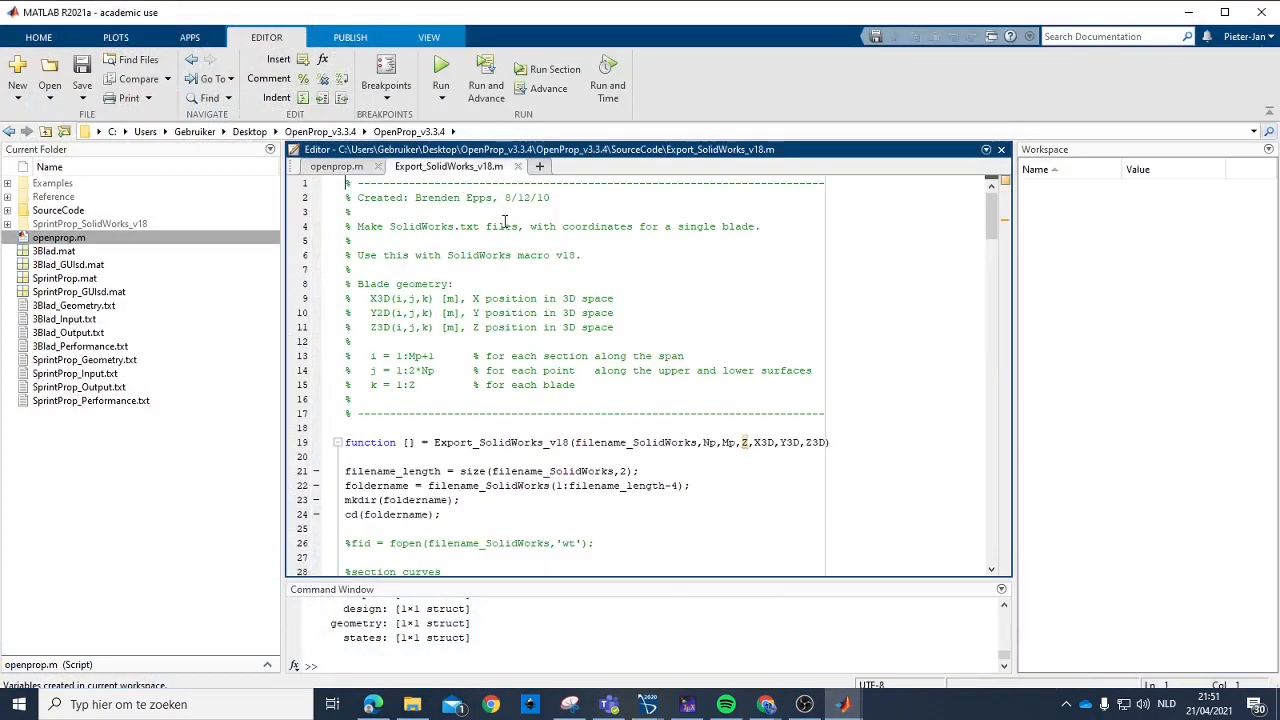
scroll(517, 341, "down", 6)
left_click(422, 327)
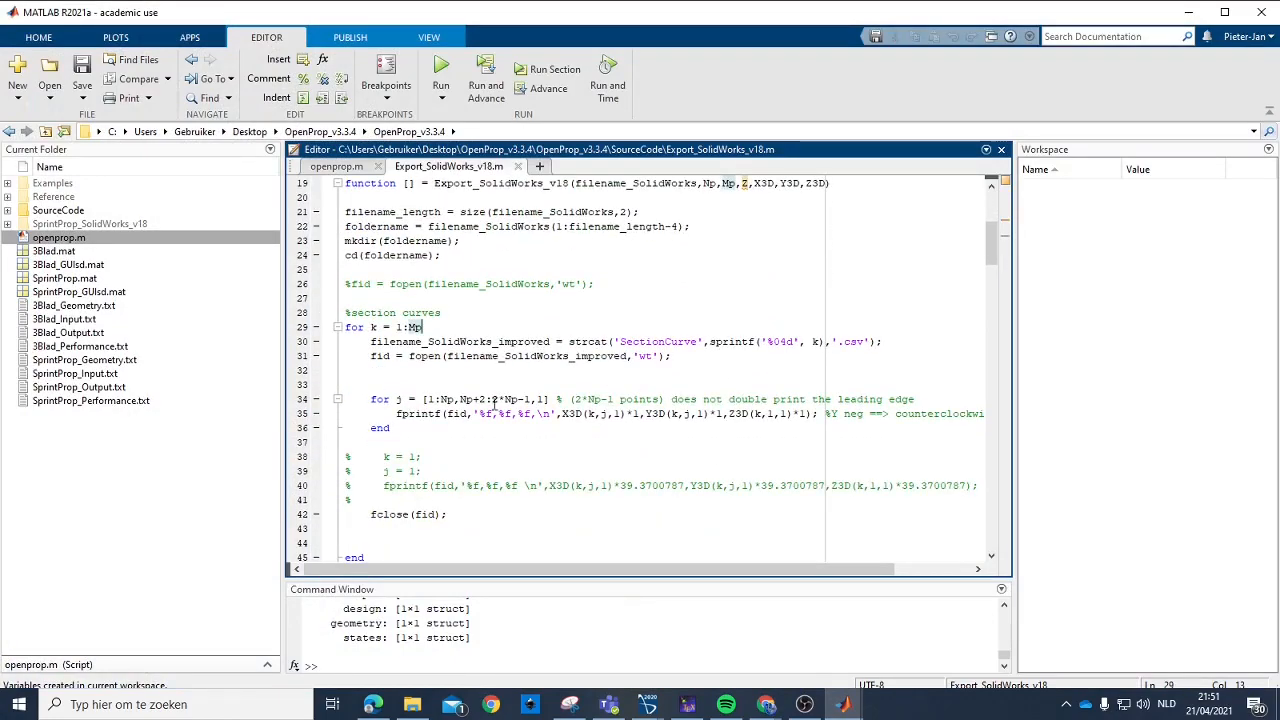
scroll(690, 335, "down", 3)
left_click(718, 284)
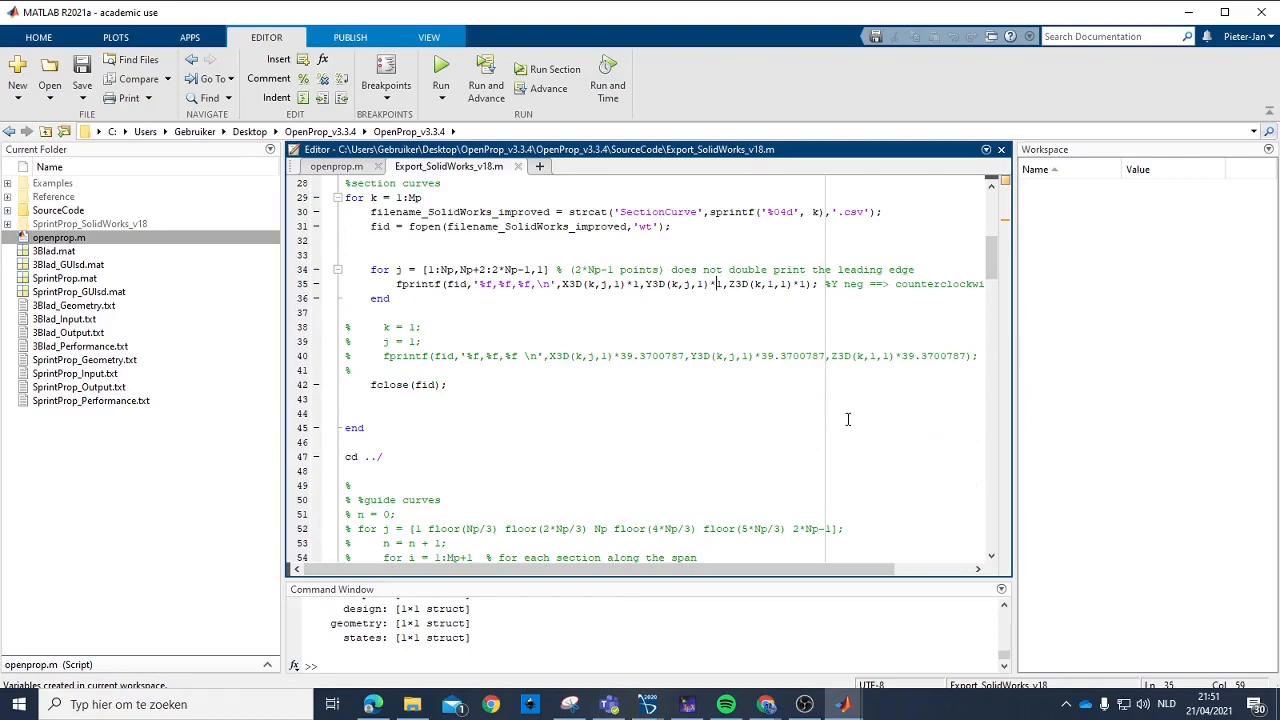
type("-")
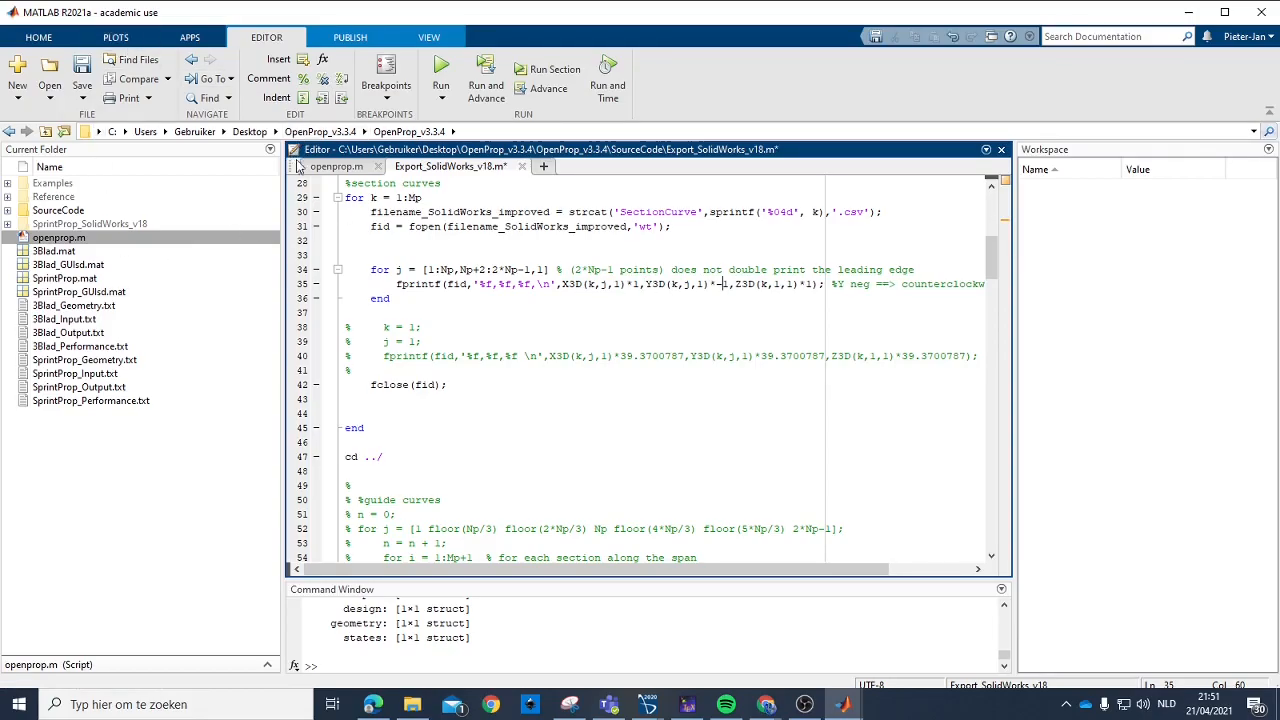
key("ctrl+s")
Look through the openprop.m script and the section-curve export code in Export_SolidWorks_v18.m.
left_click(336, 166)
left_click(526, 300)
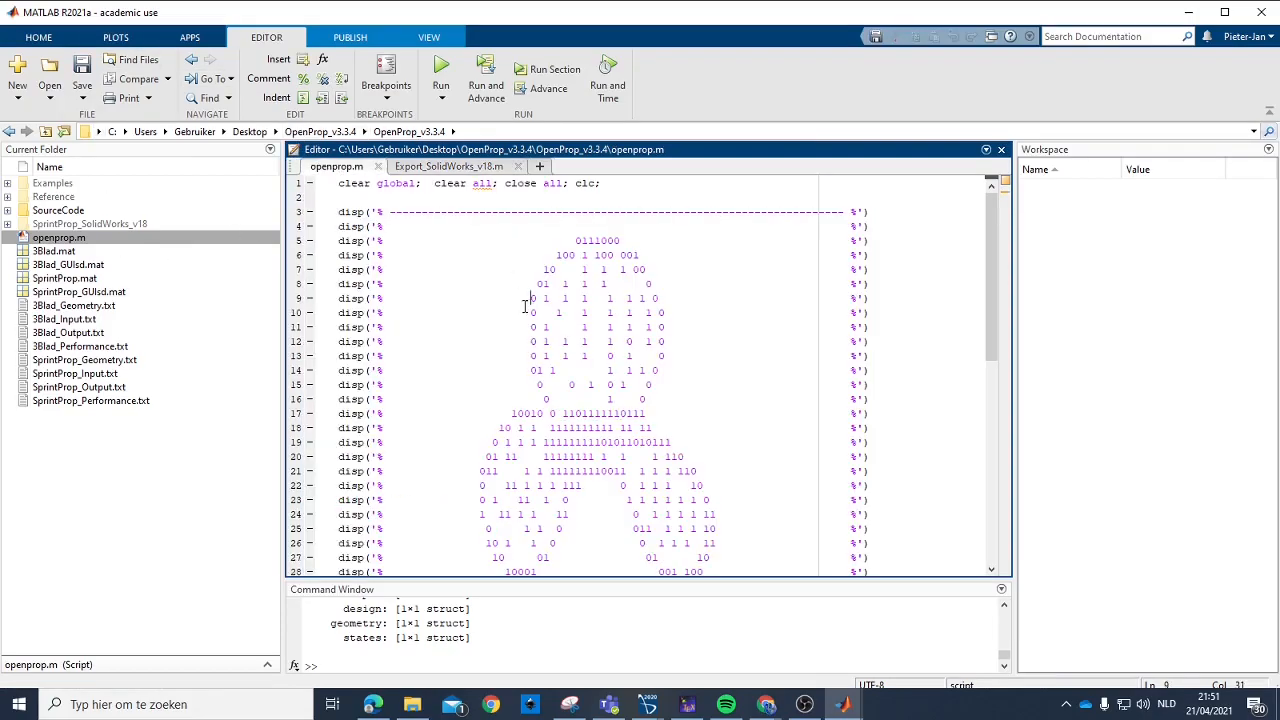
scroll(491, 380, "down", 11)
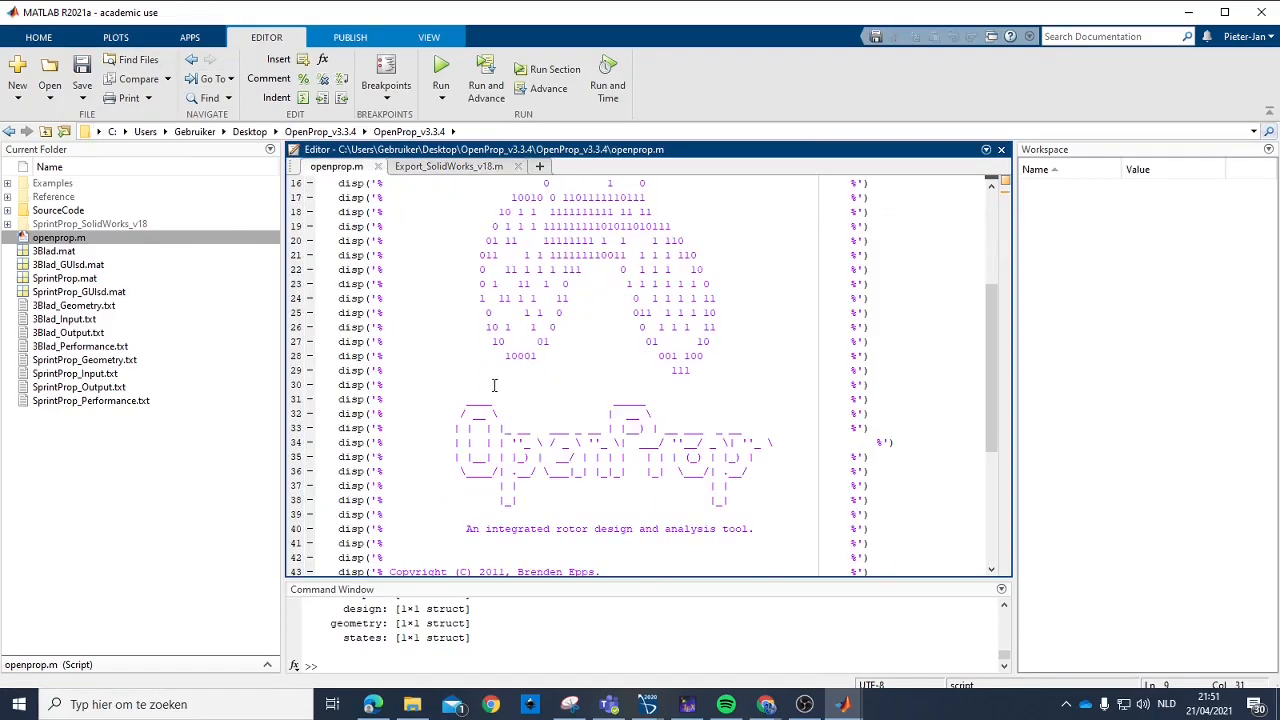
left_click(439, 78)
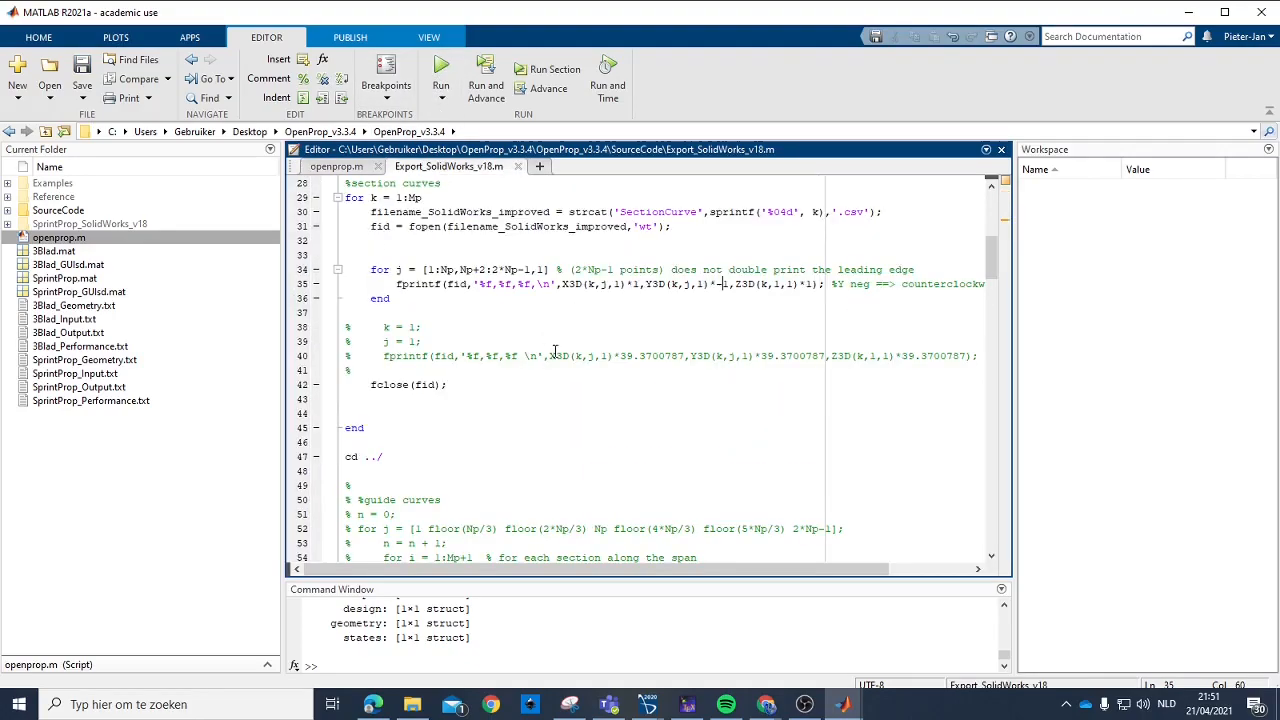
scroll(613, 343, "up", 4)
scroll(476, 249, "up", 4)
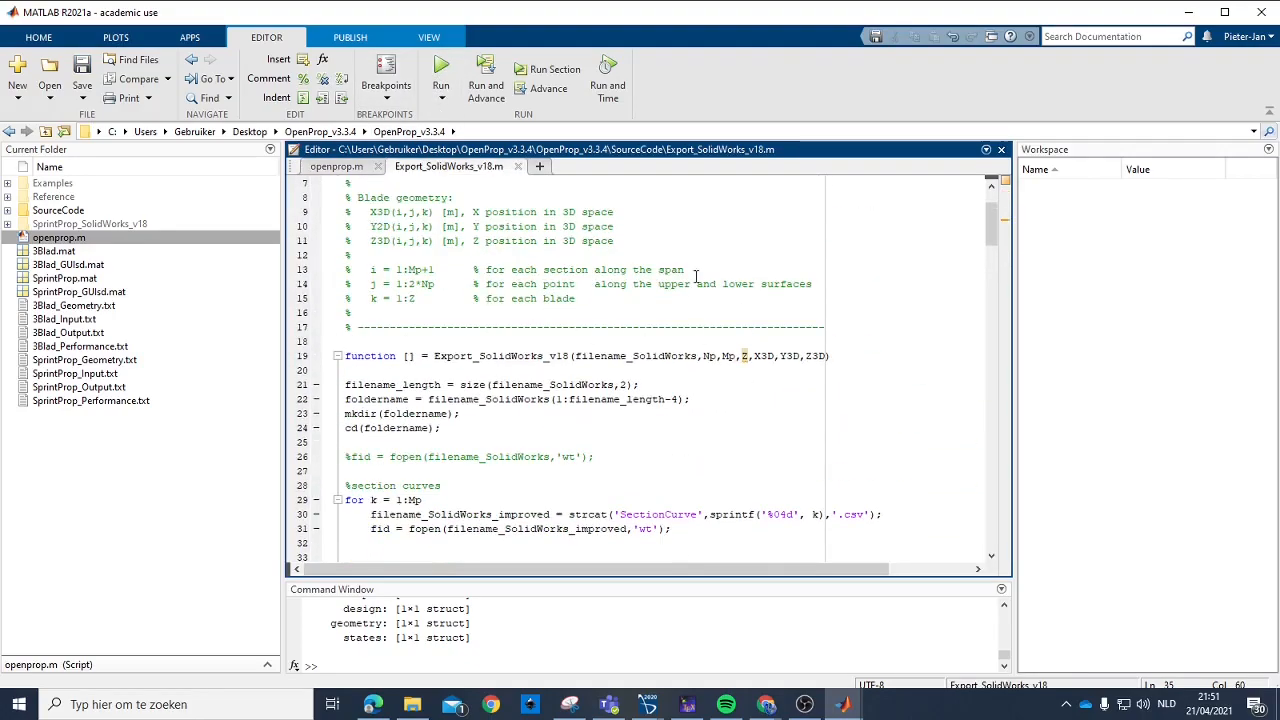
scroll(430, 235, "down", 5)
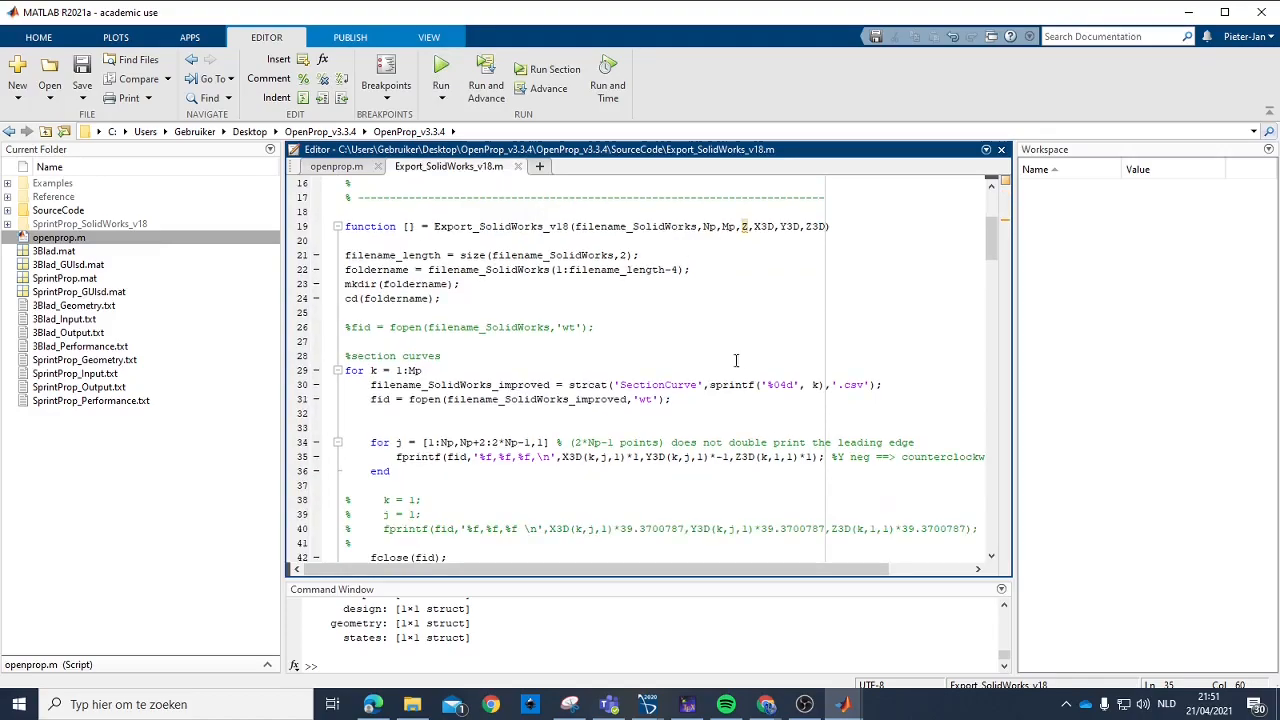
Look through the remaining curve-export code in Export_SolidWorks_v18.m, down to the commented-out root and trailing-edge sections.
scroll(736, 360, "down", 1)
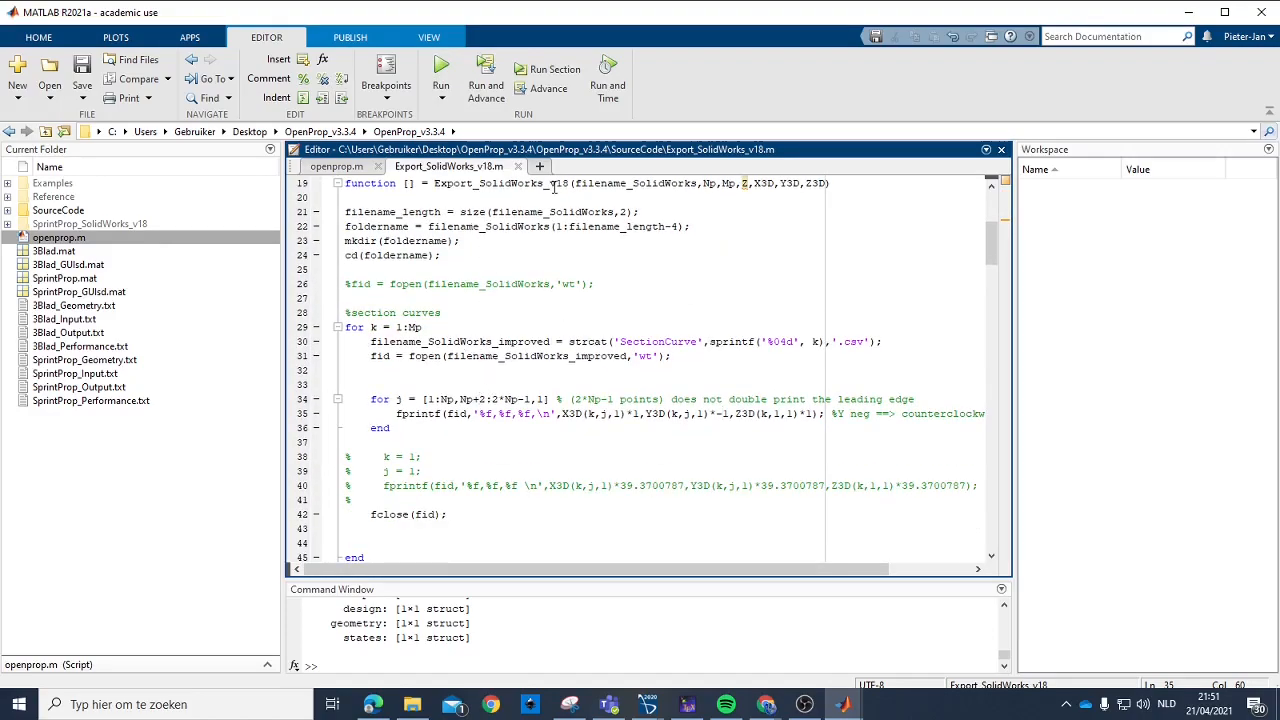
scroll(553, 364, "down", 20)
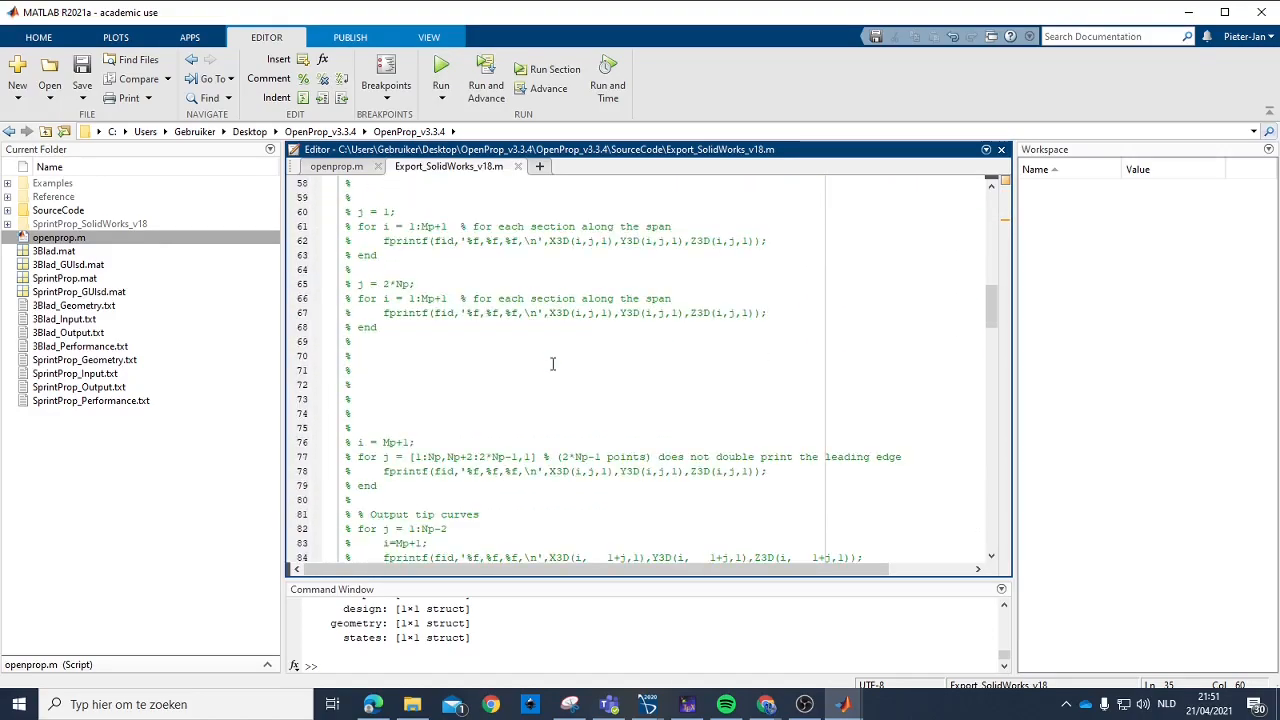
scroll(553, 364, "down", 20)
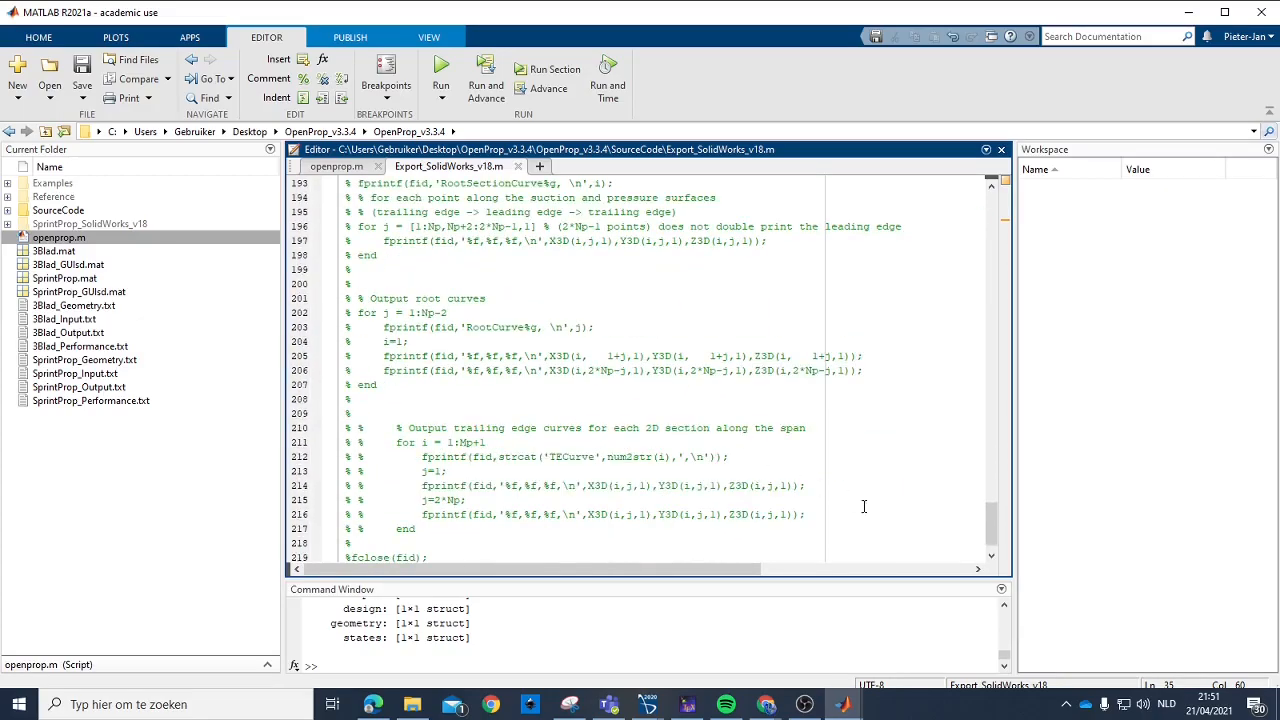
left_click_drag(988, 522, 941, 208)
scroll(457, 270, "down", 8)
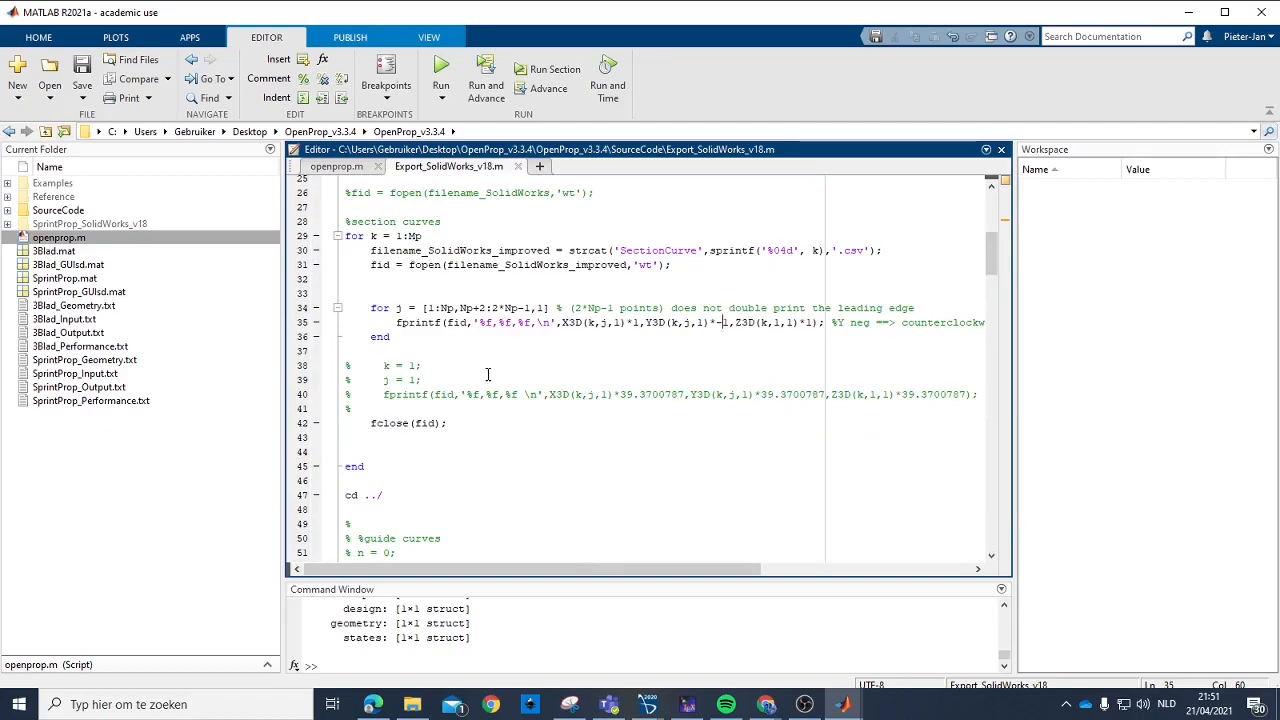
scroll(481, 372, "up", 8)
scroll(601, 385, "down", 6)
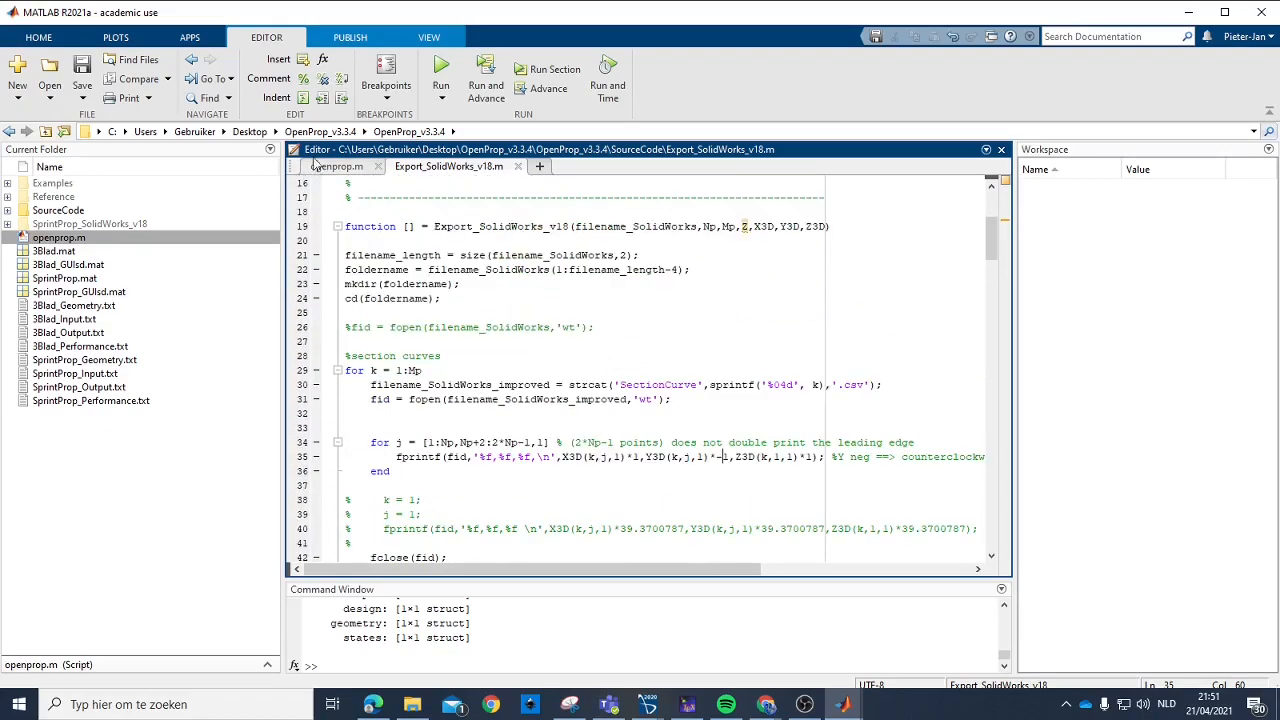
Run the openprop.m script and load the 3Blad_GUIsd.mat design into OpenProp.
left_click(336, 166)
left_click(441, 72)
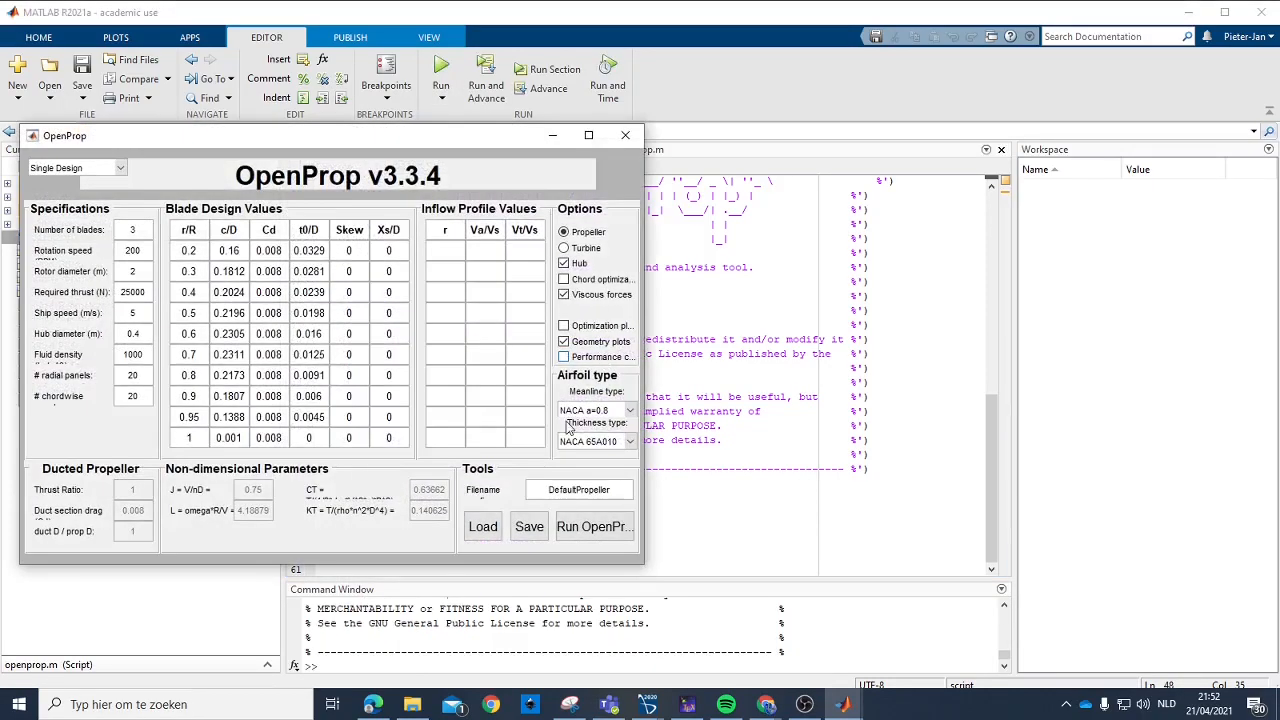
left_click(483, 527)
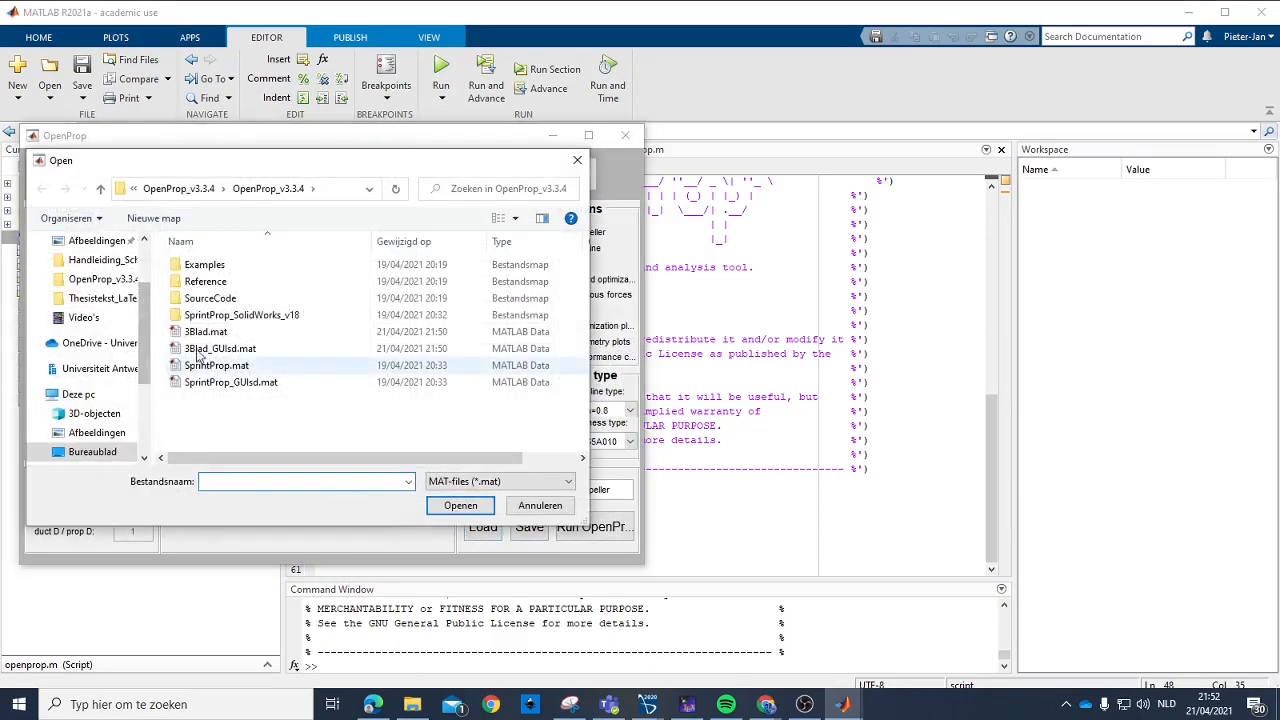
double_click(220, 348)
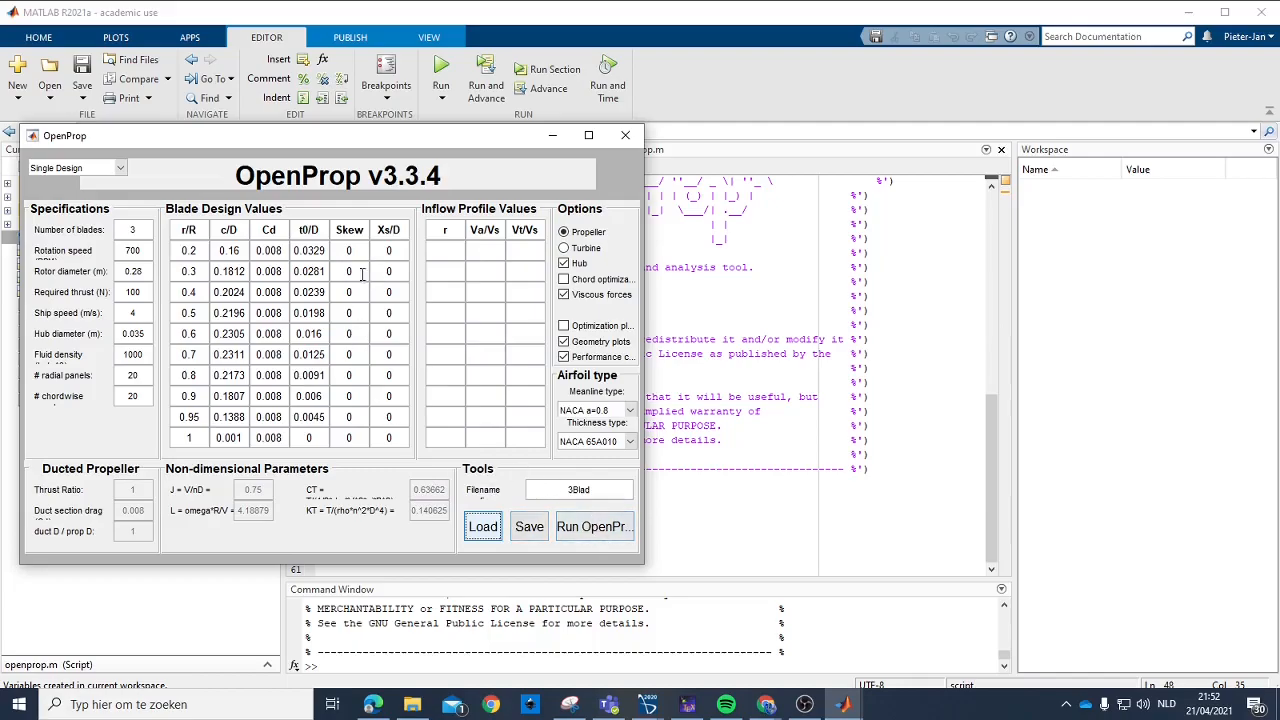
left_click_drag(395, 136, 638, 163)
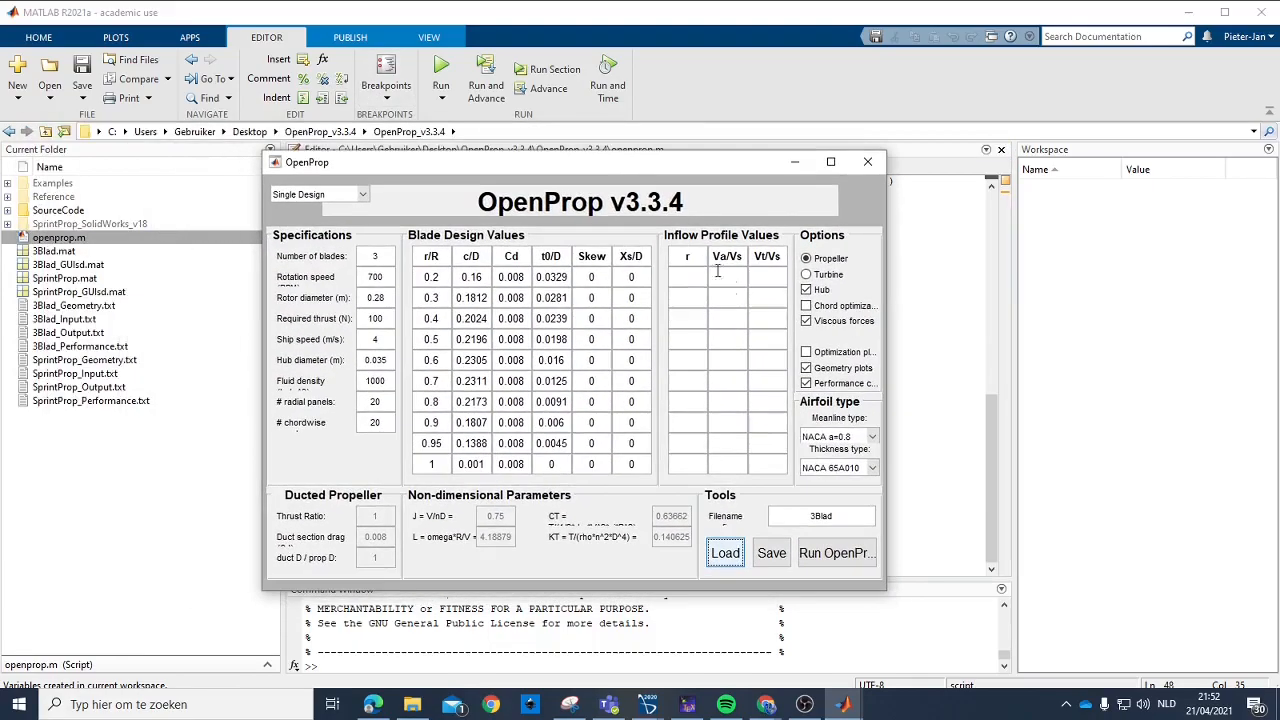
Run OpenProp on the 3Blad design to generate the mirrored blade geometry, and close the Plots window.
left_click(834, 553)
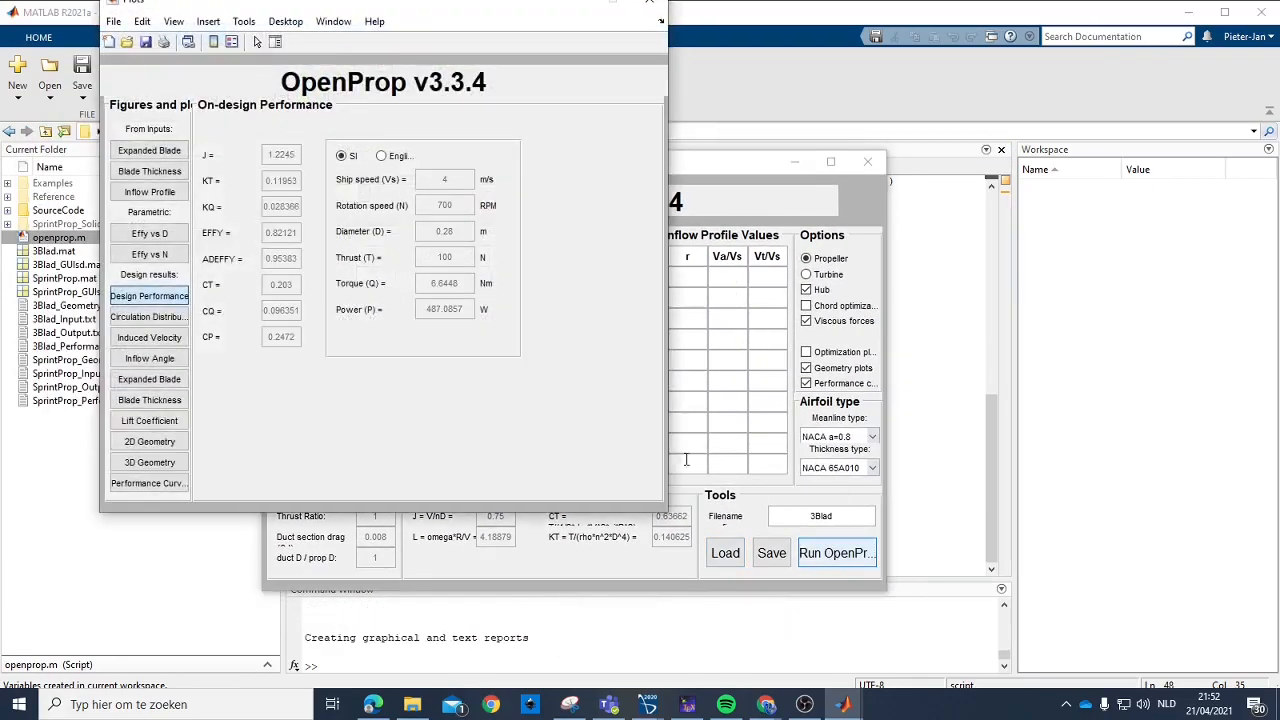
left_click_drag(345, 8, 516, 66)
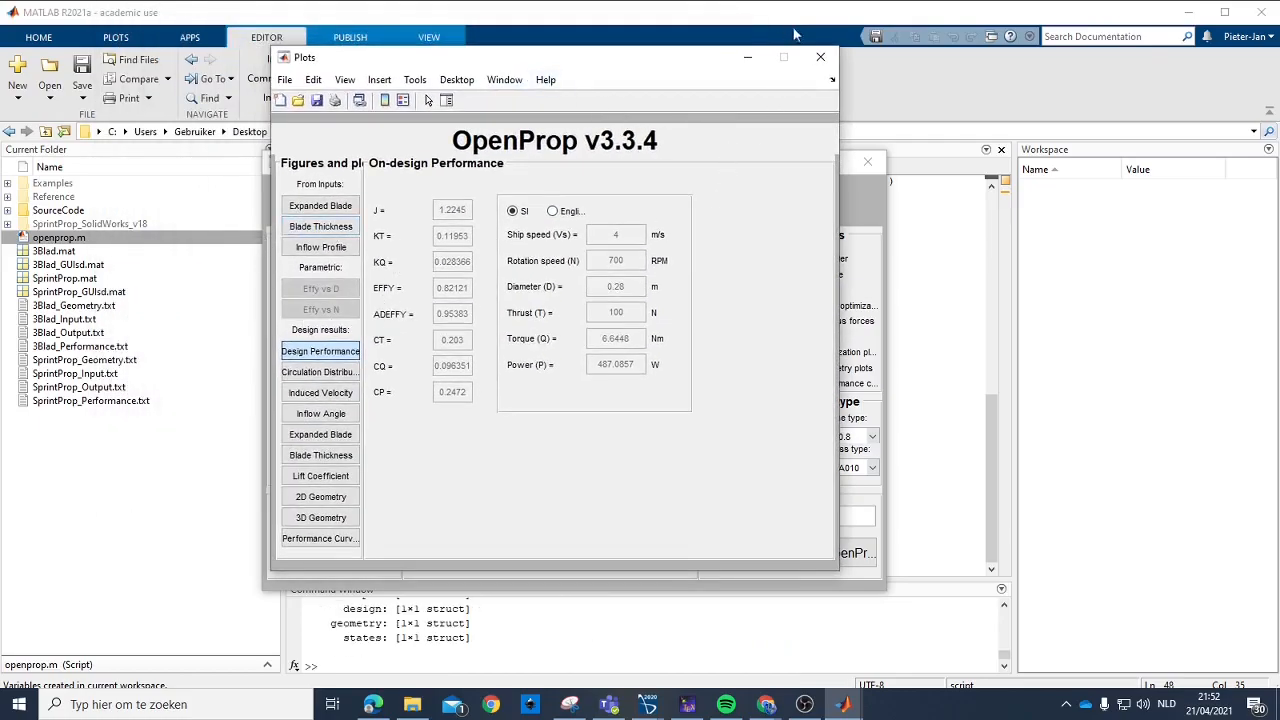
left_click(820, 56)
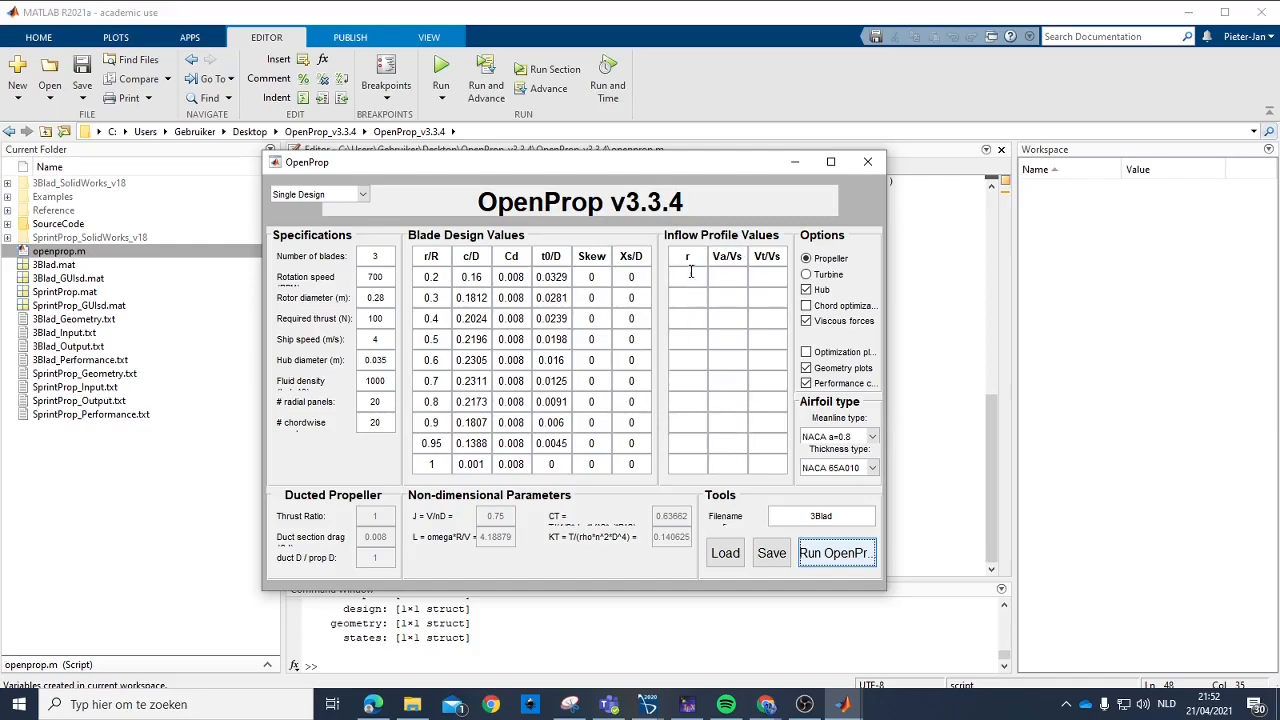
left_click(727, 298)
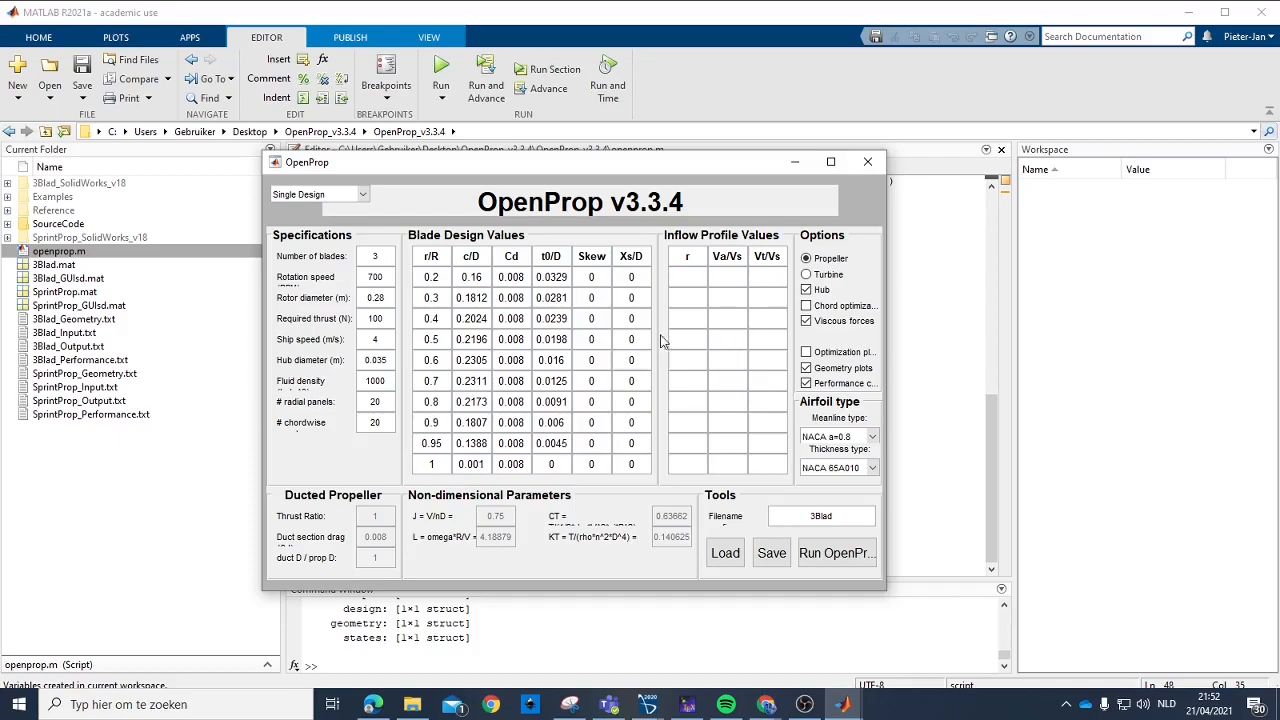
left_click(788, 164)
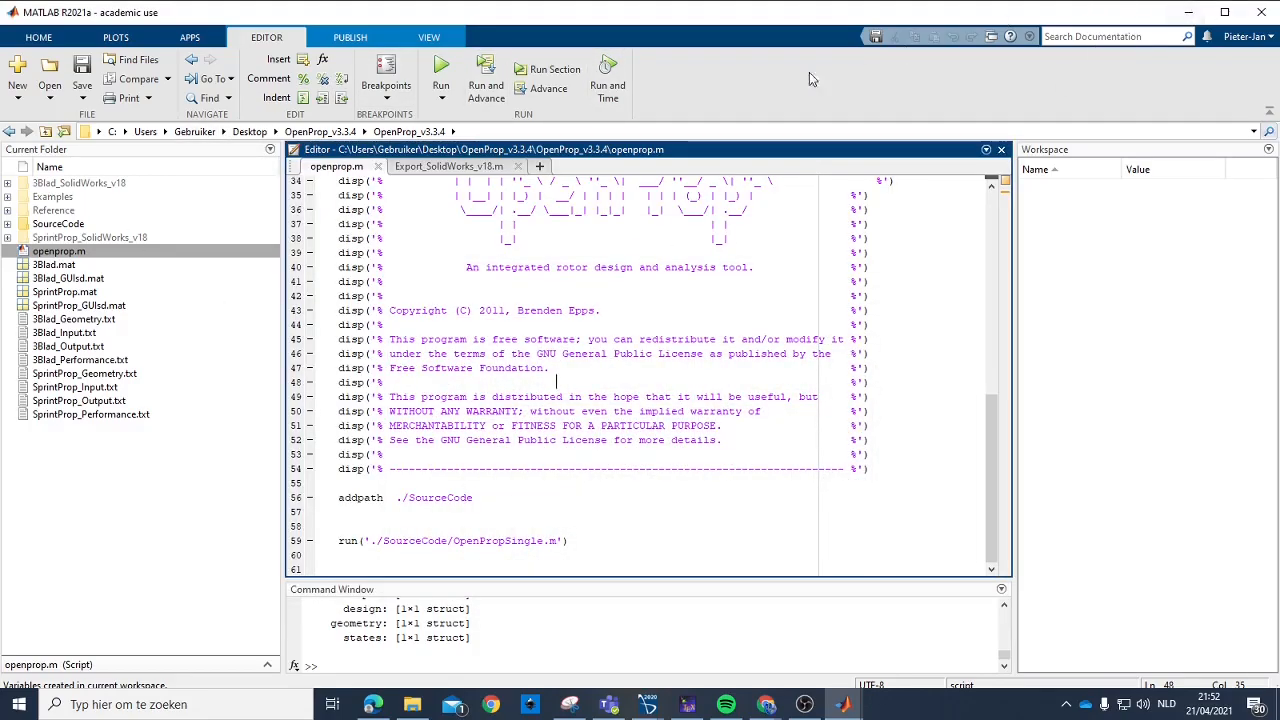
Move the newly generated 3Blad_SolidWorks_v18 folder from the inner OpenProp_v3.3.4 folder to the desktop beside Front.
left_click(1189, 13)
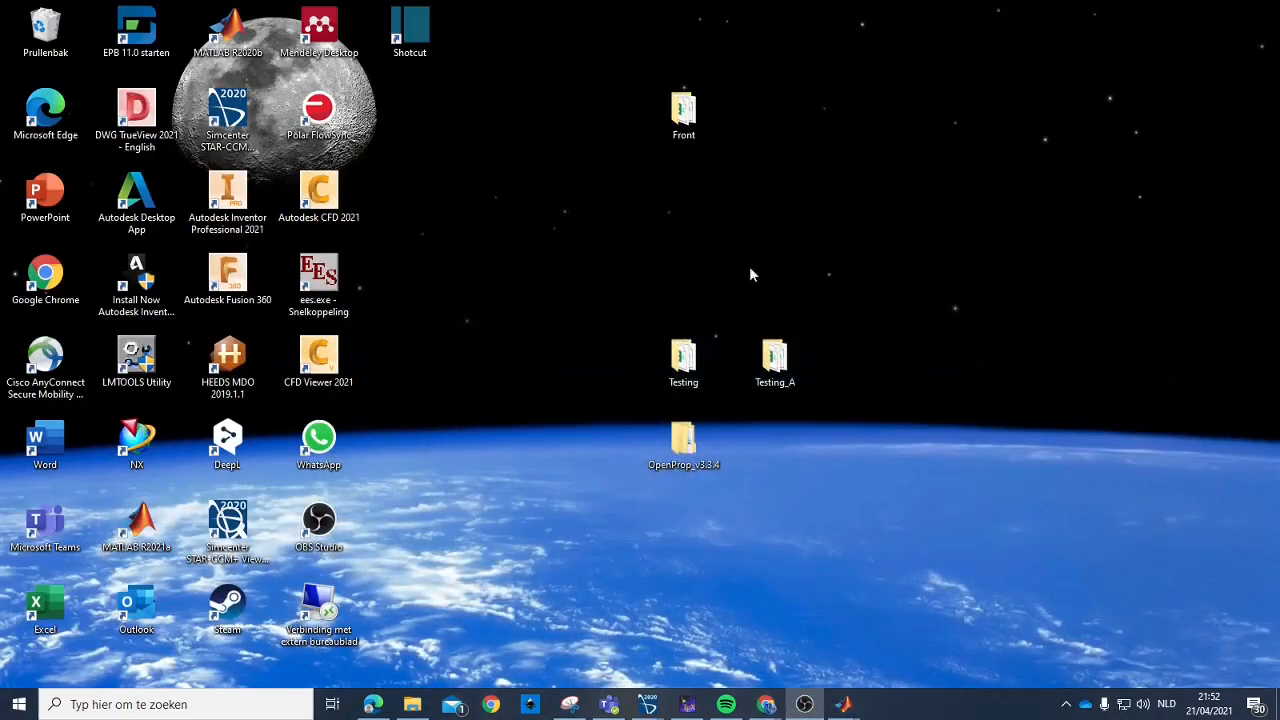
left_click(412, 704)
left_click_drag(475, 366, 674, 390)
left_click_drag(815, 145, 812, 140)
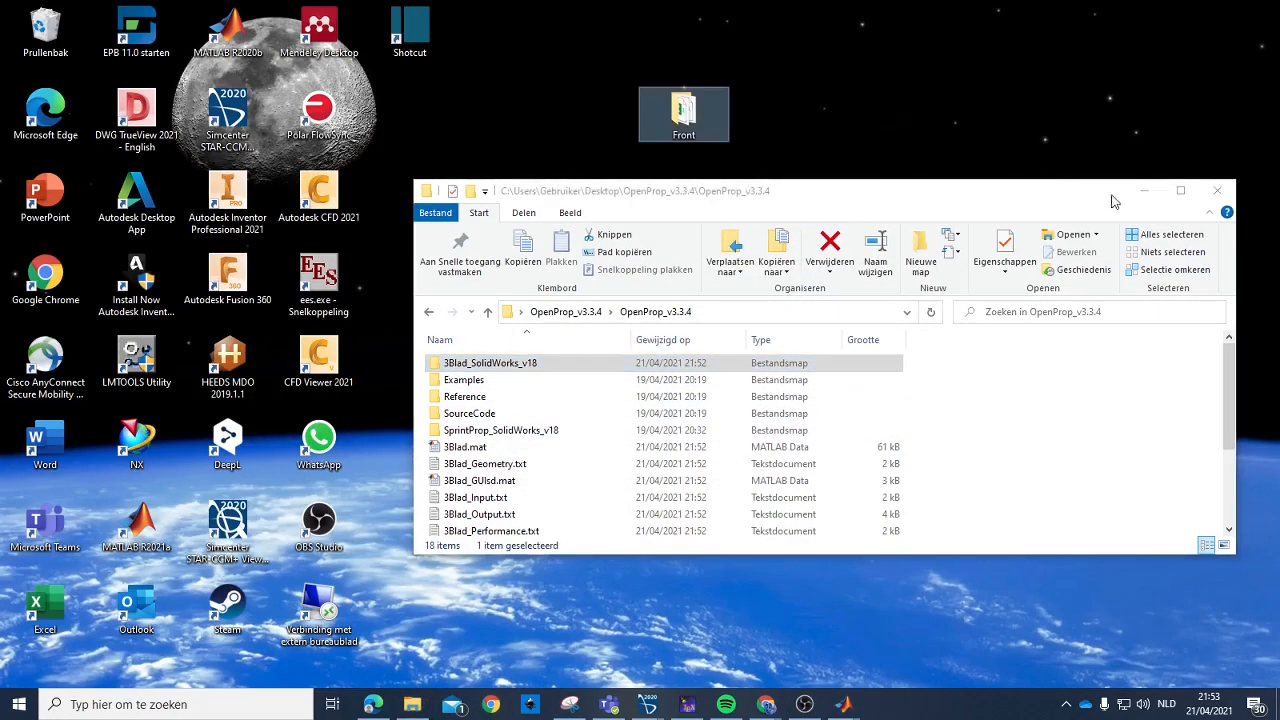
left_click(1144, 190)
Rename the 3Blad_SolidWorks_v18 folder on the desktop to Aft.
double_click(762, 115)
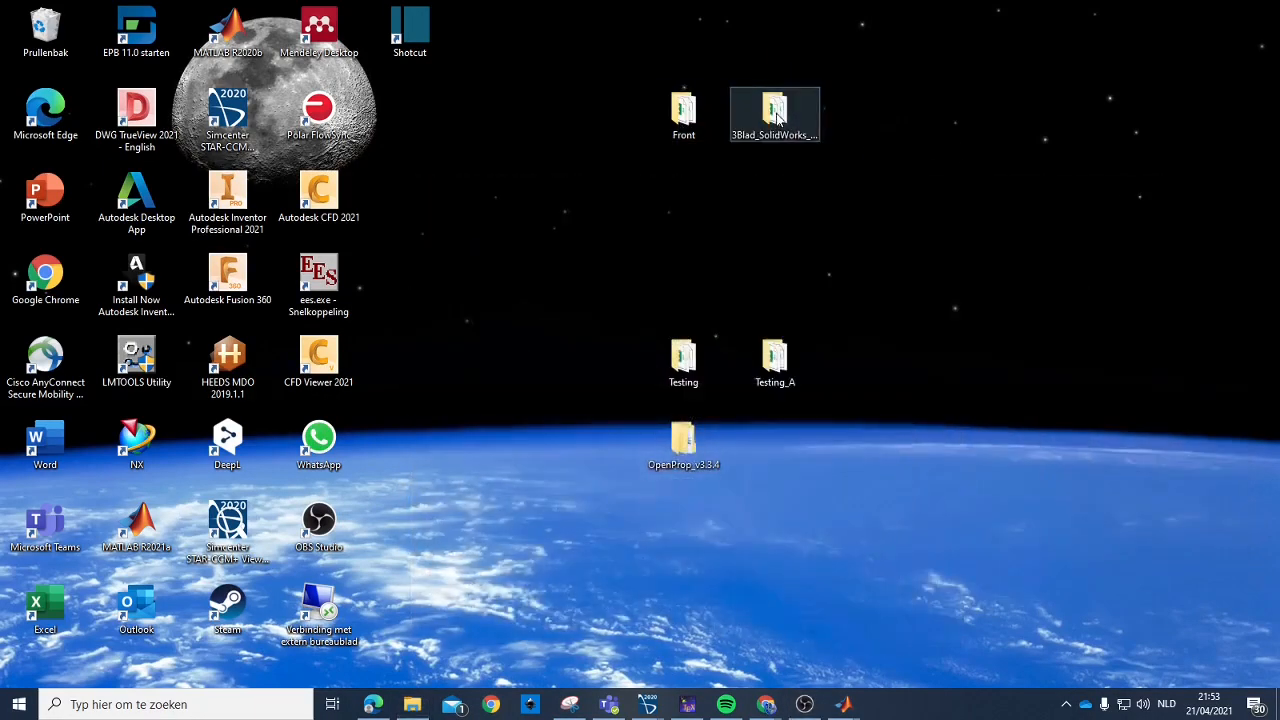
left_click(1237, 209)
left_click(799, 142)
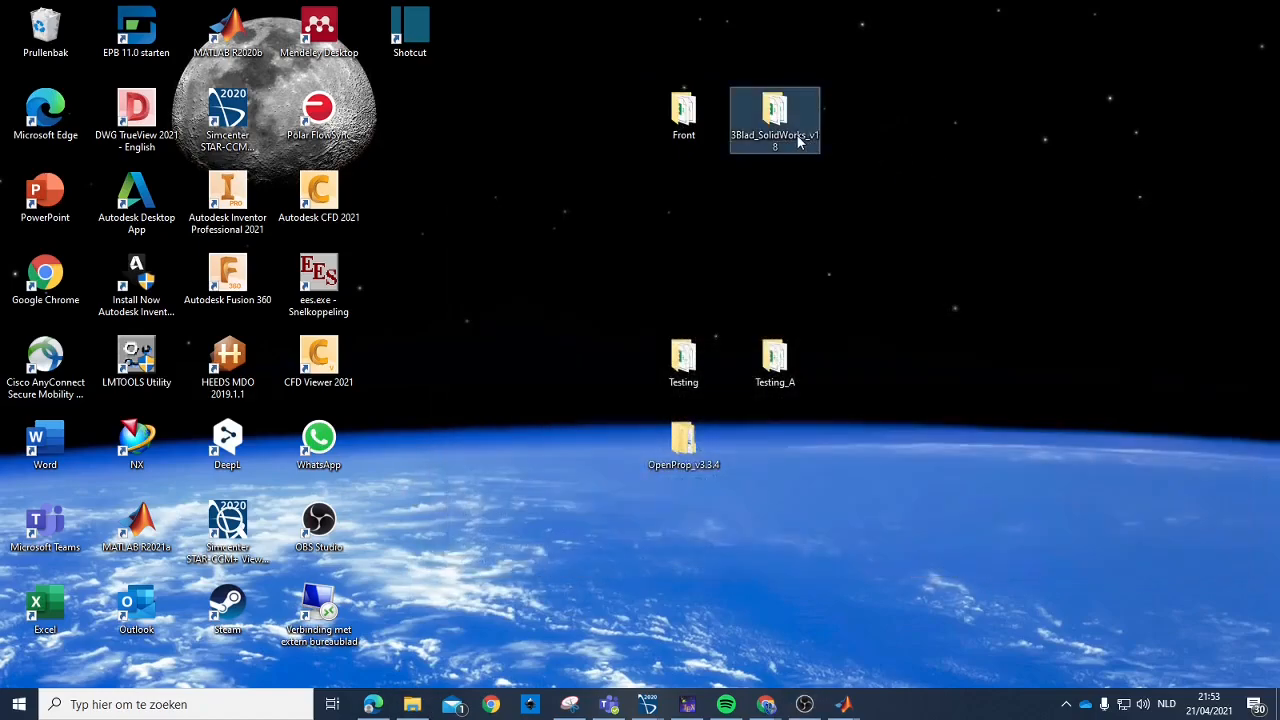
left_click(790, 142)
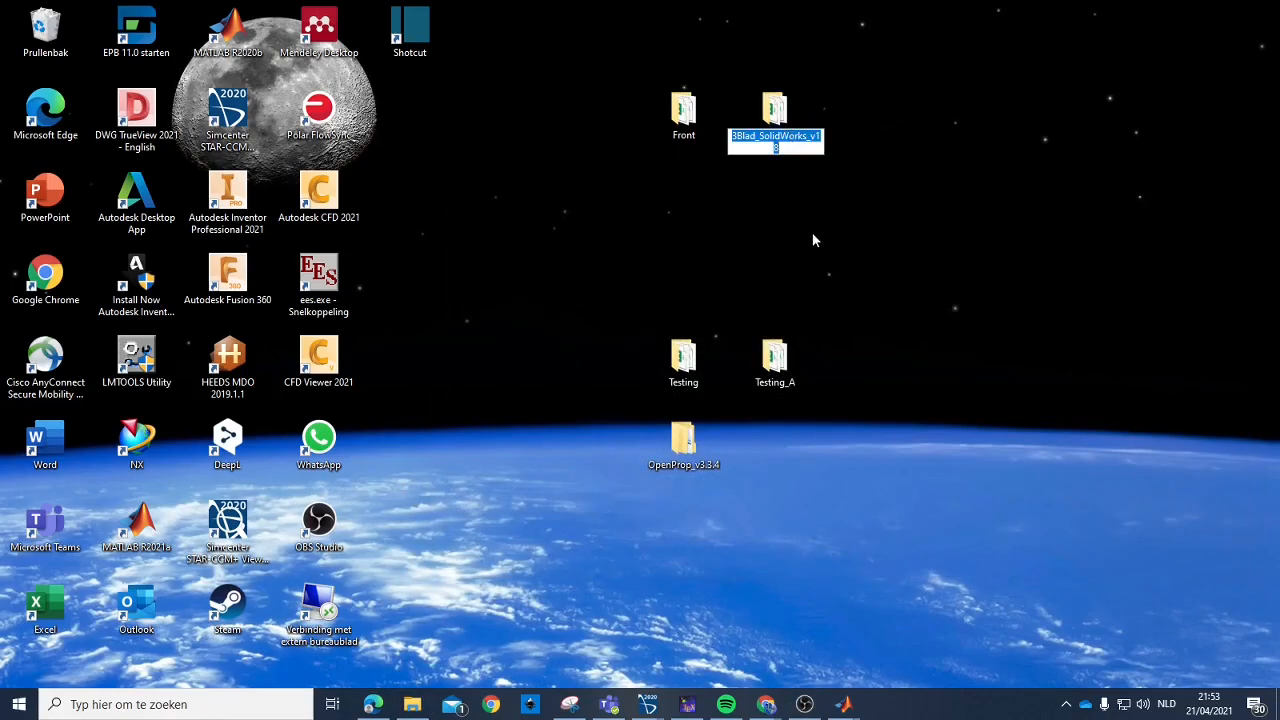
type("Aft")
key("Return")
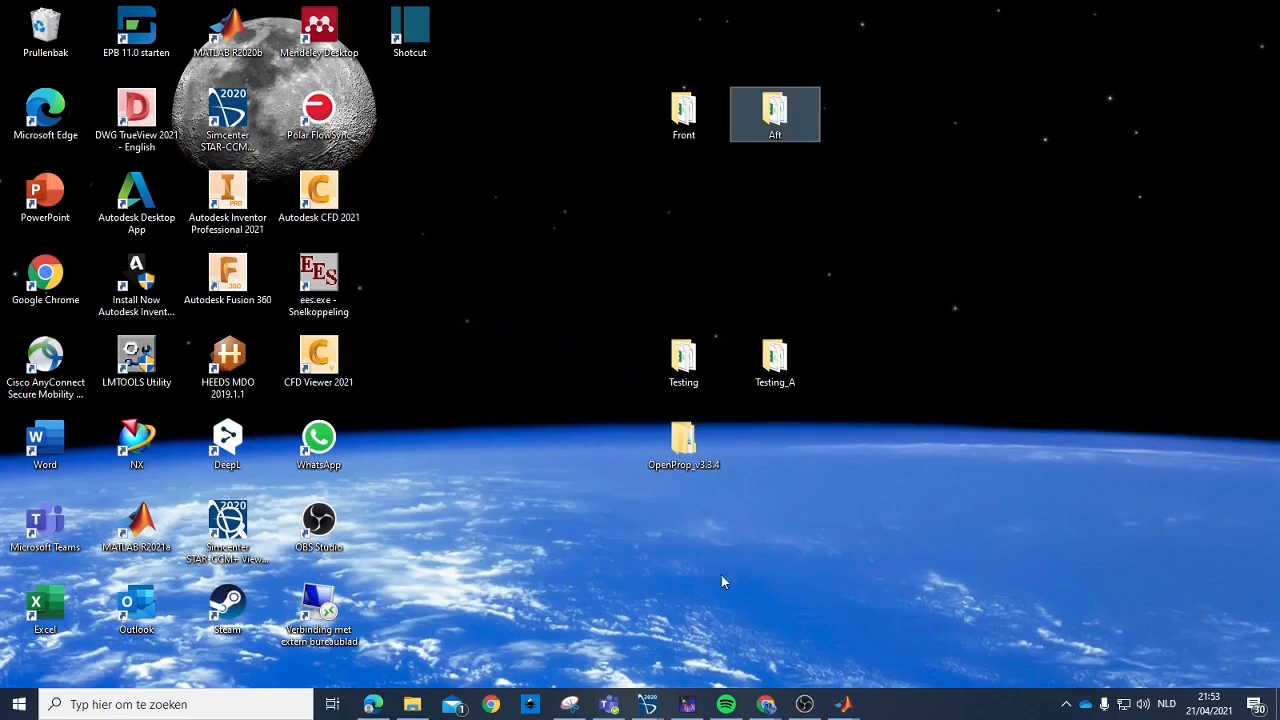
left_click(687, 704)
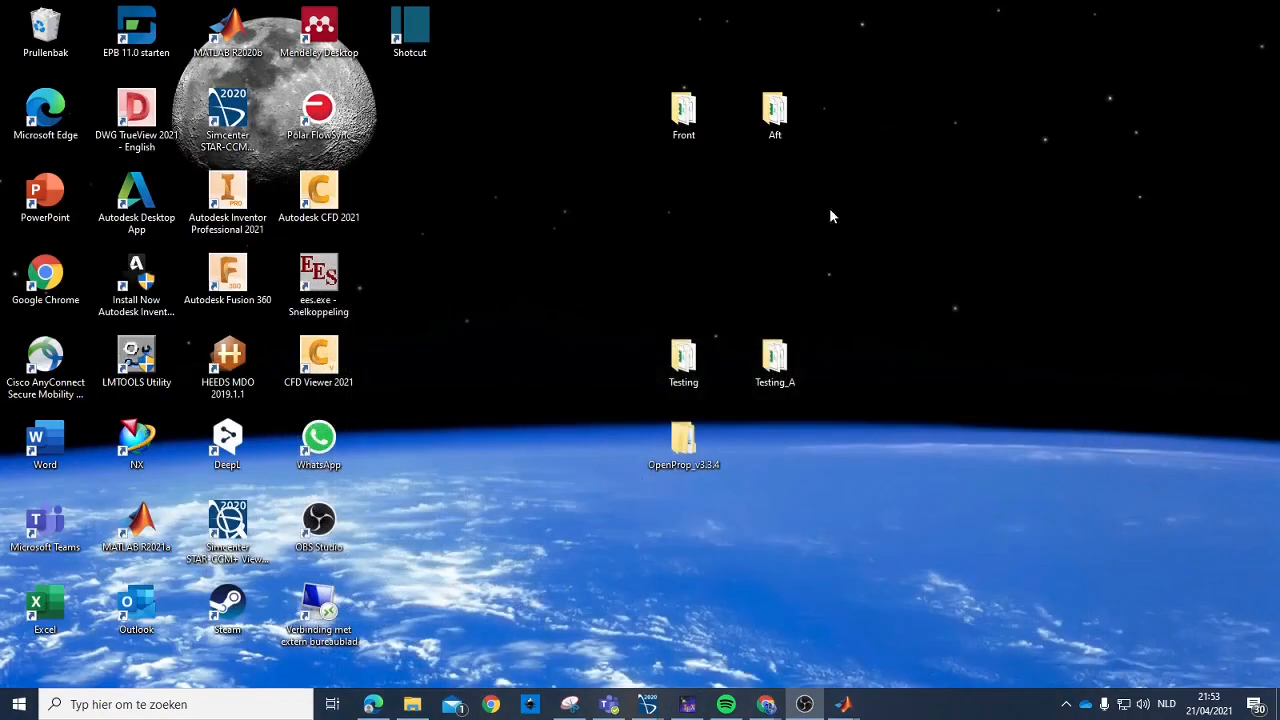
left_click(1186, 9)
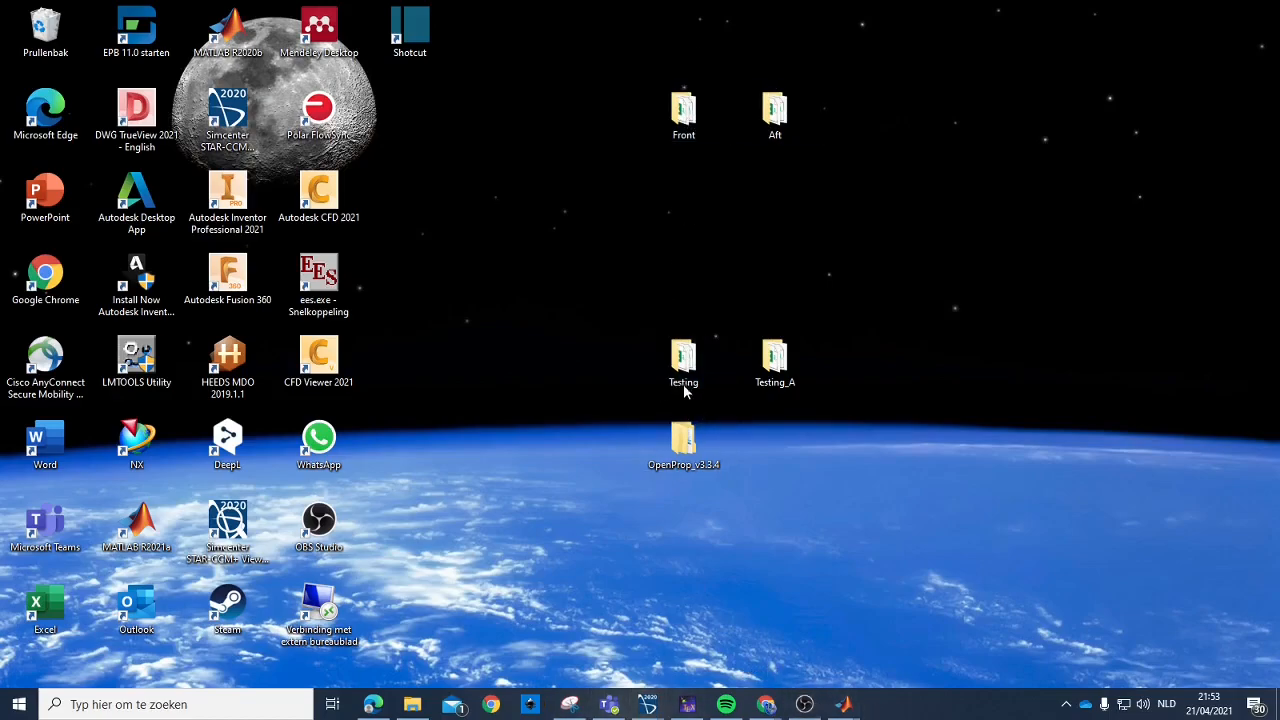
Delete all existing files from the Testing folder on the desktop.
double_click(683, 370)
left_click_drag(554, 178, 112, 650)
key("Delete")
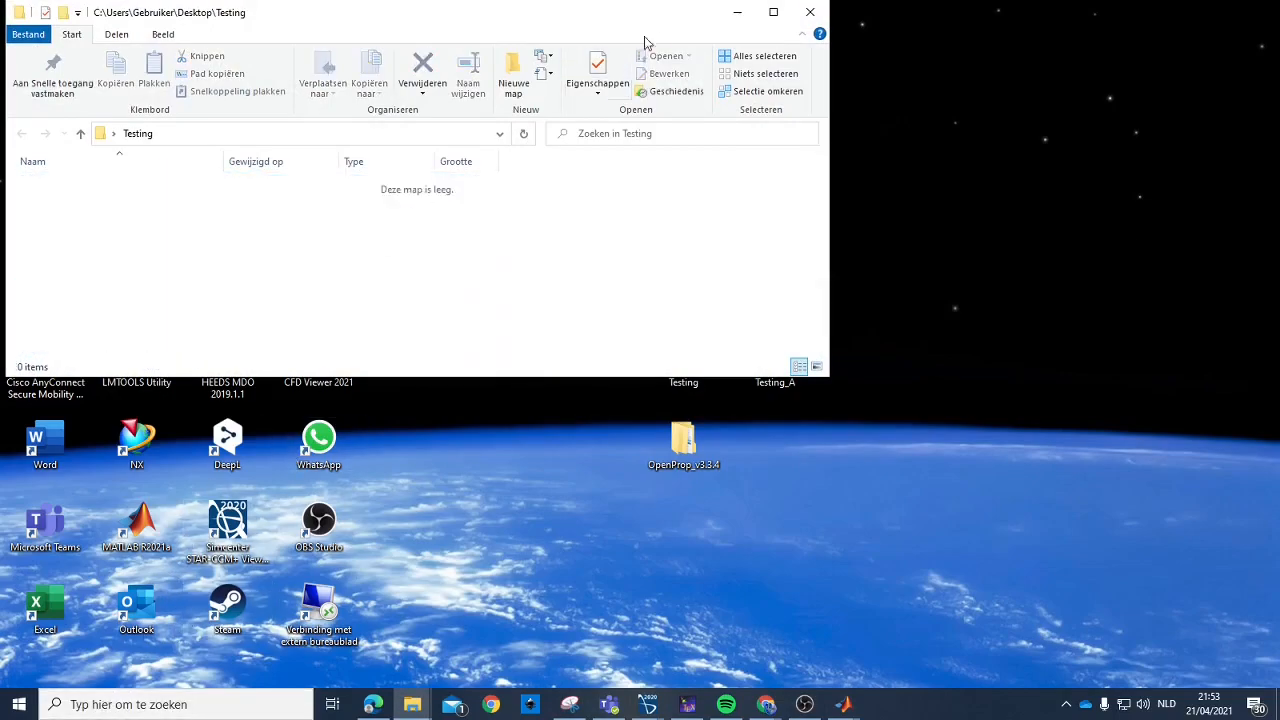
Move all SectionCurve CSV files from the Front folder into the Testing folder and close both folder windows.
left_click_drag(619, 18, 1089, 186)
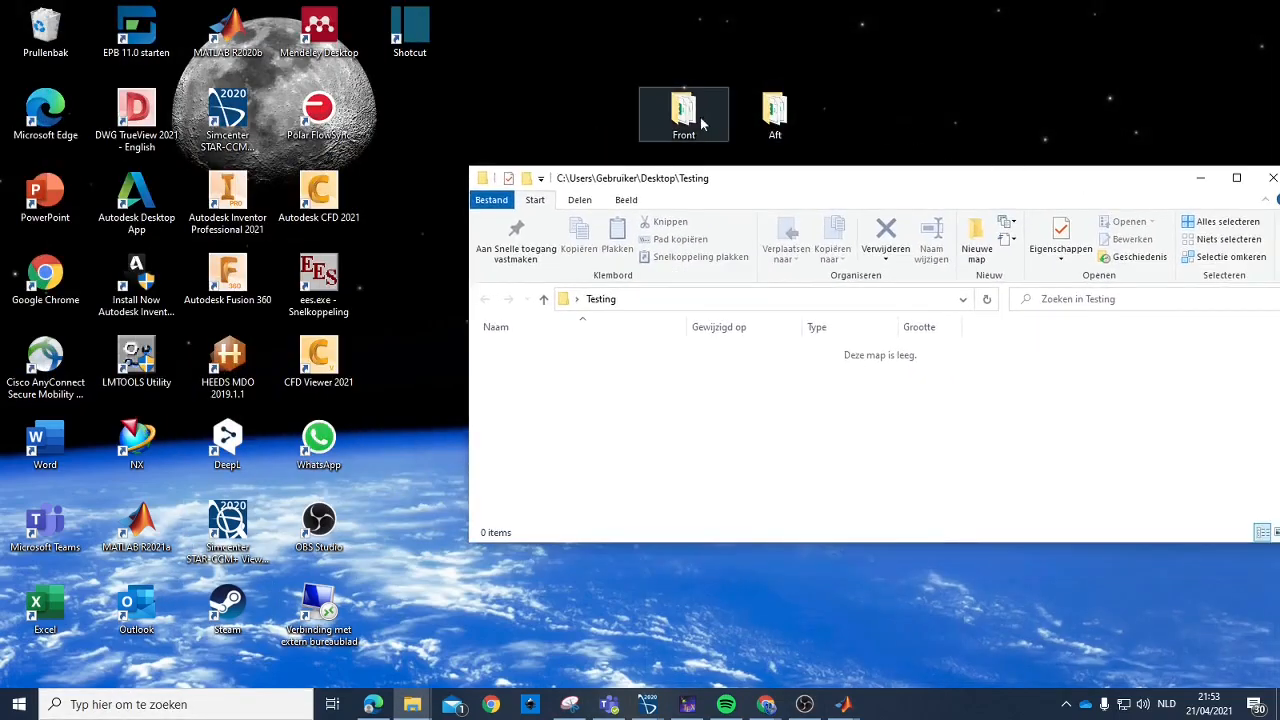
double_click(693, 122)
left_click_drag(529, 189, 318, 437)
left_click_drag(78, 264, 670, 410)
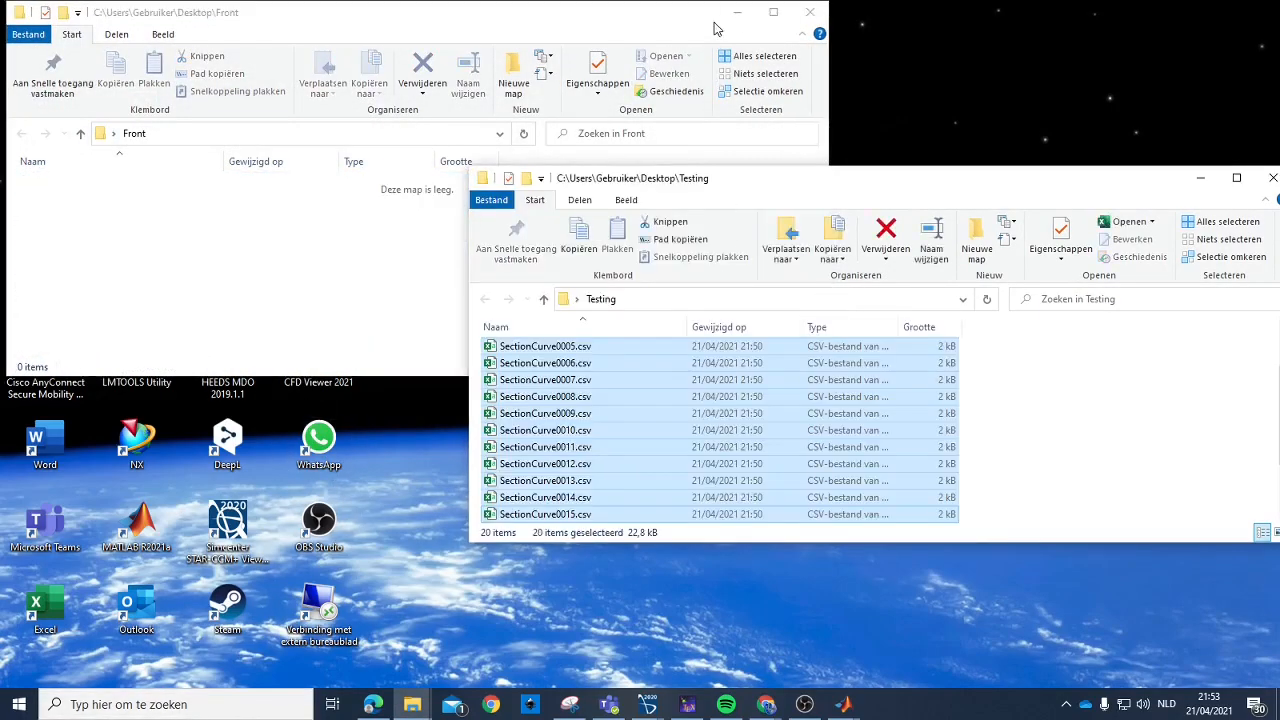
left_click(808, 11)
left_click_drag(1095, 180, 743, 117)
left_click(618, 399)
left_click(921, 115)
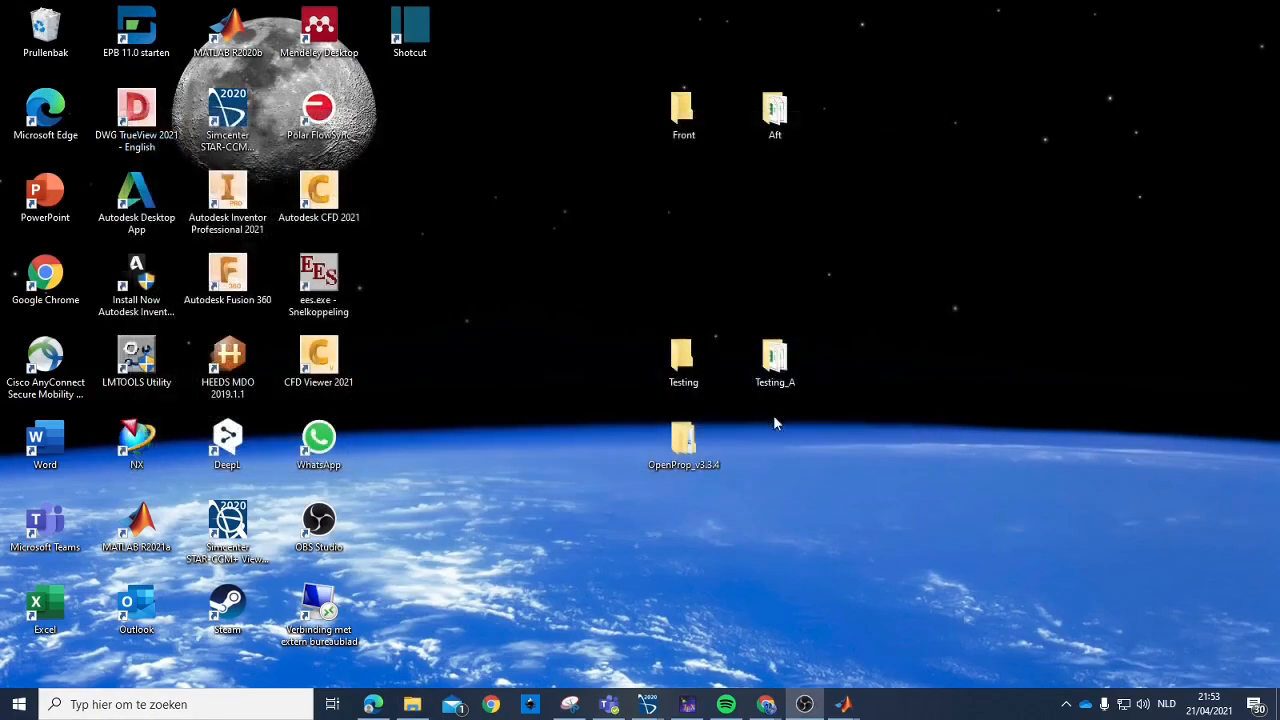
Open the Aft folder with all its CSV files selected, and delete all existing files from the Testing_A folder.
double_click(773, 118)
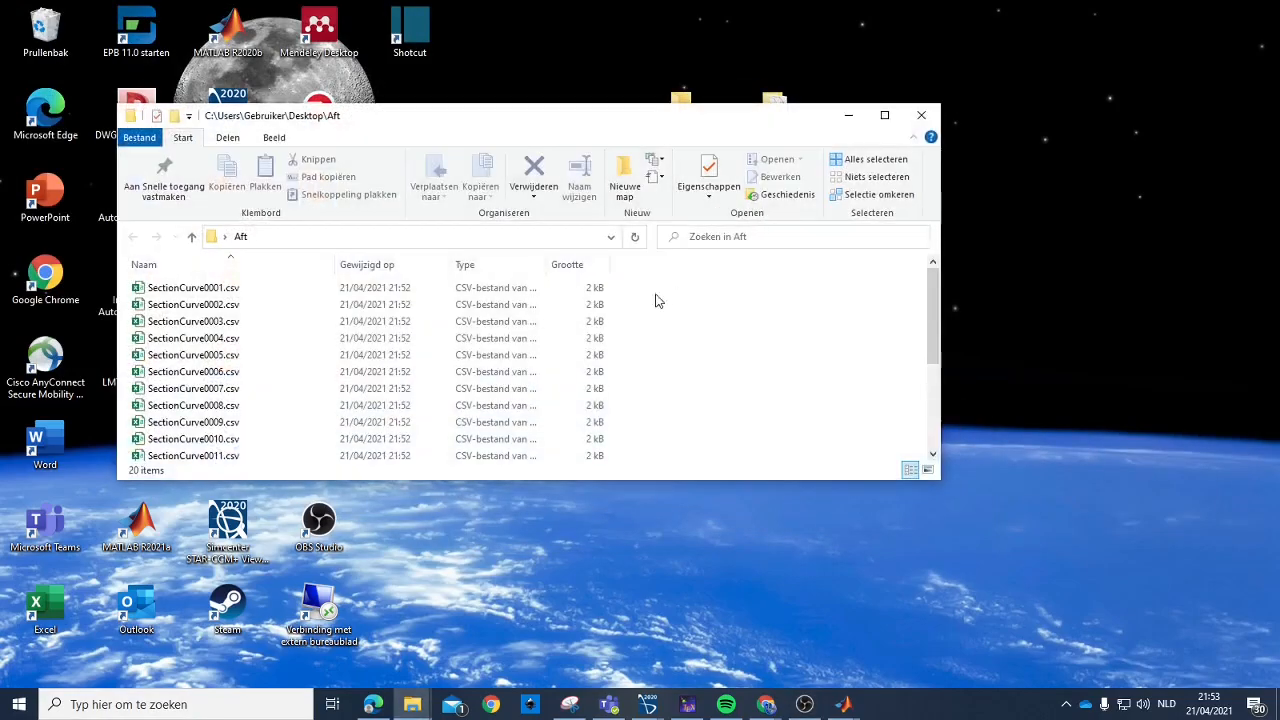
left_click_drag(638, 286, 230, 600)
left_click_drag(748, 105, 800, 392)
left_click(793, 365)
double_click(793, 365)
left_click_drag(724, 182, 460, 693)
key("Delete")
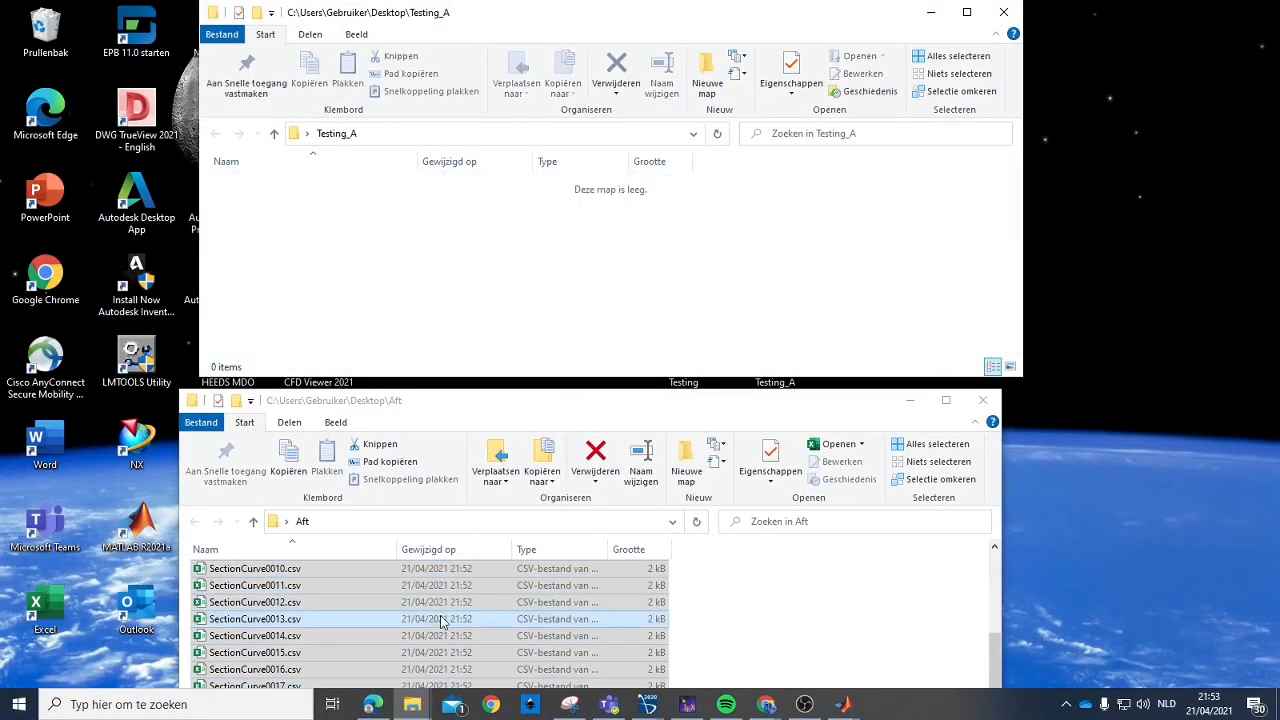
Move all SectionCurve CSV files from the Aft folder into the Testing_A folder and close the folder windows.
key("ctrl+z")
left_click(910, 400)
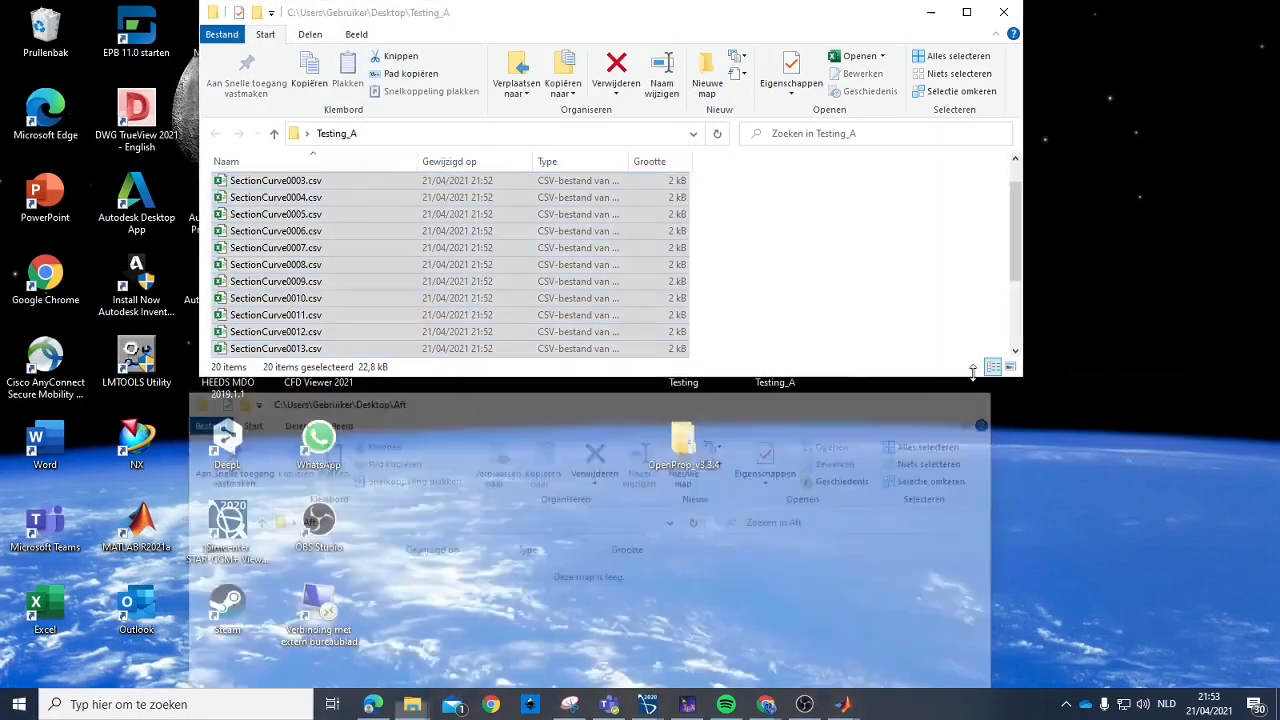
left_click(952, 14)
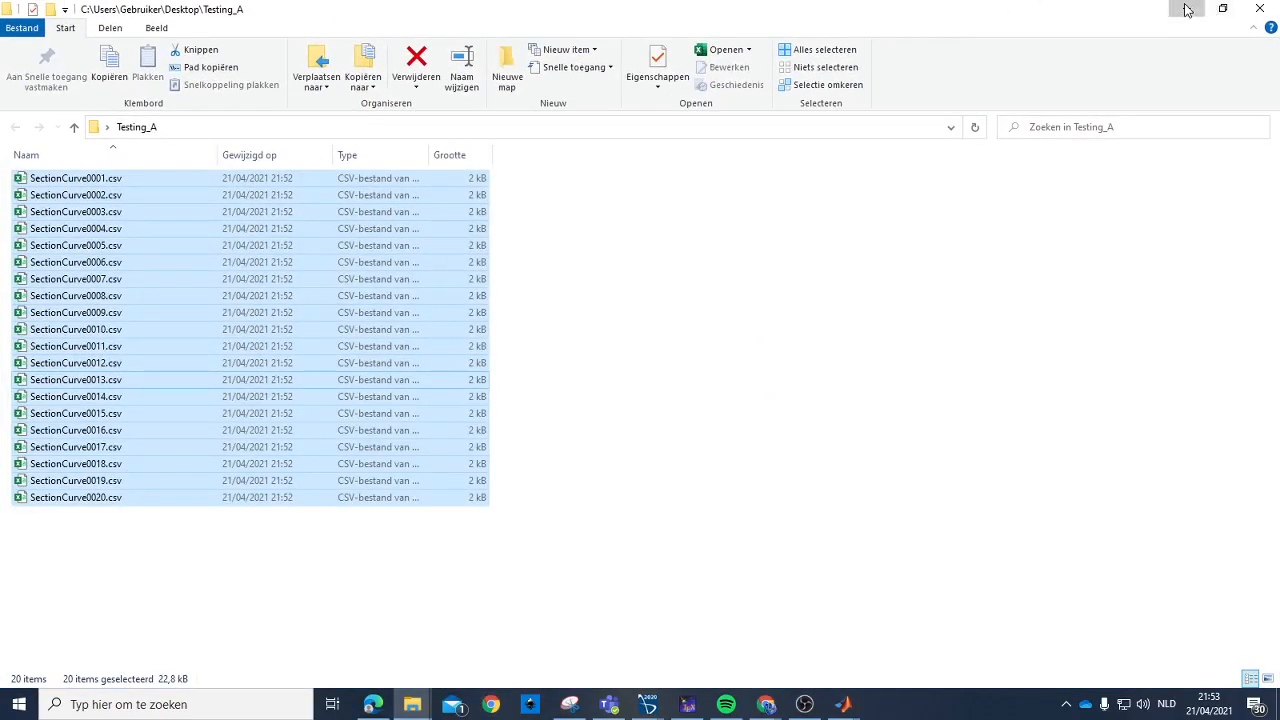
left_click(1187, 9)
double_click(778, 362)
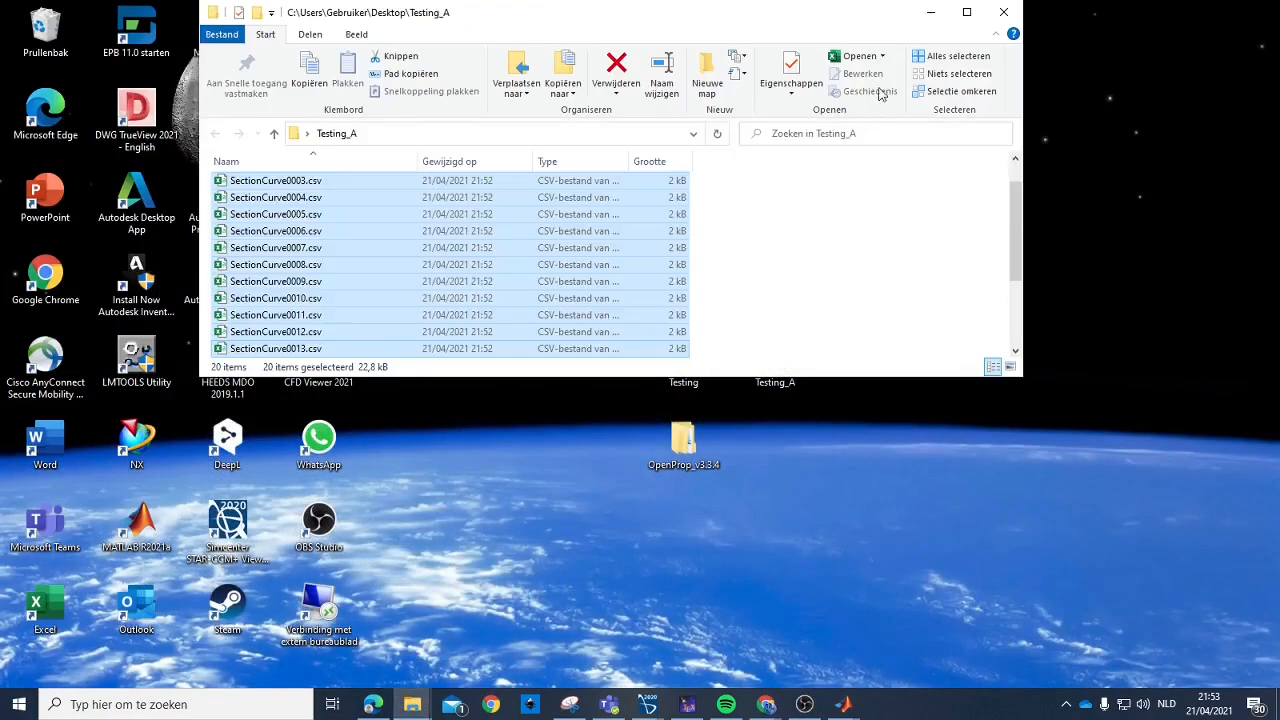
left_click(1005, 12)
Switch to the CRP simulation in Simcenter STAR-CCM+ and select 3D-CAD Model 2 under the geometry's 3D-CAD models.
mouse_move(647, 704)
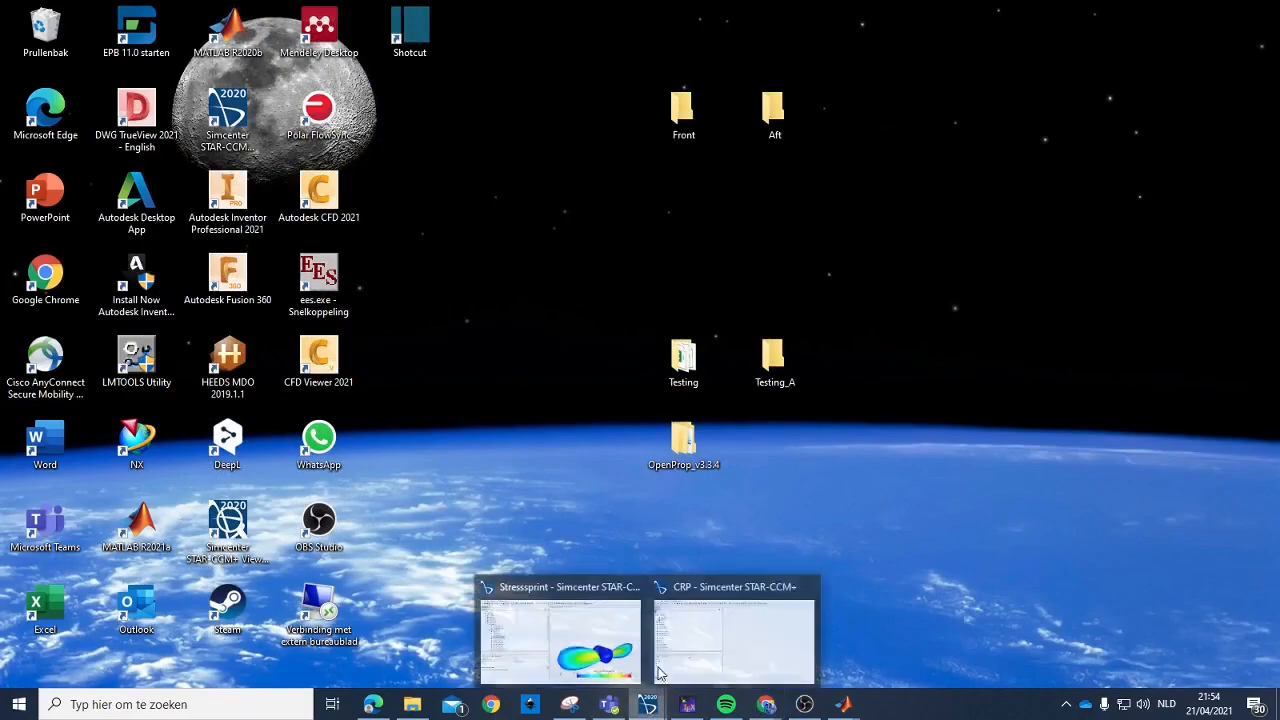
left_click(678, 634)
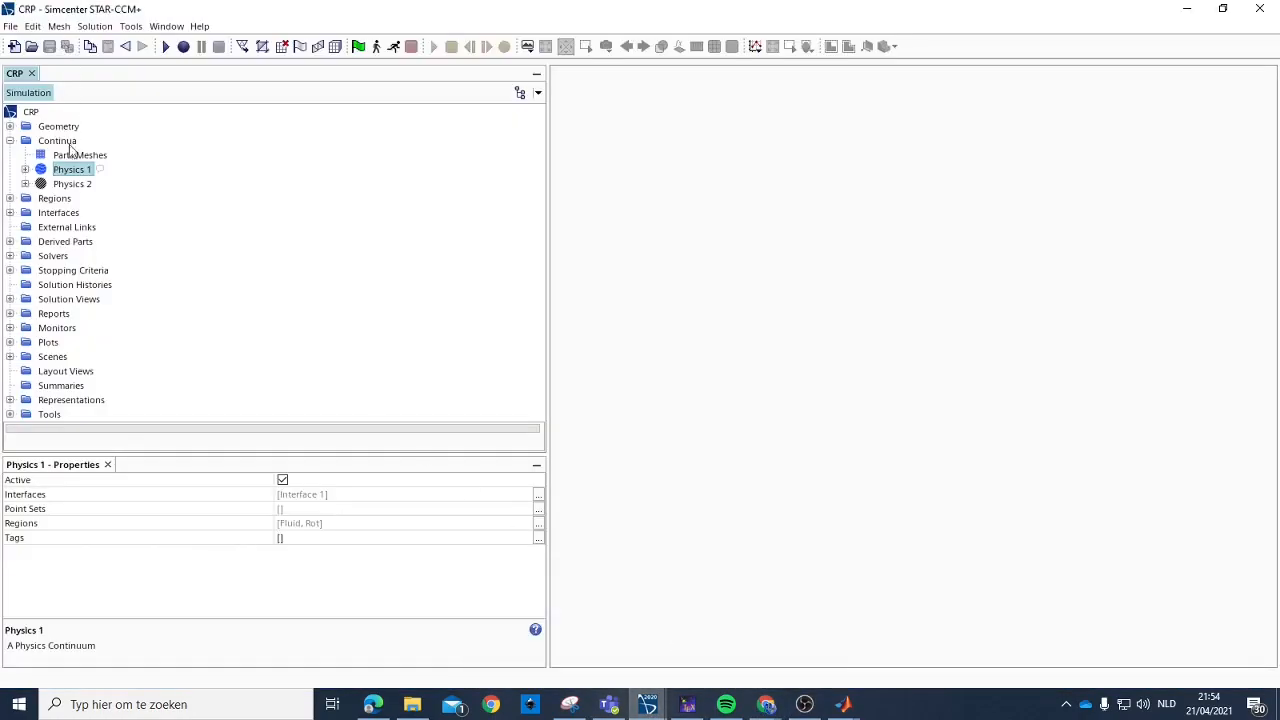
left_click(10, 126)
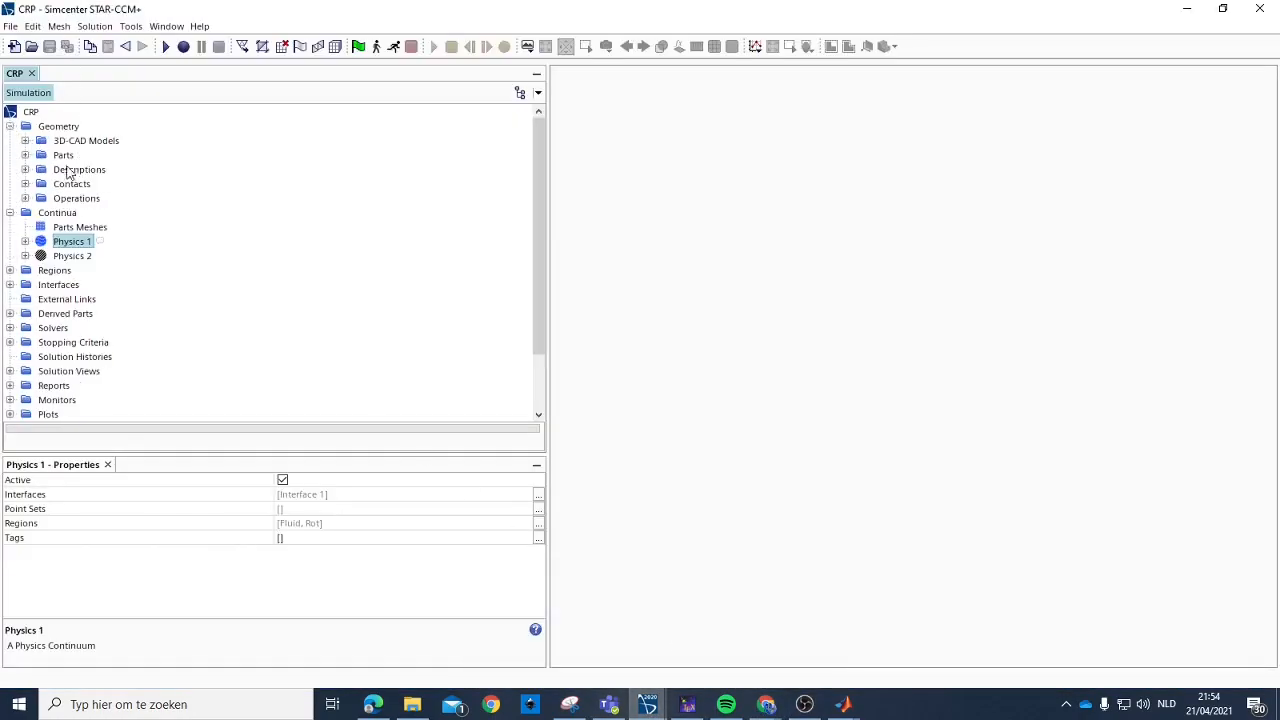
left_click(25, 140)
left_click(100, 169)
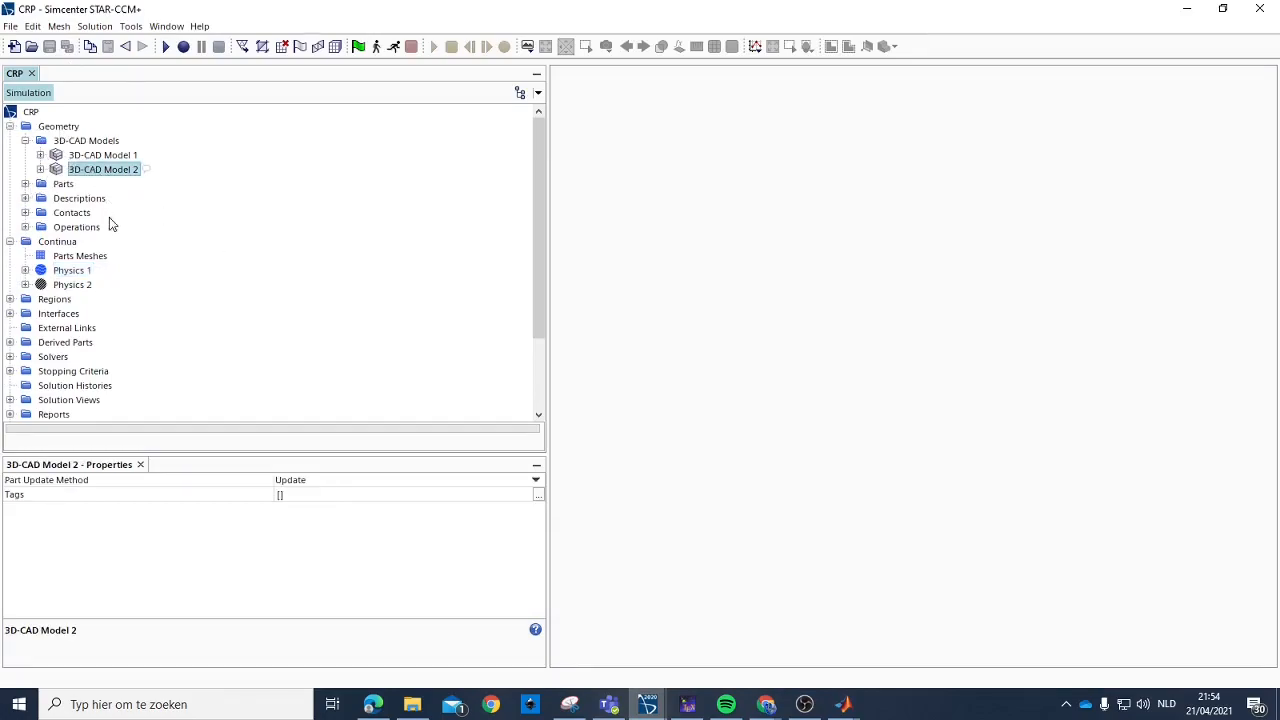
Create a new 3D-CAD model and import all SectionCurve CSV files from the desktop's Testing folder as spline 3D curves.
right_click(86, 140)
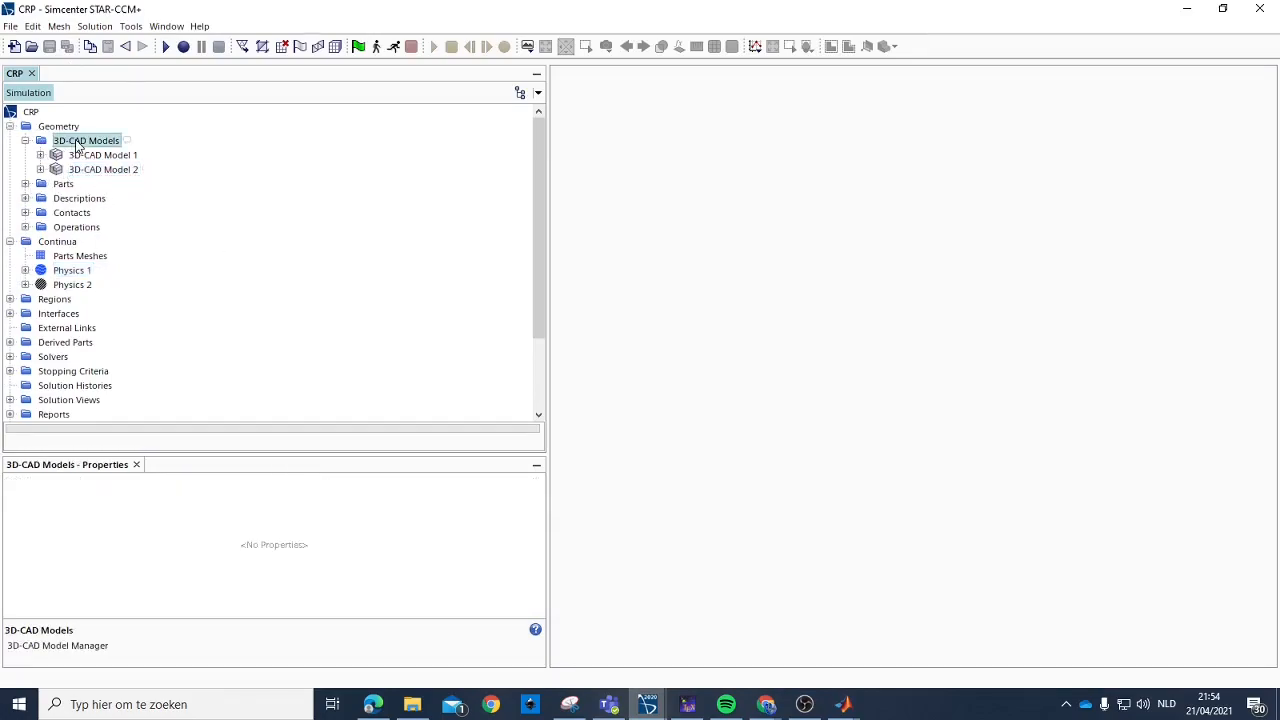
left_click(122, 149)
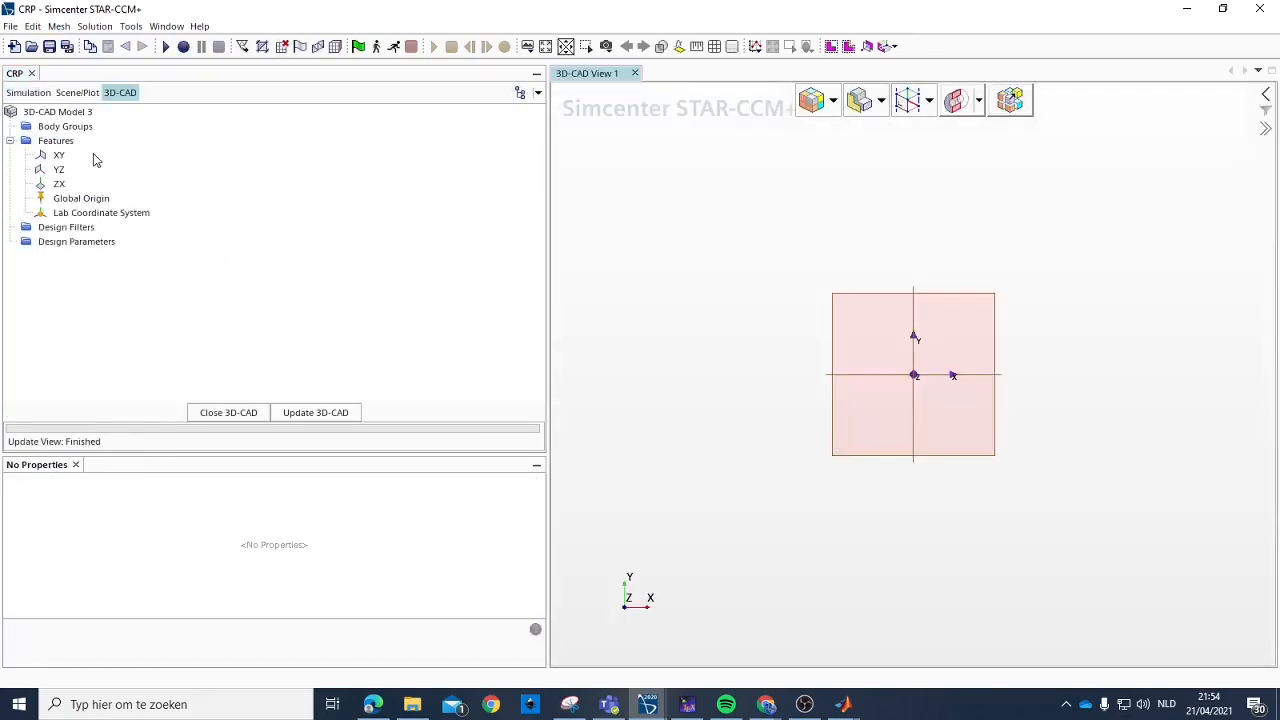
right_click(67, 114)
mouse_move(232, 189)
left_click(280, 203)
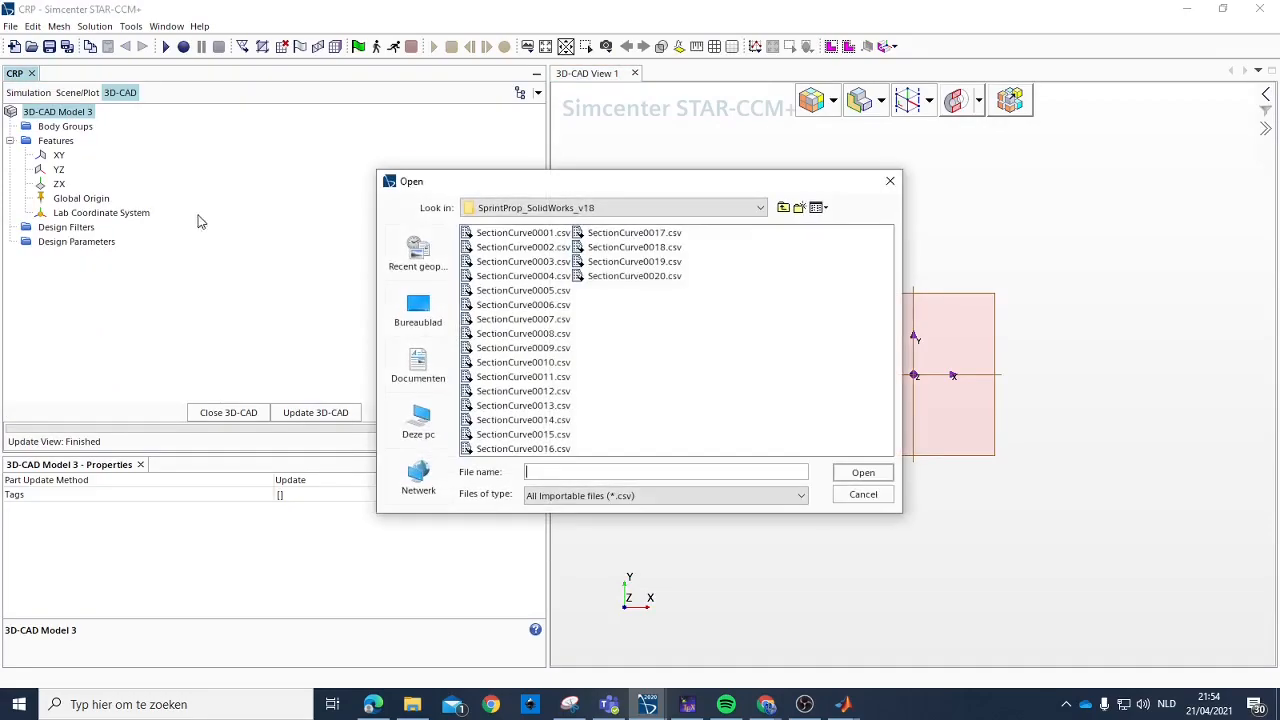
left_click(418, 310)
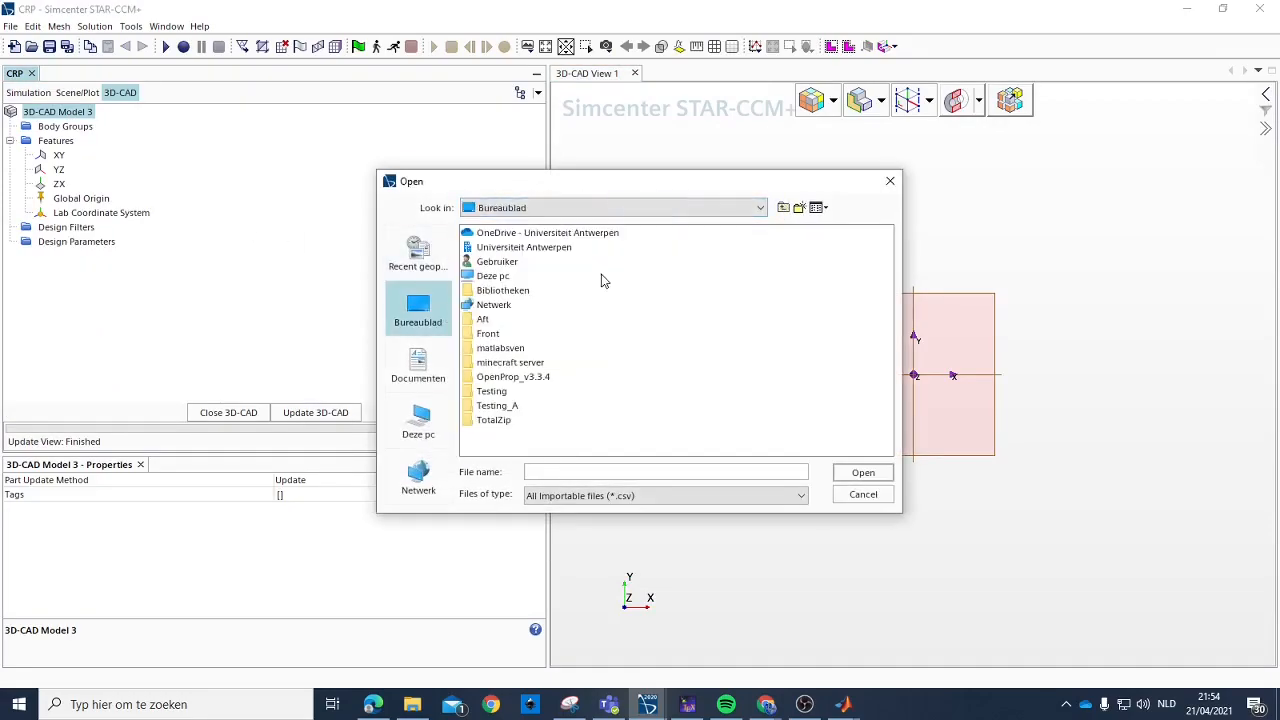
double_click(503, 394)
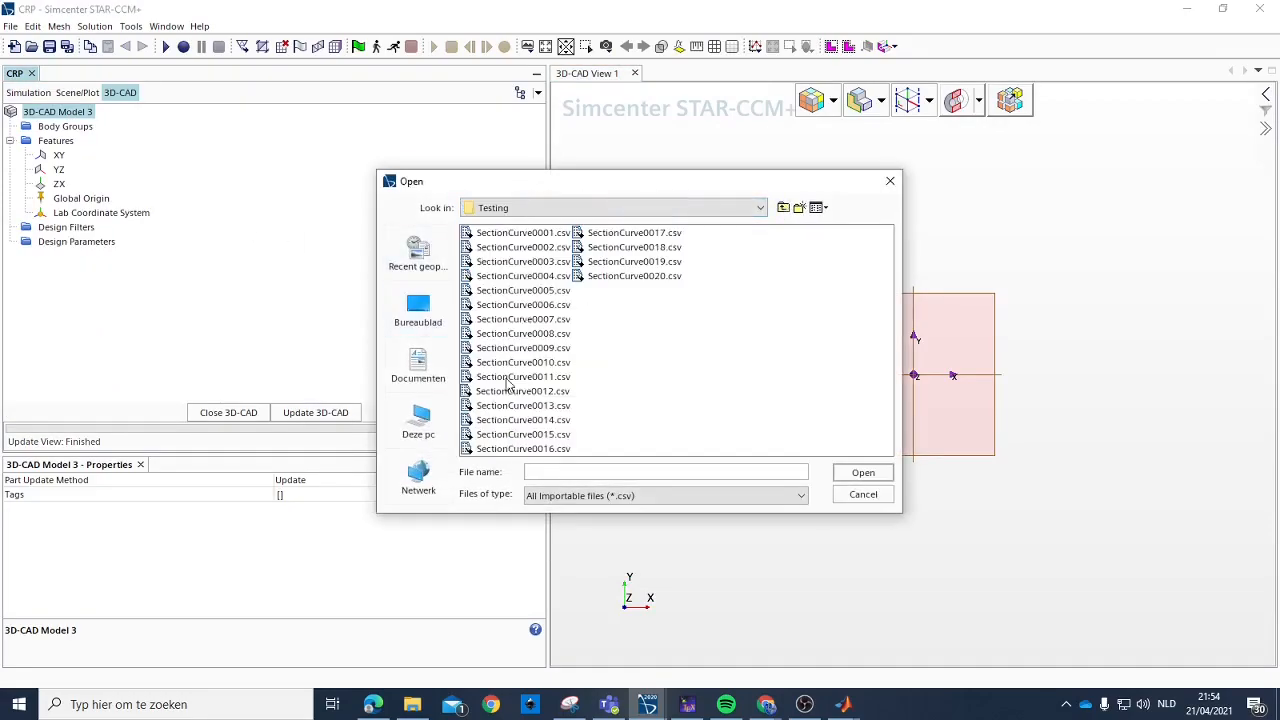
left_click(516, 233)
left_click(636, 276, "shift")
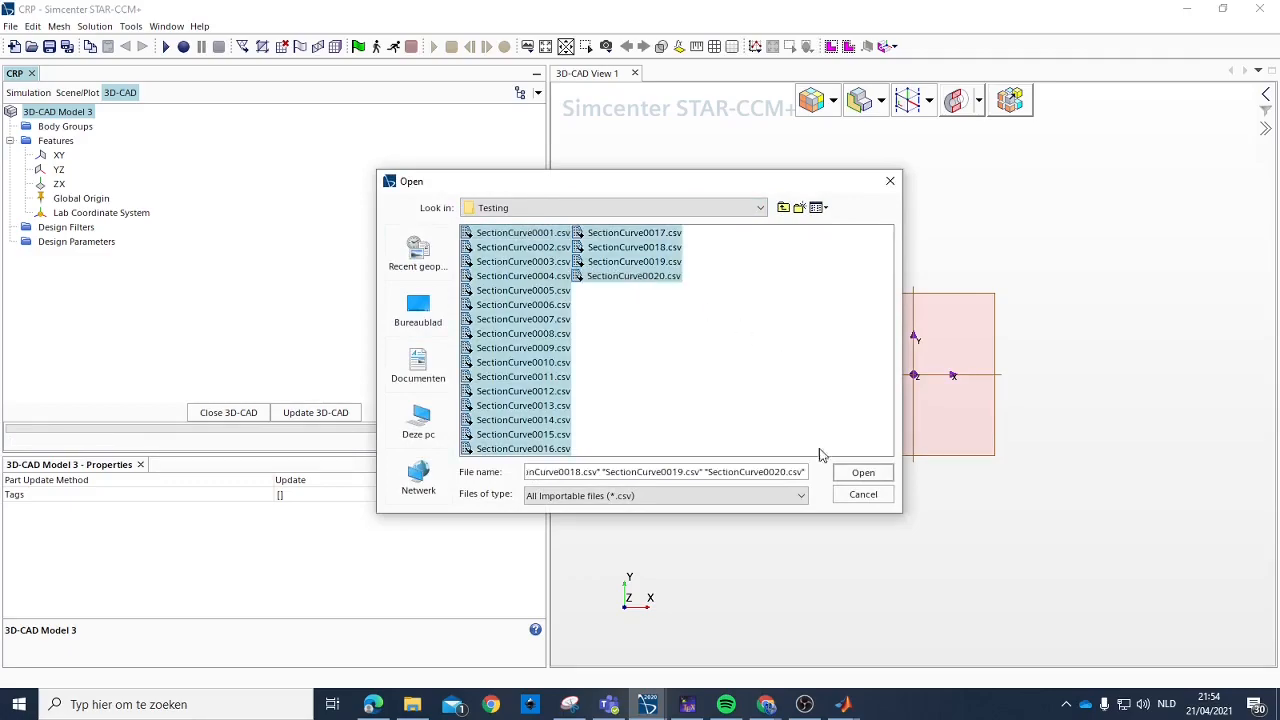
left_click(863, 473)
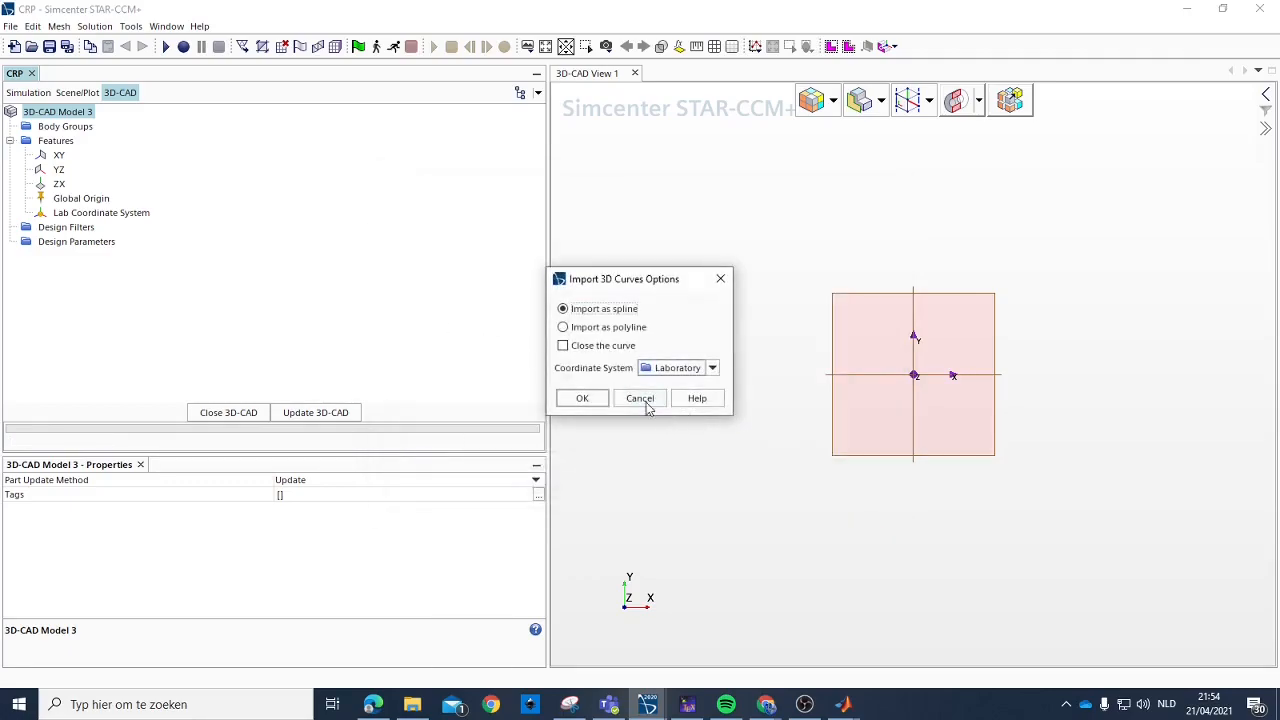
left_click(583, 398)
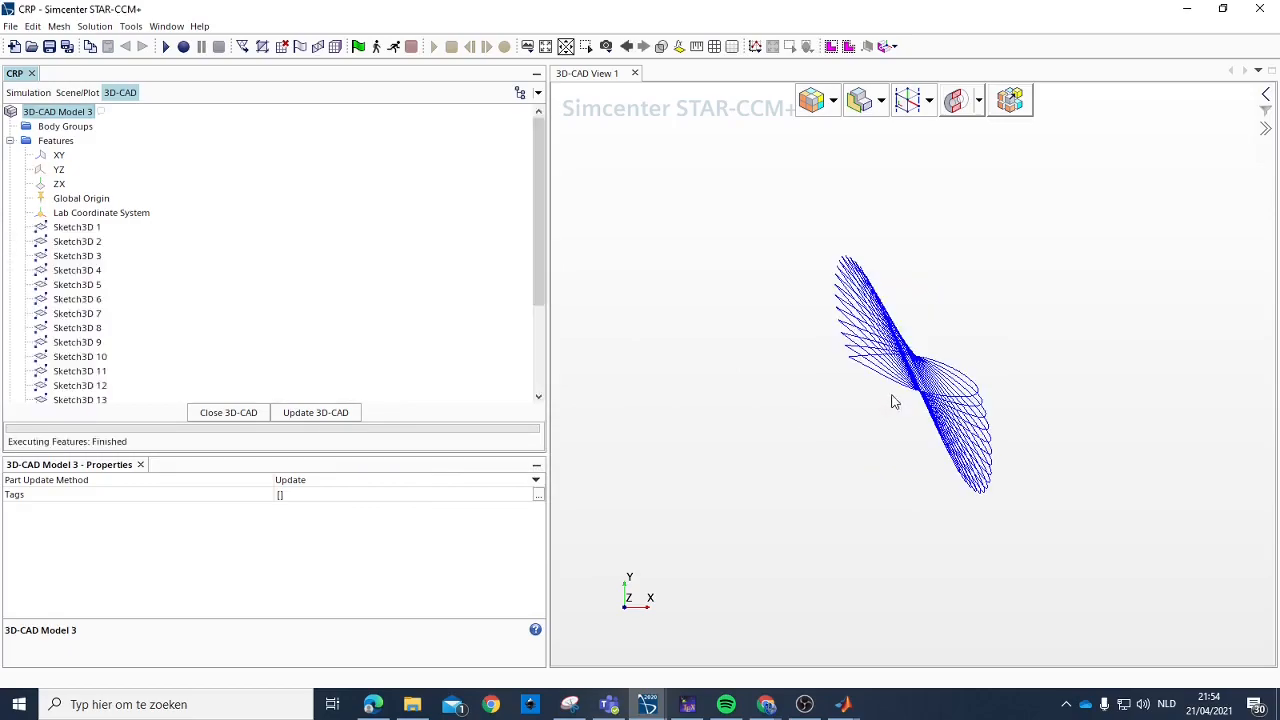
Loft Sketch3D 1 through Sketch3D 20 into a solid blade with Body Interaction None and Alignment Type Airfoil.
left_click_drag(891, 400, 775, 368)
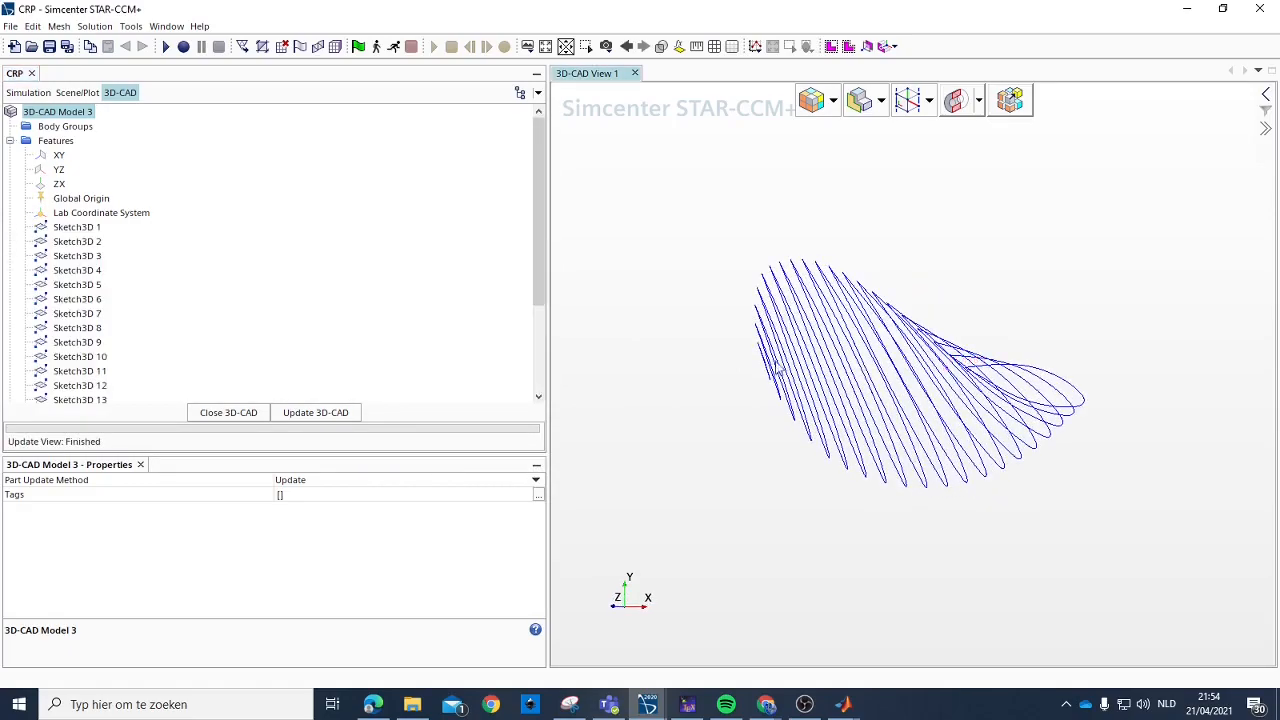
left_click(89, 229)
scroll(88, 250, "down", 3)
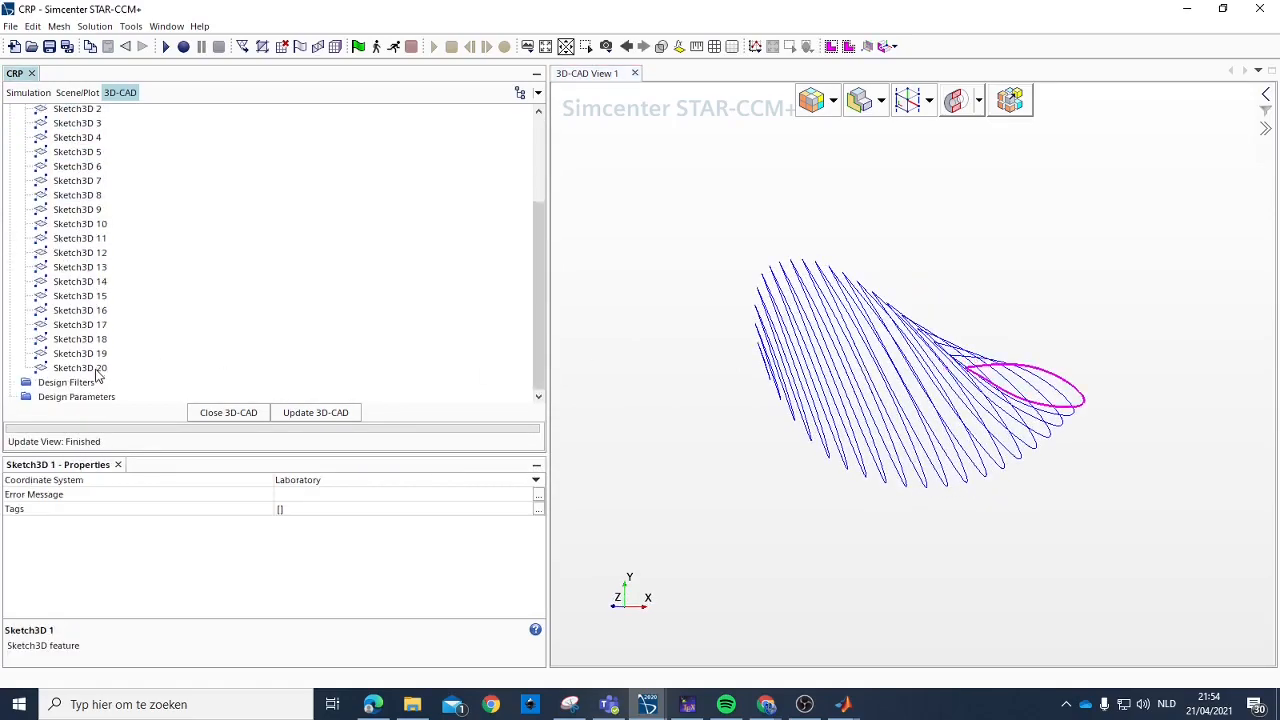
left_click(80, 368, "shift")
right_click(62, 368)
left_click(110, 458)
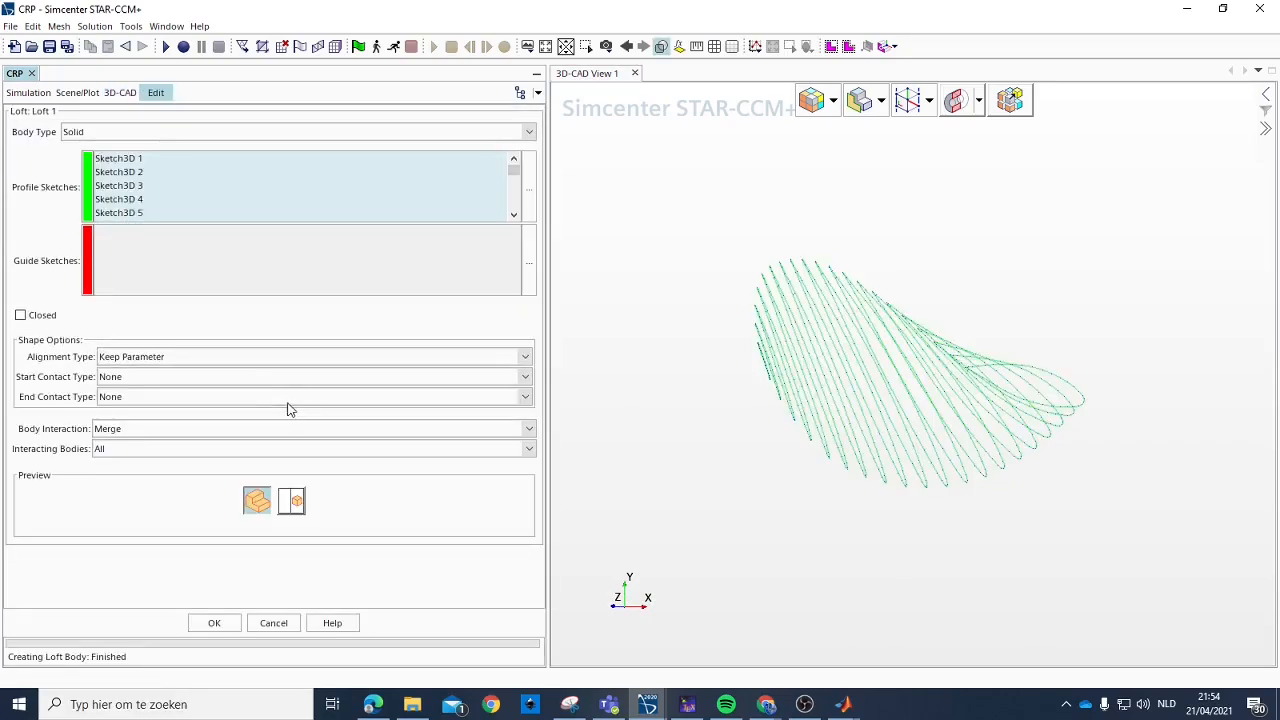
left_click(151, 429)
left_click(133, 443)
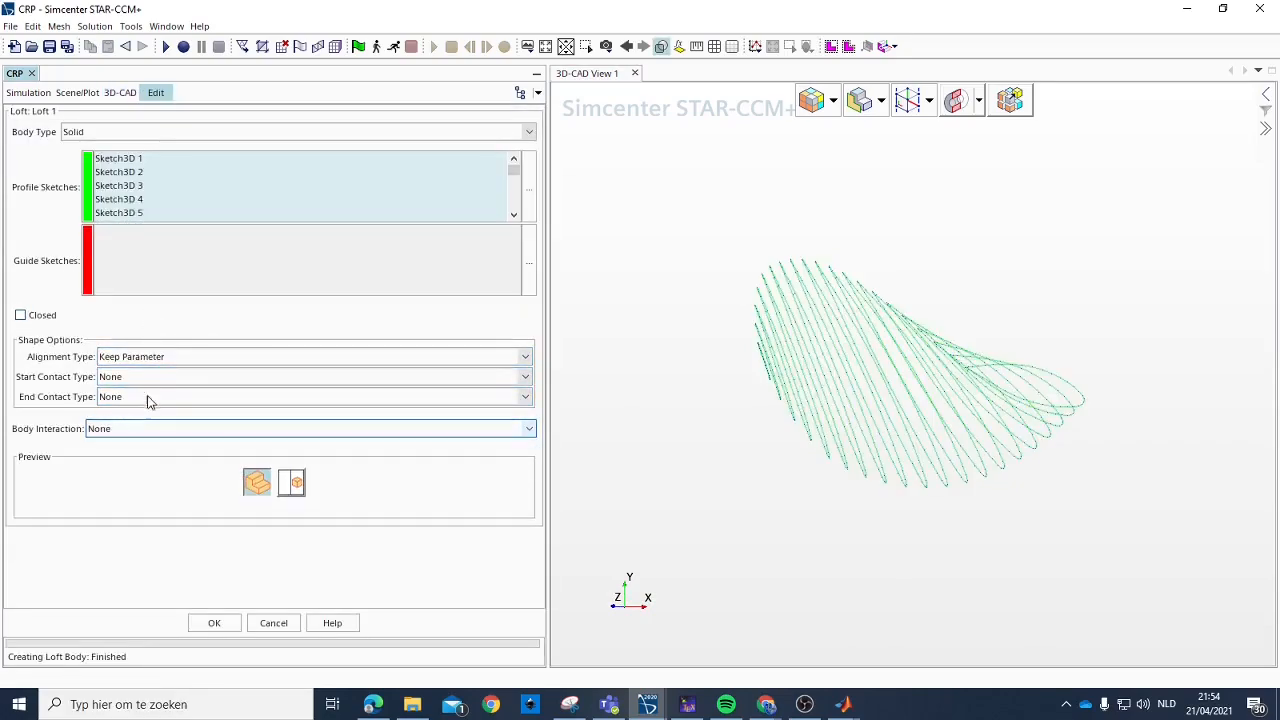
left_click(157, 357)
left_click(163, 415)
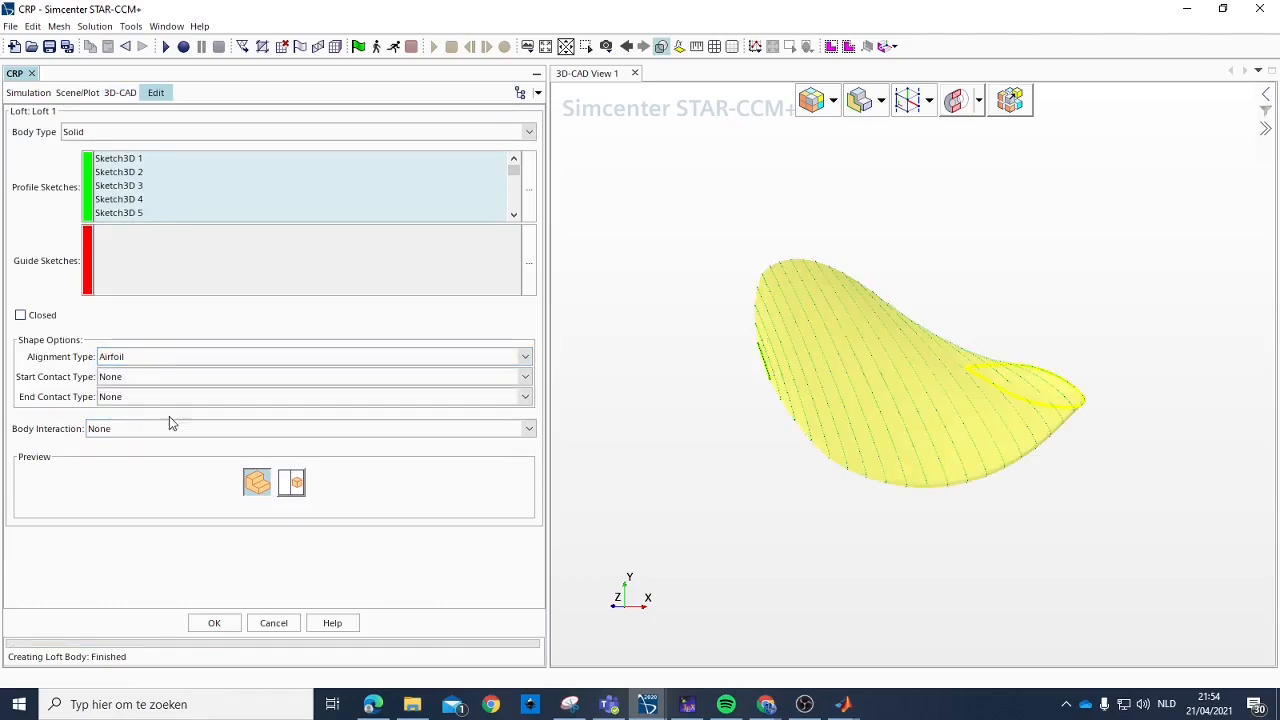
left_click(213, 623)
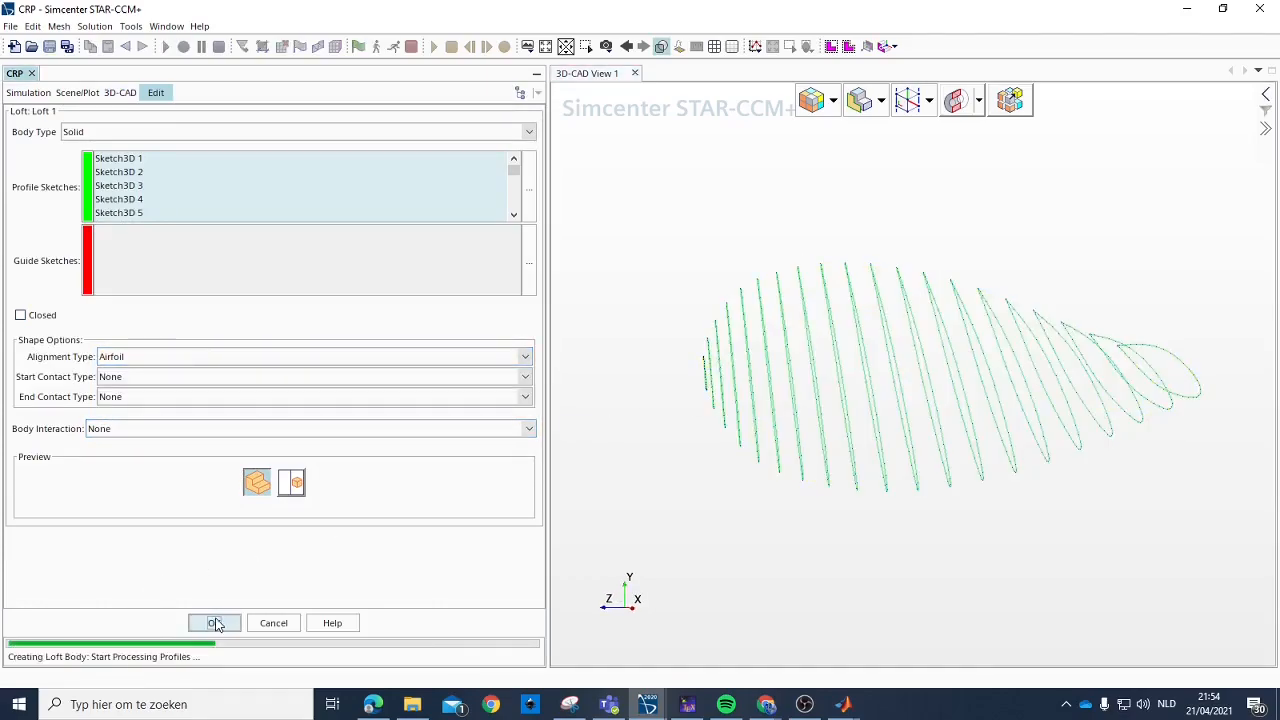
Create a sketch on the YZ plane and draw a hub circle centred at the origin that reaches the blade root.
left_click(58, 160)
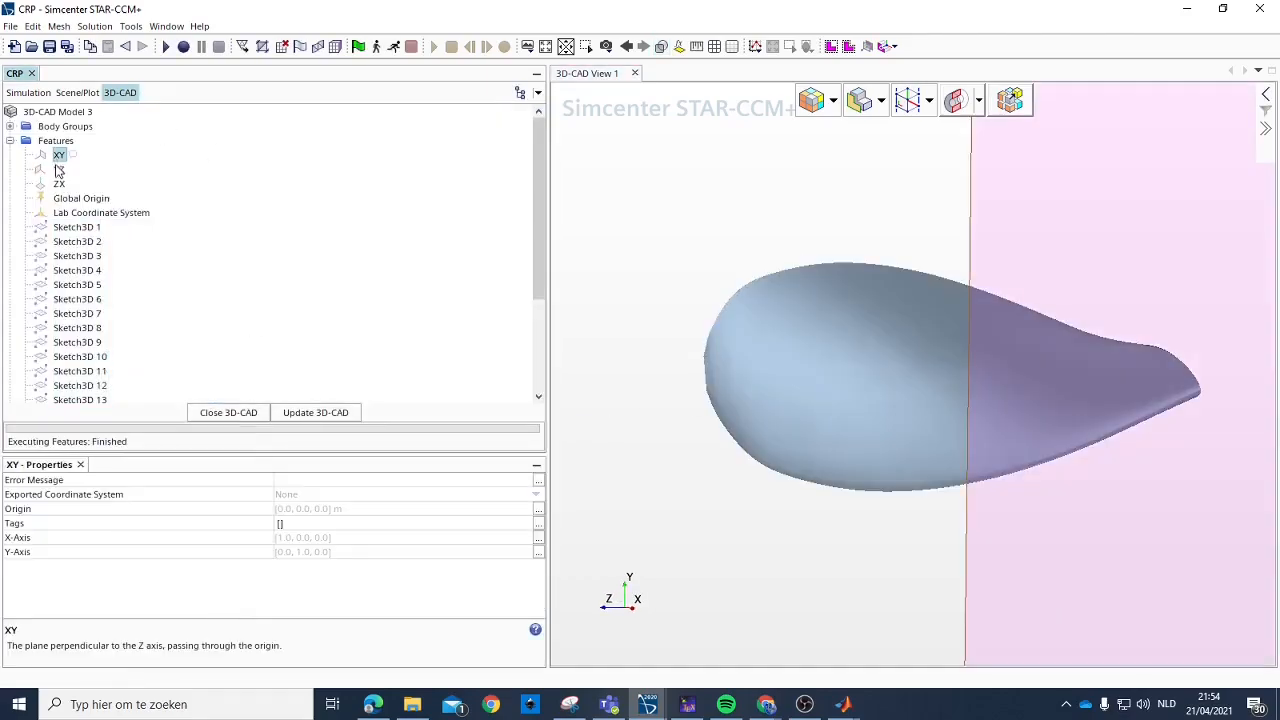
left_click(60, 170)
right_click(60, 170)
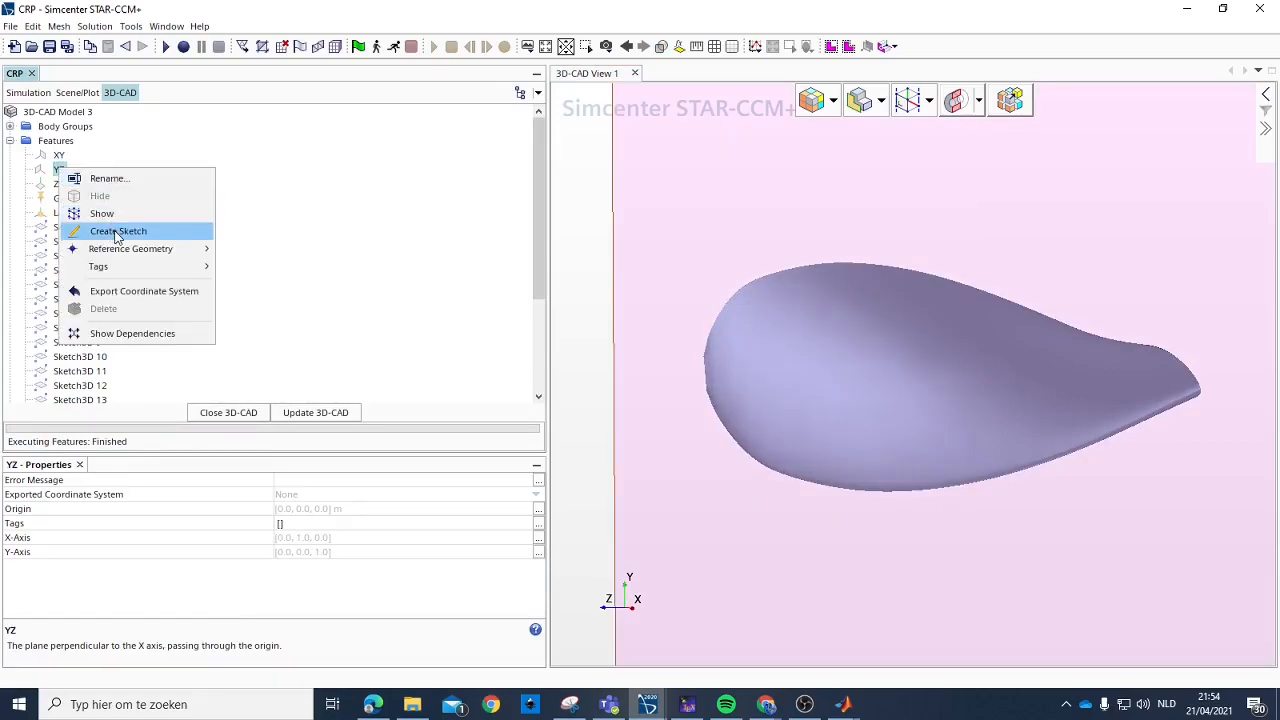
left_click(115, 229)
left_click(334, 188)
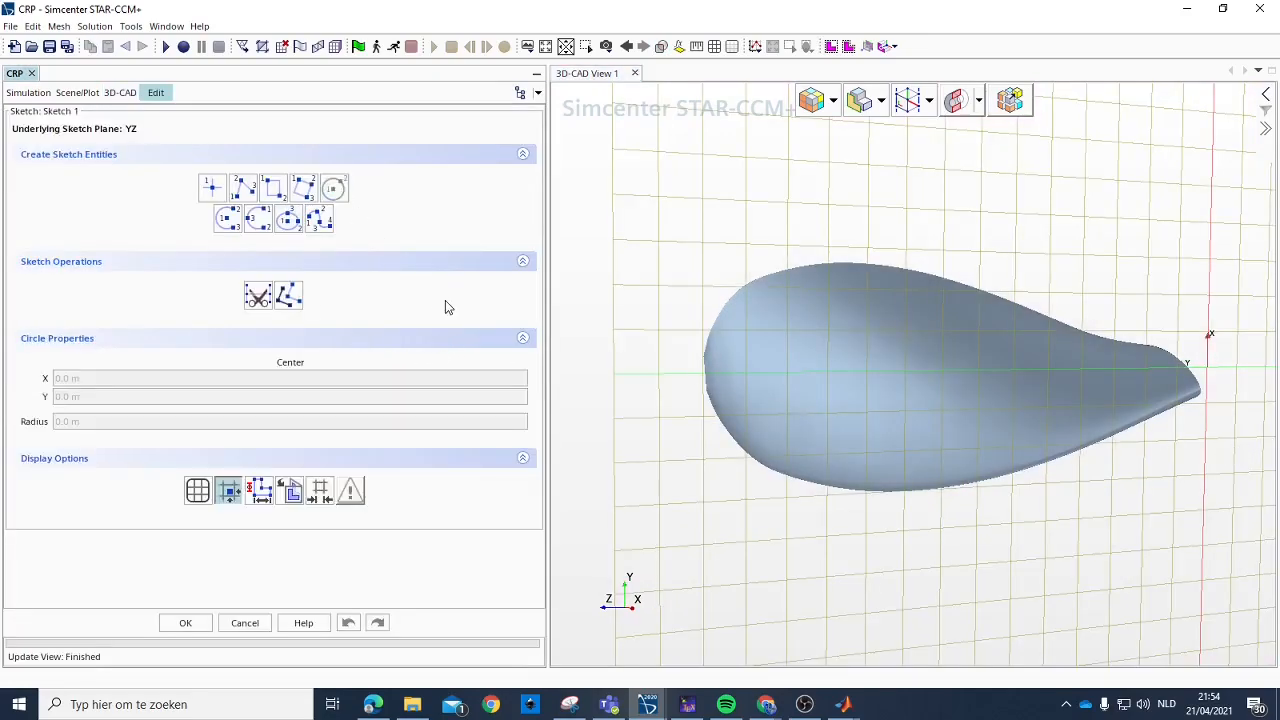
scroll(640, 348, "down", 2)
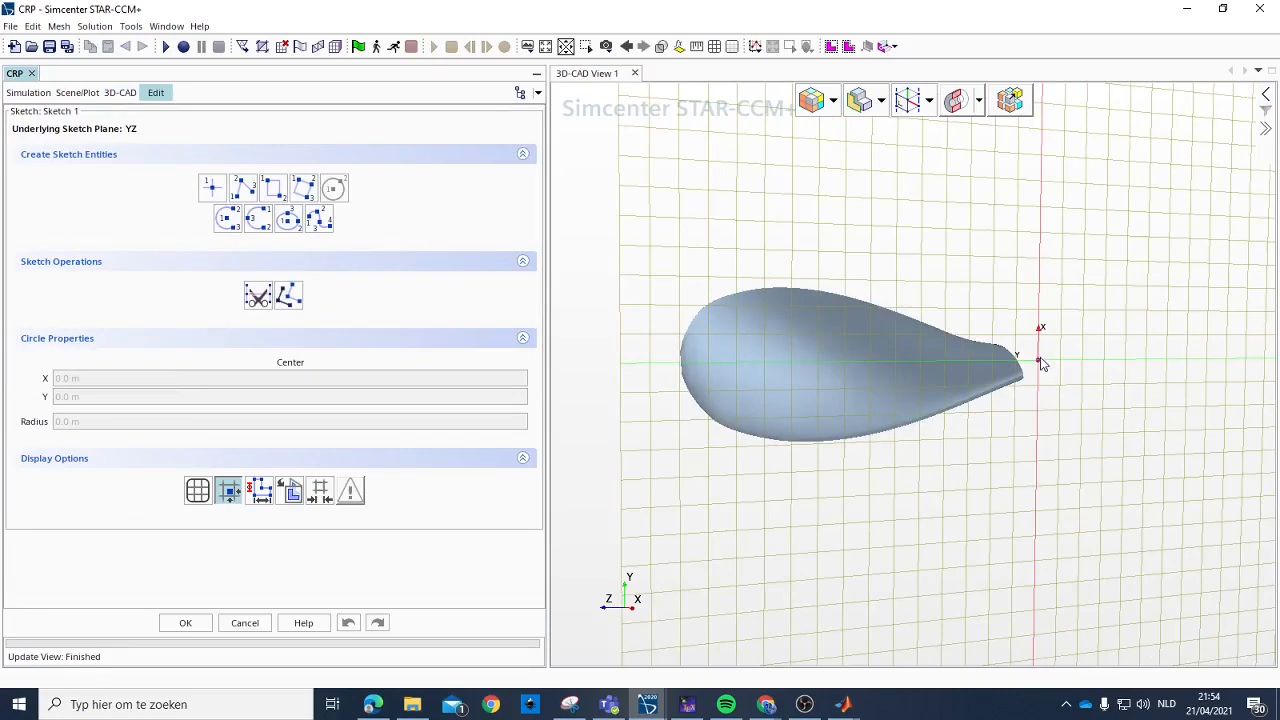
left_click(294, 492)
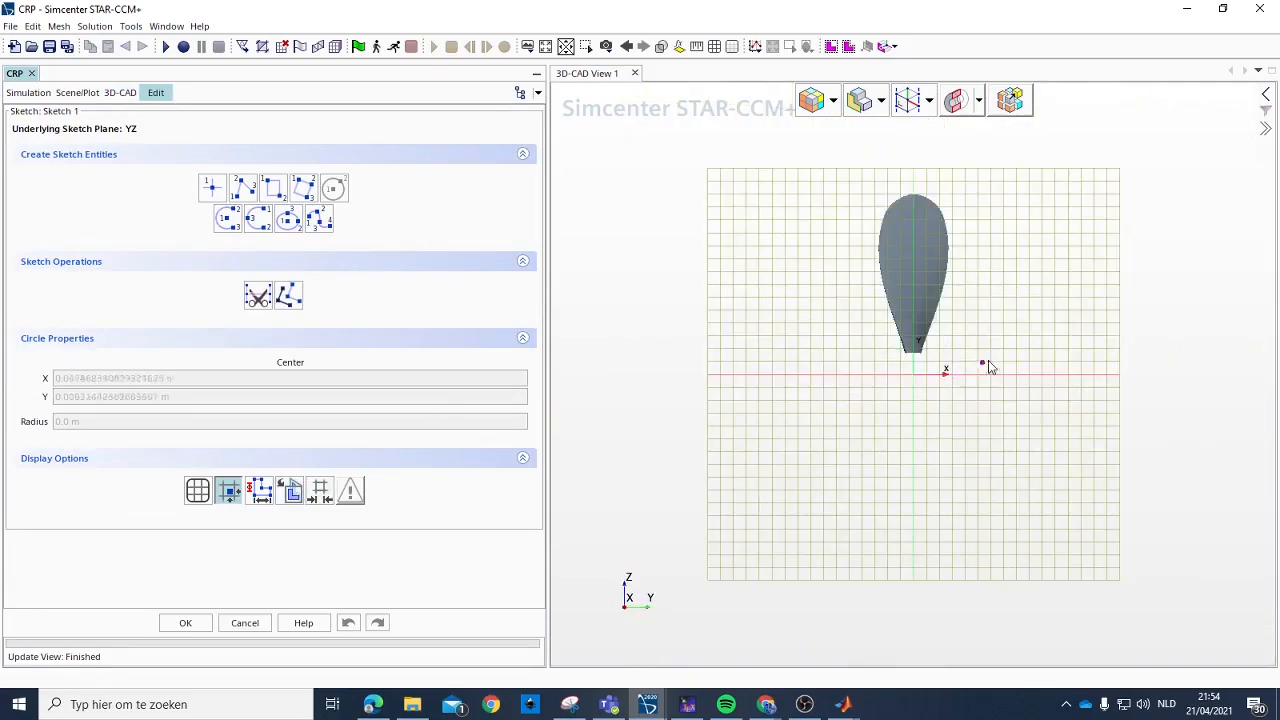
left_click(913, 377)
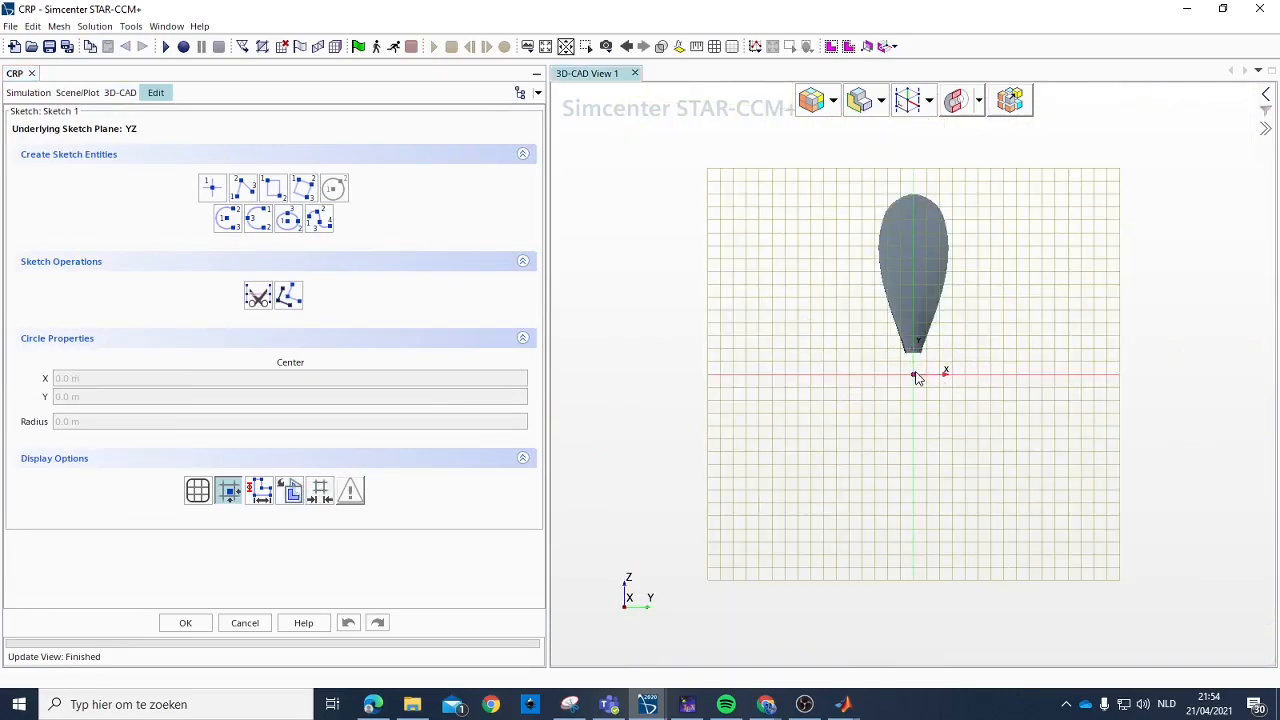
left_click(927, 354)
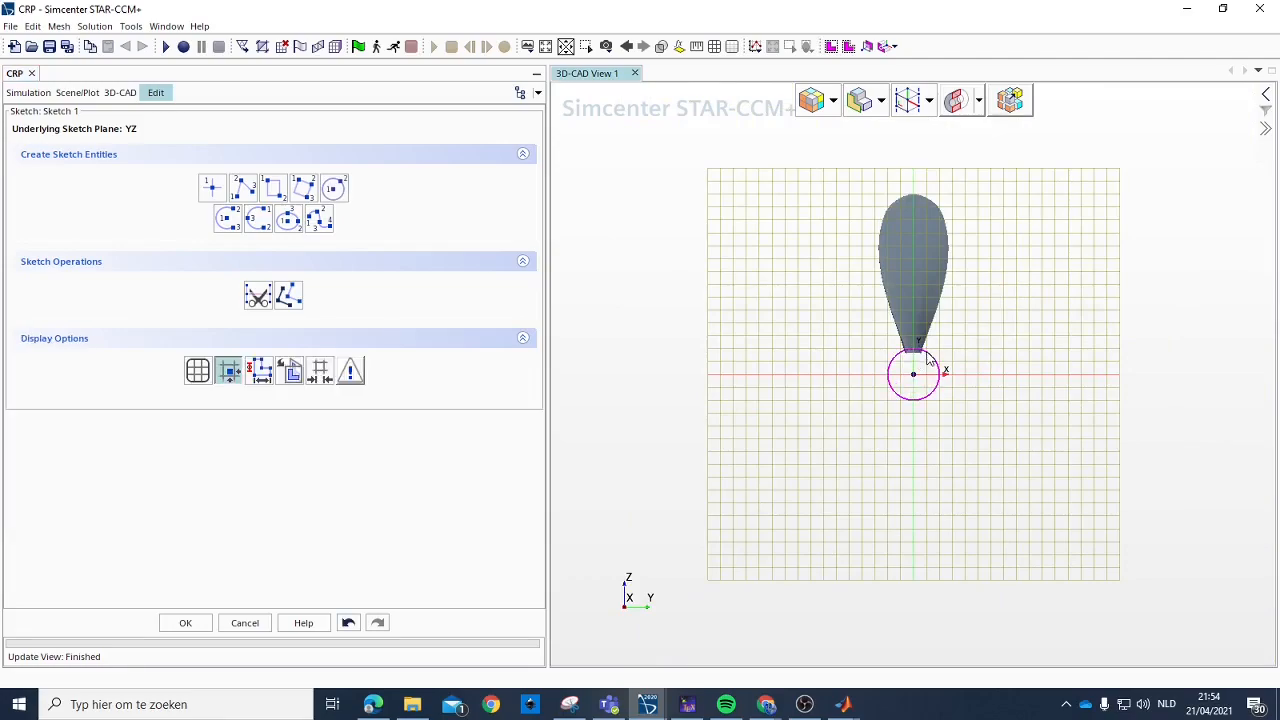
Adjust the hub circle's radius to fit the blade root and finish the sketch.
left_click(927, 354)
left_click(108, 418)
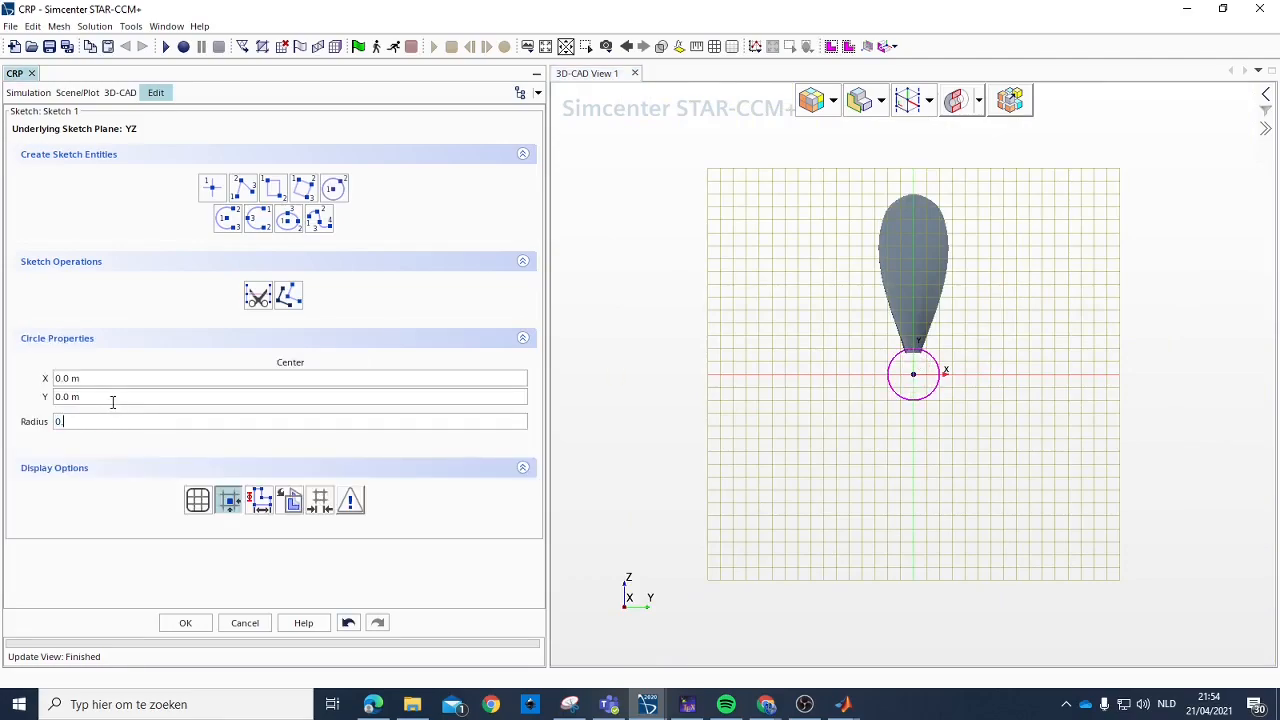
left_click(190, 624)
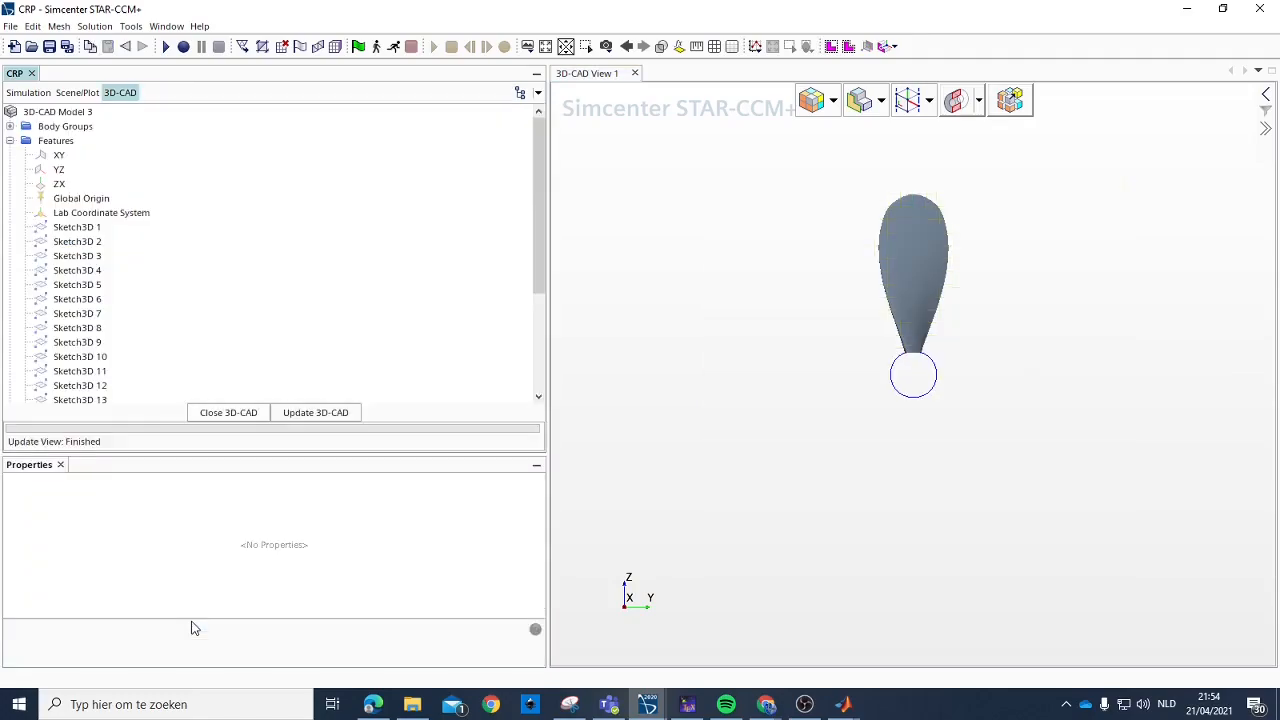
Create a circular pattern of the blade body about the X axis with 3 evenly distributed instances and Body Interaction None.
scroll(100, 240, "down", 4)
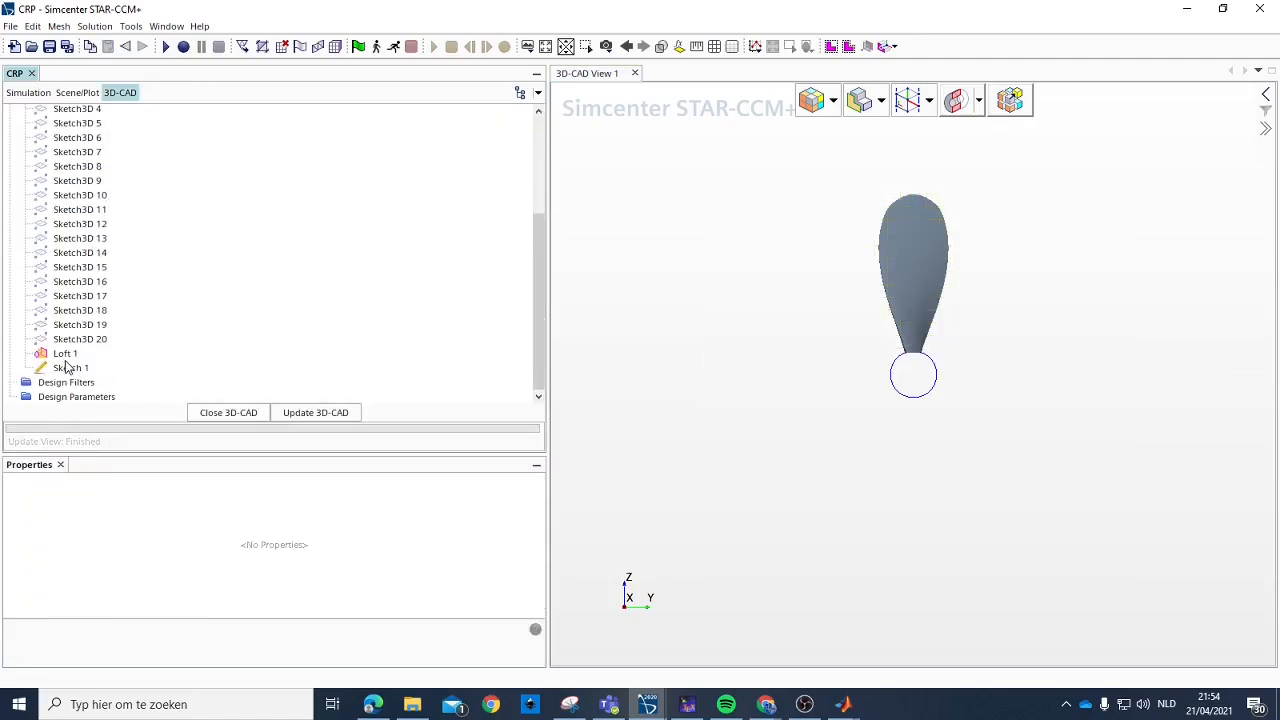
right_click(905, 263)
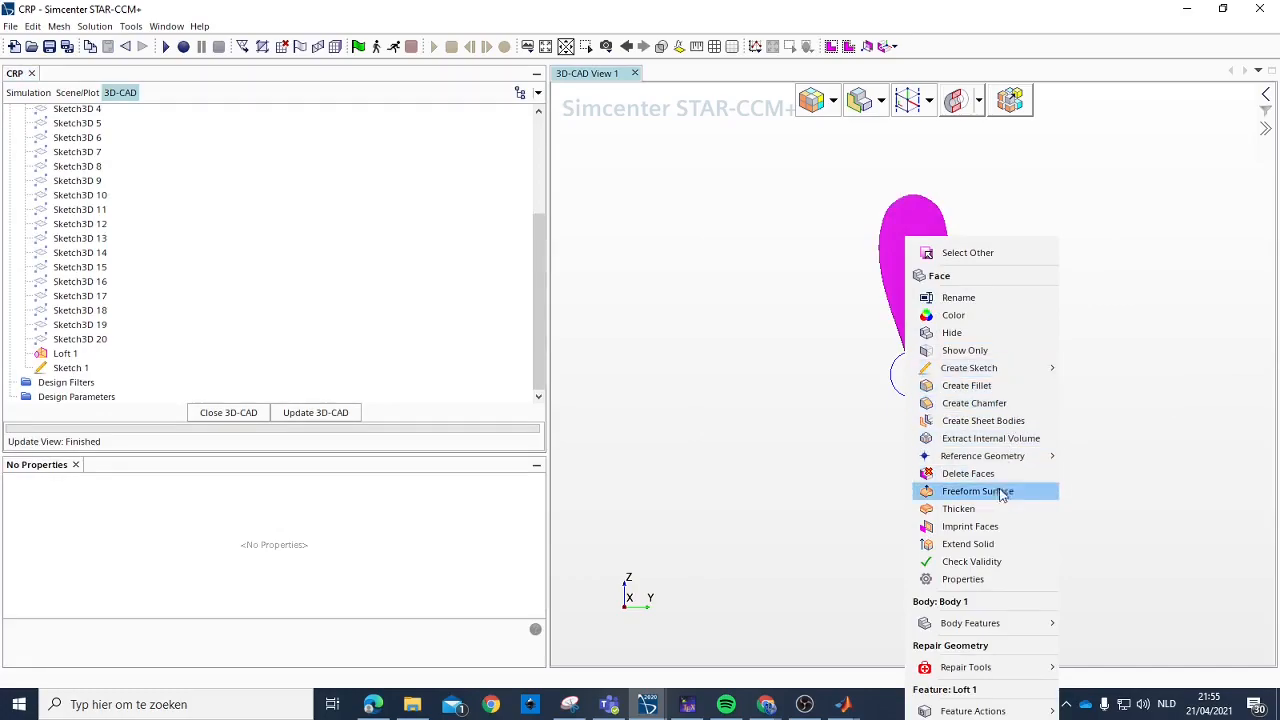
mouse_move(975, 623)
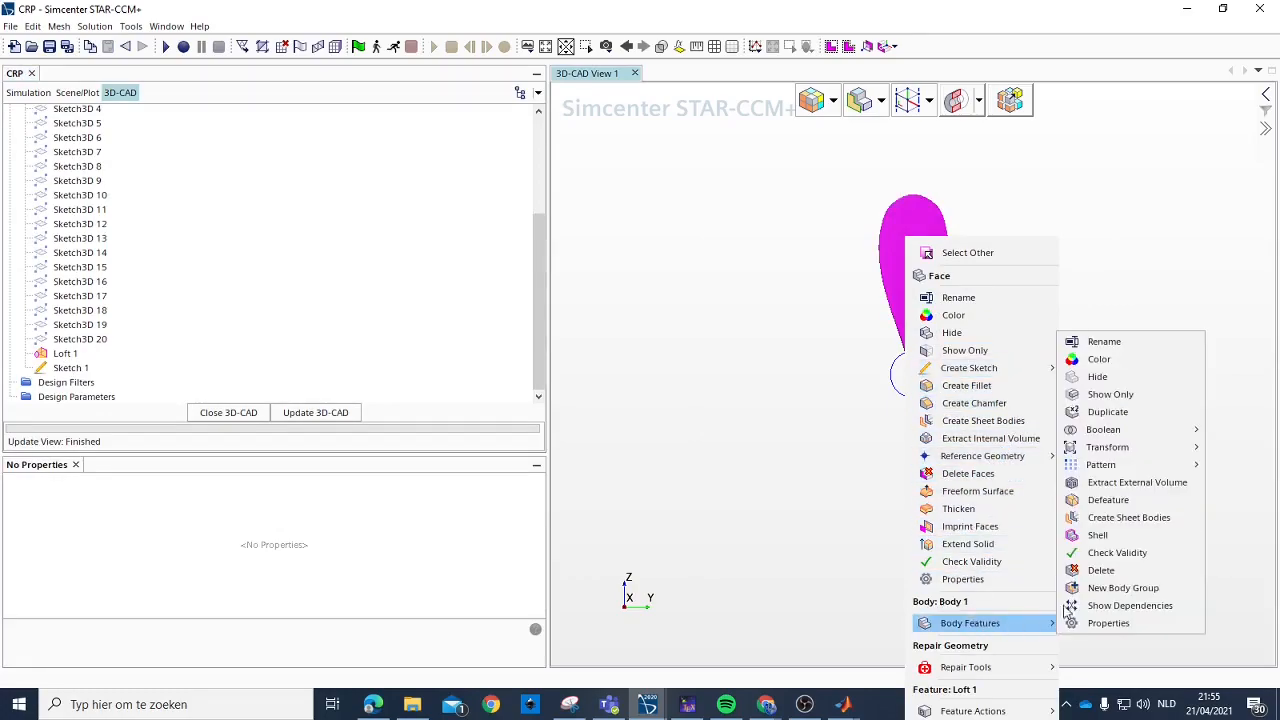
mouse_move(1140, 452)
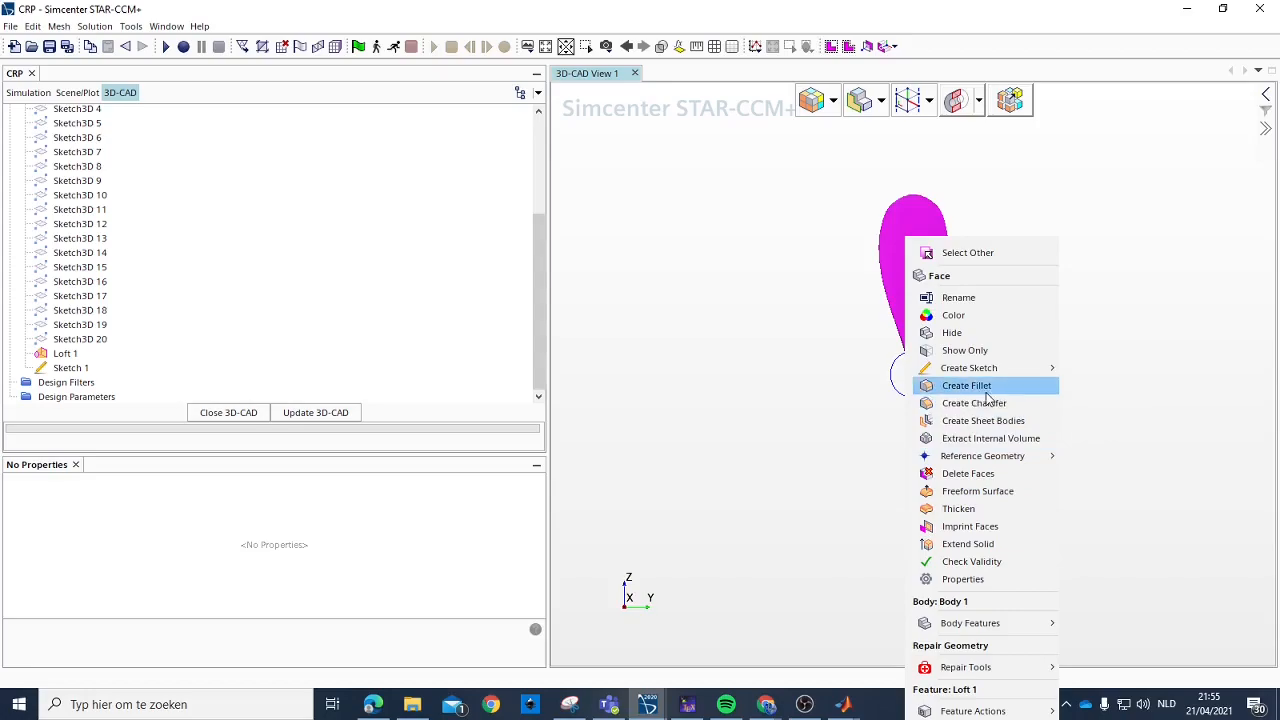
mouse_move(988, 372)
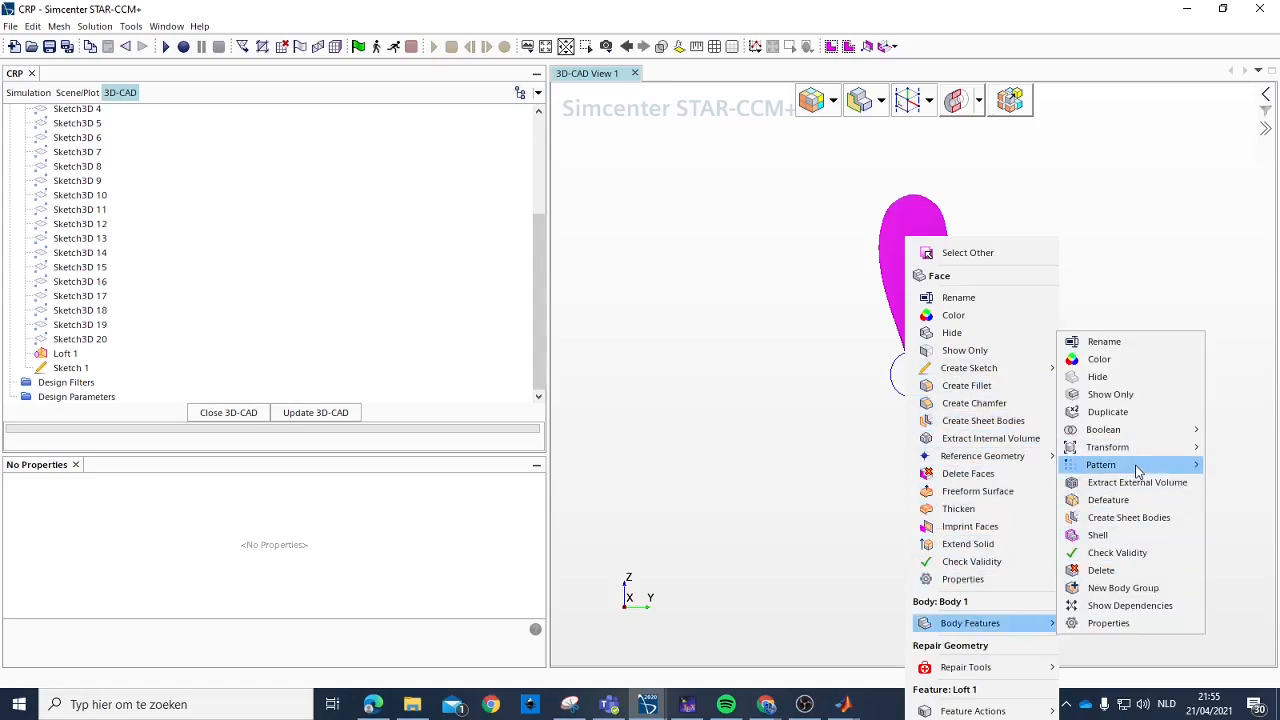
left_click(991, 505)
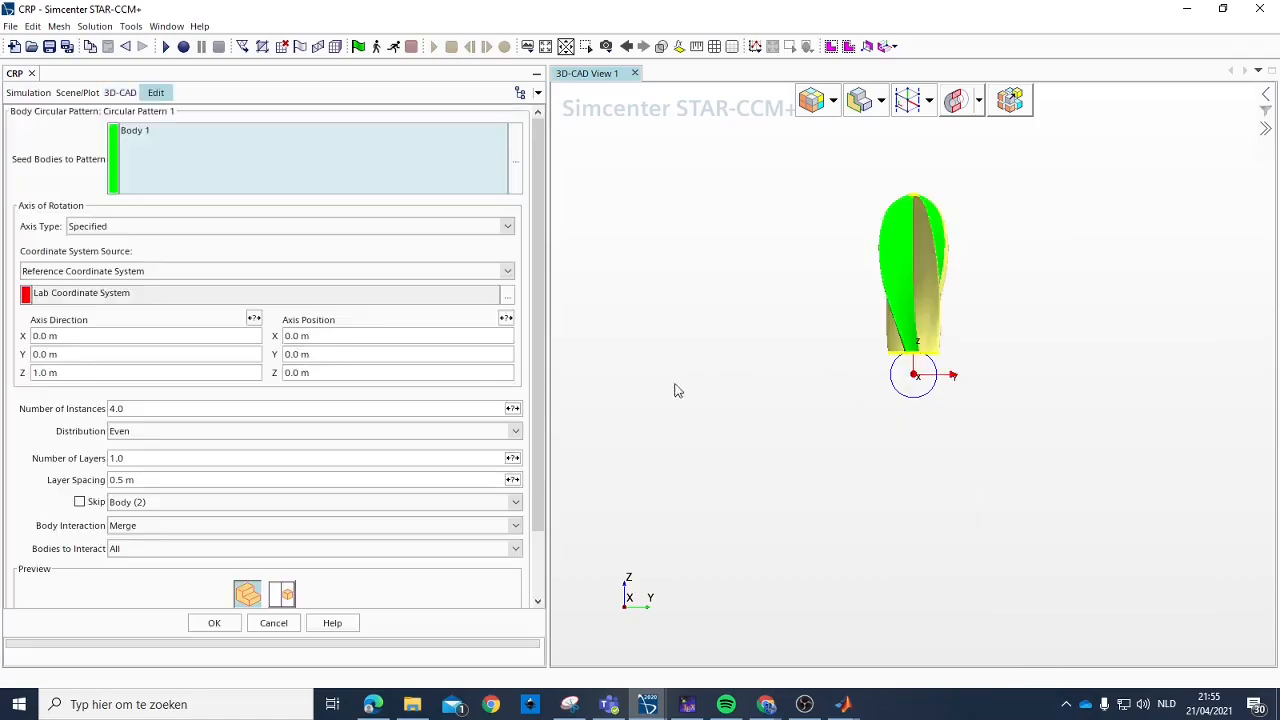
triple_click(81, 371)
type("0")
triple_click(88, 337)
type("1")
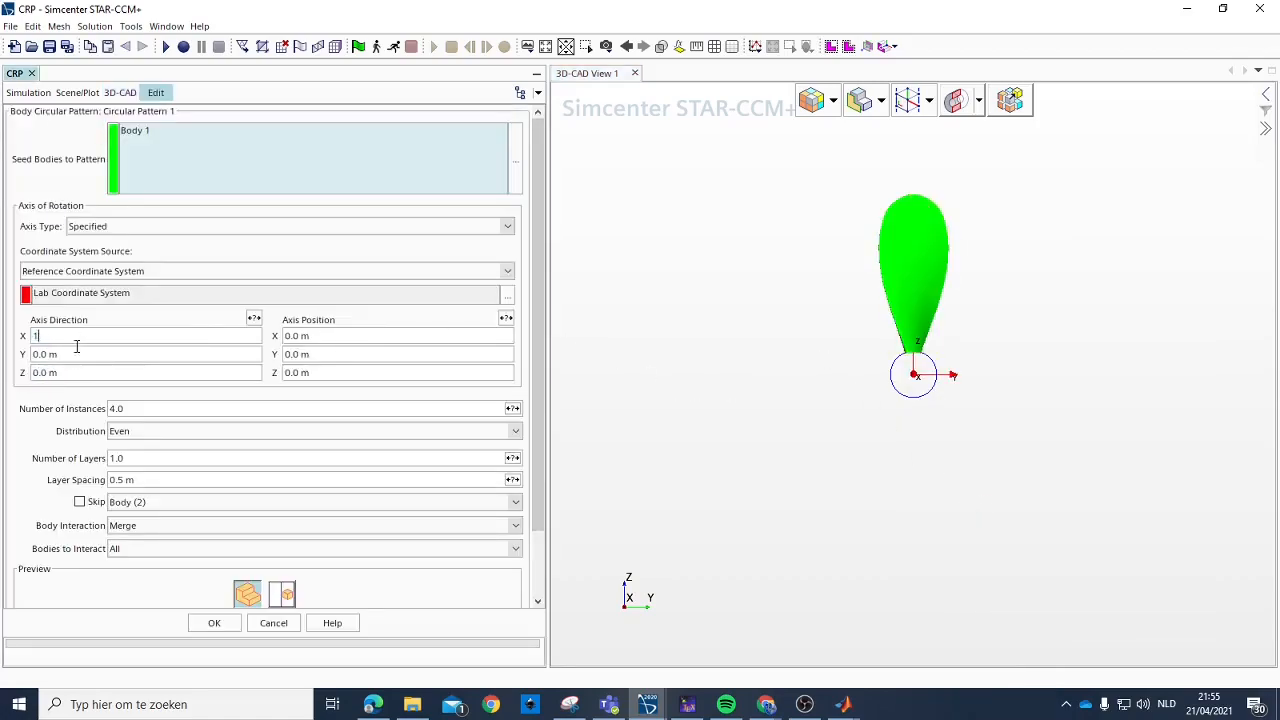
key("Tab")
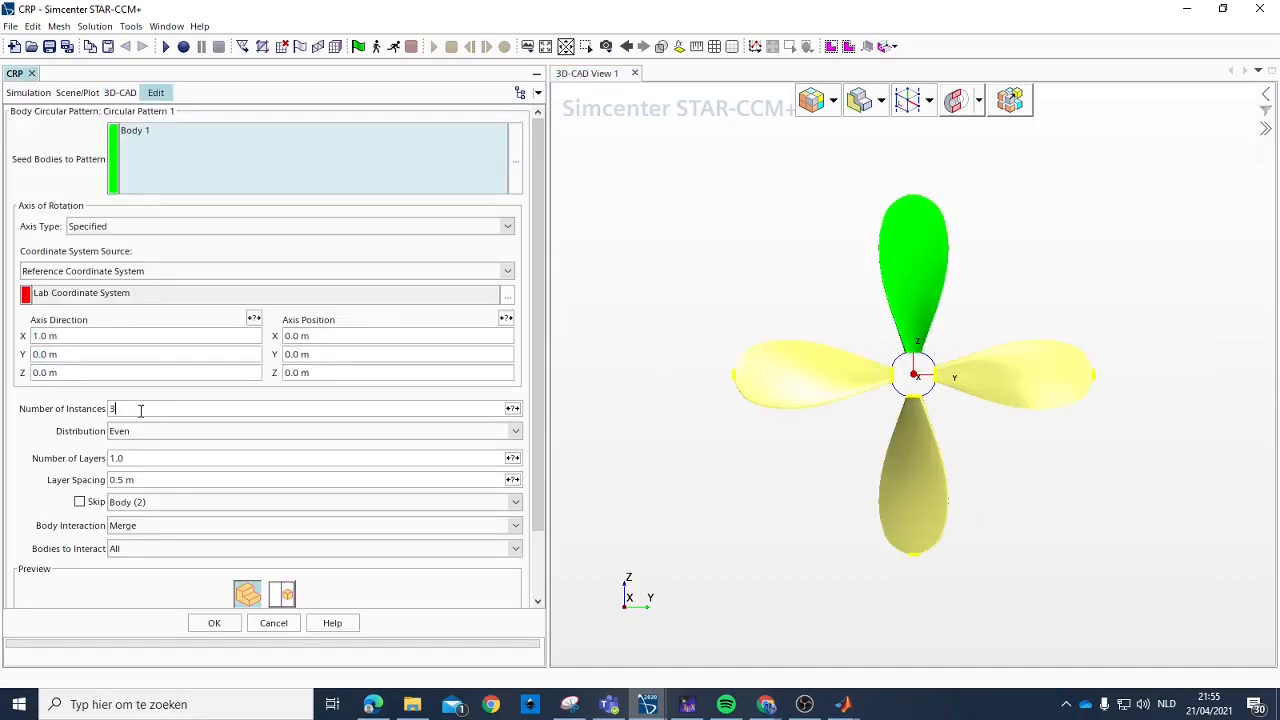
left_click(144, 527)
left_click(147, 548)
left_click(214, 623)
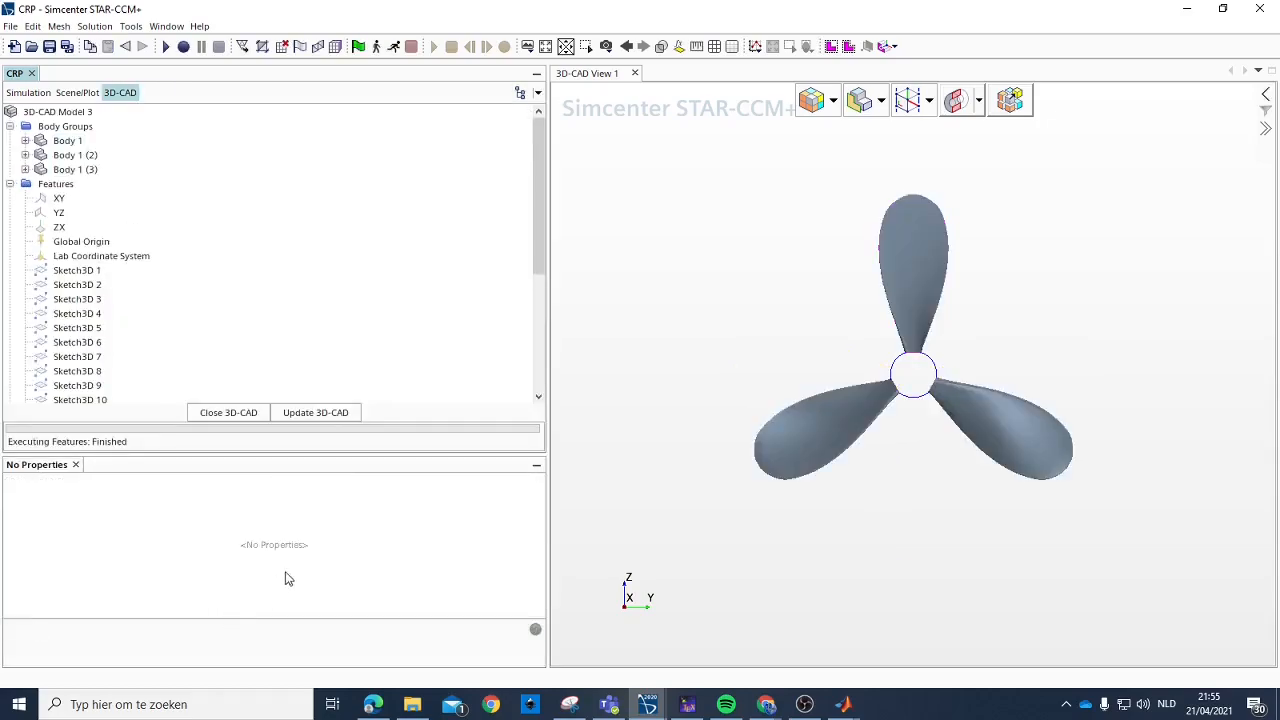
Start extruding the hub circle sketch as a solid with distance 0.02 m, no draft, and Body Interaction Merge with all bodies.
scroll(96, 204, "down", 5)
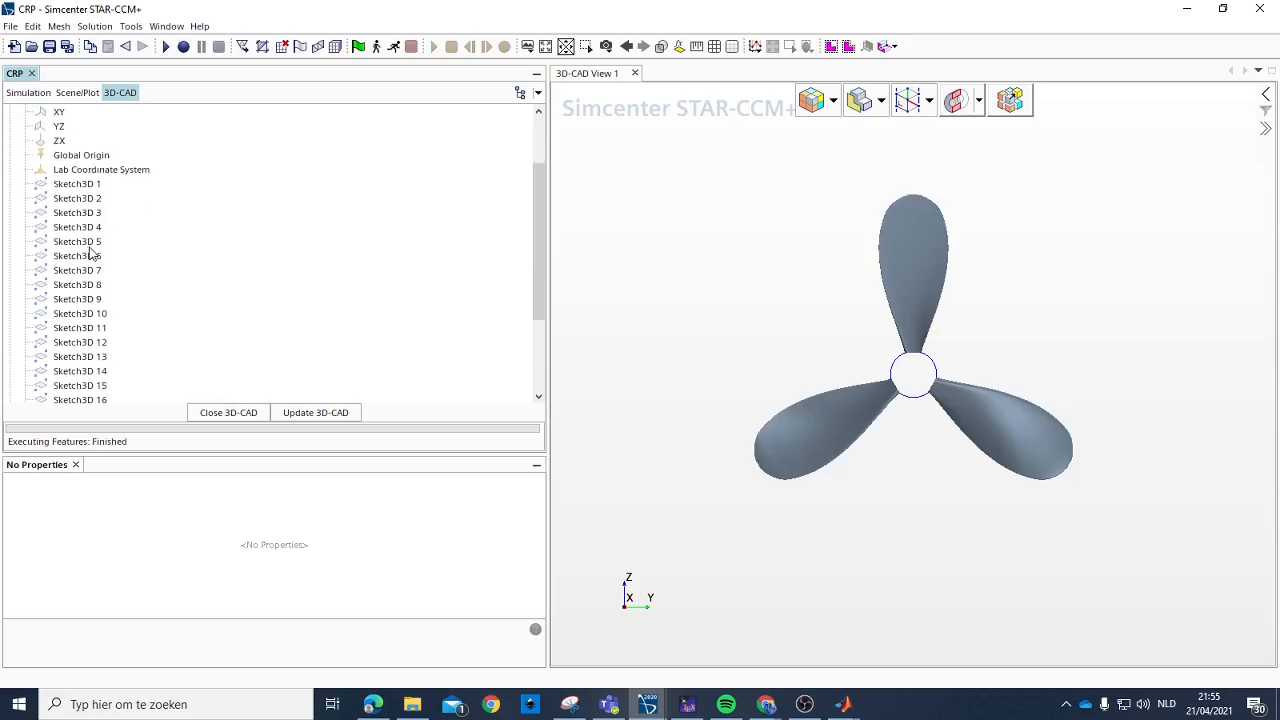
left_click(68, 355)
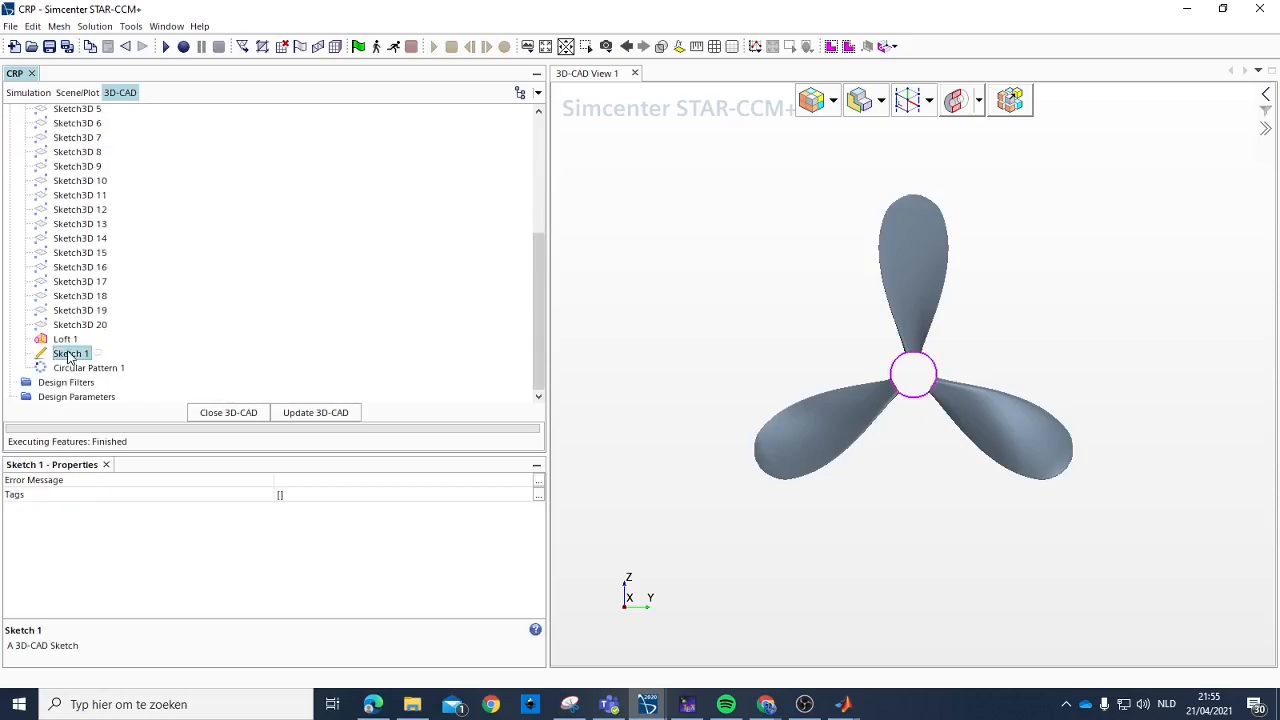
right_click(68, 357)
left_click(100, 375)
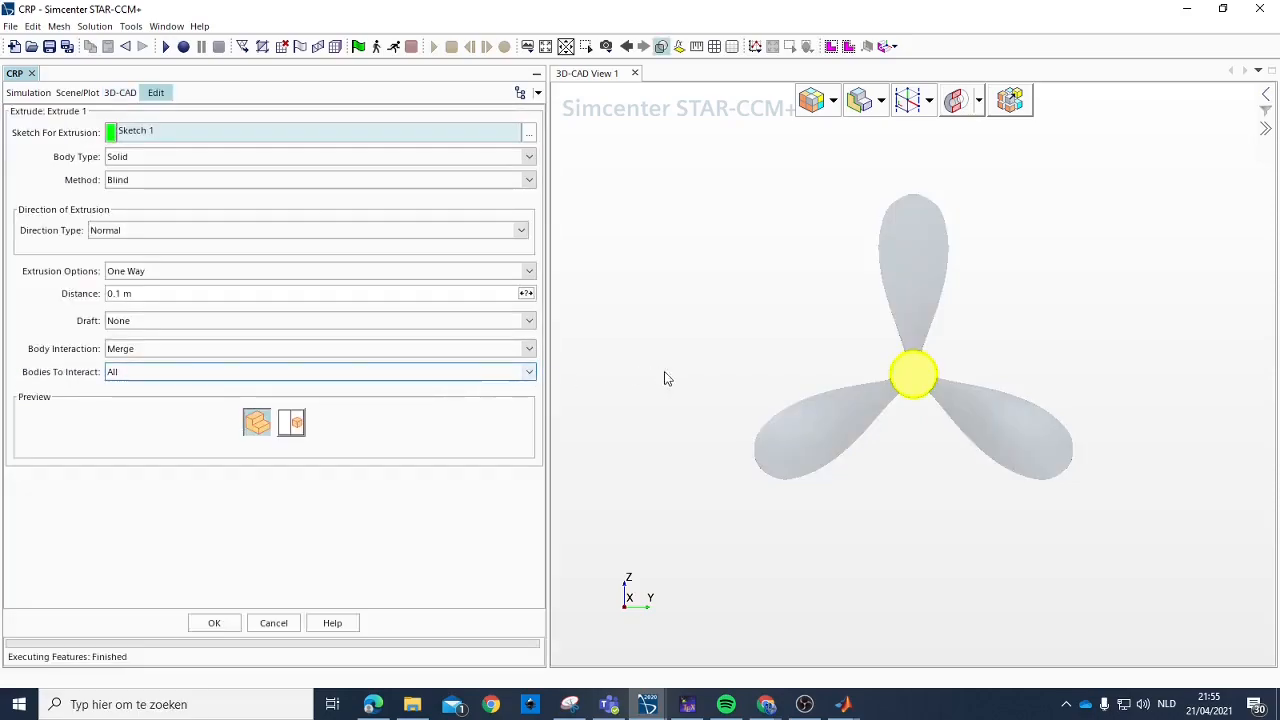
left_click(140, 348)
left_click(138, 372)
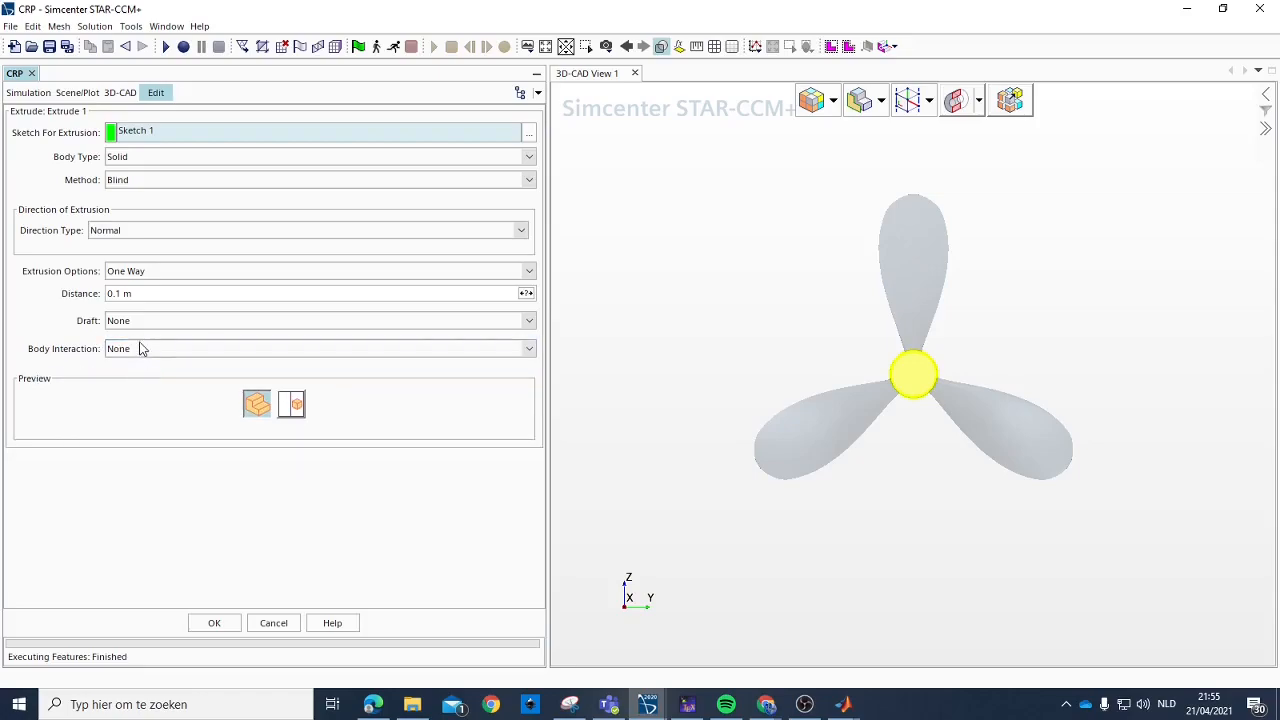
left_click(145, 293)
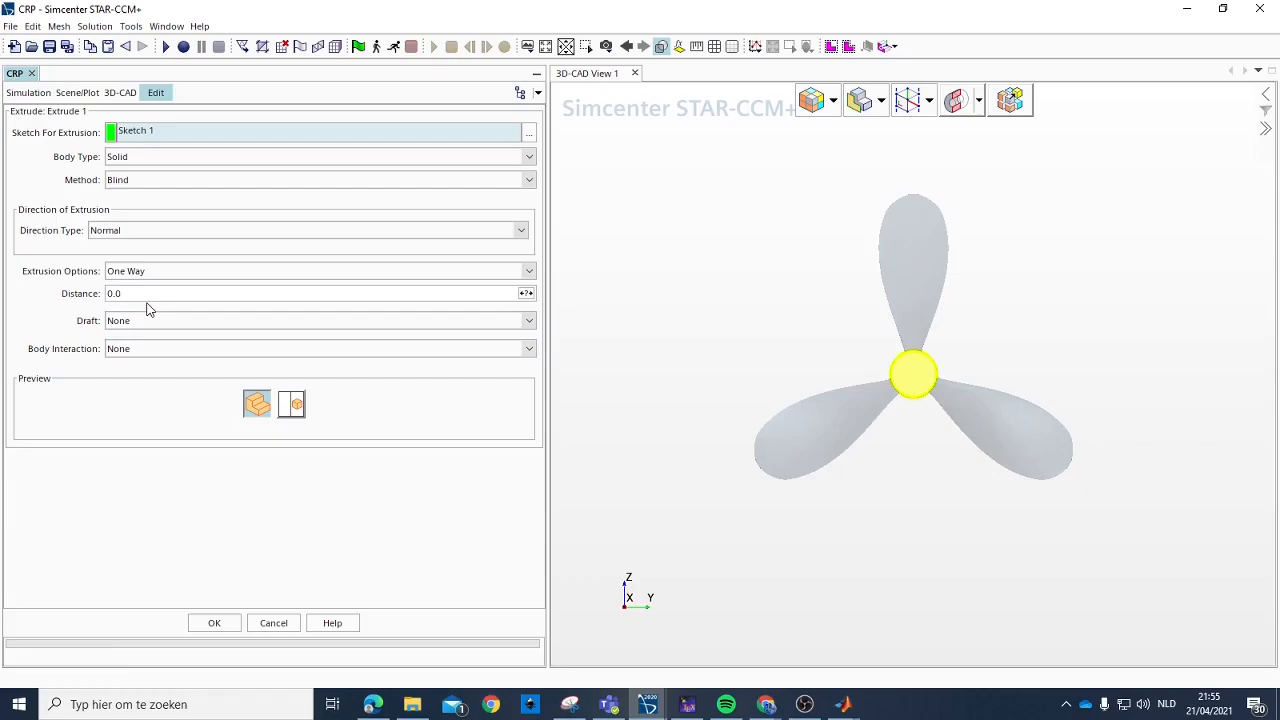
left_click(142, 321)
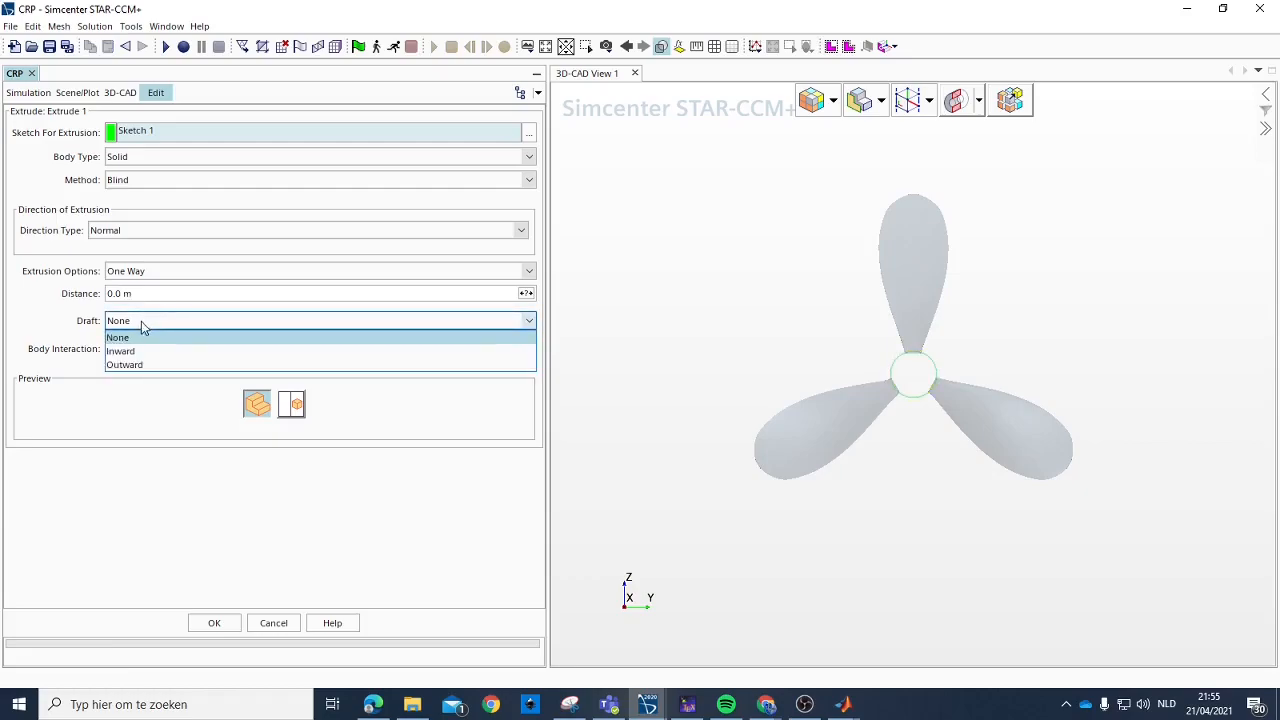
left_click(134, 336)
left_click(138, 348)
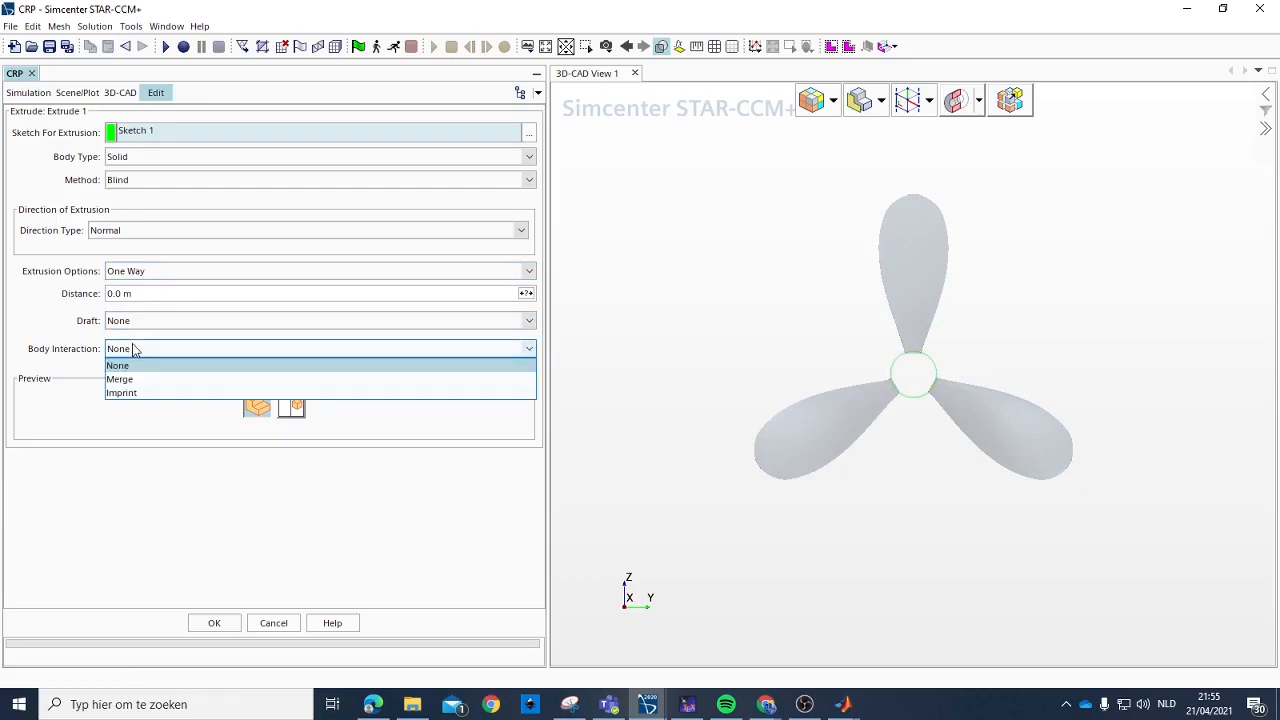
left_click(130, 379)
left_click(148, 294)
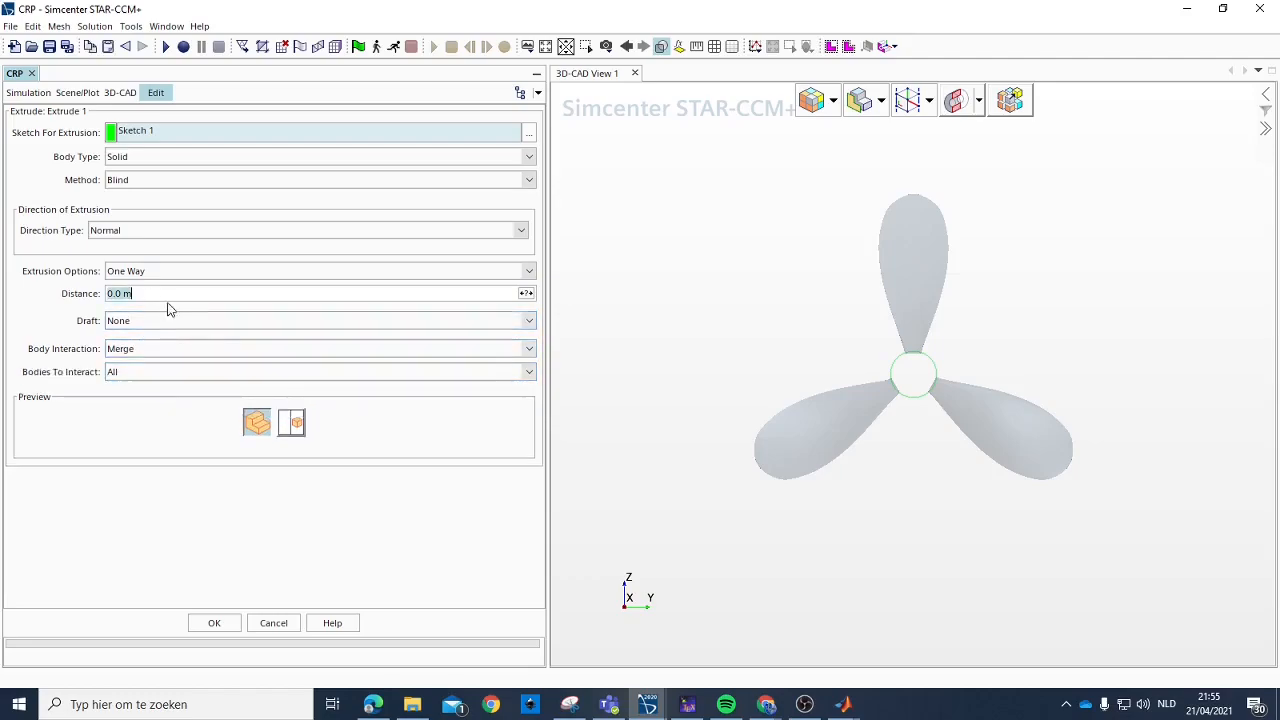
type("0.02")
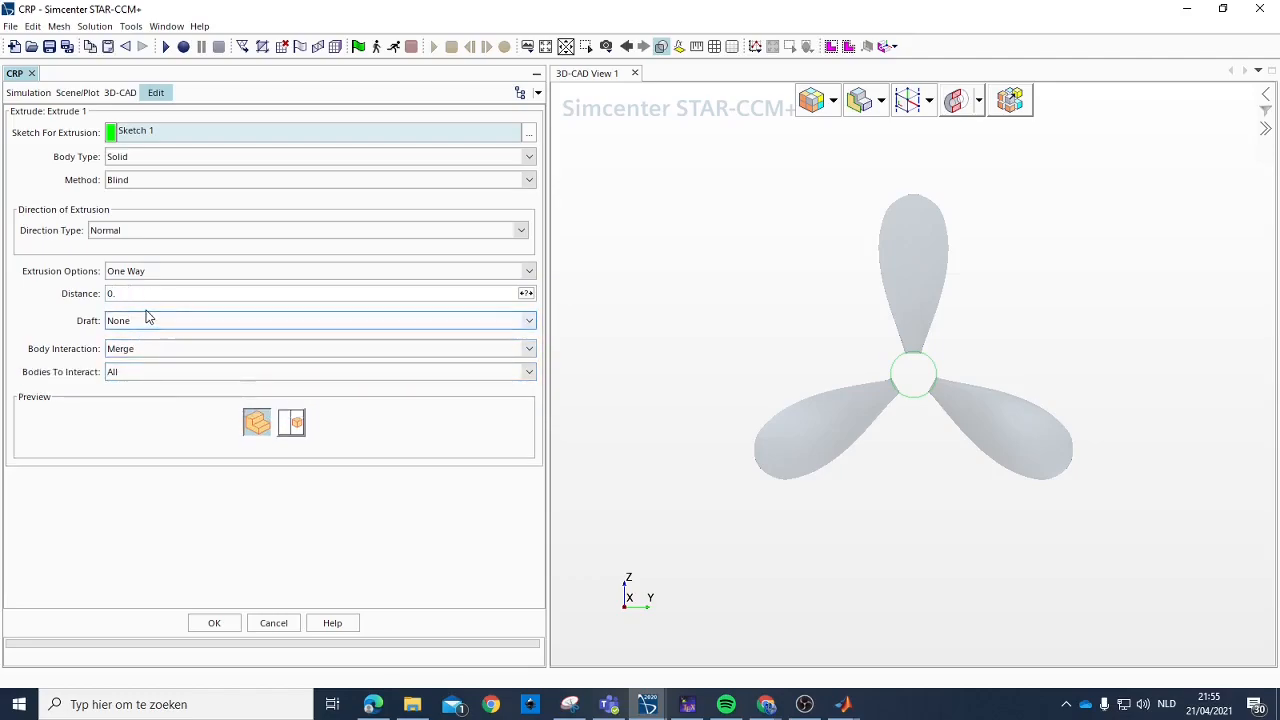
Make the hub extrusion Two Way Symmetric and finish it.
left_click(142, 272)
left_click(152, 297)
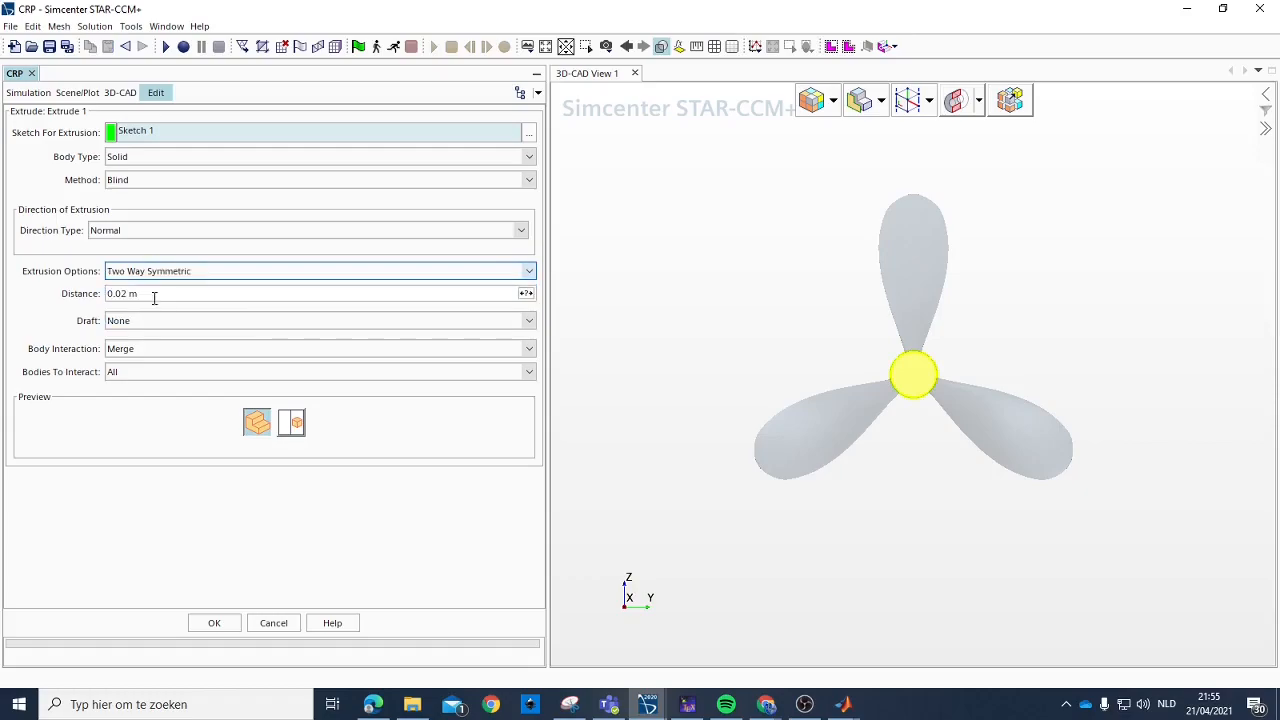
left_click_drag(839, 392, 1064, 424)
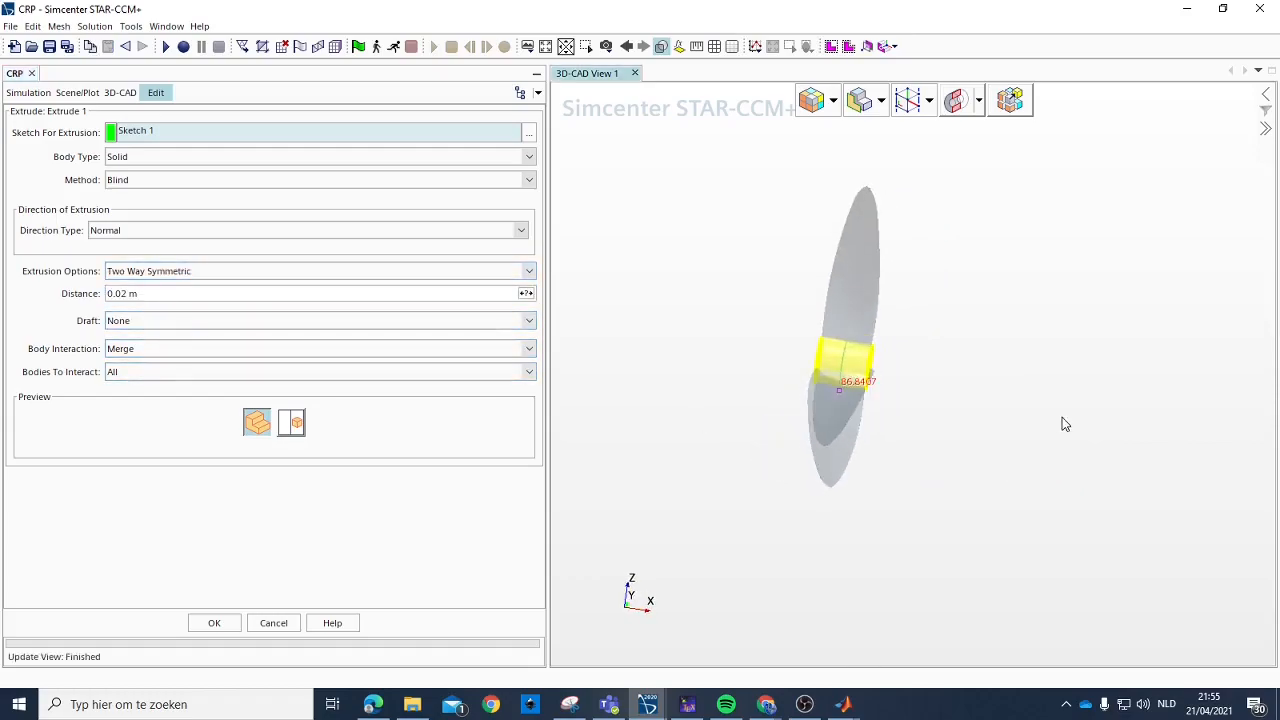
left_click(214, 623)
Rename the merged propeller body as prop1 and close the 3D-CAD model.
left_click(72, 142)
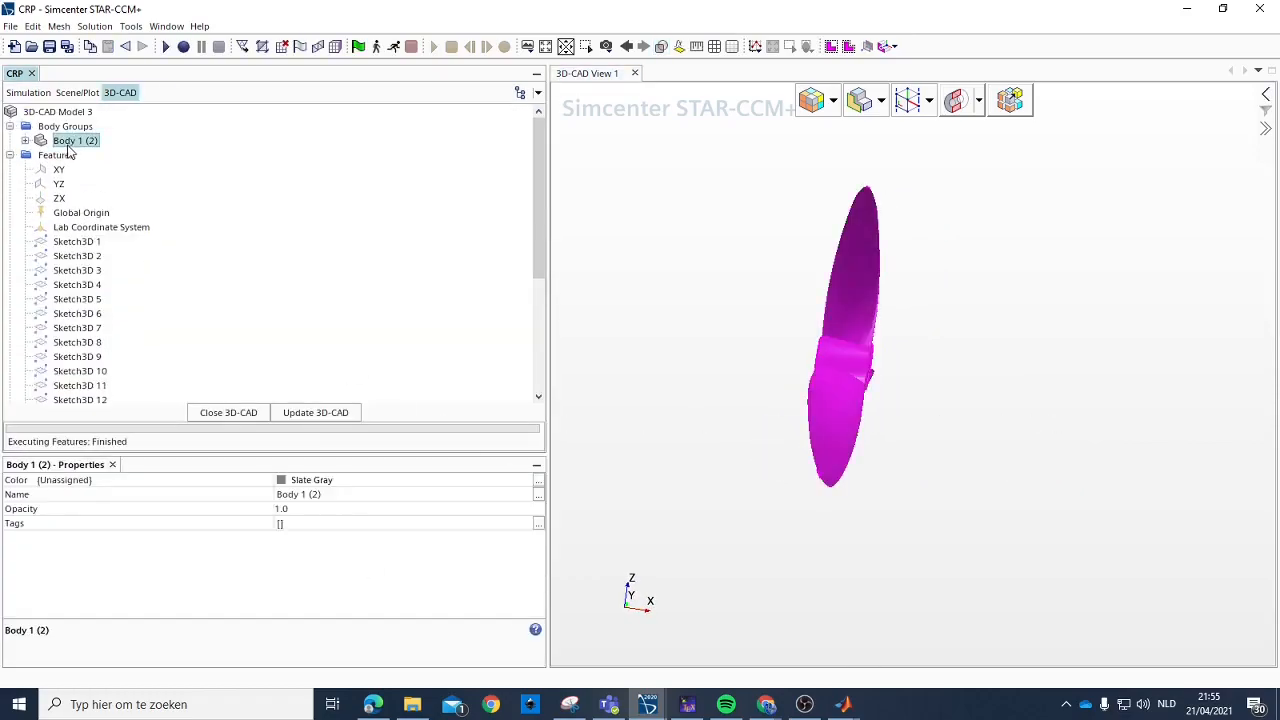
left_click(62, 145)
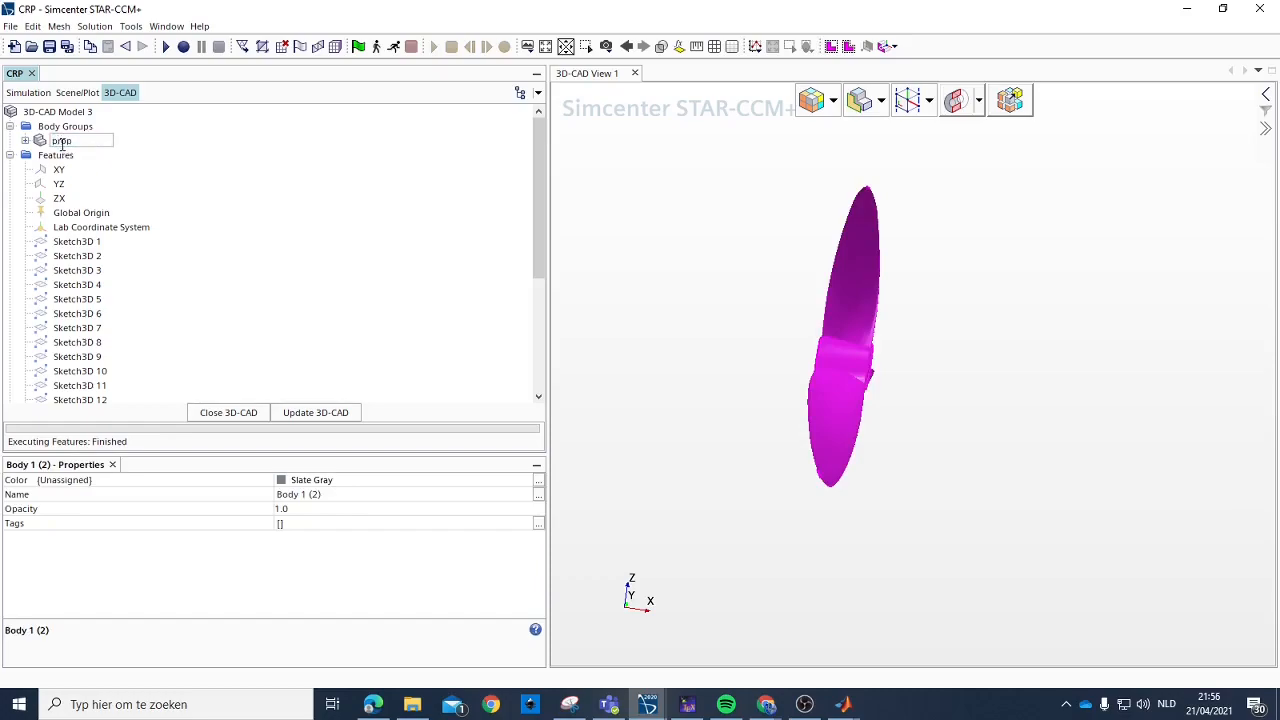
key("Return")
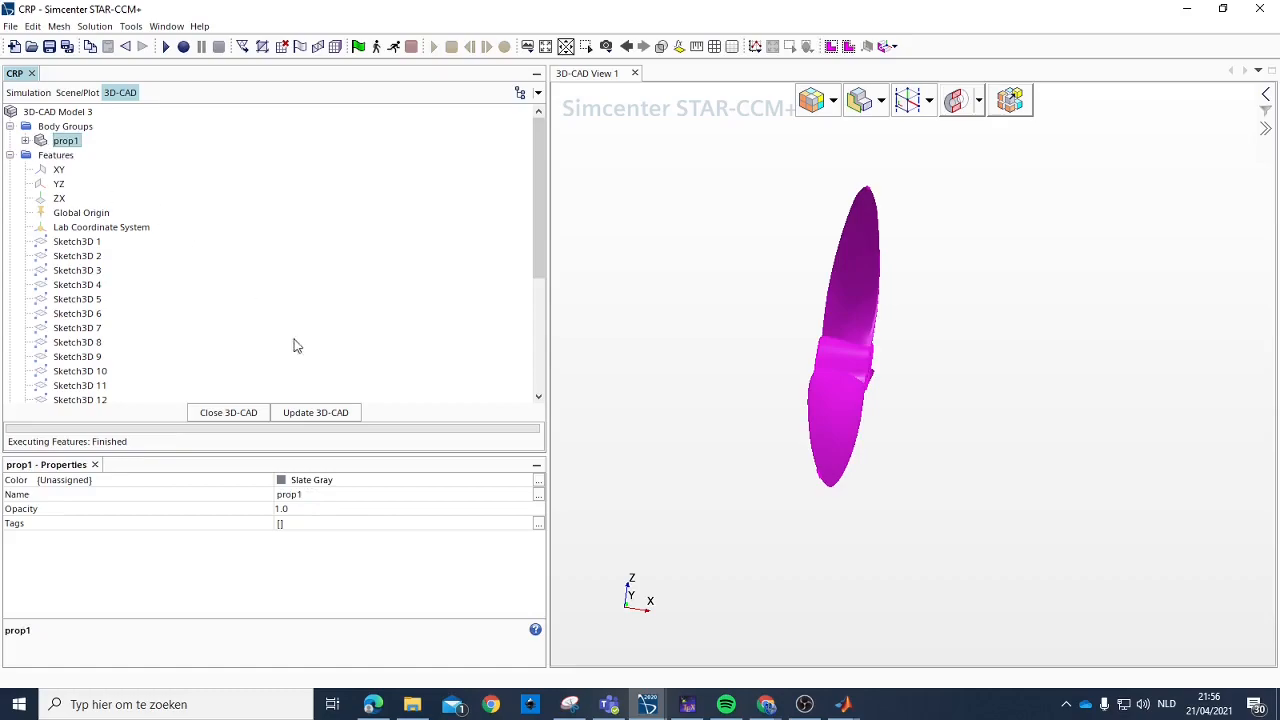
left_click(262, 411)
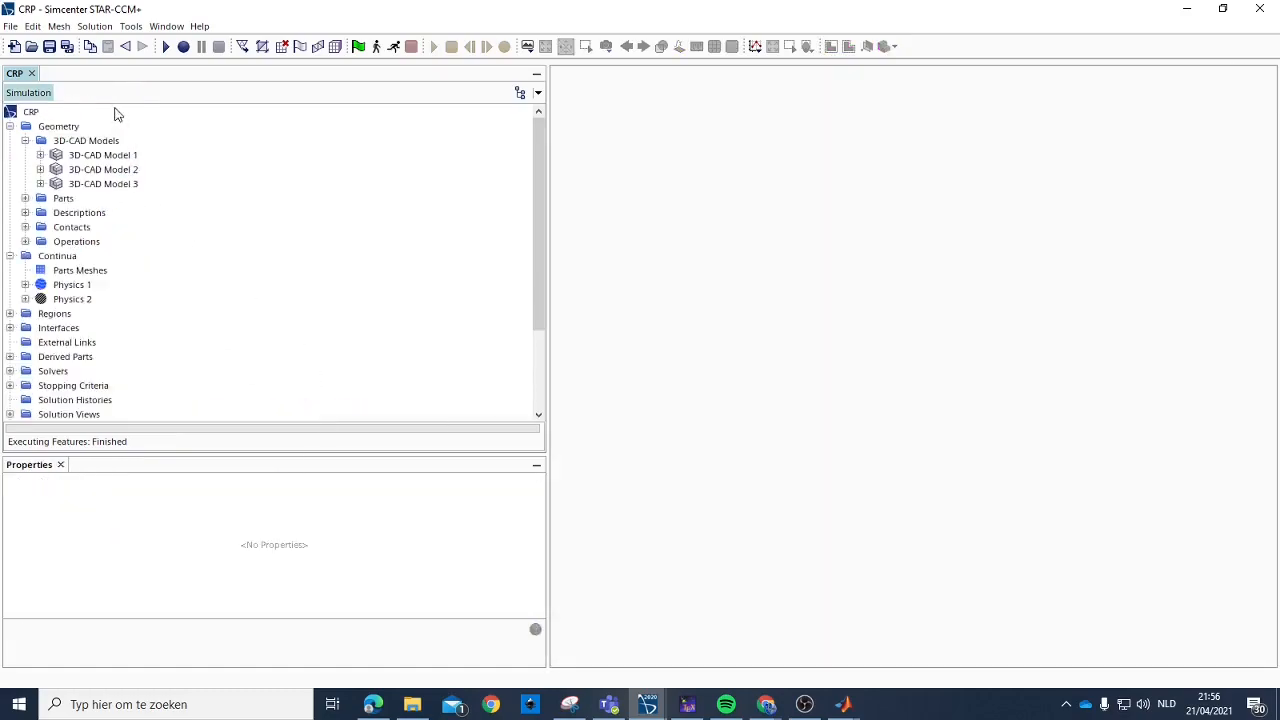
Open 3D-CAD Model 1 for editing and examine its prop1 and refine bodies and feature list.
left_click(40, 155)
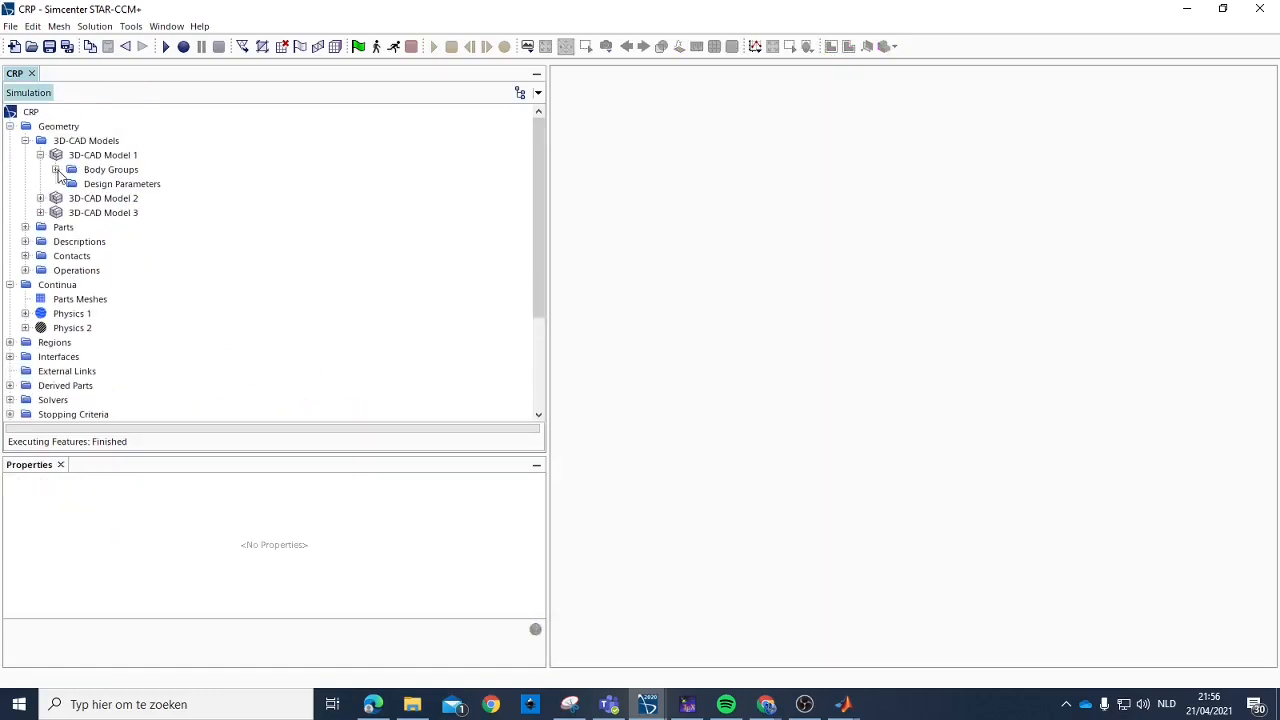
right_click(100, 157)
left_click(138, 163)
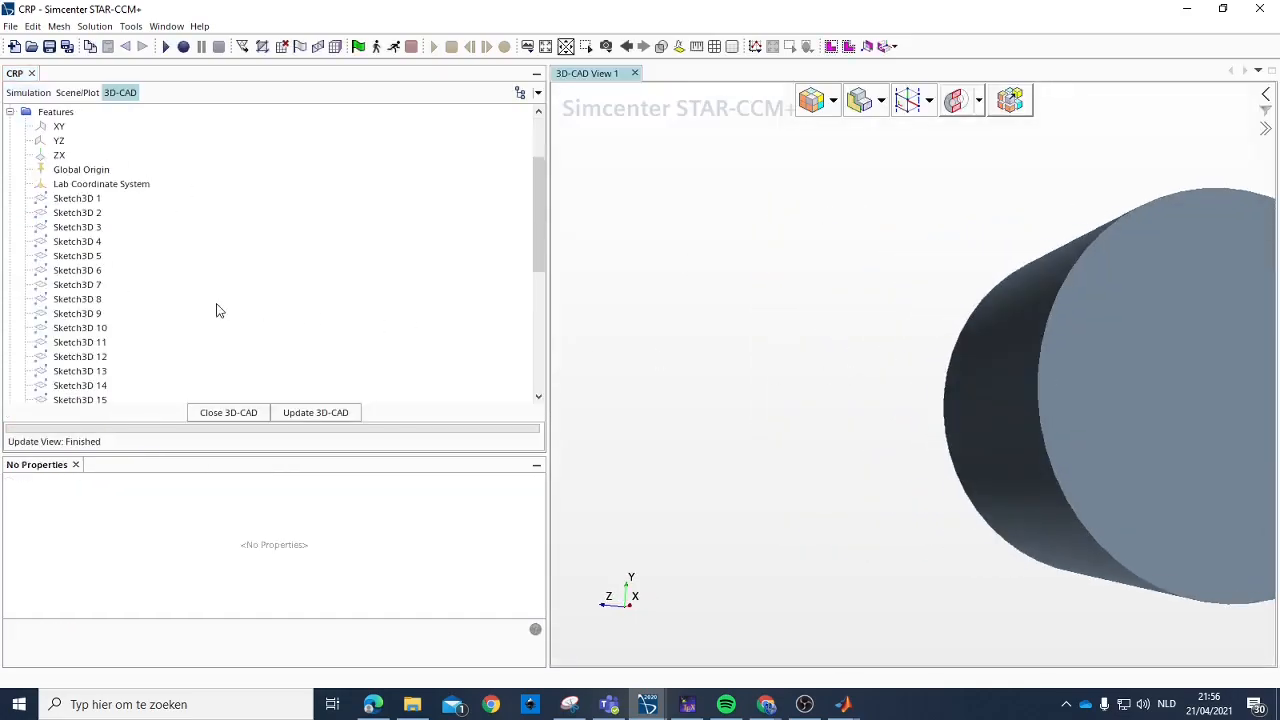
scroll(141, 262, "up", 3)
left_click(64, 156)
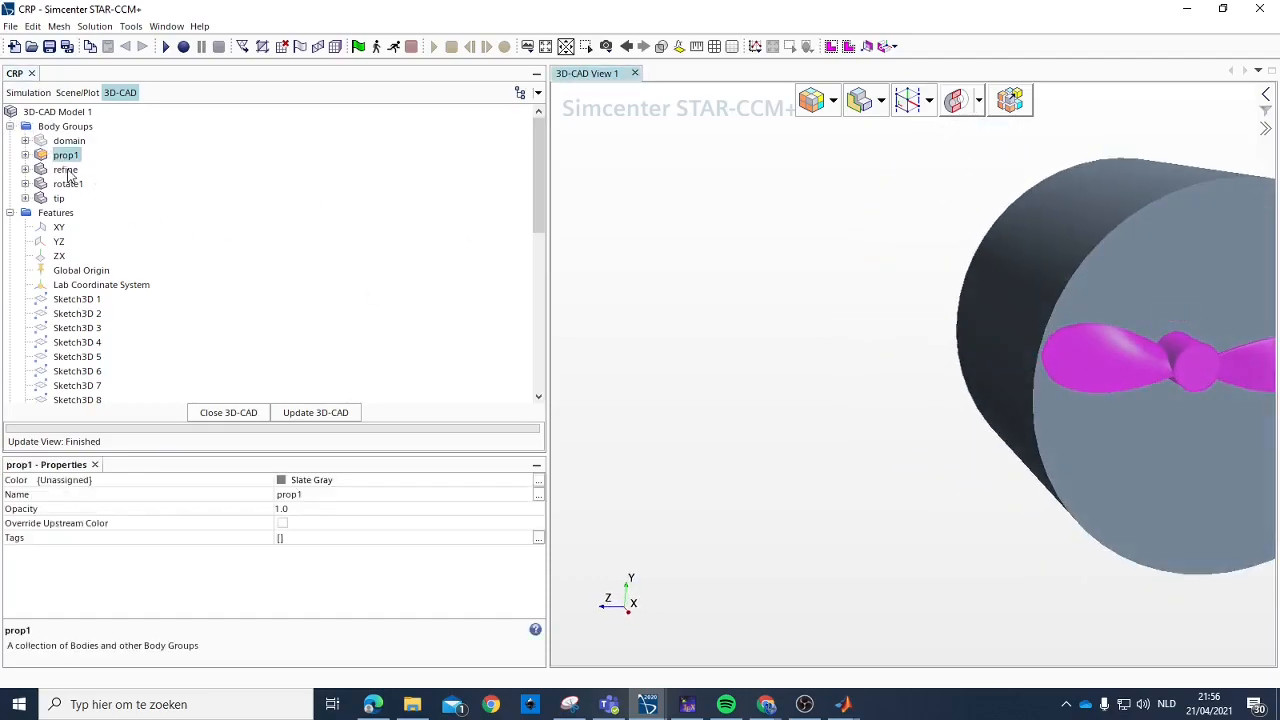
scroll(91, 172, "down", 2)
scroll(91, 172, "up", 2)
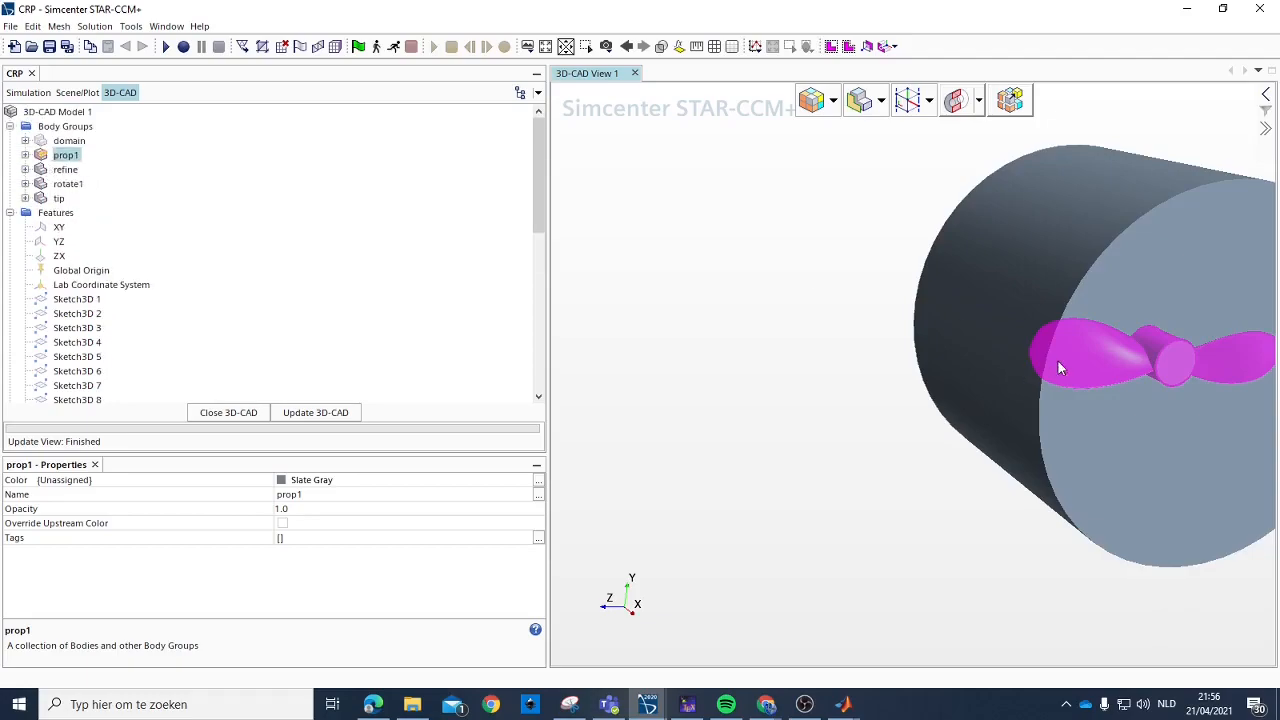
left_click_drag(1053, 370, 1079, 367)
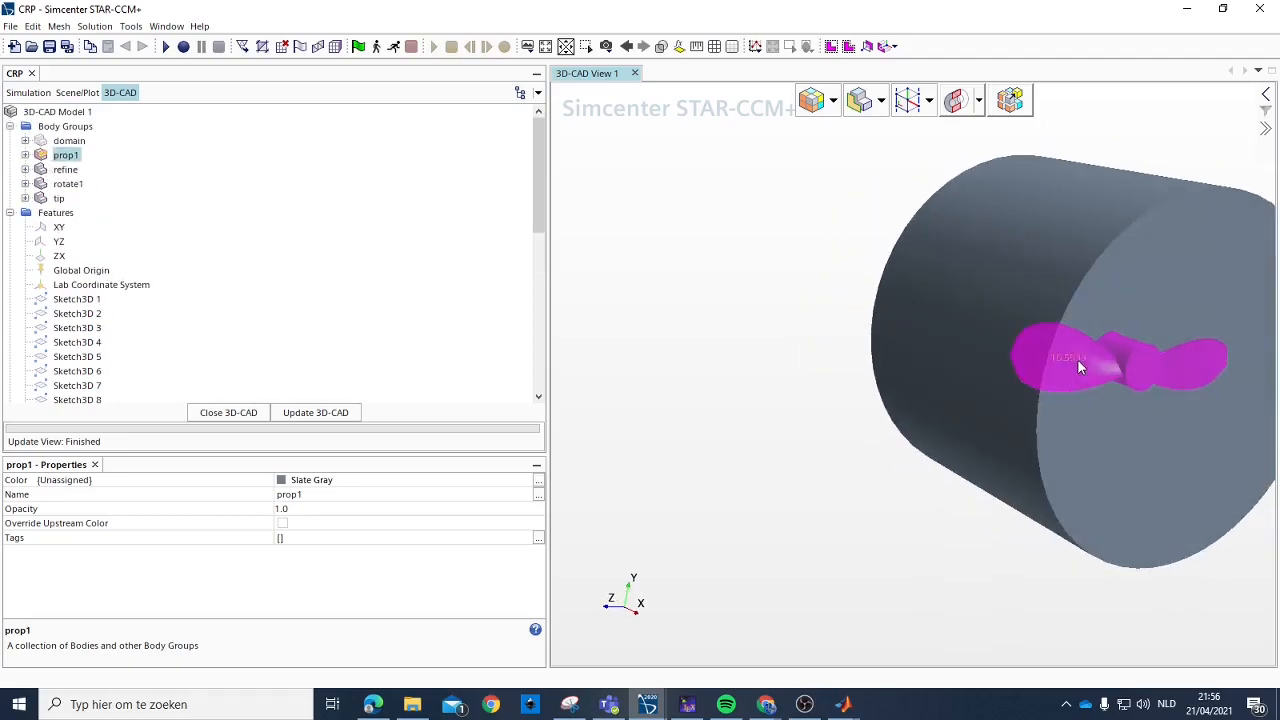
left_click(25, 170)
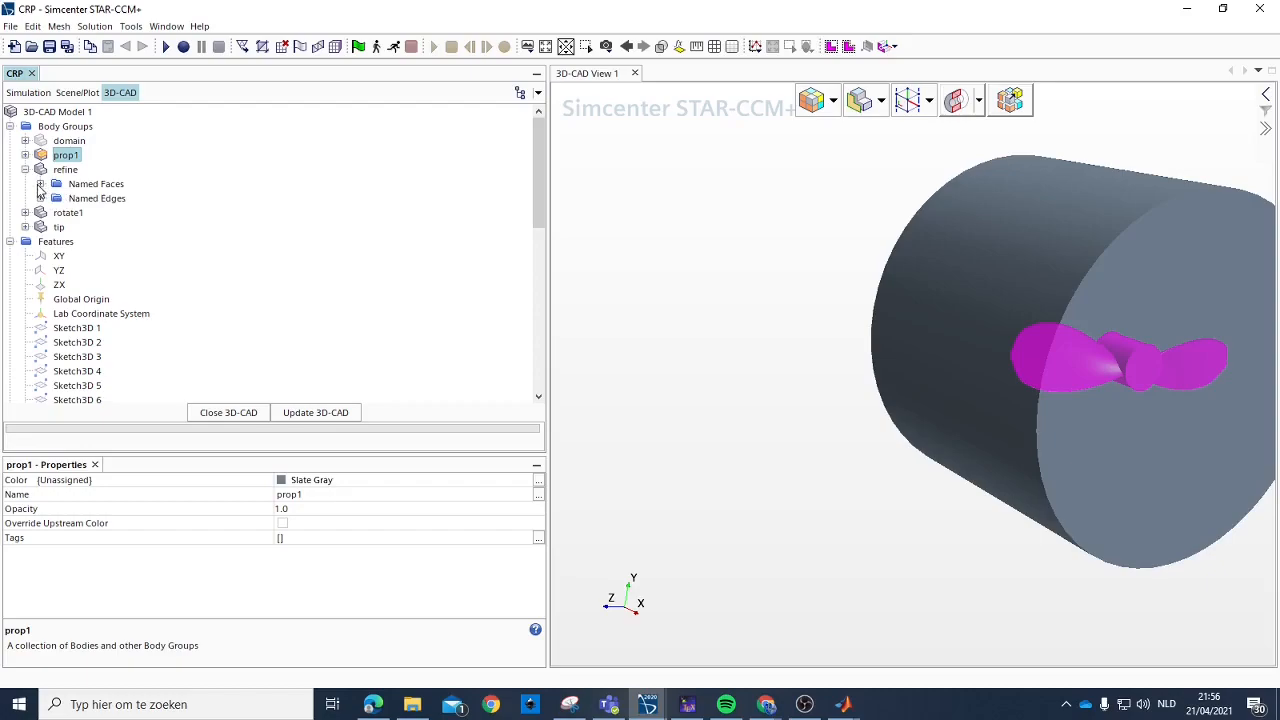
scroll(40, 300, "down", 9)
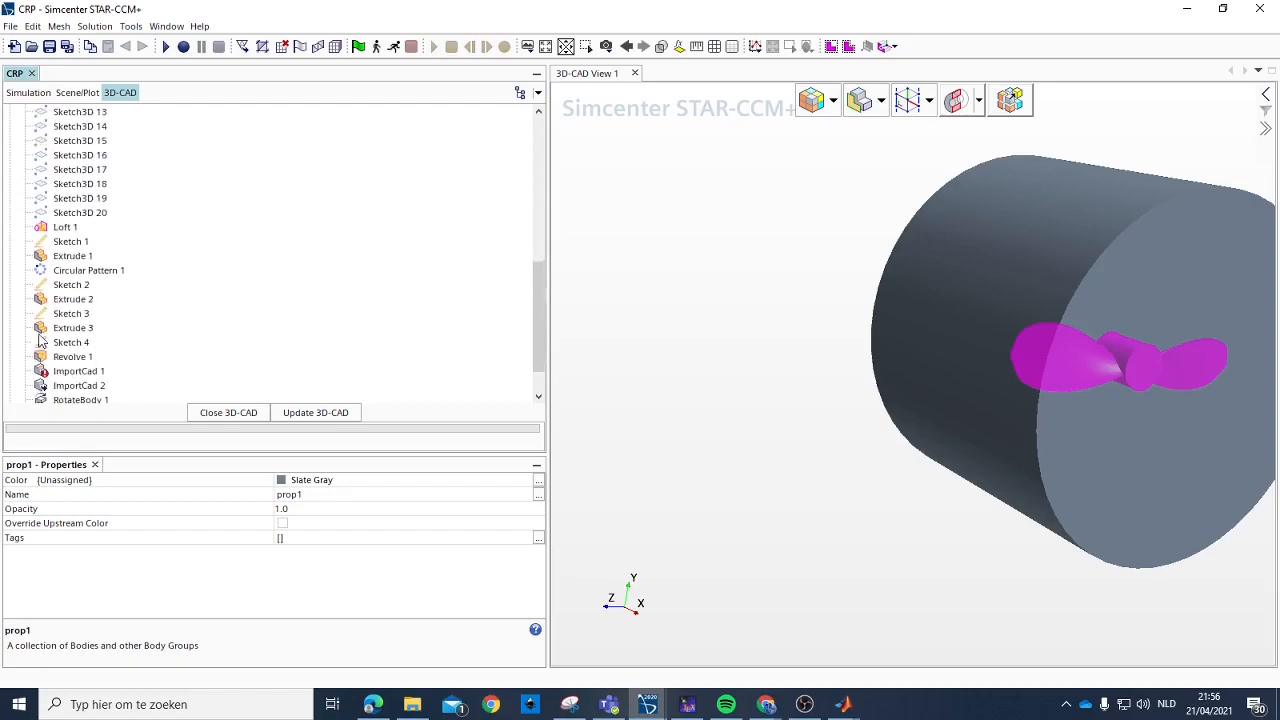
Edit Sketch 2 in 3D-CAD Model 1 and set its circle's radius to 0.145 m.
left_click(71, 242)
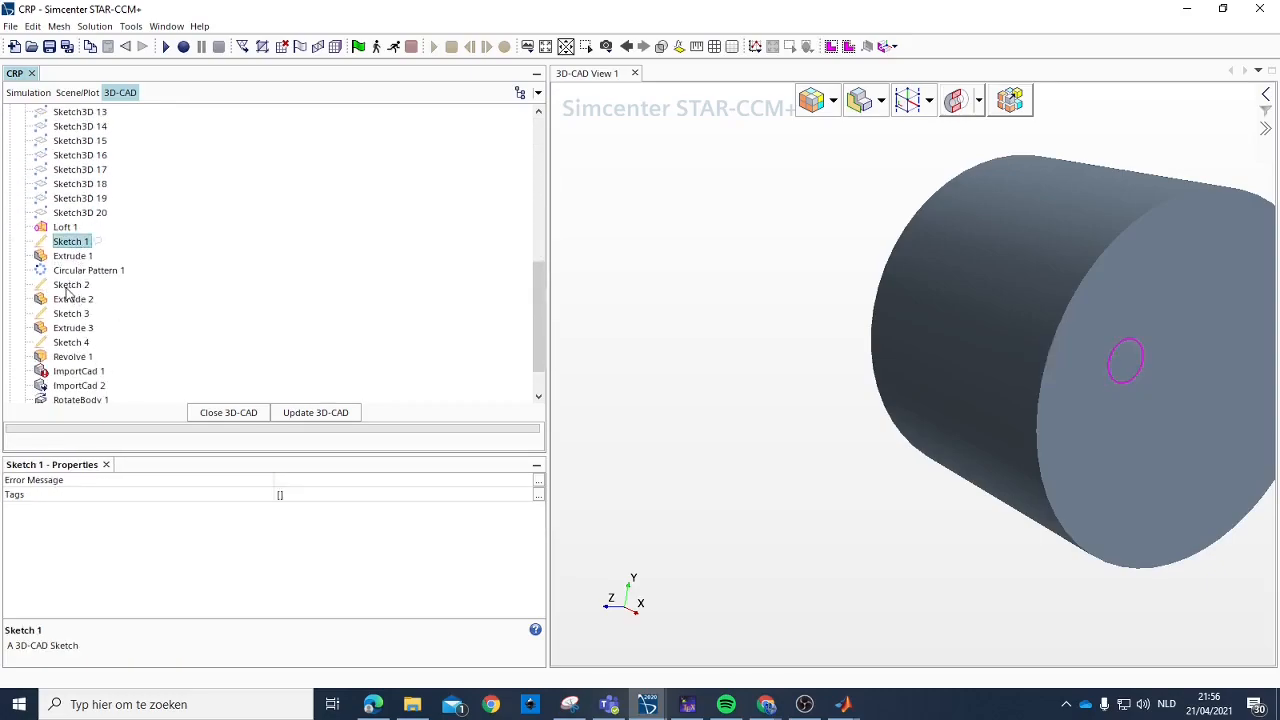
left_click(70, 287)
right_click(72, 288)
left_click(180, 290)
left_click(1010, 355)
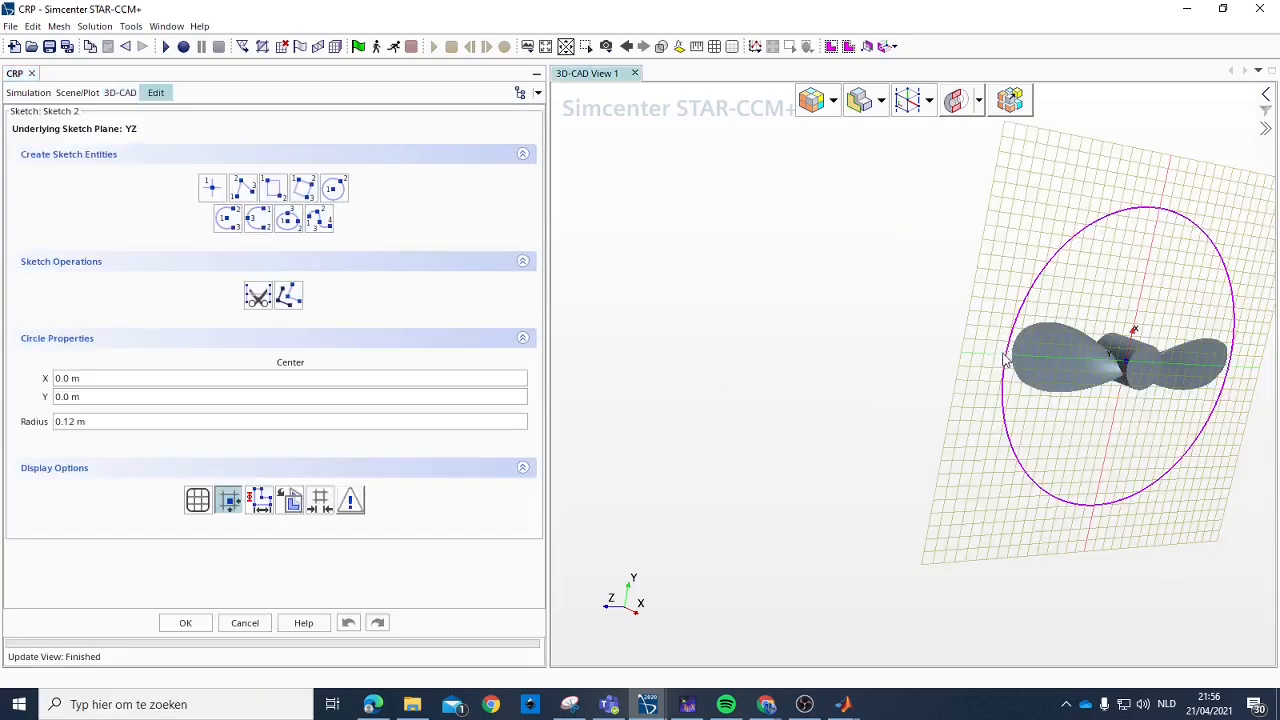
triple_click(74, 421)
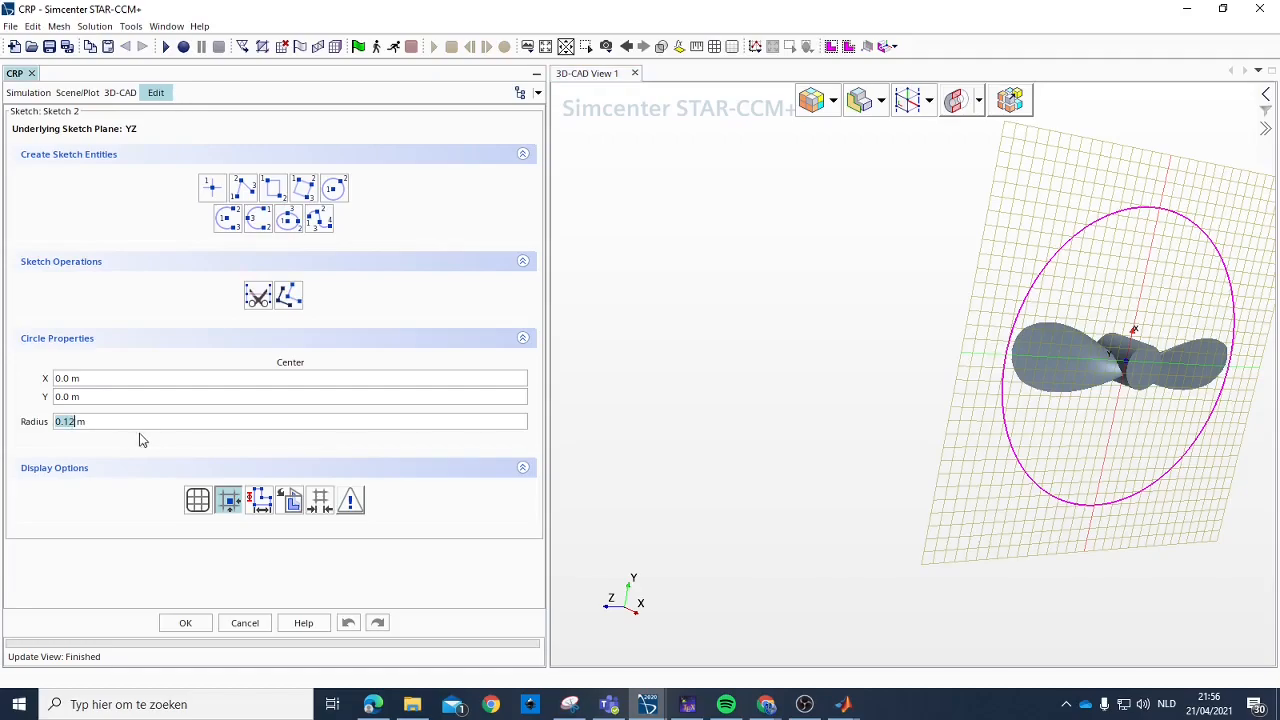
type("0.145")
key("Return")
left_click(185, 625)
Examine the body groups and feature list, including the properties of ImportCad 1.
scroll(110, 238, "up", 3)
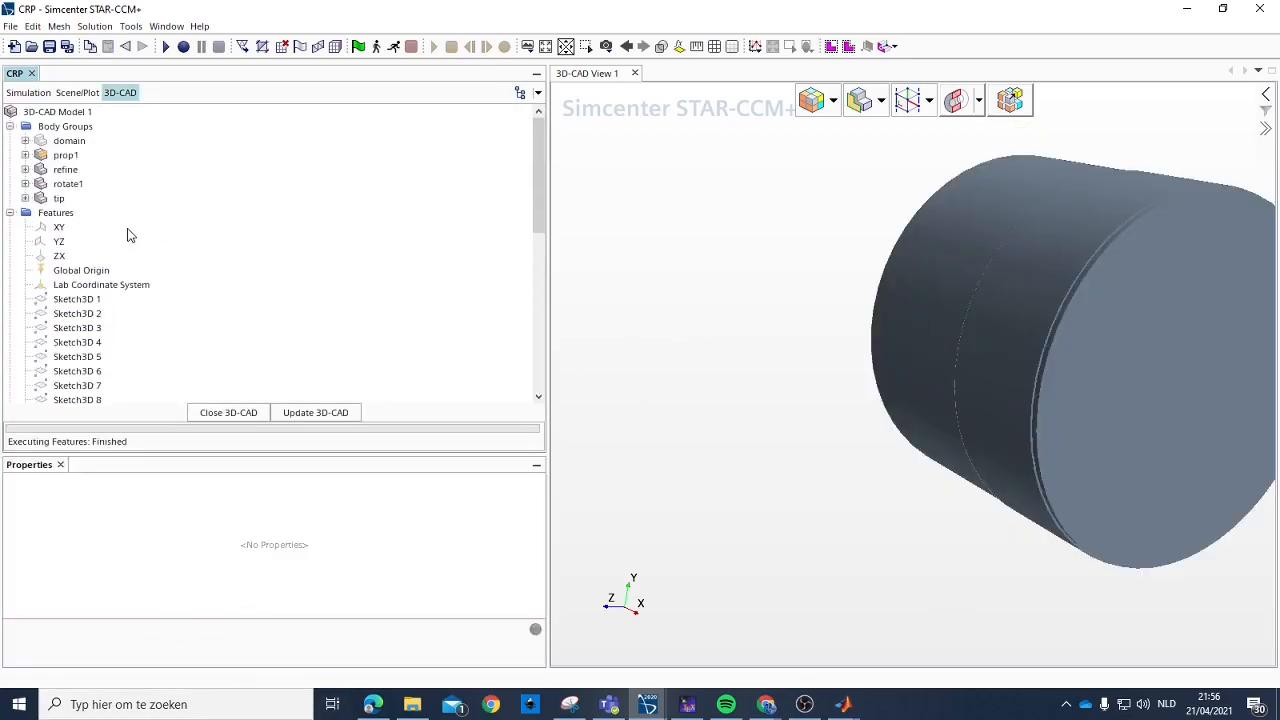
scroll(117, 275, "down", 5)
scroll(80, 394, "down", 5)
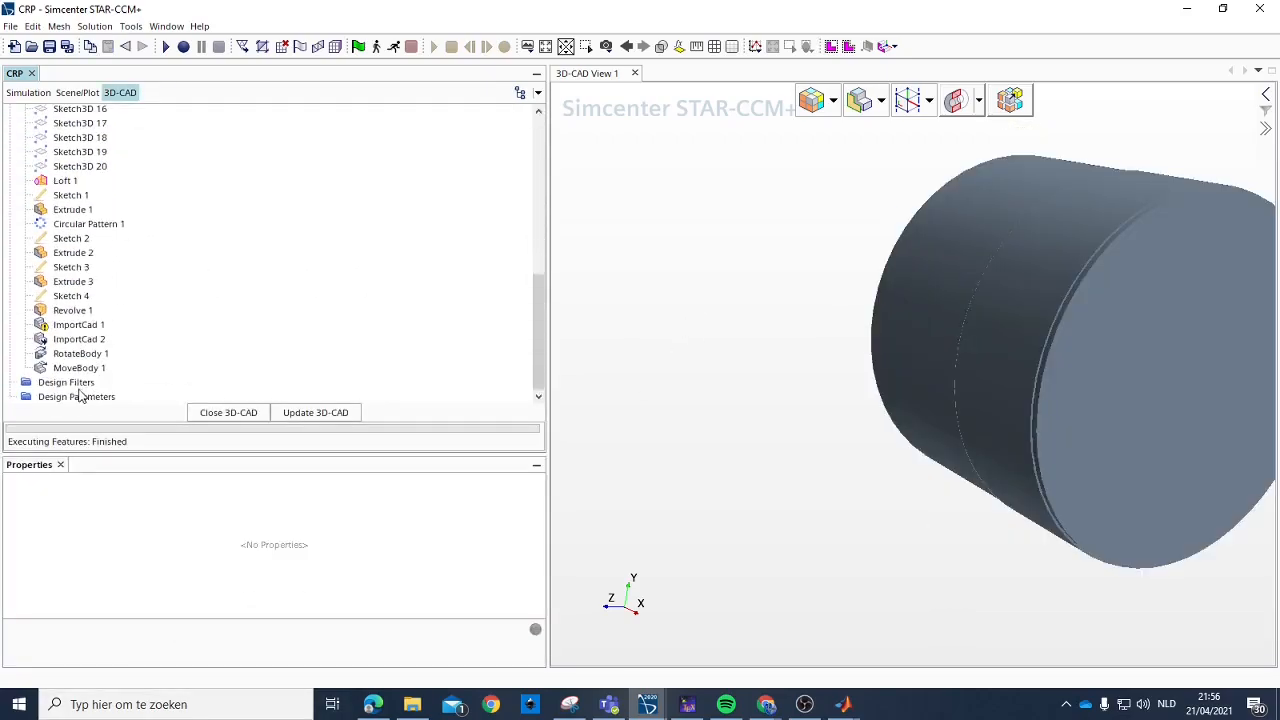
left_click(71, 328)
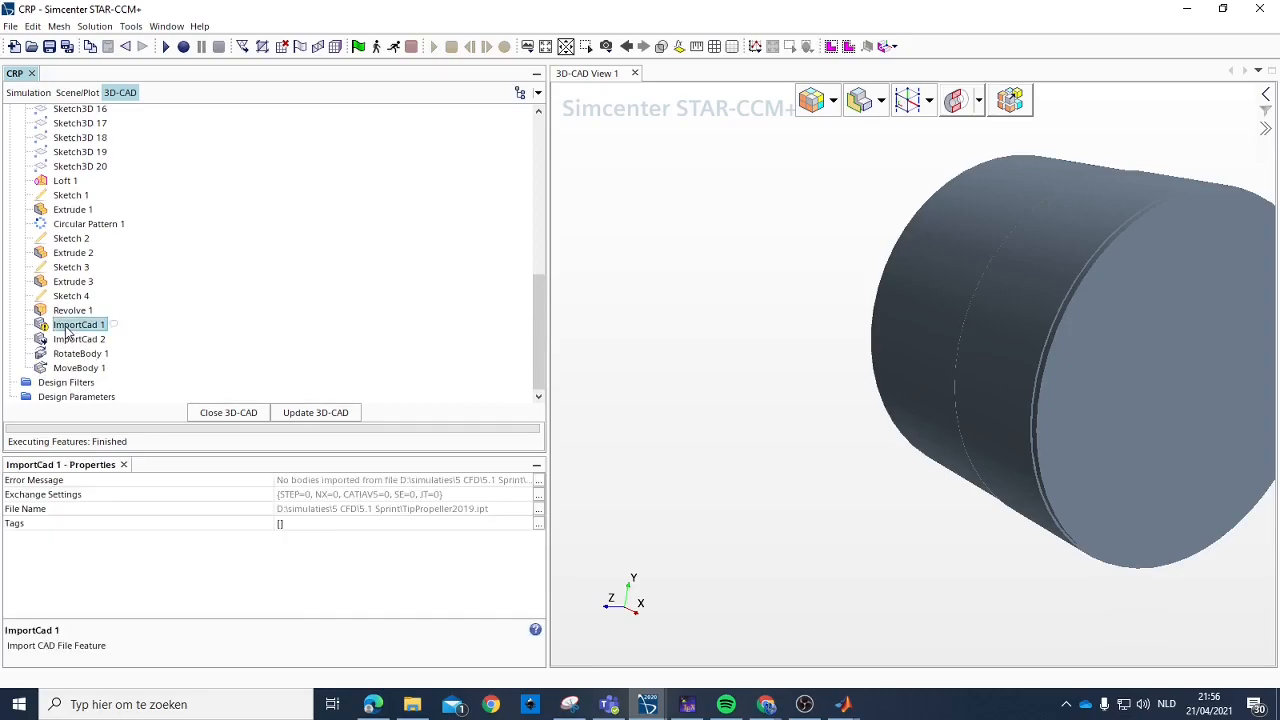
scroll(80, 330, "up", 10)
scroll(85, 329, "down", 10)
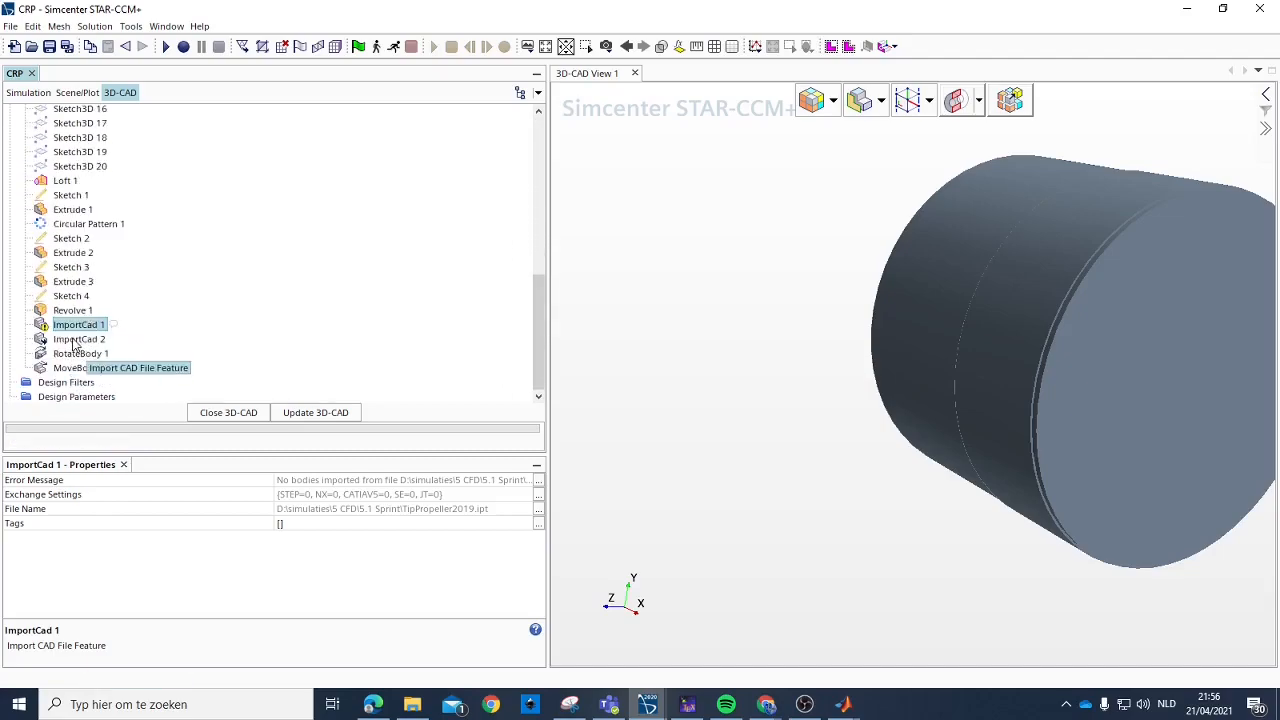
scroll(78, 342, "up", 1)
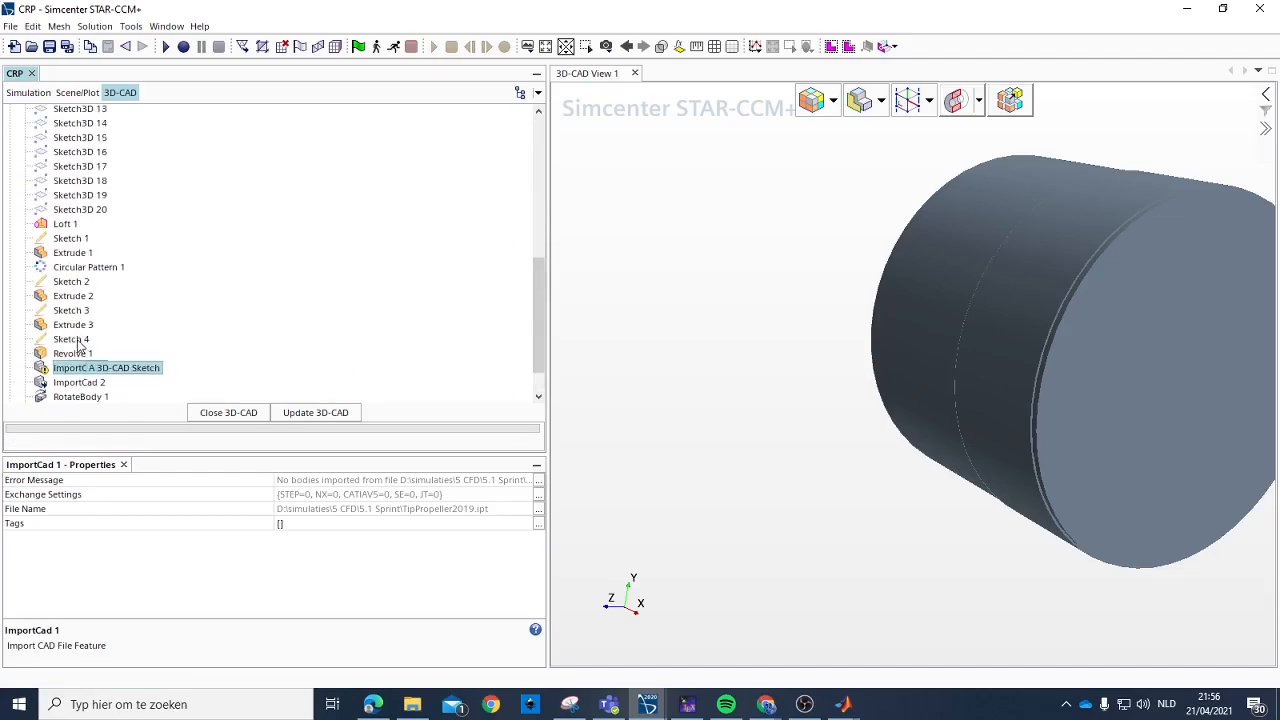
Edit Sketch 3, the profile of Extrude 3, and set its circle's radius to 0.1575 m.
left_click(79, 340)
left_click(73, 325)
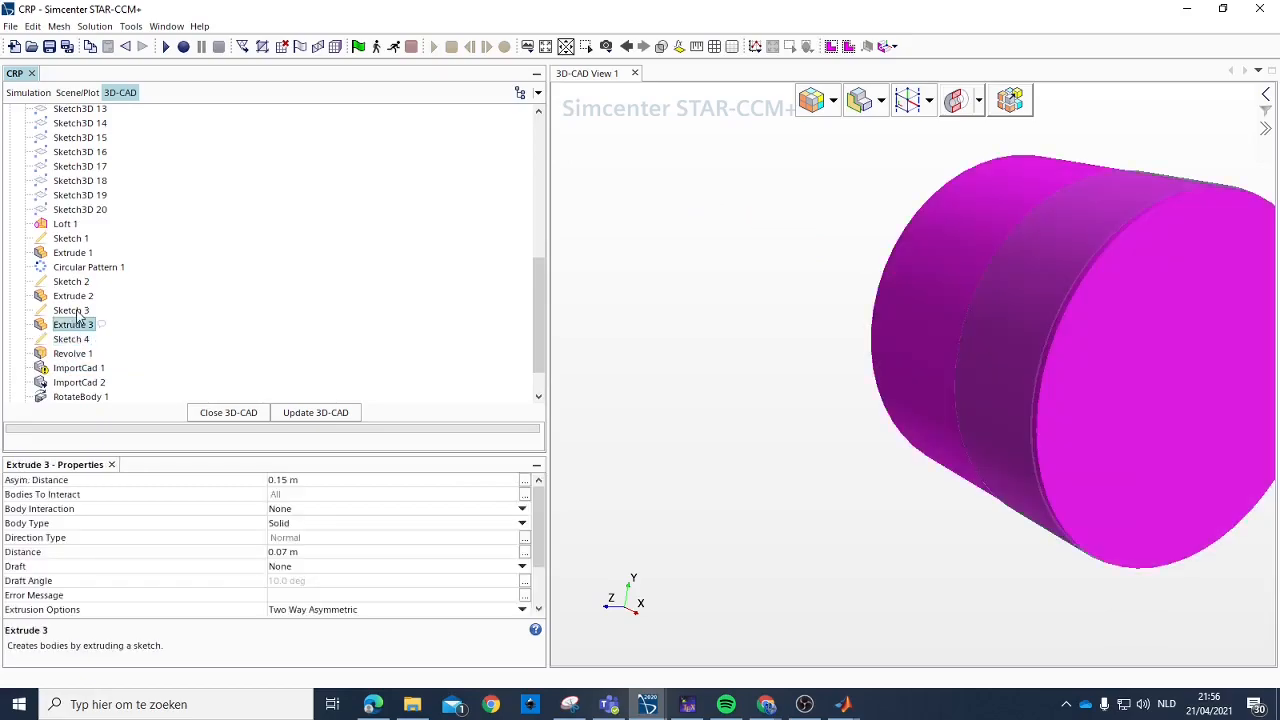
left_click(73, 310)
right_click(76, 310)
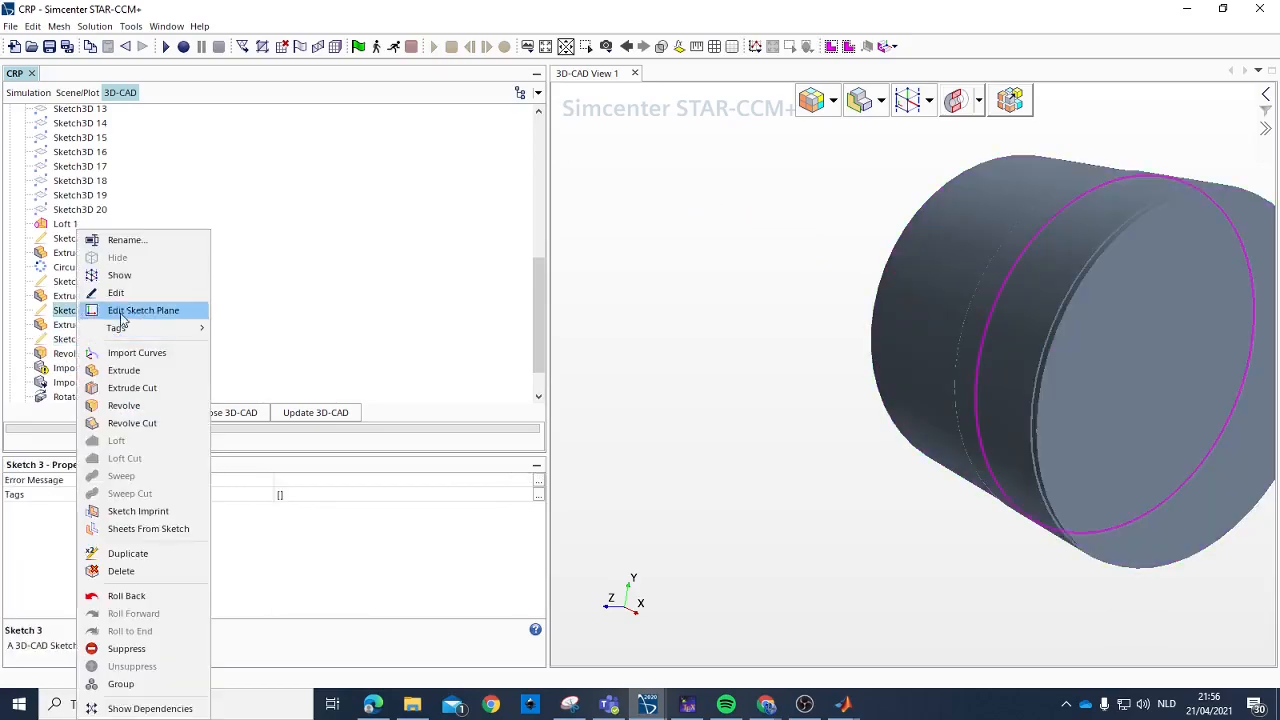
left_click(116, 292)
left_click(996, 320)
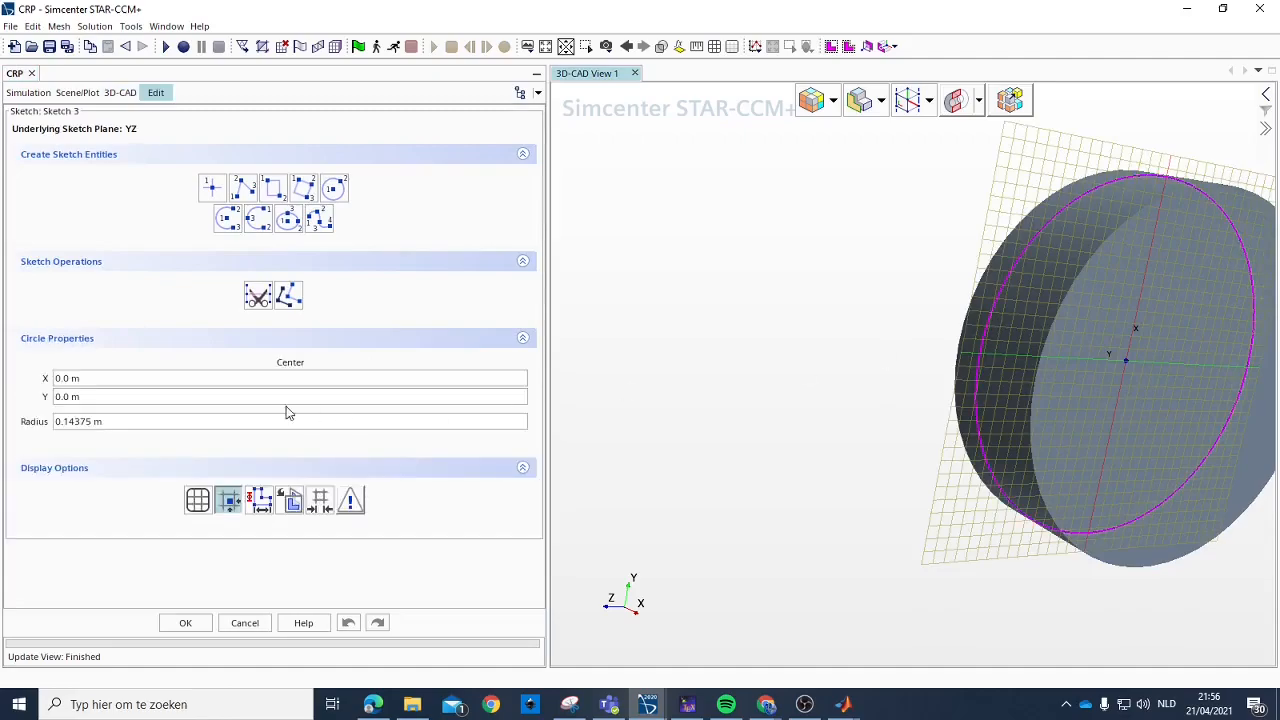
left_click(86, 422)
left_click(90, 422)
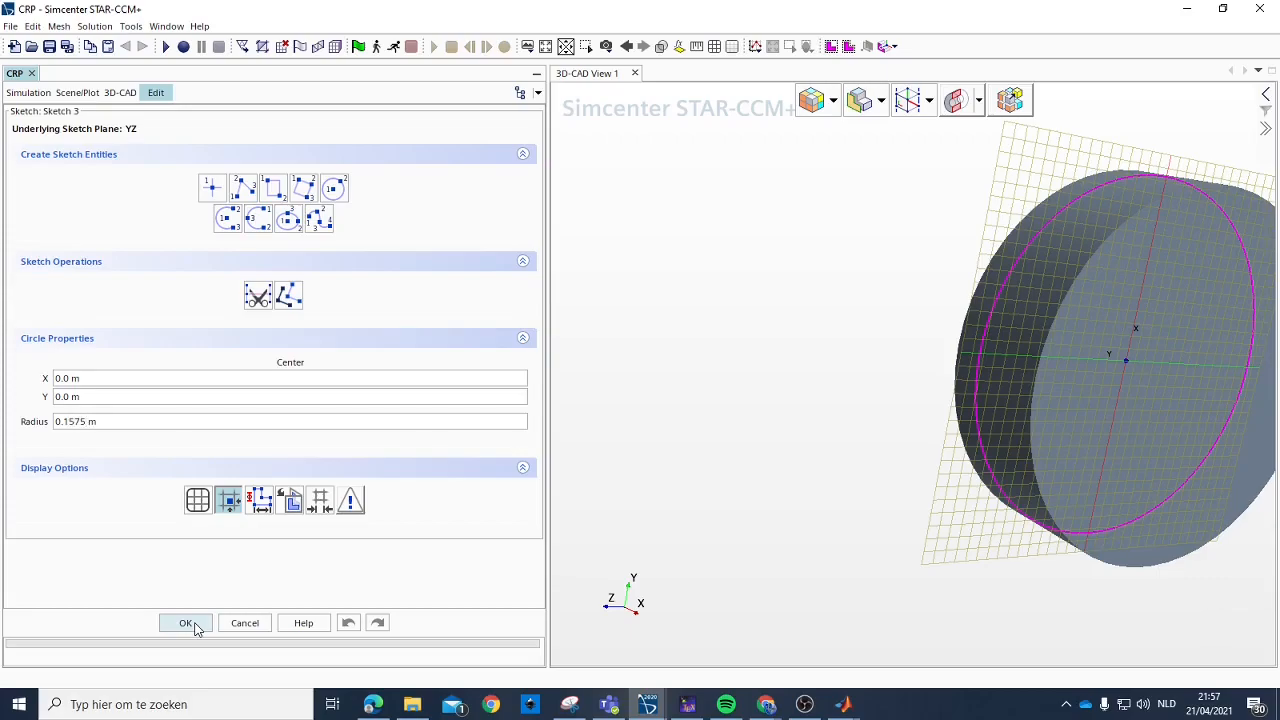
left_click(186, 623)
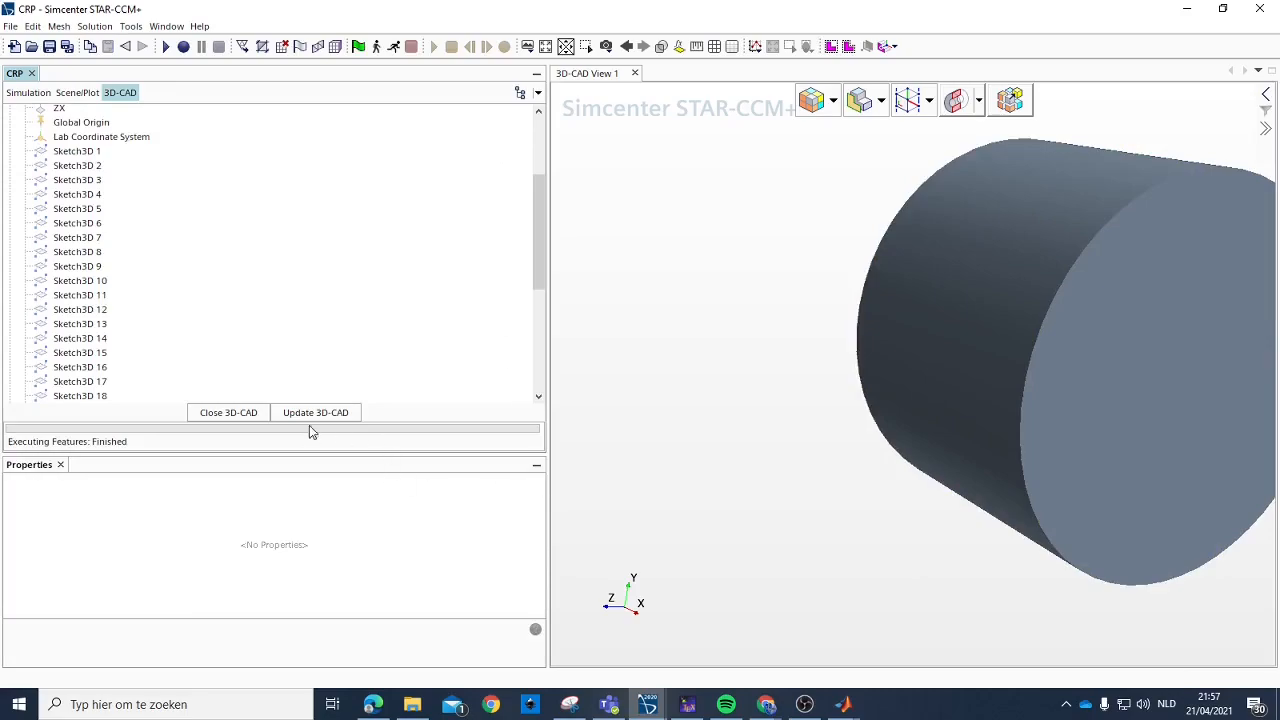
Close 3D-CAD Model 1, create a new empty 3D-CAD model and close it without adding features.
left_click(255, 413)
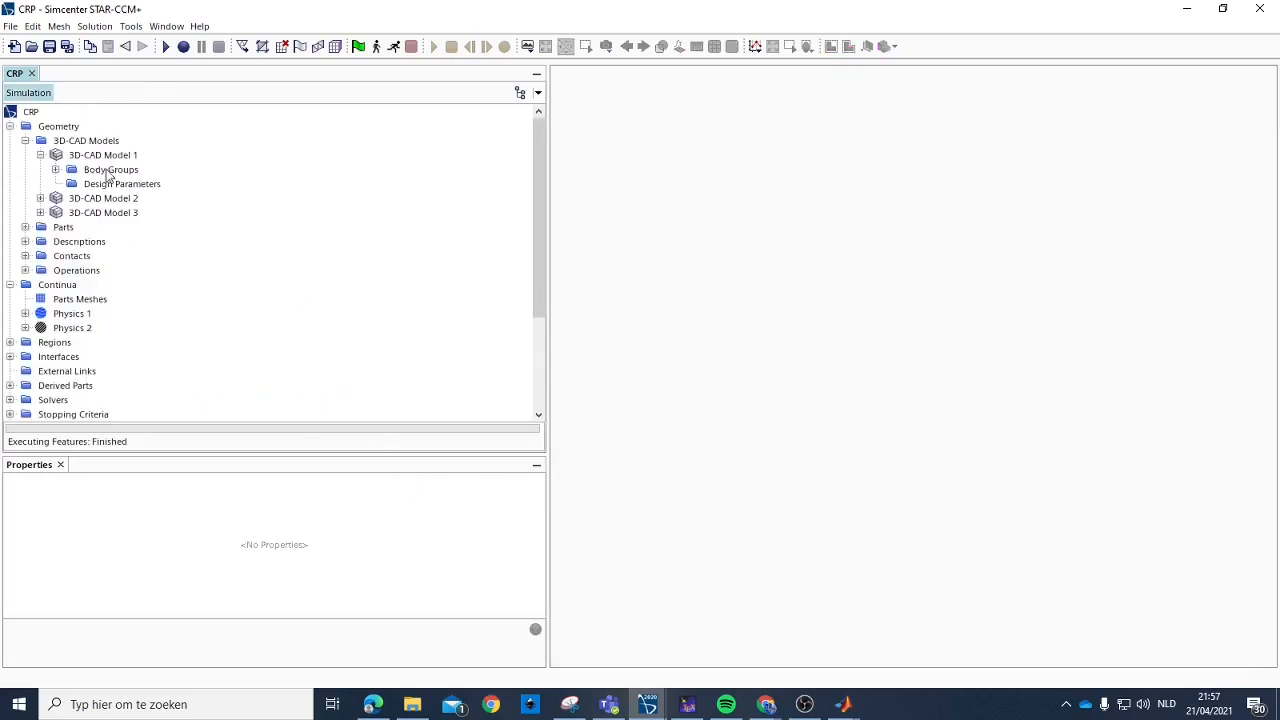
left_click(105, 213)
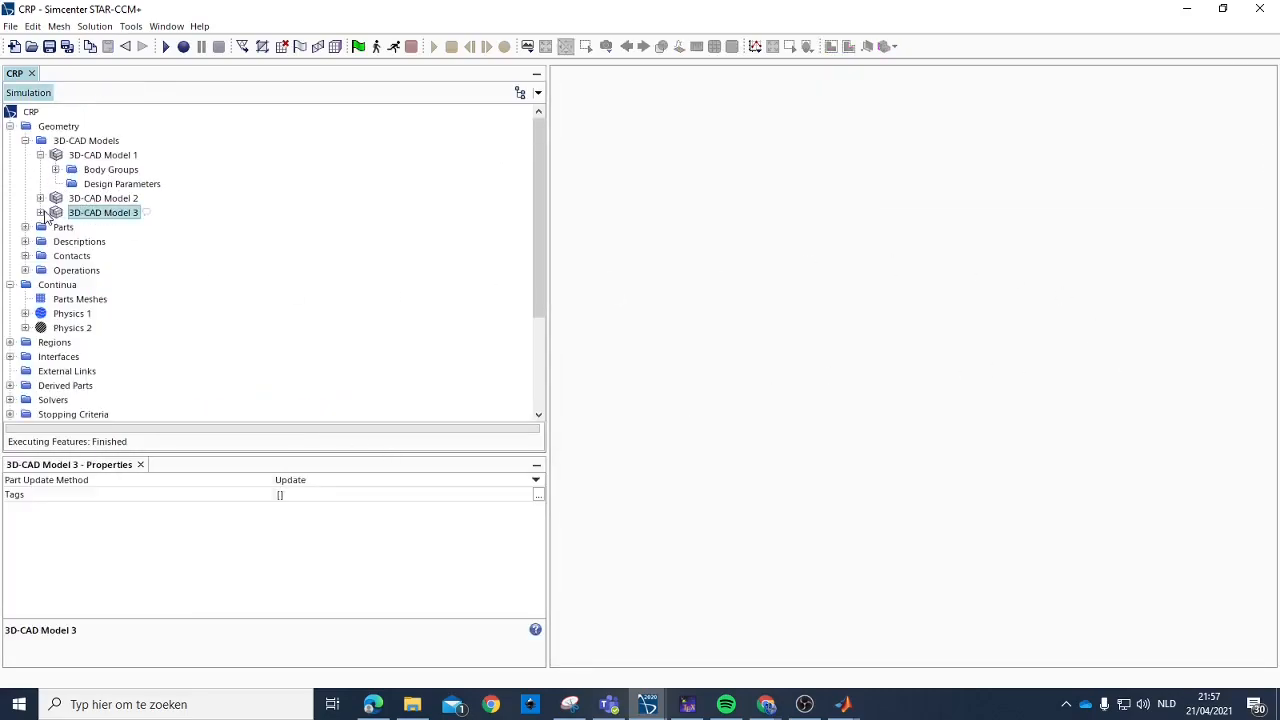
right_click(88, 141)
left_click(127, 146)
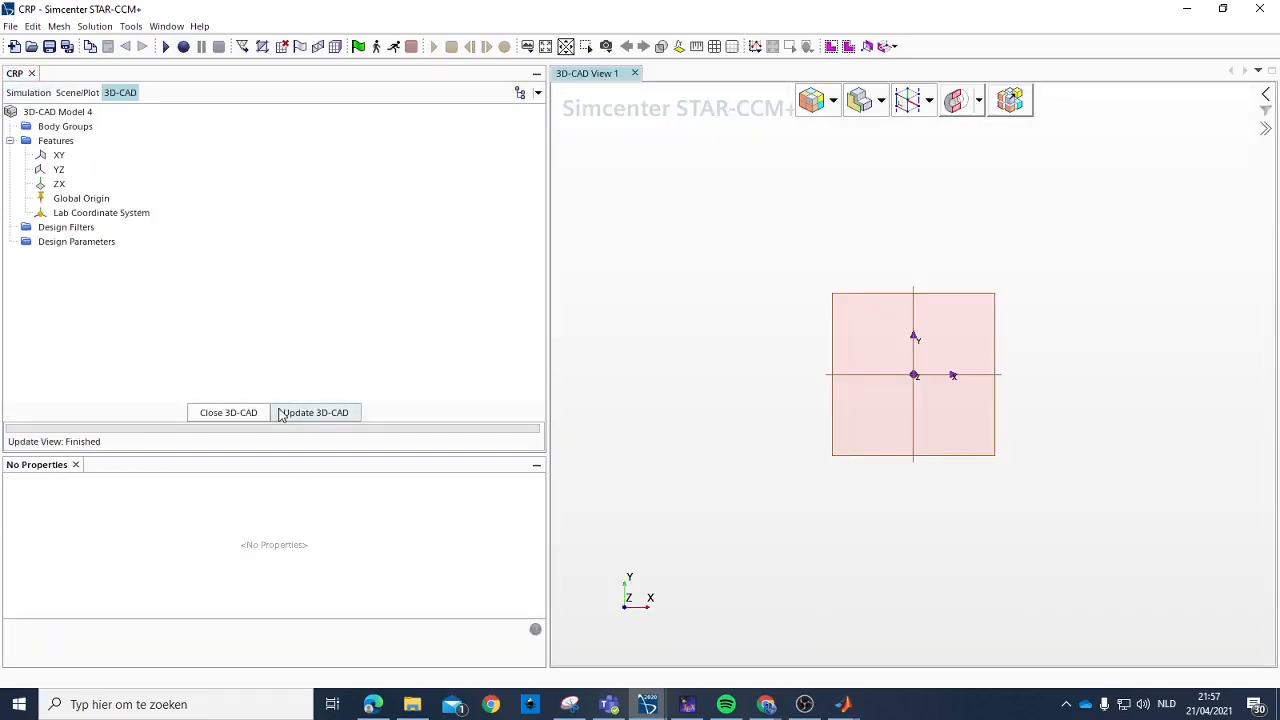
left_click(229, 417)
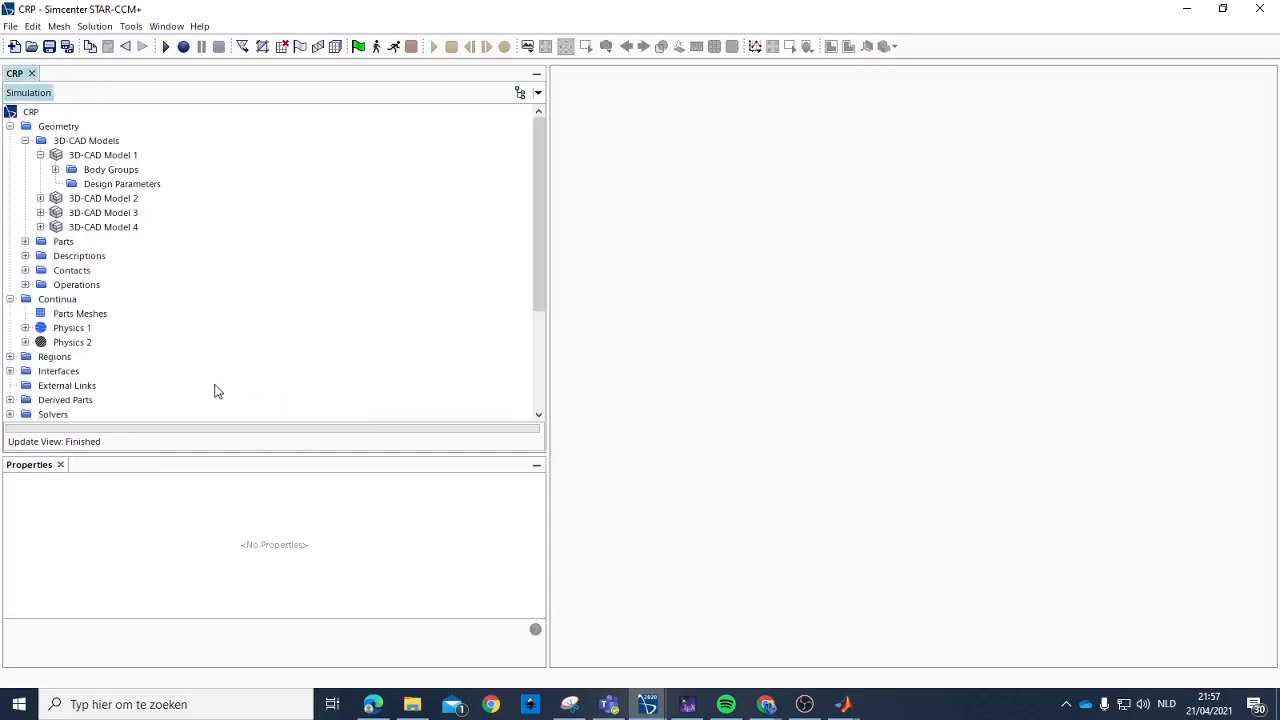
Rename 3D-CAD Model 2 as stress.
left_click(100, 198)
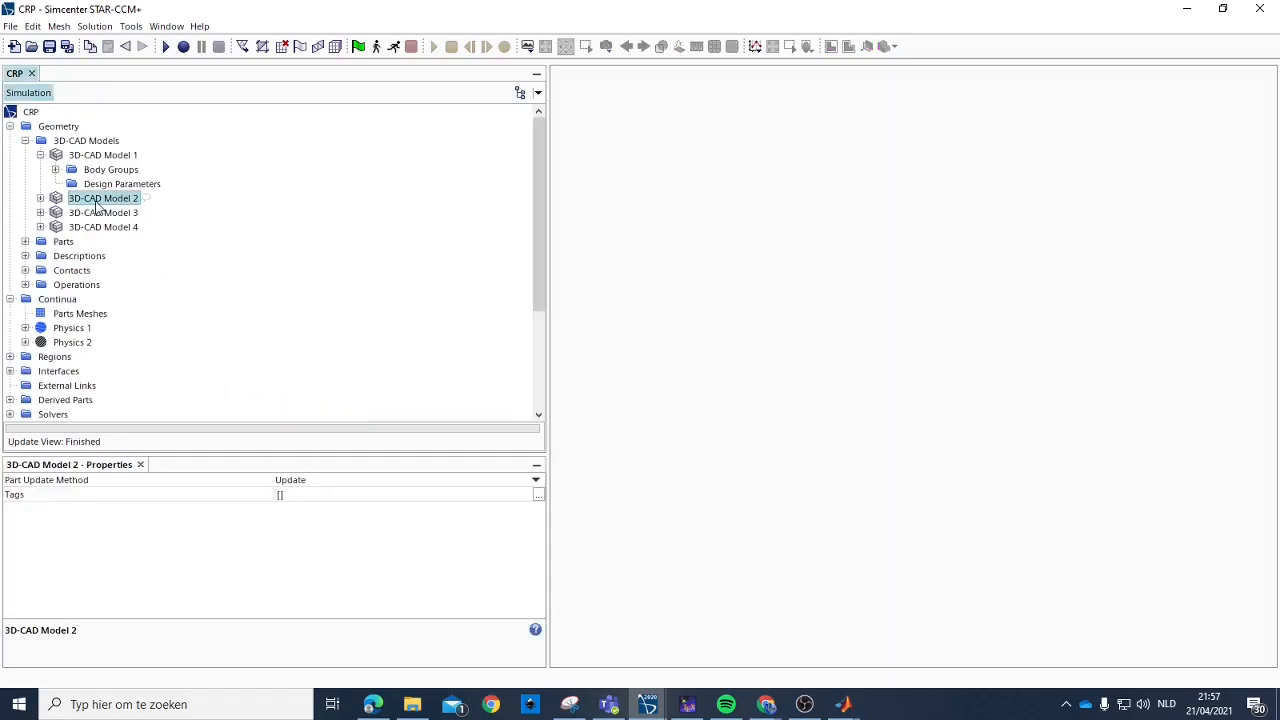
left_click(97, 201)
type("stress")
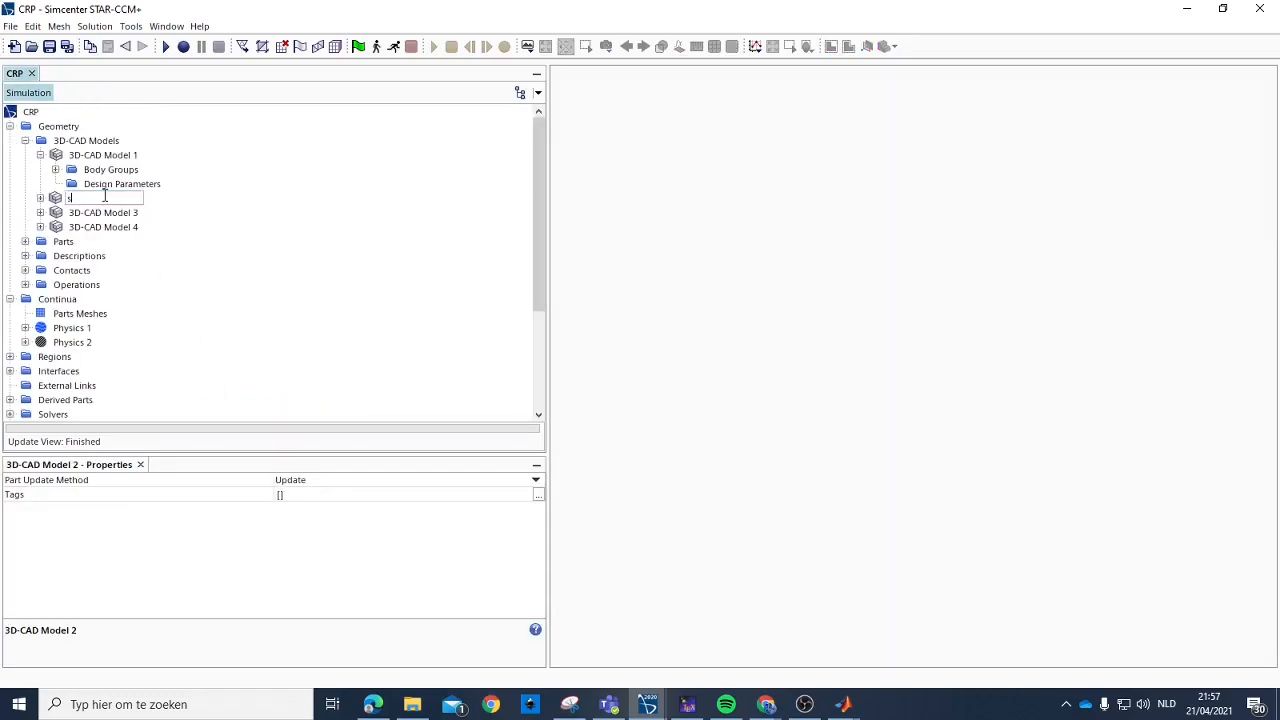
key("Return")
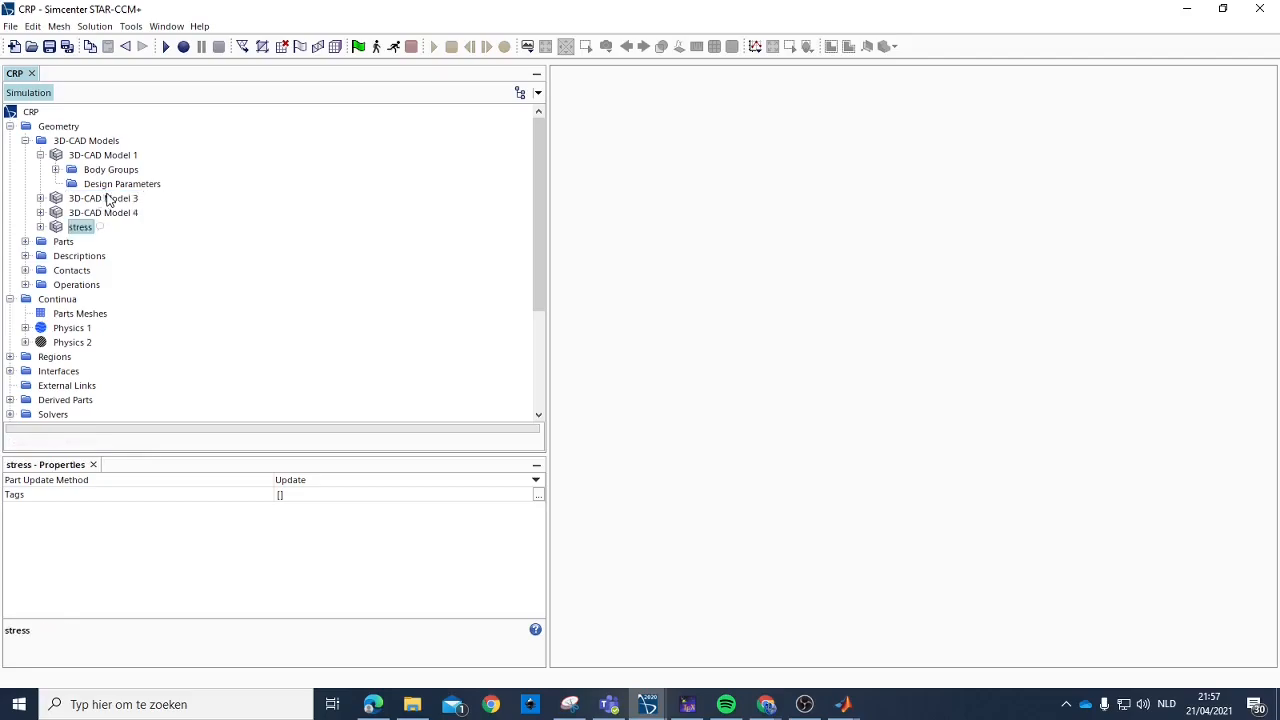
Rename 3D-CAD Model 3 as CRP1.
left_click(97, 203)
left_click(100, 203)
type("c")
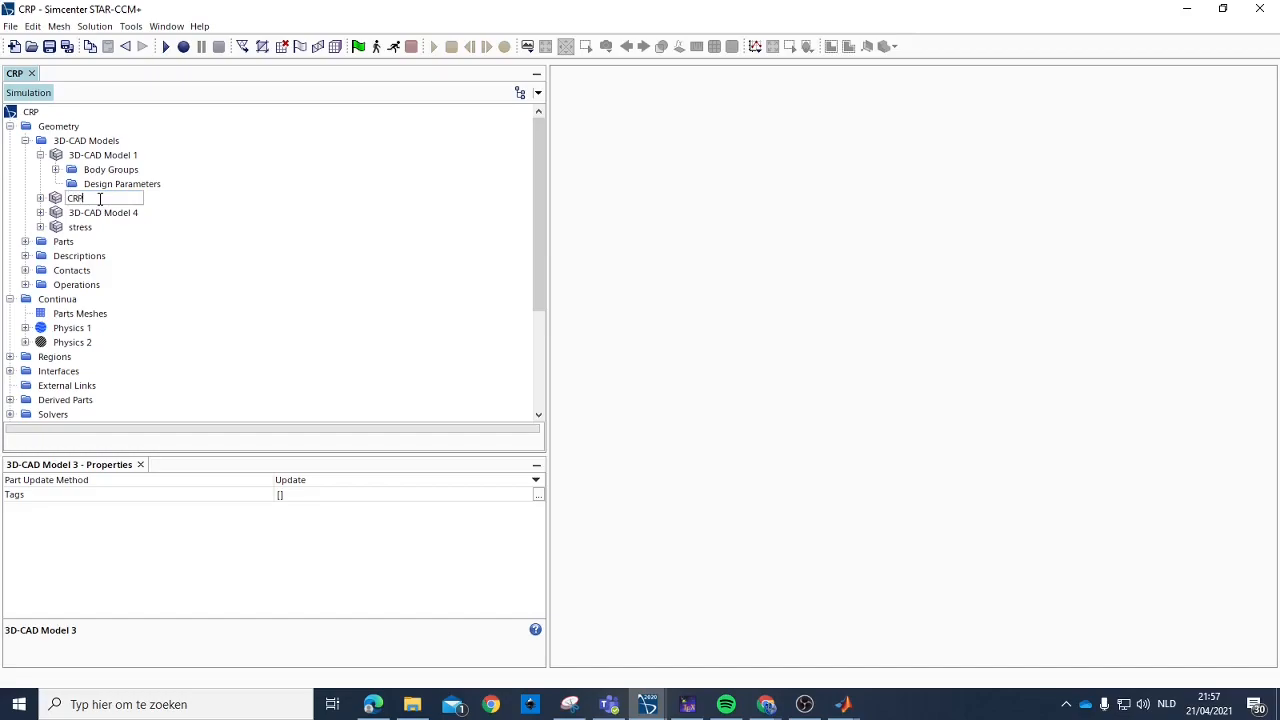
key("Return")
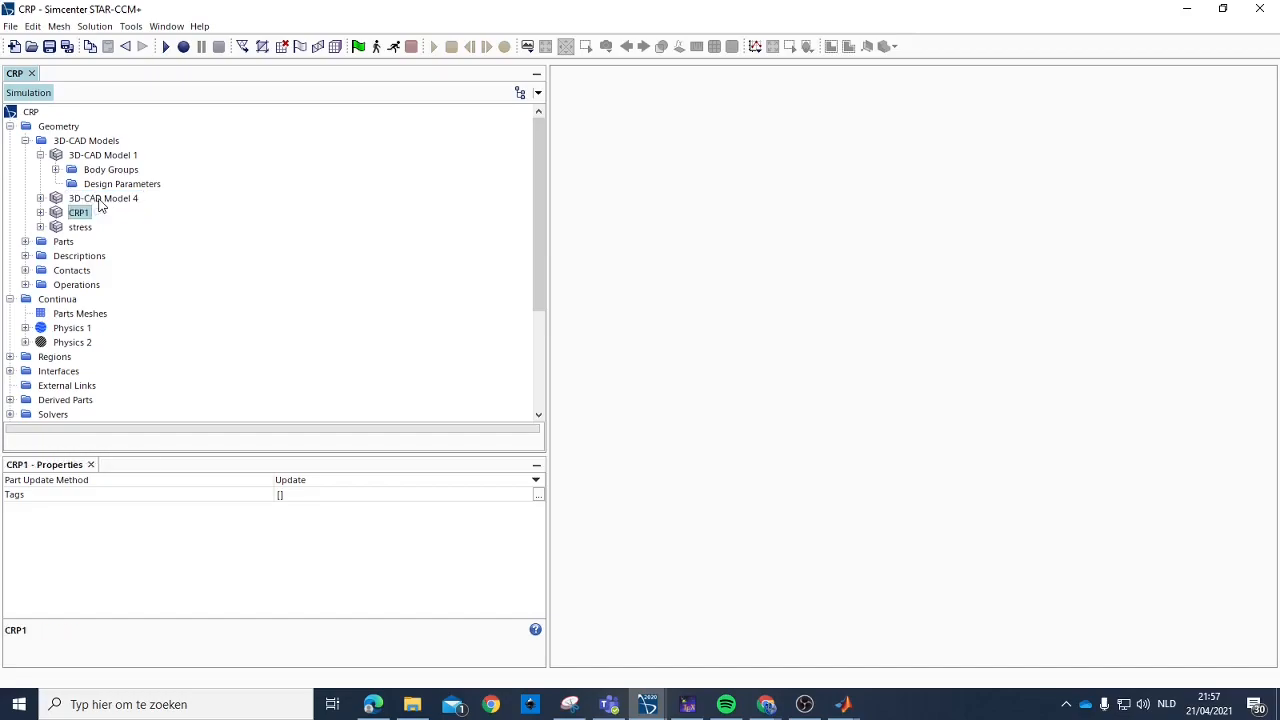
left_click(100, 199)
left_click(101, 200)
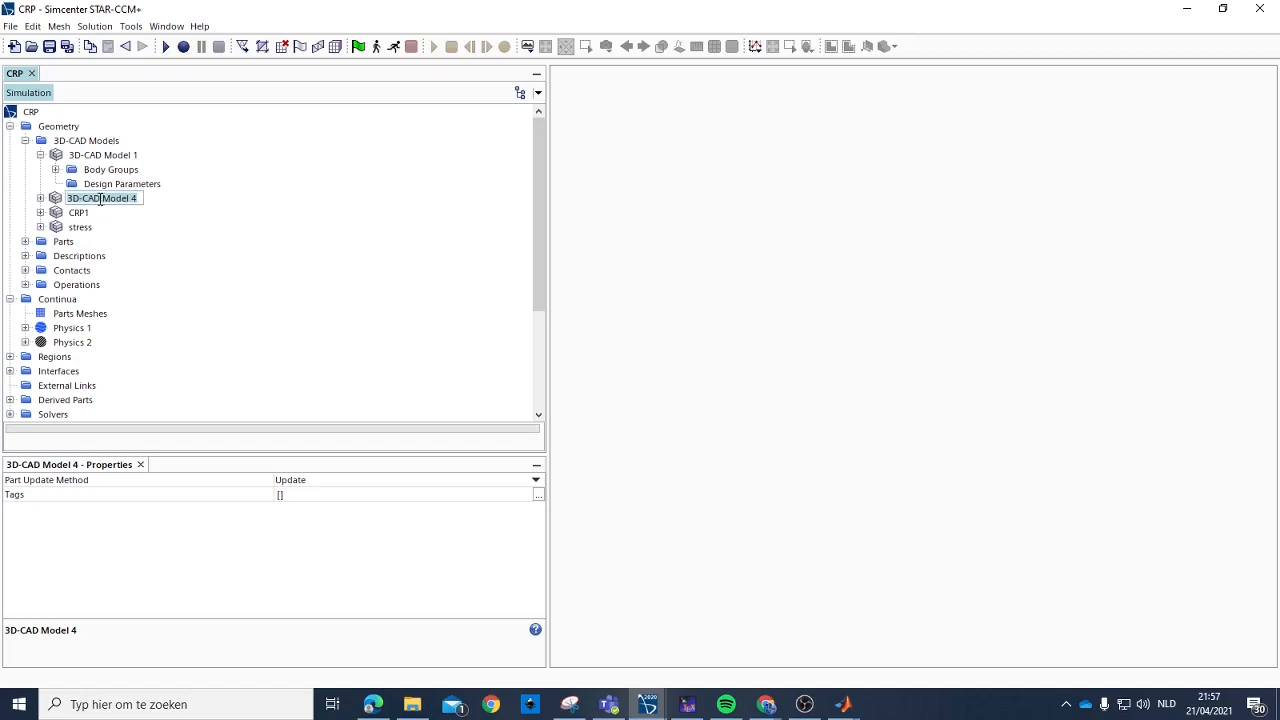
left_click(88, 212)
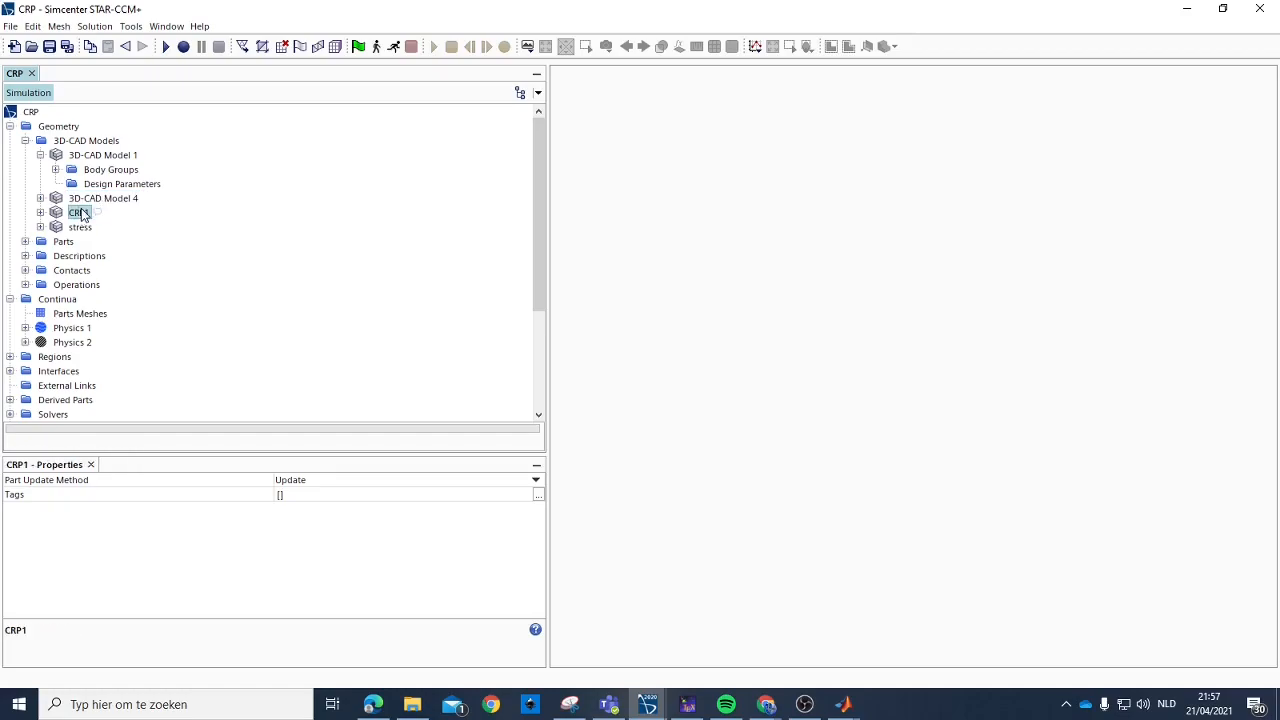
Copy the name of 3D-CAD Model 1 and reuse it to rename CRP1 as 3D-CAD Model 2.
double_click(100, 156)
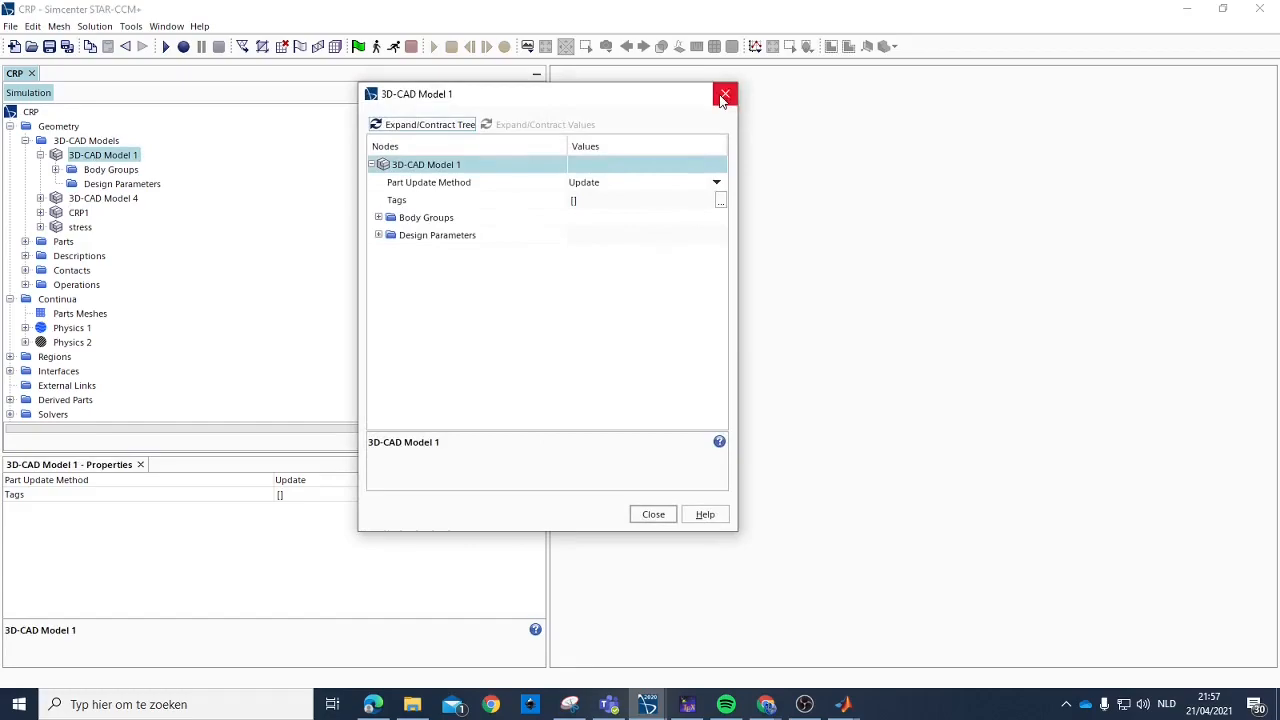
left_click(724, 96)
left_click(110, 157)
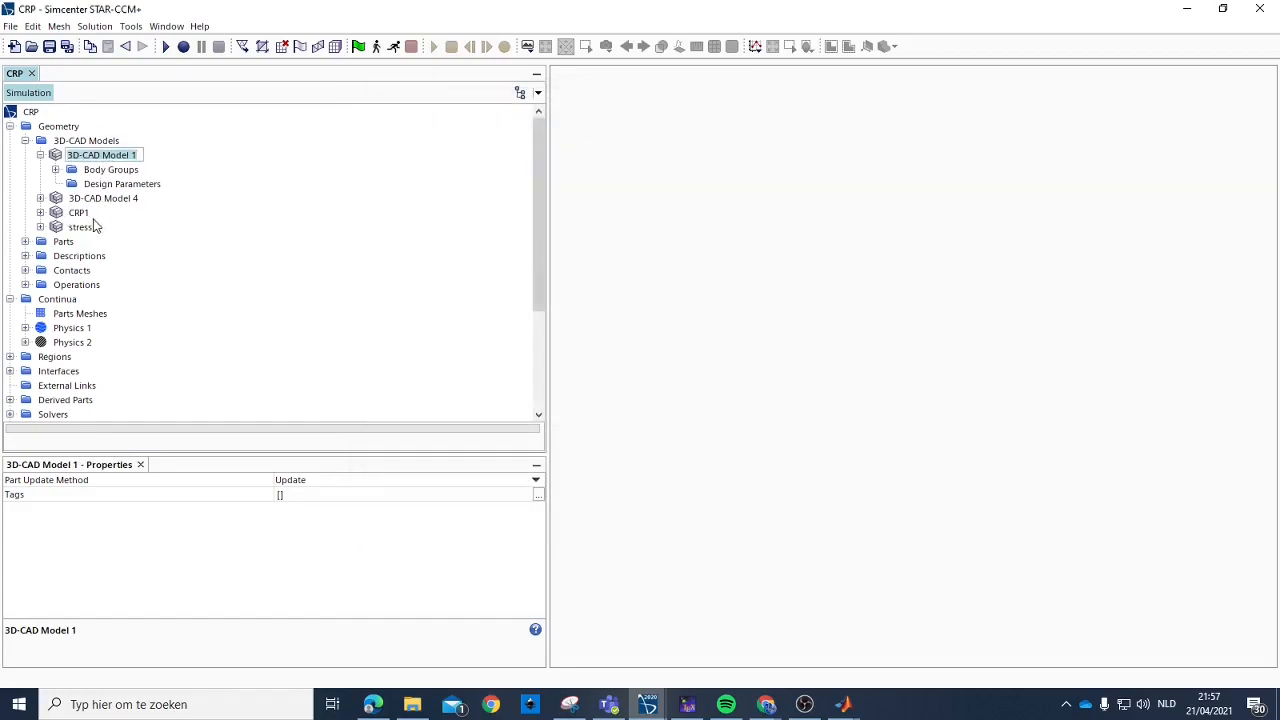
left_click(79, 214)
left_click(79, 214)
key("ctrl+v")
key("BackSpace")
key("Return")
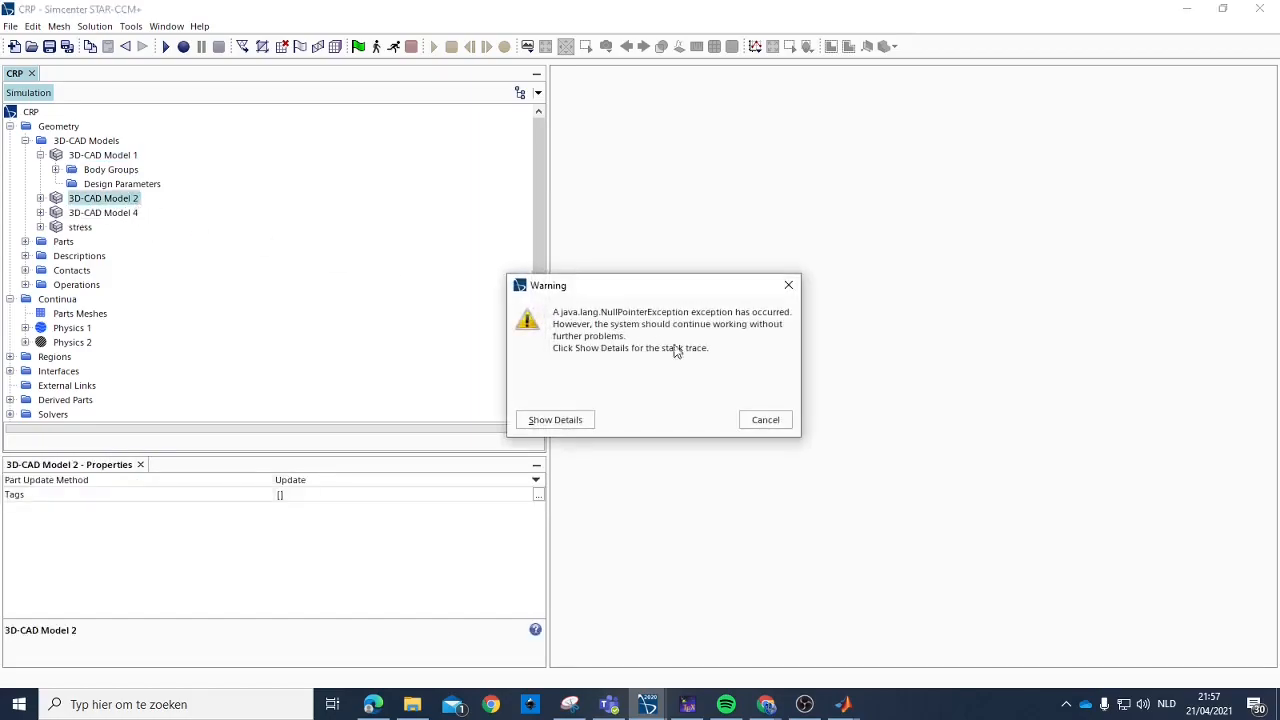
left_click(766, 420)
Rename 3D-CAD Model 4 as 3D-CAD Model 3.
left_click(128, 215)
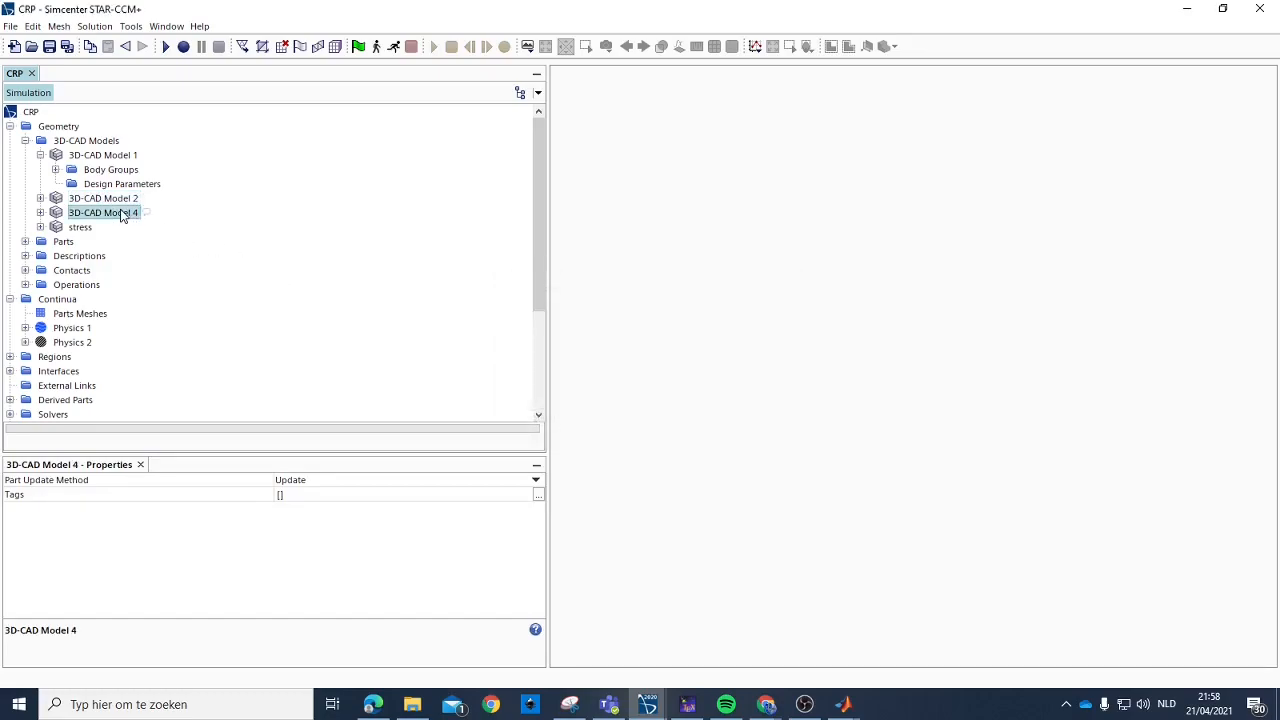
left_click(125, 214)
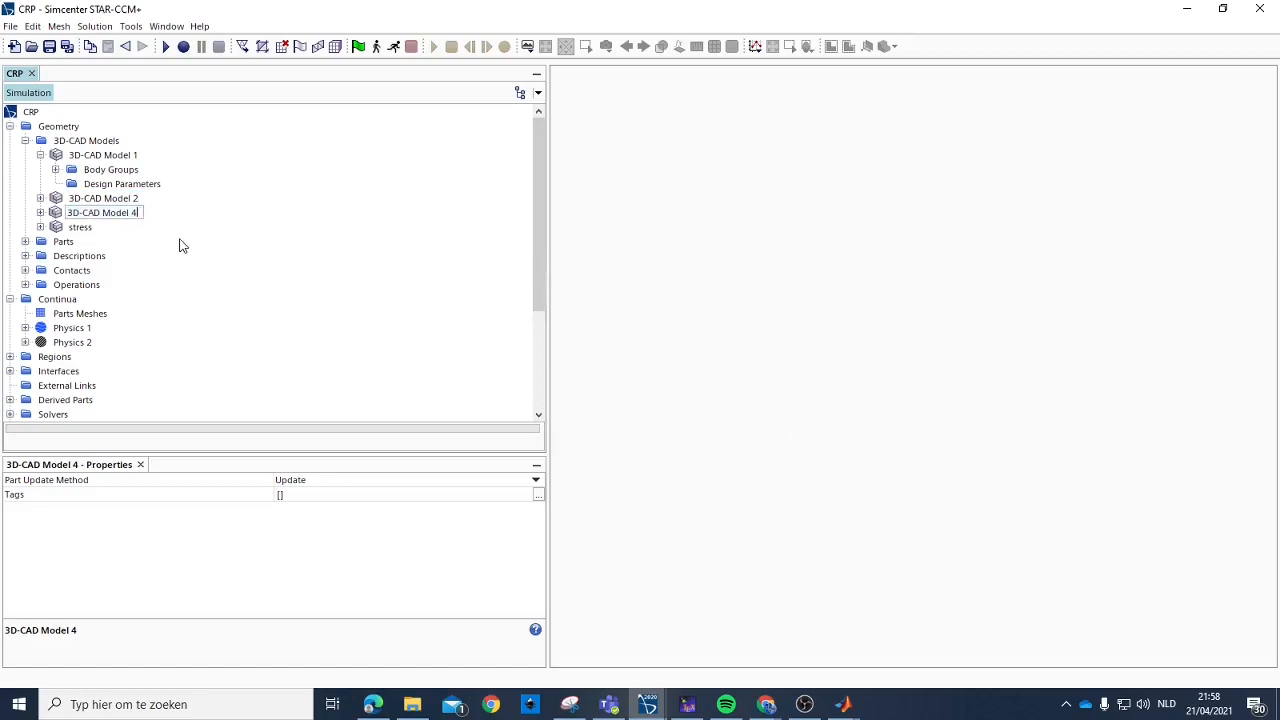
key("Return")
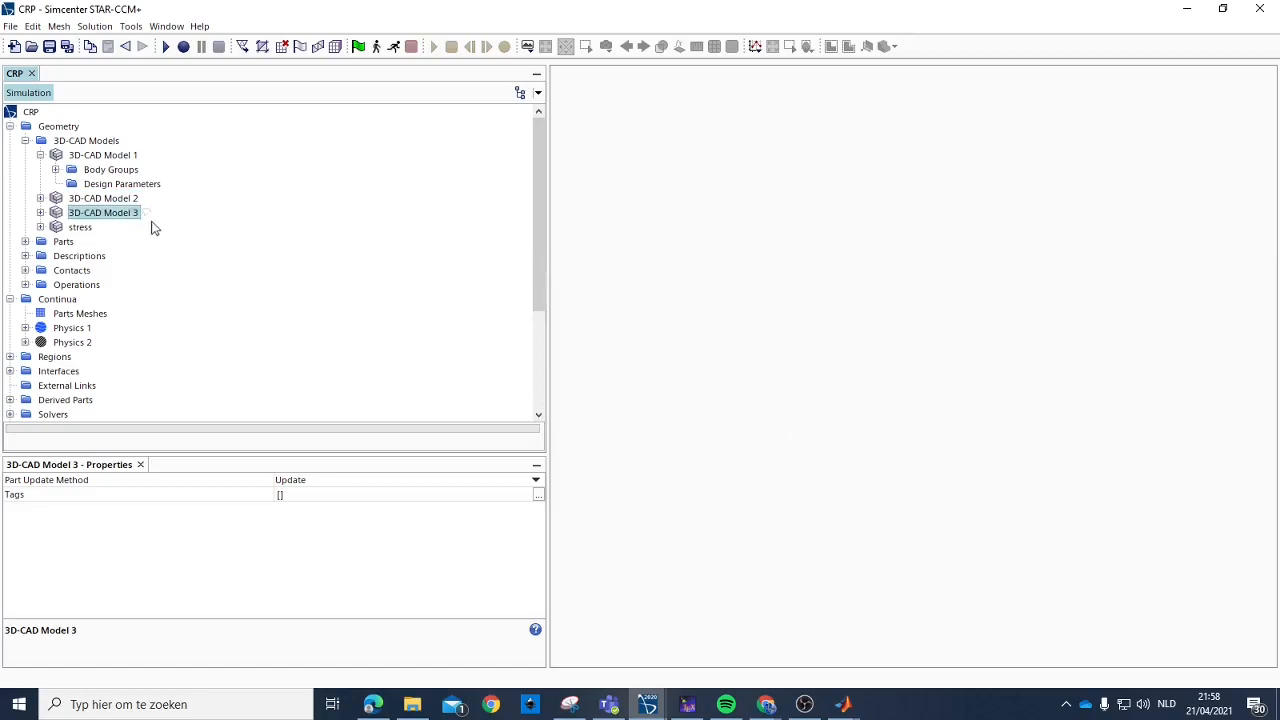
Expand 3D-CAD Model 2 and 3D-CAD Model 3 to check their contents, and open 3D-CAD Model 3 for editing.
left_click(40, 213)
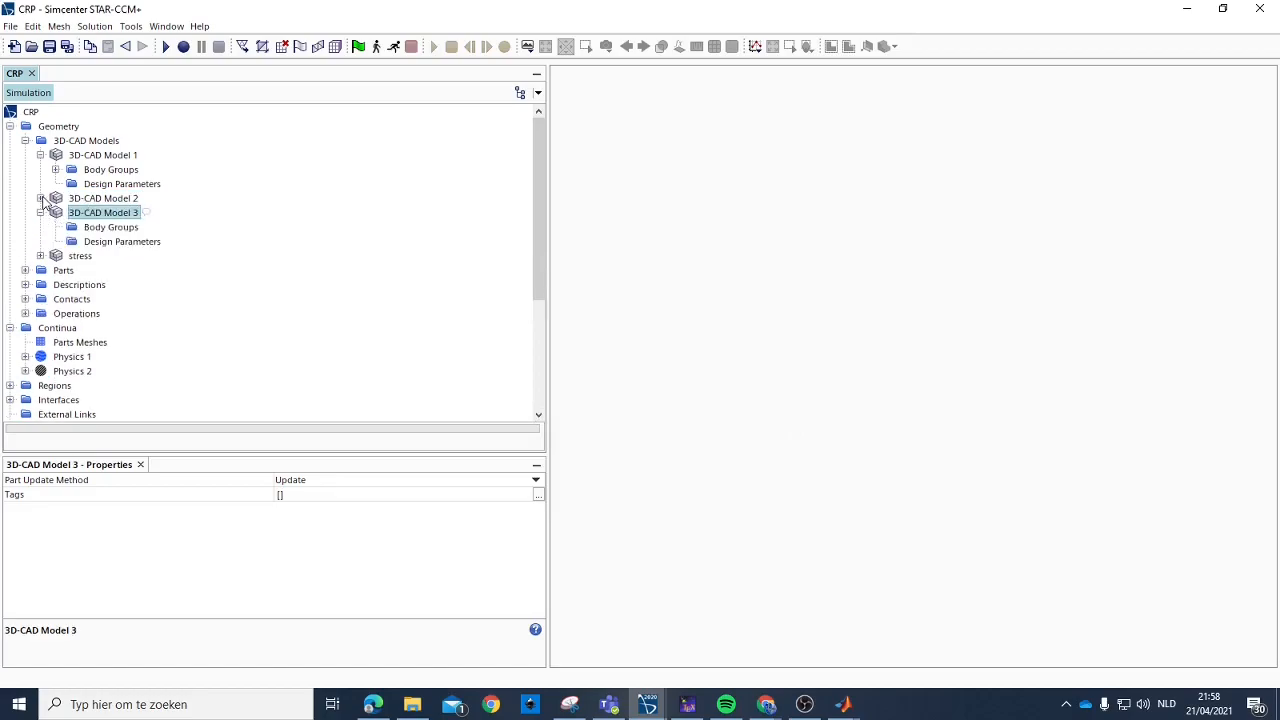
left_click(40, 199)
left_click(55, 213)
left_click(55, 213)
right_click(90, 246)
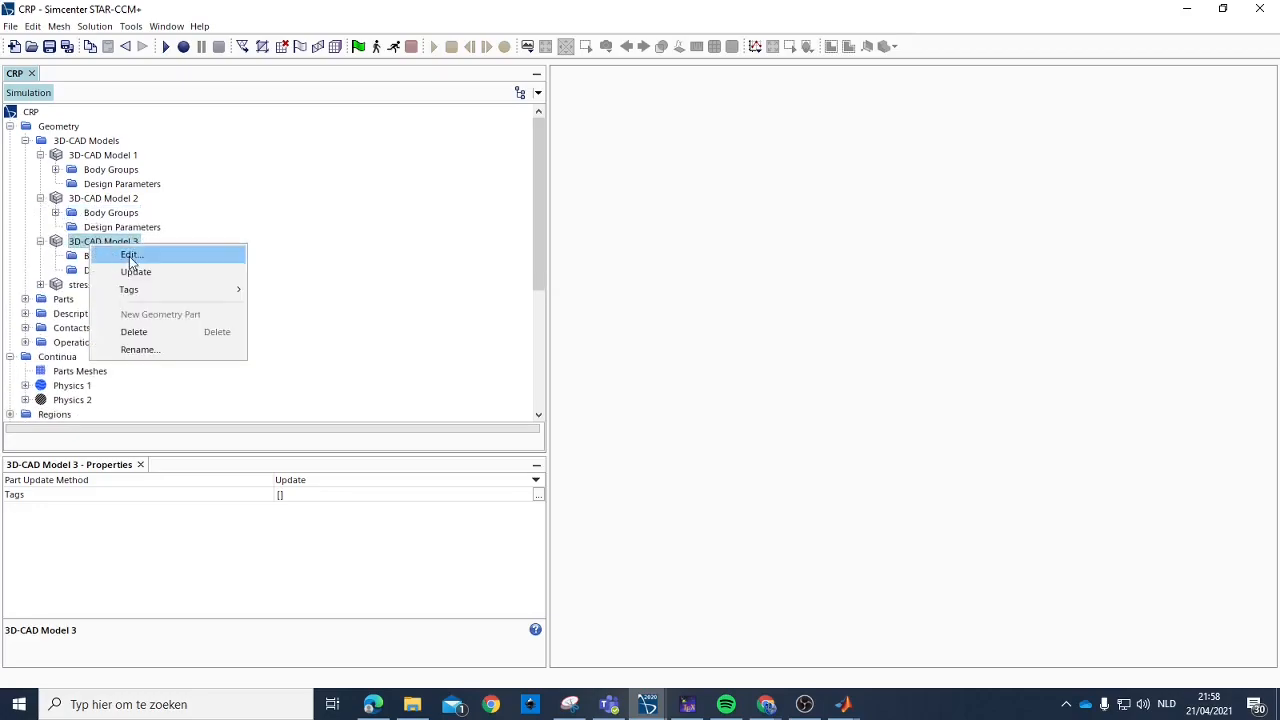
left_click(130, 256)
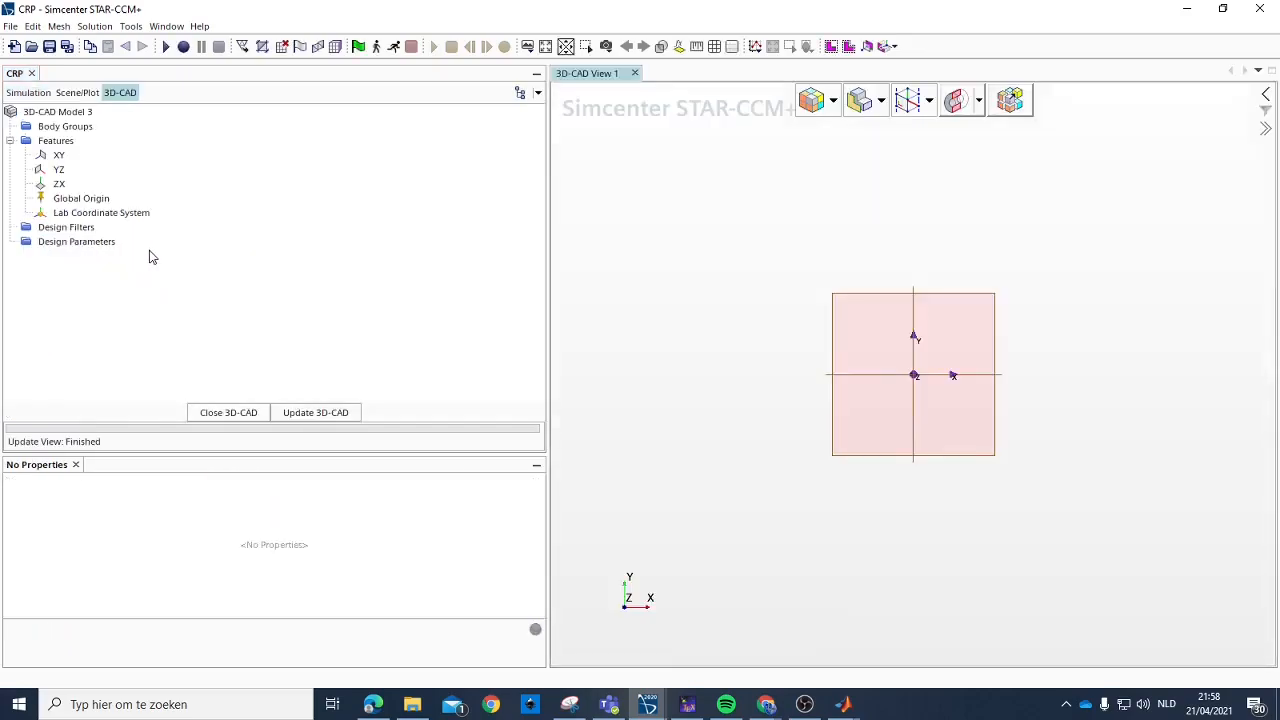
Import SectionCurve0001.csv through SectionCurve0020.csv from the Testing_A folder as 3D spline curves in the Laboratory coordinate system.
left_click(74, 112)
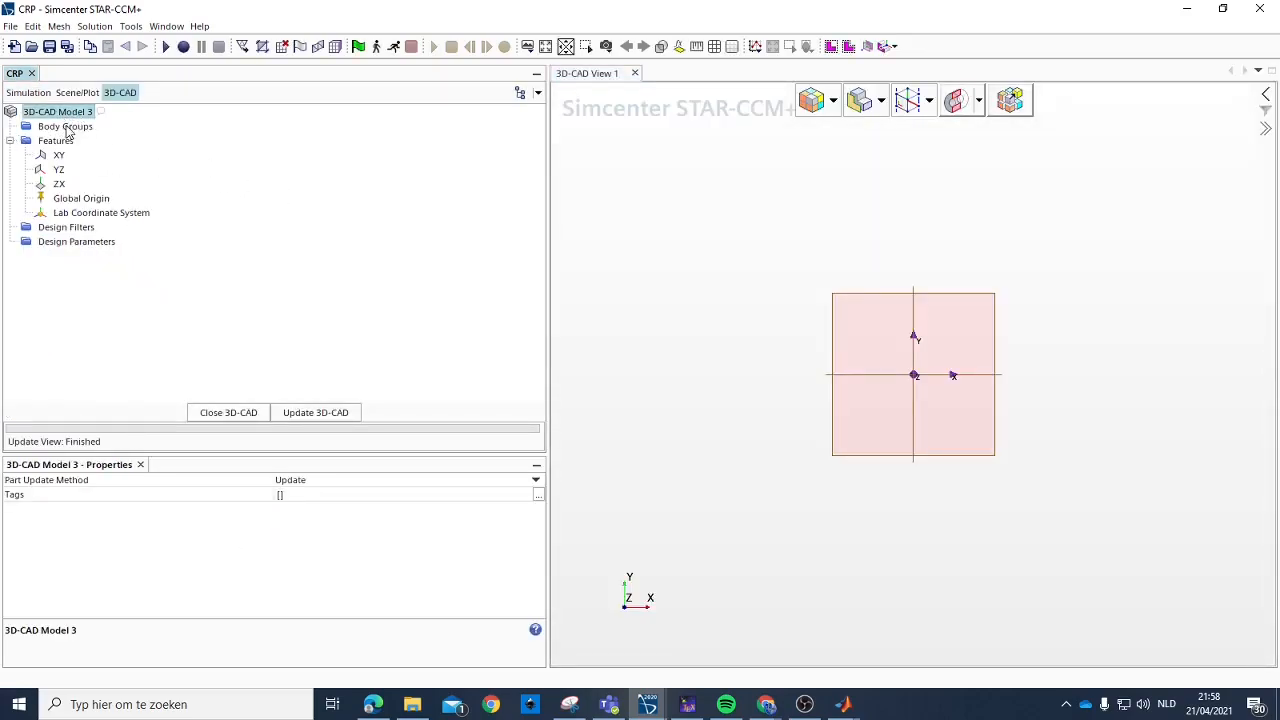
right_click(64, 115)
left_click(45, 124)
right_click(42, 113)
mouse_move(123, 186)
left_click(261, 202)
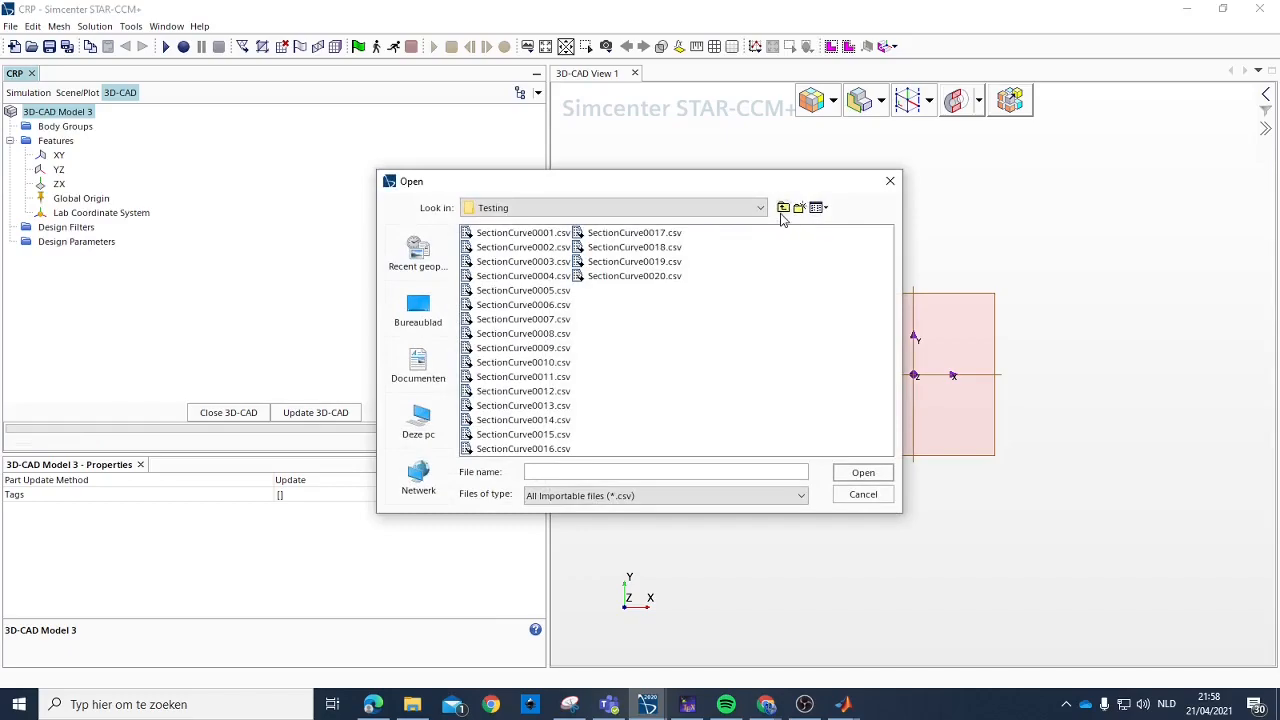
left_click(783, 208)
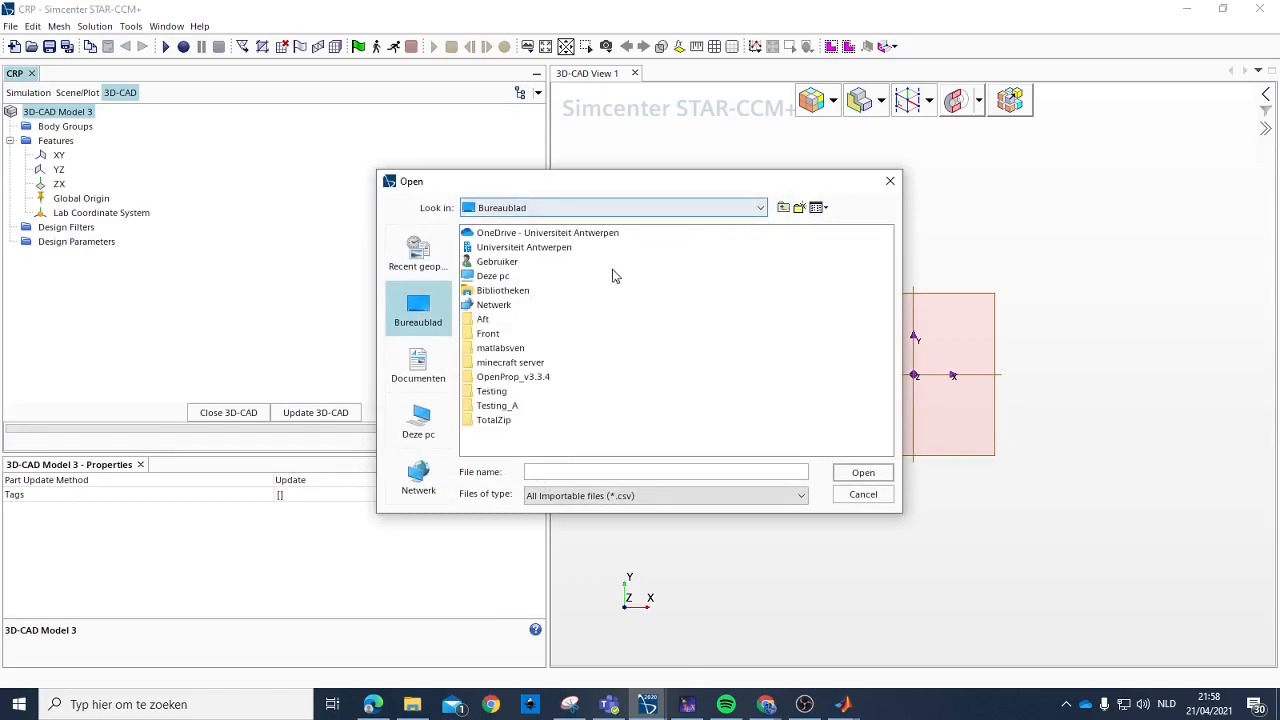
double_click(505, 408)
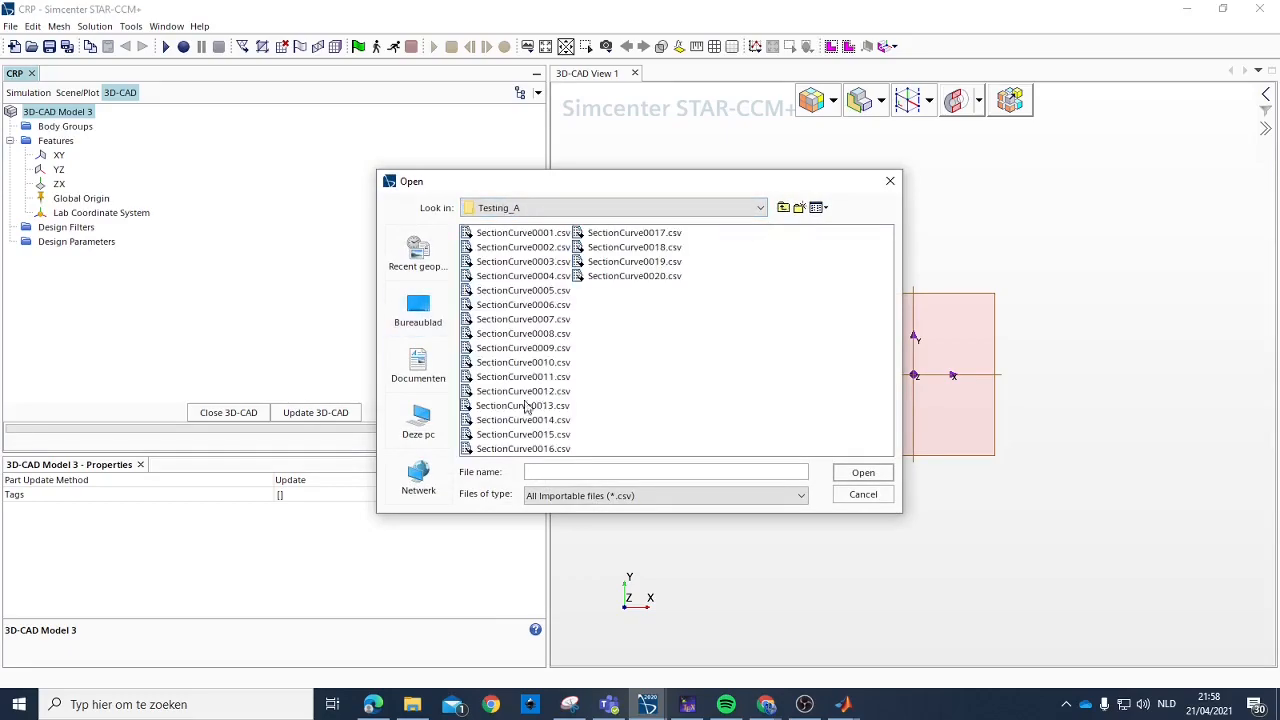
left_click(545, 238)
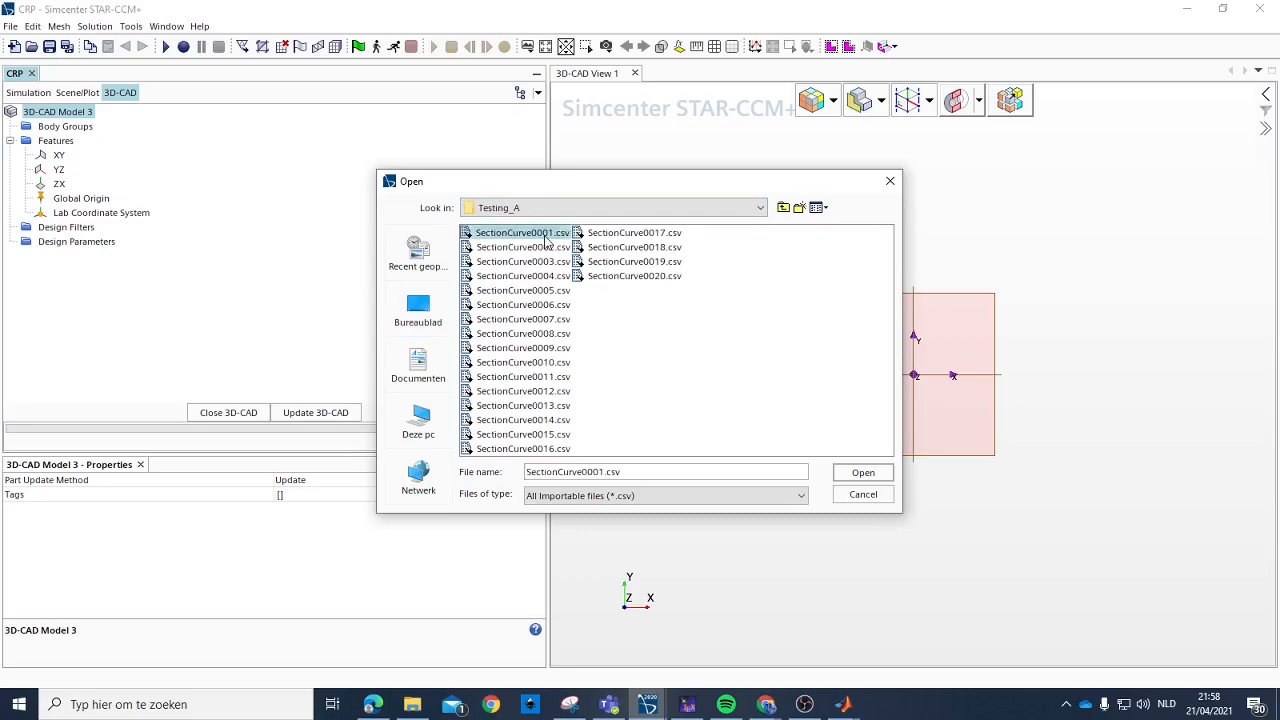
left_click(641, 281, "shift")
left_click(863, 474)
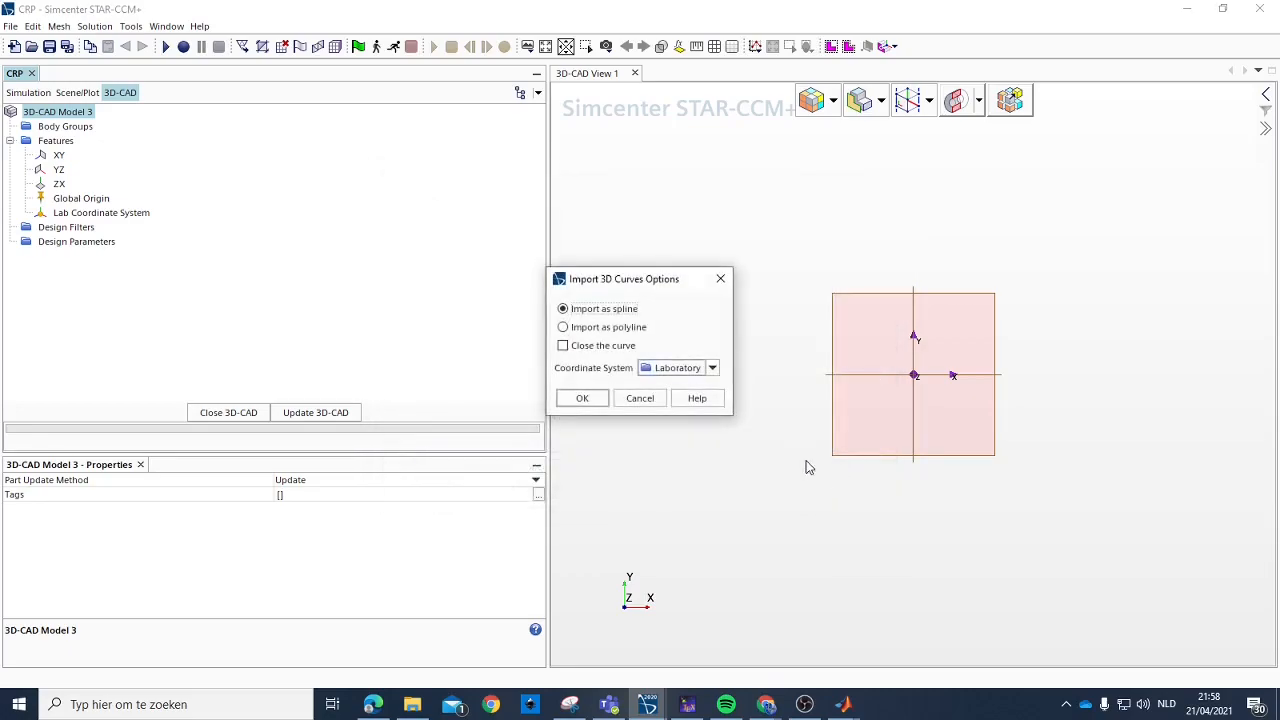
left_click(582, 398)
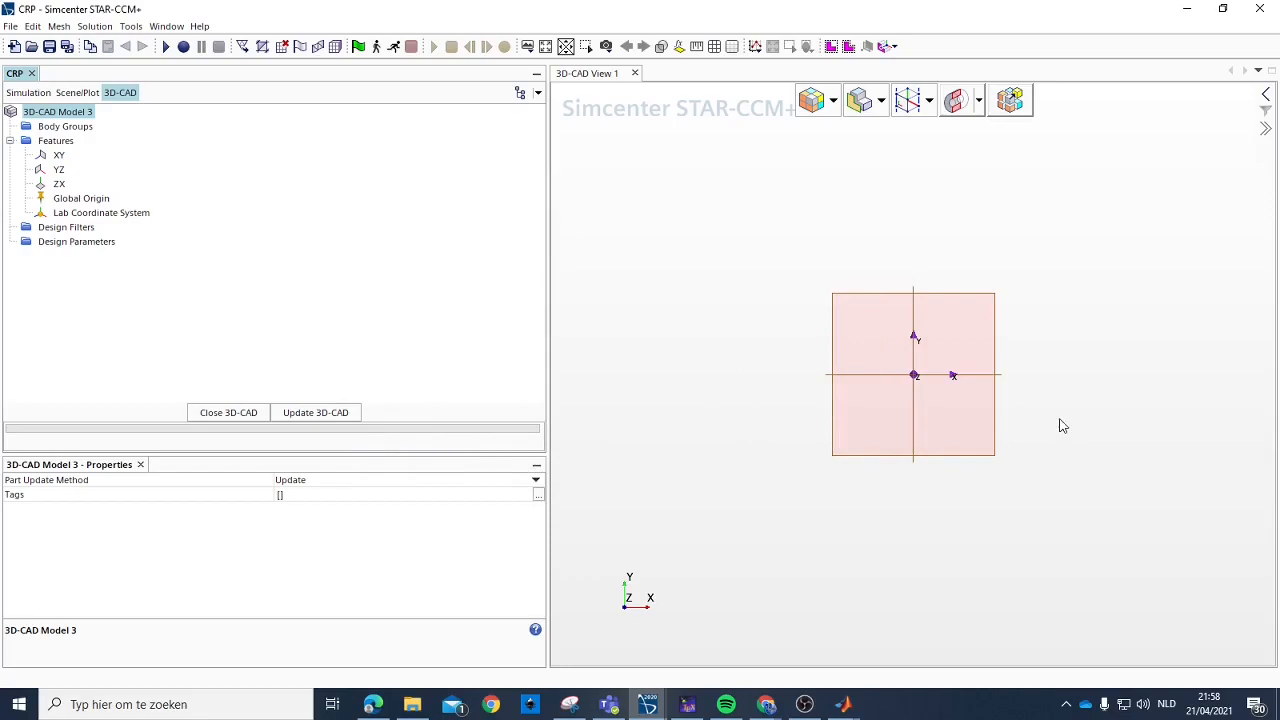
Loft Sketch3D 1 through Sketch3D 20 into a solid blade using the Airfoil alignment type, and set its body interaction.
left_click_drag(1046, 395, 900, 404)
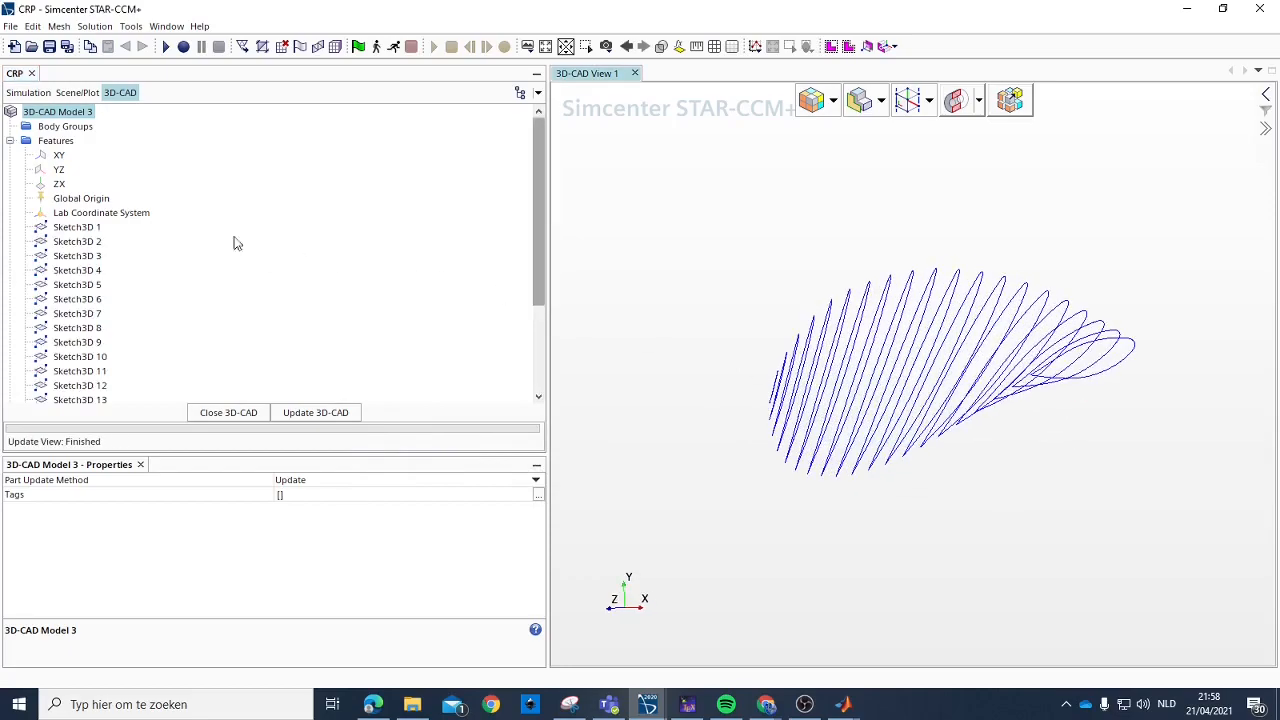
left_click(90, 229)
scroll(90, 300, "down", 3)
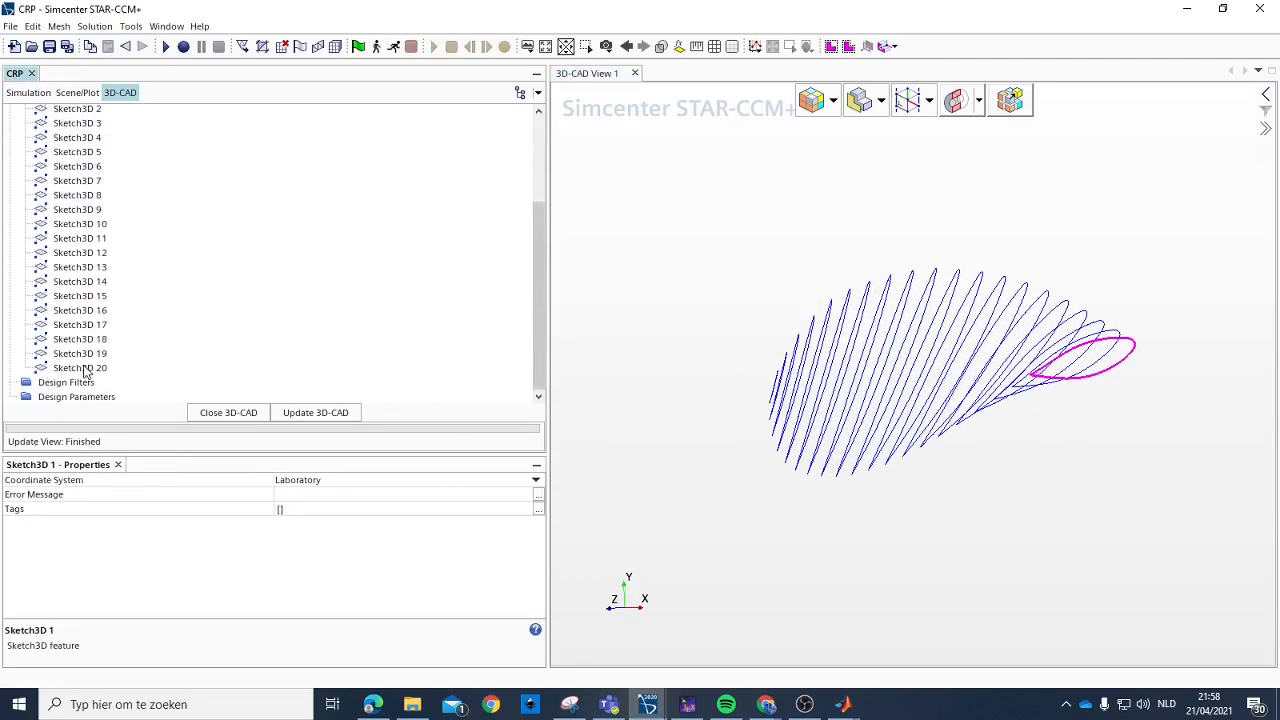
left_click(85, 368, "shift")
right_click(86, 252)
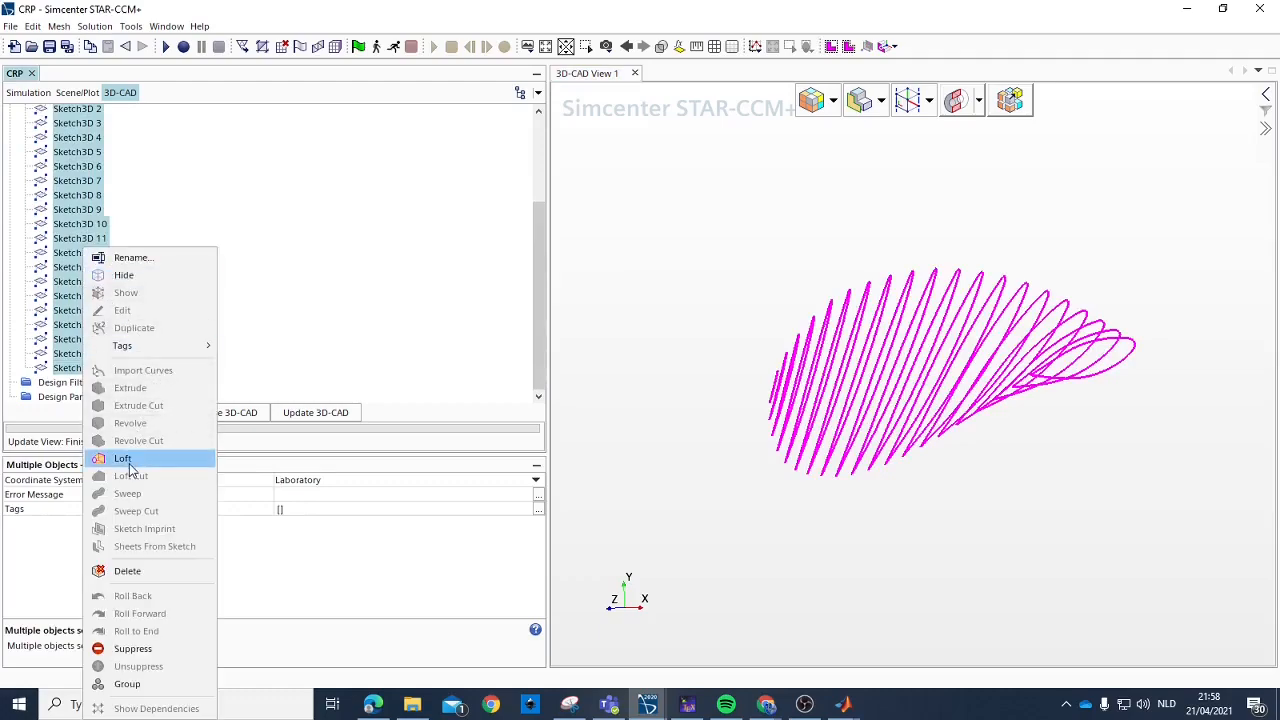
left_click(128, 462)
left_click(162, 358)
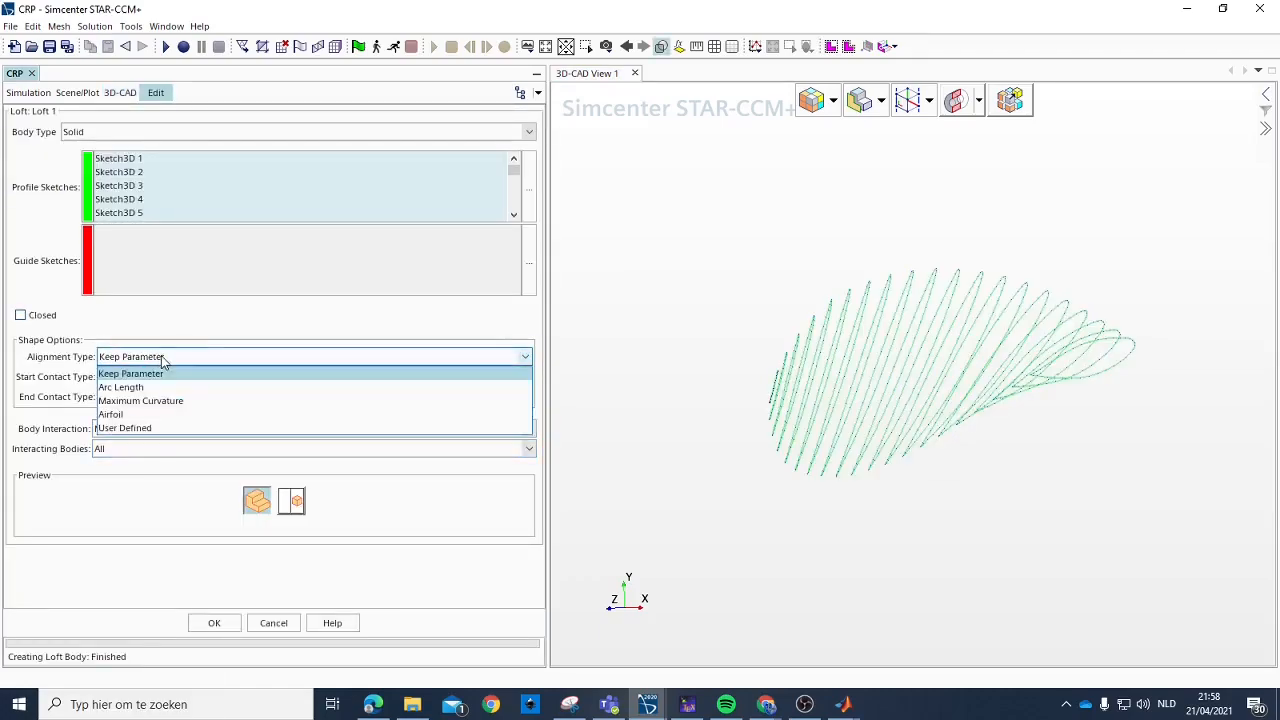
left_click(137, 415)
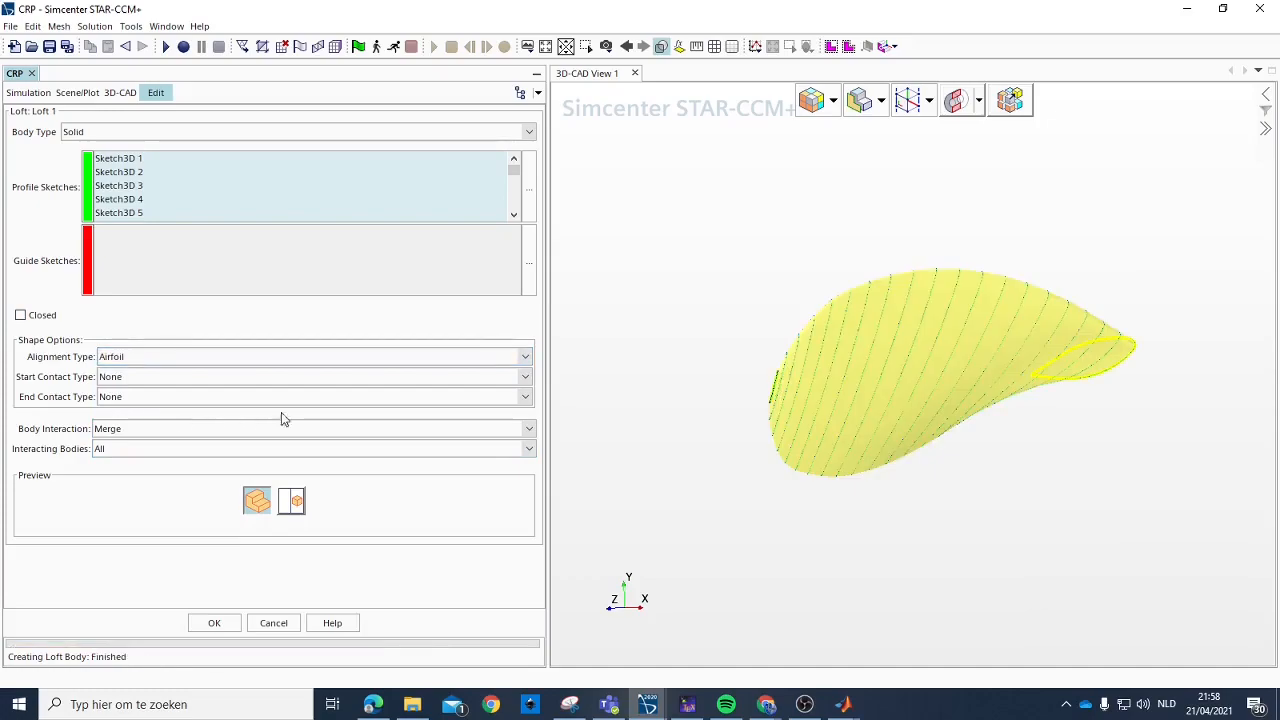
left_click(134, 430)
left_click(130, 443)
left_click(217, 621)
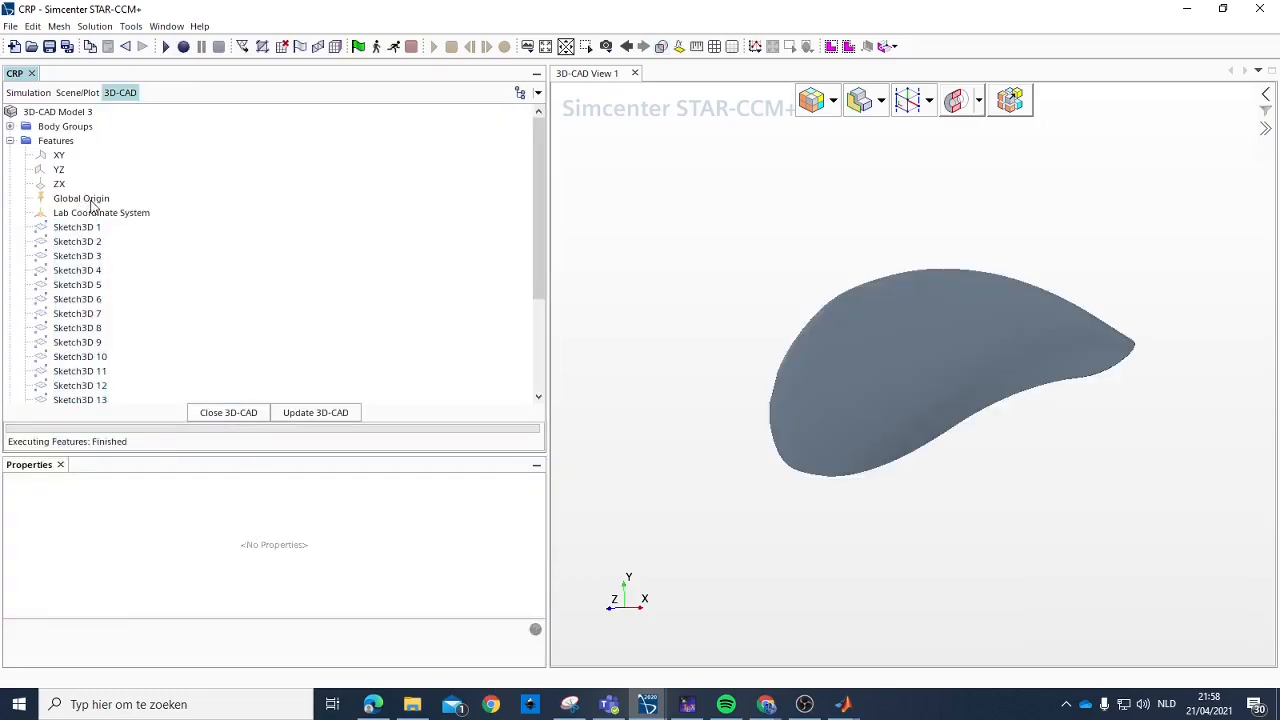
Sketch a circle of about 0.021 m radius centred on the origin of the YZ plane, at the blade root.
left_click(50, 174)
left_click_drag(736, 310, 1094, 397)
right_click(62, 172)
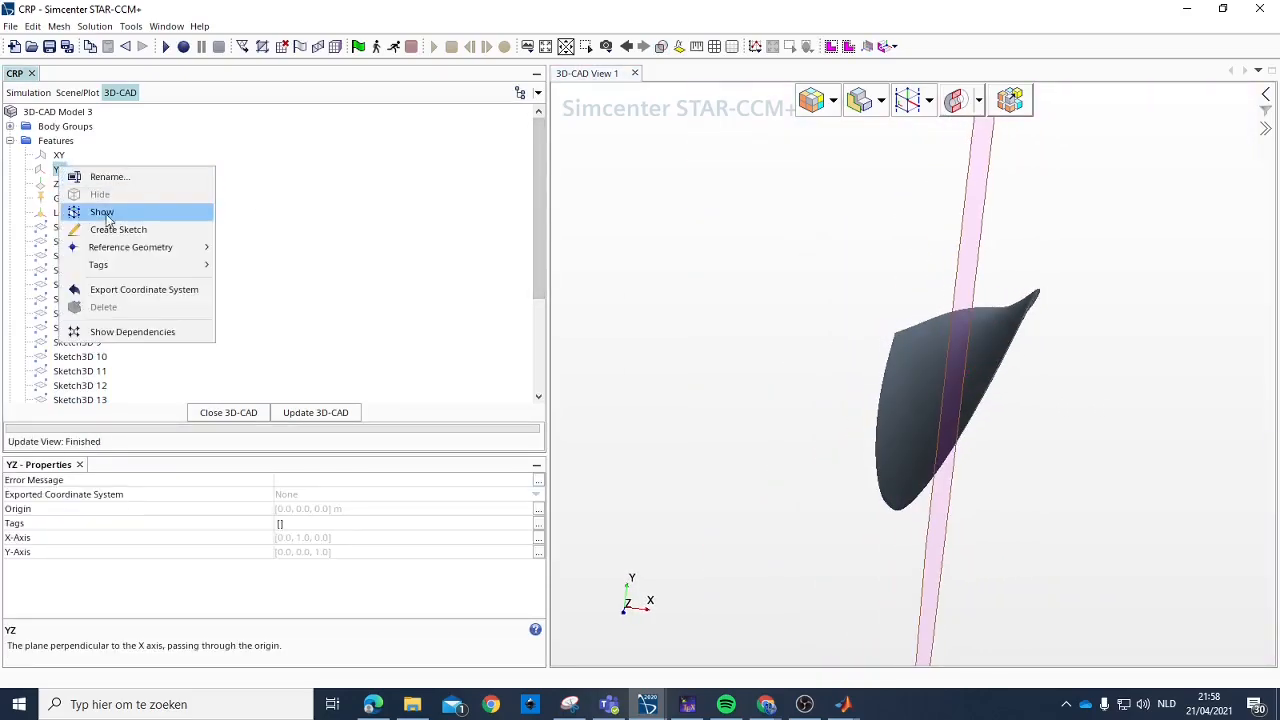
left_click(118, 230)
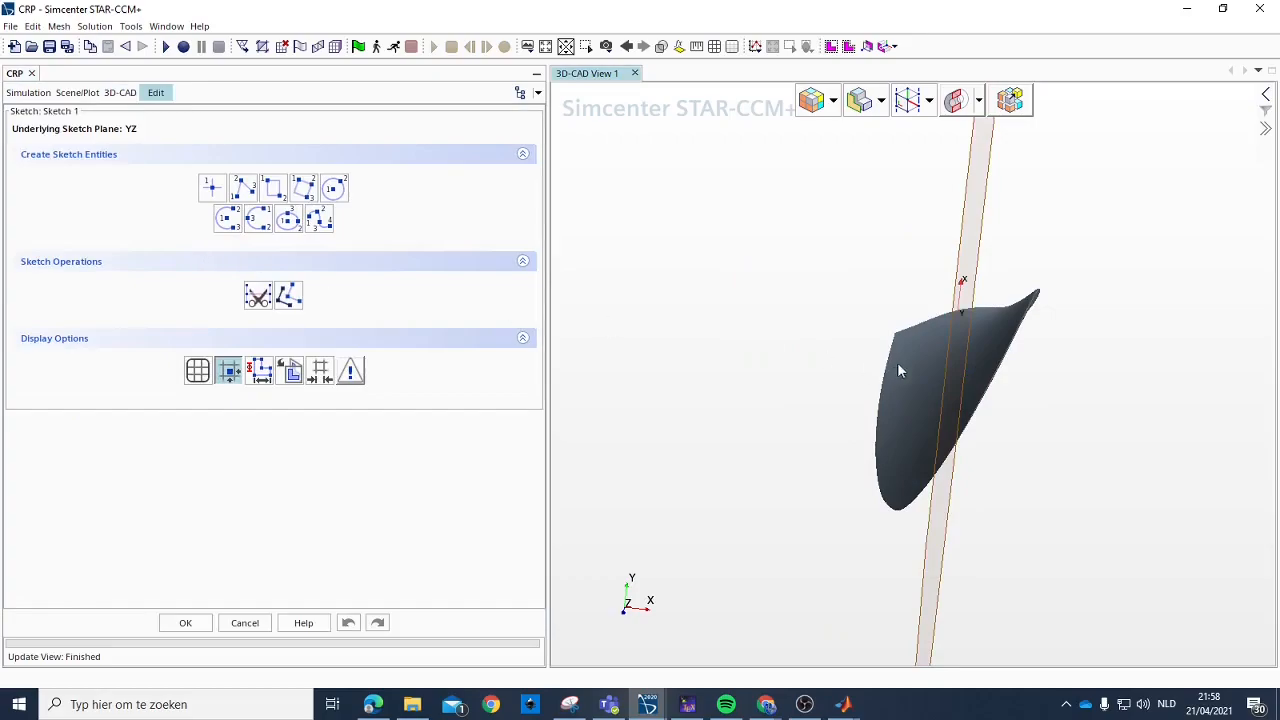
scroll(1065, 335, "up", 2)
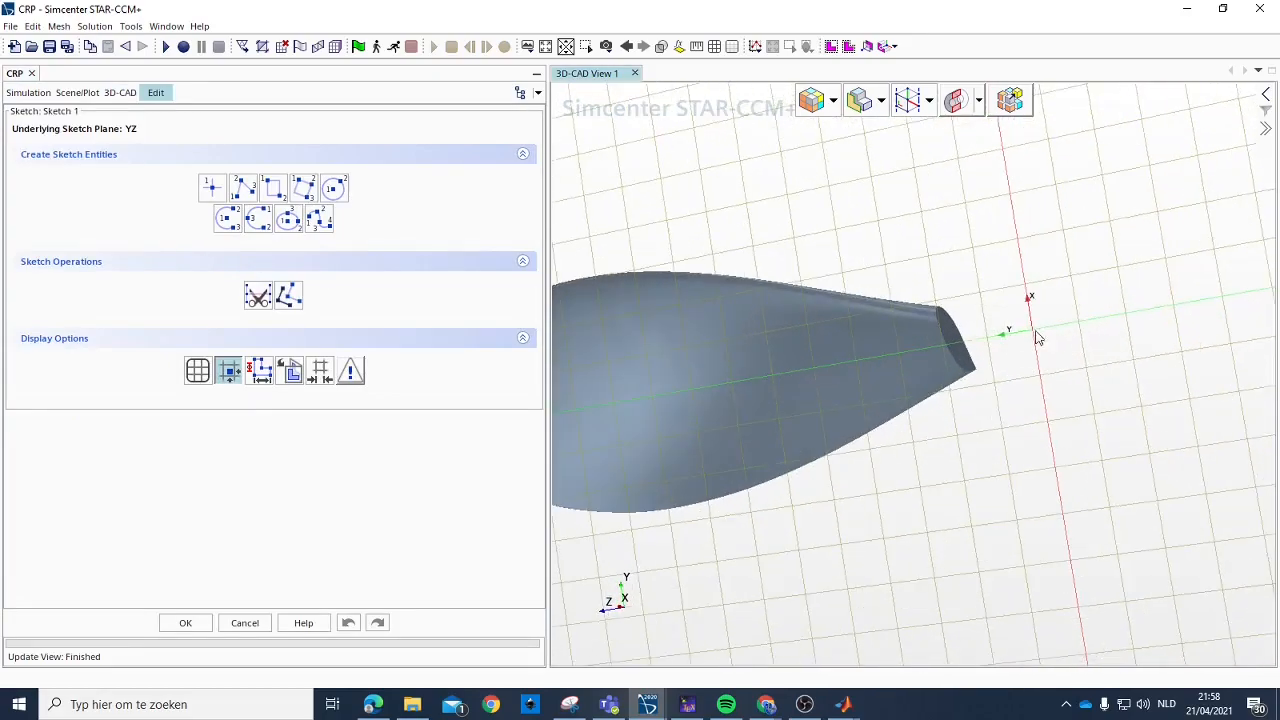
left_click(334, 188)
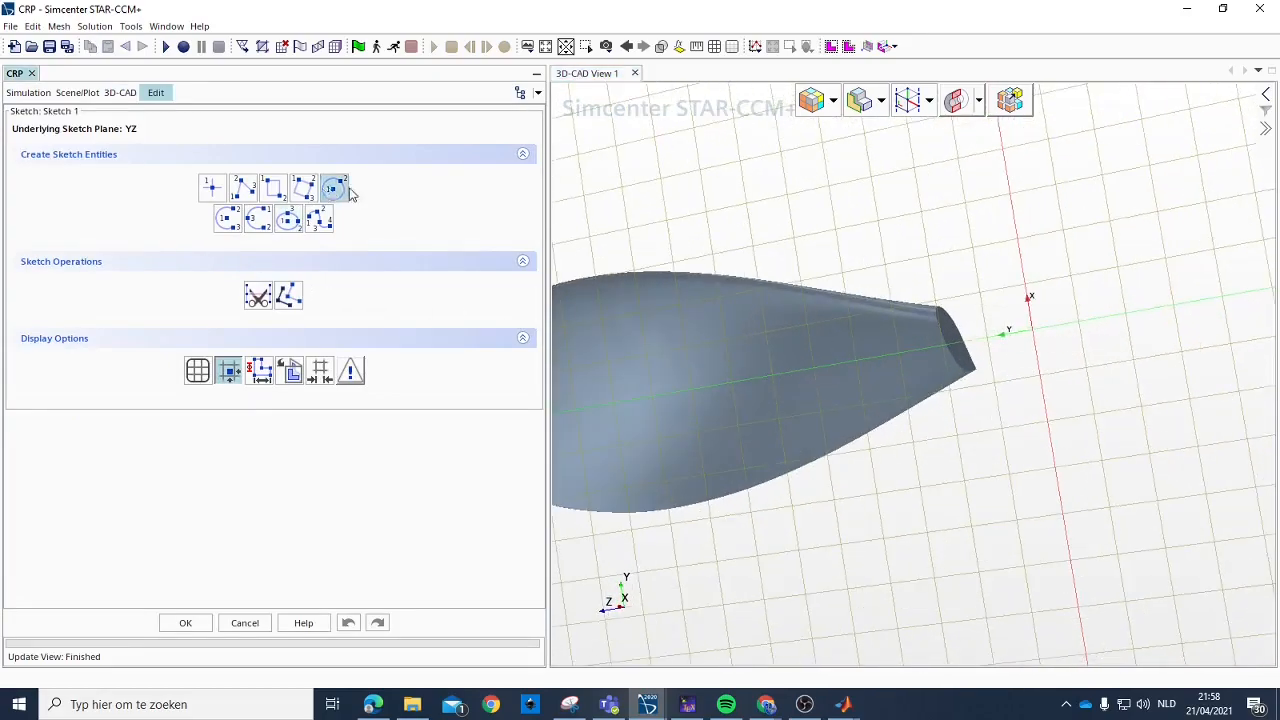
left_click(1032, 330)
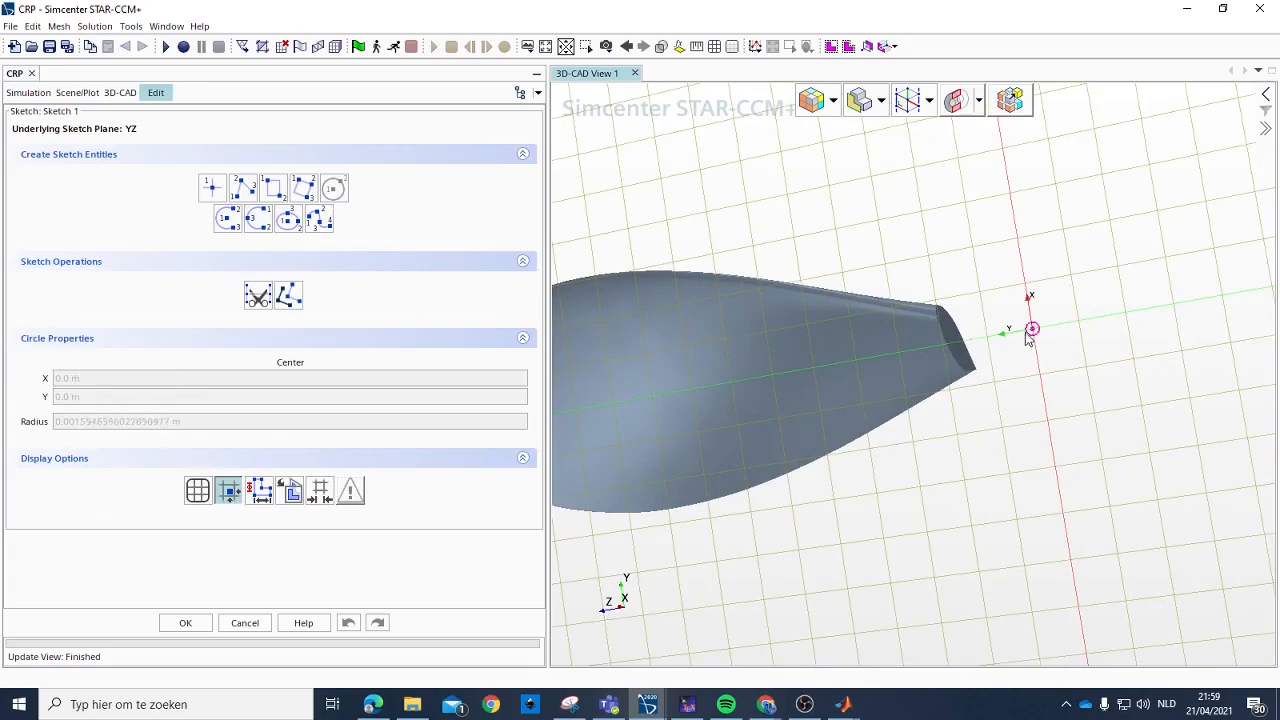
left_click(938, 326)
left_click(948, 290)
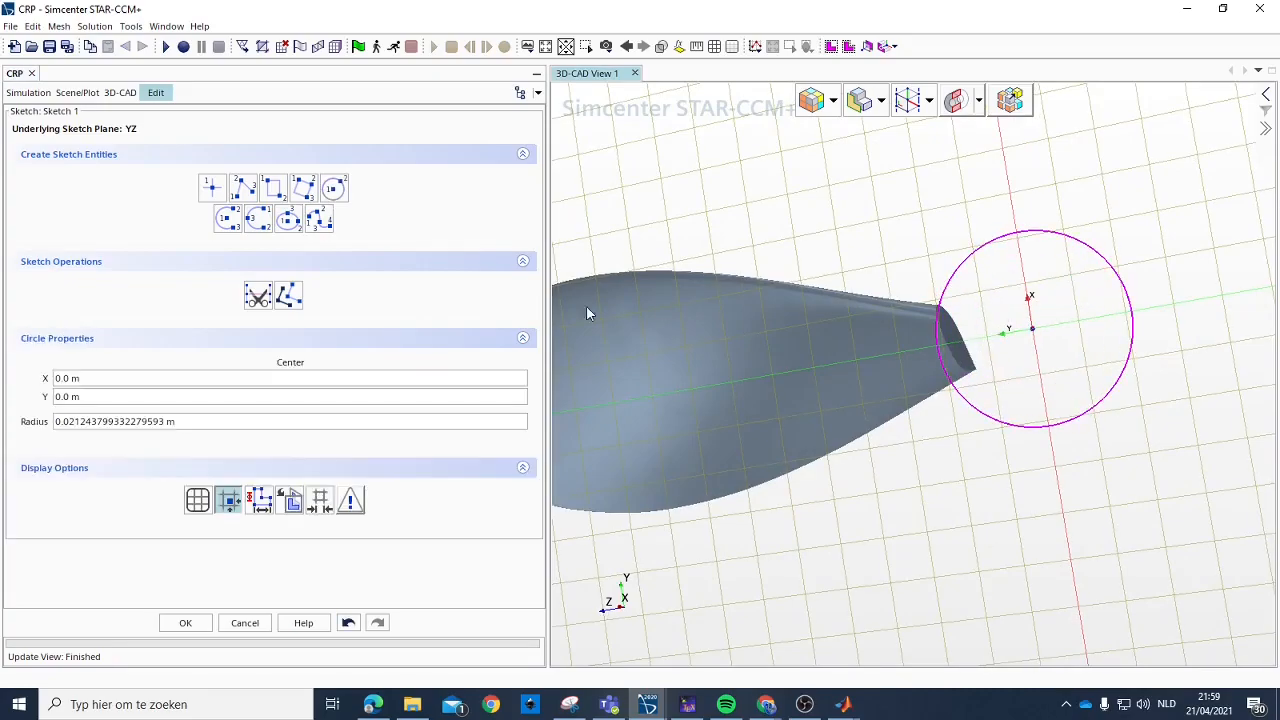
Set the hub circle's radius to 0.018 m and finish the sketch.
triple_click(228, 415)
type("0.018")
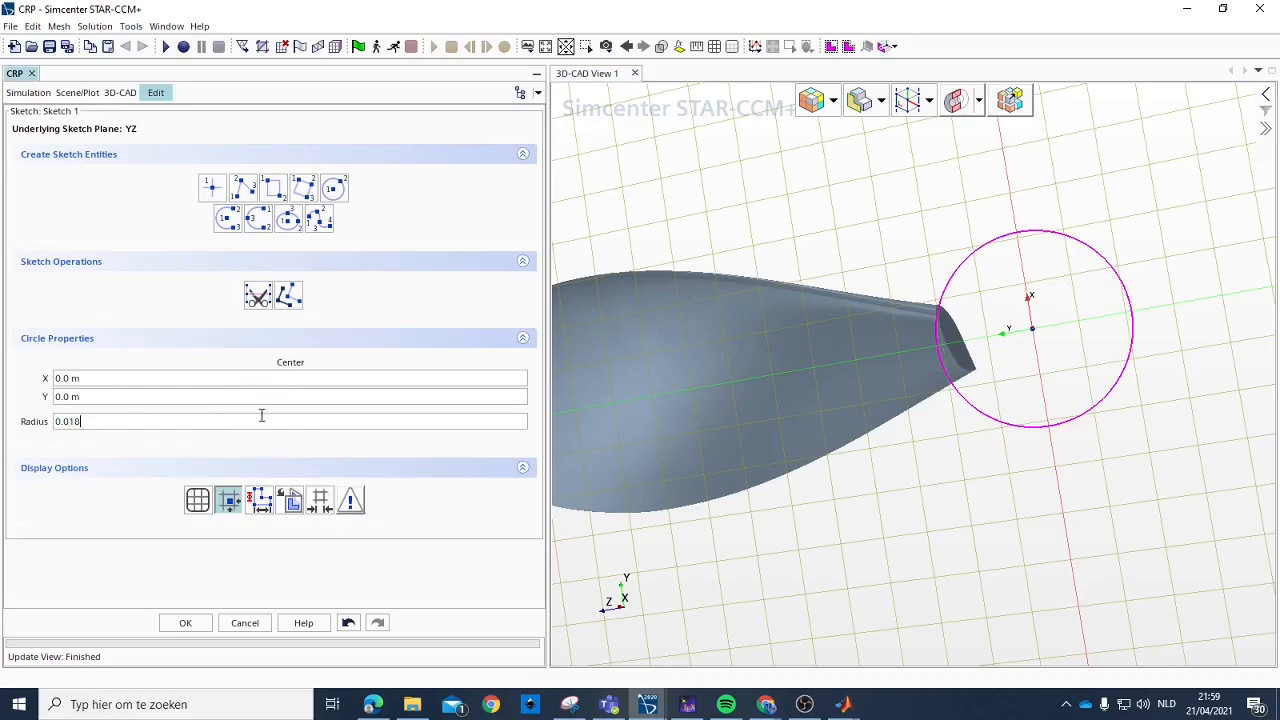
key("Return")
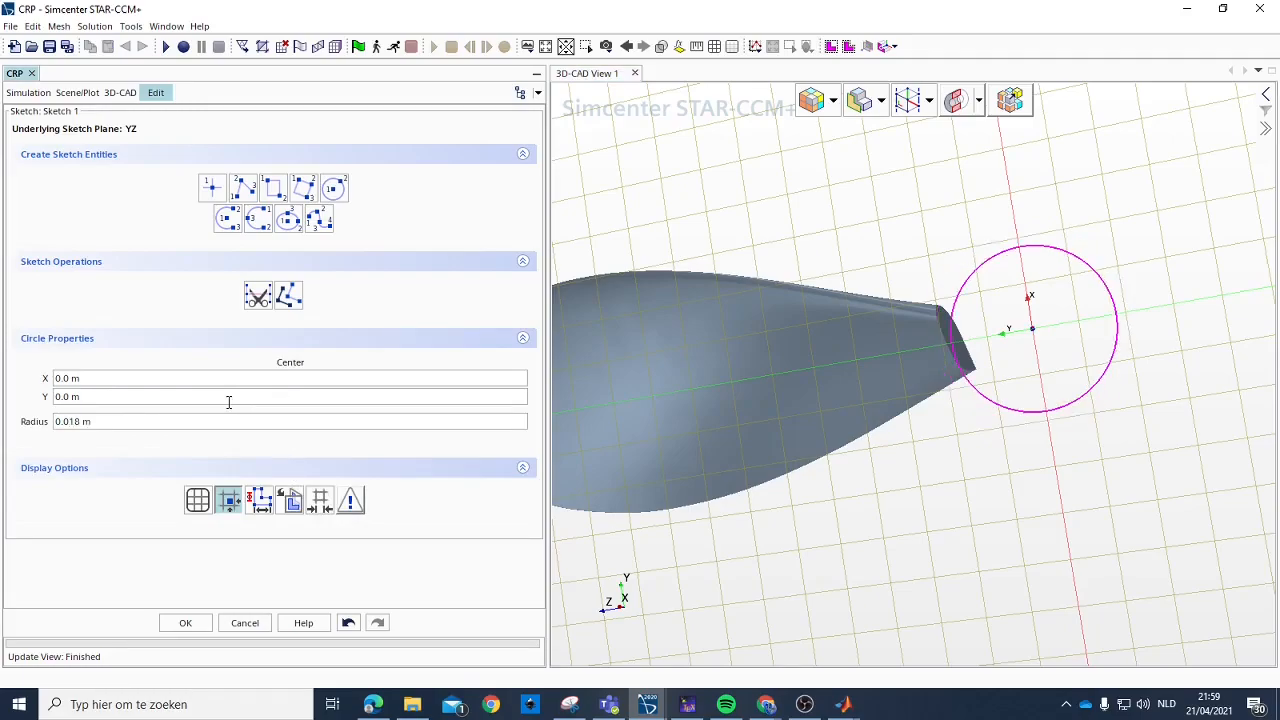
left_click(185, 623)
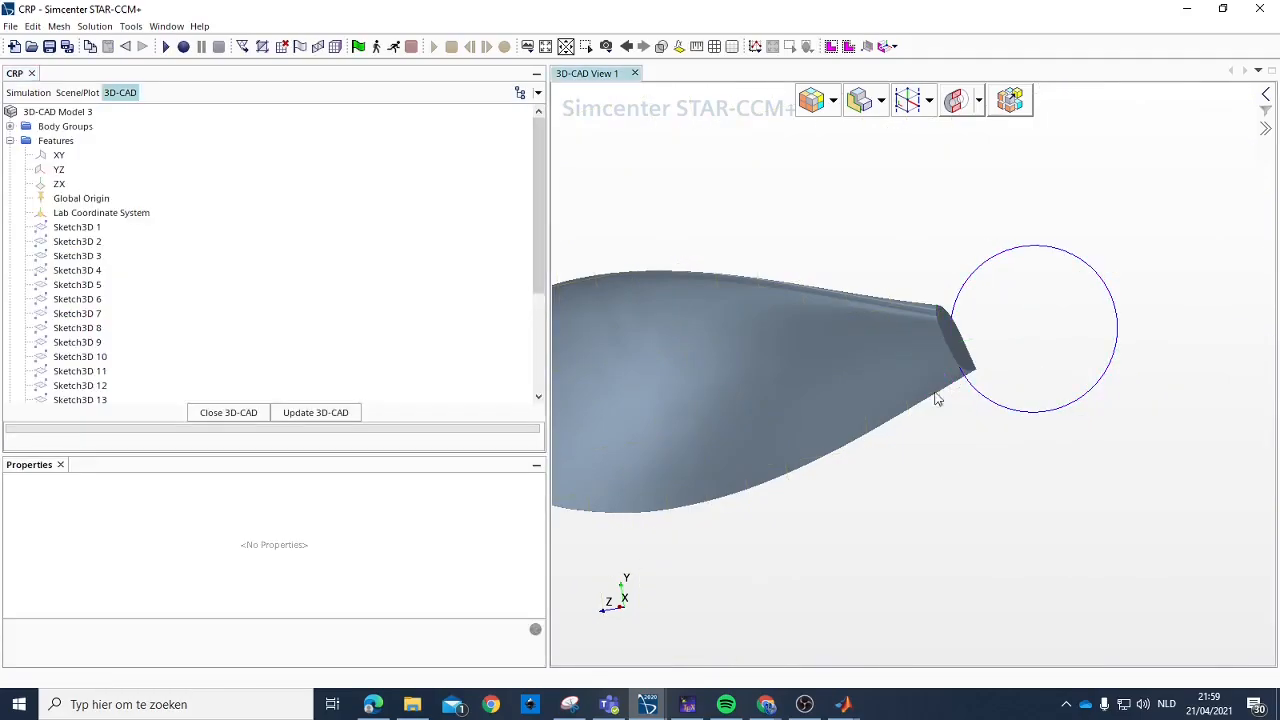
scroll(100, 246, "down", 4)
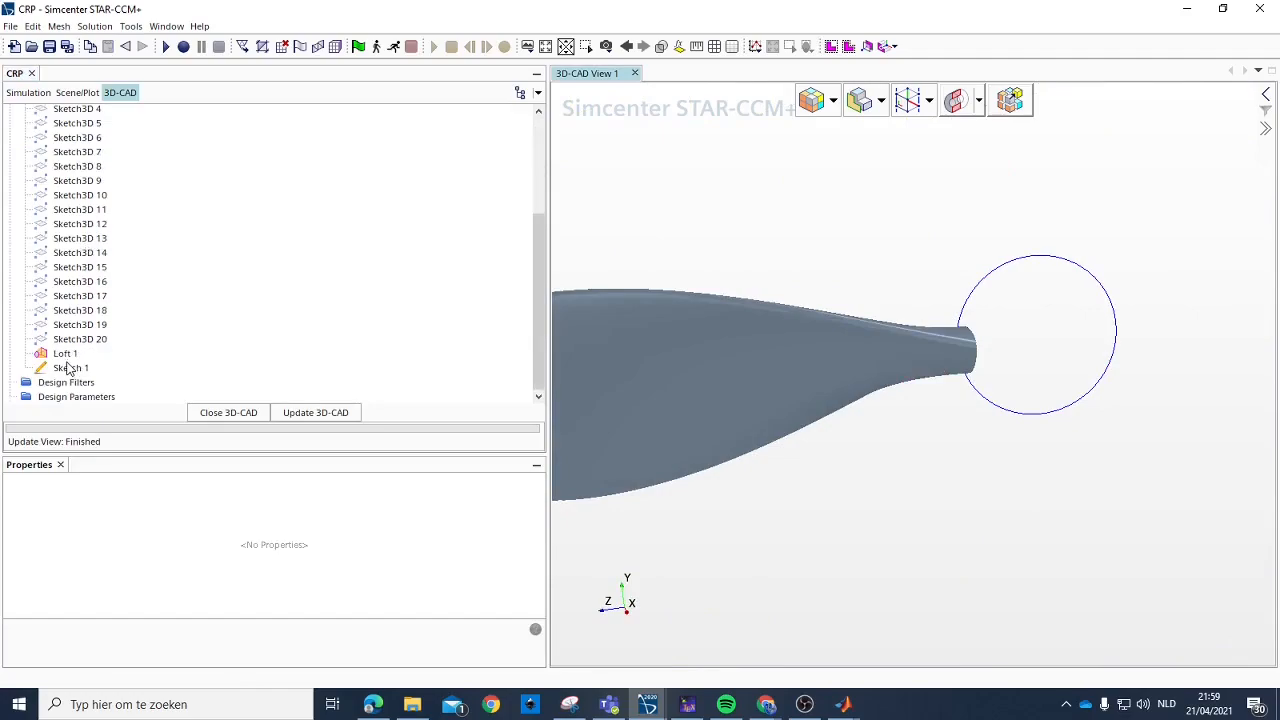
right_click(68, 369)
key("Escape")
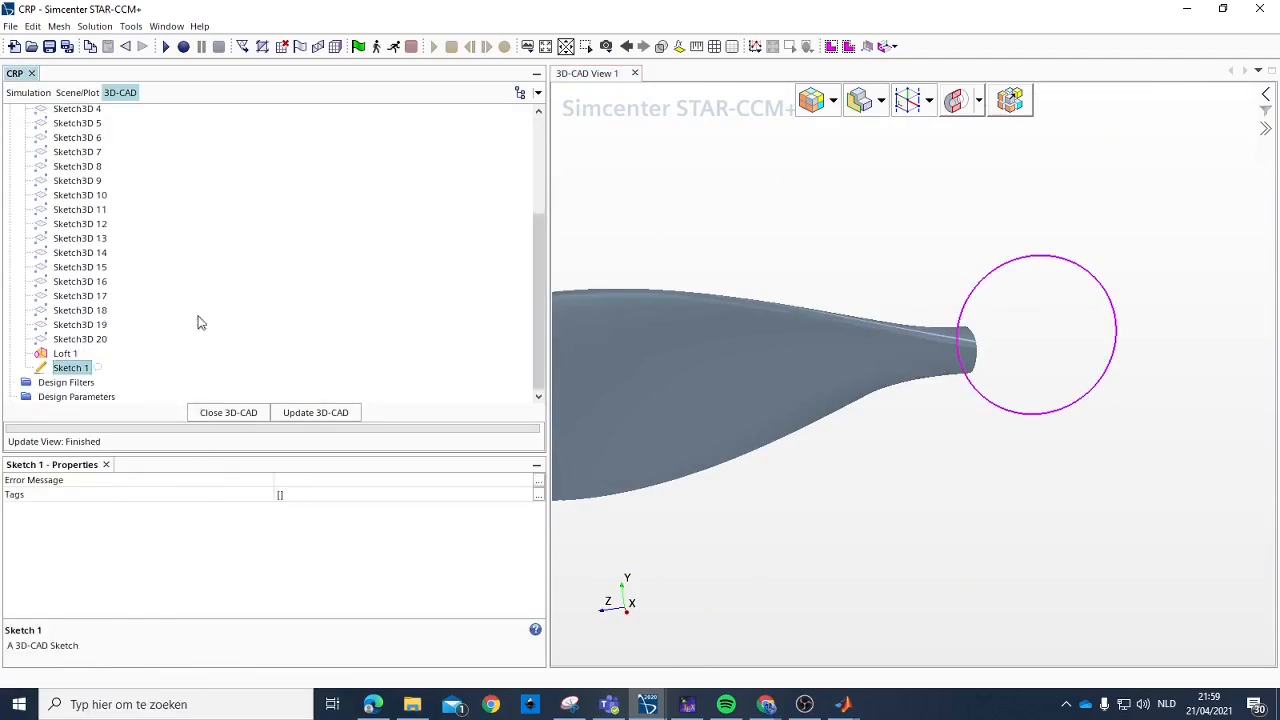
Define a circular pattern of the blade body with 3 instances and axis direction X 1, Y 0, Z 0.
left_click(680, 415)
right_click(700, 418)
mouse_move(787, 628)
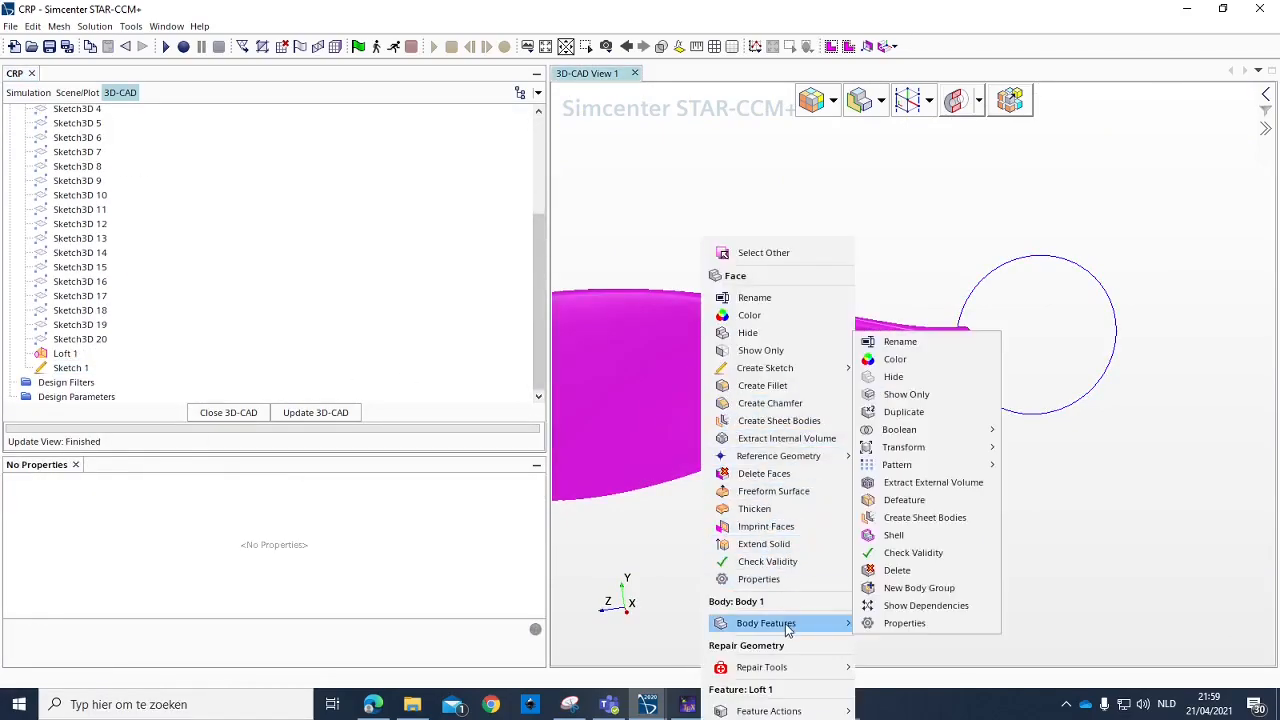
mouse_move(971, 469)
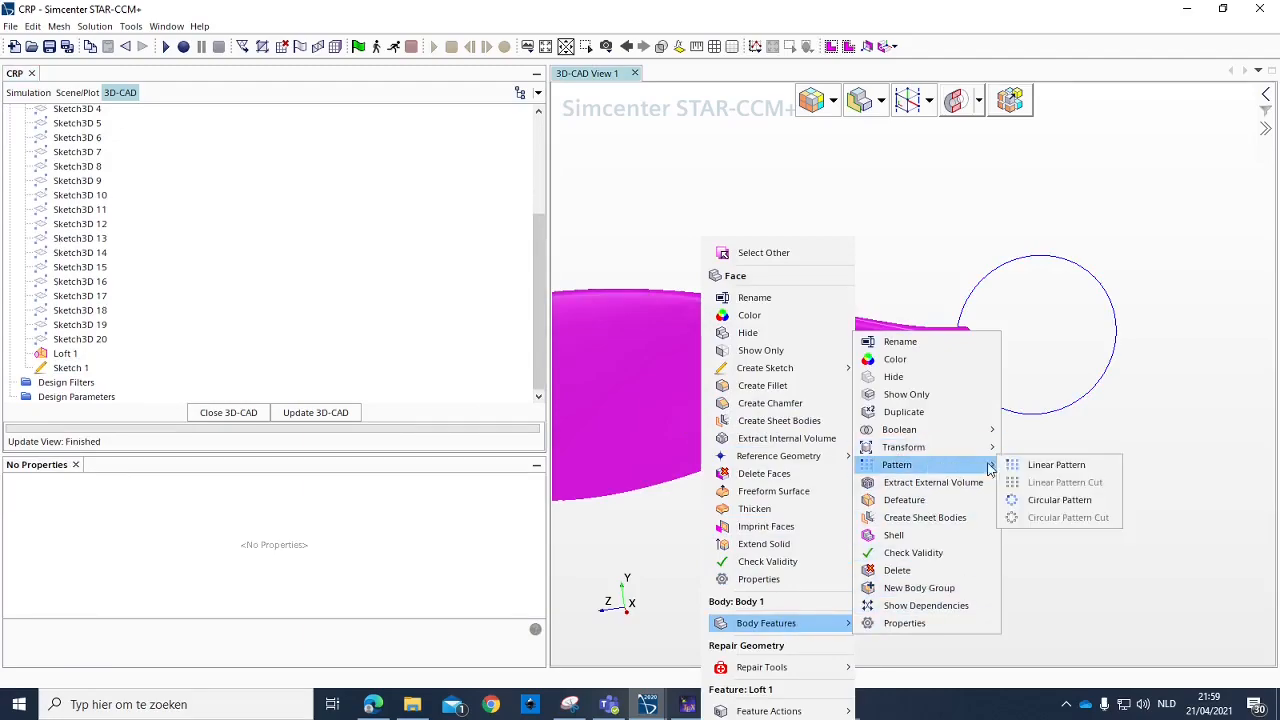
left_click(1045, 500)
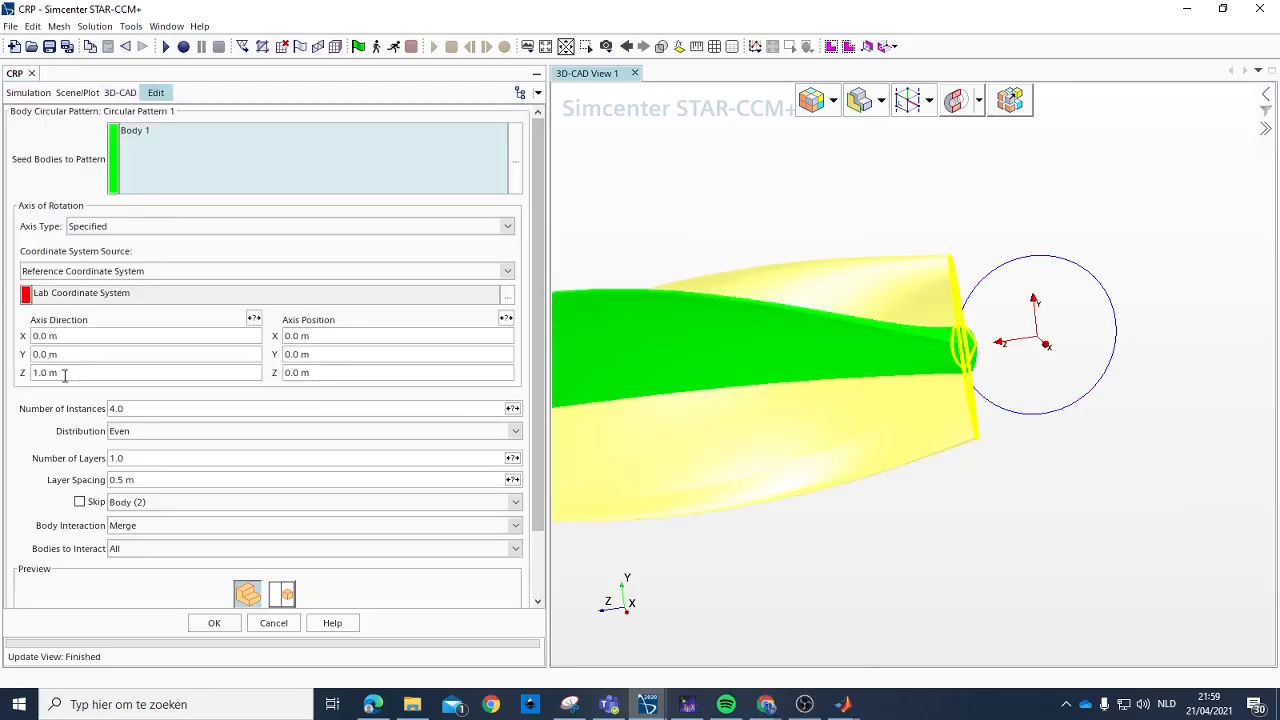
left_click(64, 375)
type("0")
left_click(54, 336)
type("1")
left_click(71, 355)
double_click(150, 408)
type("3")
key("Return")
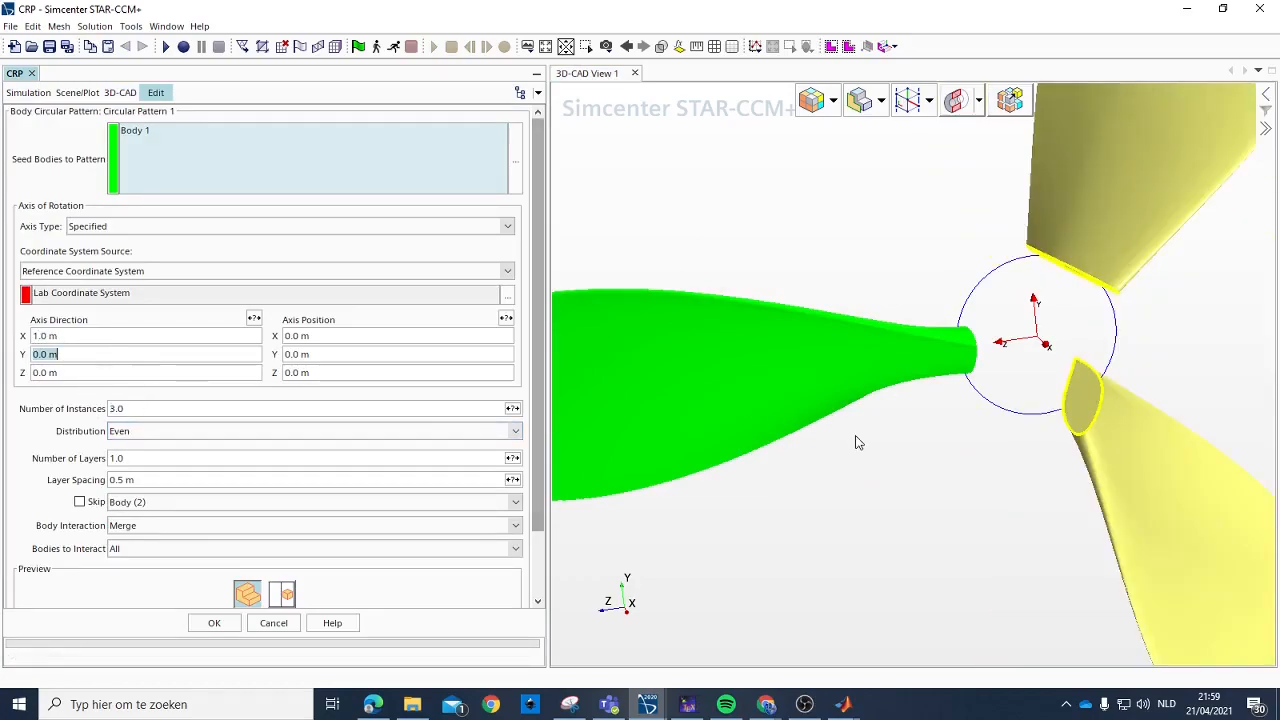
Set the circular pattern's body interaction to None and create the patterned blades.
scroll(855, 442, "down", 5)
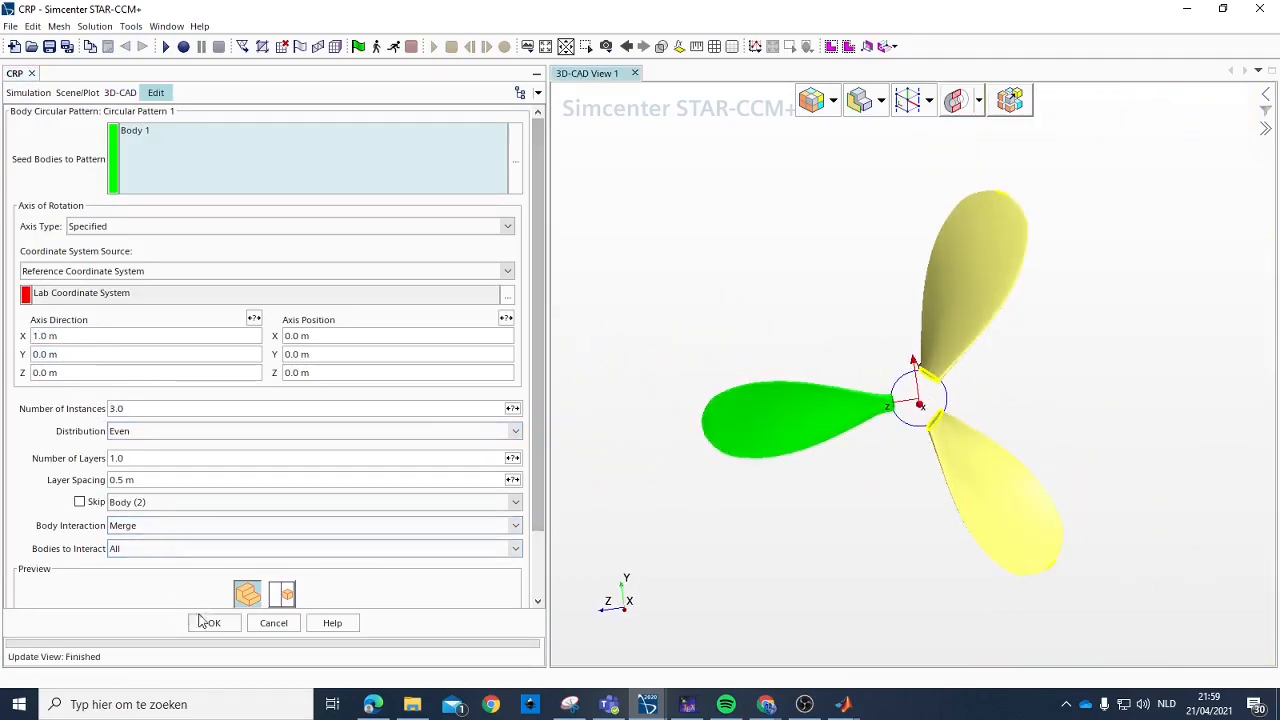
left_click(170, 525)
left_click(170, 541)
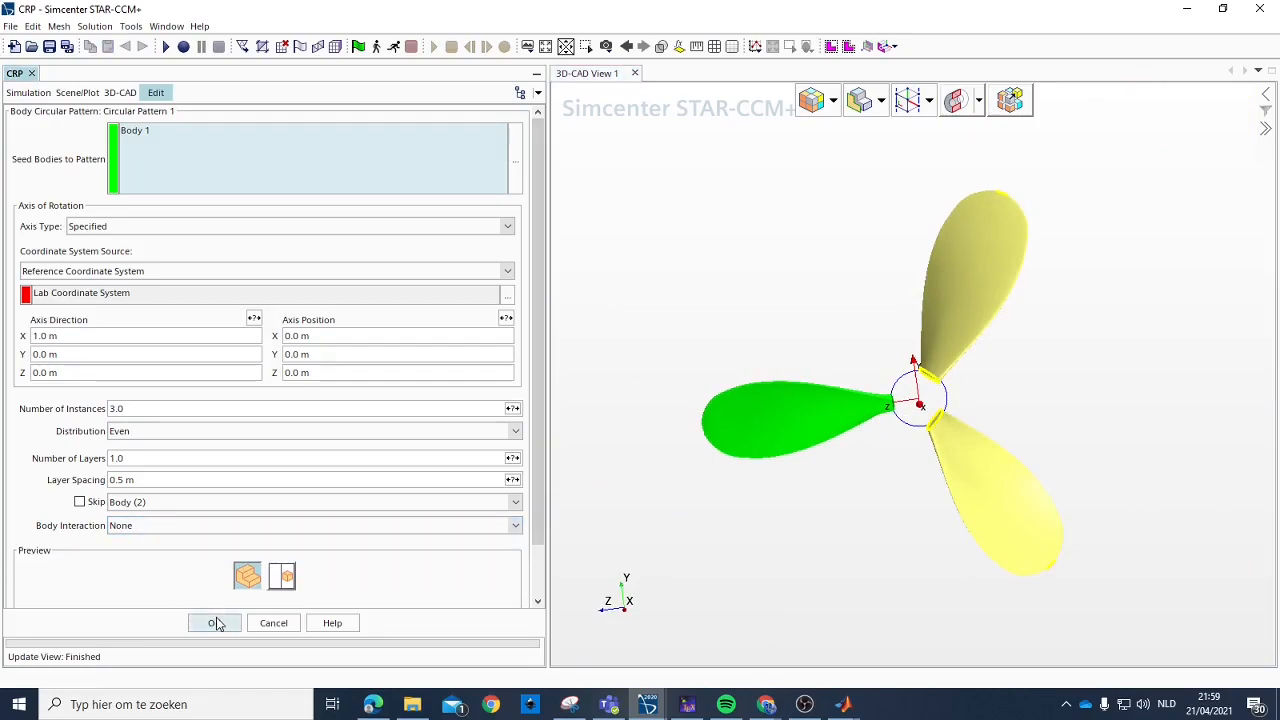
left_click(214, 622)
Set up an extrusion of the hub circle in Sketch 1 as a solid using the Two Way Symmetric option.
scroll(72, 235, "down", 5)
scroll(72, 300, "up", 2)
scroll(72, 360, "down", 2)
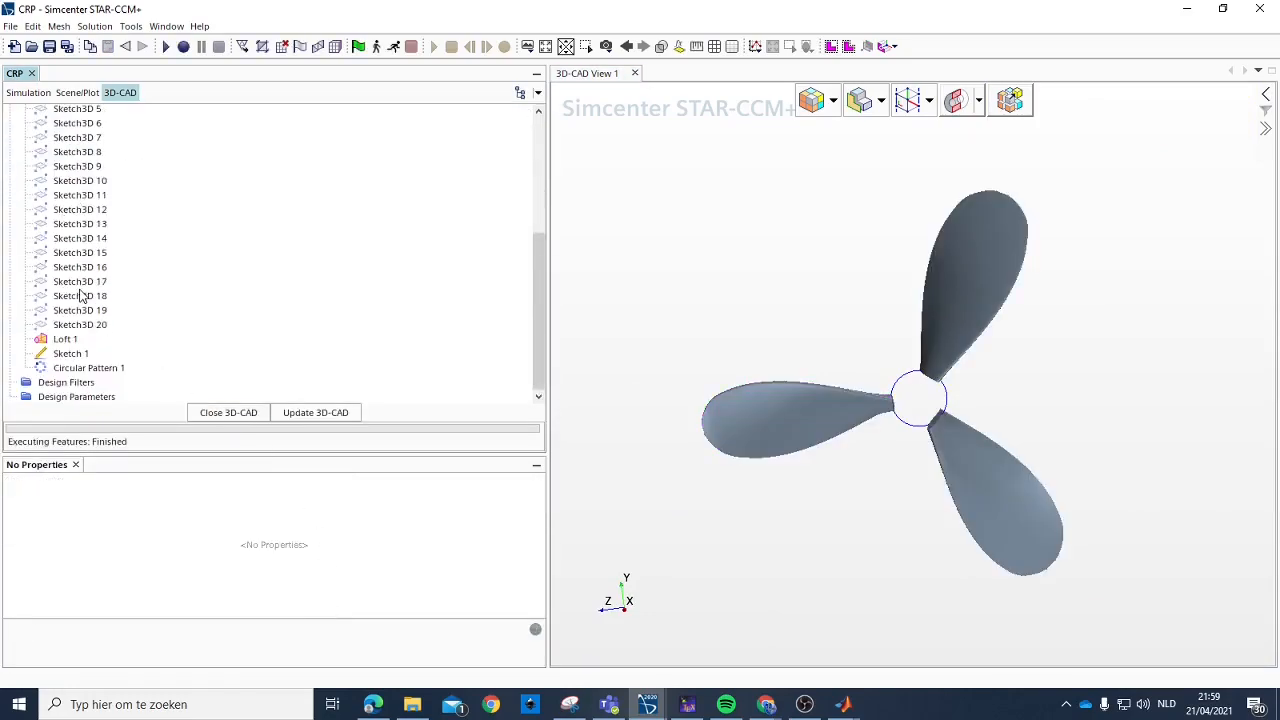
left_click(70, 357)
right_click(70, 357)
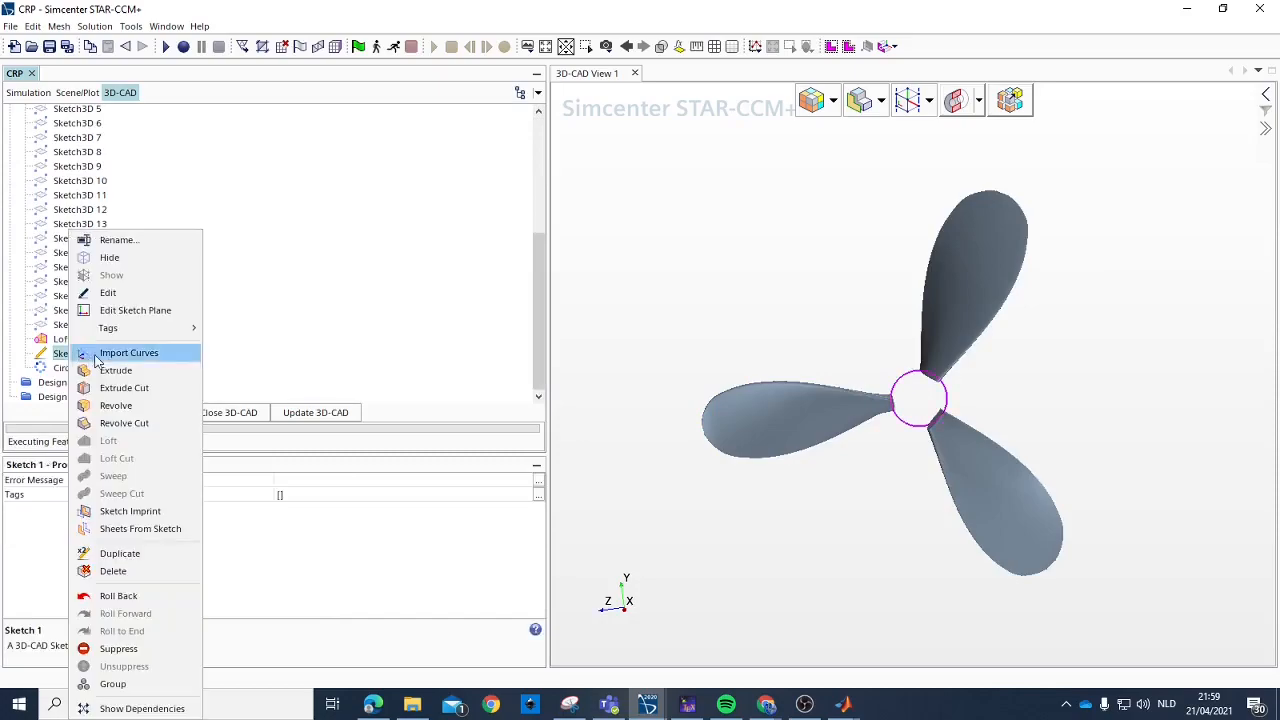
left_click(113, 371)
left_click_drag(829, 374, 631, 431)
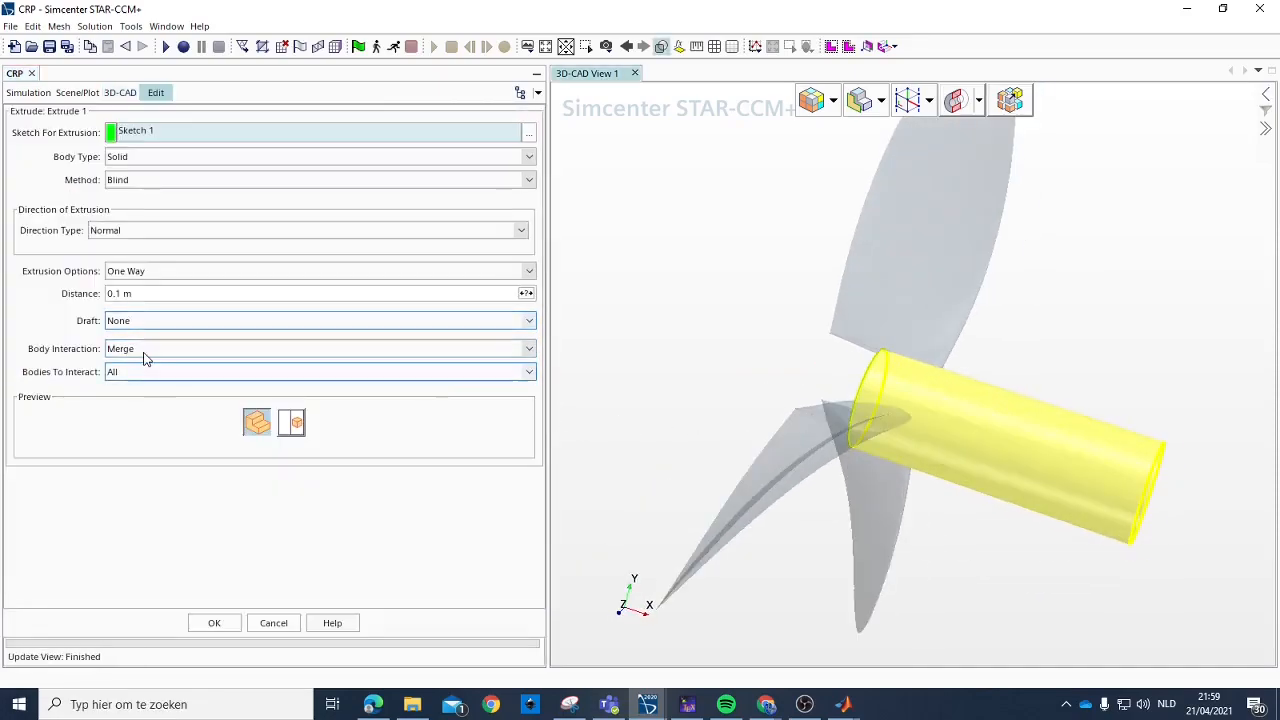
left_click(131, 320)
left_click(131, 334)
left_click(146, 271)
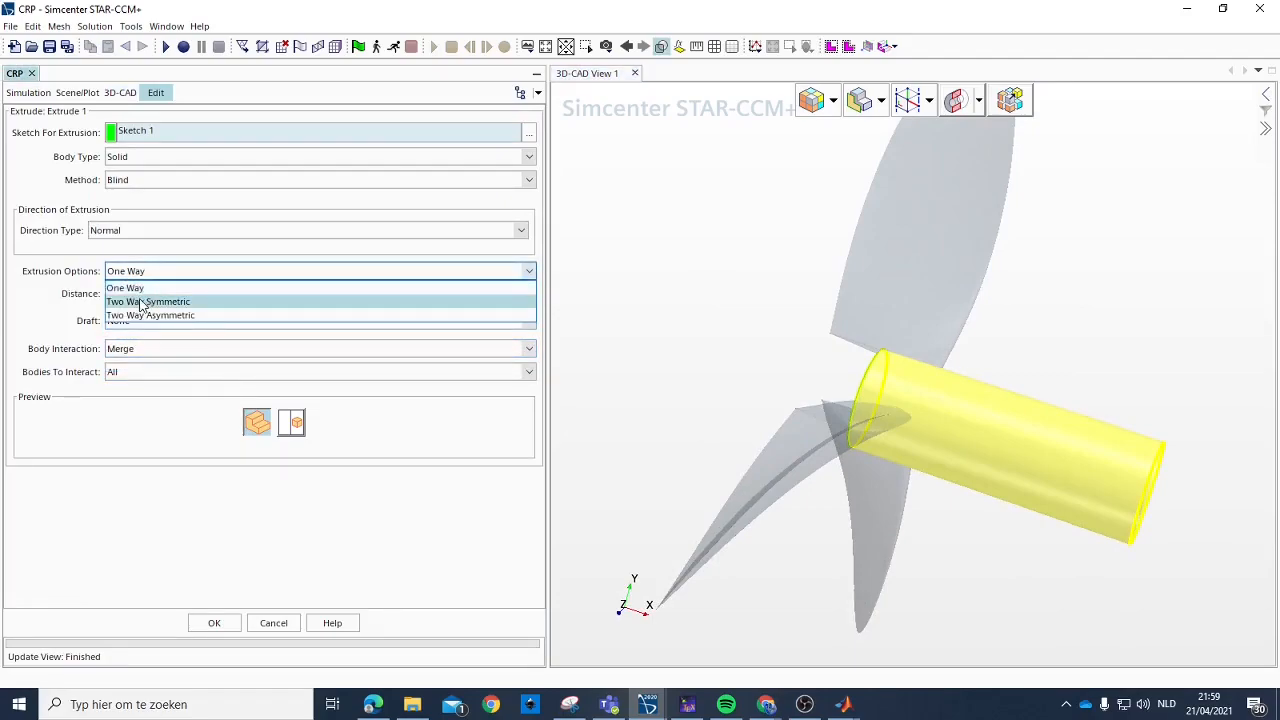
left_click(165, 300)
Set the hub extrusion distance to 0.02 m and create the hub merged with the blades.
triple_click(153, 293)
type("0.02")
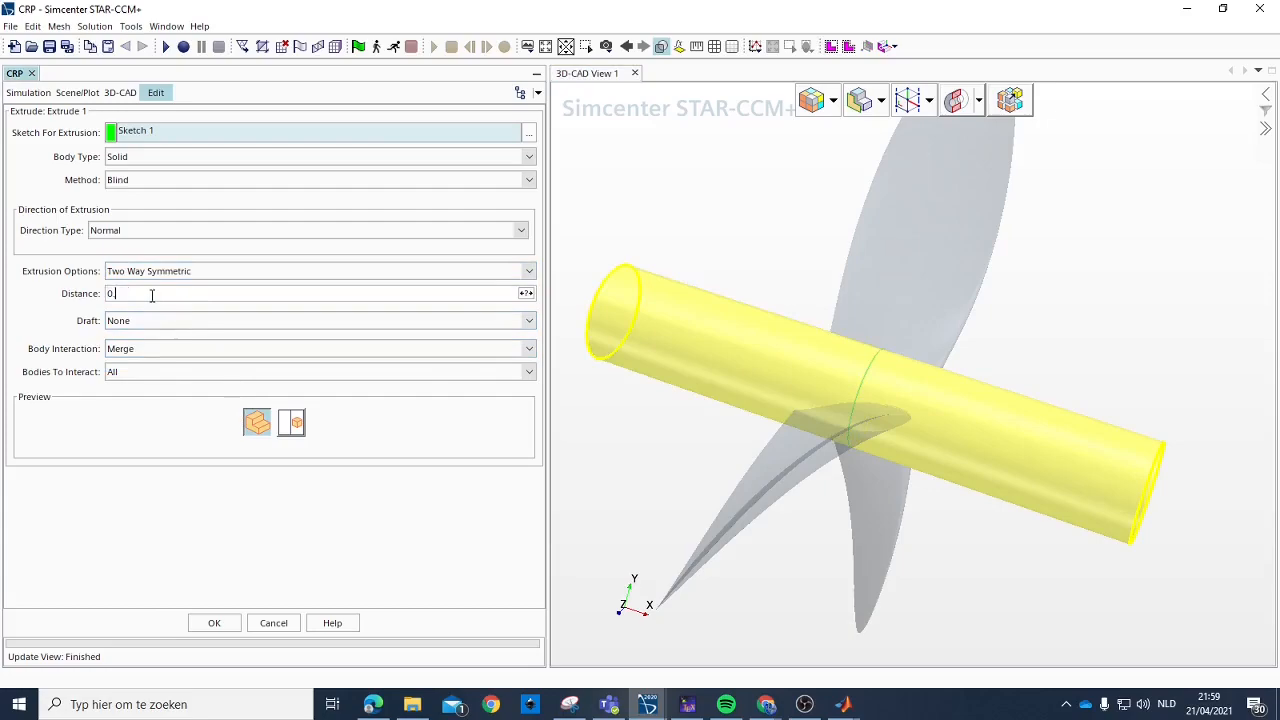
left_click(110, 293)
left_click(214, 623)
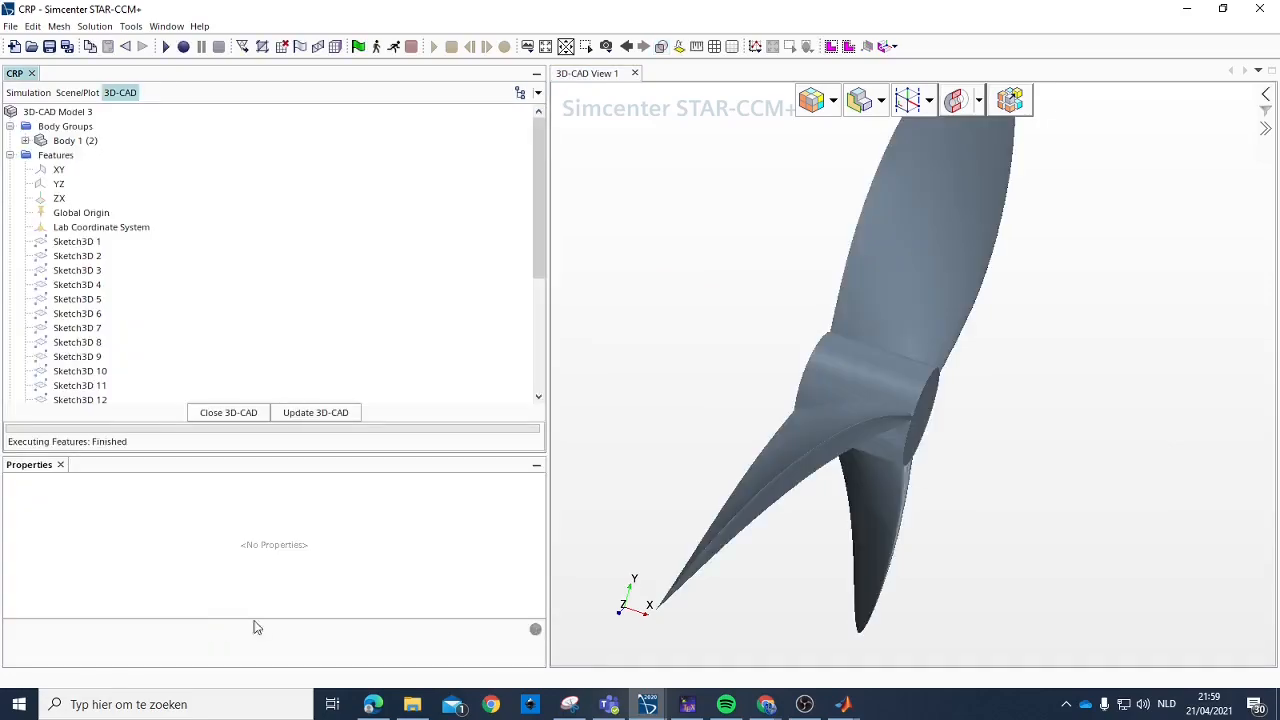
Rename the merged propeller body as prop2, and update and close the 3D-CAD model.
left_click(76, 142)
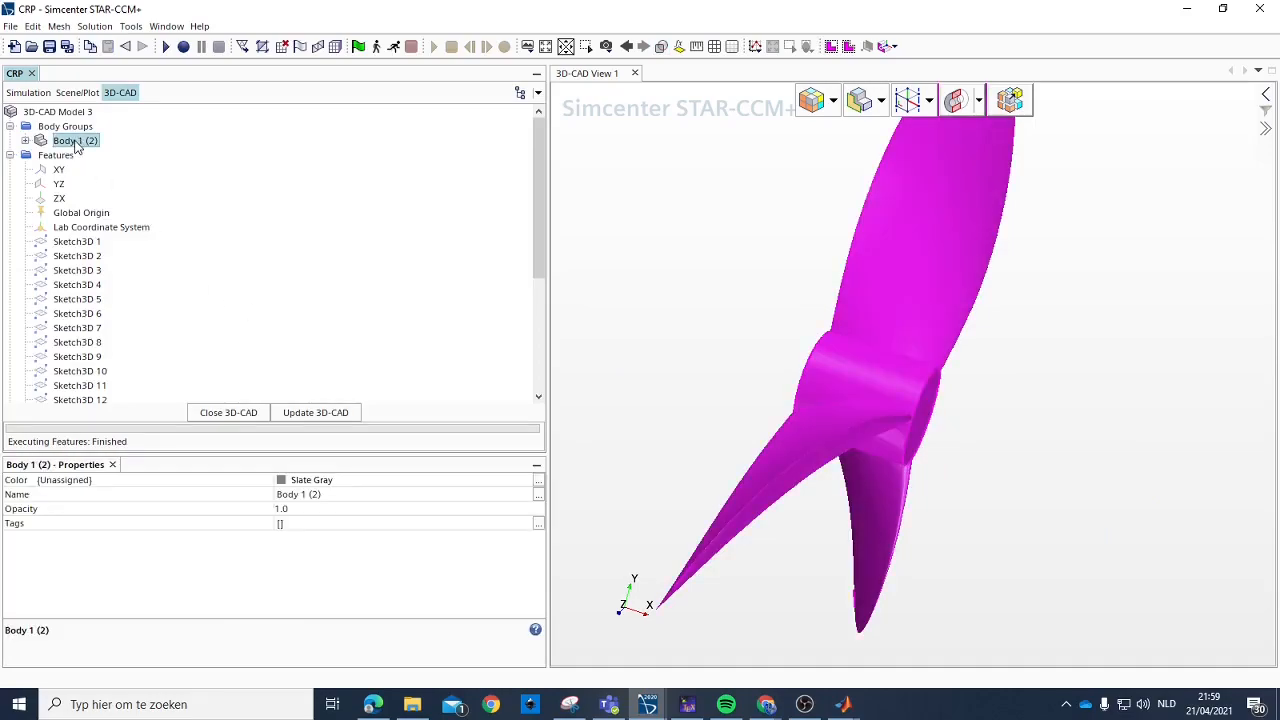
left_click(71, 145)
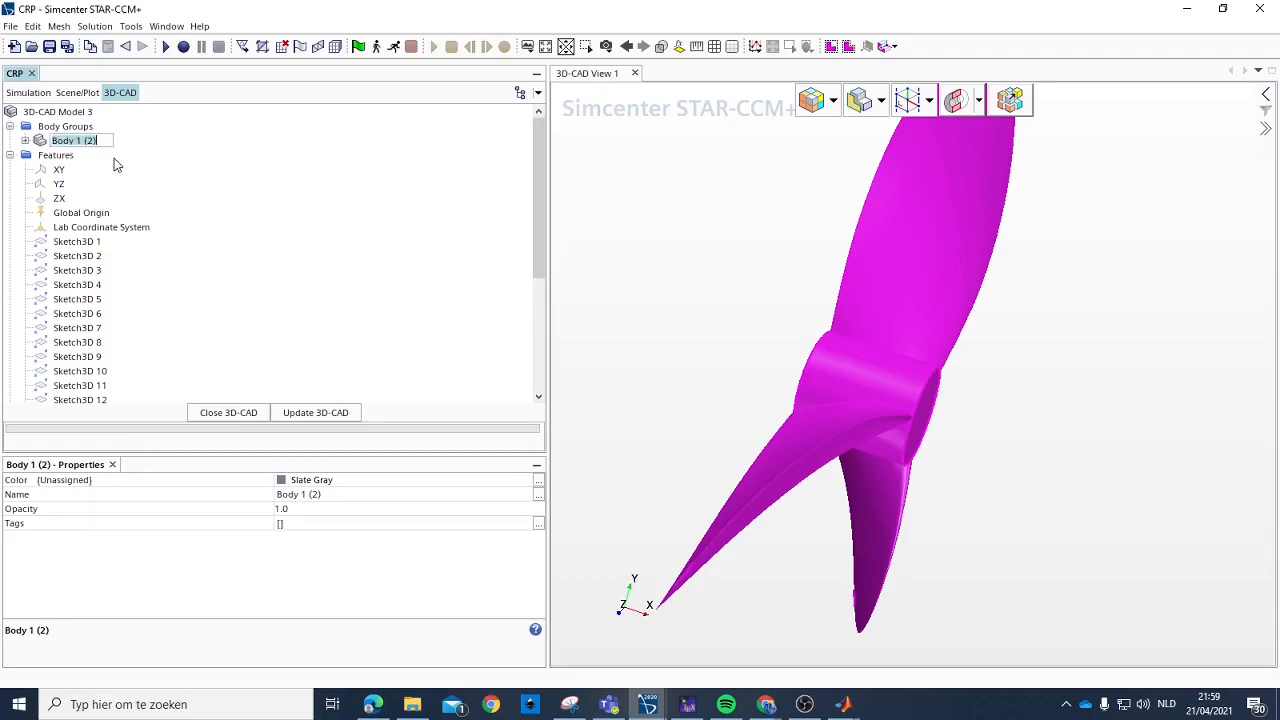
type("prop2")
left_click(330, 413)
left_click(230, 413)
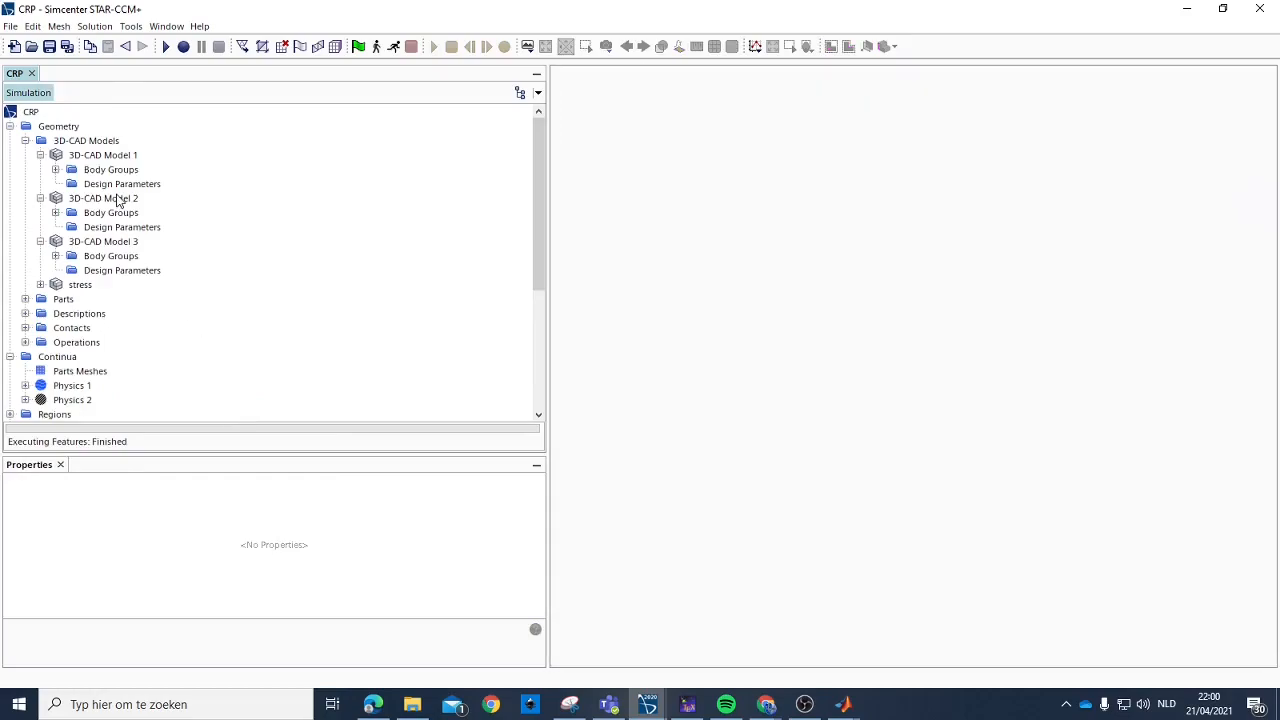
Collapse 3D-CAD Model 1, 3D-CAD Model 2 and 3D-CAD Model 3 in the simulation tree.
left_click(56, 213)
left_click(56, 213)
left_click(40, 199)
left_click(40, 213)
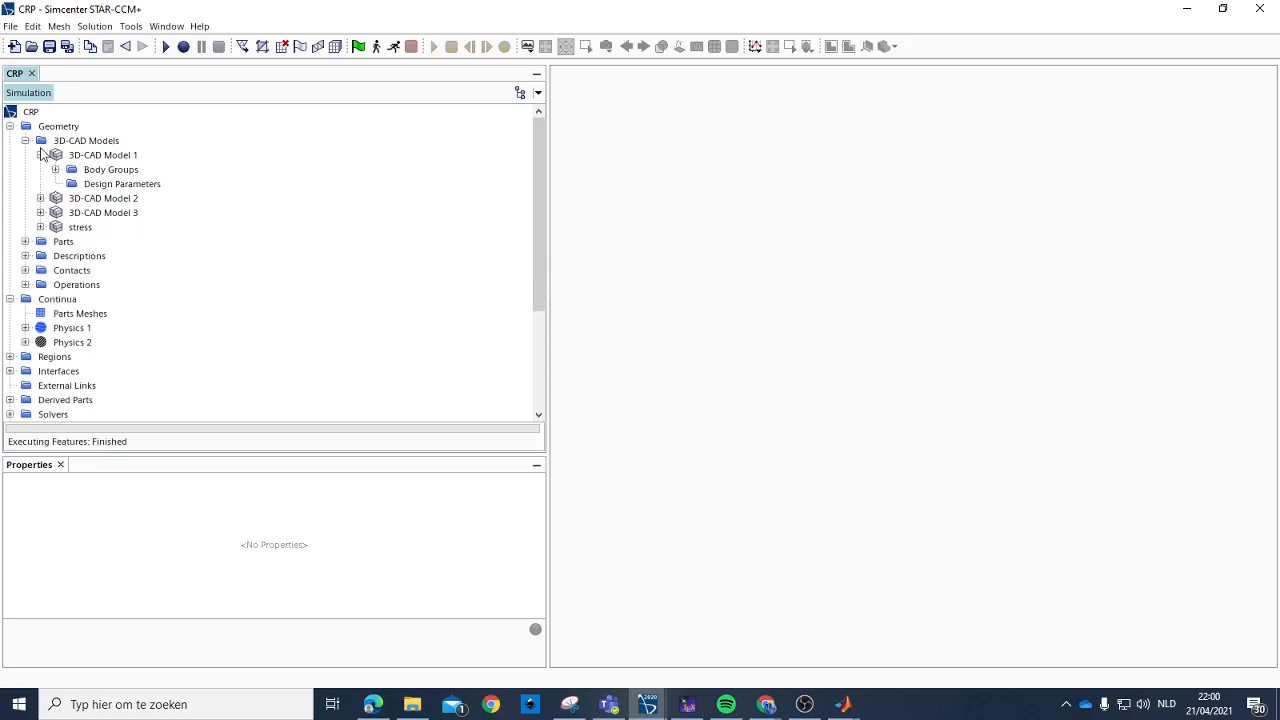
left_click(40, 155)
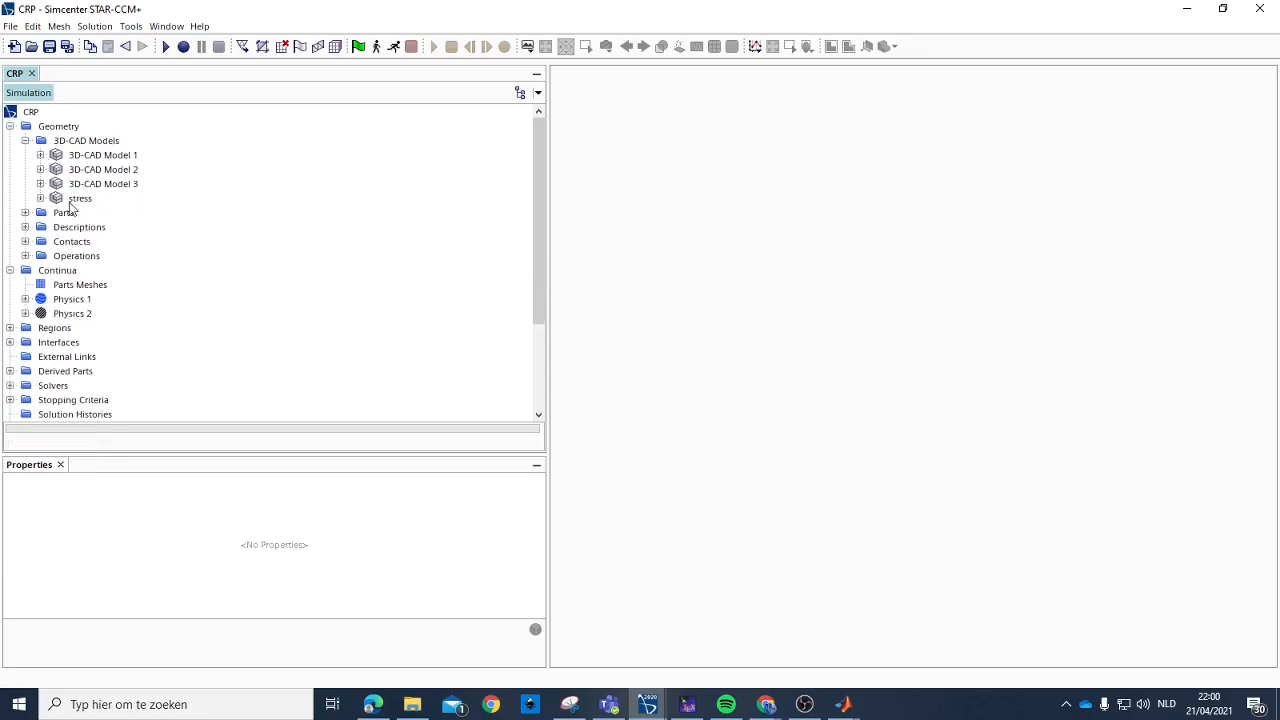
Expand the geometry parts and delete the old prop1 composite part.
scroll(24, 162, "down", 2)
left_click(25, 126)
scroll(100, 297, "up", 2)
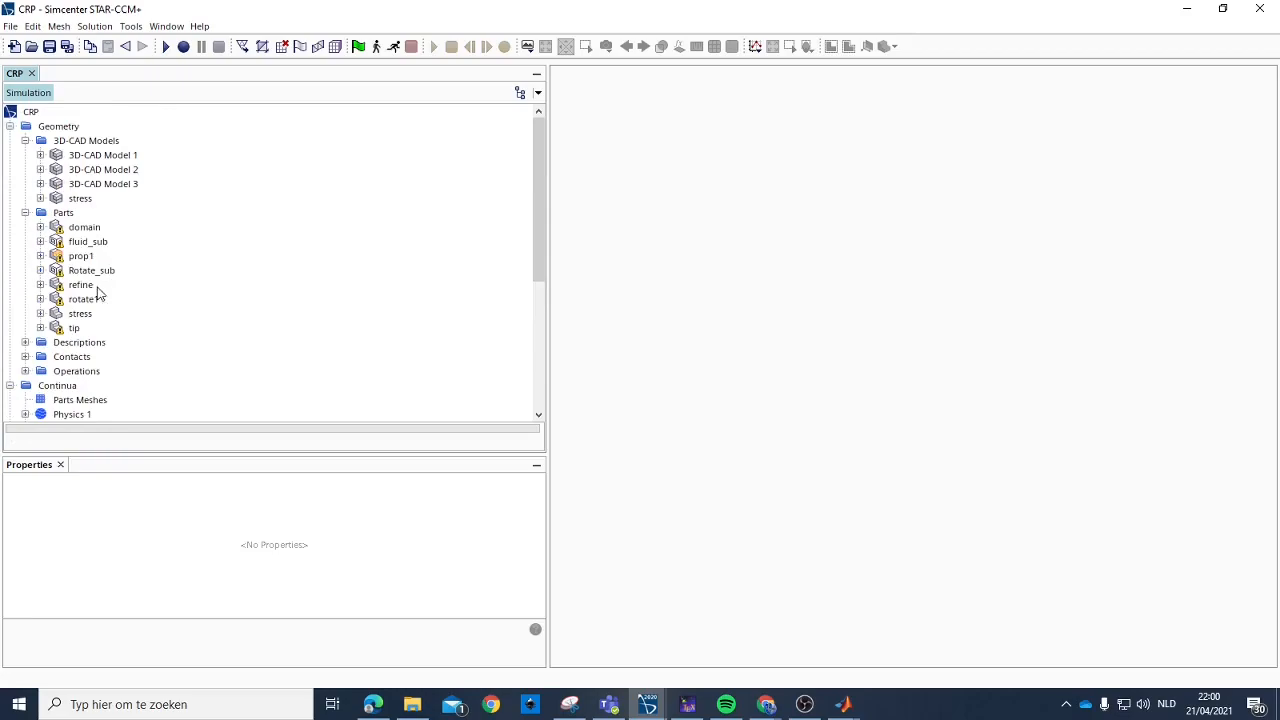
left_click(80, 257)
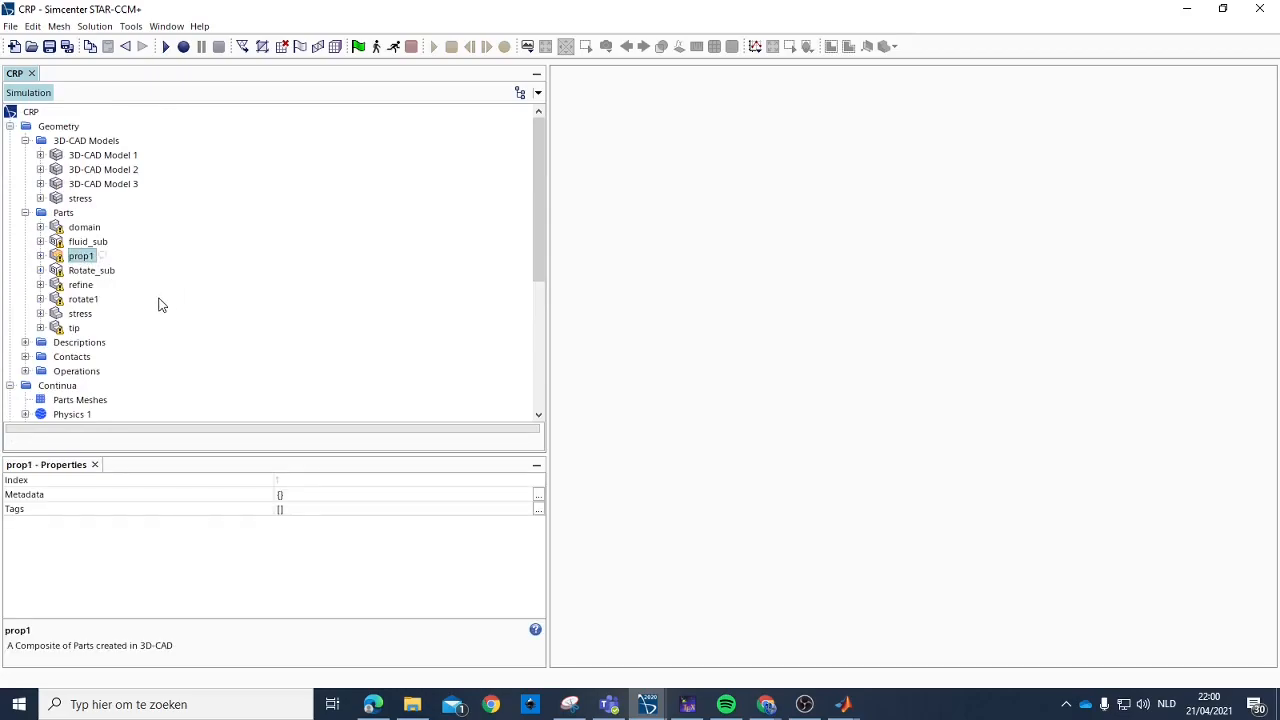
key("Delete")
key("Return")
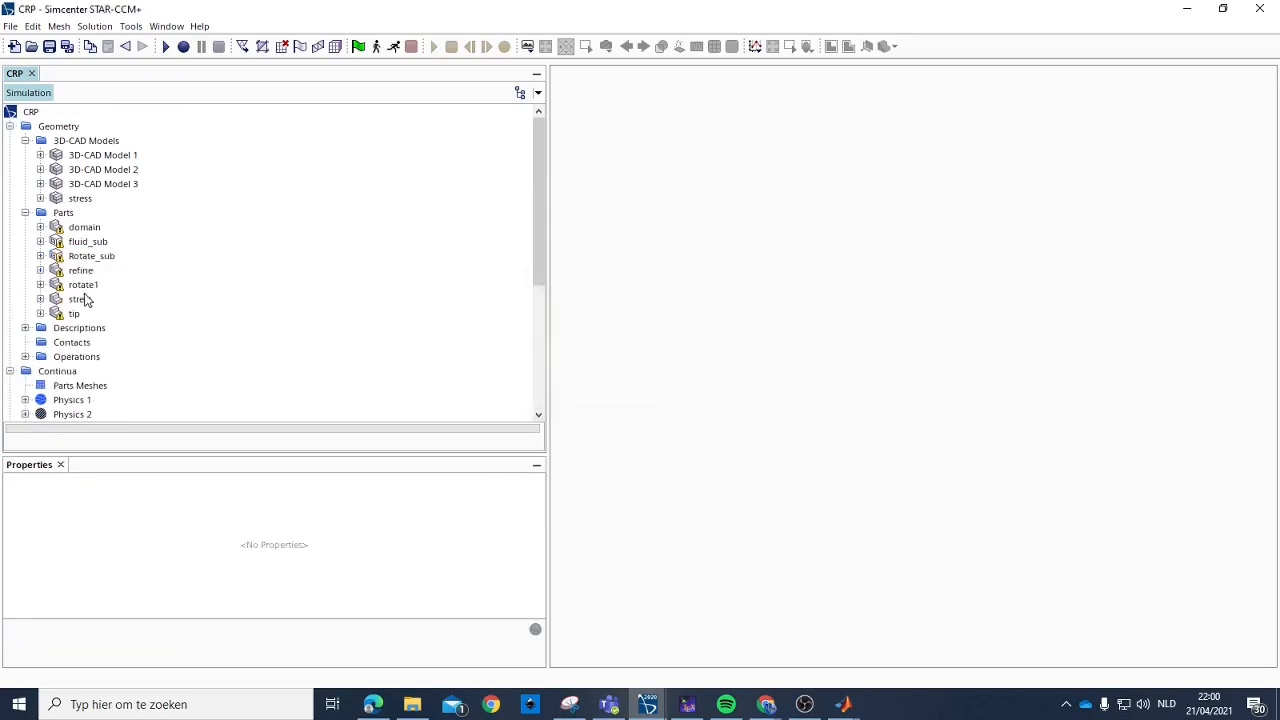
left_click(78, 300)
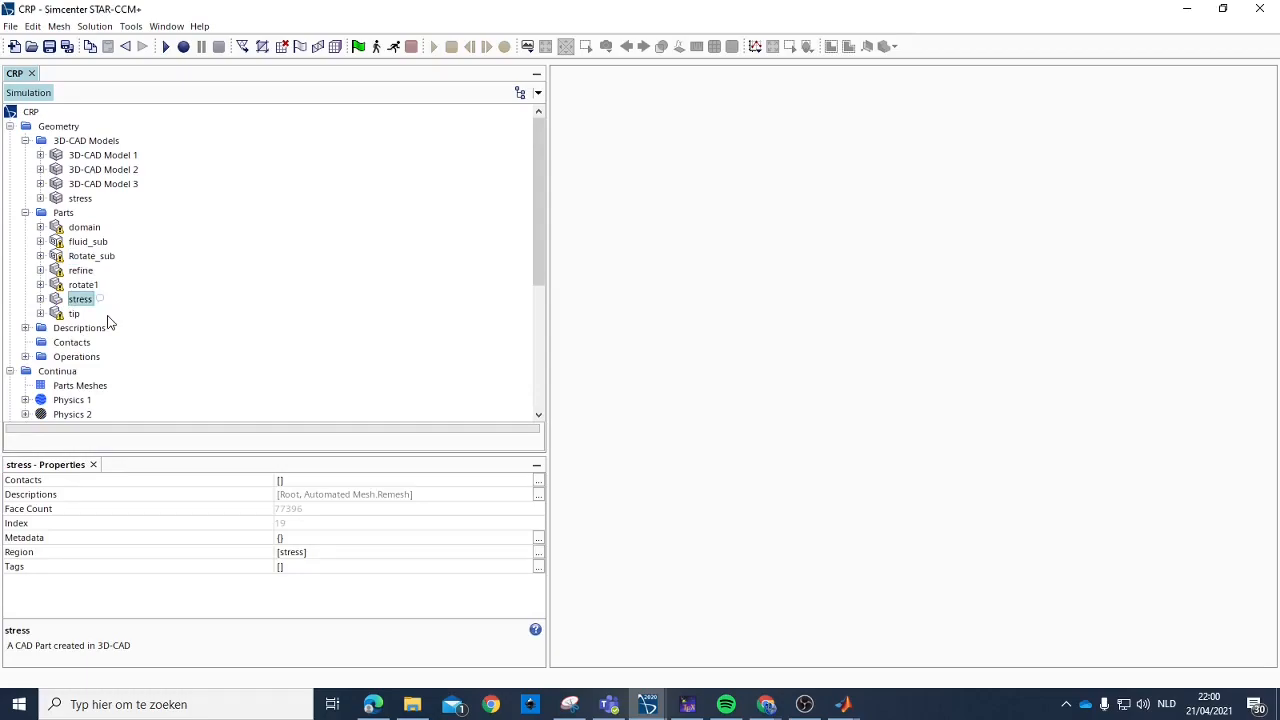
Create a new geometry part from the prop1 body of 3D-CAD Model 2 with Very Fine tessellation density.
left_click(40, 169)
left_click(55, 184)
right_click(110, 199)
left_click(145, 229)
left_click(640, 382)
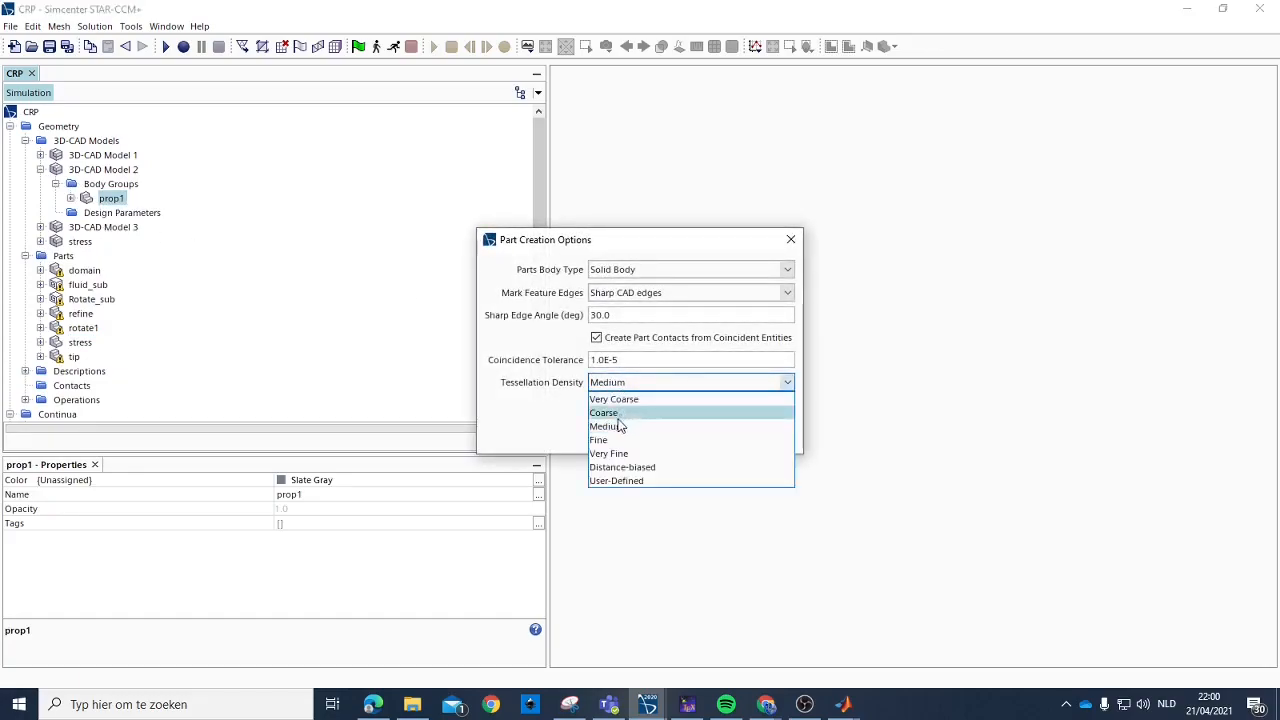
left_click(613, 454)
left_click(652, 436)
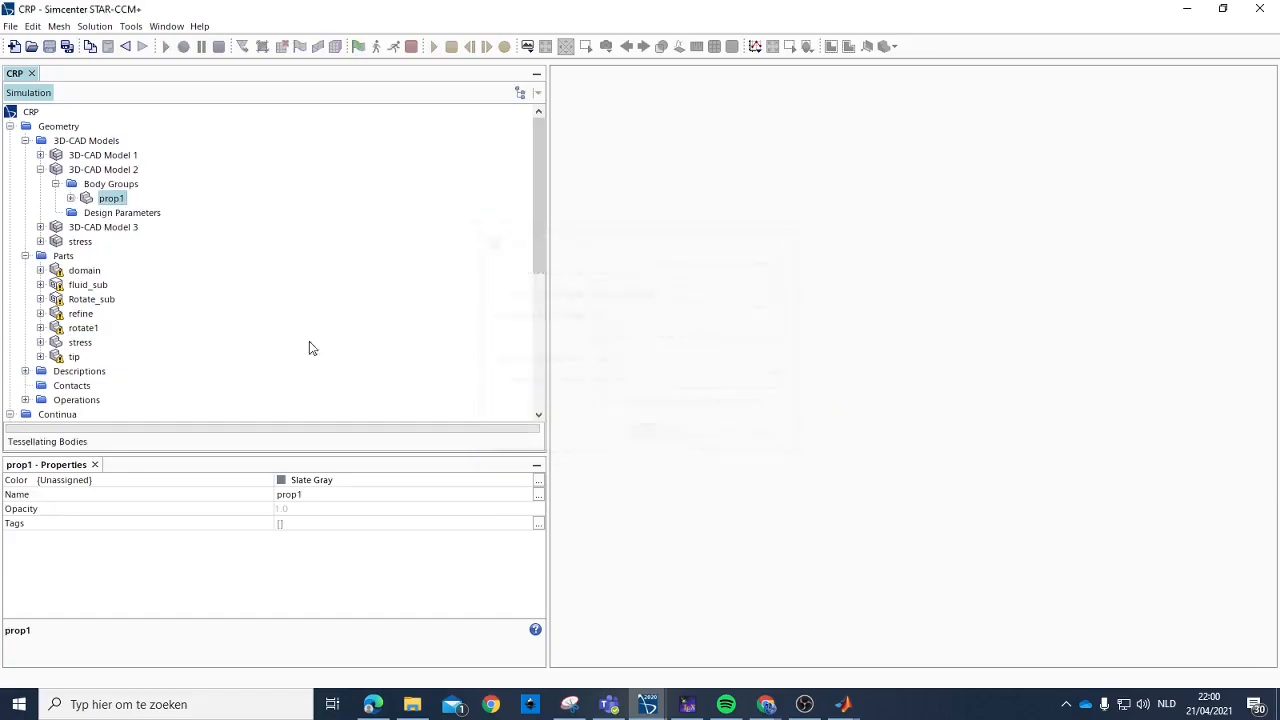
Create a new geometry part from the prop2 body of 3D-CAD Model 3 with Very Fine tessellation density.
left_click(41, 227)
left_click(56, 242)
right_click(110, 256)
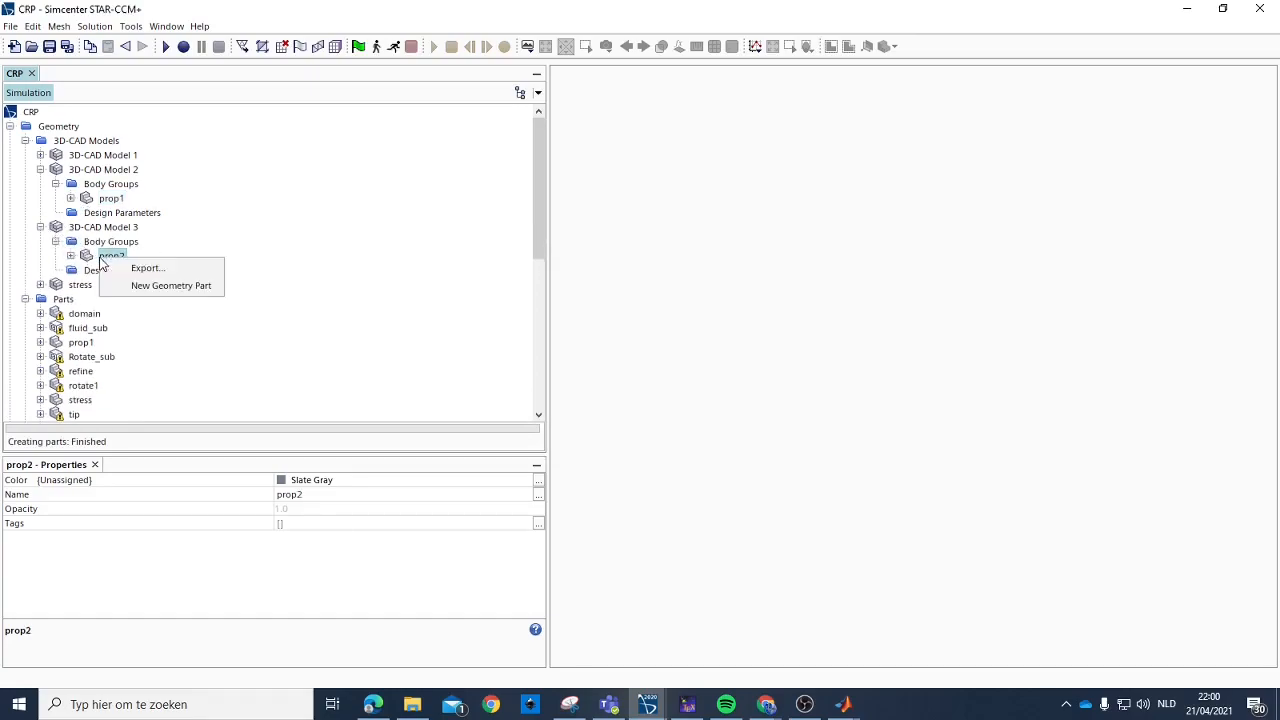
left_click(170, 287)
left_click(655, 382)
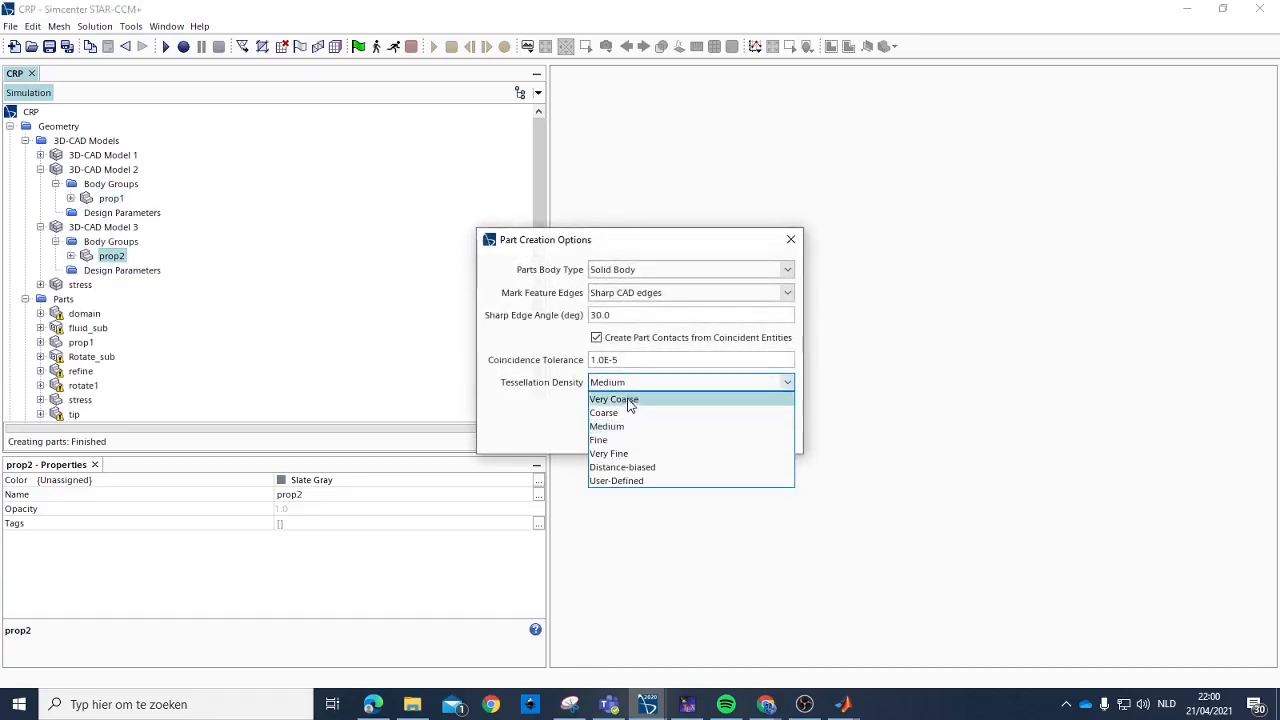
left_click(617, 454)
left_click(652, 437)
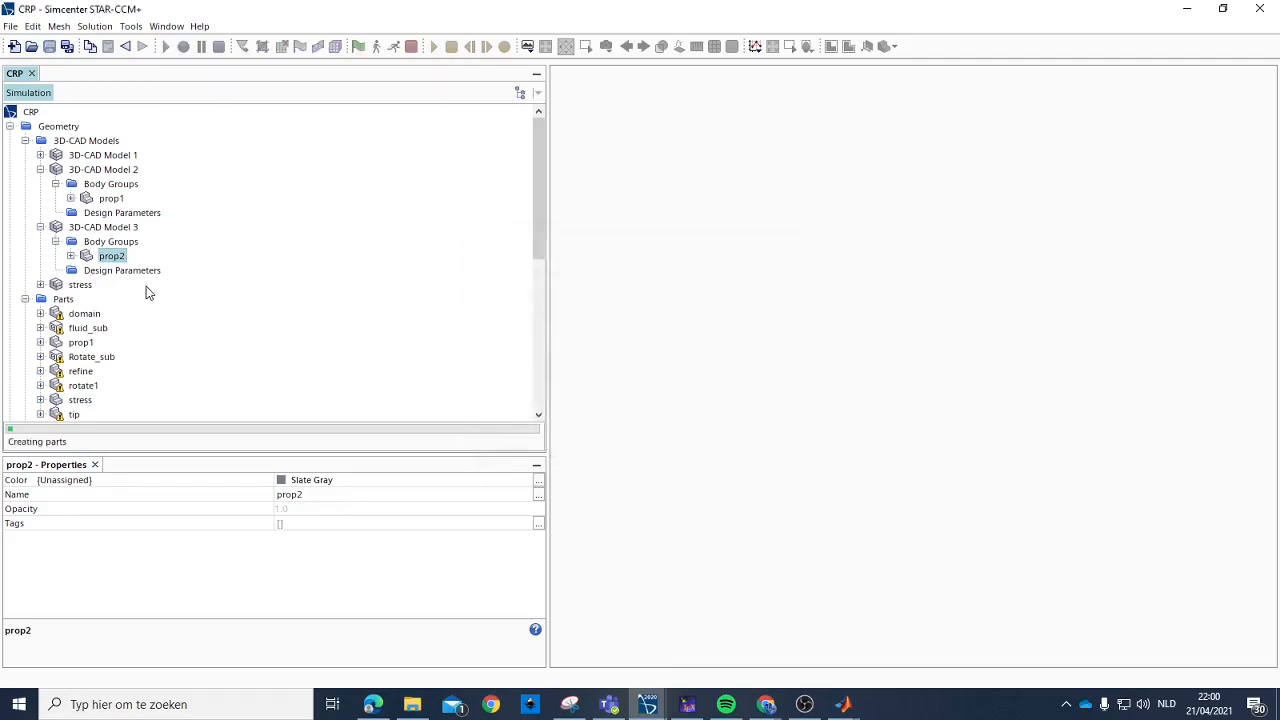
Expand the geometry operations and execute the Subtract operation.
scroll(126, 280, "down", 4)
left_click(25, 299)
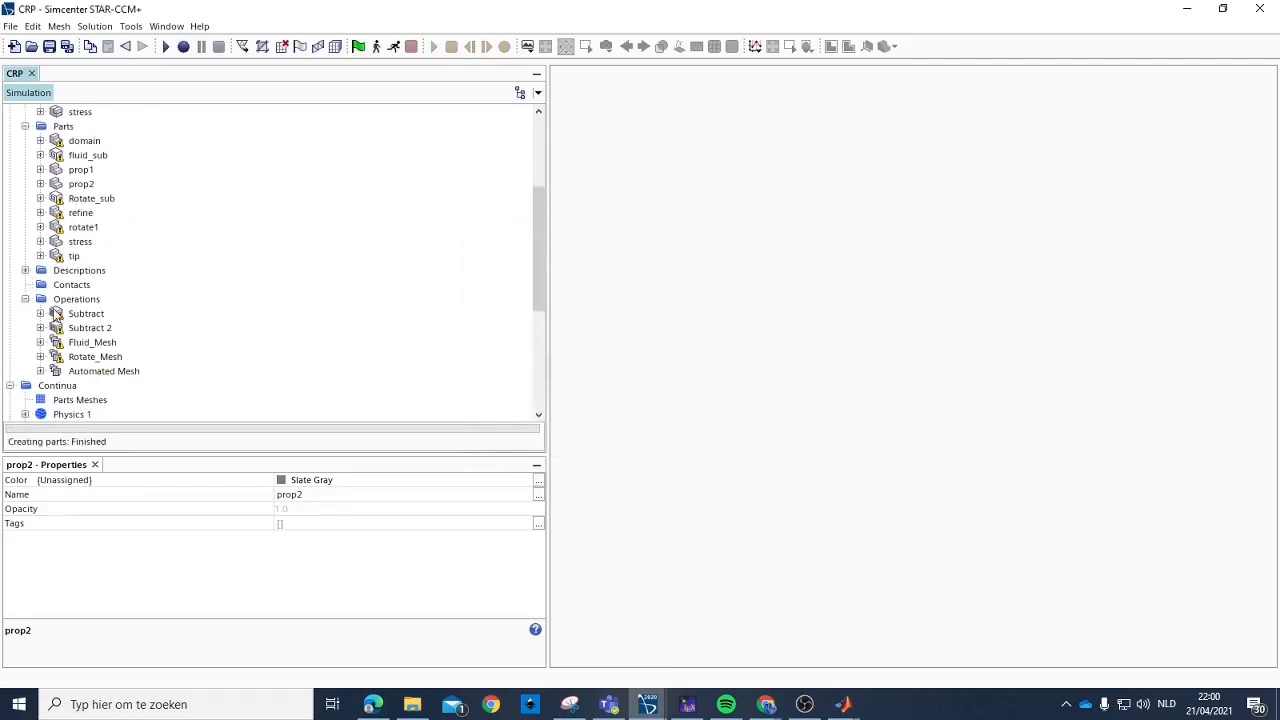
left_click(80, 314)
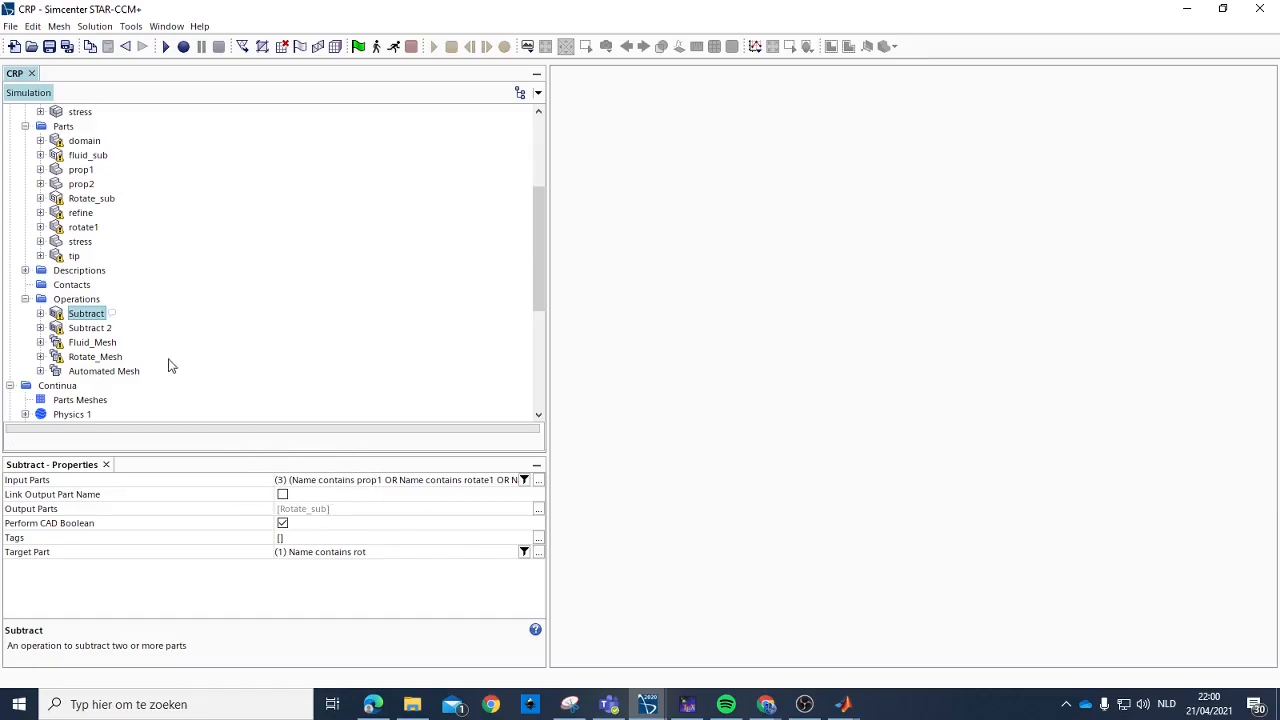
right_click(80, 318)
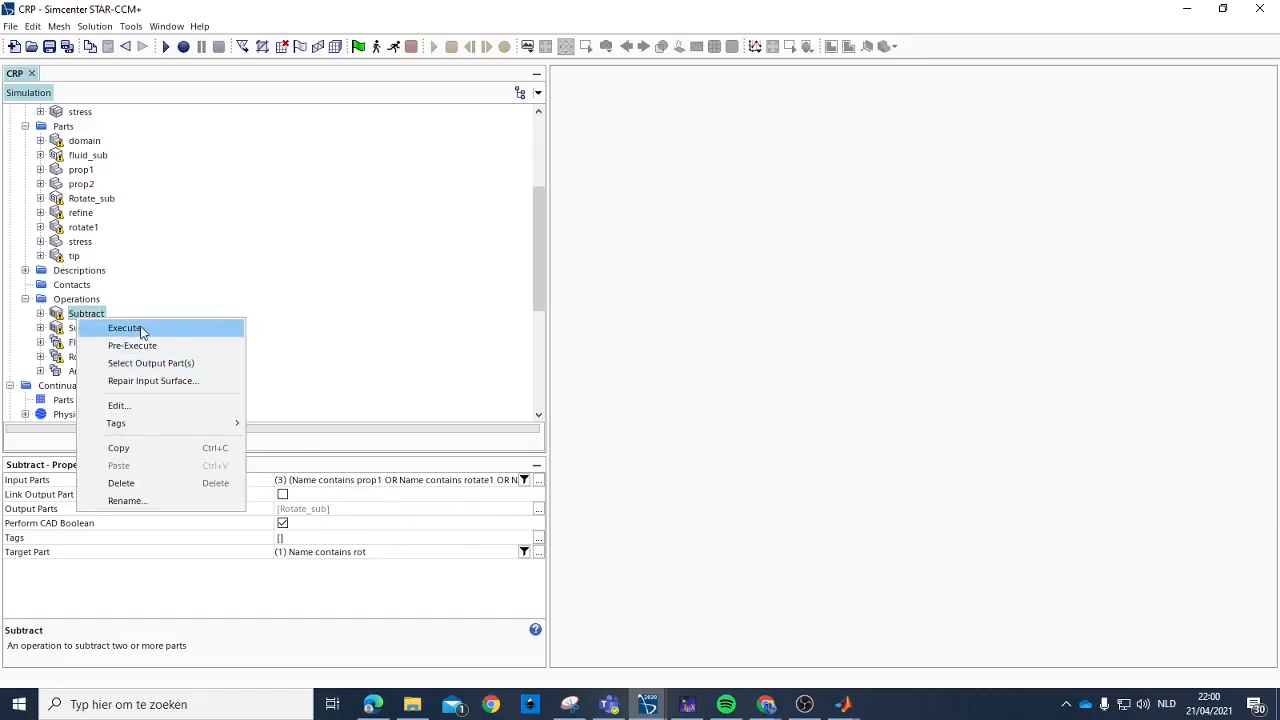
left_click(145, 330)
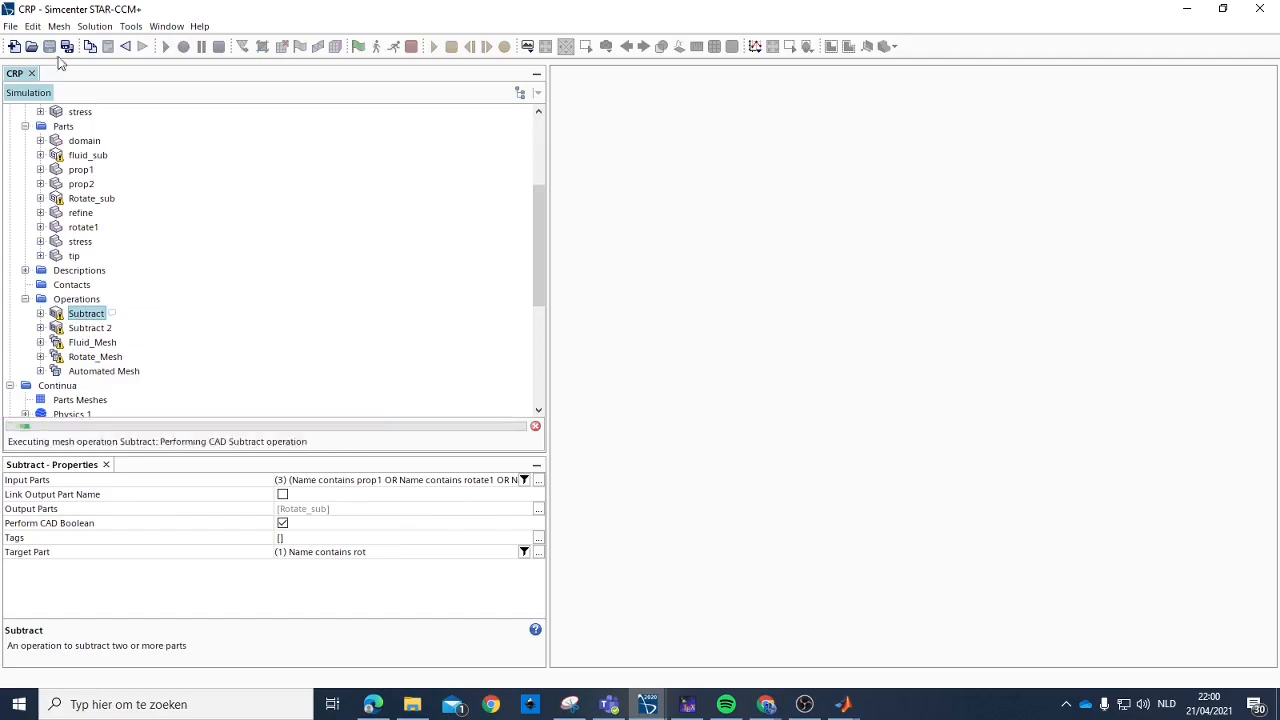
Execute the Subtract 2 operation on the domain and rotate1 parts.
left_click(85, 329)
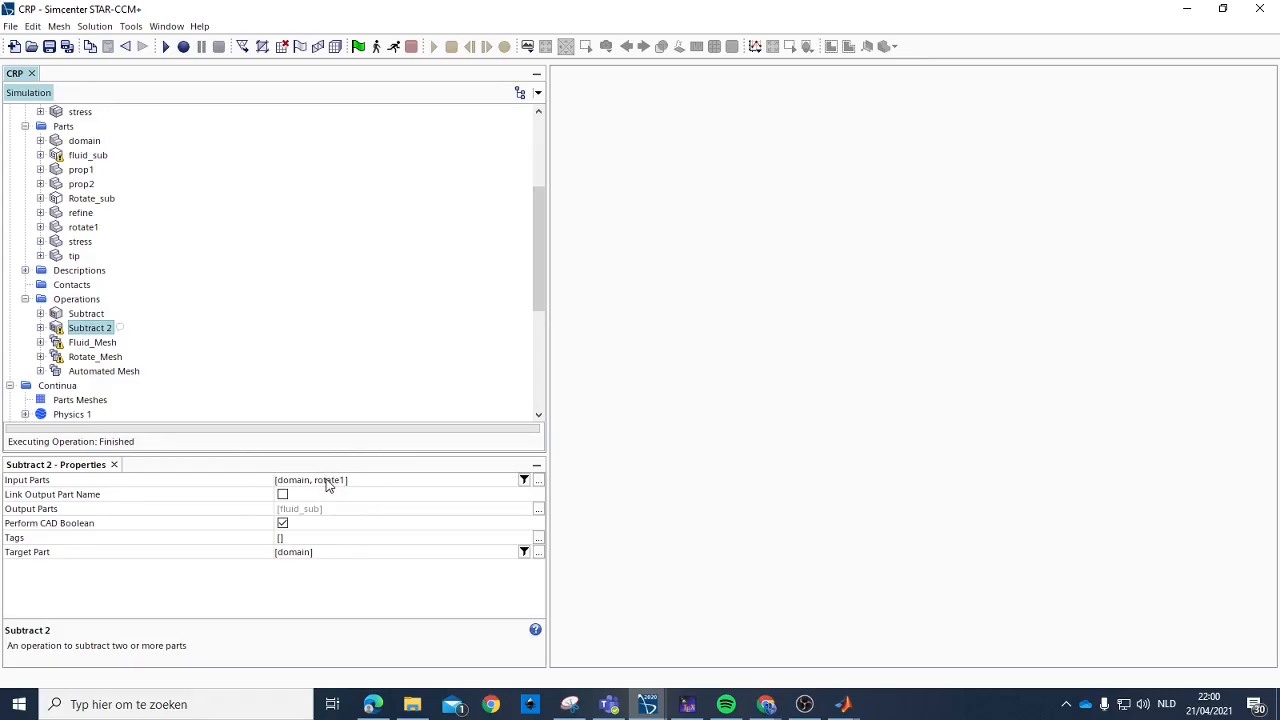
right_click(95, 331)
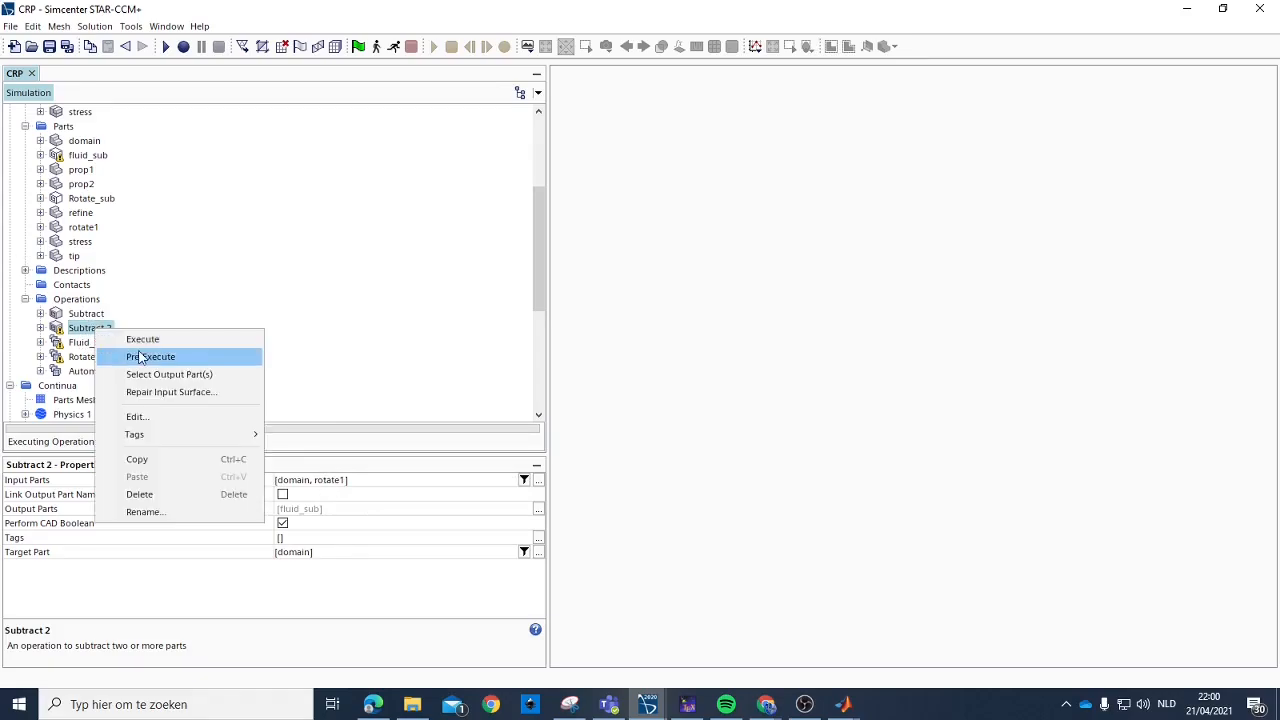
left_click(142, 340)
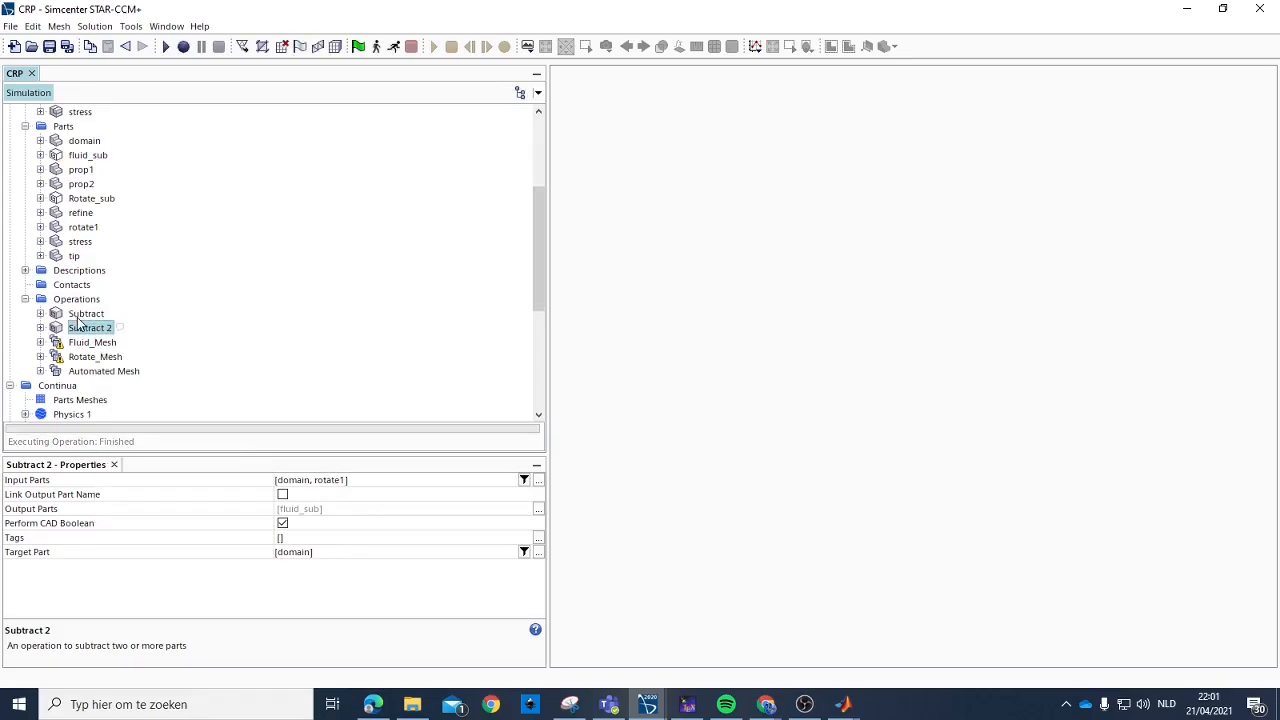
left_click(85, 315)
right_click(85, 316)
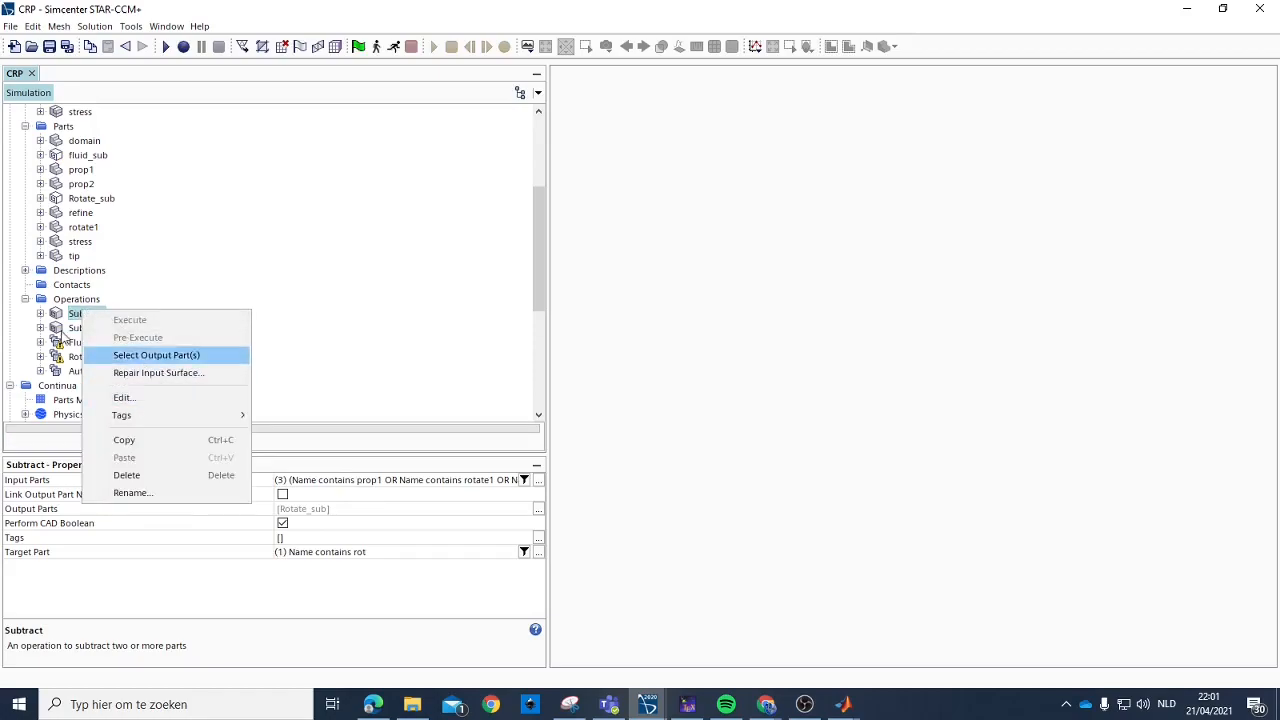
left_click(229, 131)
scroll(431, 209, "up", 3)
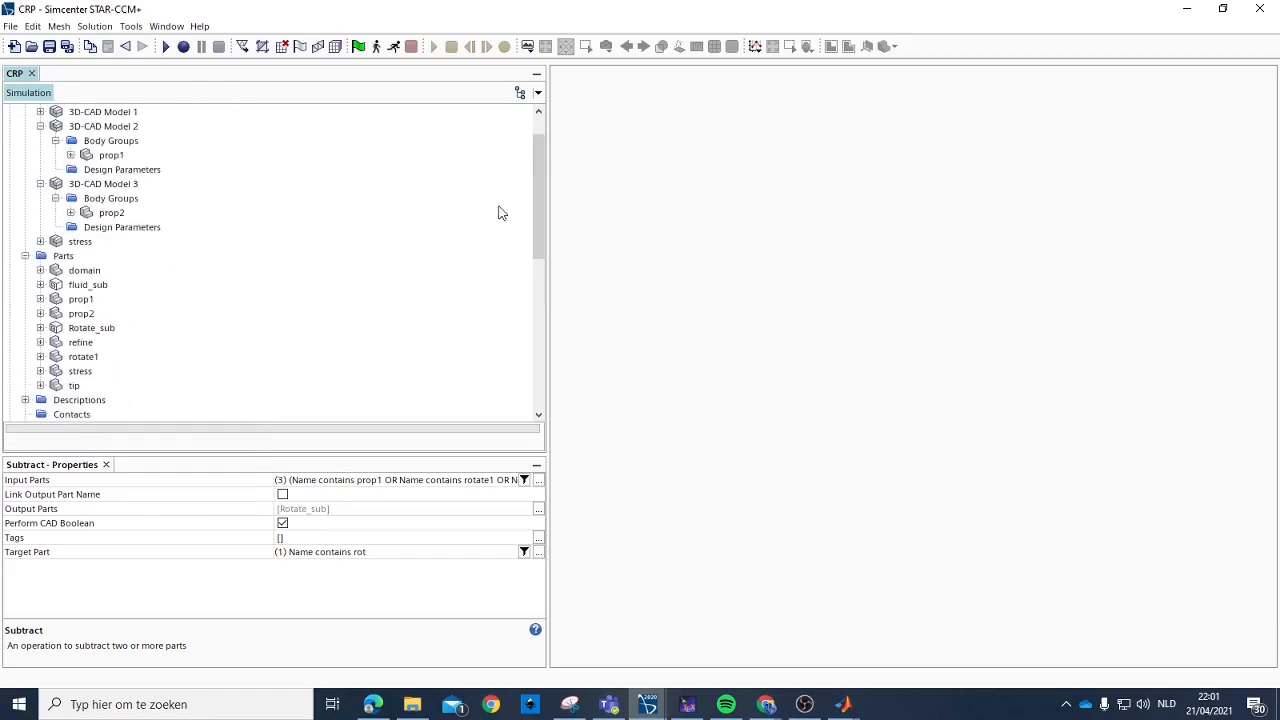
scroll(175, 190, "up", 1)
scroll(170, 192, "down", 5)
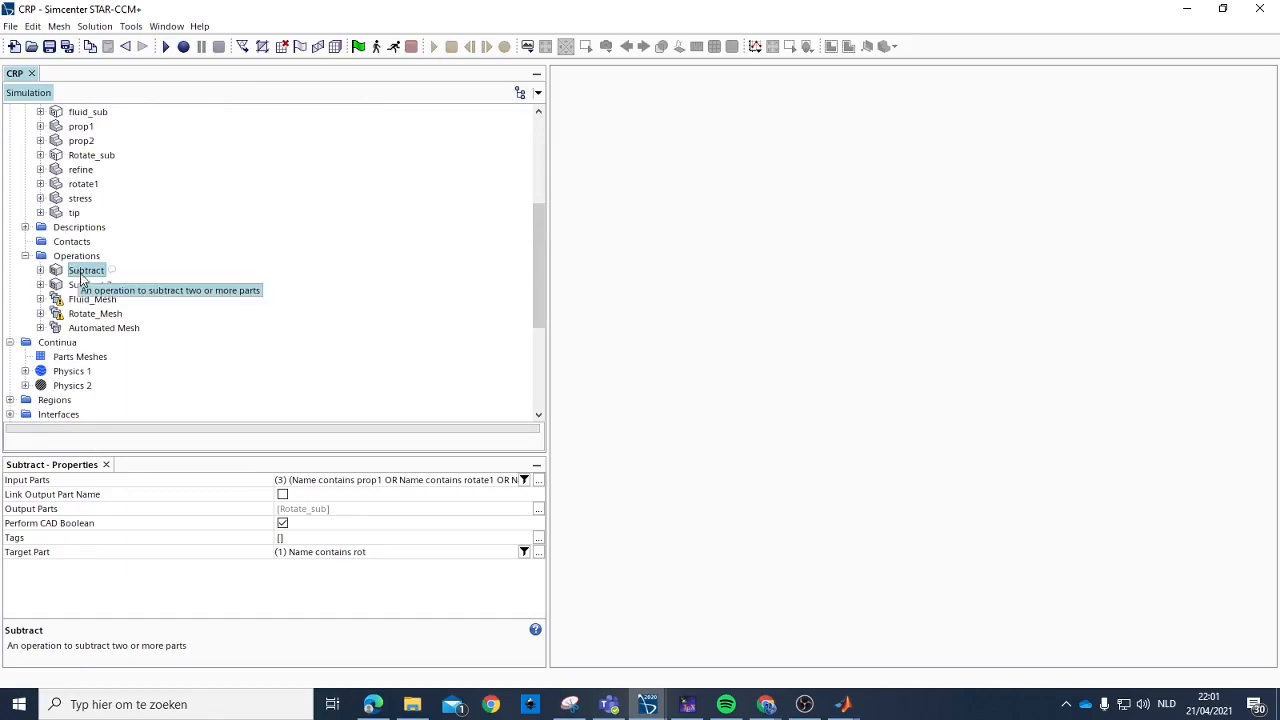
Open 3D-CAD Model 3 for editing.
scroll(85, 245, "up", 4)
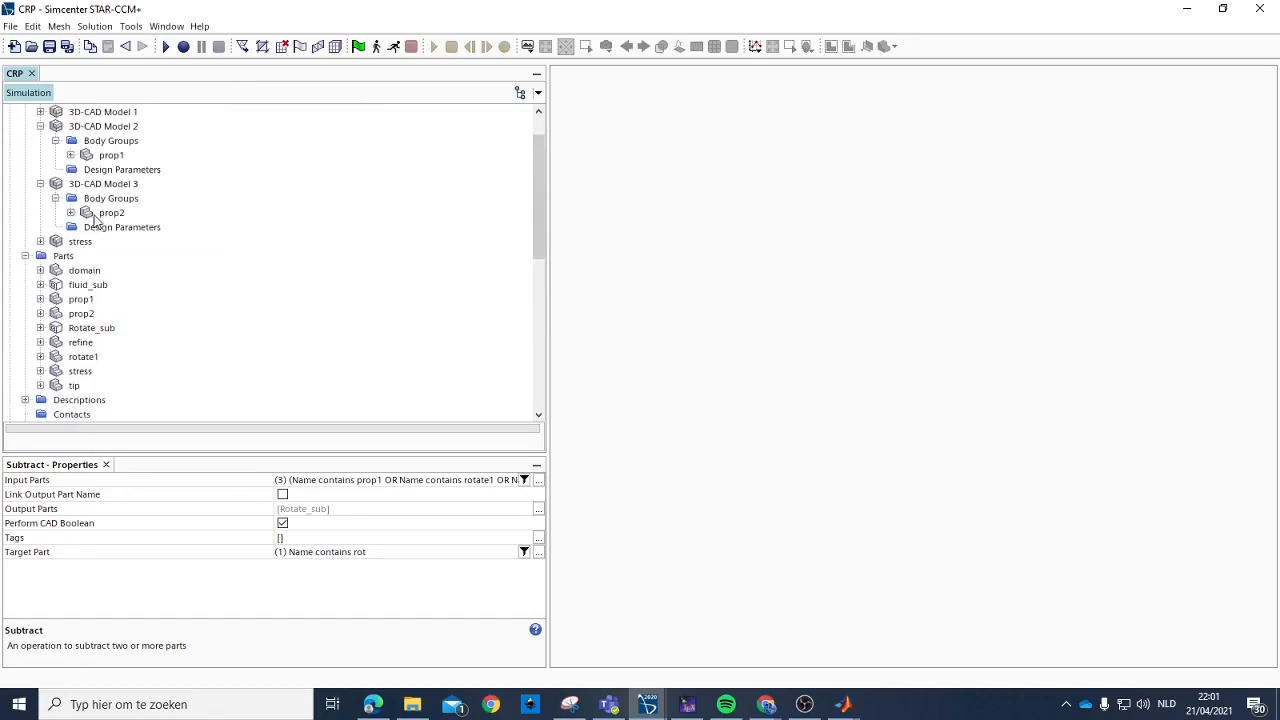
left_click(111, 212)
right_click(122, 183)
left_click(160, 191)
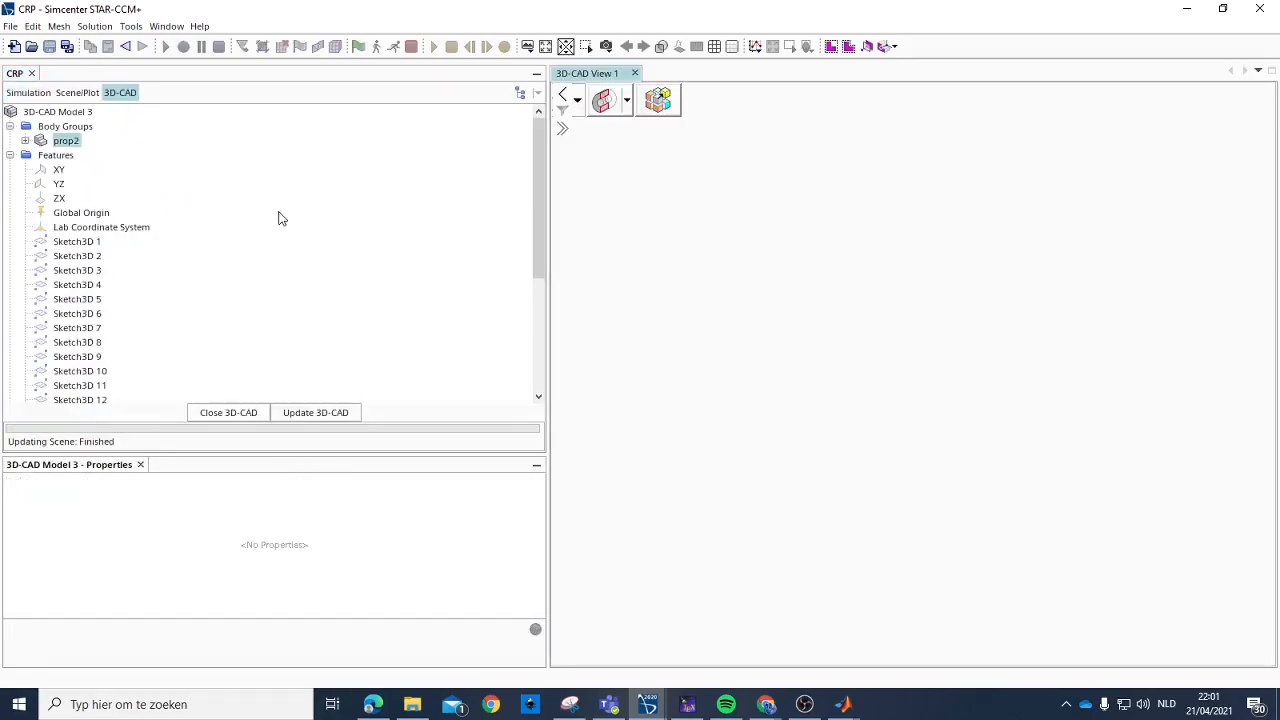
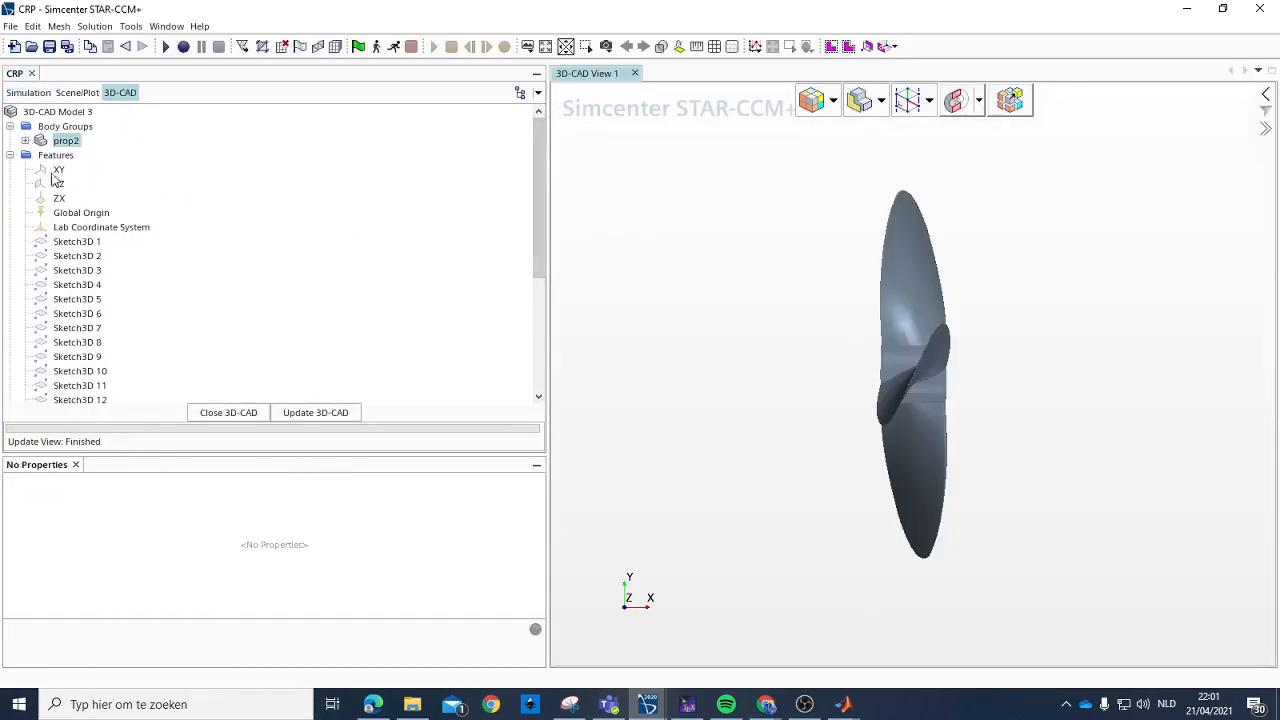
Translate the prop2 body by -0.05 m along X and close the 3D-CAD model.
right_click(64, 142)
mouse_move(133, 259)
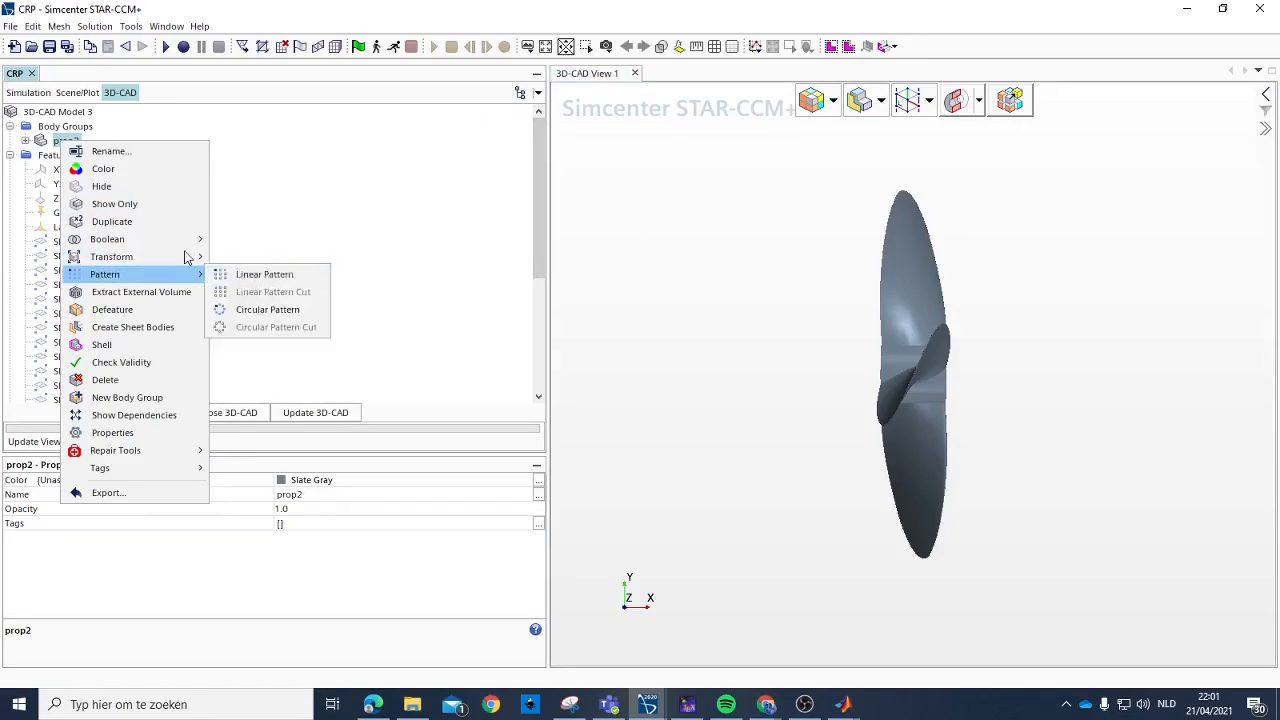
left_click(260, 258)
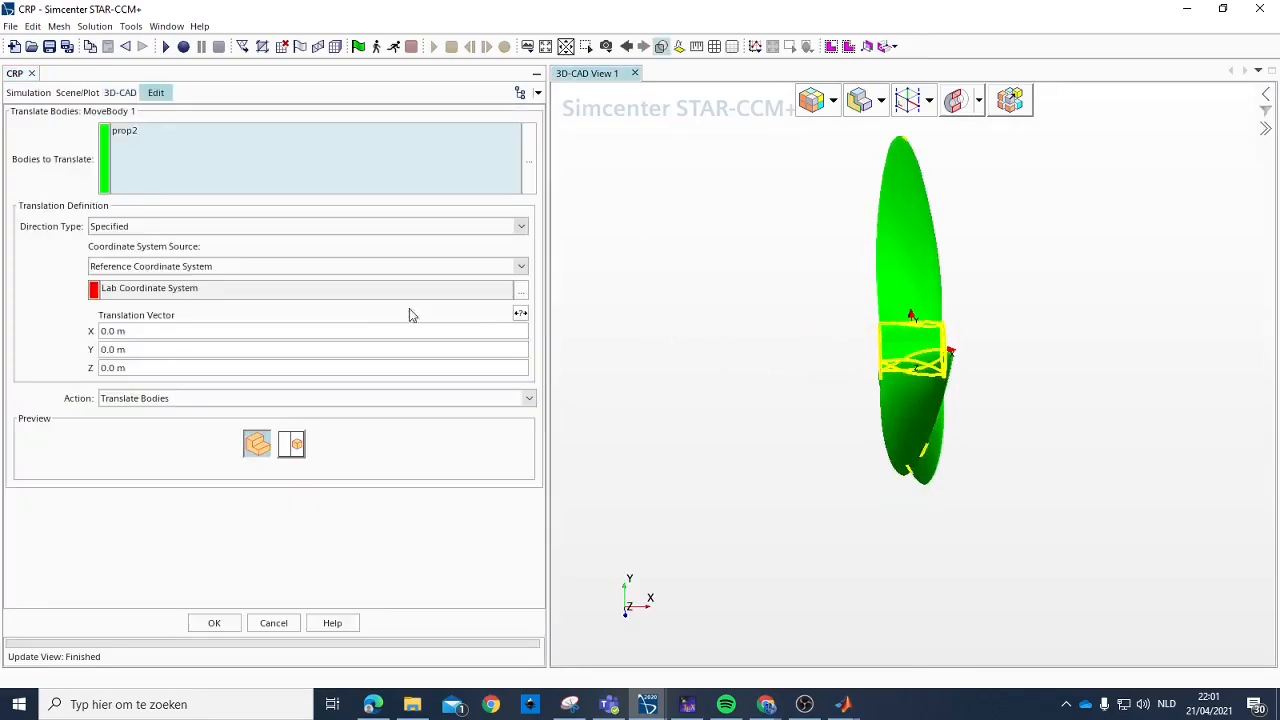
left_click(162, 331)
type("-0.05")
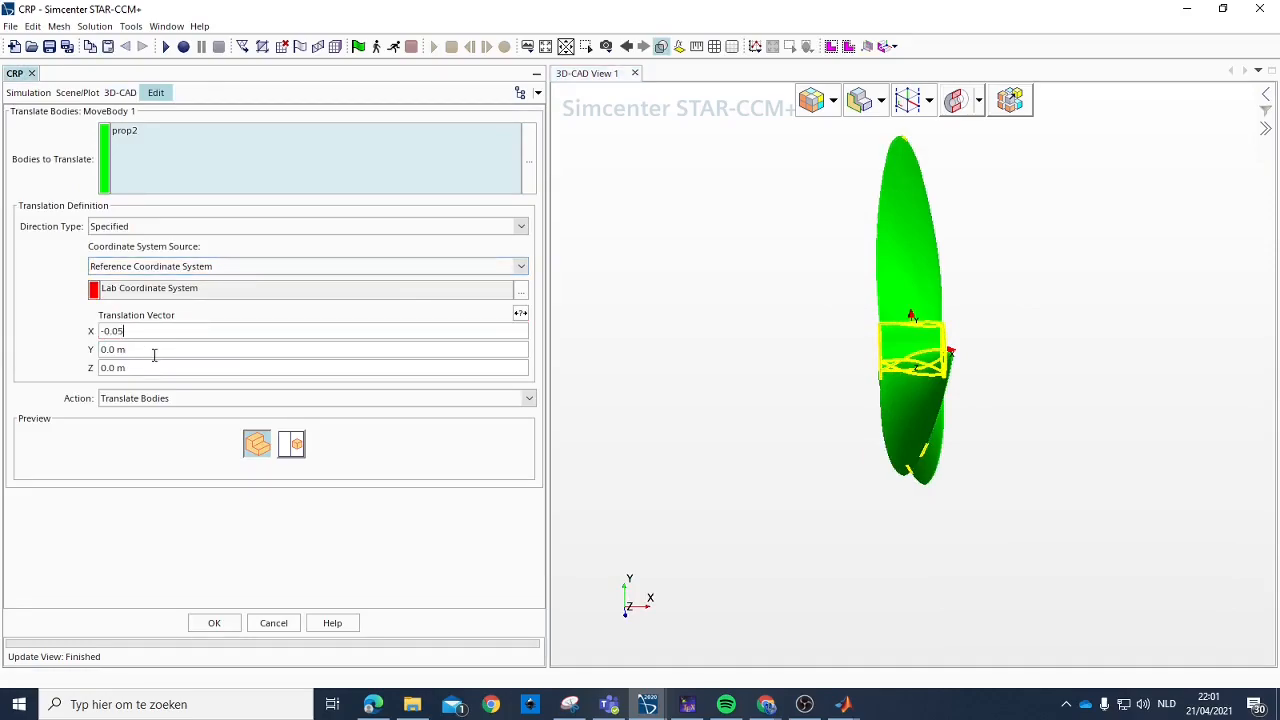
key("Tab")
left_click(214, 622)
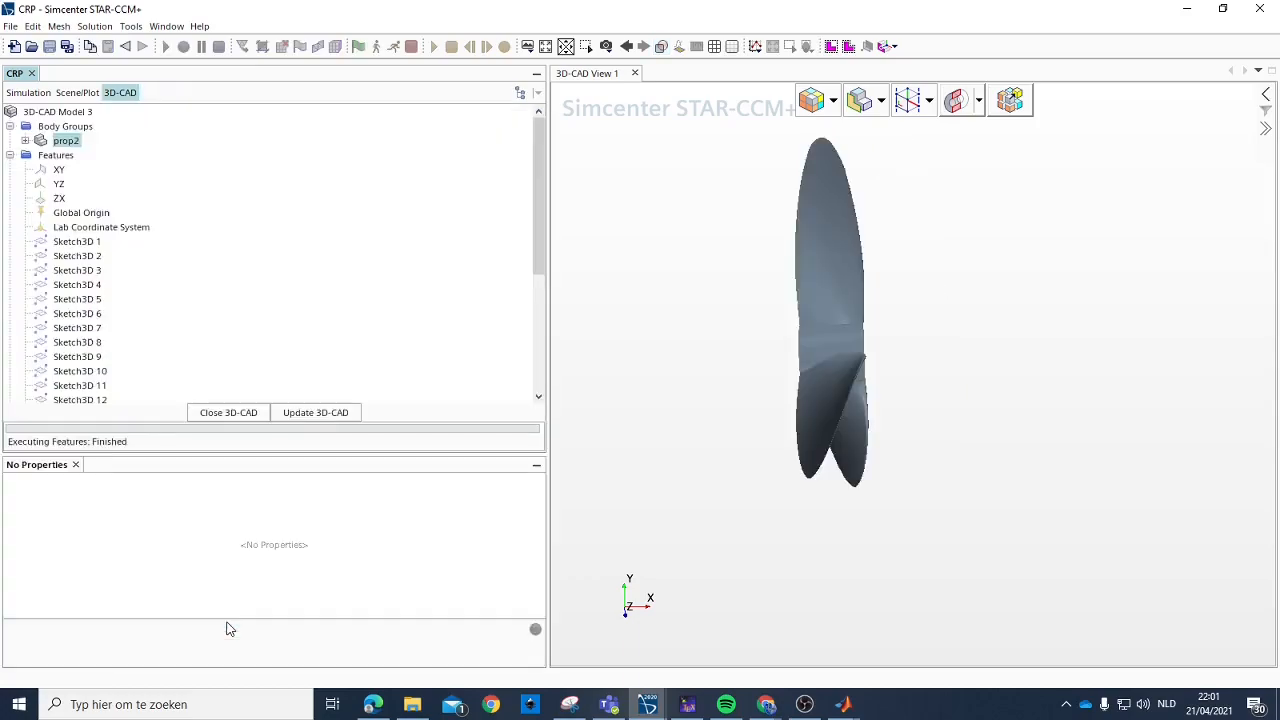
left_click(252, 412)
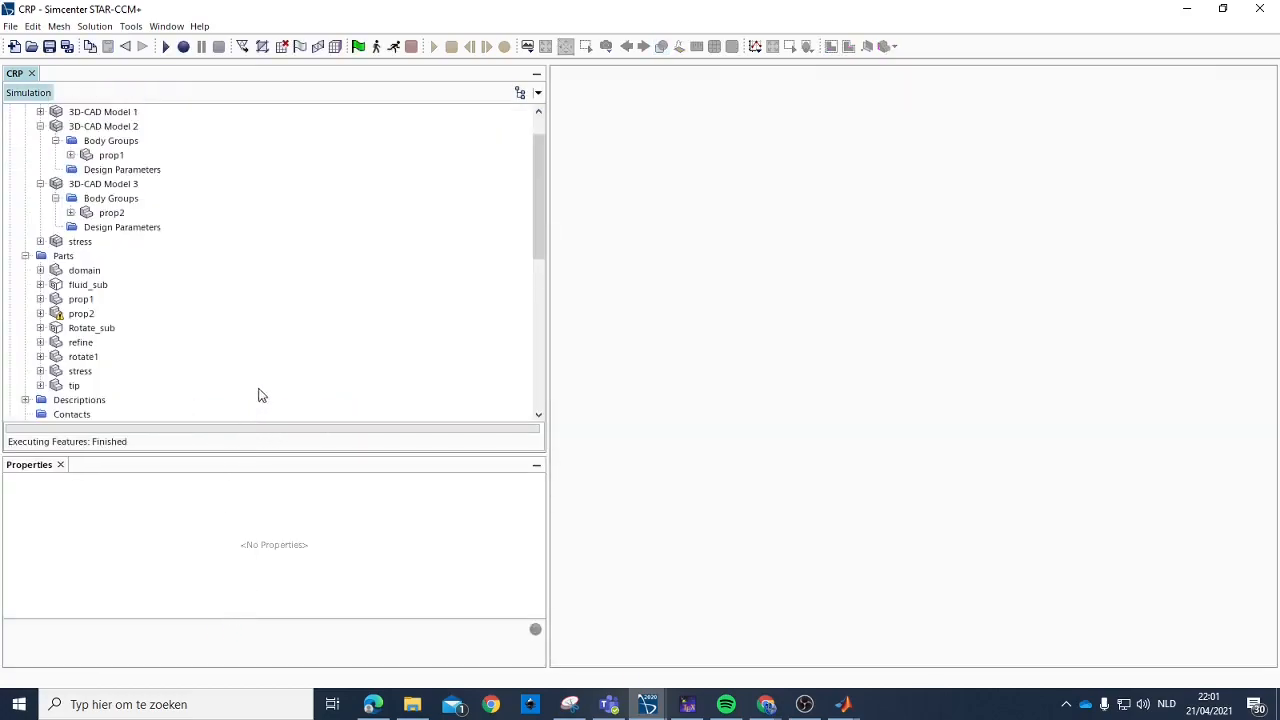
Open 3D-CAD Model 1 for editing and duplicate its rotate1 body without creating a body group.
scroll(85, 165, "up", 1)
right_click(90, 154)
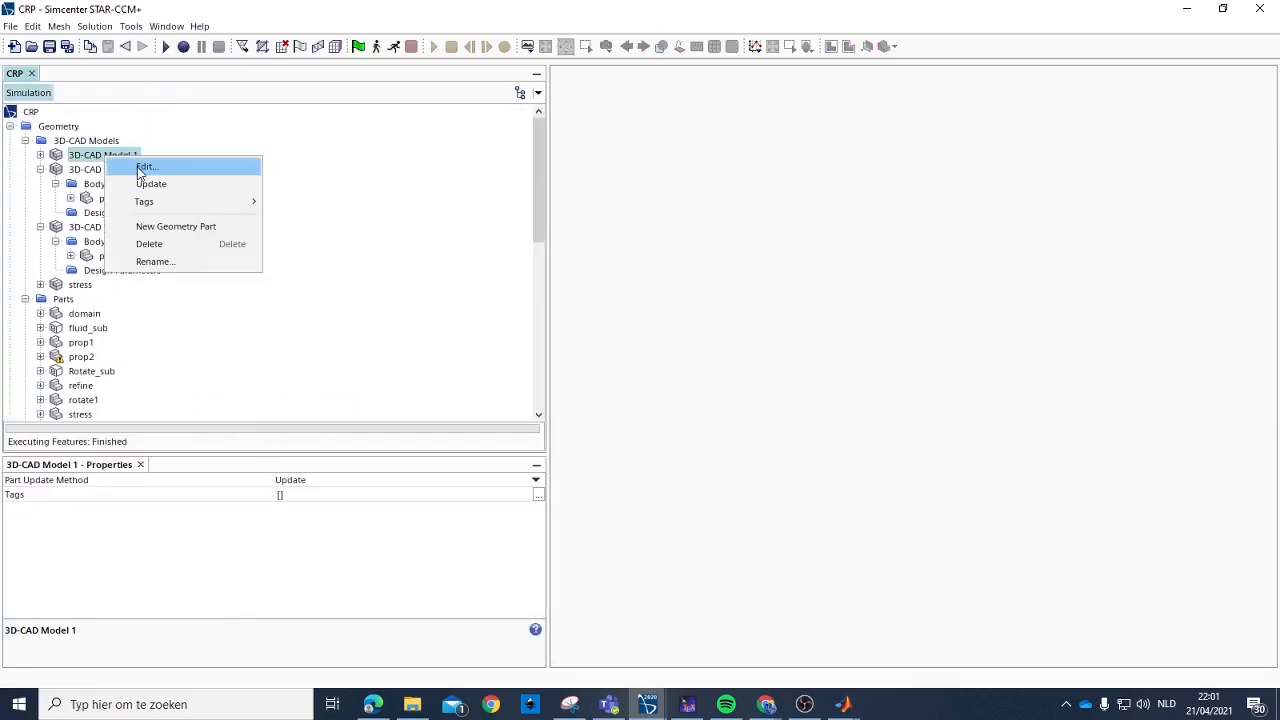
left_click(140, 168)
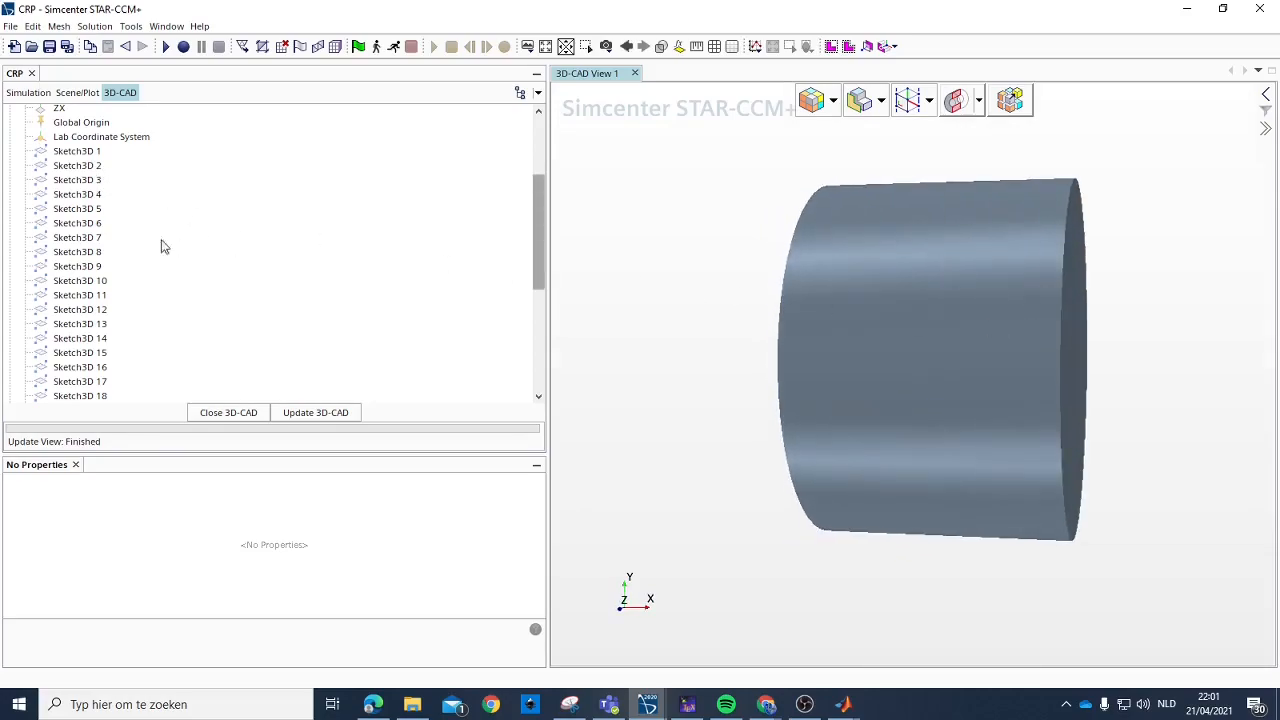
scroll(90, 230, "up", 4)
left_click(70, 190)
right_click(68, 187)
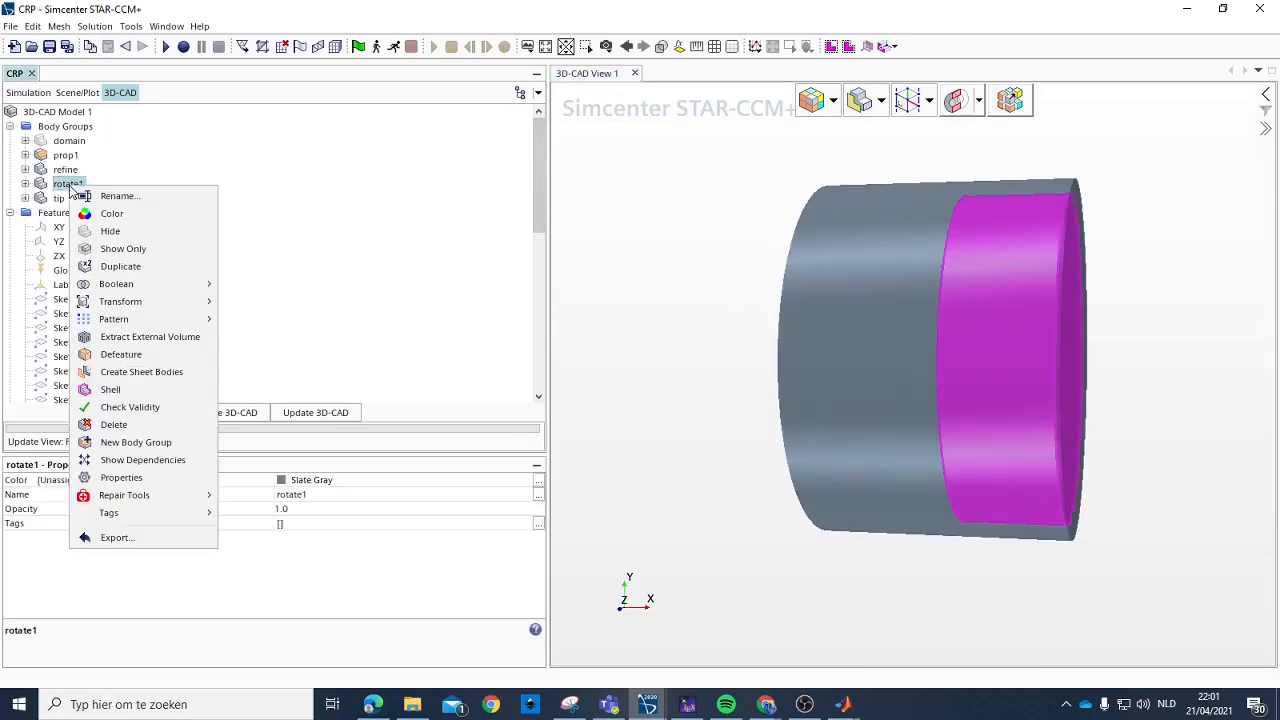
key("Escape")
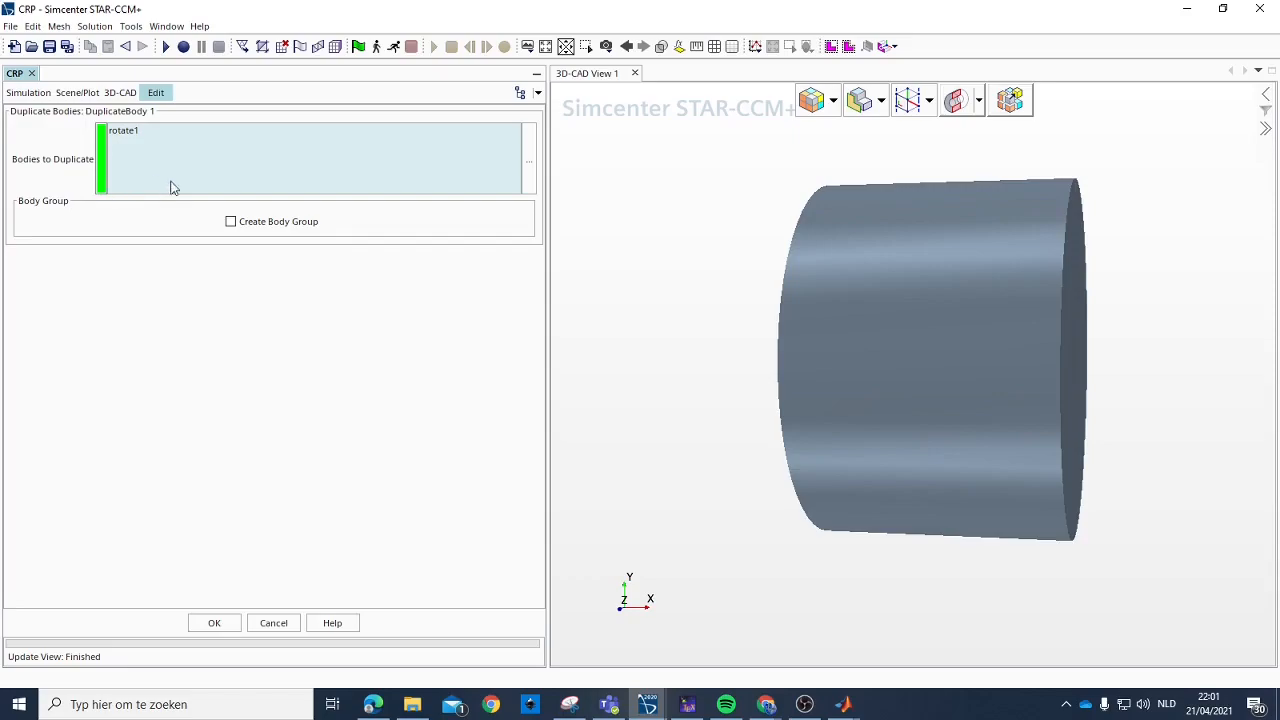
left_click(214, 623)
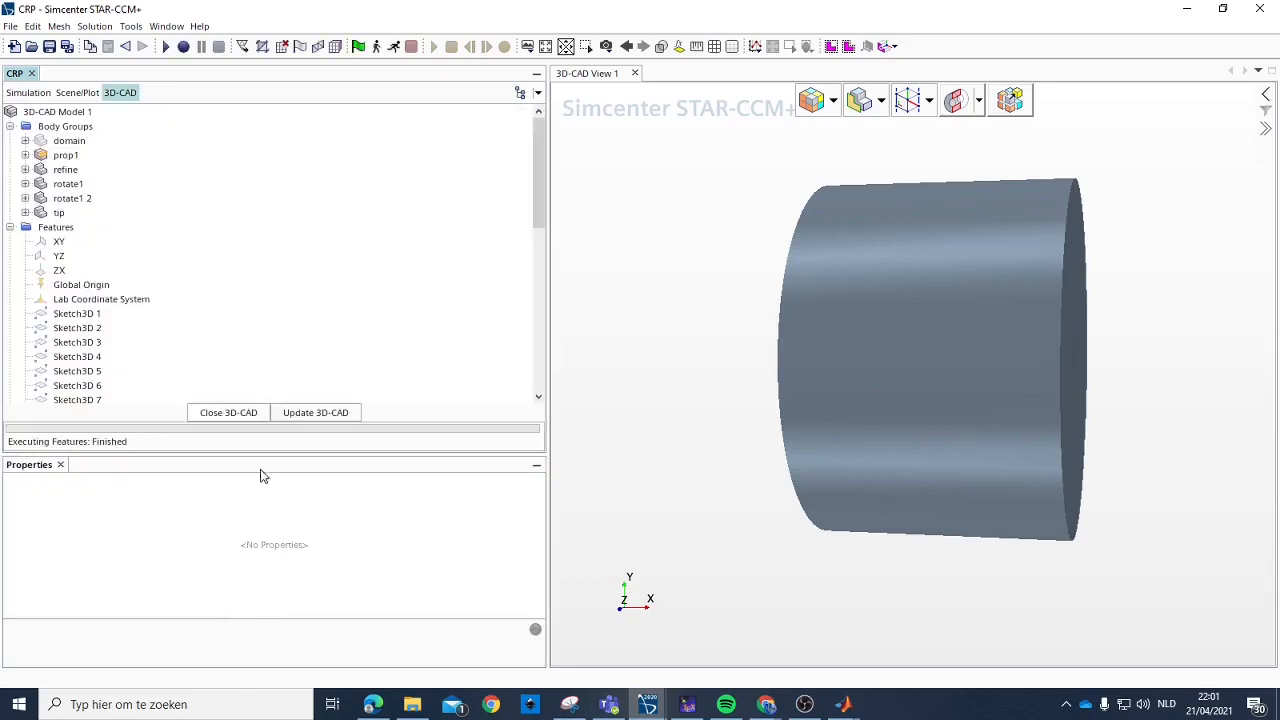
Rename the duplicated rotate1 body as rotate2.
left_click(72, 199)
left_click(74, 199)
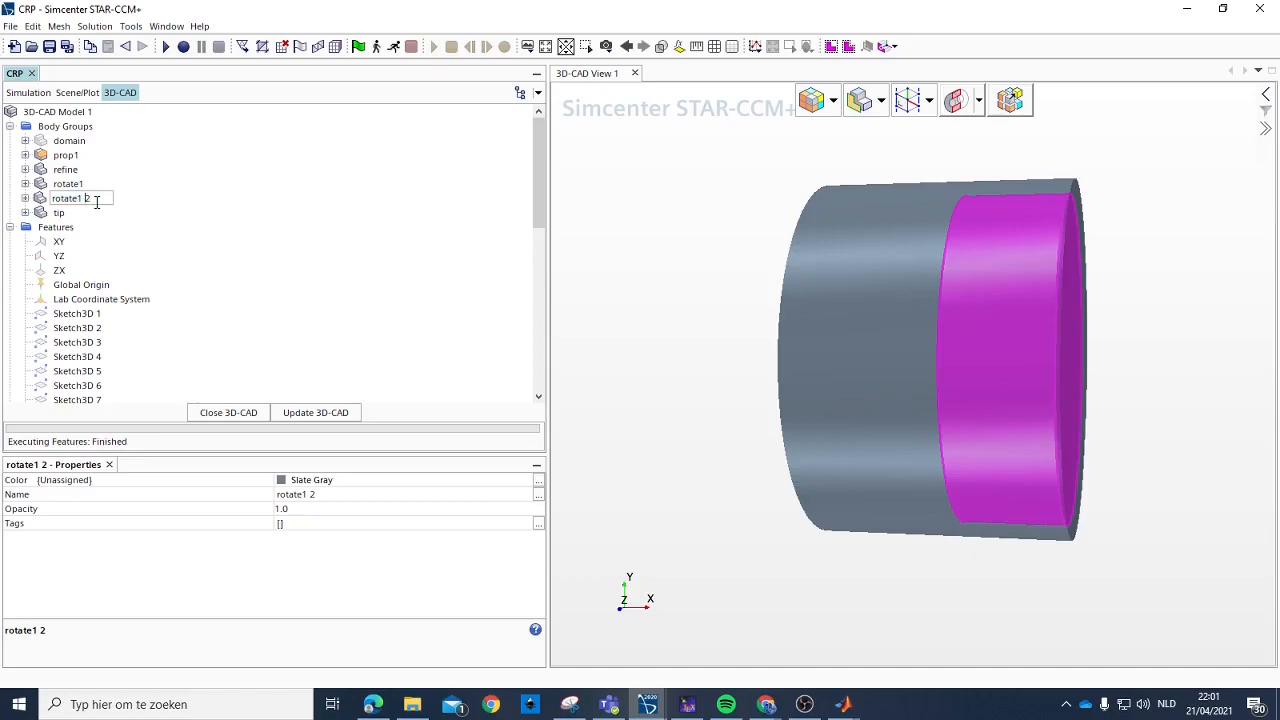
key("Return")
scroll(63, 211, "down", 10)
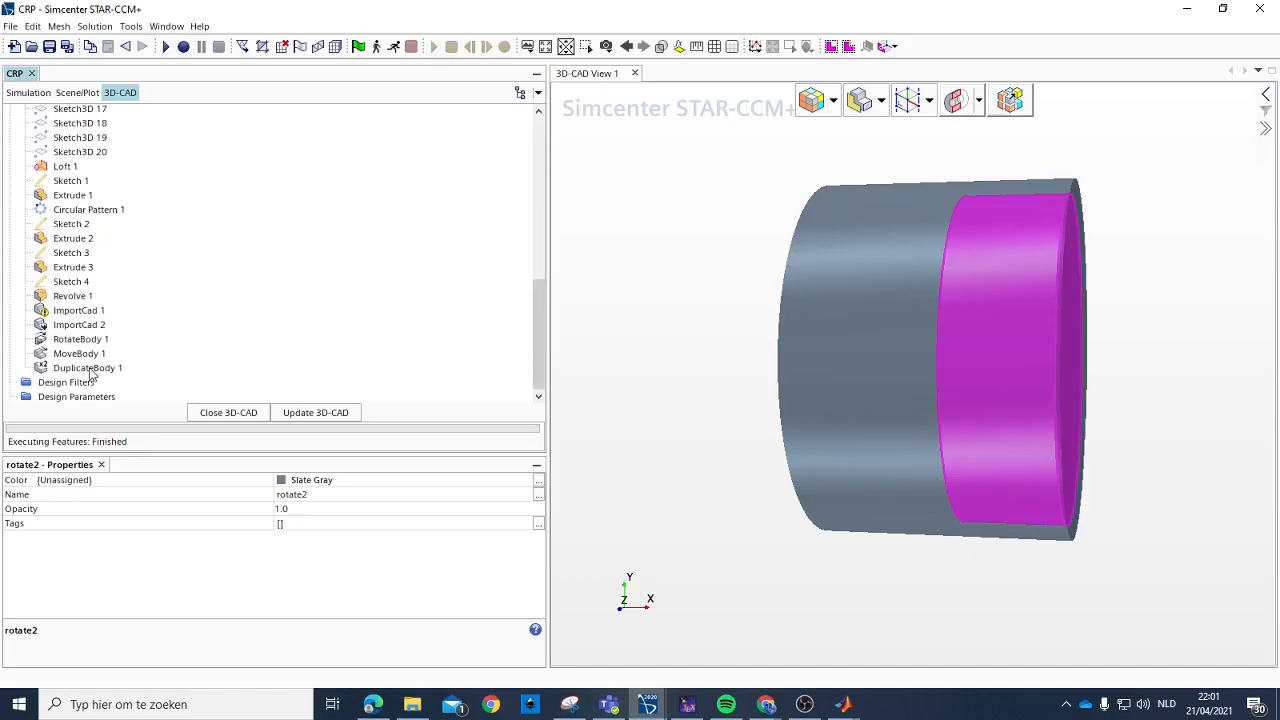
left_click(88, 369)
right_click(91, 372)
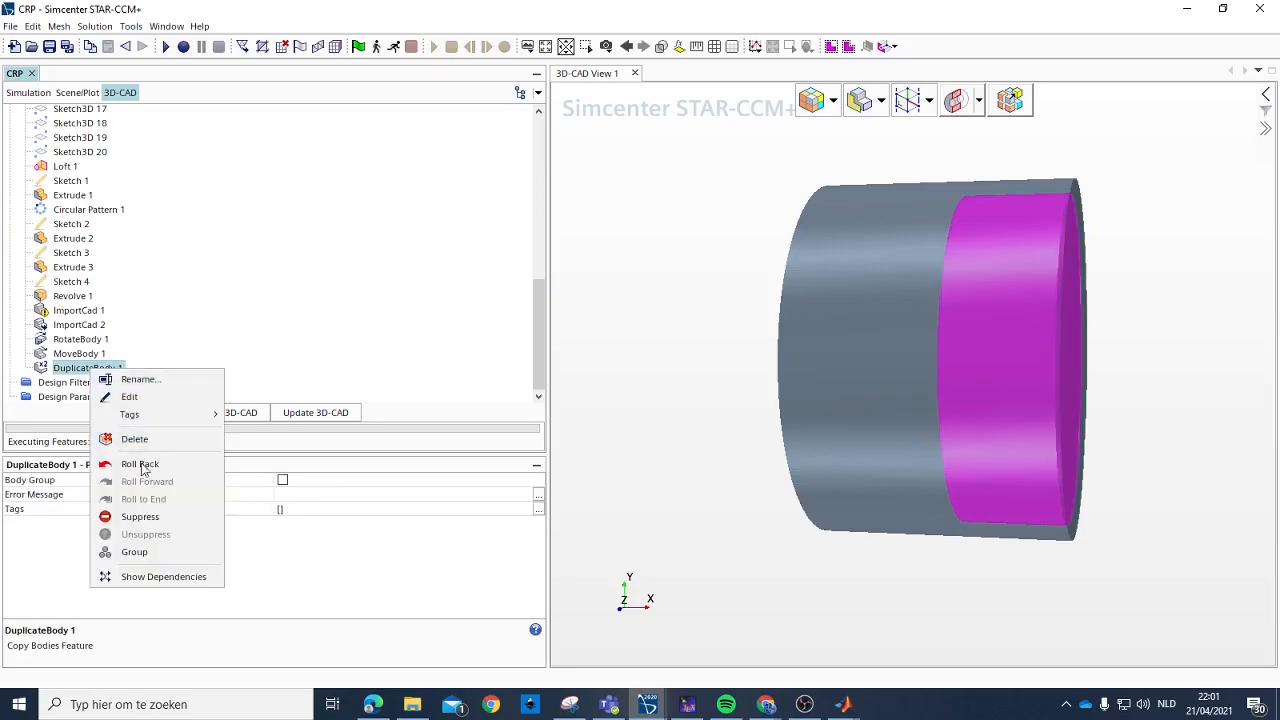
left_click(80, 372)
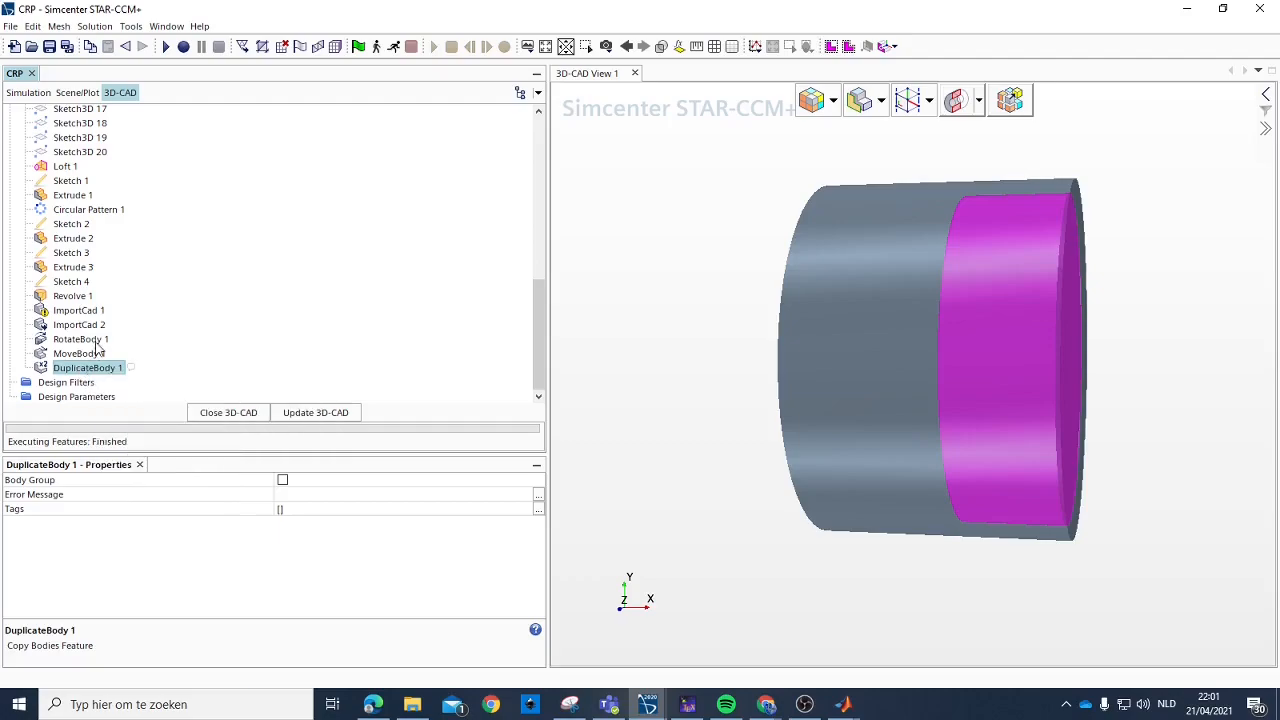
Try to translate the rotate2 body by -0.05 m along X in the Lab Coordinate System.
scroll(100, 320, "up", 10)
right_click(69, 196)
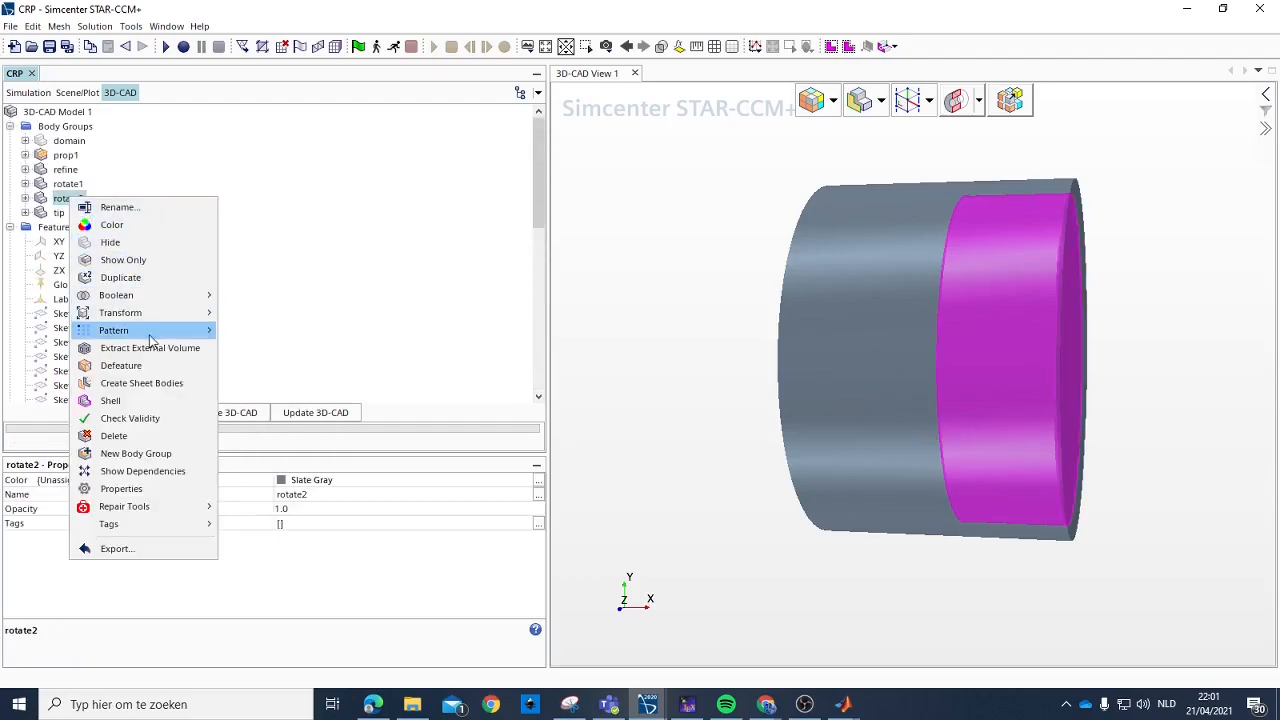
mouse_move(152, 314)
left_click(257, 314)
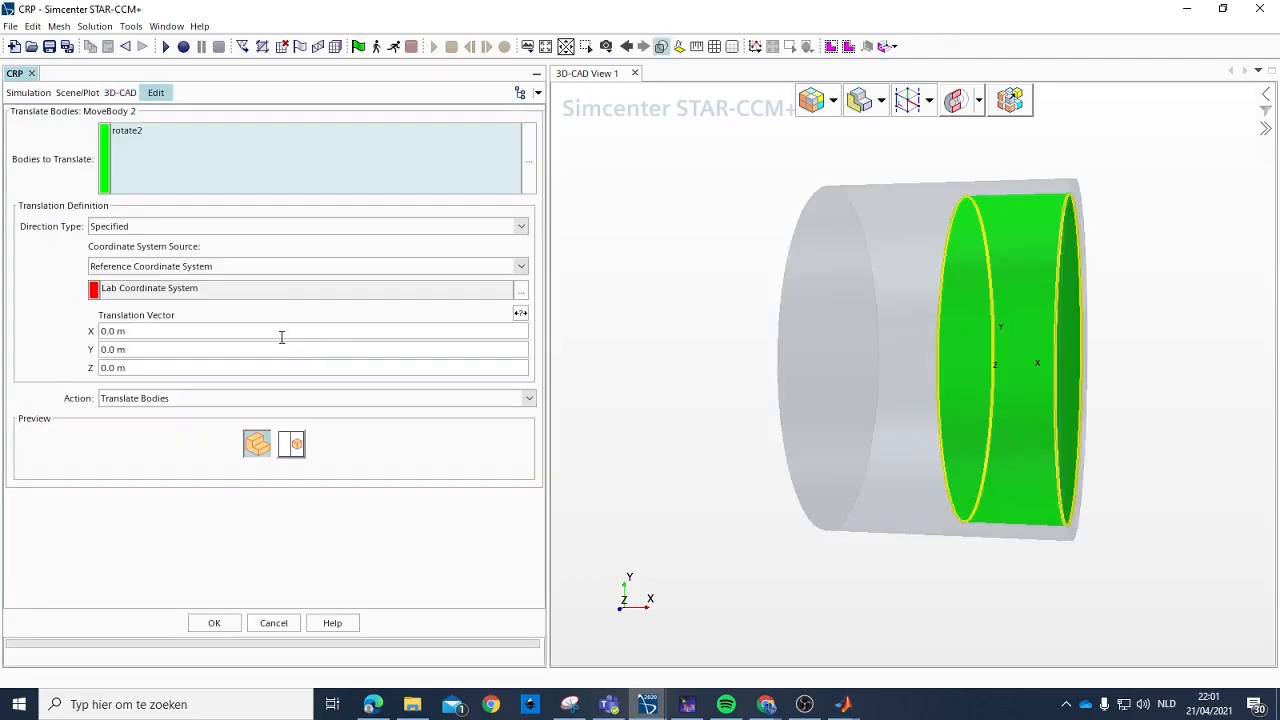
left_click(152, 331)
type("-0")
left_click(138, 349)
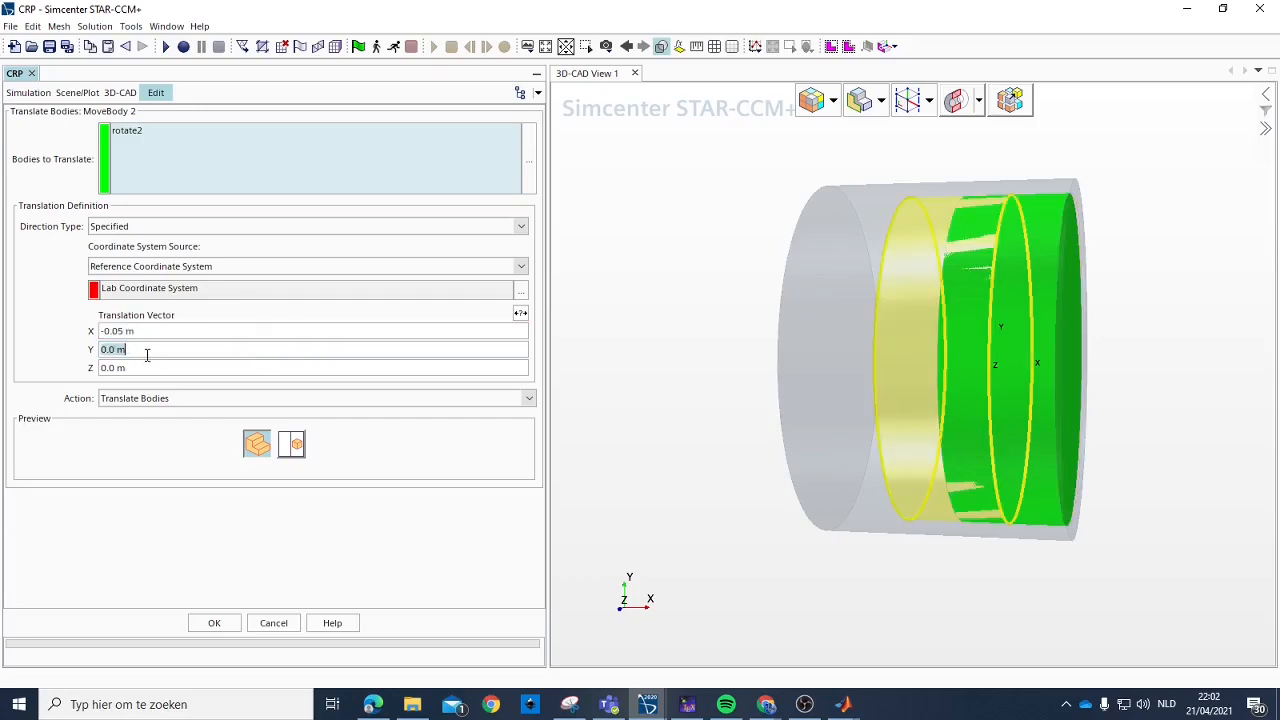
left_click_drag(937, 332, 972, 358)
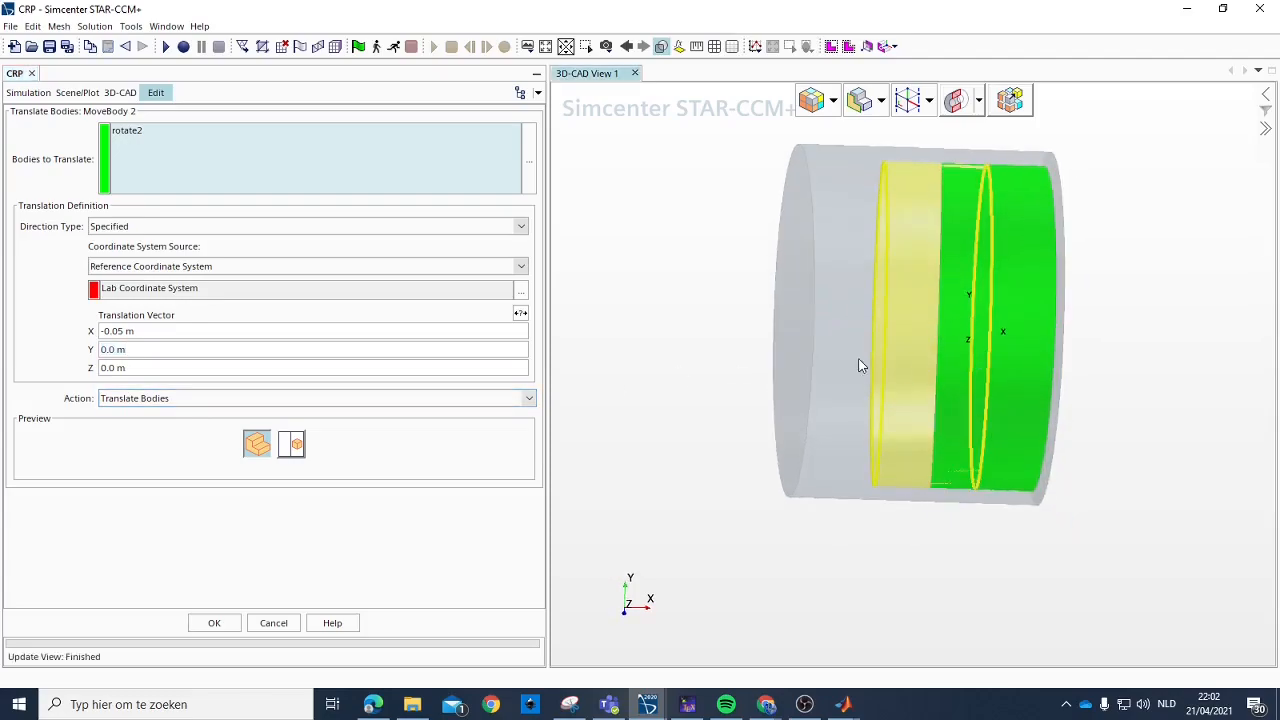
left_click(273, 623)
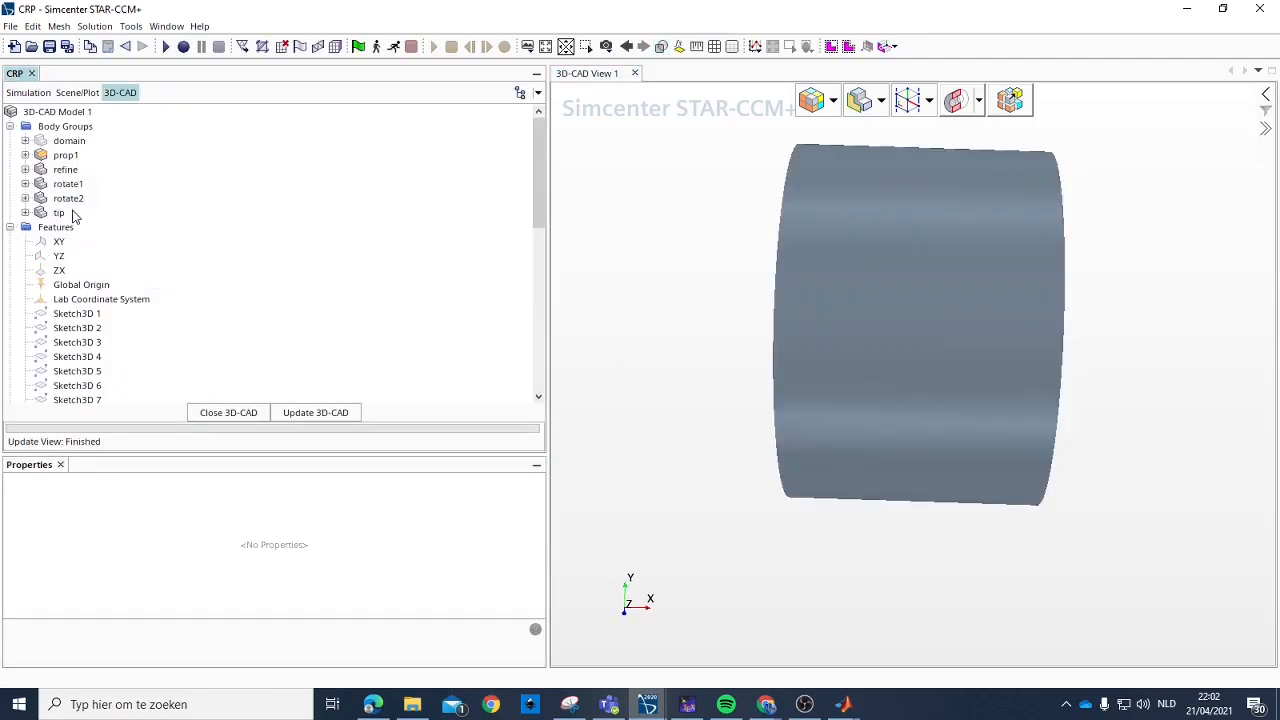
Delete the rotate2 body from 3D-CAD Model 1.
left_click(68, 199)
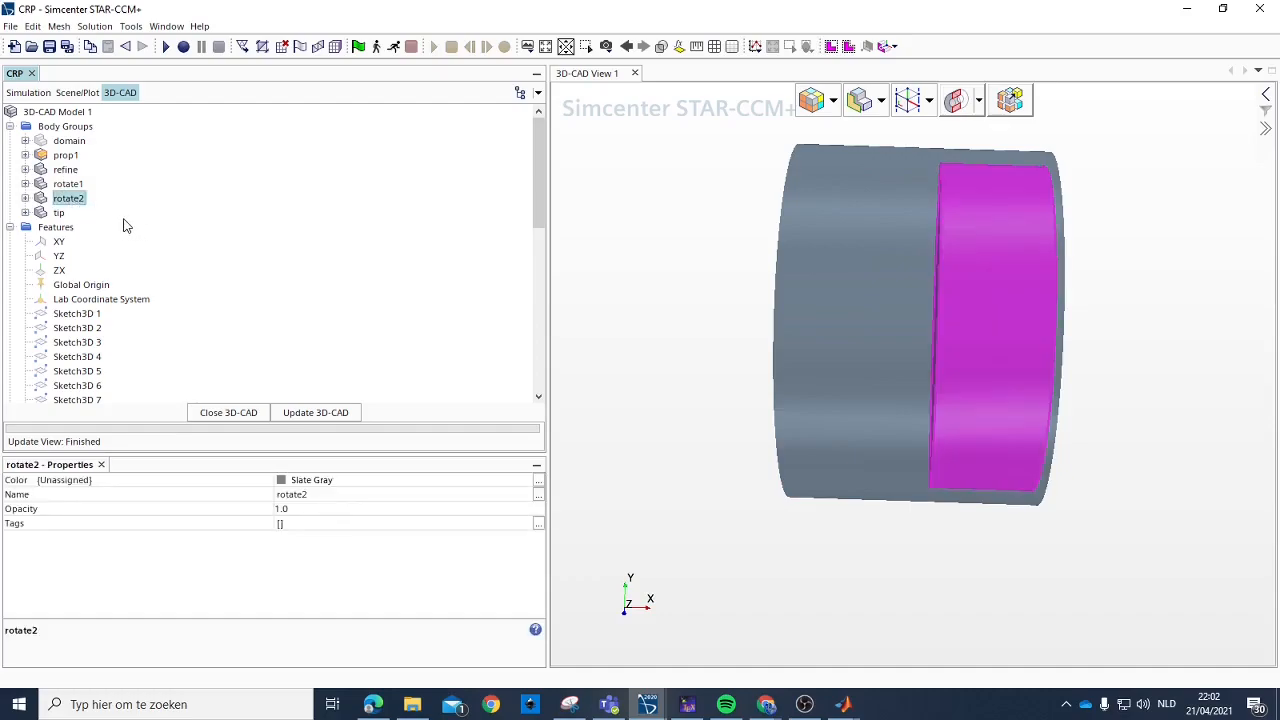
key("Delete")
key("Return")
scroll(149, 280, "down", 9)
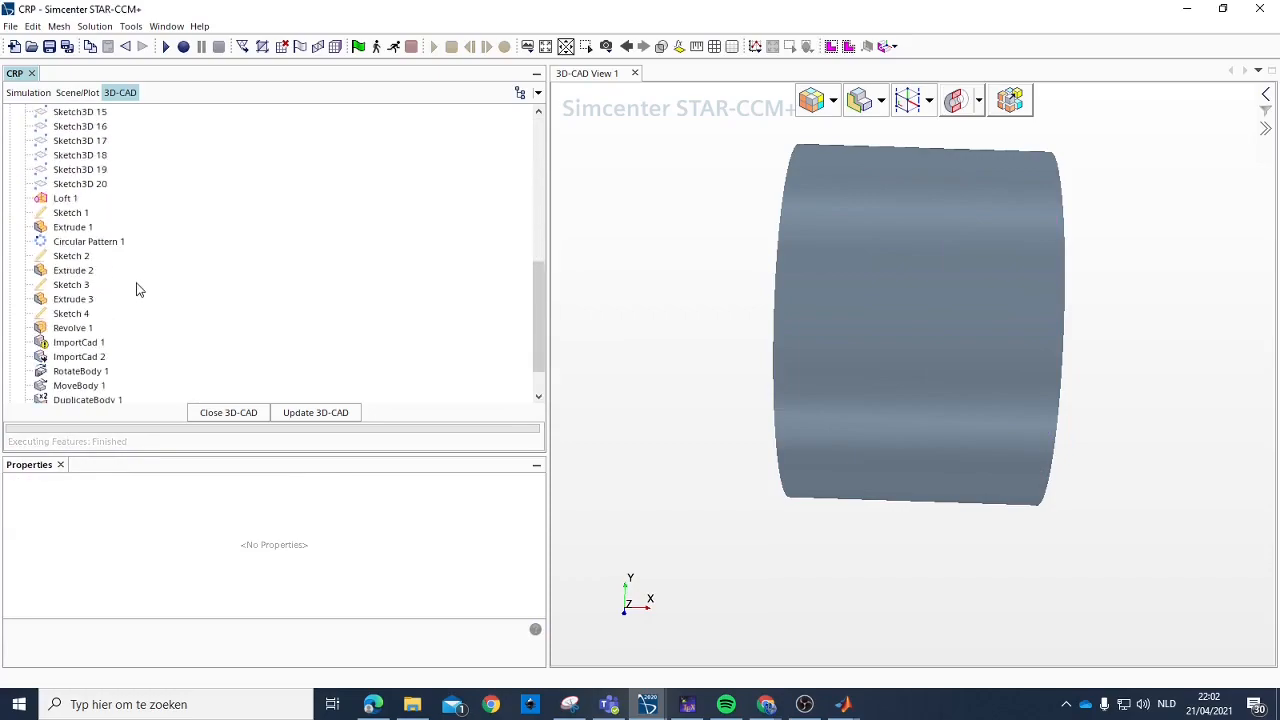
left_click(71, 257)
left_click_drag(783, 251, 651, 244)
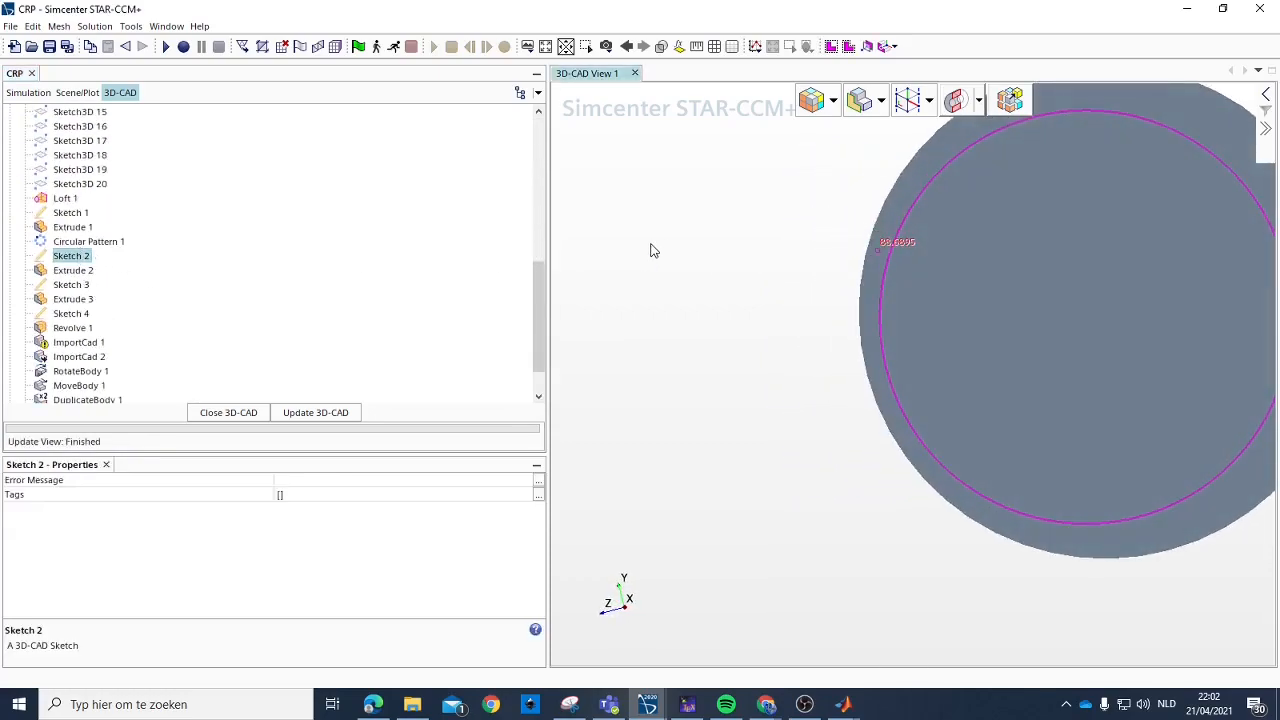
right_click(80, 256)
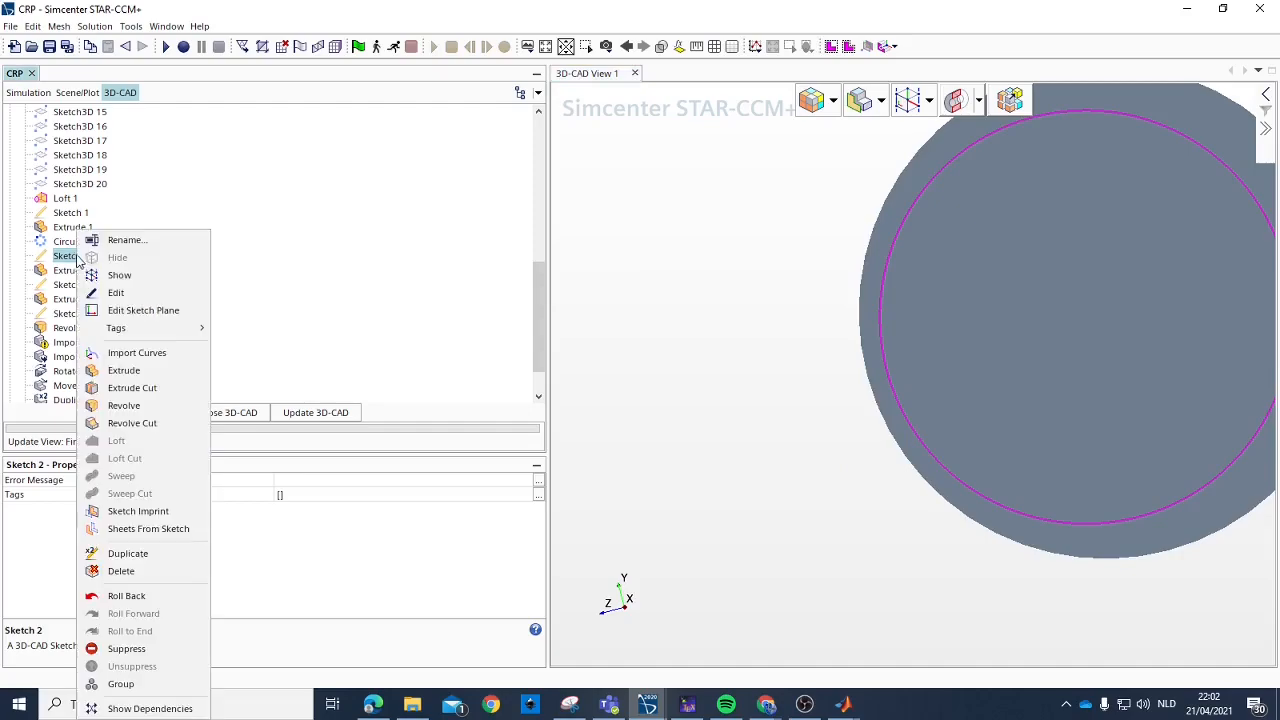
left_click(124, 371)
left_click_drag(850, 318, 1125, 315)
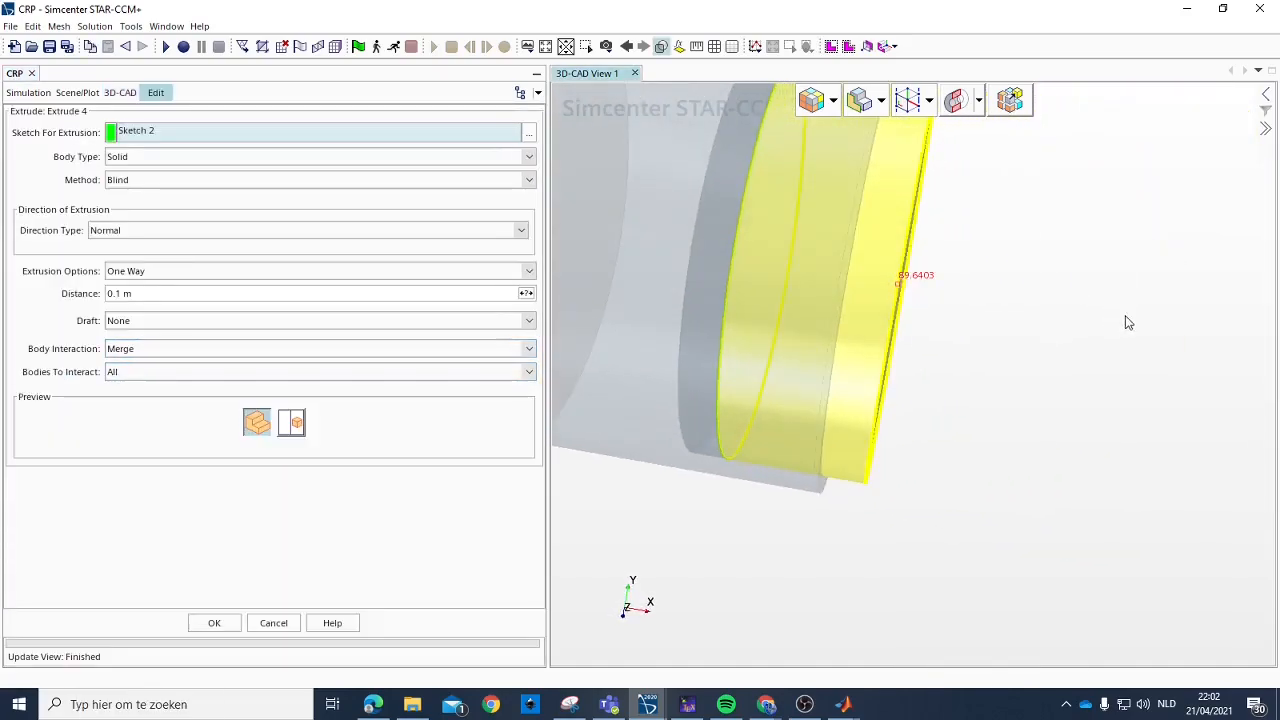
left_click(276, 624)
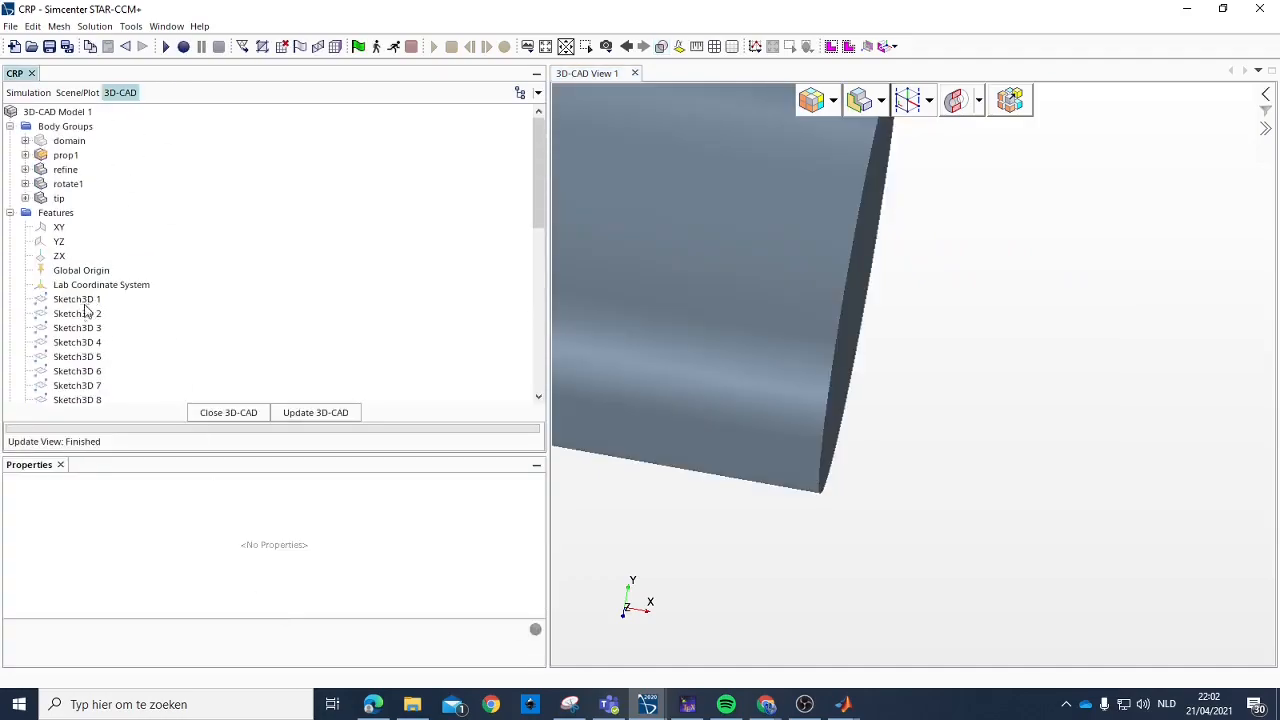
Sketch a circle on the YZ plane centred at the origin with a radius of 0.145 m and finish the sketch.
left_click(47, 240)
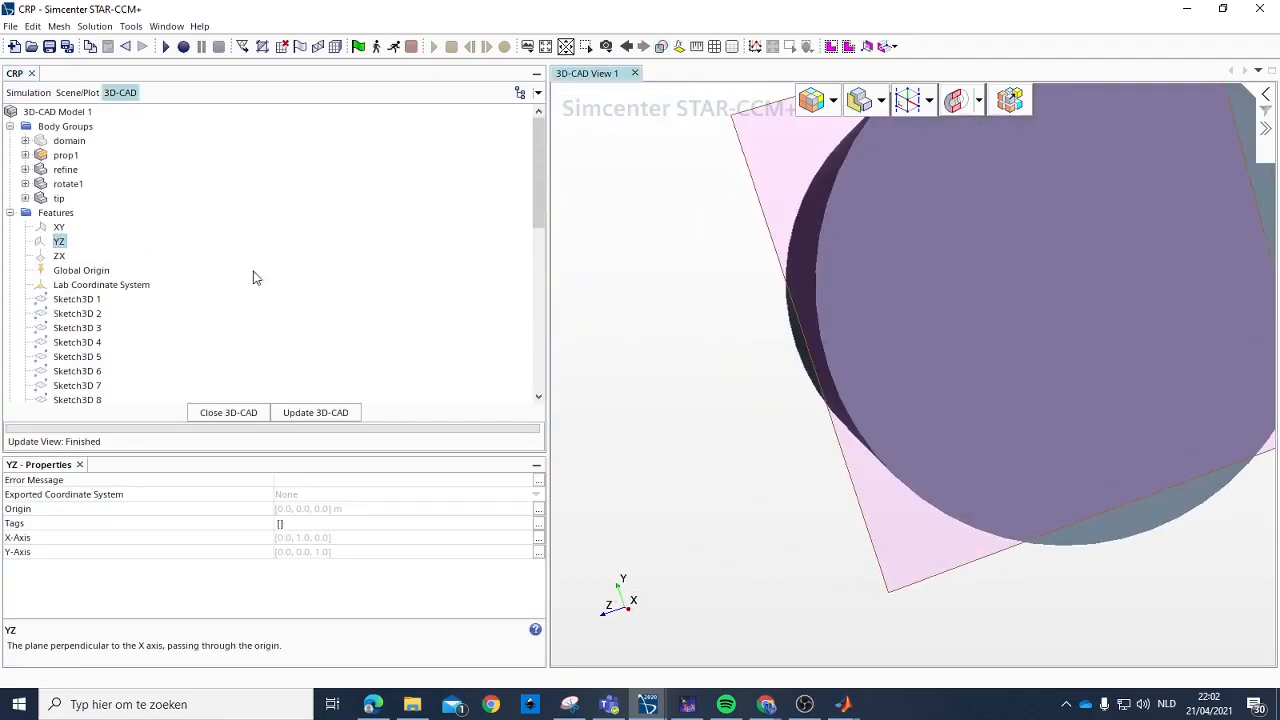
right_click(47, 246)
left_click(100, 302)
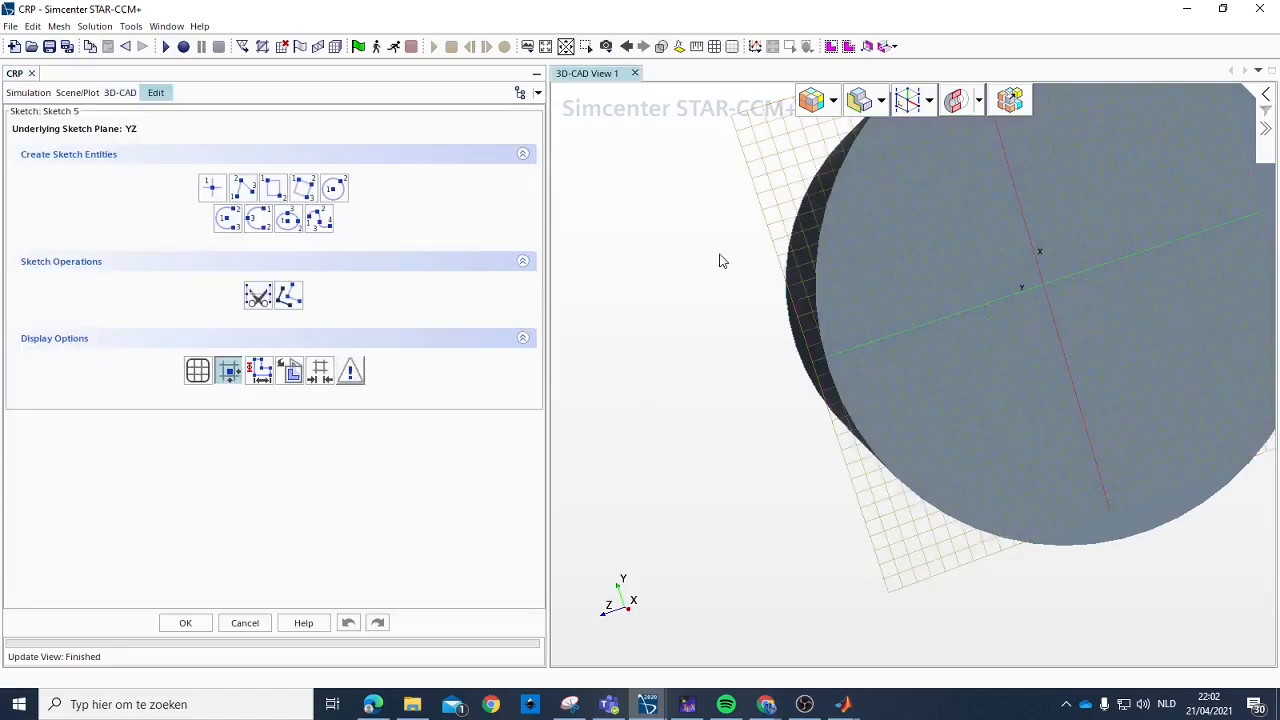
left_click(334, 188)
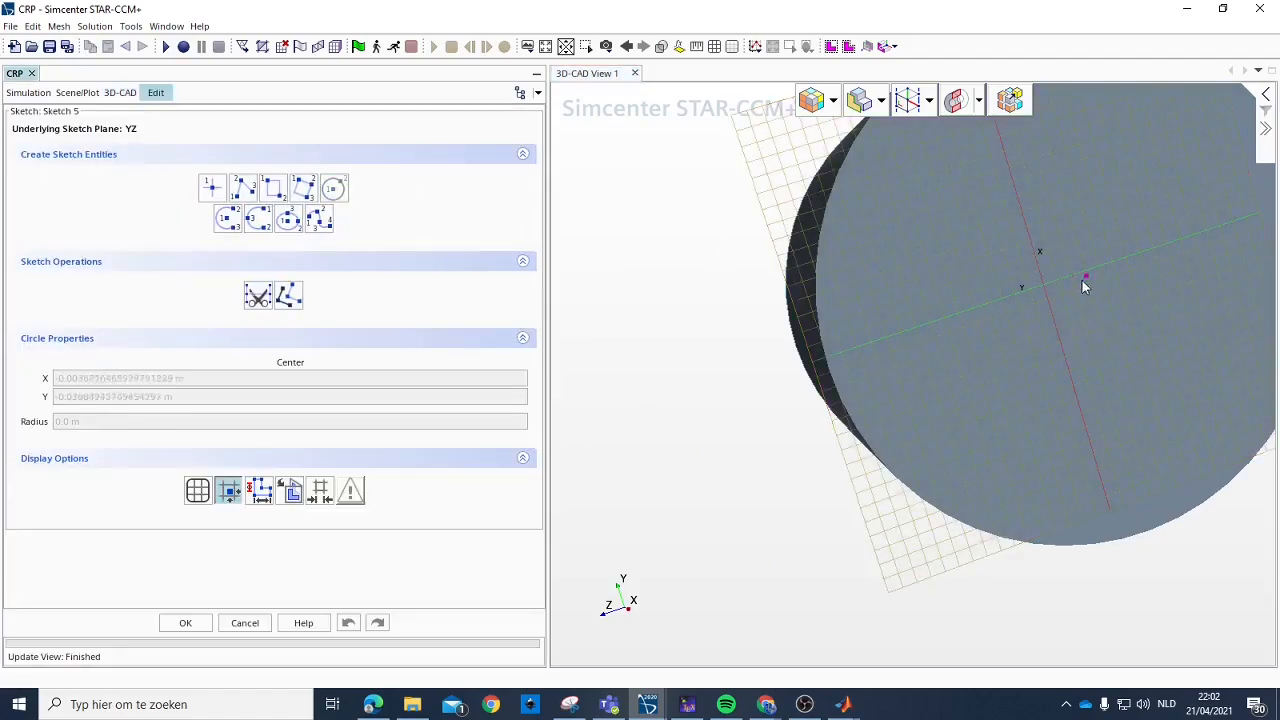
left_click(1043, 285)
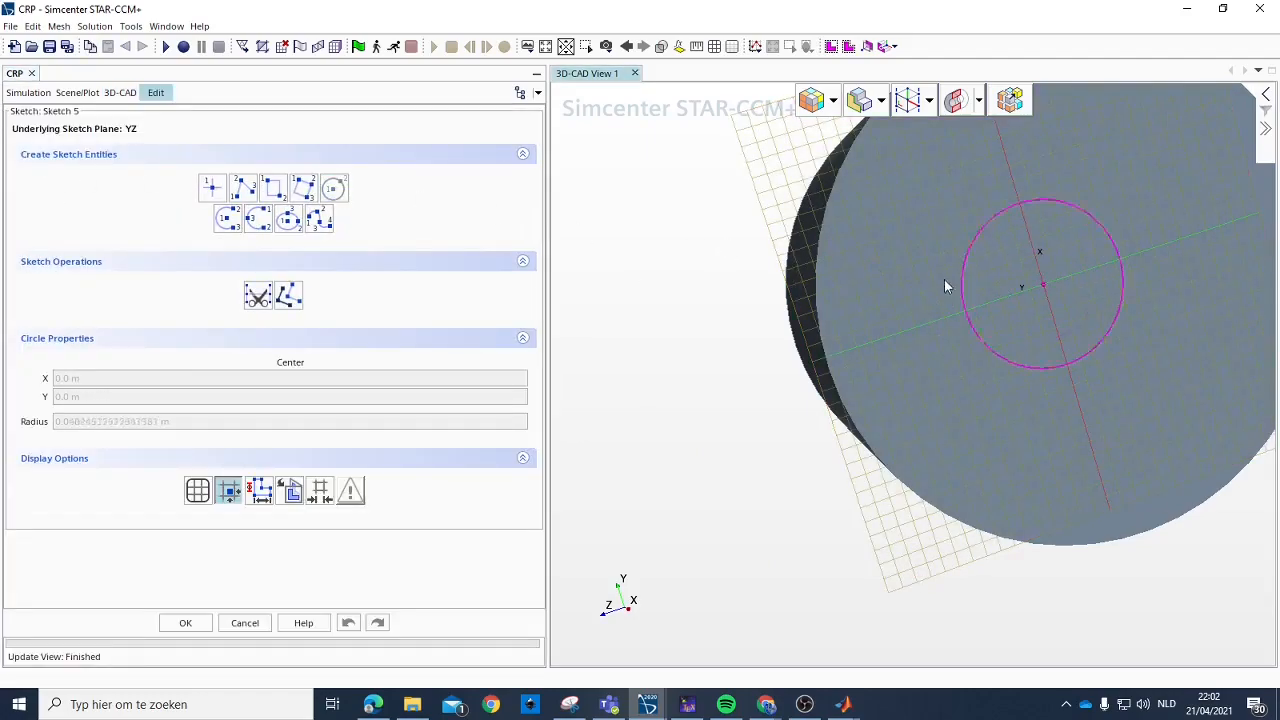
left_click(841, 259)
triple_click(134, 423)
type("0.145")
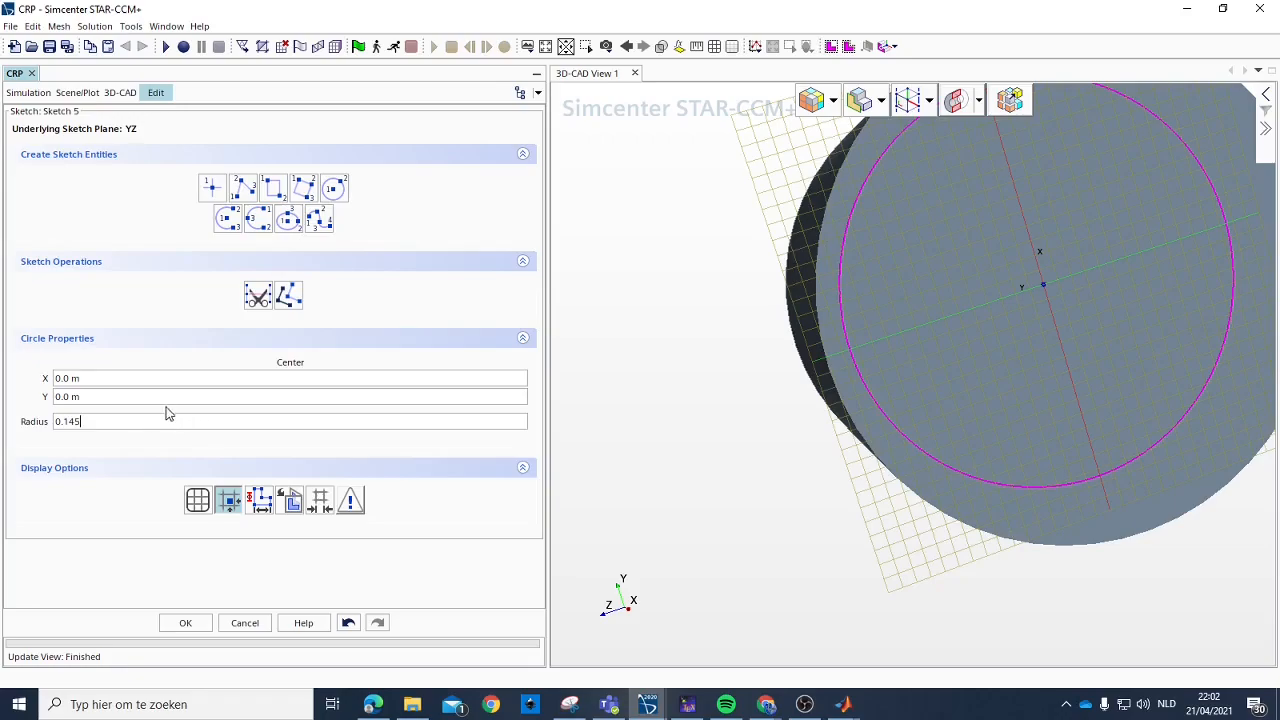
left_click(163, 397)
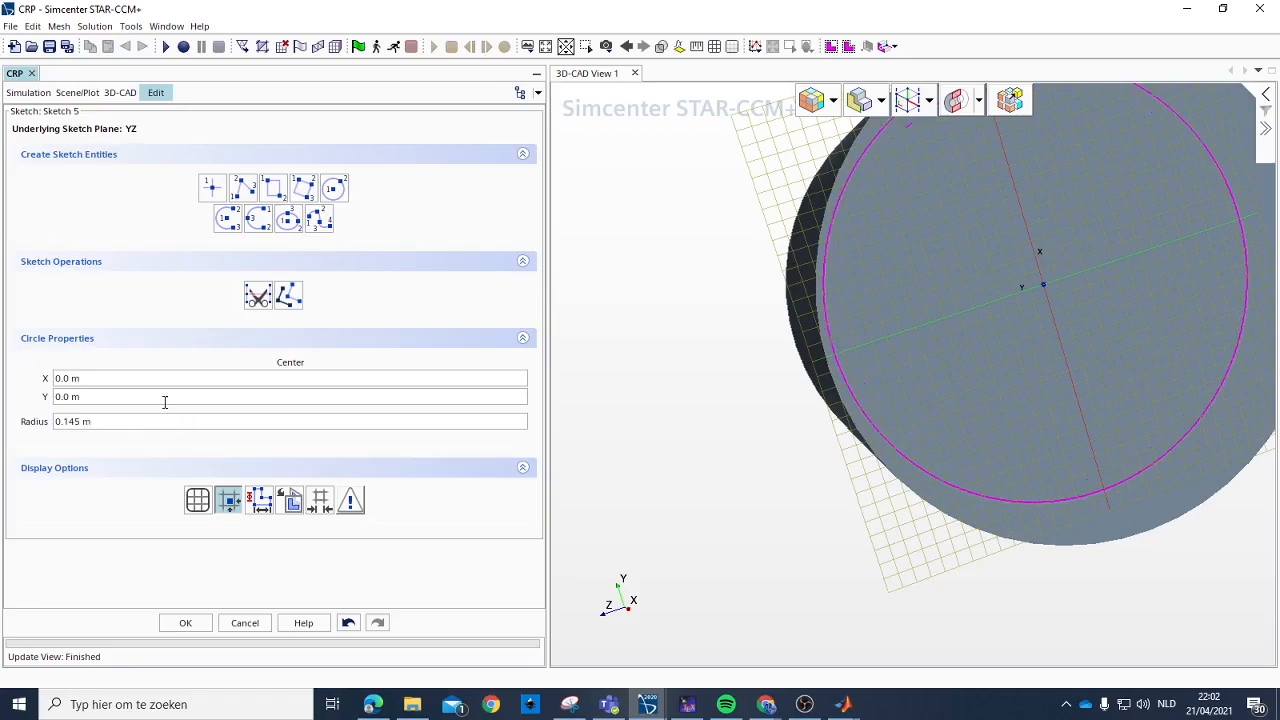
mouse_move(891, 463)
left_mouse_down()
mouse_move(1165, 369)
mouse_move(1204, 380)
mouse_move(1048, 400)
mouse_move(1097, 371)
mouse_move(1279, 348)
mouse_move(709, 456)
mouse_move(997, 393)
mouse_move(966, 400)
mouse_move(1156, 320)
mouse_move(1052, 338)
left_mouse_up()
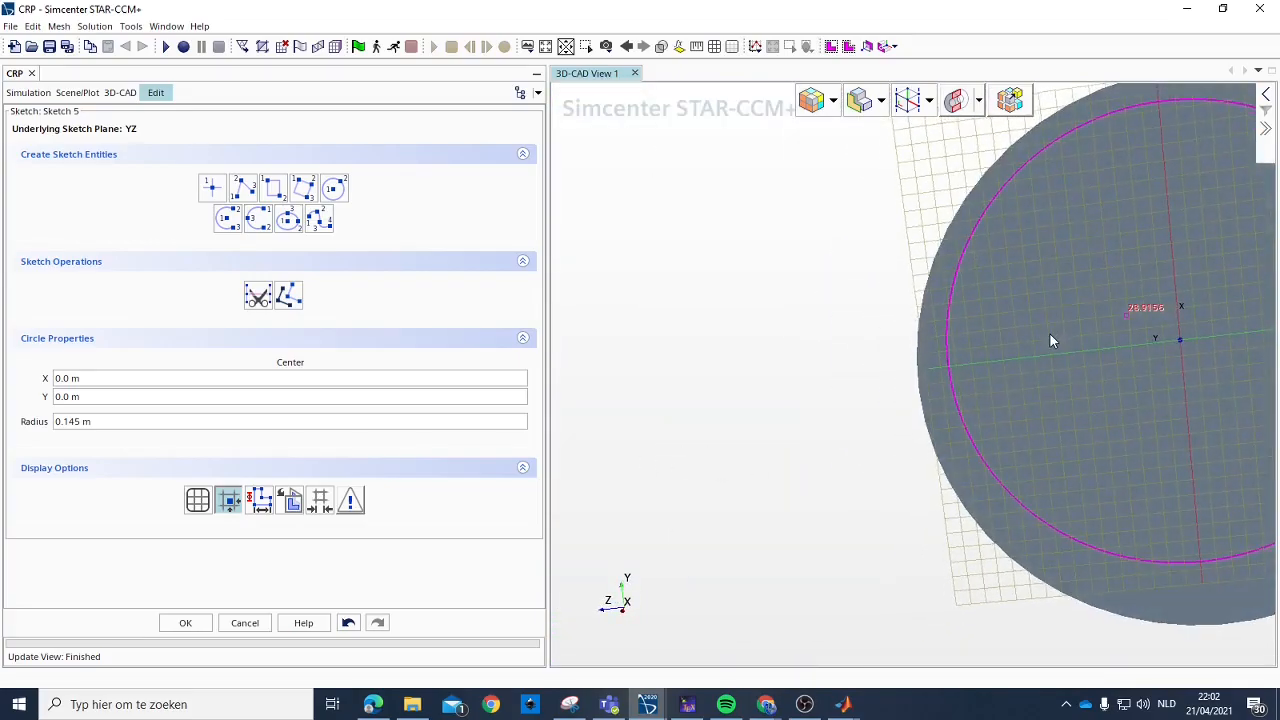
left_click(185, 622)
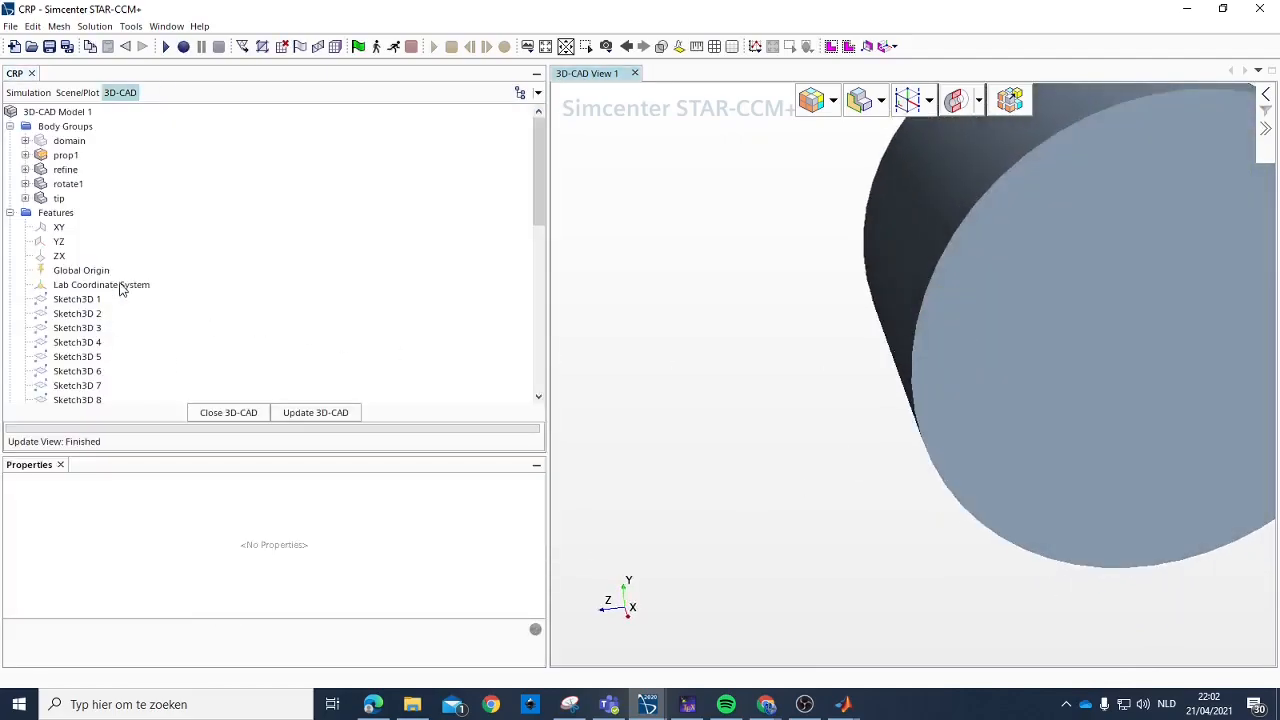
Extrude Sketch 5 as a solid, Two Way Symmetric, with a distance of 0.025 m and body interaction set to None.
scroll(90, 290, "down", 10)
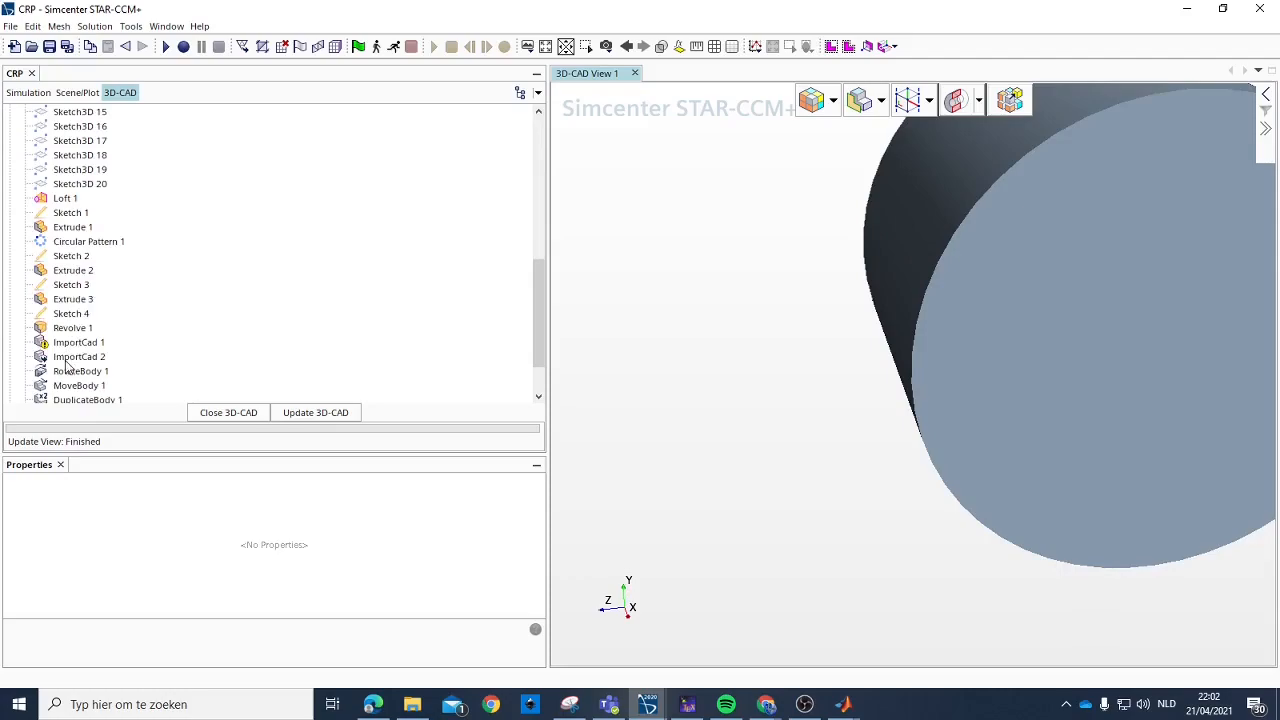
left_click(70, 368)
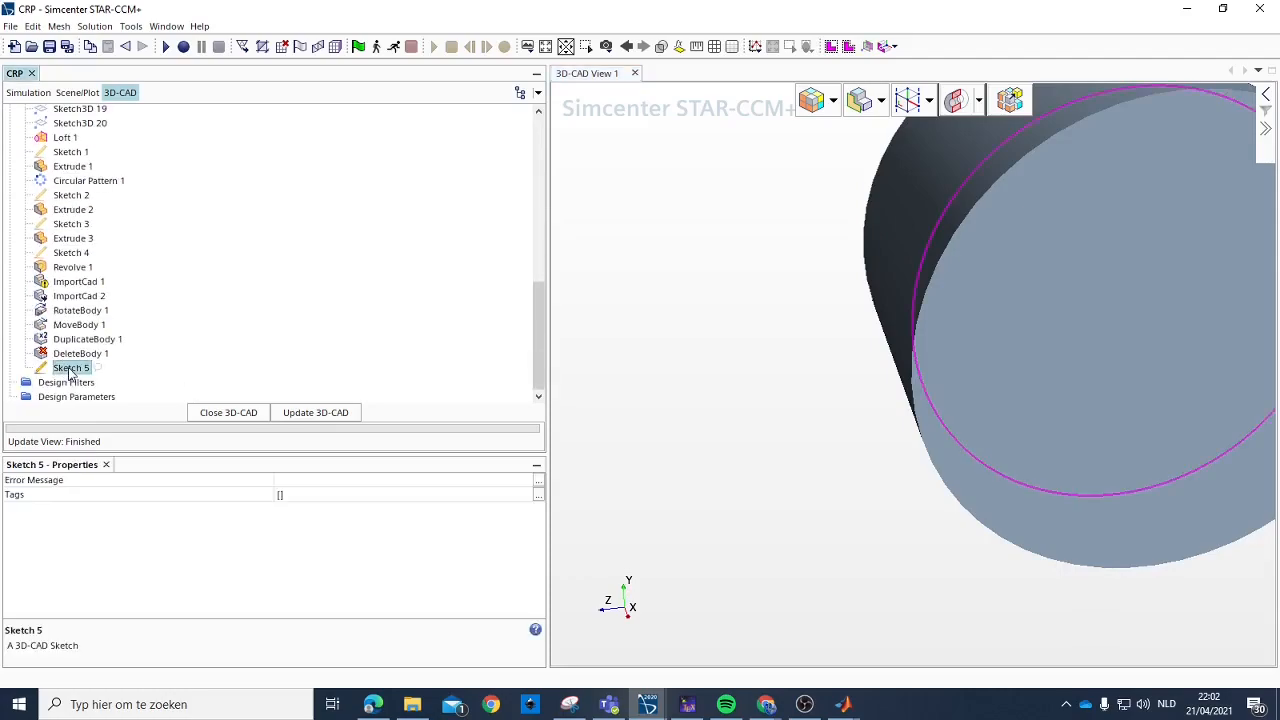
right_click(70, 372)
left_click(170, 369)
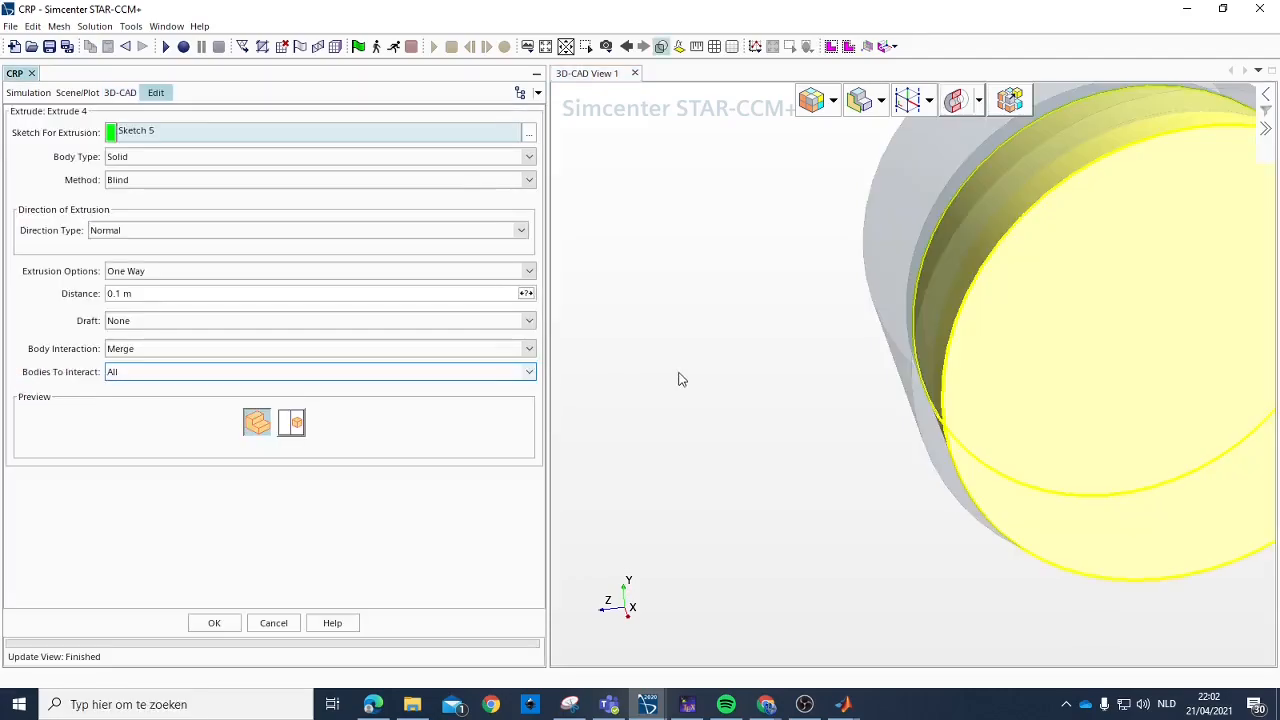
left_click_drag(973, 320, 752, 337)
left_click(154, 295)
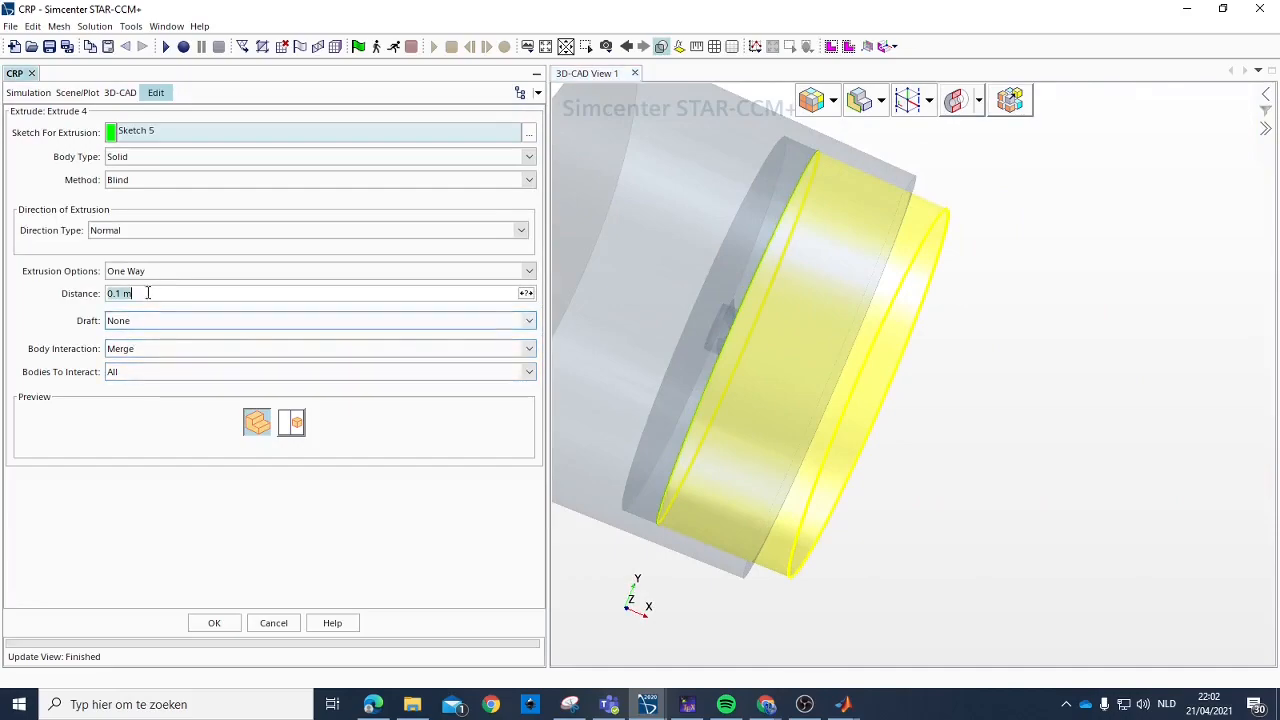
type("0.02")
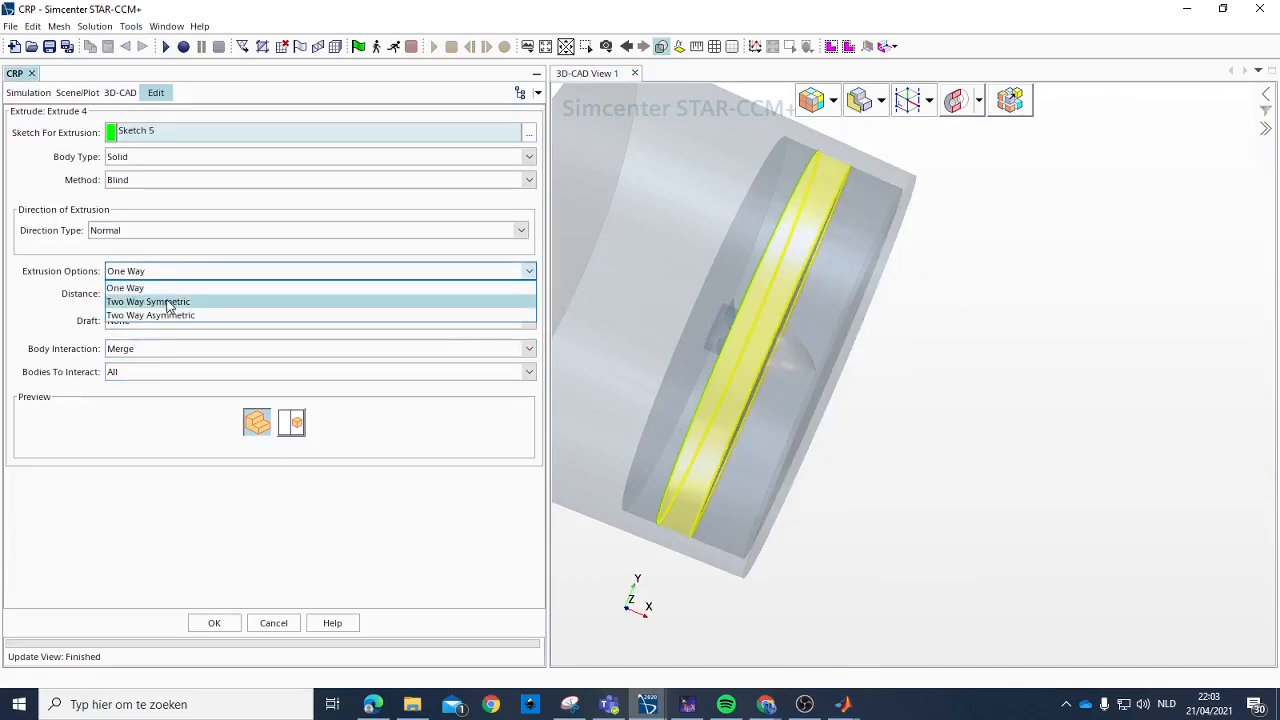
left_click(173, 302)
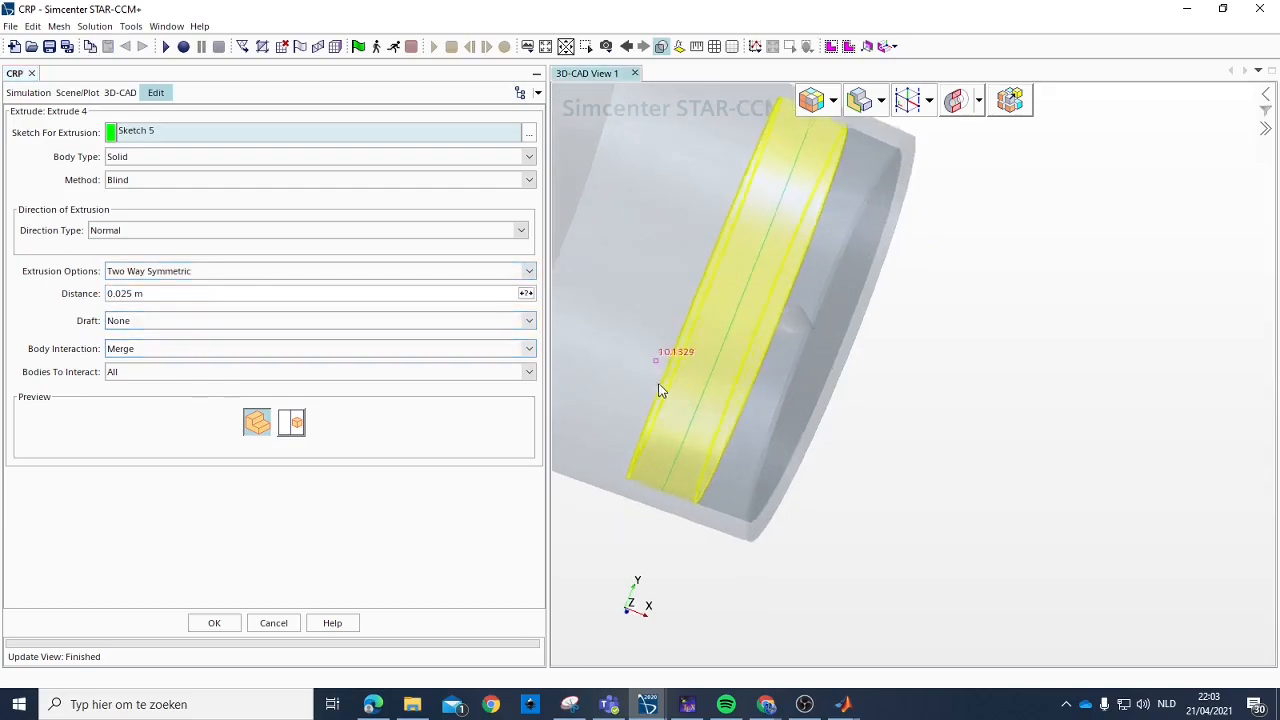
left_click(143, 348)
left_click(143, 364)
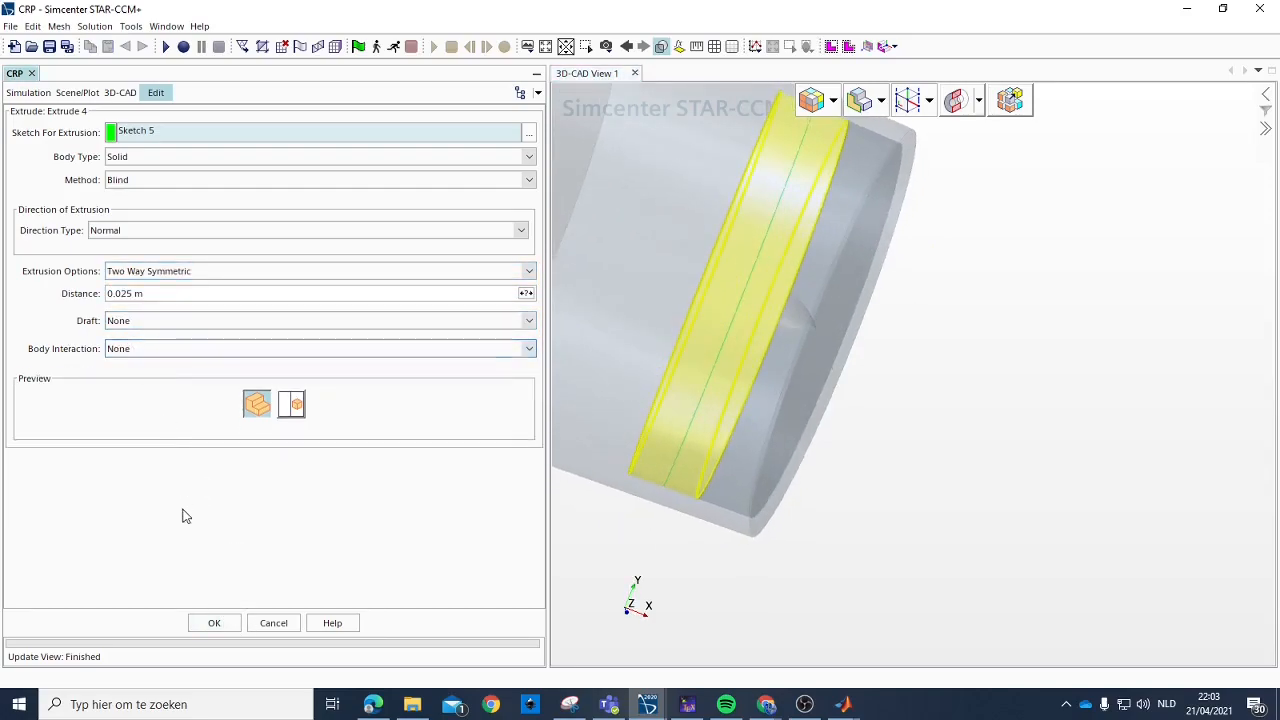
left_click(214, 623)
Rename the newly extruded cylinder body as rotate2.
scroll(92, 222, "up", 6)
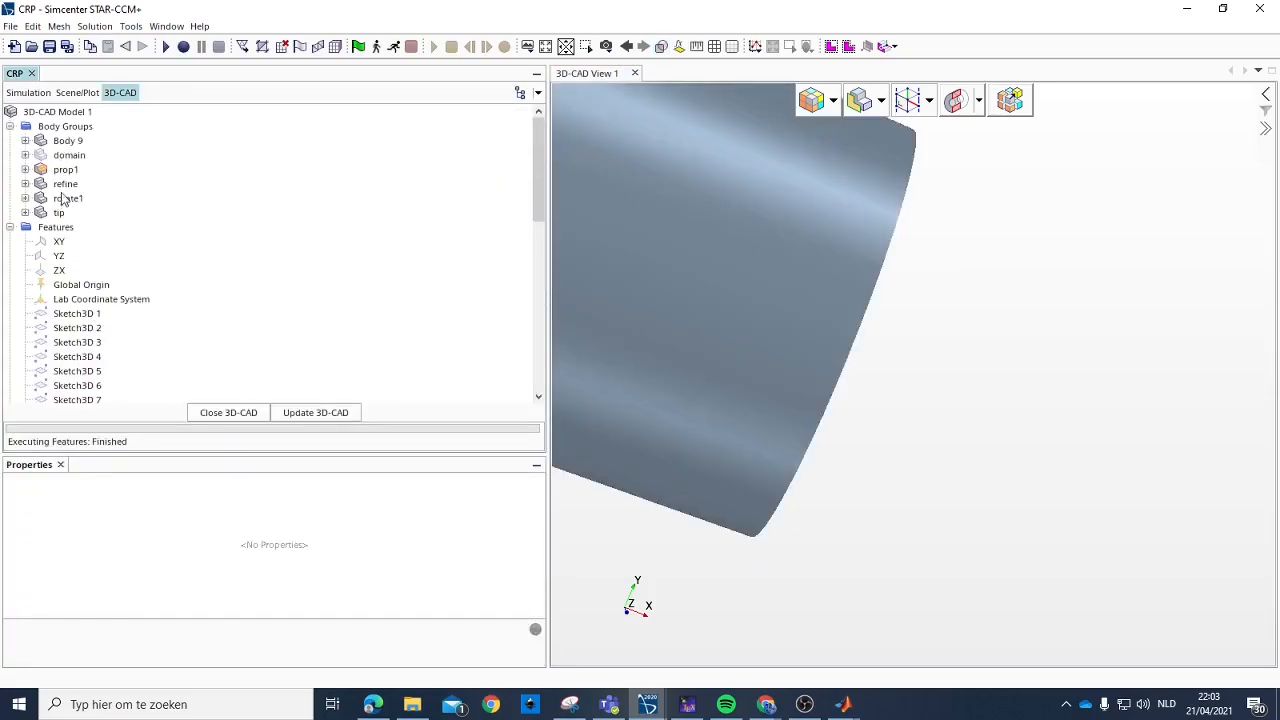
left_click(67, 141)
left_click(67, 141)
type("rotate2")
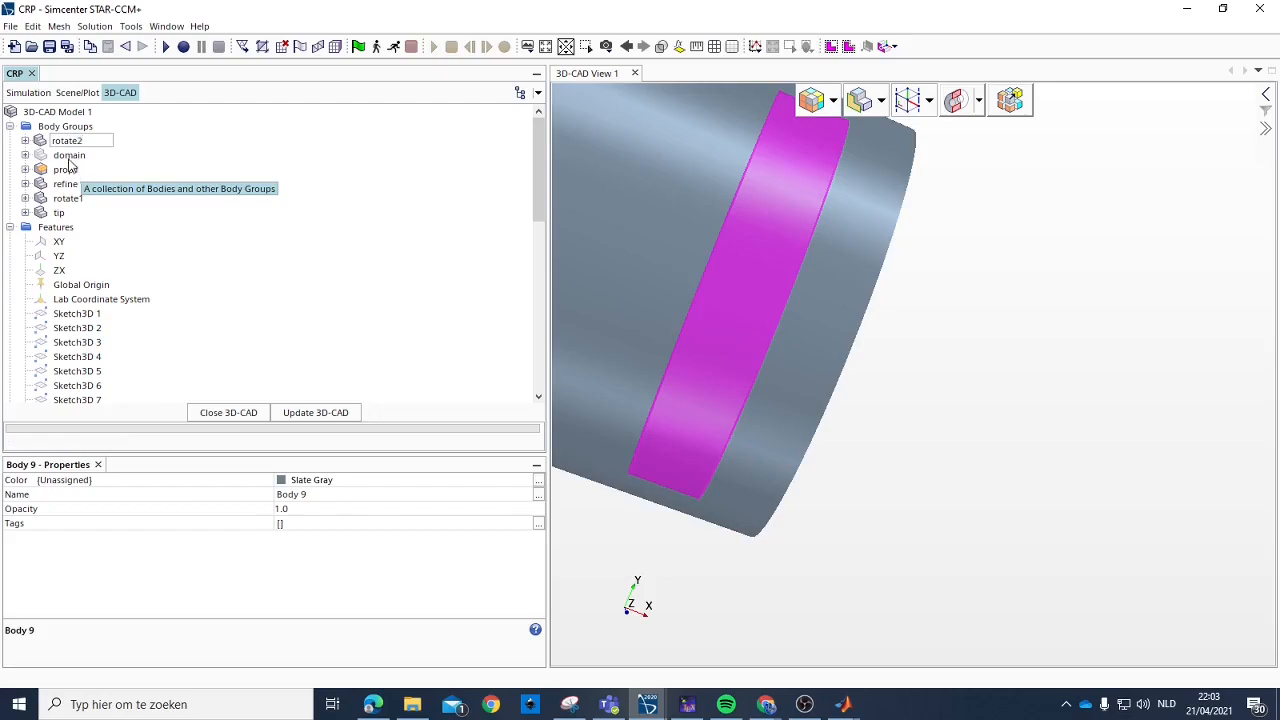
key("Return")
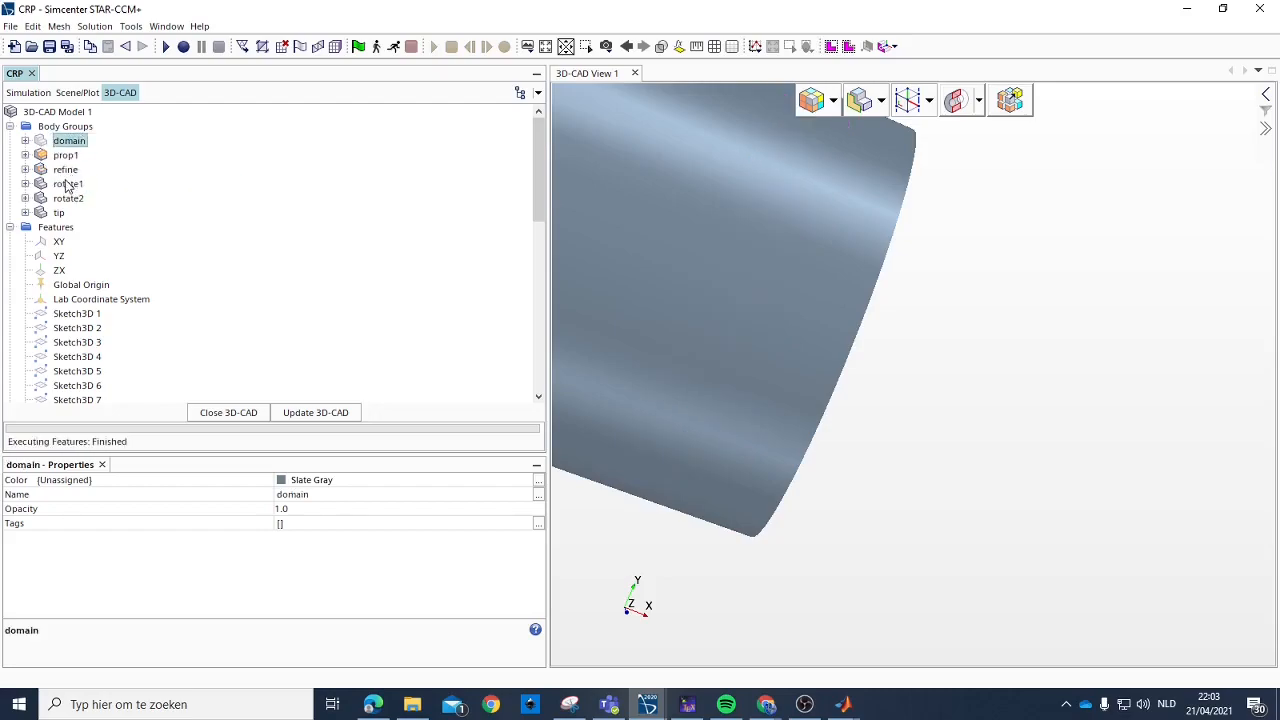
Translate the rotate2 body by -0.05 m along X in the Lab Coordinate System.
left_click(68, 198)
right_click(68, 198)
mouse_move(155, 320)
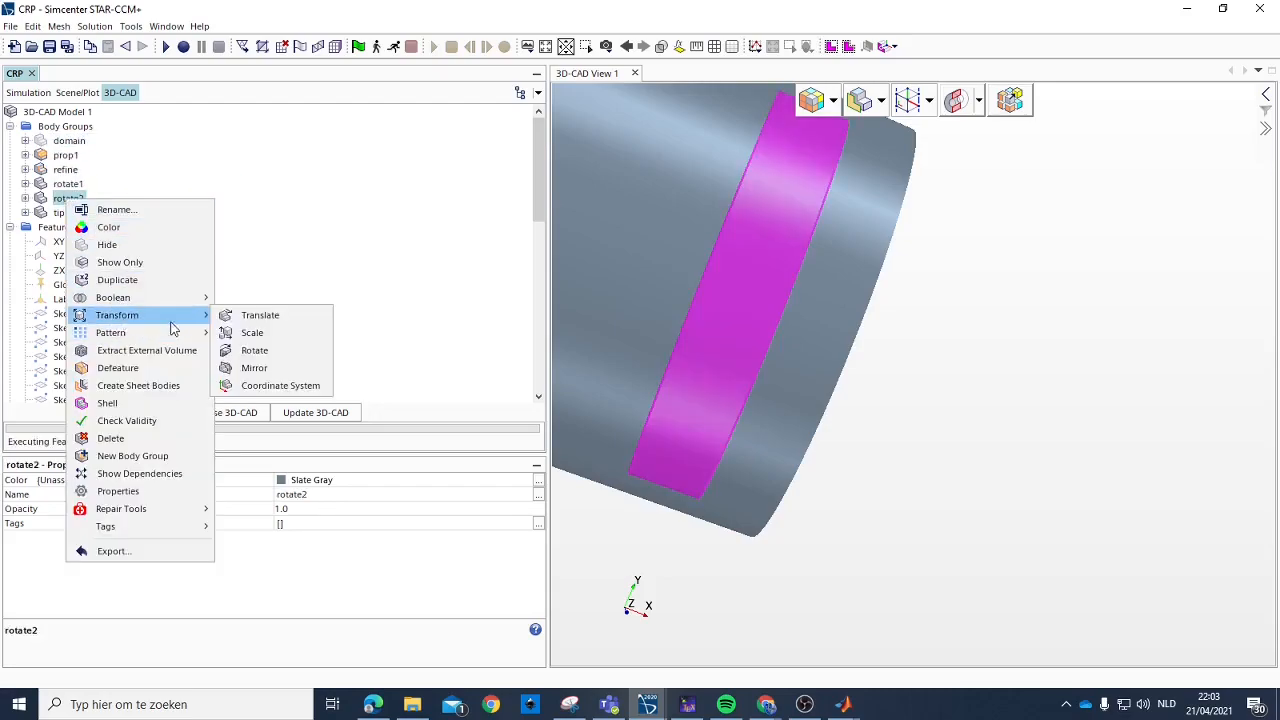
left_click(258, 315)
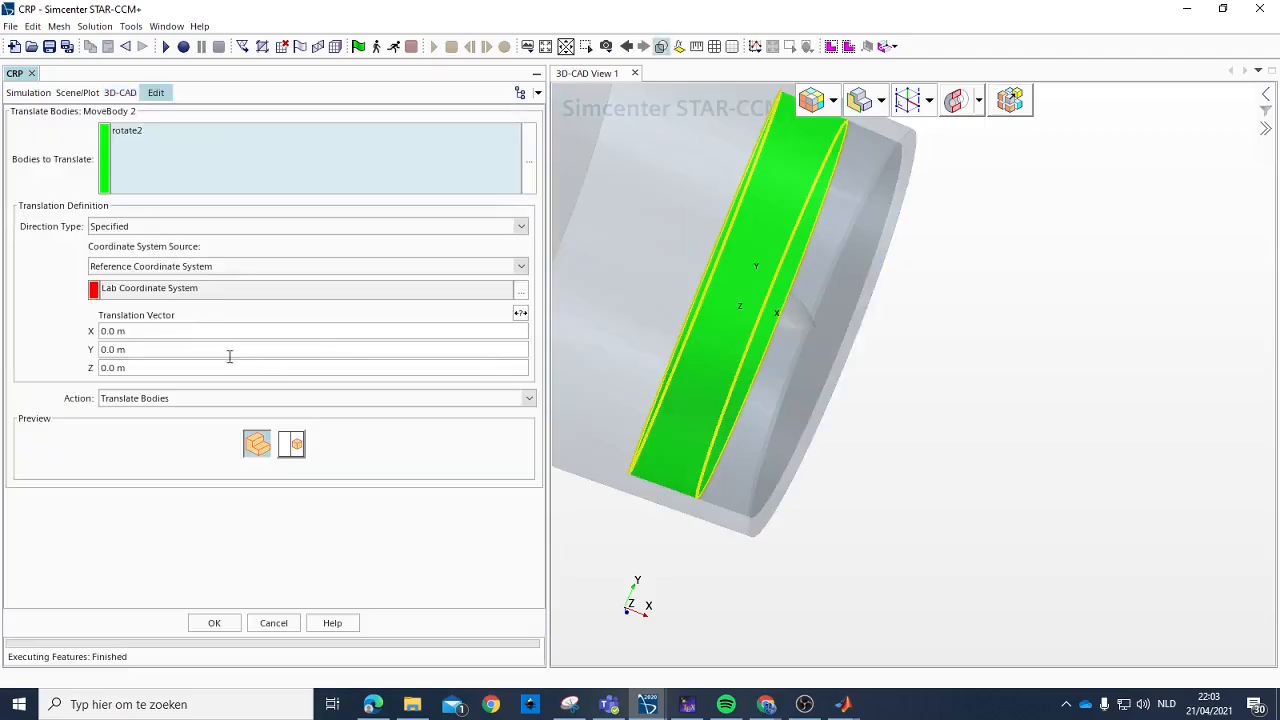
left_click(150, 330)
type("-0.05")
key("Tab")
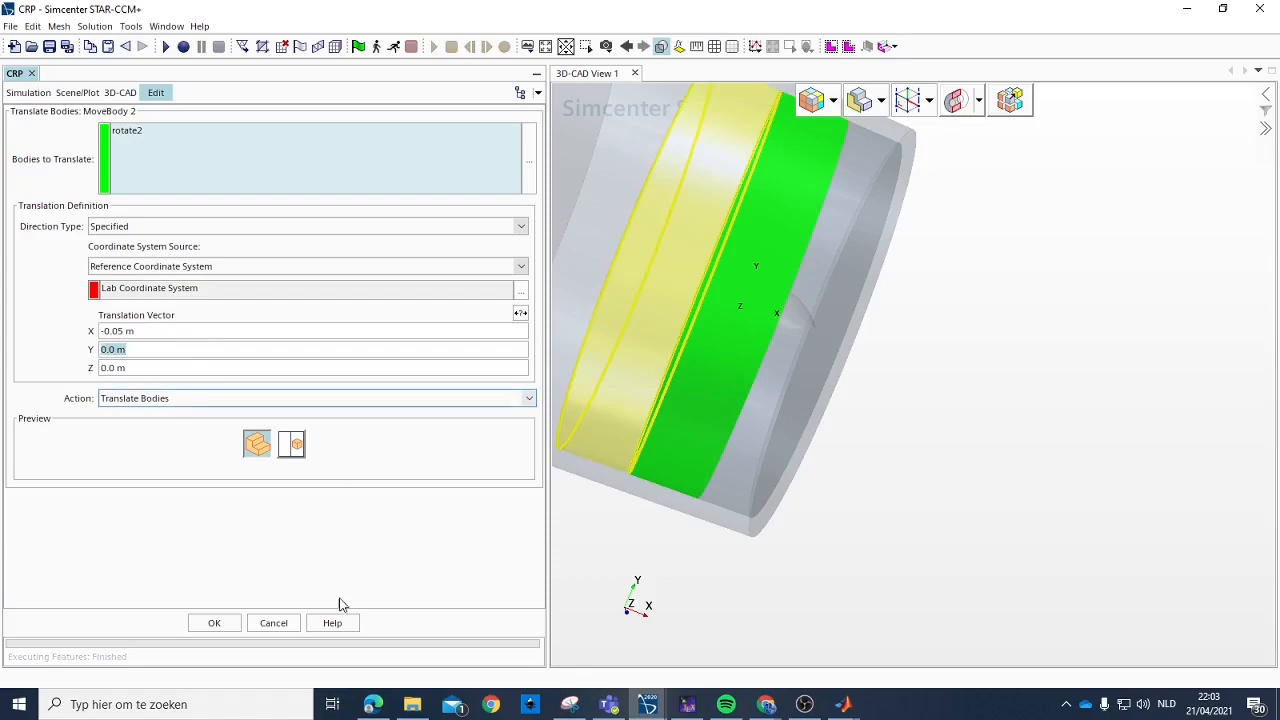
left_click(214, 624)
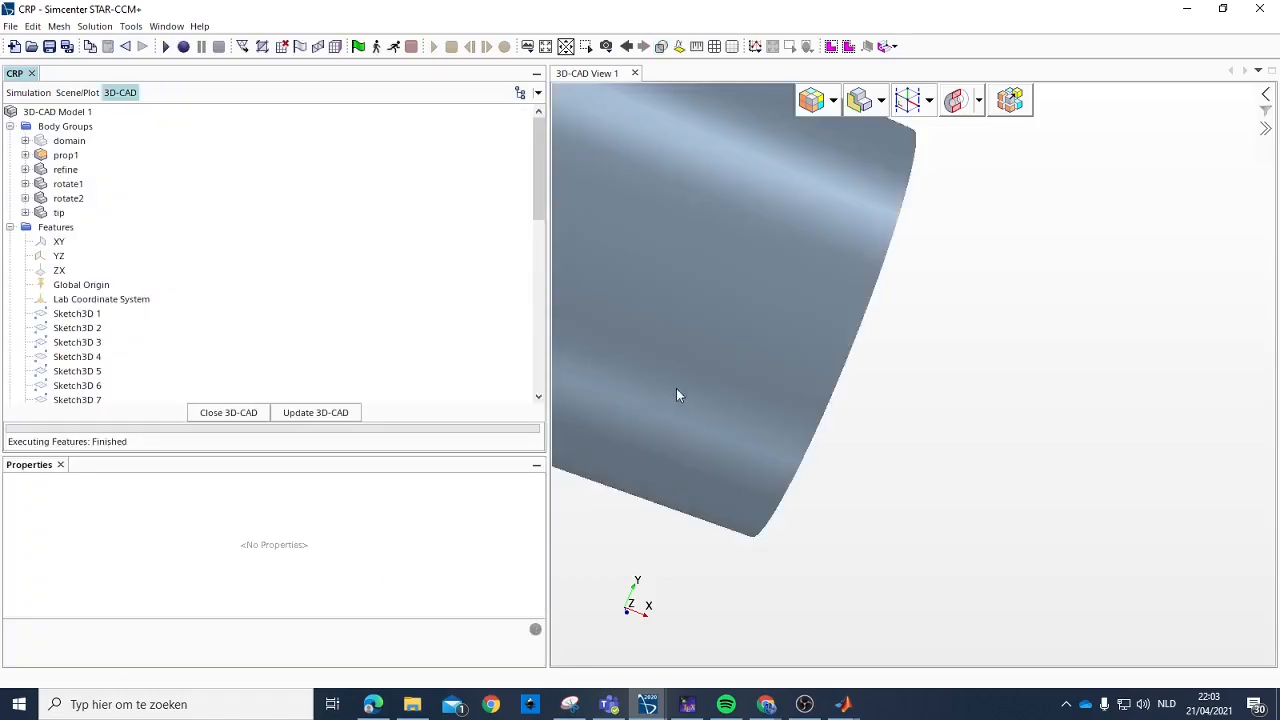
Hide the refine body and make the 3D view transparent to inspect the two rotating cylinders around the propeller.
right_click(58, 170)
left_click(111, 215)
left_click_drag(736, 286, 714, 230)
scroll(716, 232, "up", 3)
left_click_drag(729, 293, 735, 318)
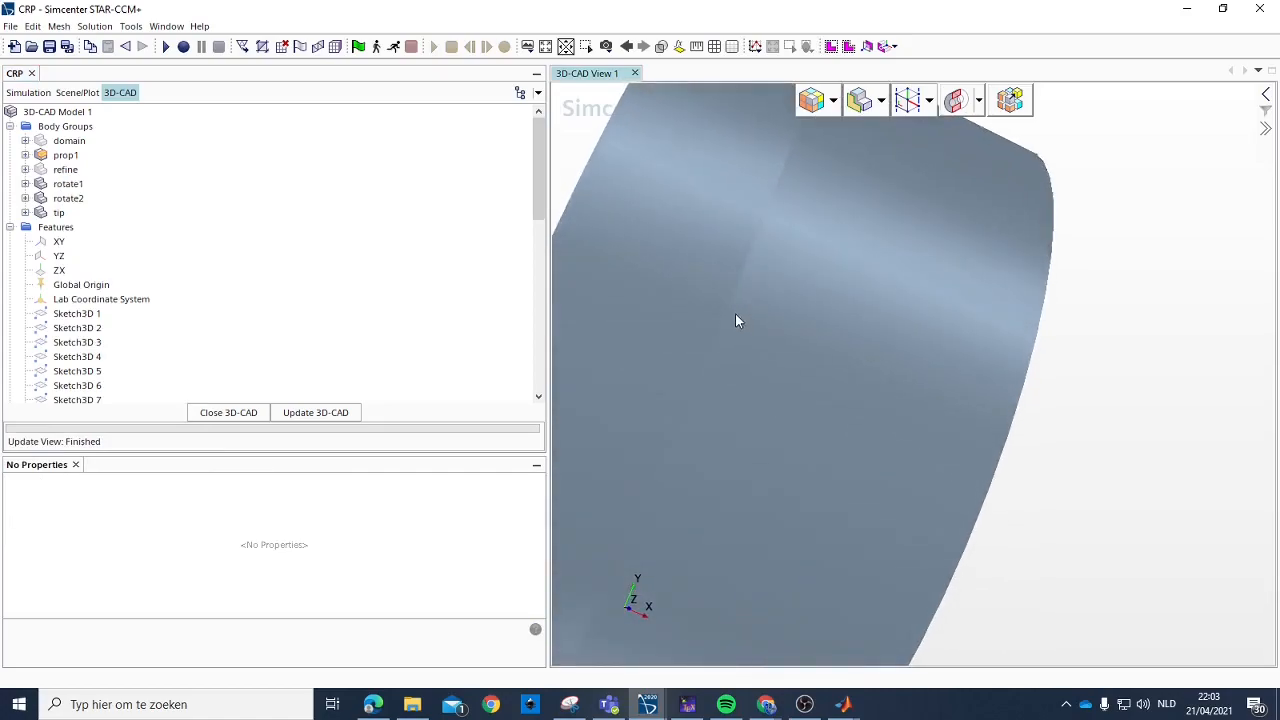
left_click(661, 46)
mouse_move(769, 217)
left_mouse_down()
mouse_move(763, 246)
mouse_move(741, 243)
mouse_move(714, 285)
mouse_move(719, 306)
mouse_move(771, 323)
mouse_move(731, 220)
left_mouse_up()
scroll(718, 273, "down", 3)
scroll(720, 309, "up", 2)
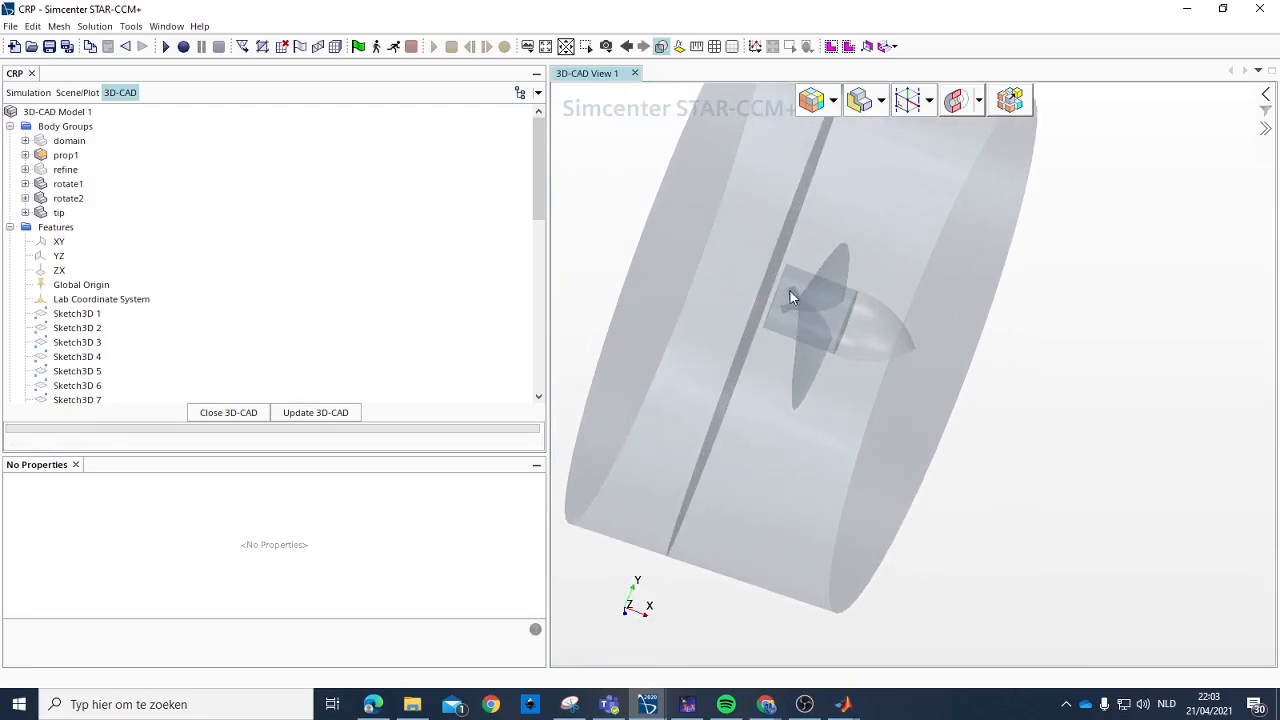
left_click_drag(697, 309, 677, 329)
Review the extrusion options and distances of the Extrude 2 feature and leave its editor without applying anything.
scroll(44, 203, "down", 10)
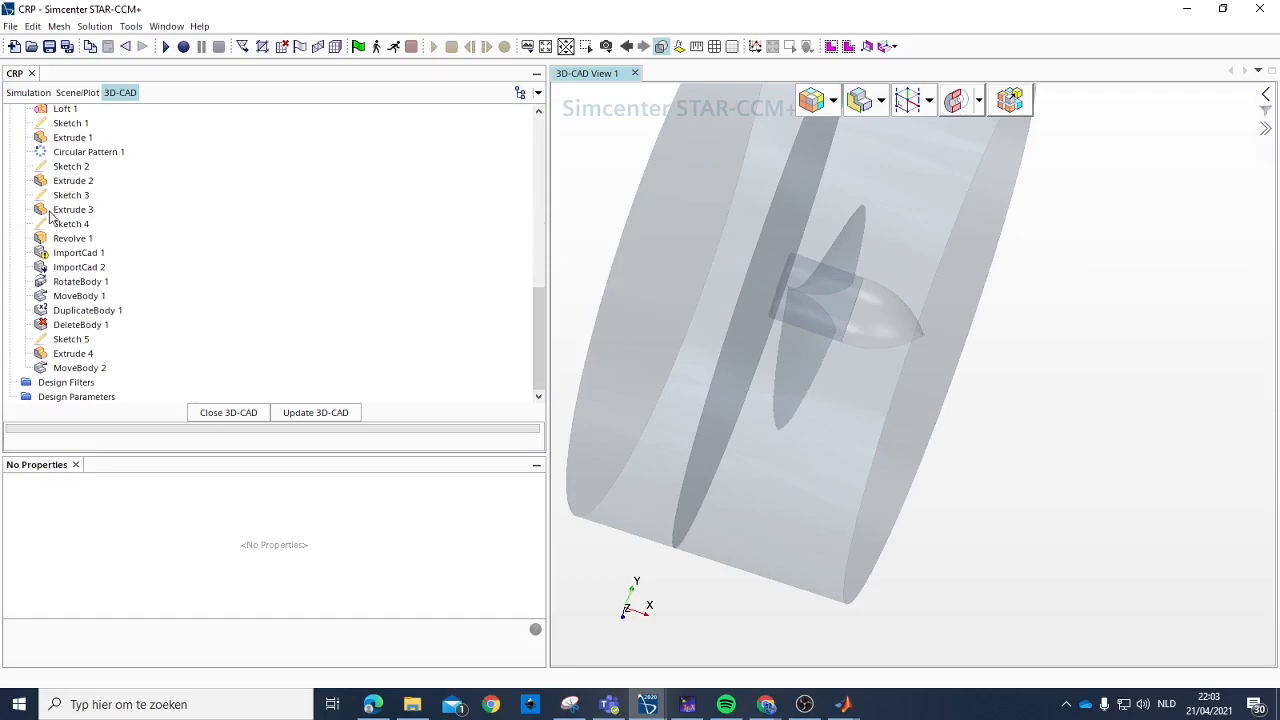
left_click(68, 210)
left_click(68, 181)
right_click(70, 181)
left_click(115, 203)
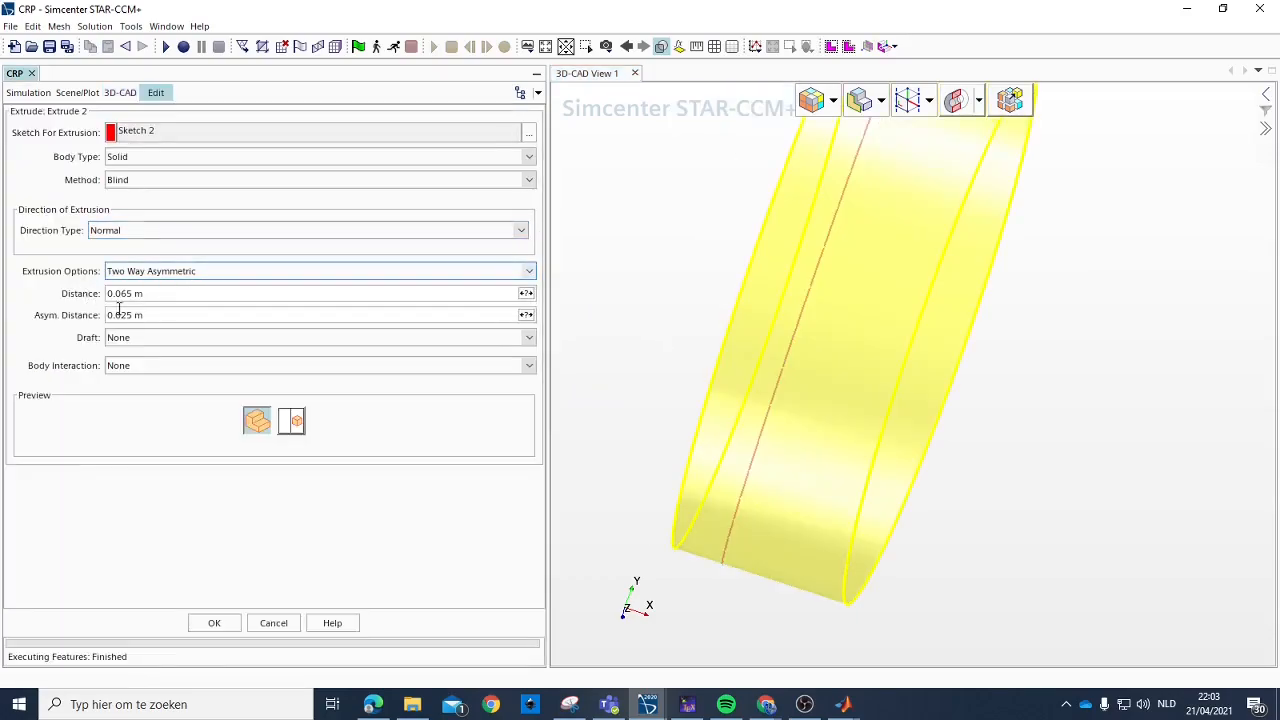
left_click(284, 623)
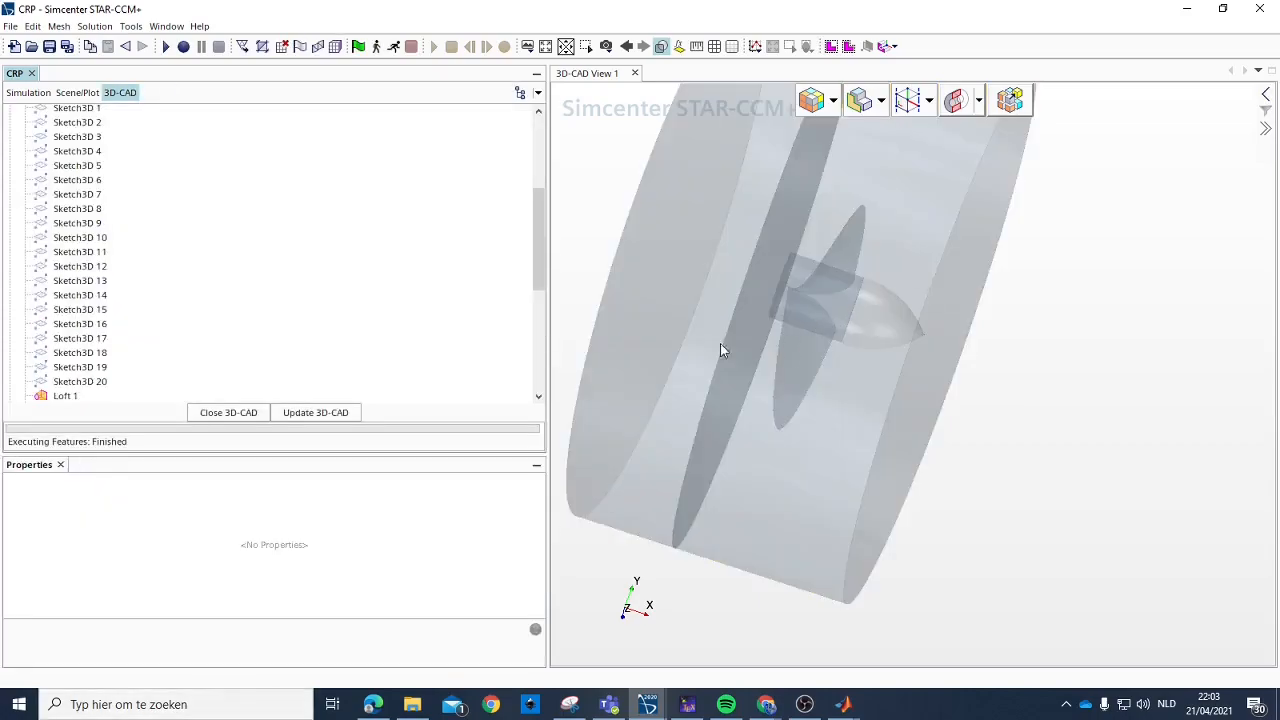
Close the 3D-CAD editor and expand the body groups of 3D-CAD Model 1 in the simulation tree.
left_click(245, 412)
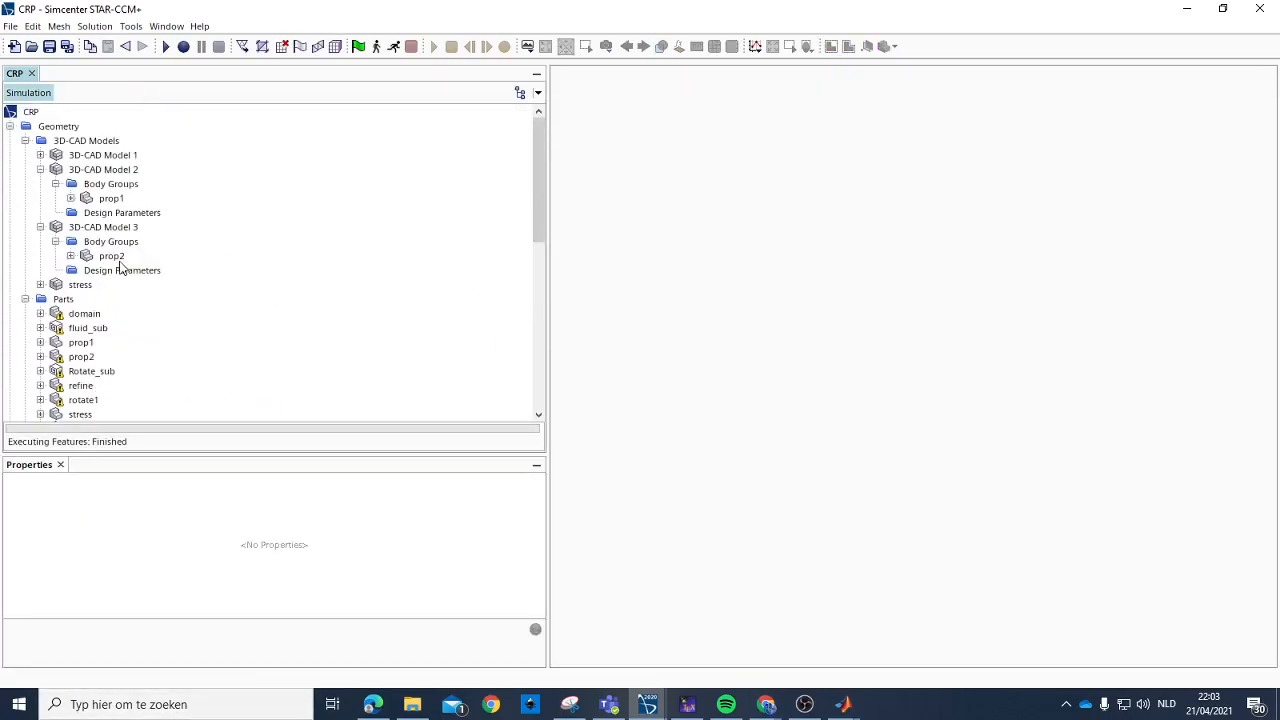
scroll(115, 265, "down", 4)
scroll(100, 248, "up", 4)
left_click(40, 155)
left_click(56, 169)
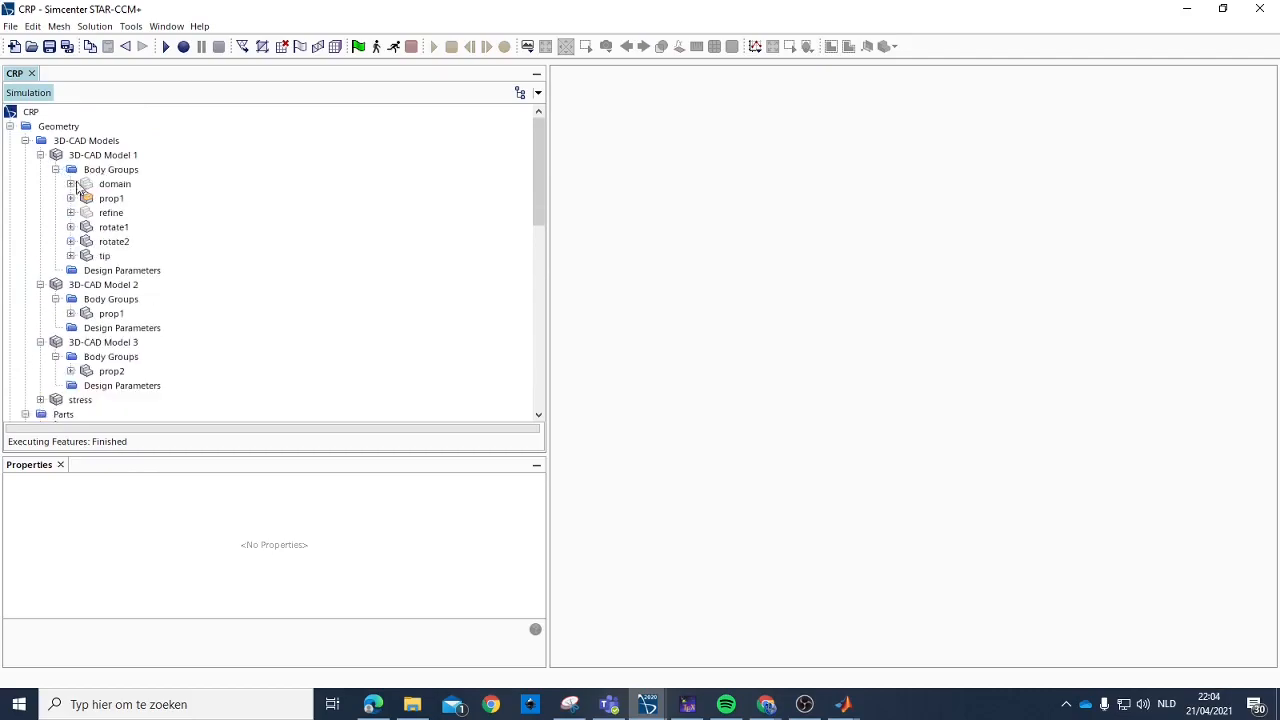
left_click(113, 229)
right_click(113, 229)
left_click(180, 254)
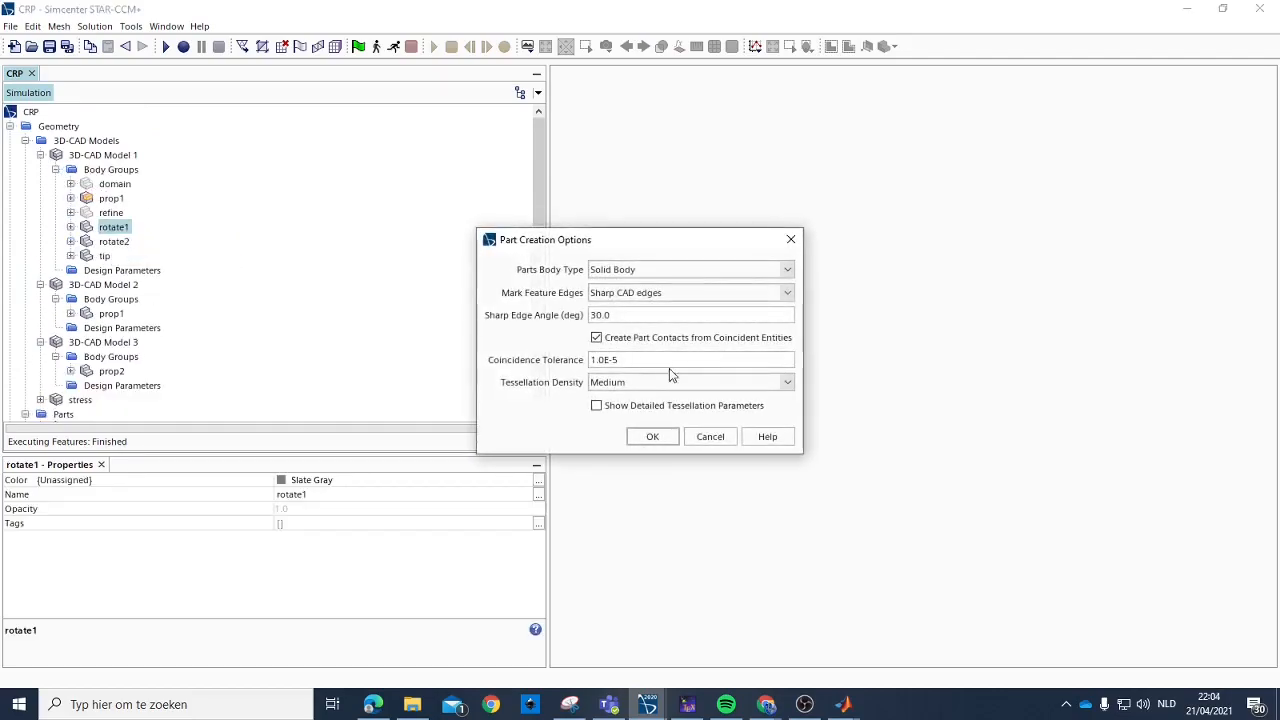
left_click(790, 239)
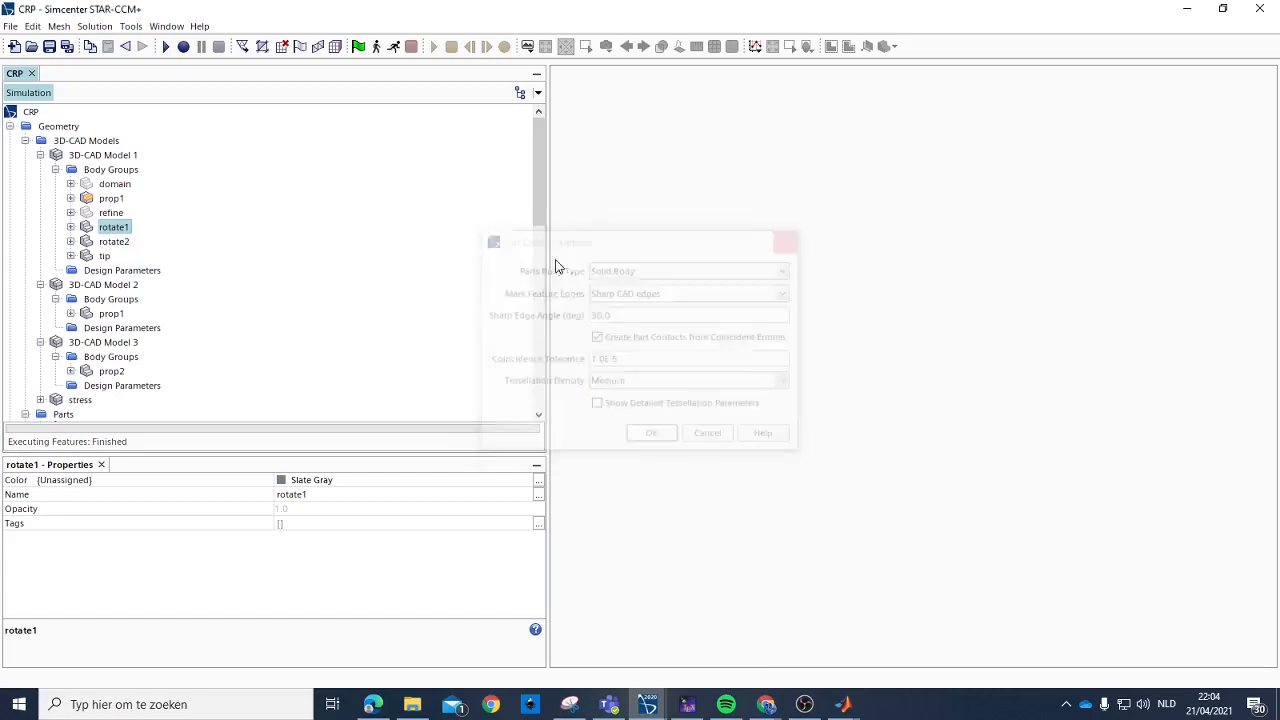
Create a geometry part from the rotate2 body group of 3D-CAD Model 1, adjusting its tessellation density.
right_click(135, 245)
left_click(180, 270)
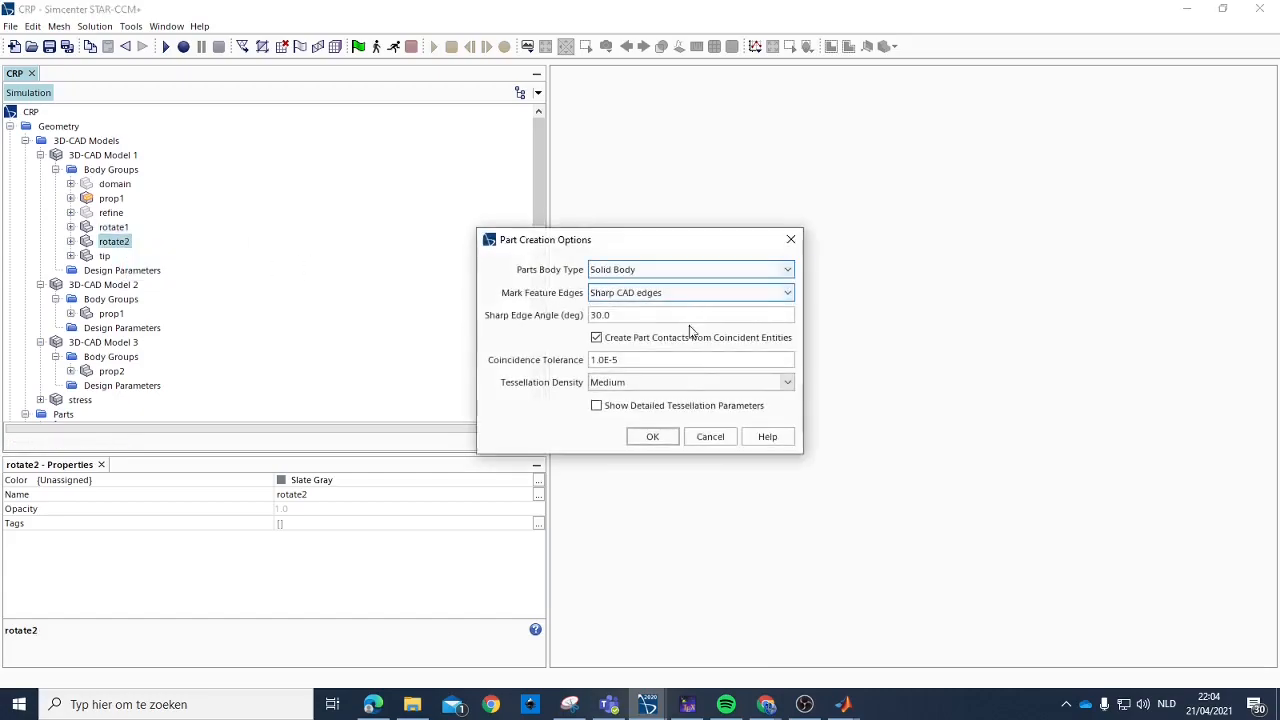
left_click(661, 382)
left_click(651, 451)
left_click(652, 436)
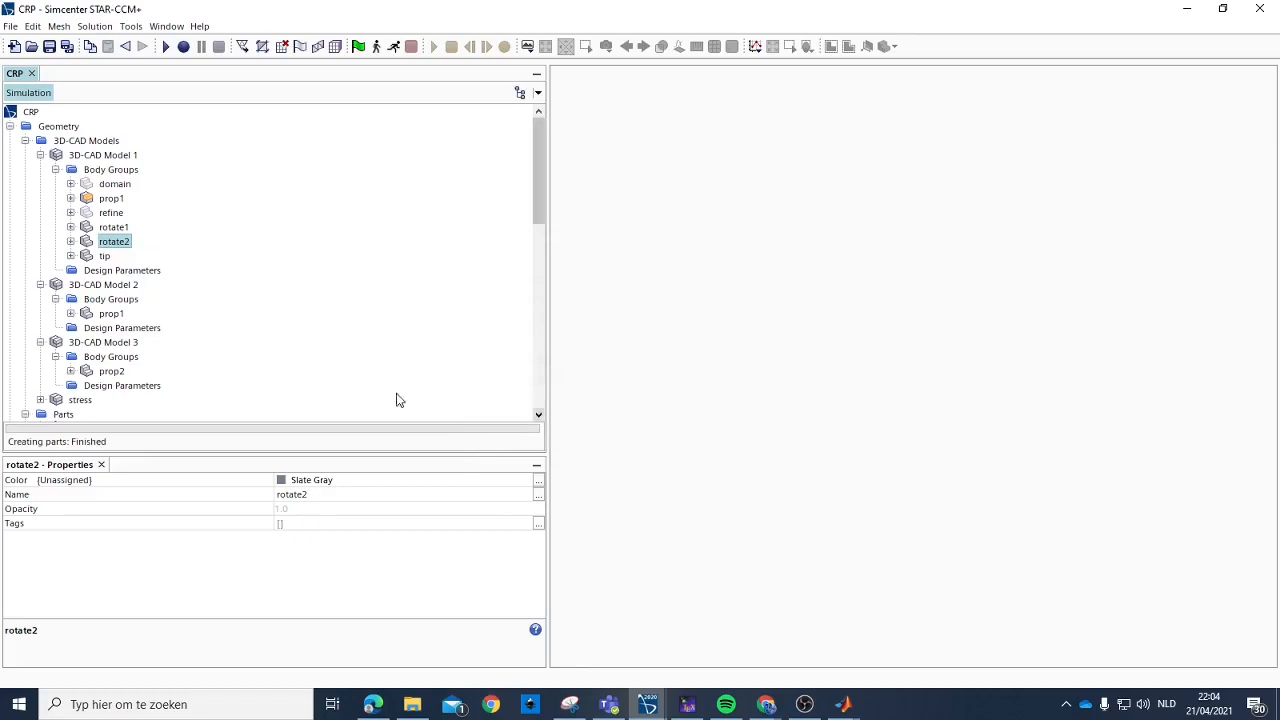
Update the domain geometry part from its 3D-CAD model.
scroll(120, 285, "down", 6)
right_click(80, 171)
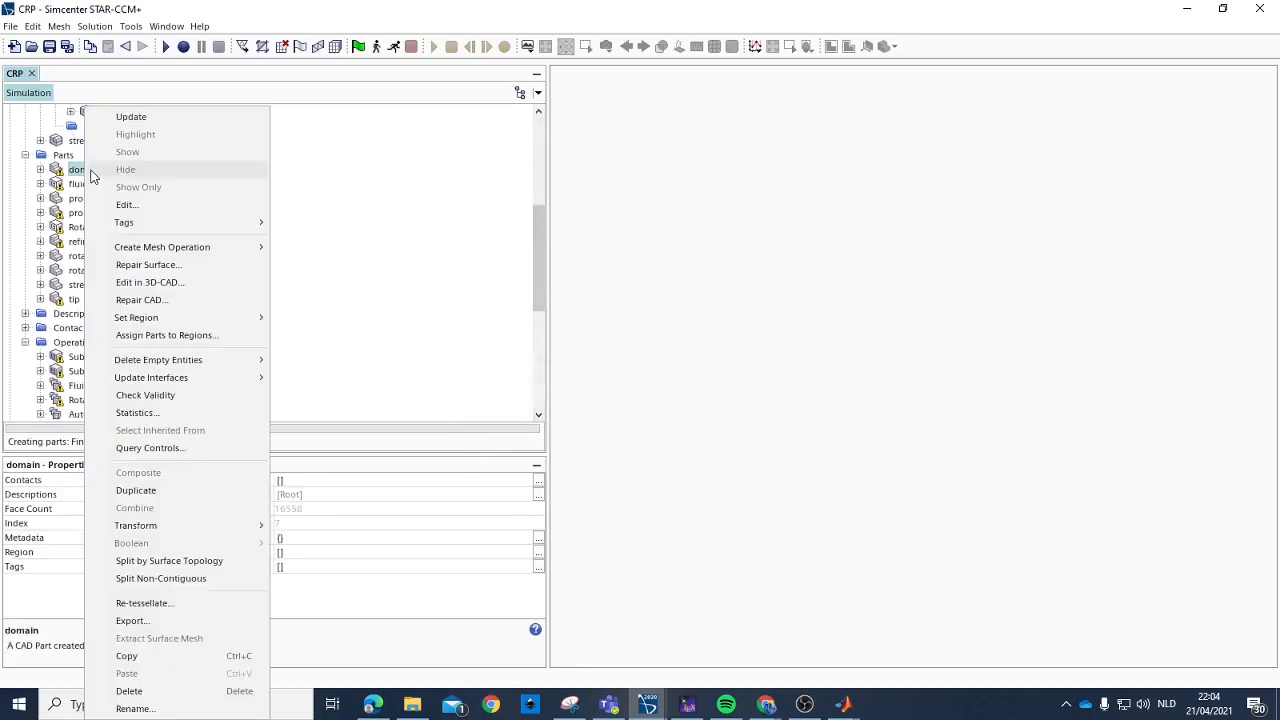
left_click(131, 116)
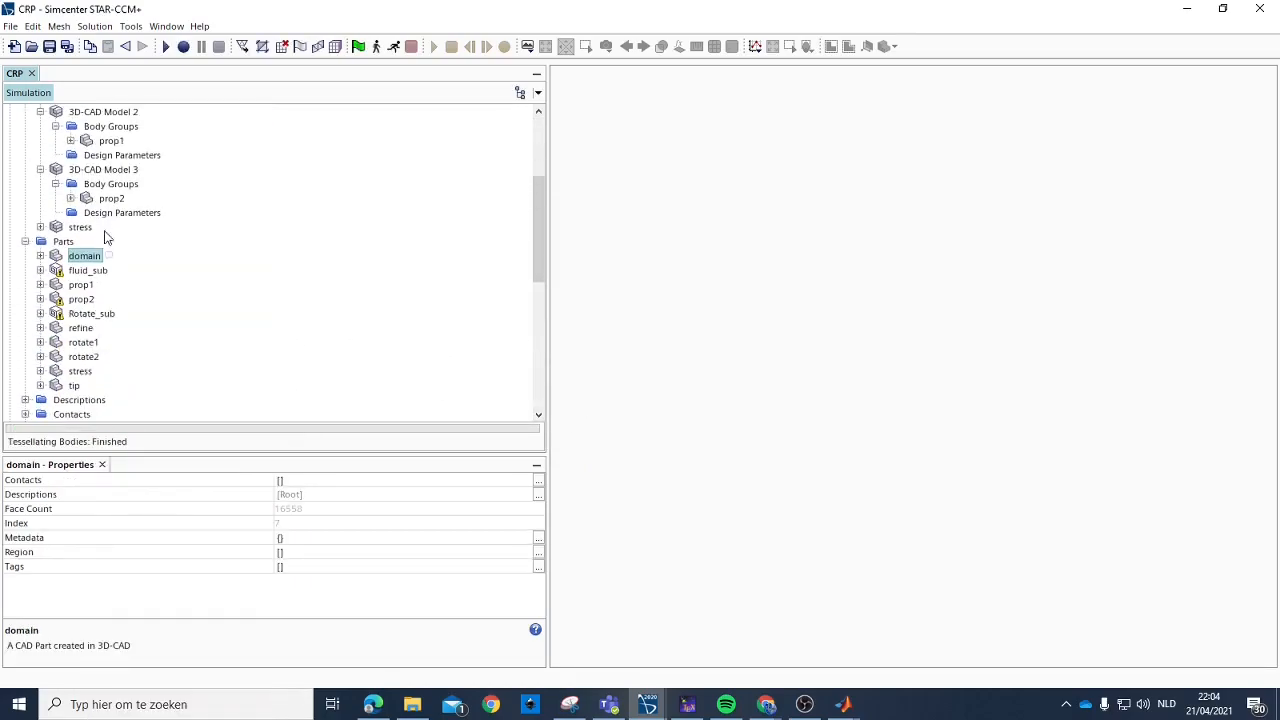
Delete the outdated prop2 part from the geometry parts.
left_click(80, 299)
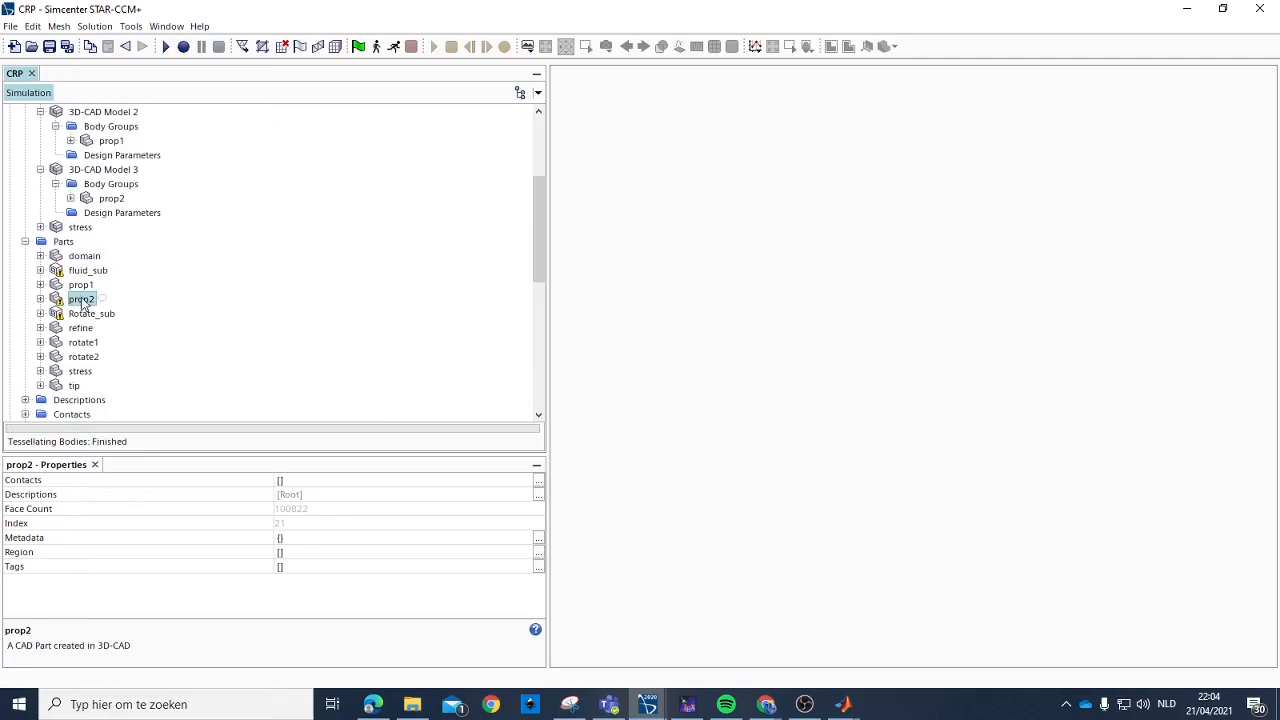
left_click(111, 198)
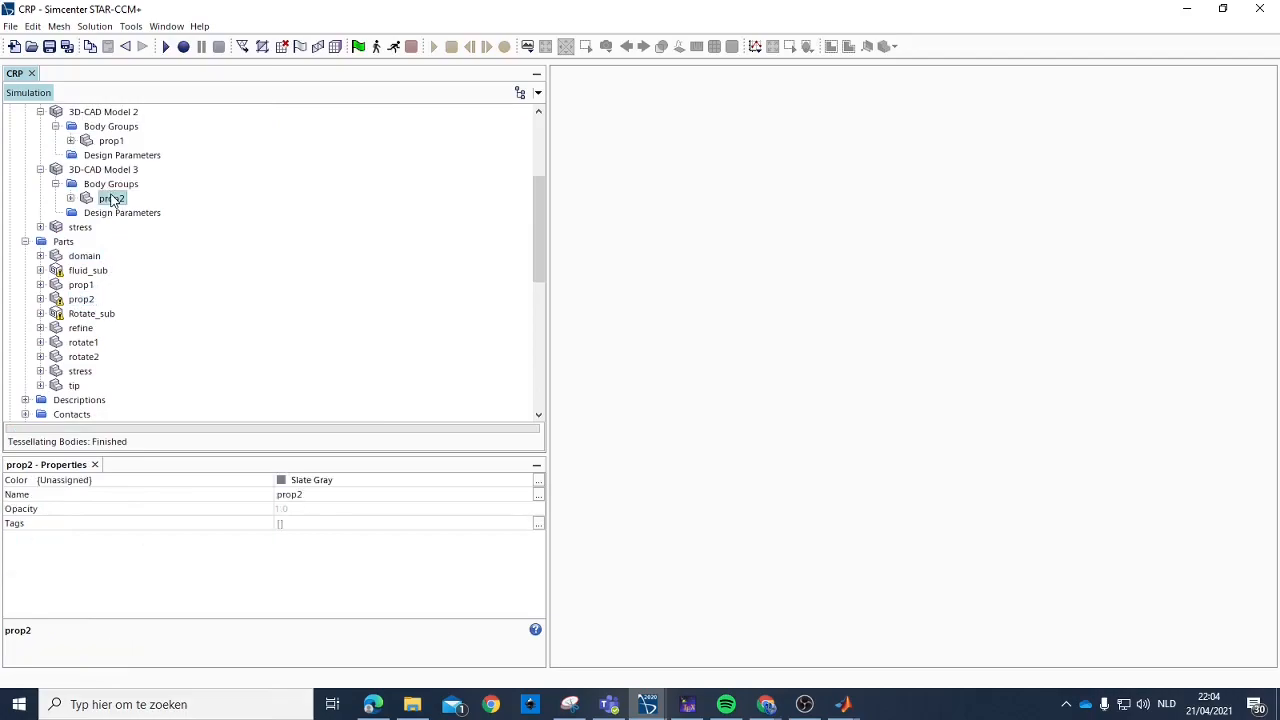
left_click(80, 301)
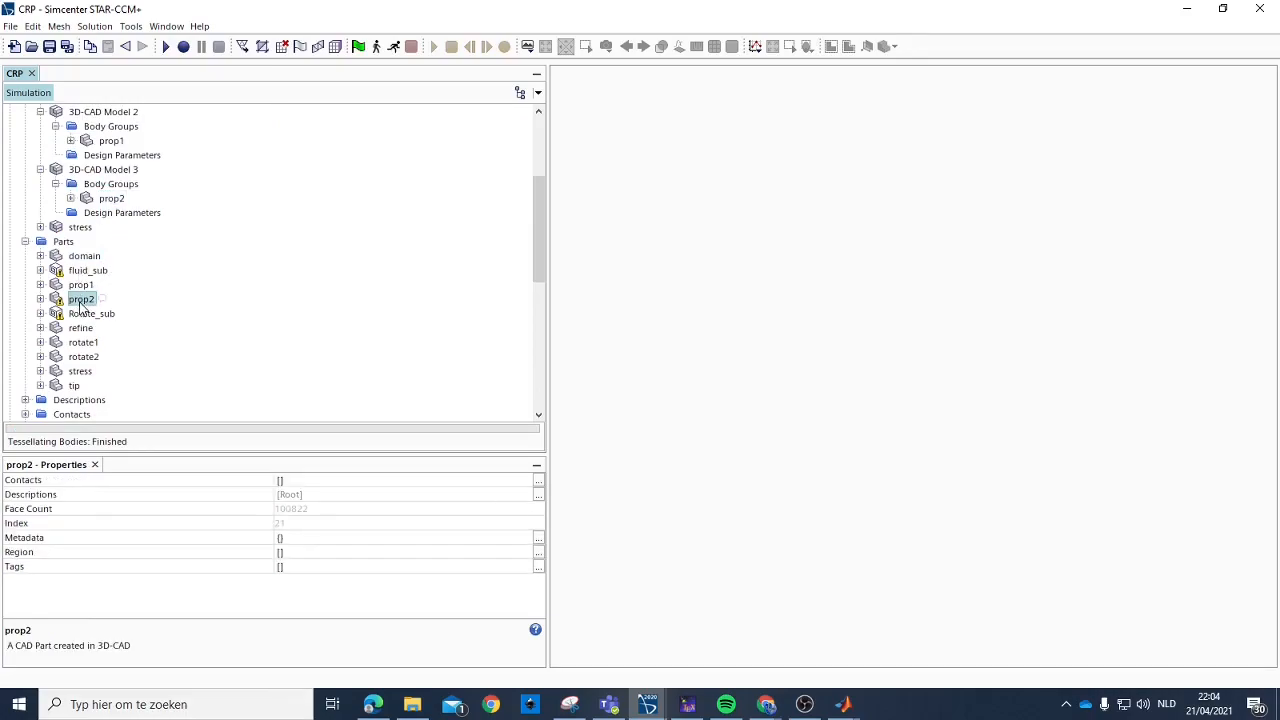
key("Delete")
key("Return")
Create a new geometry part from the prop2 body group of 3D-CAD Model 3, adjusting its tessellation density.
left_click(111, 198)
right_click(111, 198)
left_click(163, 223)
left_click(648, 385)
left_click(623, 449)
left_click(652, 437)
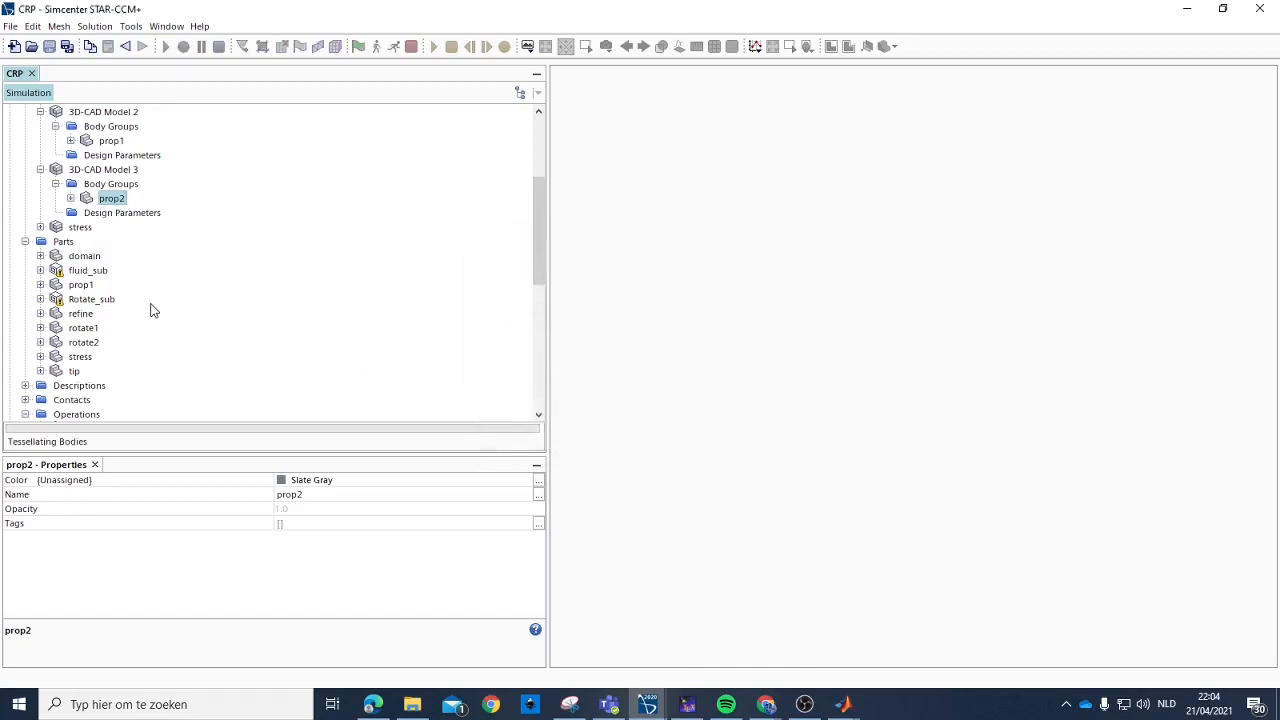
Copy the Subtract operation into Operations and rename the copy as Rotate_sub2.
scroll(133, 295, "down", 5)
scroll(120, 280, "up", 1)
left_click(88, 271)
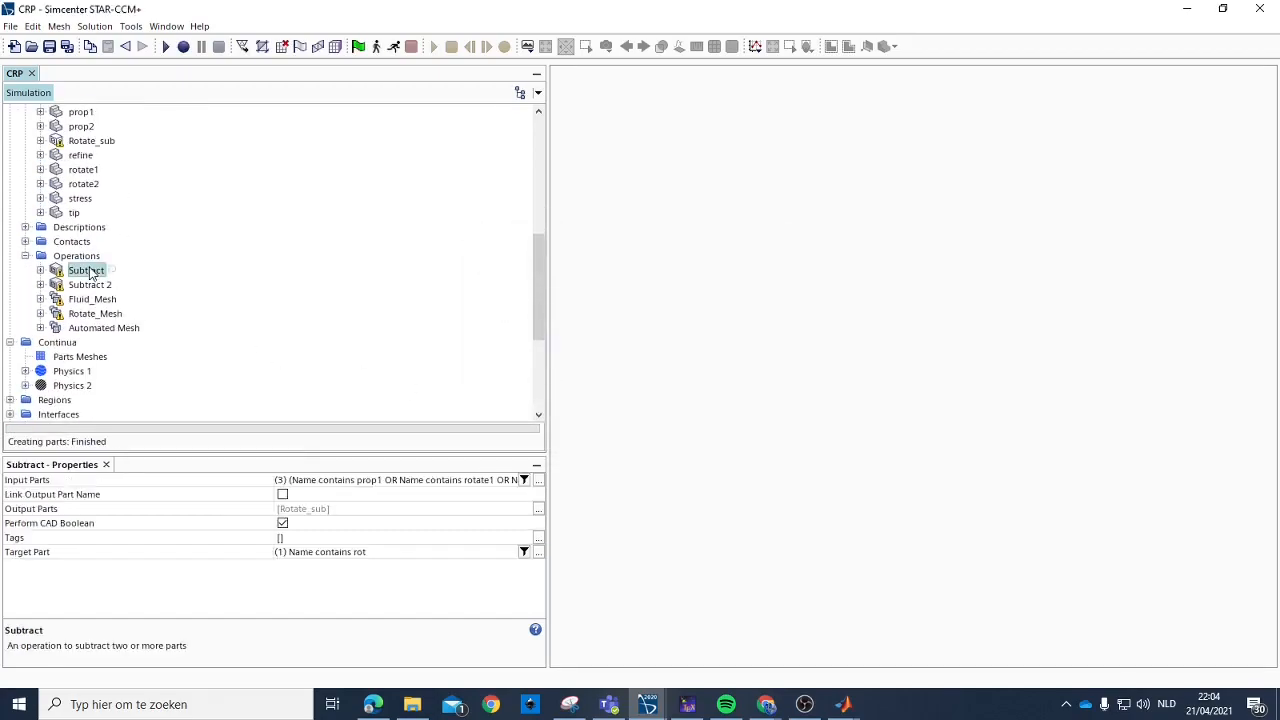
right_click(89, 272)
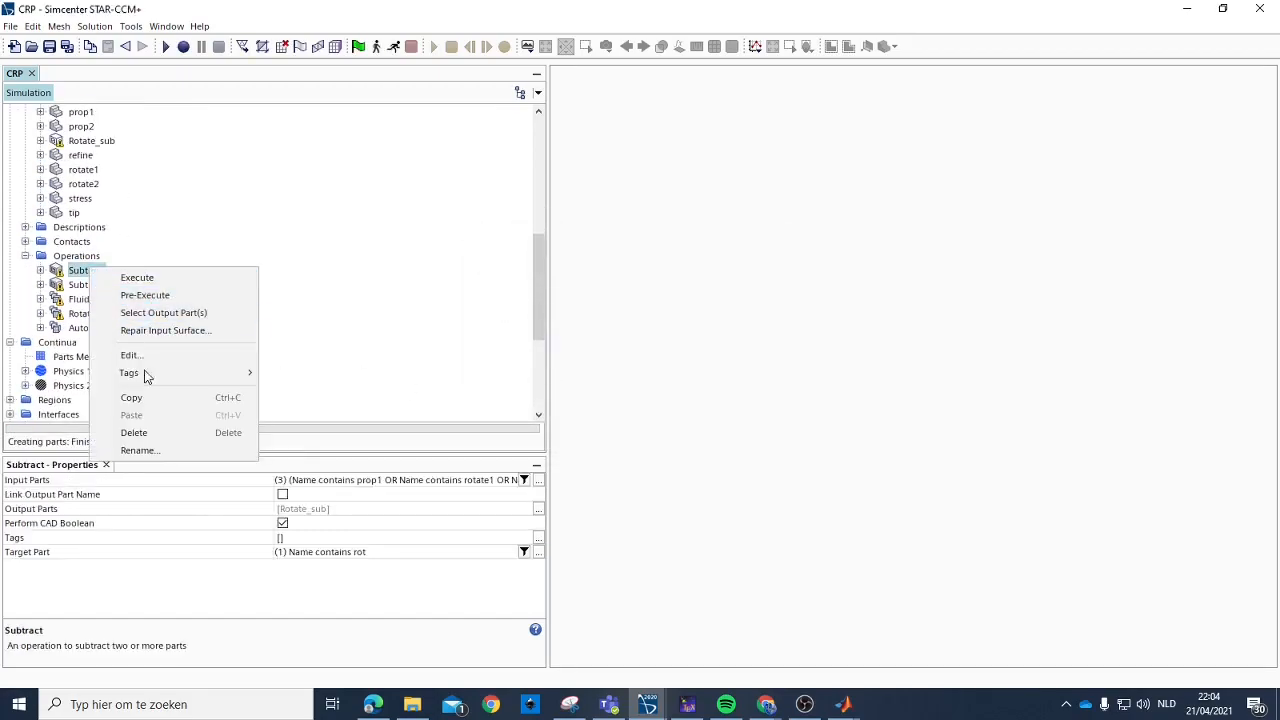
left_click(148, 396)
right_click(86, 258)
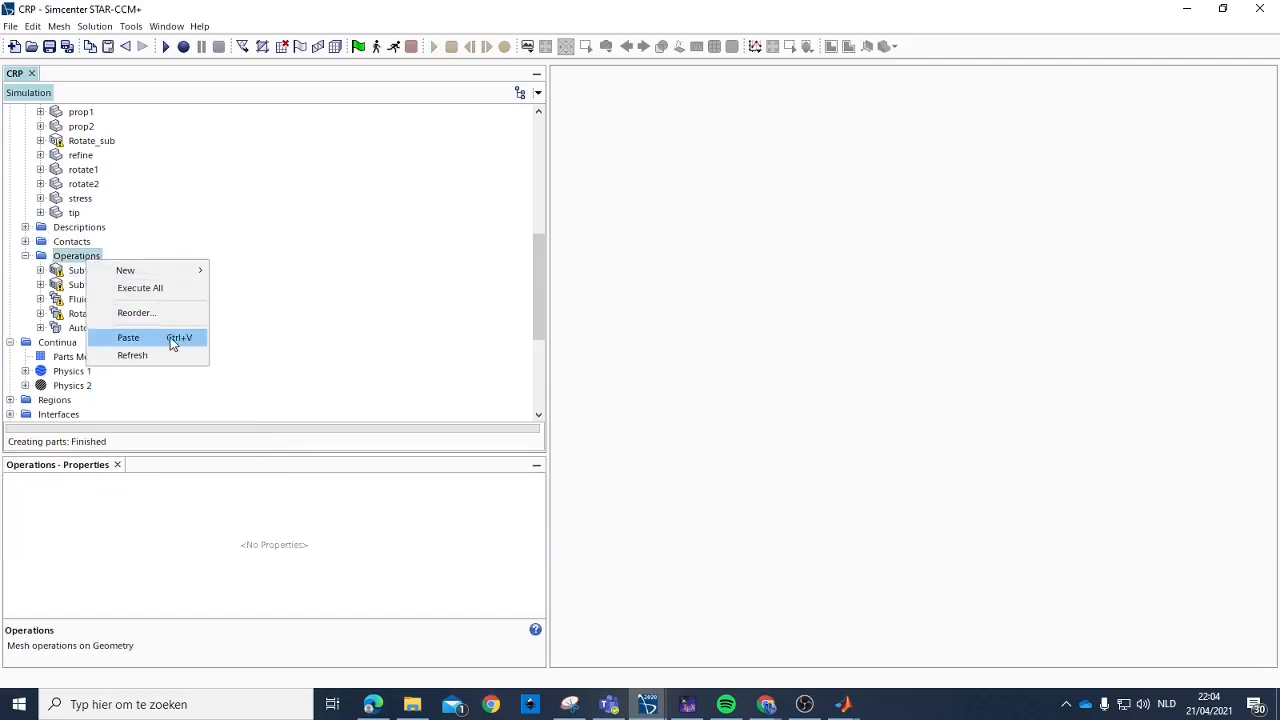
left_click(130, 338)
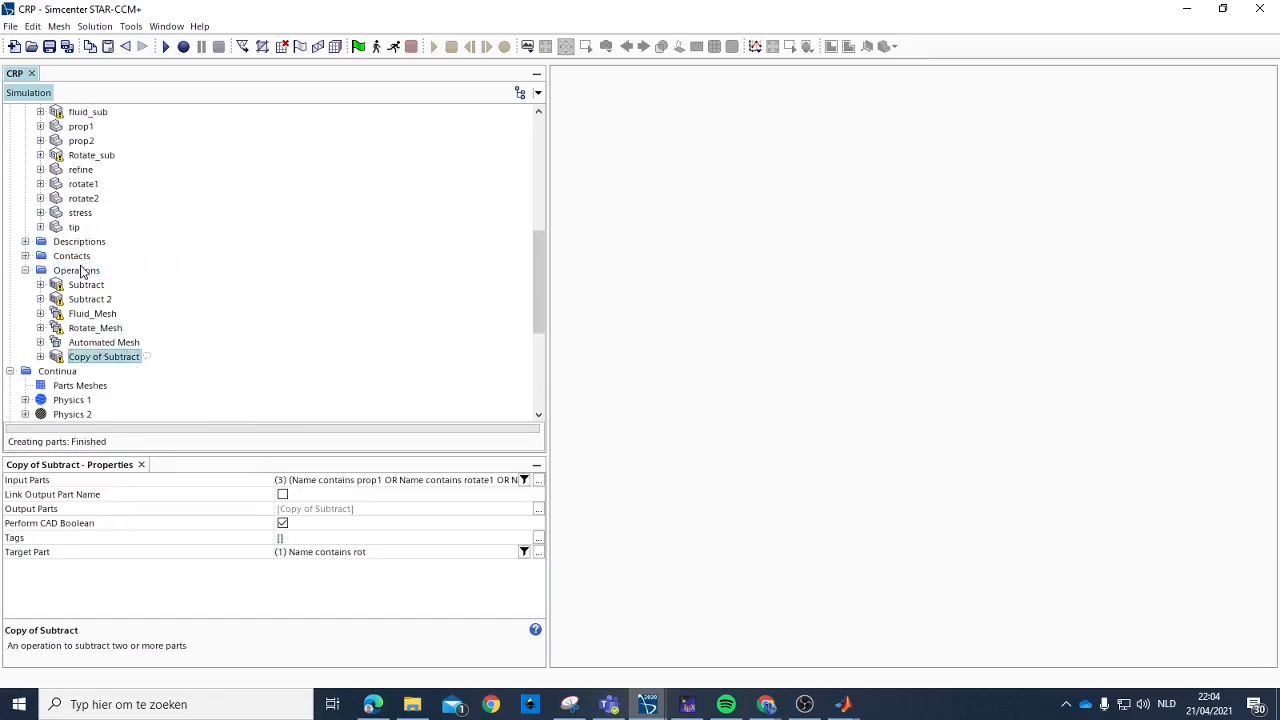
left_click(106, 358)
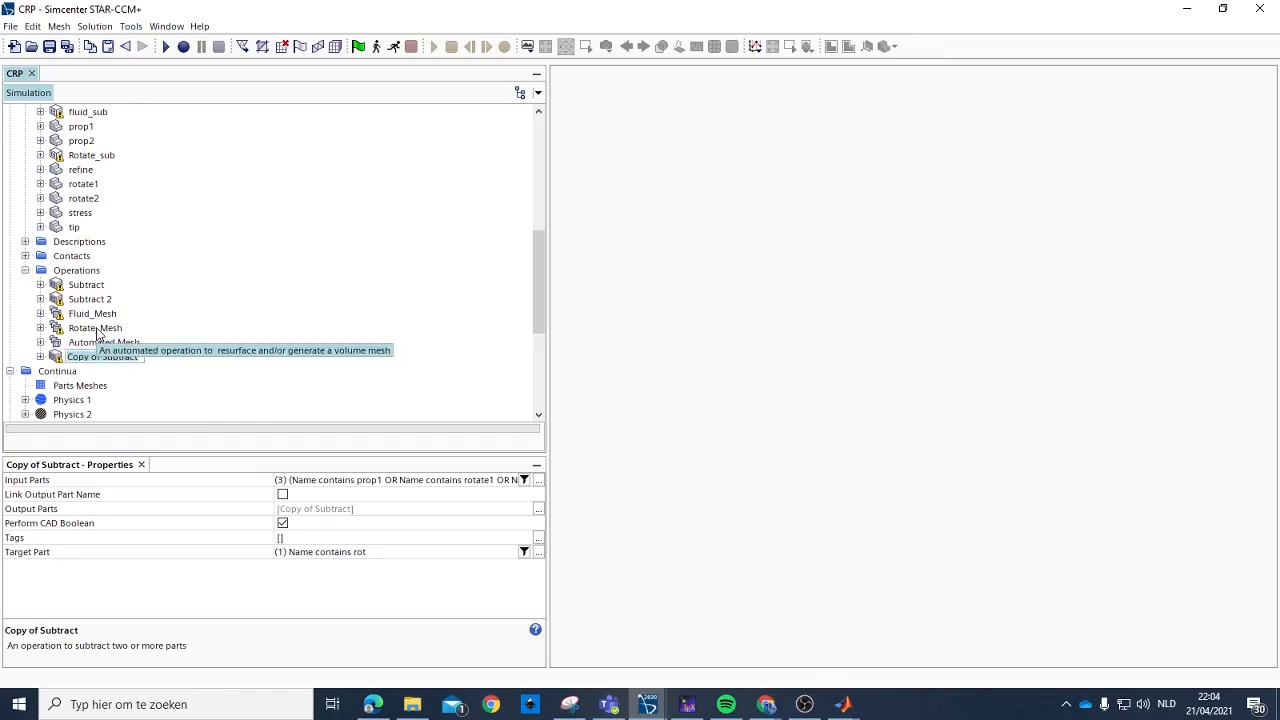
type("Rotate_sub2")
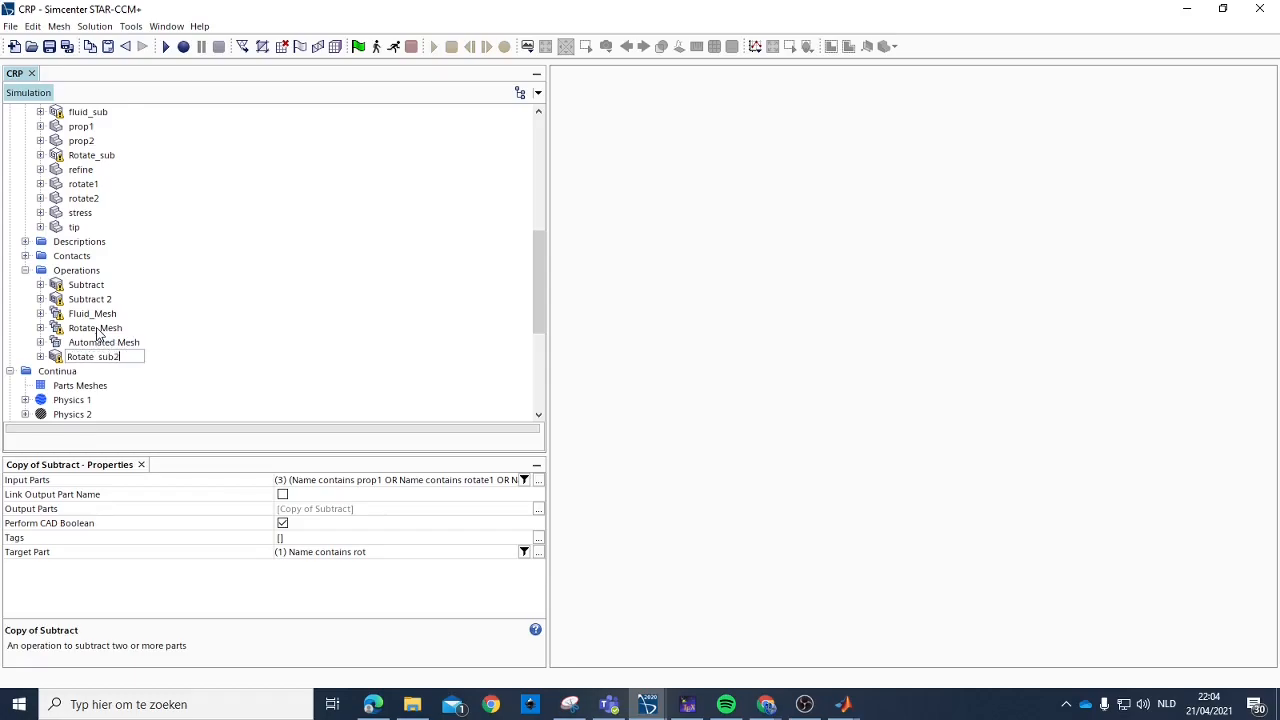
key("Return")
Rename the Subtract operation as Rotate_sub1 and the Subtract 2 operation as fluid_sub.
left_click(92, 287)
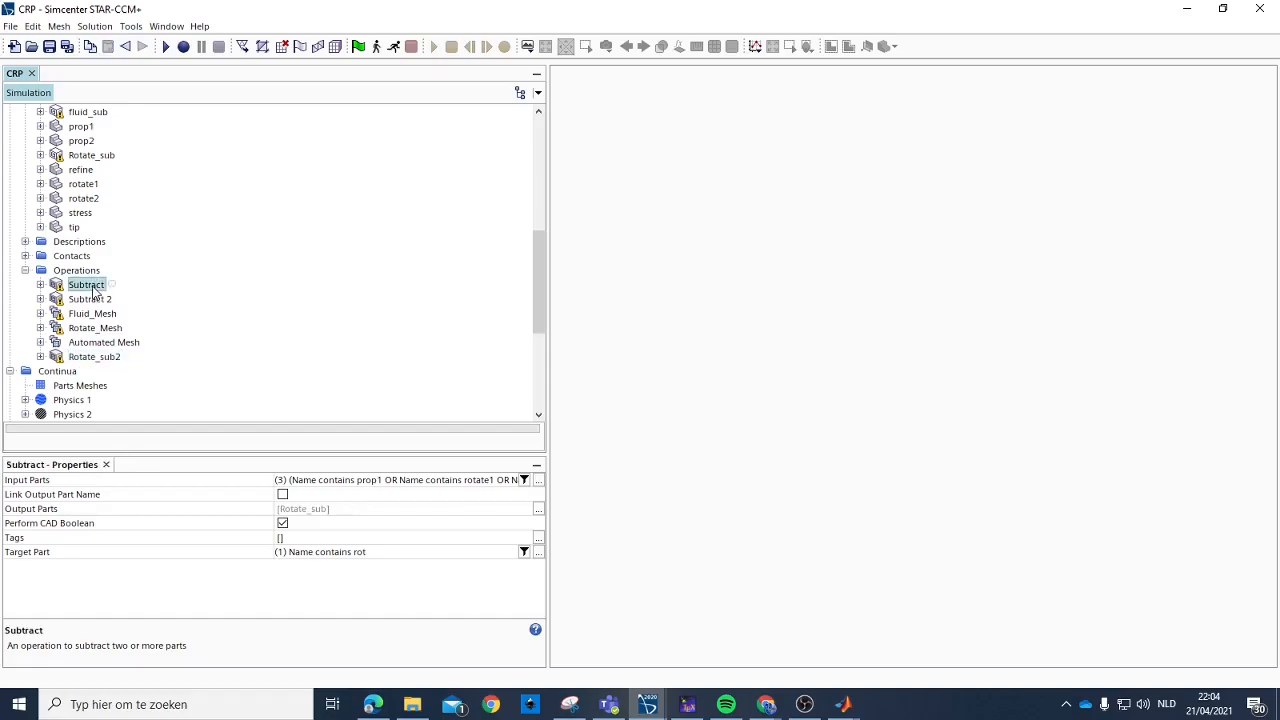
left_click(86, 286)
type("Rotate_sub1")
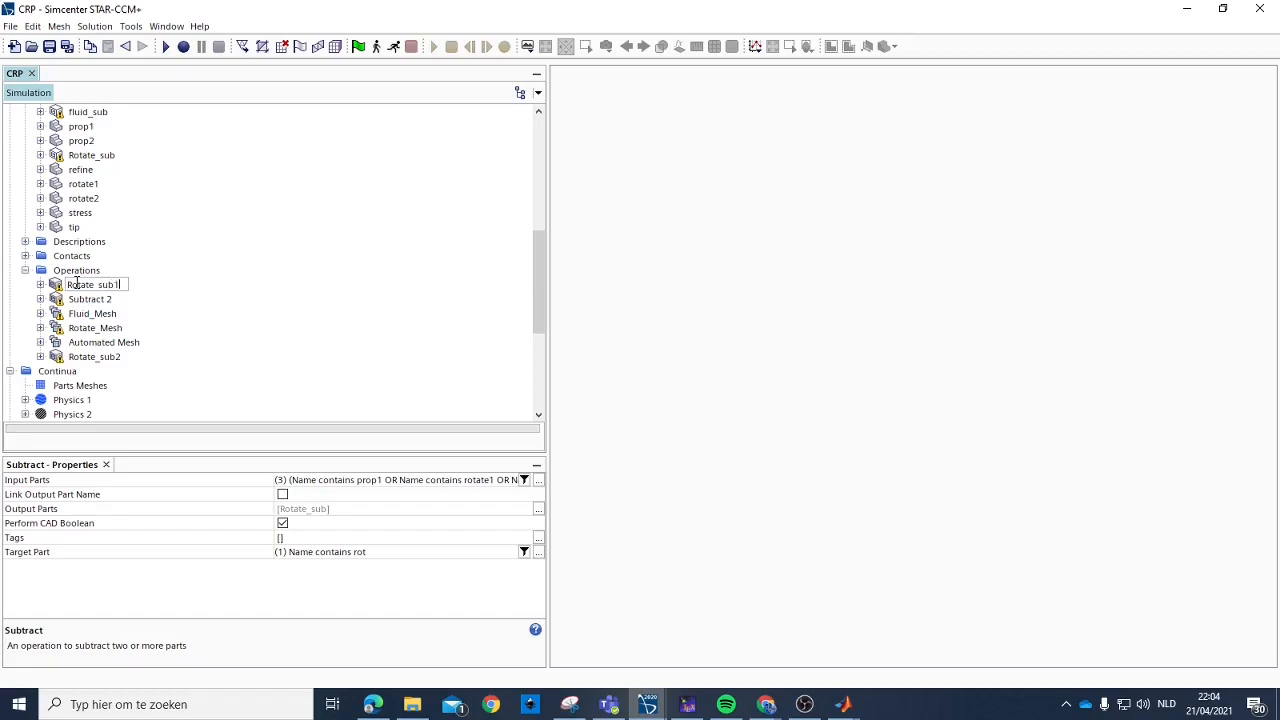
key("Return")
left_click(90, 299)
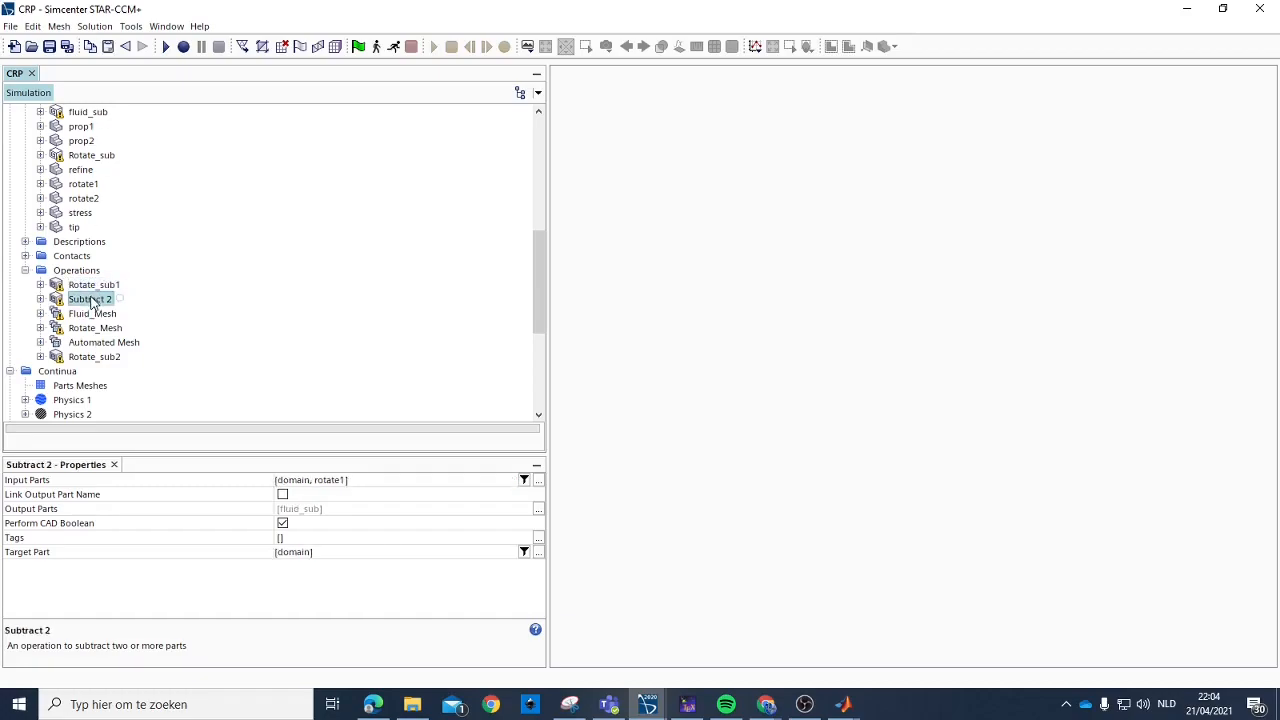
left_click(90, 300)
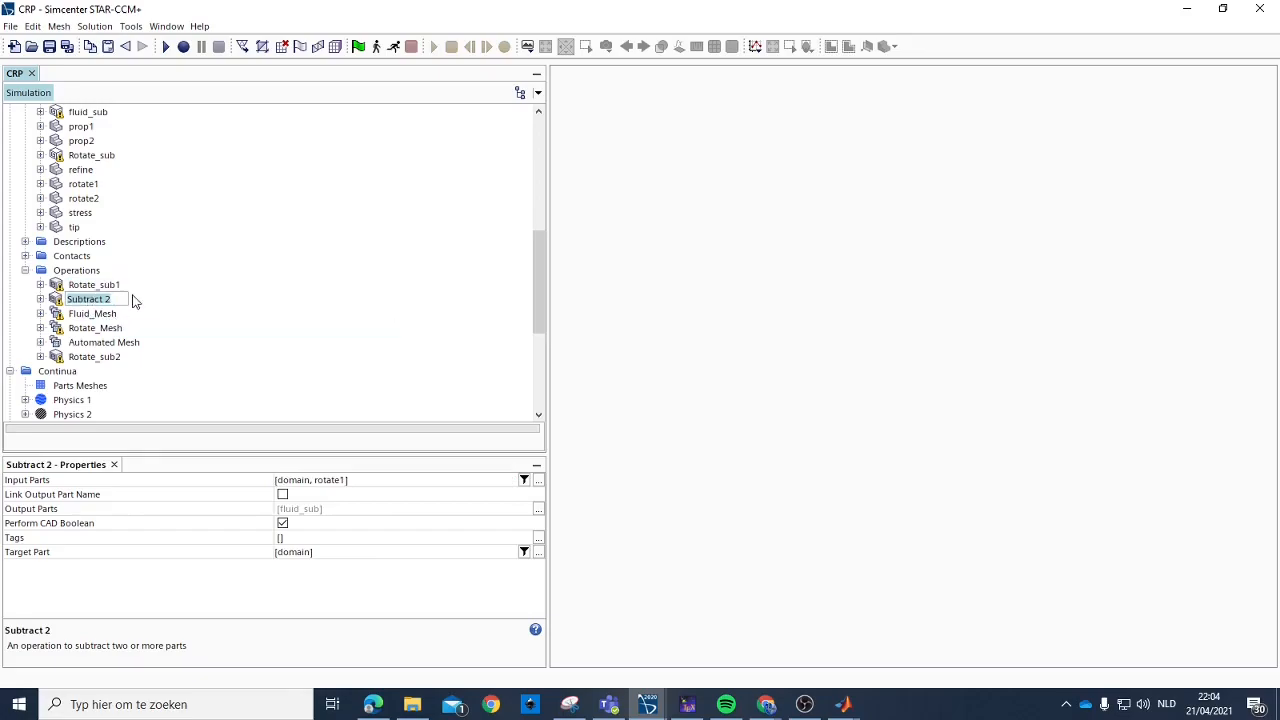
type("R")
key("Return")
Edit the Rotate_sub2 input parts query to match names containing prop2 or rotate2, and remove the tip condition.
left_click(106, 358)
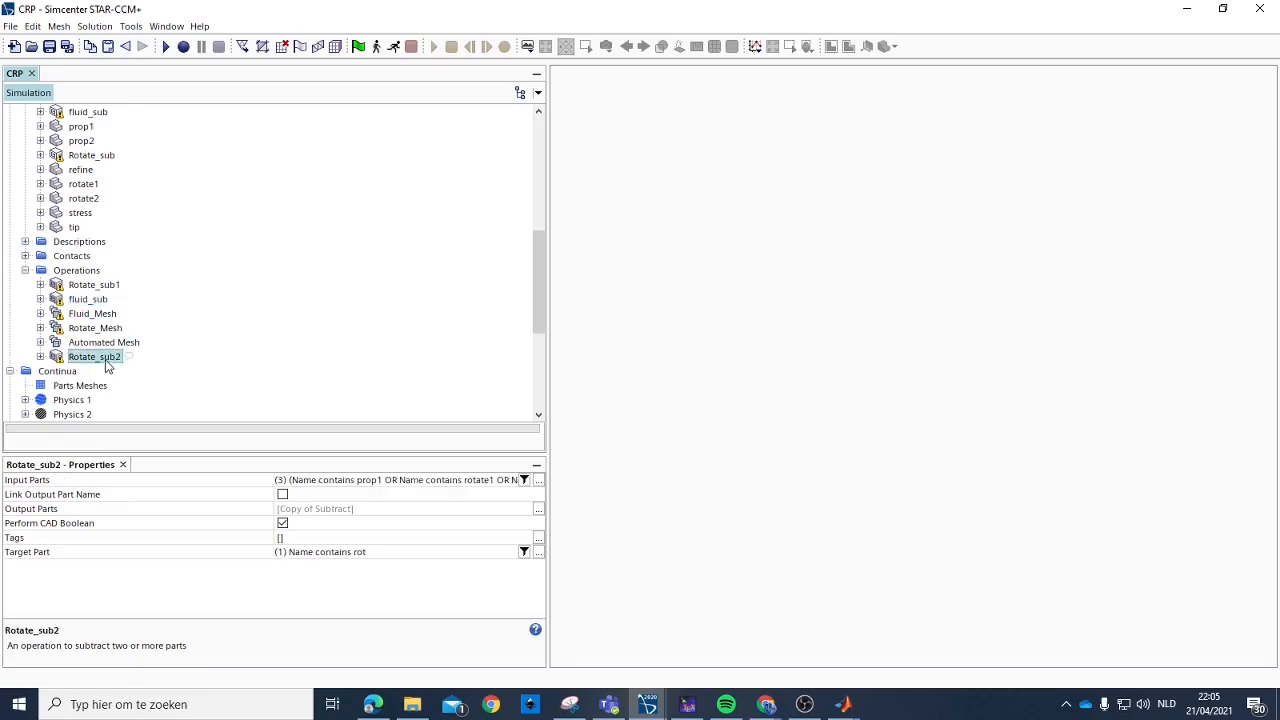
left_click(352, 481)
left_click(617, 197)
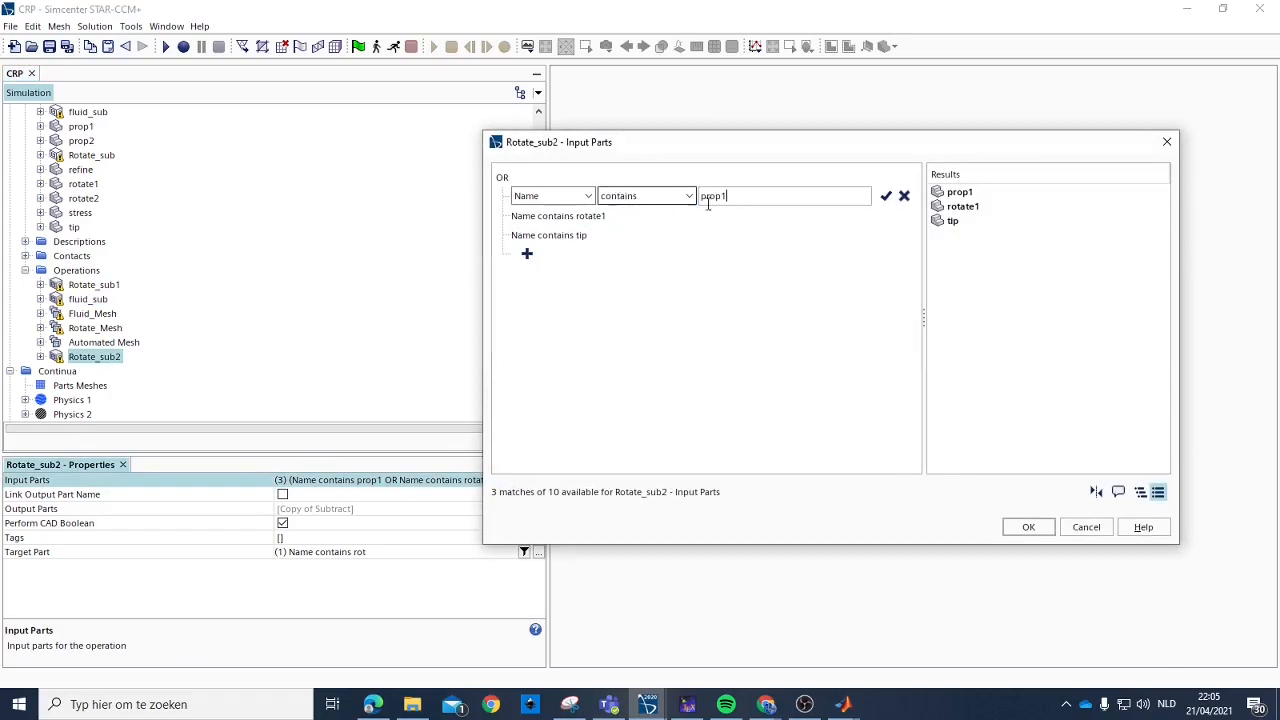
key("BackSpace")
type("2")
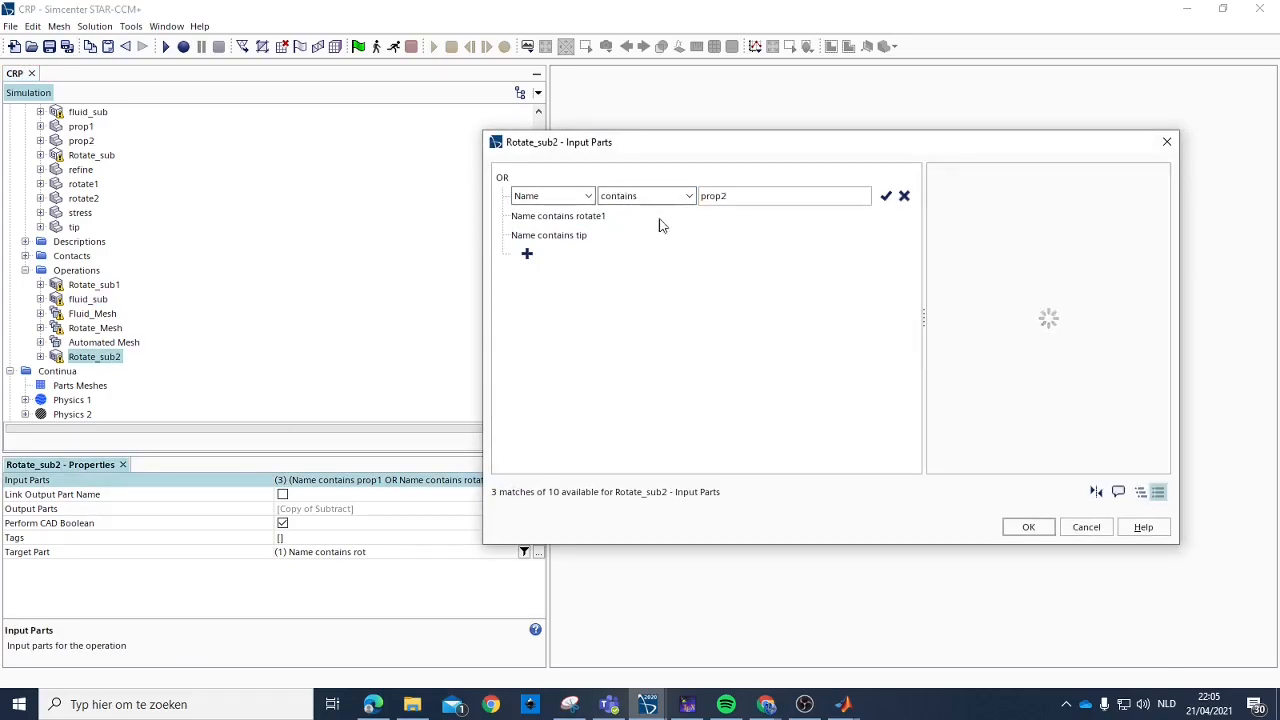
left_click(885, 195)
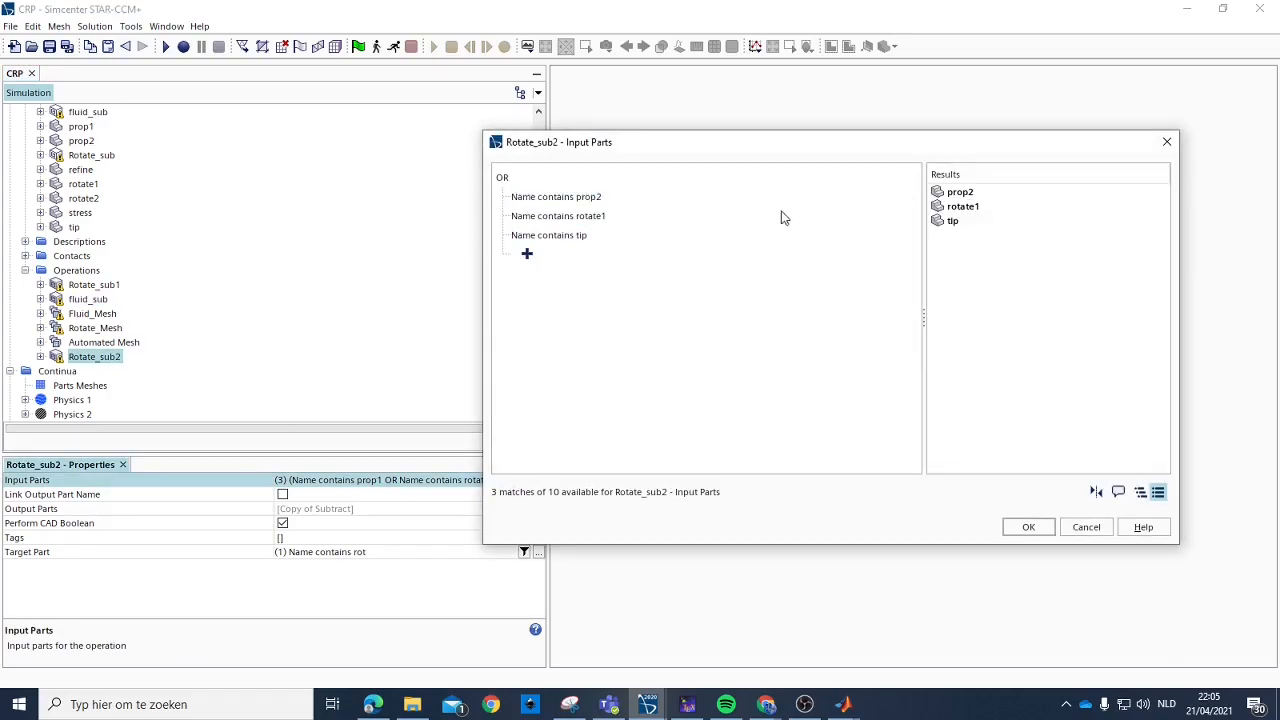
left_click(620, 215)
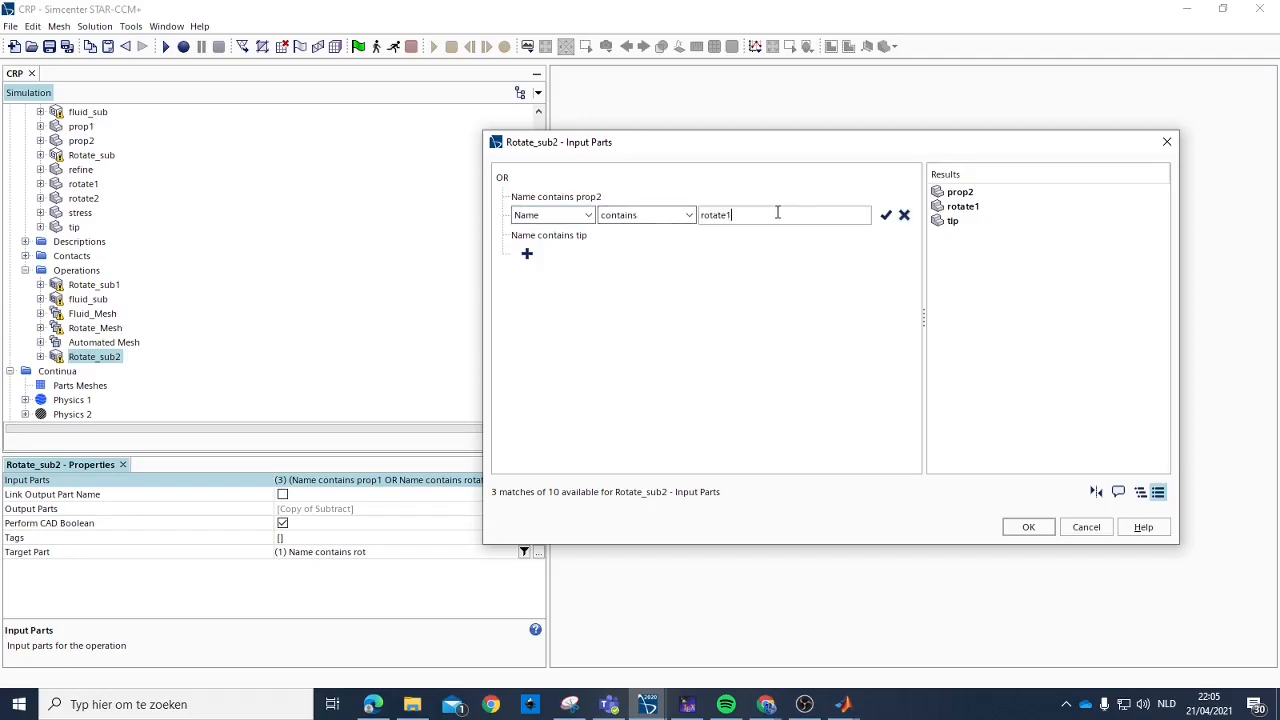
key("BackSpace")
type("2")
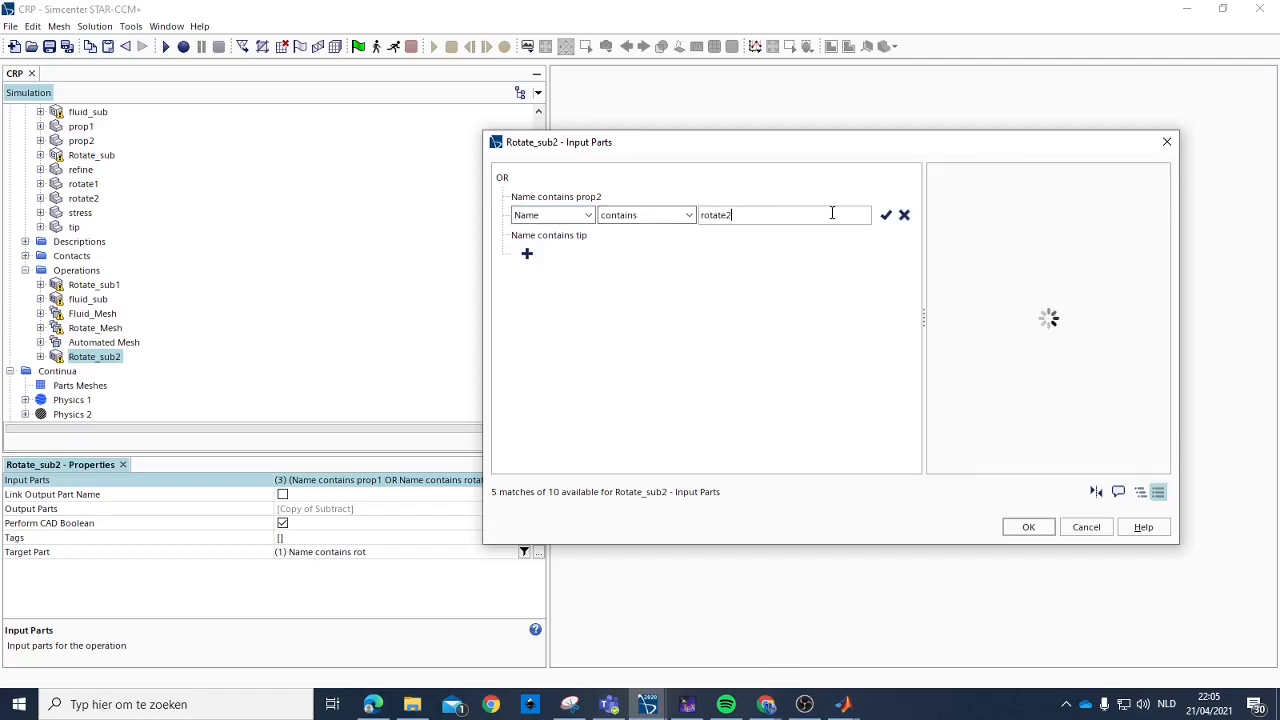
left_click(885, 215)
left_click(638, 236)
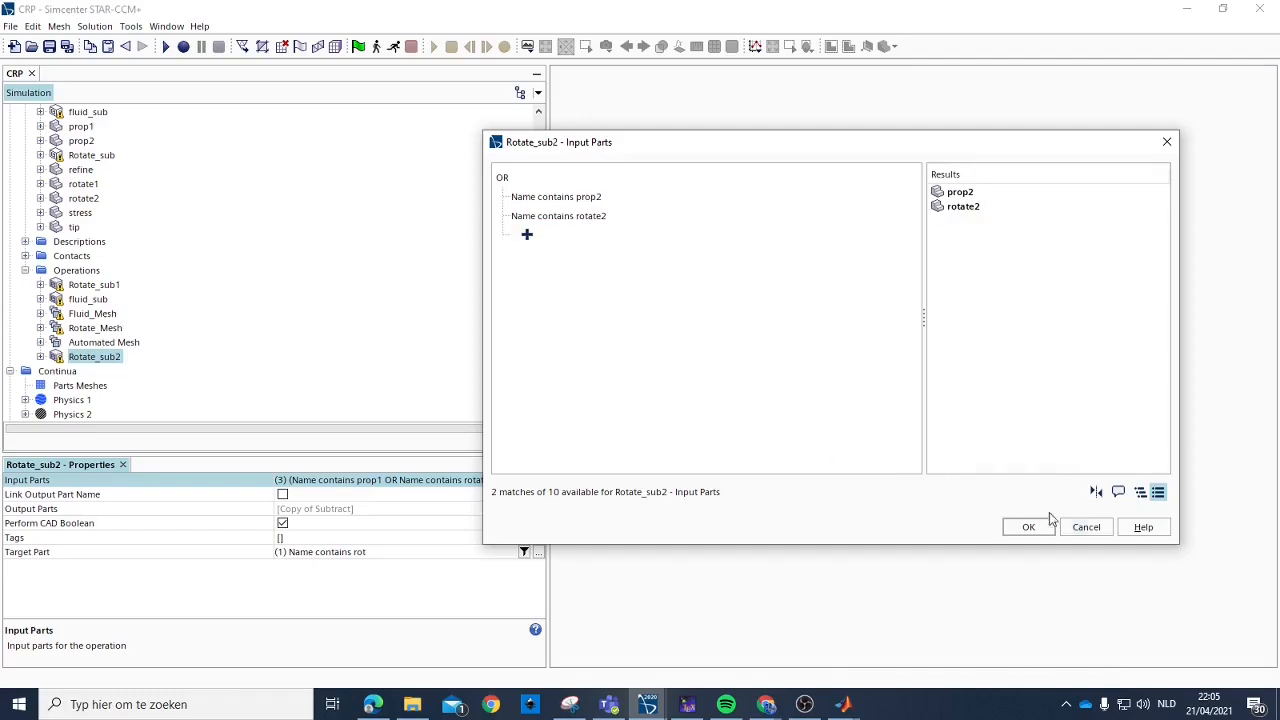
left_click(1028, 527)
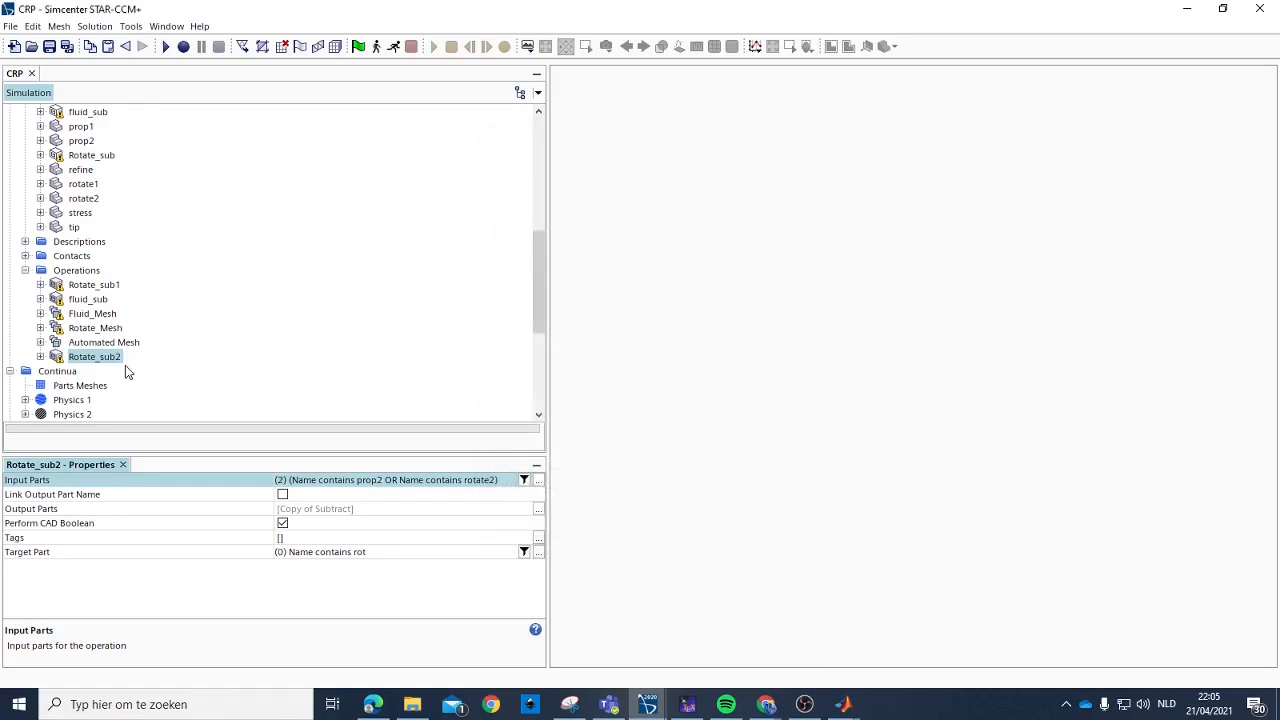
Set the Rotate_sub2 target part query to names containing rotate2.
left_click(524, 552)
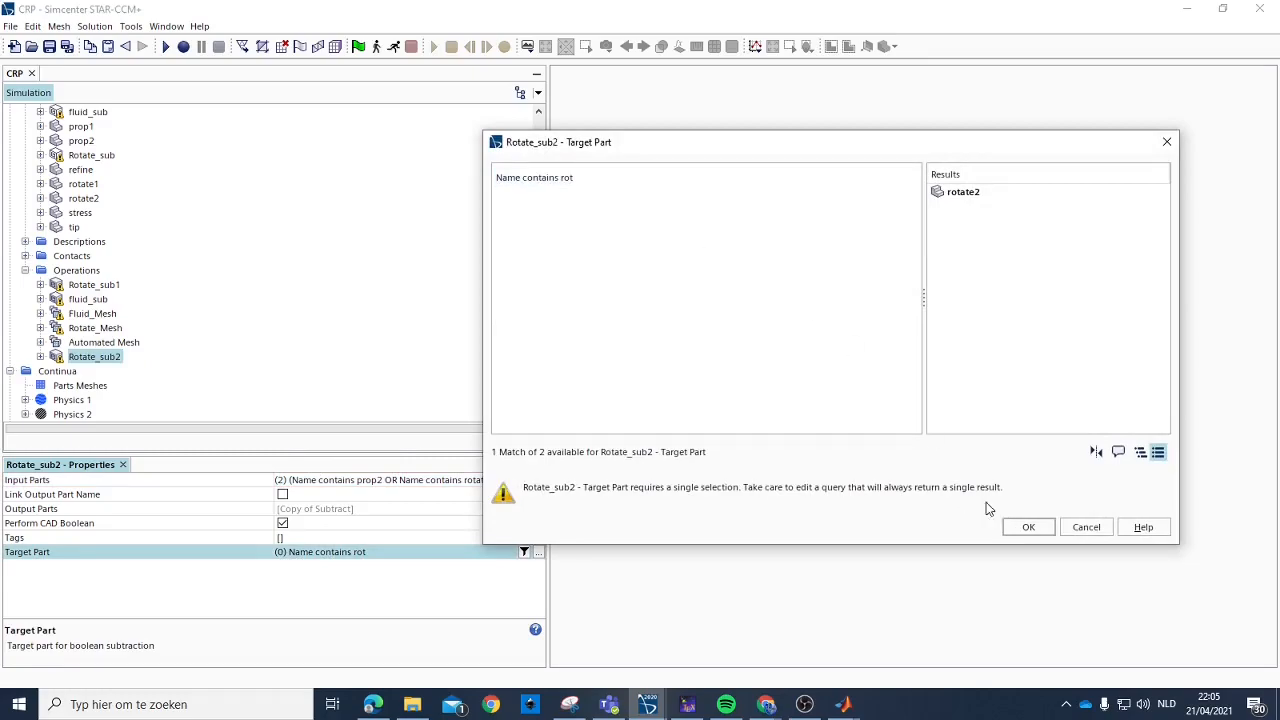
left_click(586, 176)
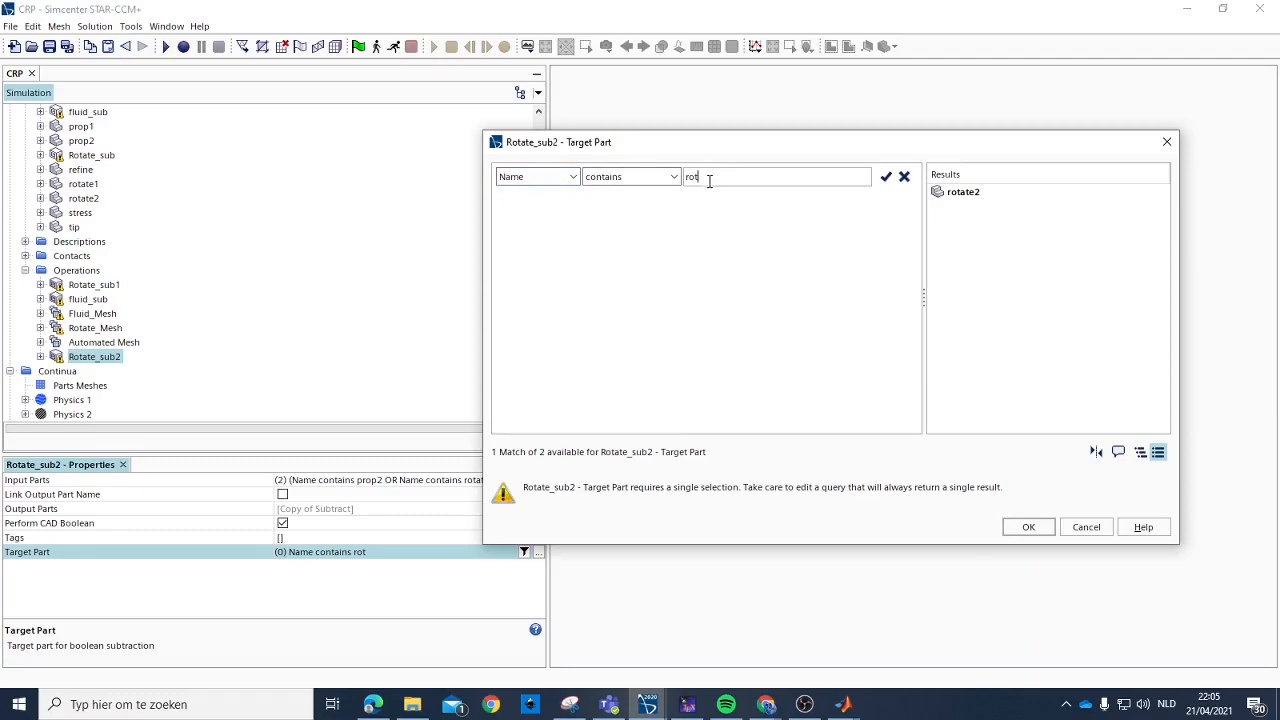
type("ota")
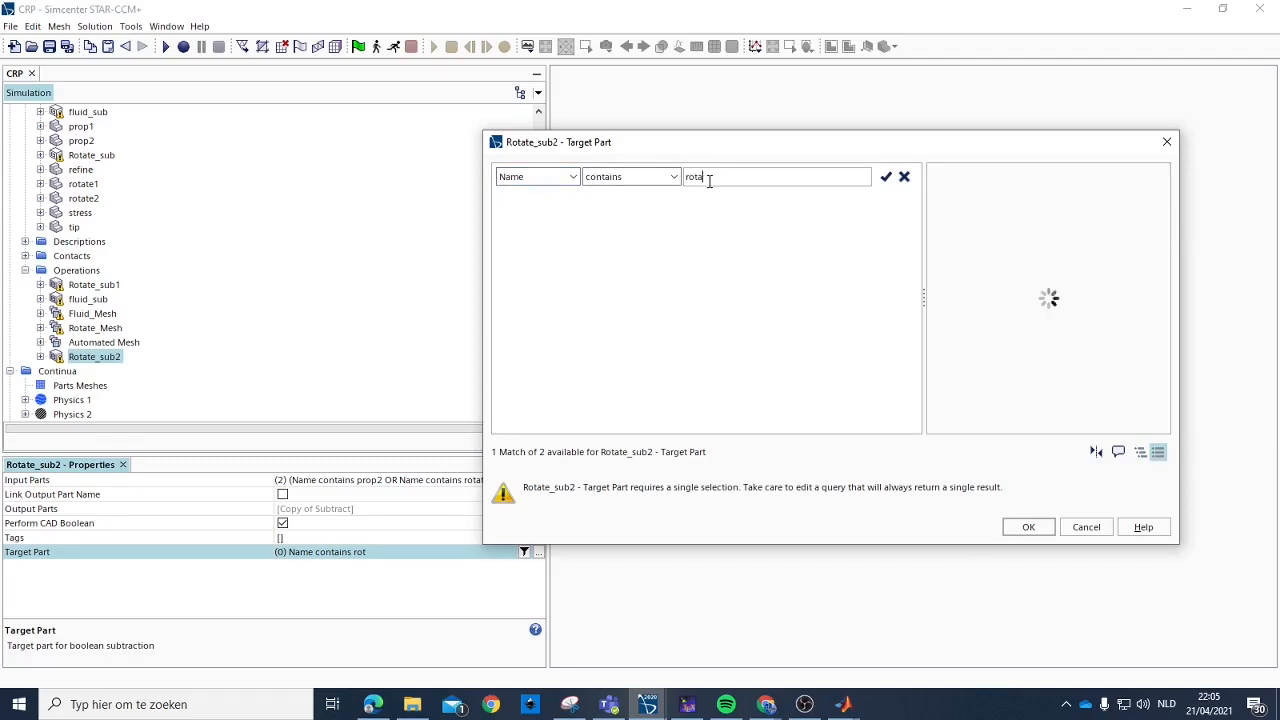
type("te2")
left_click(886, 176)
left_click(1034, 528)
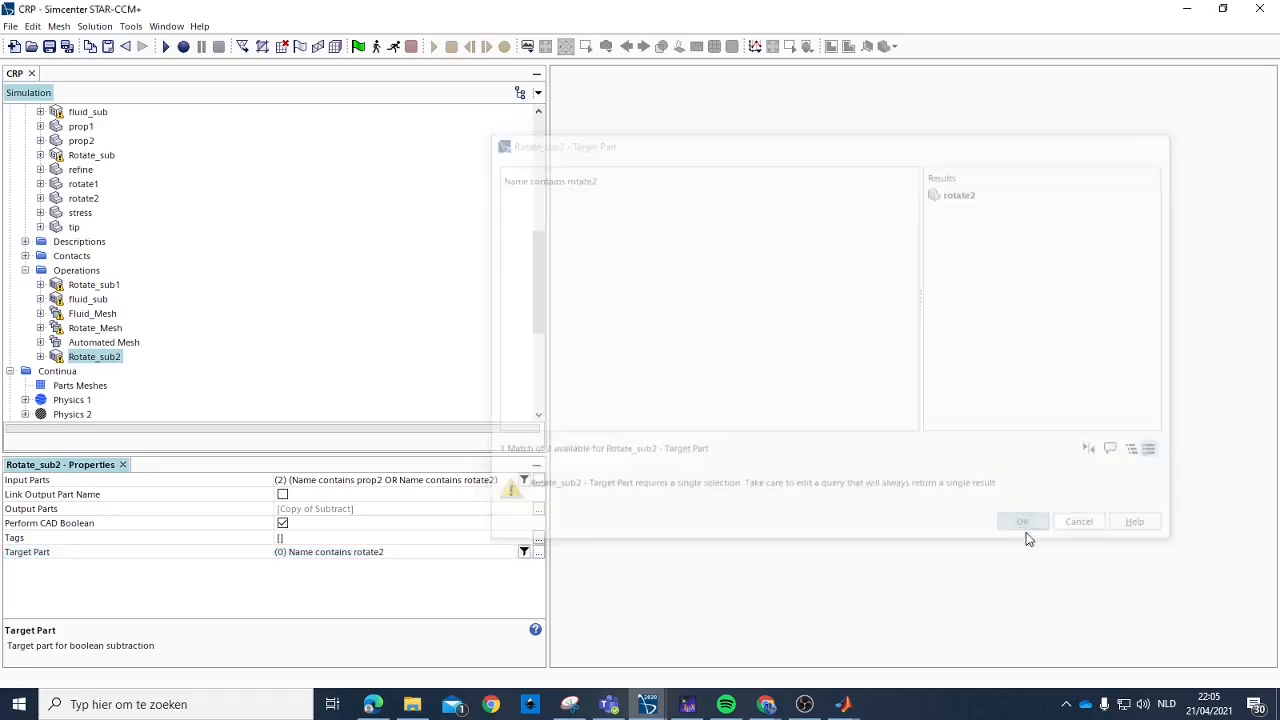
Execute the Rotate_sub2, fluid_sub and Rotate_sub1 subtract operations, and select the Fluid_Mesh operation.
right_click(100, 357)
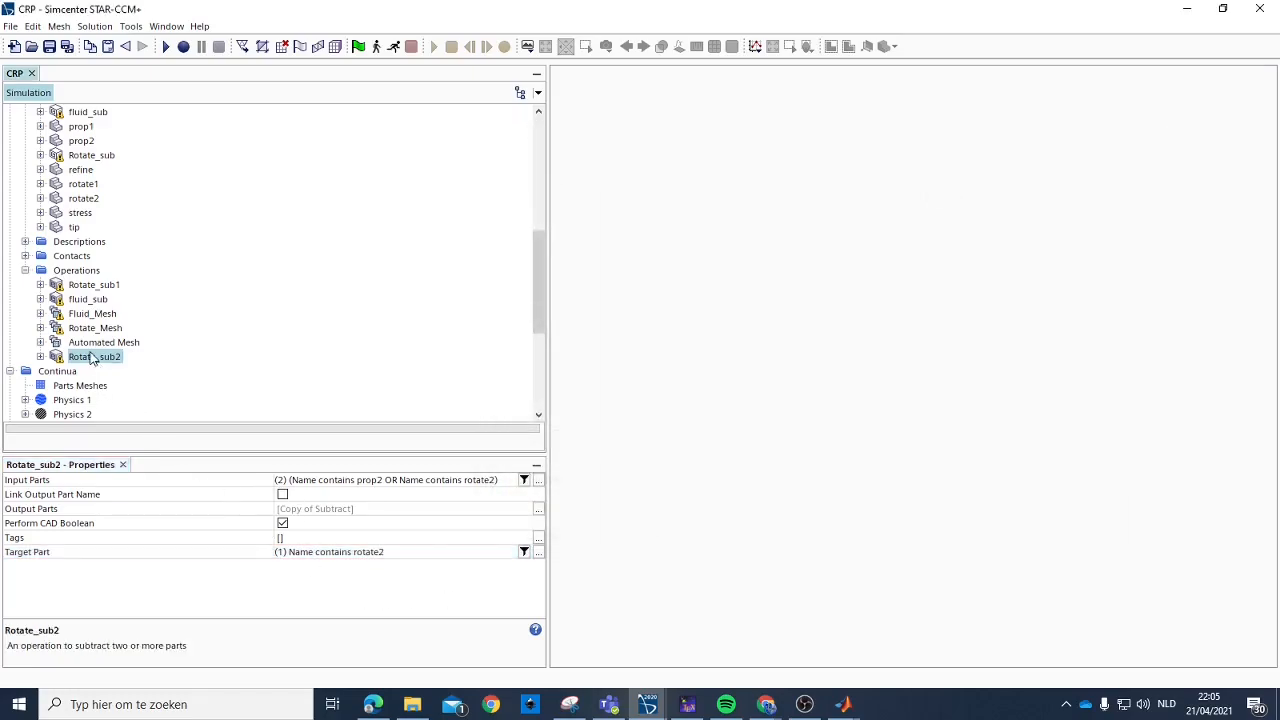
left_click(135, 361)
right_click(94, 288)
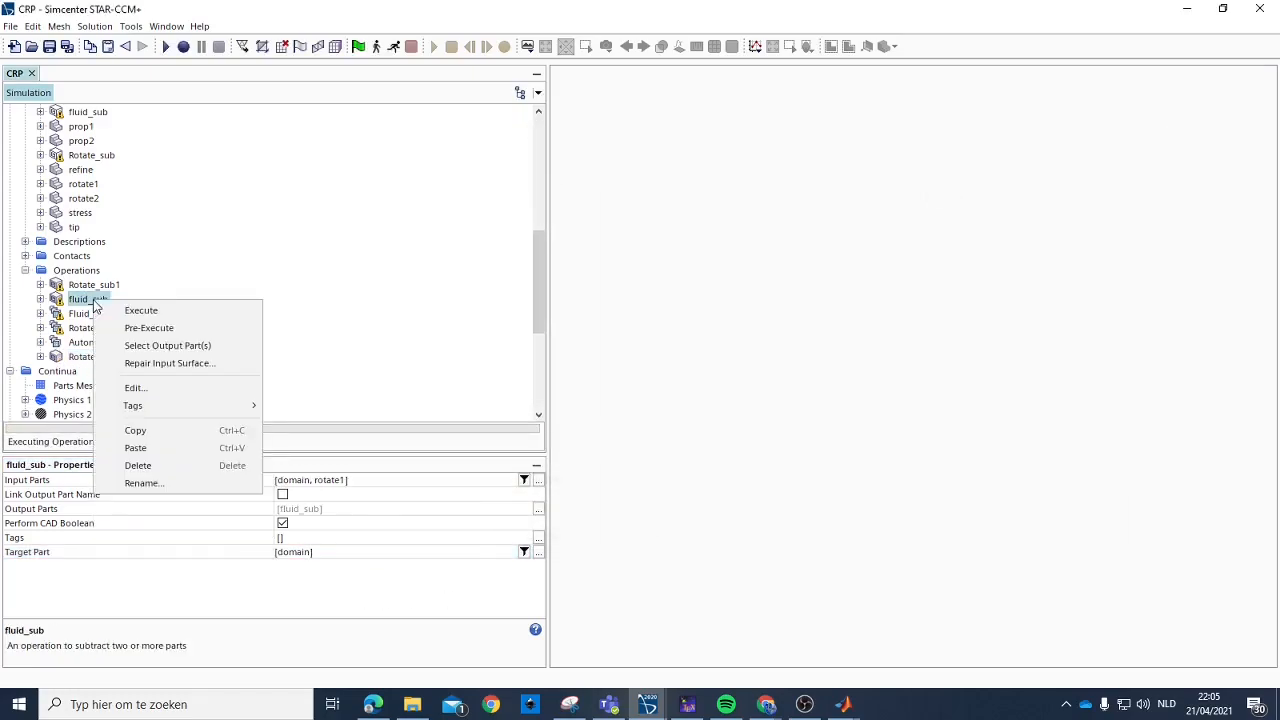
left_click(143, 310)
right_click(88, 290)
left_click(155, 309)
left_click(93, 316)
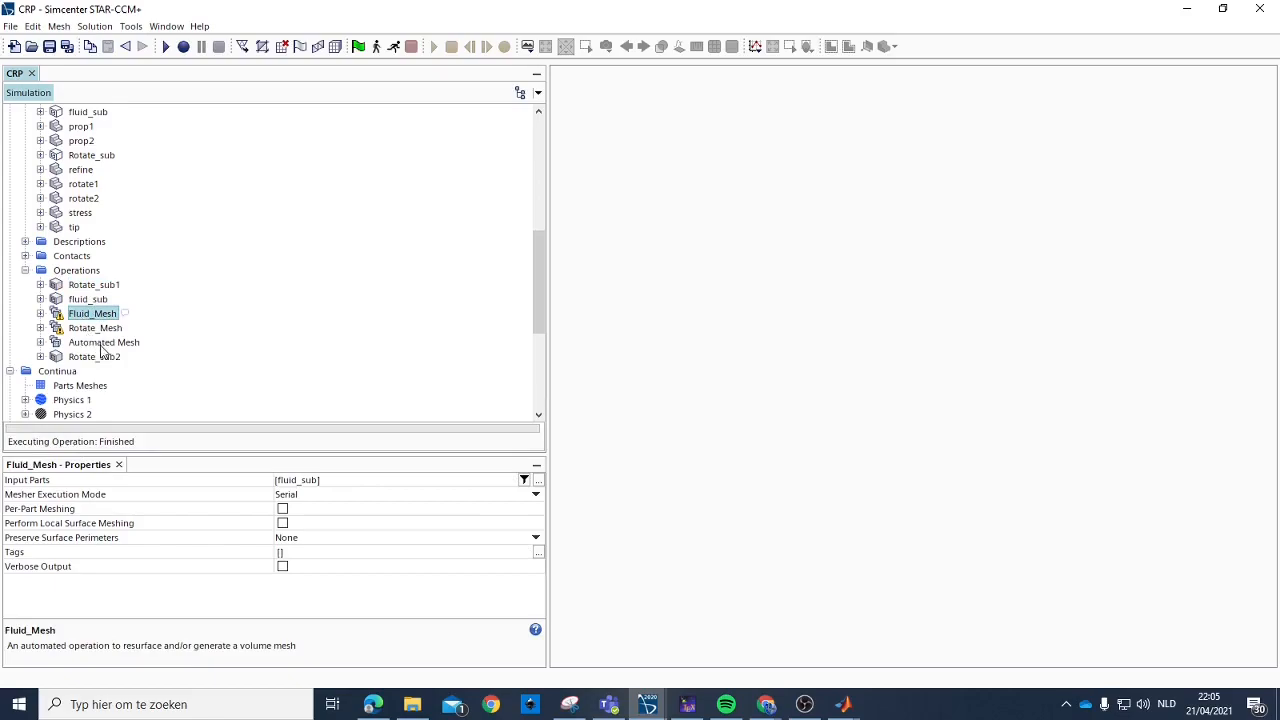
left_click(100, 344)
left_click(92, 328)
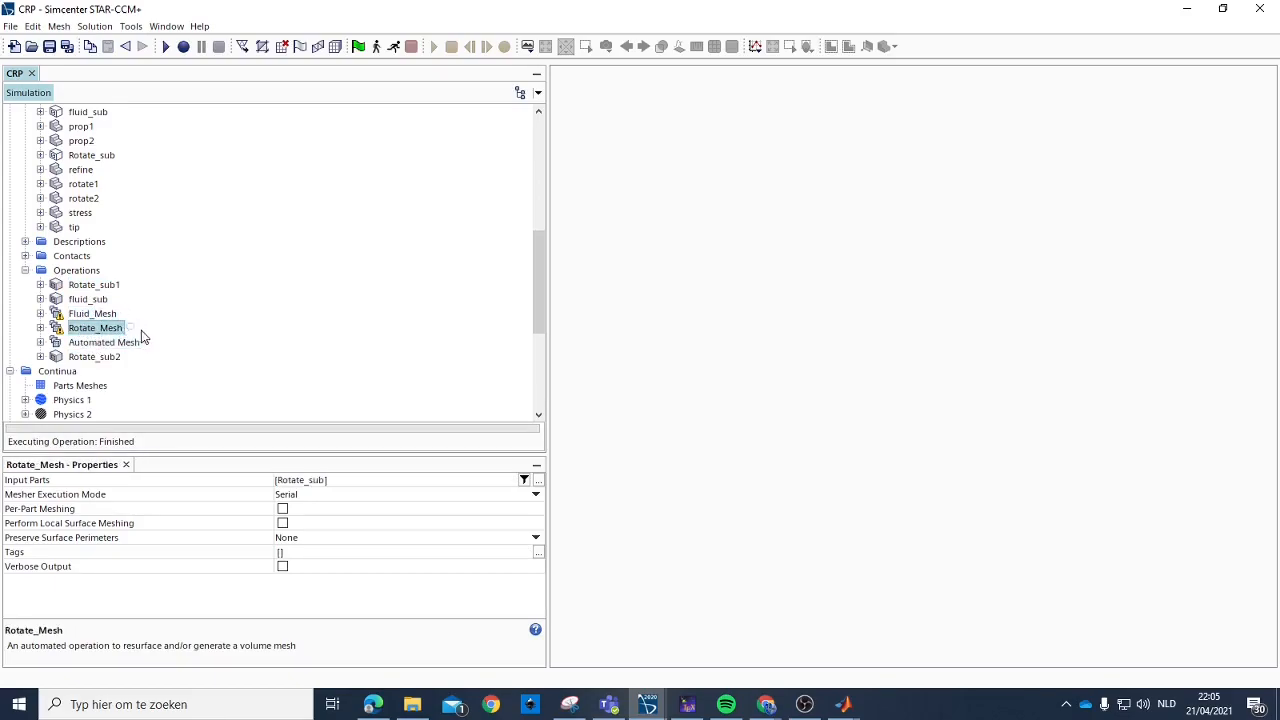
right_click(101, 335)
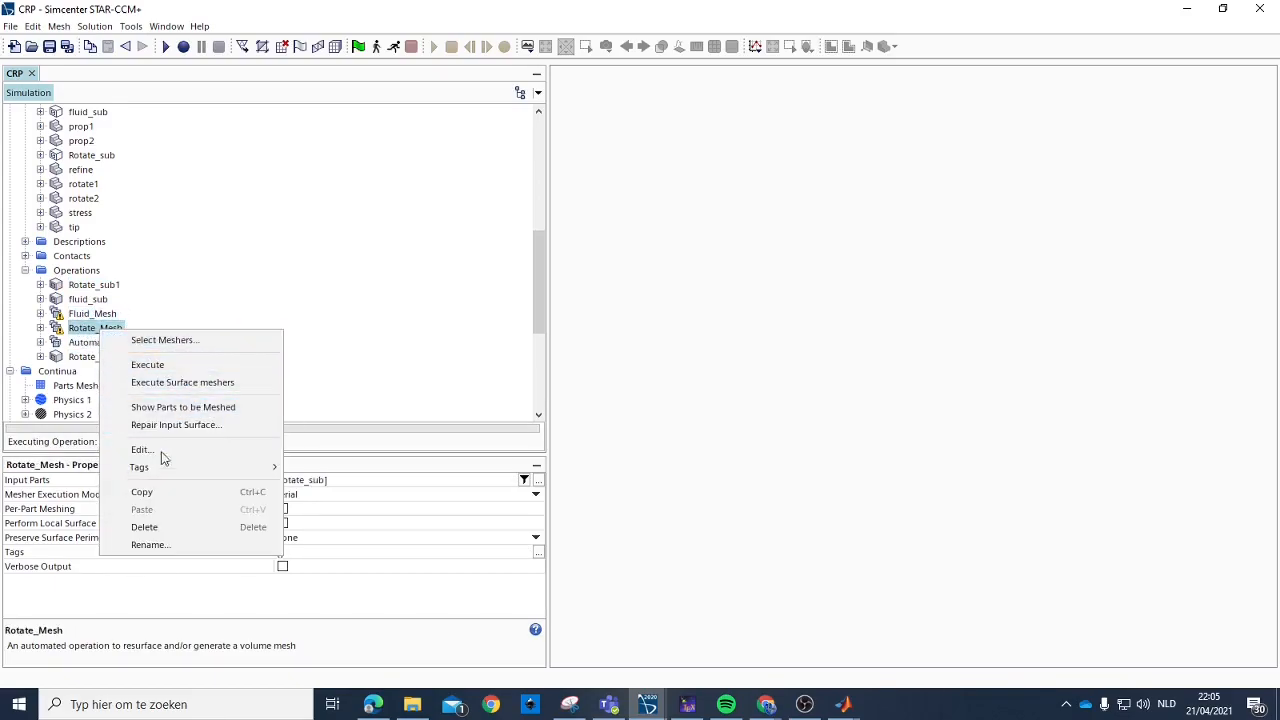
left_click(80, 302)
Add rotate2 to the input parts of the fluid_sub subtract operation and execute the operation.
left_click(84, 300)
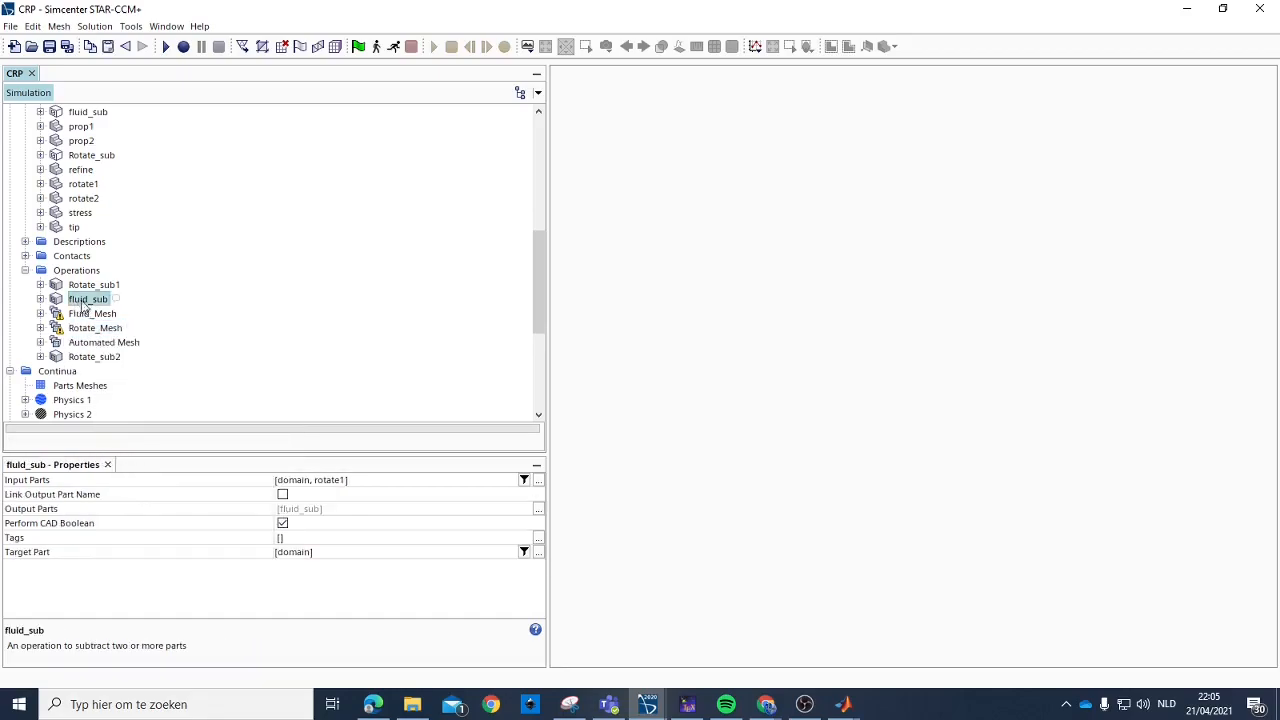
left_click(340, 480)
left_click(361, 586)
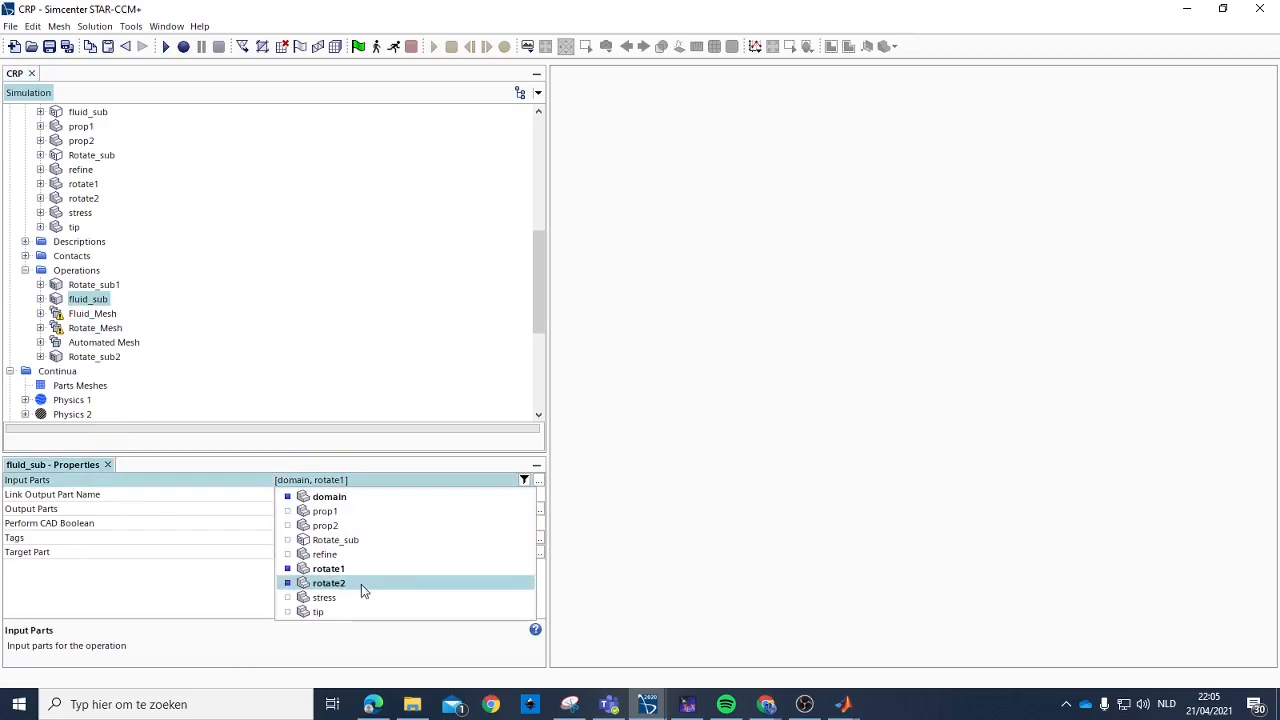
right_click(102, 308)
left_click(160, 316)
Duplicate the Rotate_Mesh operation by copying it and pasting it into the Operations folder.
scroll(113, 311, "down", 3)
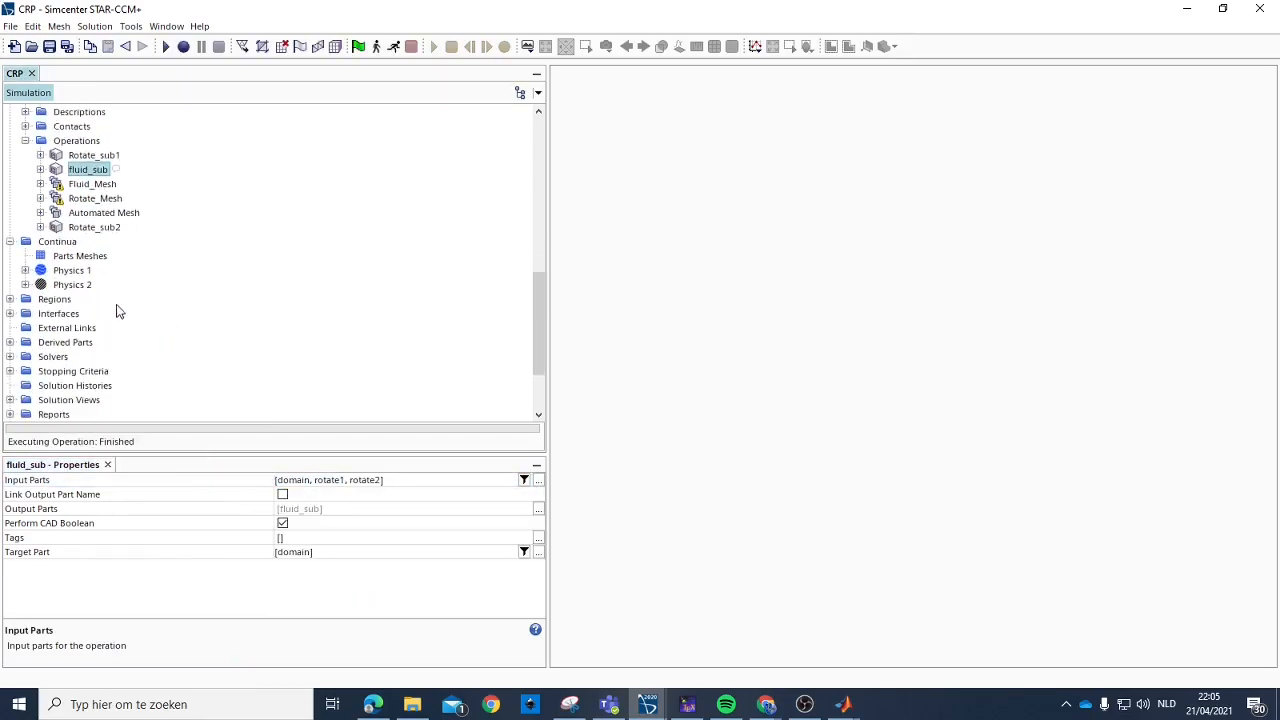
scroll(113, 311, "up", 2)
left_click(95, 286)
right_click(88, 289)
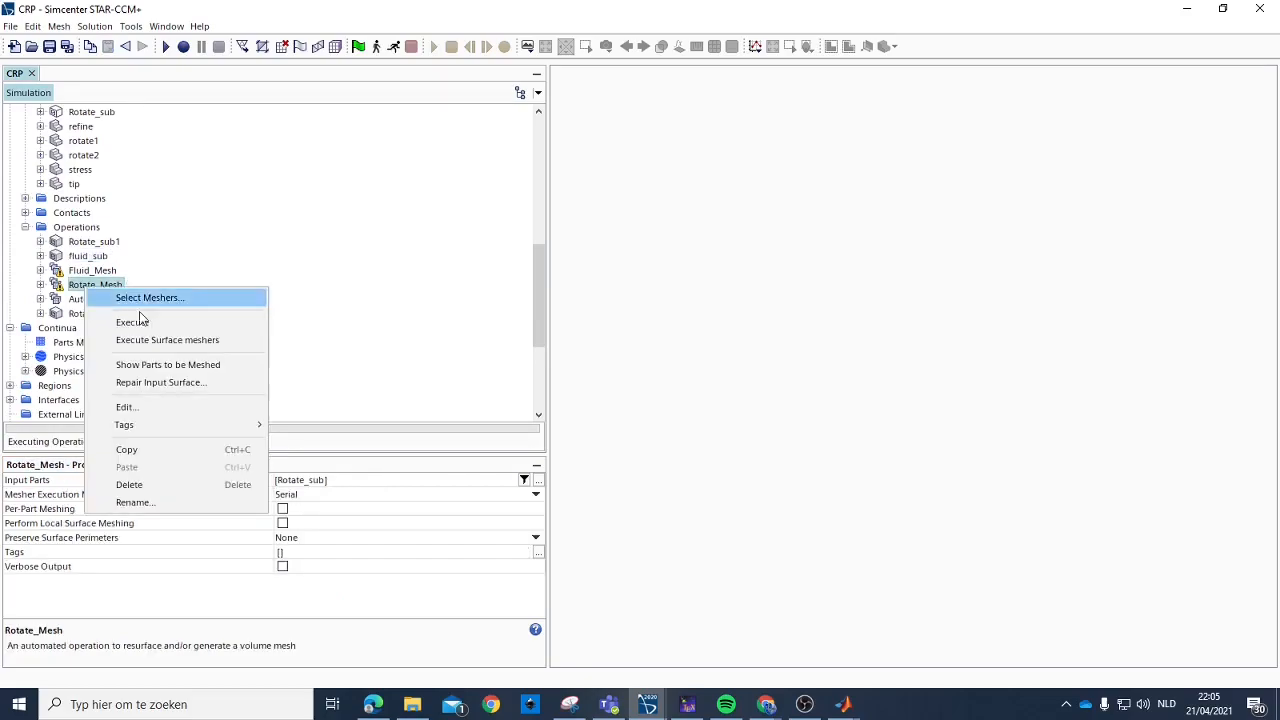
left_click(143, 448)
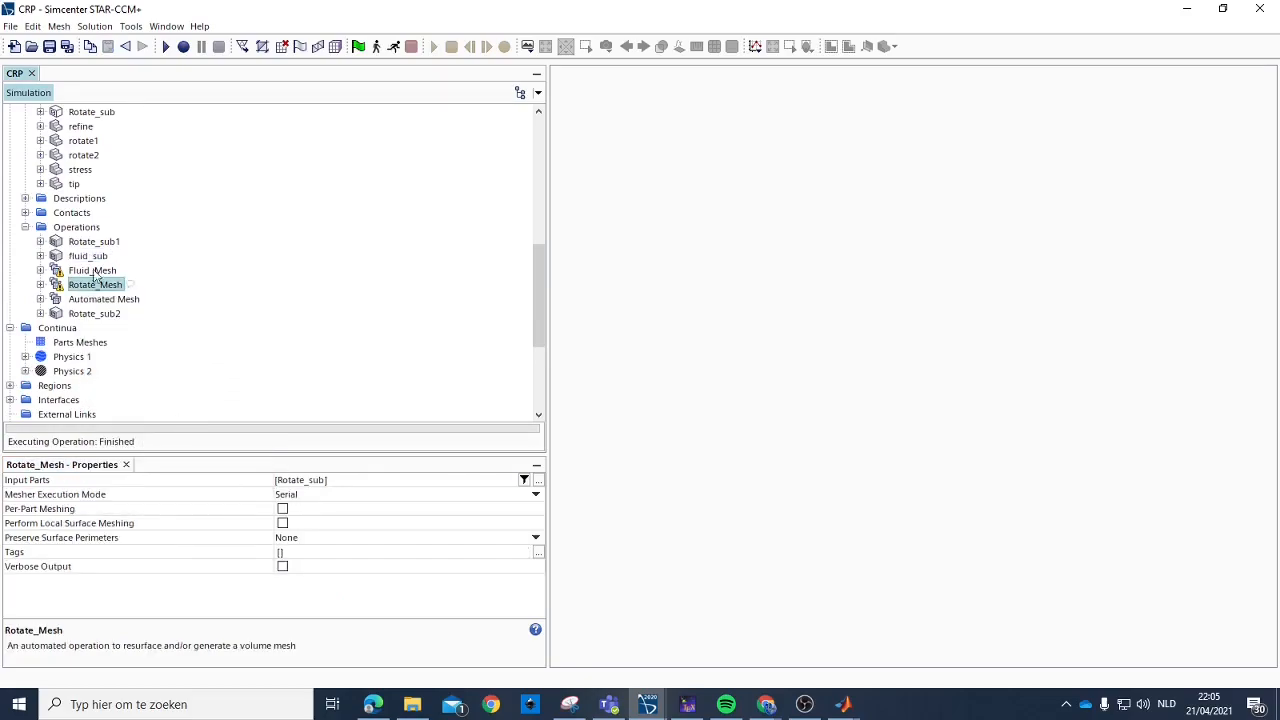
right_click(110, 229)
left_click(136, 306)
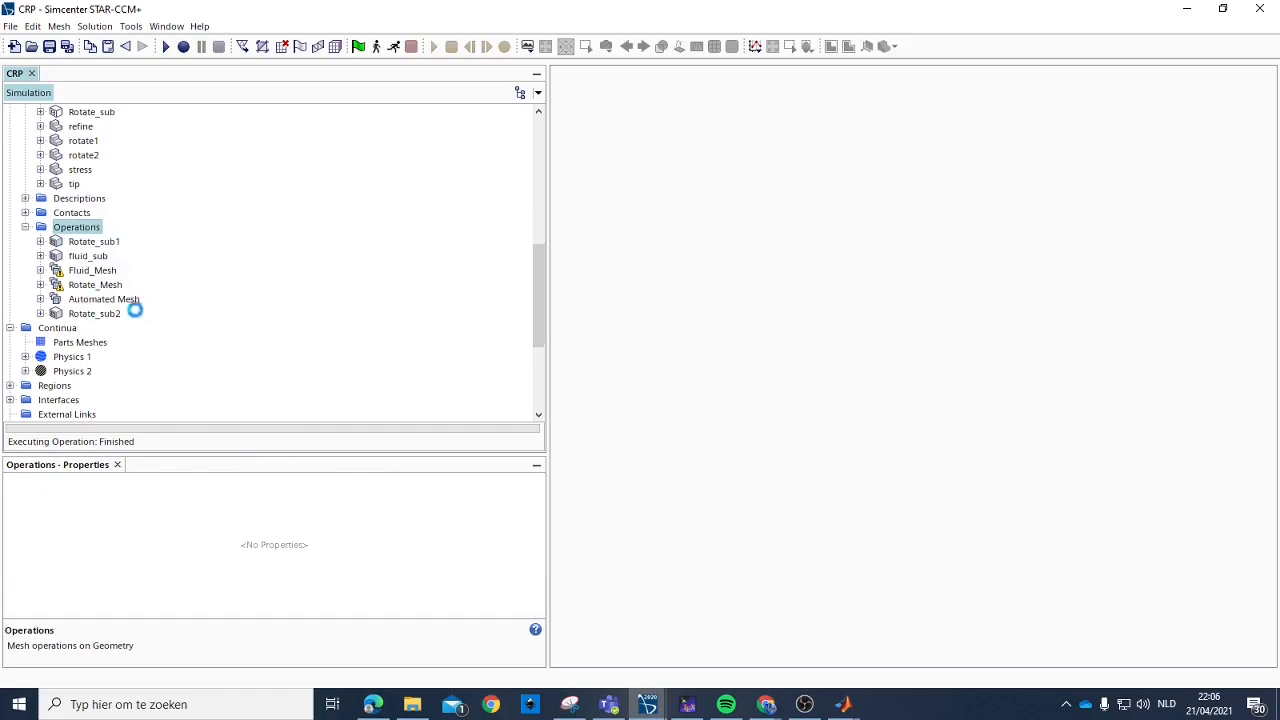
Set the input parts of the copied Rotate_Mesh operation to Copy of Subtract instead of Rotate_sub.
left_click(302, 481)
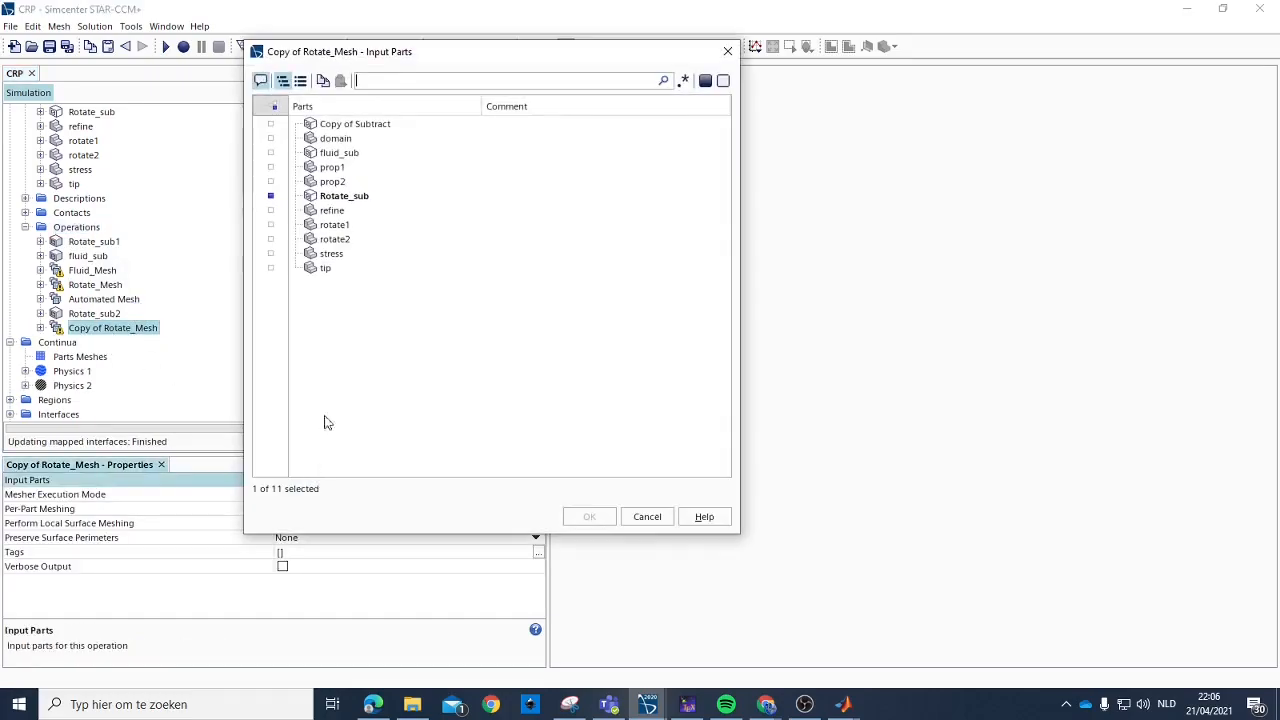
left_click(370, 123)
left_click(360, 195)
left_click(592, 515)
Select the Copy of Subtract part in the geometry's Parts folder.
scroll(134, 194, "up", 3)
left_click(95, 171)
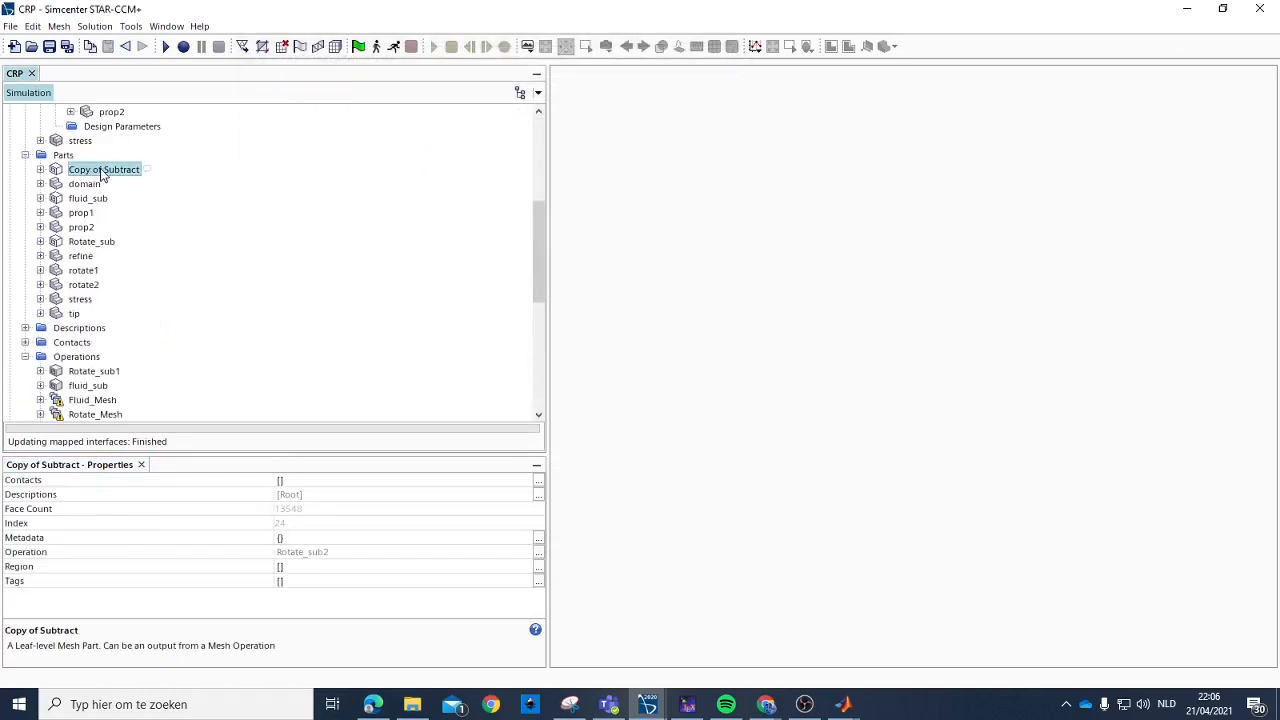
Rename the Copy of Subtract part to Rotate_sub2.
left_click(101, 173)
type("R")
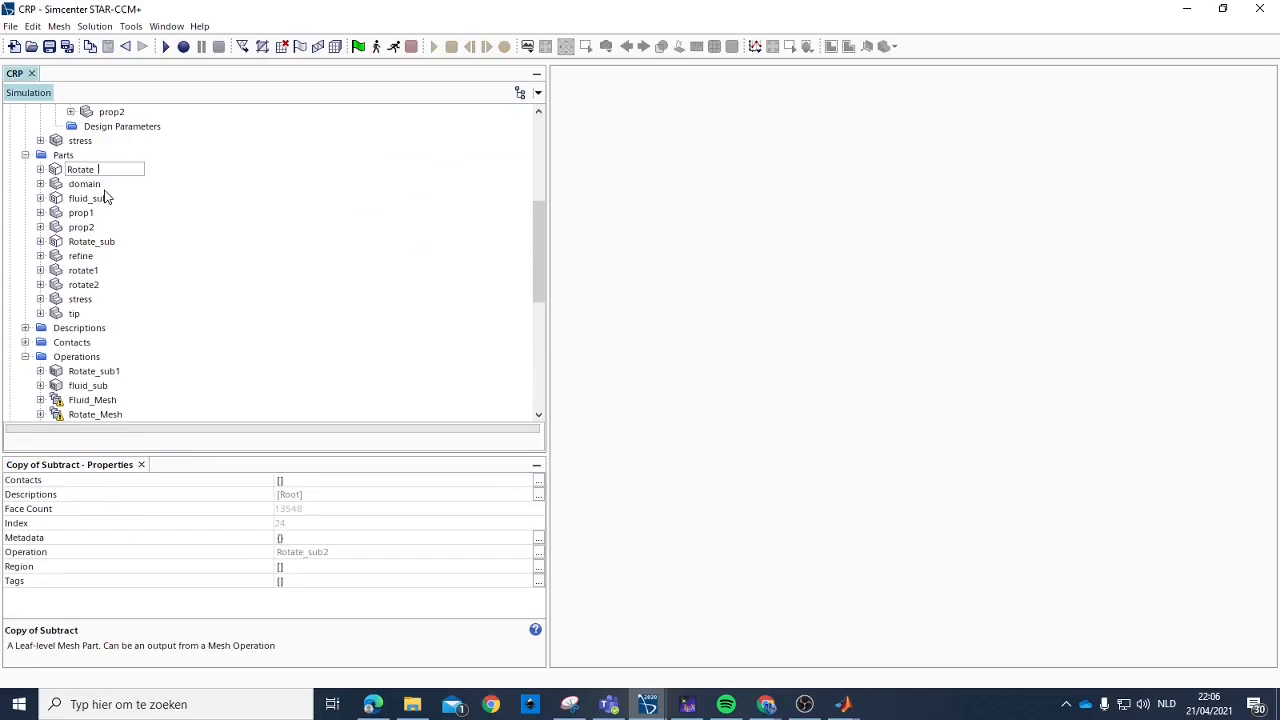
type("otate_sub2")
key("Return")
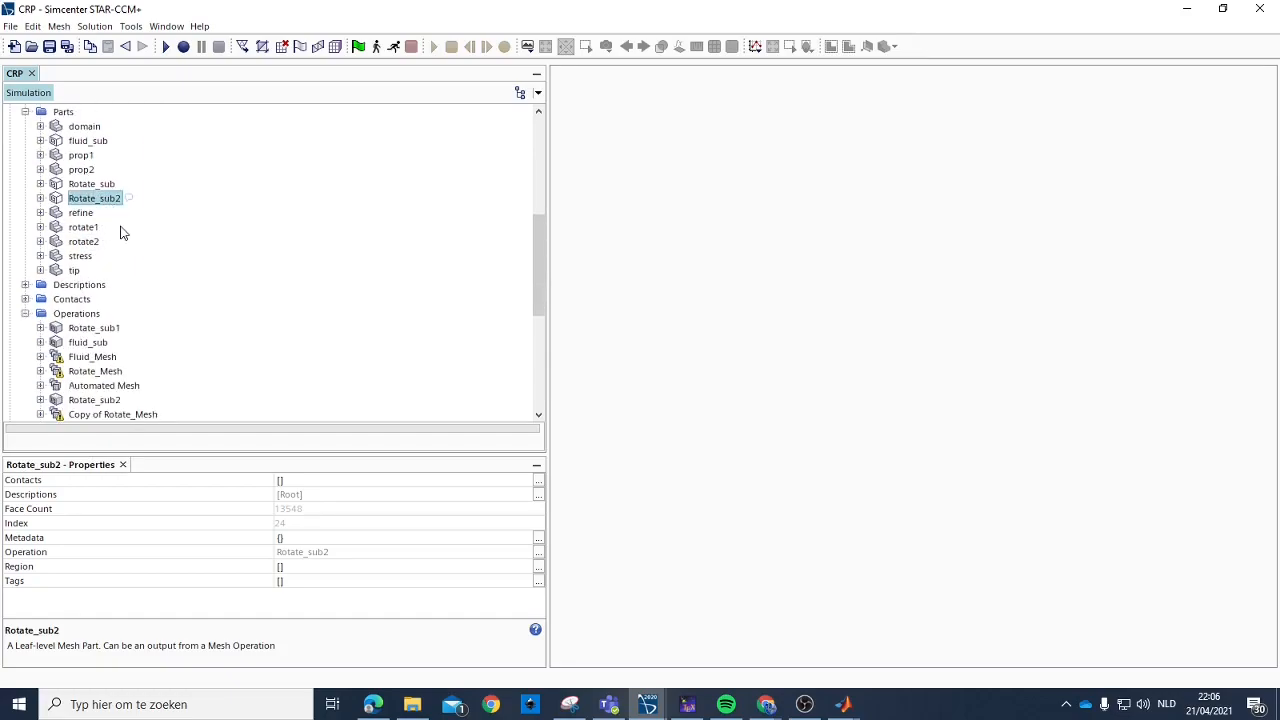
right_click(99, 198)
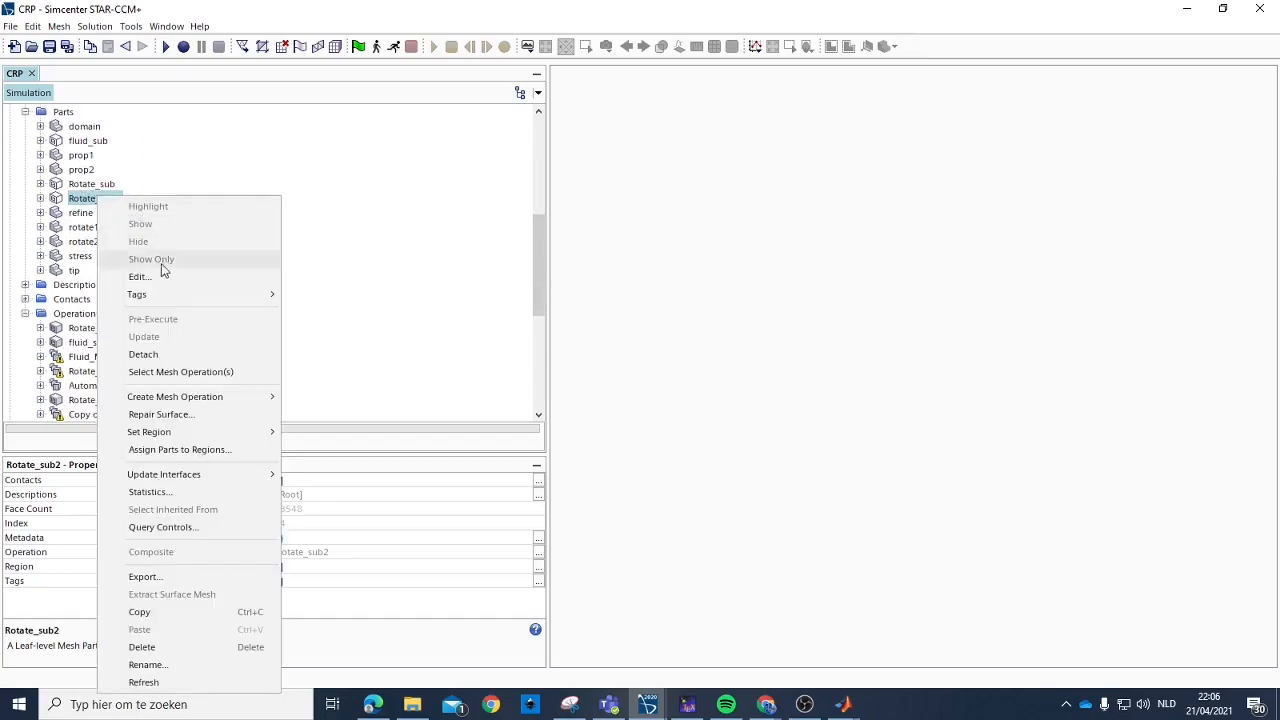
mouse_move(200, 437)
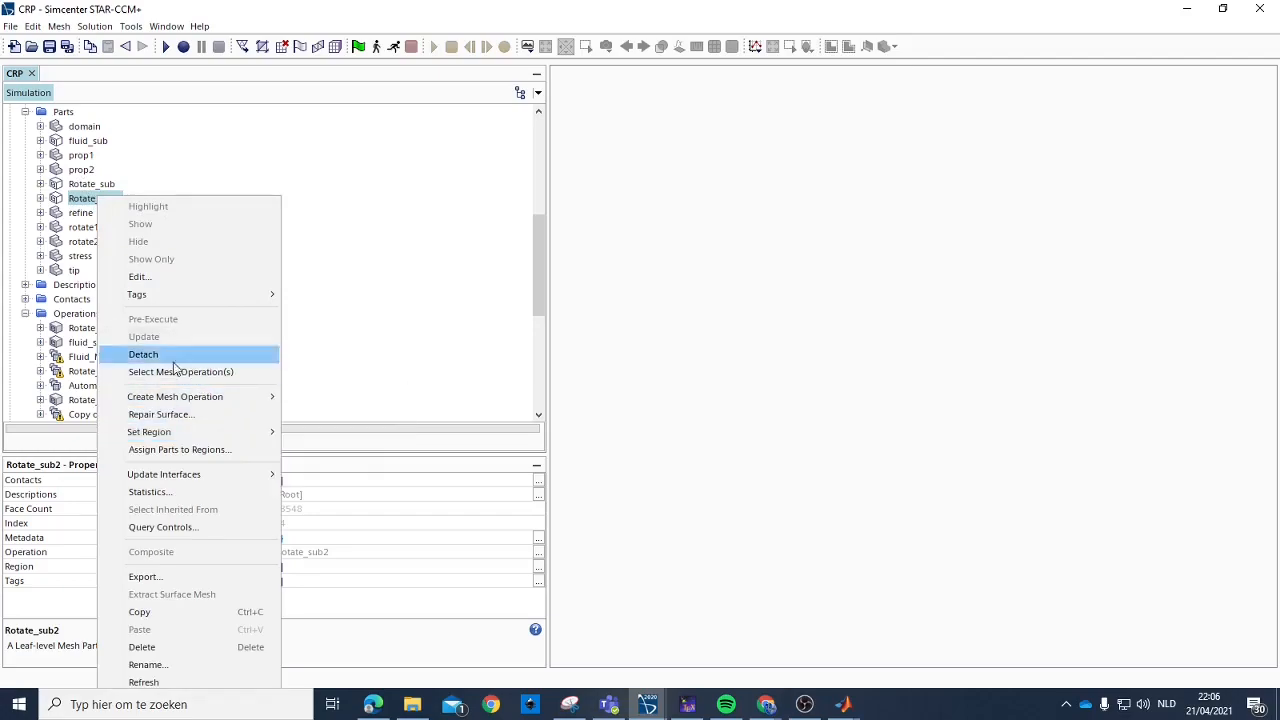
left_click(185, 449)
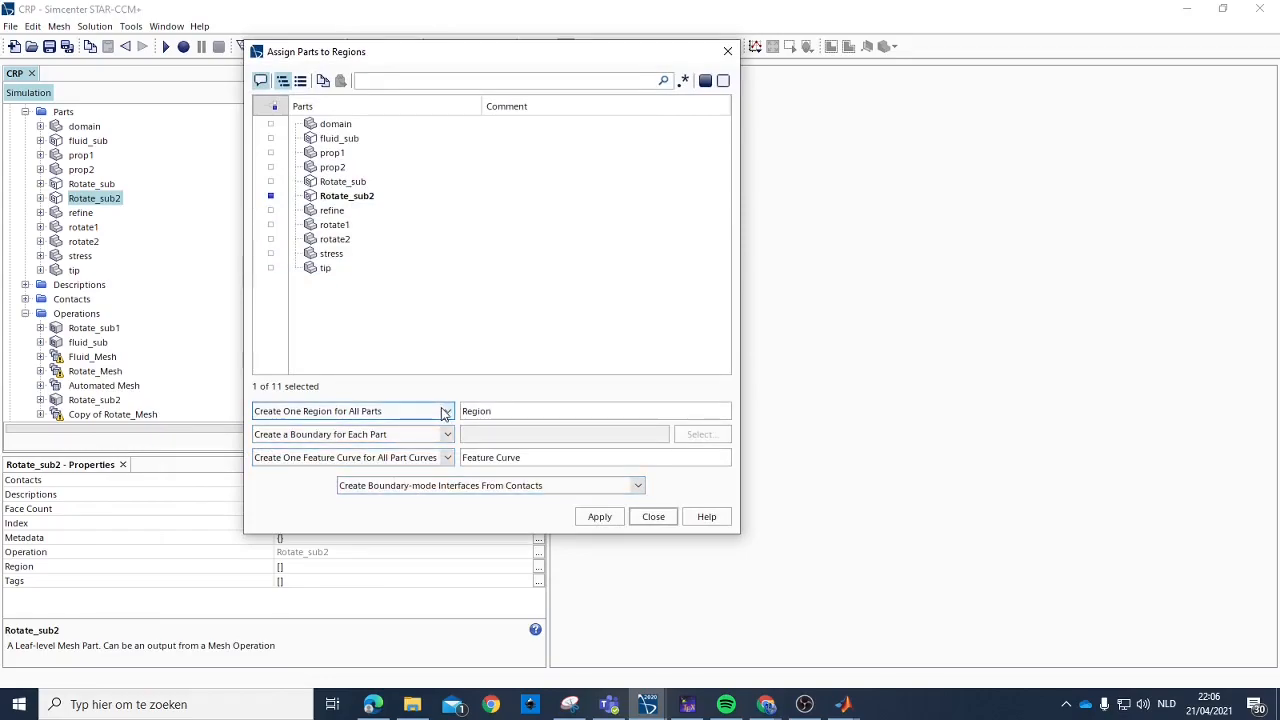
left_click(727, 51)
Duplicate the Rot region by copying it and pasting it back into Regions.
scroll(140, 220, "down", 6)
scroll(134, 223, "up", 2)
scroll(46, 320, "down", 2)
left_click(10, 242)
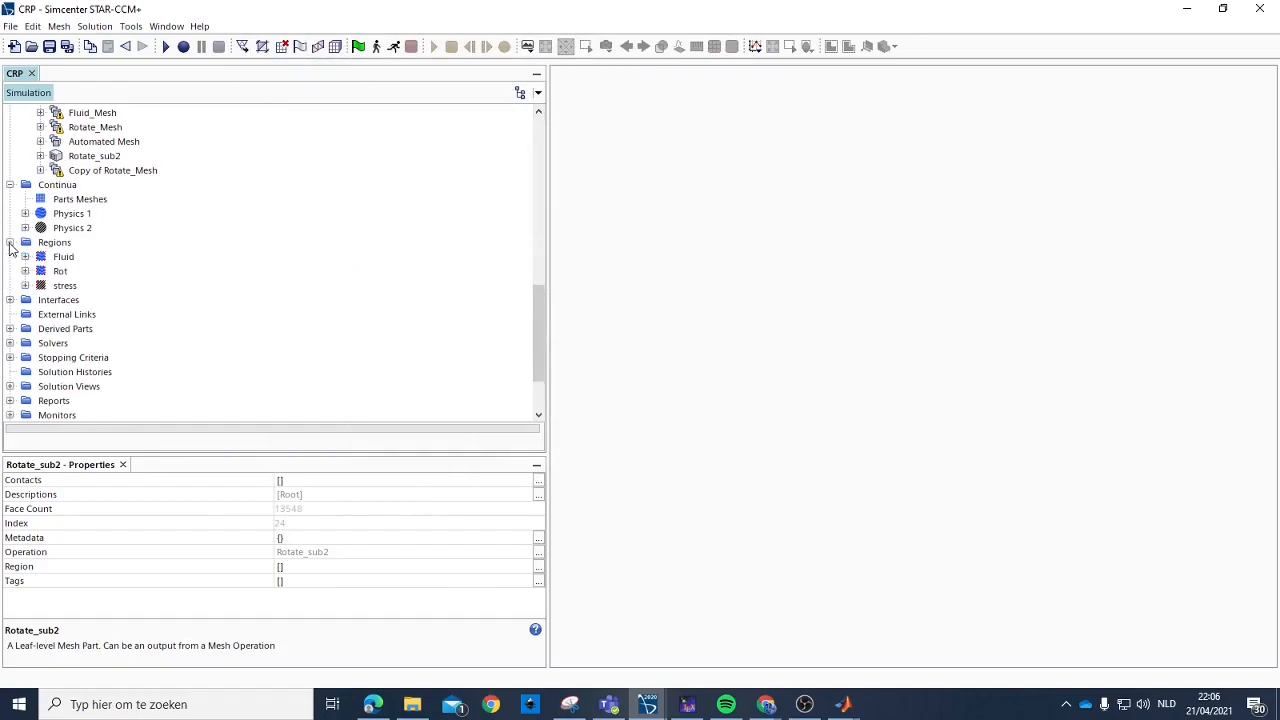
left_click(57, 270)
right_click(55, 268)
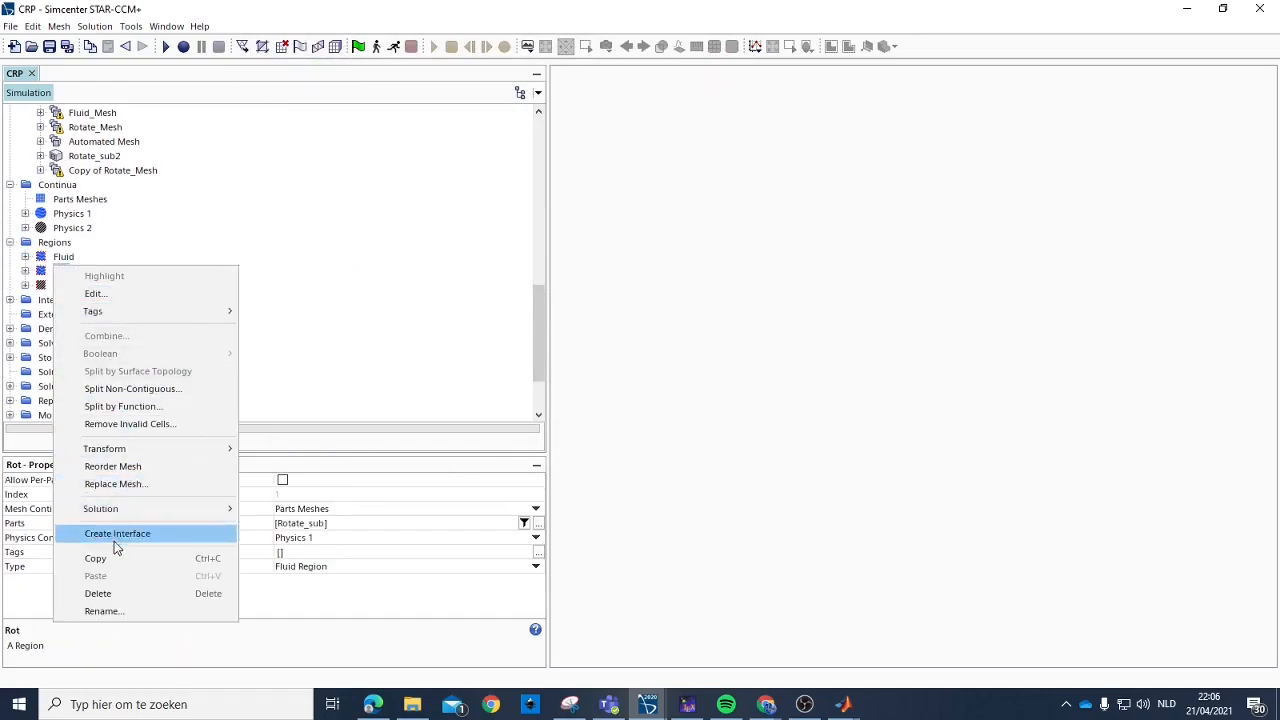
left_click(82, 531)
right_click(50, 243)
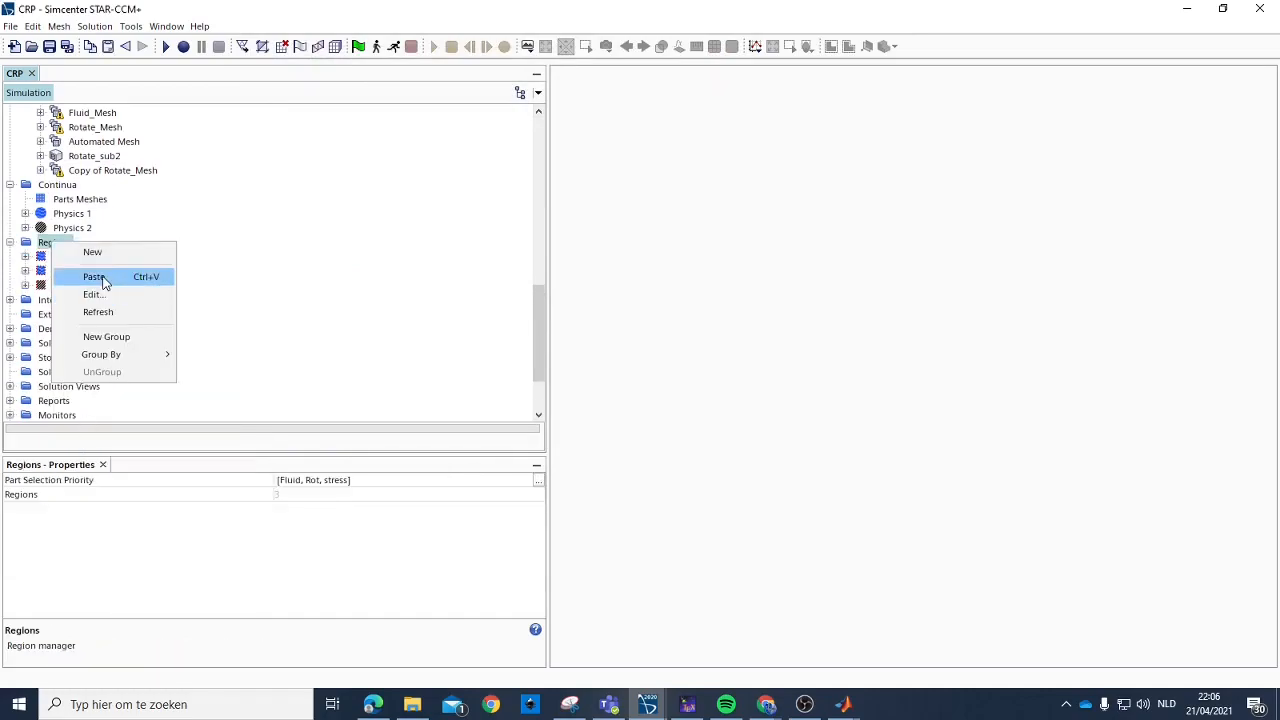
left_click(106, 275)
Assign the Rotate_sub2 part to the Rot 2 region.
left_click(63, 287)
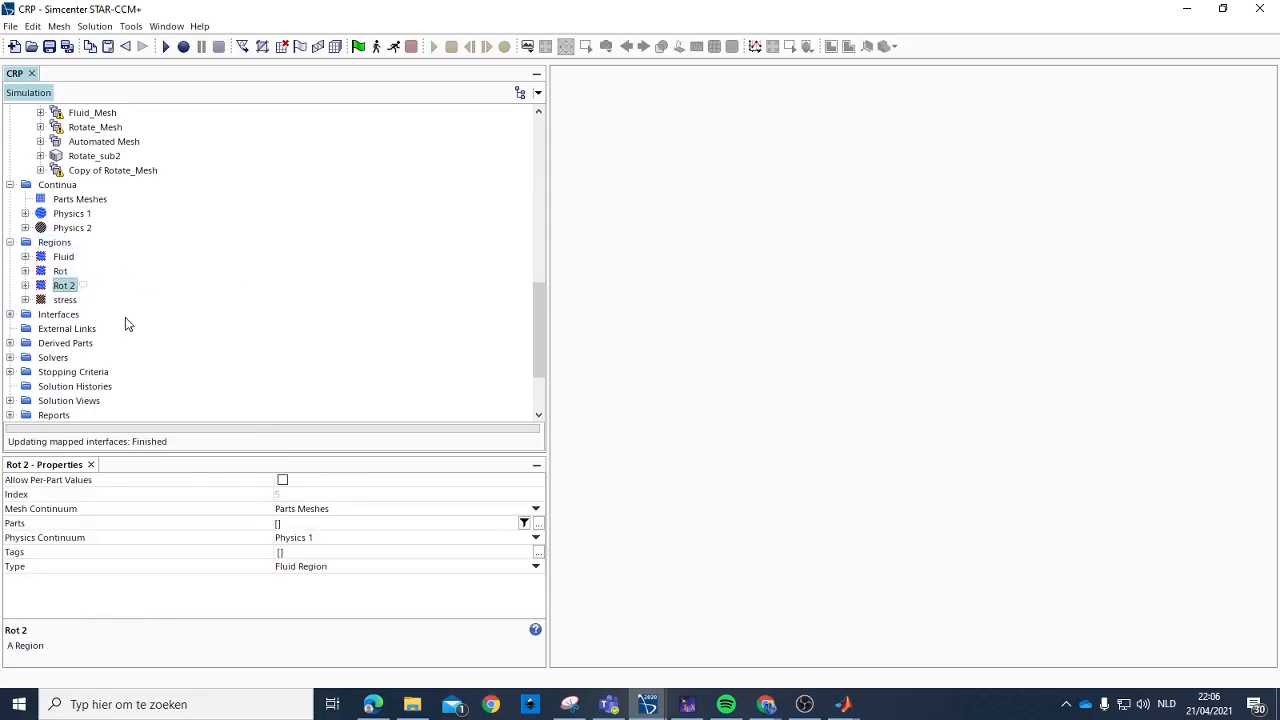
left_click(277, 524)
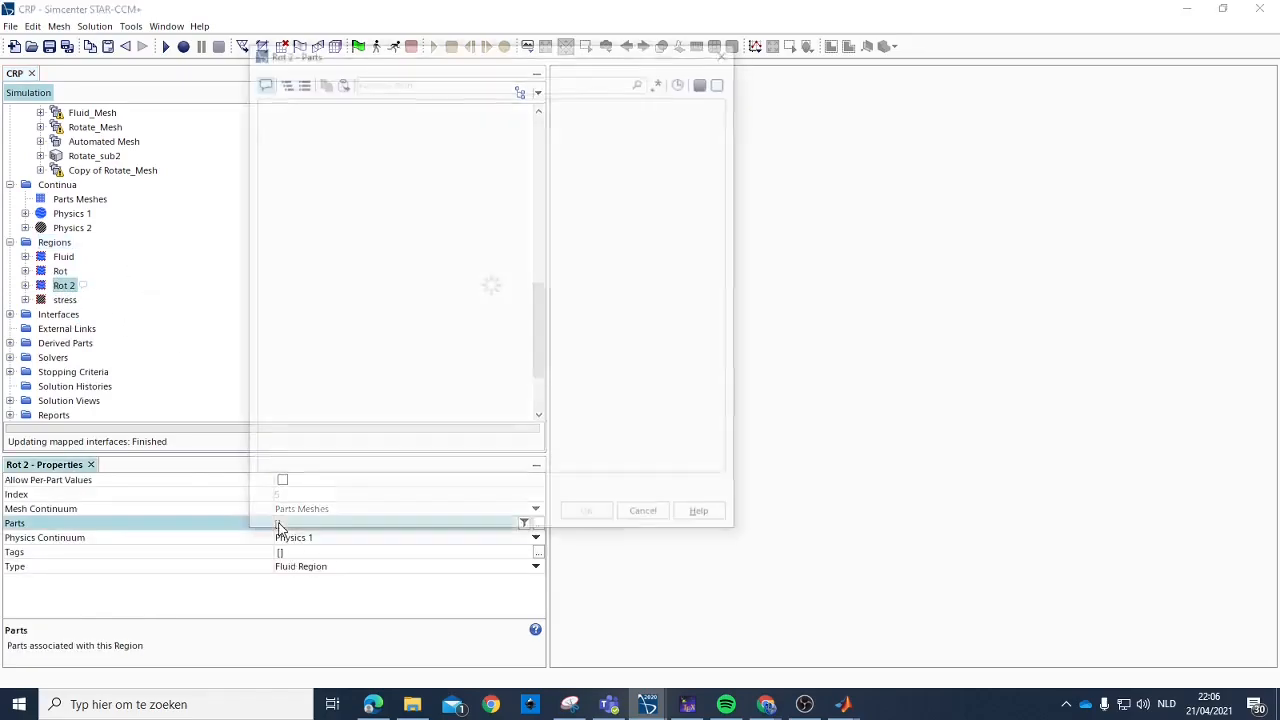
left_click(349, 197)
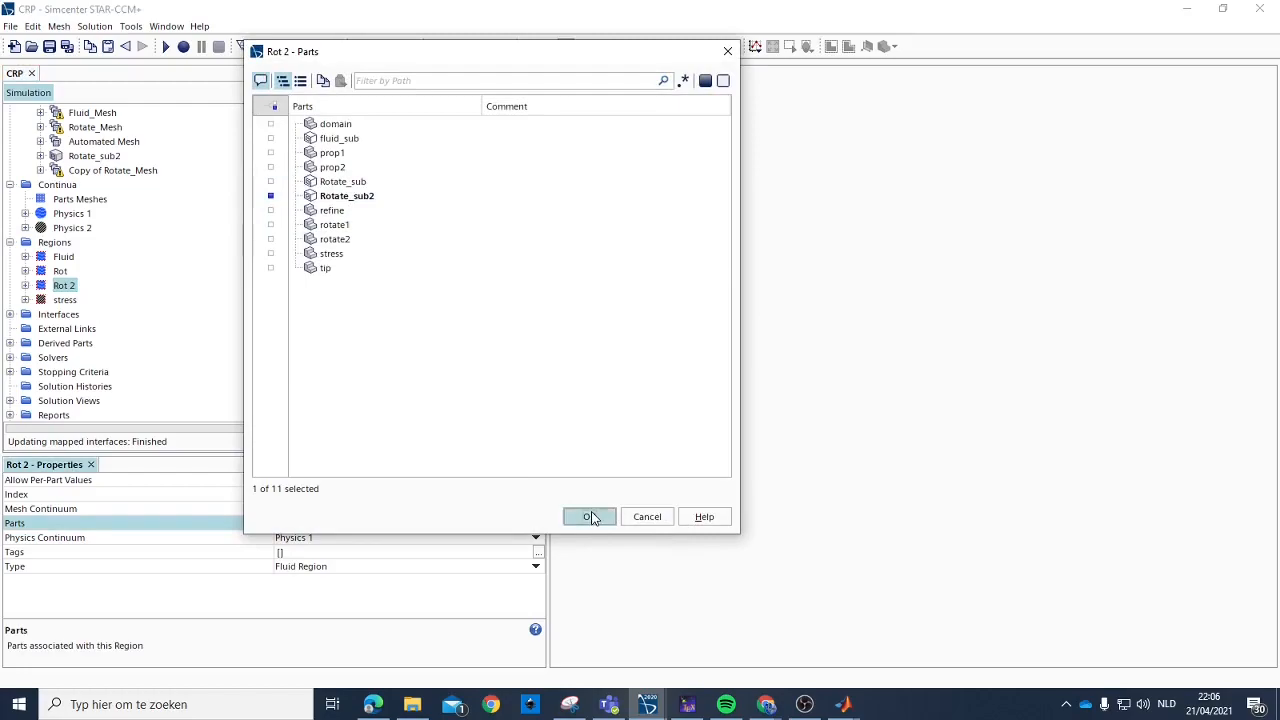
left_click(588, 517)
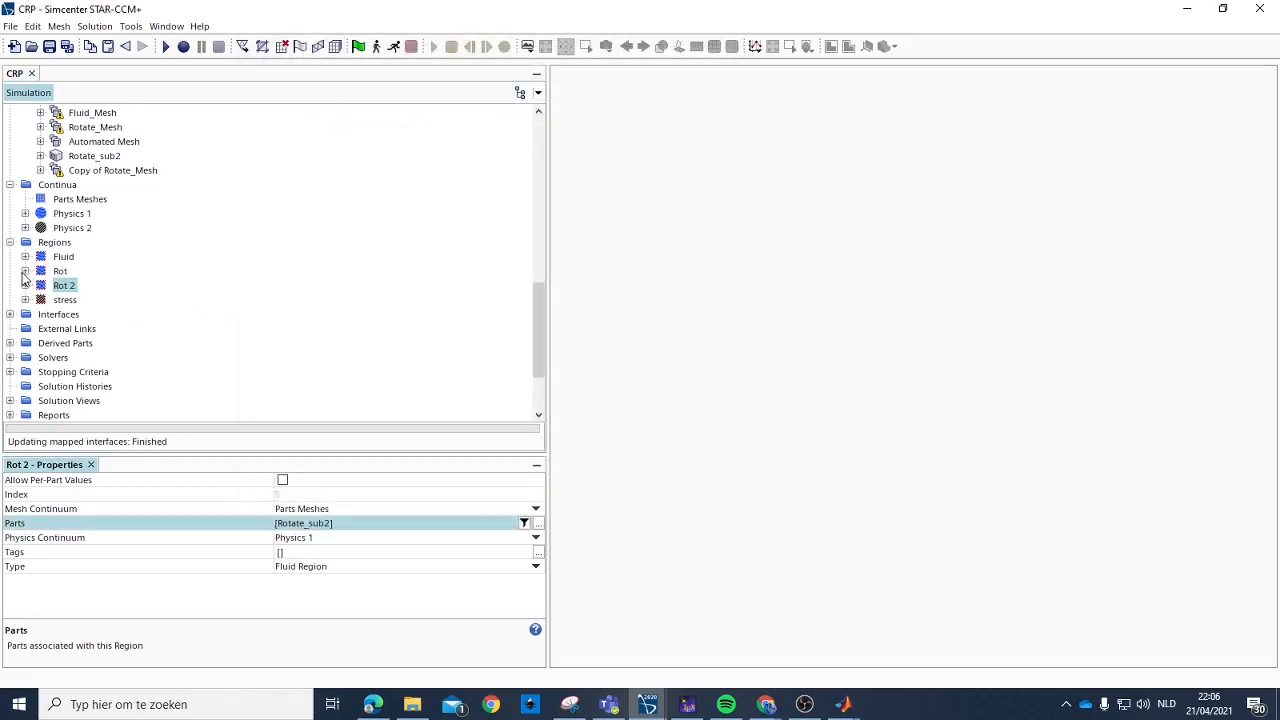
Set the initial velocity of the Physics 1 continuum to [-4.0, 0.0, 0.0] m/s.
scroll(104, 271, "up", 4)
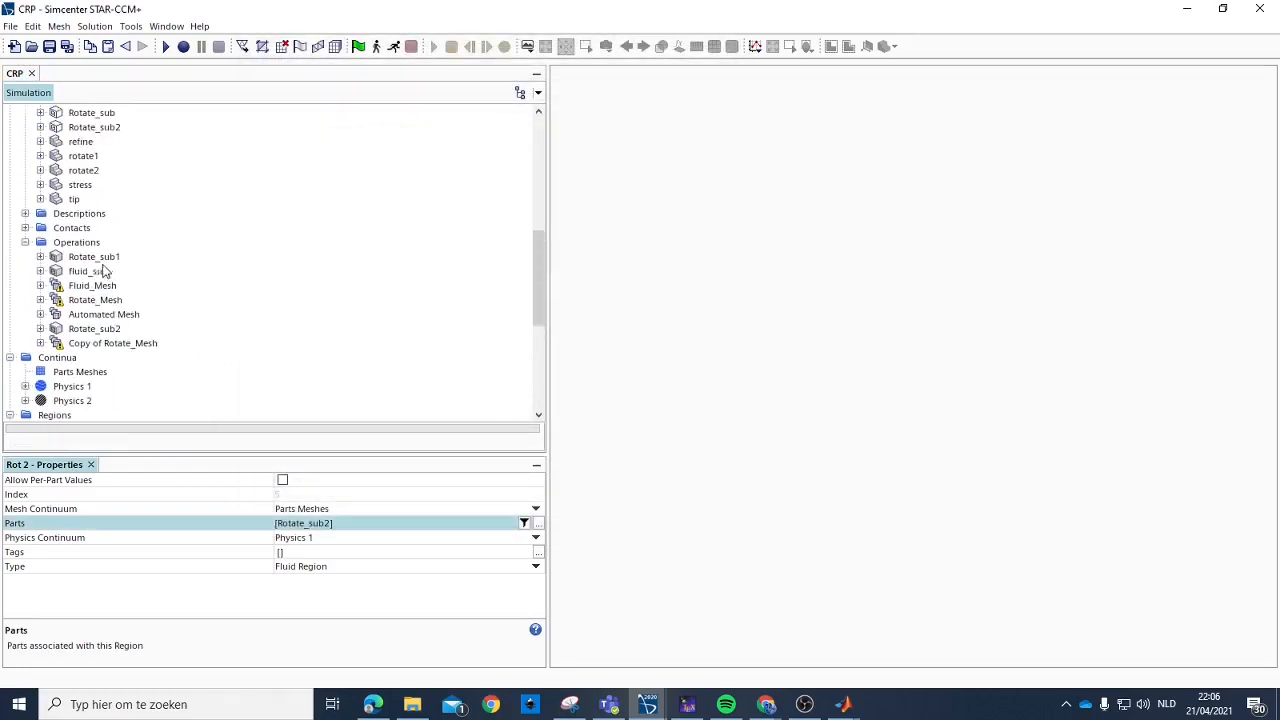
scroll(74, 262, "down", 2)
left_click(70, 300)
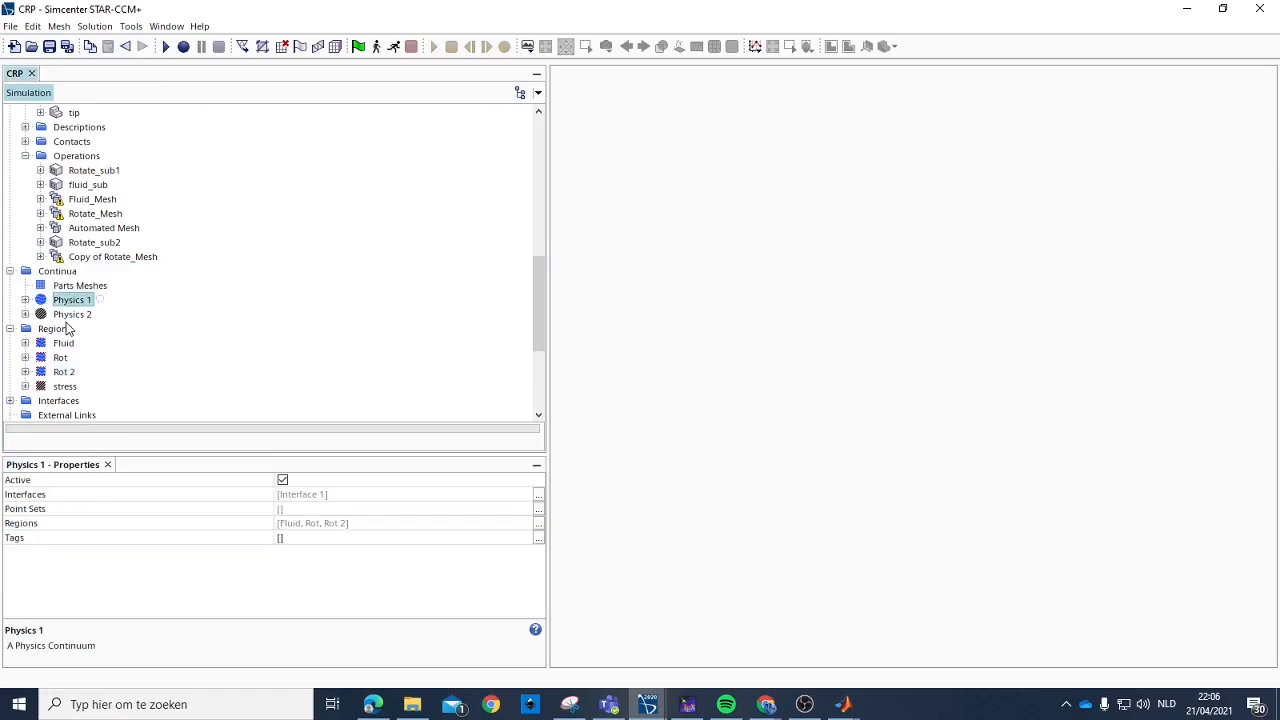
left_click(66, 316)
left_click(48, 274)
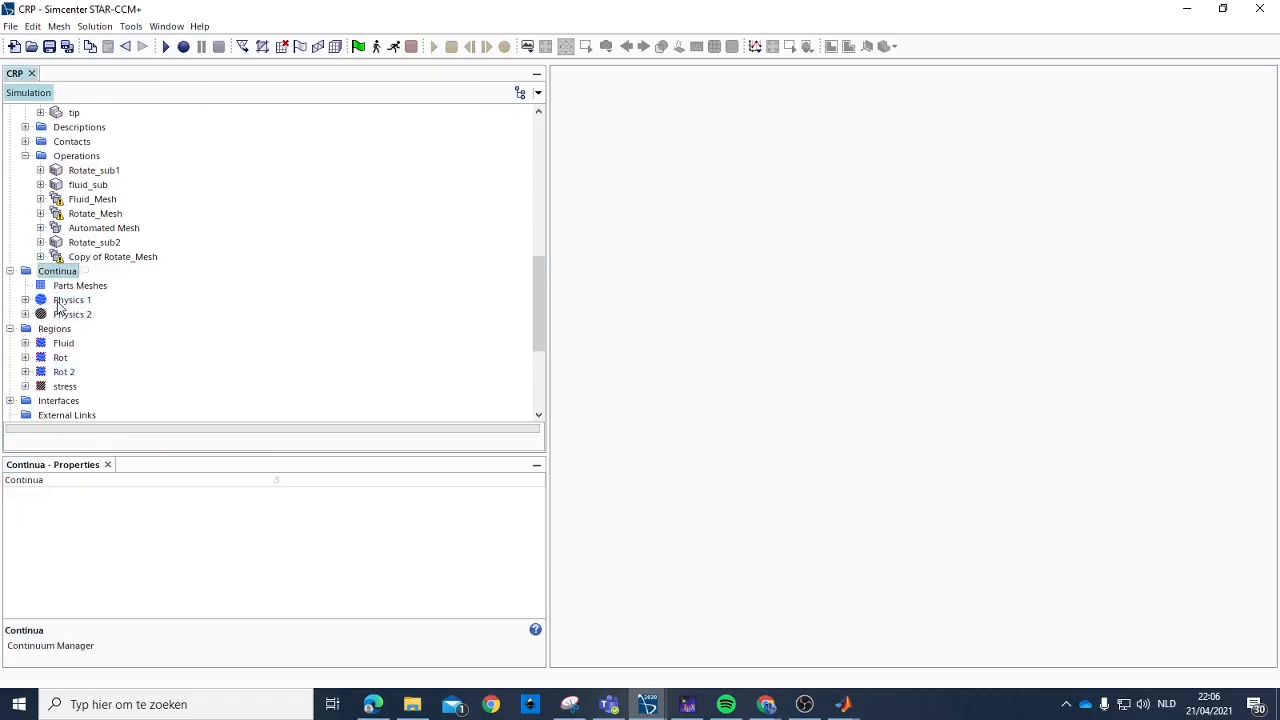
left_click(60, 302)
left_click(25, 300)
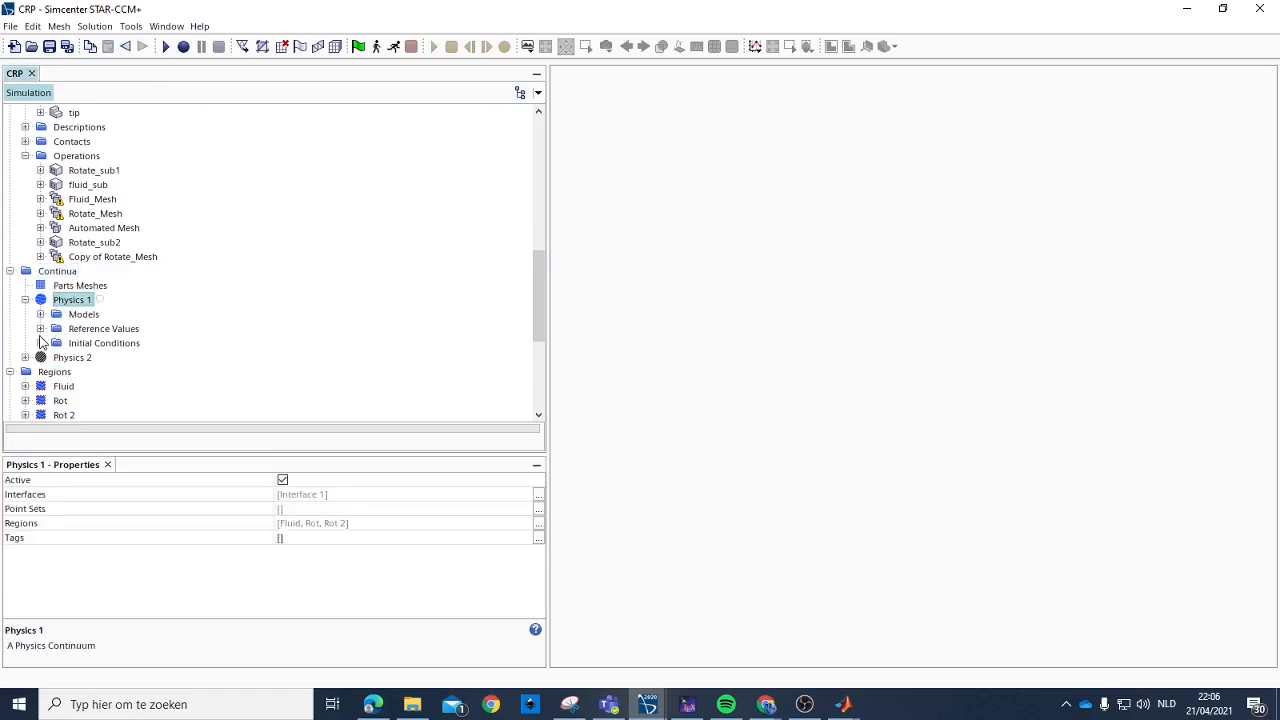
left_click(40, 343)
scroll(60, 340, "down", 3)
left_click(101, 286)
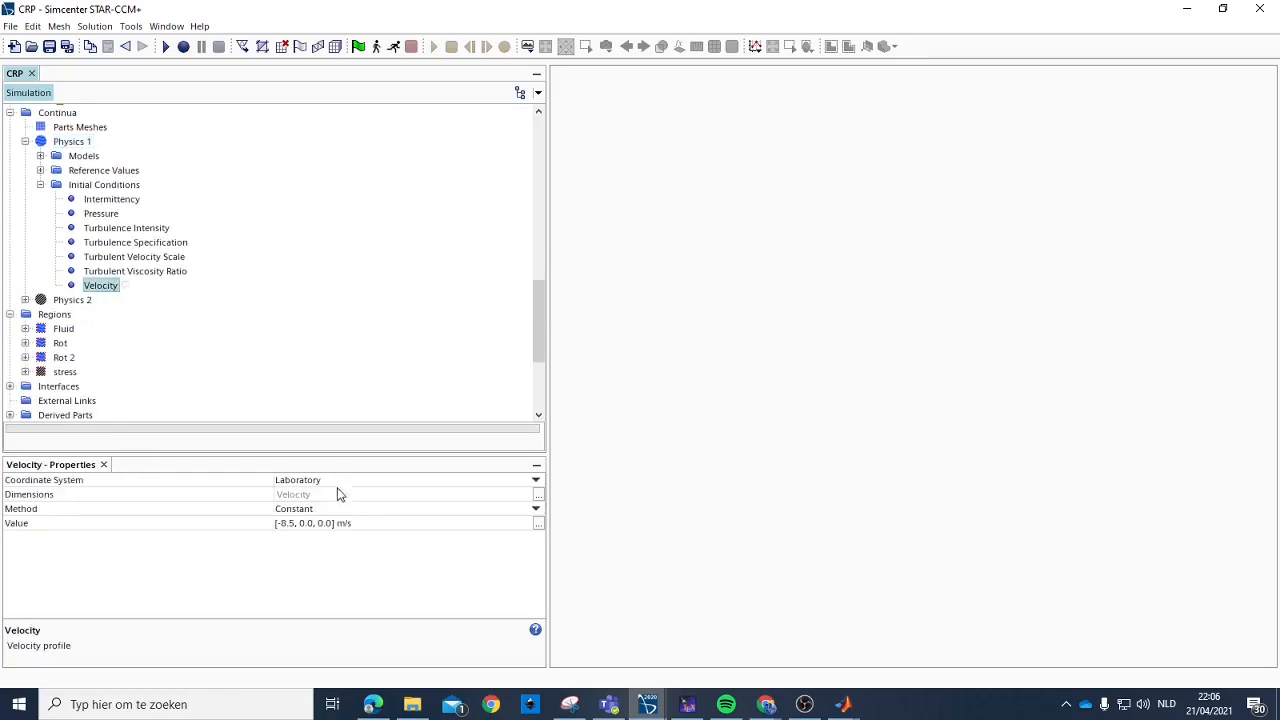
left_click(292, 525)
left_click(291, 525)
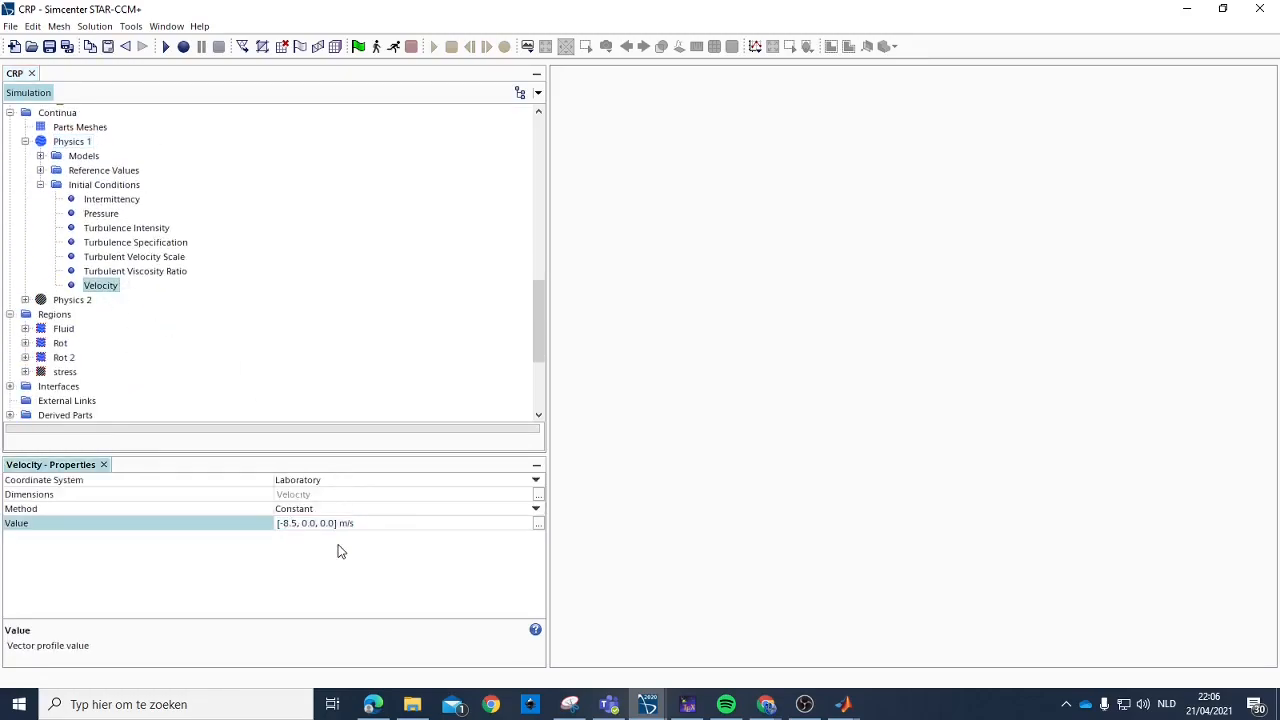
key("BackSpace")
key("BackSpace")
key("BackSpace")
type("4.0")
key("Return")
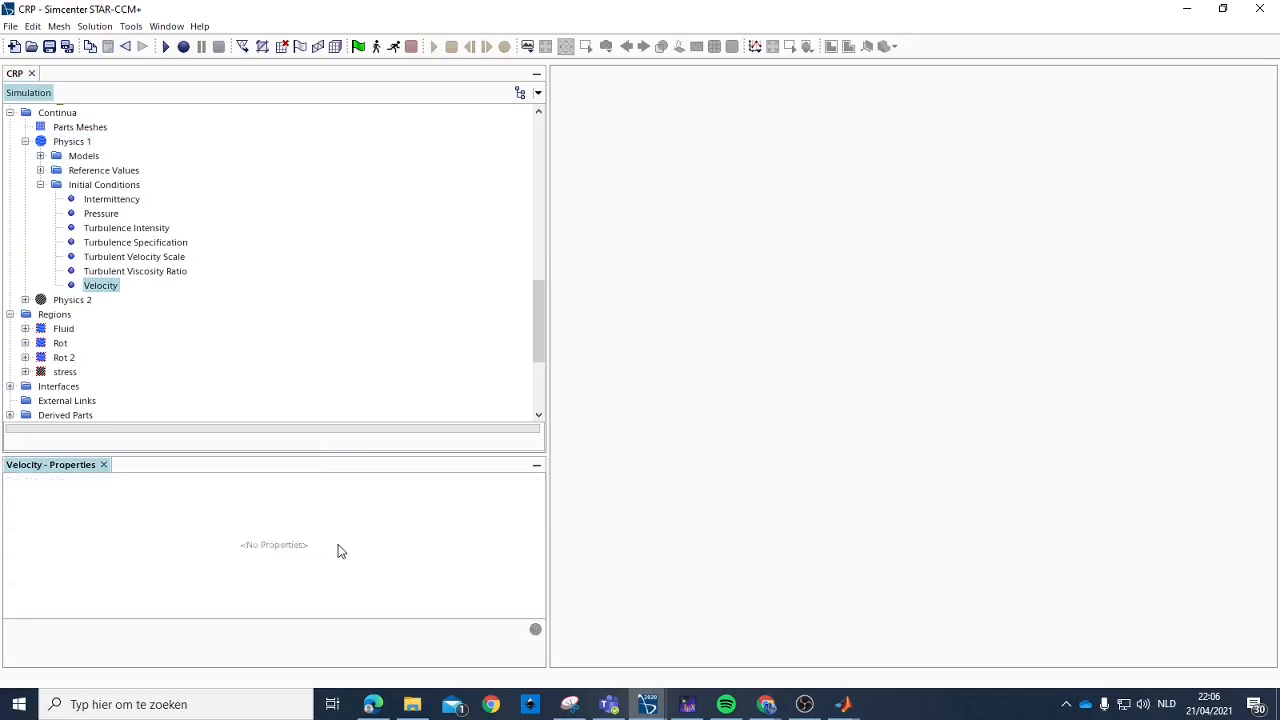
left_click(25, 357)
scroll(30, 365, "down", 4)
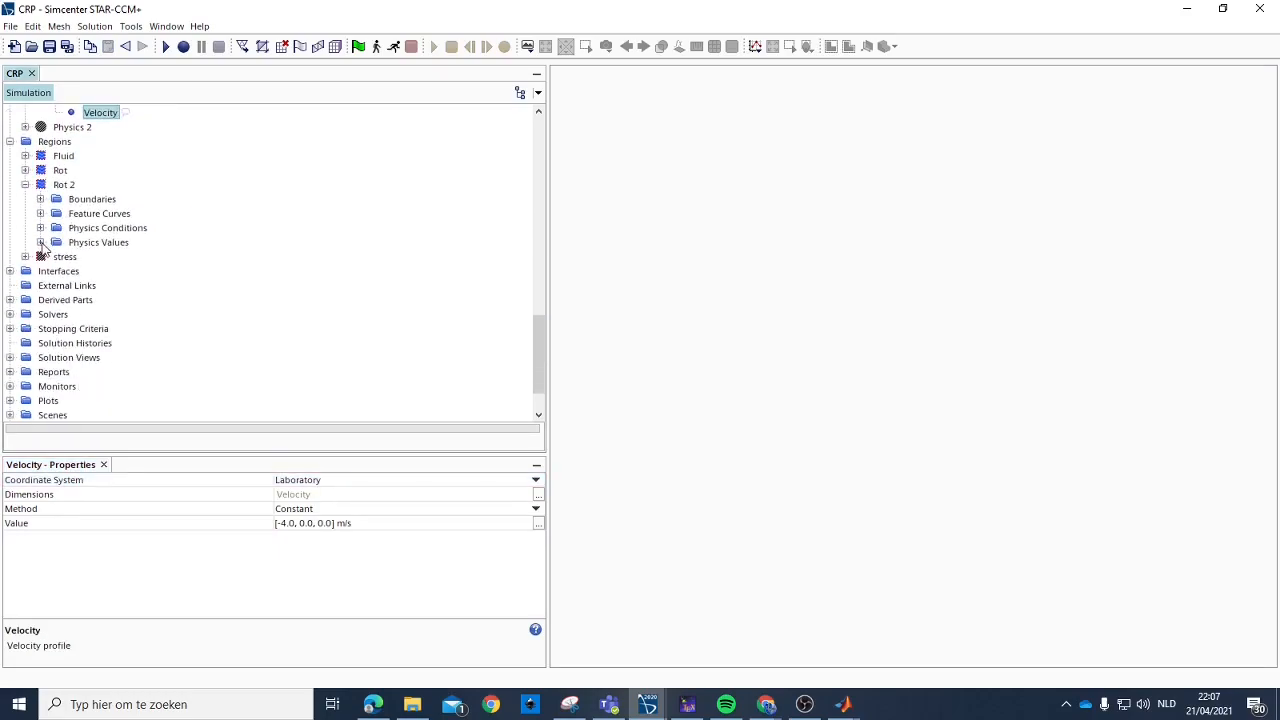
left_click(40, 243)
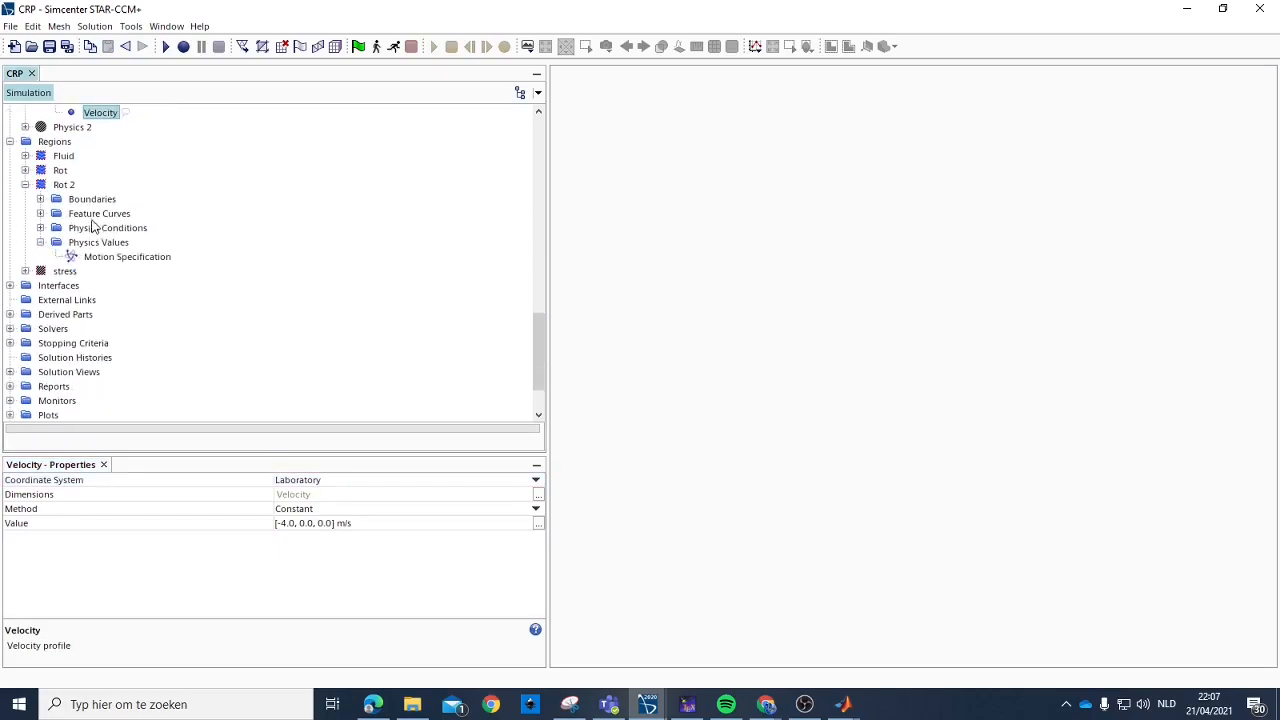
left_click(25, 185)
scroll(36, 197, "up", 1)
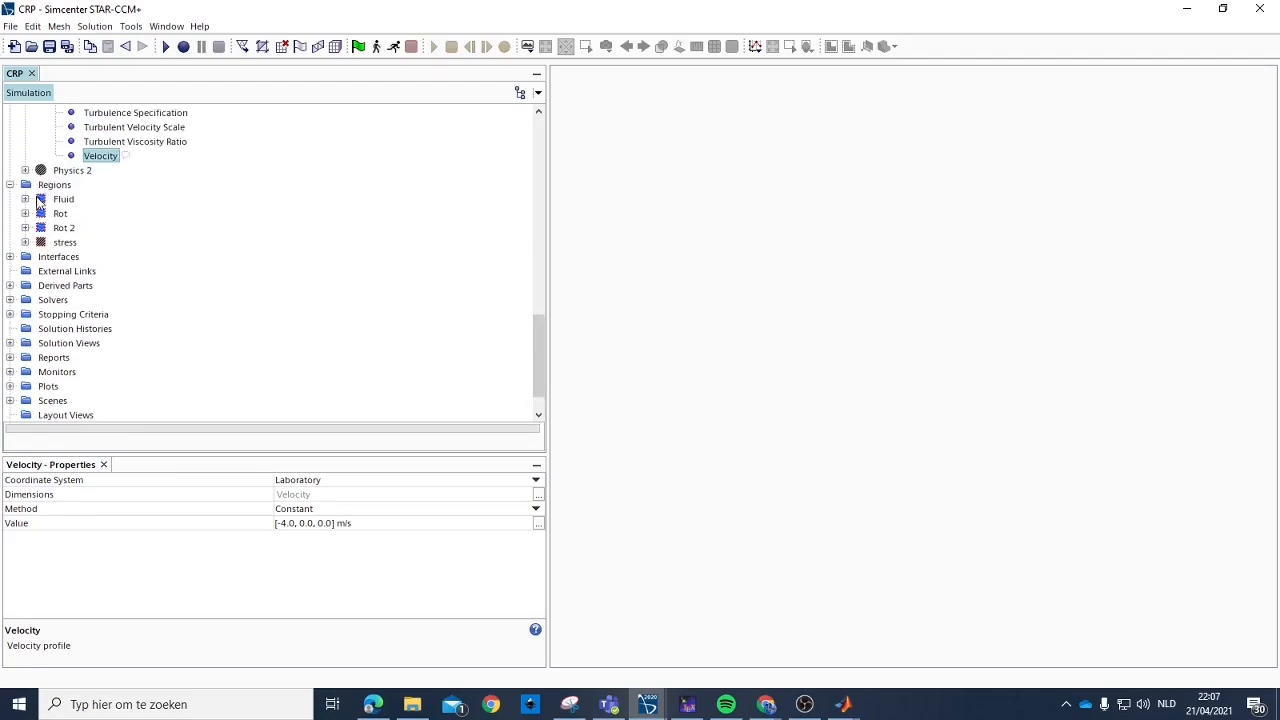
Set the velocity at the Fluid region's fluid_sub.domain.Inlet boundary to [-4.0, 0.0, 0.0] m/s and collapse the region.
left_click(25, 199)
left_click(40, 257)
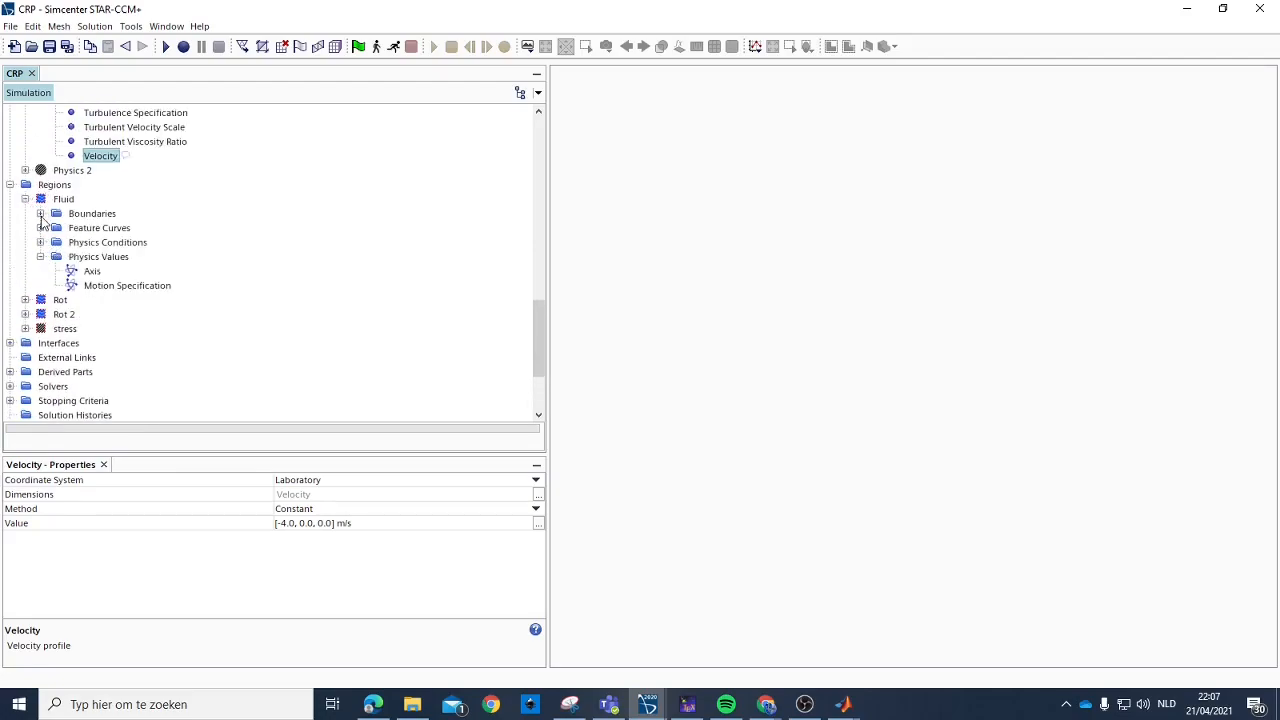
left_click(40, 213)
left_click(70, 228)
left_click(55, 228)
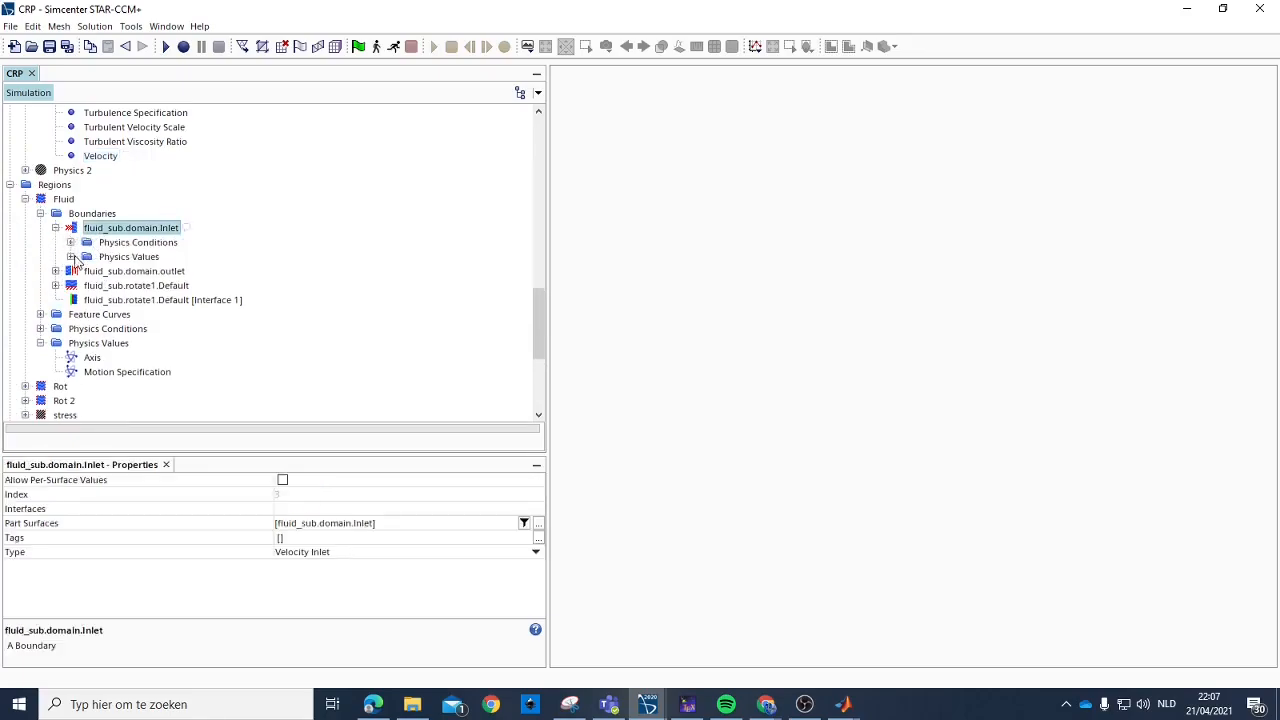
left_click(70, 257)
left_click(128, 300)
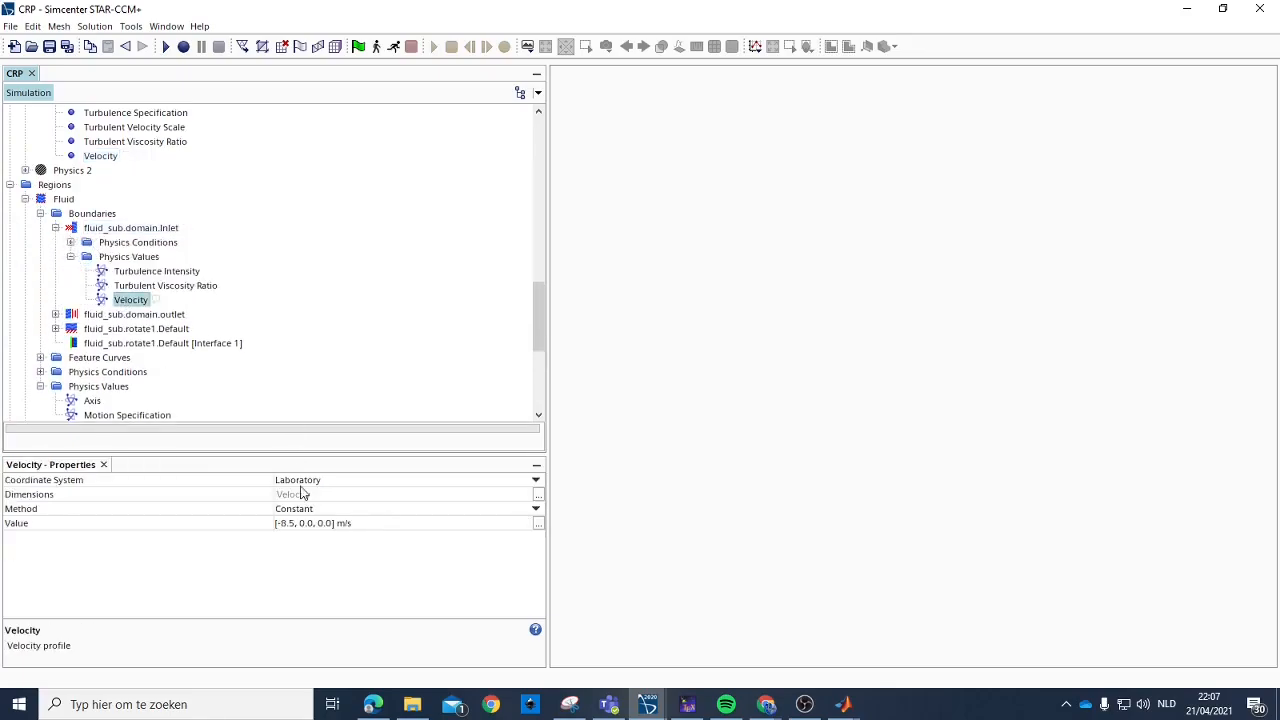
left_click(292, 523)
left_click(297, 525)
key("BackSpace")
key("BackSpace")
key("BackSpace")
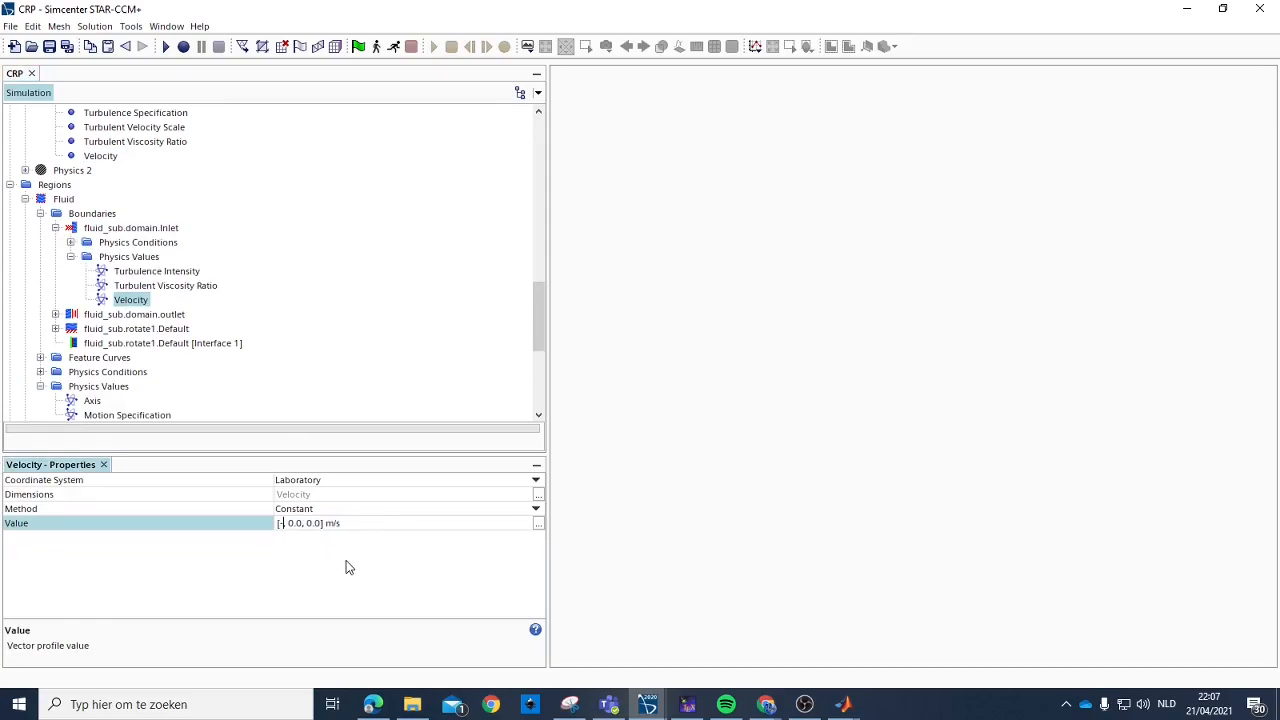
type("4")
key("Return")
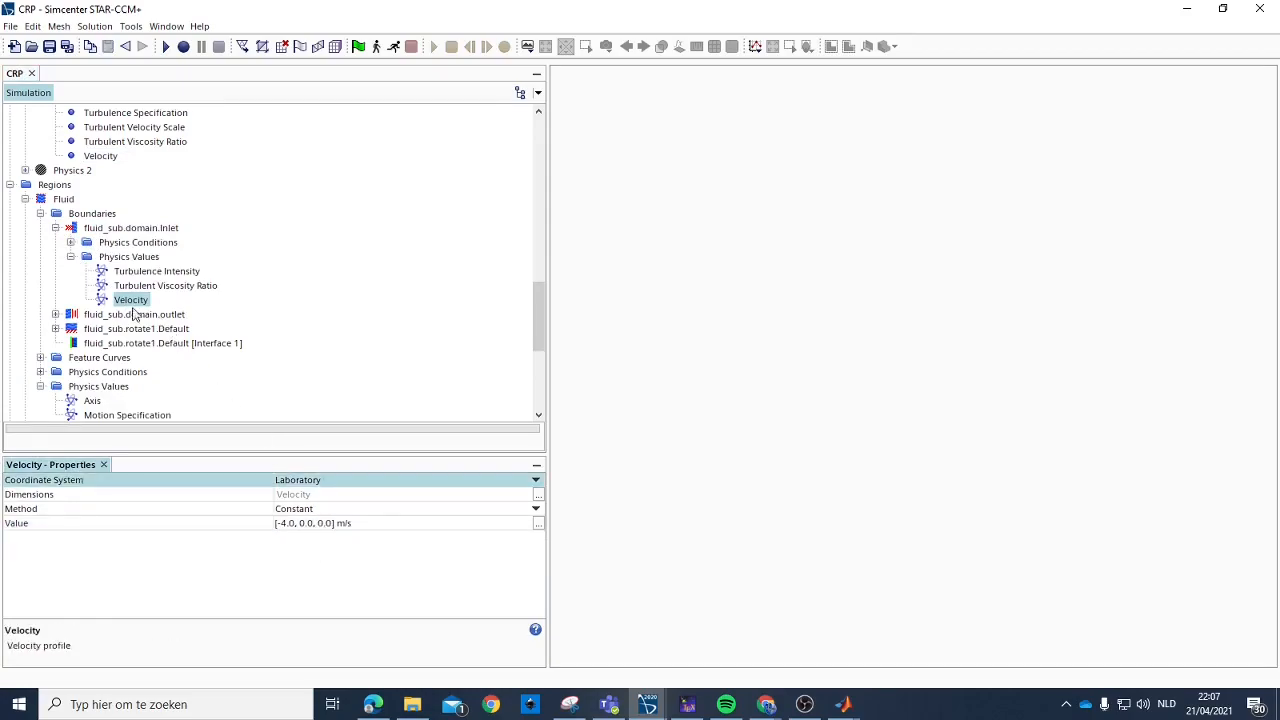
left_click(40, 214)
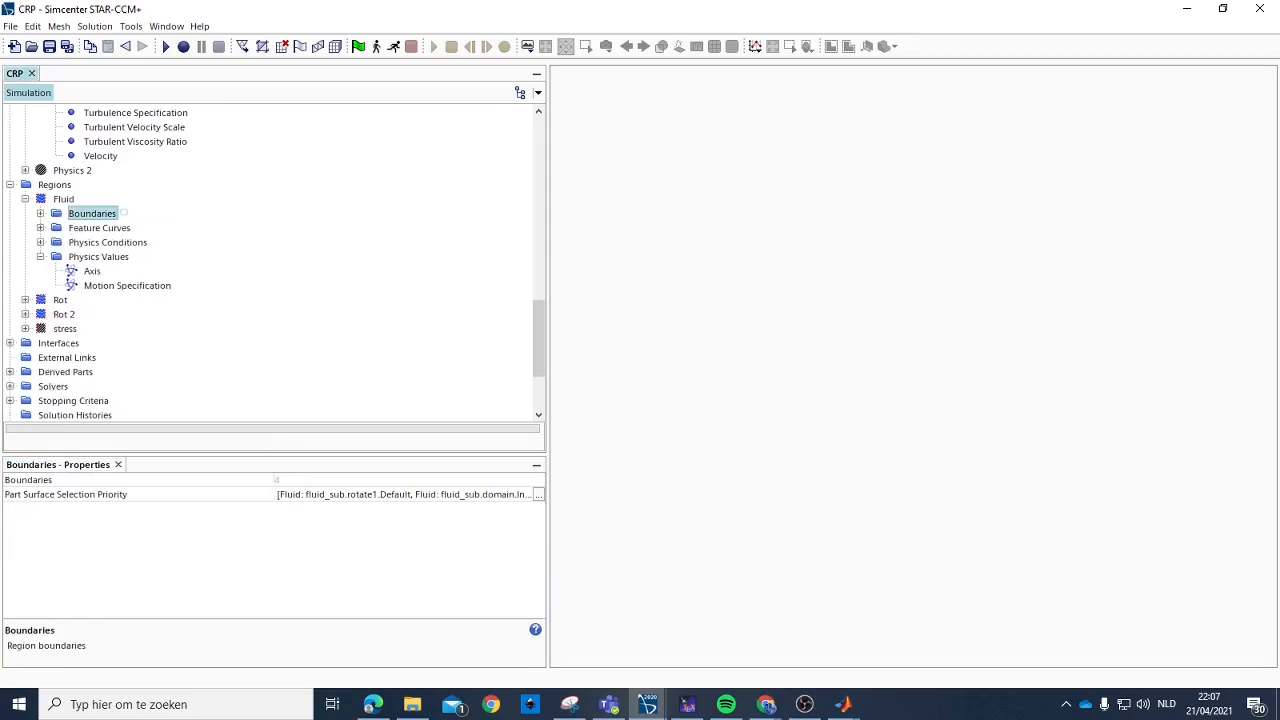
scroll(120, 290, "up", 3)
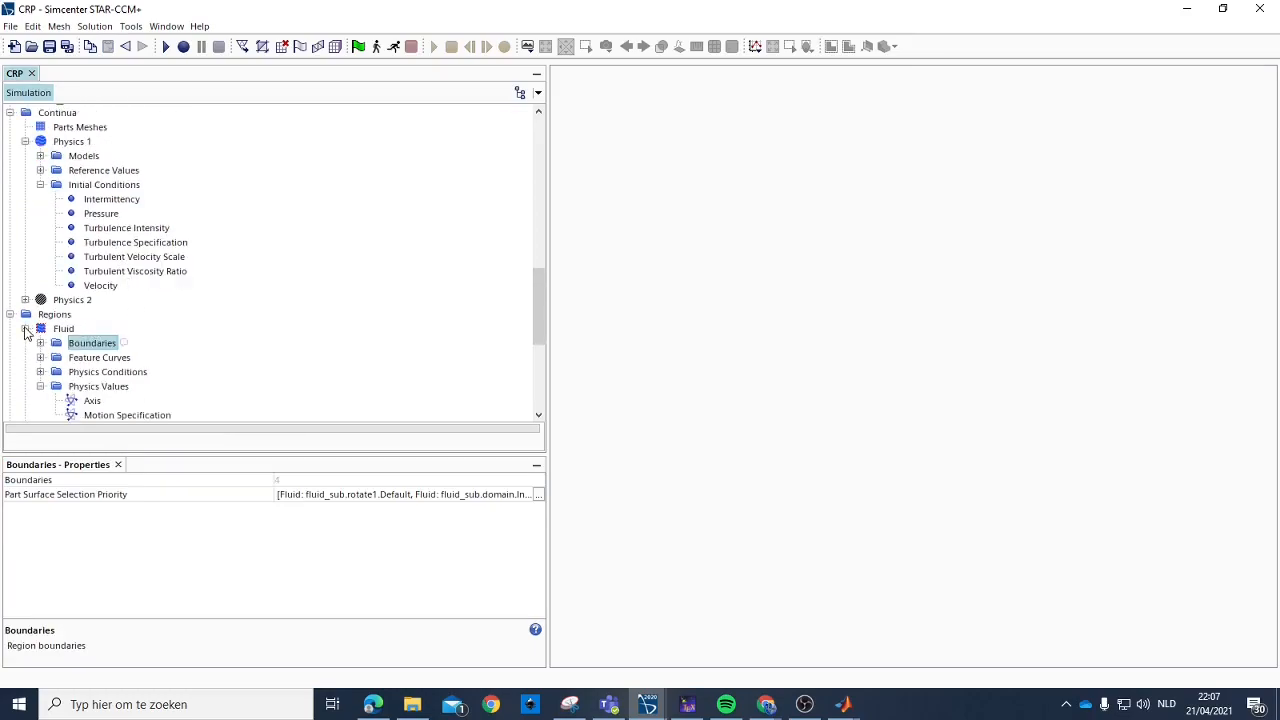
left_click(25, 329)
scroll(170, 240, "down", 1)
Examine the inherited parts of the Rotate_sub2 part and the surface under its rotate2 entry.
scroll(200, 288, "up", 7)
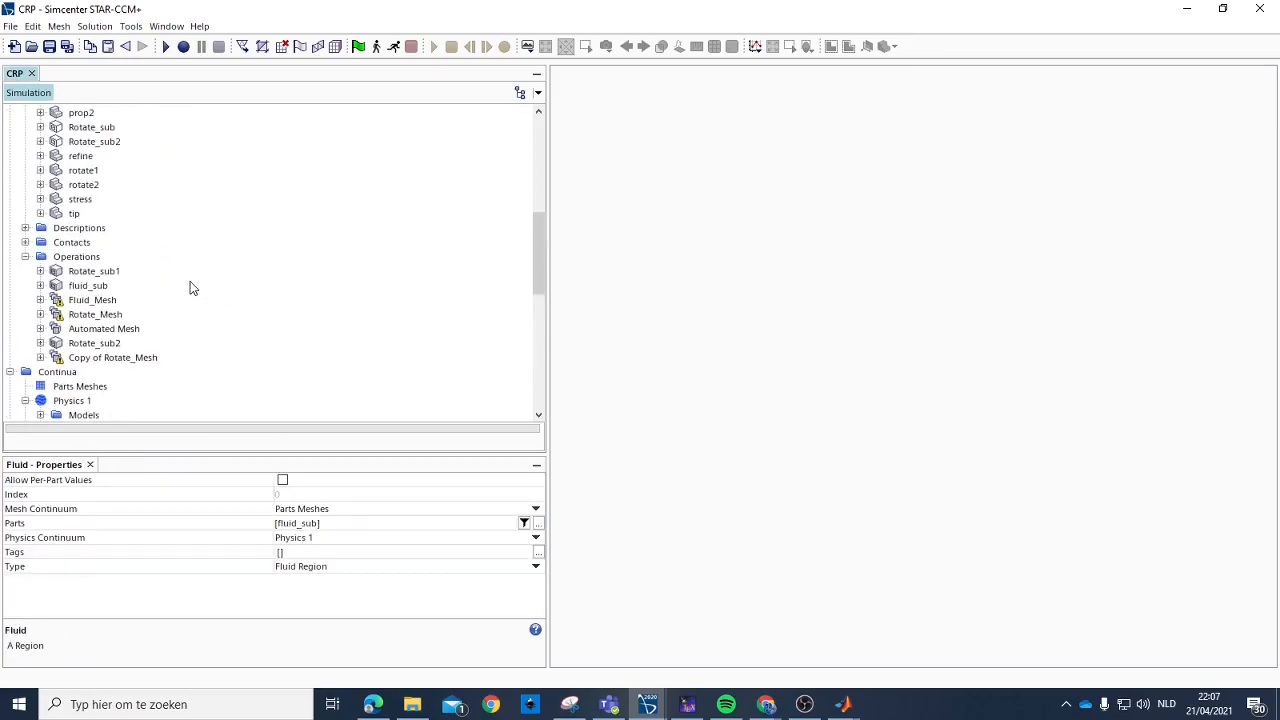
scroll(193, 288, "up", 4)
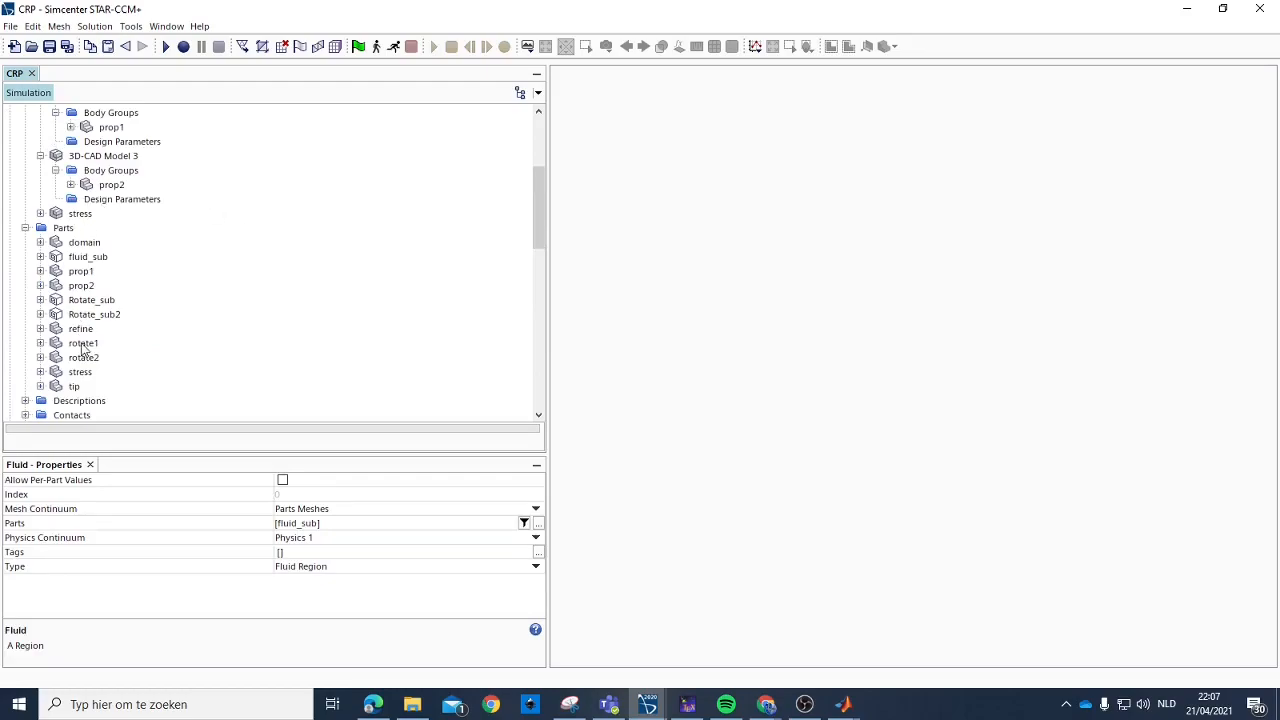
scroll(104, 270, "down", 4)
scroll(114, 266, "up", 3)
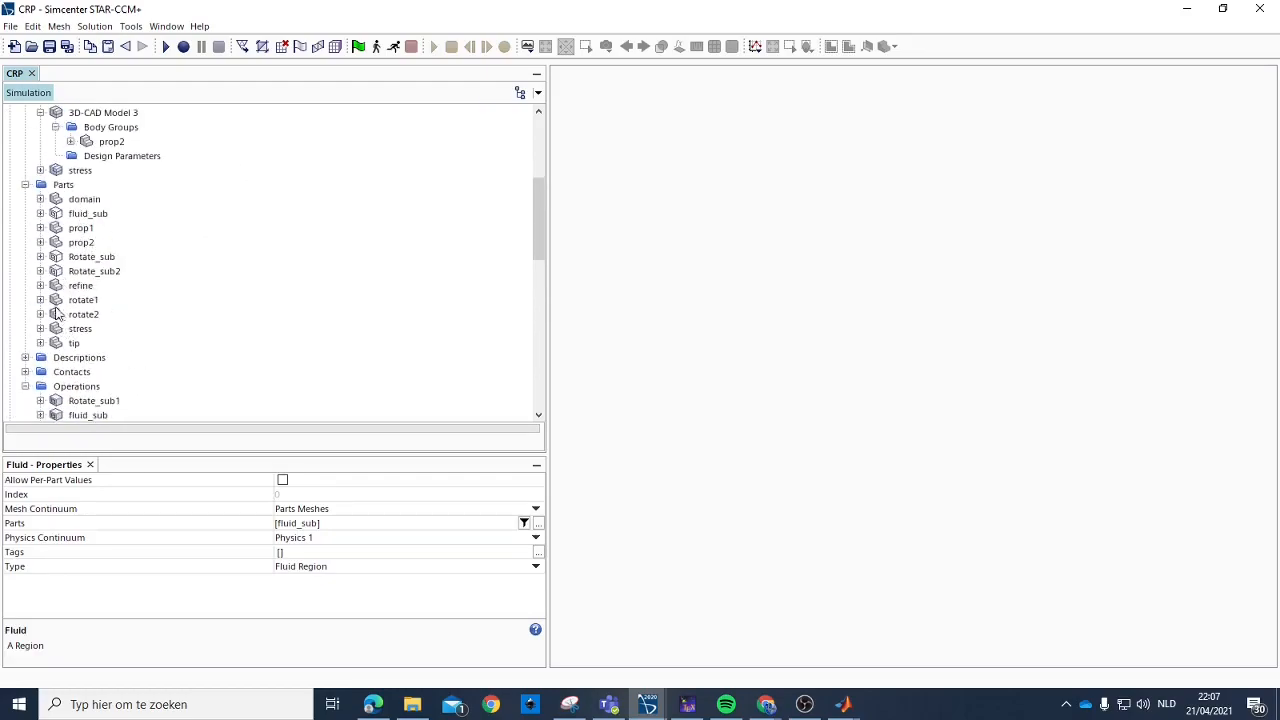
left_click(40, 271)
left_click(56, 285)
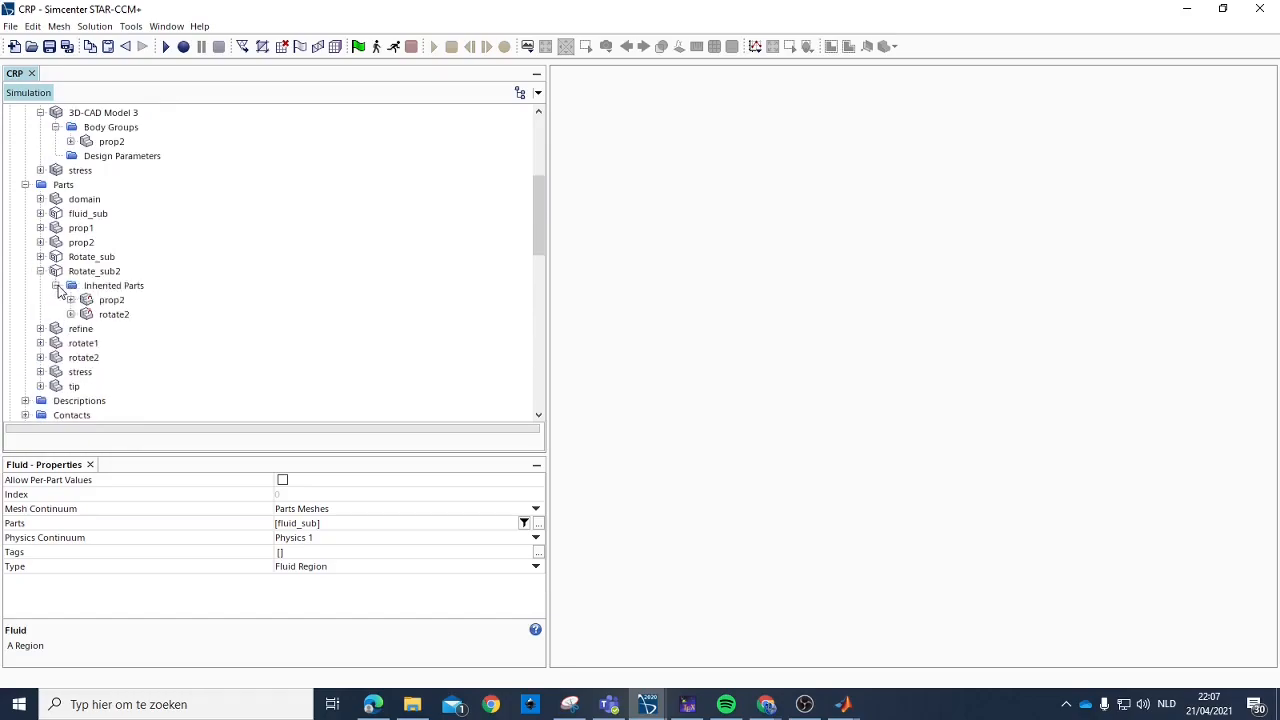
left_click(71, 314)
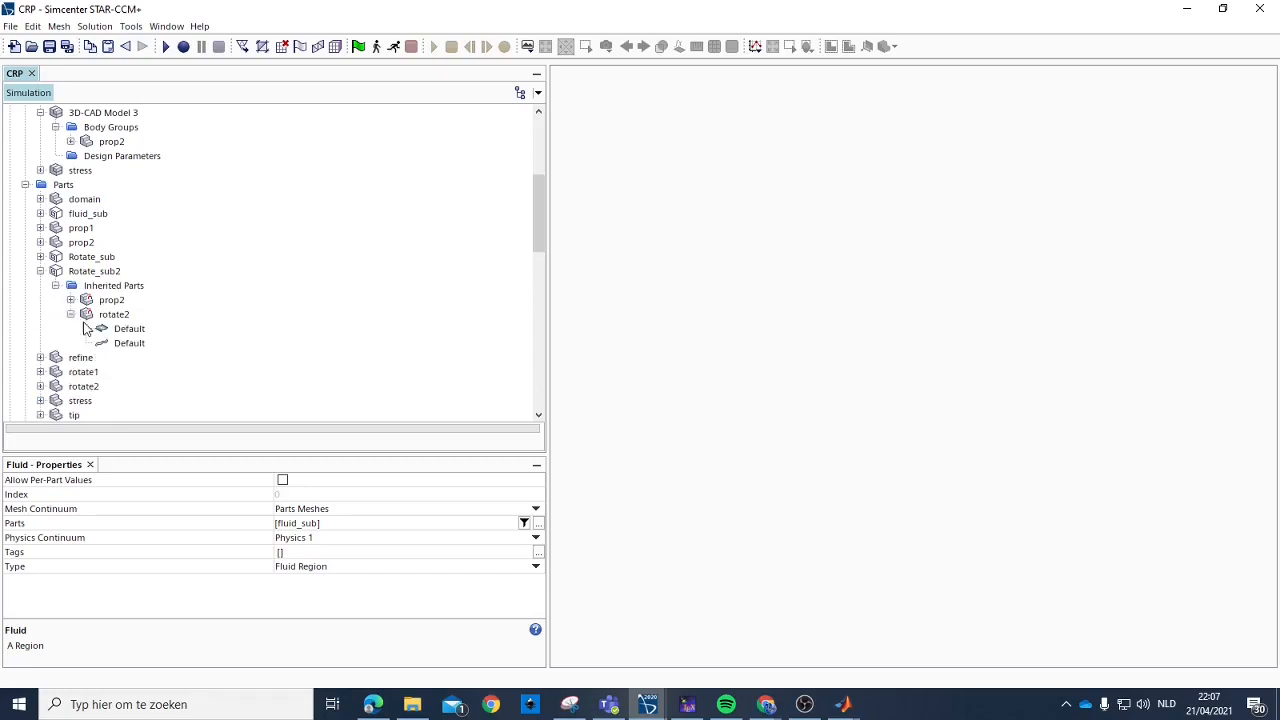
left_click(126, 330)
right_click(126, 331)
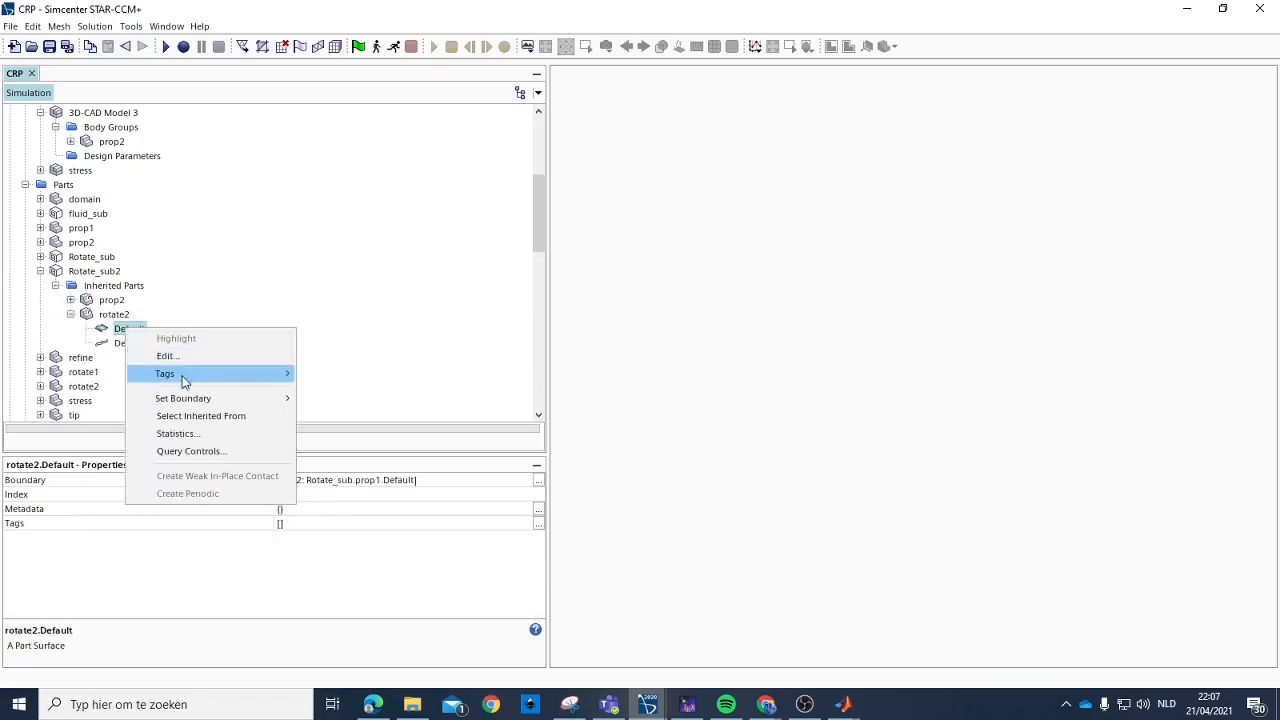
left_click(71, 316)
left_click(71, 314)
scroll(60, 318, "down", 1)
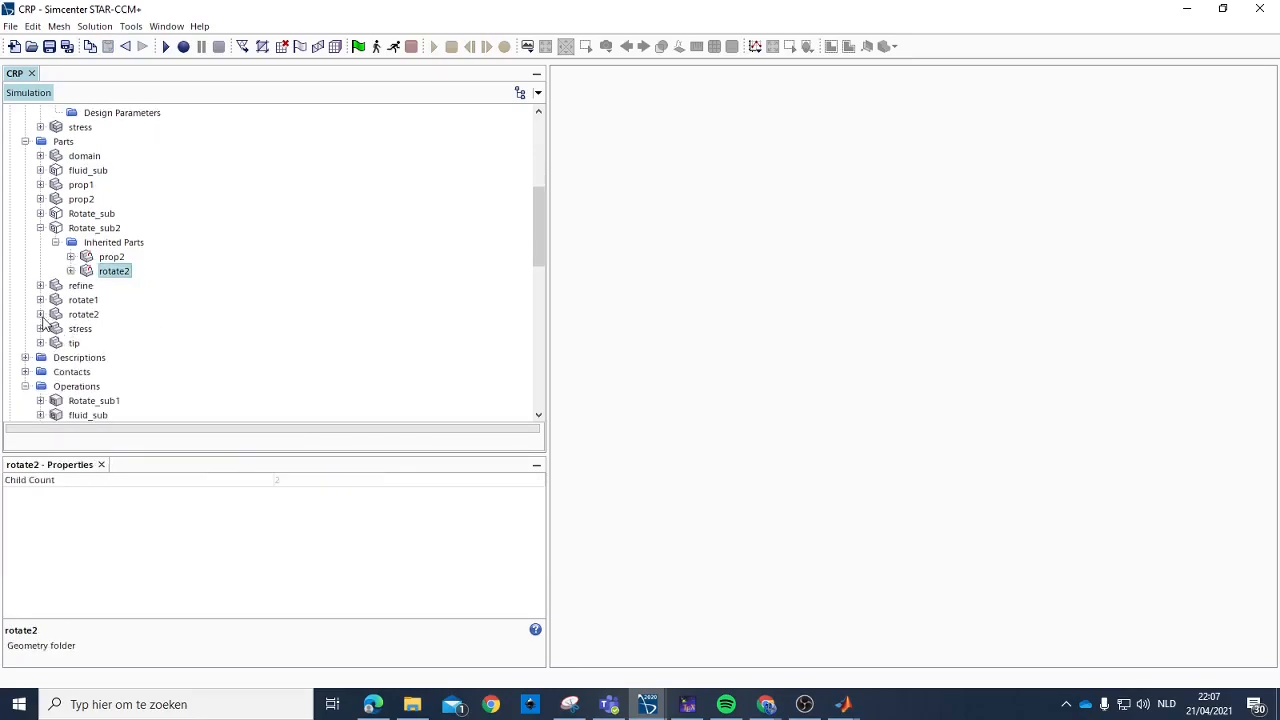
Check the Default surface of the standalone rotate2 part and the operations available for it.
left_click(40, 314)
left_click(56, 328)
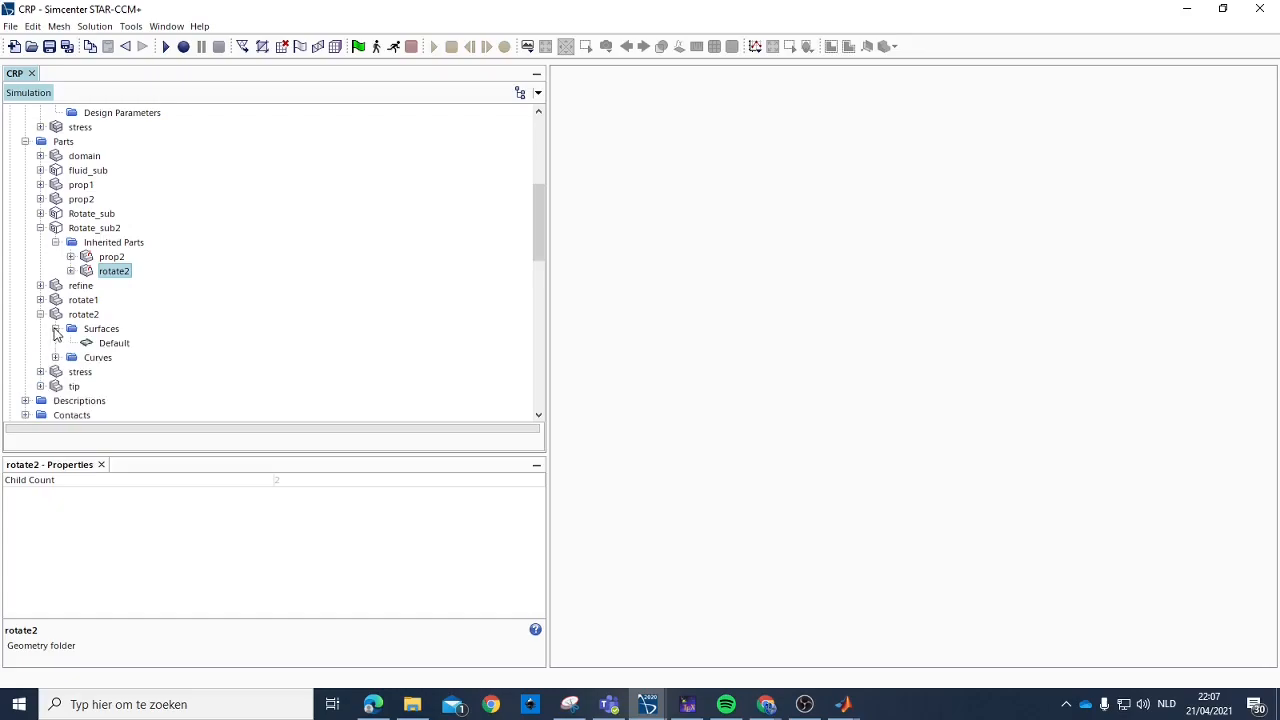
right_click(90, 343)
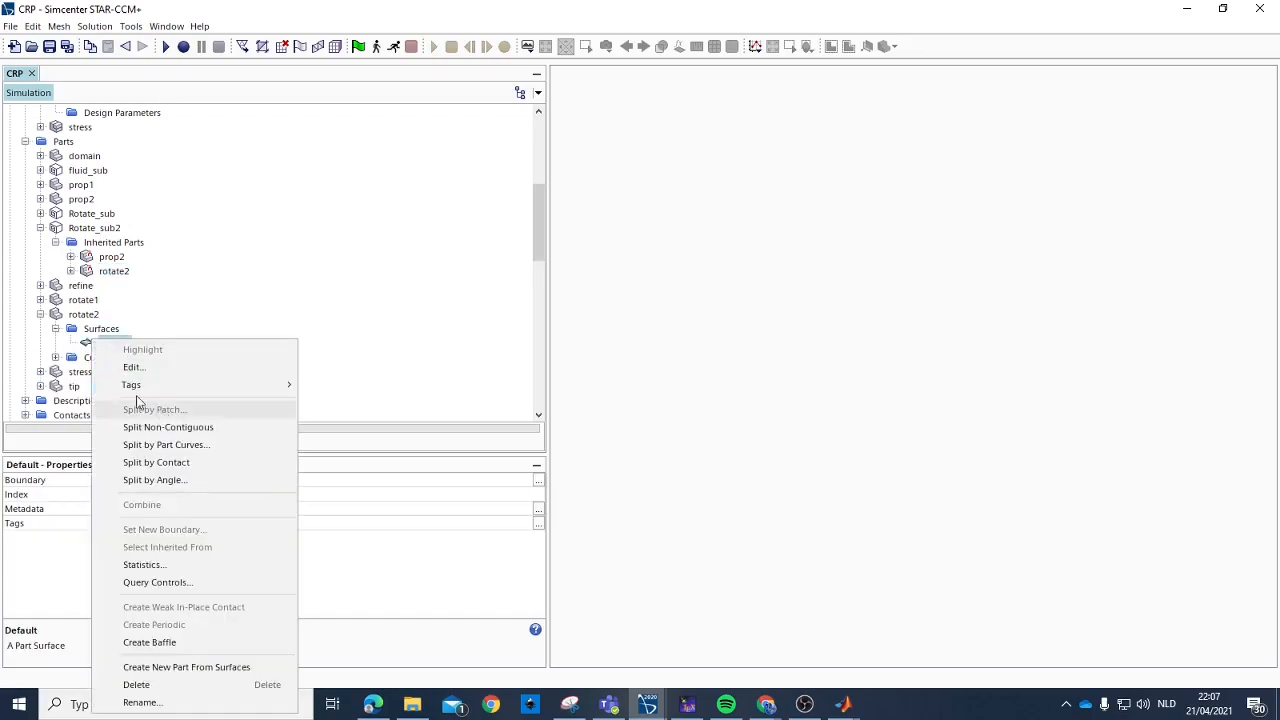
left_click(45, 322)
left_click(41, 315)
scroll(102, 320, "down", 6)
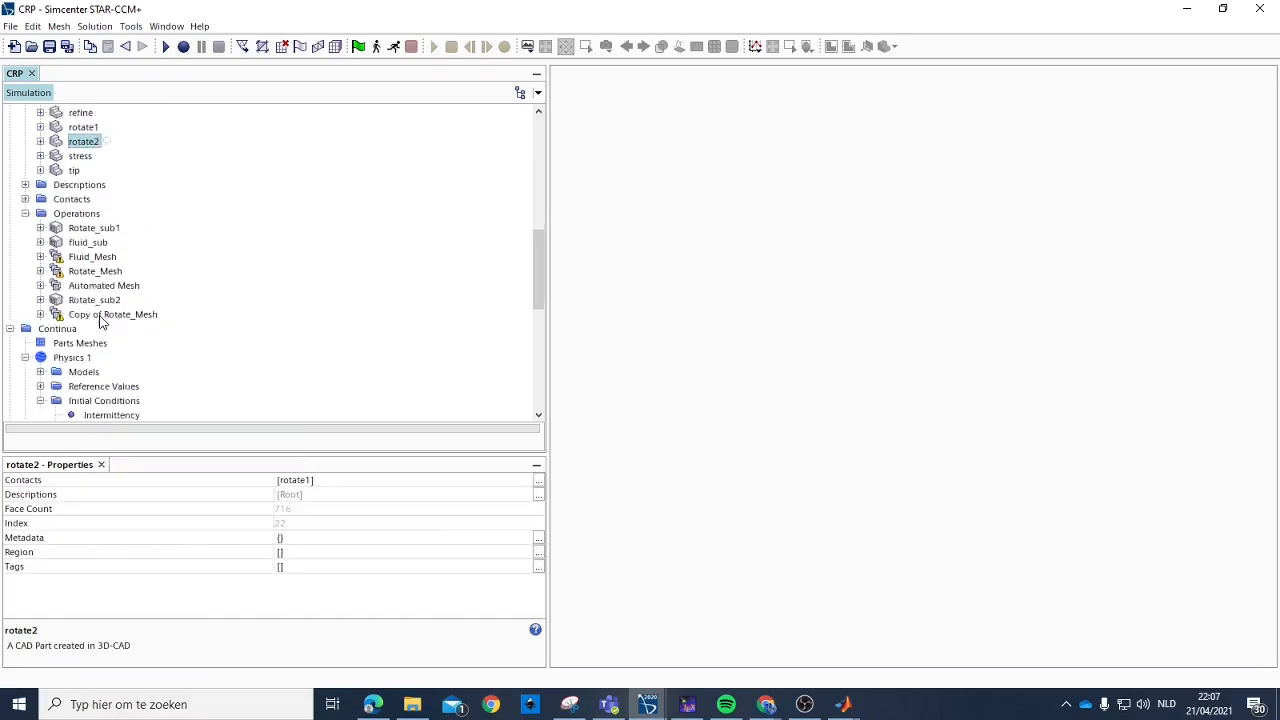
scroll(90, 300, "down", 6)
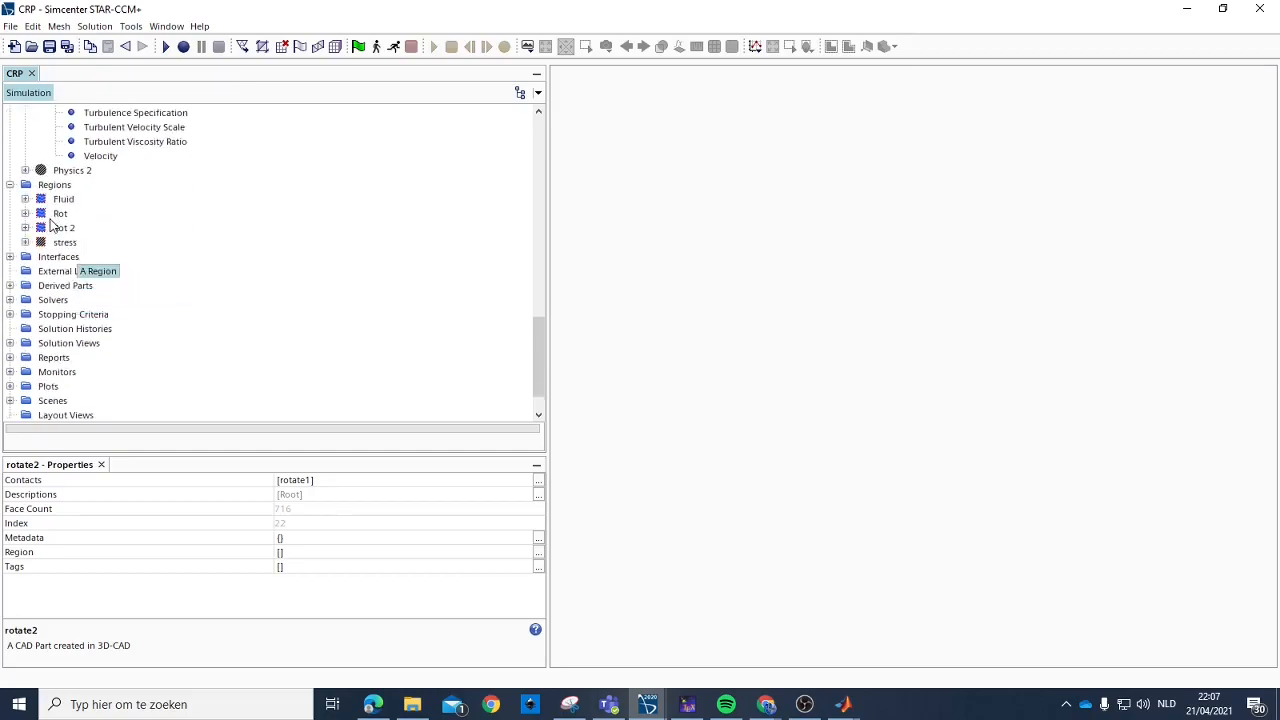
Expand the Fluid region's boundaries and inspect the part surfaces of fluid_sub.rotate1.Default.
left_click(32, 218)
left_click(26, 214)
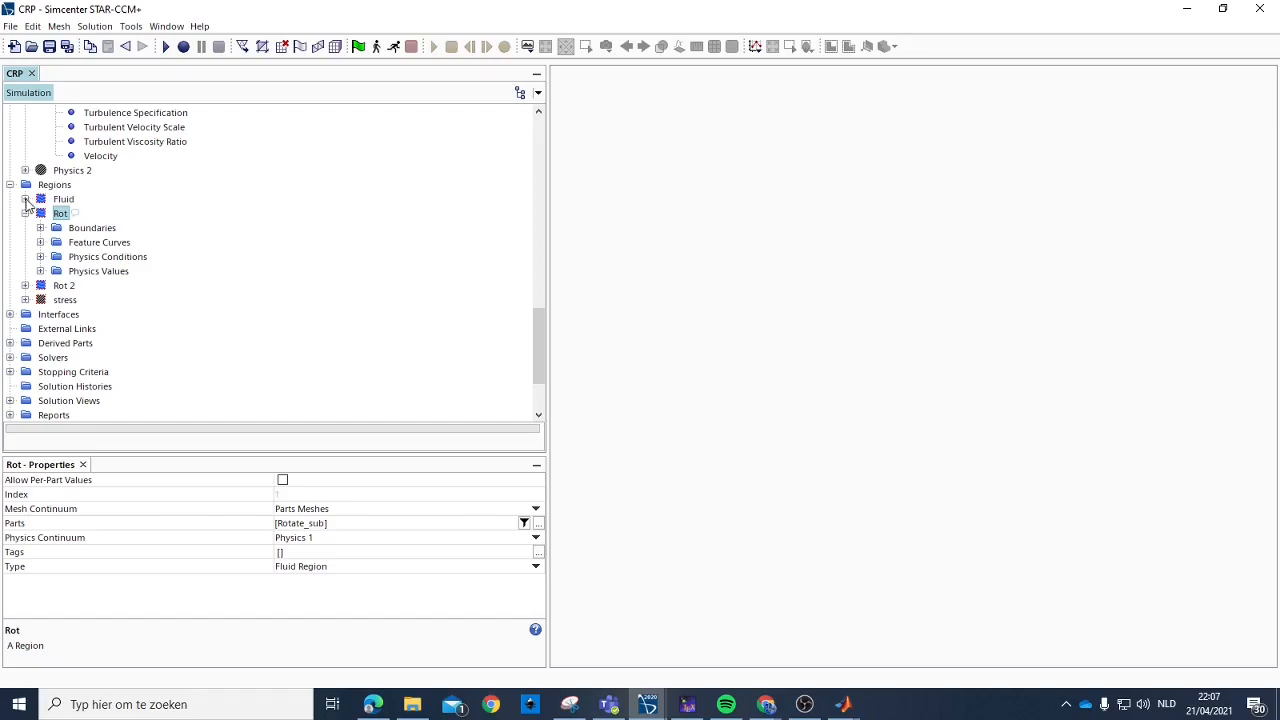
left_click(25, 199)
left_click(40, 213)
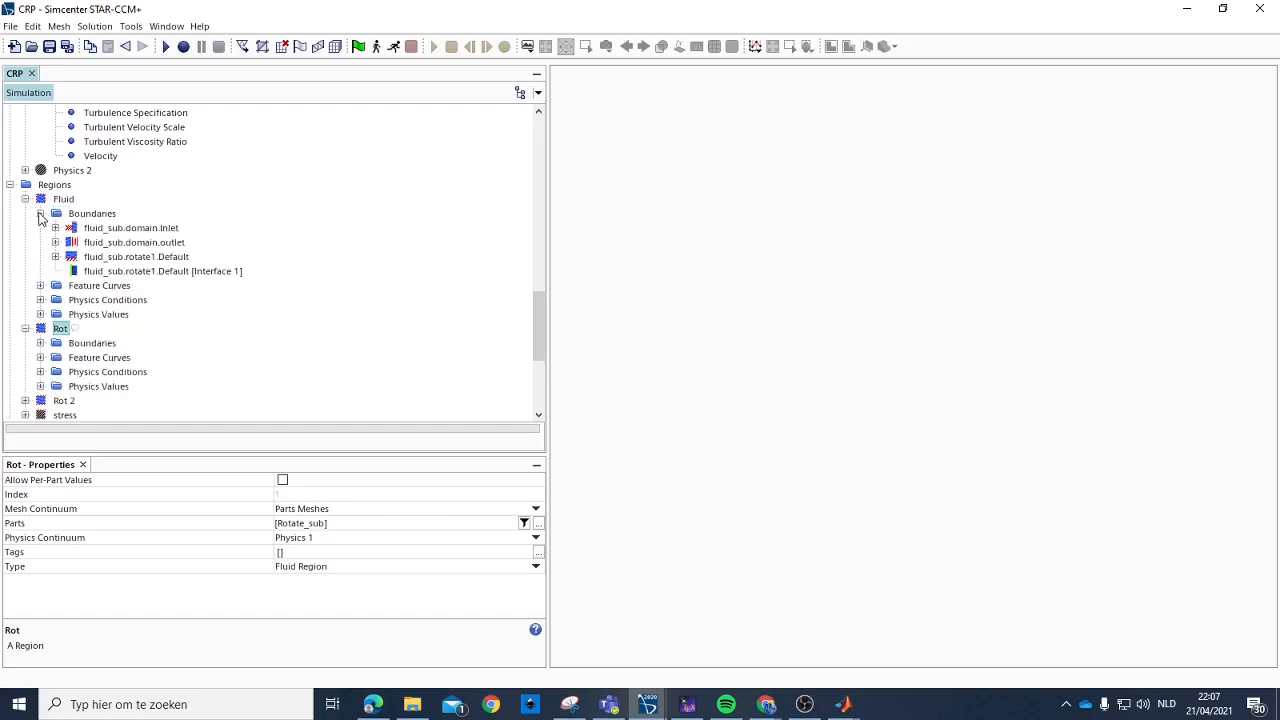
left_click(140, 258)
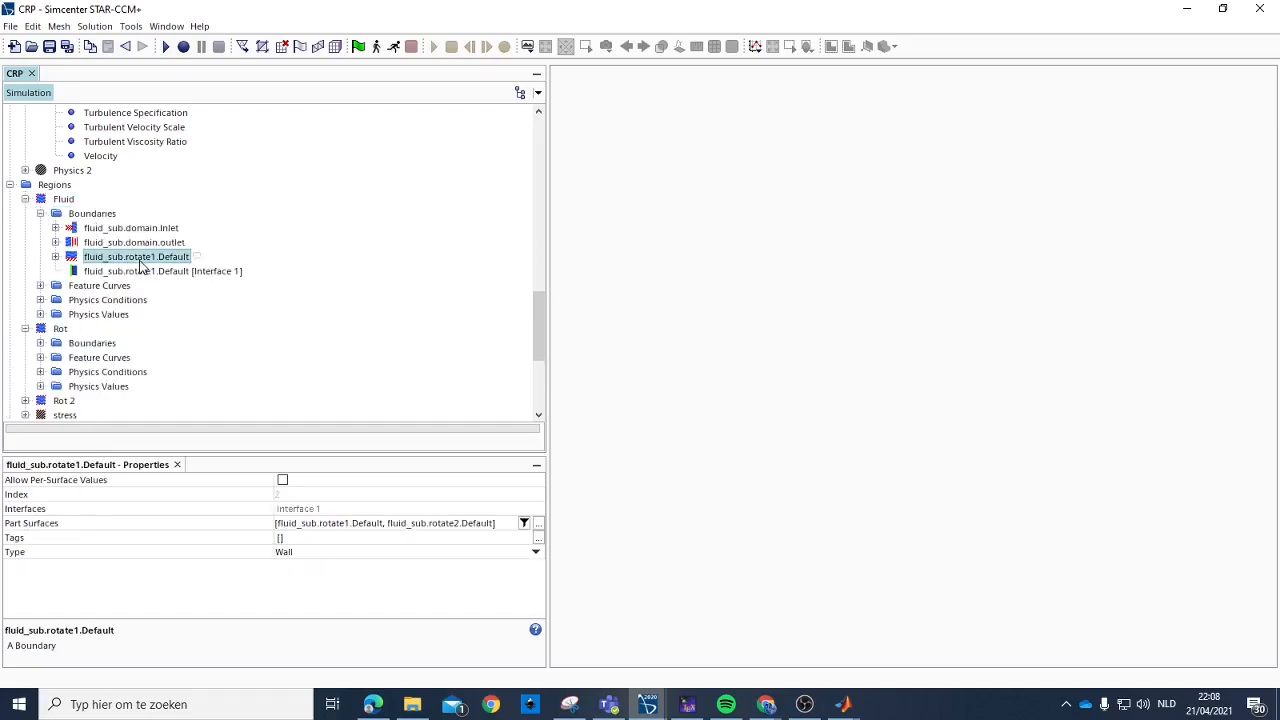
left_click(92, 215)
right_click(92, 217)
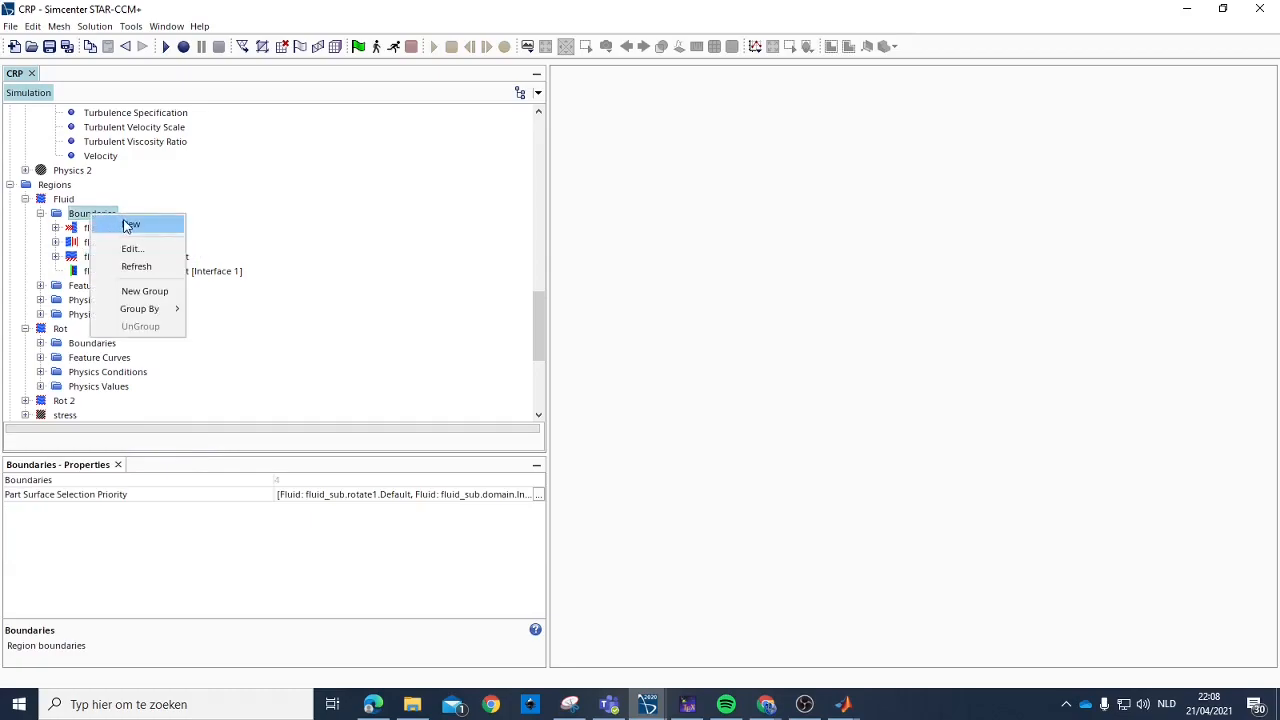
left_click(108, 224)
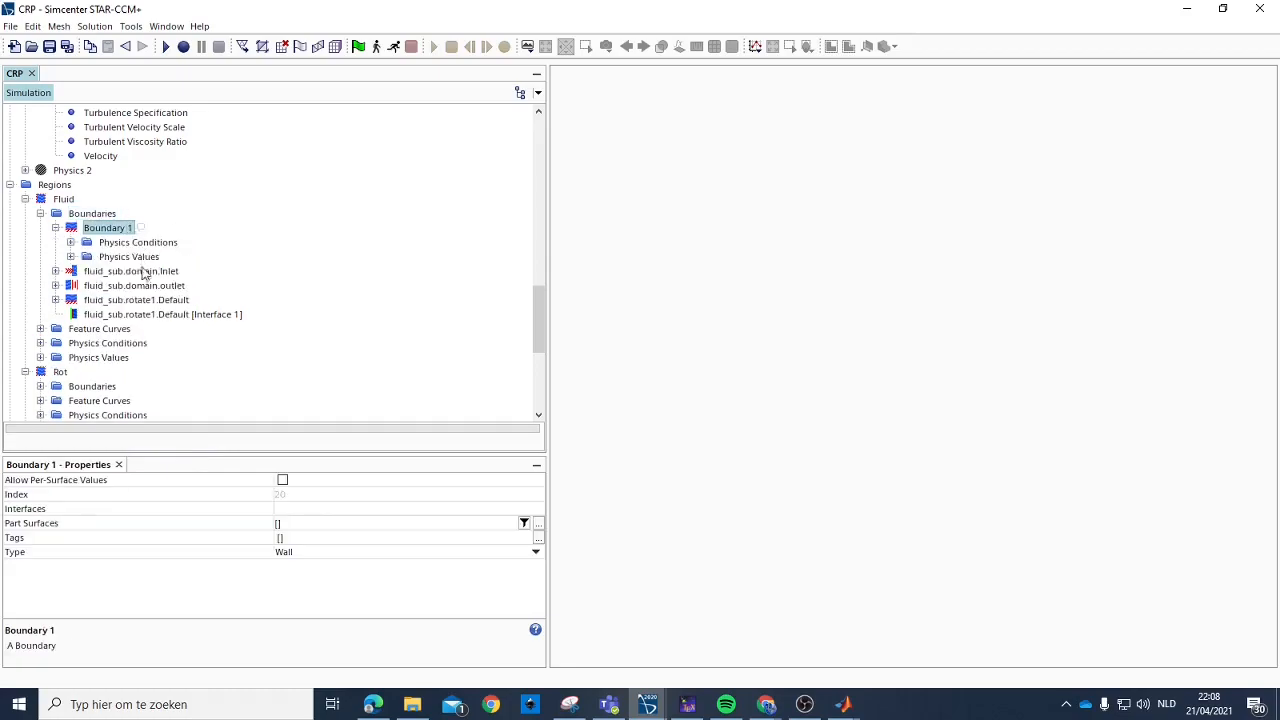
left_click(105, 229)
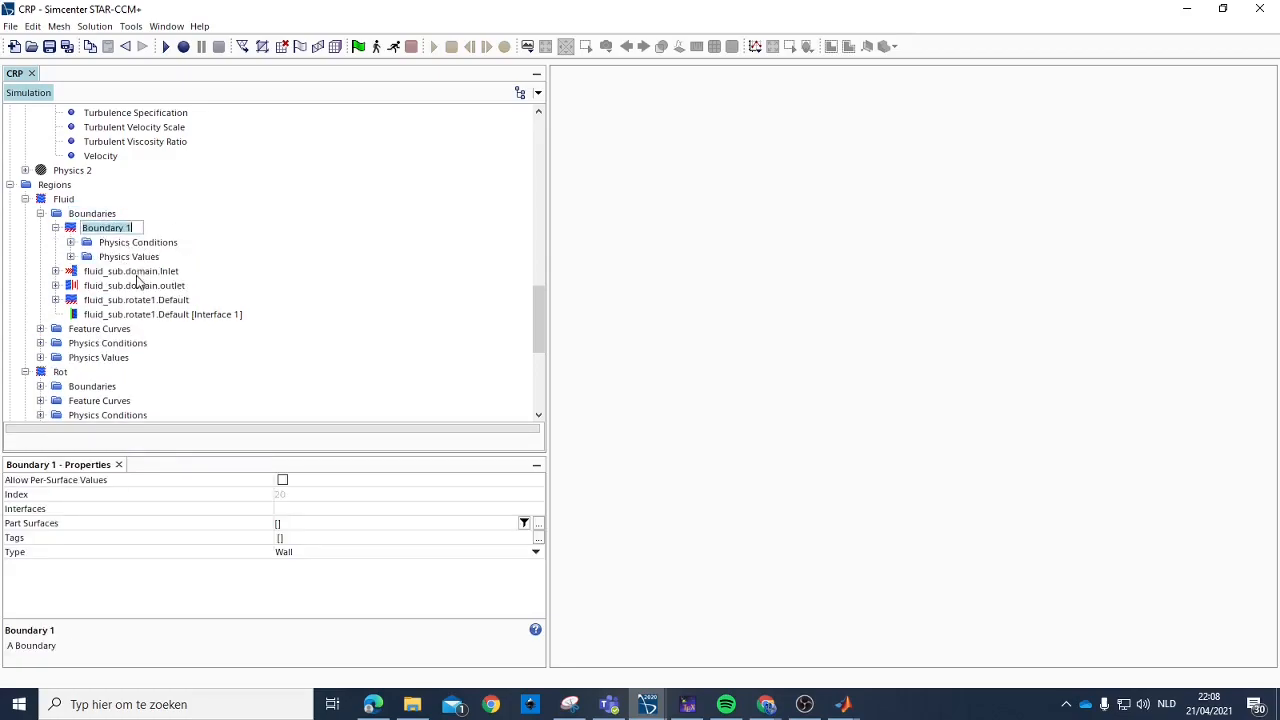
key("Return")
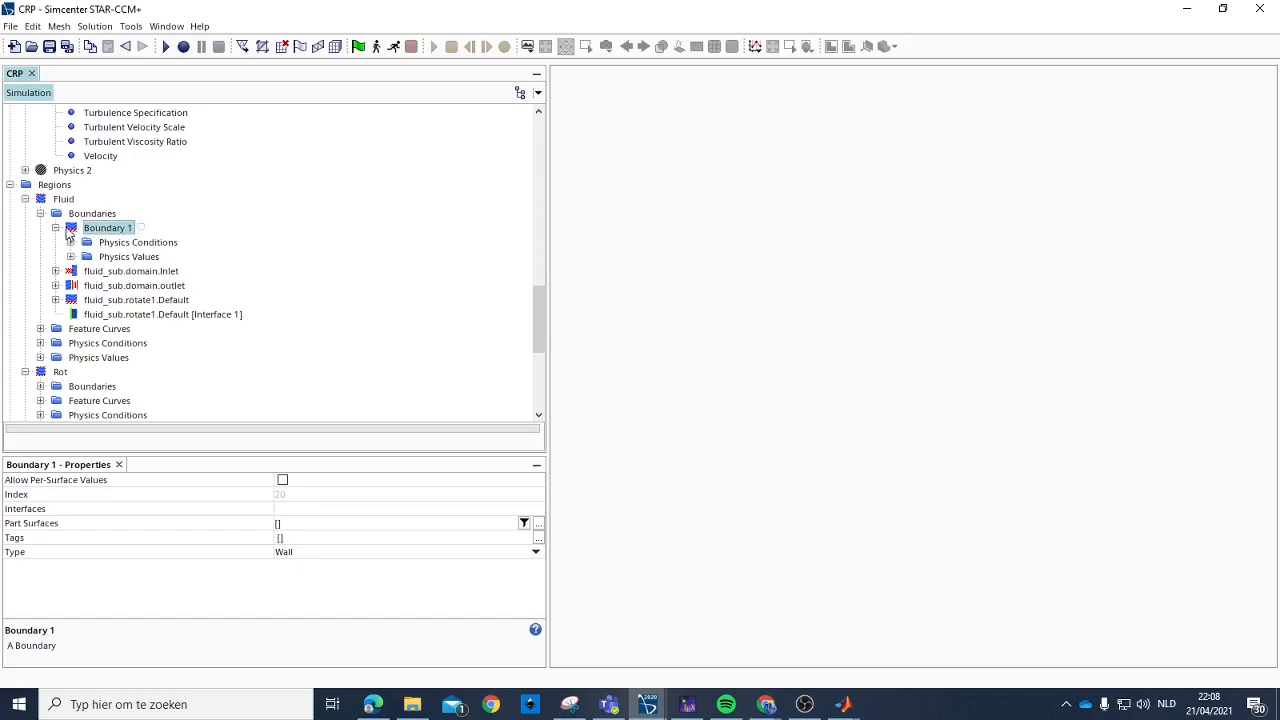
key("Delete")
left_click(689, 390)
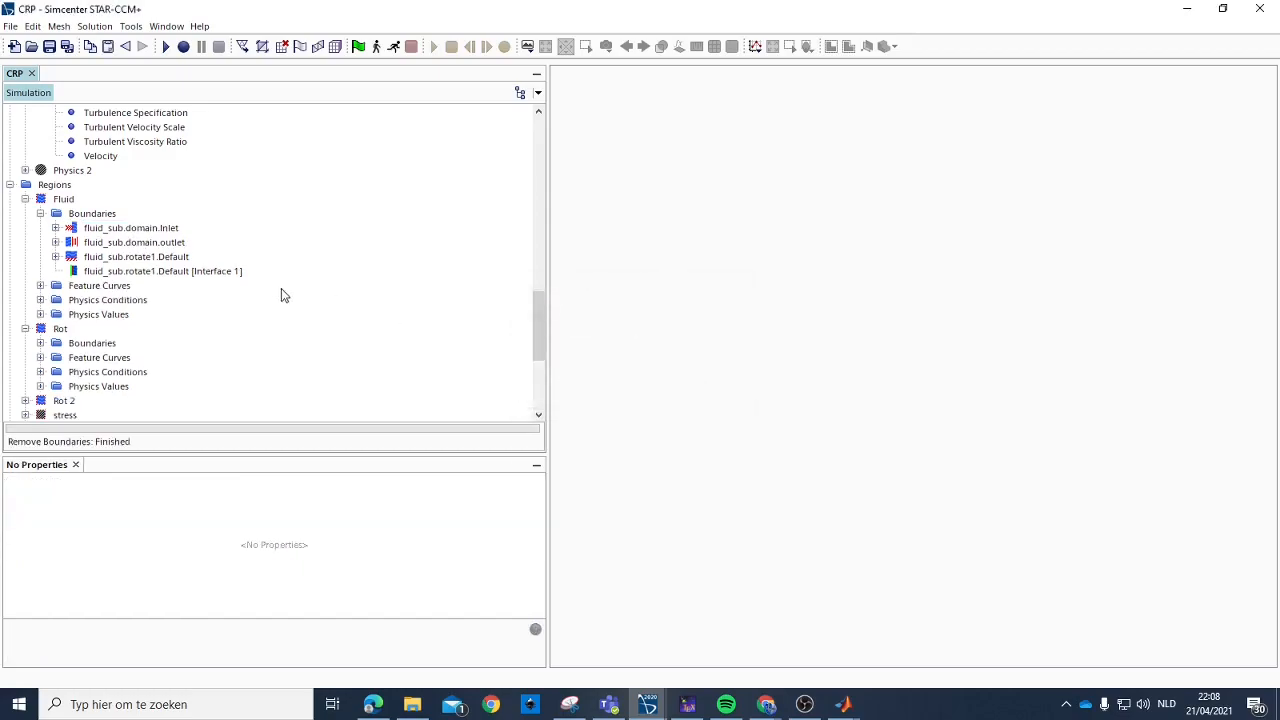
Try to duplicate the fluid_sub.rotate1.Default boundary by copying it and pasting it into the Fluid region's boundaries.
right_click(160, 256)
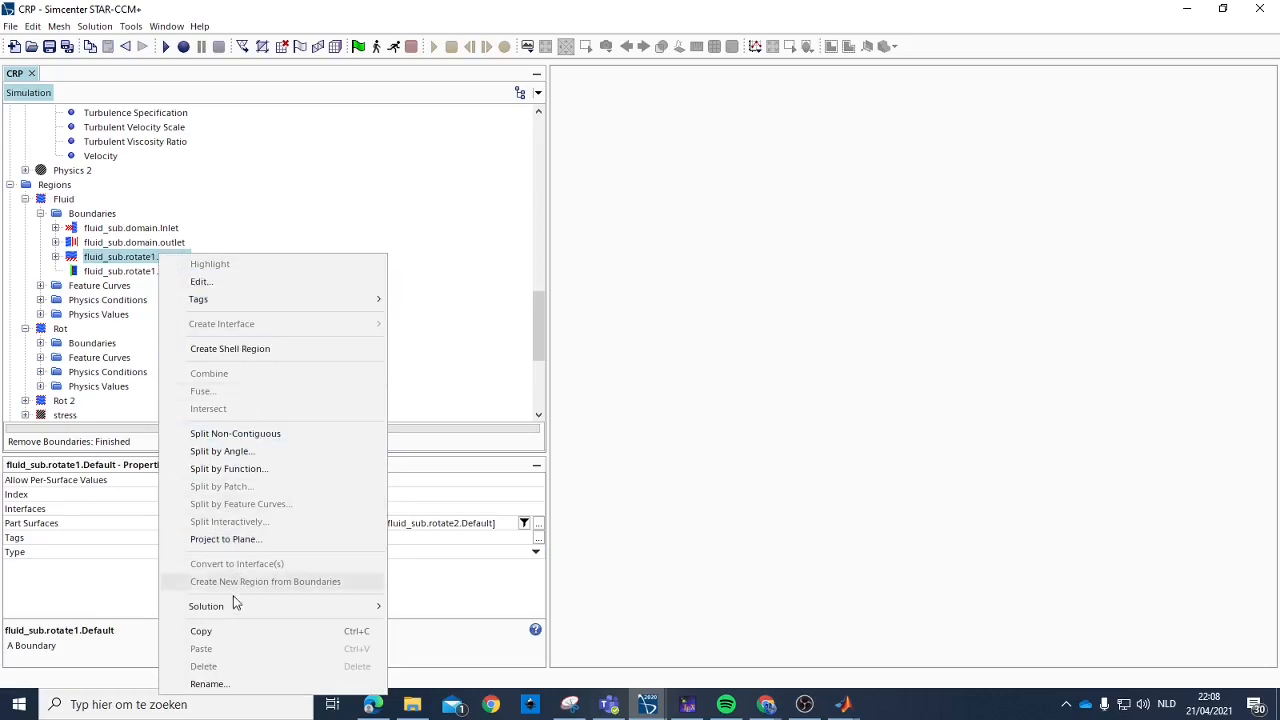
left_click(215, 631)
right_click(92, 214)
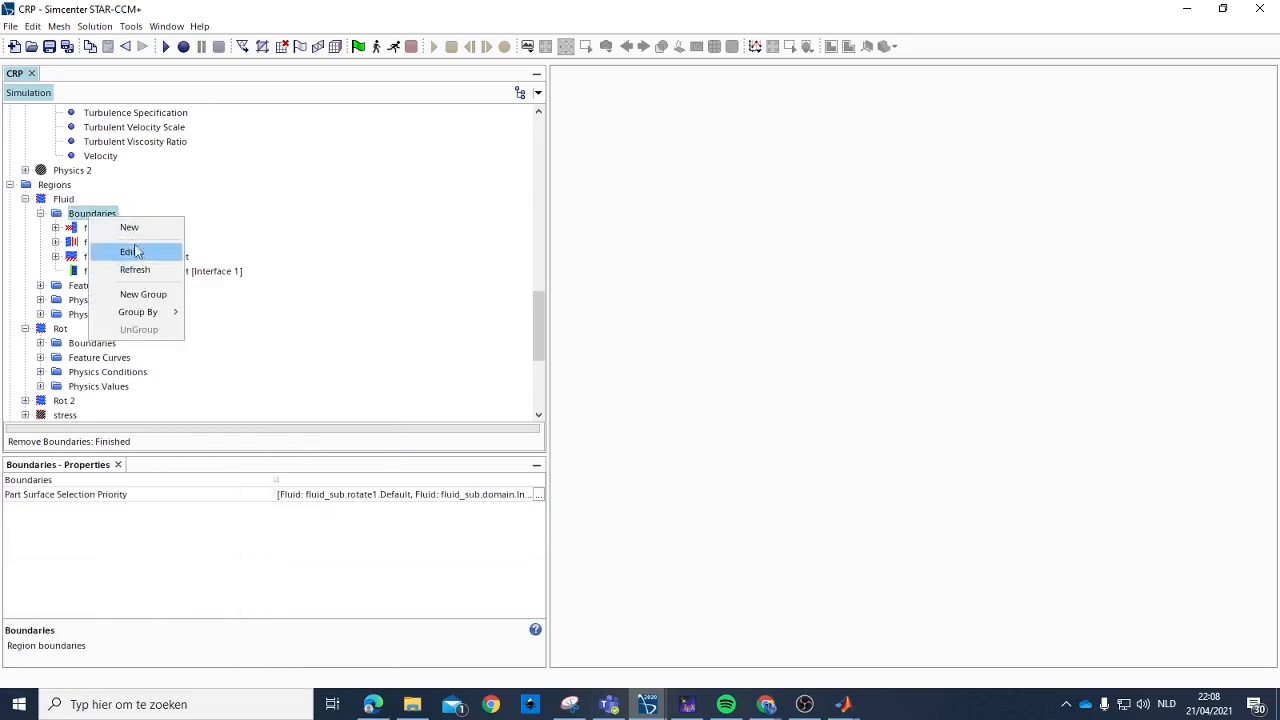
left_click(120, 211)
Create a new boundary in the Fluid region and name it rotate2.
right_click(93, 215)
left_click(131, 220)
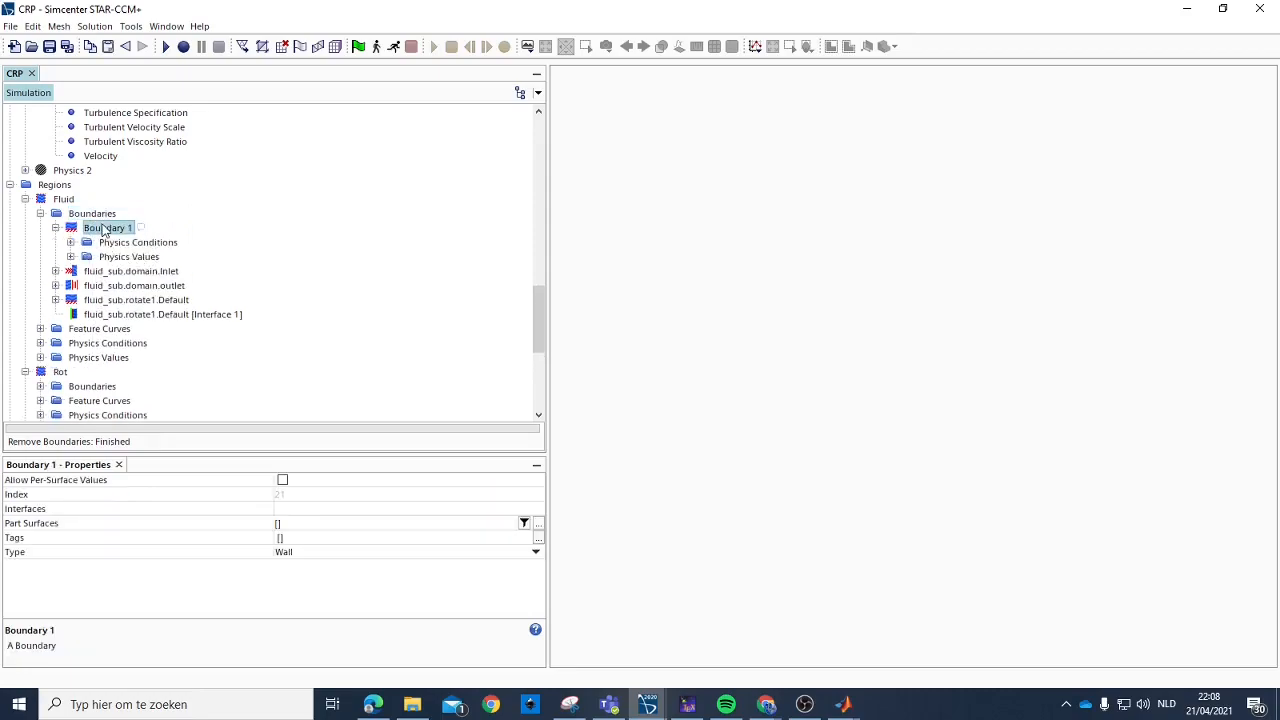
left_click(107, 229)
type("i")
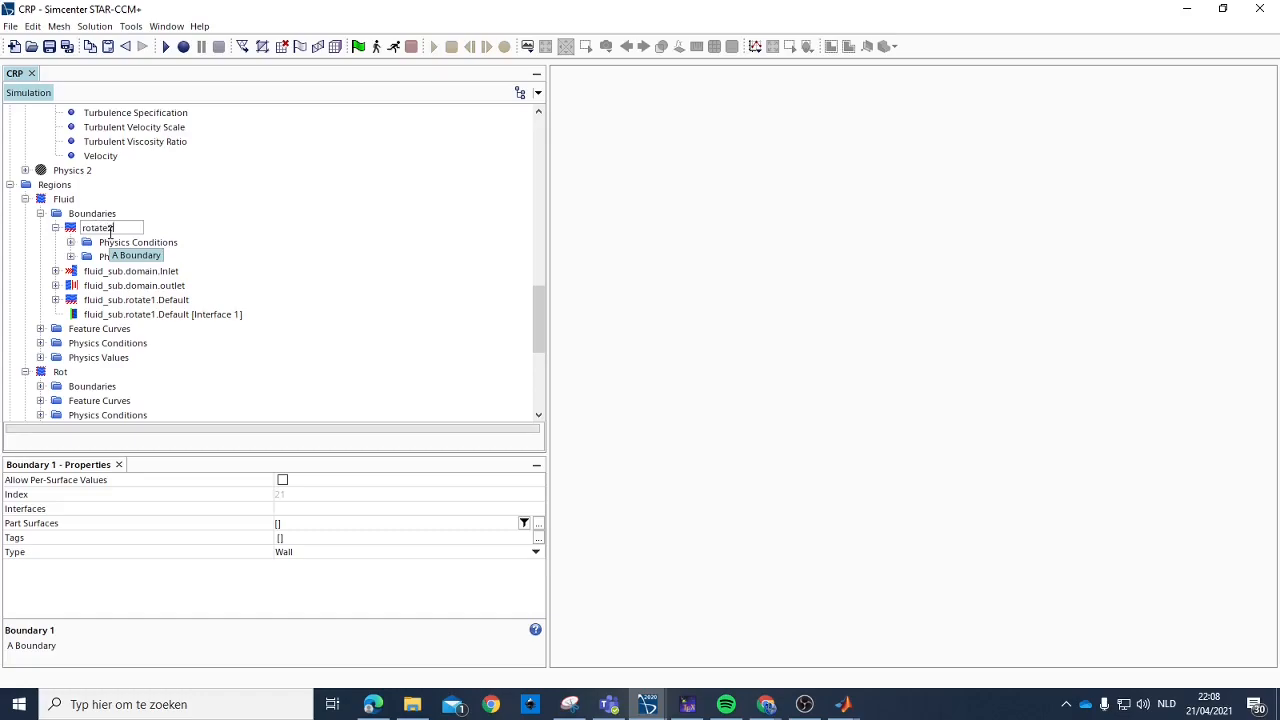
type("otate2")
key("Return")
Move the fluid_sub.rotate2.Default part surface from the fluid_sub.rotate1.Default boundary to the rotate2 boundary.
left_click(137, 259)
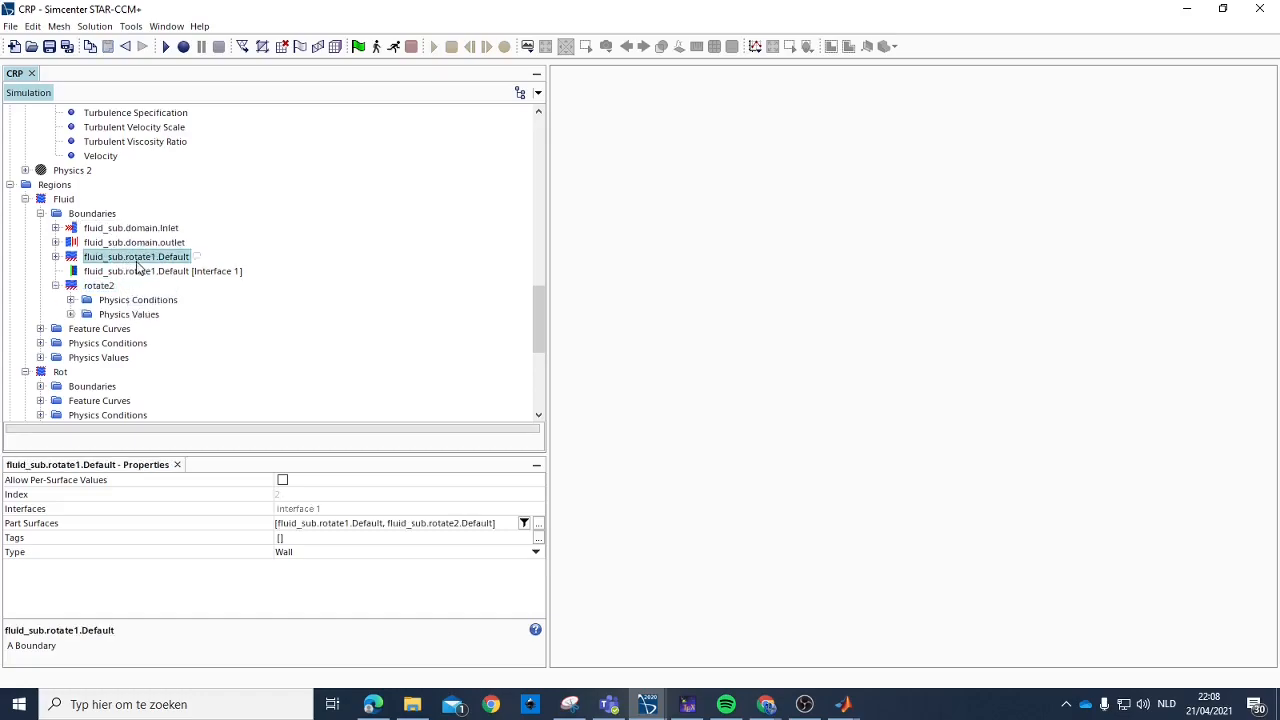
left_click(405, 527)
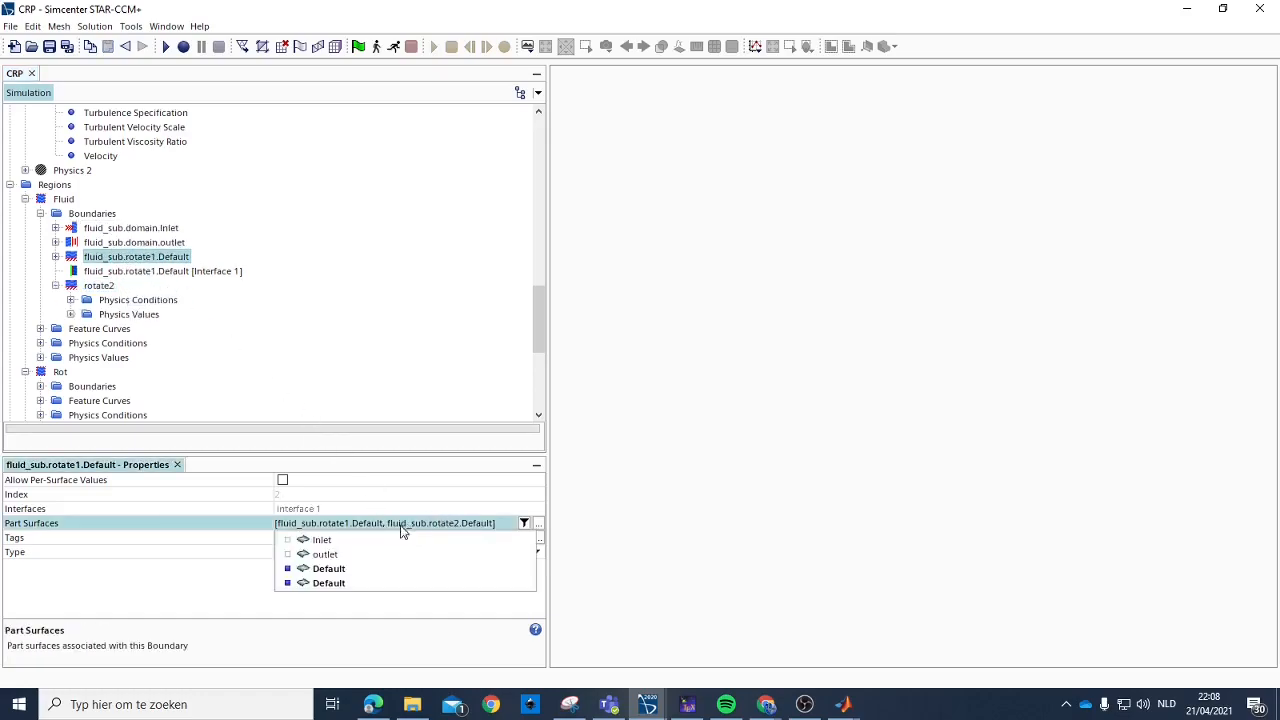
left_click(330, 584)
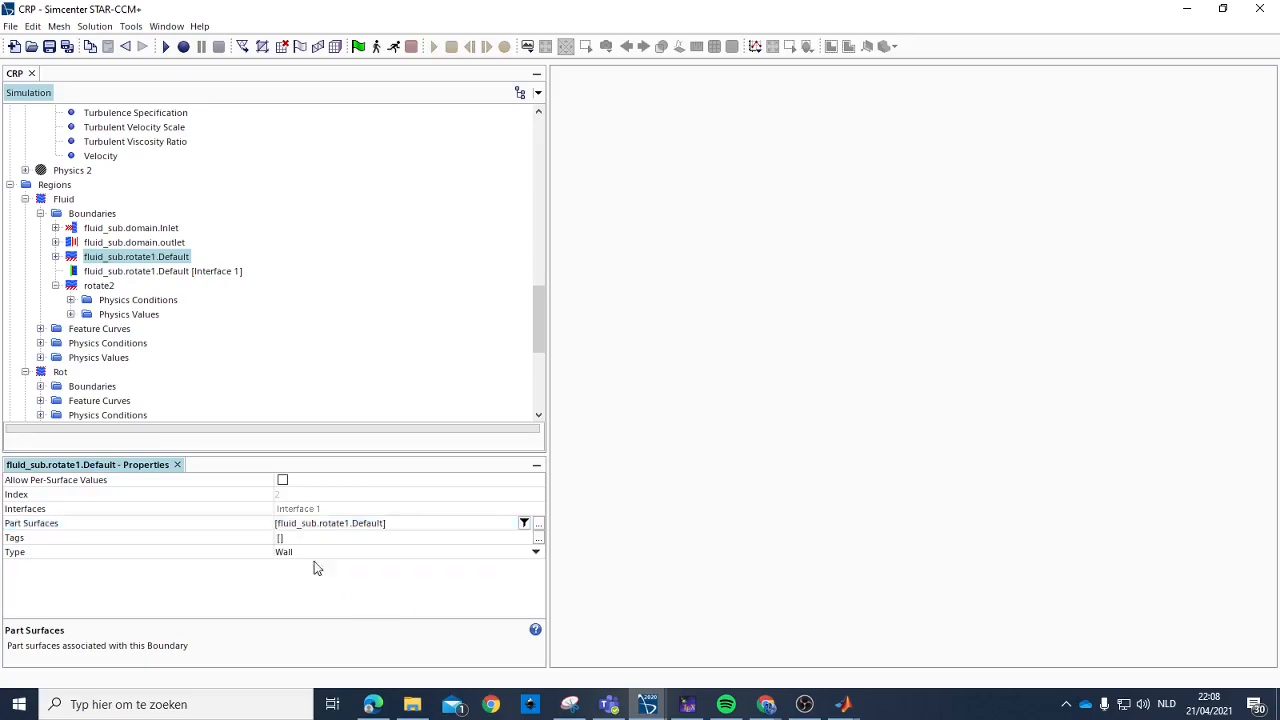
left_click(100, 286)
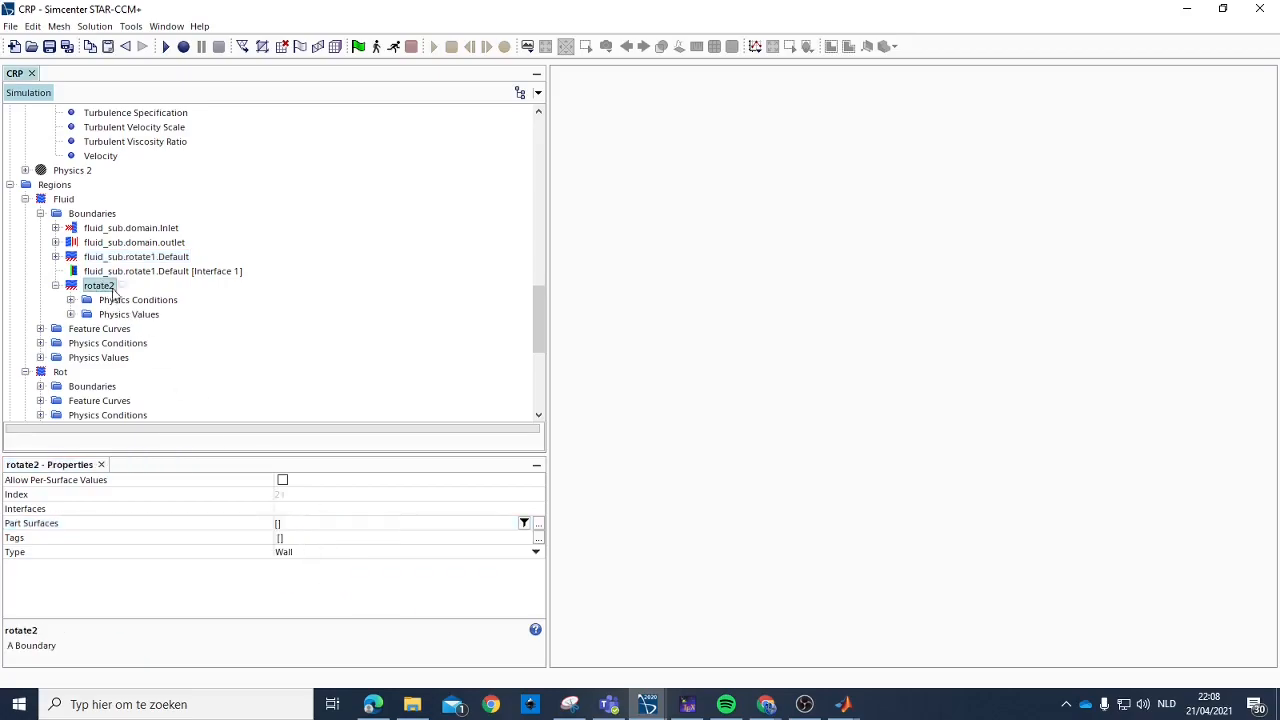
left_click(279, 527)
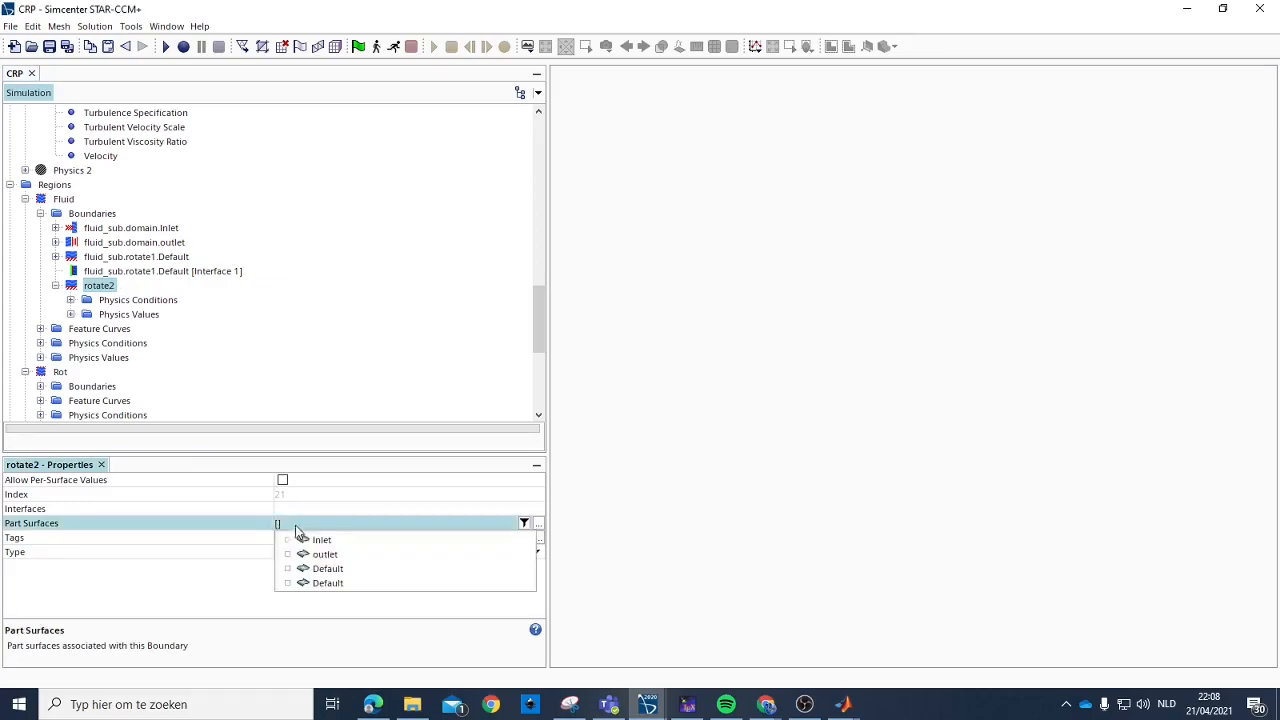
left_click(330, 584)
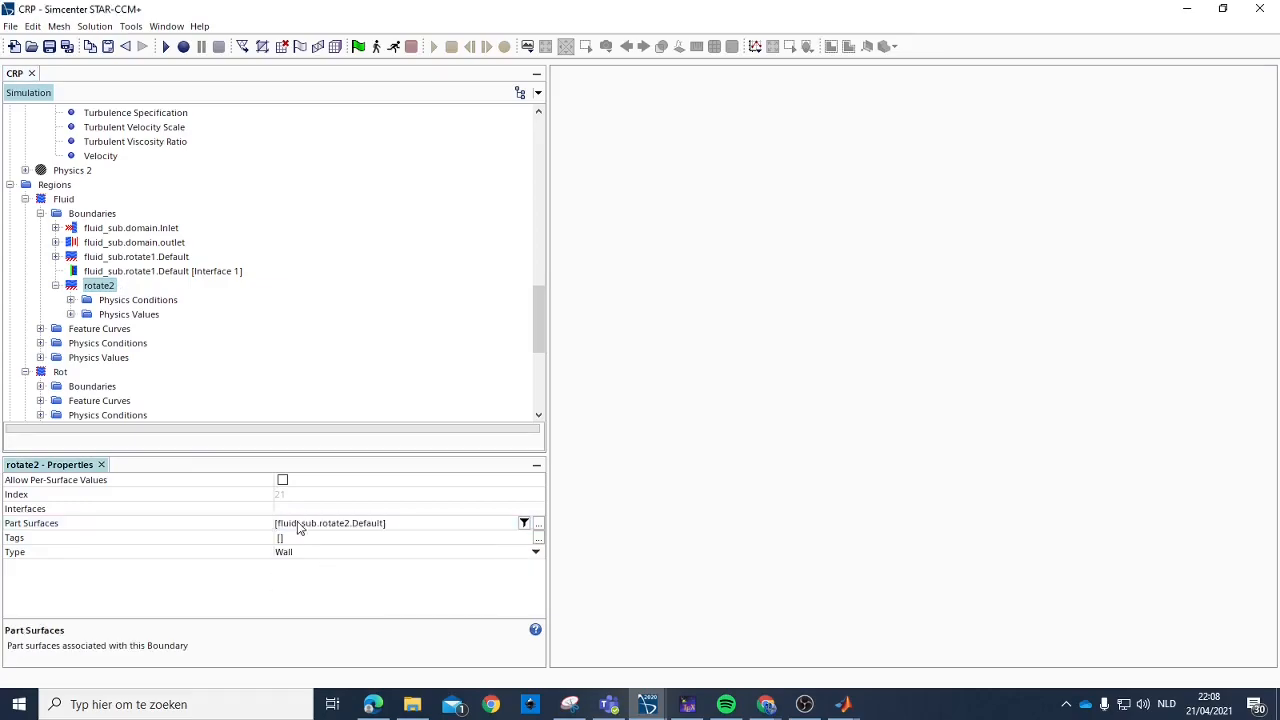
Assign the Rotate_sub2.rotate2.Default part surface to the Rot 2 region's Rotate_sub.rotate1.Default boundary.
scroll(86, 292, "down", 2)
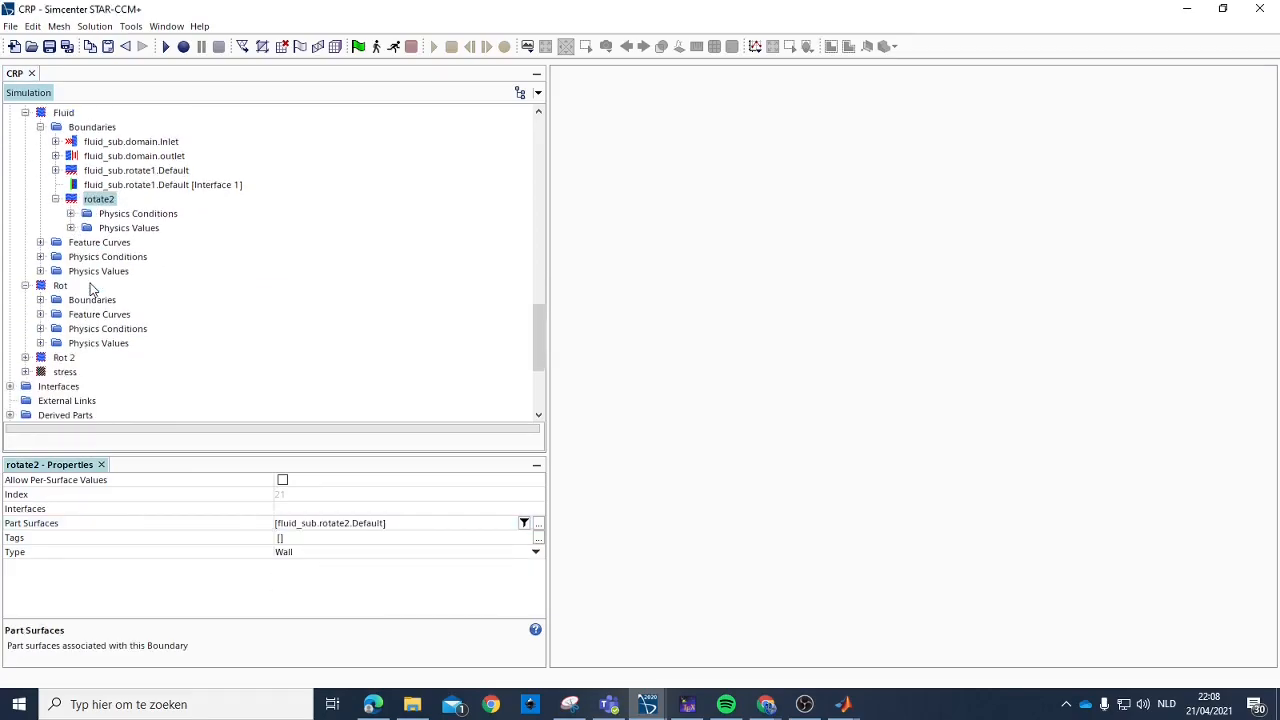
left_click(25, 357)
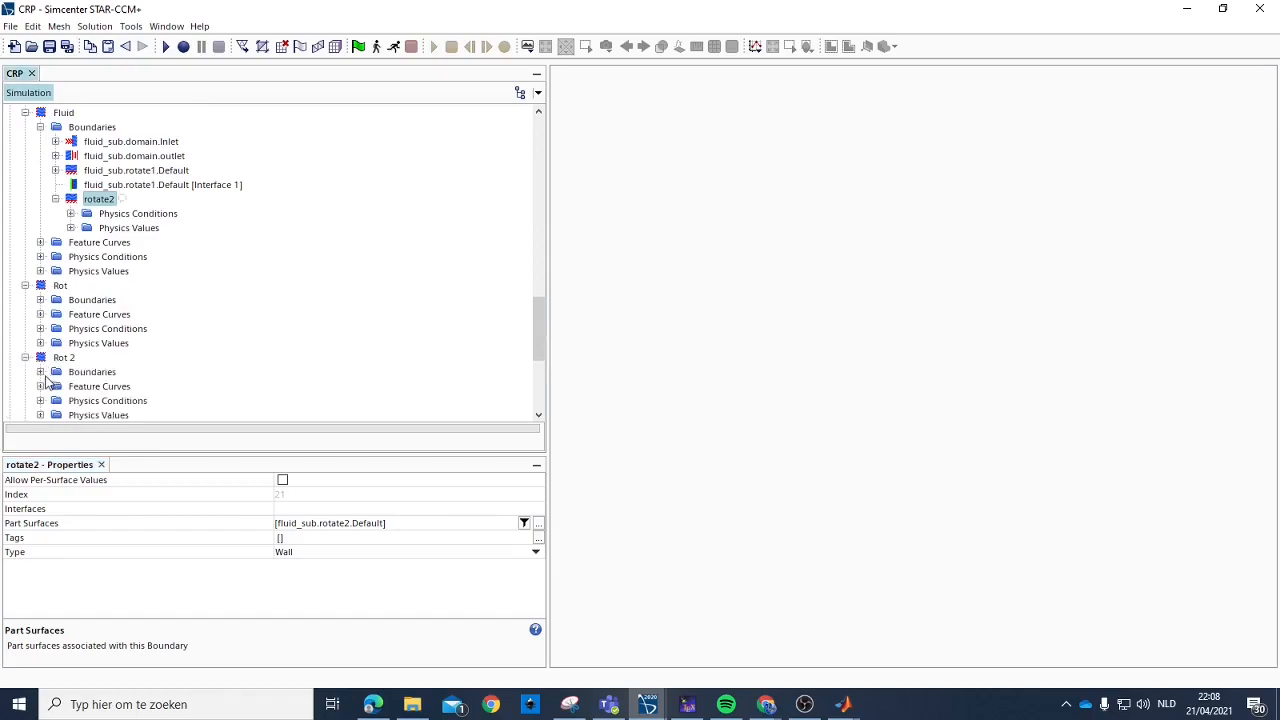
left_click(40, 371)
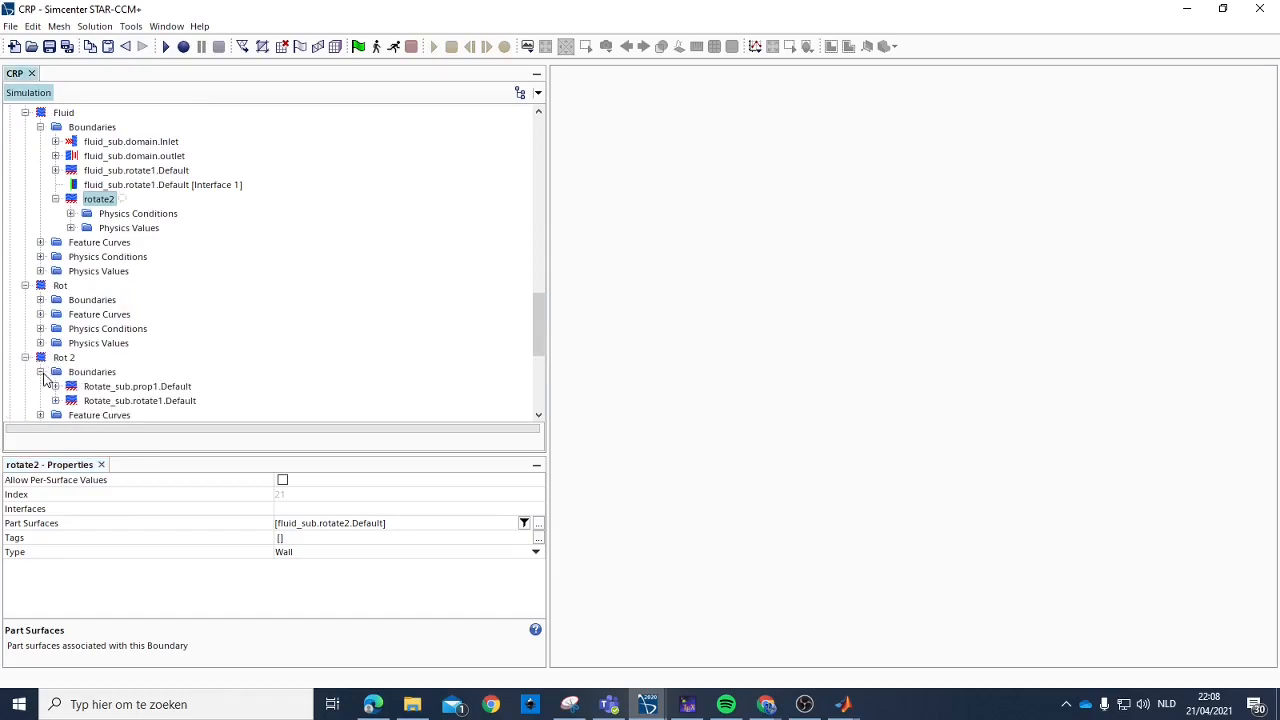
left_click(145, 401)
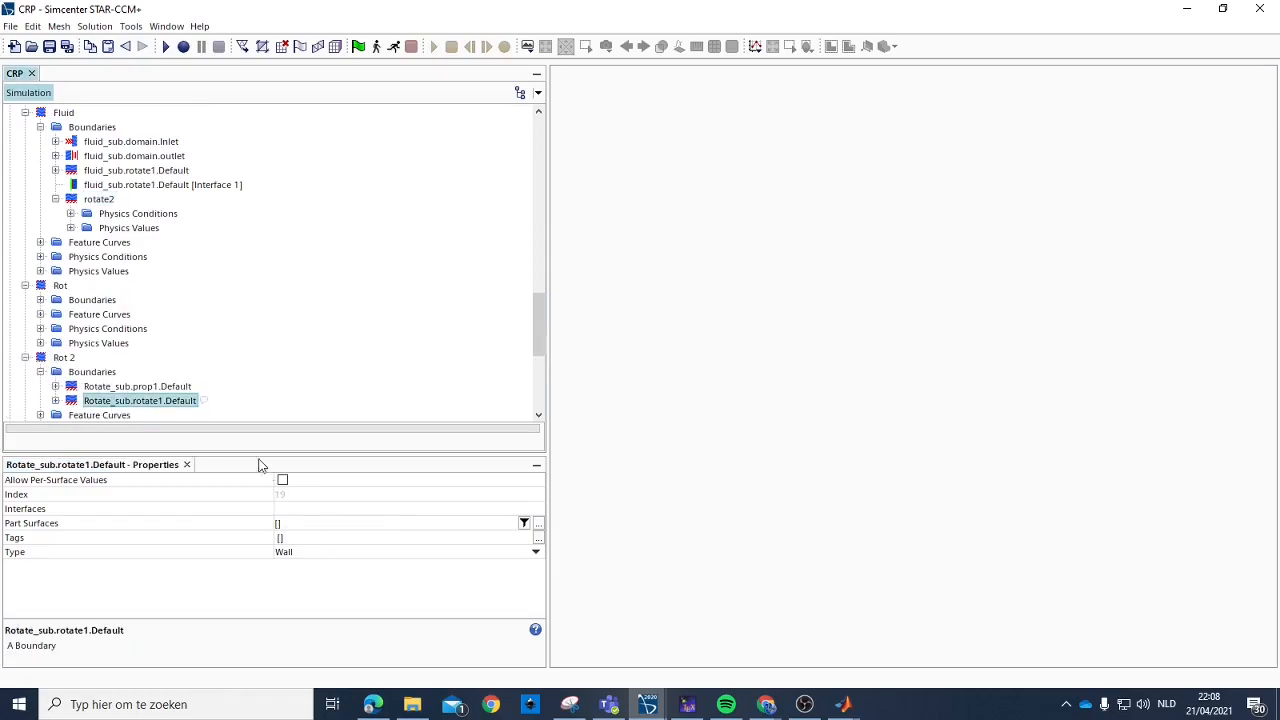
left_click(278, 527)
left_click(318, 555)
Rename the Rot 2 region's Rotate_sub.rotate1.Default boundary to Rotate_sub.rotate2.Default.
left_click(160, 400)
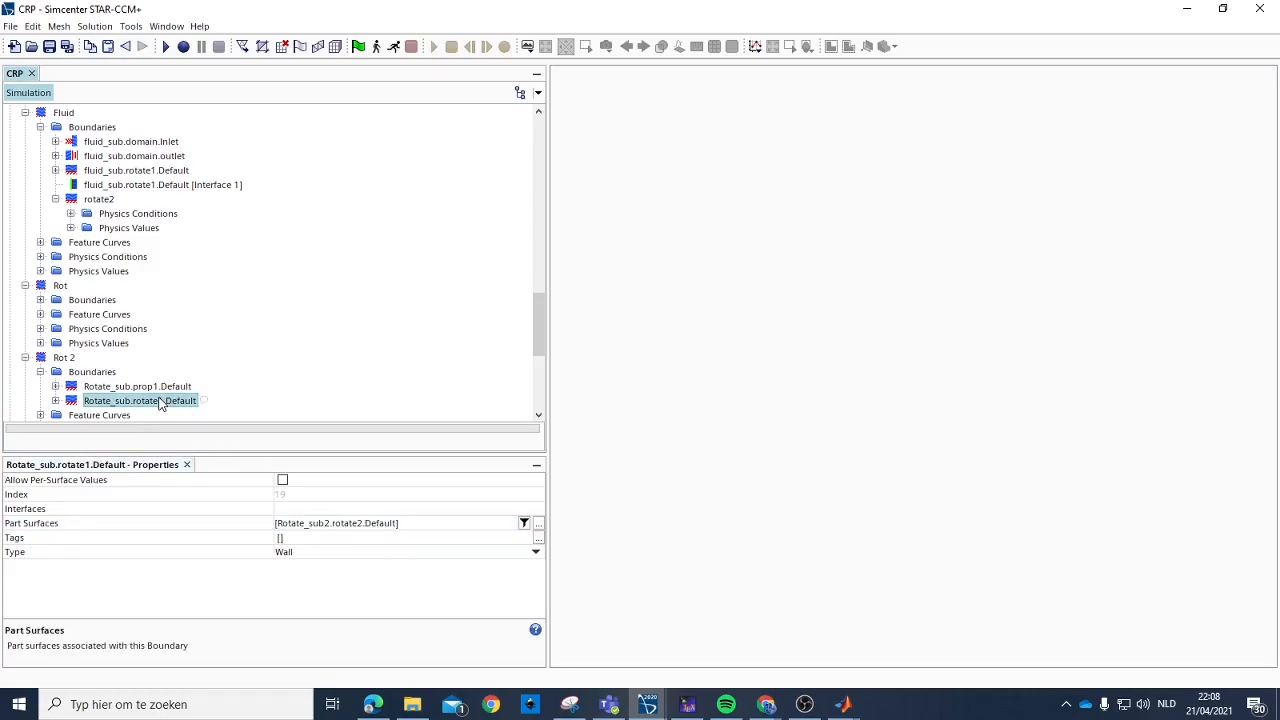
left_click(163, 402)
type("2.")
key("Return")
Rename the Rot 2 region's Rotate_sub.prop1.Default boundary to Rotate_sub.prop2.Default.
left_click(157, 388)
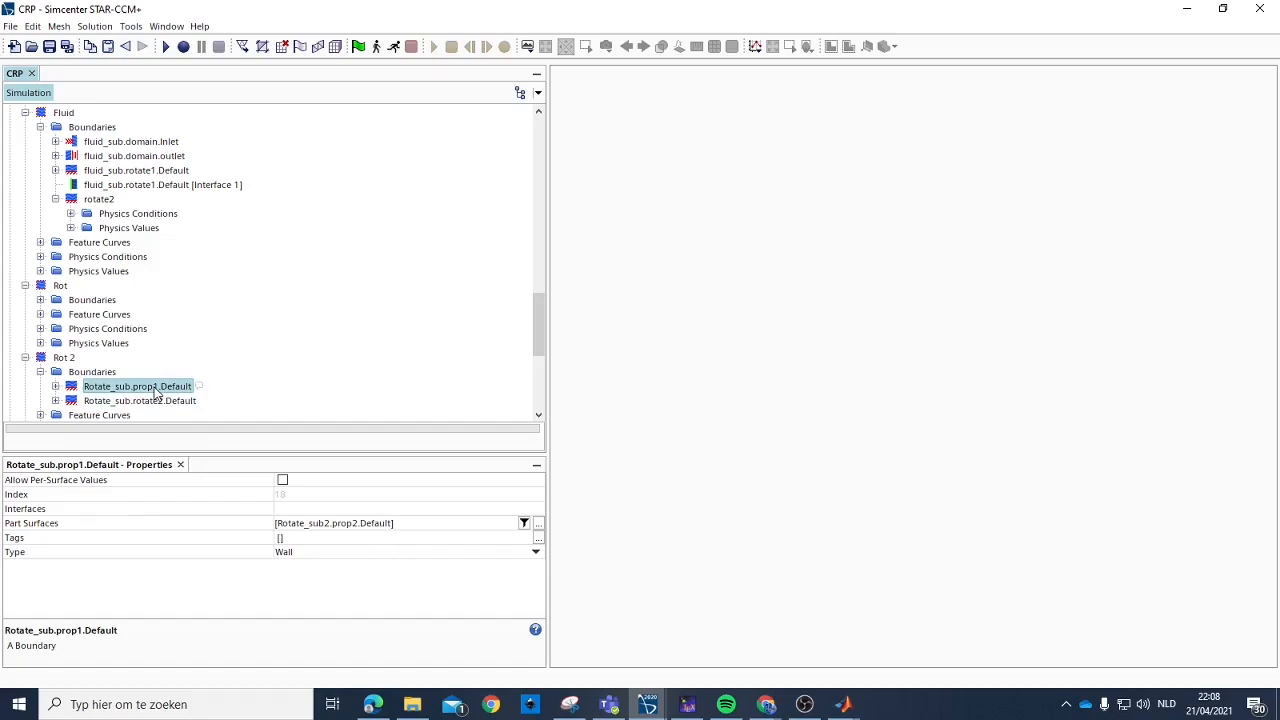
left_click(157, 390)
key("BackSpace")
key("Delete")
type("2.")
key("Return")
left_click(296, 528)
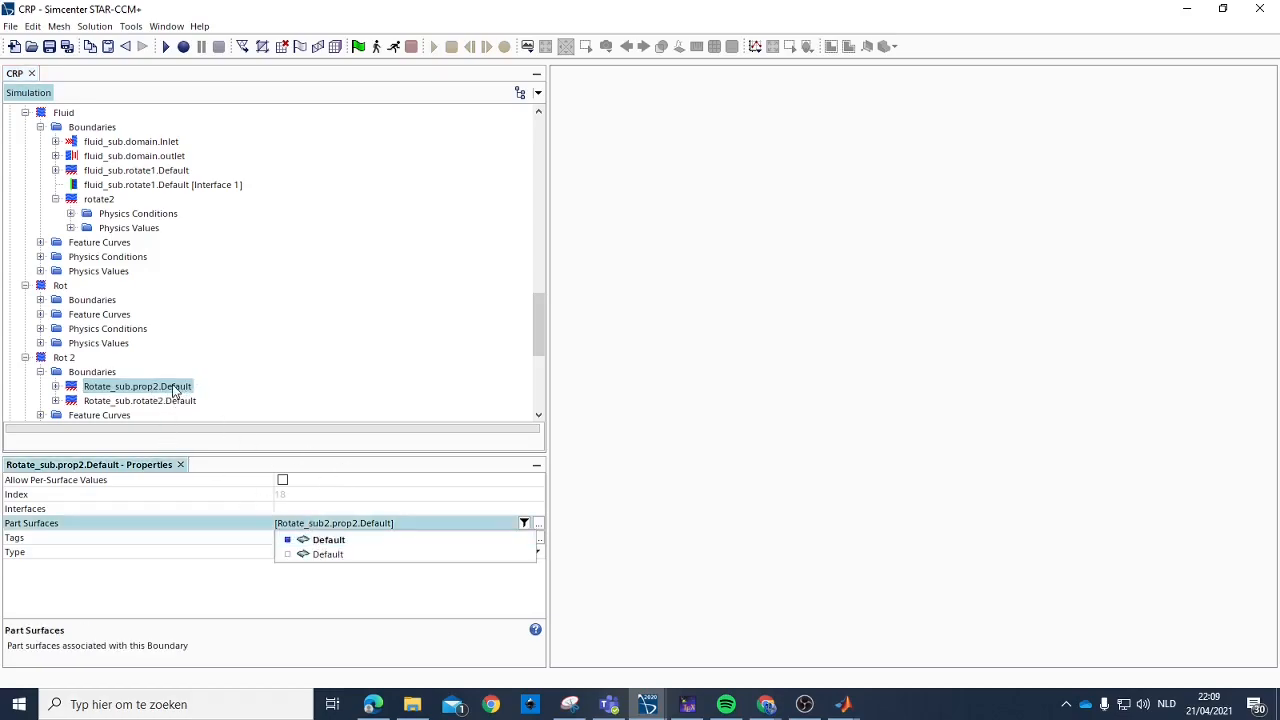
Create an interface between the Fluid region's rotate2 boundary and the Rot 2 region's Rotate_sub.rotate2.Default boundary.
left_click(168, 401)
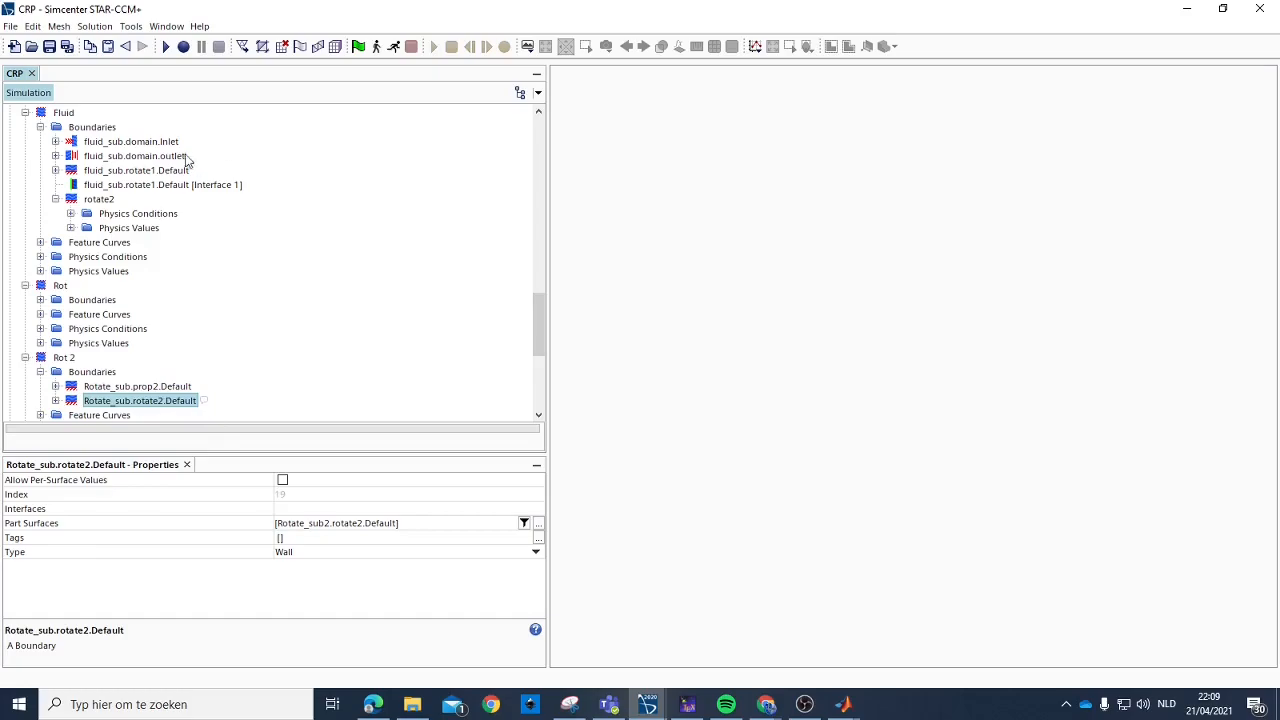
left_click(96, 200, "ctrl")
right_click(96, 200)
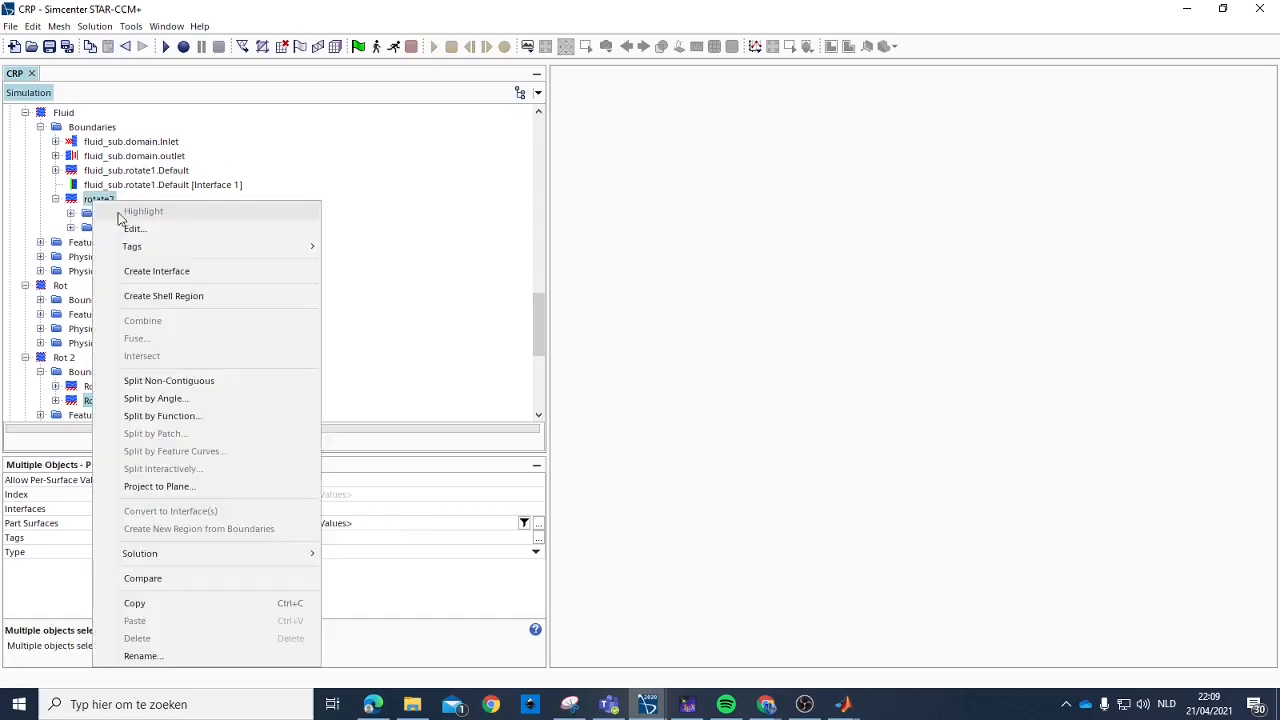
left_click(165, 270)
scroll(149, 300, "down", 2)
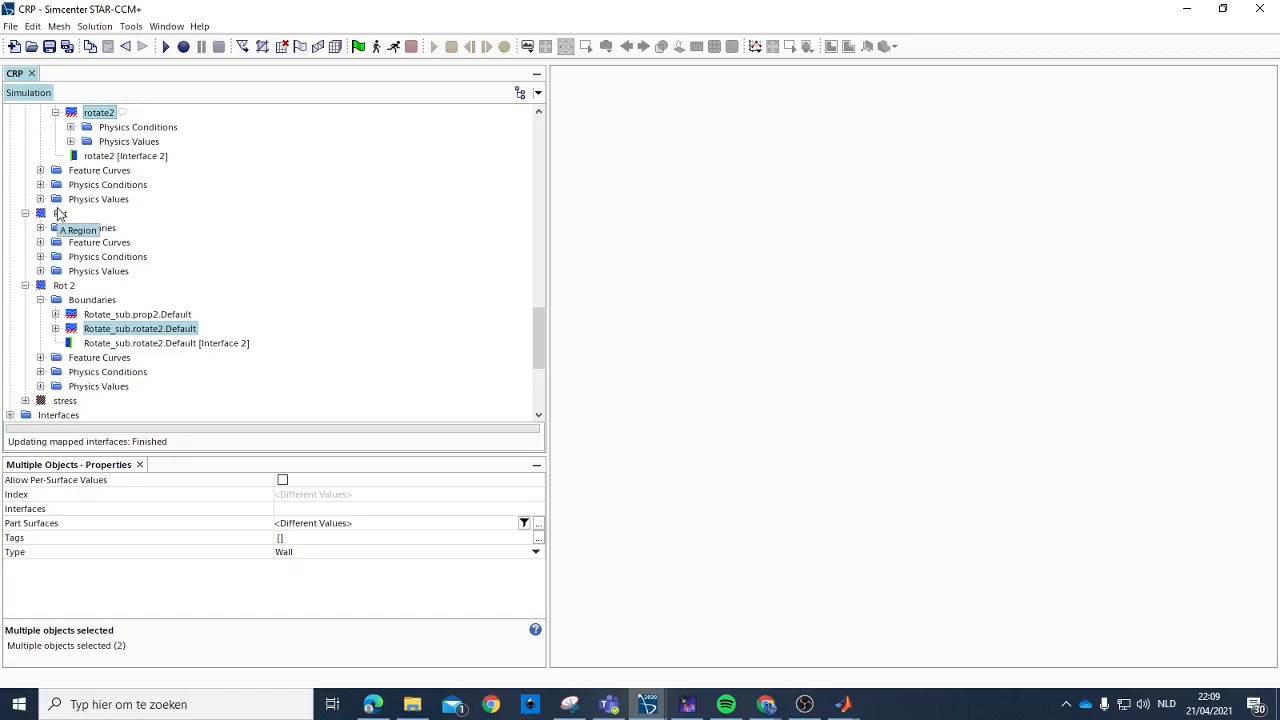
scroll(145, 255, "down", 1)
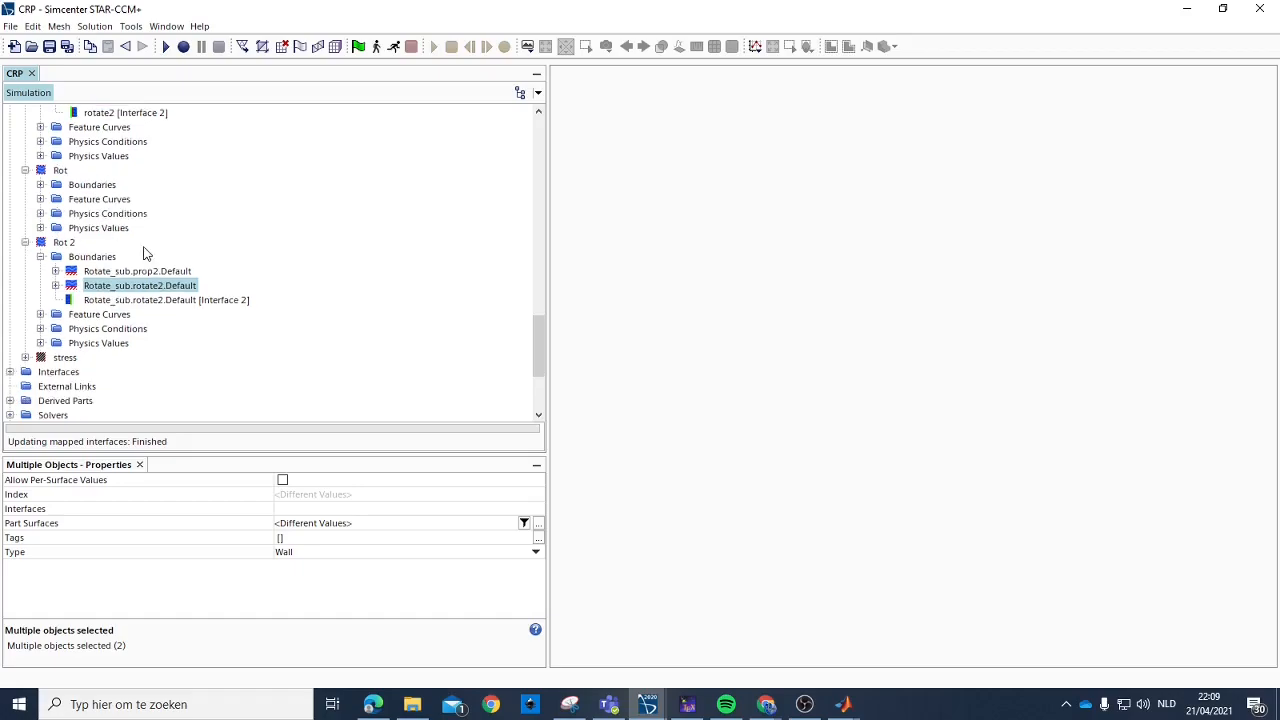
Look through the boundaries, feature curves and physics settings of the Rot and Rot 2 regions.
left_click(107, 313)
scroll(118, 310, "up", 4)
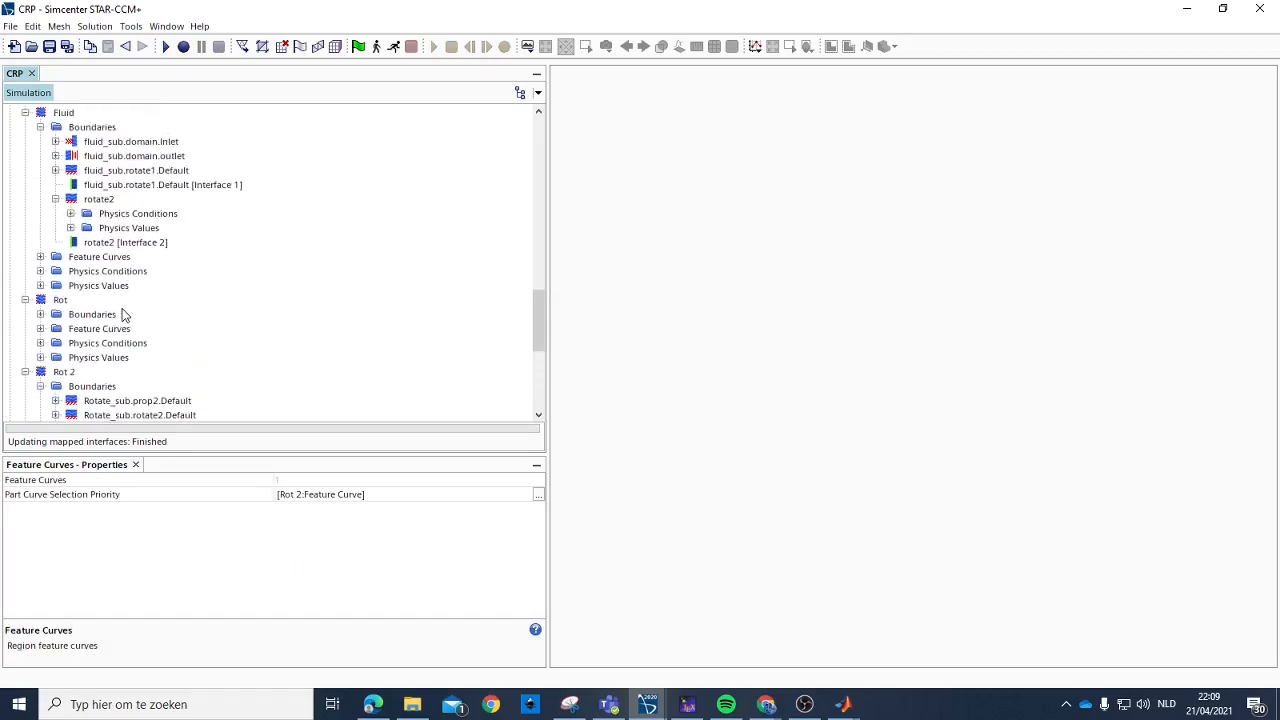
scroll(123, 303, "down", 4)
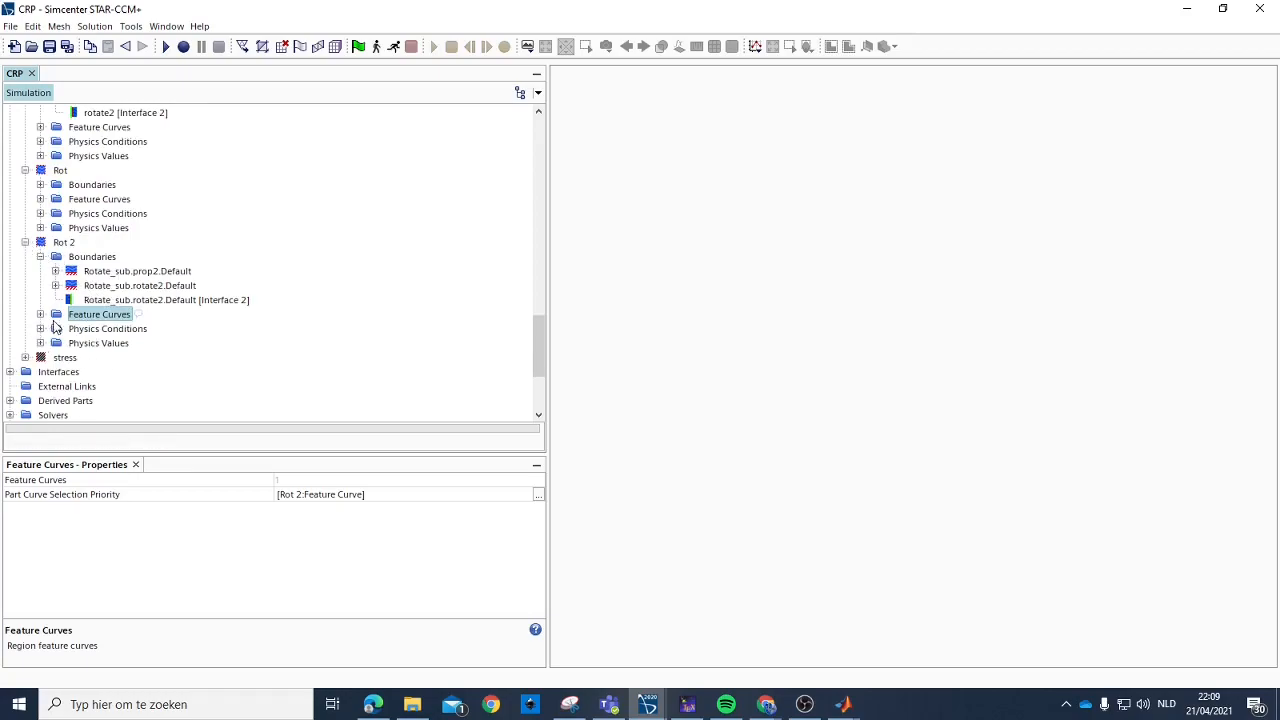
left_click(40, 315)
left_click(40, 315)
scroll(45, 291, "up", 1)
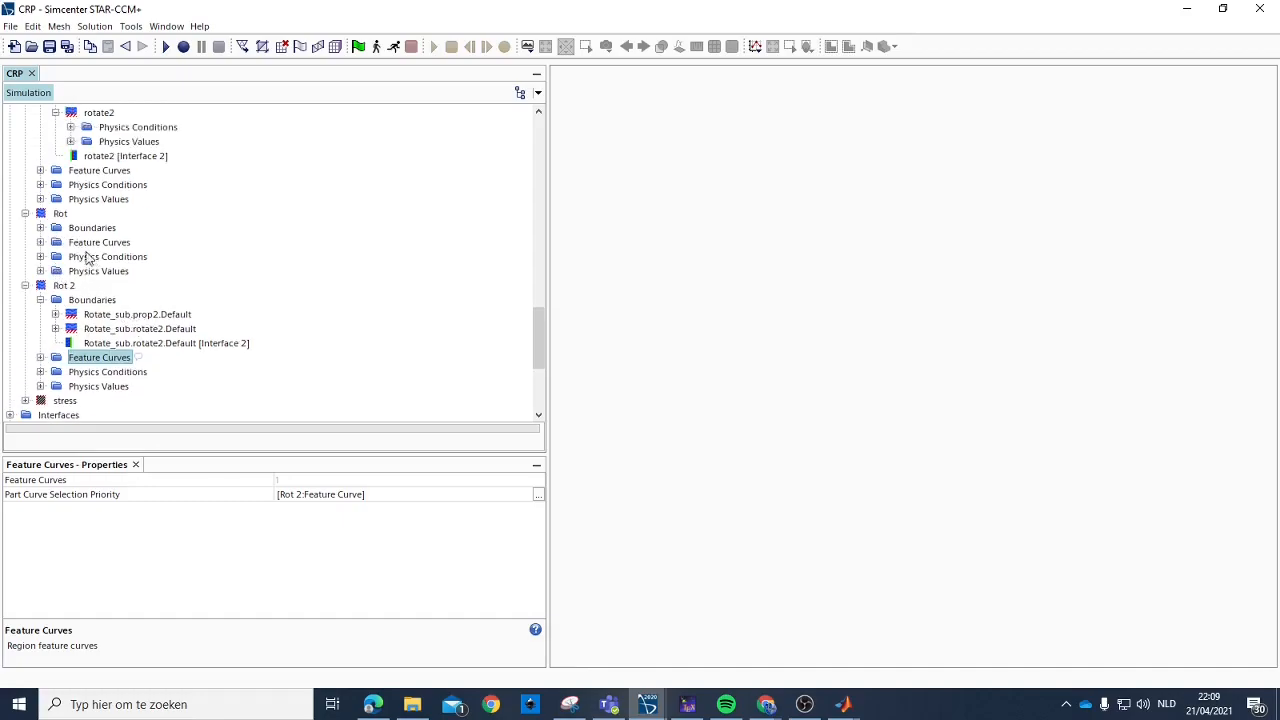
left_click(40, 228)
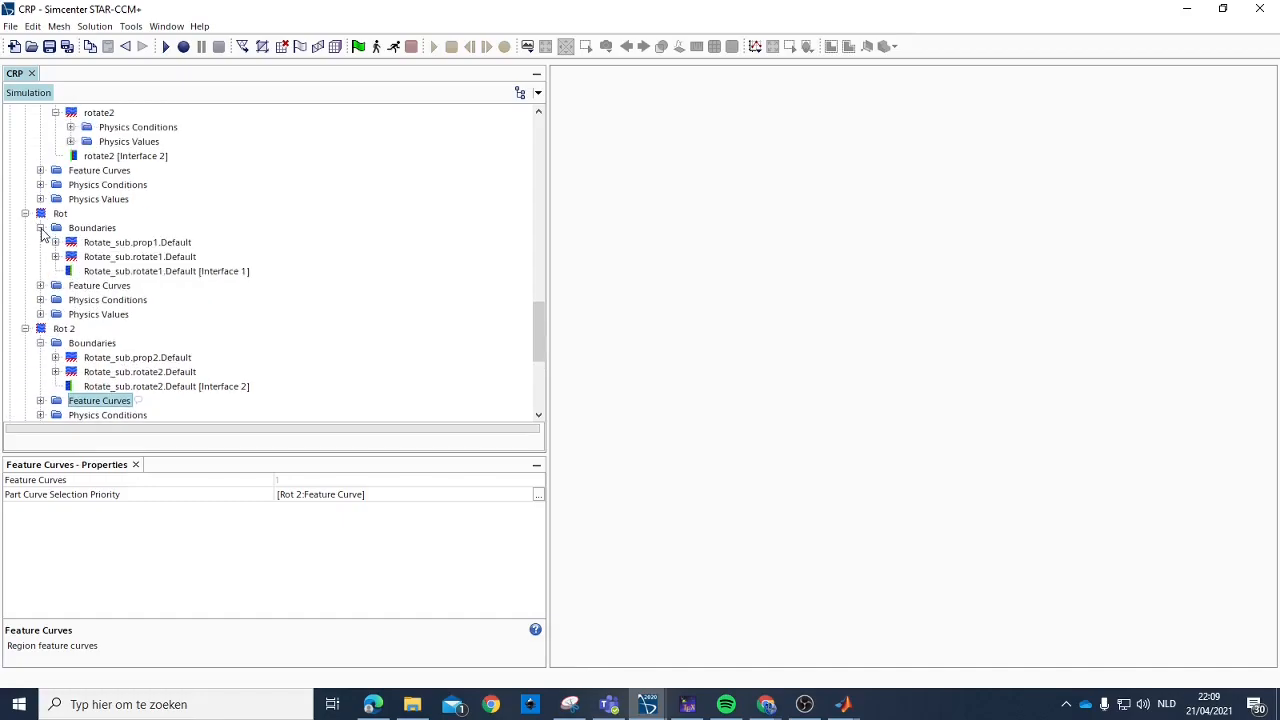
left_click(40, 228)
left_click(40, 271)
left_click(40, 271)
left_click(40, 386)
left_click(40, 386)
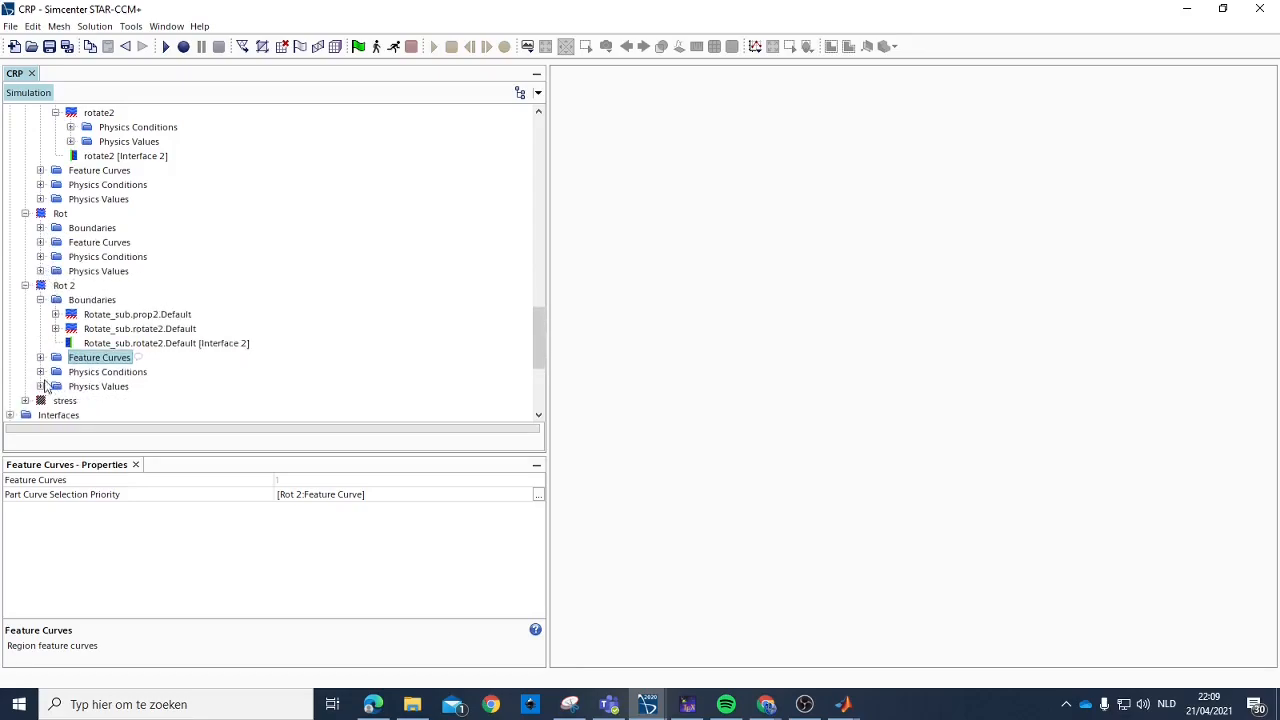
left_click(40, 371)
scroll(110, 362, "down", 3)
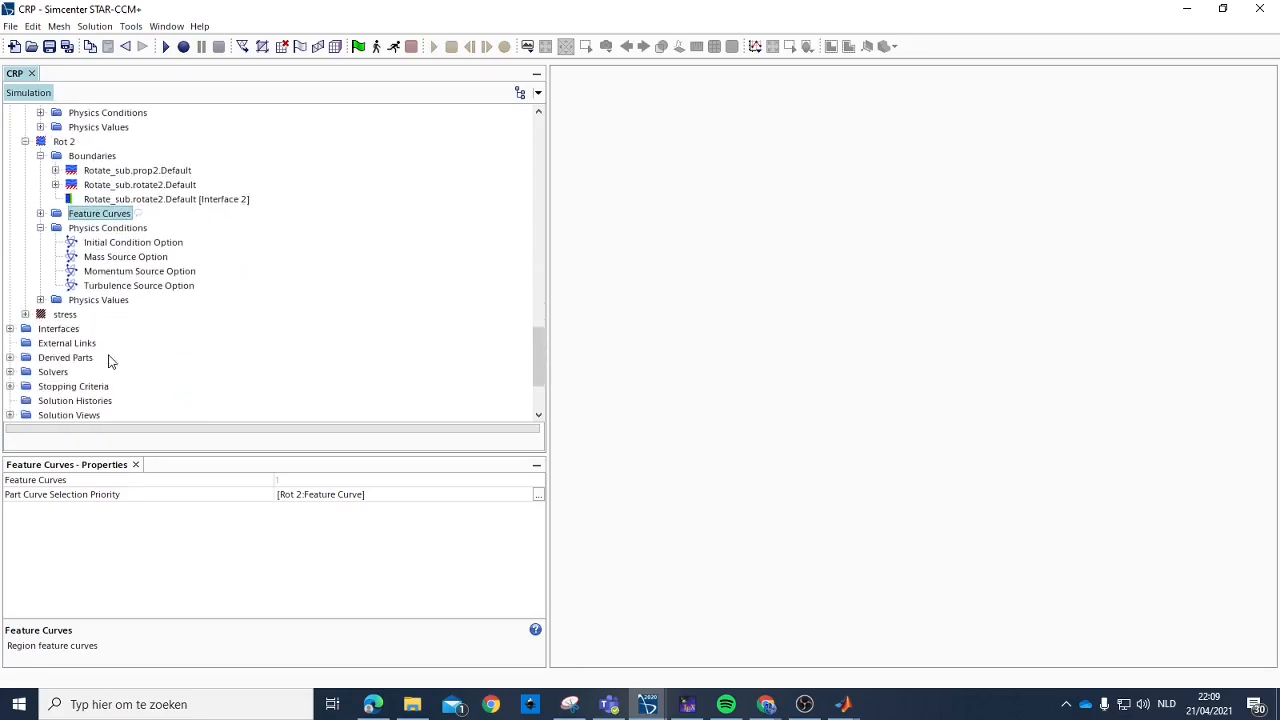
scroll(110, 360, "up", 3)
left_click(40, 314)
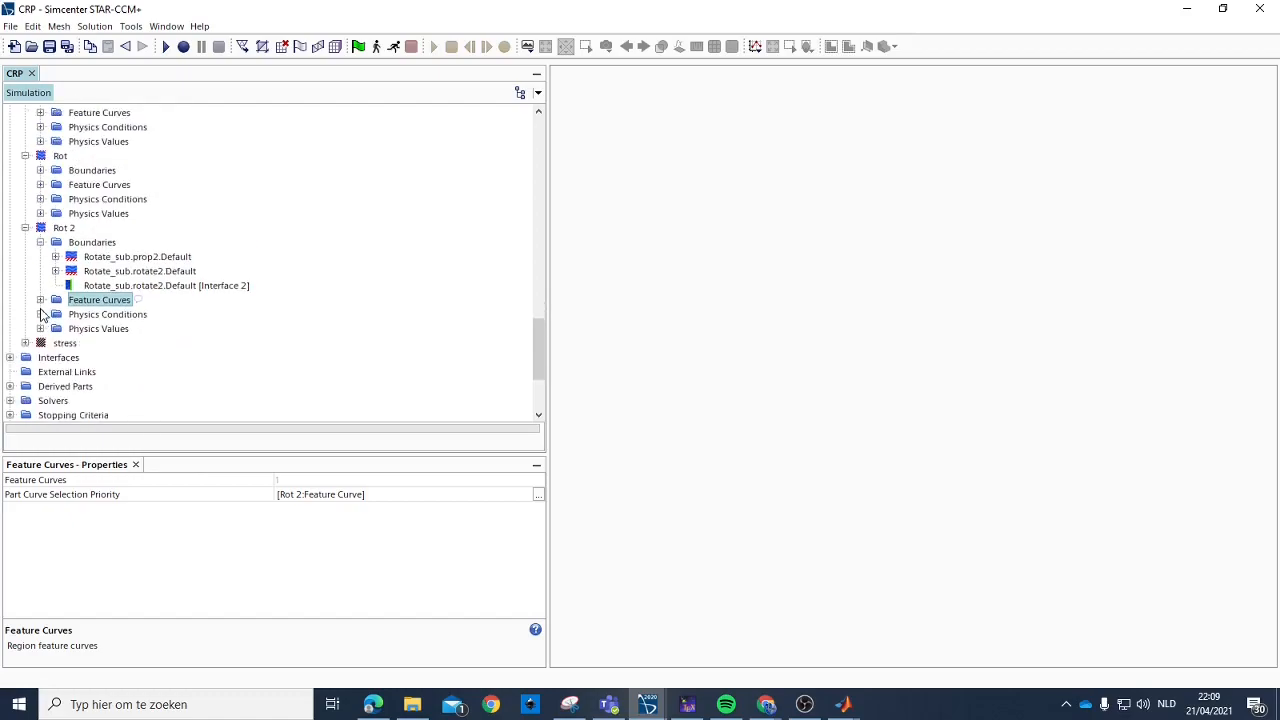
Duplicate the existing Rotation motion within the simulation's motions.
scroll(44, 335, "down", 13)
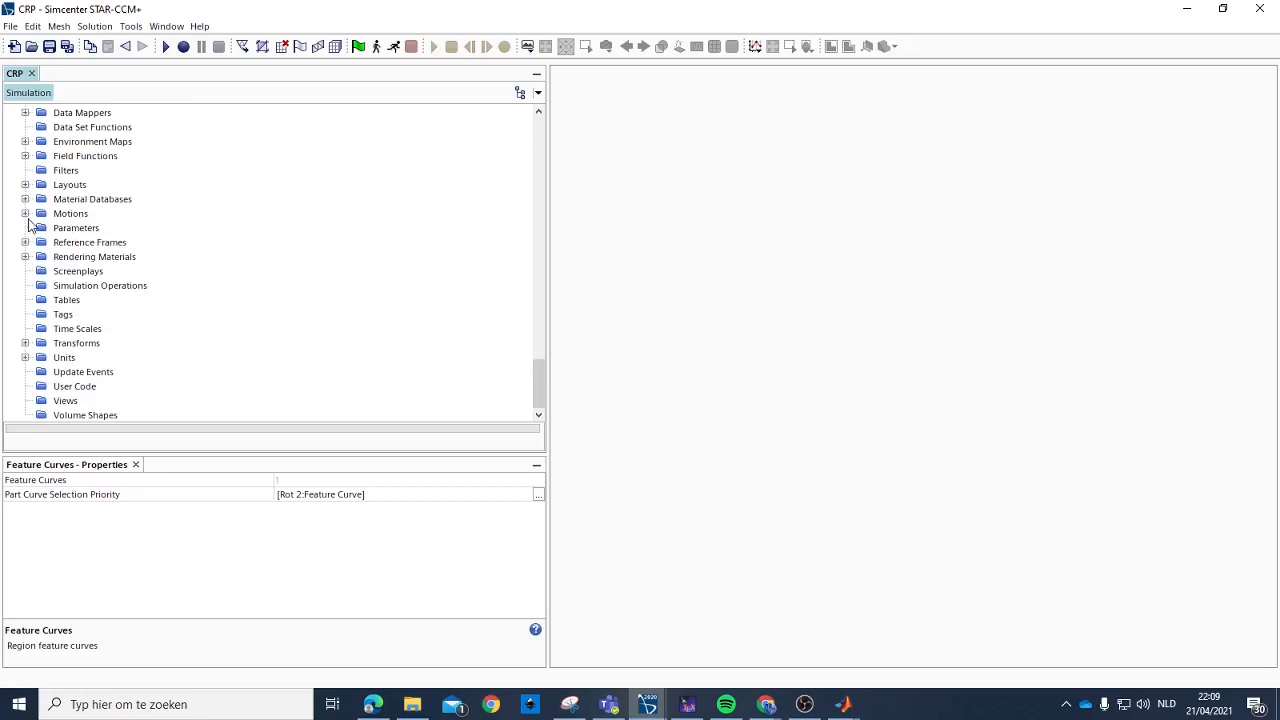
left_click(25, 213)
left_click(68, 228)
right_click(70, 224)
left_click(75, 216)
left_click(75, 216)
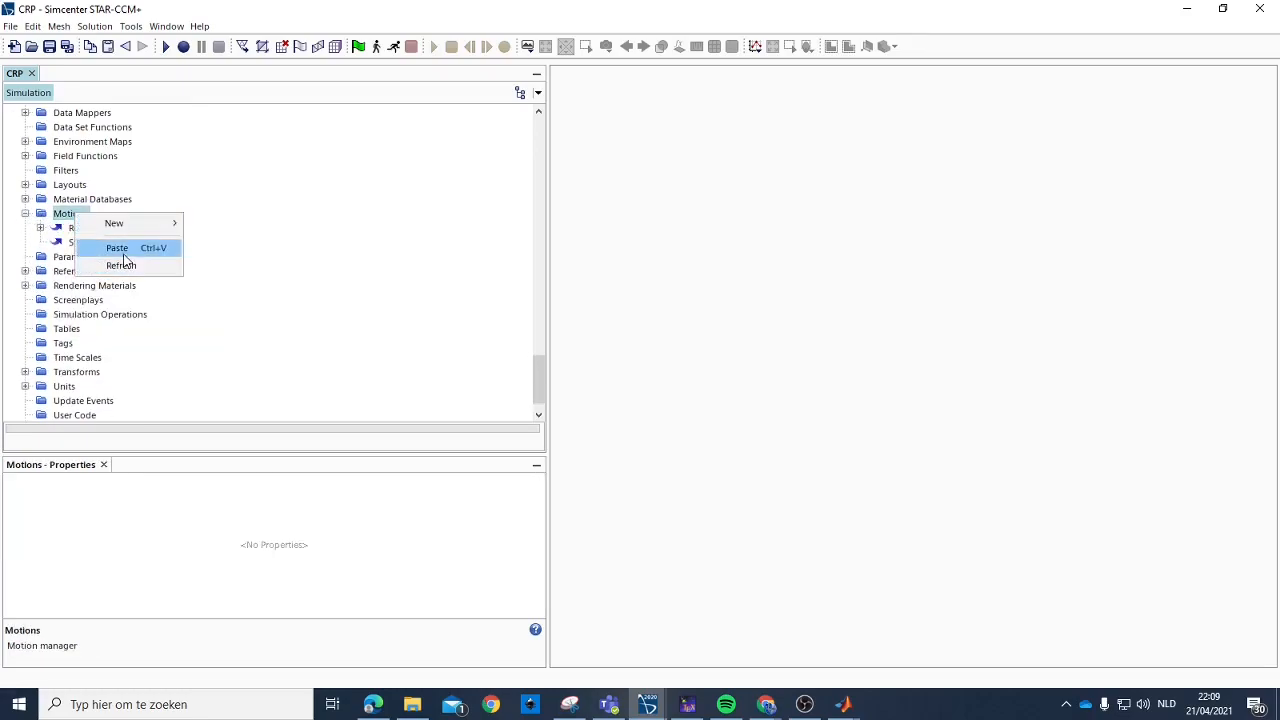
left_click(127, 249)
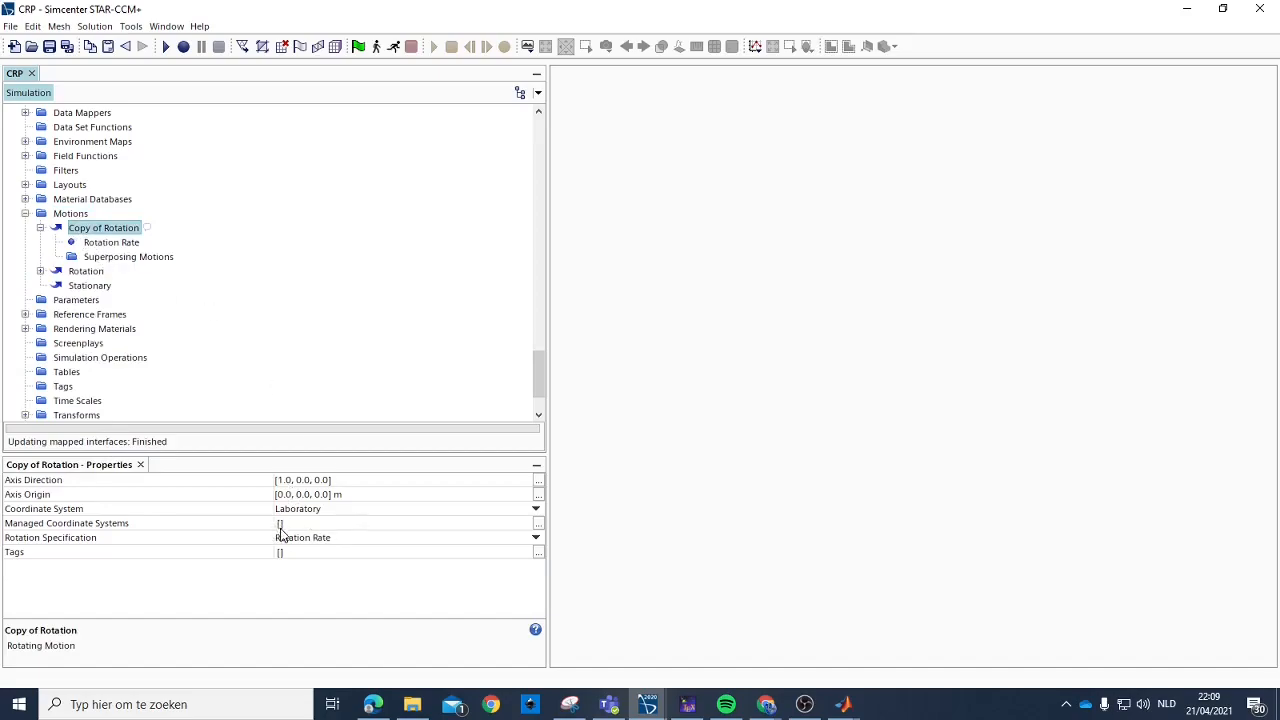
Set the rotation rate of the Copy of Rotation motion to -700 rpm.
left_click(100, 243)
left_click(290, 481)
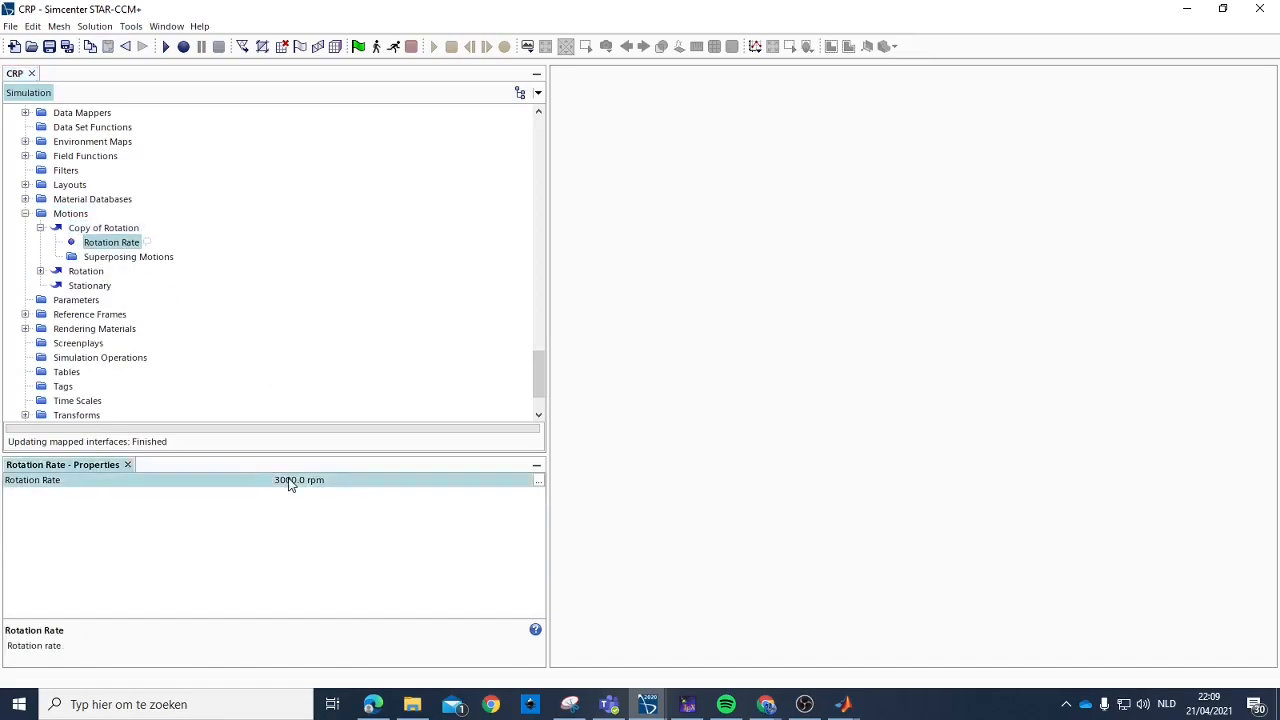
type("-70")
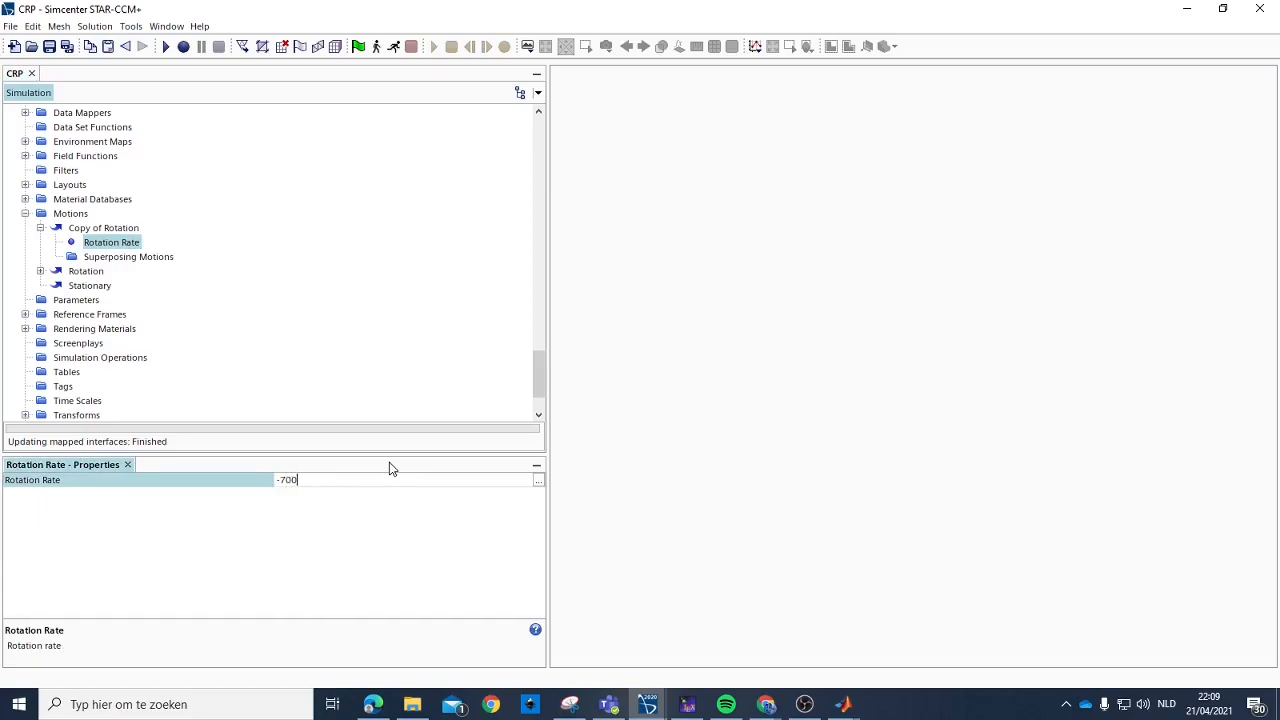
type("0")
key("Return")
Set the rotation rate of the original Rotation motion to 700 rpm.
left_click(40, 271)
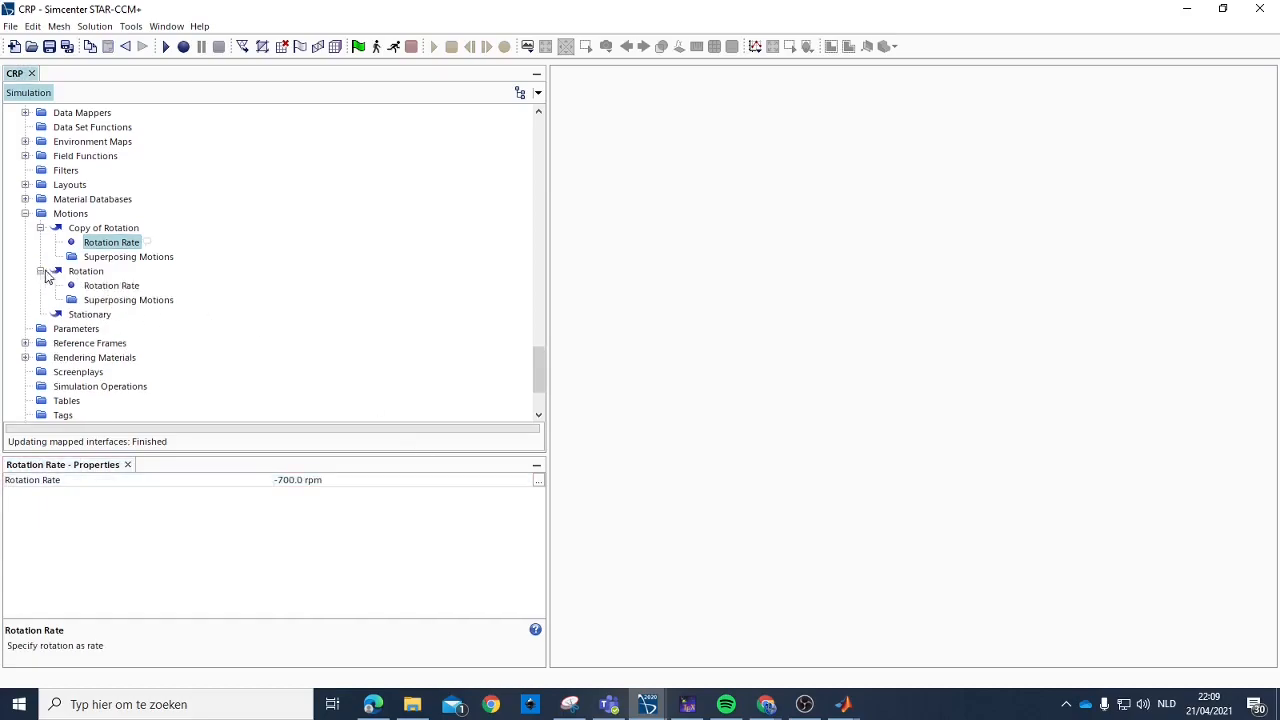
left_click(111, 285)
left_click(300, 480)
type("700")
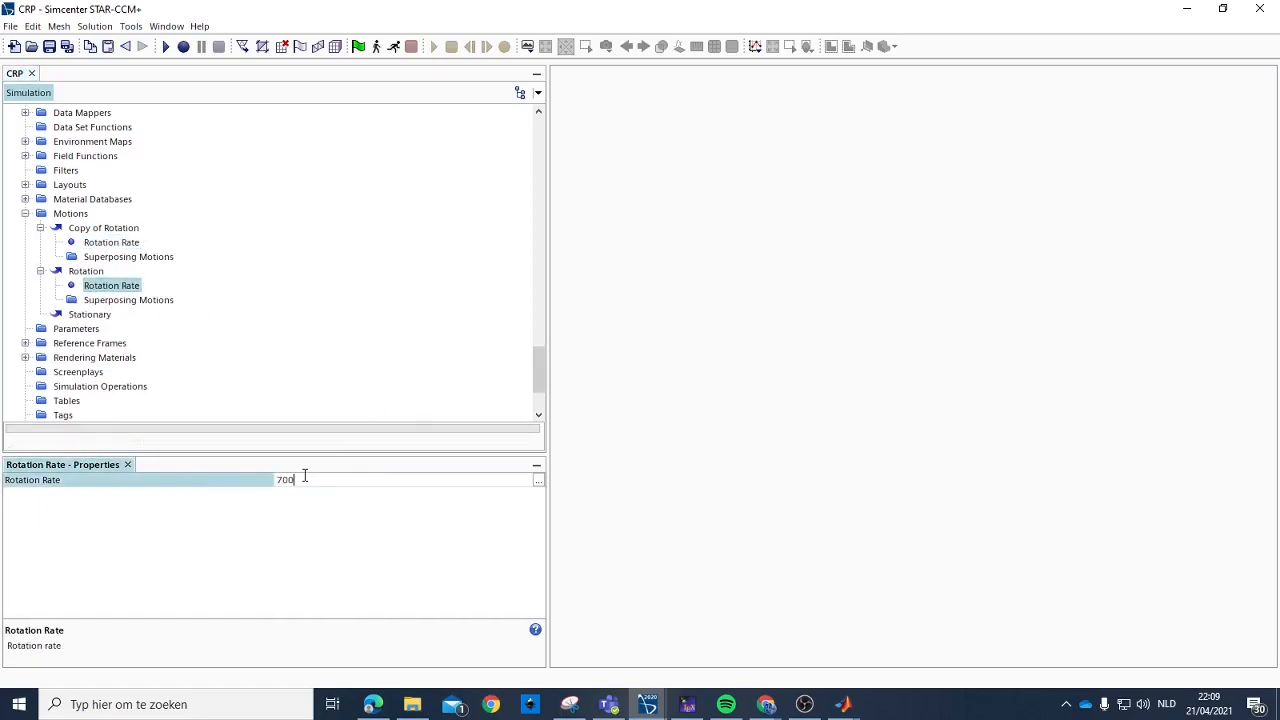
key("Return")
left_click(40, 228)
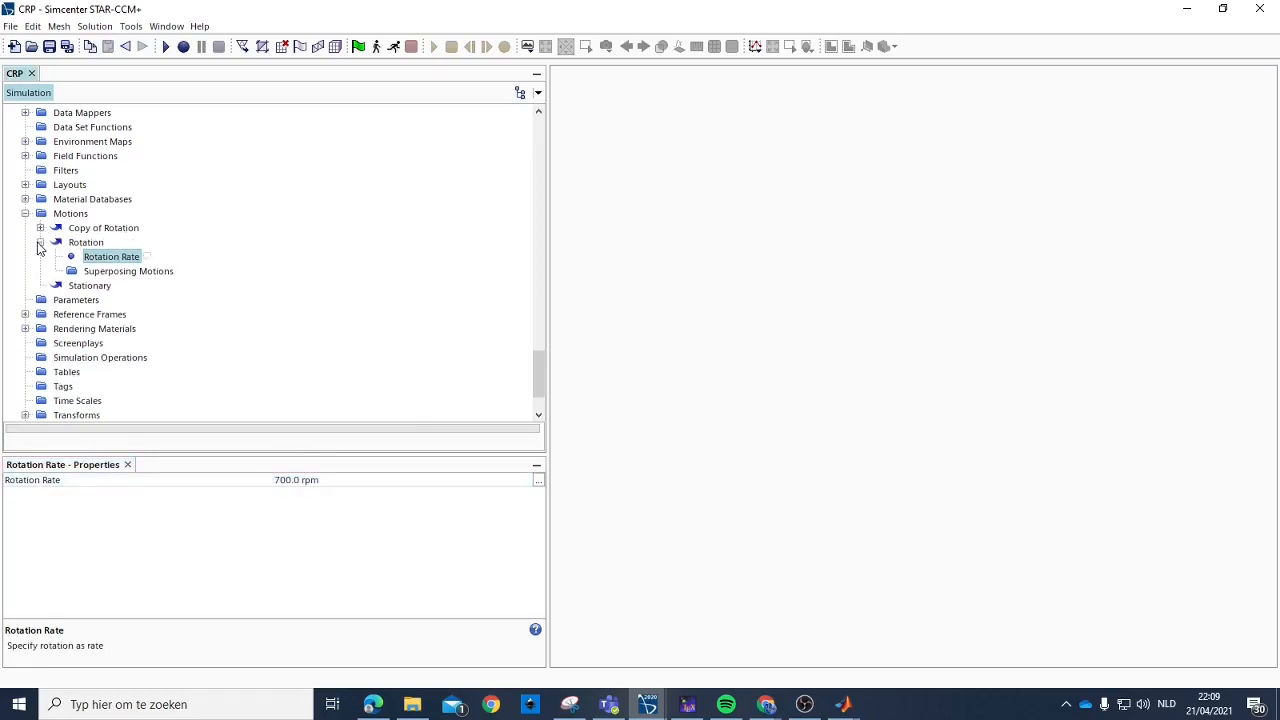
left_click(40, 242)
scroll(55, 313, "up", 5)
left_click(10, 242)
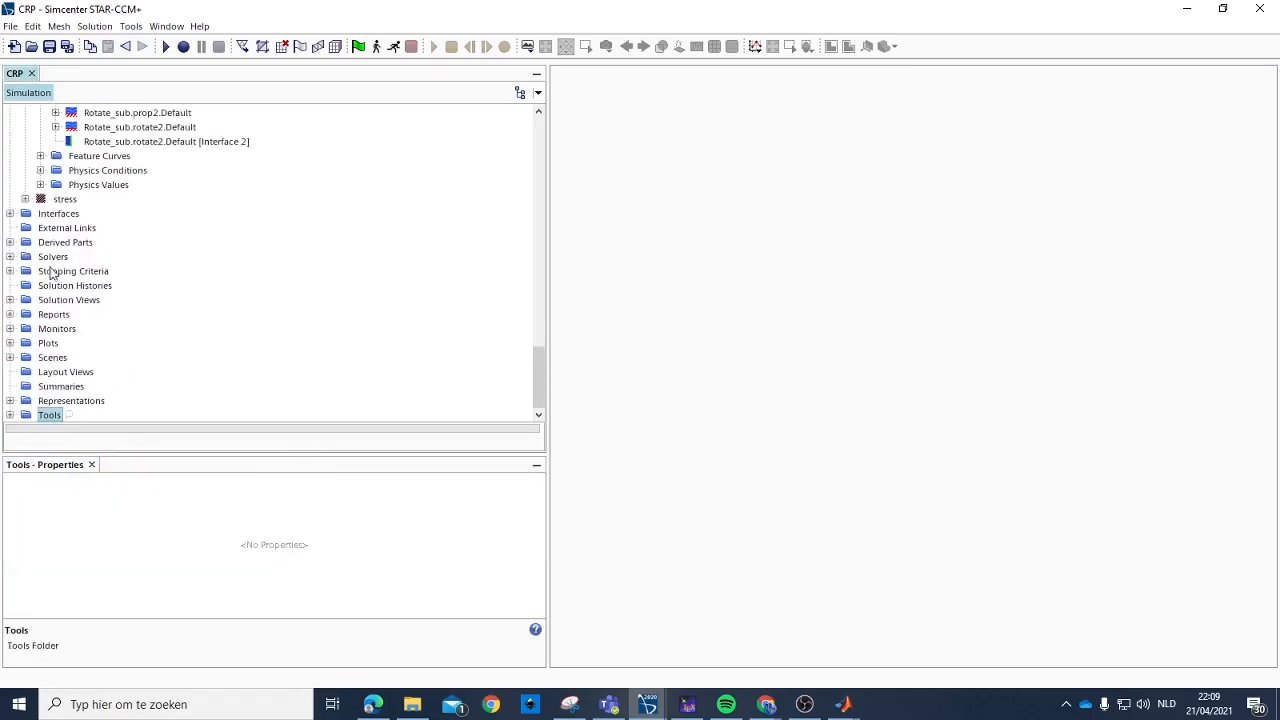
Check the input parts of the fluid and rotating mesh operations and the part surfaces of the Rot 2 boundaries.
scroll(80, 290, "up", 3)
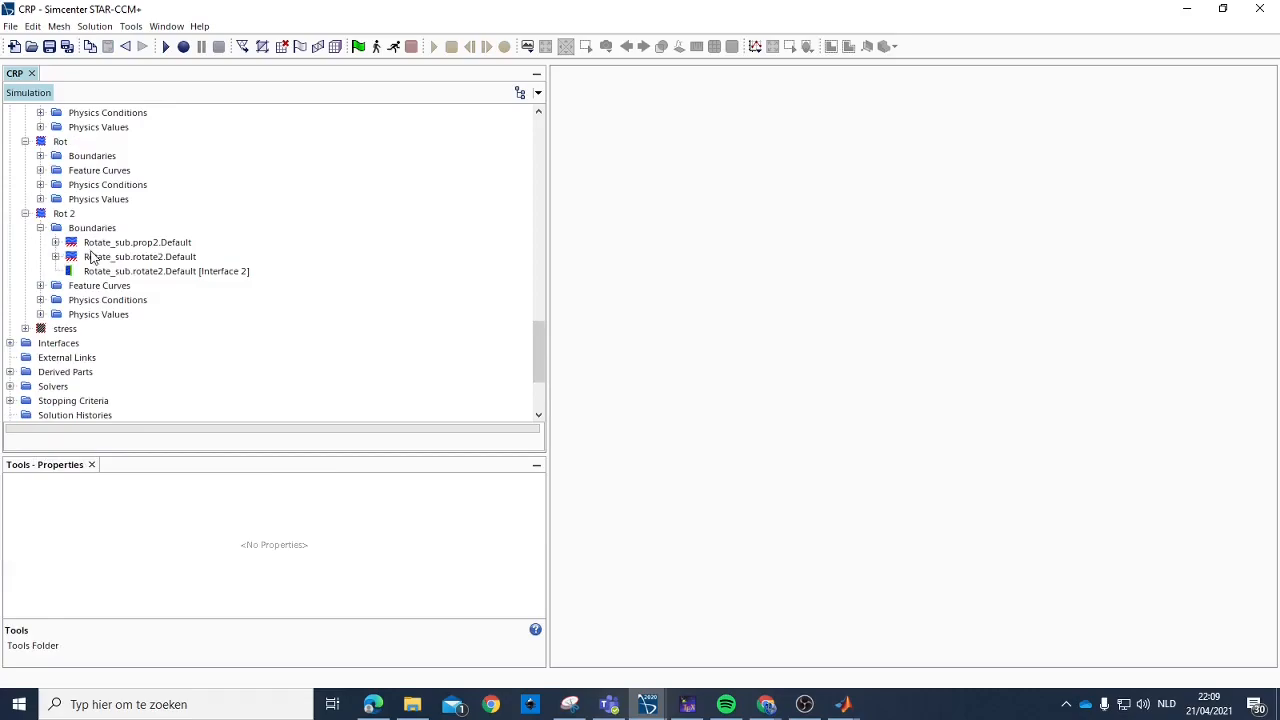
scroll(88, 265, "up", 10)
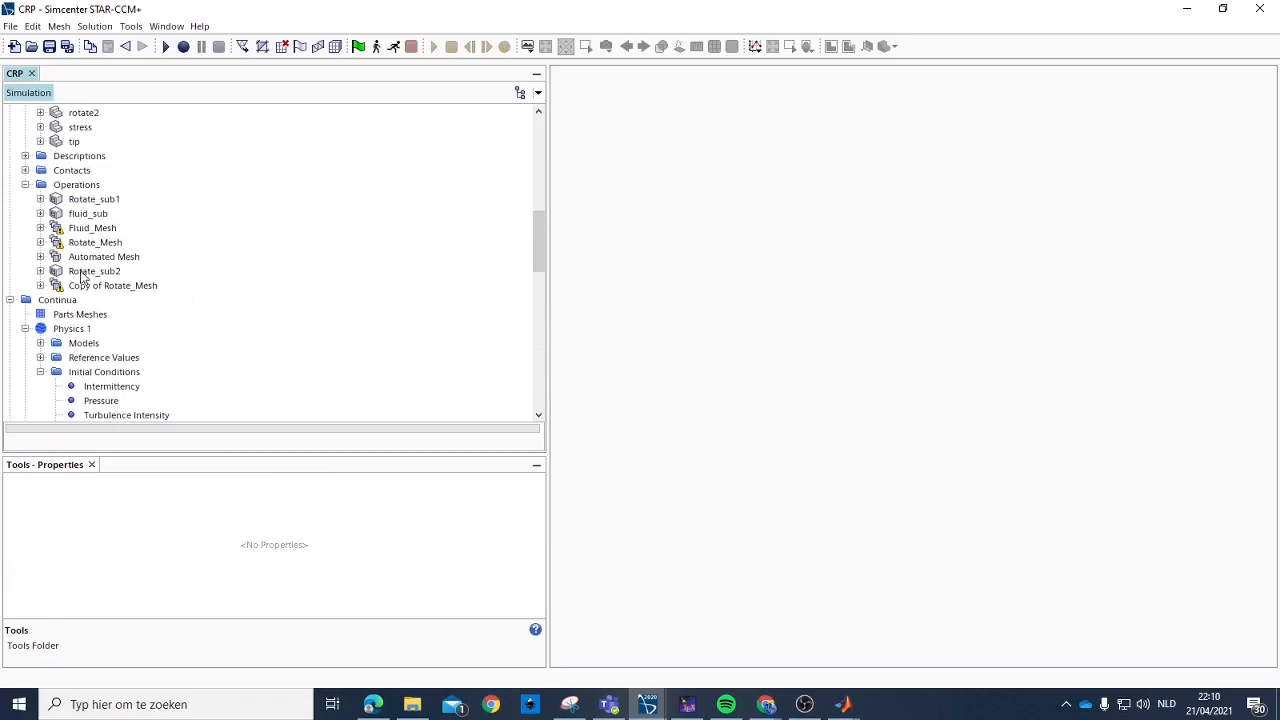
left_click(94, 286)
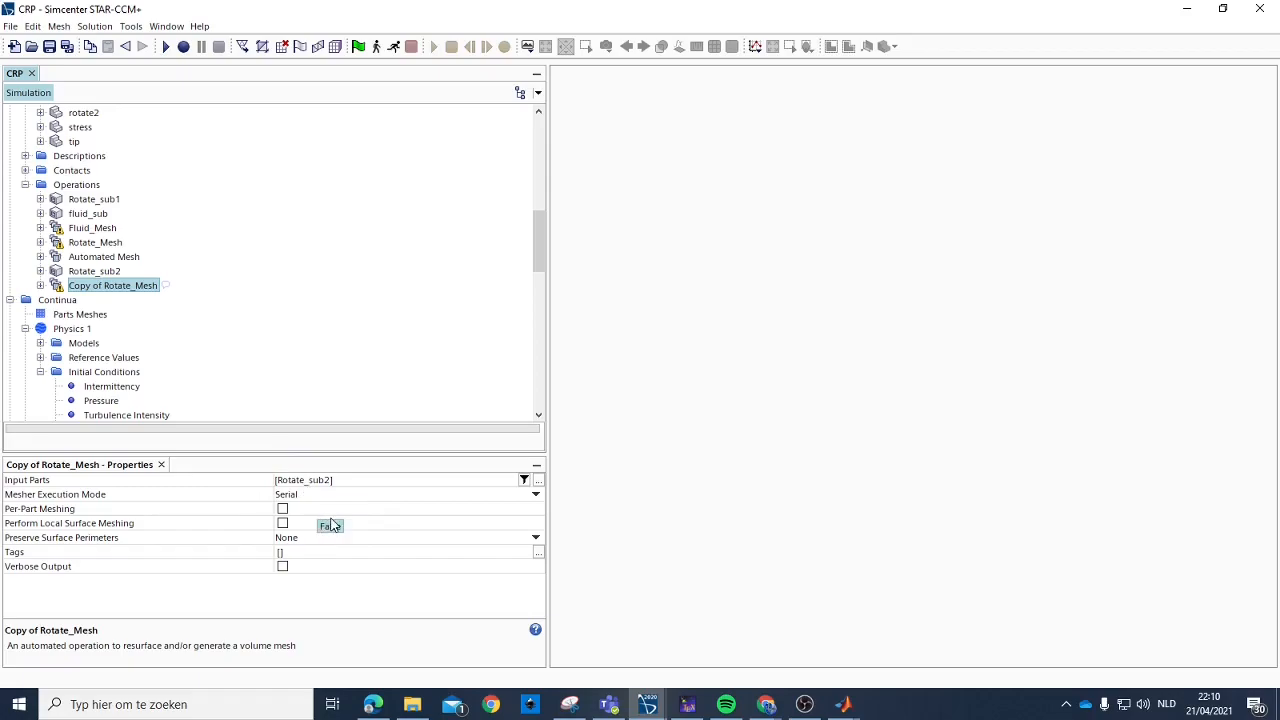
left_click(93, 244)
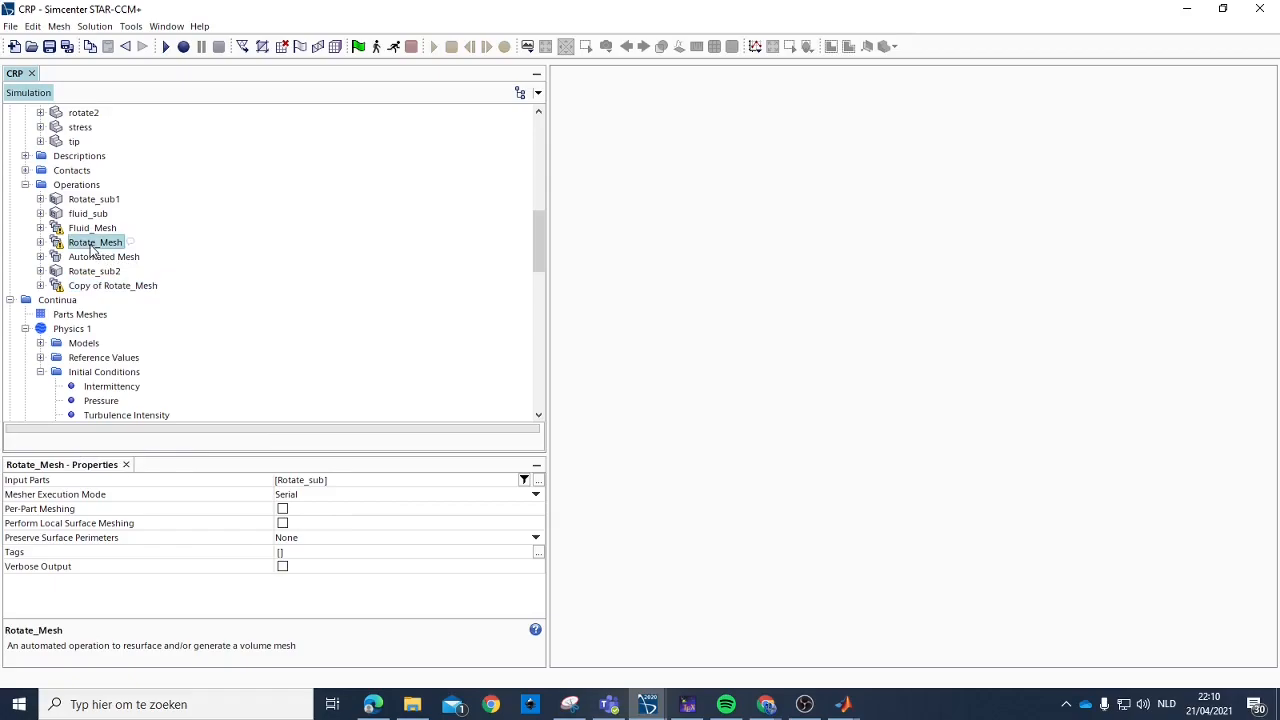
left_click(93, 228)
scroll(118, 250, "down", 5)
scroll(118, 250, "down", 3)
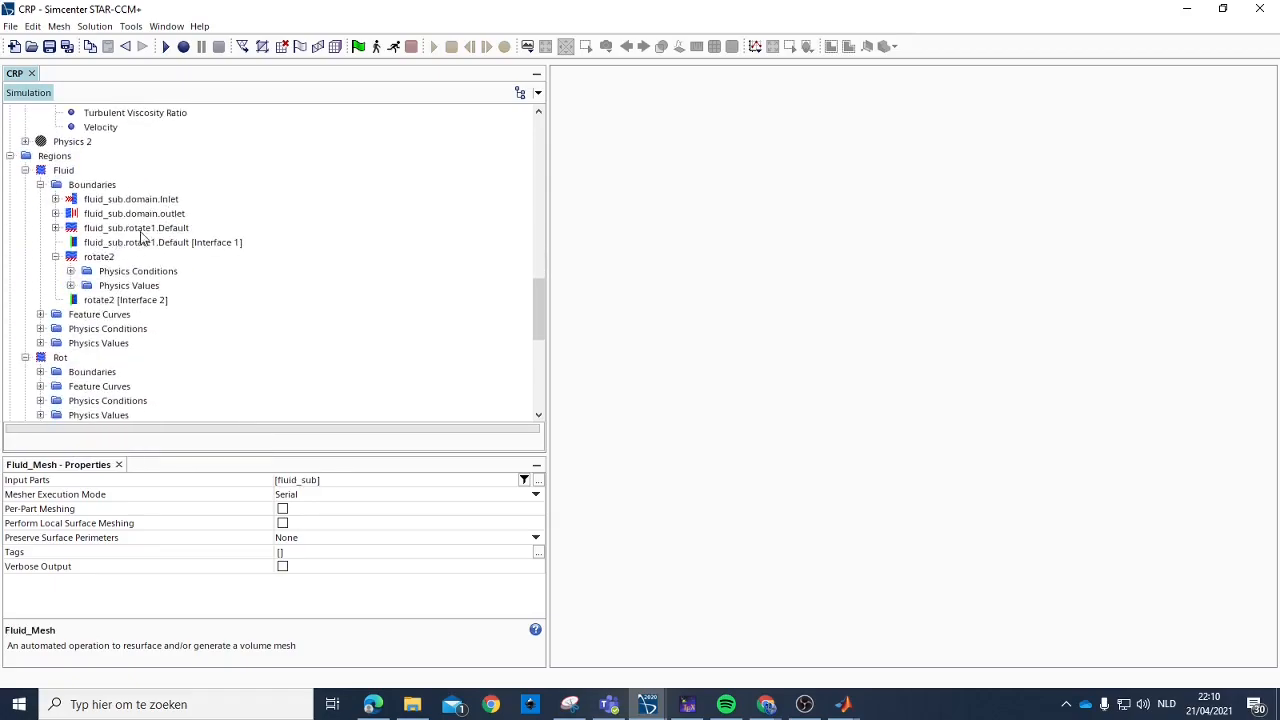
scroll(143, 235, "down", 4)
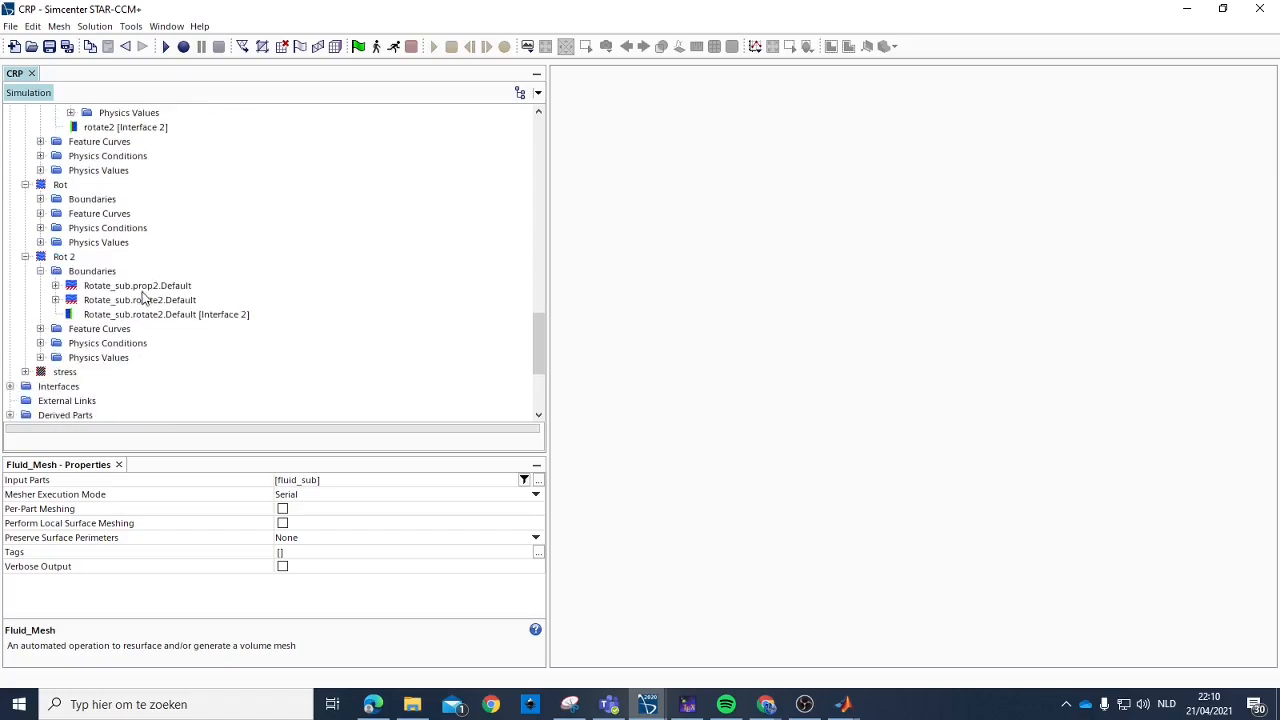
left_click(146, 286)
left_click(152, 300)
scroll(152, 358, "down", 4)
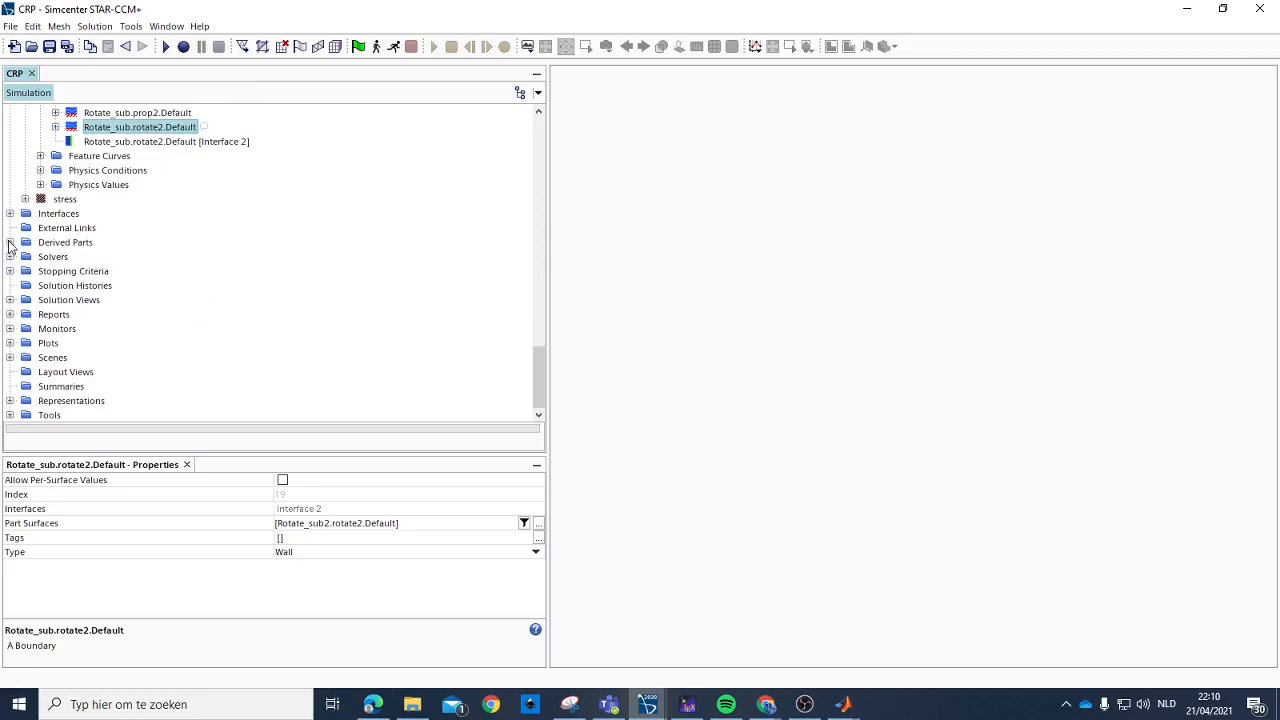
left_click(10, 314)
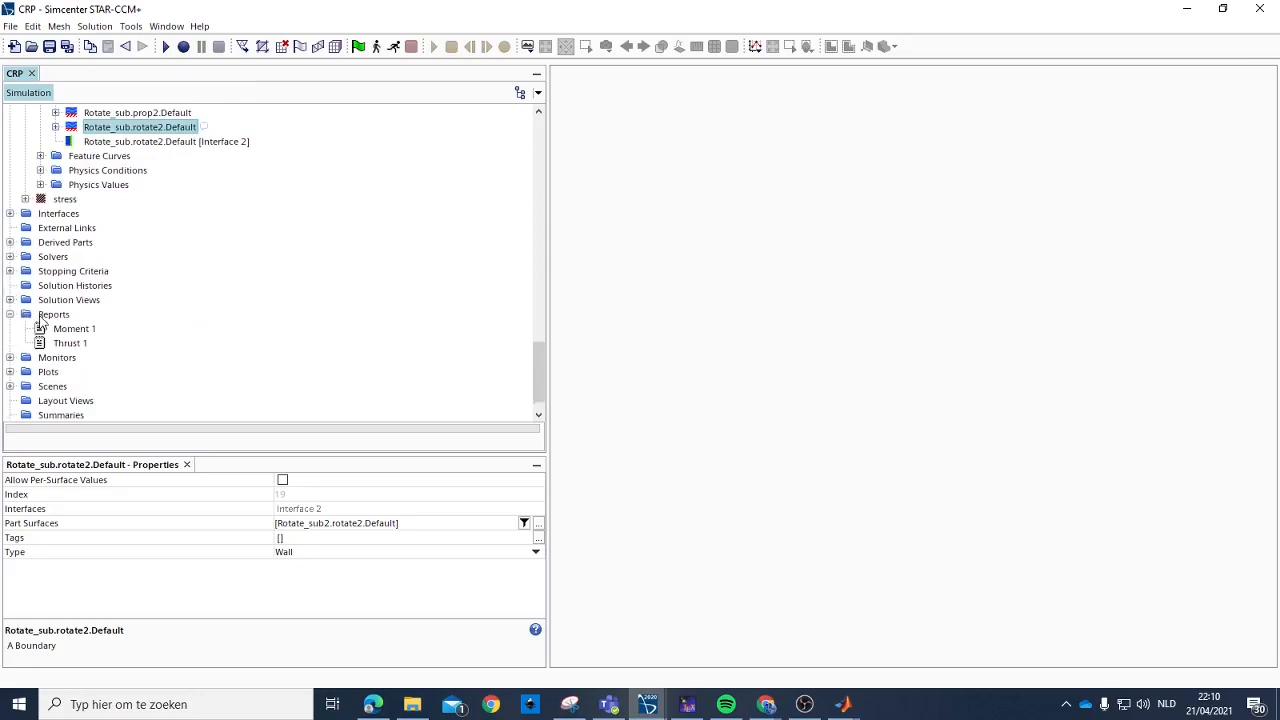
left_click(53, 316)
right_click(54, 318)
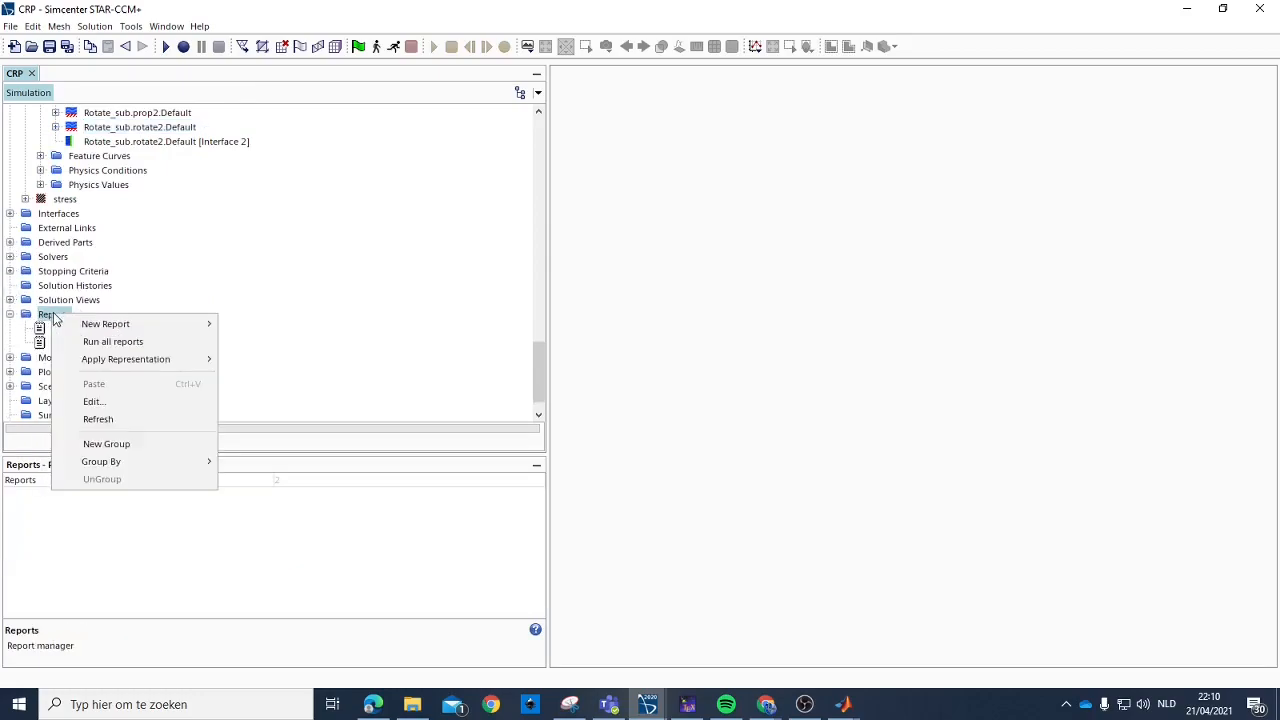
left_click(39, 311)
left_click(10, 314)
Generate the volume mesh for the fluid domain and both rotating zones.
scroll(72, 276, "up", 15)
scroll(72, 276, "down", 3)
left_click(100, 287)
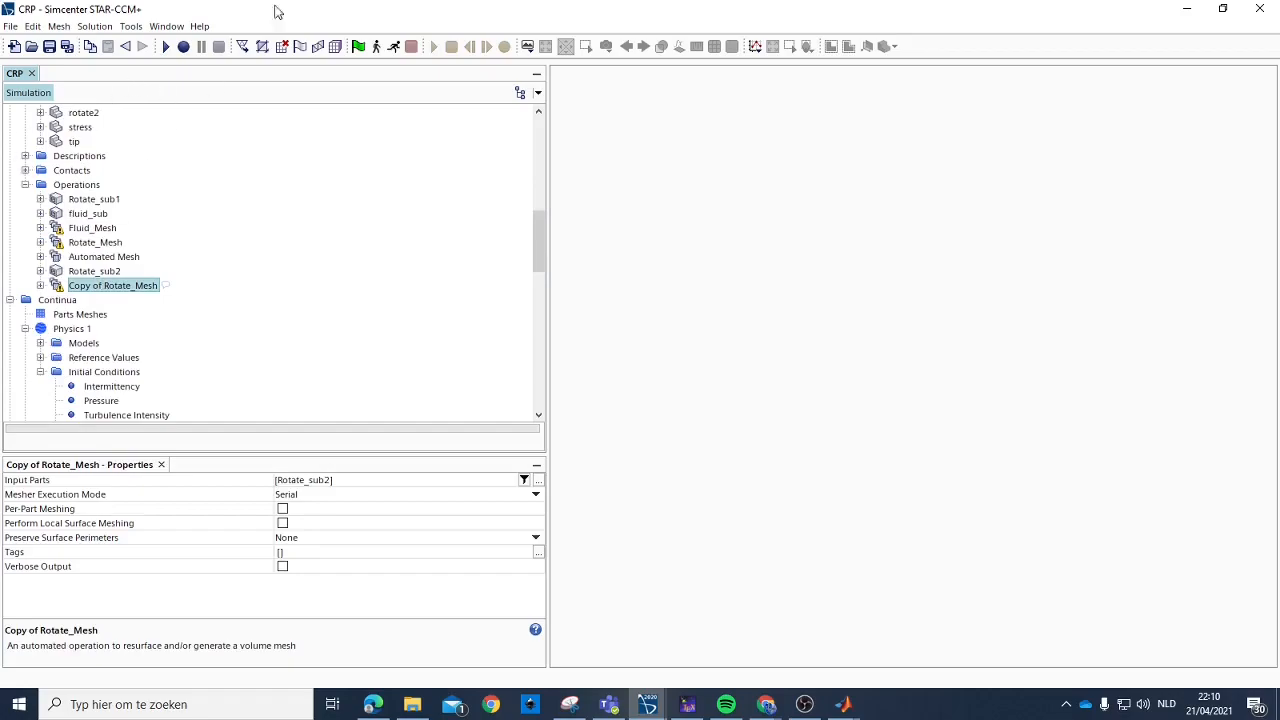
left_click(335, 47)
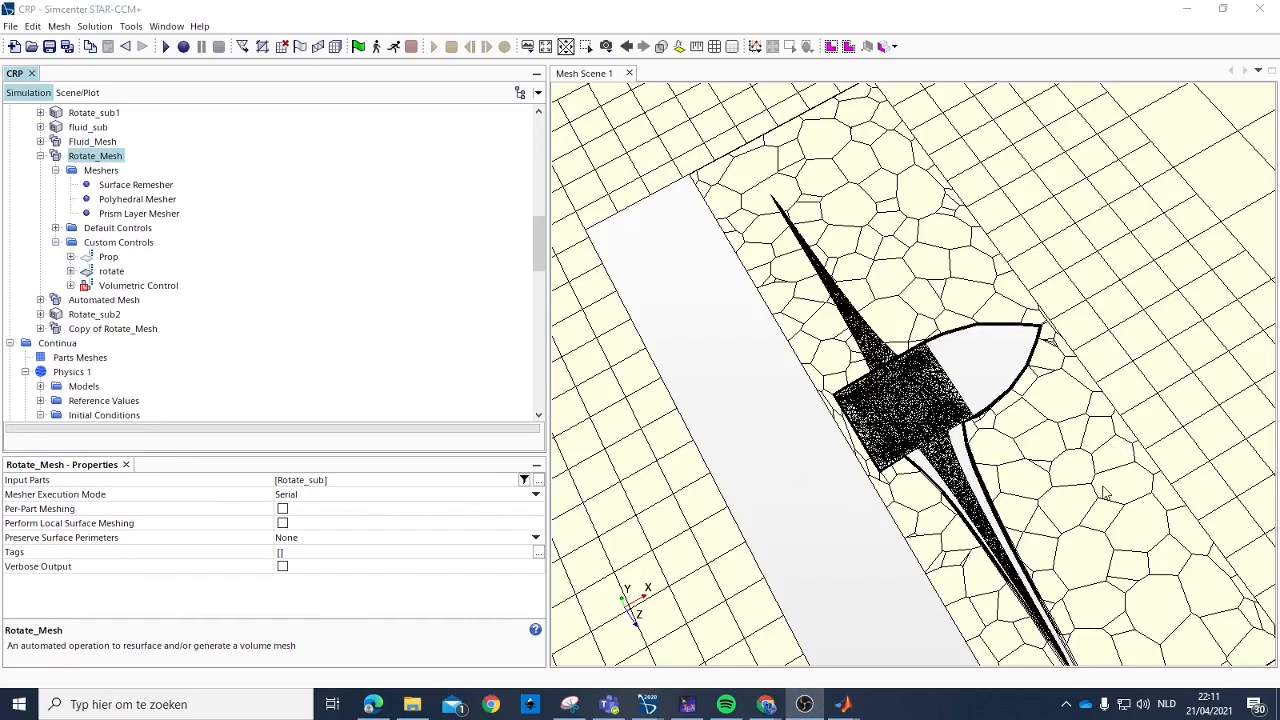
Examine the volume mesh around the propeller and the rotating zone in Mesh Scene 1.
scroll(753, 160, "up", 2)
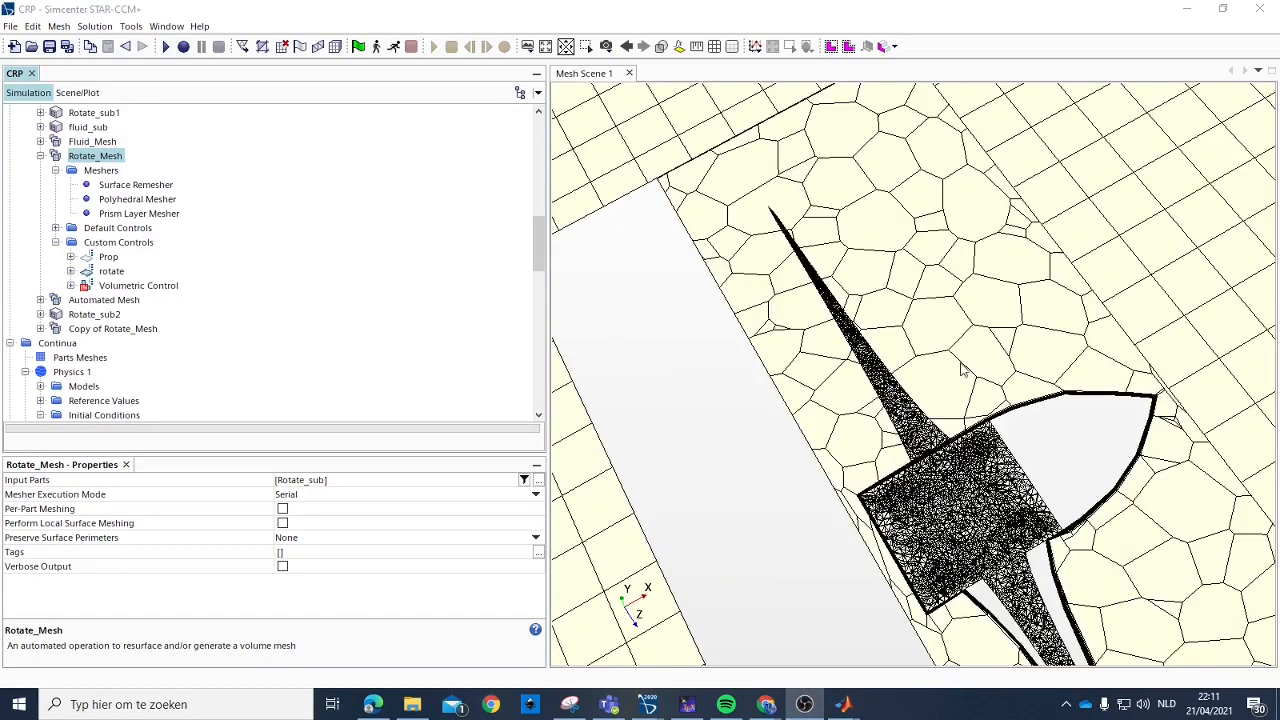
scroll(970, 298, "up", 2)
scroll(975, 294, "down", 4)
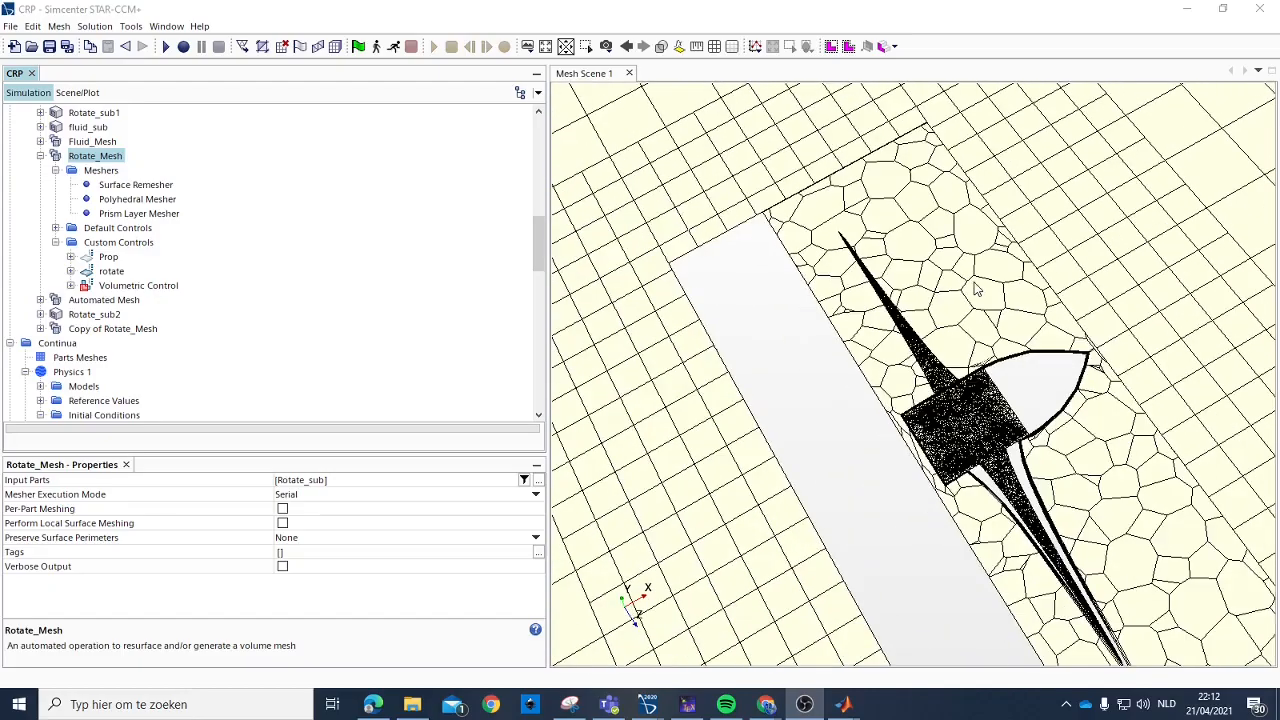
Inspect the section mesh closely around the propeller hub, cone and blade roots.
scroll(1080, 488, "up", 5)
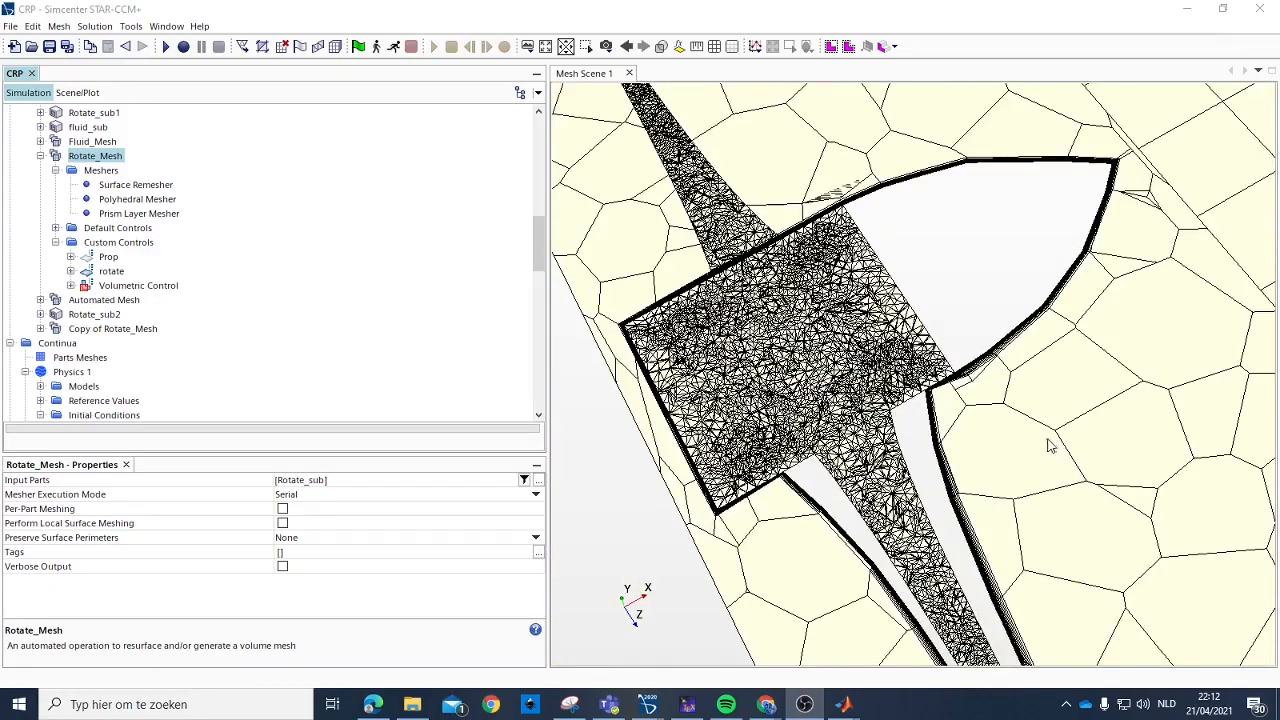
scroll(1040, 400, "down", 3)
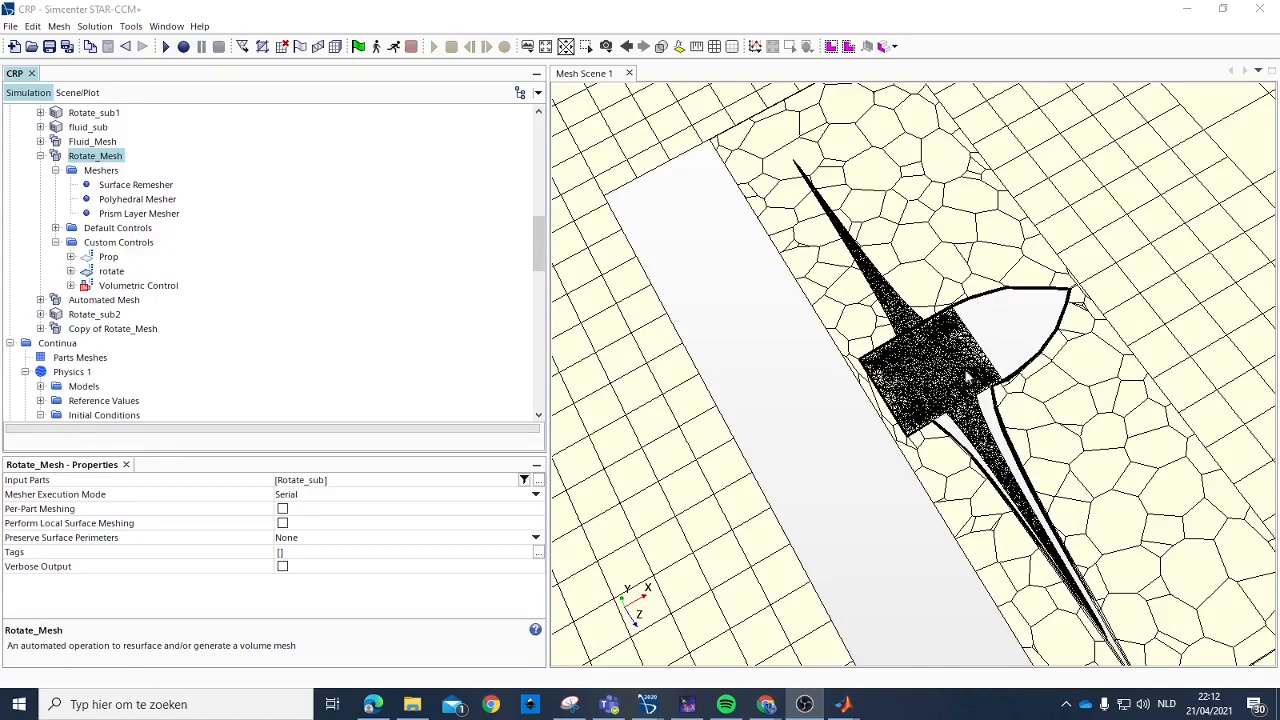
scroll(938, 380, "up", 3)
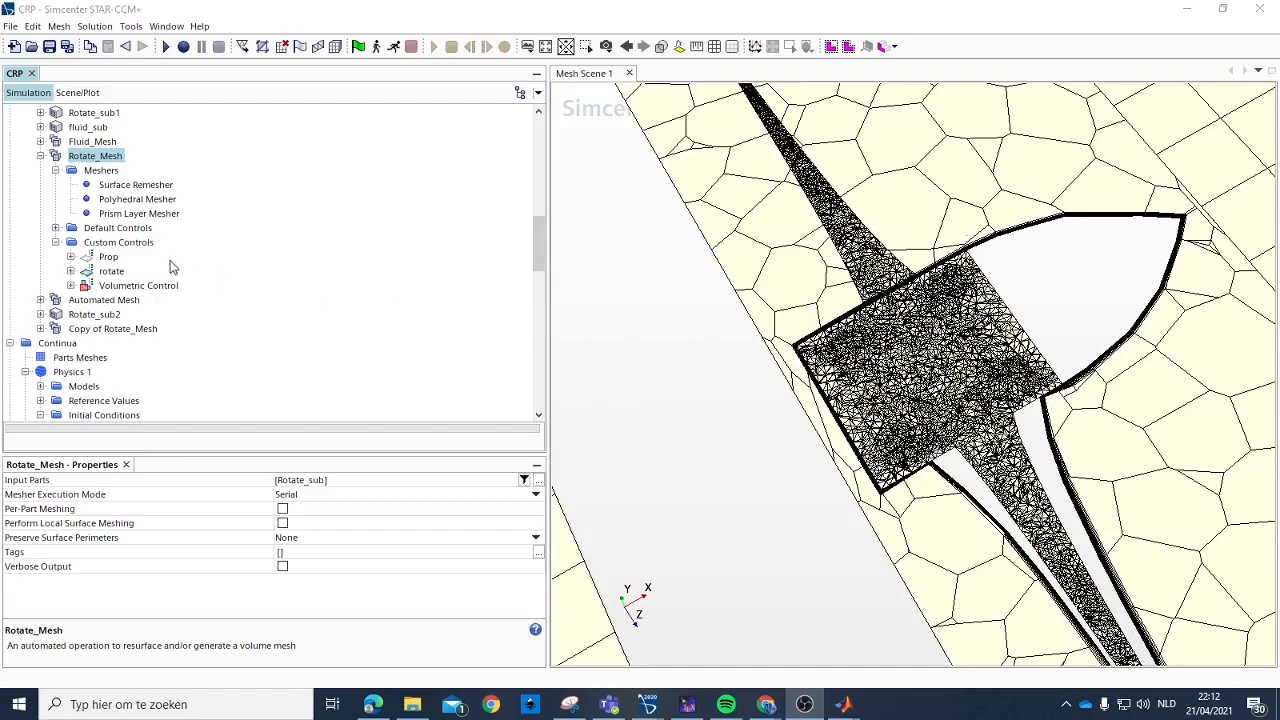
Look through the mesh scene's displayers and the simulation tree for the objects that define the displayed section.
left_click(80, 92)
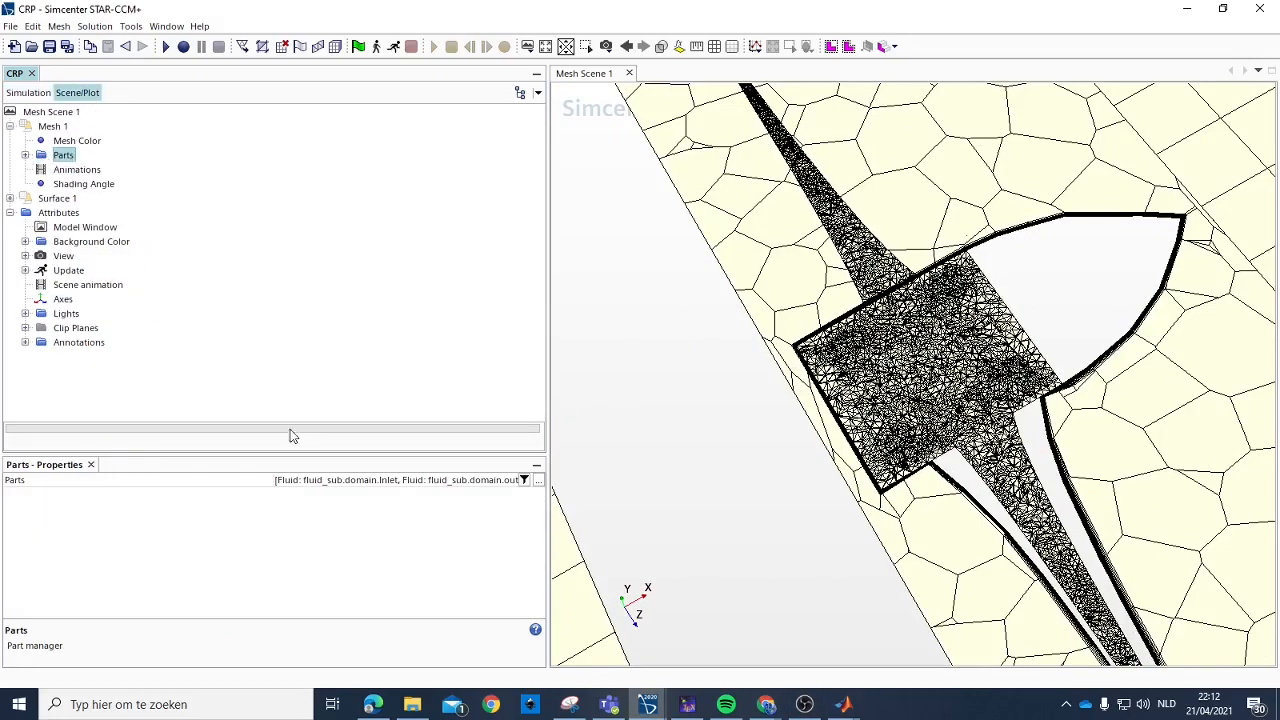
left_click(28, 92)
scroll(112, 216, "up", 7)
scroll(117, 212, "up", 4)
scroll(117, 204, "down", 8)
scroll(99, 265, "up", 1)
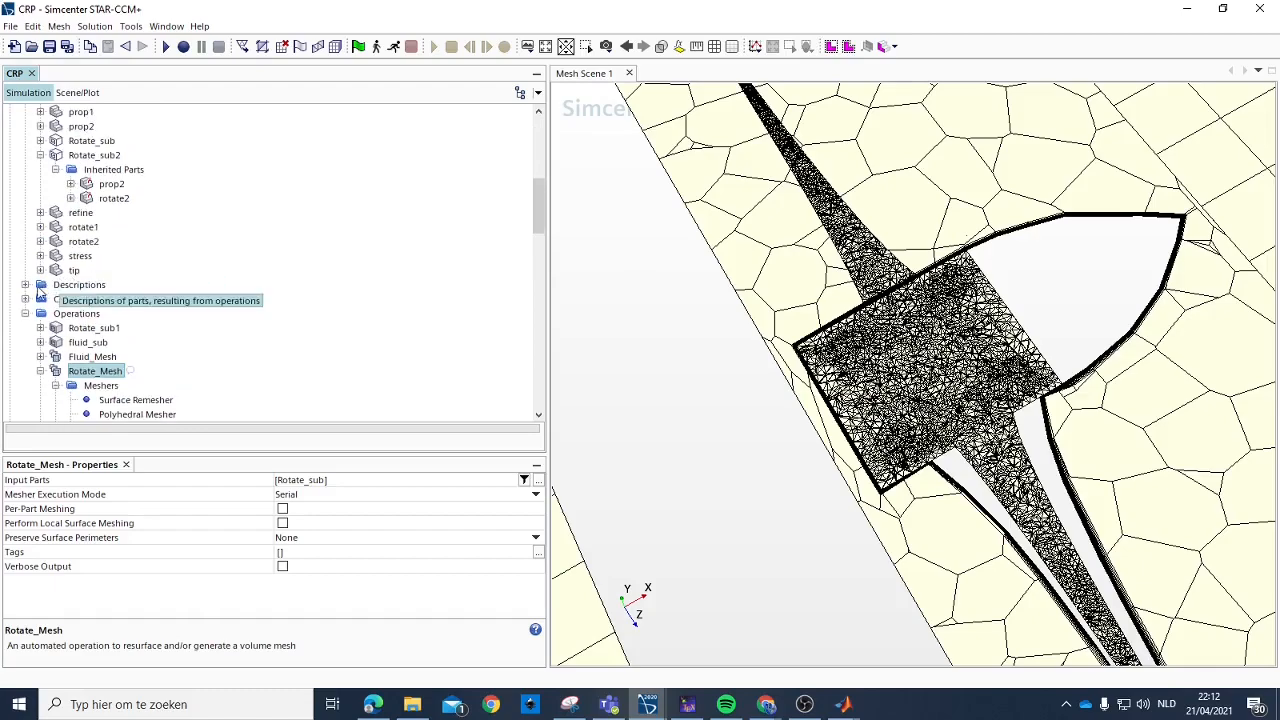
scroll(35, 290, "up", 5)
scroll(60, 245, "down", 9)
scroll(63, 236, "down", 4)
scroll(45, 290, "up", 8)
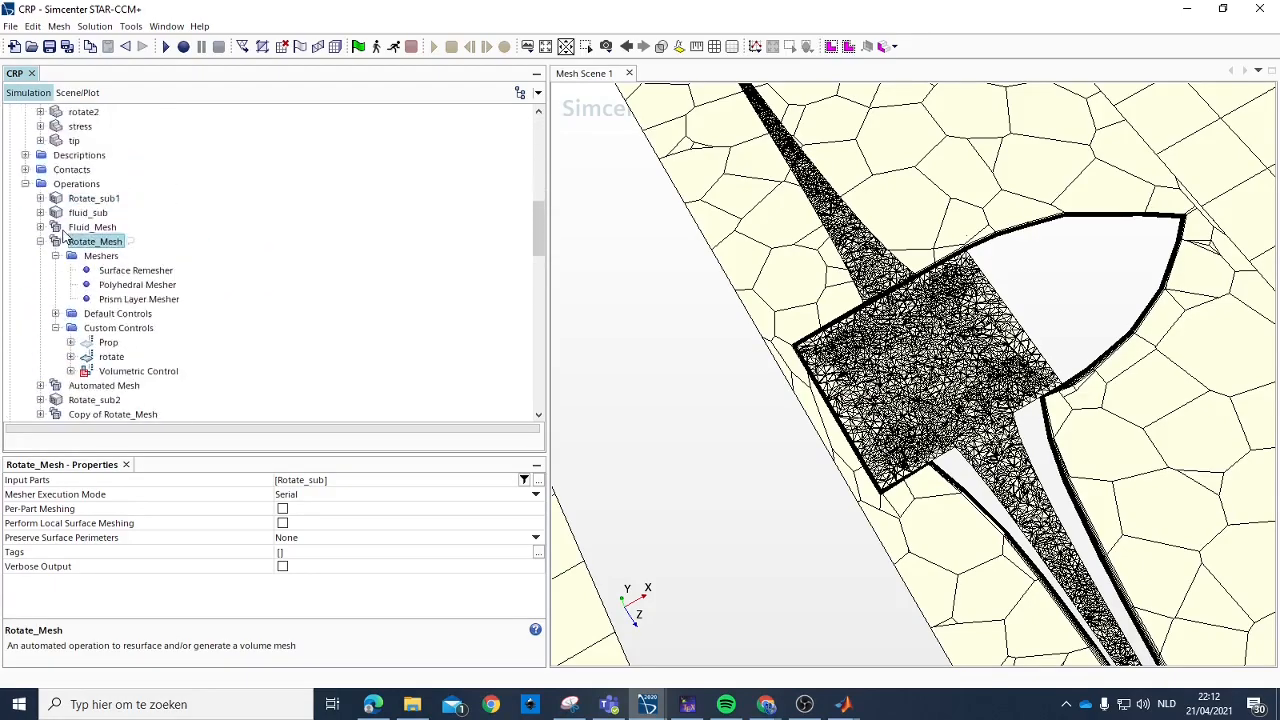
scroll(44, 295, "up", 8)
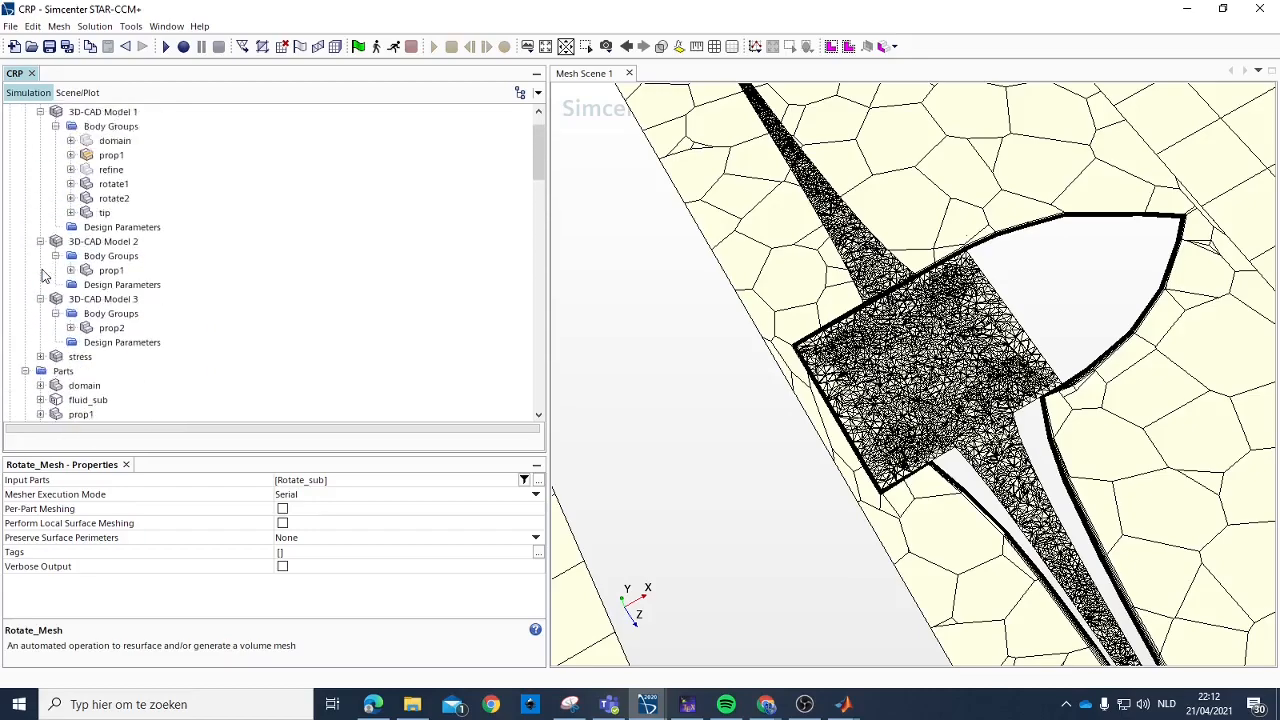
scroll(44, 265, "down", 4)
scroll(44, 258, "down", 6)
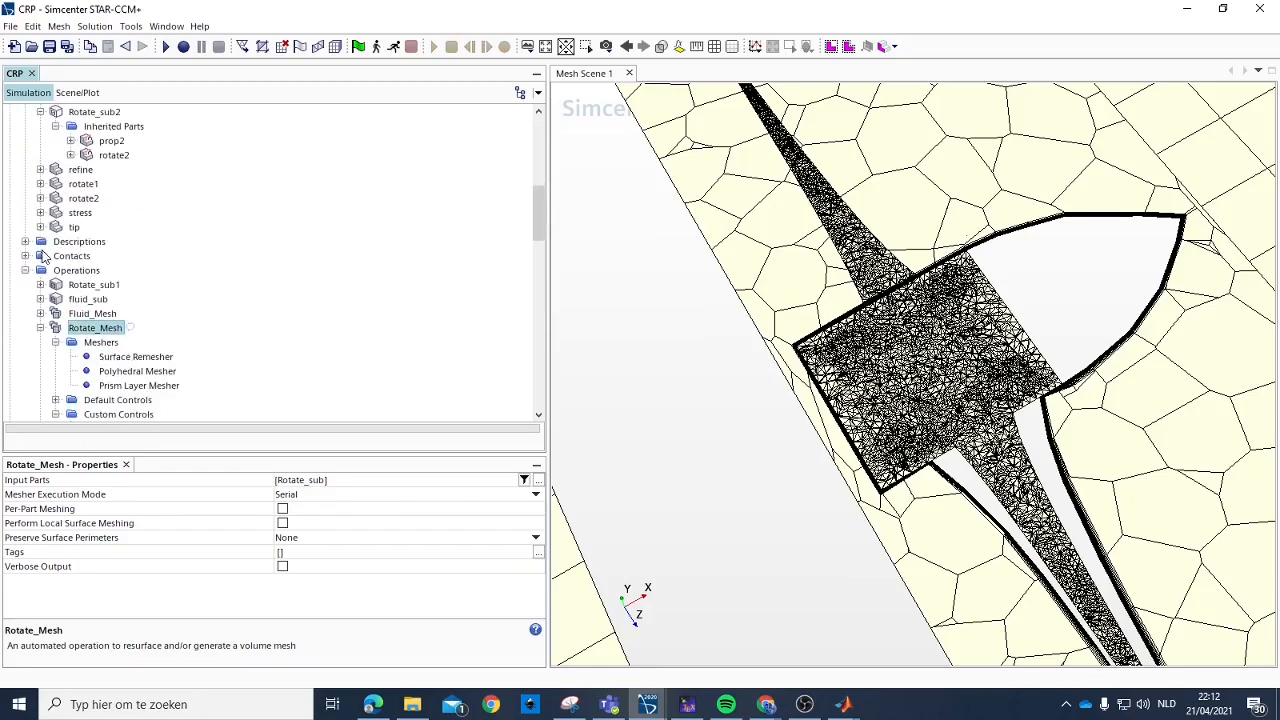
scroll(30, 217, "down", 5)
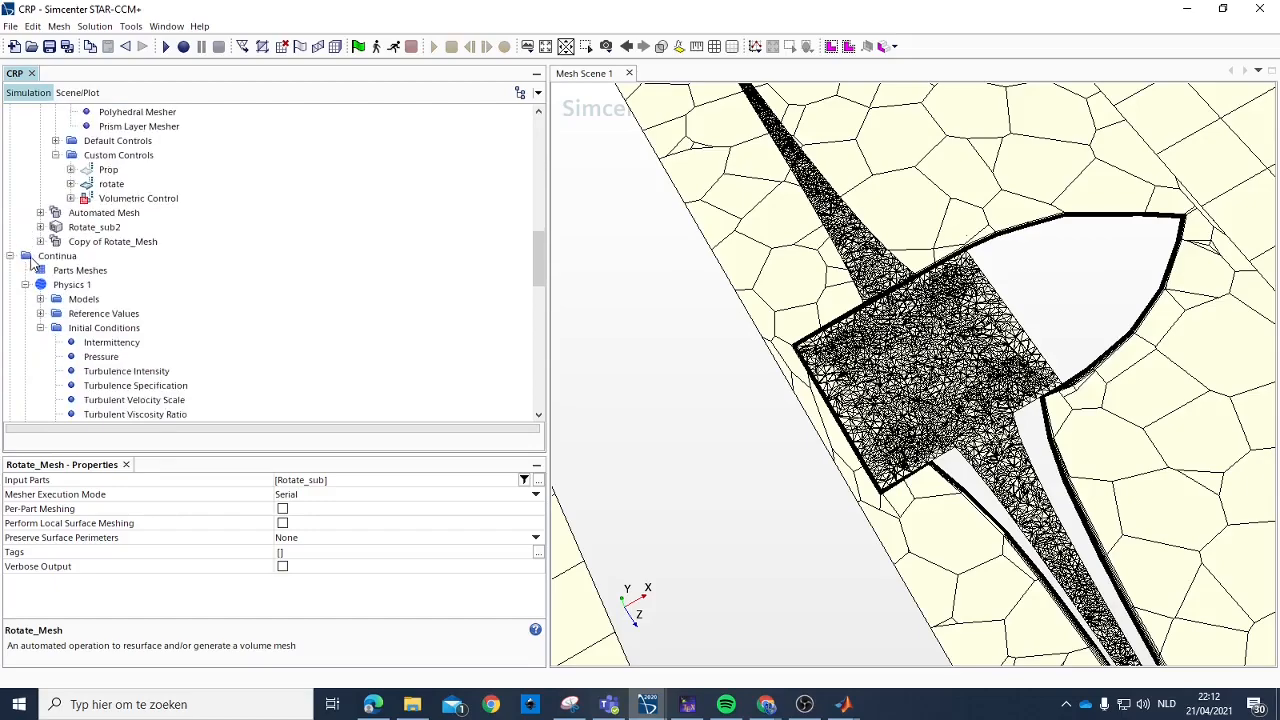
Exclude the stress region from the input parts of Plane Section 2, keeping the Fluid, Rot and Rot 2 regions.
left_click(10, 256)
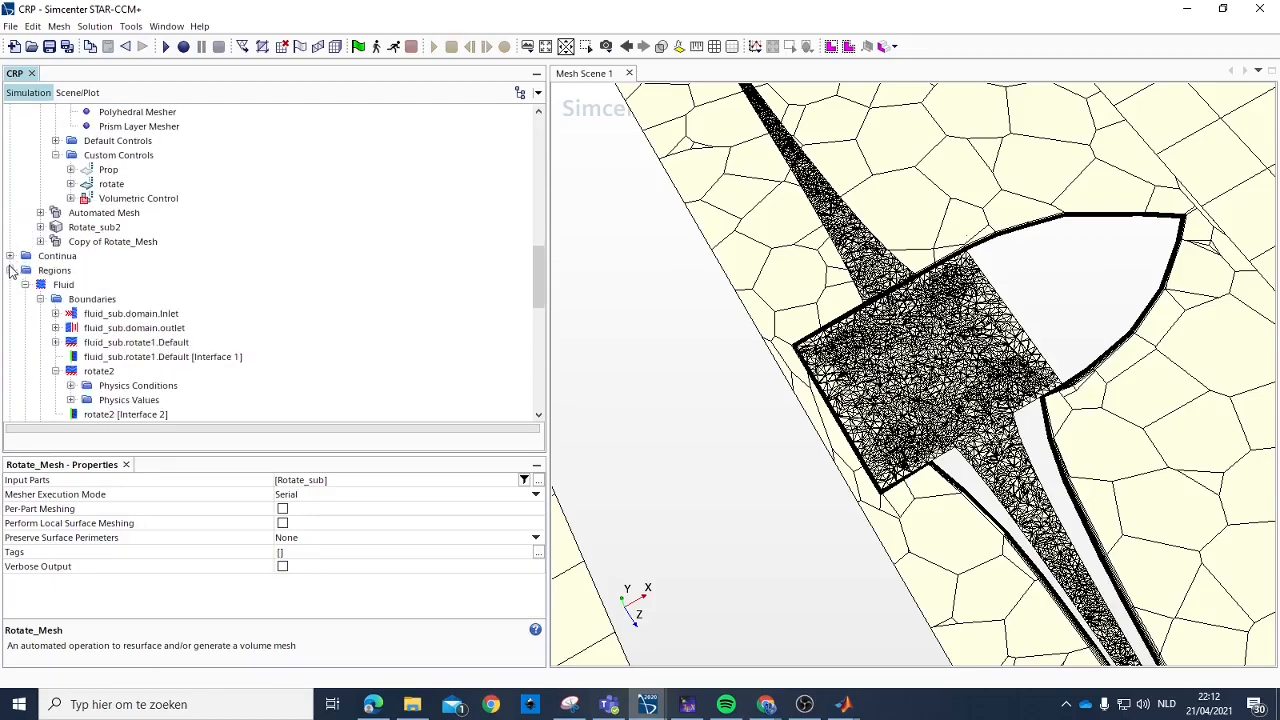
left_click(10, 270)
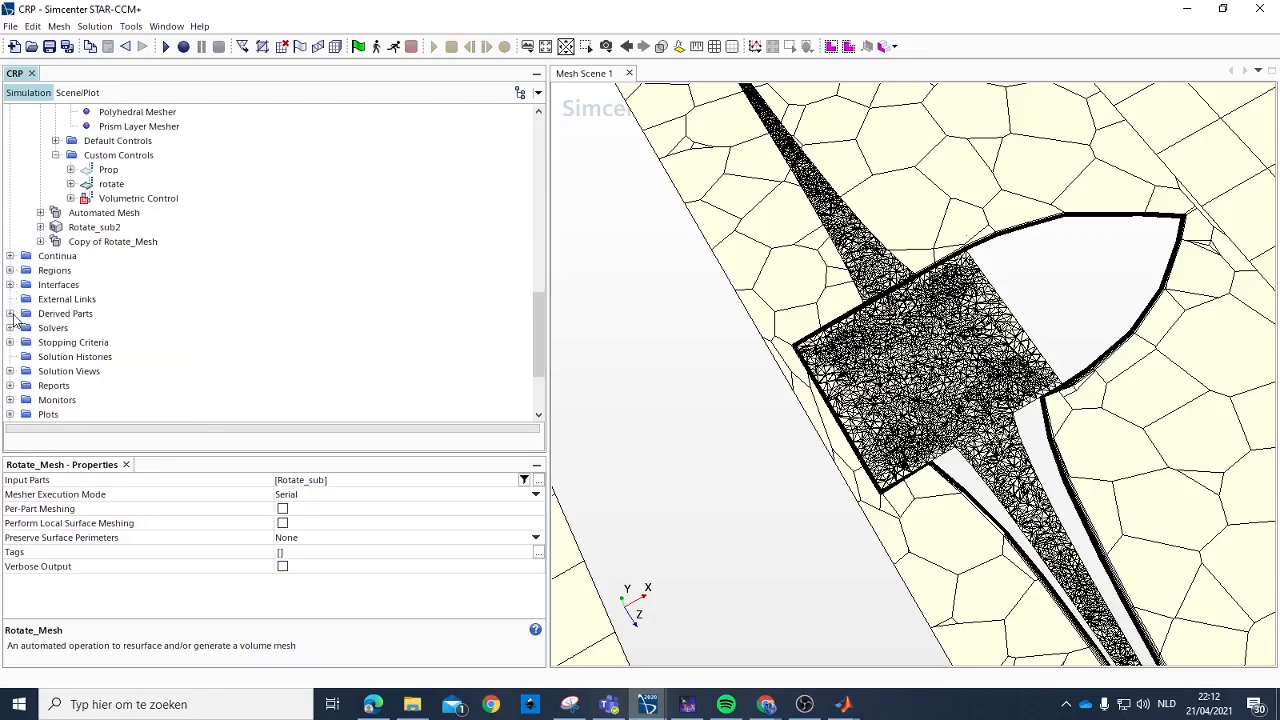
left_click(10, 314)
left_click(66, 343)
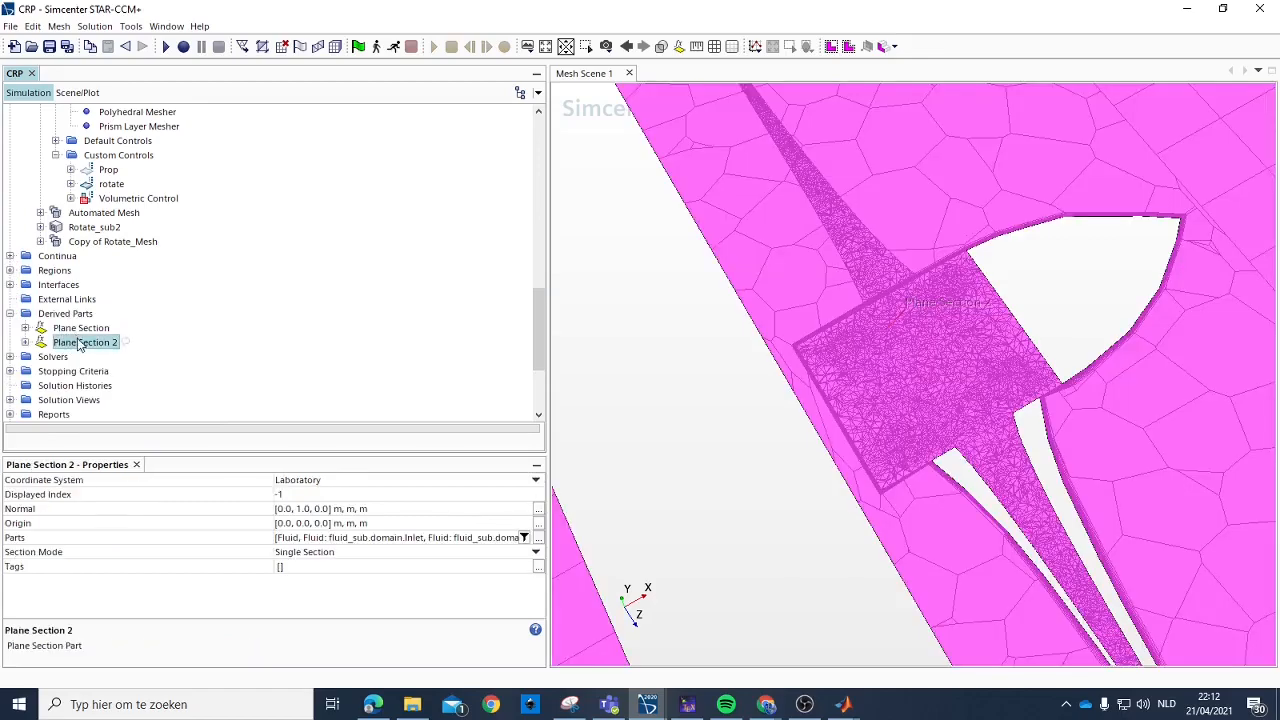
left_click(362, 538)
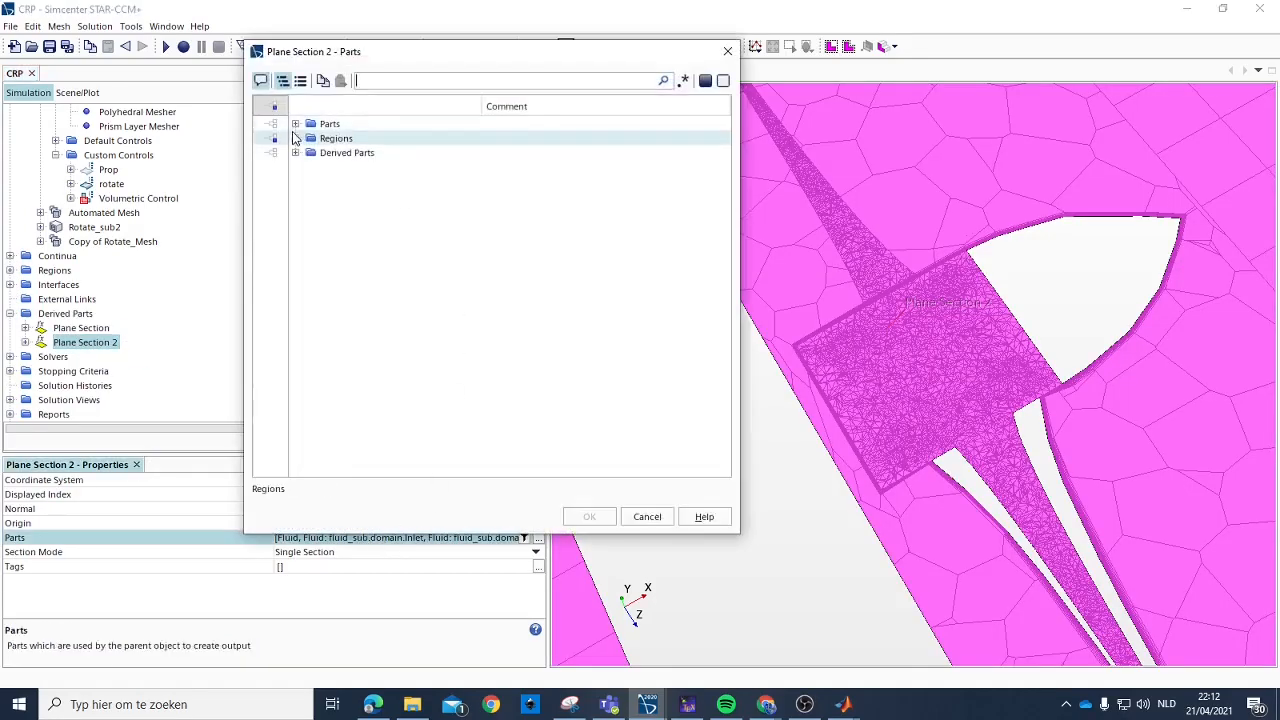
left_click(295, 138)
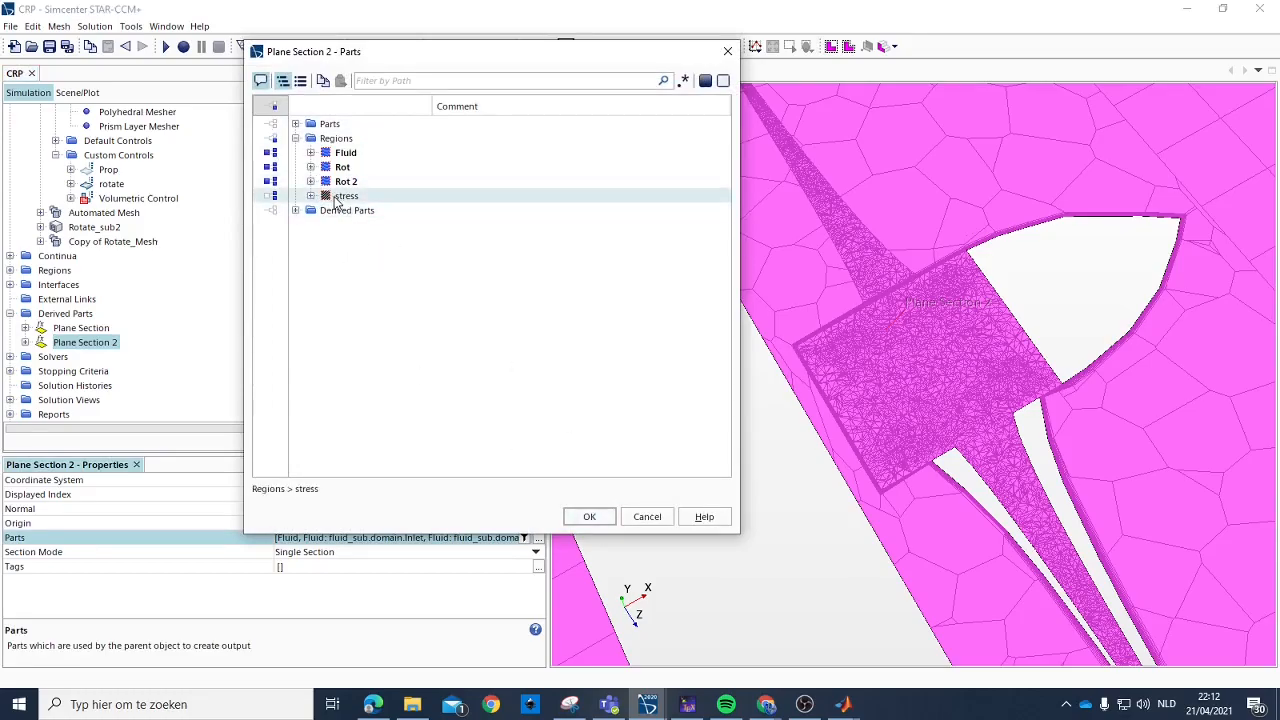
left_click(582, 516)
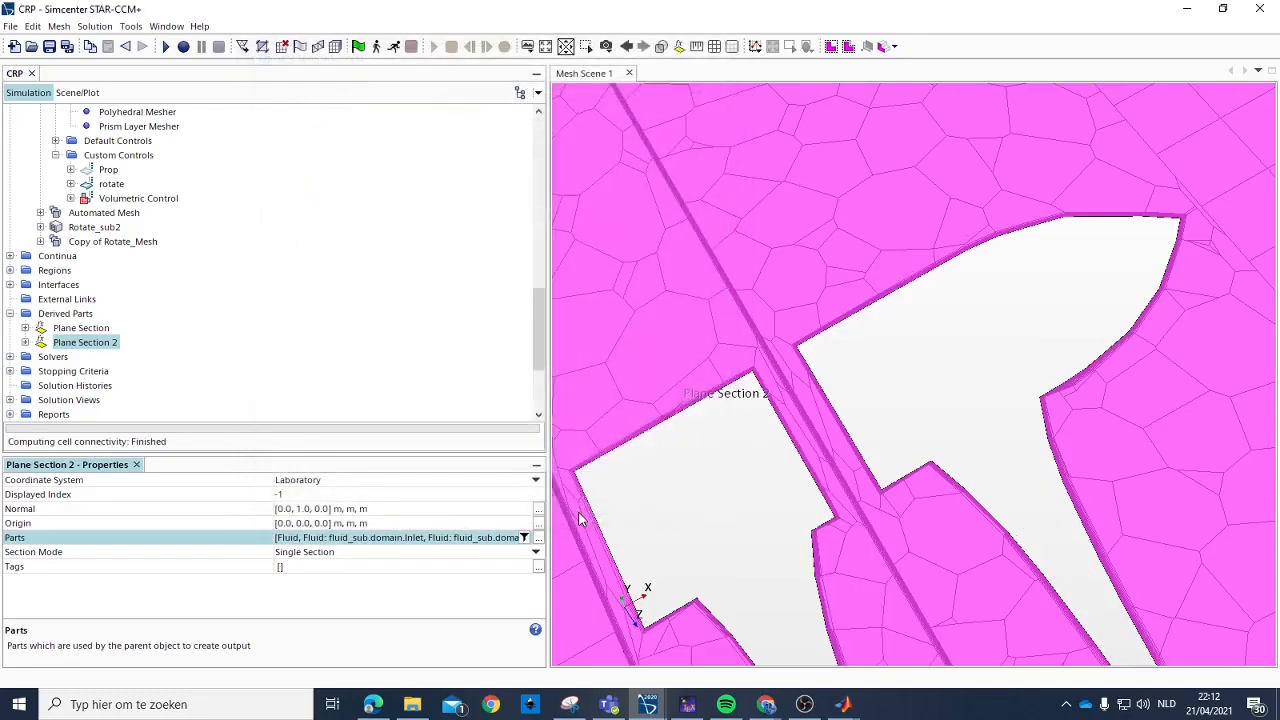
Examine the section mesh across both rotating zones and the gap between the two propellers.
left_click(778, 278)
scroll(799, 227, "down", 5)
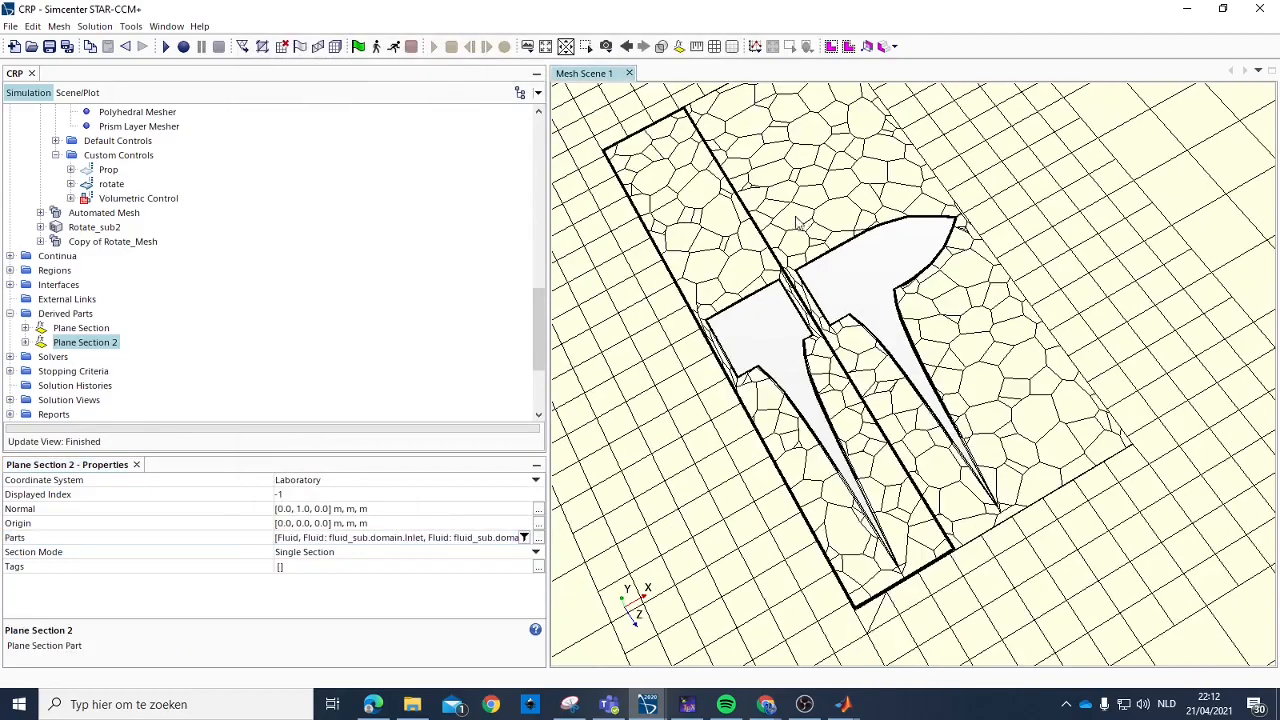
scroll(765, 155, "up", 3)
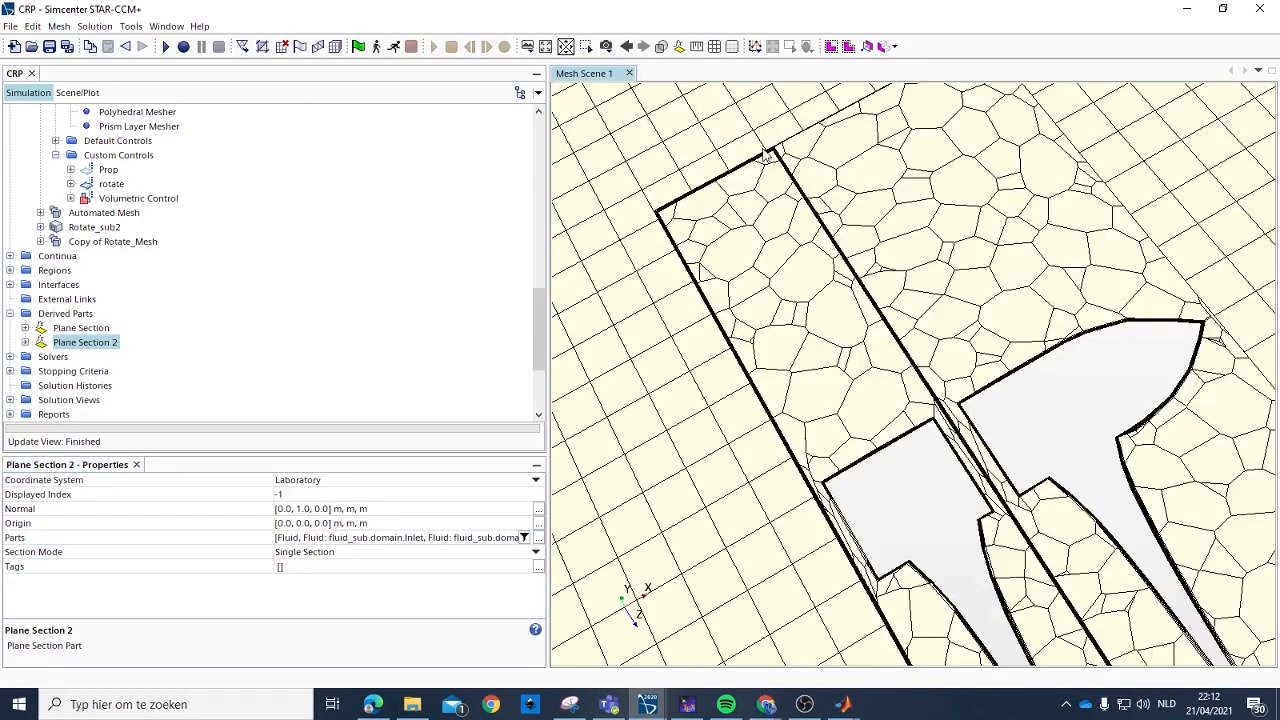
scroll(884, 352, "down", 4)
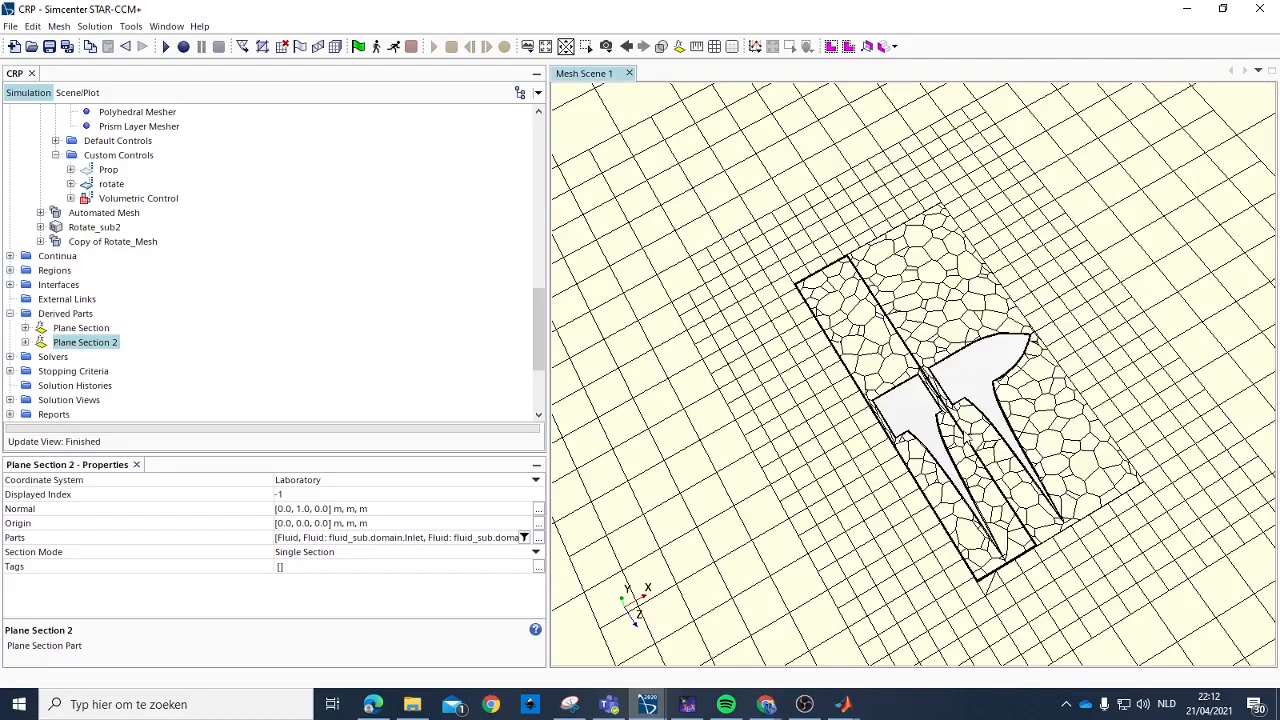
scroll(748, 254, "up", 3)
Check the properties of the Rotate_Mesh operation and the part surfaces of its Prop custom control.
scroll(114, 205, "up", 4)
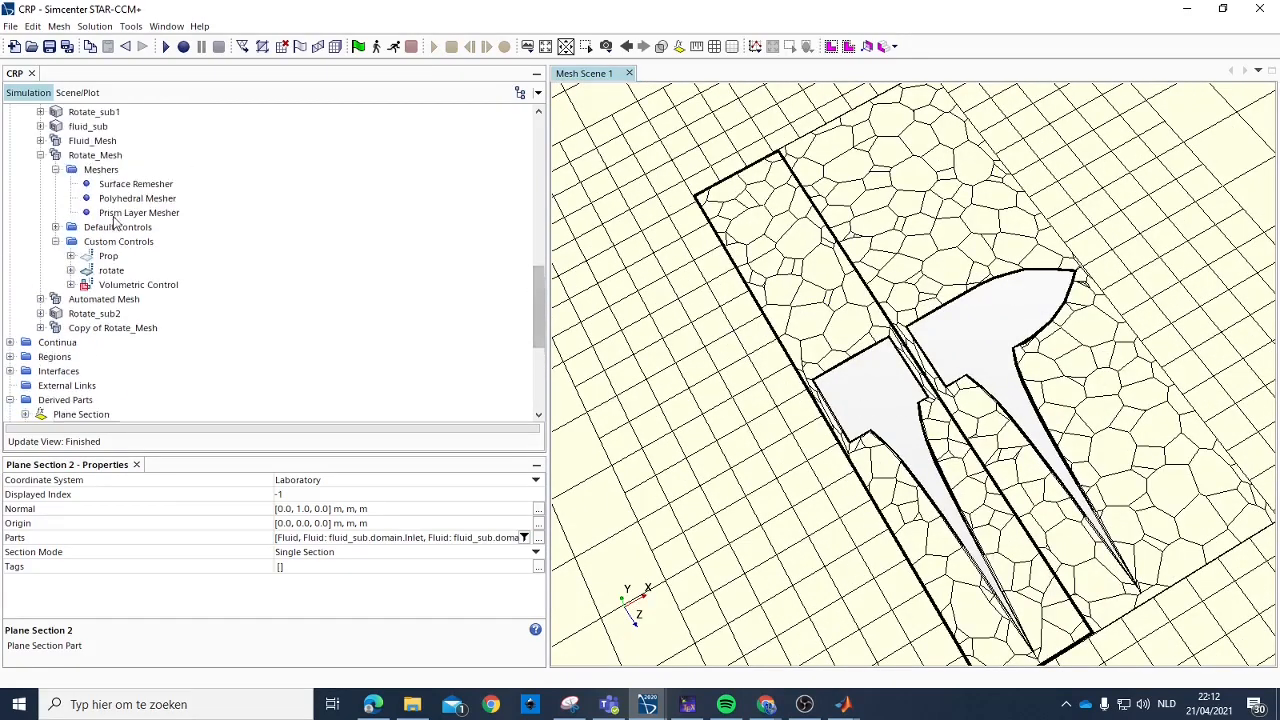
scroll(116, 210, "down", 3)
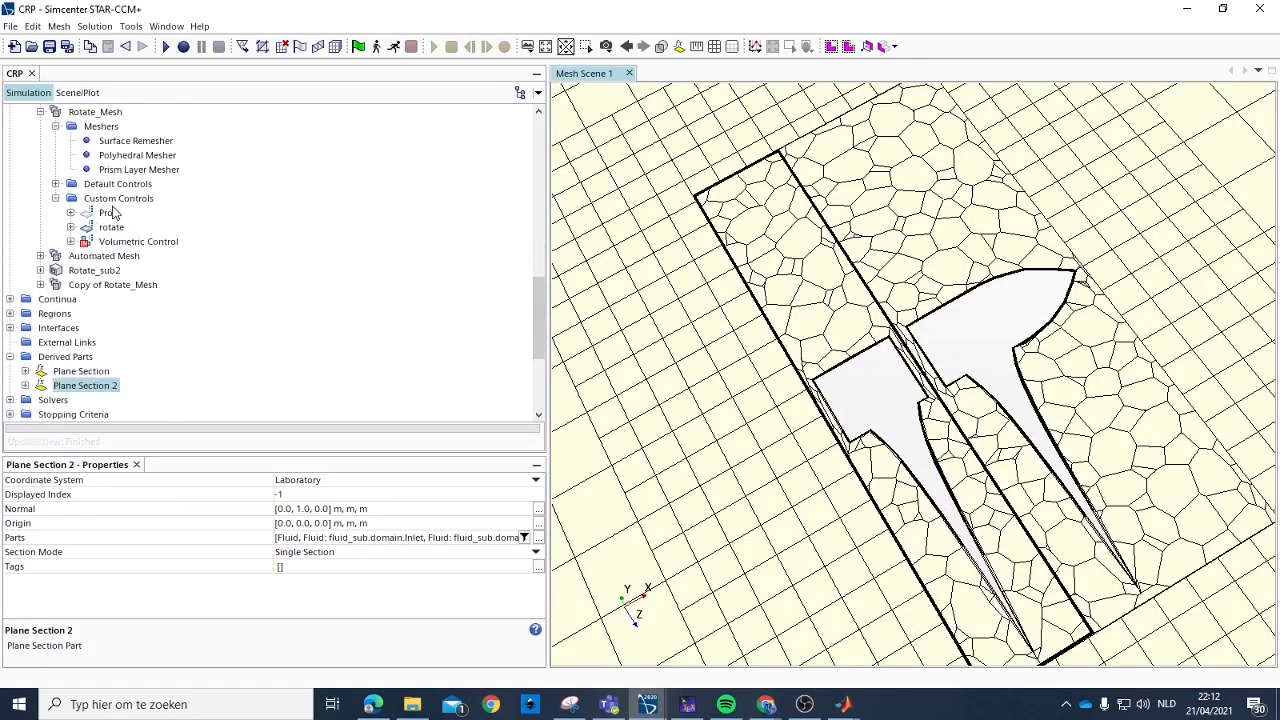
scroll(114, 210, "up", 2)
left_click(95, 198)
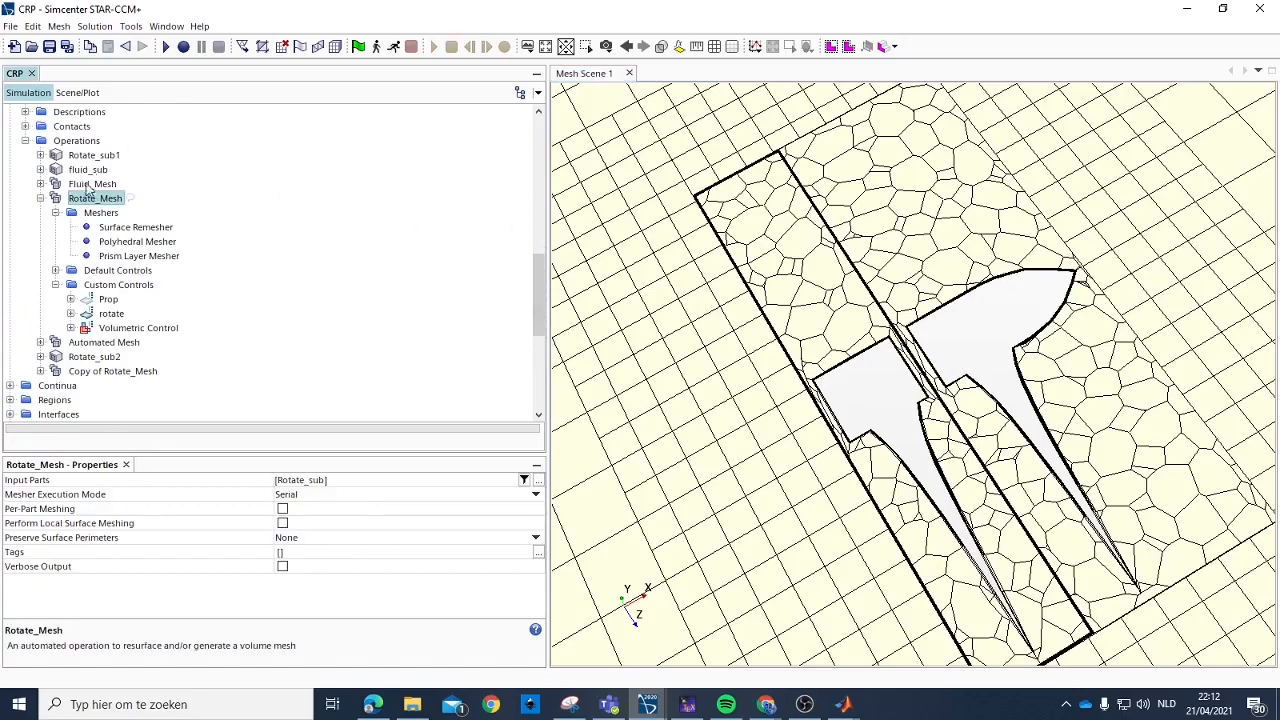
left_click(110, 300)
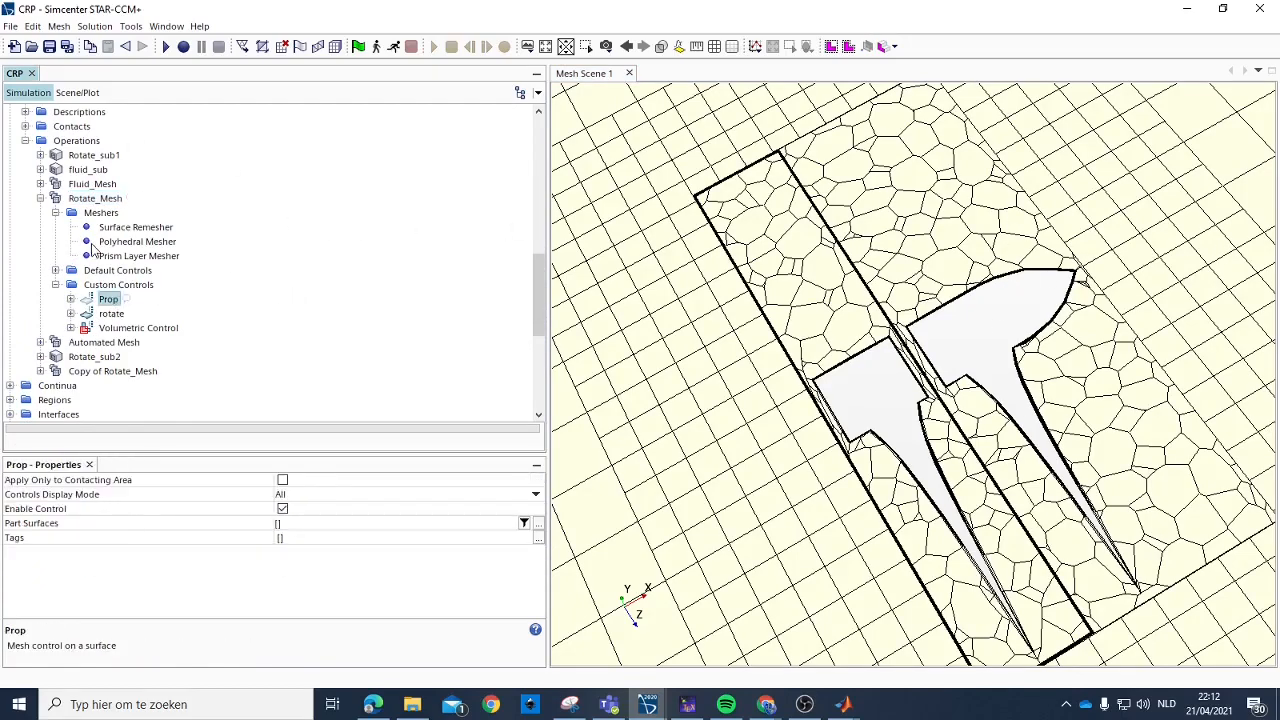
Look through the CAD models, geometry parts and operations, and expand the rotate1 part to its surfaces and curves.
scroll(92, 250, "up", 3)
scroll(105, 255, "down", 1)
scroll(100, 245, "up", 4)
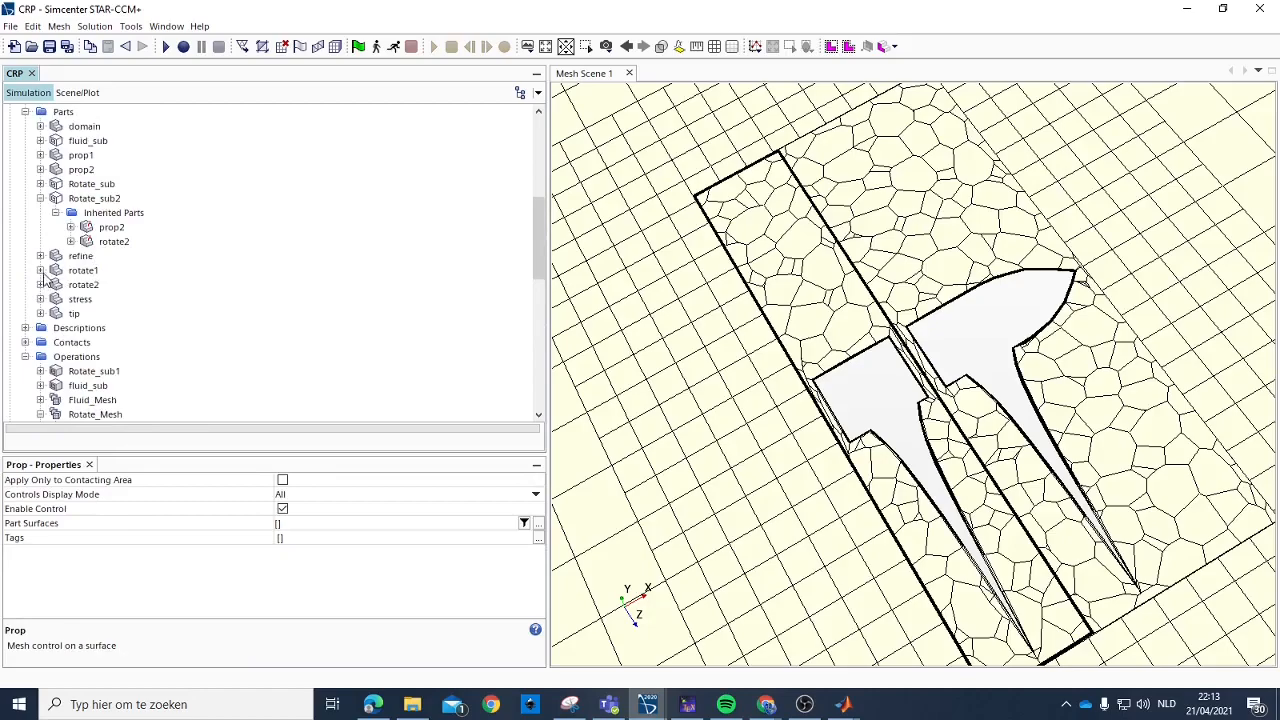
left_click(40, 270)
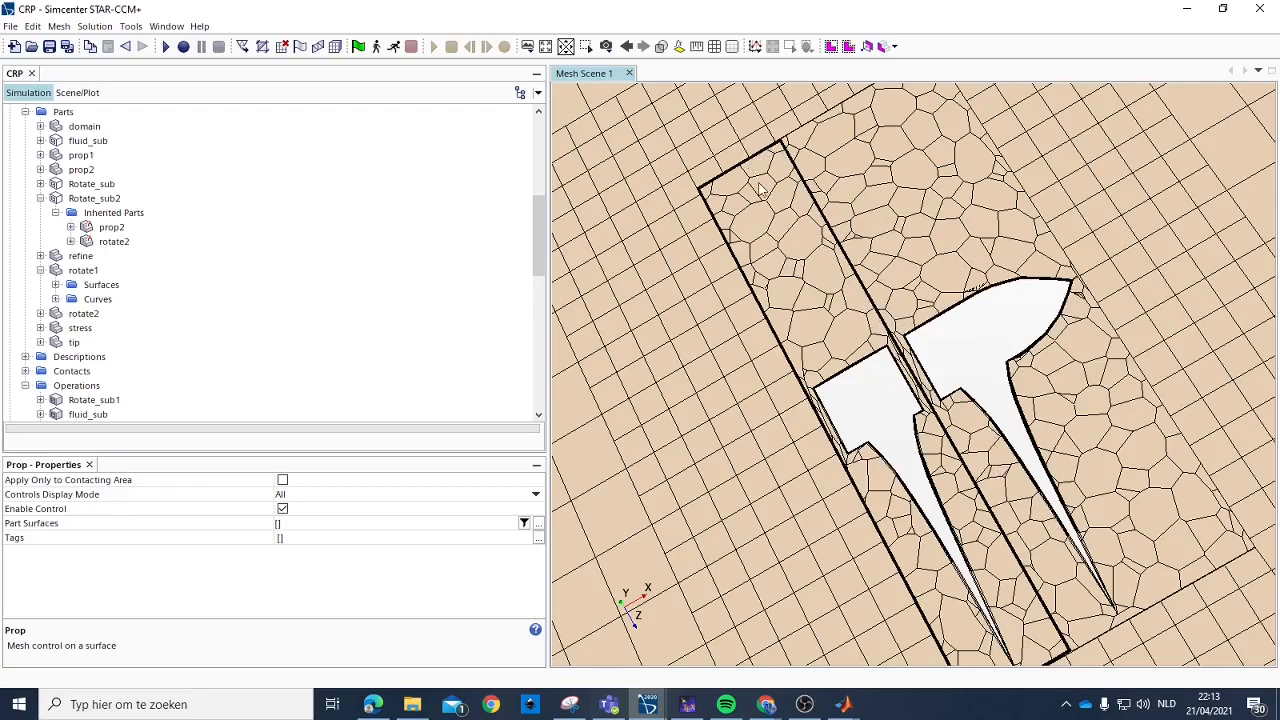
scroll(85, 240, "up", 4)
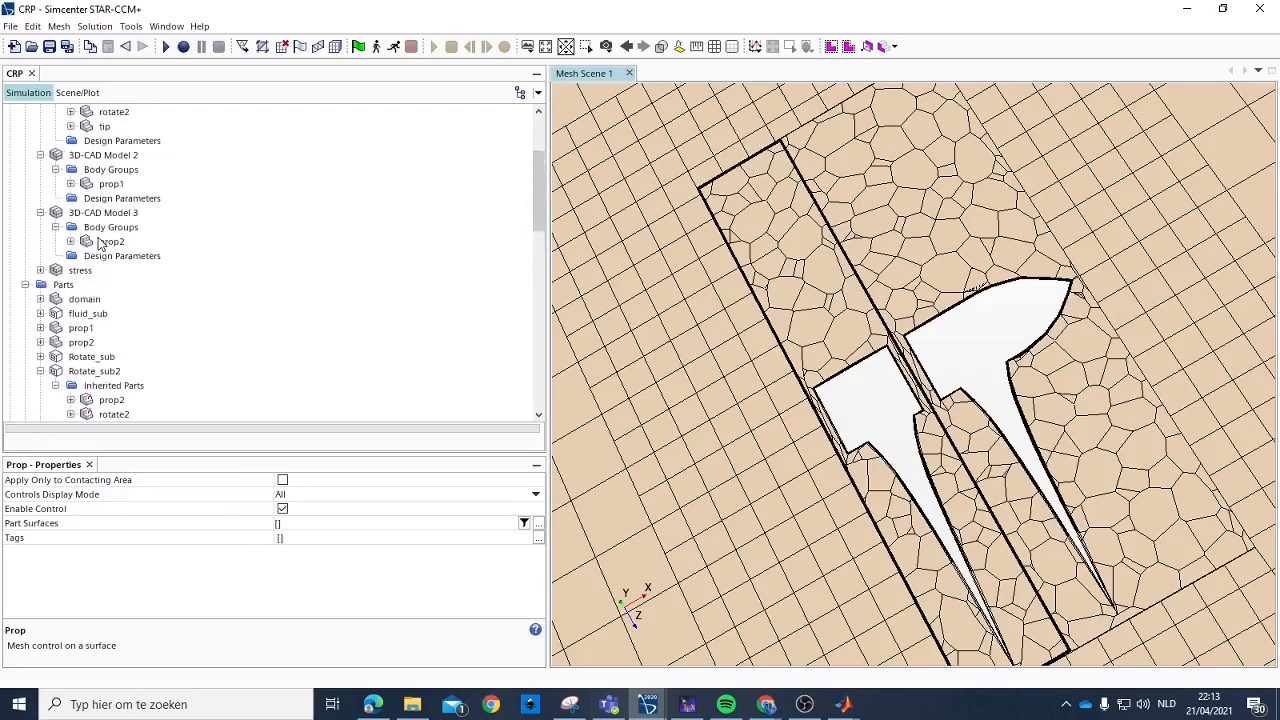
scroll(108, 238, "down", 5)
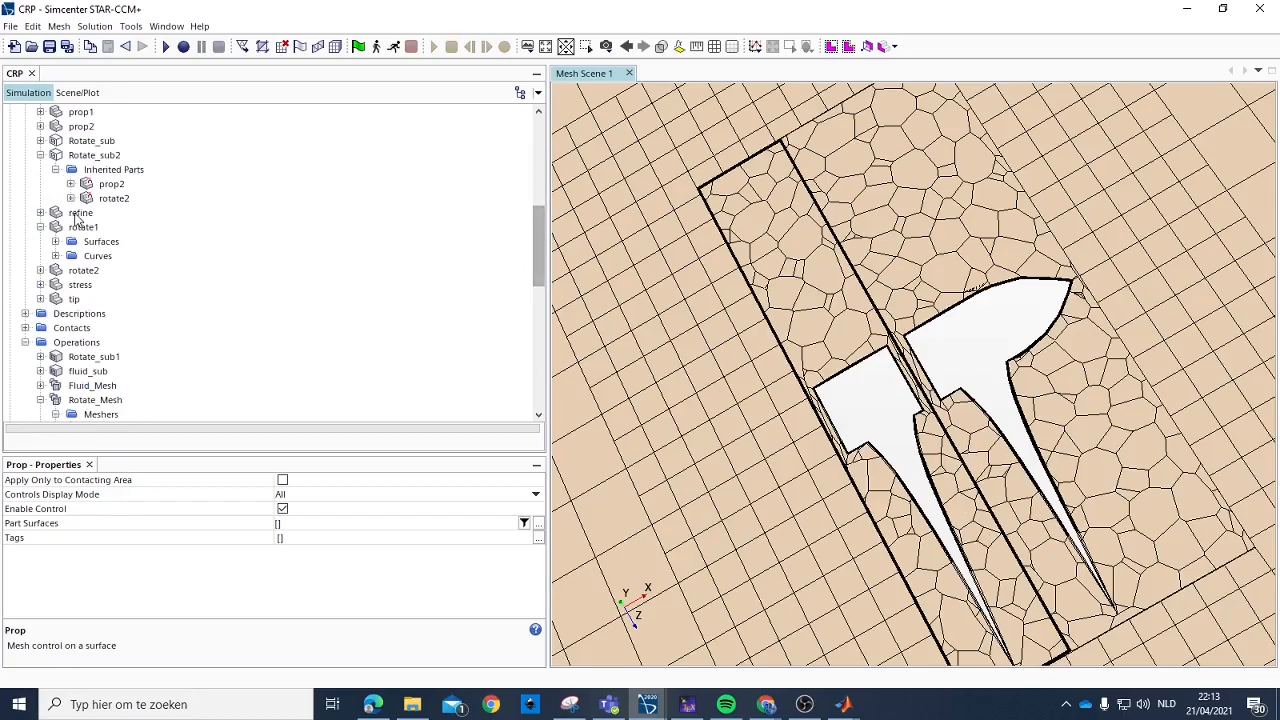
scroll(80, 245, "up", 3)
scroll(137, 222, "down", 2)
scroll(137, 225, "down", 3)
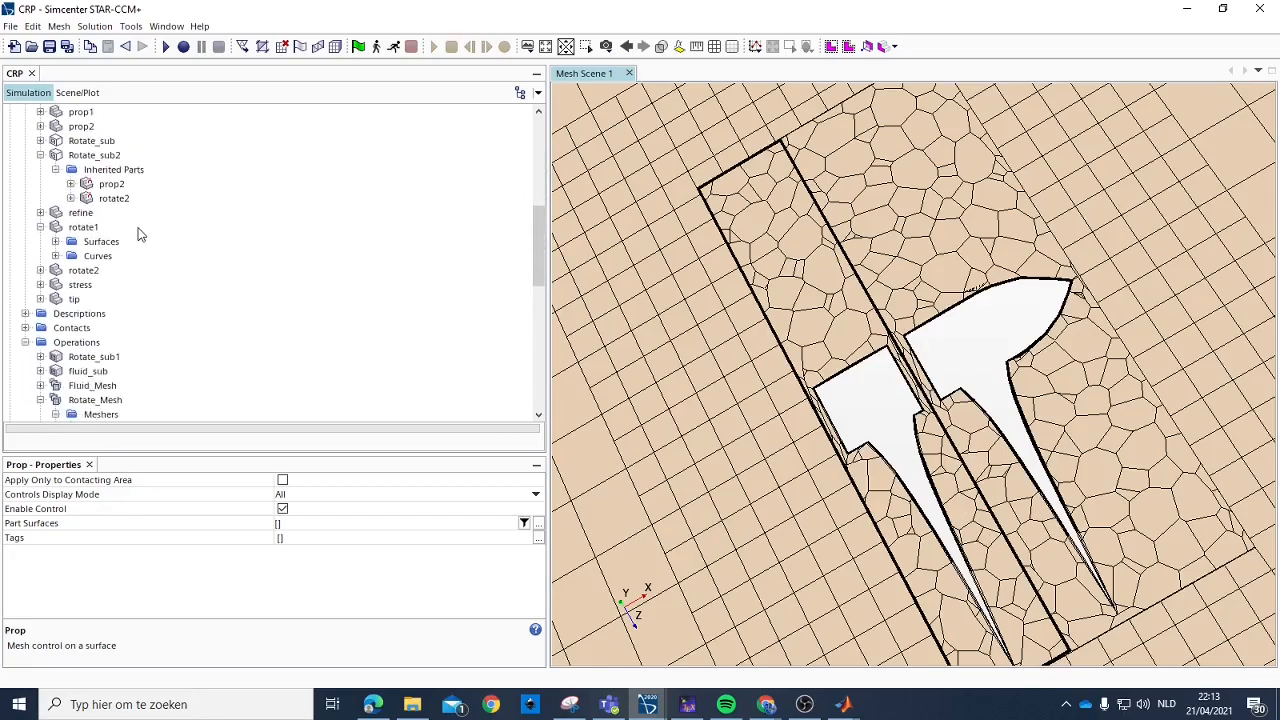
scroll(139, 230, "up", 6)
scroll(134, 240, "down", 2)
scroll(134, 243, "up", 4)
scroll(120, 300, "down", 2)
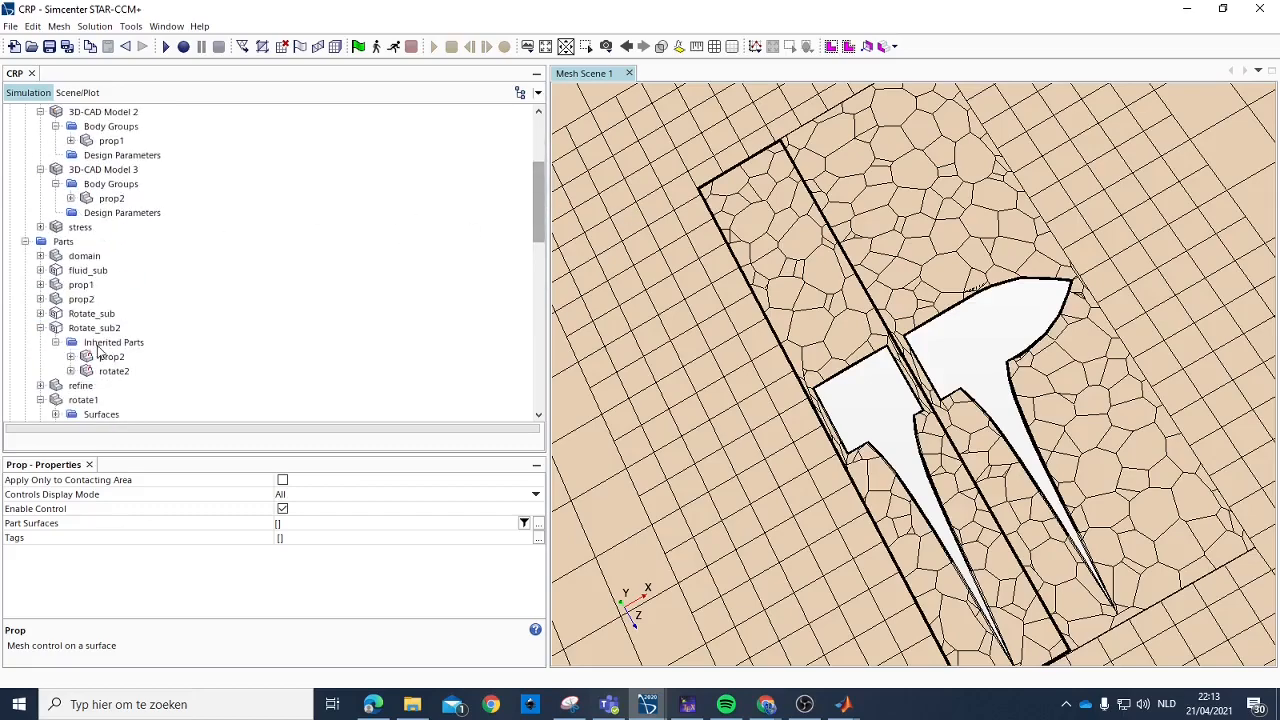
Collapse the Rotate_sub2 part and open the Default surface of rotate1 for splitting by patch.
left_click(40, 328)
left_click(40, 356)
left_click(40, 356)
scroll(54, 255, "down", 3)
left_click(55, 241)
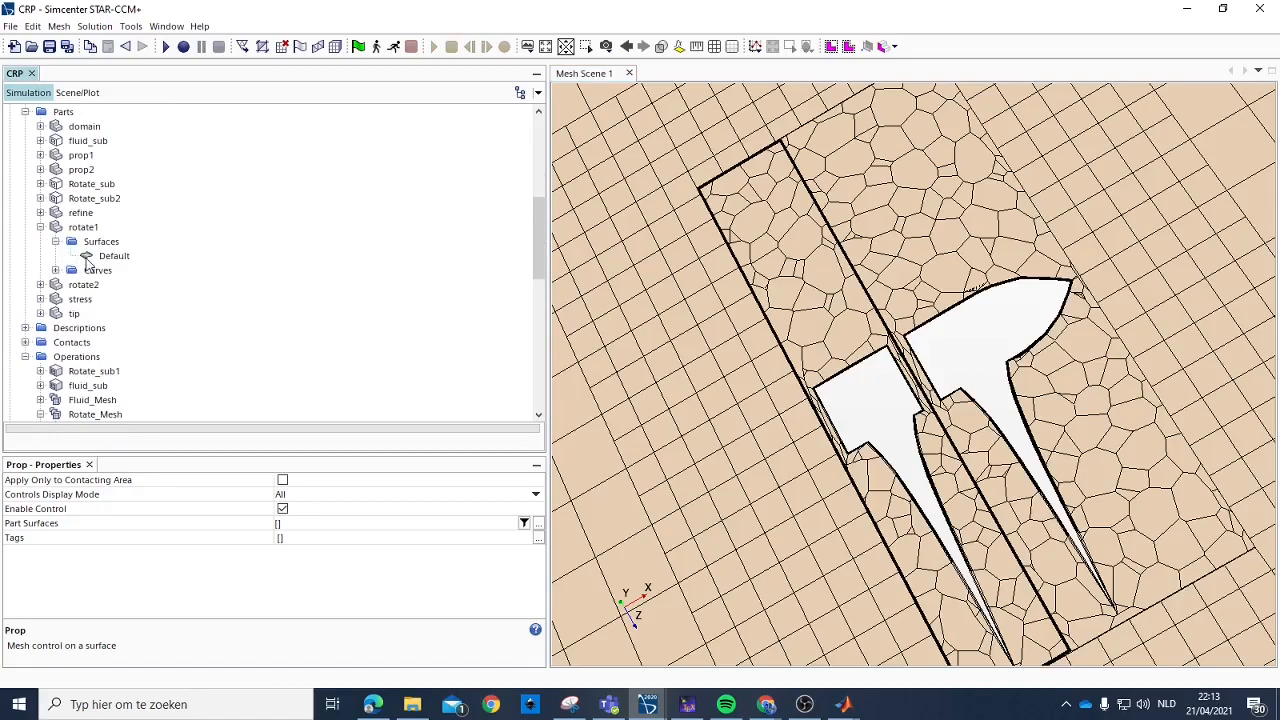
left_click(102, 255)
right_click(102, 255)
left_click(160, 320)
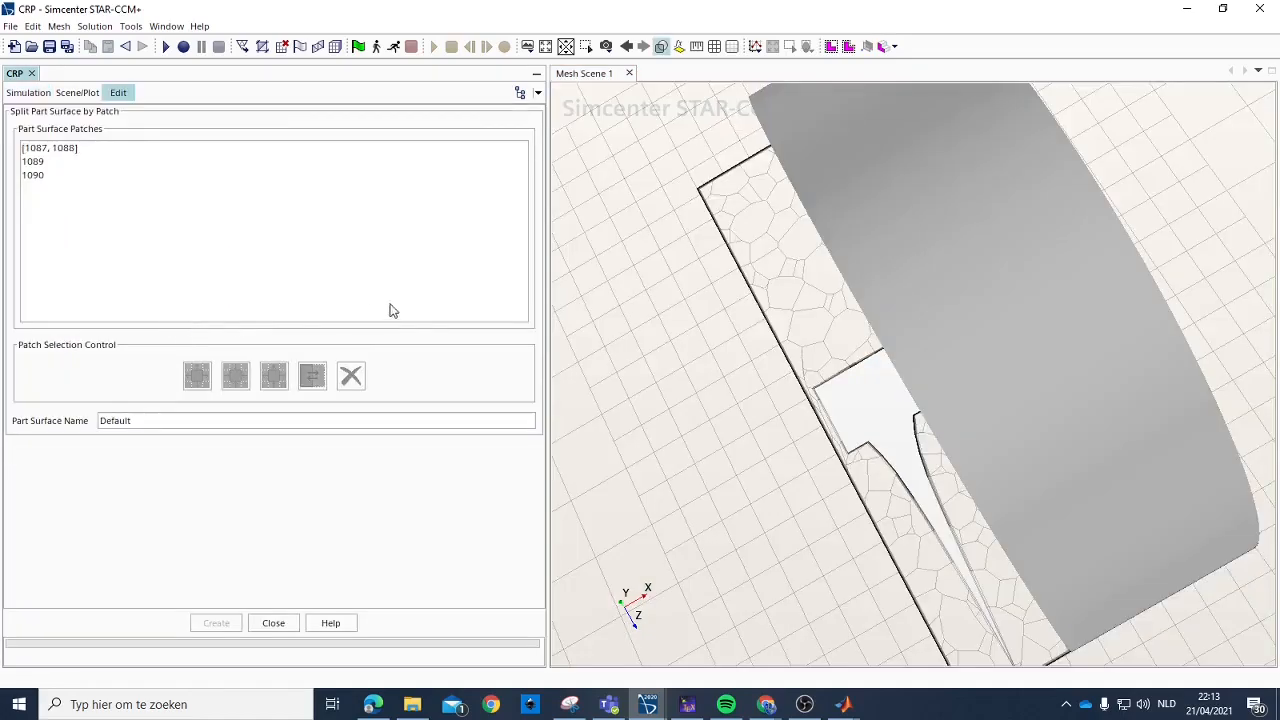
Split off the rotate1 end face next to the other rotating zone, patch 1090, as a part surface named Back.
left_click(38, 163)
left_click_drag(799, 300, 894, 284)
left_click(35, 176)
mouse_move(790, 232)
left_mouse_down()
mouse_move(766, 297)
mouse_move(794, 268)
mouse_move(771, 243)
left_mouse_up()
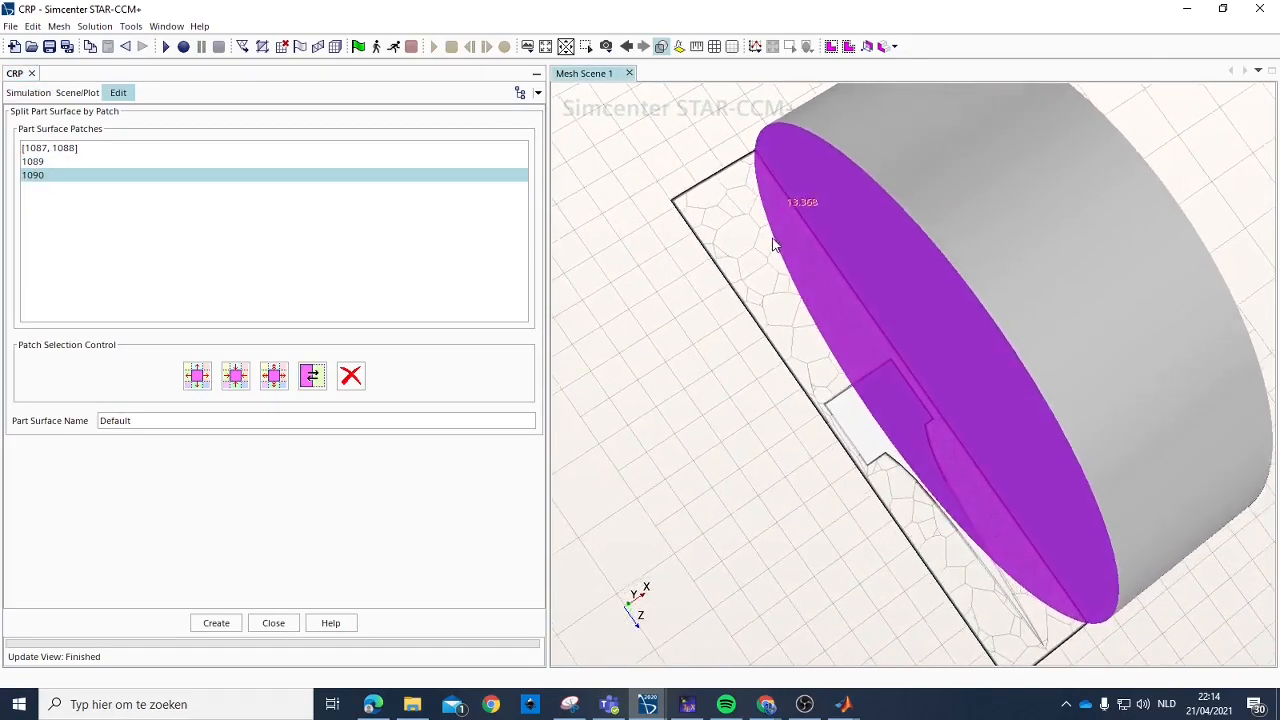
double_click(150, 420)
type("Bac")
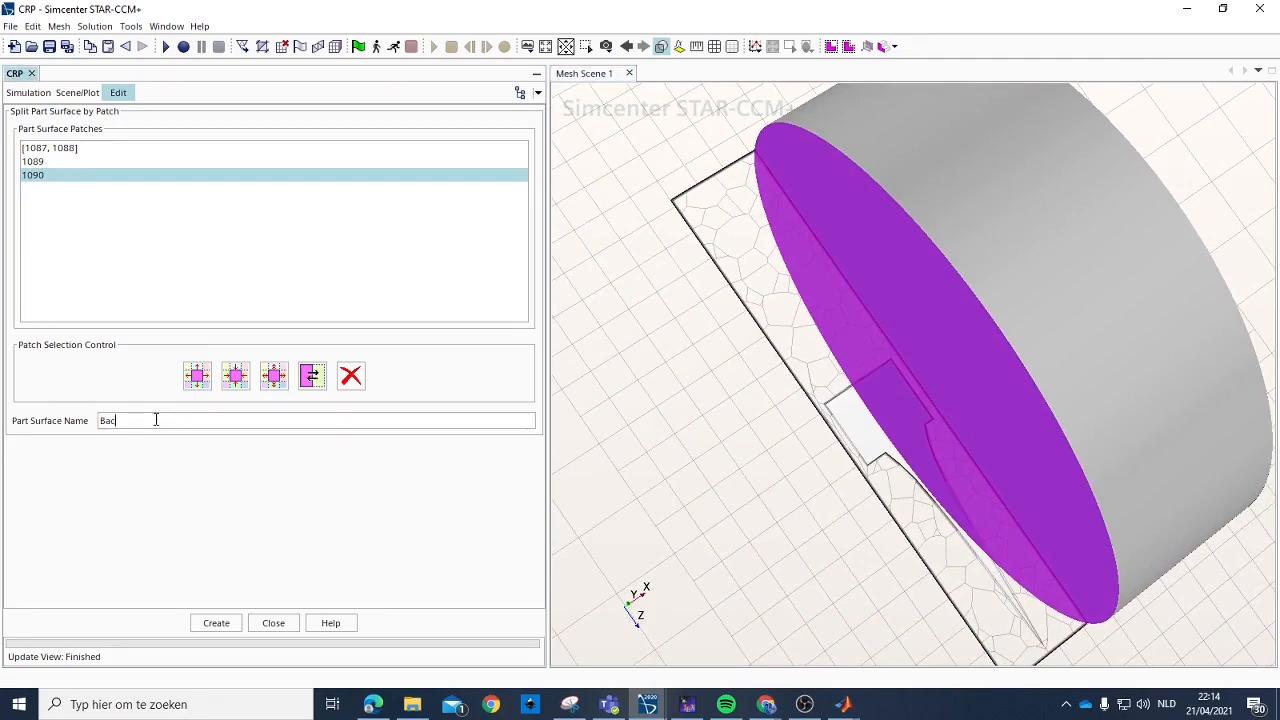
type("k")
left_click(220, 623)
Split off the cylindrical wall of rotate1, patches 1087 and 1088, as a part surface named Side.
left_click(52, 149)
left_click_drag(798, 290, 792, 327)
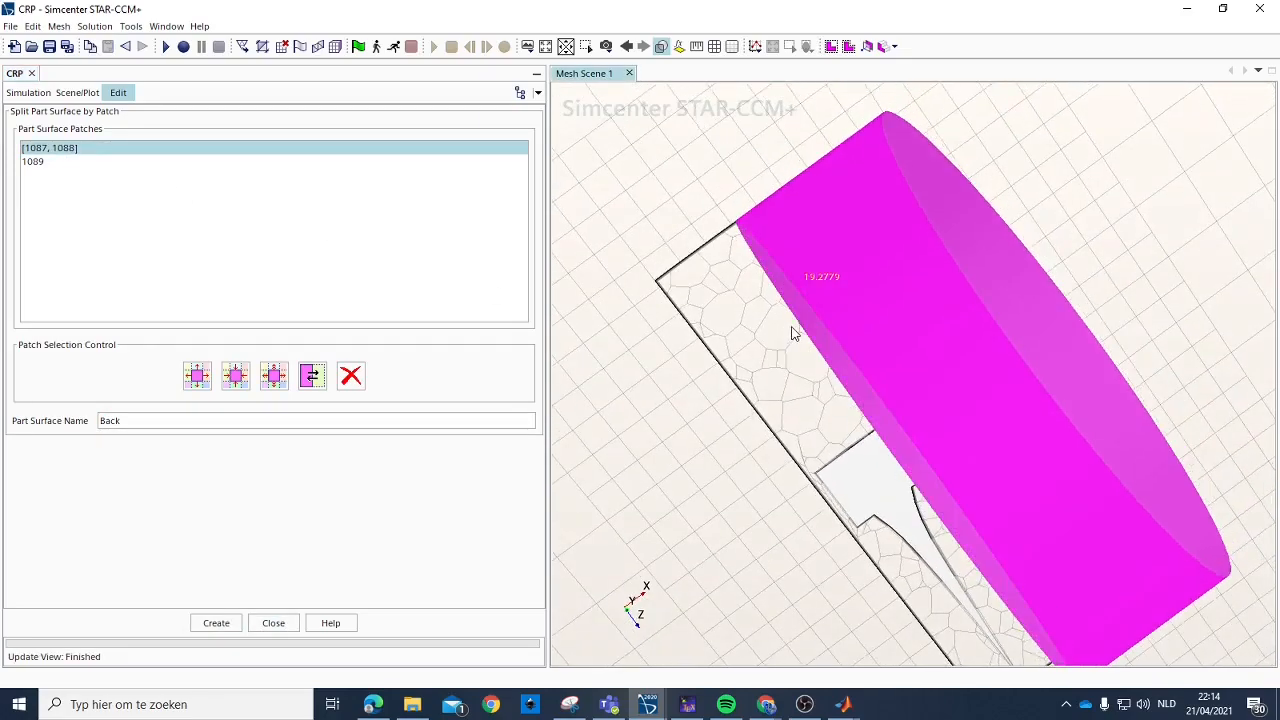
left_click(128, 420)
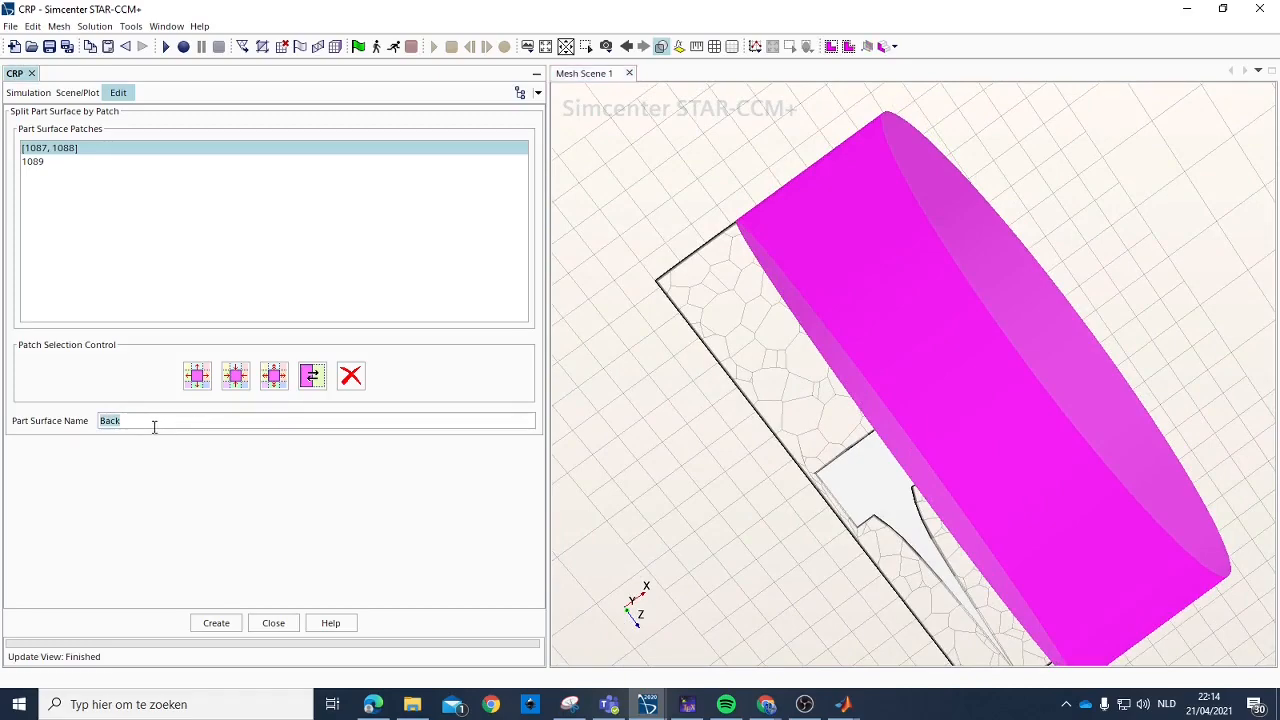
type("Side")
left_click(219, 625)
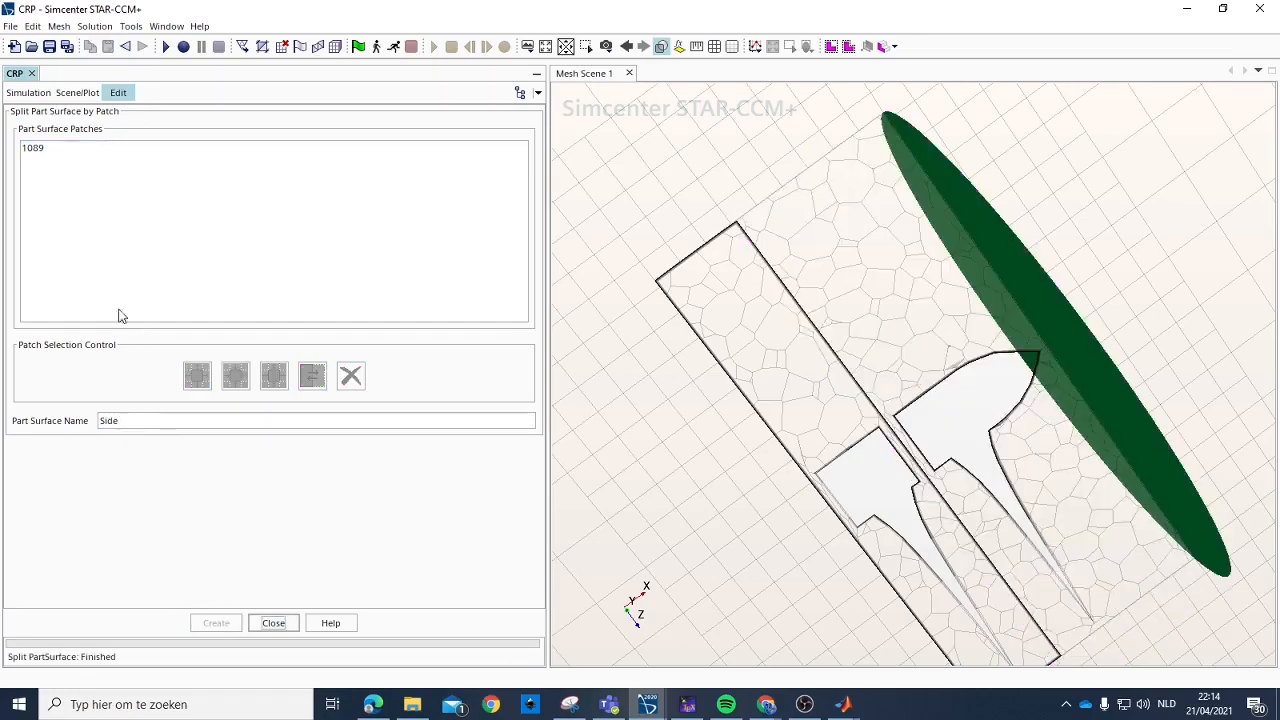
Close the patch split of rotate1 and rename its remaining Default surface, patch 1089, to Front.
left_click(53, 148)
double_click(156, 418)
type("Front")
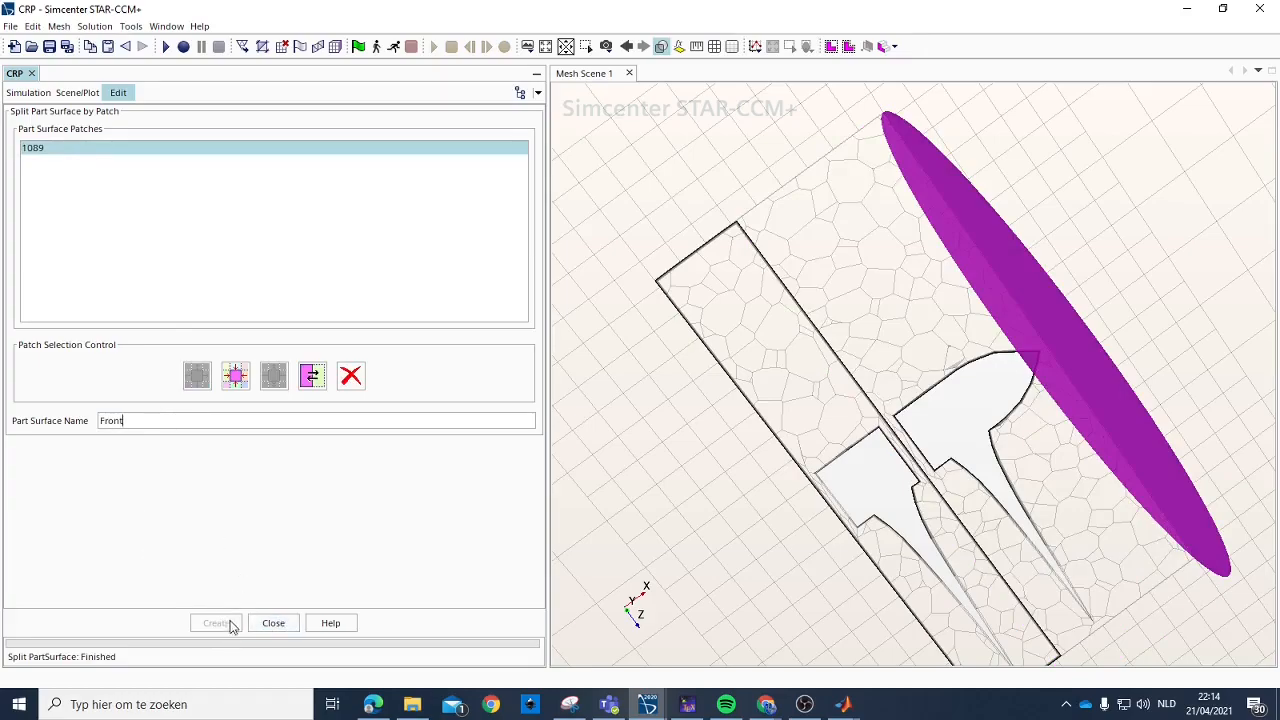
left_click(275, 624)
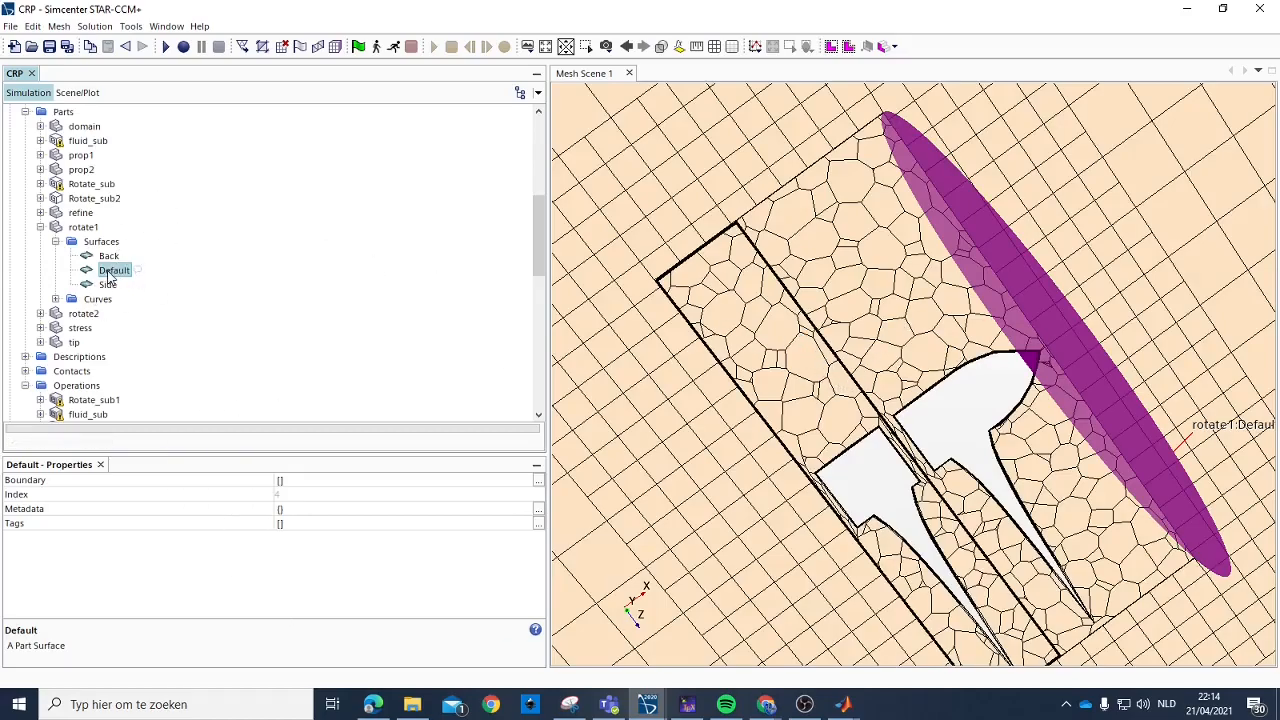
left_click(112, 271)
type("front")
key("Return")
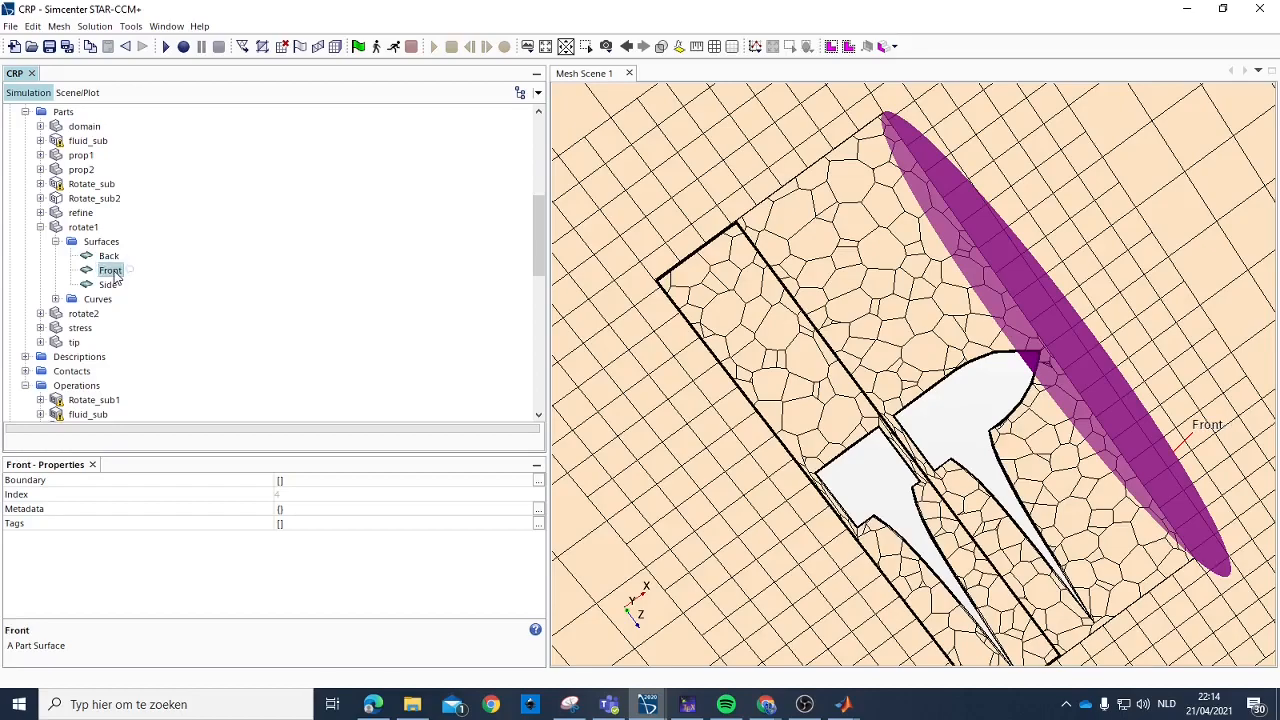
Expand the rotate2 part to its surfaces and open its Default surface for splitting by patch.
scroll(104, 296, "down", 1)
left_click(40, 270)
left_click(56, 285)
left_click(110, 299)
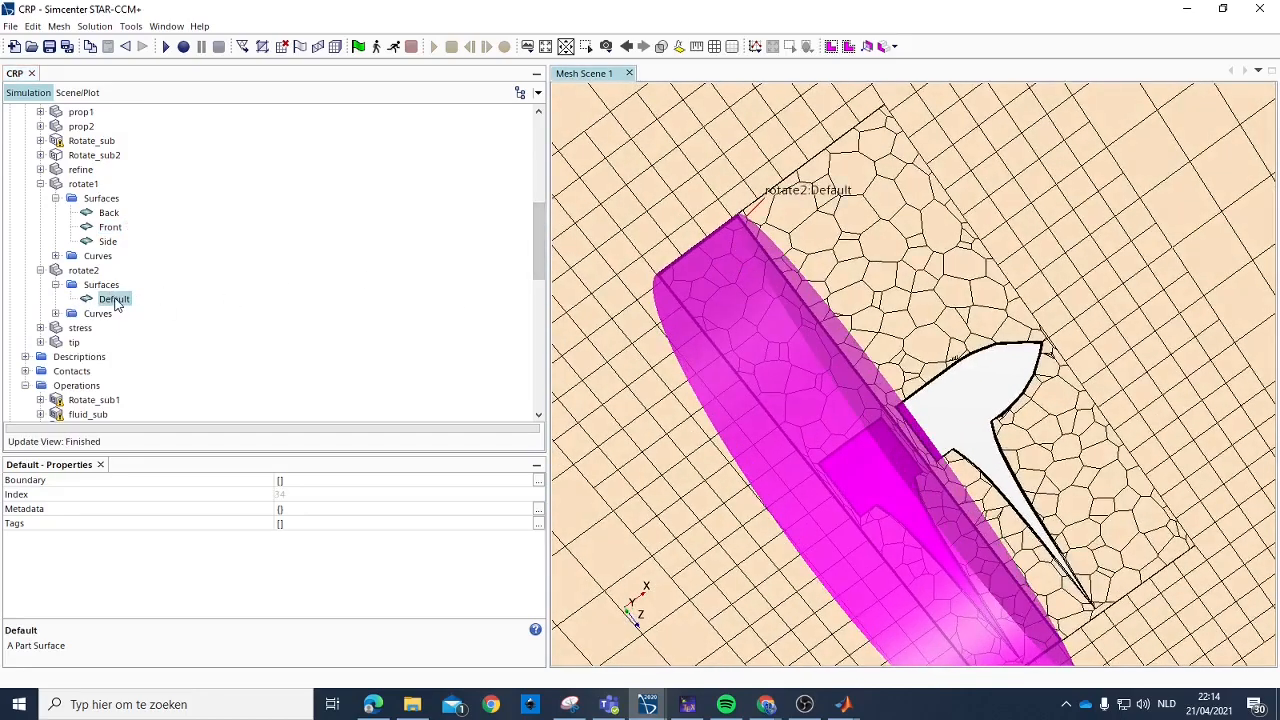
right_click(116, 300)
left_click(180, 371)
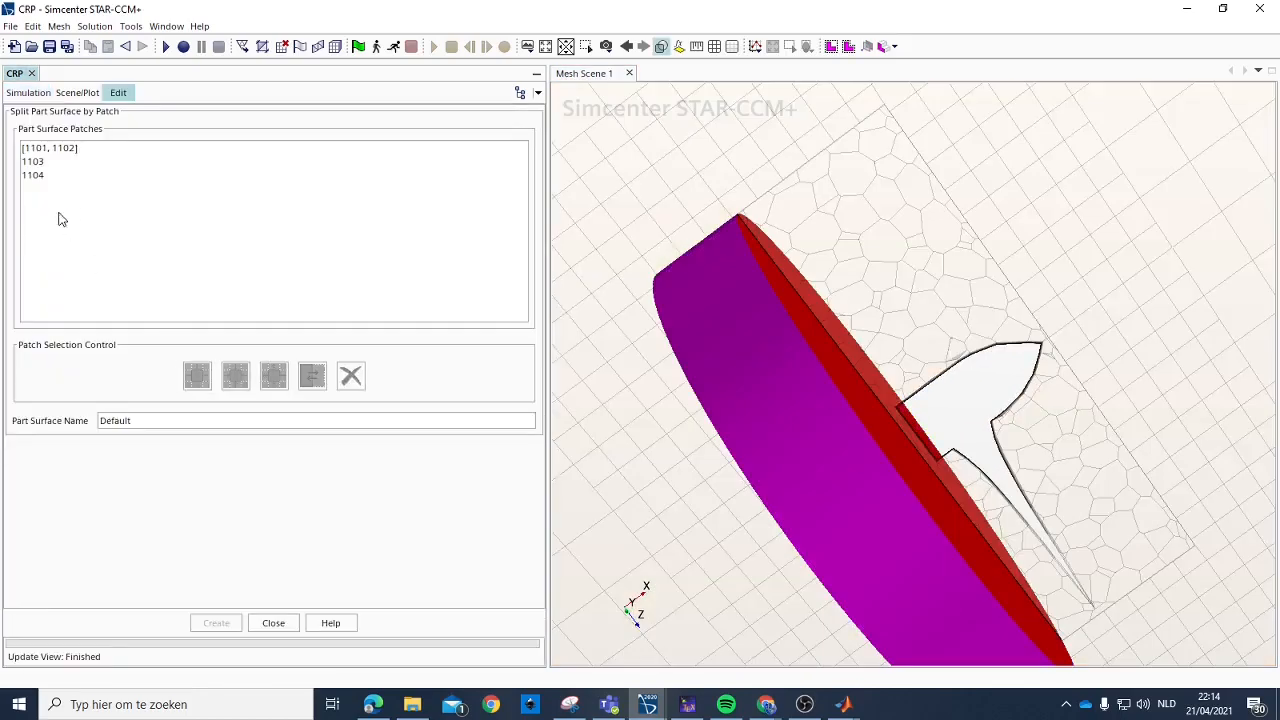
Examine from several angles which faces of rotate2 the patches 1101 to 1104 cover, leaving the surface unsplit.
left_click(38, 164)
left_click_drag(785, 389, 806, 352)
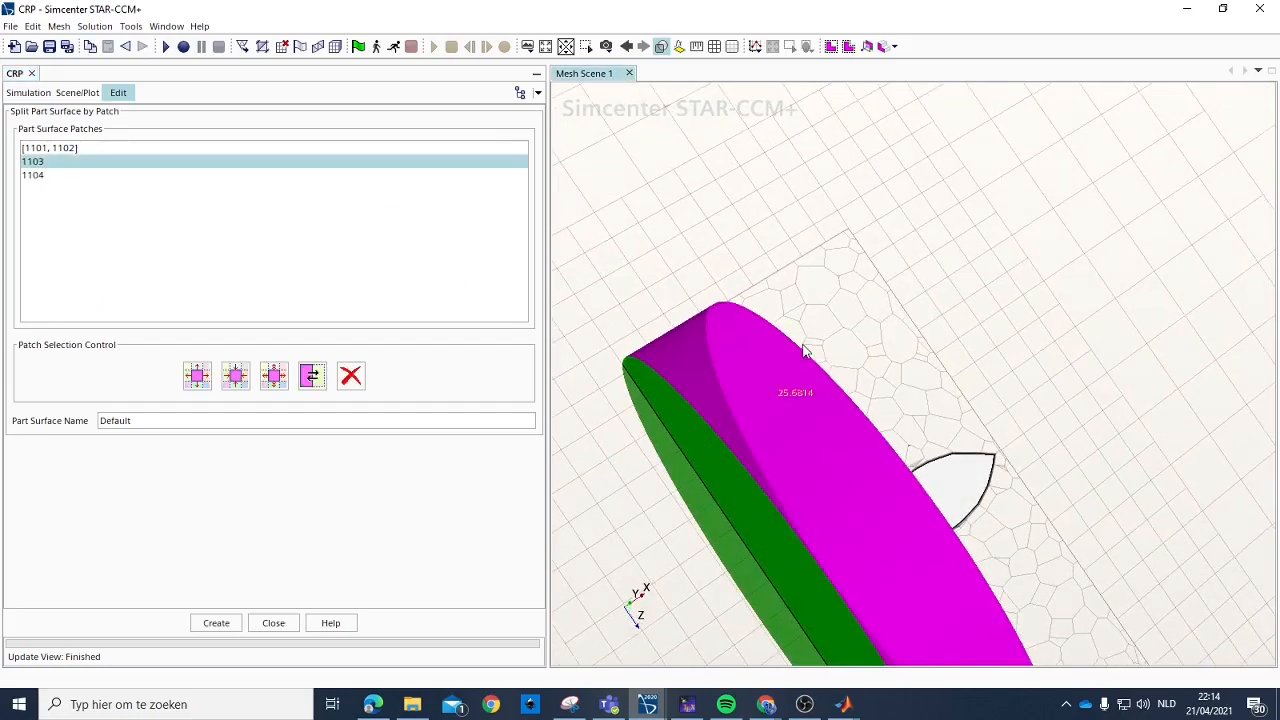
left_click(55, 177)
left_click_drag(931, 505, 552, 529)
left_click(36, 162)
left_click_drag(850, 540, 915, 560)
scroll(916, 561, "down", 3)
scroll(916, 561, "up", 8)
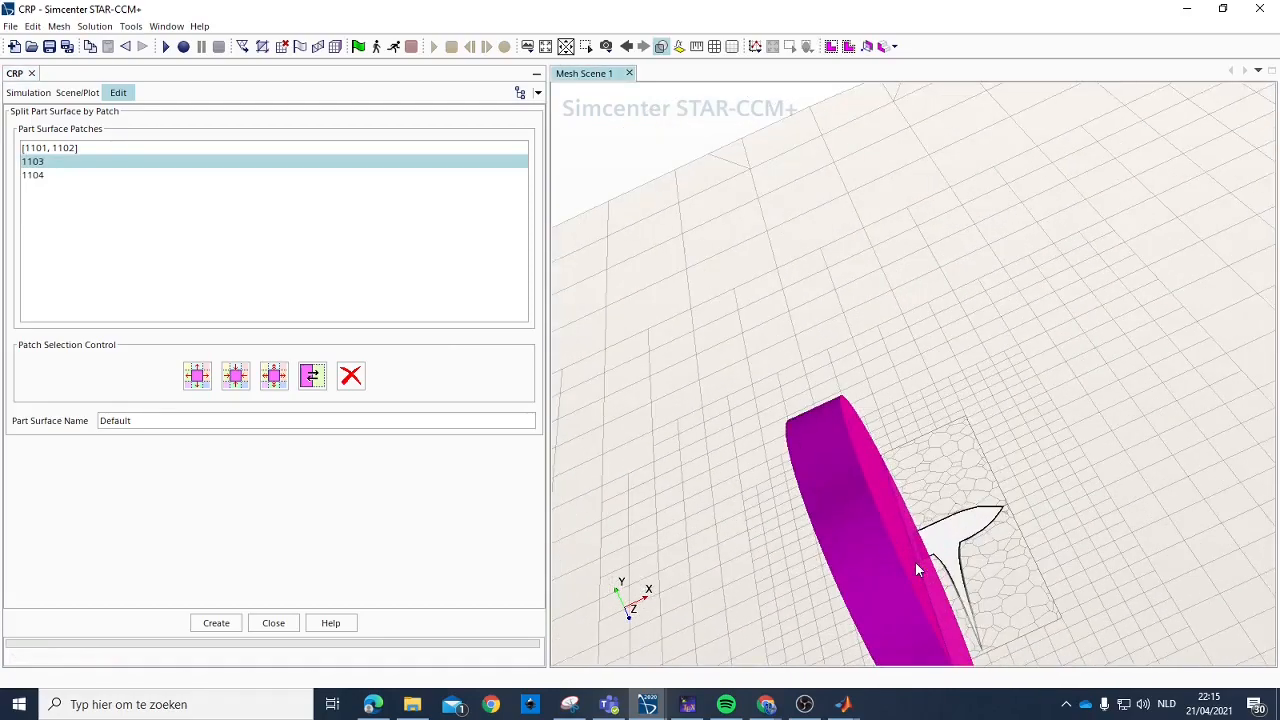
left_click_drag(835, 510, 888, 494)
left_click(60, 148)
left_click(35, 162)
left_click_drag(820, 303, 586, 324)
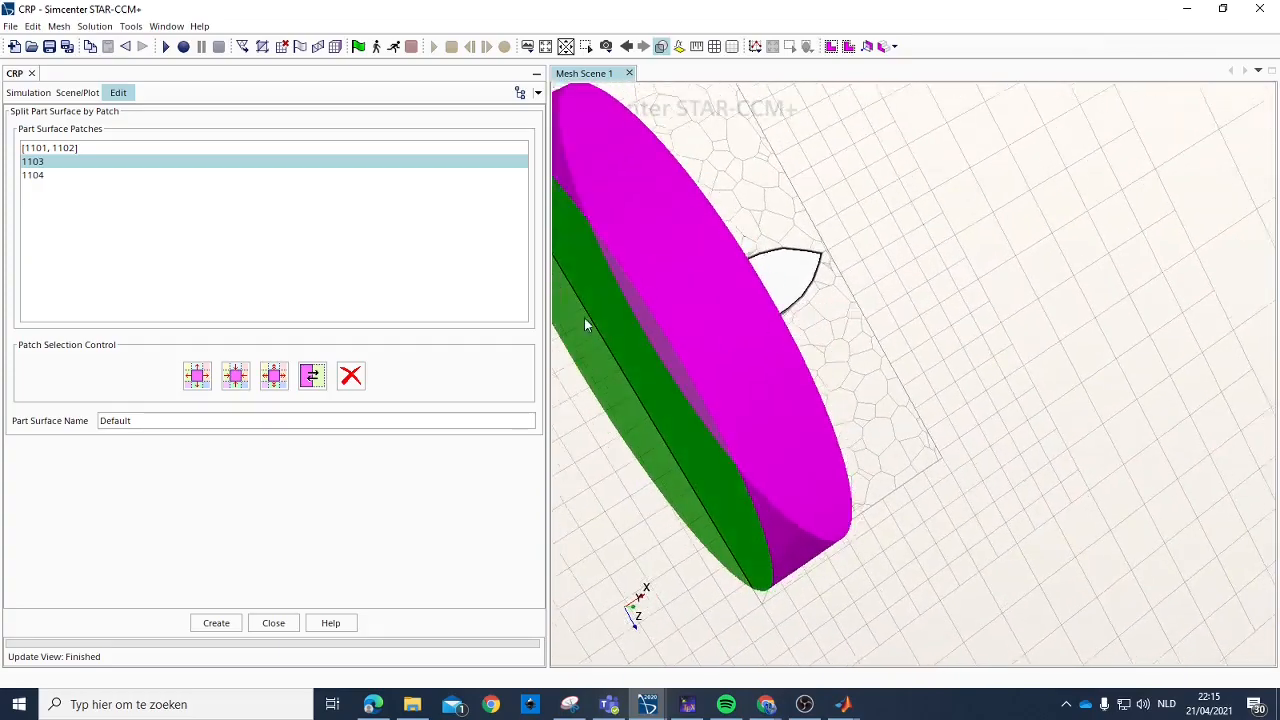
left_click(43, 177)
left_click_drag(683, 329, 670, 360)
left_click(47, 163)
left_click_drag(868, 207, 890, 282)
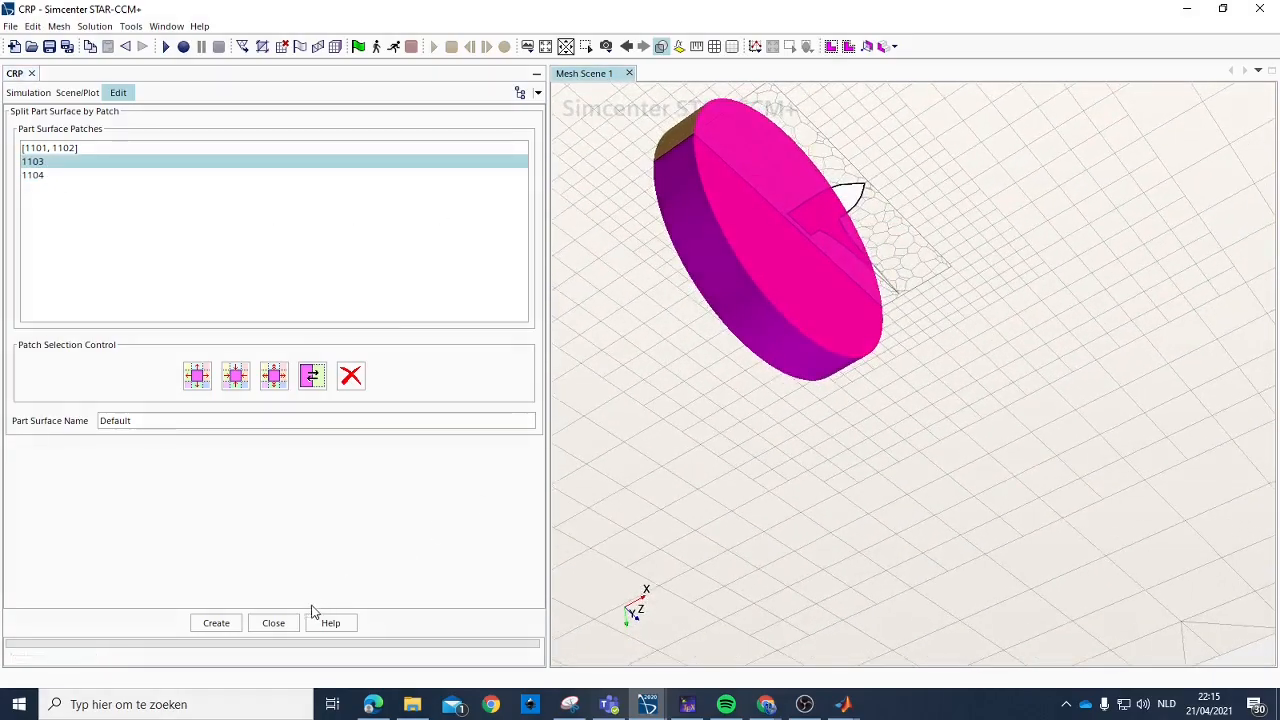
left_click(272, 623)
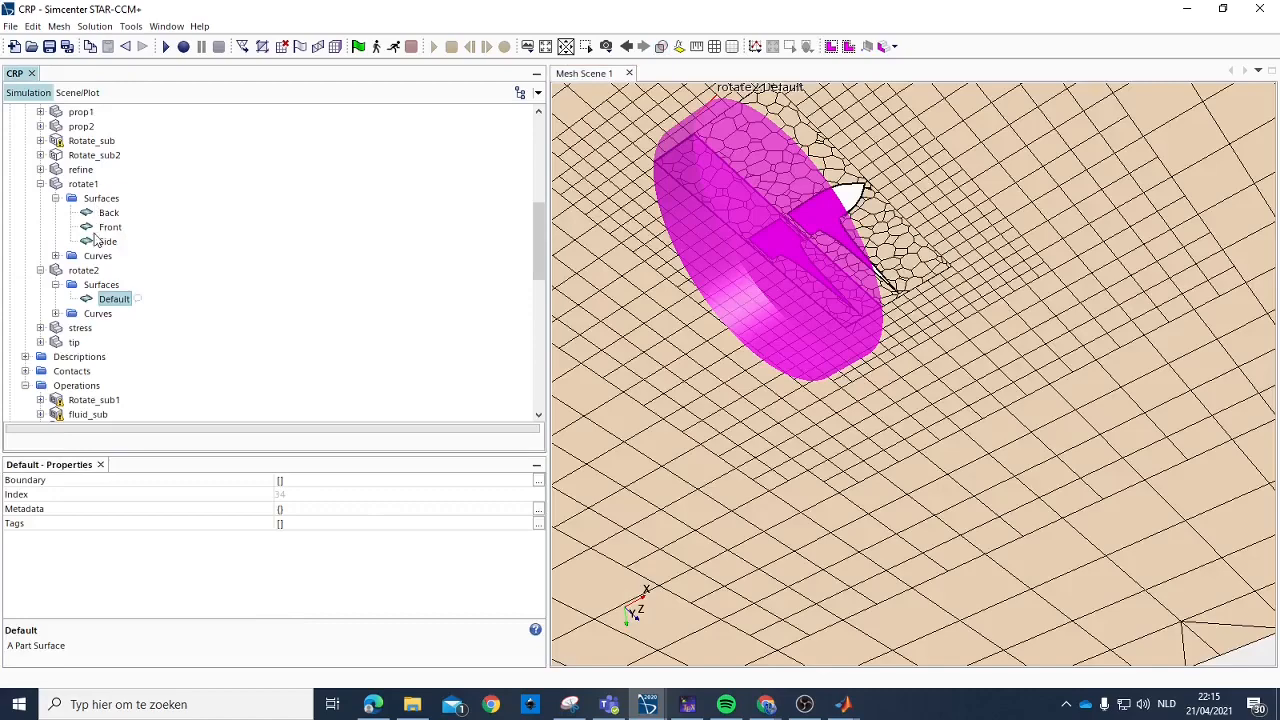
Split patch 1103 off the Default surface of rotate2 as a part surface named Front.
right_click(103, 305)
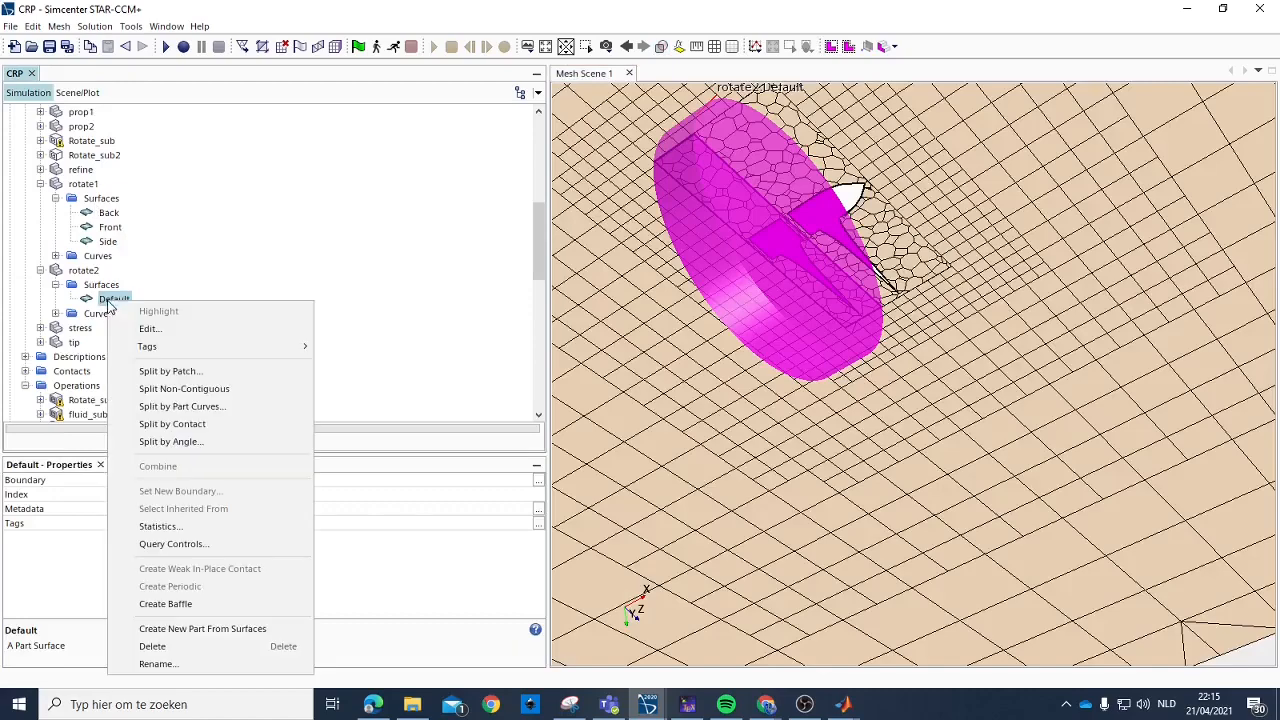
left_click(176, 370)
left_click(59, 162)
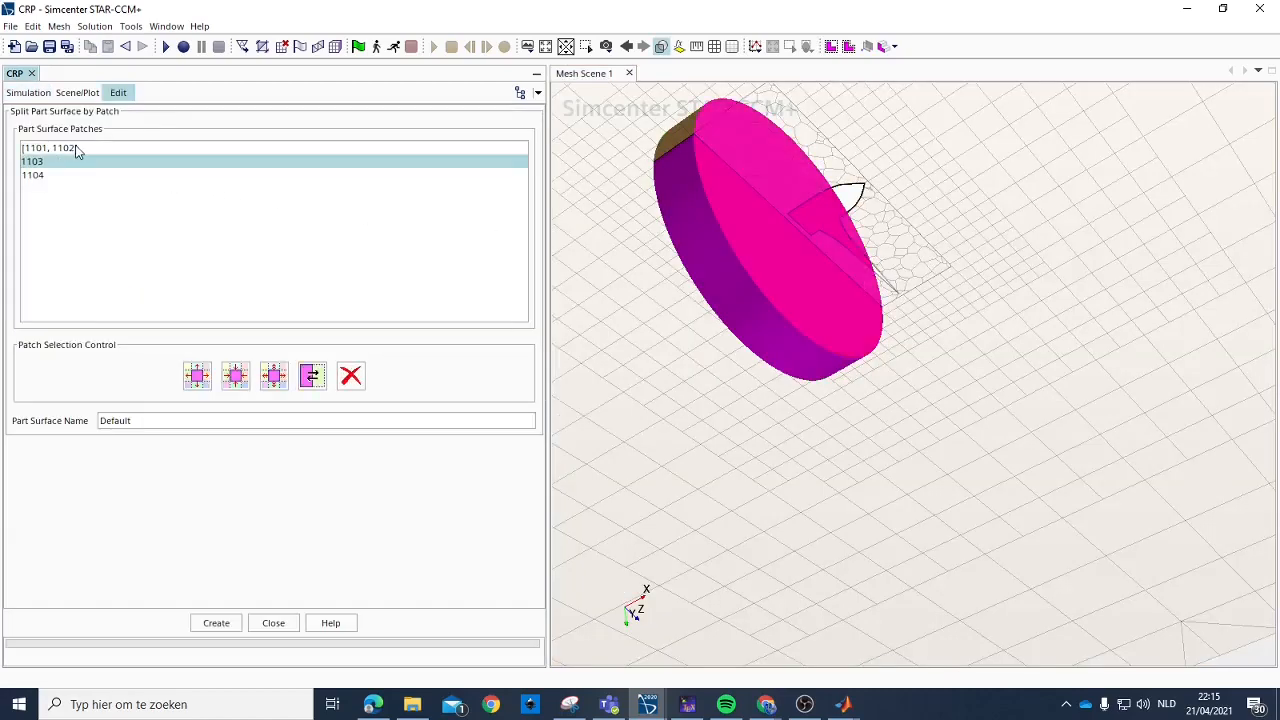
left_click_drag(900, 232, 740, 212)
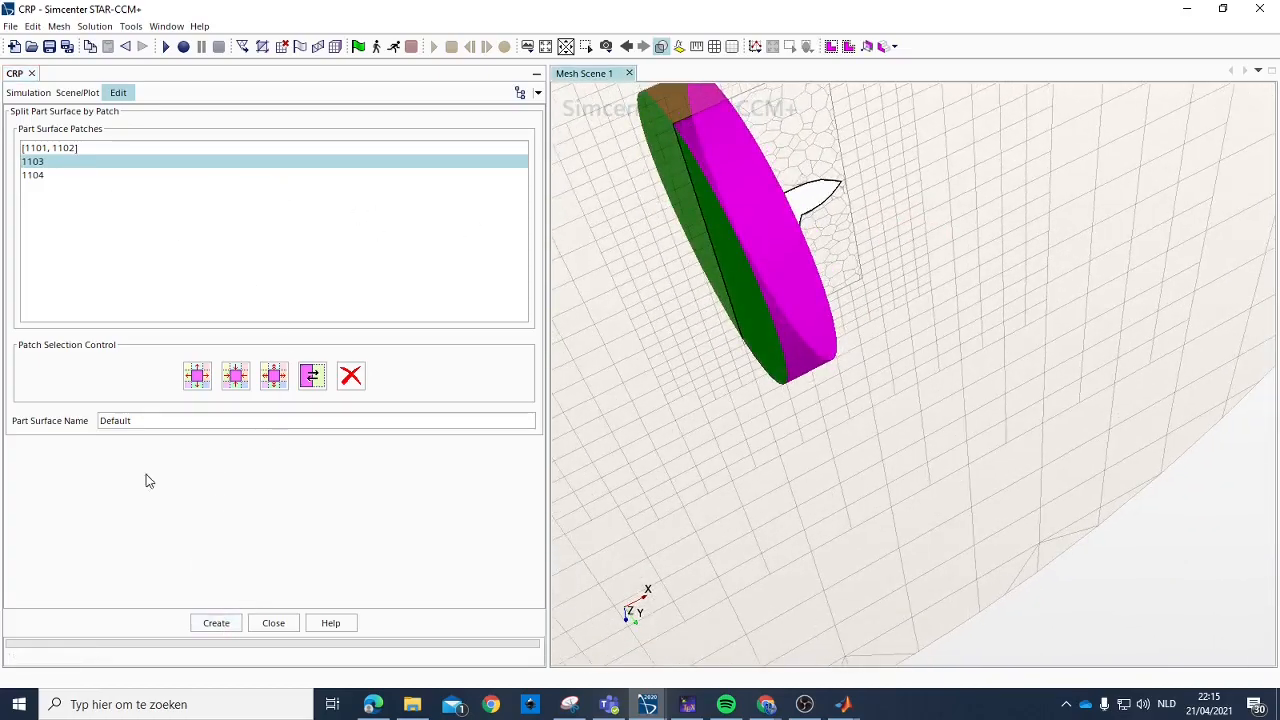
double_click(148, 420)
type("Front")
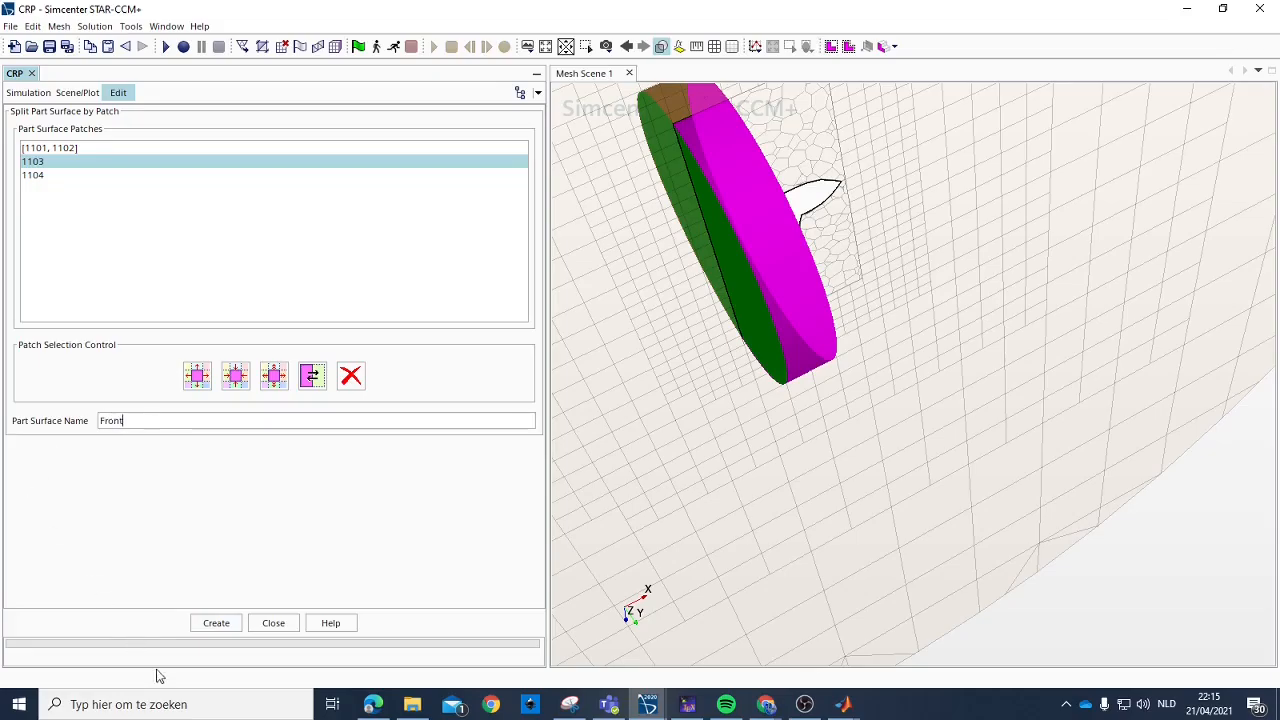
left_click(216, 623)
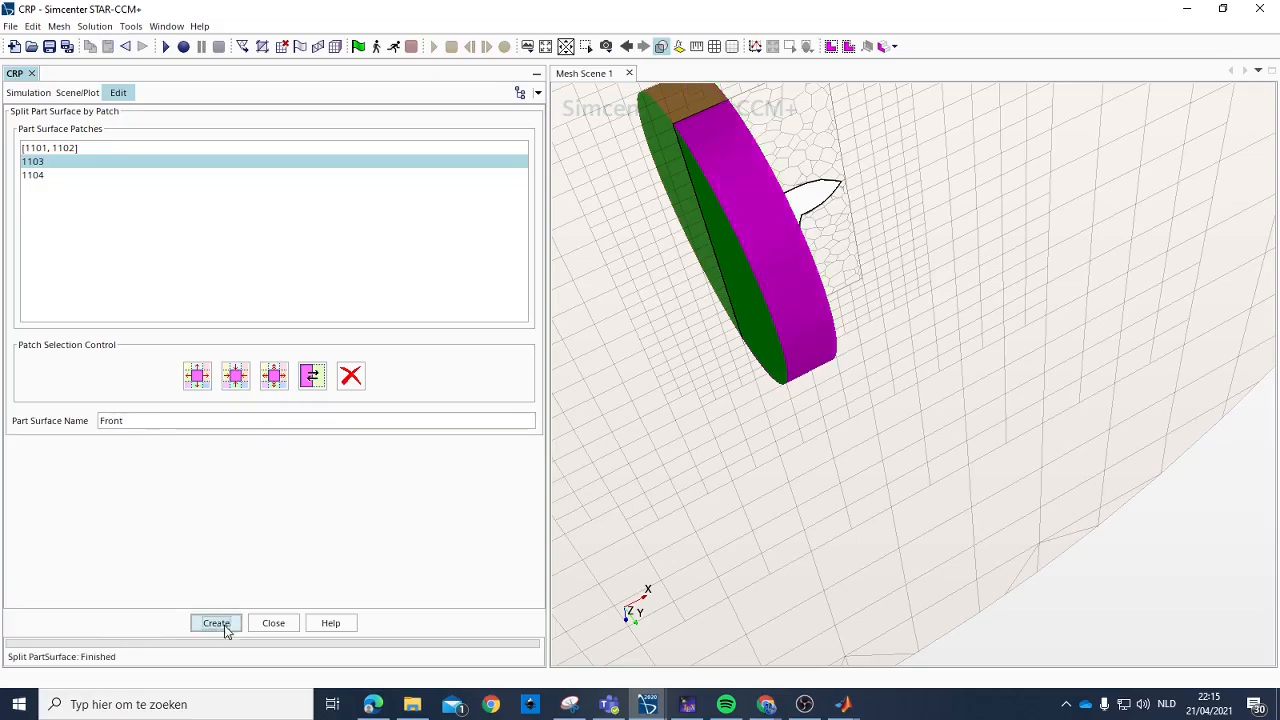
left_click(273, 623)
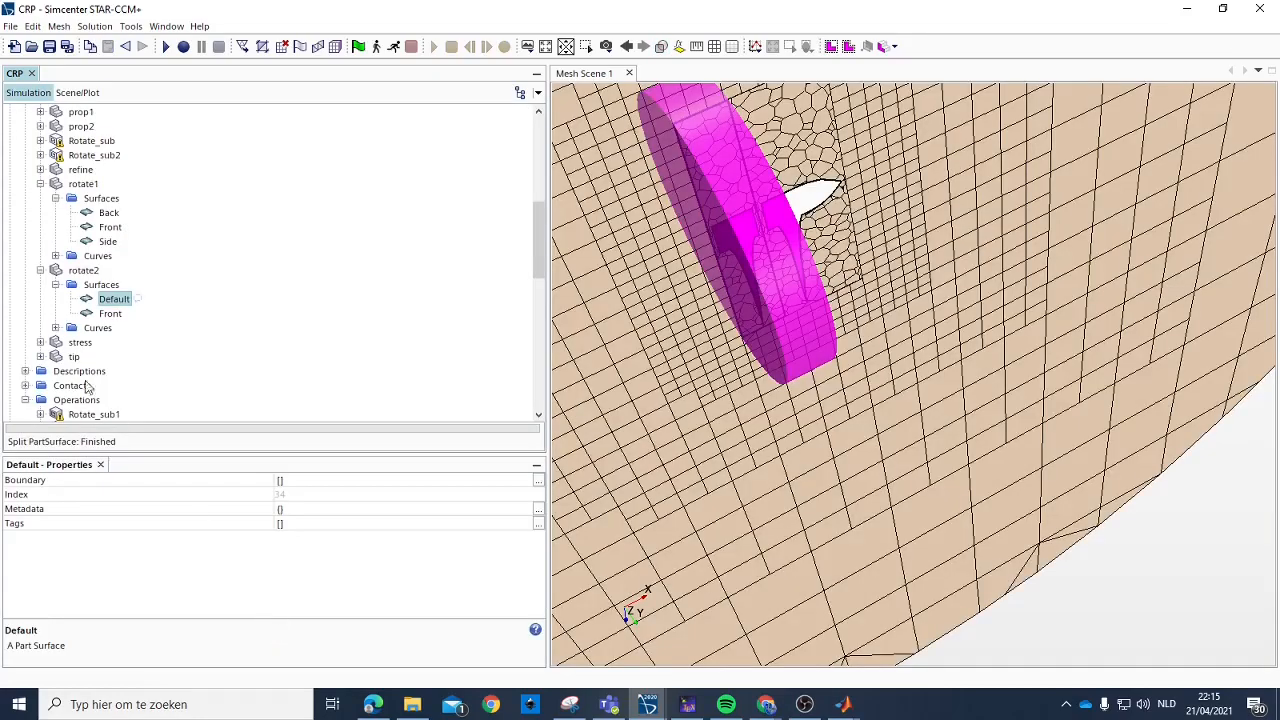
Inspect where the Front surface of rotate2 lies in the mesh scene.
mouse_move(777, 364)
left_mouse_down()
mouse_move(902, 145)
mouse_move(940, 250)
mouse_move(920, 350)
mouse_move(840, 333)
left_mouse_up()
left_click(109, 314)
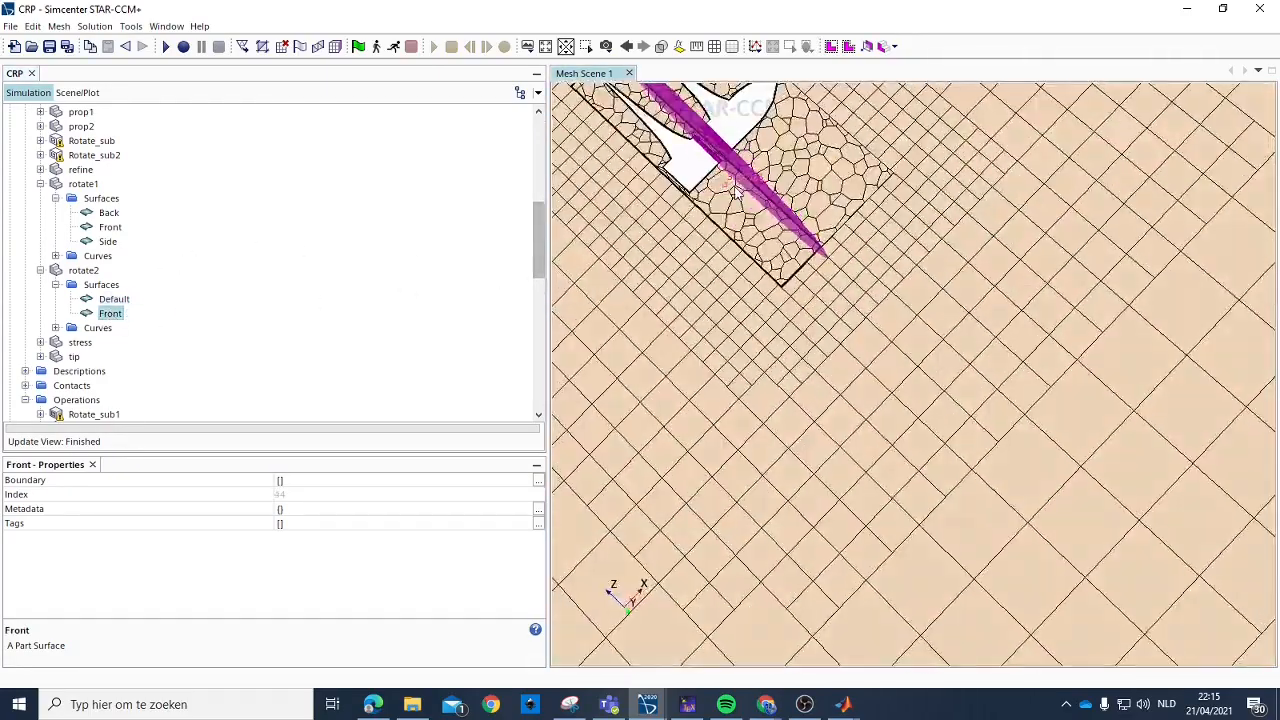
mouse_move(735, 193)
left_mouse_down()
mouse_move(719, 110)
mouse_move(766, 206)
mouse_move(751, 260)
mouse_move(743, 226)
left_mouse_up()
scroll(238, 303, "up", 1)
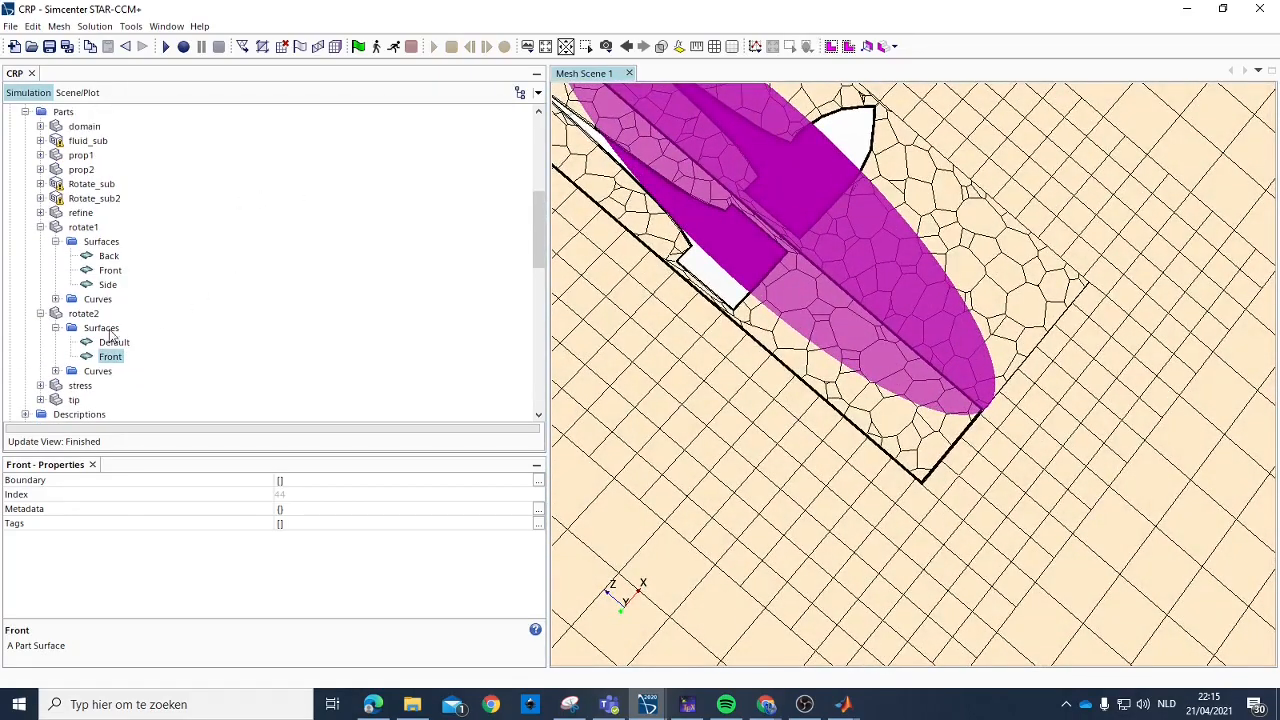
Collapse the rotate2 and rotate1 parts and clear the part highlighting in the mesh scene.
left_click(41, 314)
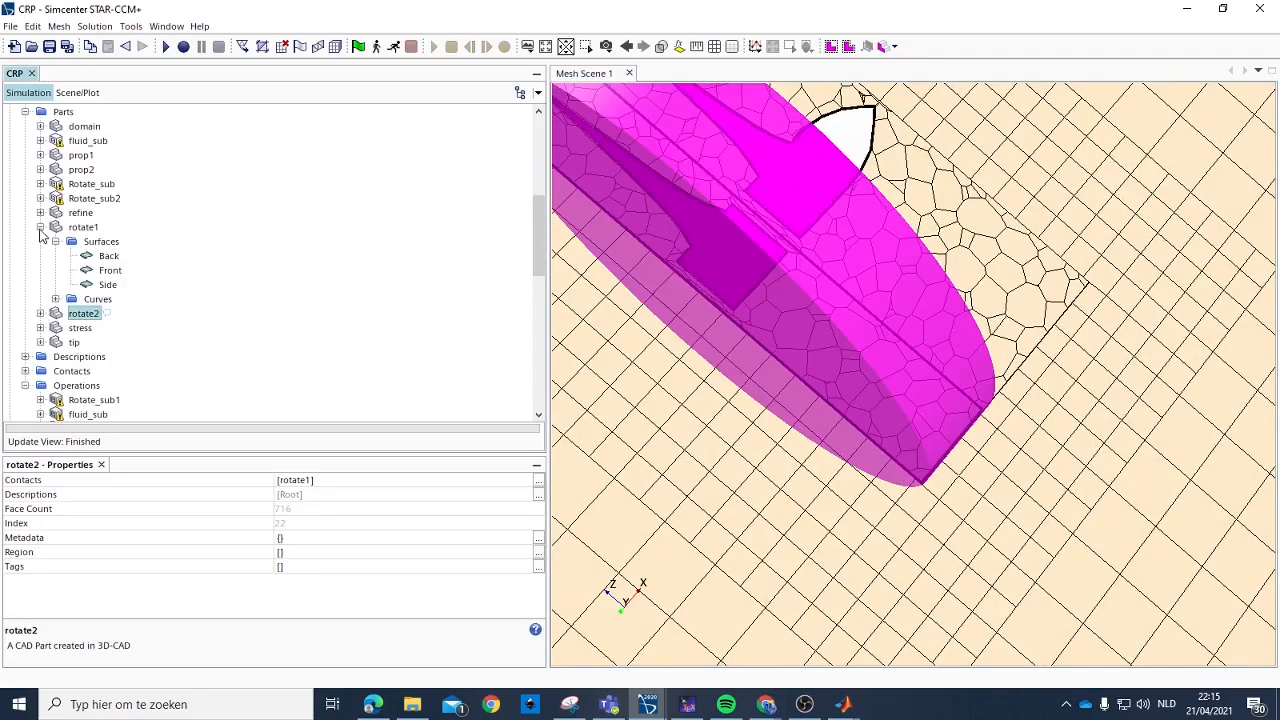
left_click(41, 227)
left_click(917, 343)
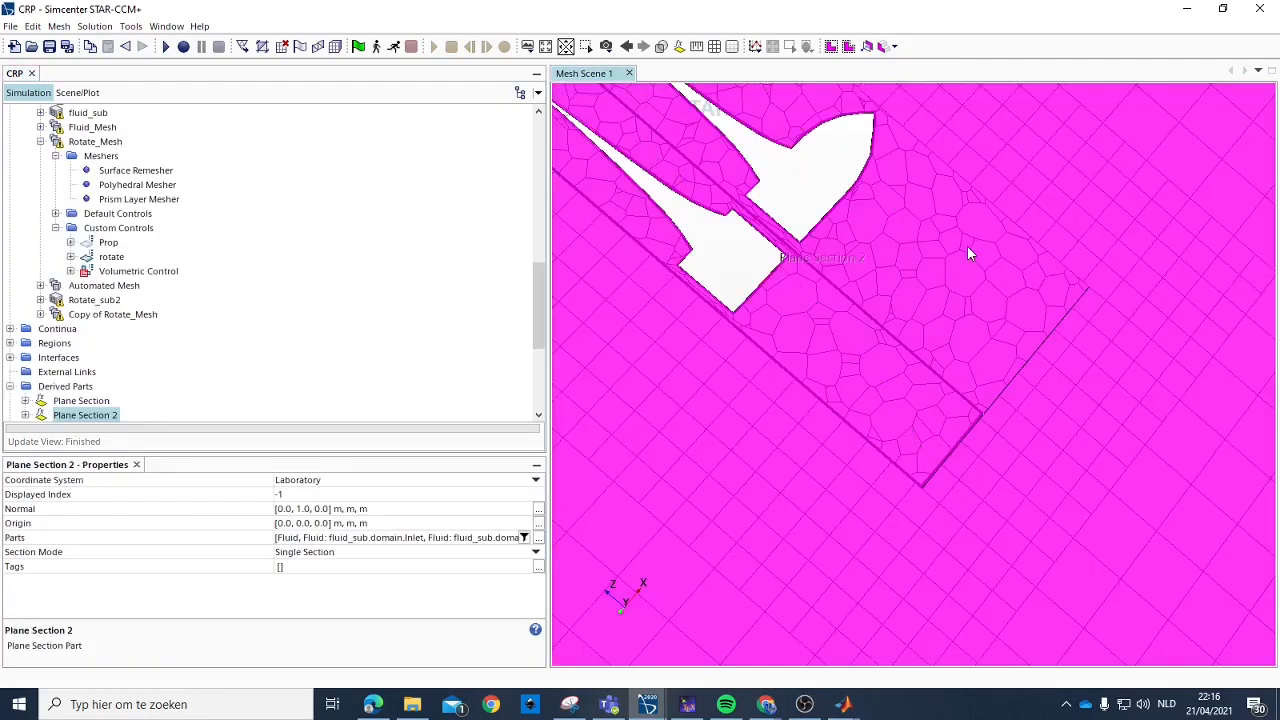
left_click(755, 232)
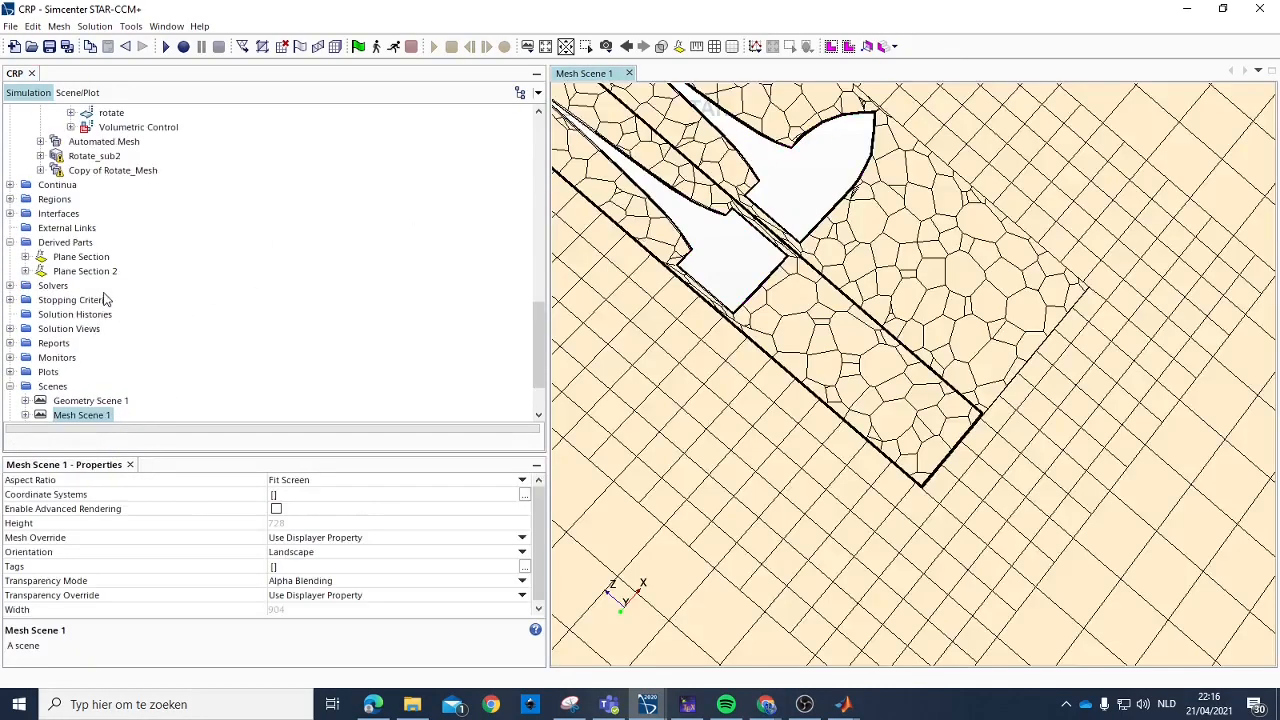
Execute the outdated subtract operations Rotate_sub1, fluid_sub and Rotate_sub2.
scroll(57, 345, "down", 2)
scroll(142, 347, "up", 5)
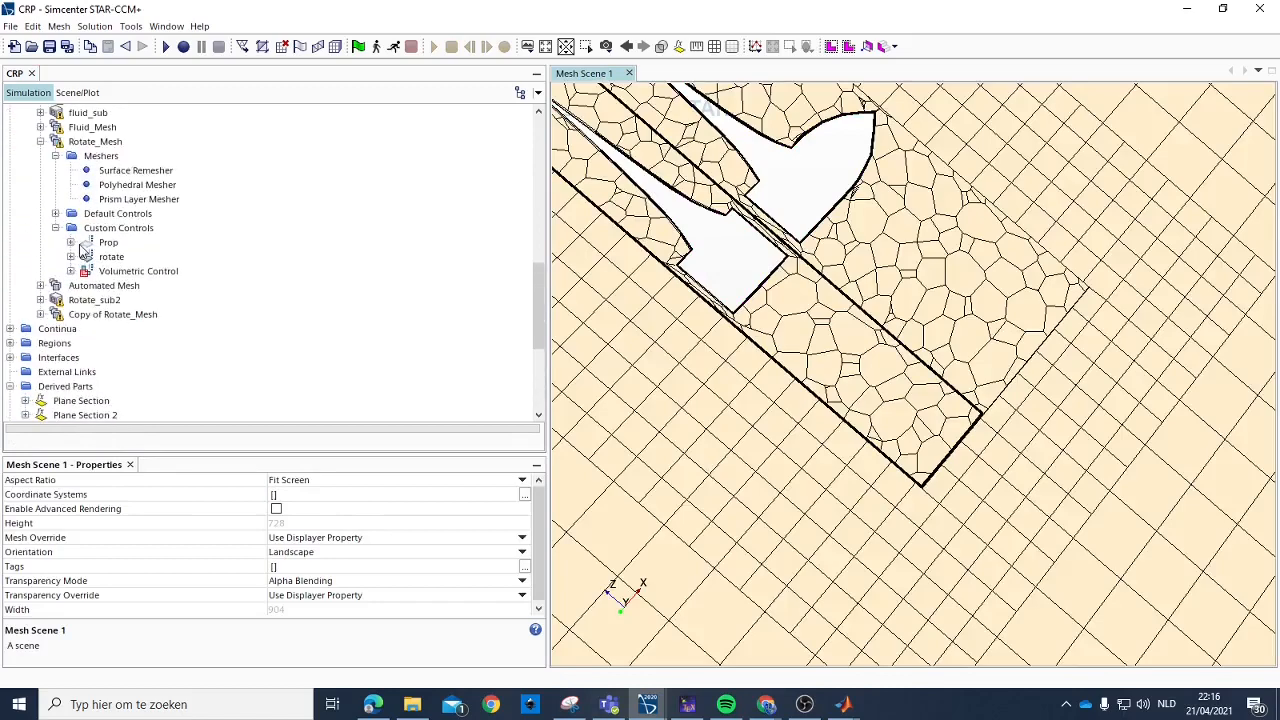
scroll(85, 300, "up", 3)
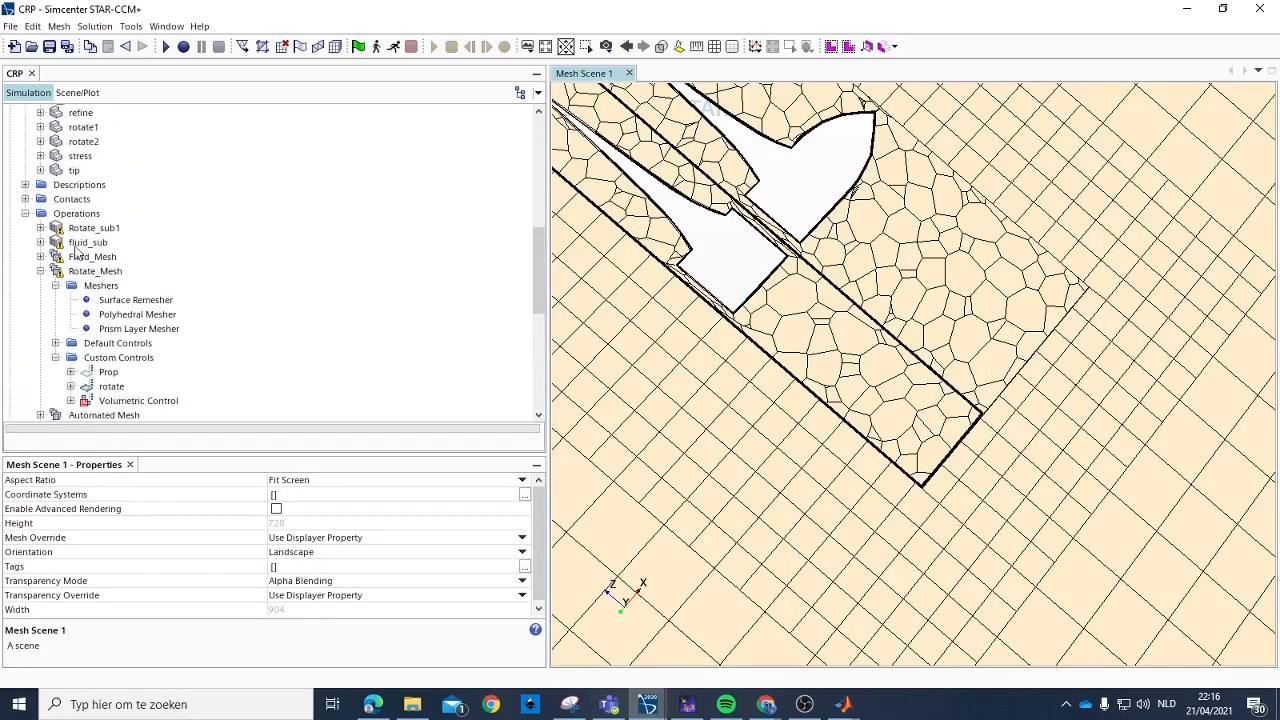
left_click(82, 230)
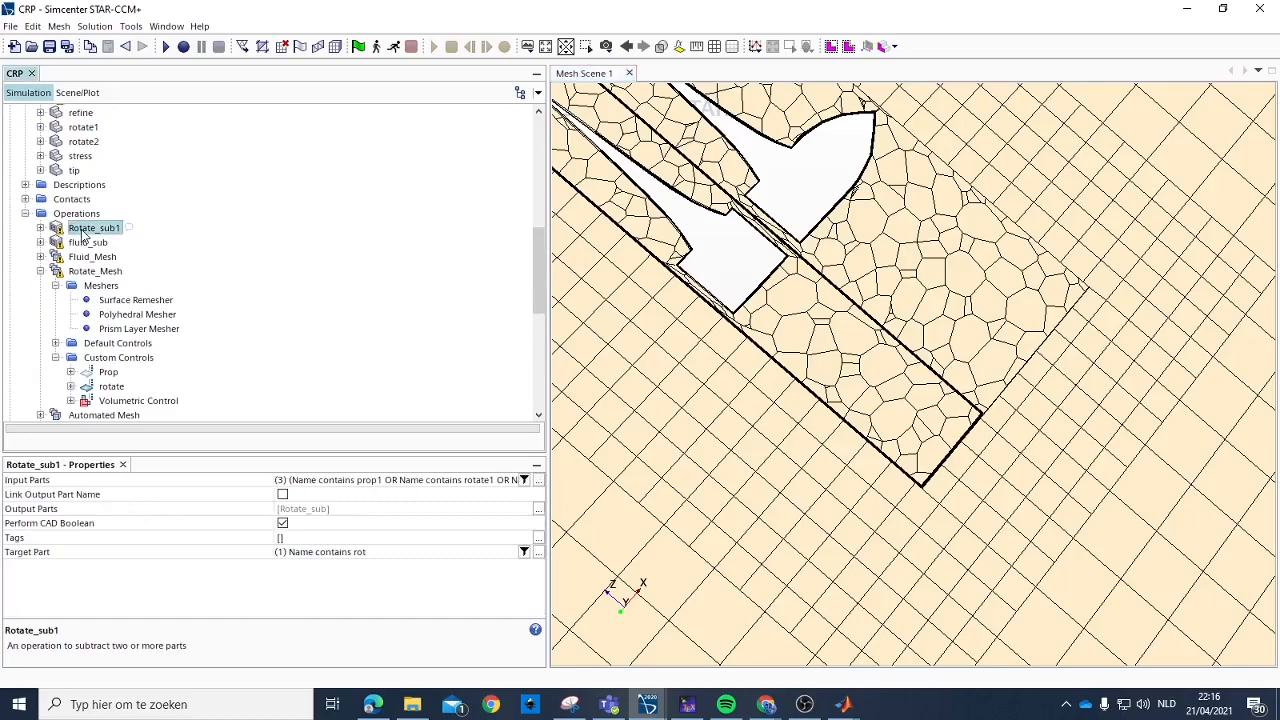
right_click(84, 232)
left_click(110, 240)
left_click(88, 243)
right_click(85, 245)
left_click(99, 259)
scroll(88, 372, "down", 4)
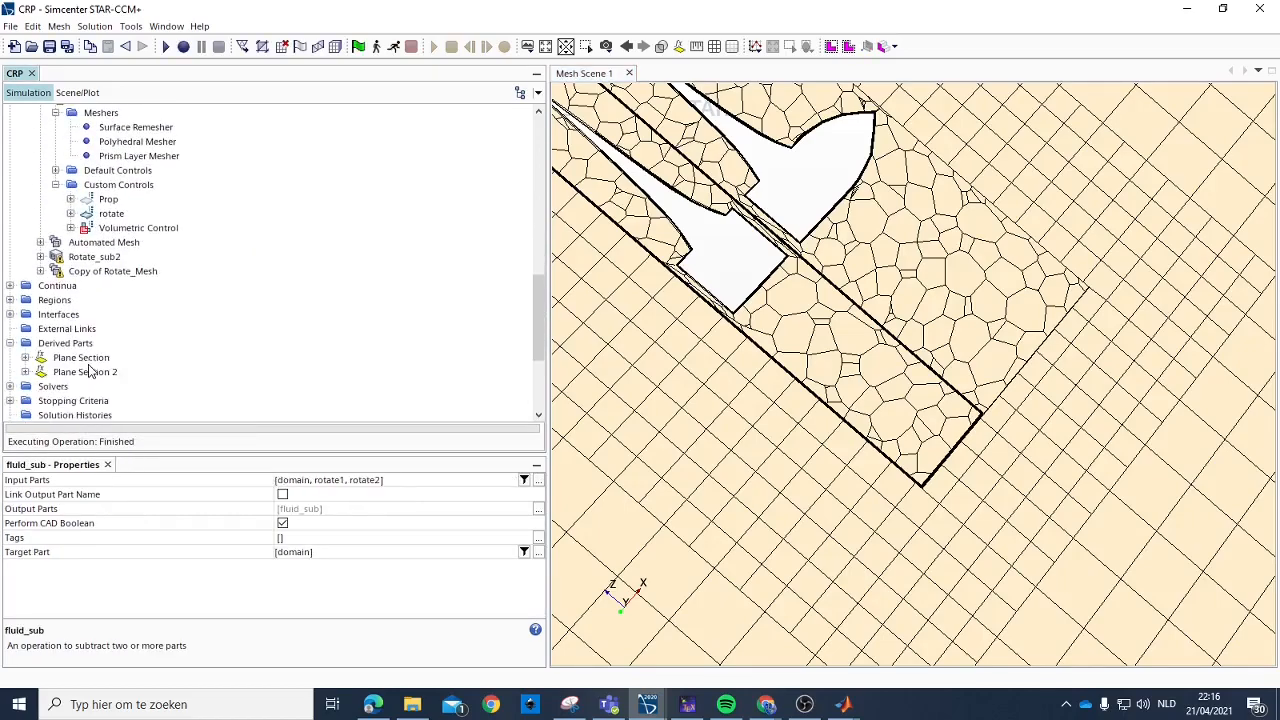
left_click(92, 257)
right_click(92, 257)
left_click(102, 270)
Look briefly at the displayers of Geometry Scene 1 and collapse the Scenes folder.
scroll(100, 260, "up", 1)
scroll(95, 278, "down", 5)
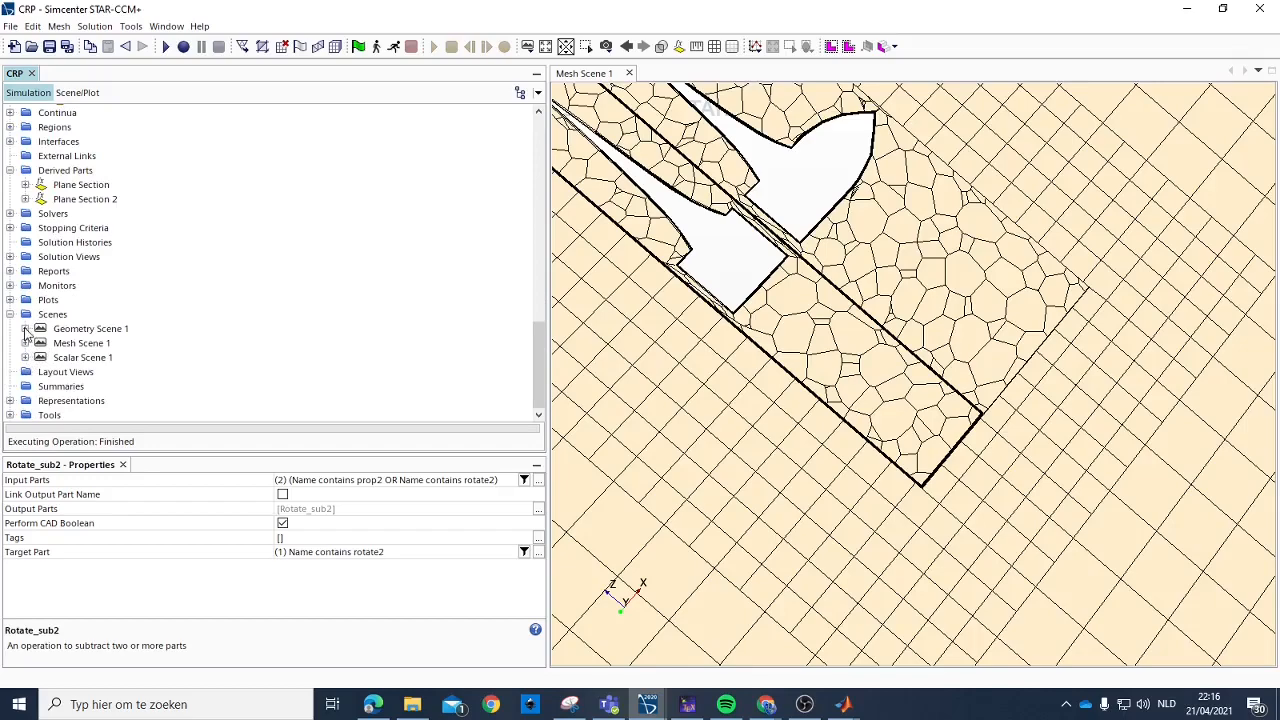
left_click(25, 329)
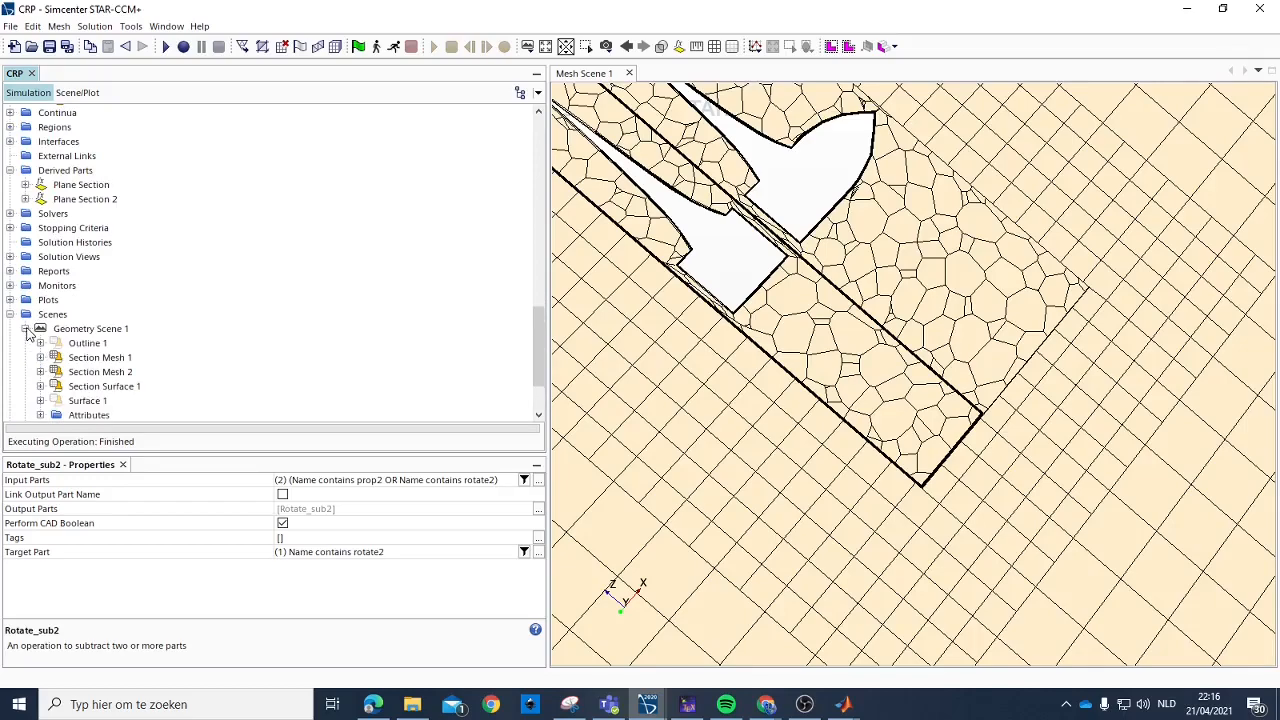
left_click(25, 329)
left_click(10, 314)
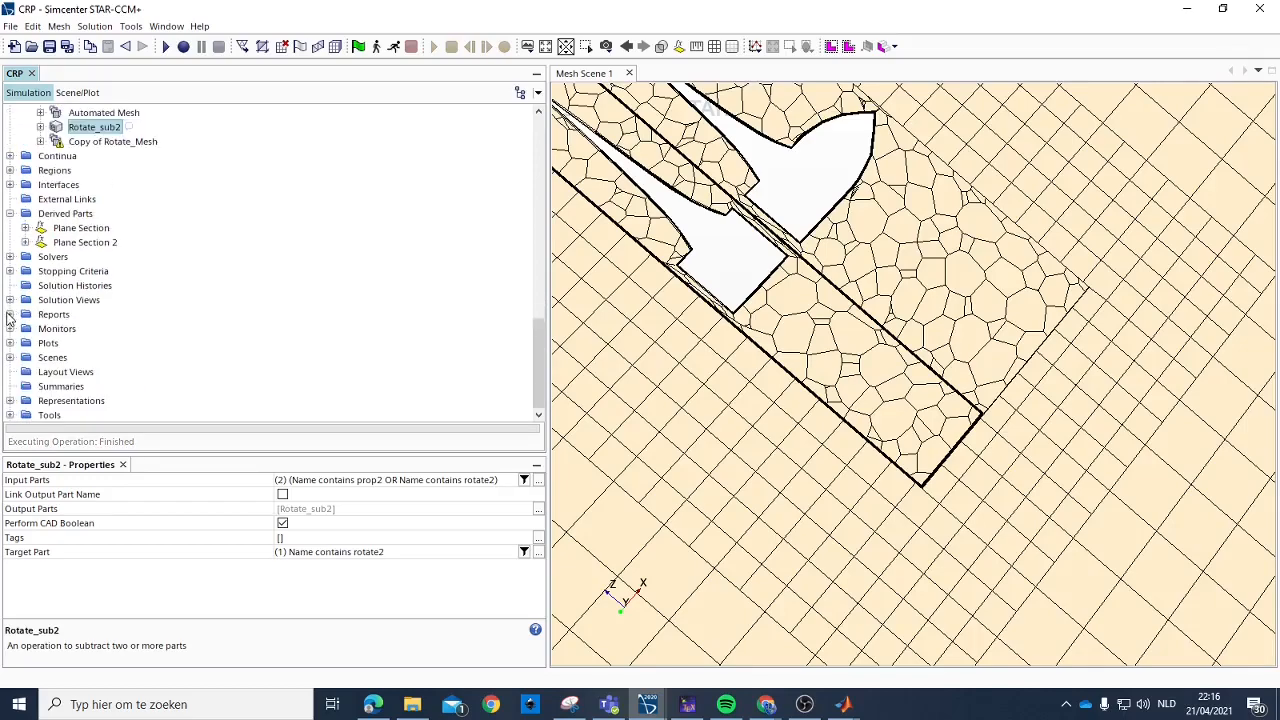
Expand the Rot region to its boundaries and check the part surfaces of the prop1 and rotate1 Default boundaries.
left_click(10, 170)
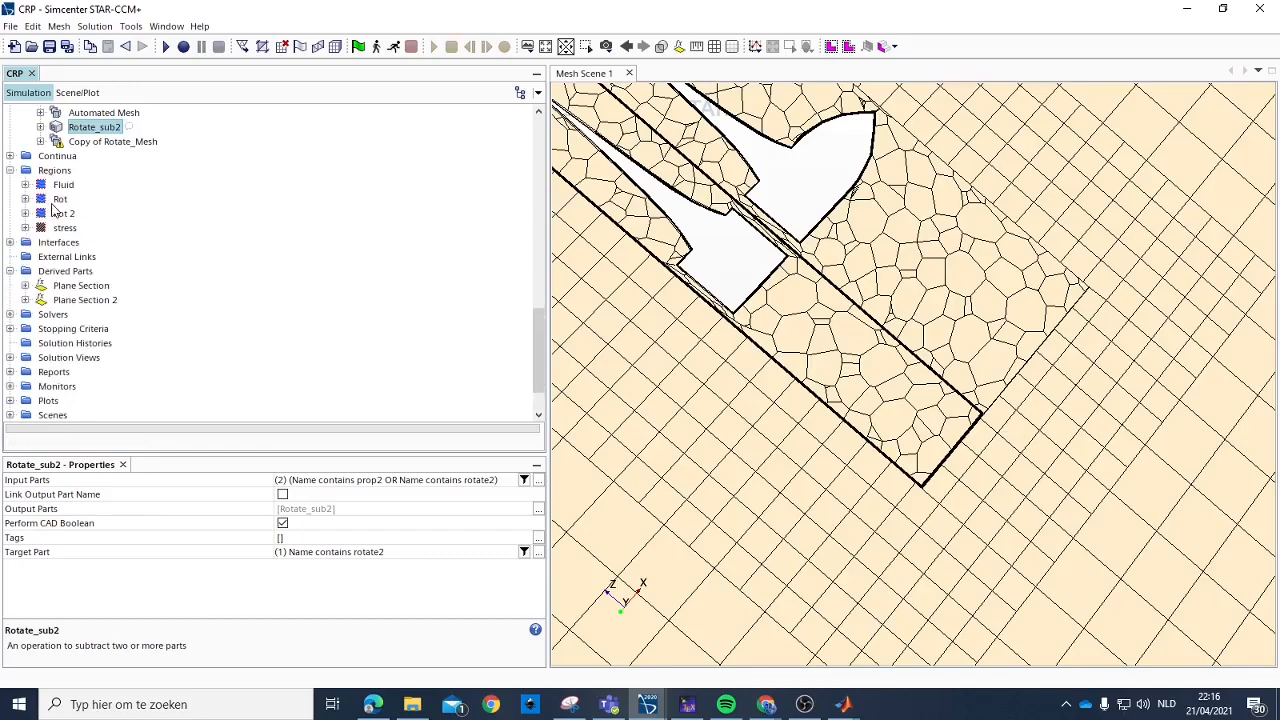
left_click(55, 199)
left_click(25, 199)
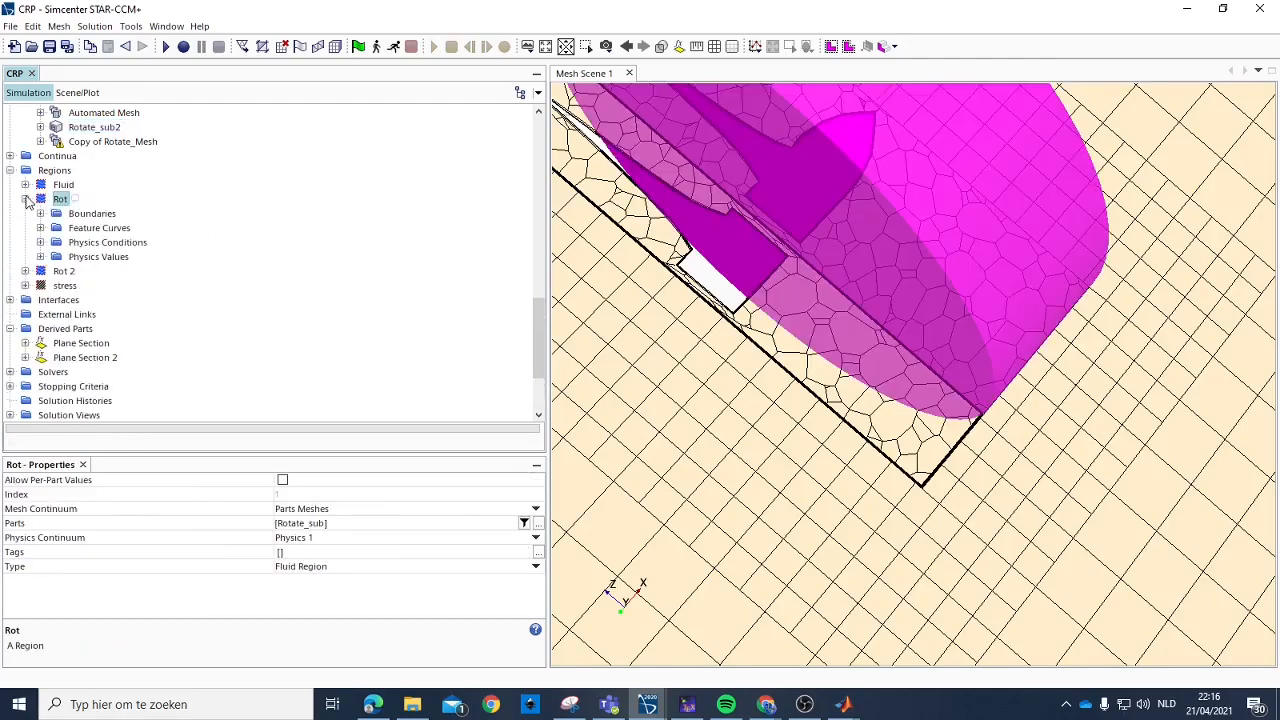
left_click(40, 214)
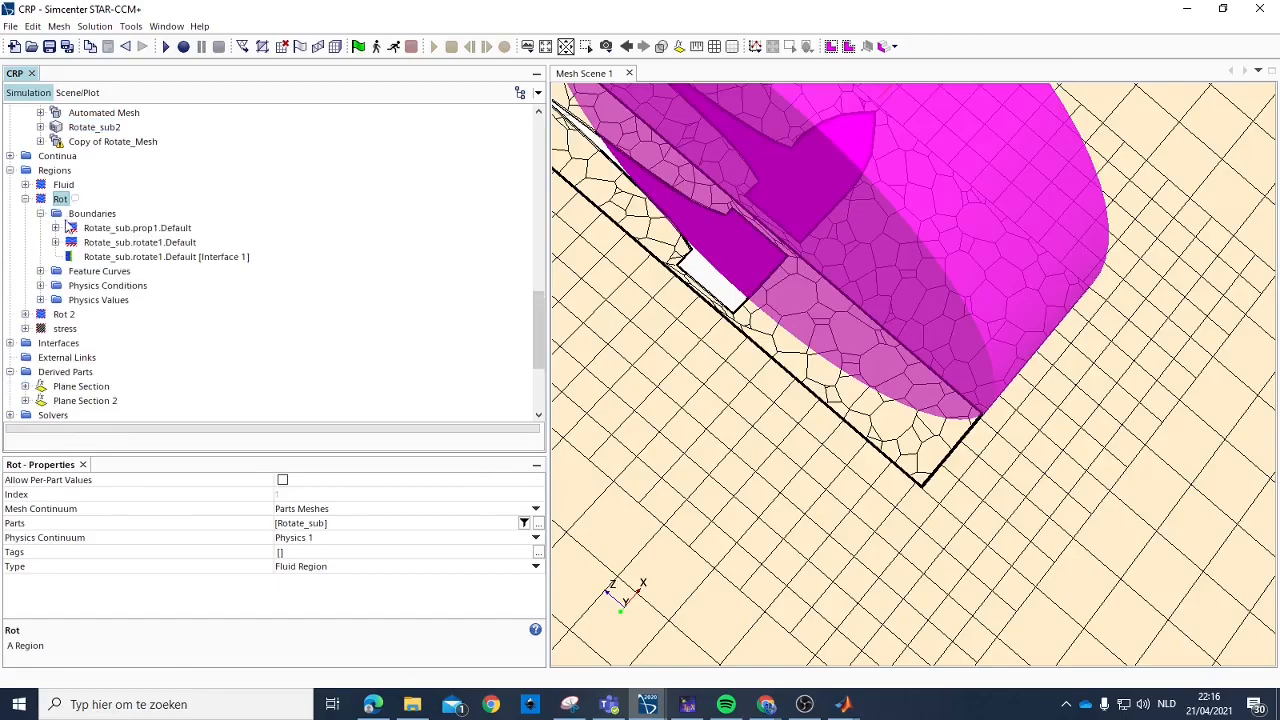
left_click(104, 228)
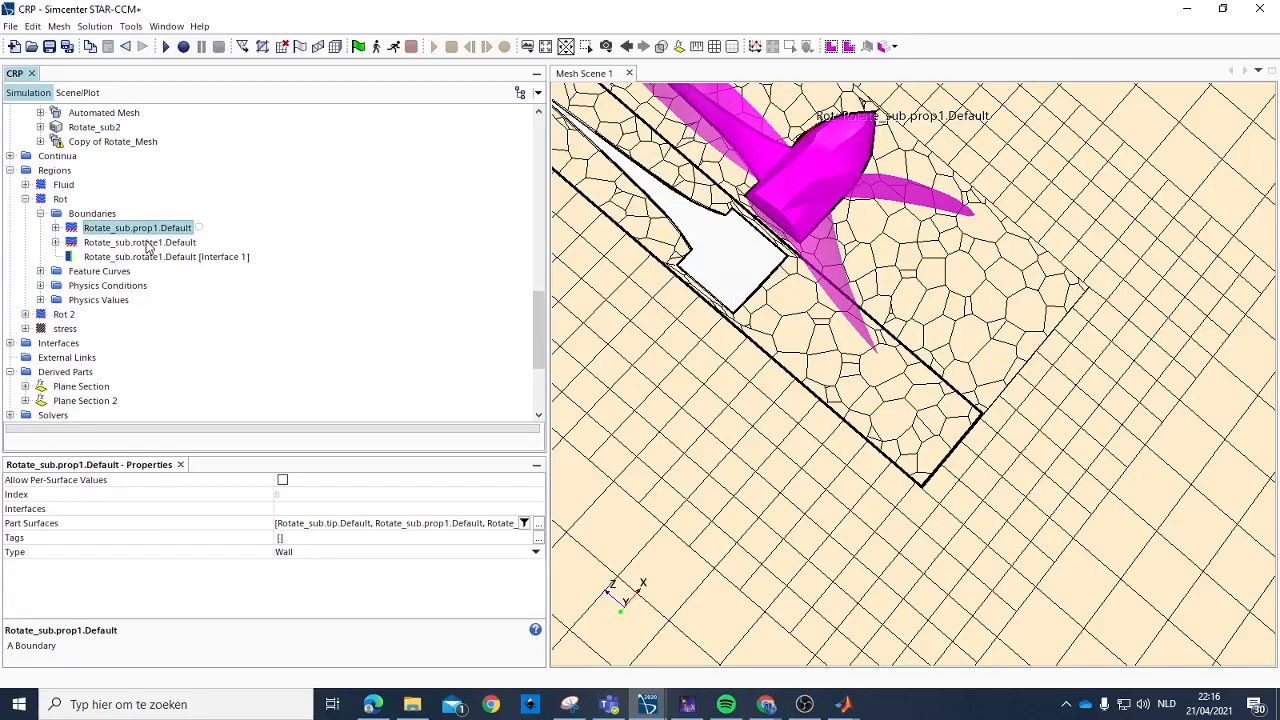
left_click(146, 243)
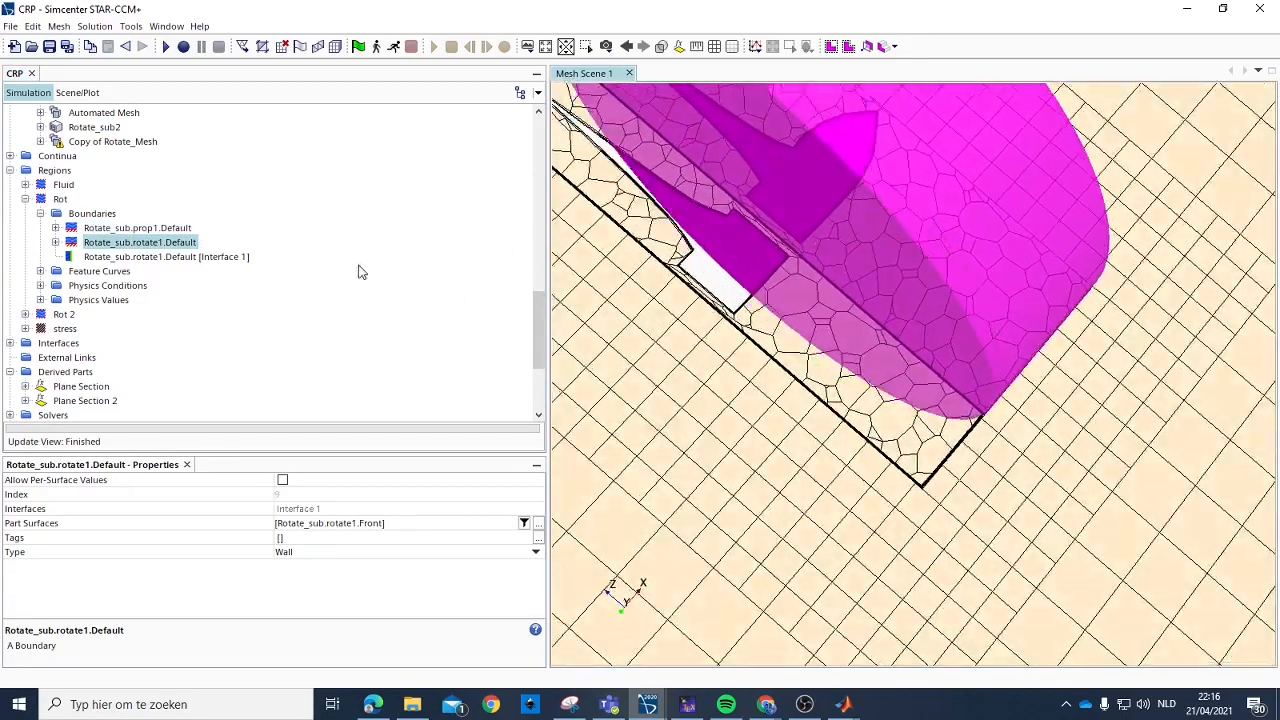
Add a new boundary to the Rot region and select its existing rotate1 Default boundary.
left_click(104, 216)
right_click(104, 216)
left_click(130, 220)
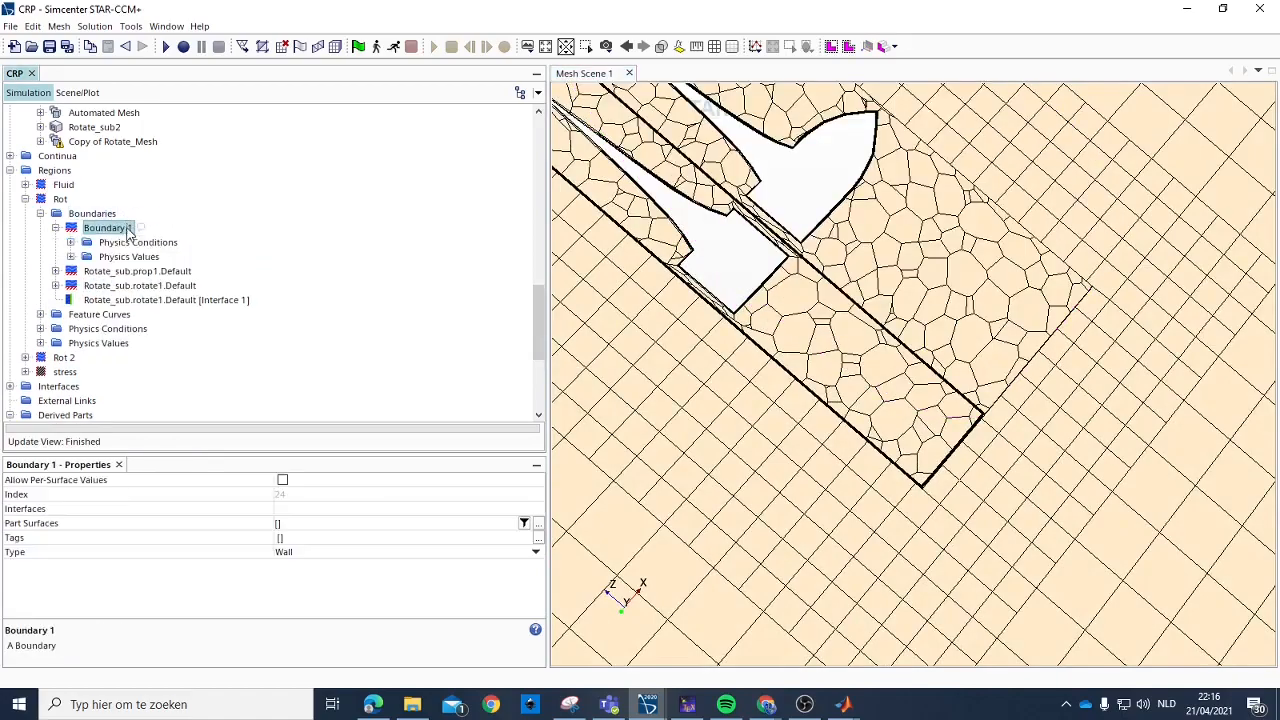
left_click(150, 287)
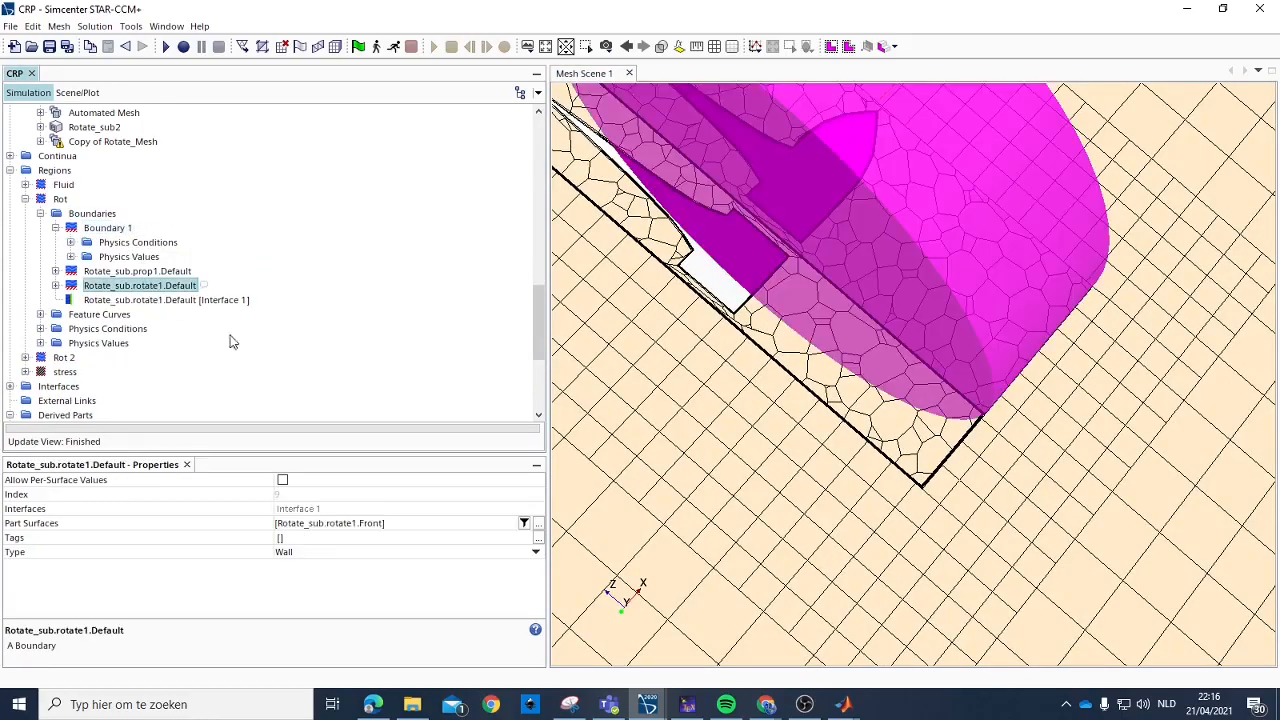
Add the rotate1 Side surface to the part surfaces of the Rot region's rotate1 Default boundary, alongside Front.
left_click(358, 524)
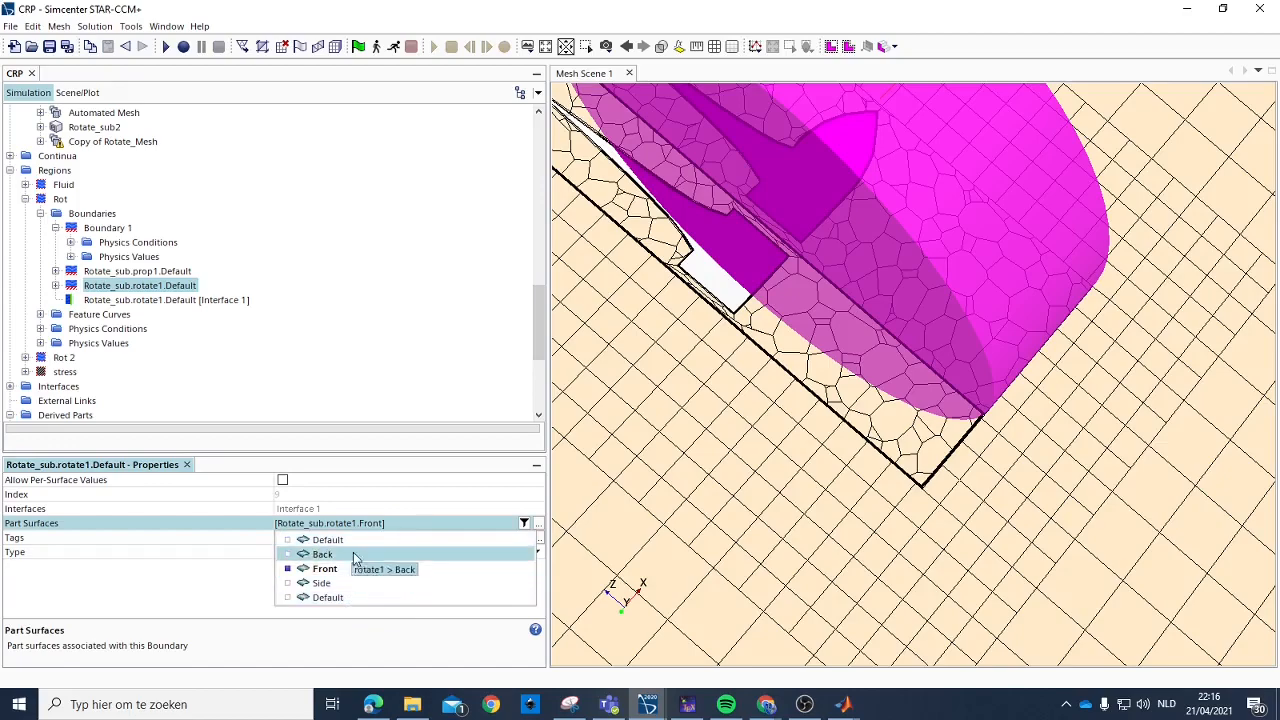
left_click(347, 586)
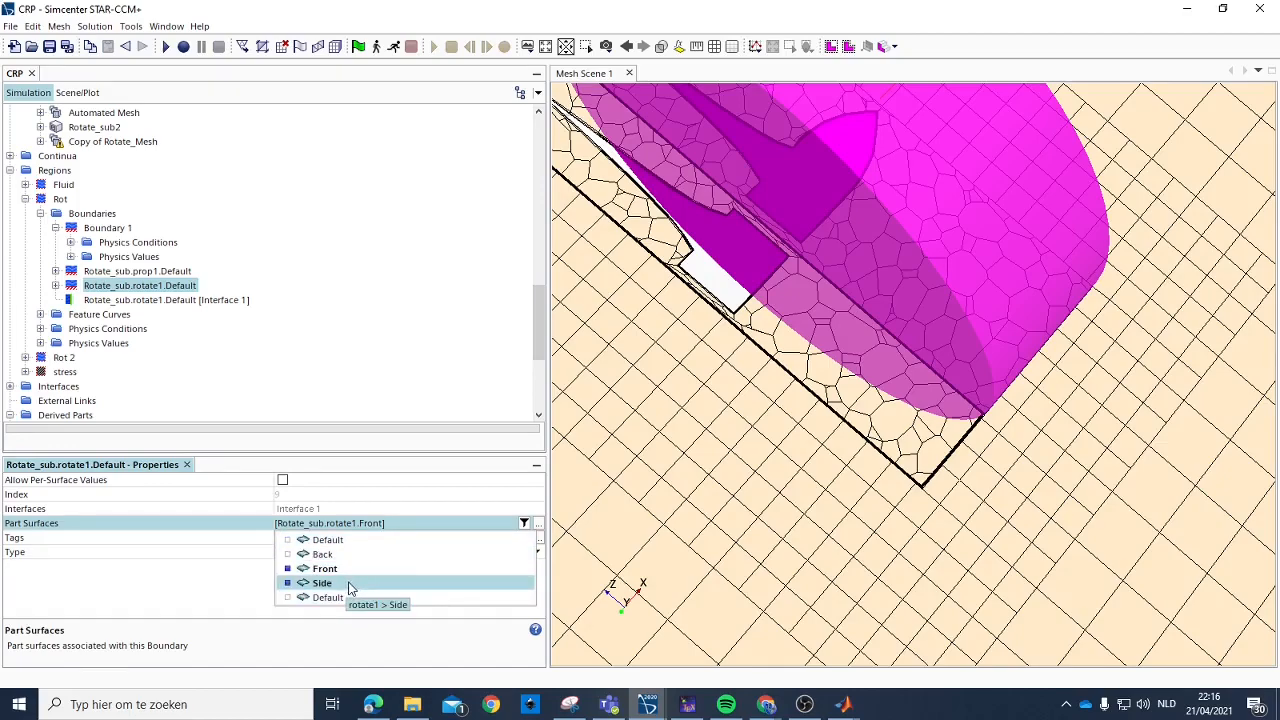
key("Return")
Assign the rotate1 Back surface to the new boundary of the Rot region and rename that boundary Back.
left_click(110, 228)
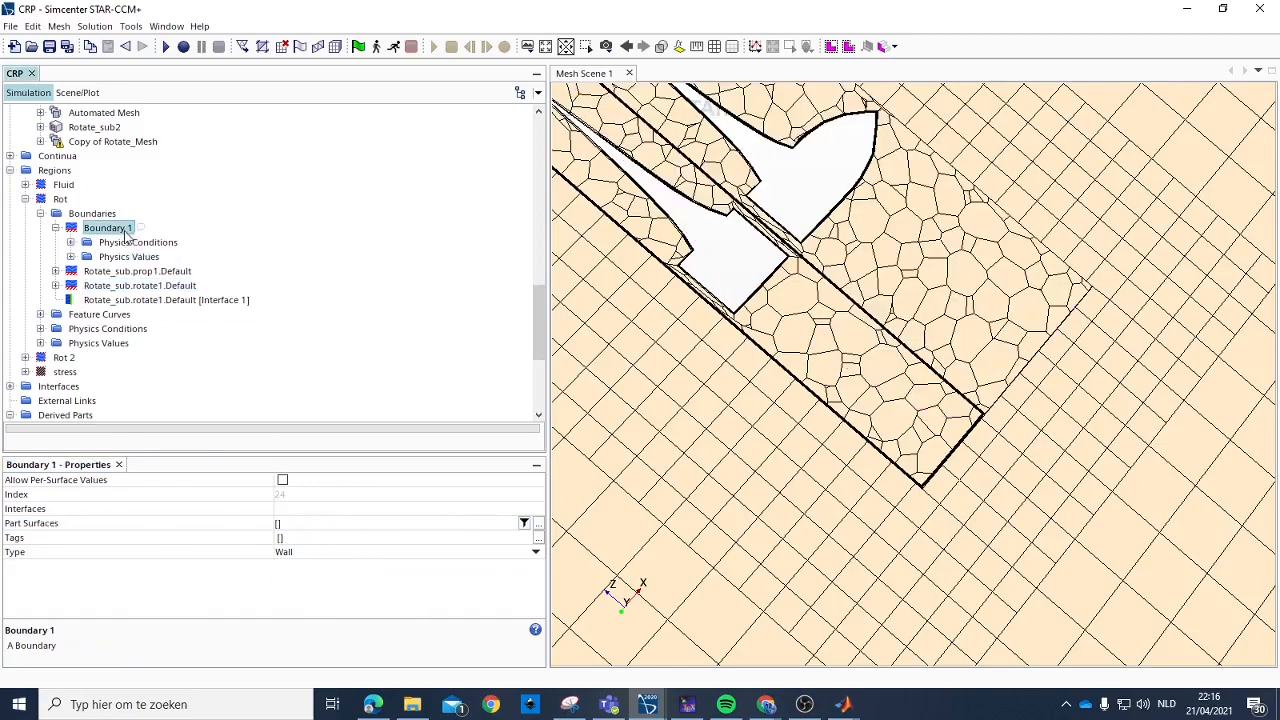
left_click(279, 525)
left_click(325, 557)
key("Return")
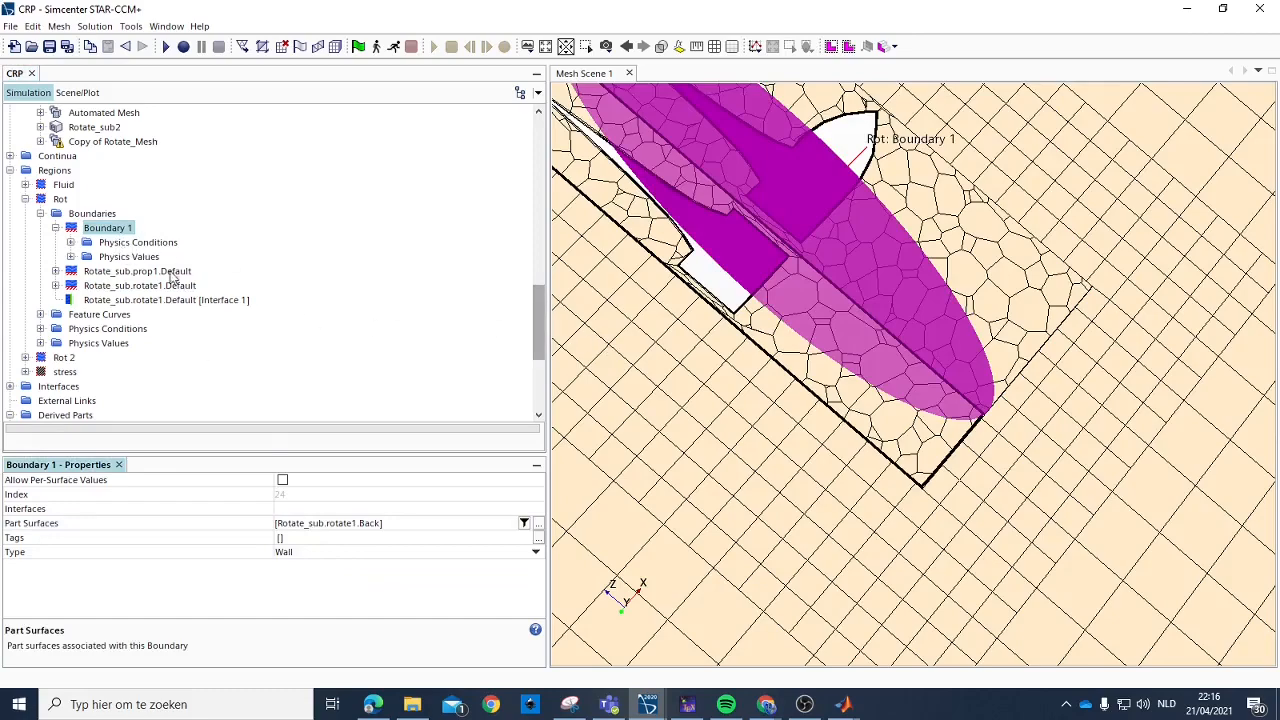
left_click(112, 229)
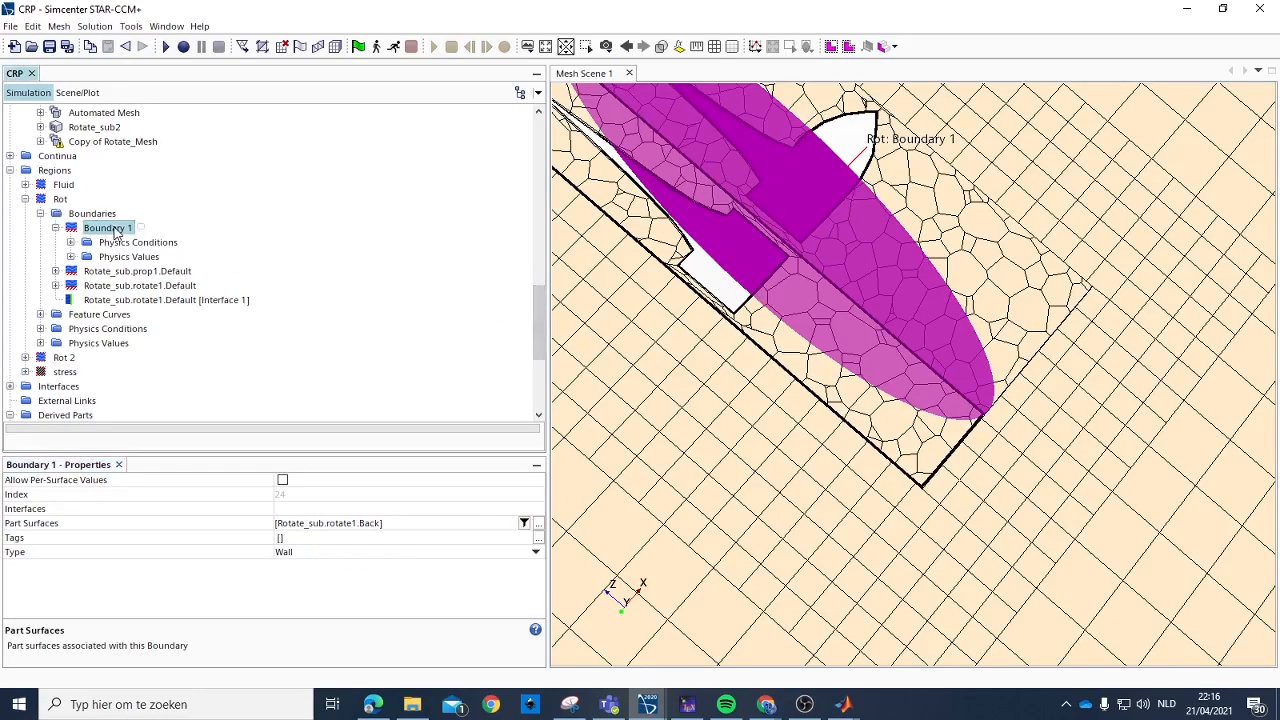
left_click(108, 230)
type("Back")
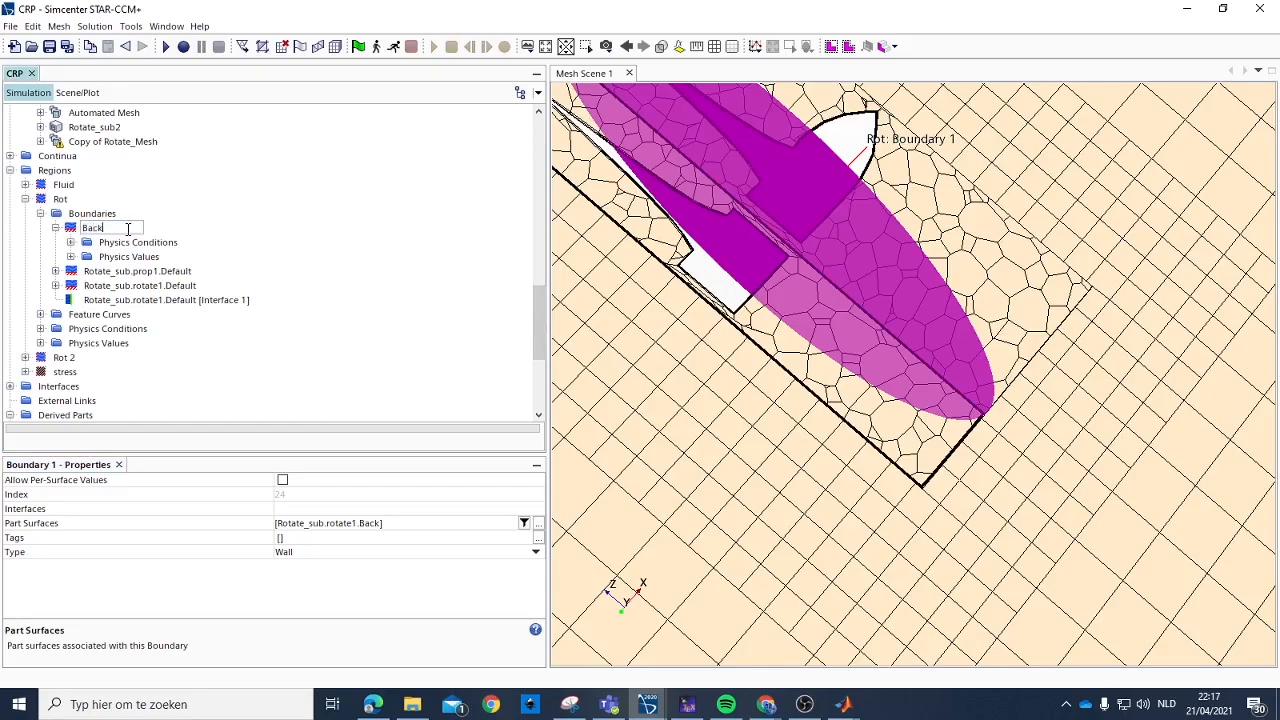
key("Return")
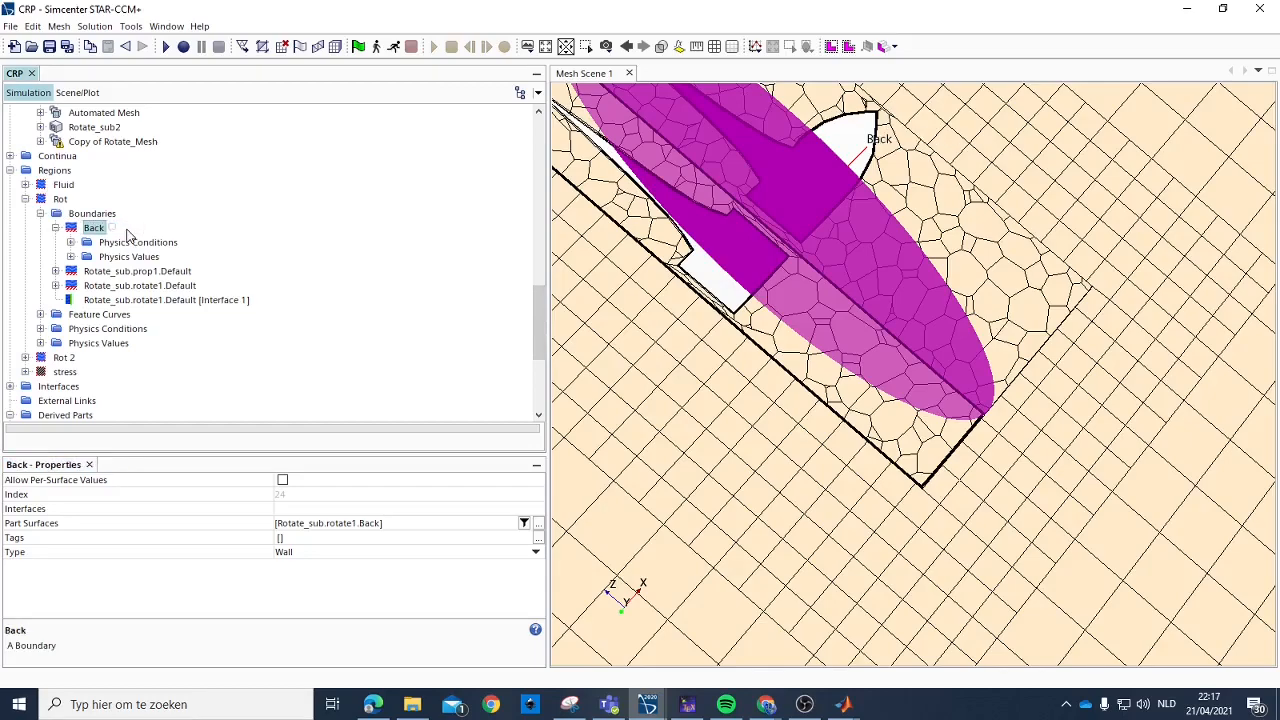
Add a new boundary to the Rot 2 region after checking its prop2 and rotate2 Default boundaries.
left_click(62, 358)
left_click(25, 357)
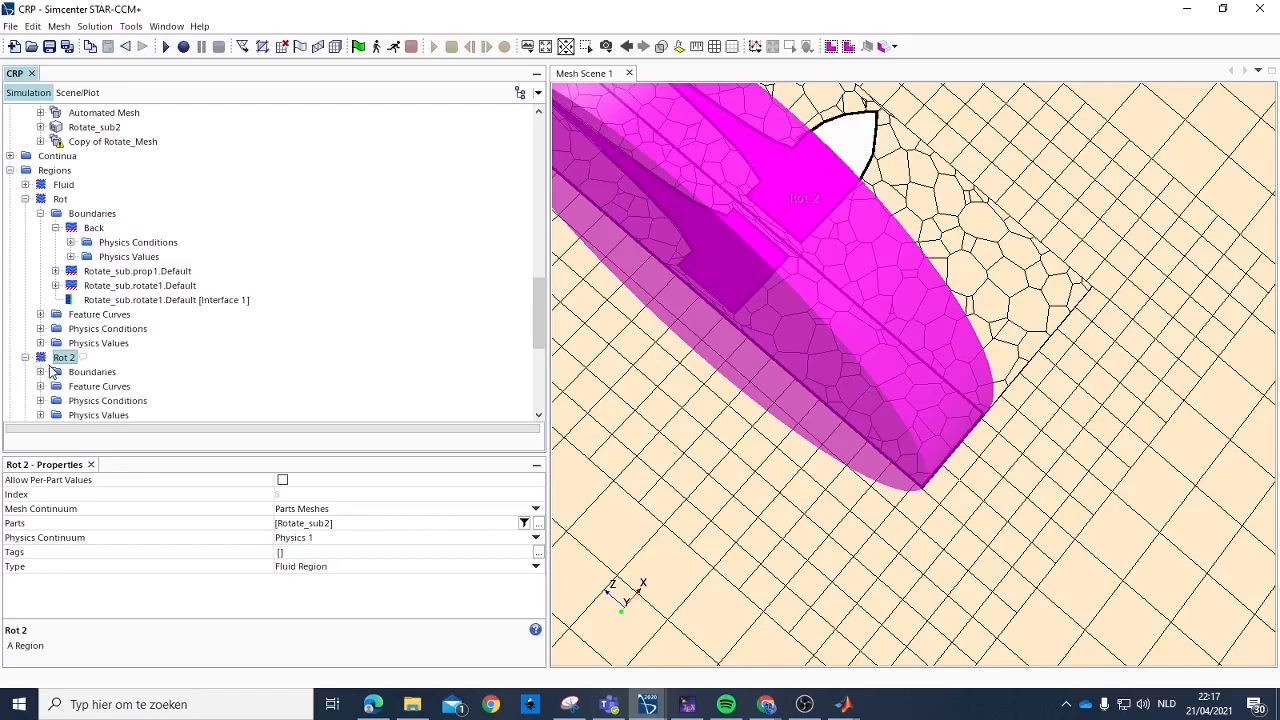
scroll(72, 372, "down", 3)
left_click(40, 286)
left_click(40, 286)
left_click(40, 243)
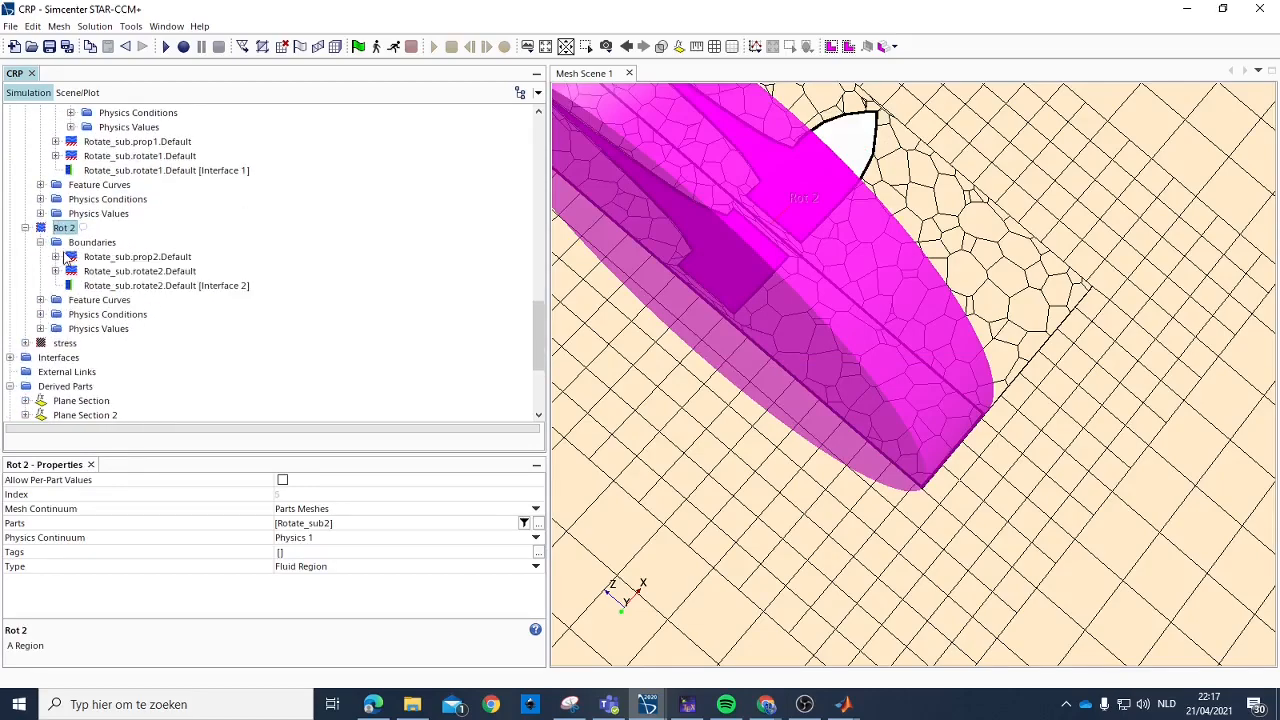
left_click(110, 258)
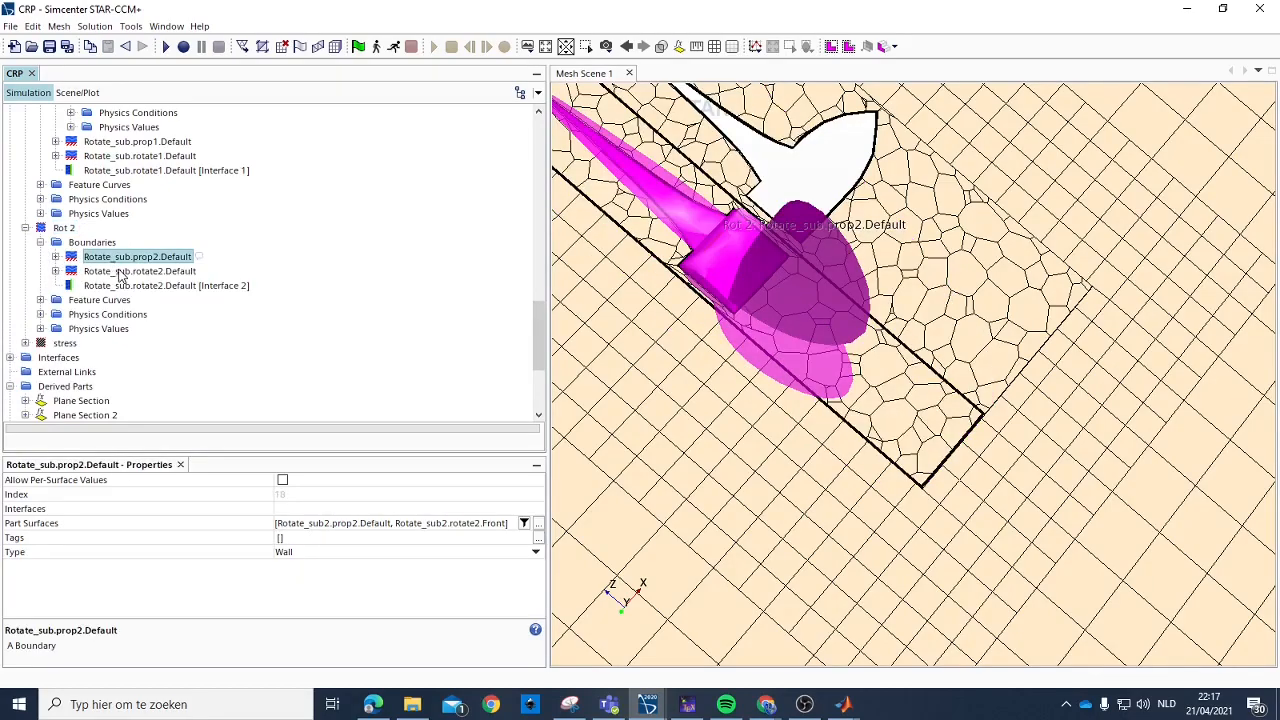
left_click(121, 272)
left_click(110, 244)
right_click(110, 246)
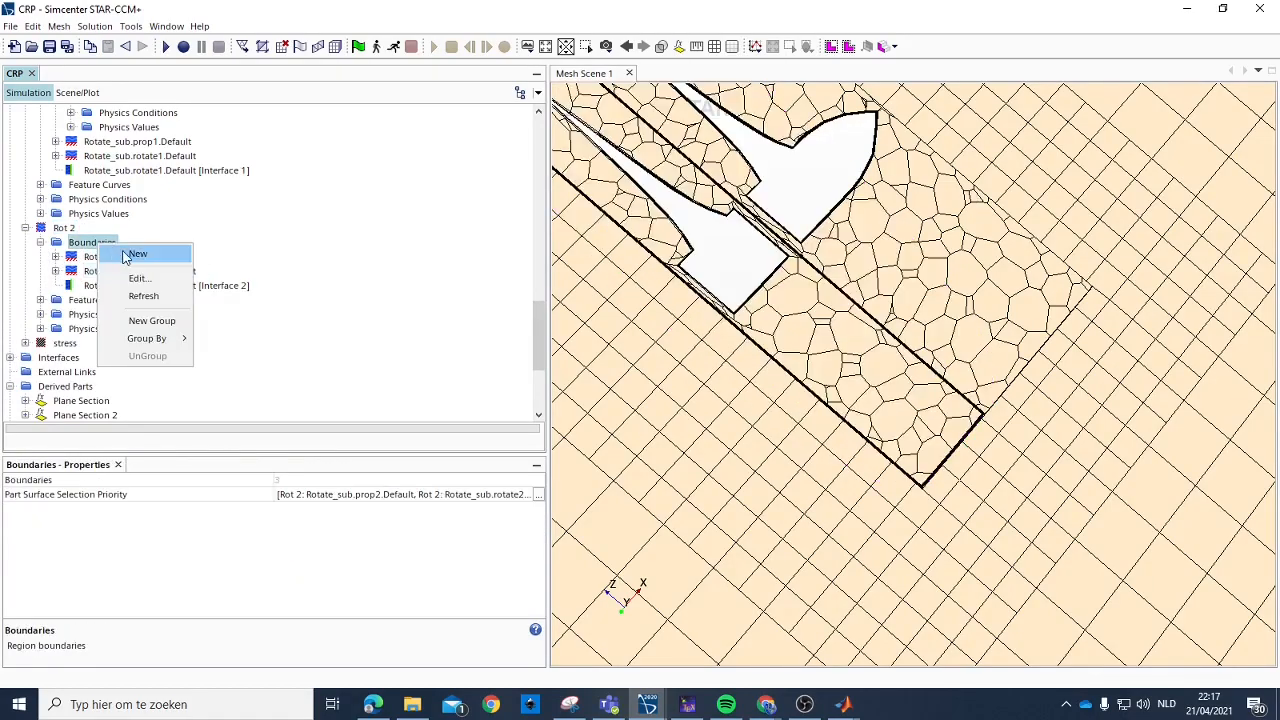
left_click(127, 256)
Assign the rotate2 Front part surface to the new Boundary 1 of the Rot 2 region.
left_click(150, 314)
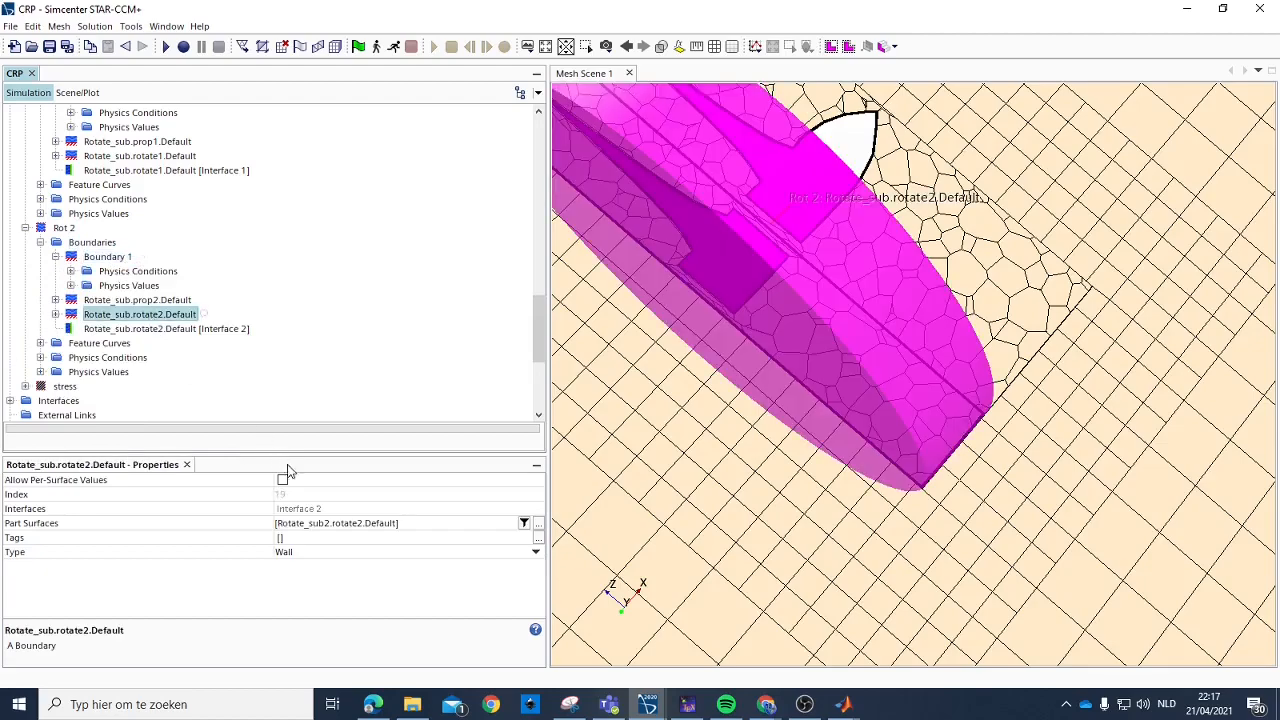
left_click(328, 524)
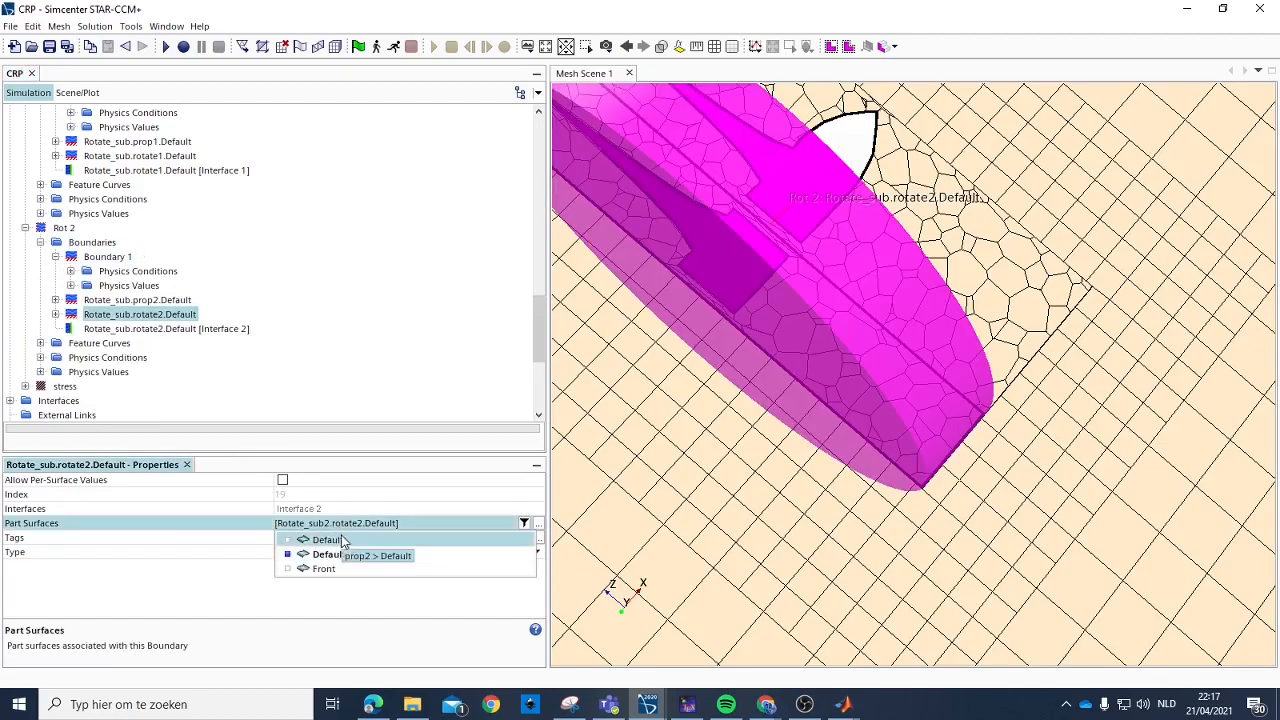
left_click(141, 314)
left_click(106, 258)
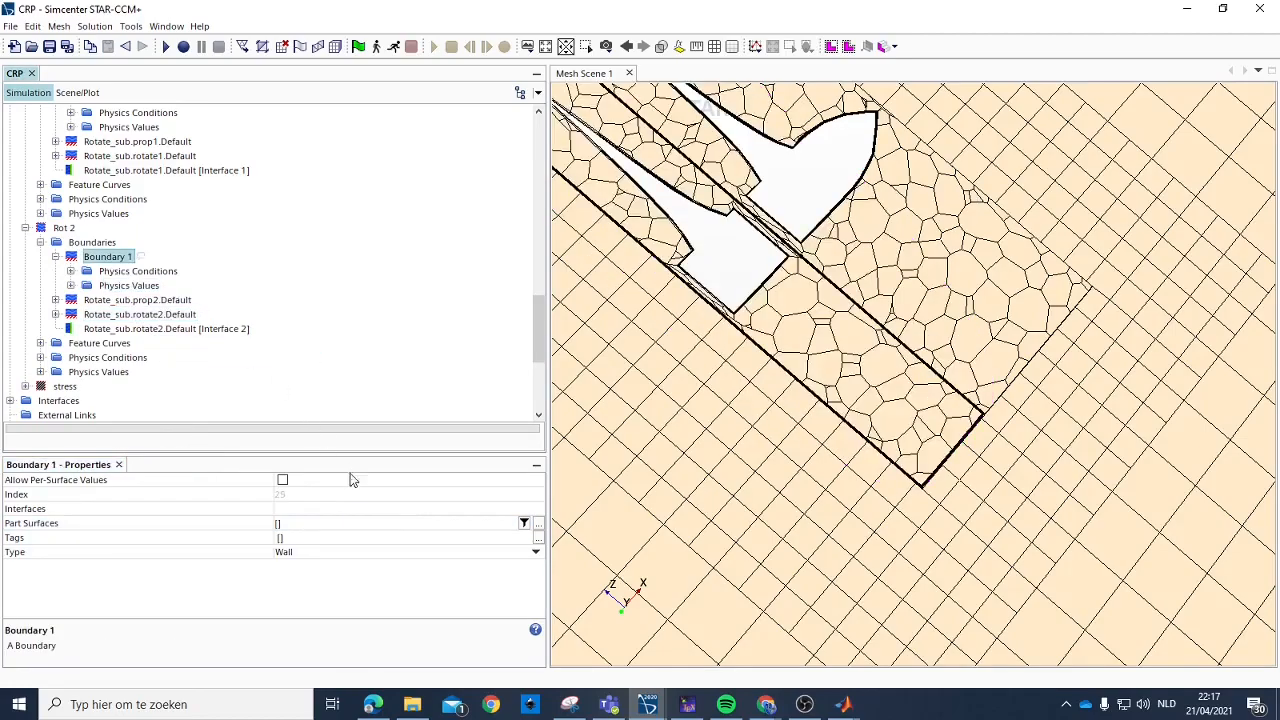
left_click(281, 526)
left_click(324, 568)
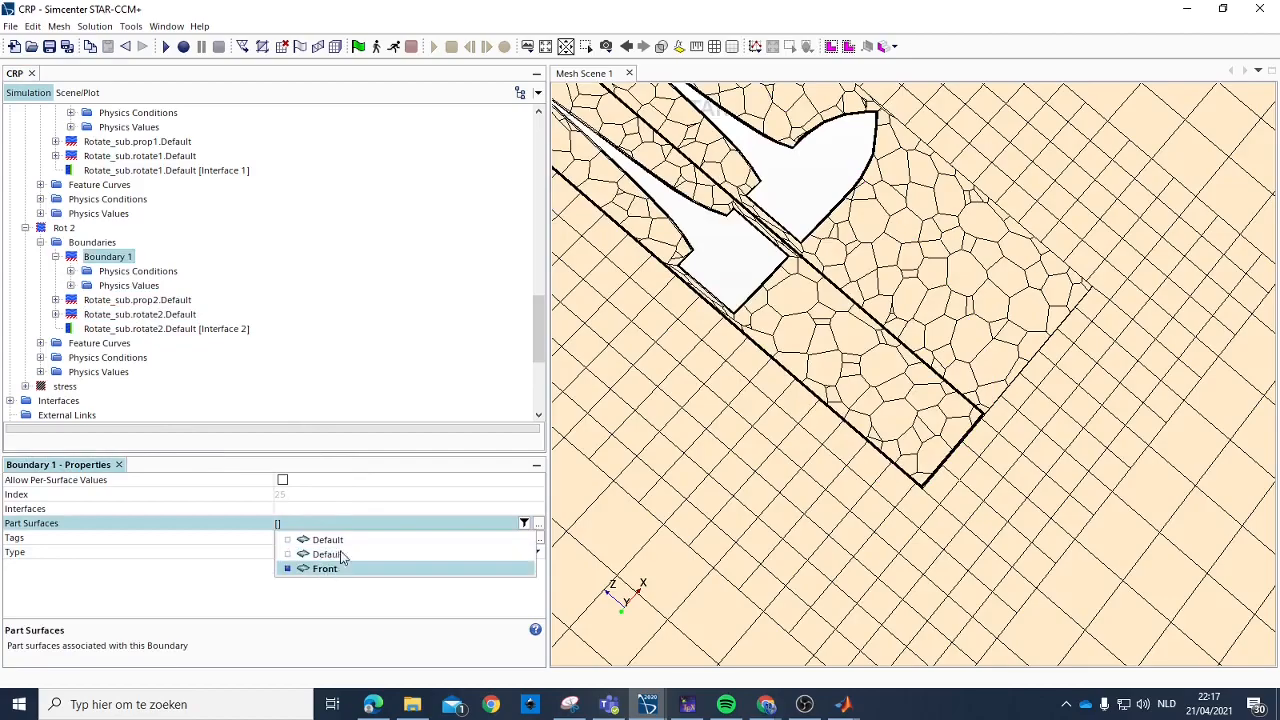
left_click(266, 426)
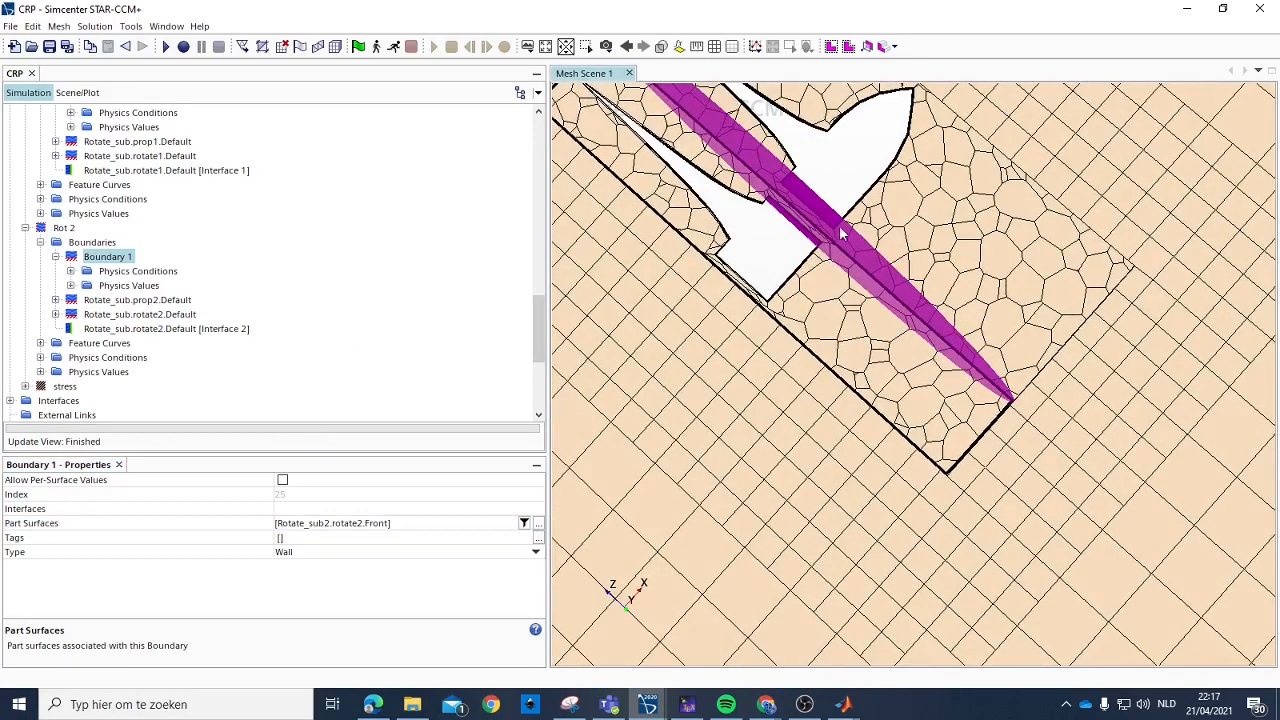
Create an interface between the Back boundary of Rot and Boundary 1 of Rot 2.
scroll(145, 220, "up", 1)
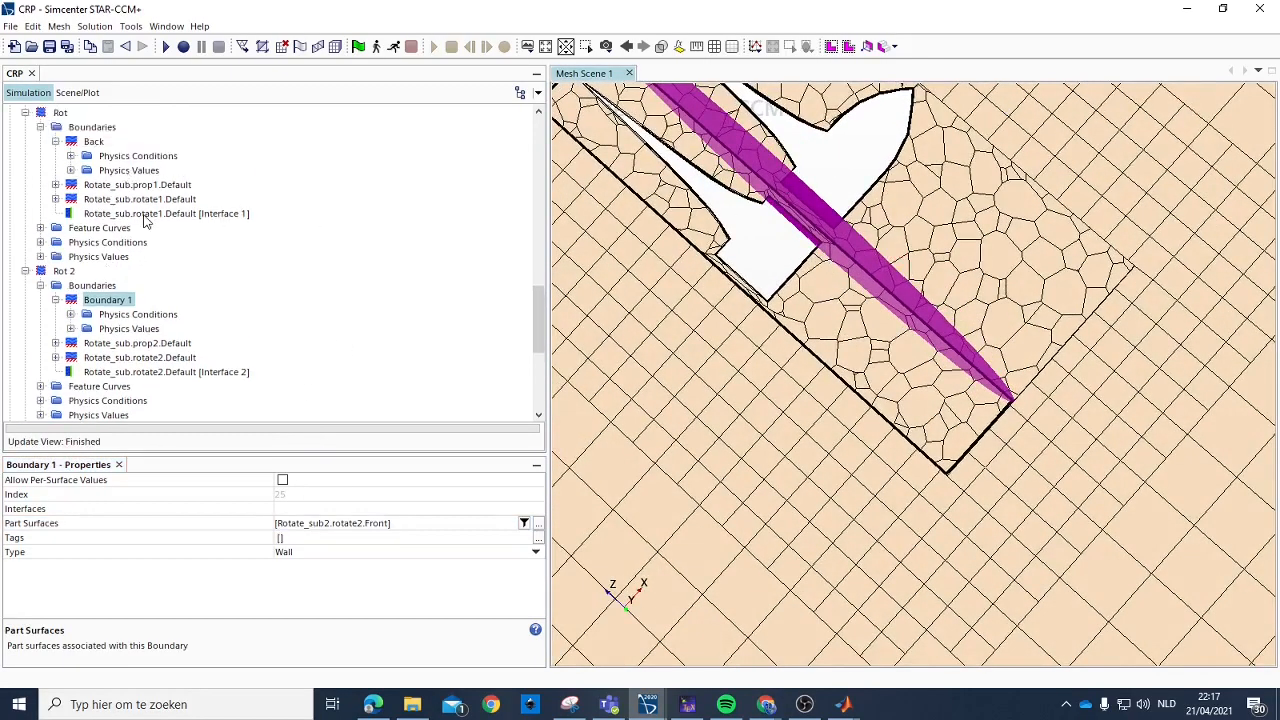
left_click(89, 141, "ctrl")
right_click(89, 139)
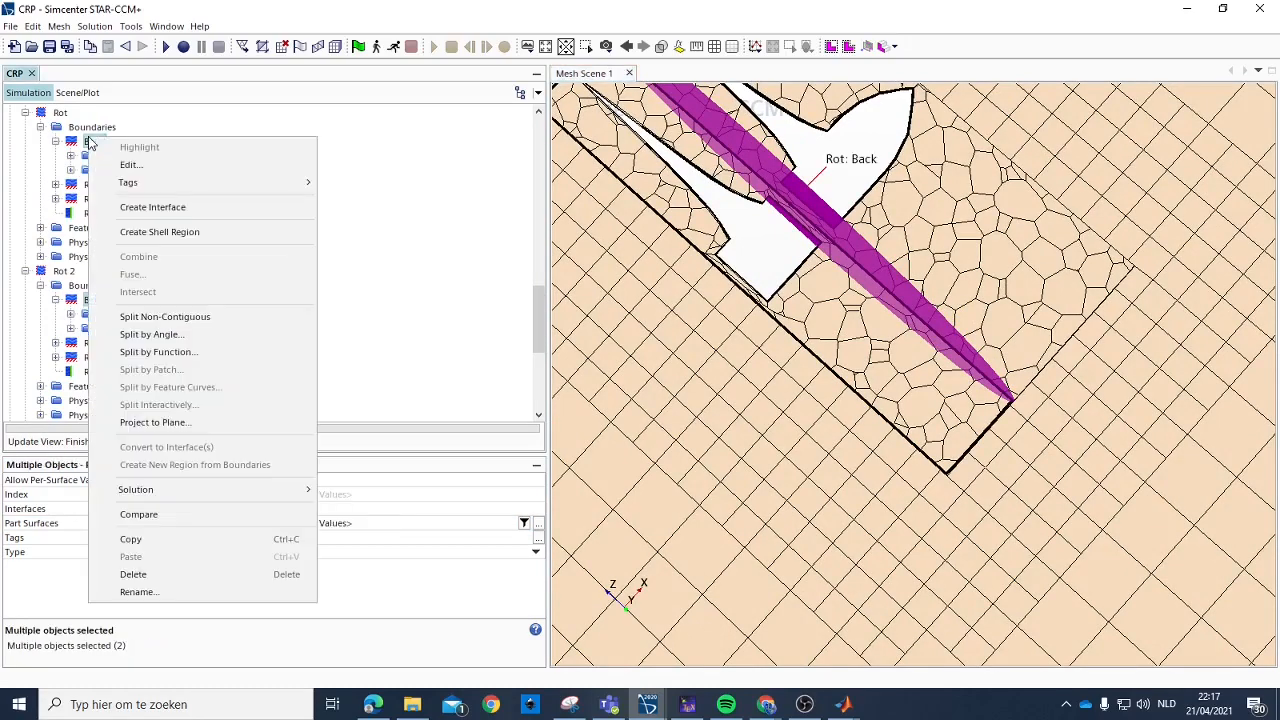
left_click(165, 208)
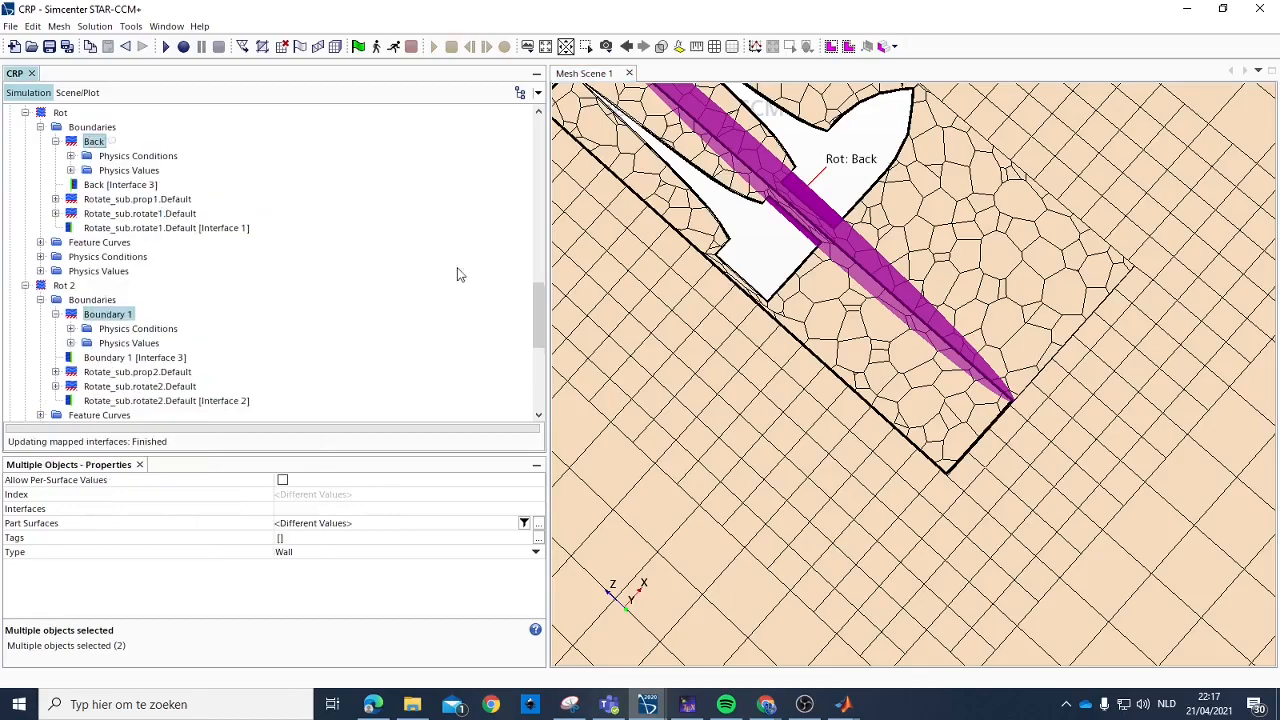
Collapse the Rot 2 region and check the motion specification in the Rot region's physics values.
scroll(110, 290, "down", 3)
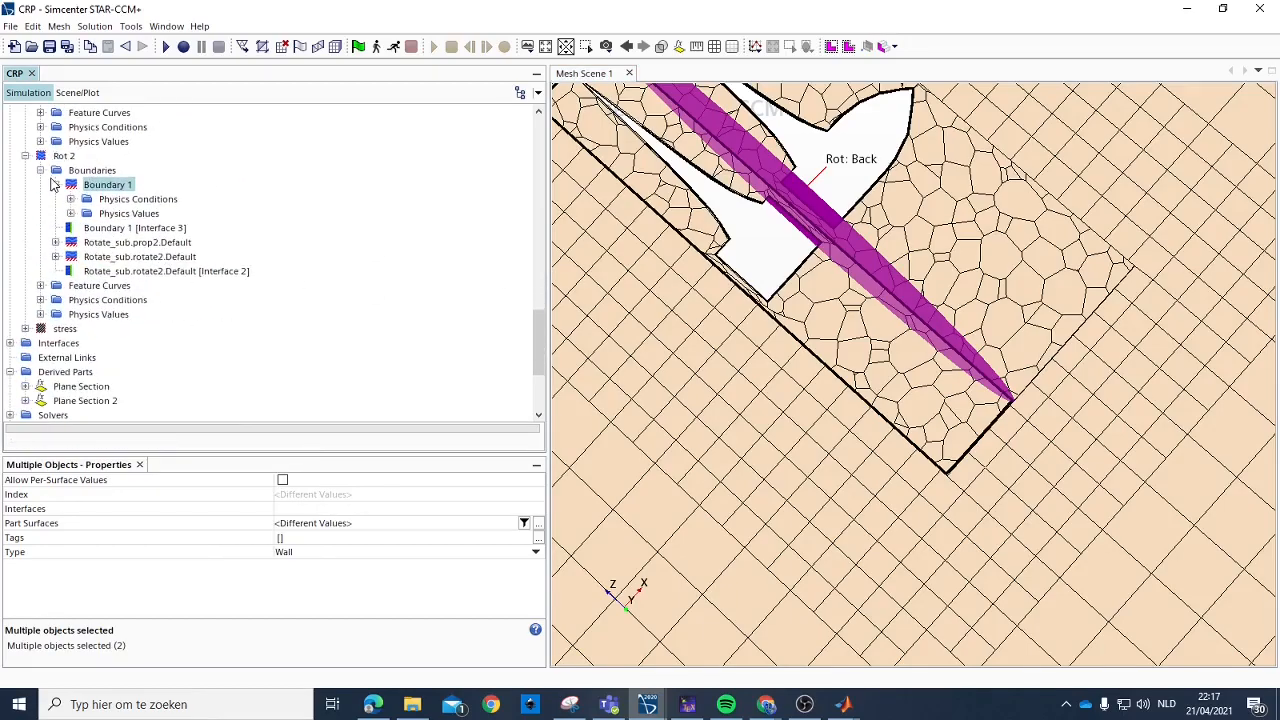
left_click(56, 185)
scroll(40, 272, "down", 2)
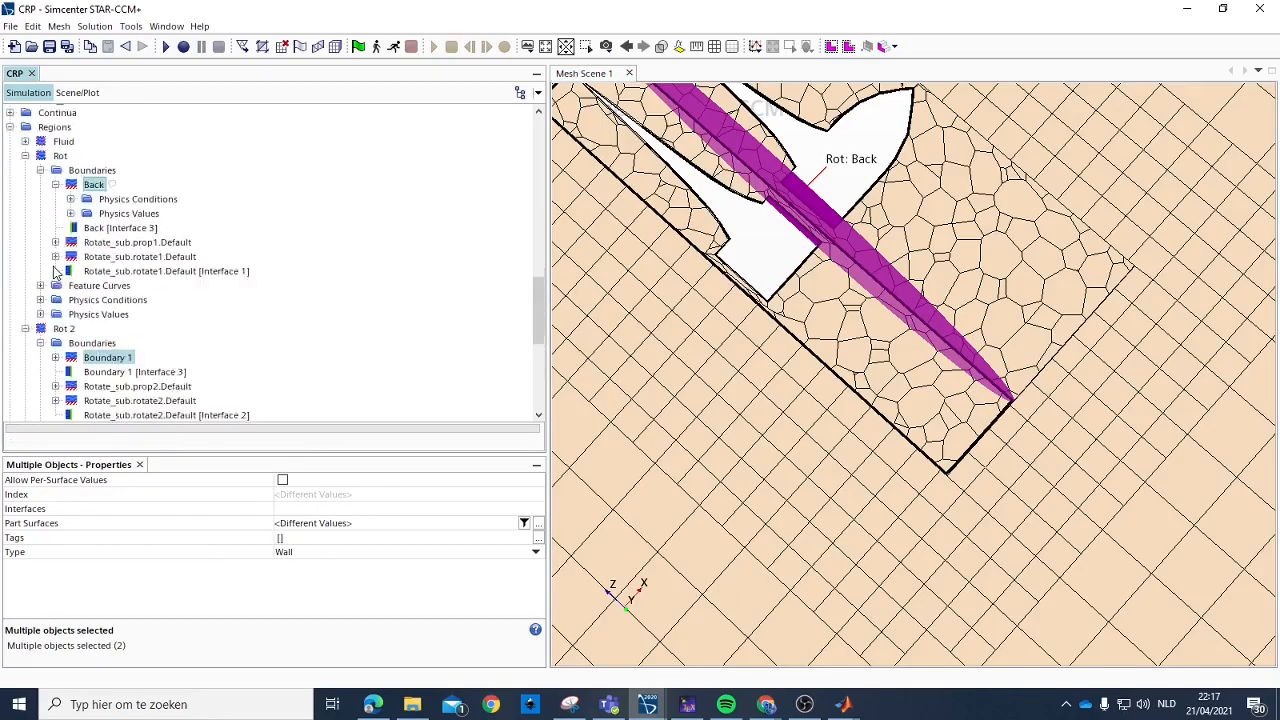
left_click(25, 286)
scroll(70, 300, "up", 3)
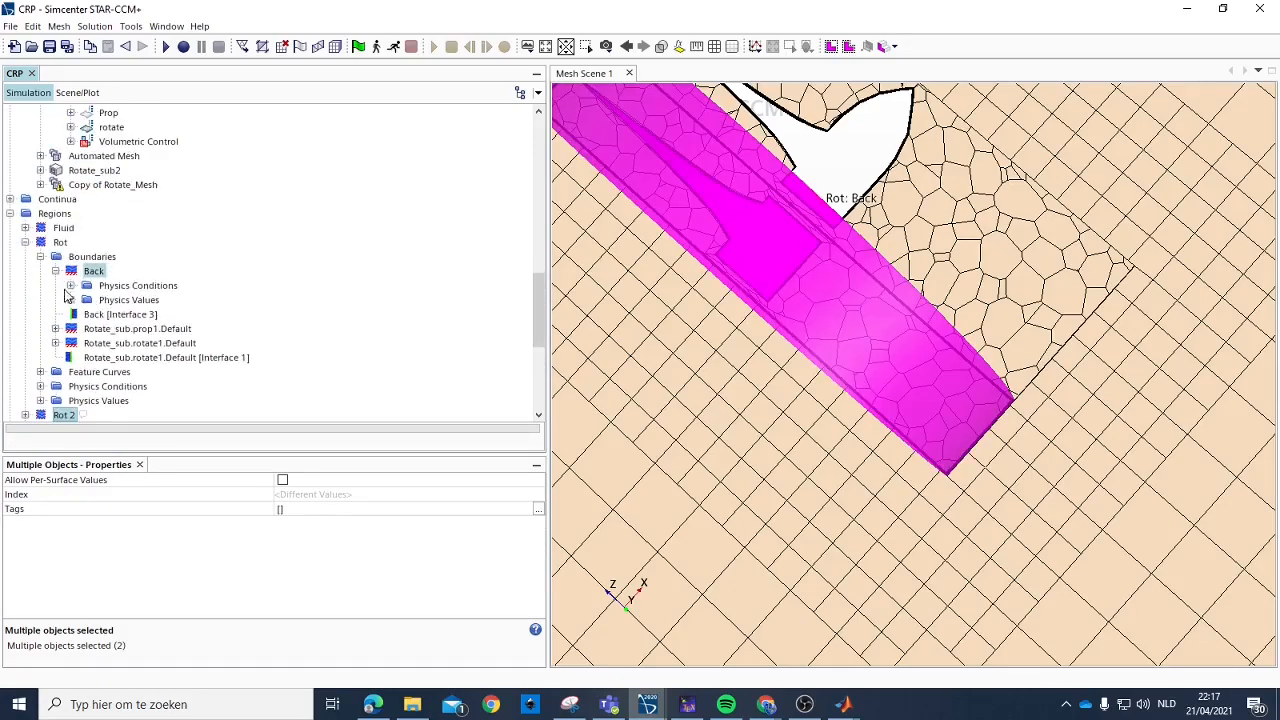
scroll(70, 305, "down", 2)
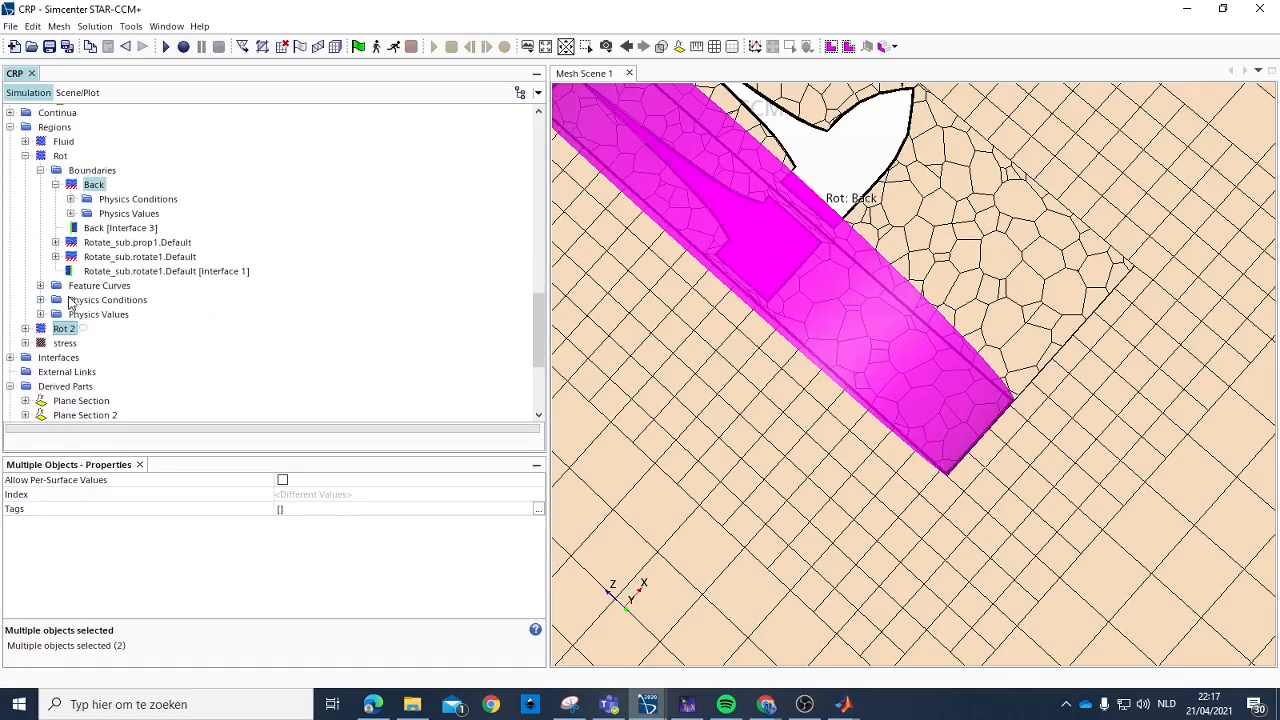
left_click(41, 314)
left_click(126, 329)
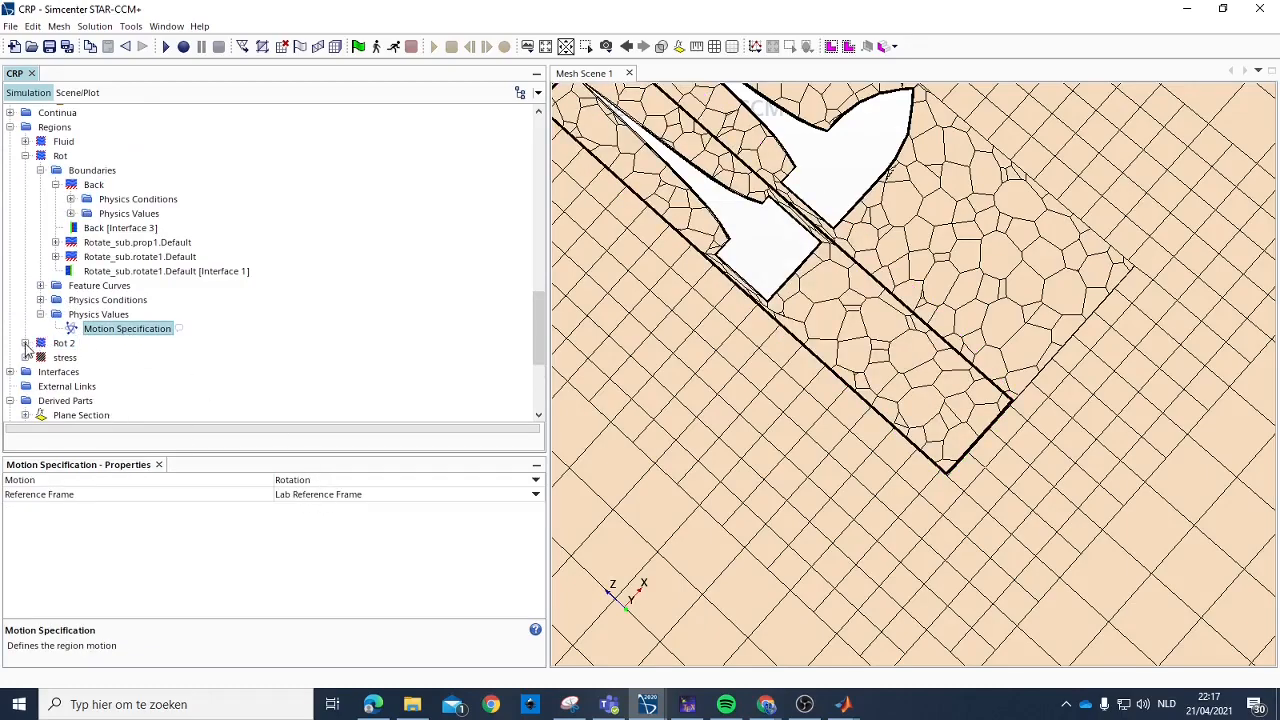
Set the motion specification of the Rot 2 region to Copy of Rotation and collapse both rotating regions.
left_click(25, 343)
scroll(62, 345, "down", 1)
left_click(41, 372)
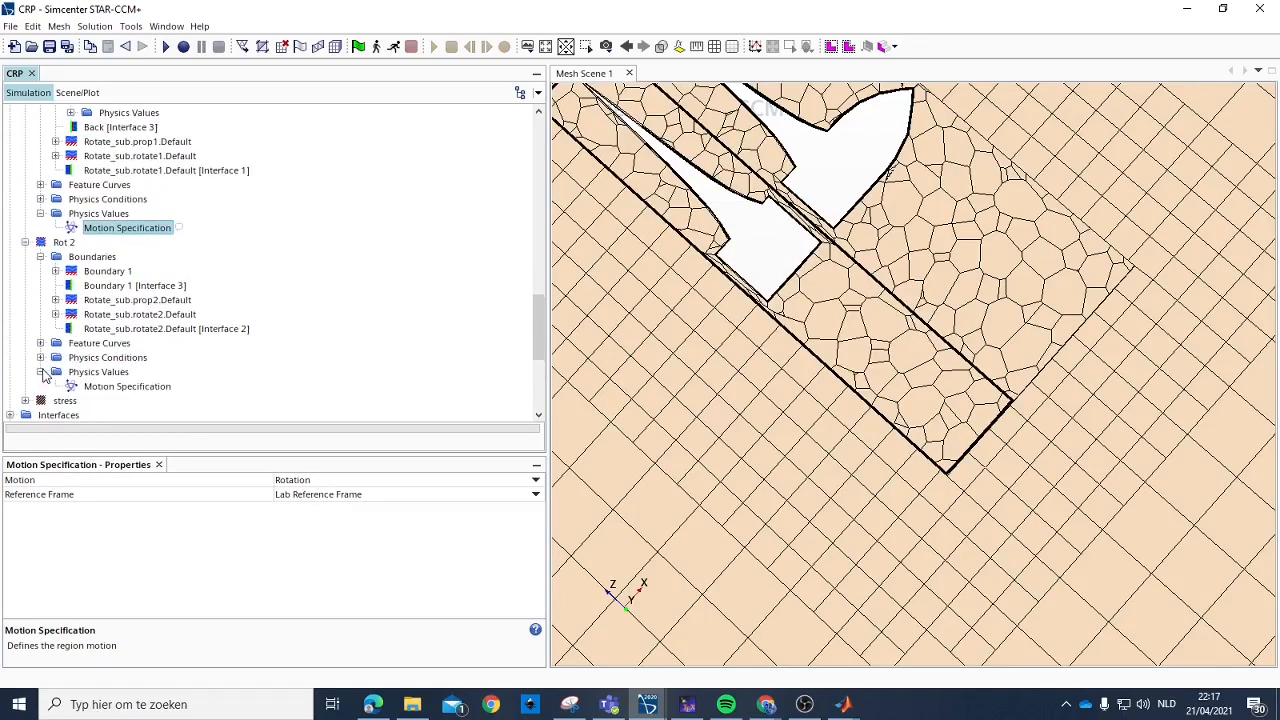
left_click(120, 387)
left_click(321, 485)
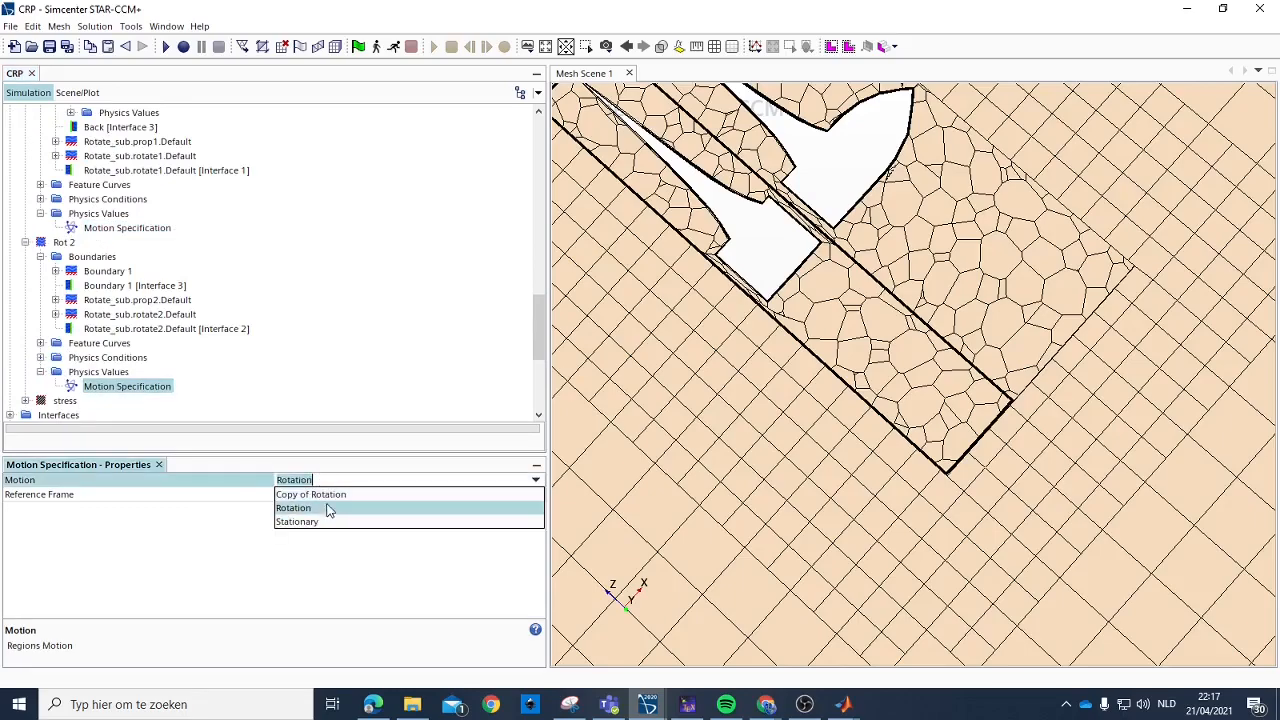
left_click(324, 492)
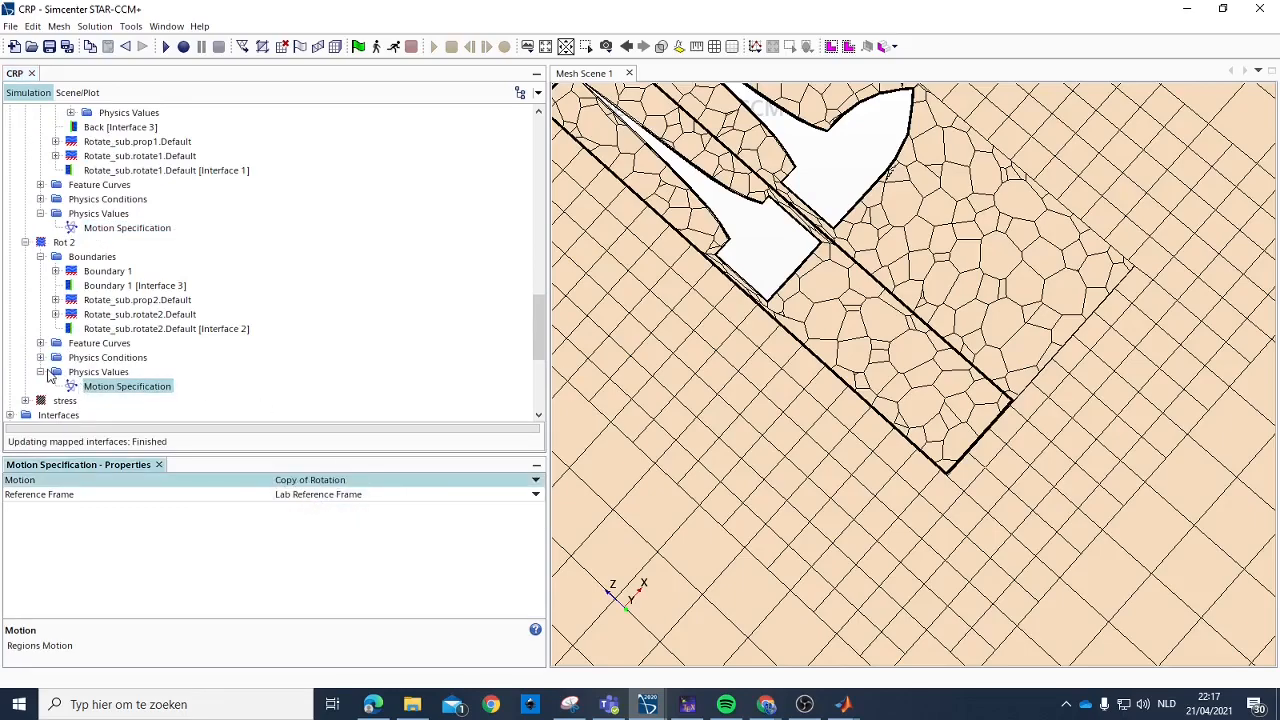
left_click(45, 371)
left_click(25, 242)
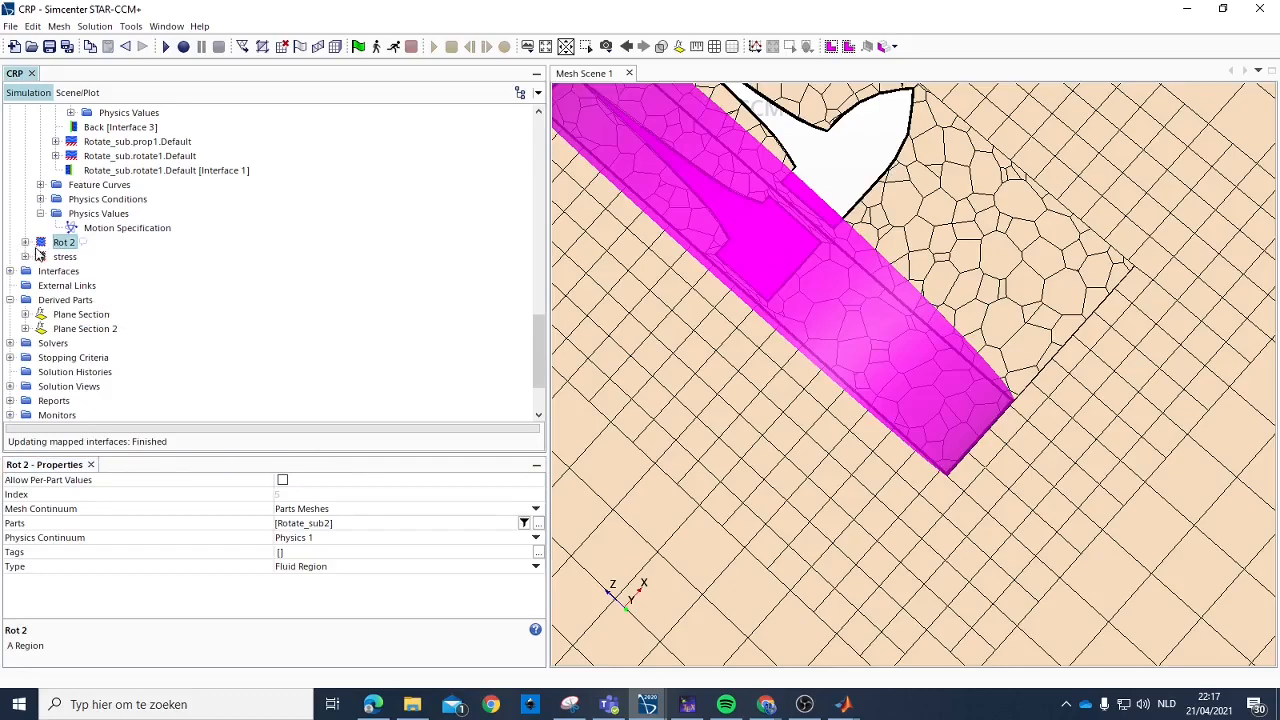
scroll(24, 240, "up", 4)
left_click(25, 228)
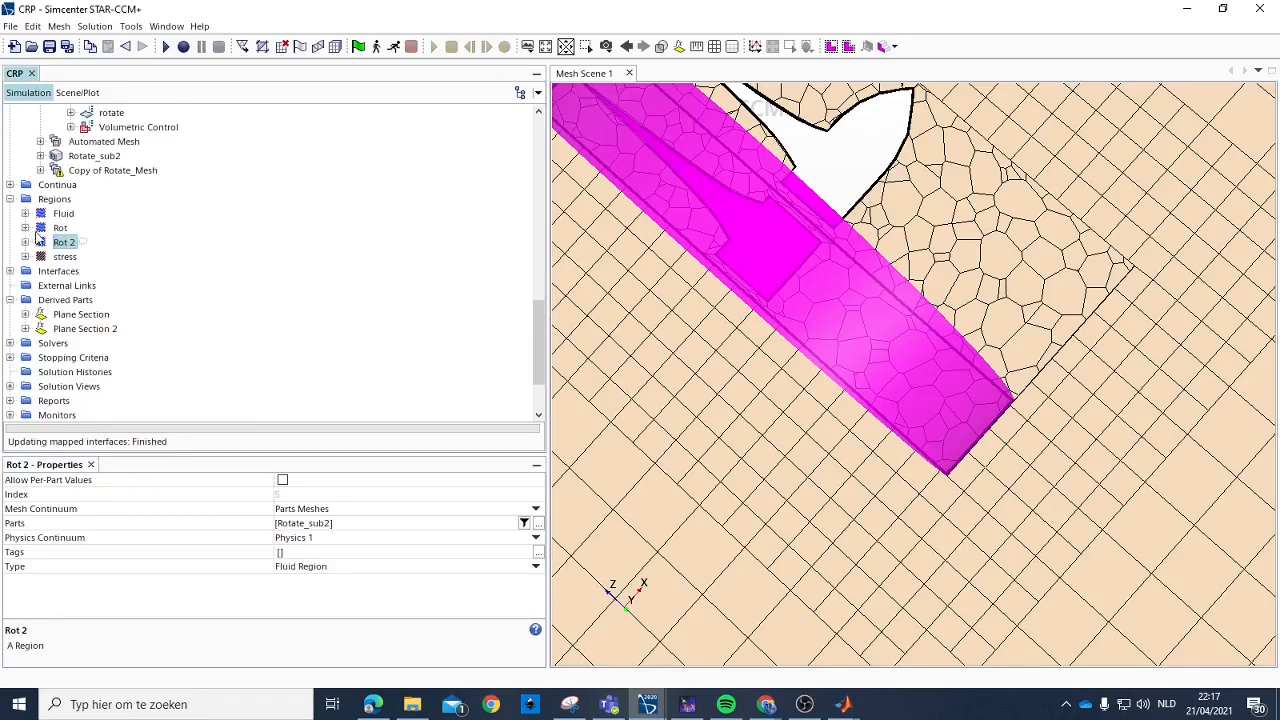
Review the Rotate_Mesh operation's Prop control and default controls, including CAD projection, target surface size, surface curvature and growth rate.
scroll(30, 235, "up", 4)
left_click(82, 171)
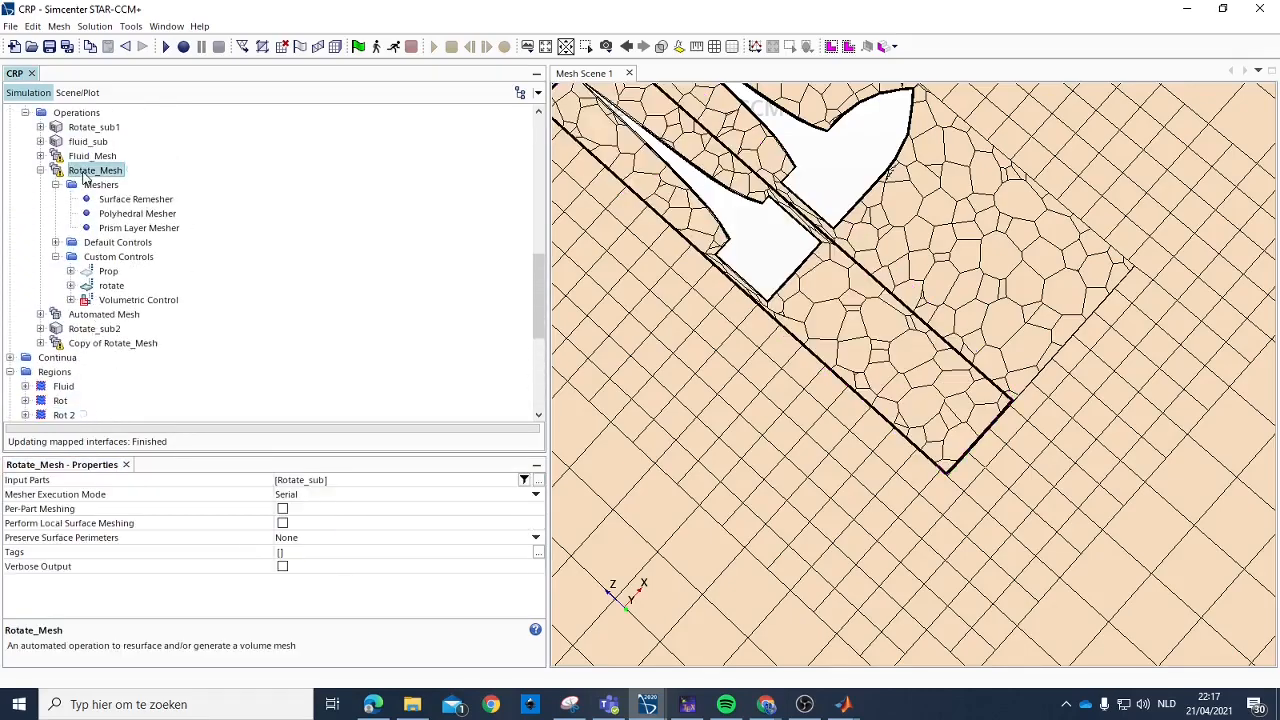
left_click(108, 271)
scroll(85, 250, "up", 1)
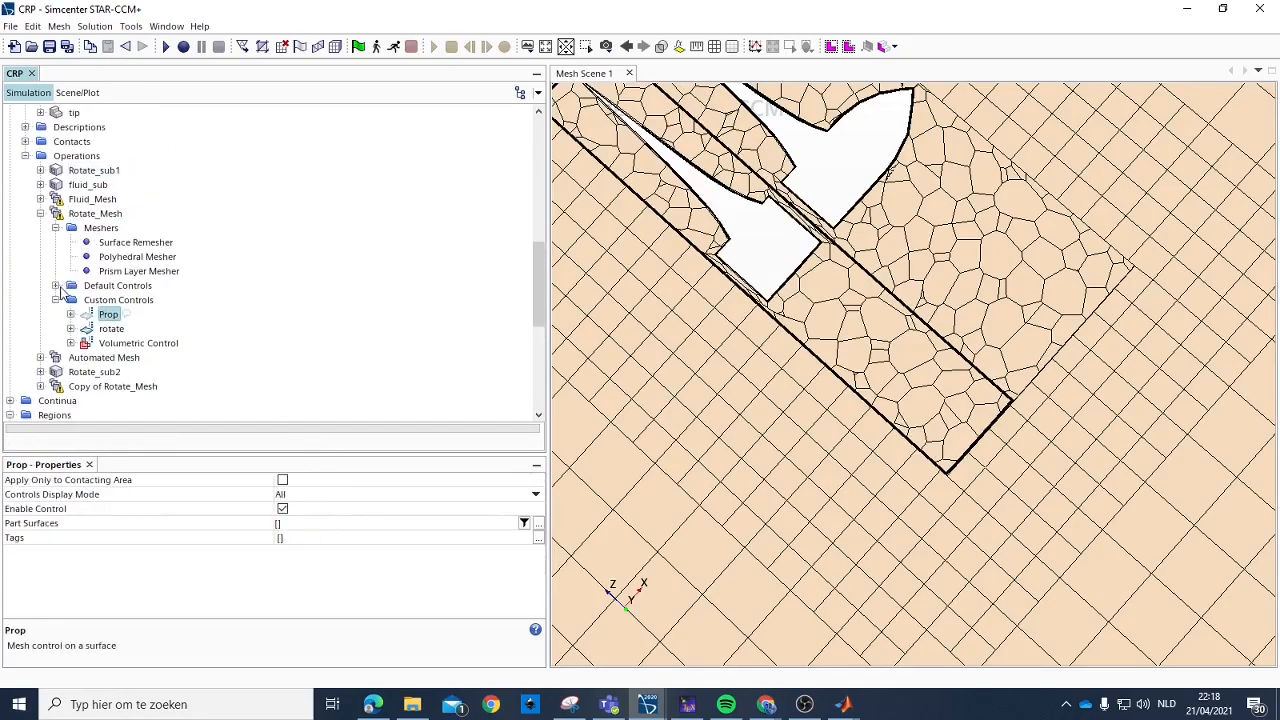
left_click(56, 285)
left_click(126, 229)
left_click(126, 243)
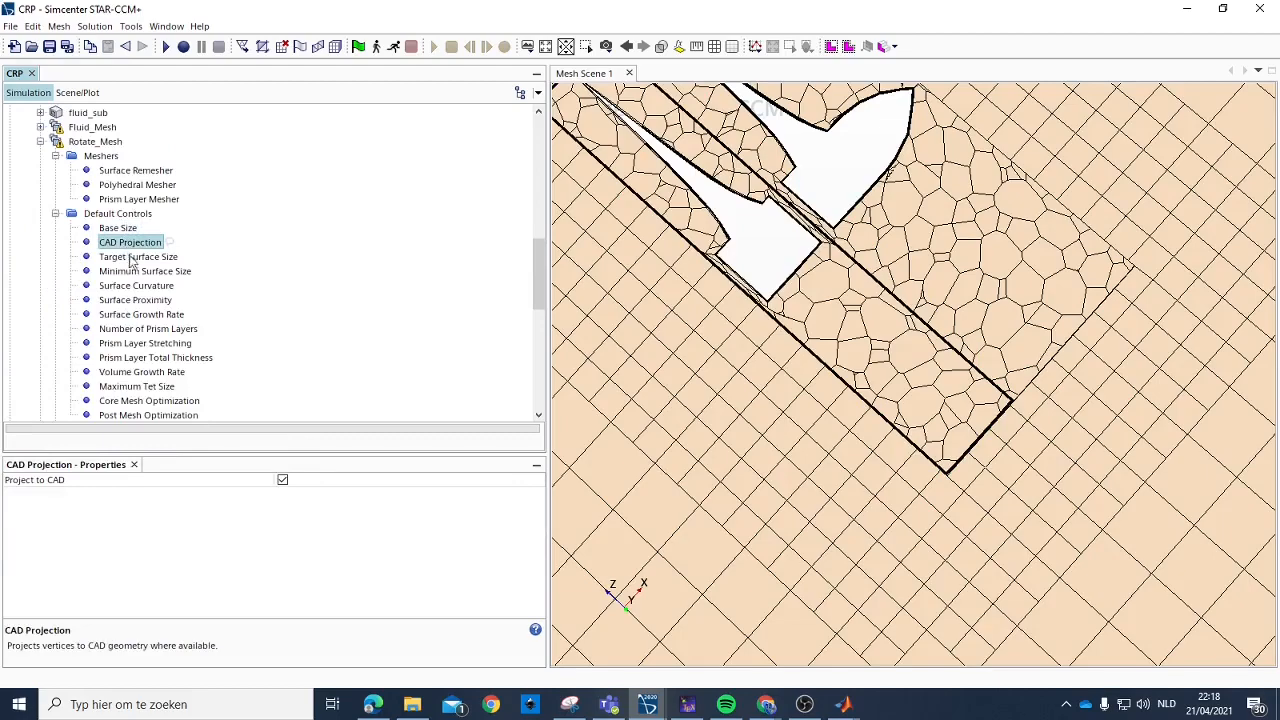
left_click(138, 257)
left_click(142, 285)
left_click(148, 315)
left_click(143, 285)
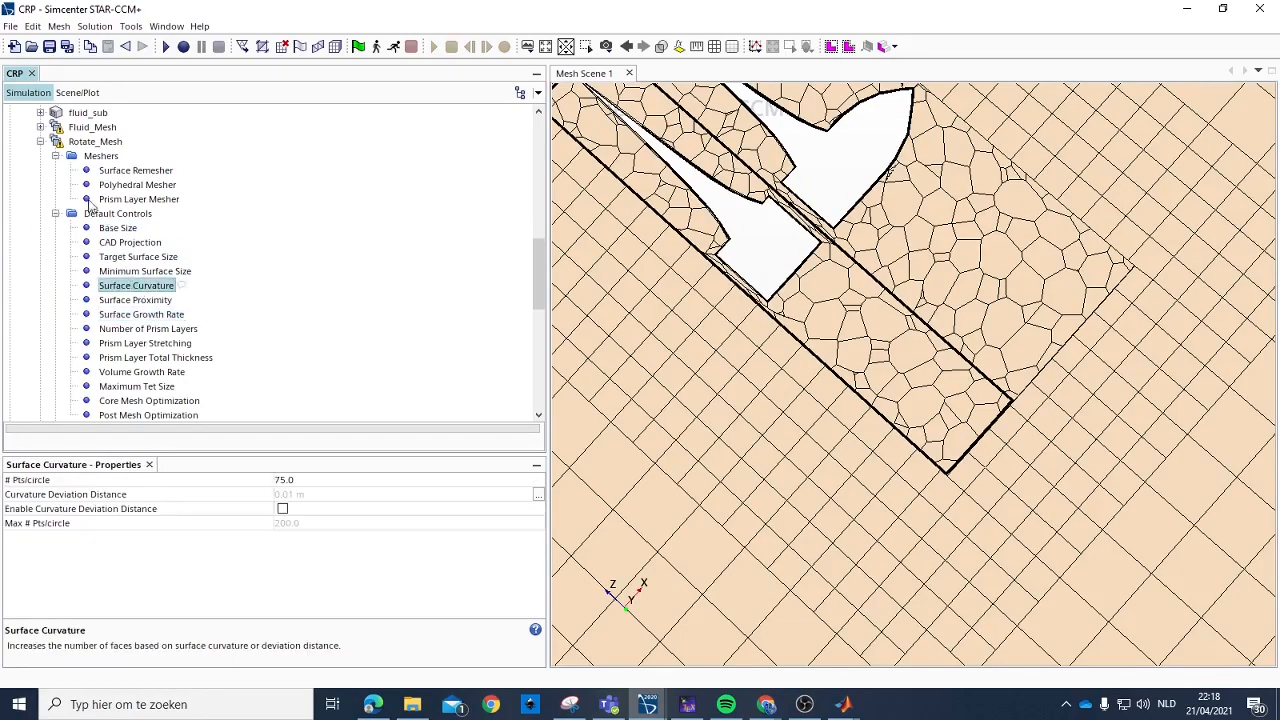
left_click(56, 156)
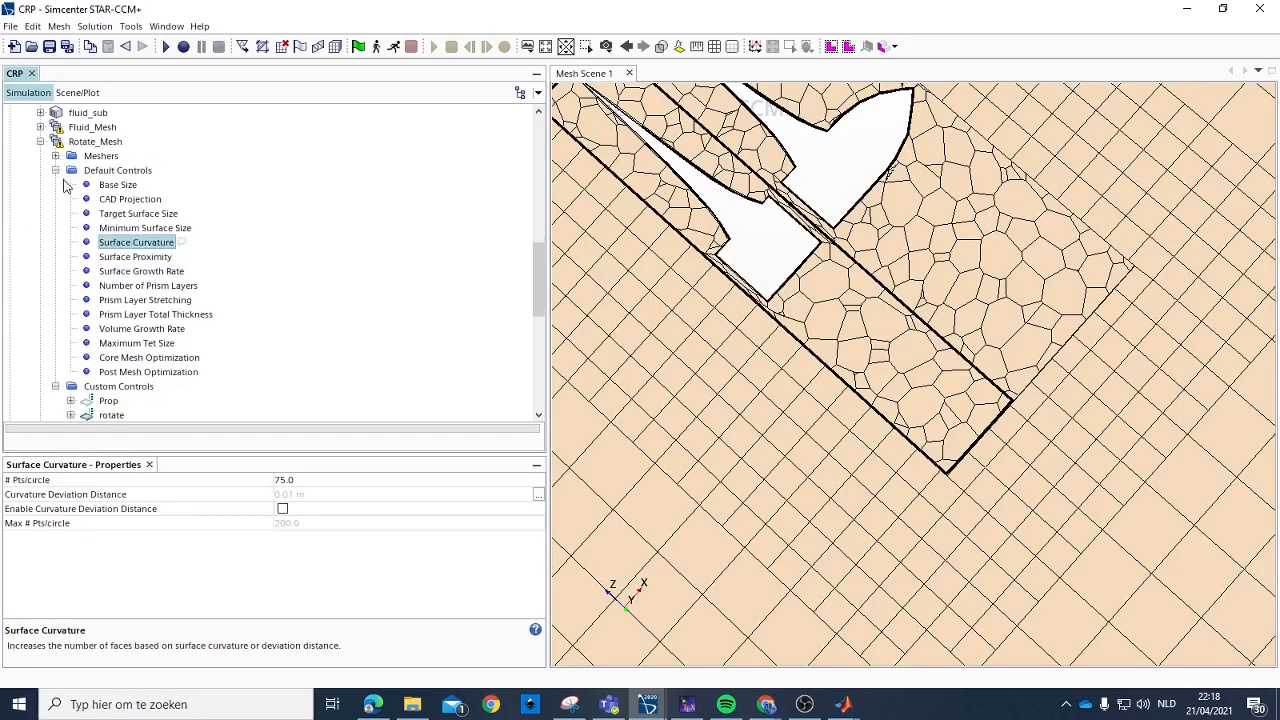
left_click(56, 170)
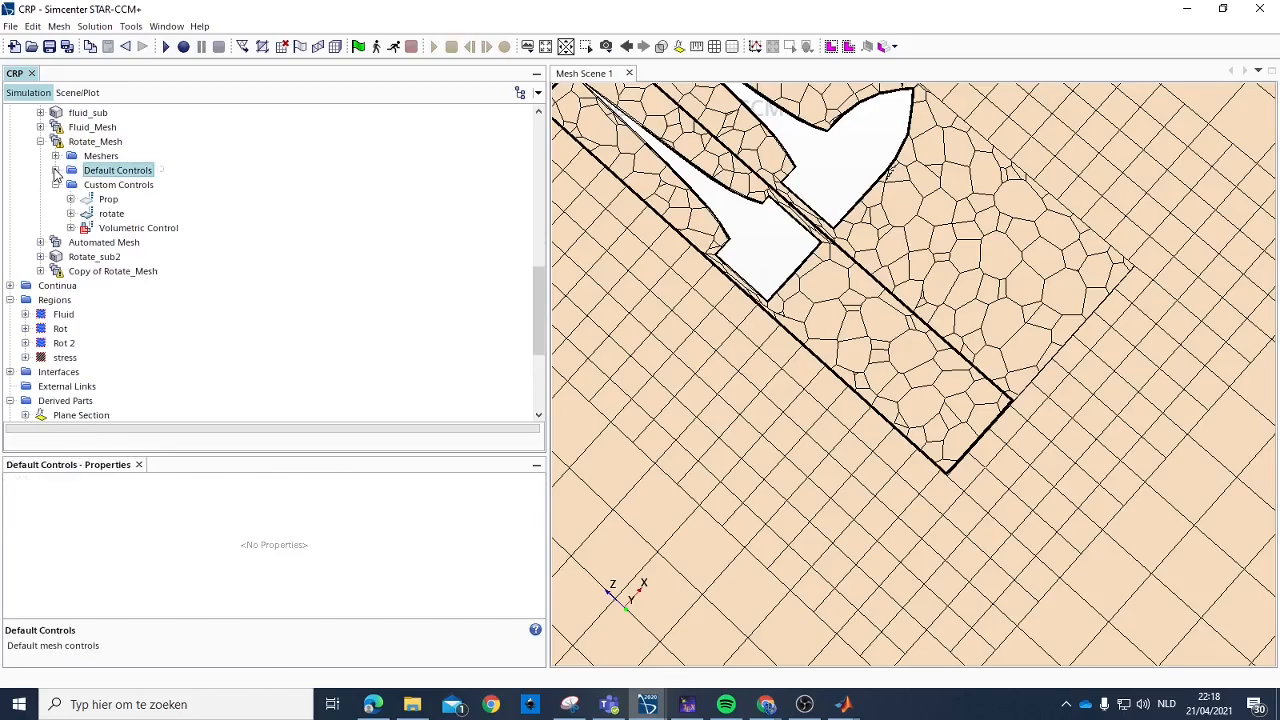
Assign the Rotate_Mesh Prop control's part surfaces with a filter for names containing prop1.
left_click(100, 200)
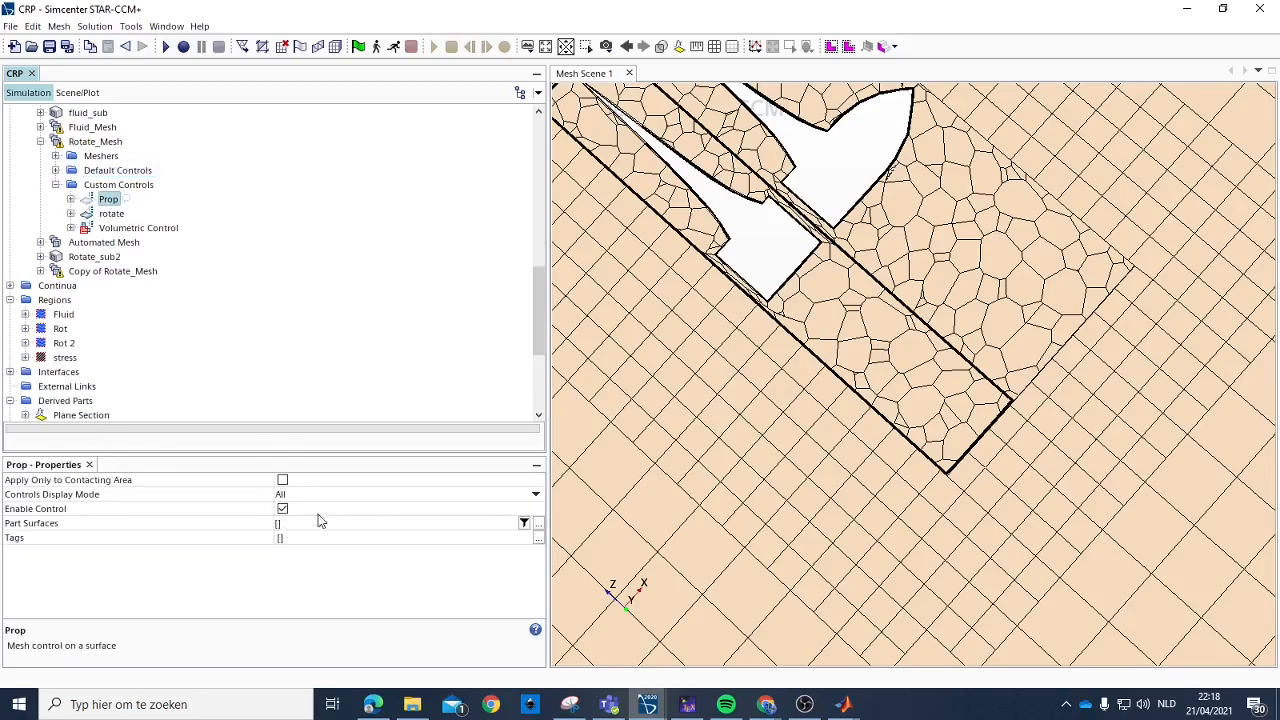
left_click(538, 523)
left_click(572, 180)
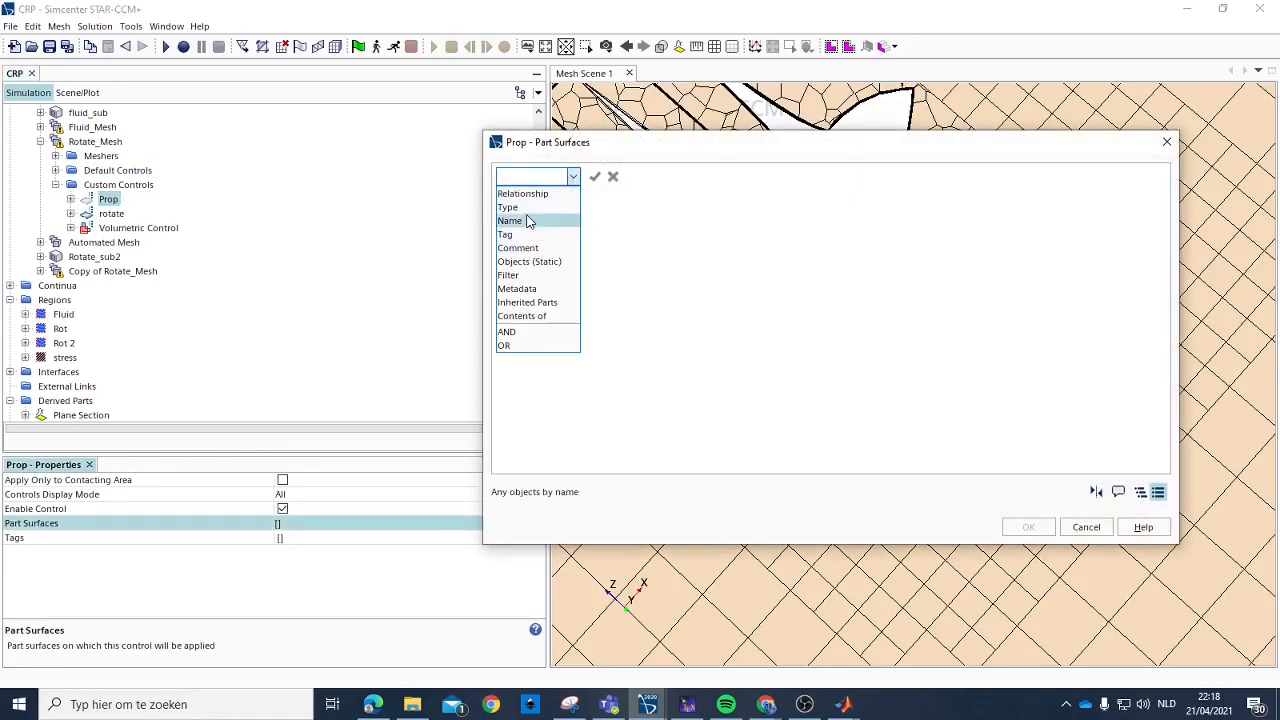
left_click(570, 220)
left_click(737, 180)
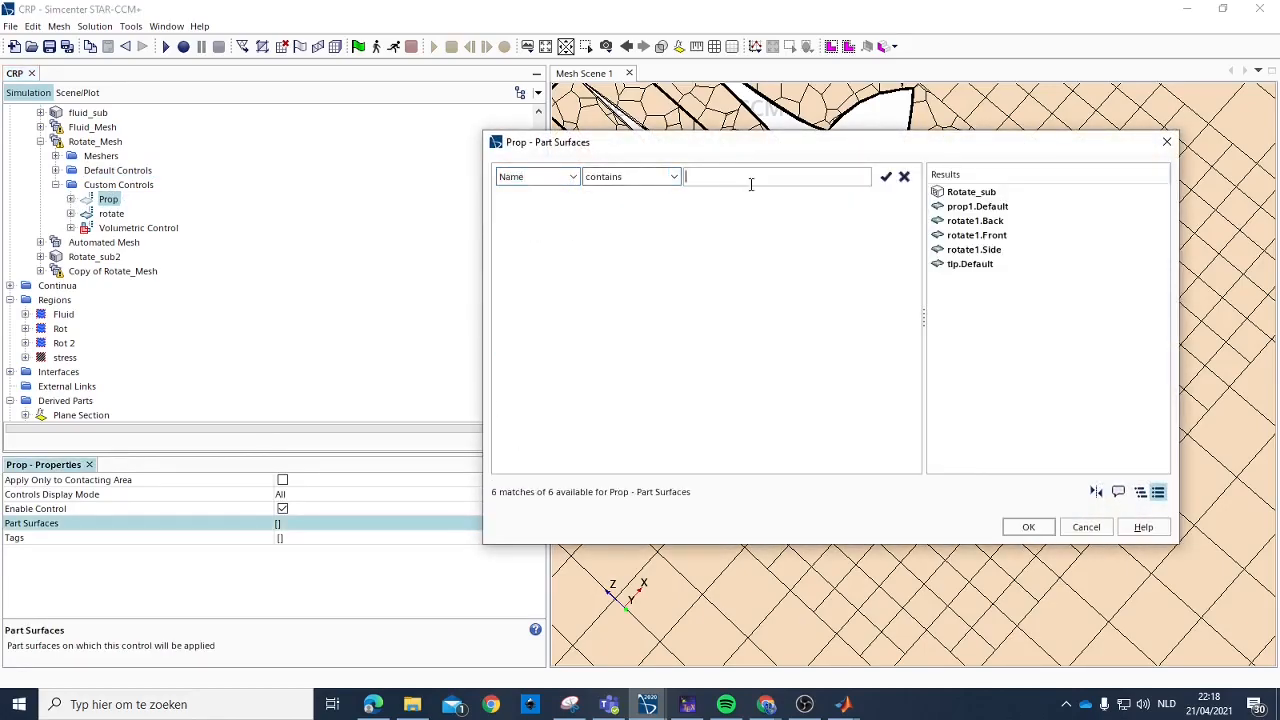
type("prop1")
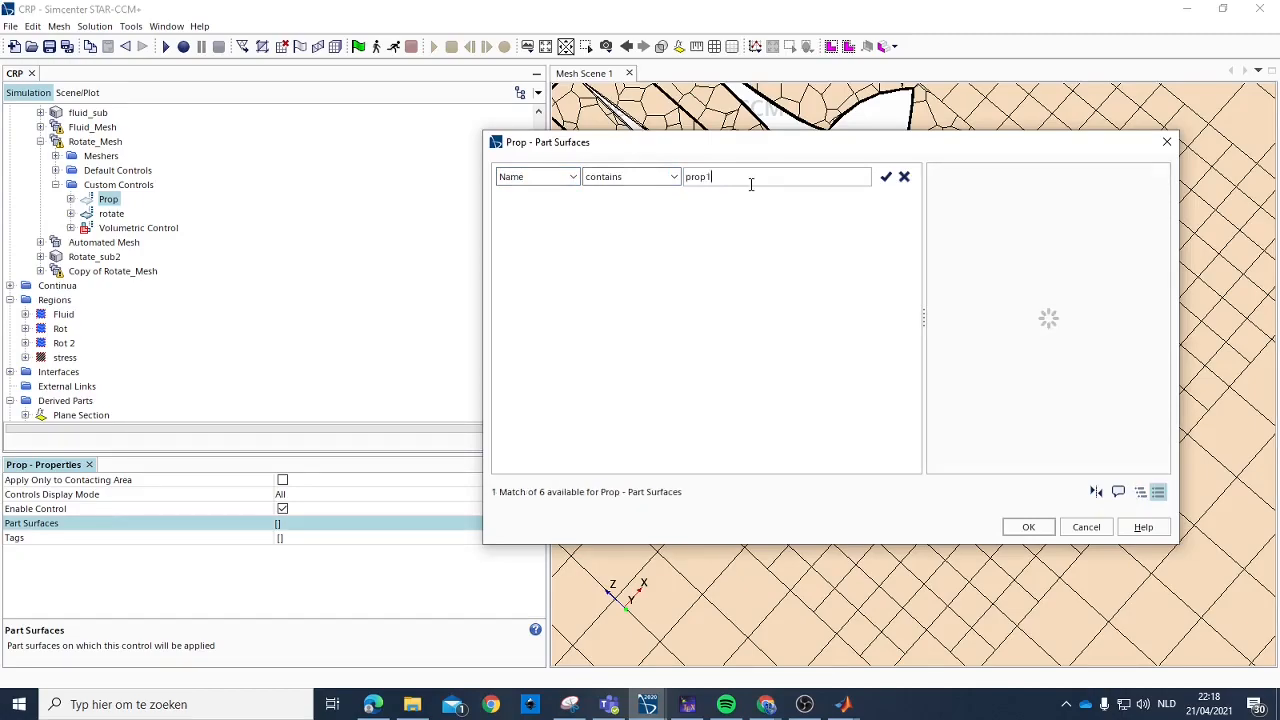
left_click(885, 177)
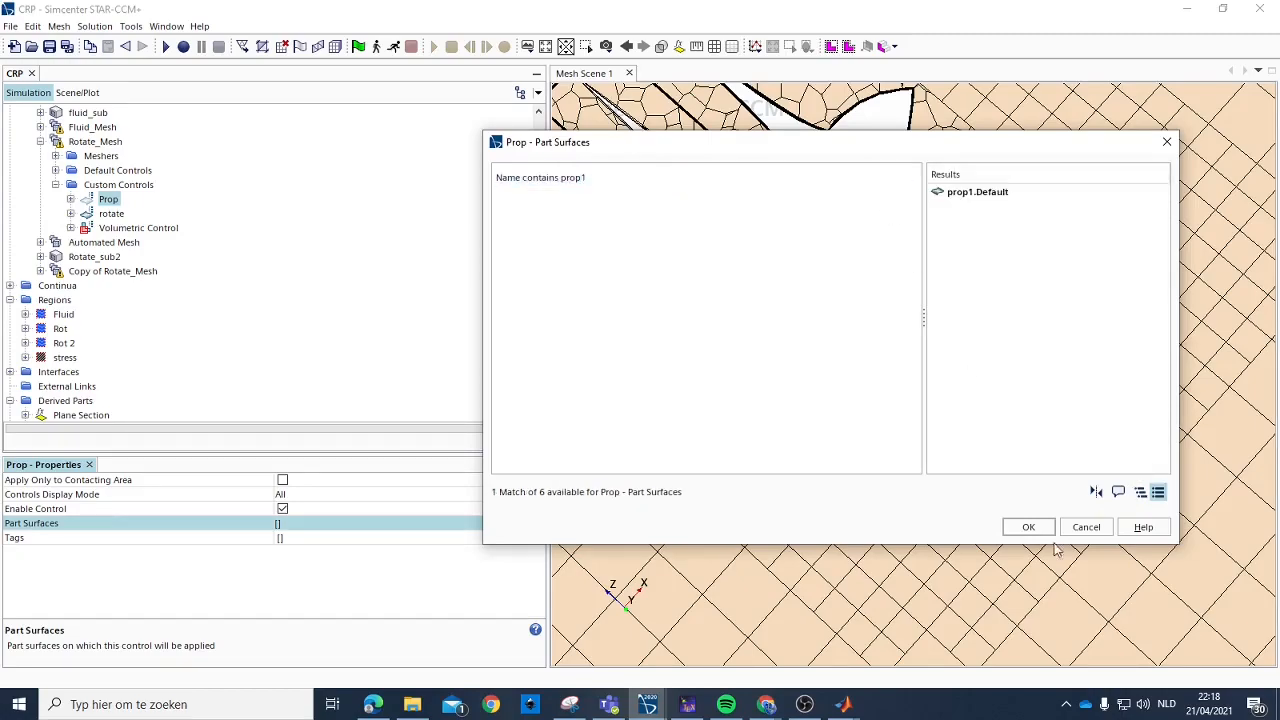
left_click(1030, 526)
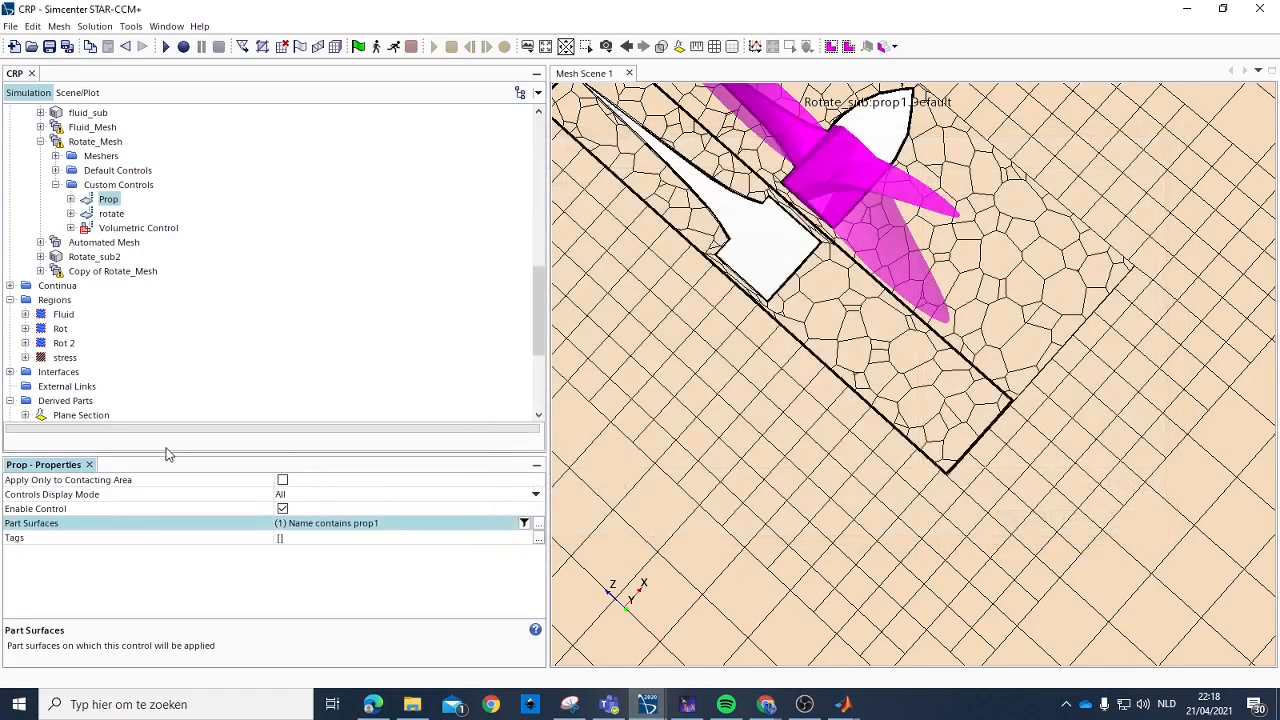
Define a part surface filter on the Rotate_Mesh rotate control for names containing rotate1.Front.
scroll(145, 285, "up", 7)
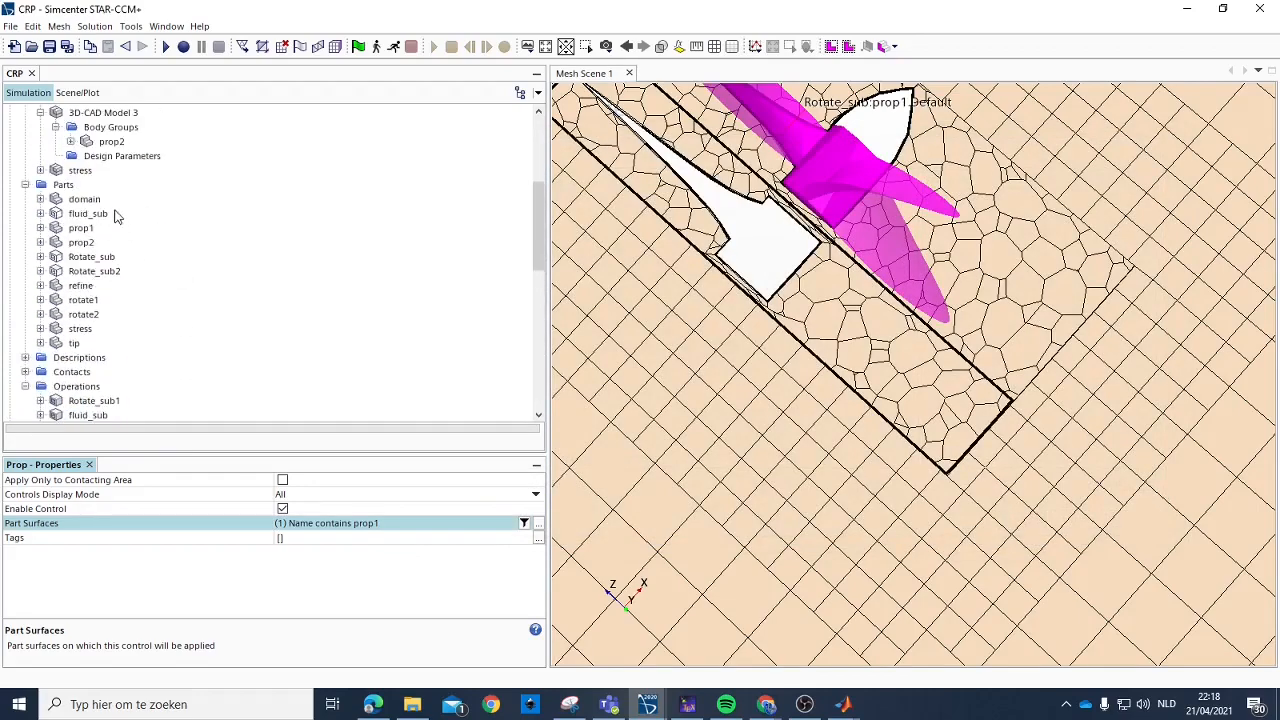
scroll(150, 280, "down", 3)
scroll(240, 263, "up", 5)
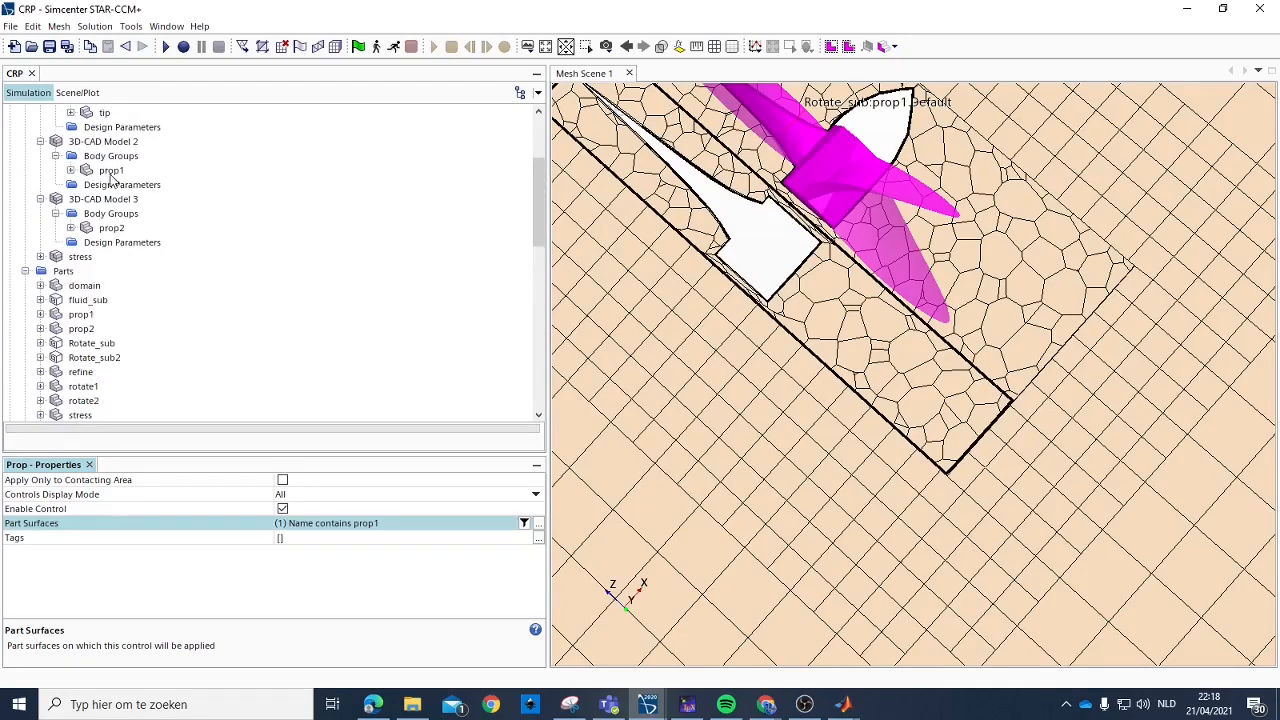
scroll(223, 200, "up", 3)
scroll(157, 211, "down", 3)
scroll(157, 240, "down", 7)
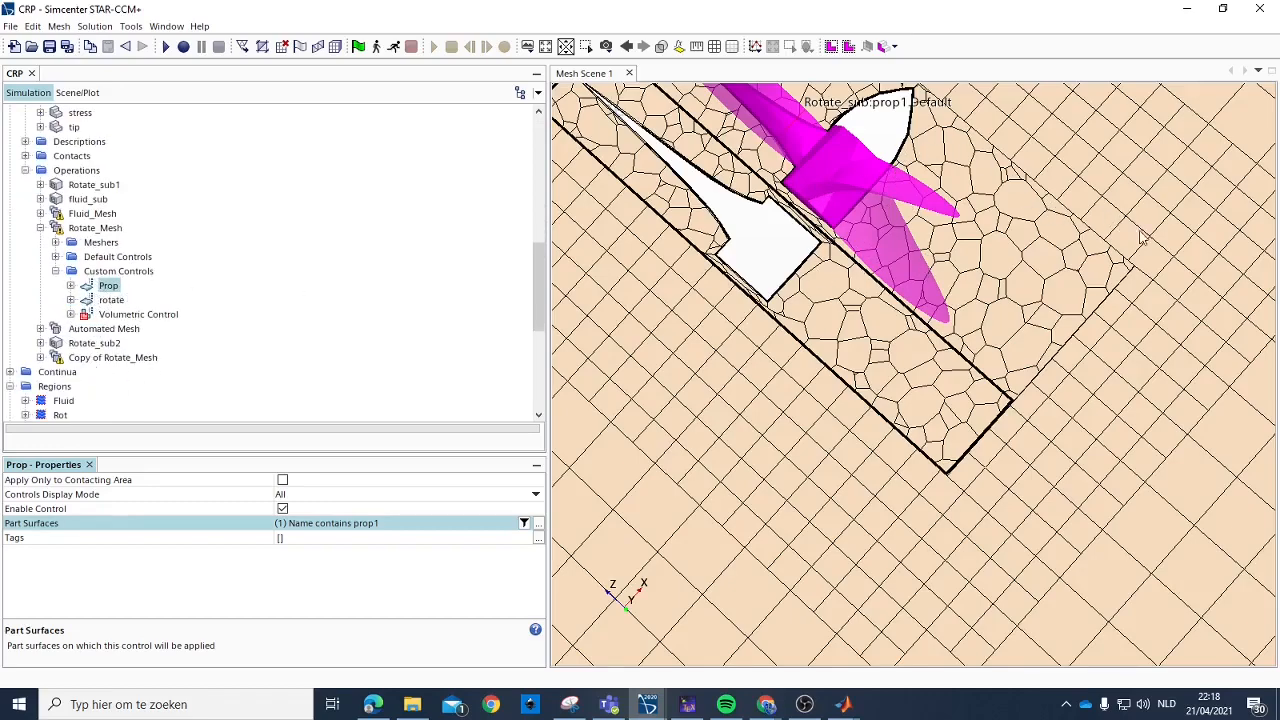
left_click(109, 300)
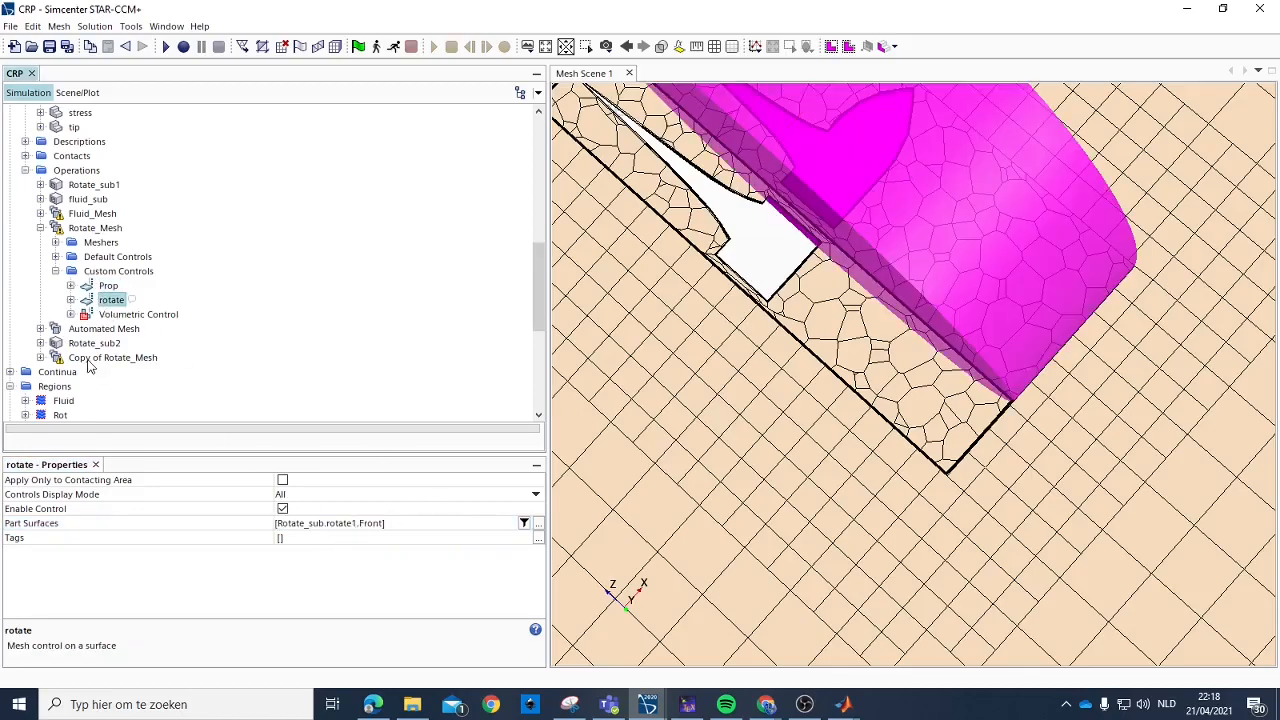
left_click(523, 524)
left_click(574, 178)
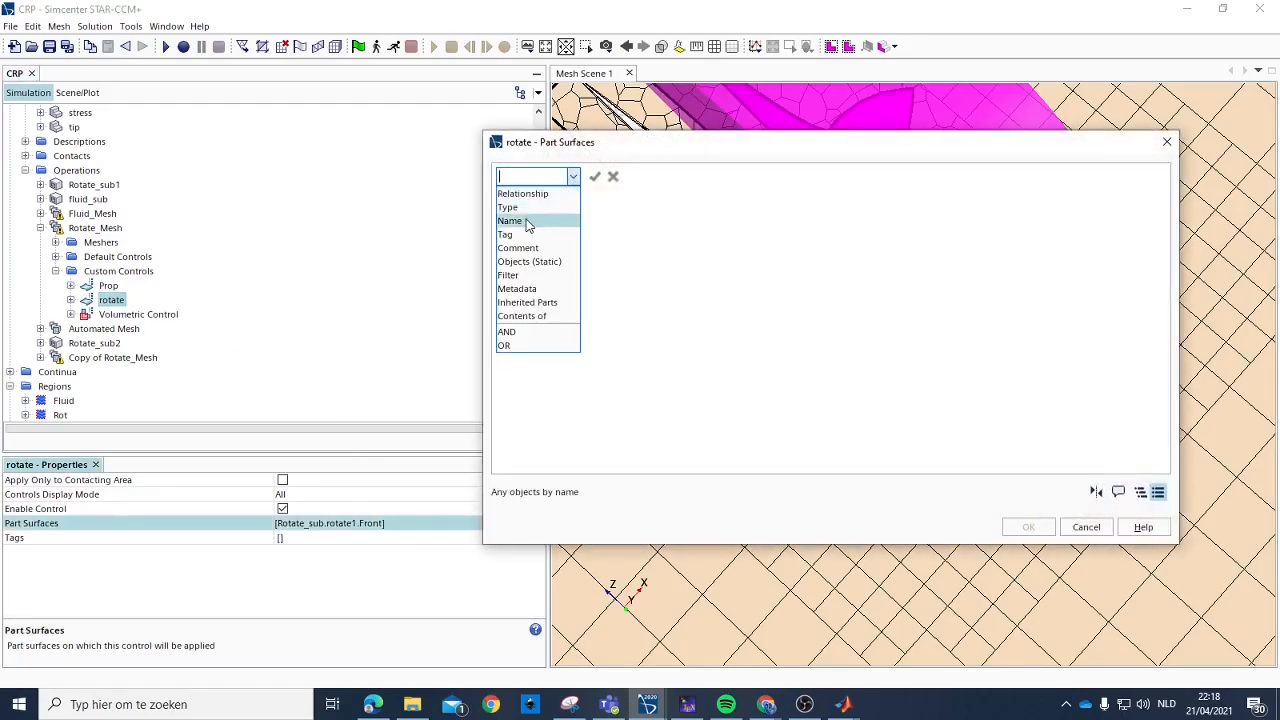
left_click(524, 220)
left_click(770, 184)
type("rotate")
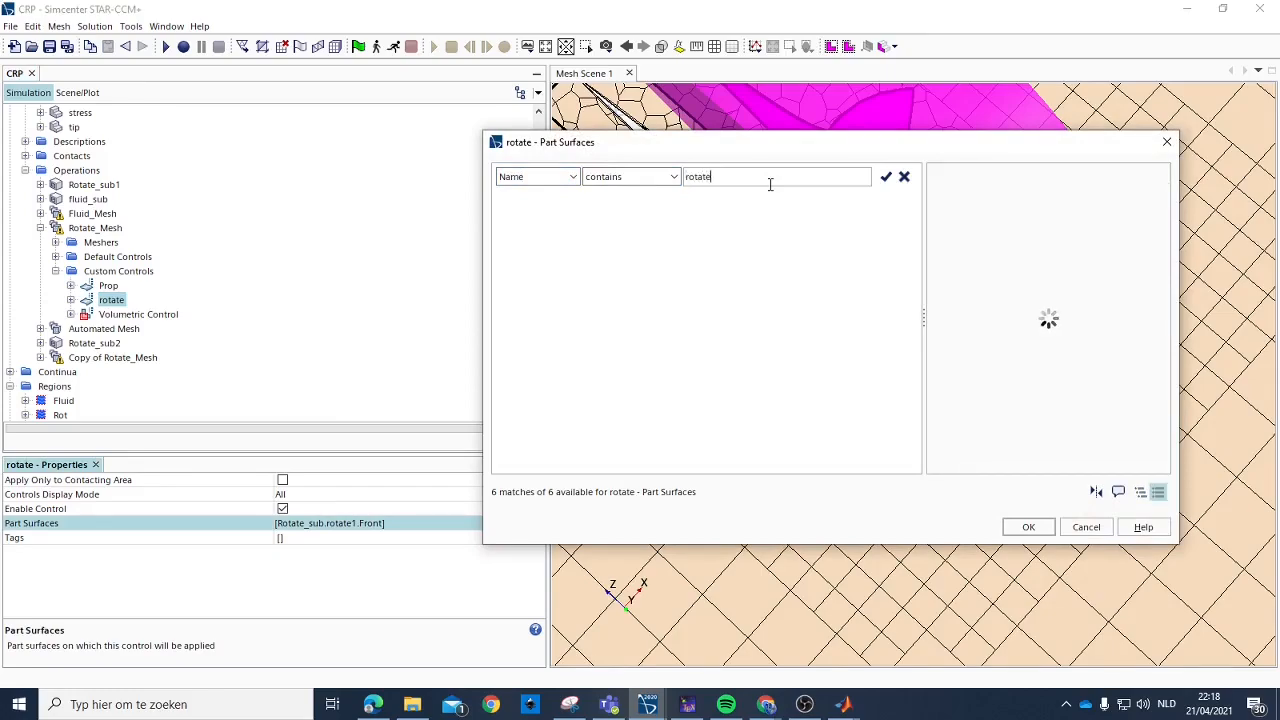
type("1")
left_click(886, 177)
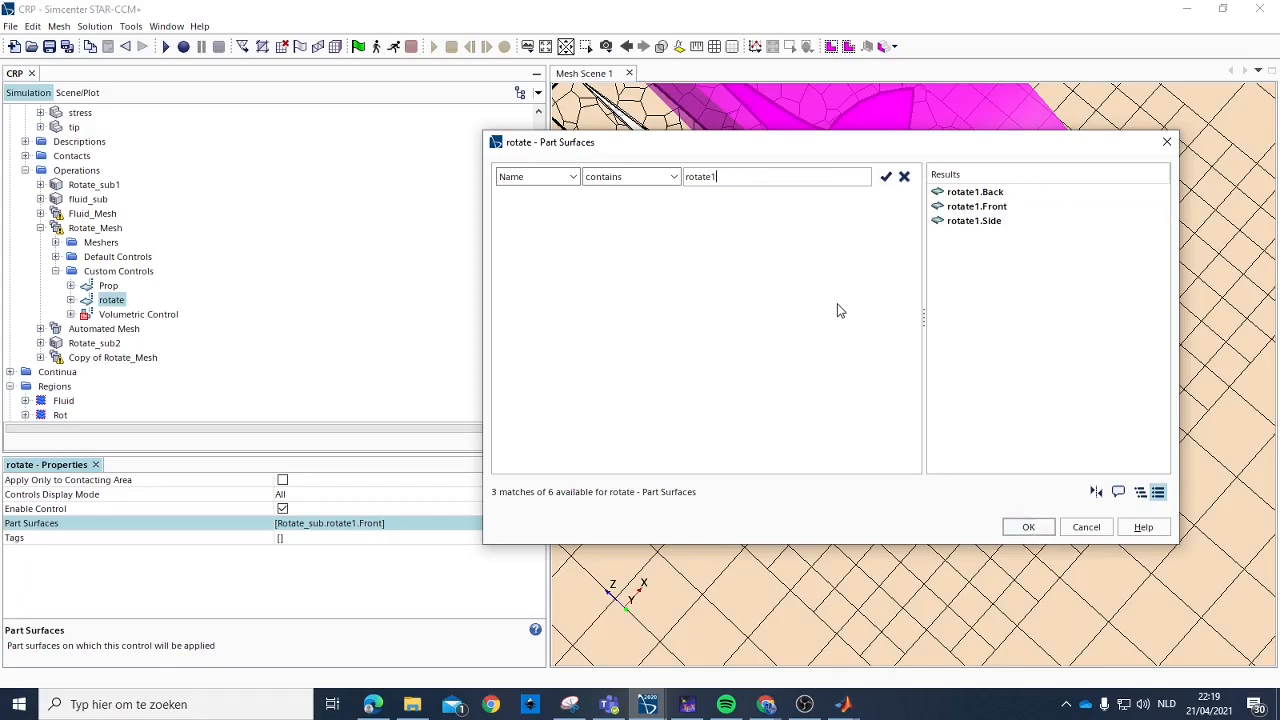
type(".Front")
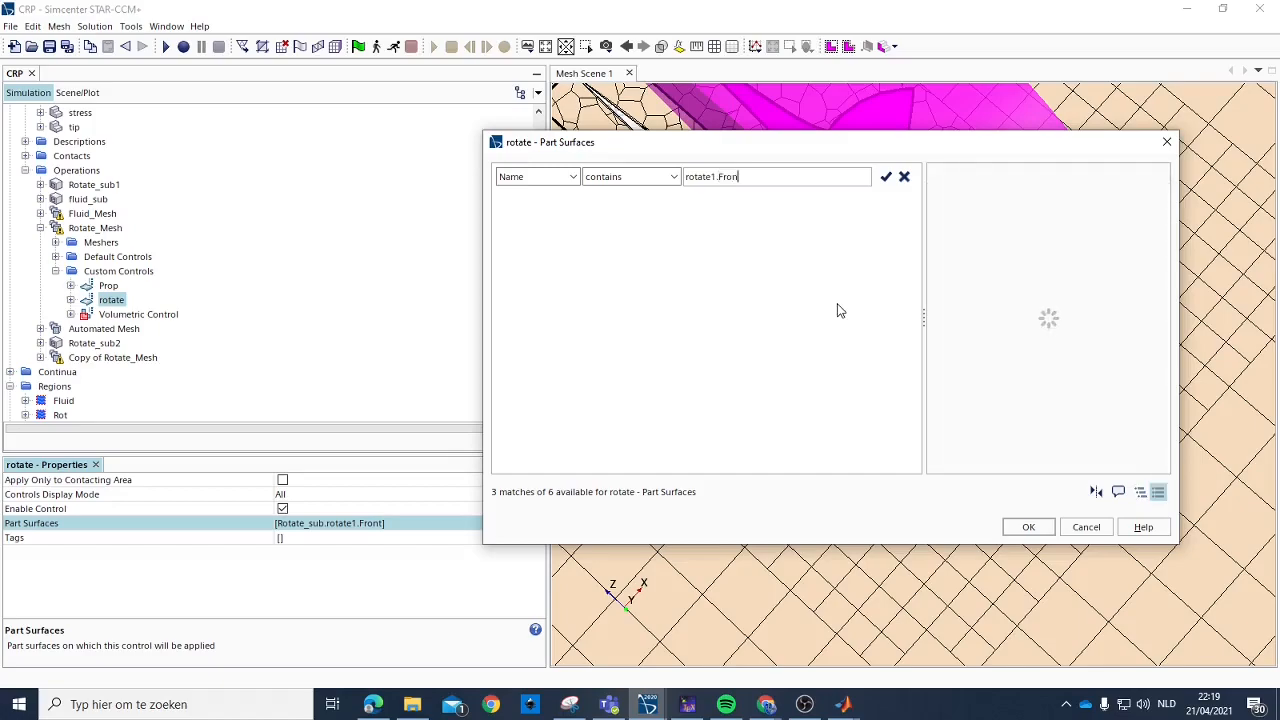
left_click(886, 177)
Add a second Name condition to the rotate control's surface filter and combine the conditions with OR.
left_click(578, 182)
left_click(648, 176)
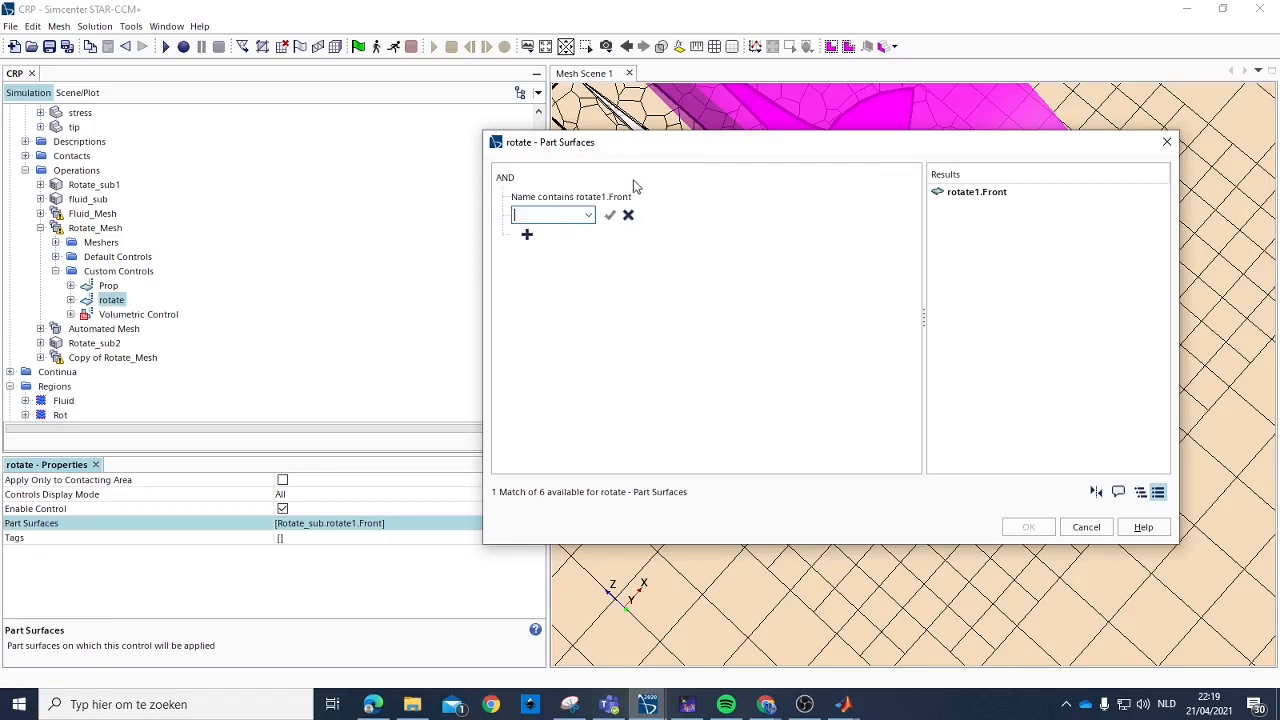
left_click(589, 215)
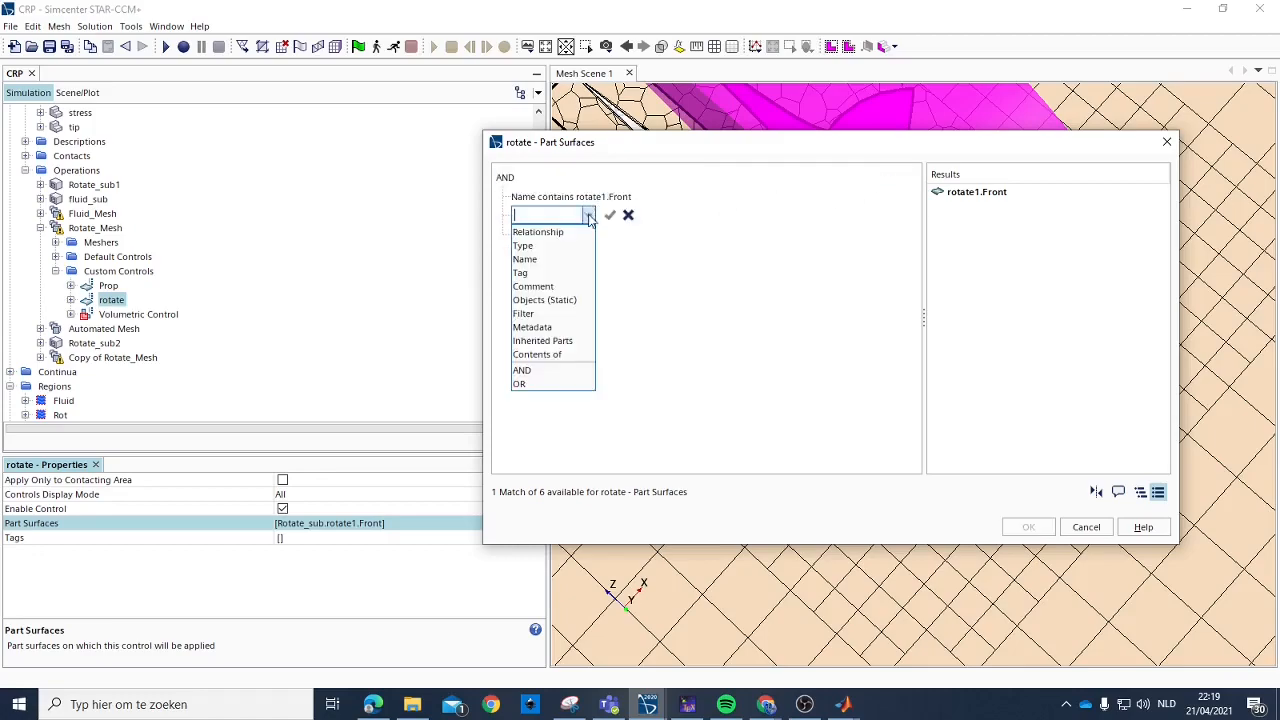
left_click(528, 259)
left_click(505, 178)
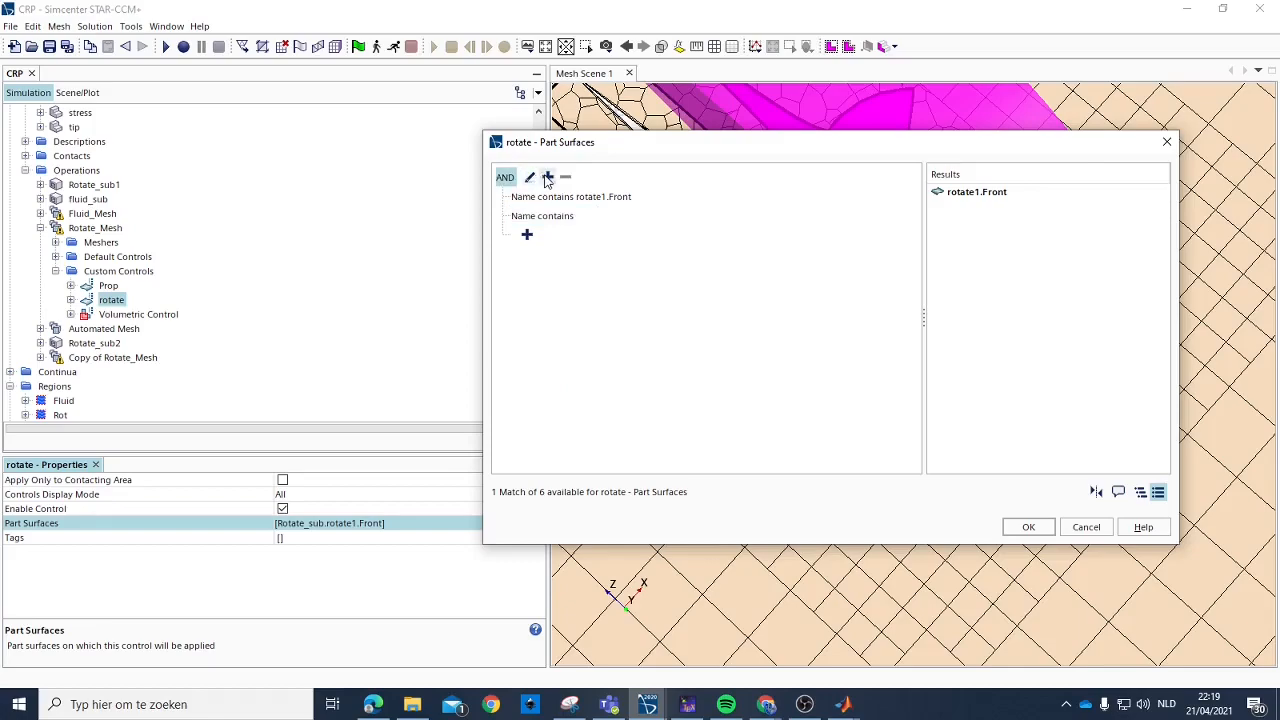
left_click(529, 177)
left_click(628, 196)
left_click(505, 177)
left_click(529, 177)
left_click(549, 176)
left_click(512, 199)
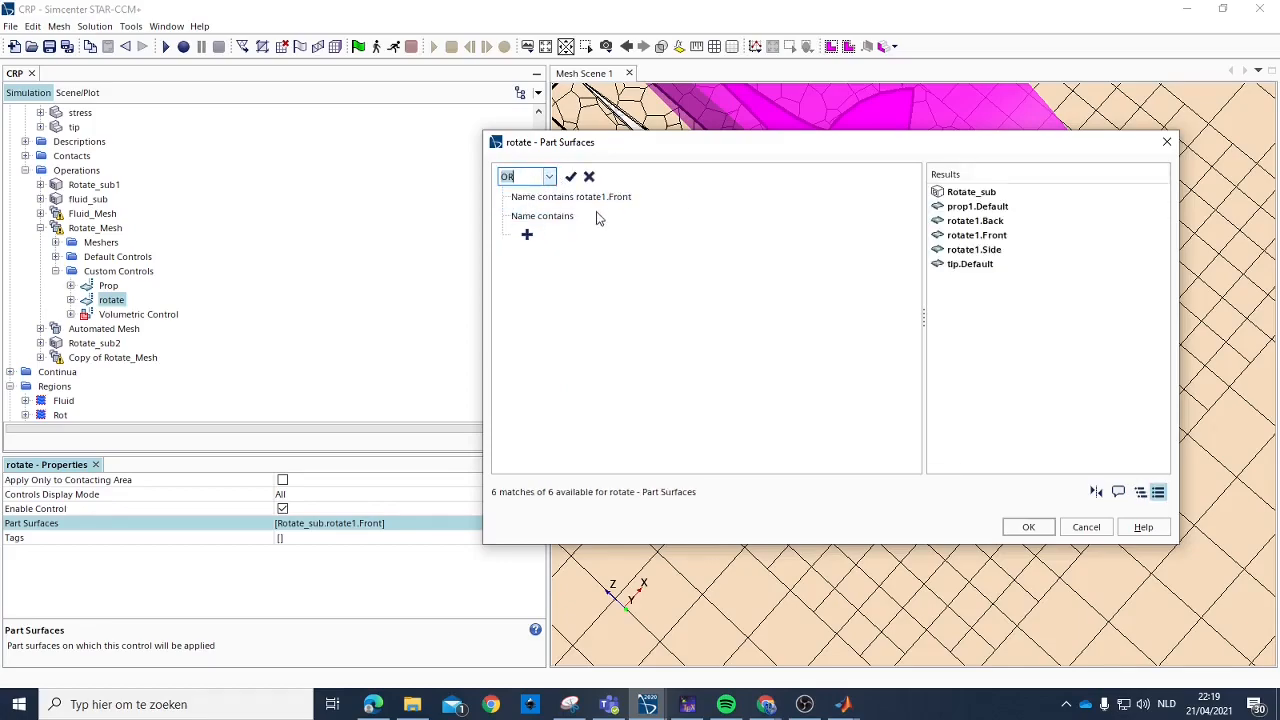
Set the second condition to names containing rotate1.side and apply the filter to the rotate control.
left_click(575, 216)
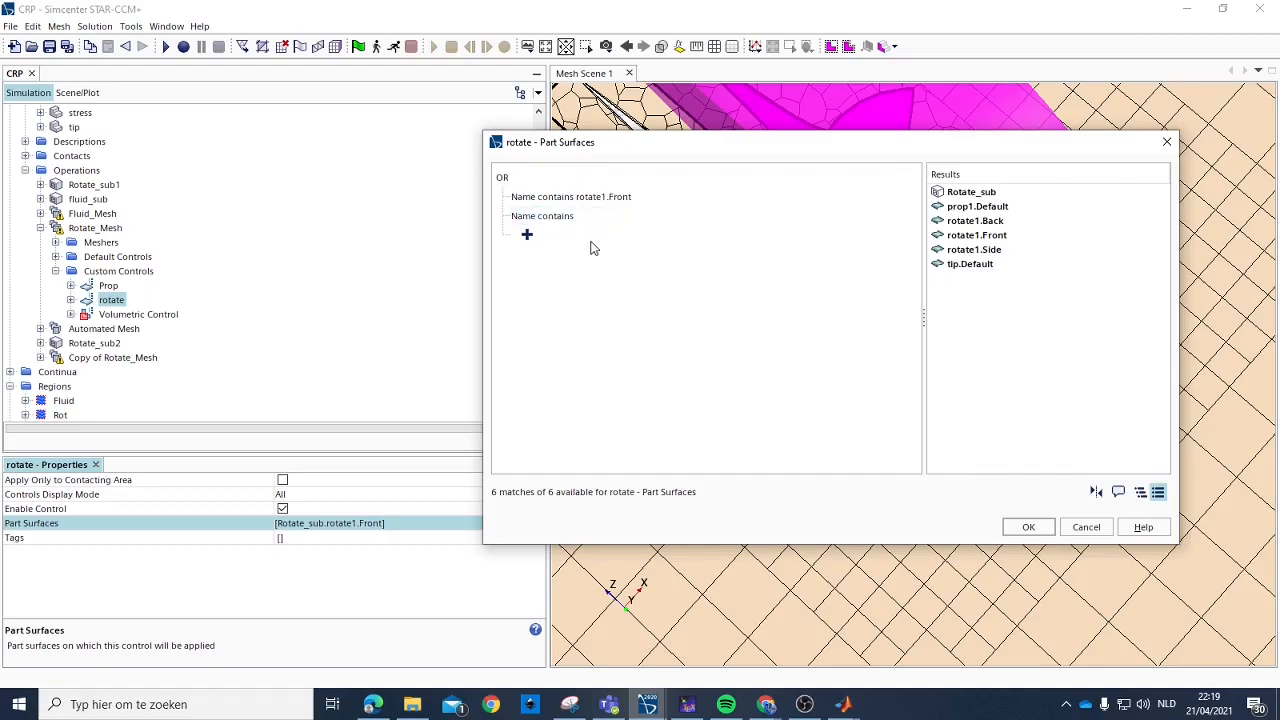
left_click(590, 216)
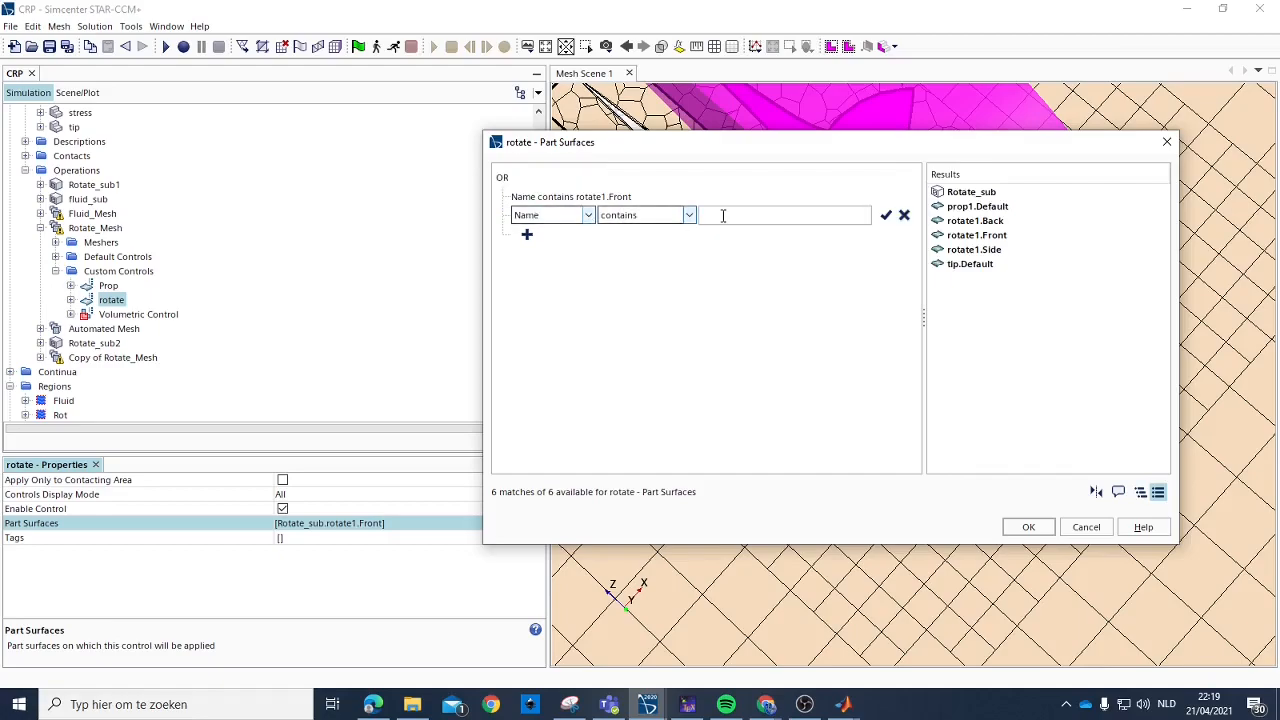
type("rota")
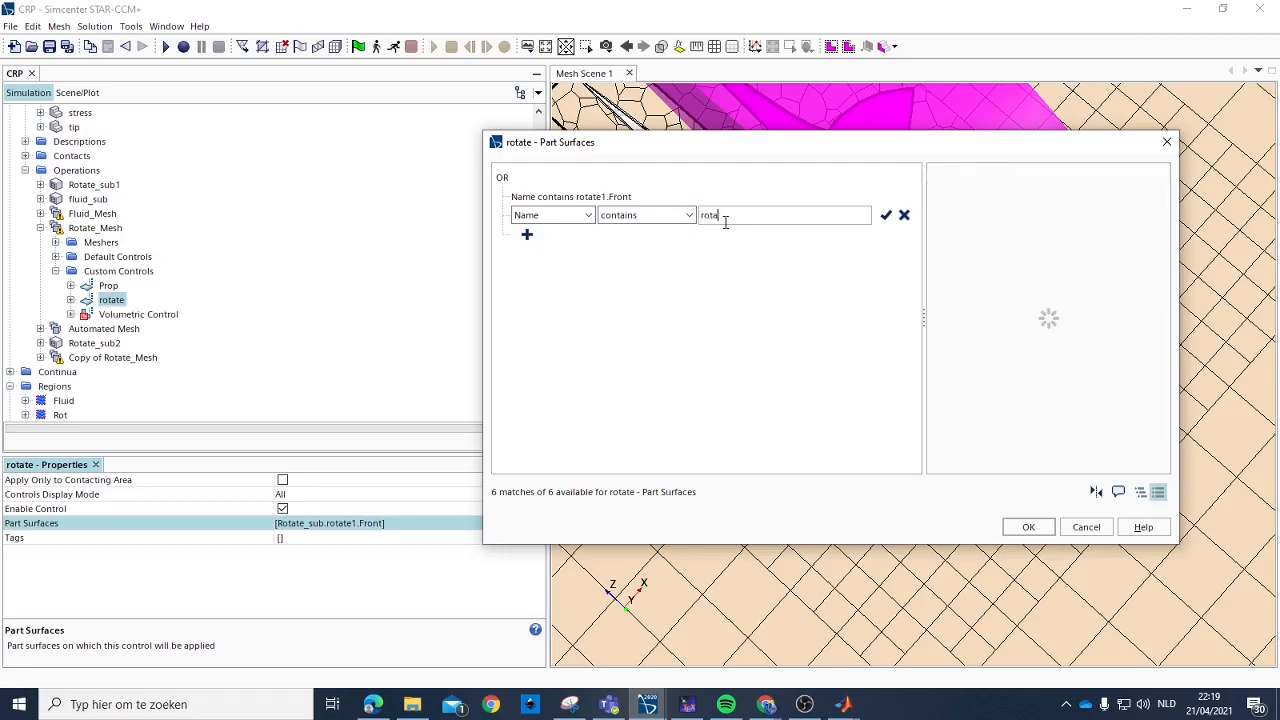
type("te.side")
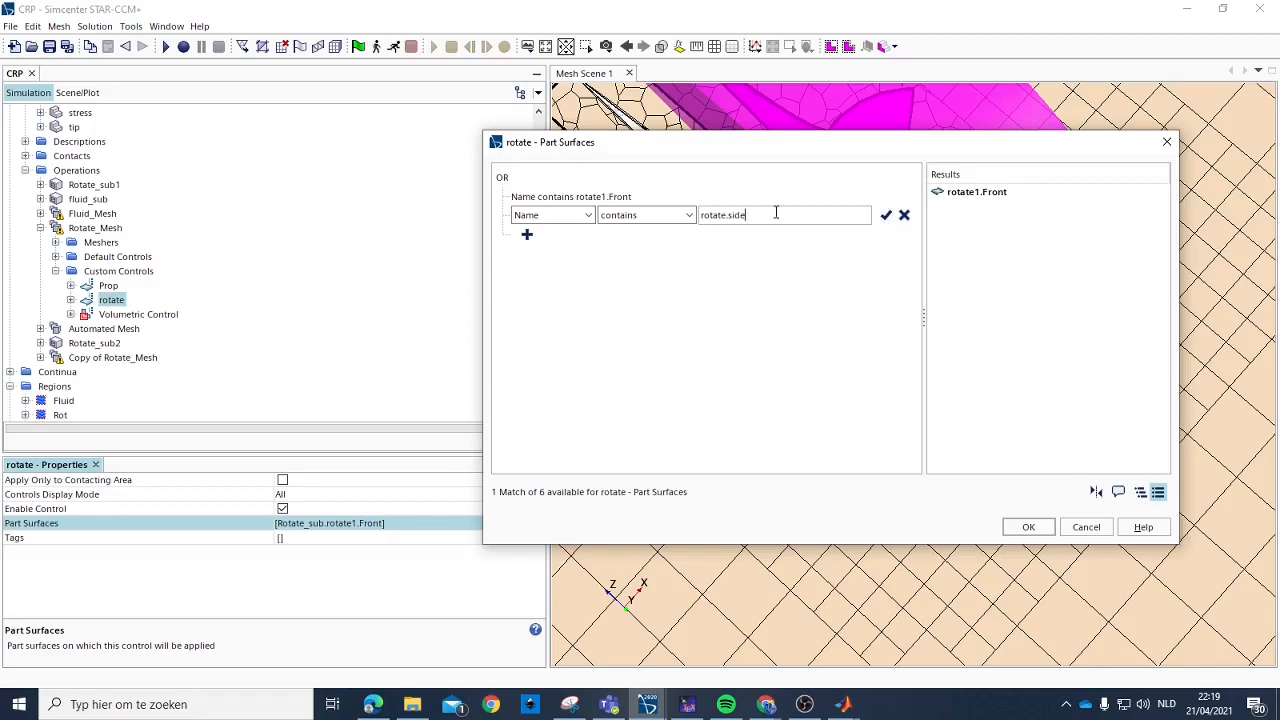
key("BackSpace")
key("BackSpace")
key("BackSpace")
key("BackSpace")
key("BackSpace")
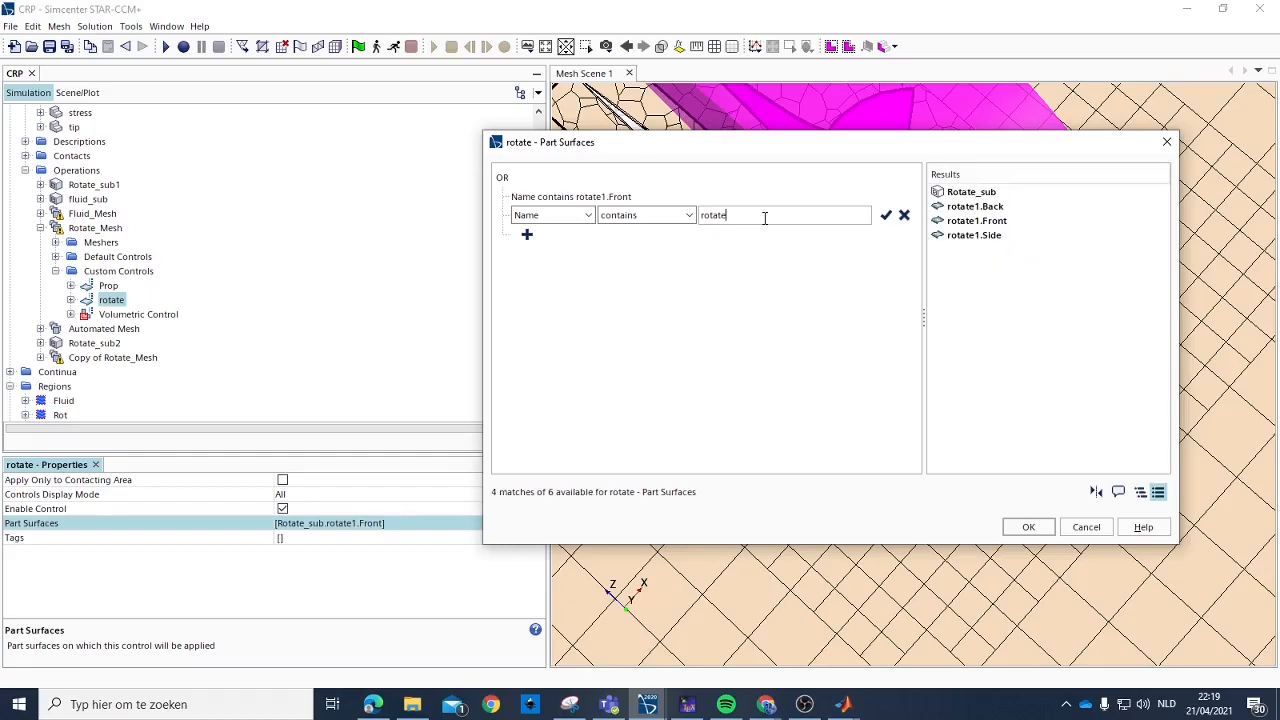
type("S")
key("BackSpace")
key("BackSpace")
left_click(935, 237)
type("1")
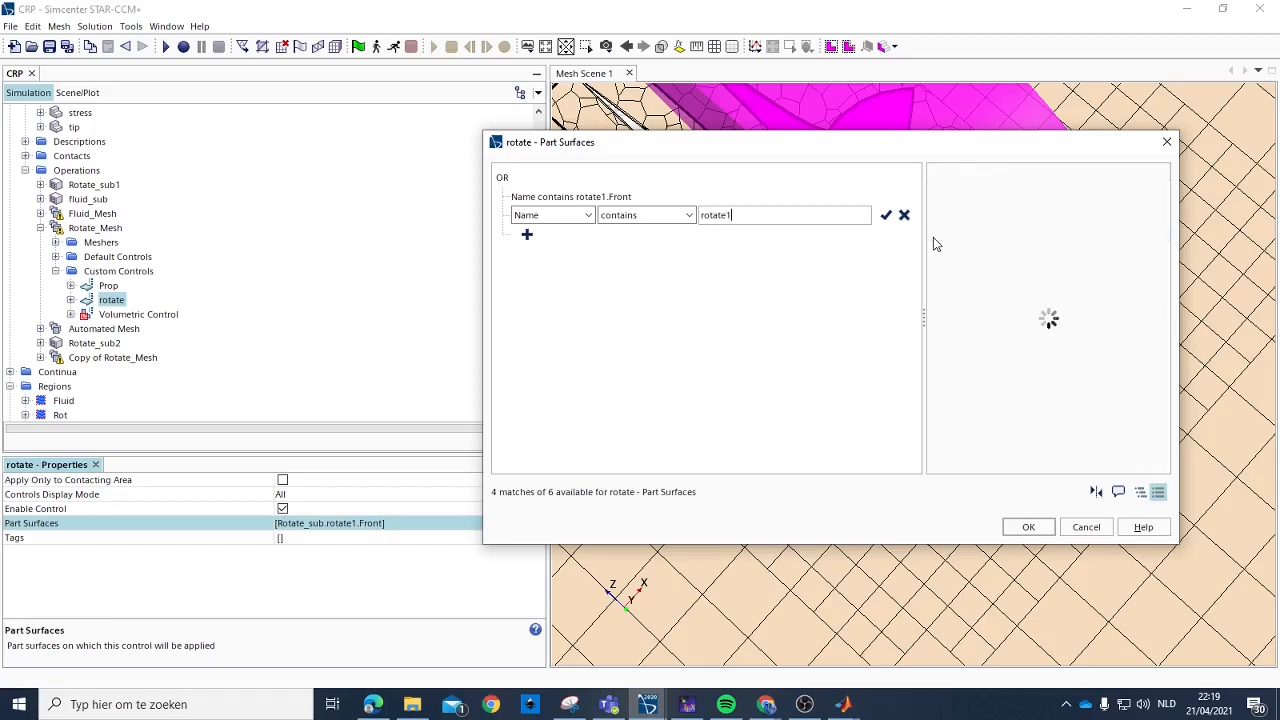
type(".side")
left_click(884, 216)
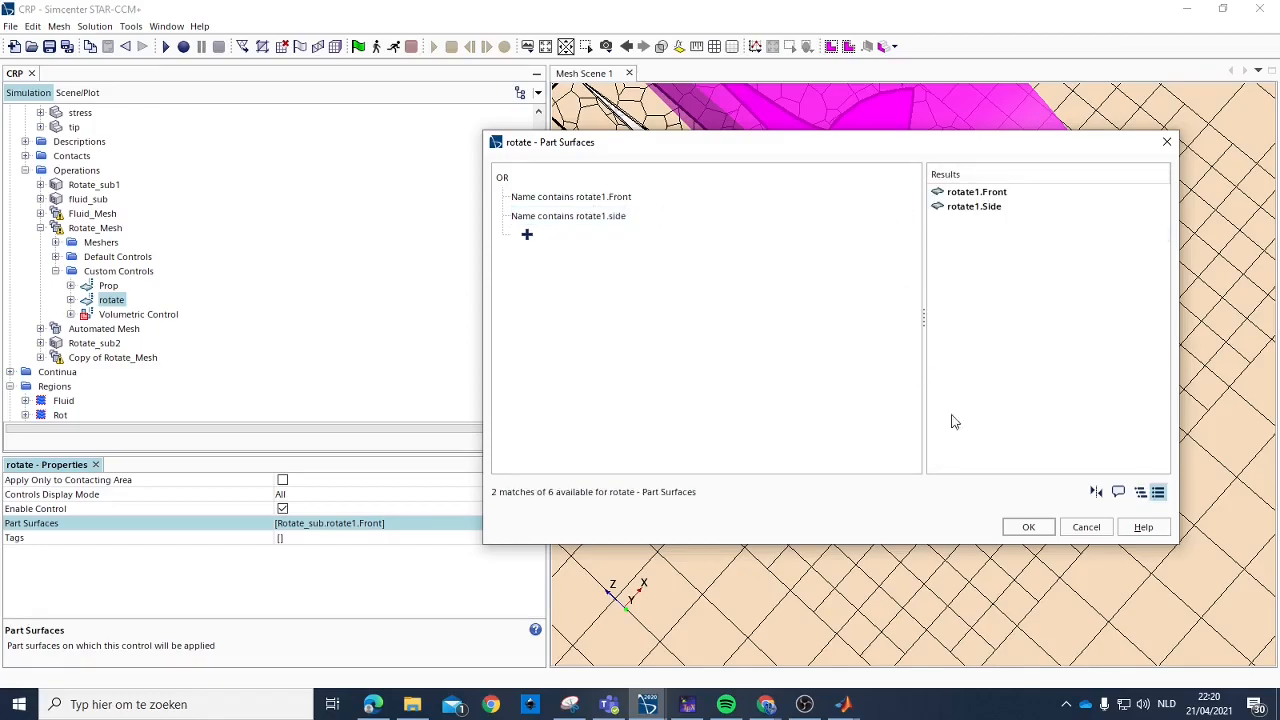
left_click(1038, 528)
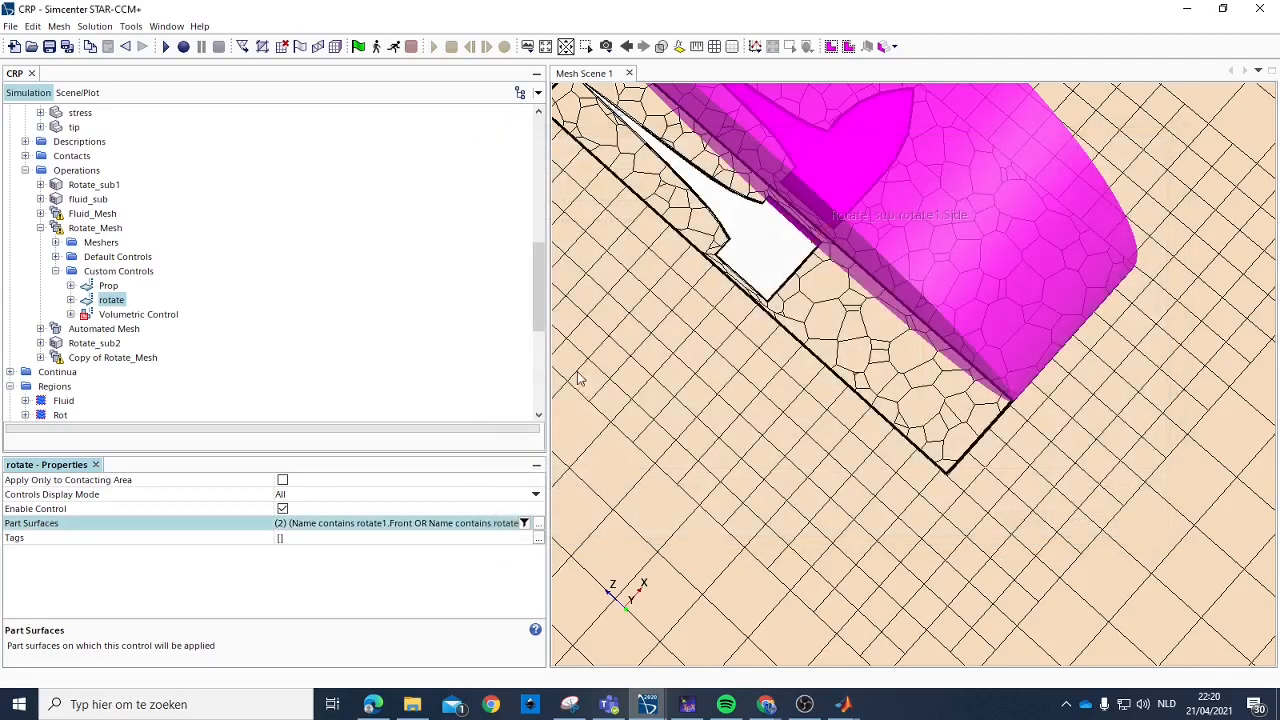
Reopen the Prop control's part surface filter and turn its prop1 name condition into an OR group.
left_click(108, 286)
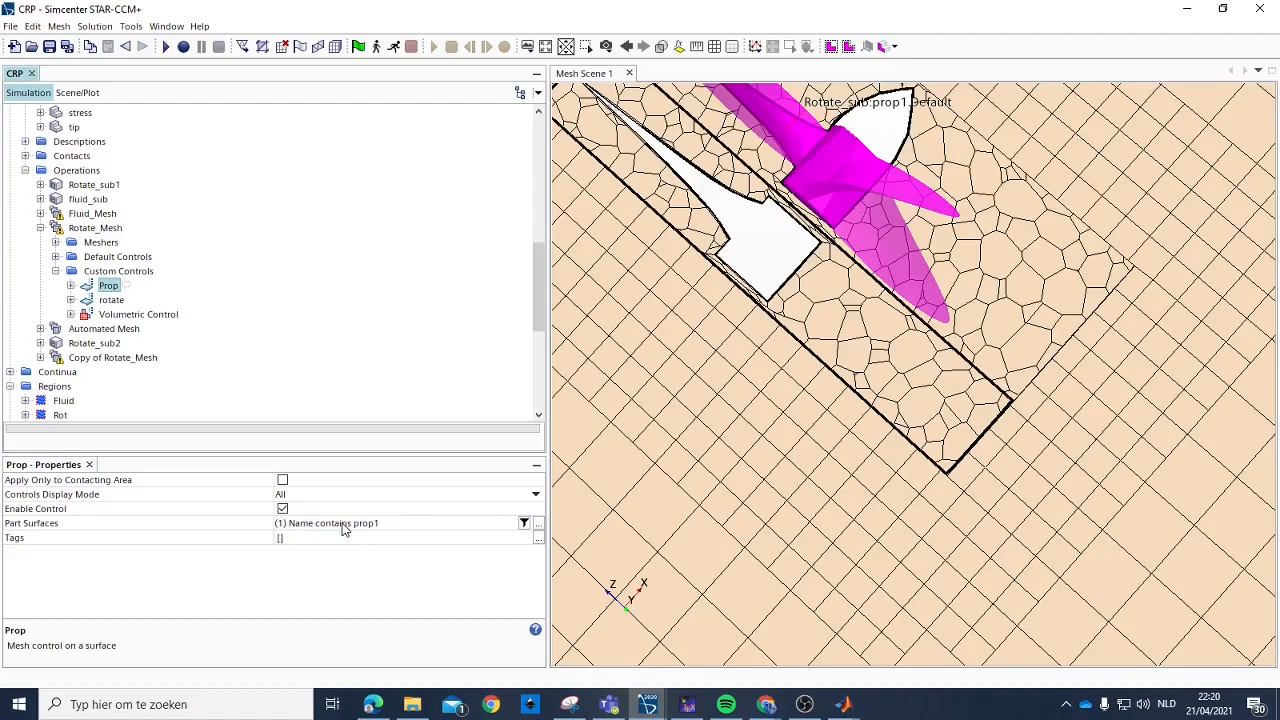
left_click(371, 522)
left_click(620, 178)
left_click(526, 175)
left_click(548, 177)
left_click(538, 196)
left_click(549, 177)
left_click(528, 207)
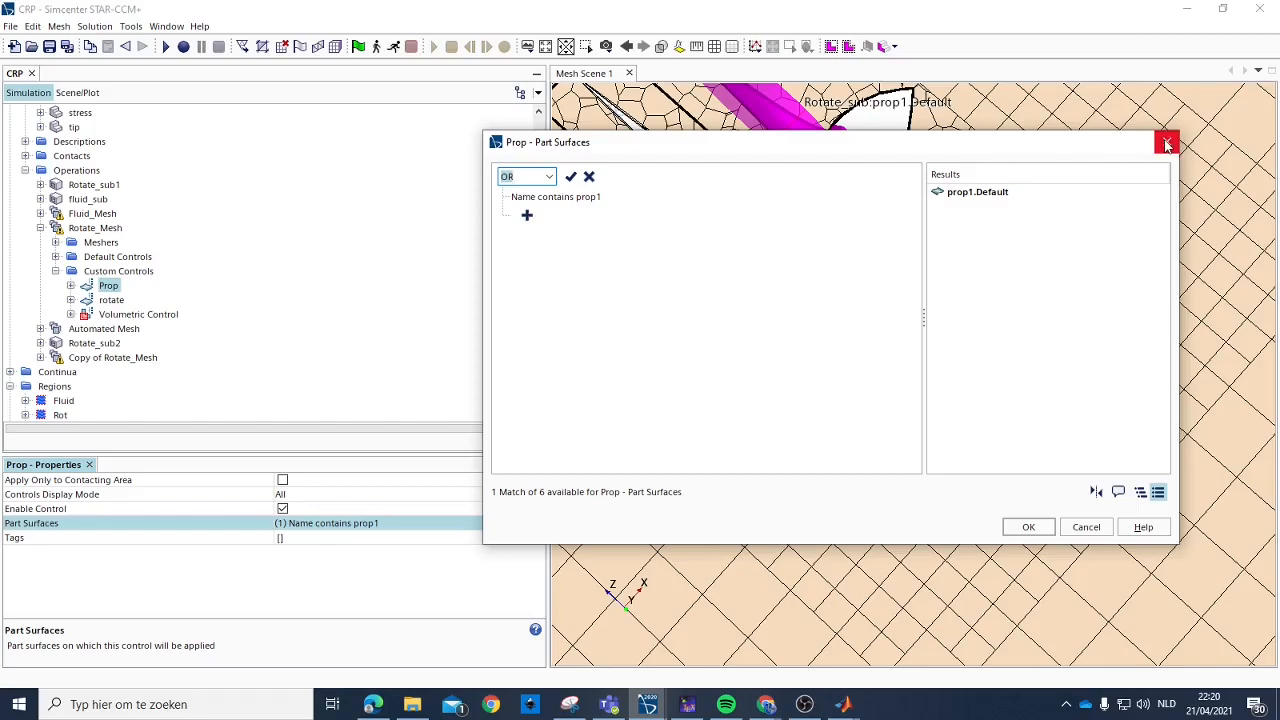
Add a condition for names containing tip to the Prop filter, apply it and select the rotate control.
left_click(527, 215)
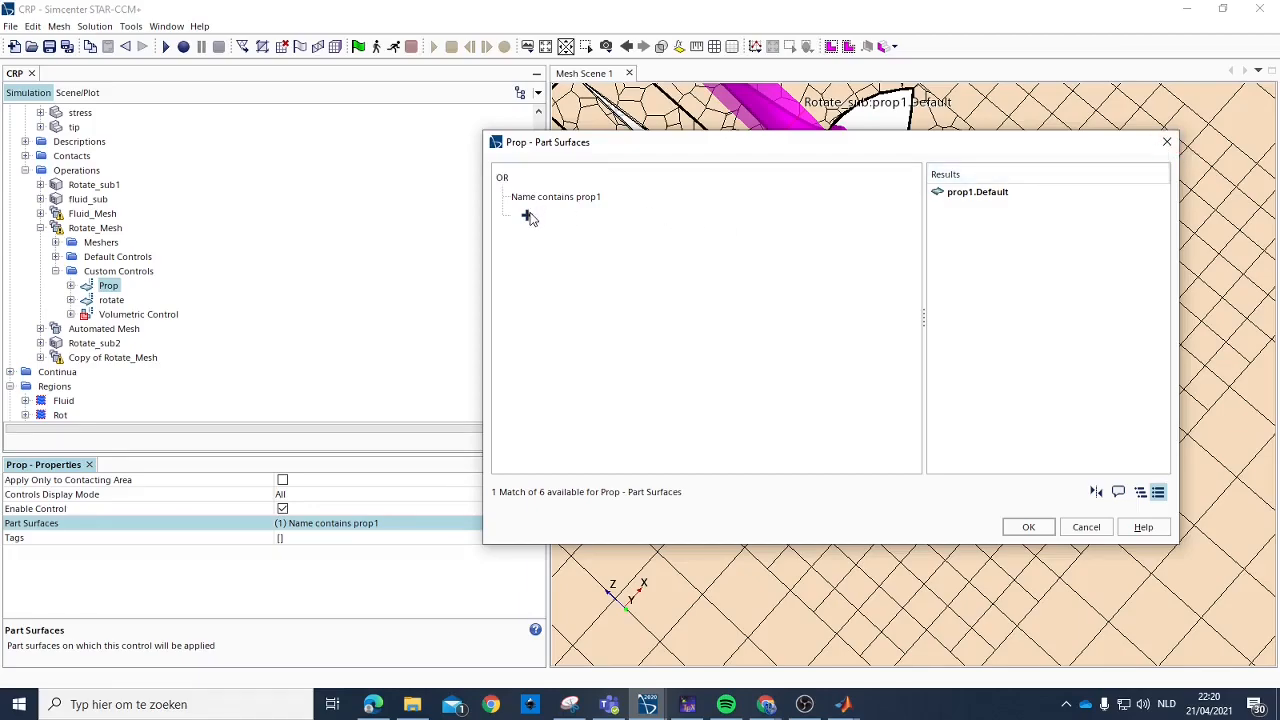
left_click(580, 216)
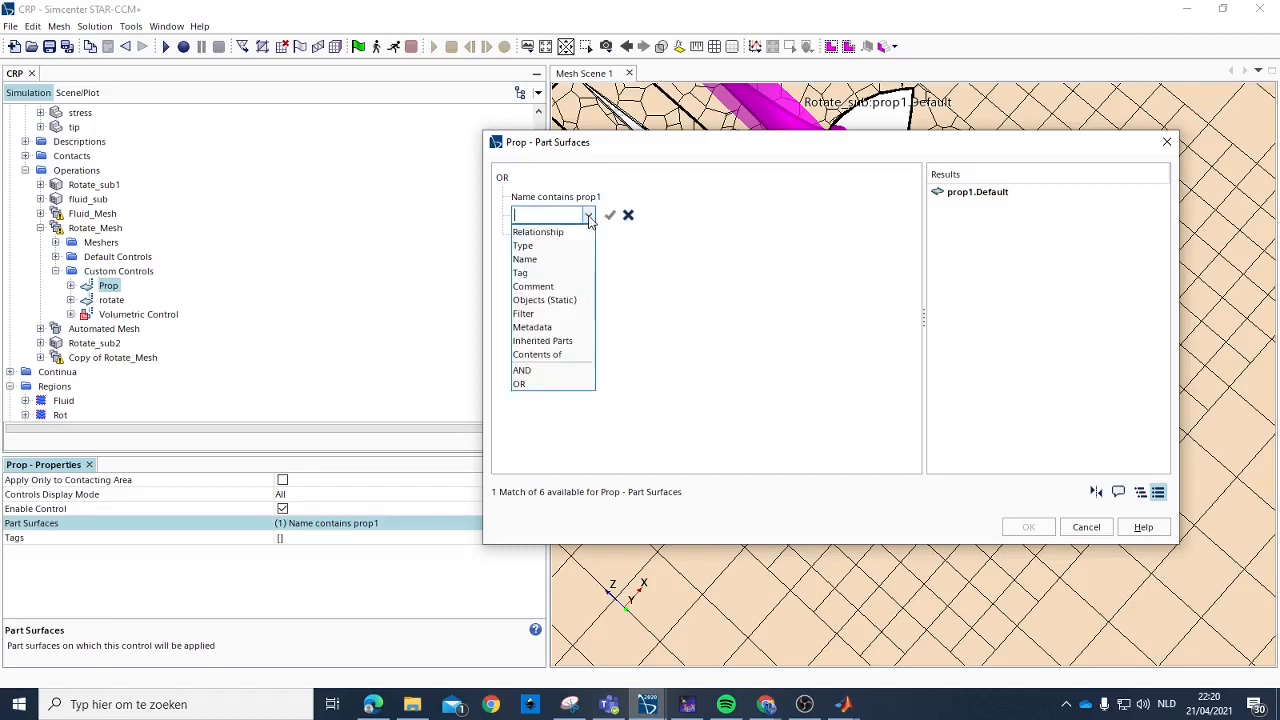
left_click(545, 253)
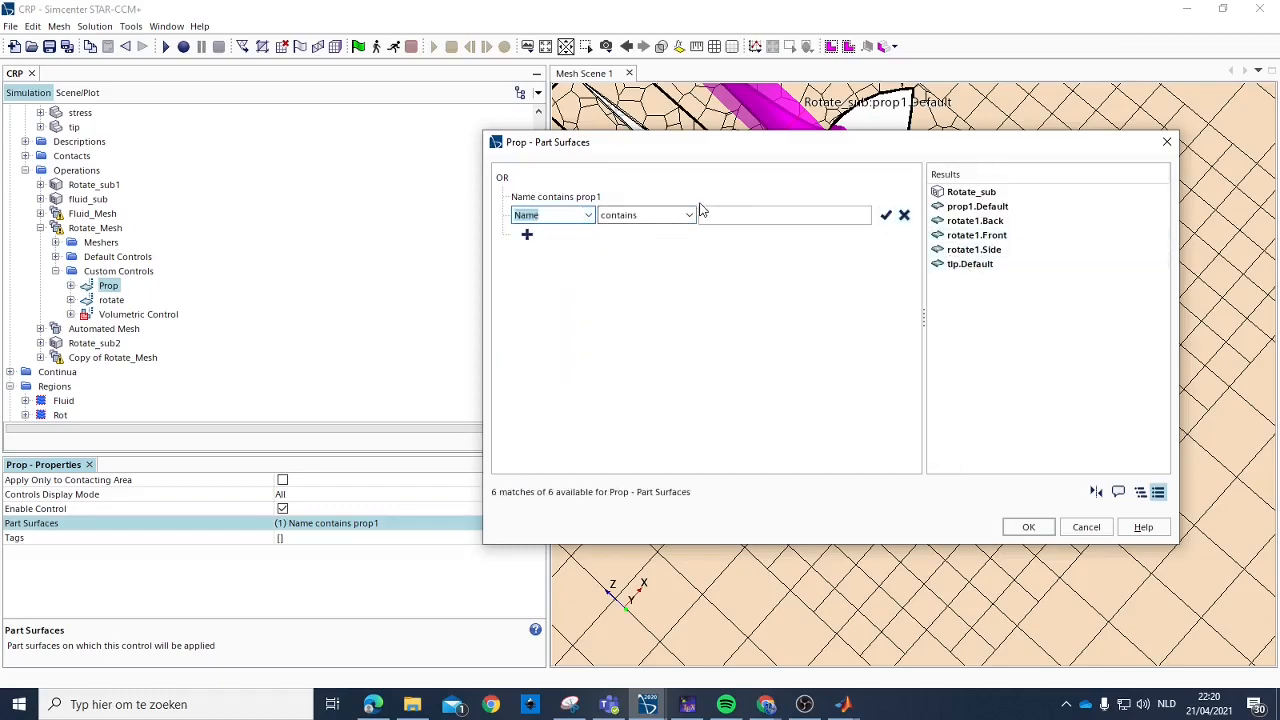
left_click(731, 213)
type("tip")
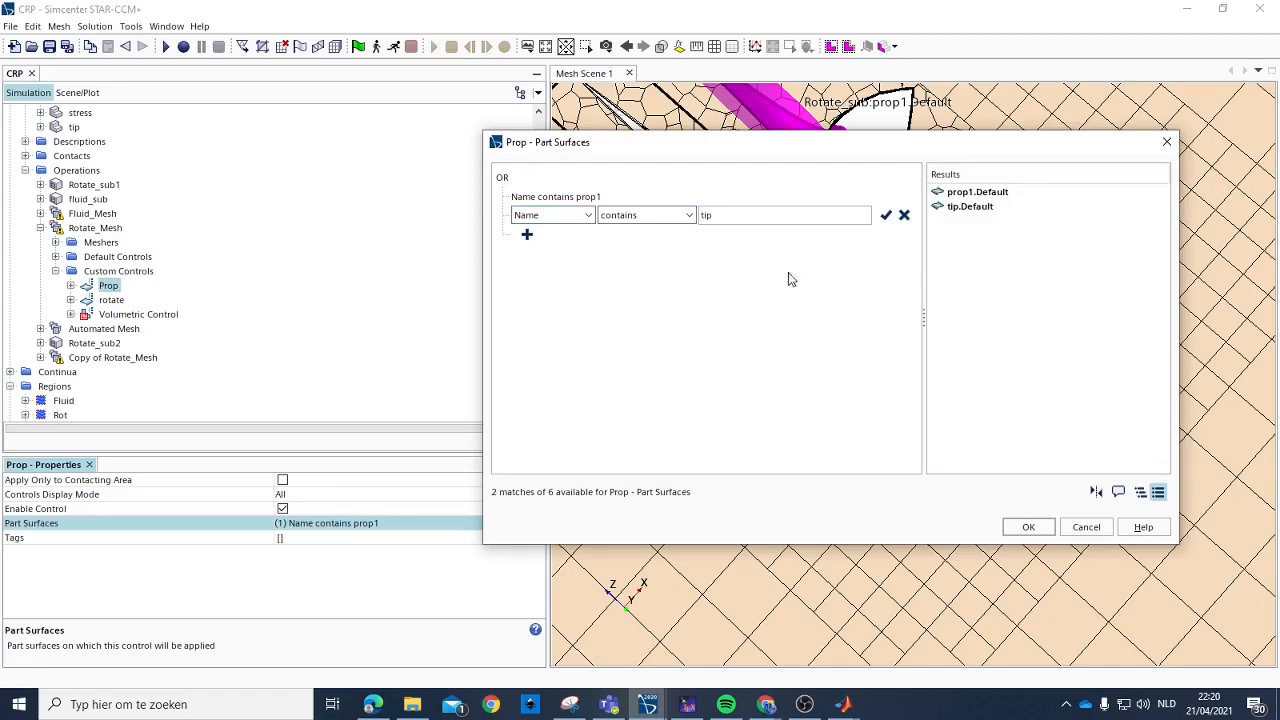
left_click(885, 215)
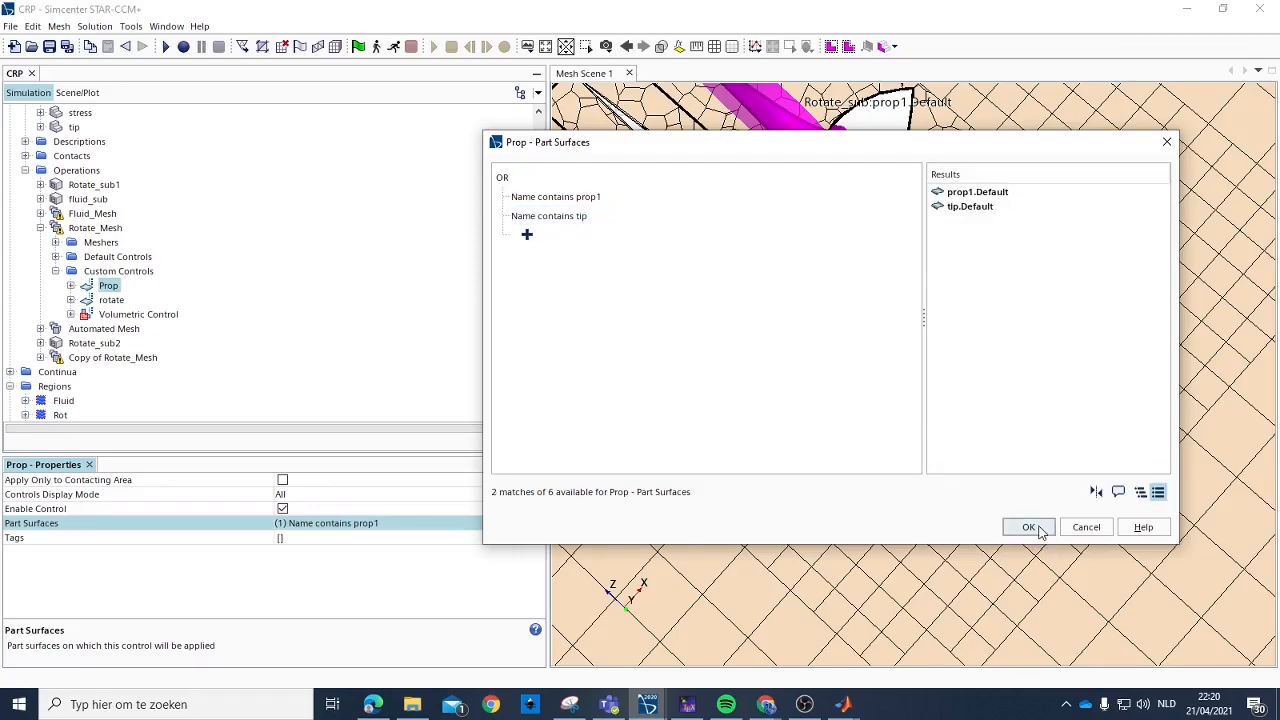
left_click(1030, 527)
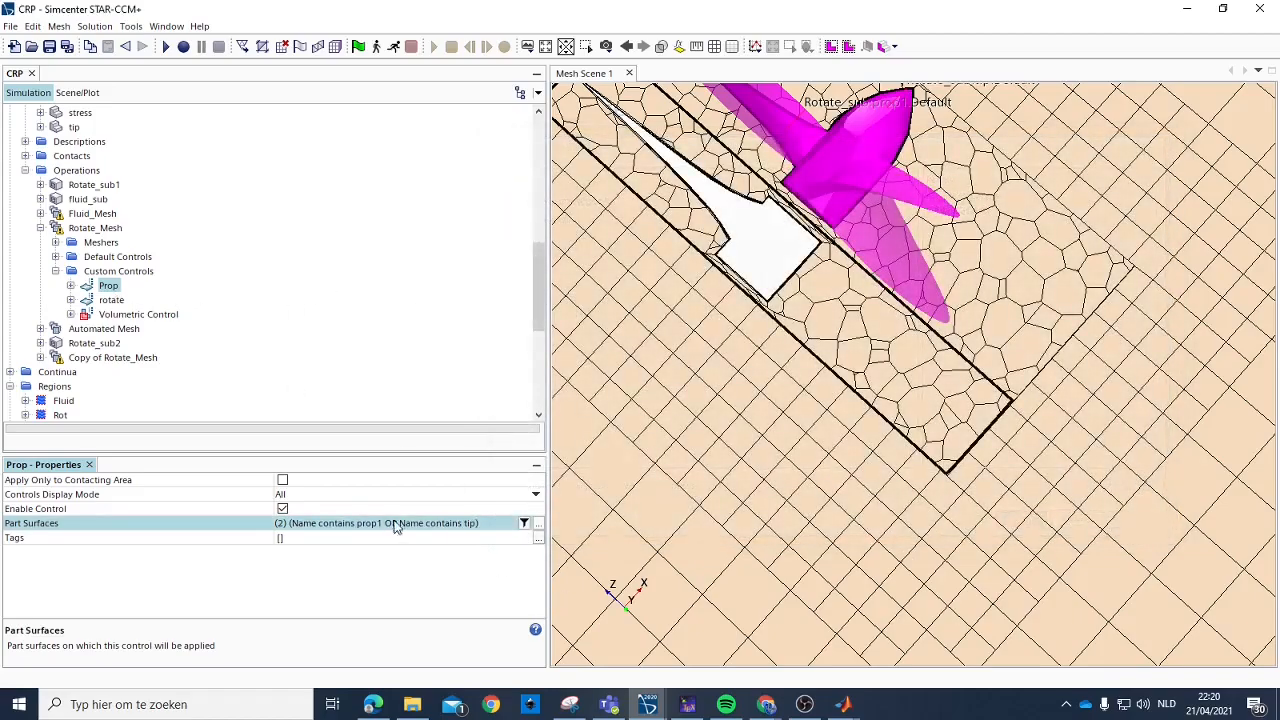
left_click(95, 301)
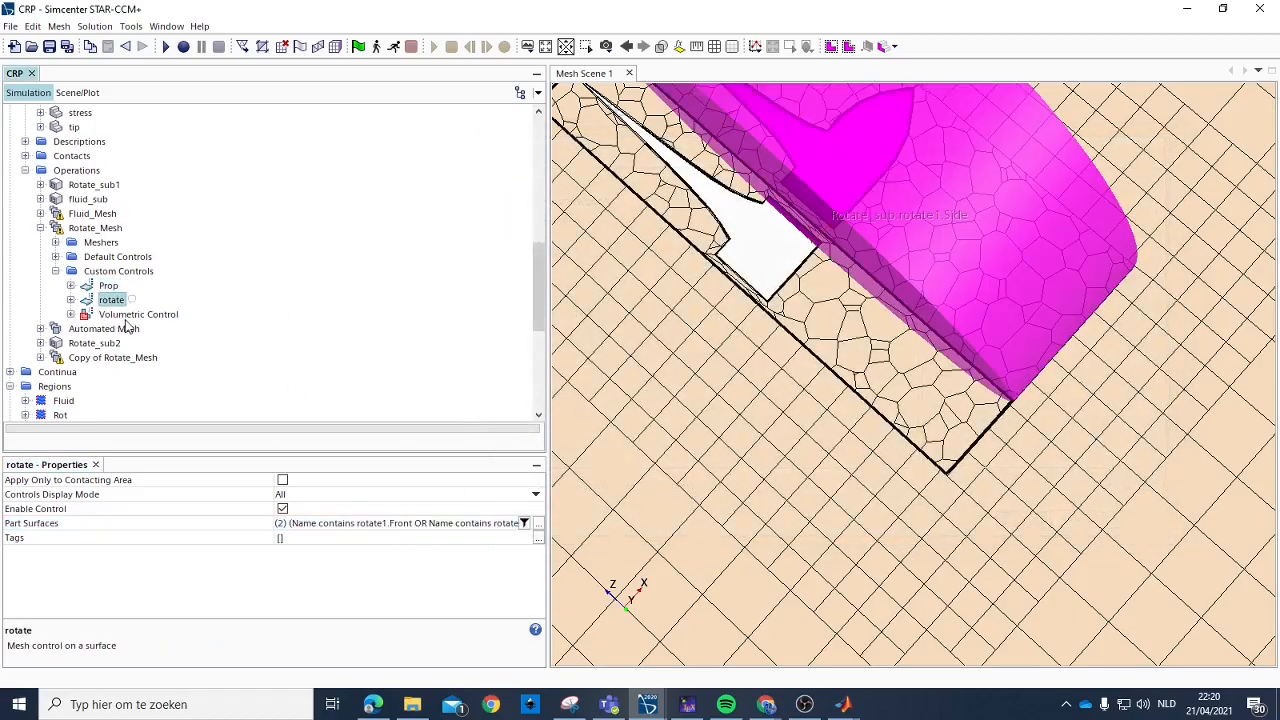
Add a new surface control to the Rotate_Mesh custom controls and name it back.
left_click(127, 318)
left_click(110, 300)
left_click(118, 271)
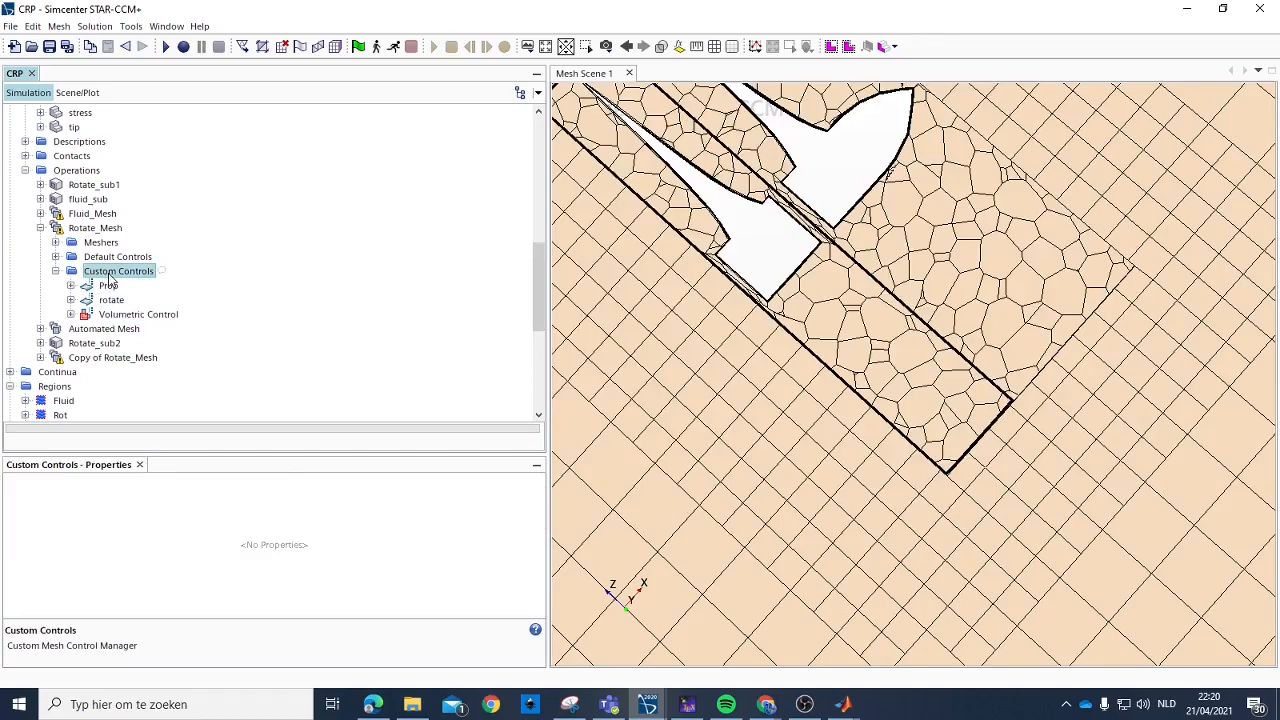
right_click(137, 276)
mouse_move(155, 288)
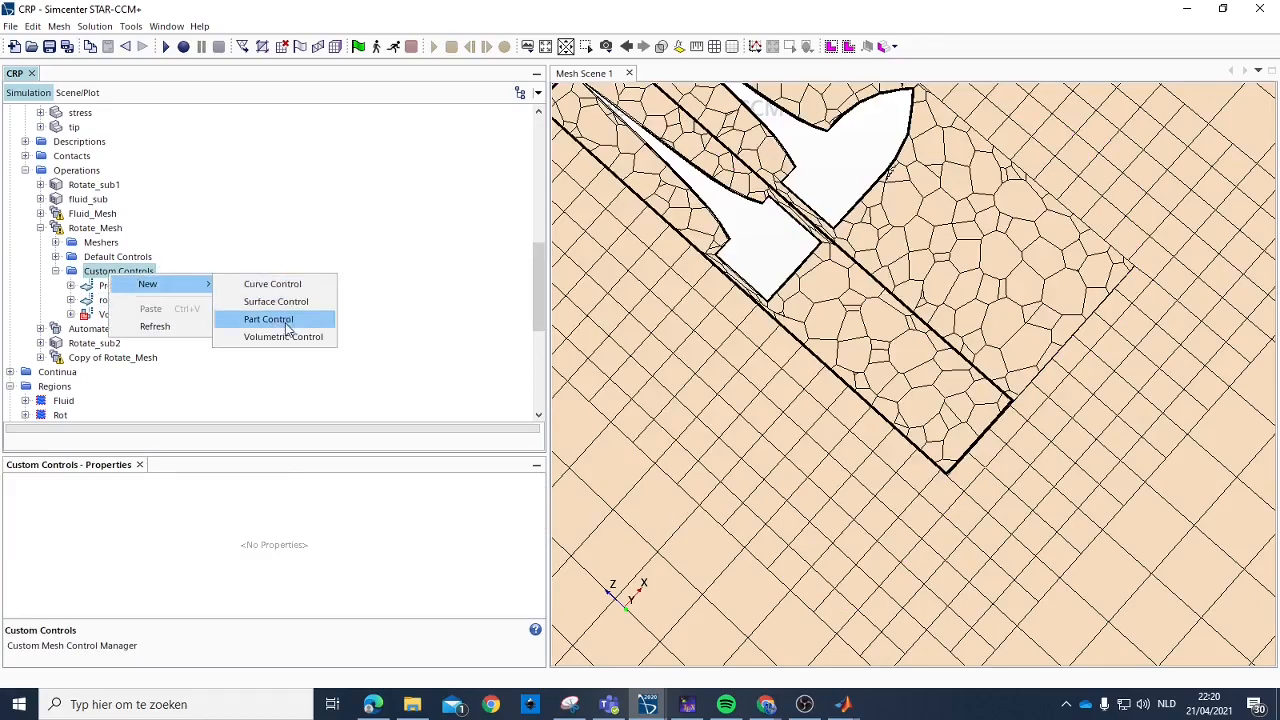
left_click(258, 304)
left_click(129, 318)
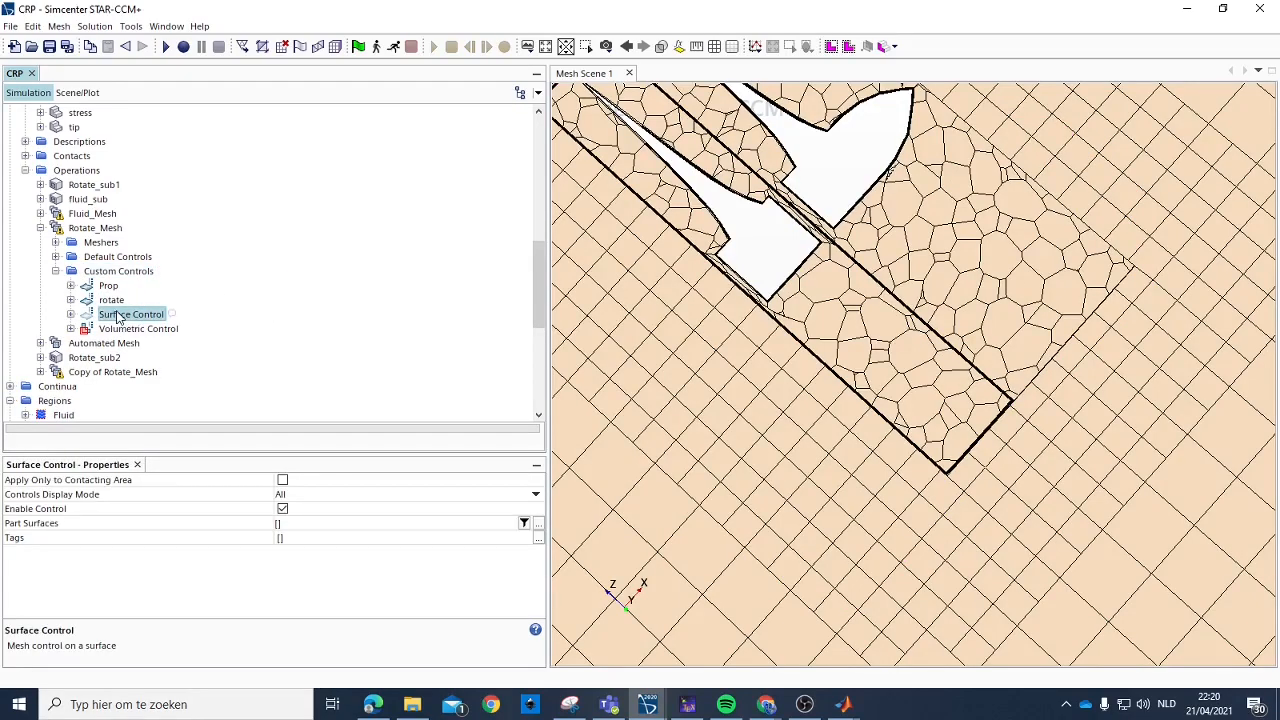
left_click(129, 314)
type("back")
key("Return")
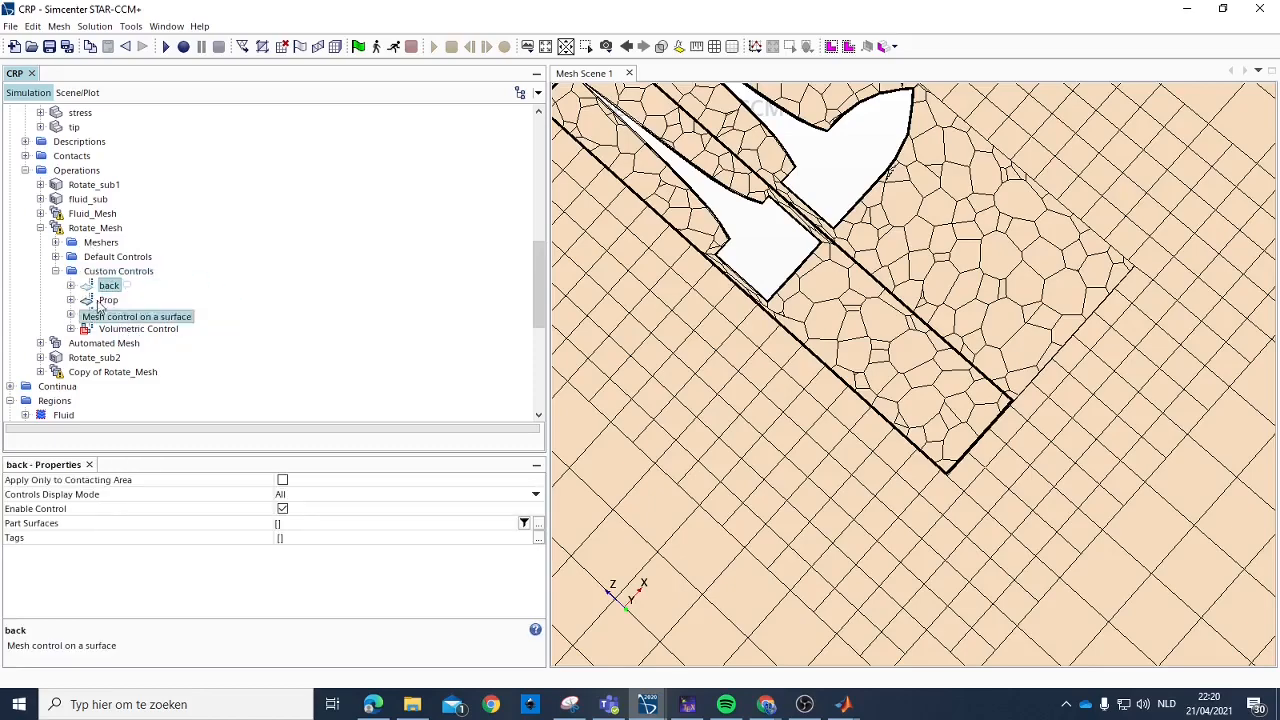
Assign the rotate1.Back surface to the back control and set its target surface size to Custom.
left_click(288, 523)
left_click(338, 600)
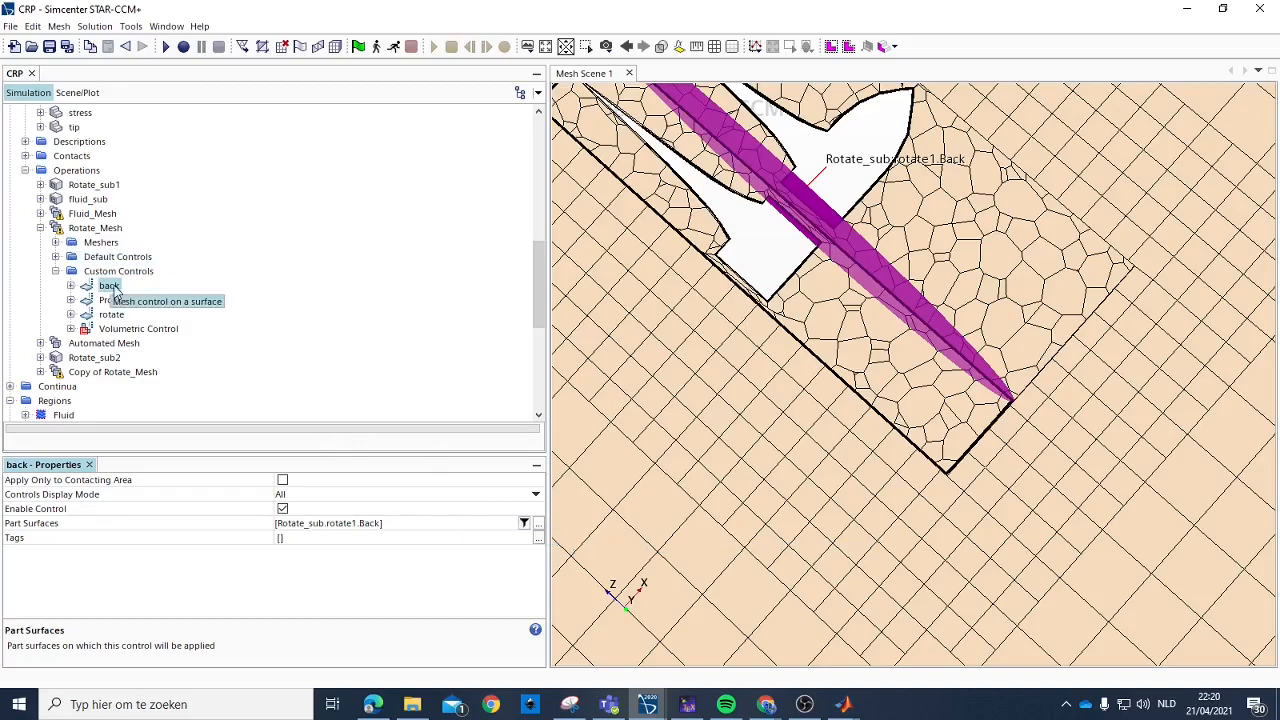
left_click(70, 285)
left_click(86, 299)
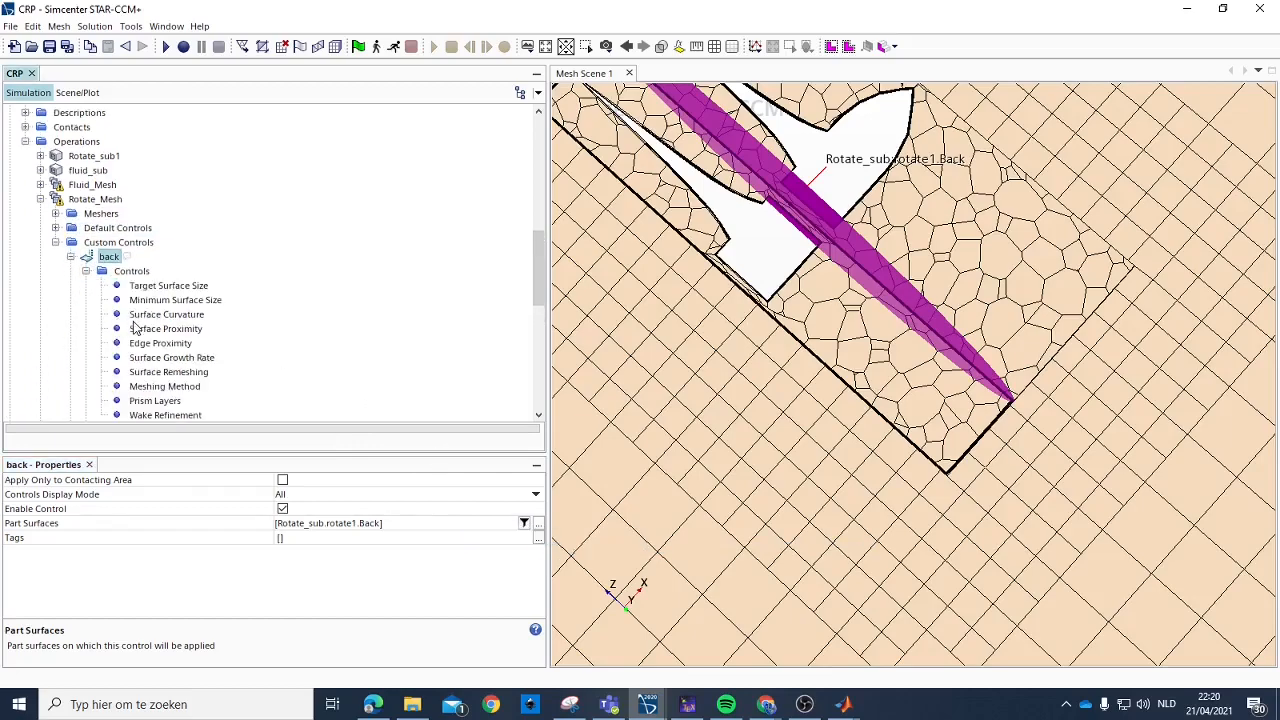
left_click(148, 286)
left_click(310, 488)
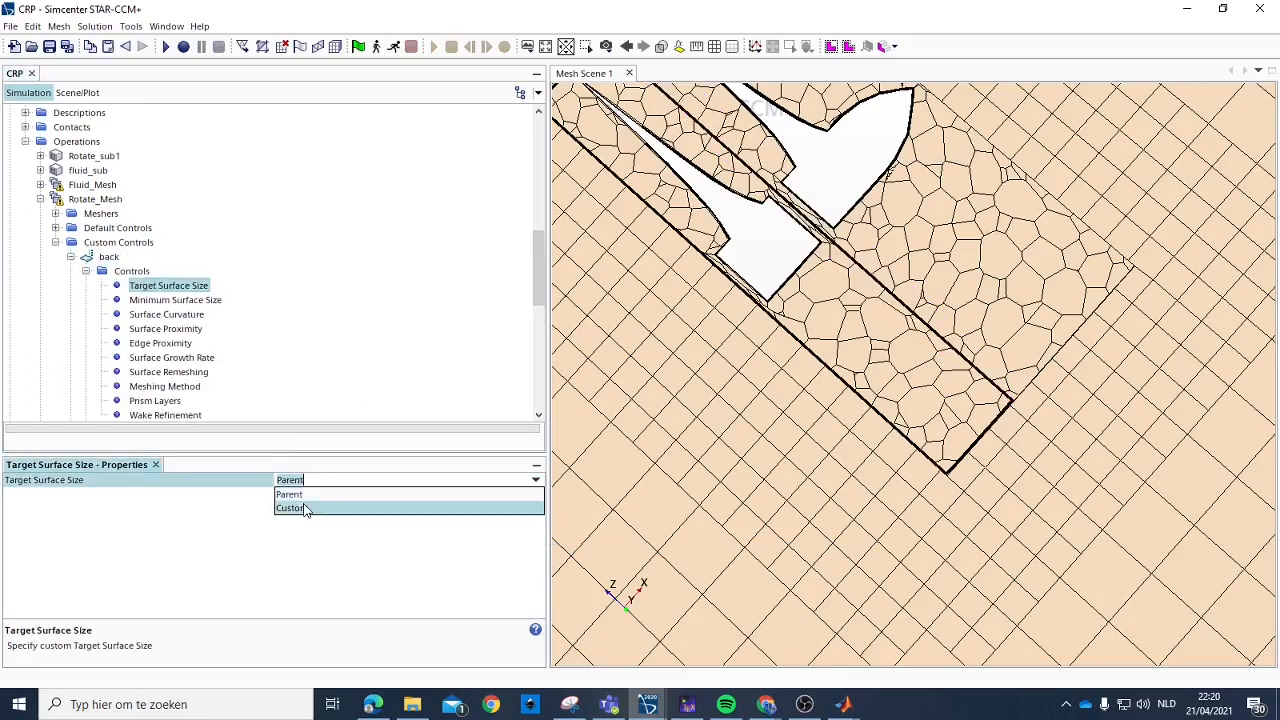
left_click(308, 508)
Set the target surface size of the Rotate_Mesh rotate control to Custom.
scroll(141, 280, "down", 2)
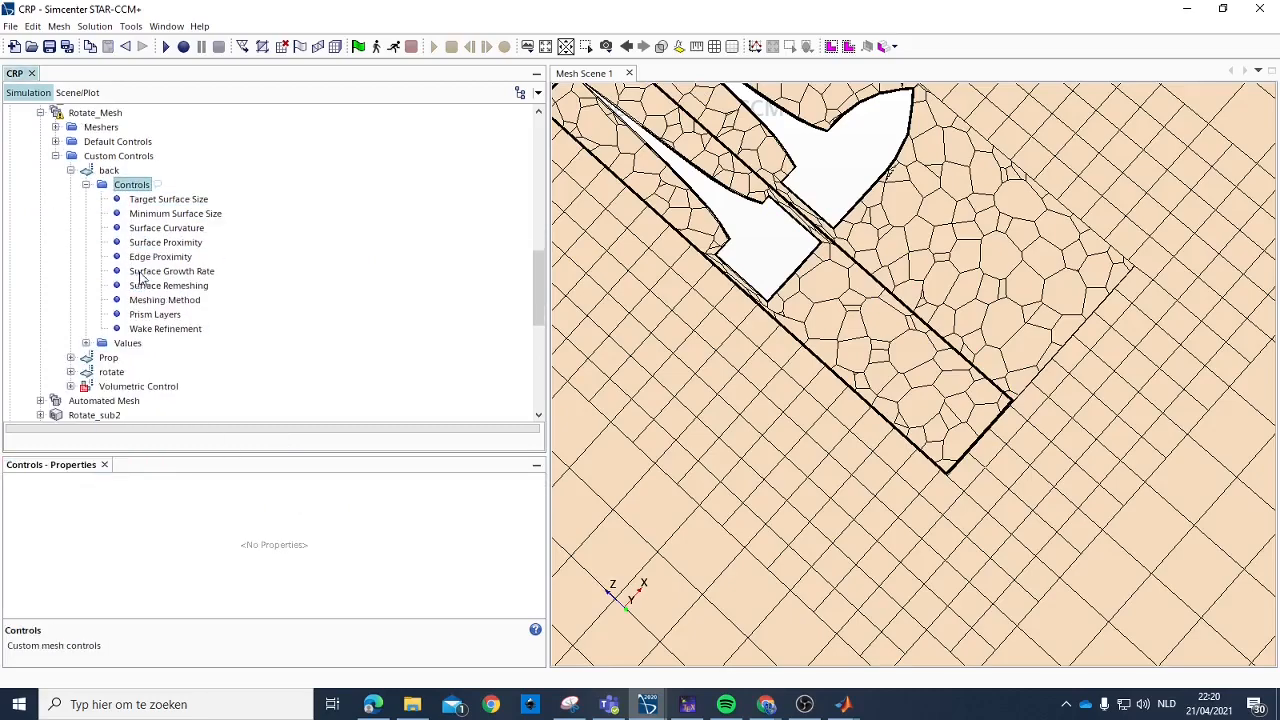
left_click(70, 358)
left_click(70, 358)
left_click(70, 372)
left_click(86, 386)
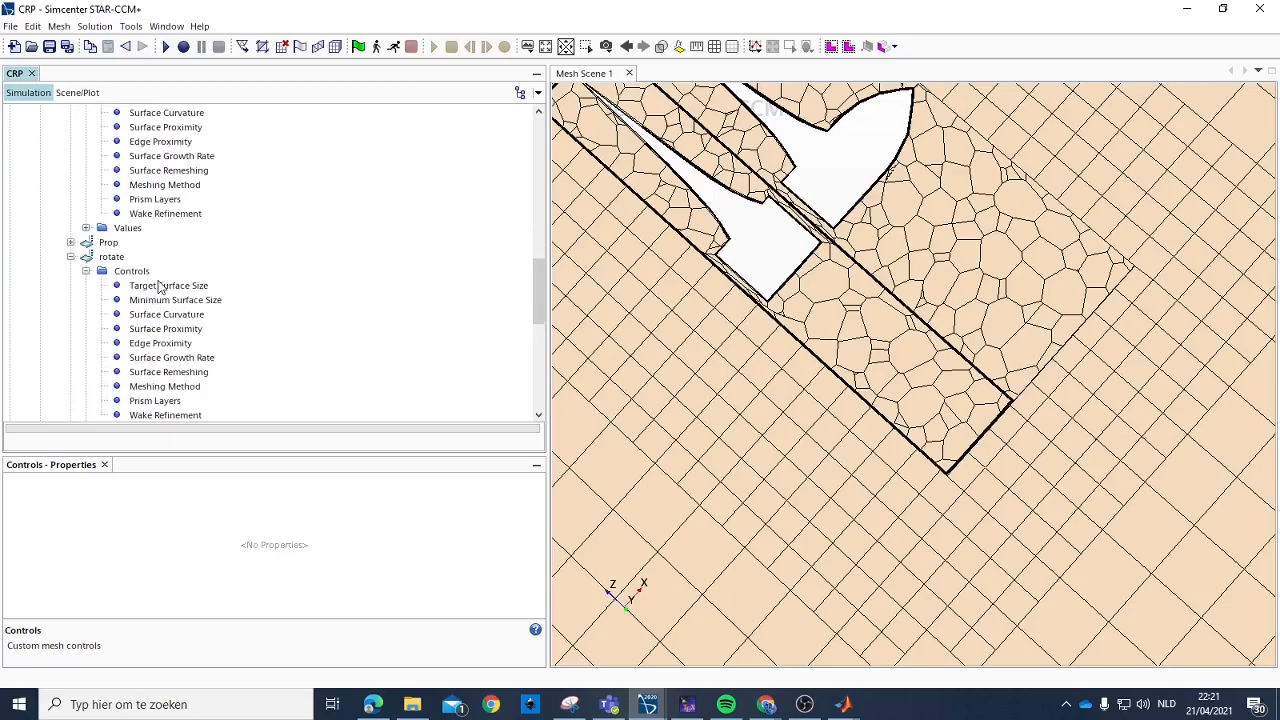
scroll(150, 290, "down", 4)
left_click(127, 254)
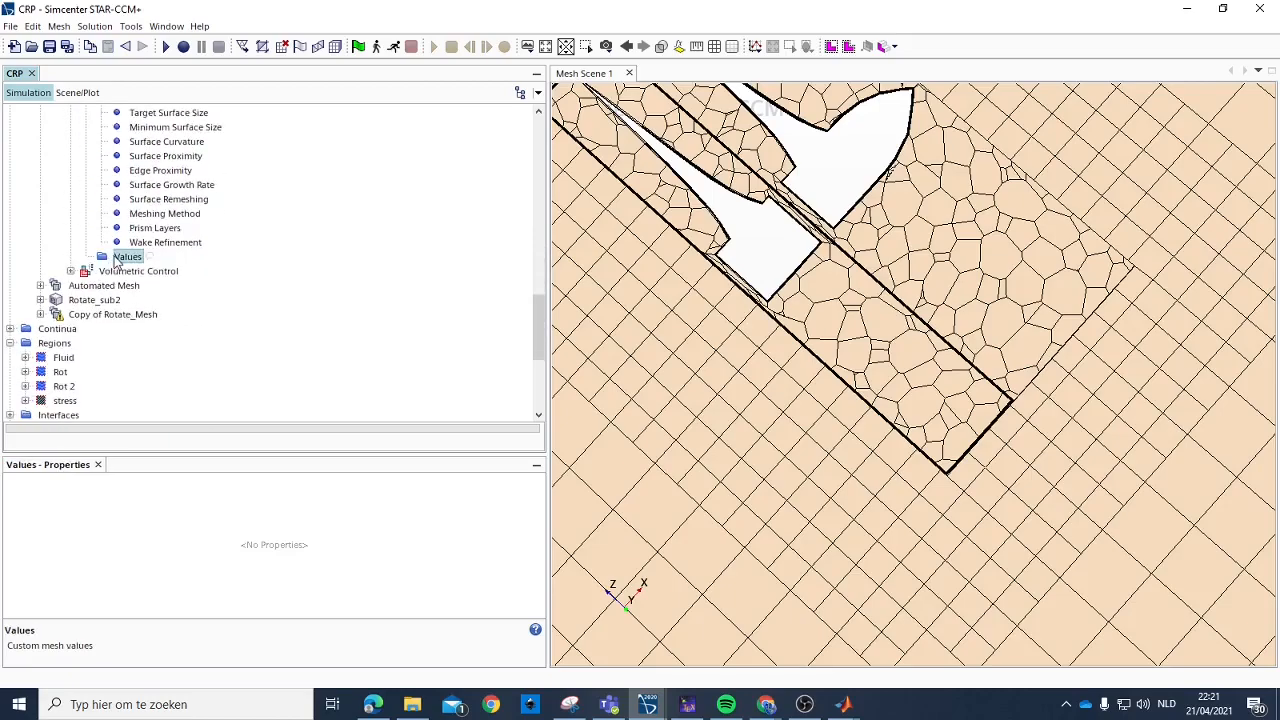
scroll(133, 251, "up", 3)
left_click(150, 243)
right_click(160, 242)
key("Escape")
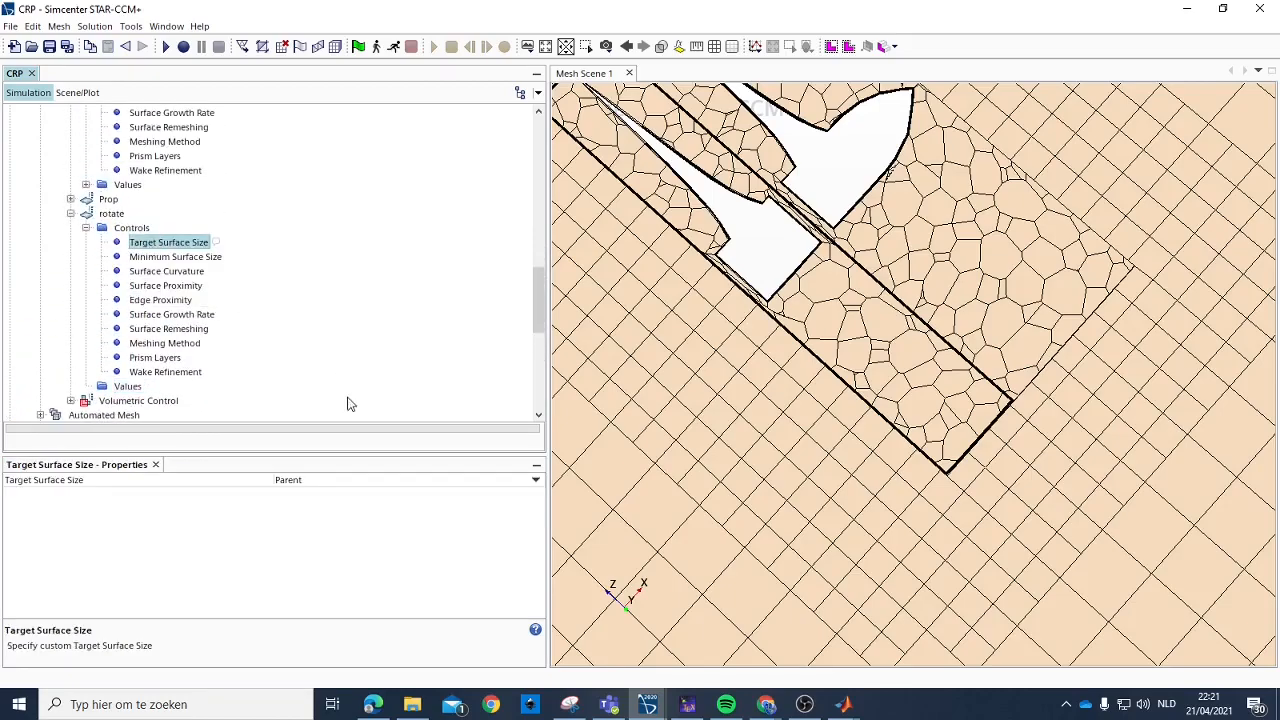
left_click(311, 482)
left_click(300, 508)
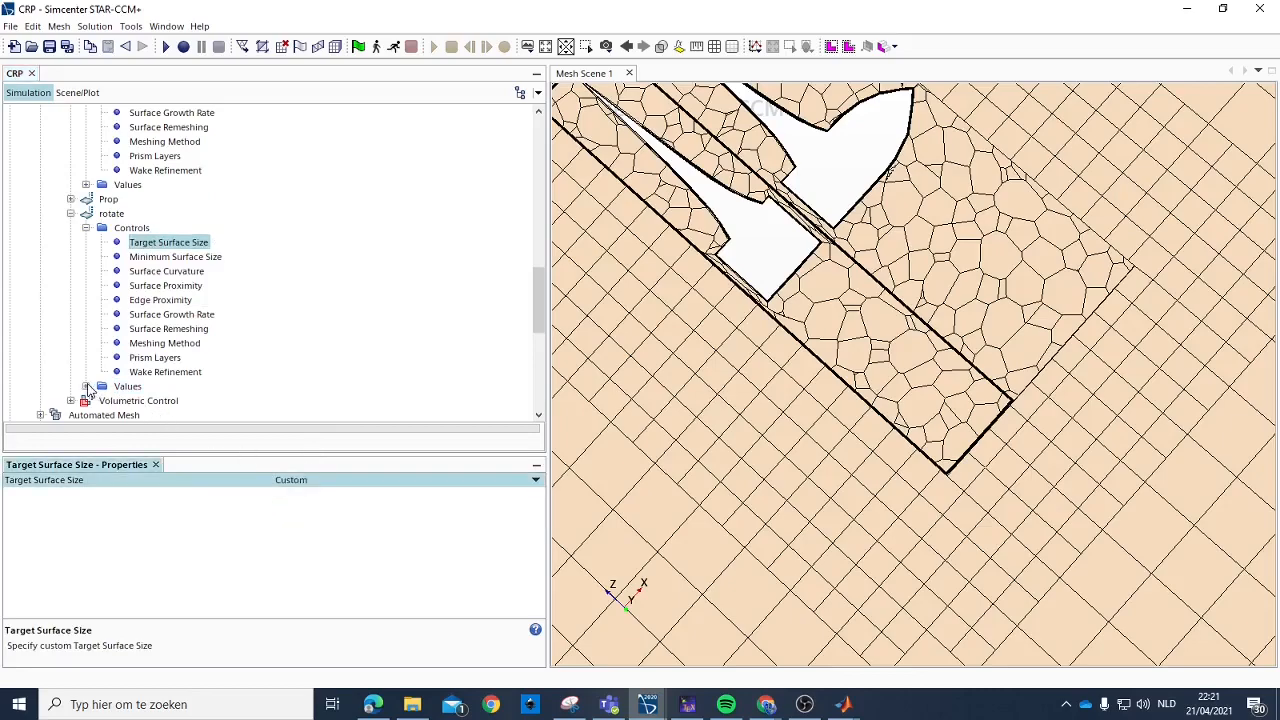
Set the rotate control's custom target surface size to 0.3 percent of base.
left_click(150, 401)
left_click(296, 494)
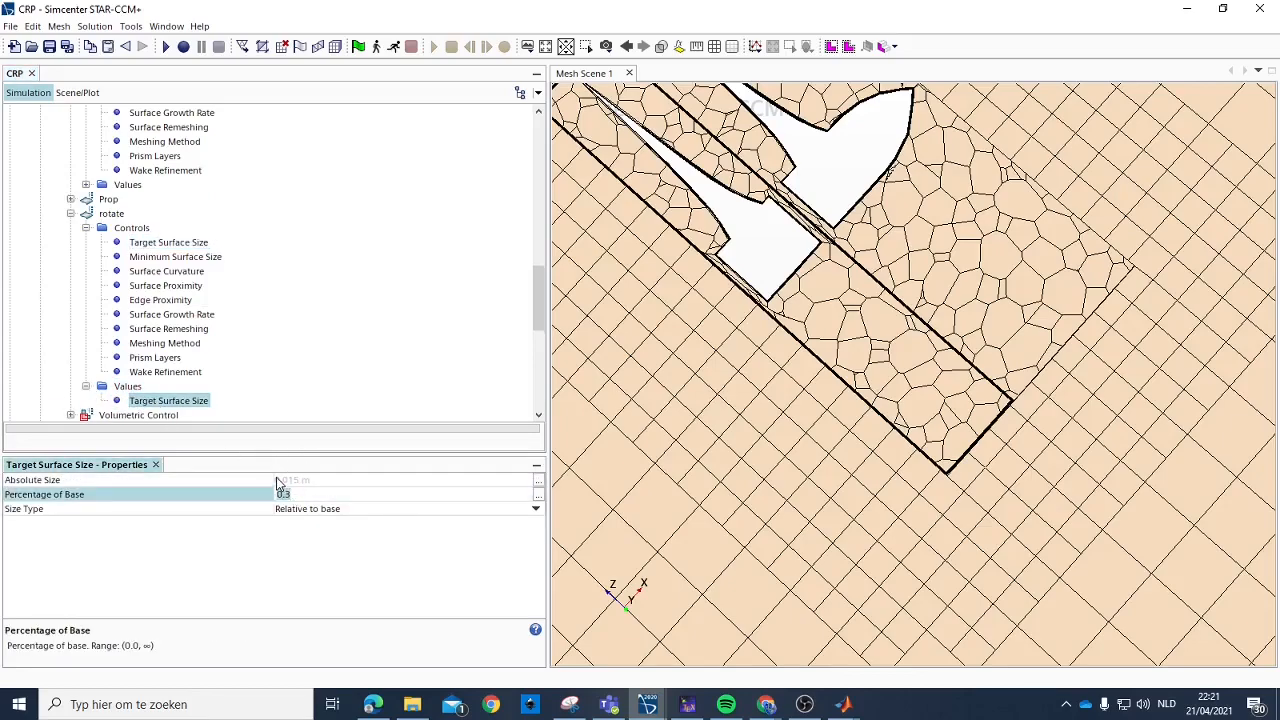
key("Return")
scroll(140, 330, "down", 3)
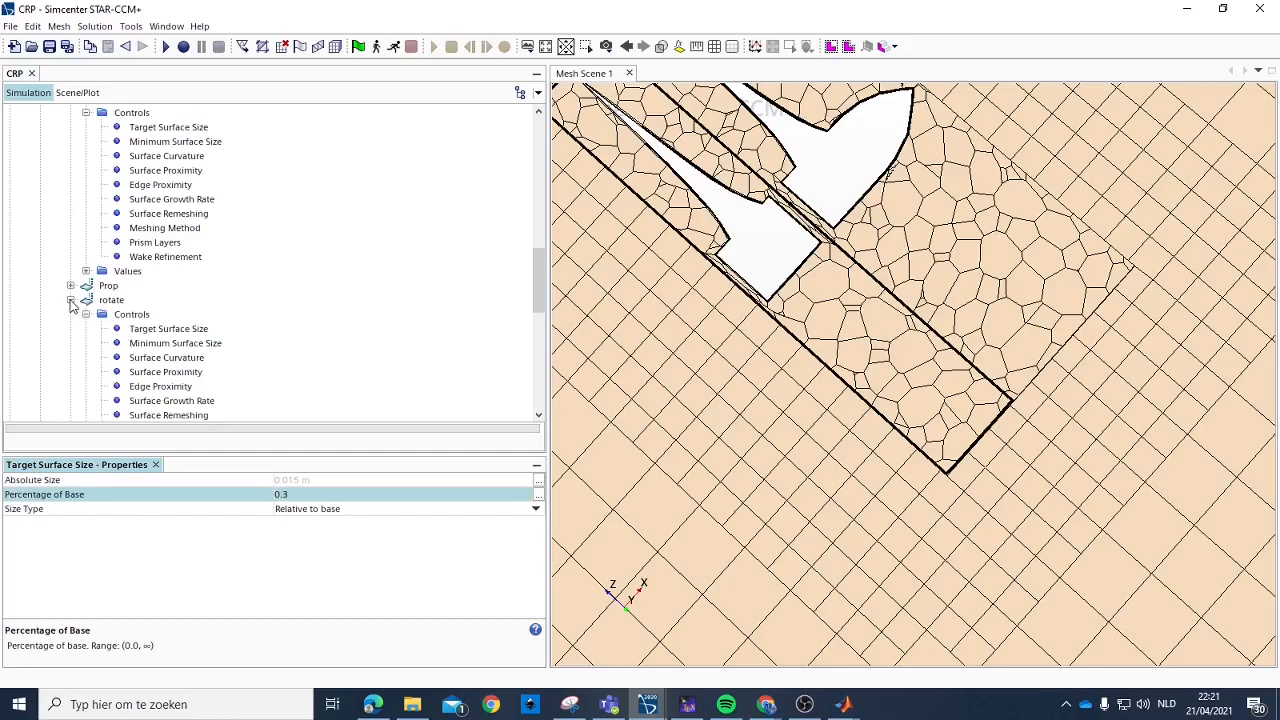
left_click(71, 301)
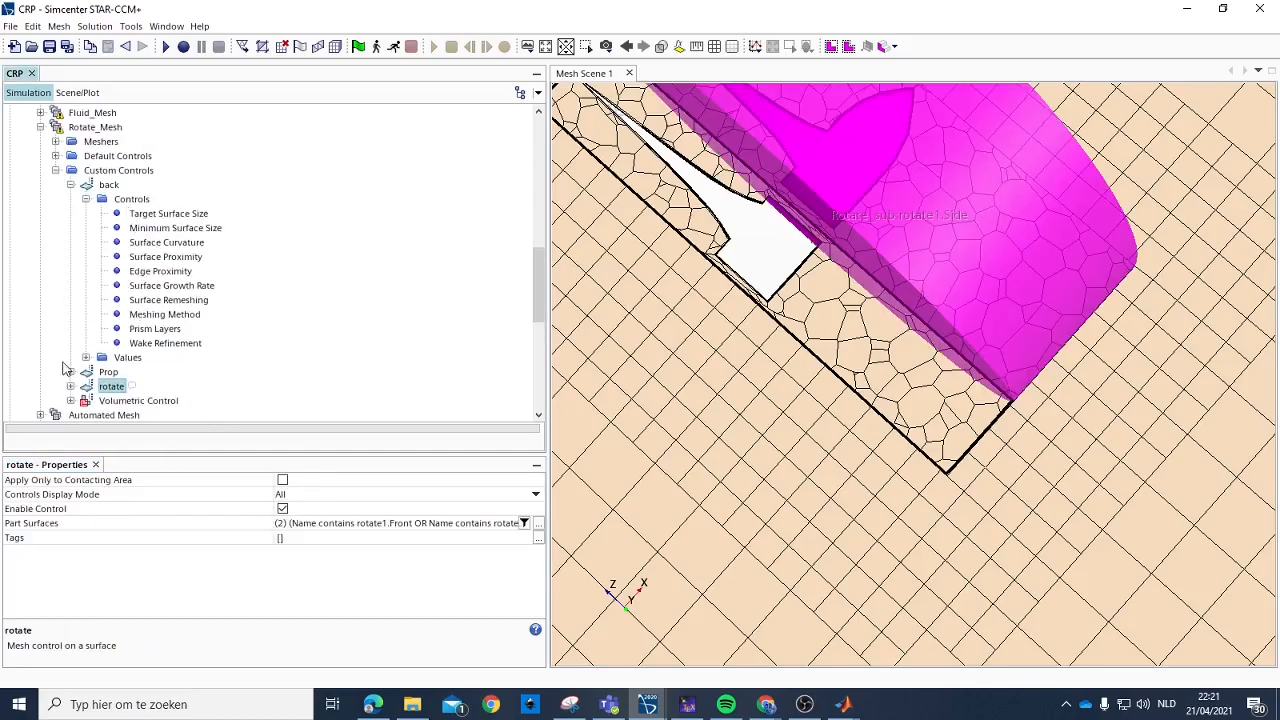
Set the back control's custom target surface size to 0.1 percent of base.
left_click(86, 357)
left_click(168, 371)
left_click(314, 494)
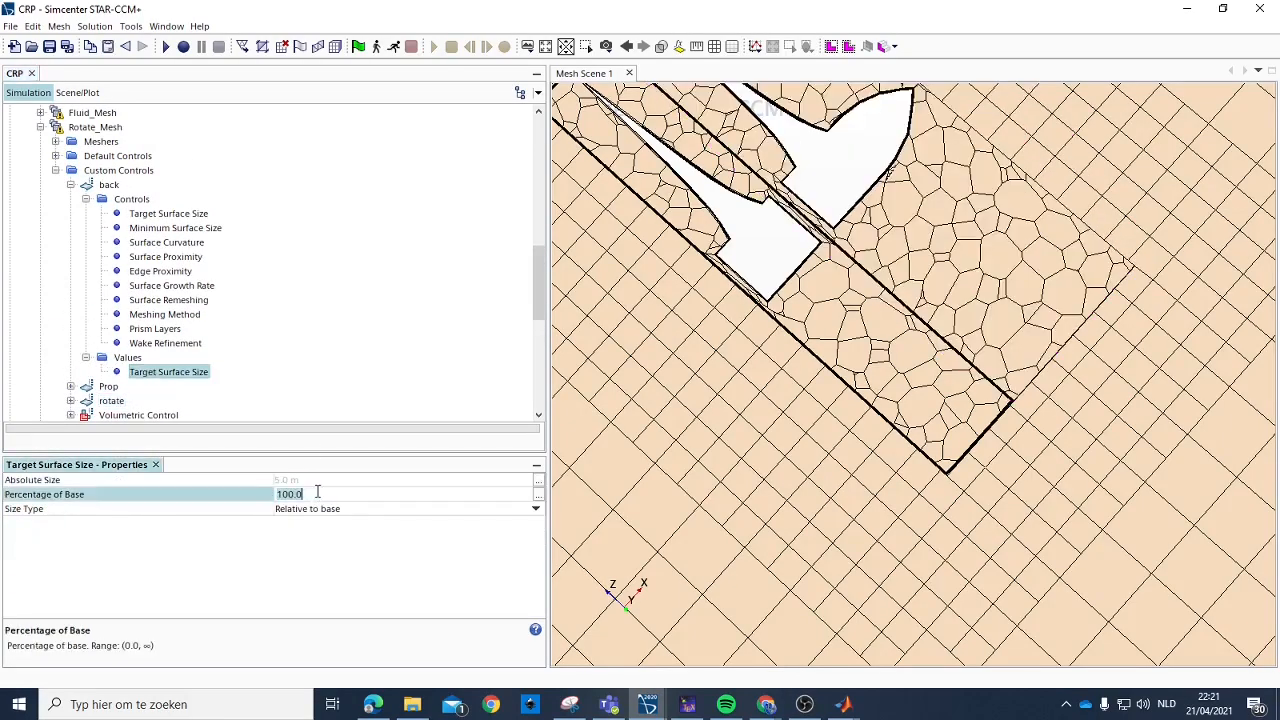
type("0.1")
key("Return")
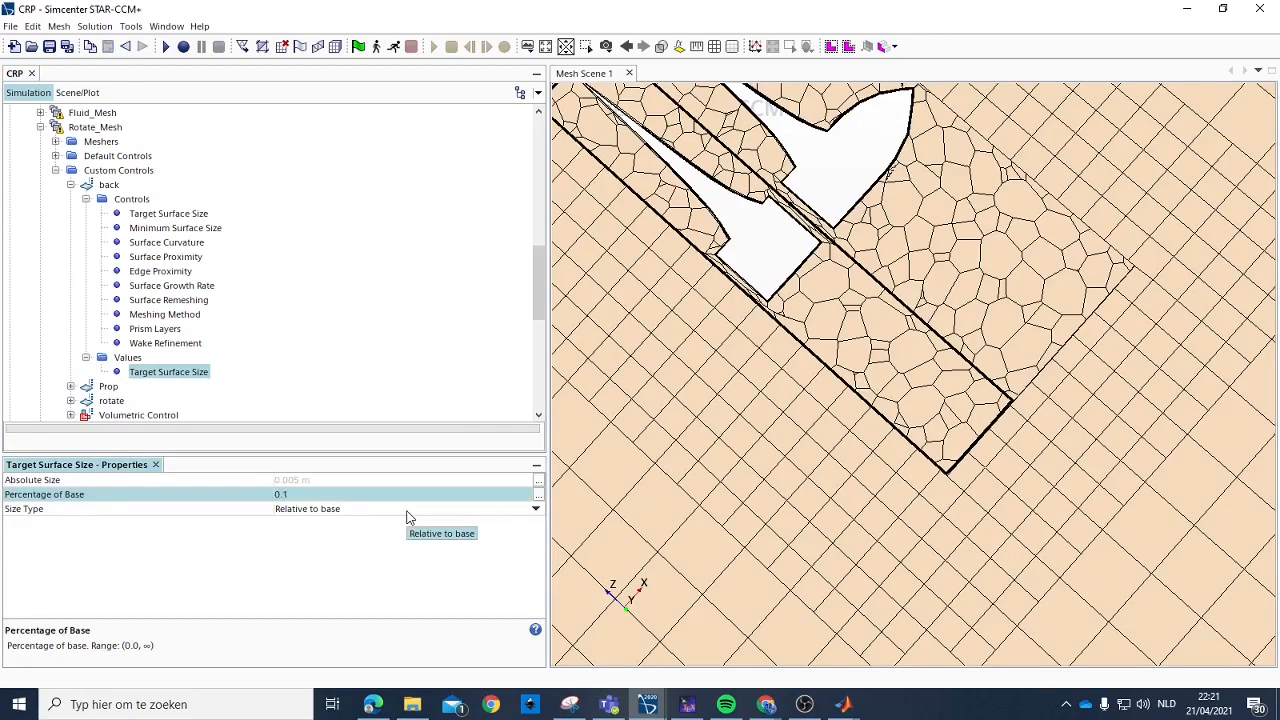
left_click(72, 186)
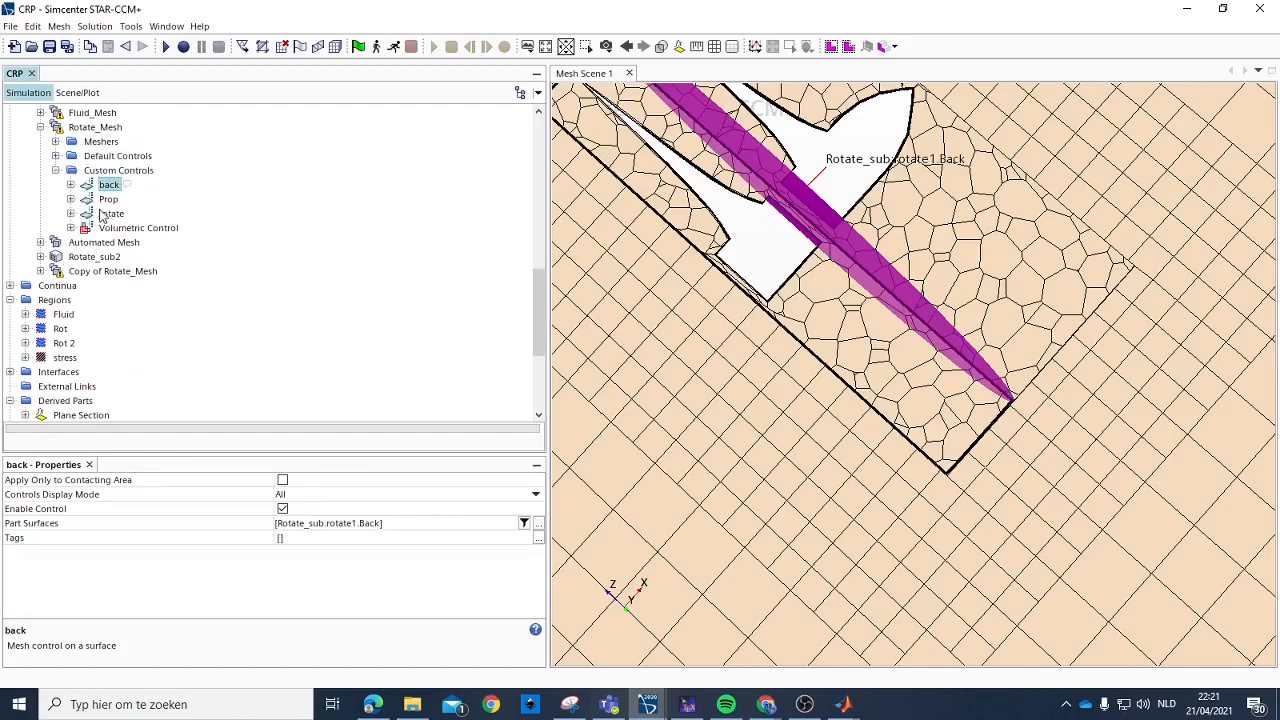
Start a Name filter for the part surfaces of the Prop control in Copy of Rotate_Mesh.
left_click(40, 271)
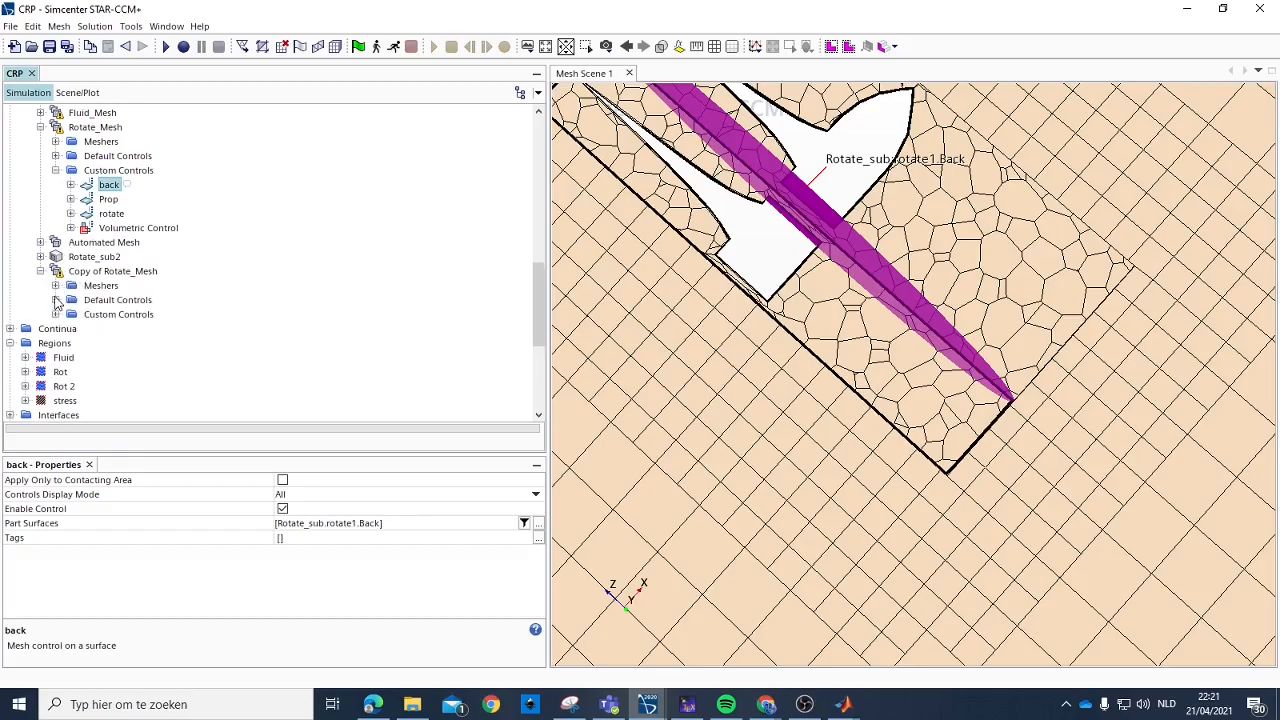
left_click(56, 314)
left_click(107, 329)
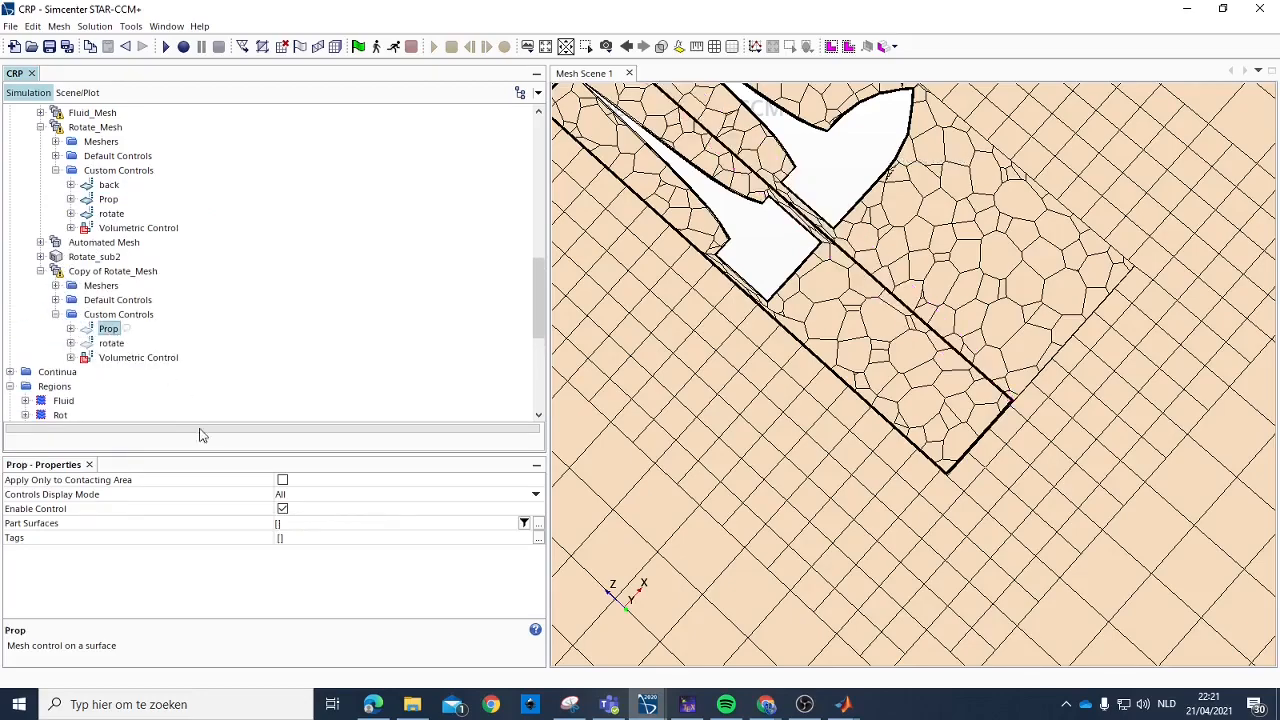
left_click(524, 524)
left_click(572, 180)
left_click(530, 215)
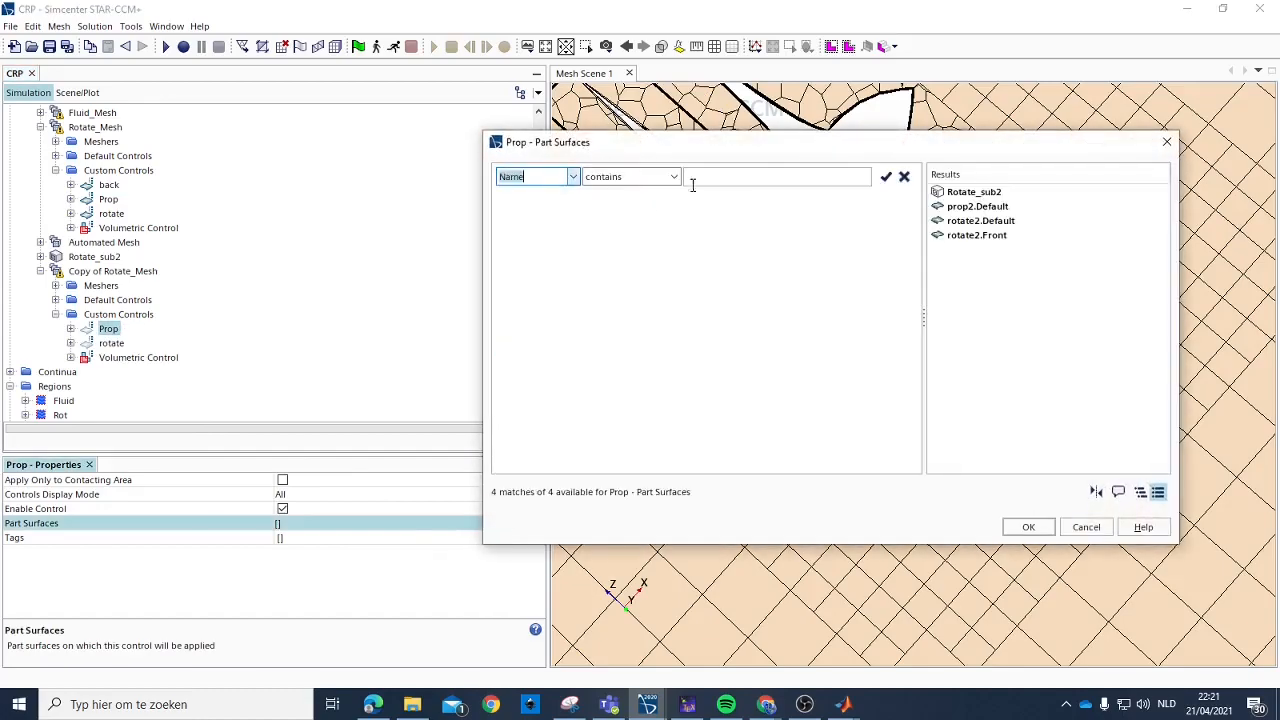
Set the Prop control's condition to names containing prop and apply the filter.
left_click(717, 177)
type("p")
key("BackSpace")
key("BackSpace")
key("BackSpace")
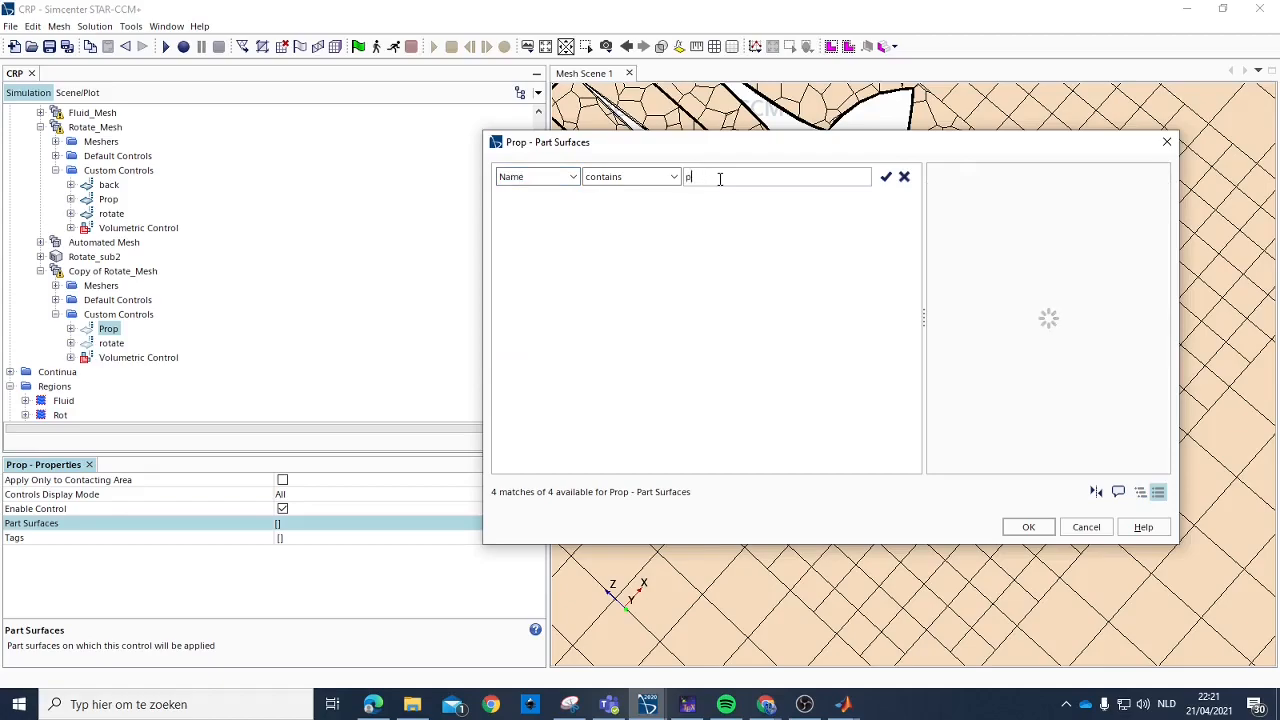
type("rop")
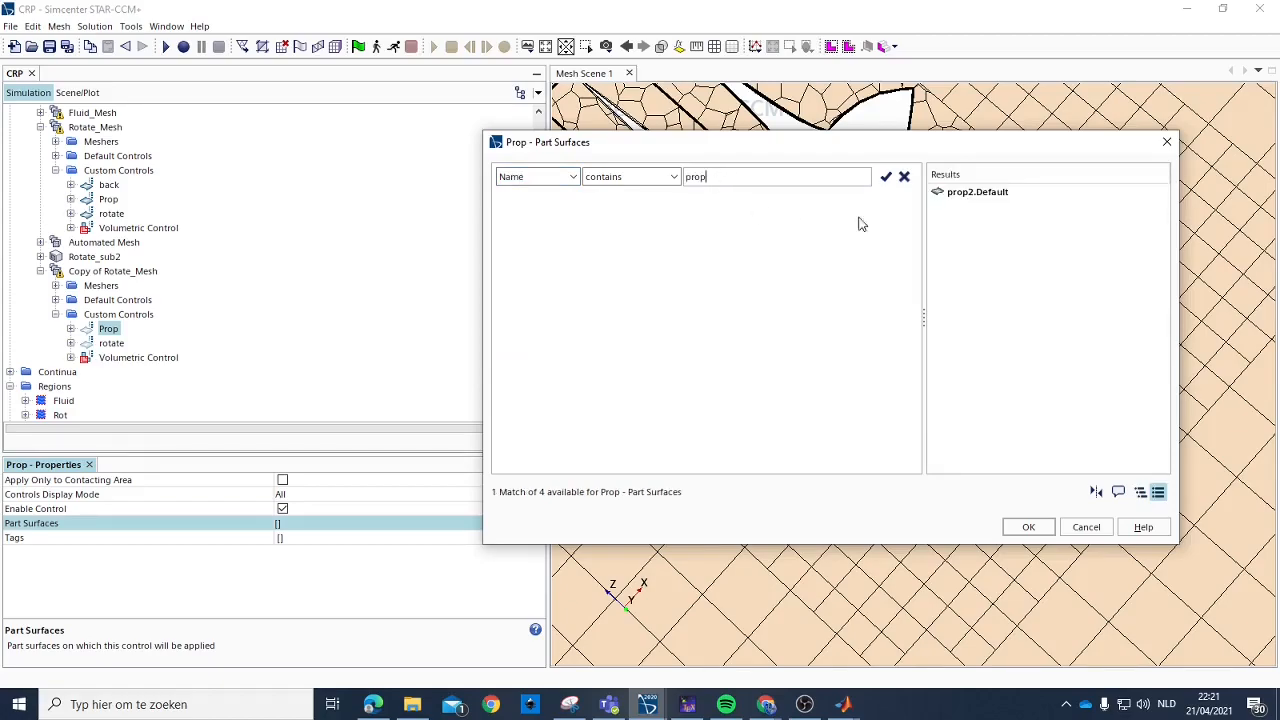
left_click(1029, 527)
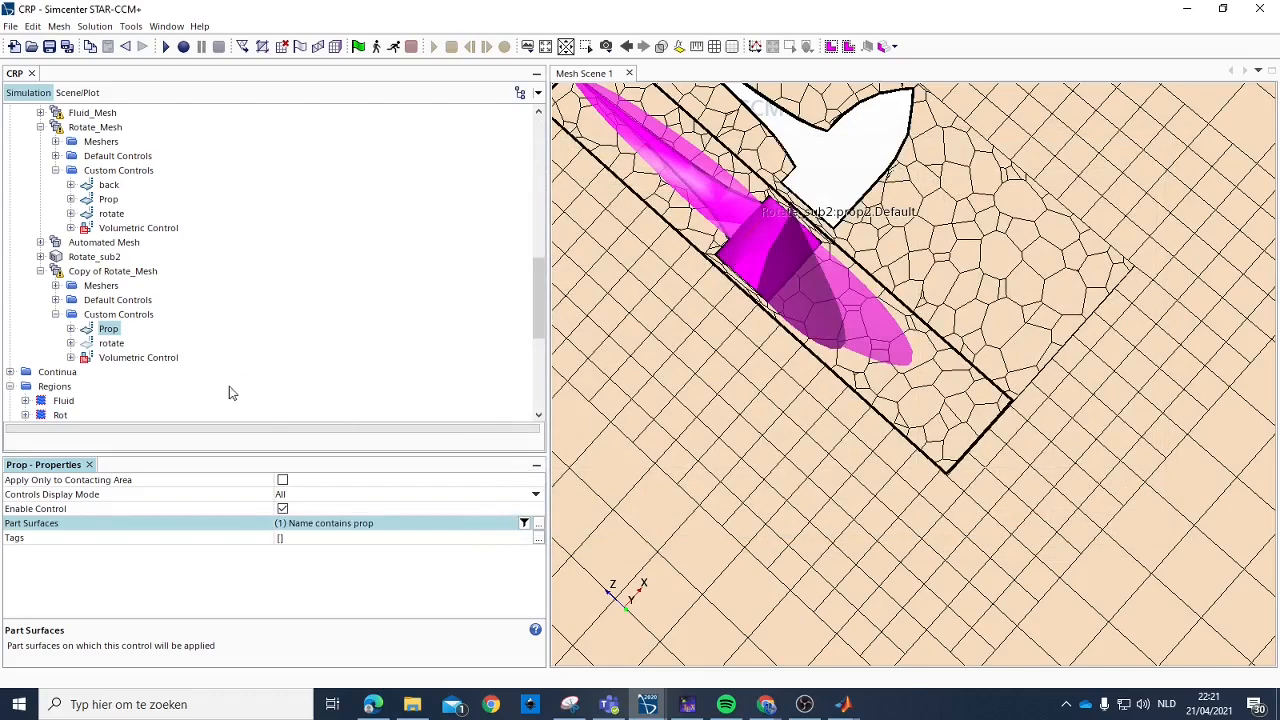
Add a new surface control to the custom controls of Copy of Rotate_Mesh.
left_click(104, 343)
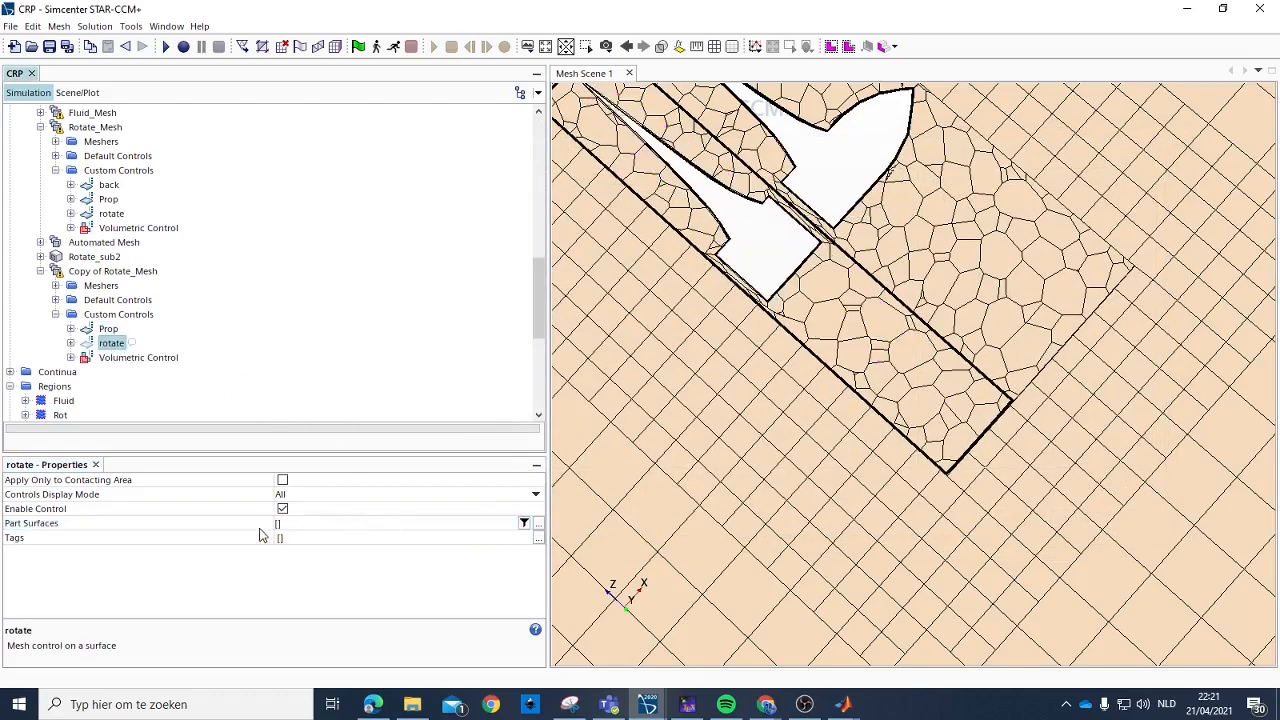
right_click(119, 316)
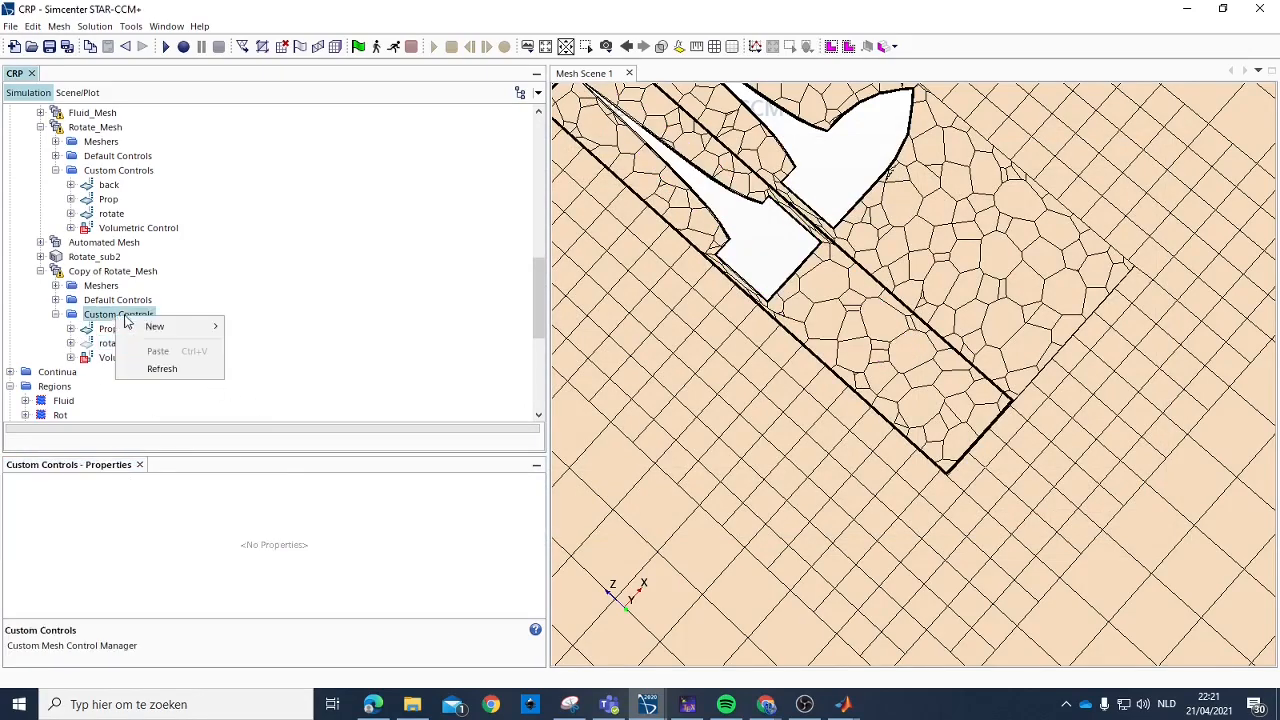
mouse_move(155, 326)
left_click(293, 344)
Filter the part surfaces of the rotate control in Copy of Rotate_Mesh to names containing rotate2.D.
left_click(111, 345)
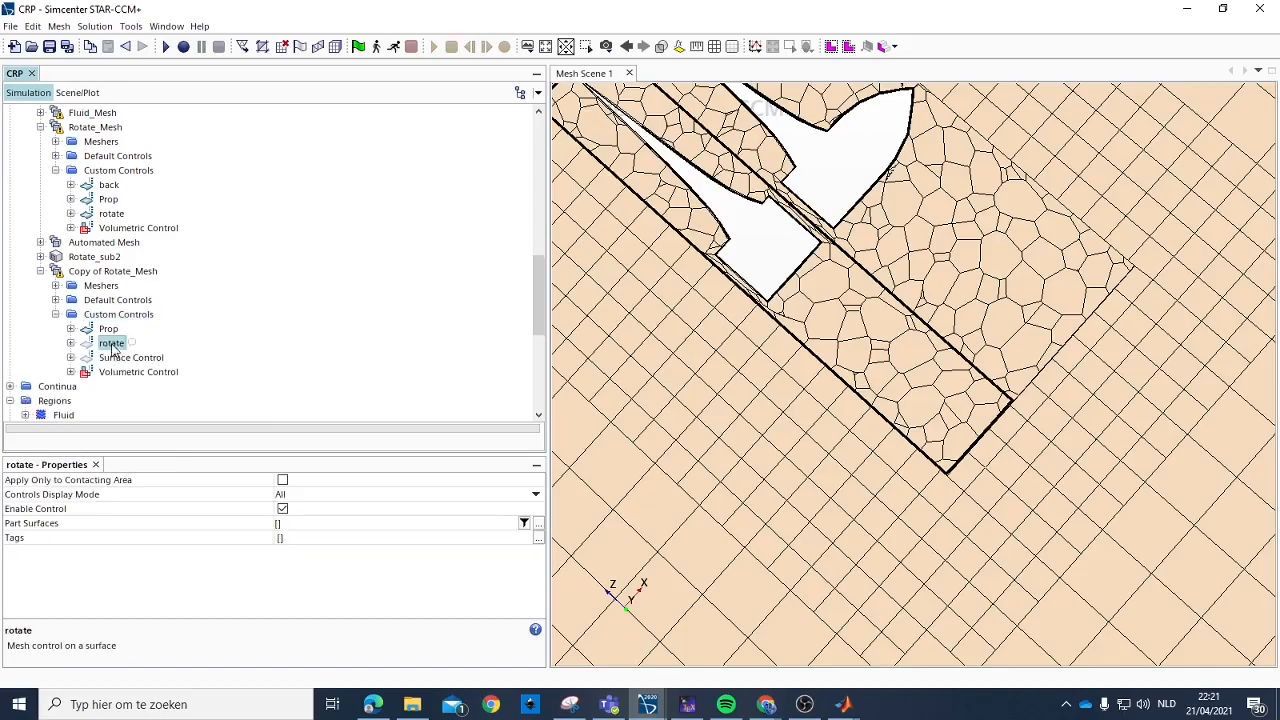
left_click(524, 524)
left_click(575, 178)
left_click(527, 220)
left_click(794, 177)
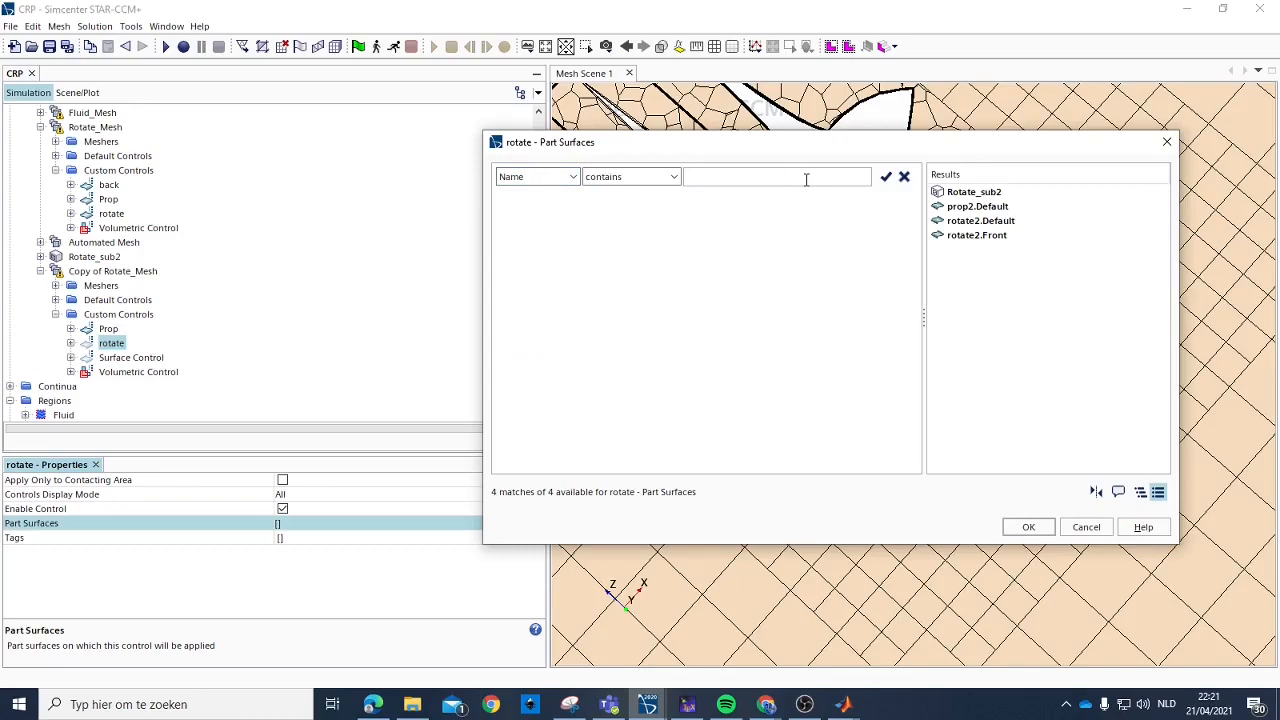
type("rot")
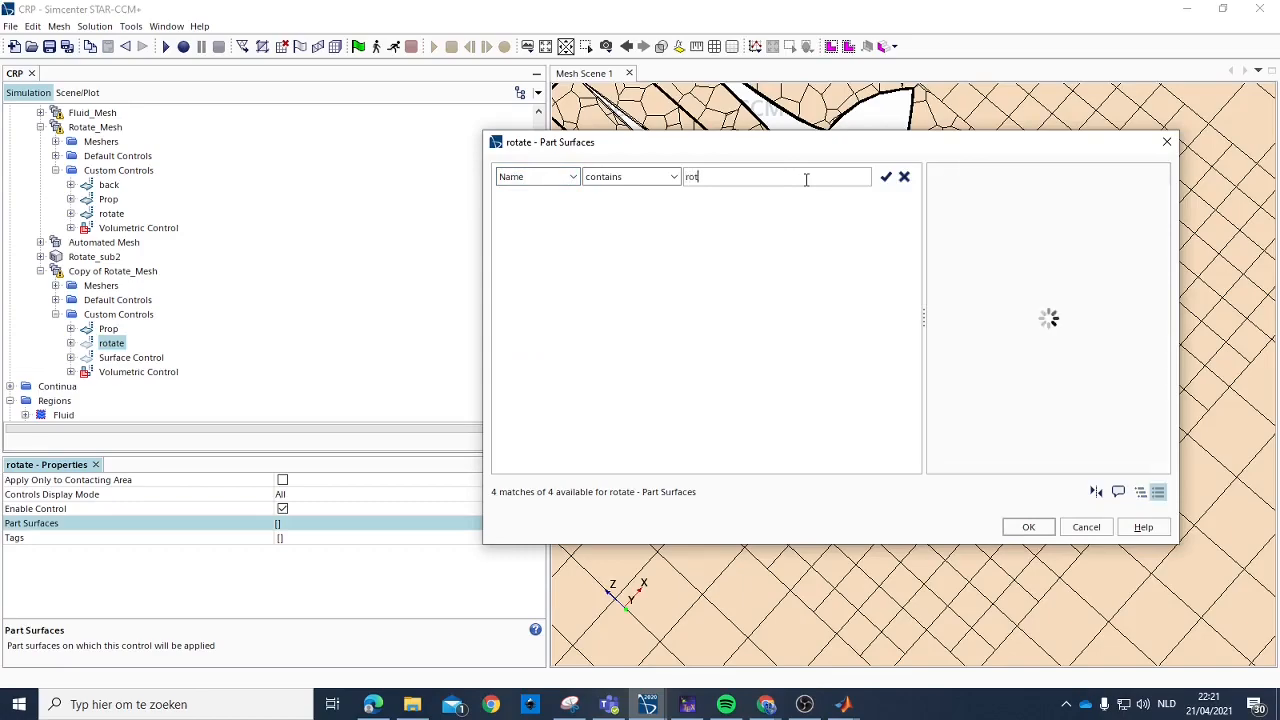
type("ate2.D")
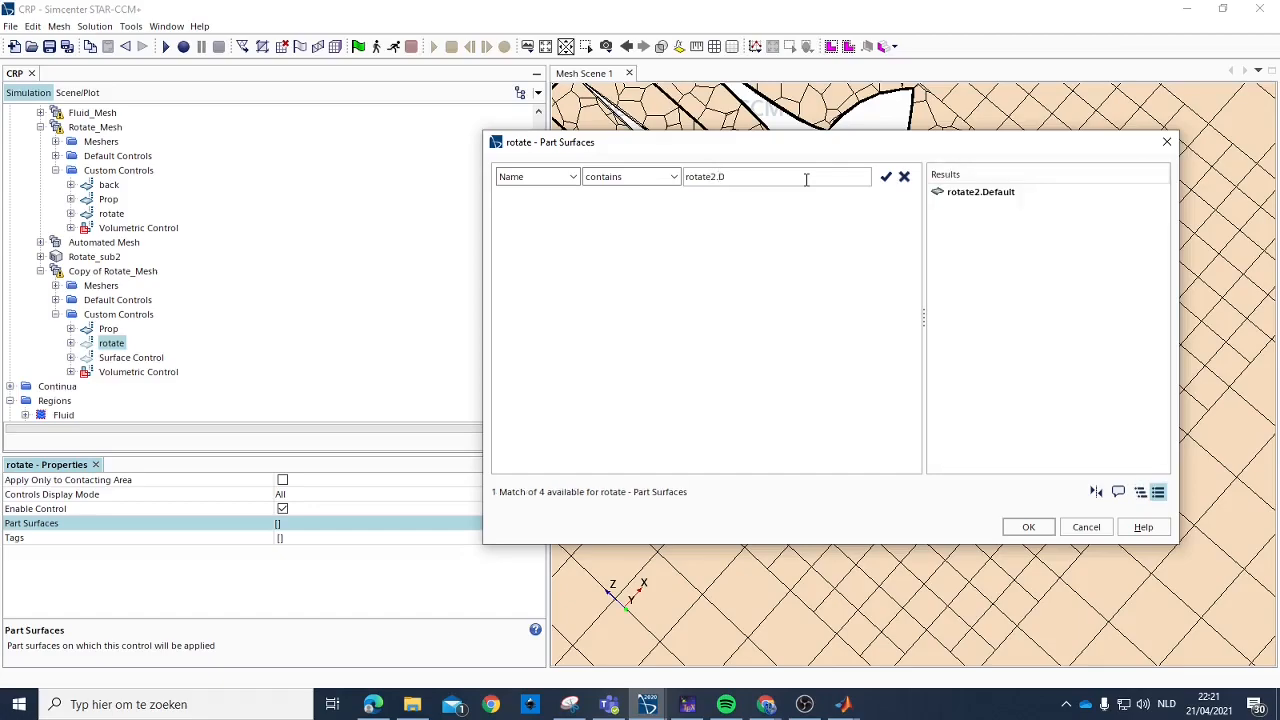
left_click(886, 176)
left_click(1027, 526)
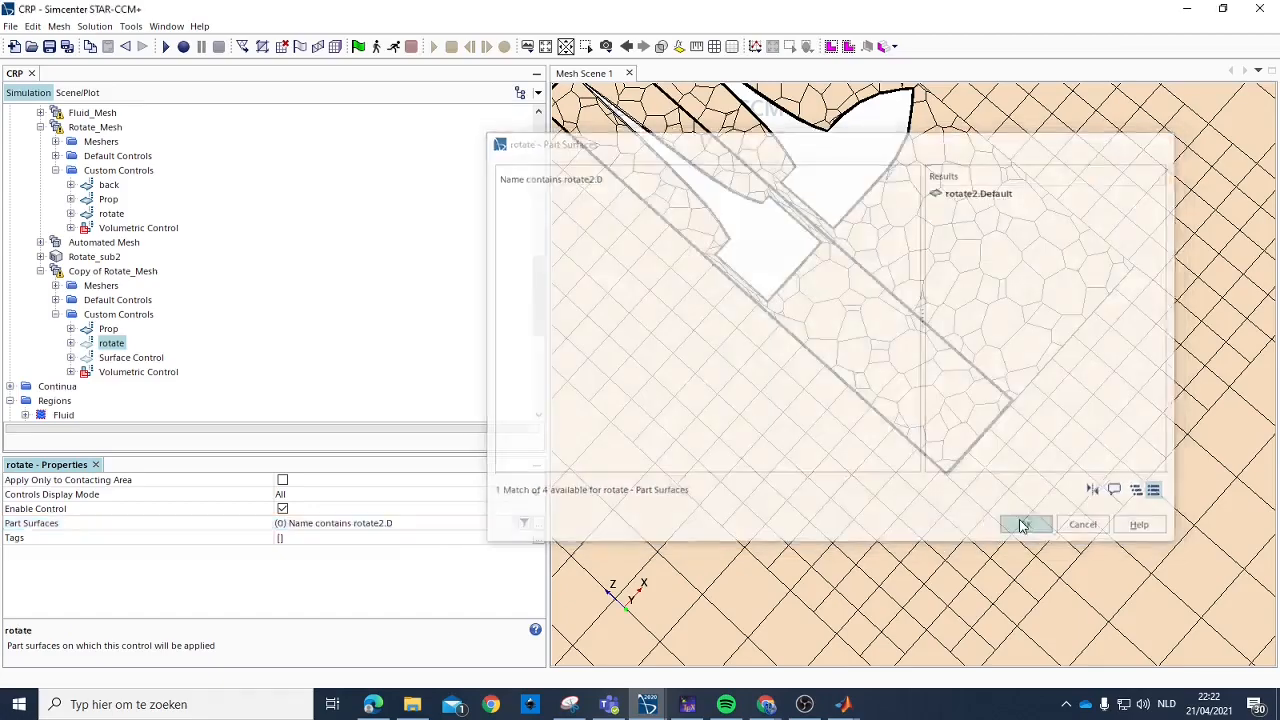
Filter the part surfaces of the new surface control in Copy of Rotate_Mesh to names containing rotate2.F.
left_click(131, 358)
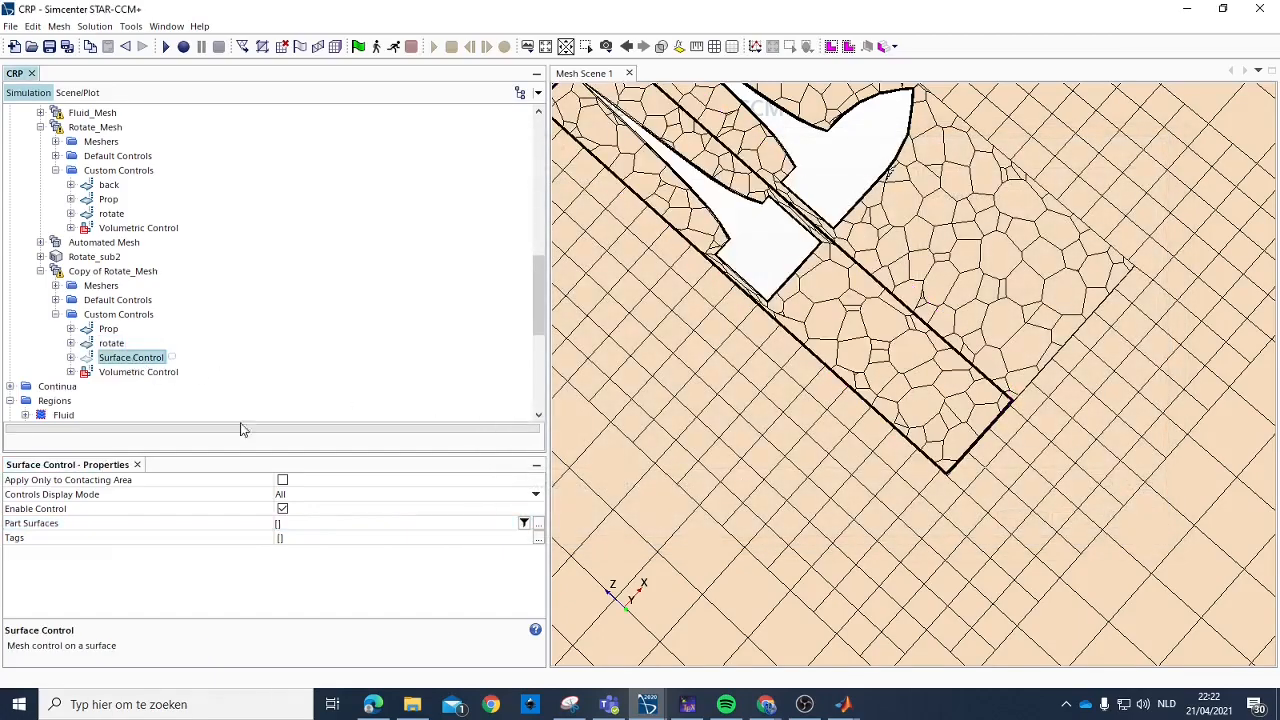
left_click(281, 524)
left_click(281, 524)
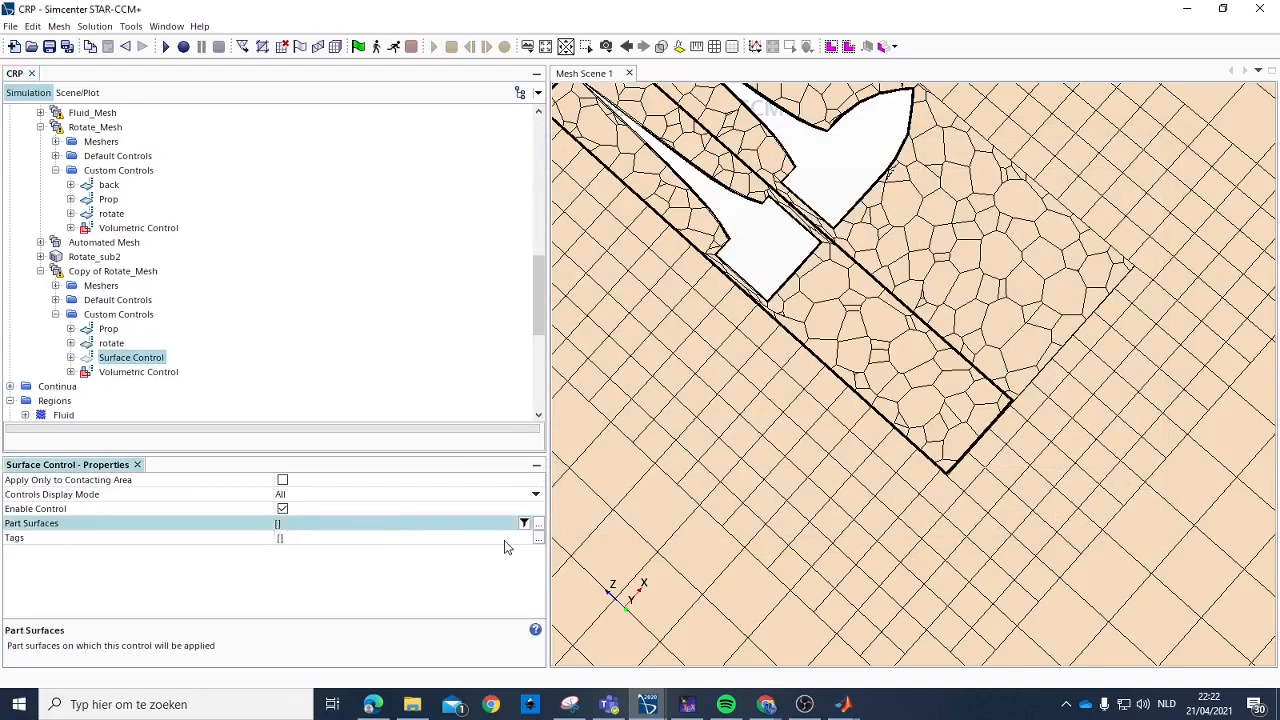
left_click(538, 524)
left_click(575, 177)
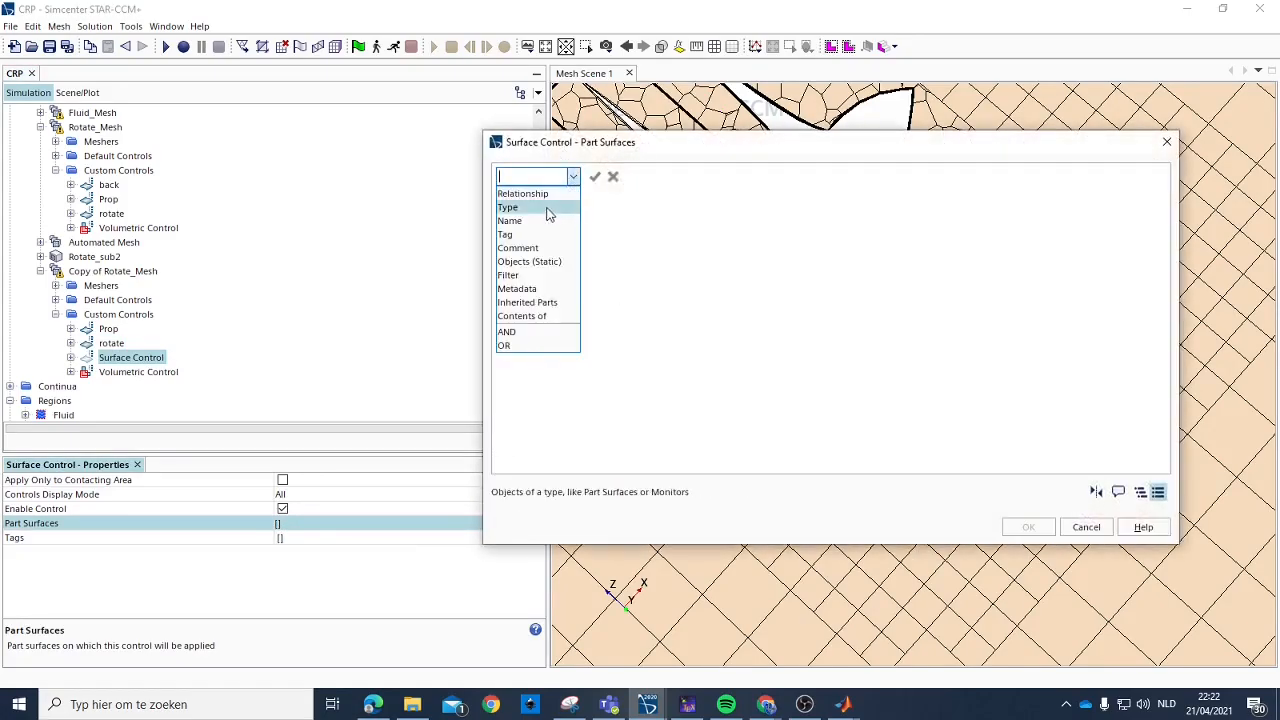
left_click(545, 218)
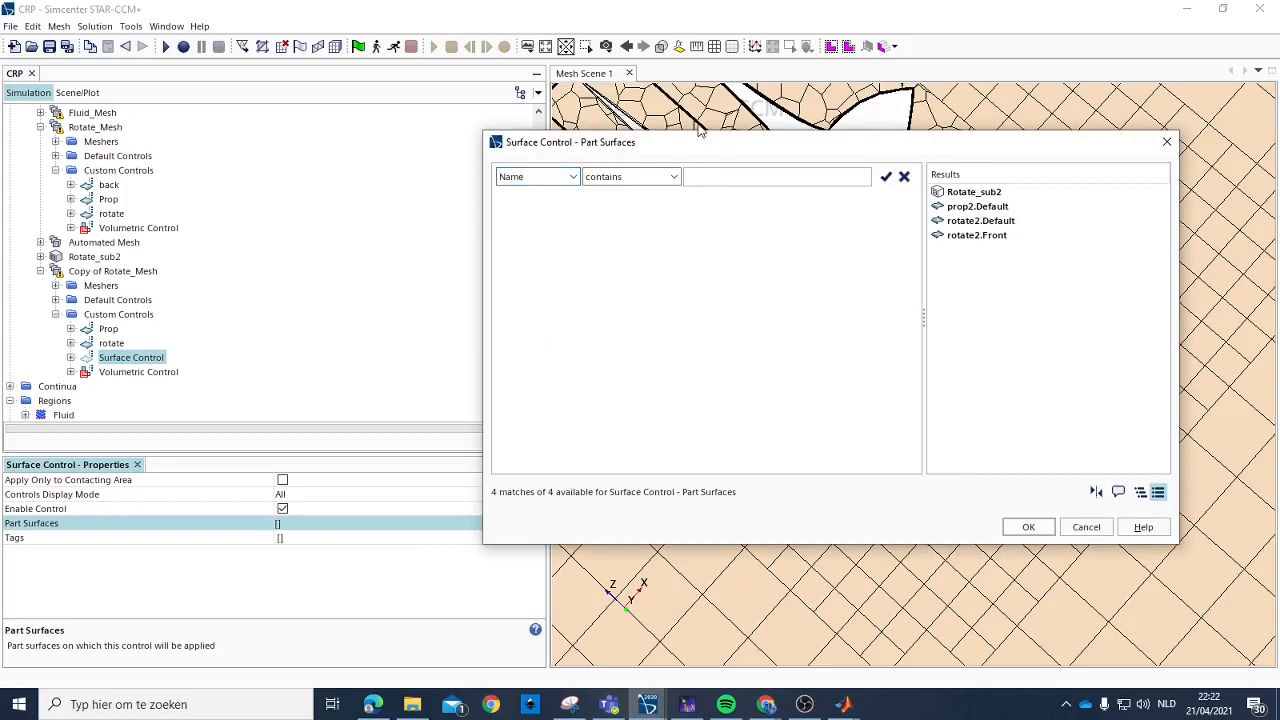
type("rotate2.F")
left_click(886, 176)
left_click(1028, 527)
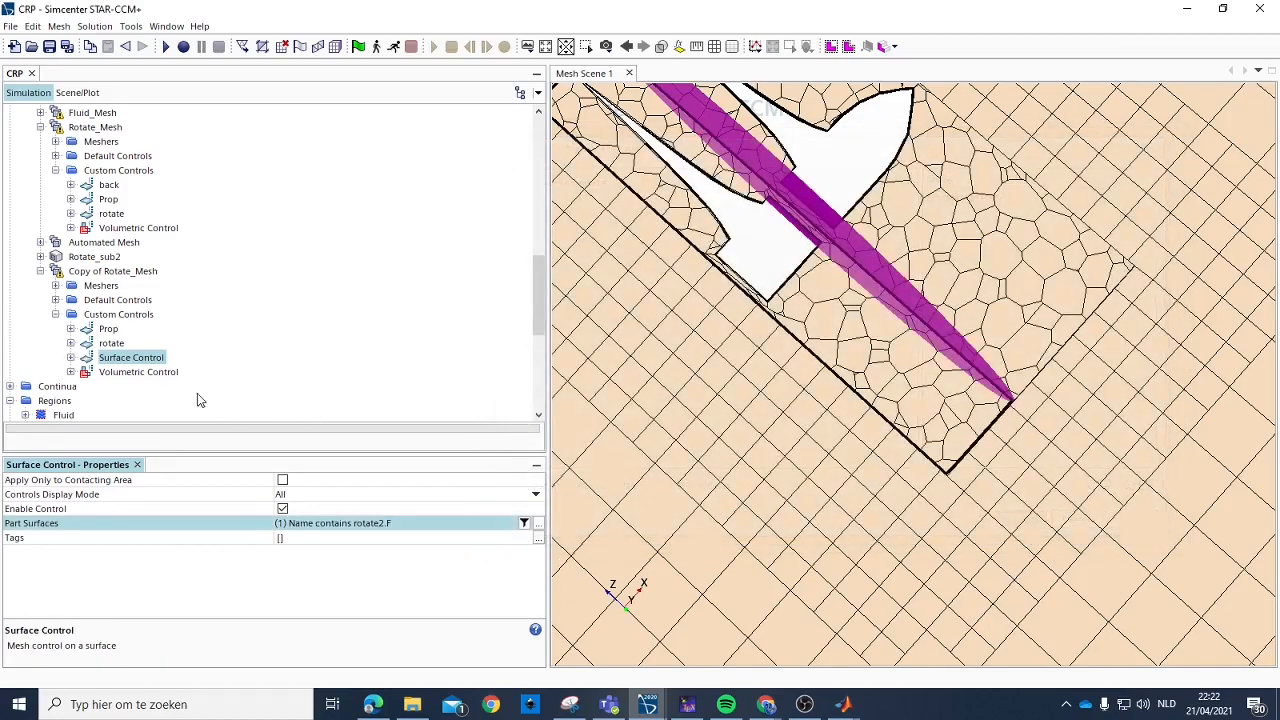
Rename the new surface control in Copy of Rotate_Mesh as rotate.front.
left_click(118, 357)
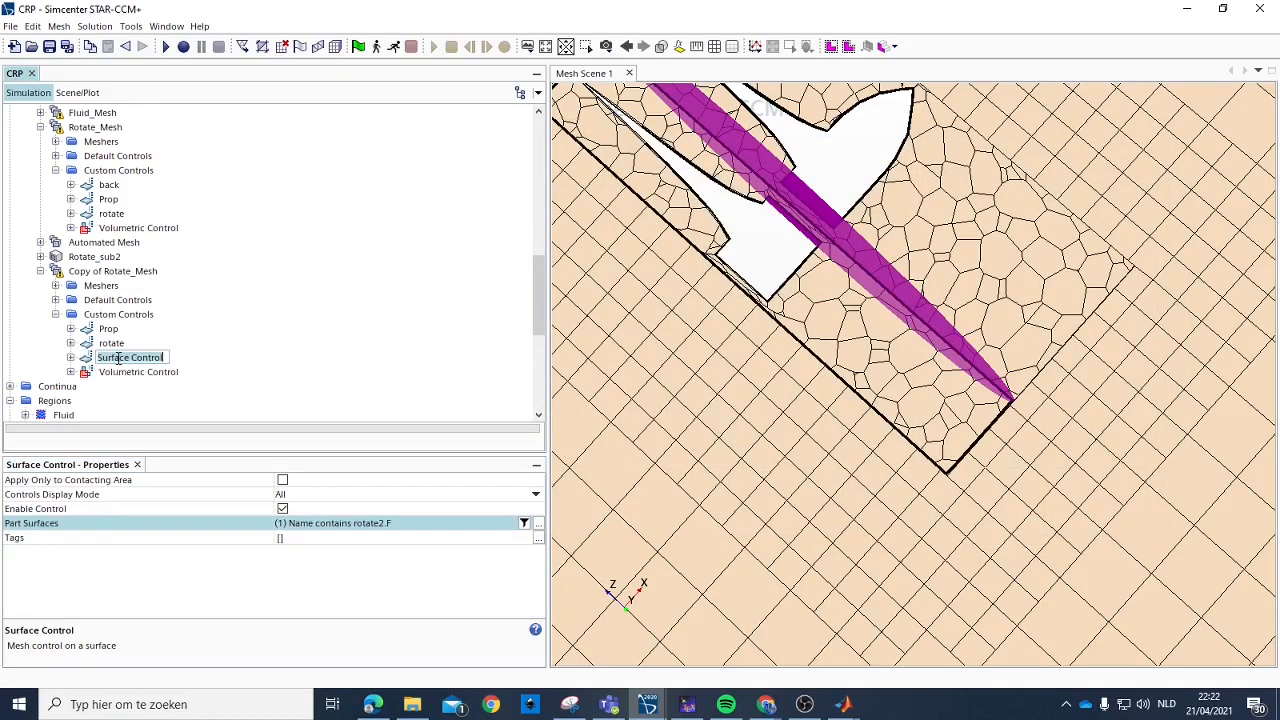
type("rotate.front")
key("Return")
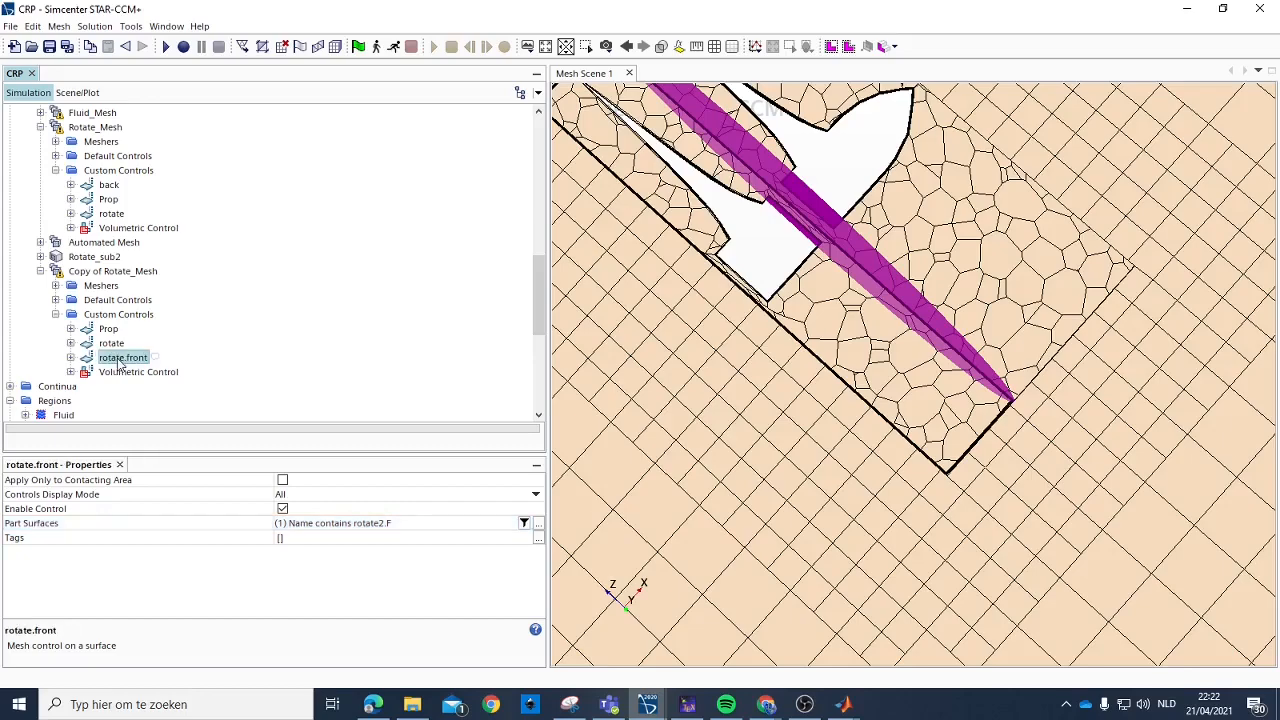
Switch the target surface size of the rotate.front control to Custom.
left_click(70, 357)
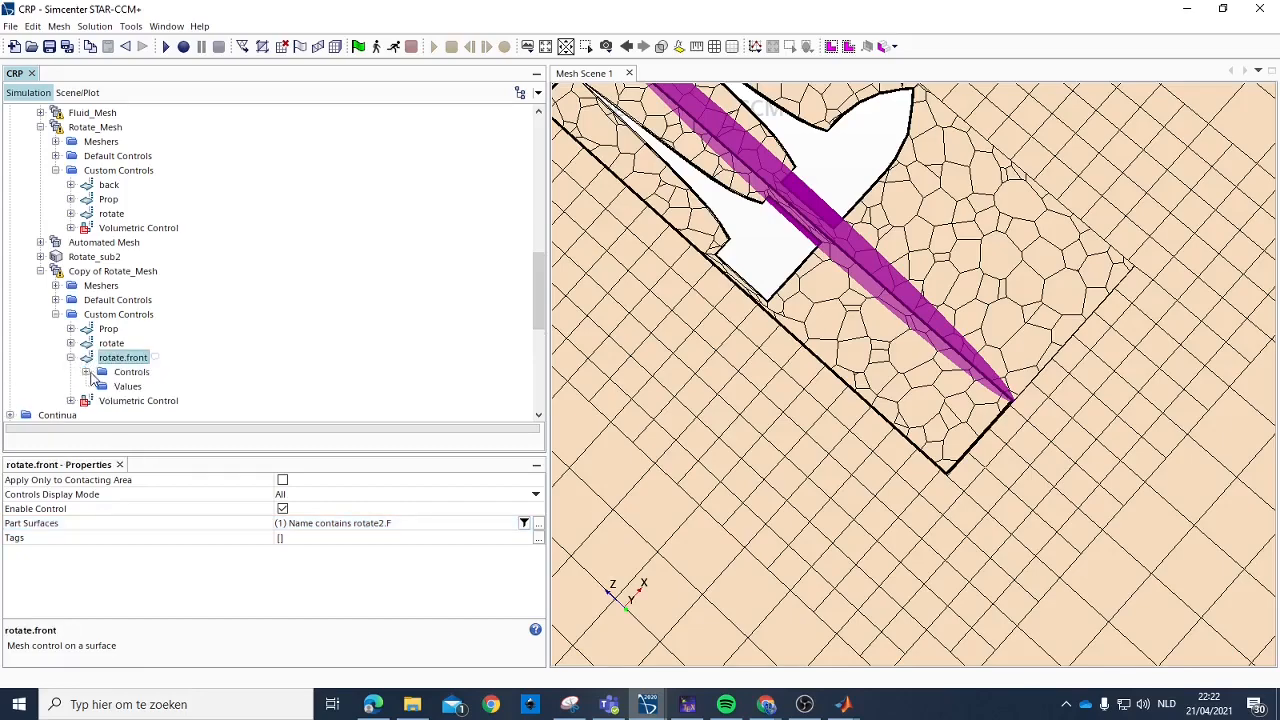
left_click(86, 371)
left_click(185, 286)
left_click(306, 482)
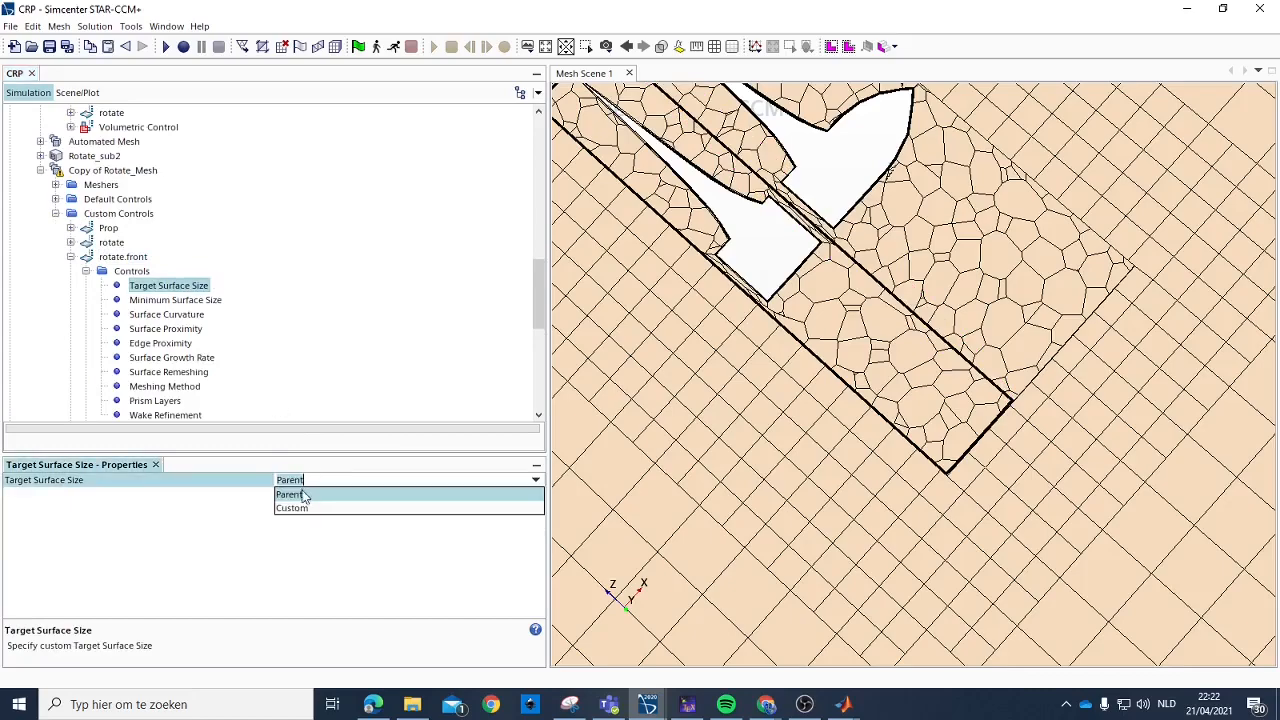
left_click(293, 506)
Set the custom target surface size of rotate.front to 0.1 percent of base.
scroll(175, 316, "down", 4)
left_click(87, 257)
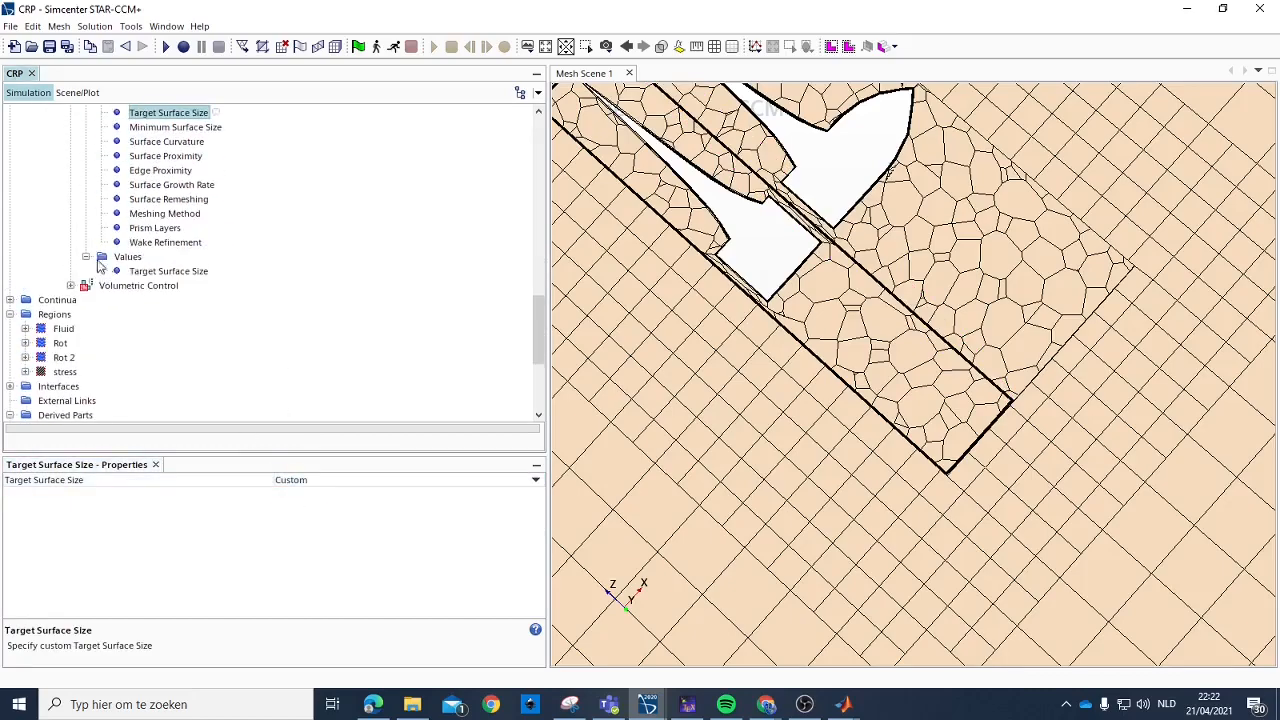
left_click(150, 272)
left_click(291, 494)
key("BackSpace")
key("BackSpace")
key("BackSpace")
key("BackSpace")
key("BackSpace")
type("0.1")
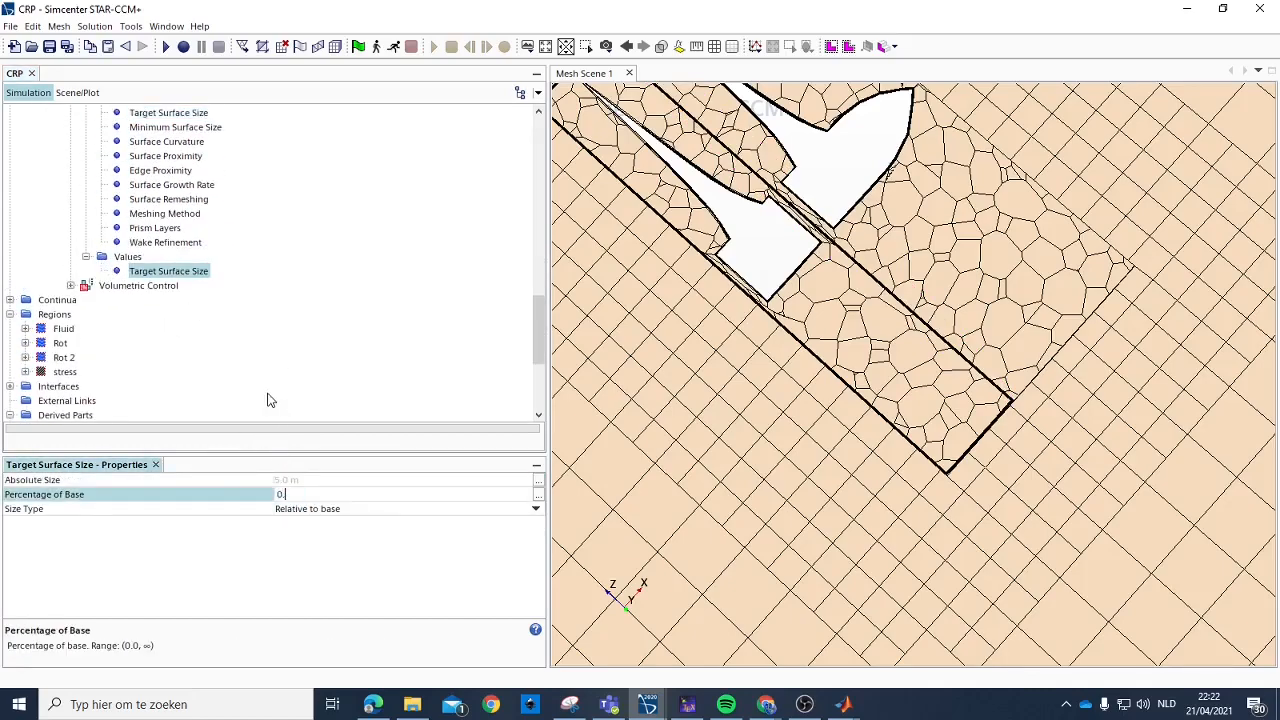
key("Return")
scroll(185, 272, "up", 3)
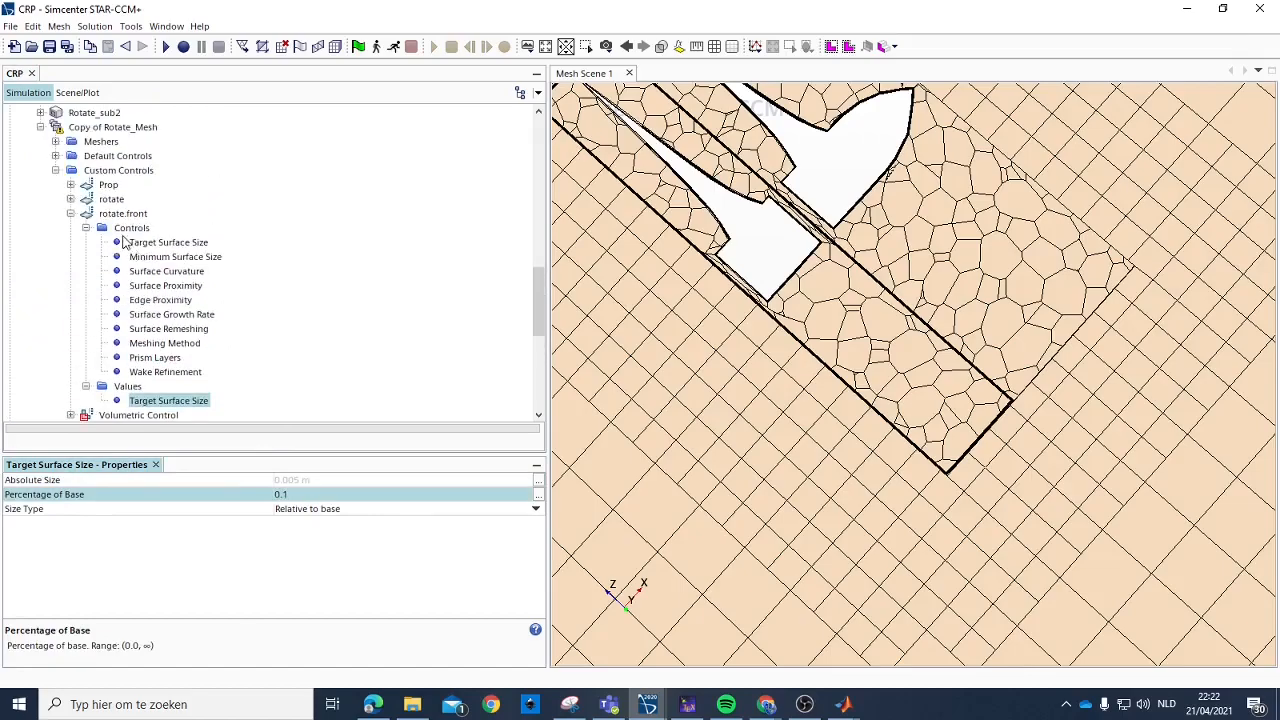
left_click(71, 213)
Switch the target surface size of the rotate control in Copy of Rotate_Mesh to Custom.
left_click_drag(847, 219, 838, 210)
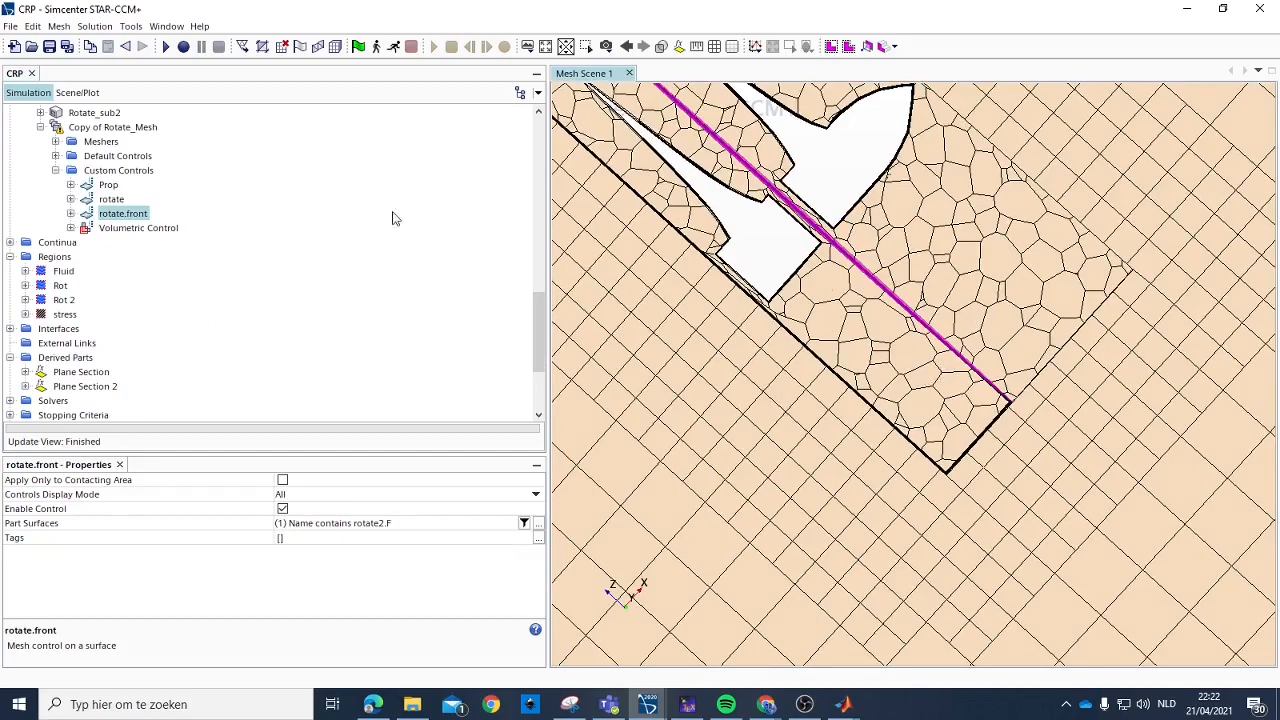
left_click(88, 199)
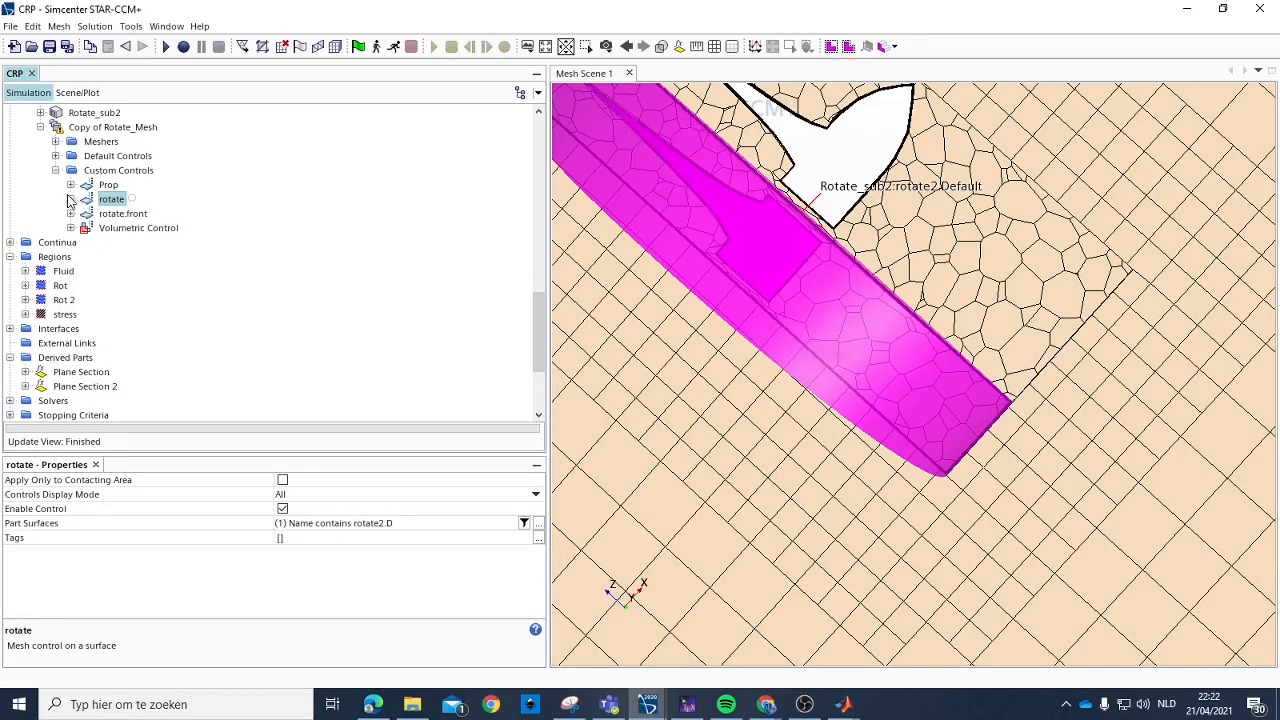
left_click(71, 199)
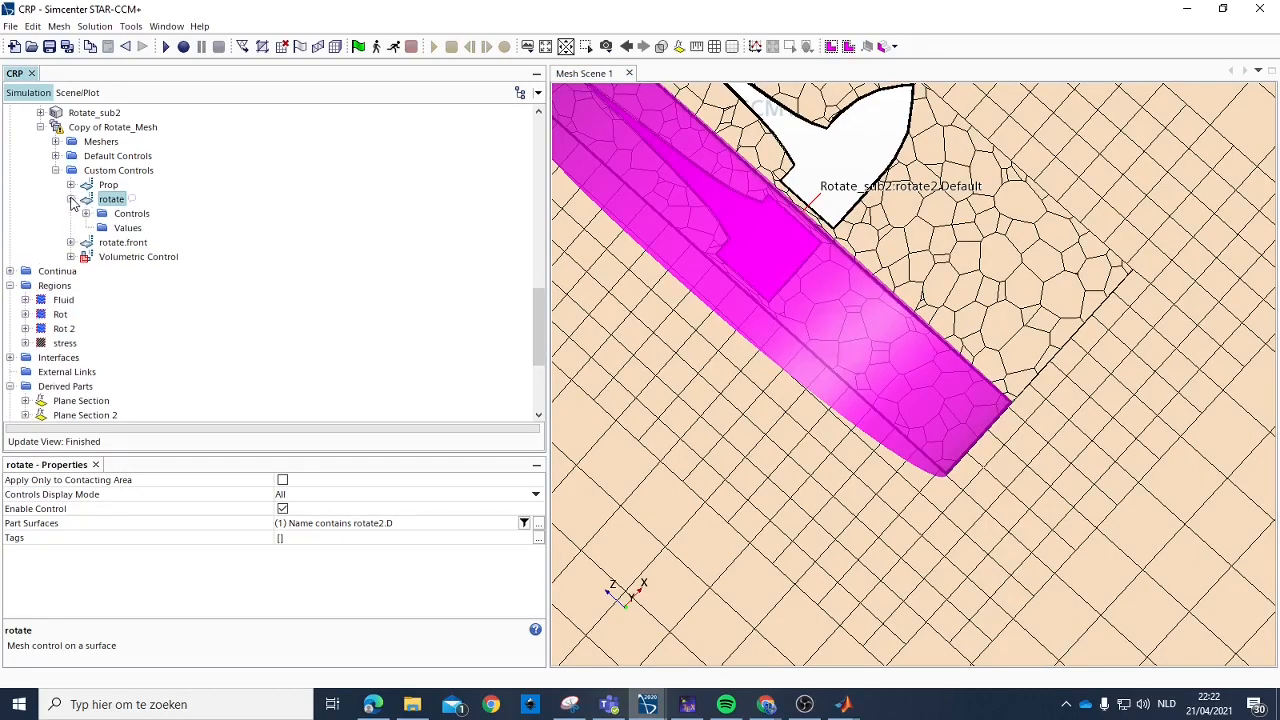
left_click(86, 214)
left_click(158, 230)
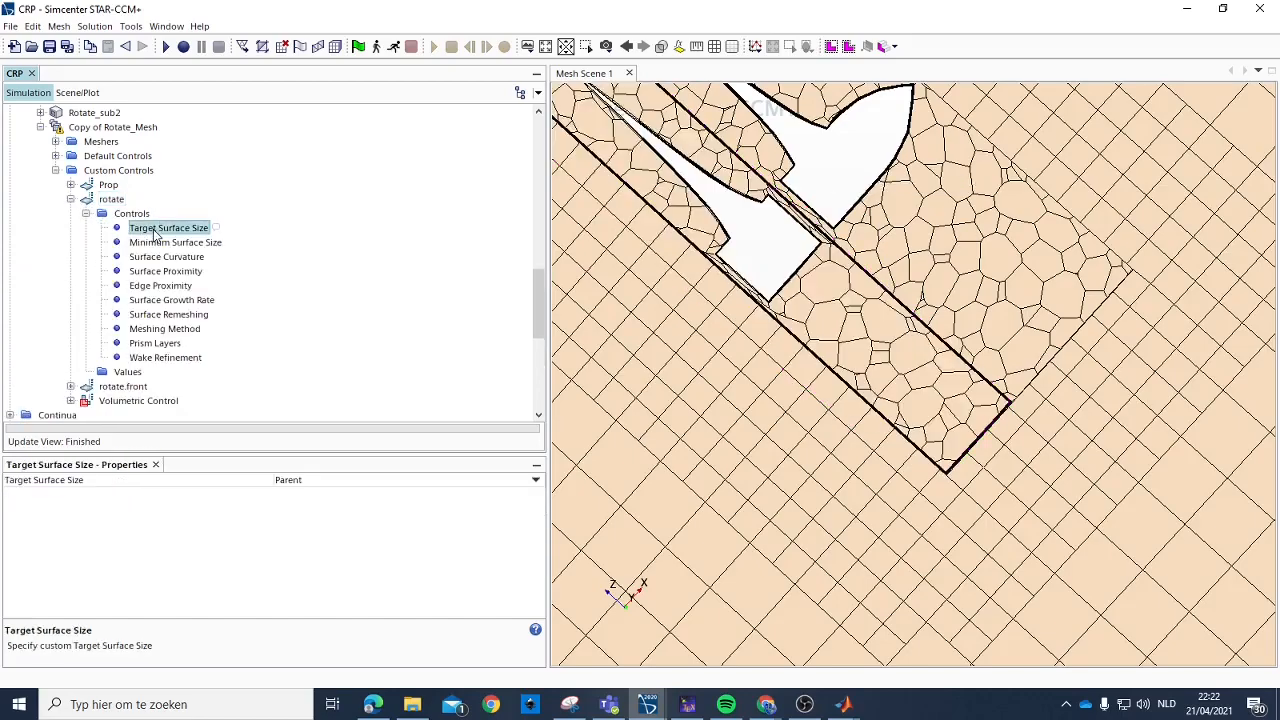
left_click(331, 483)
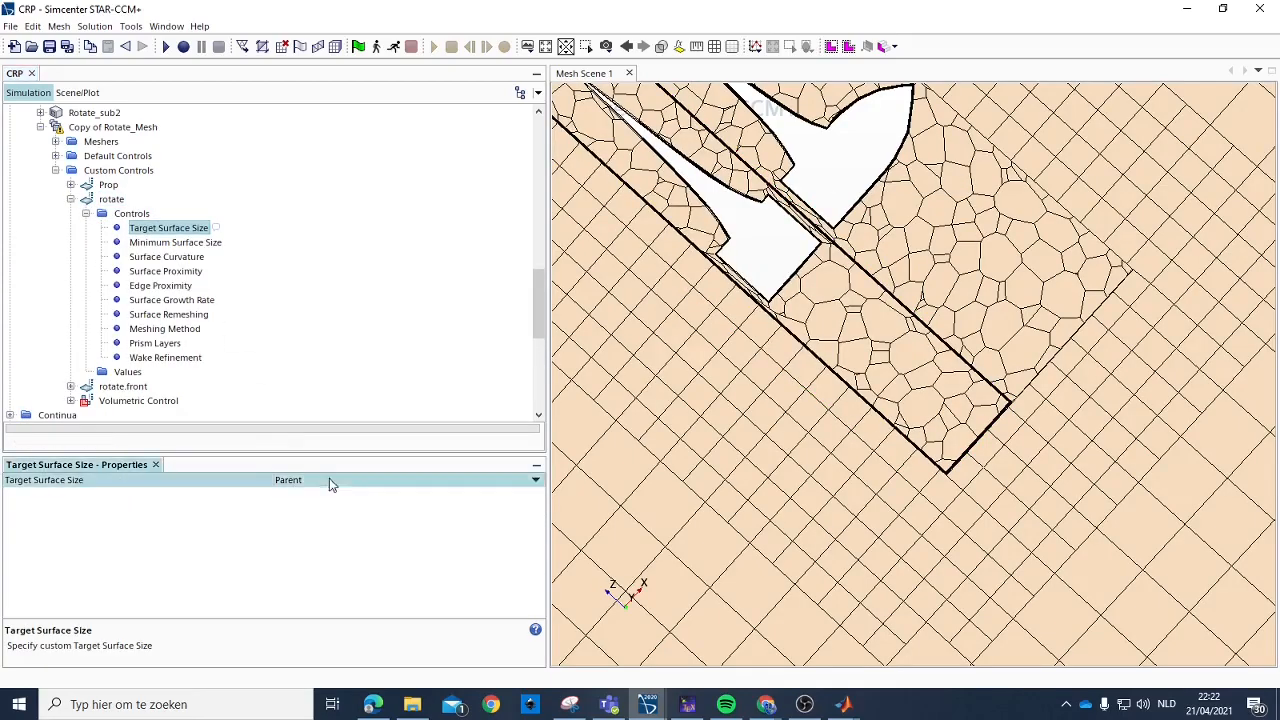
left_click(313, 510)
Set the rotate control's custom target surface size in Copy of Rotate_Mesh to 0.3 percent of base.
left_click(86, 371)
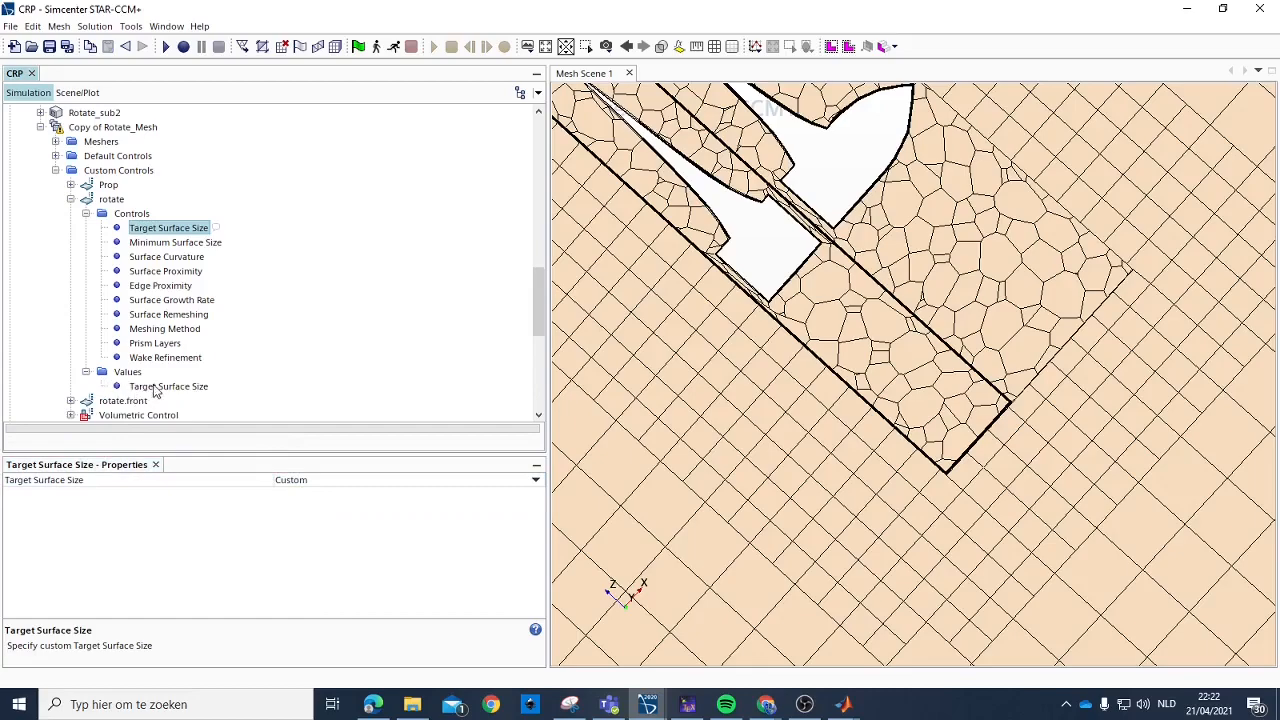
left_click(155, 388)
left_click(302, 494)
type("0.3")
key("Return")
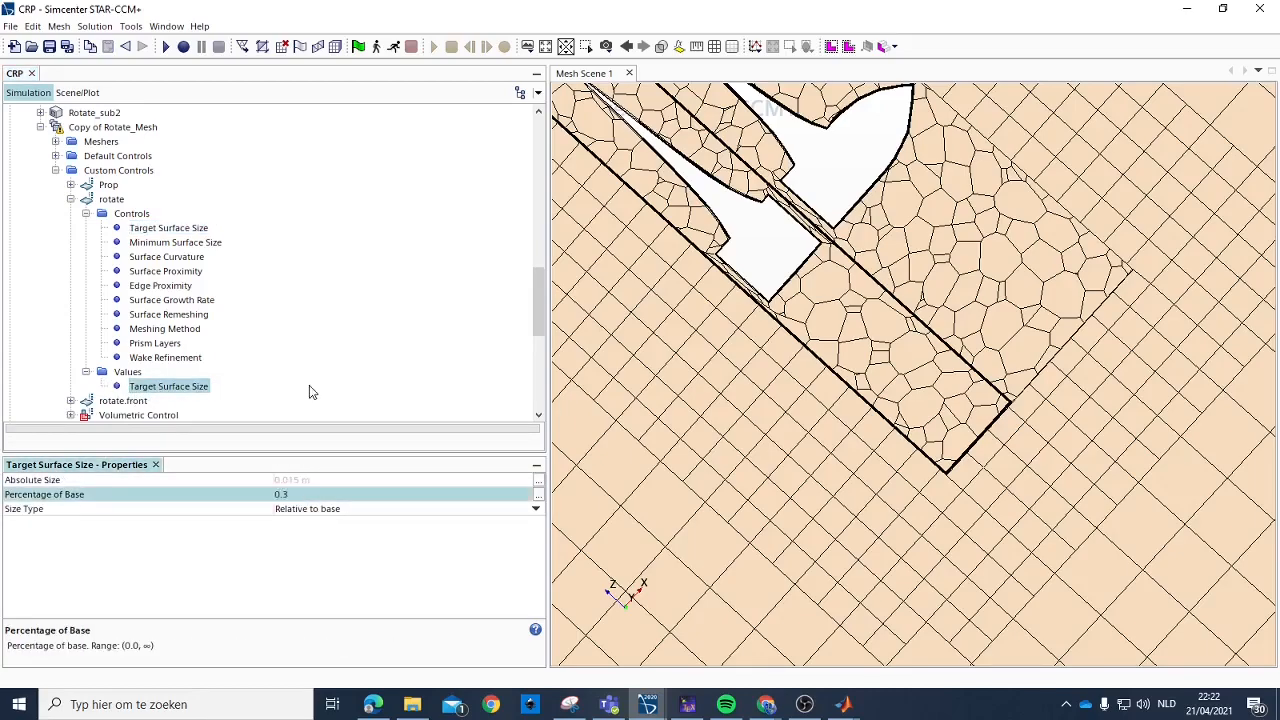
Review the controls and values of the Prop surface control in Copy of Rotate_Mesh.
left_click(107, 185)
left_click(71, 185)
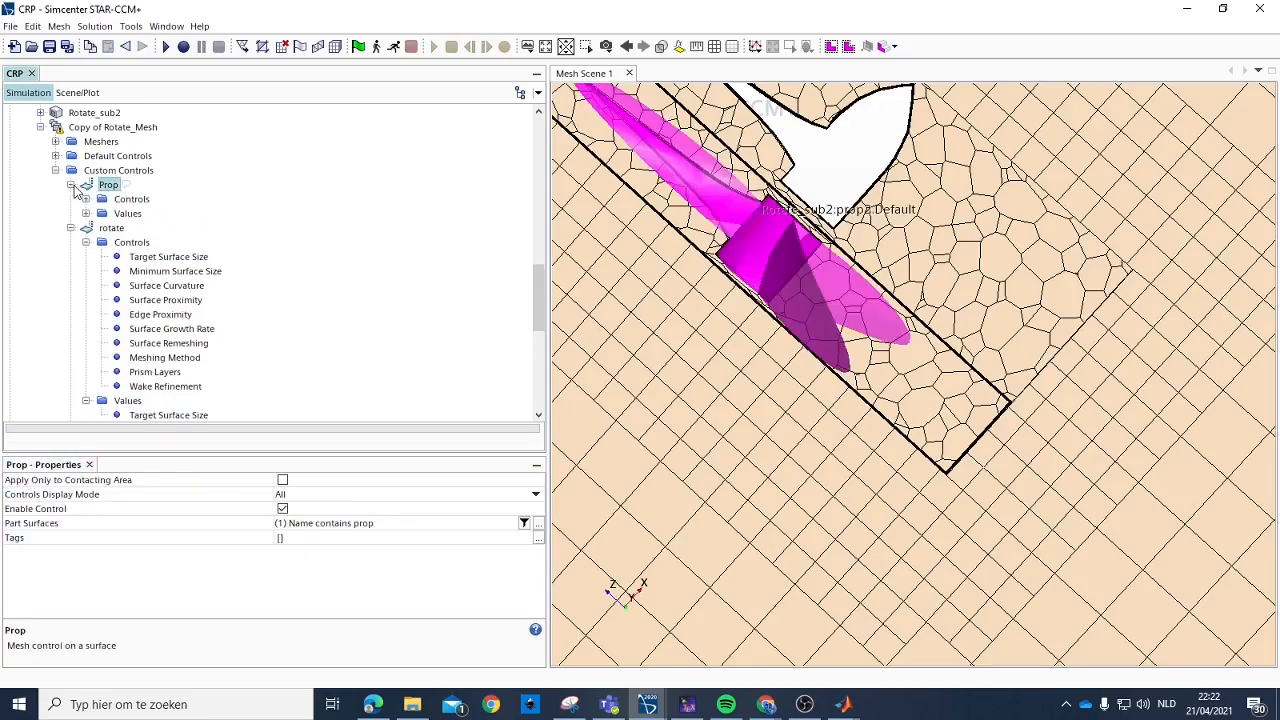
left_click(86, 199)
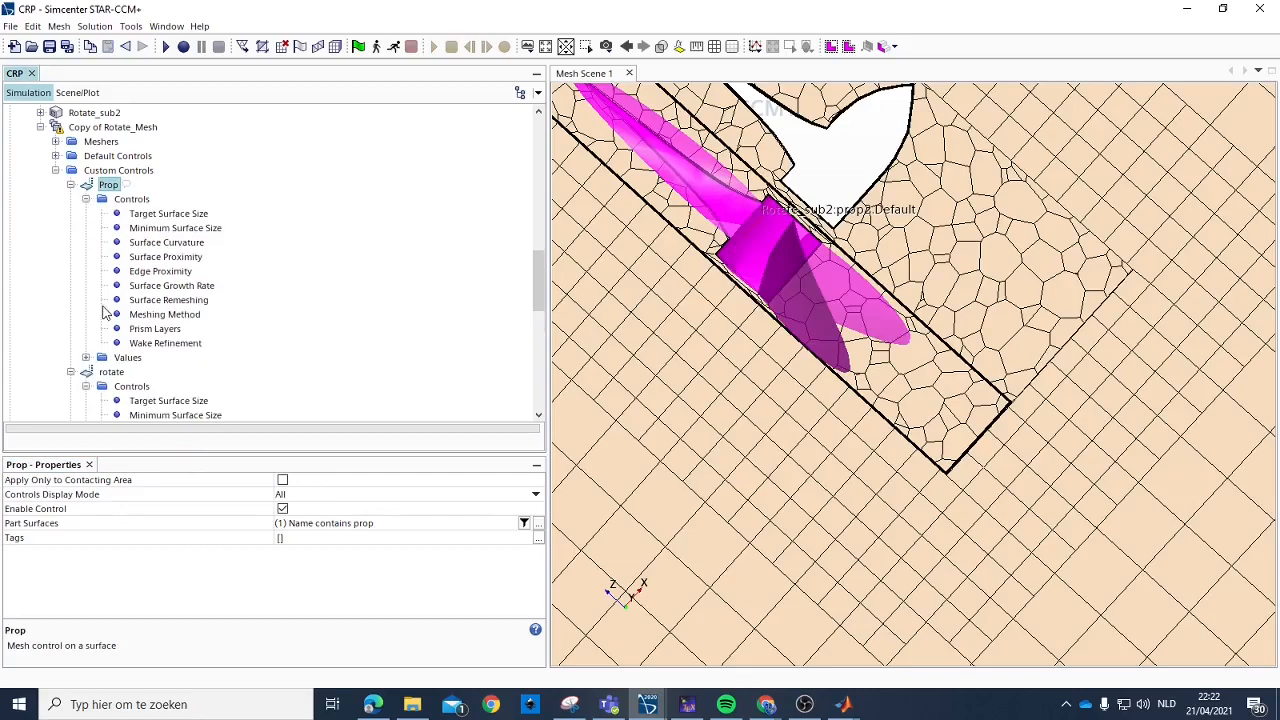
left_click(86, 357)
scroll(93, 283, "up", 2)
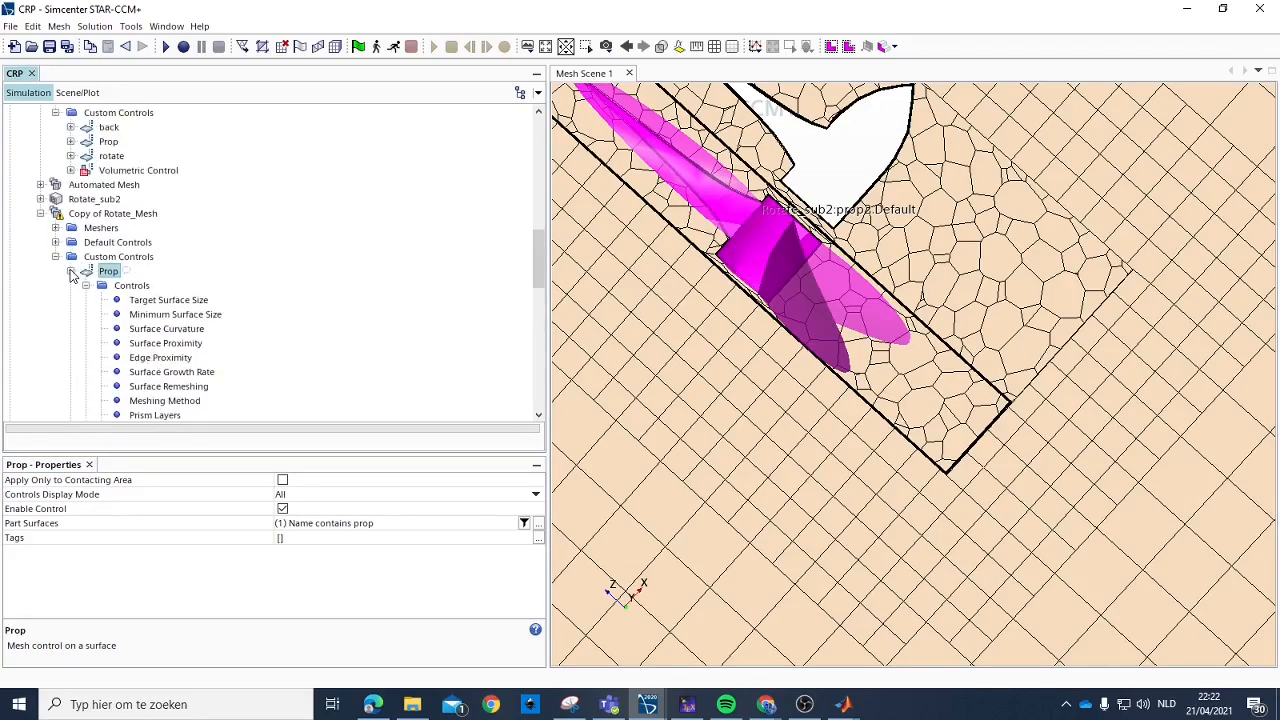
left_click(71, 271)
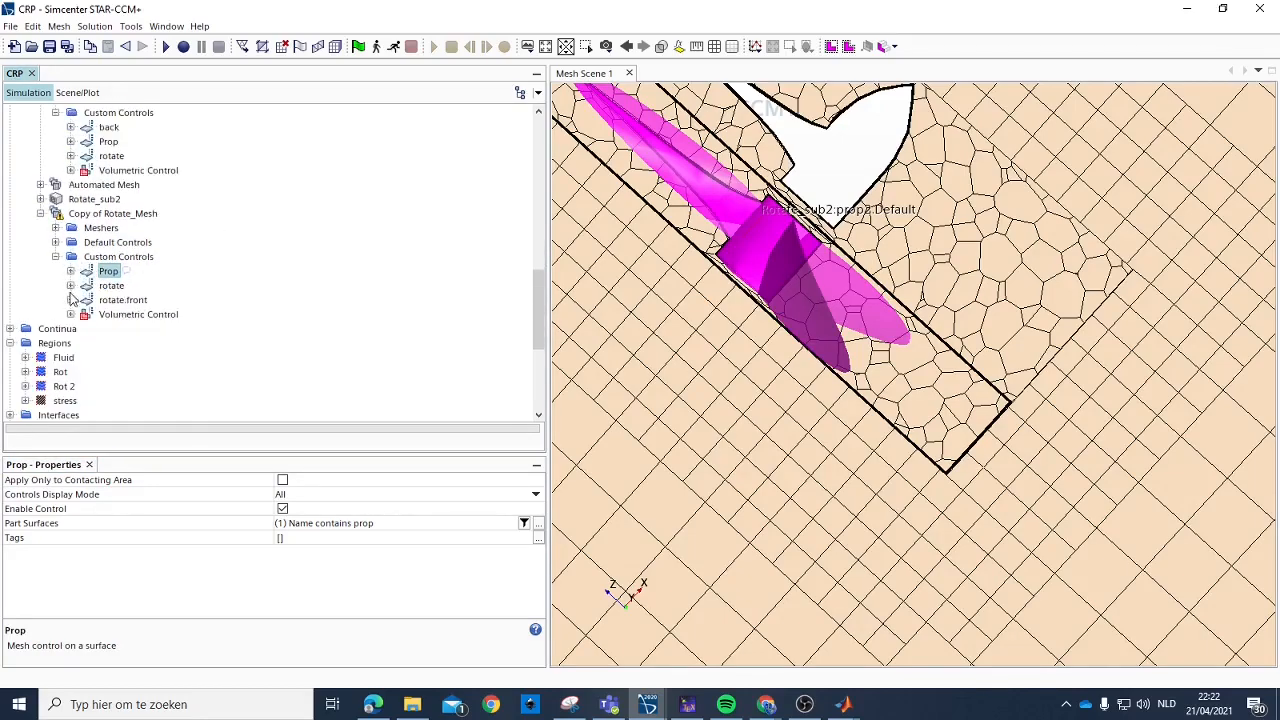
Disable the prism layers for the rotate control in Copy of Rotate_Mesh.
left_click(100, 214)
scroll(100, 220, "up", 3)
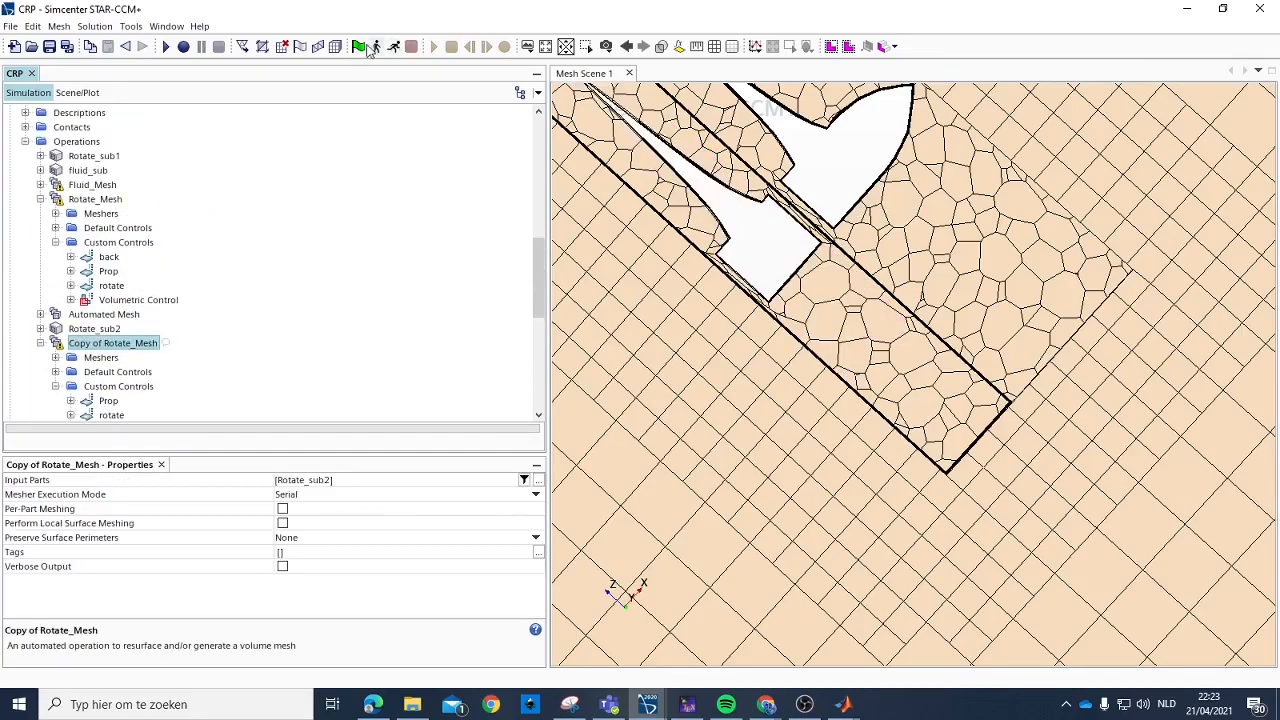
scroll(110, 308, "down", 3)
left_click(105, 286)
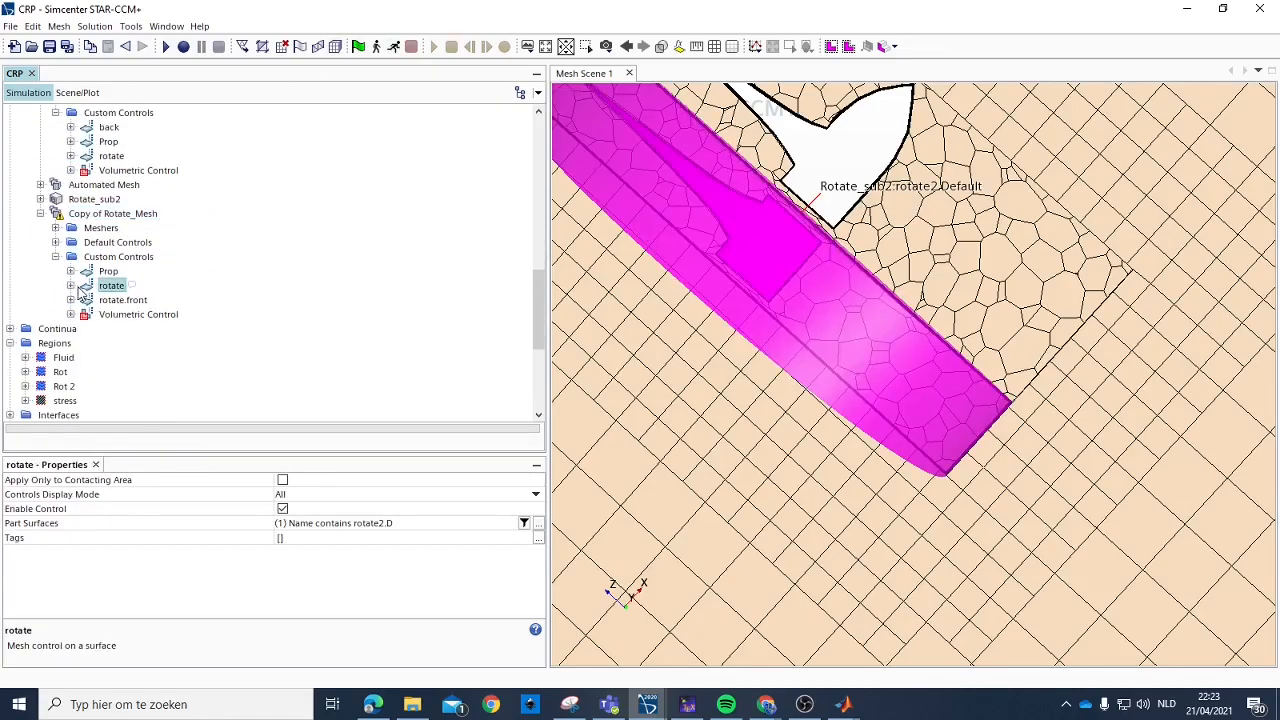
left_click(71, 286)
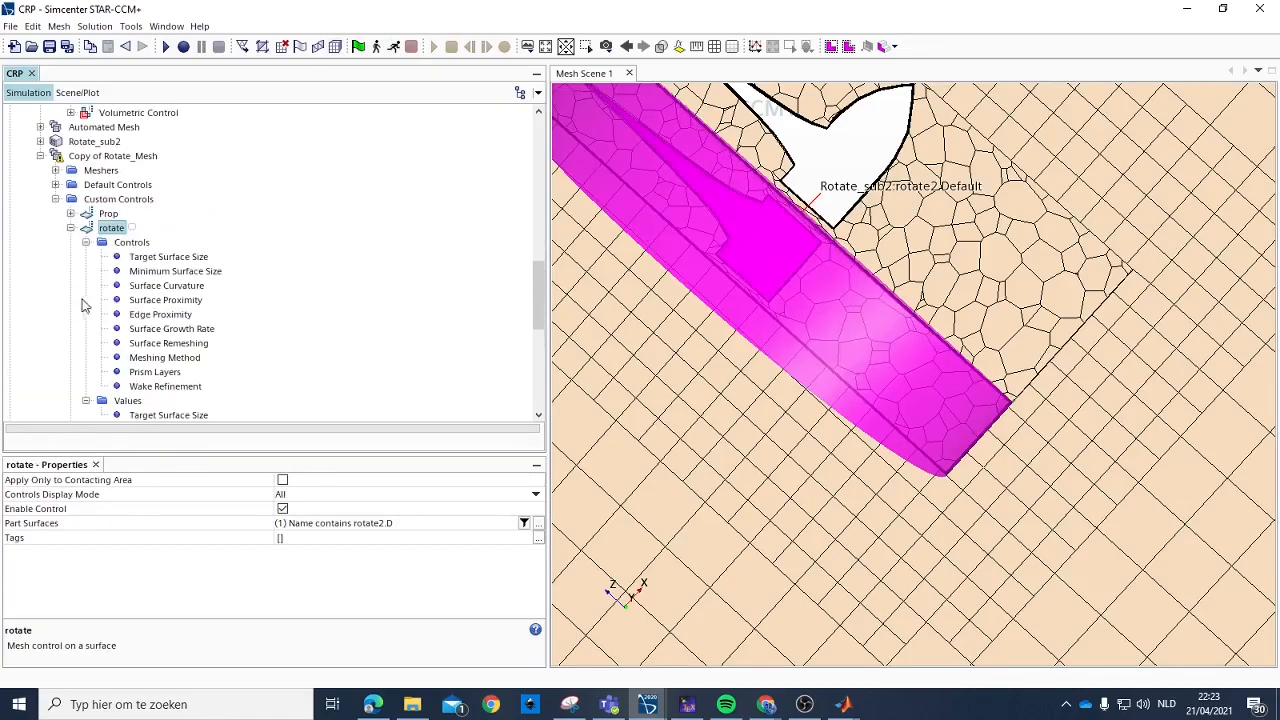
left_click(165, 373)
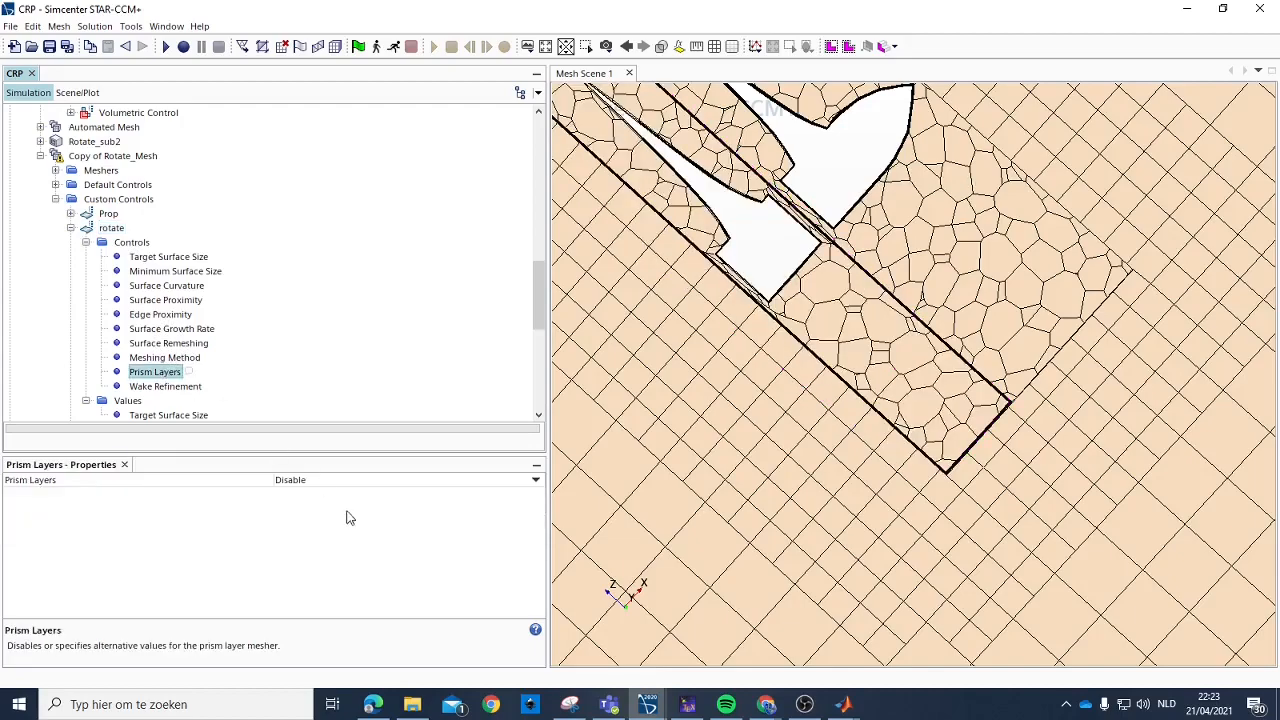
double_click(84, 229)
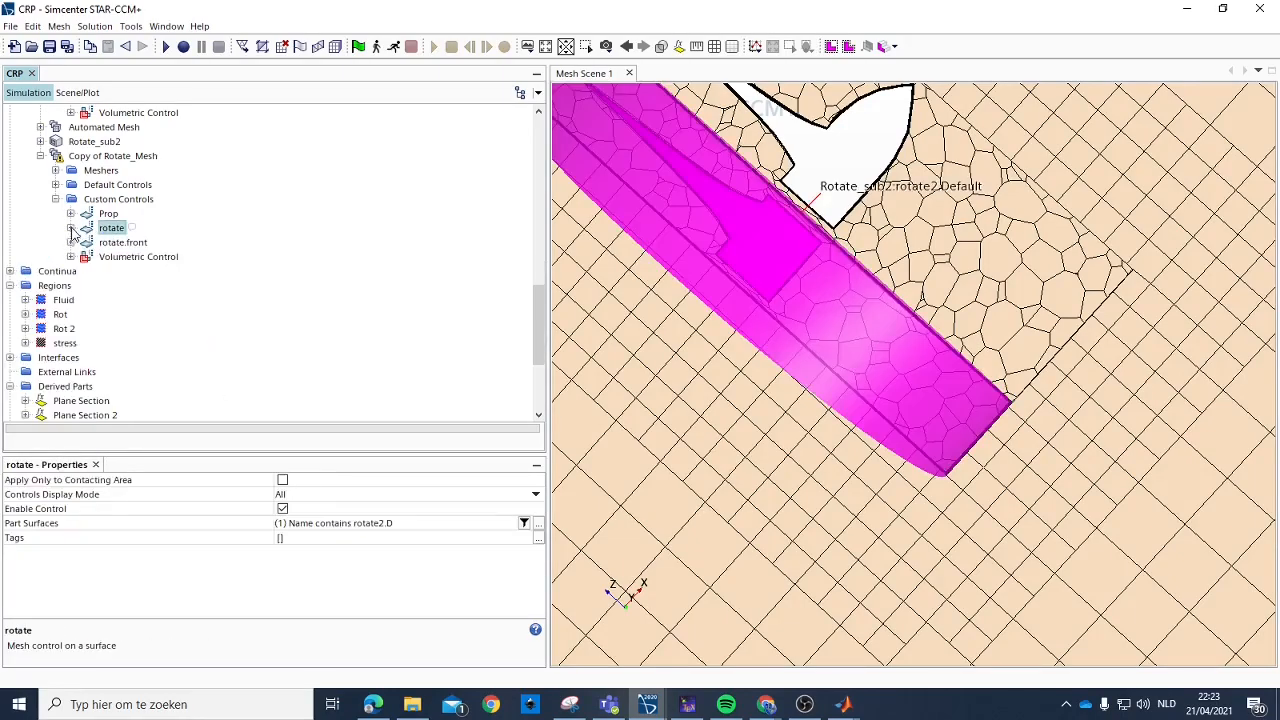
Disable the prism layers for the rotate.front control in Copy of Rotate_Mesh.
left_click(71, 242)
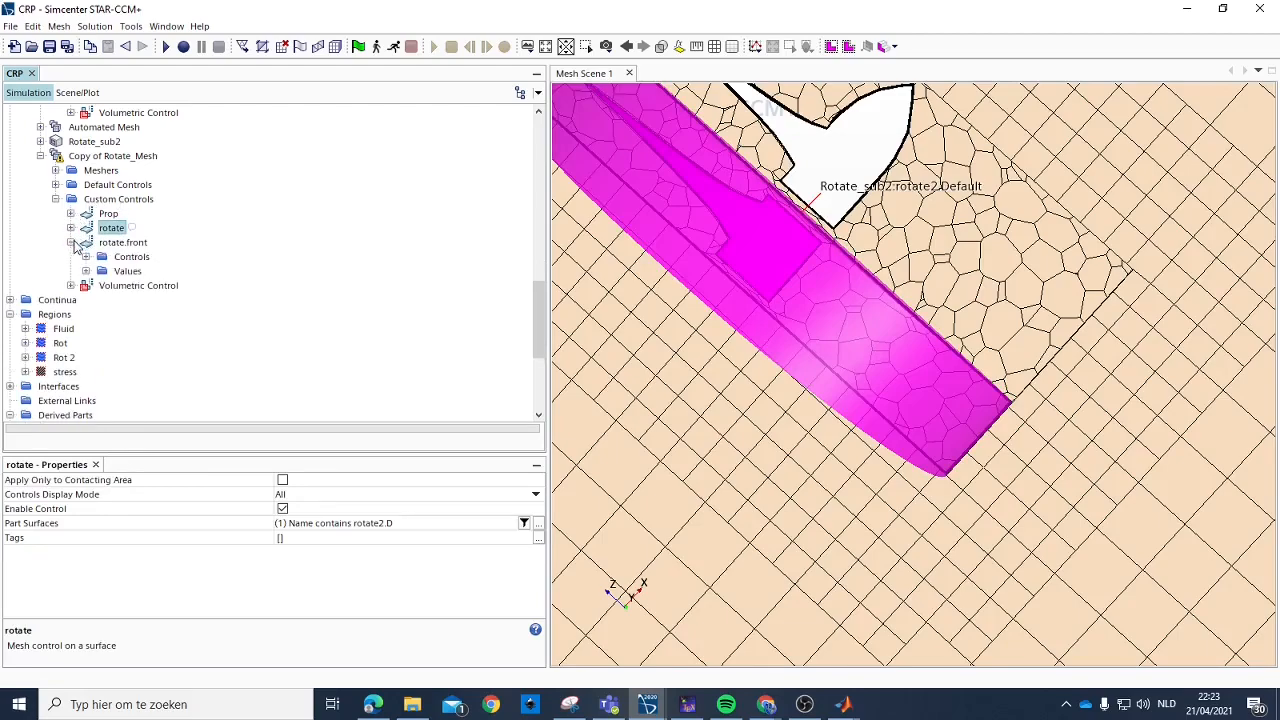
left_click(86, 257)
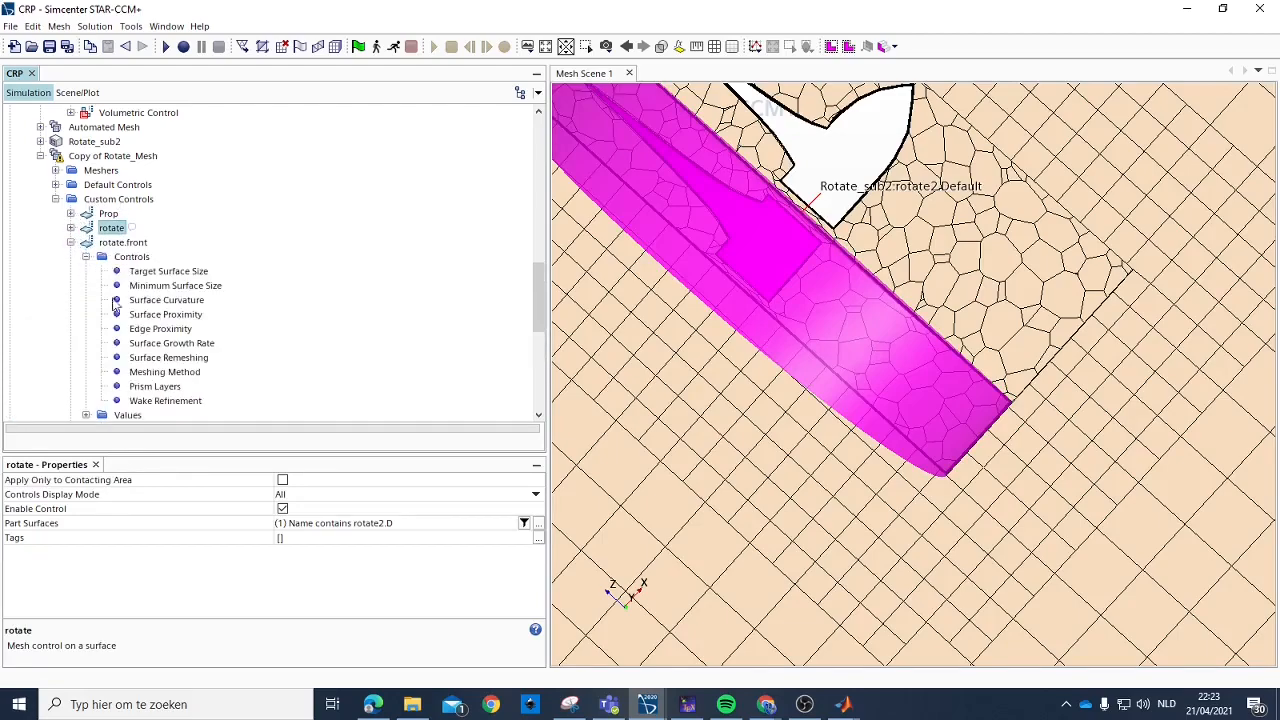
left_click(153, 387)
left_click(310, 483)
left_click(309, 508)
left_click(306, 481)
left_click(314, 522)
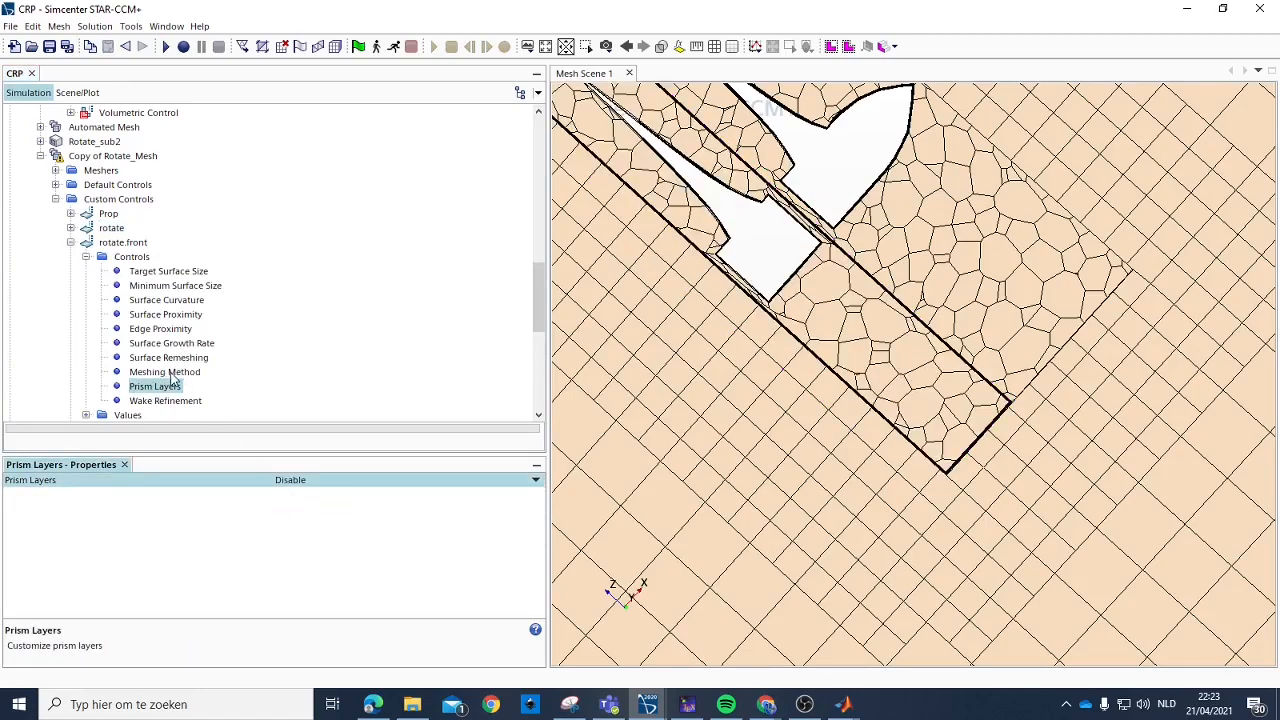
left_click(70, 242)
Review the prism layer control and the custom target surface size of the rotate control in Rotate_Mesh.
scroll(56, 165, "up", 4)
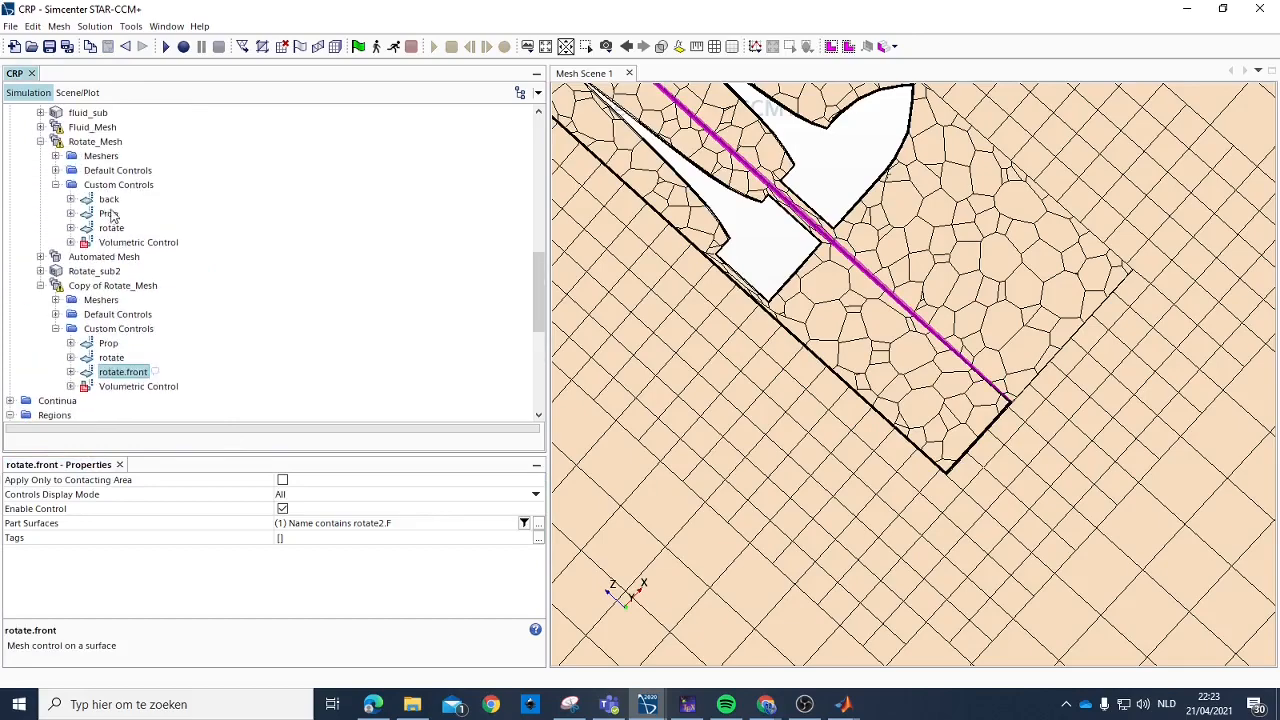
left_click(112, 271)
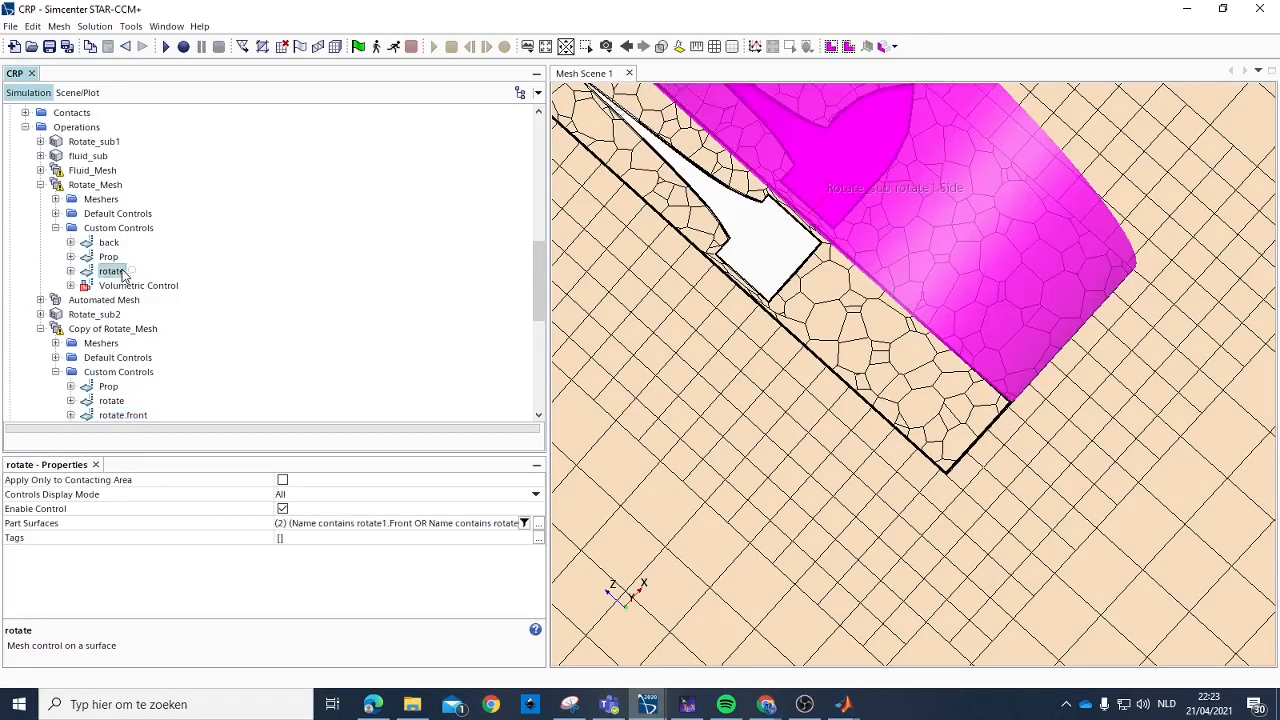
left_click(71, 271)
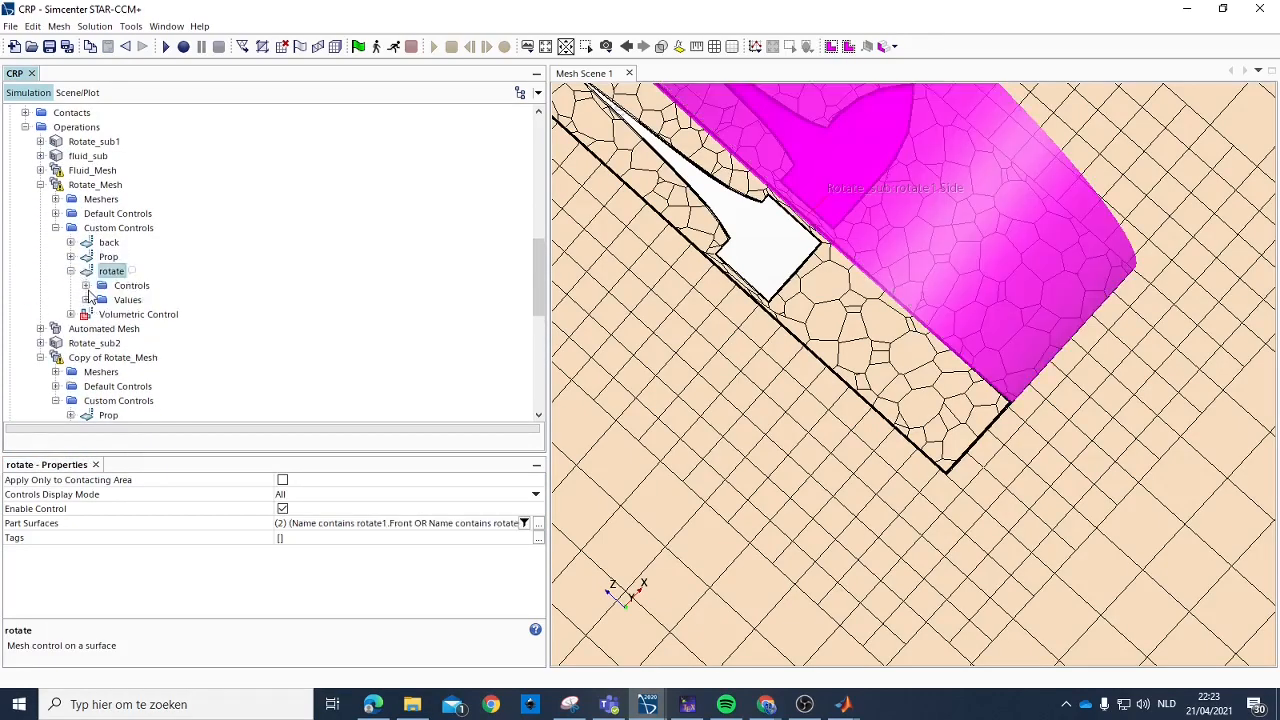
left_click(86, 286)
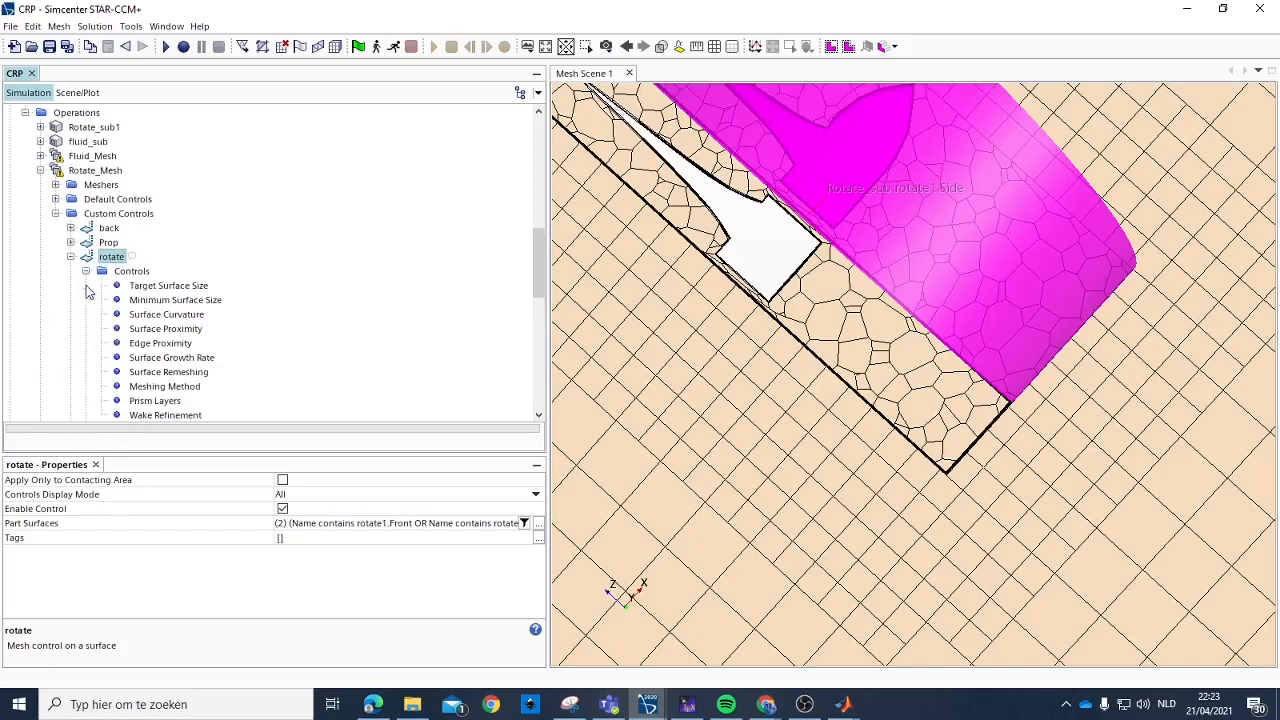
left_click(160, 402)
left_click(86, 271)
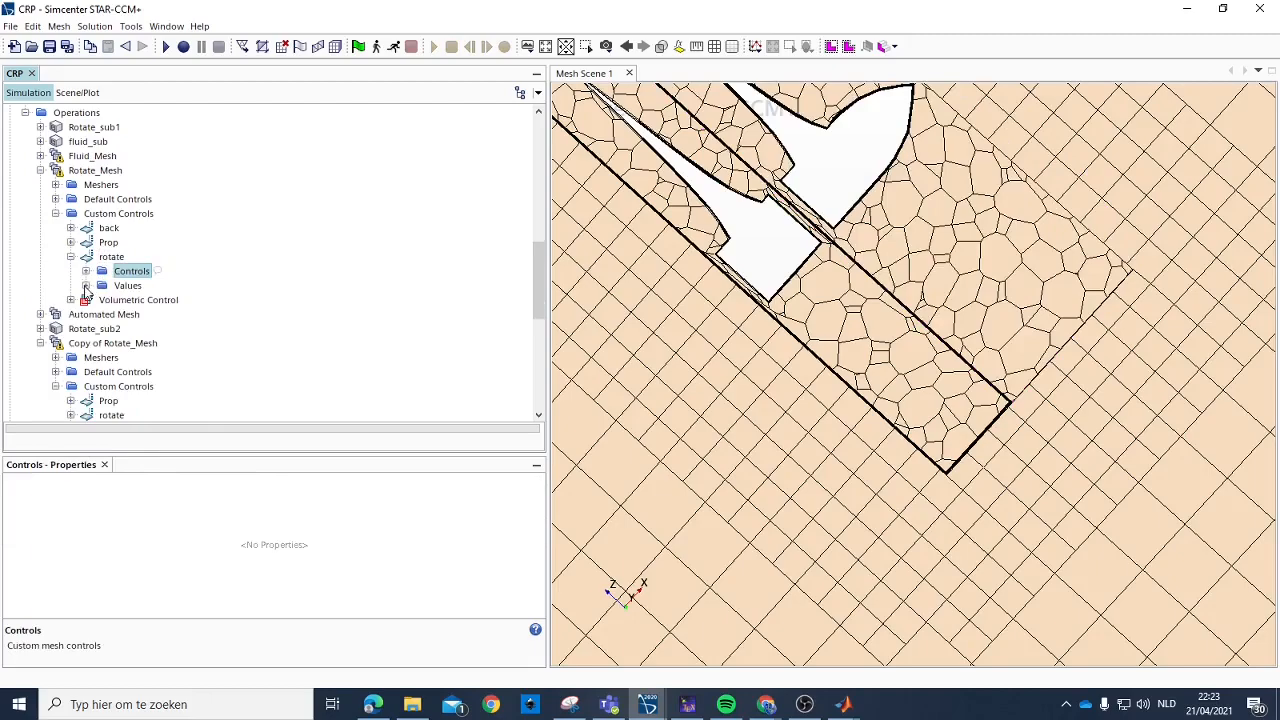
left_click(86, 285)
left_click(160, 300)
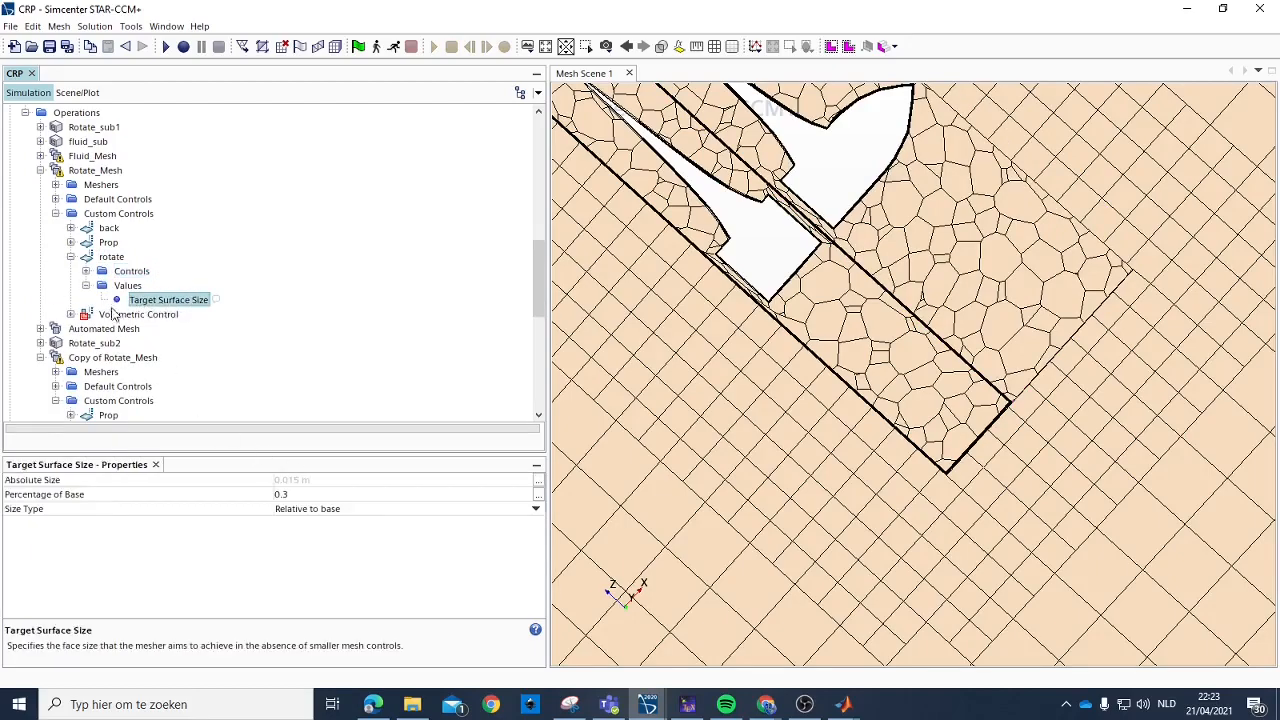
left_click(71, 257)
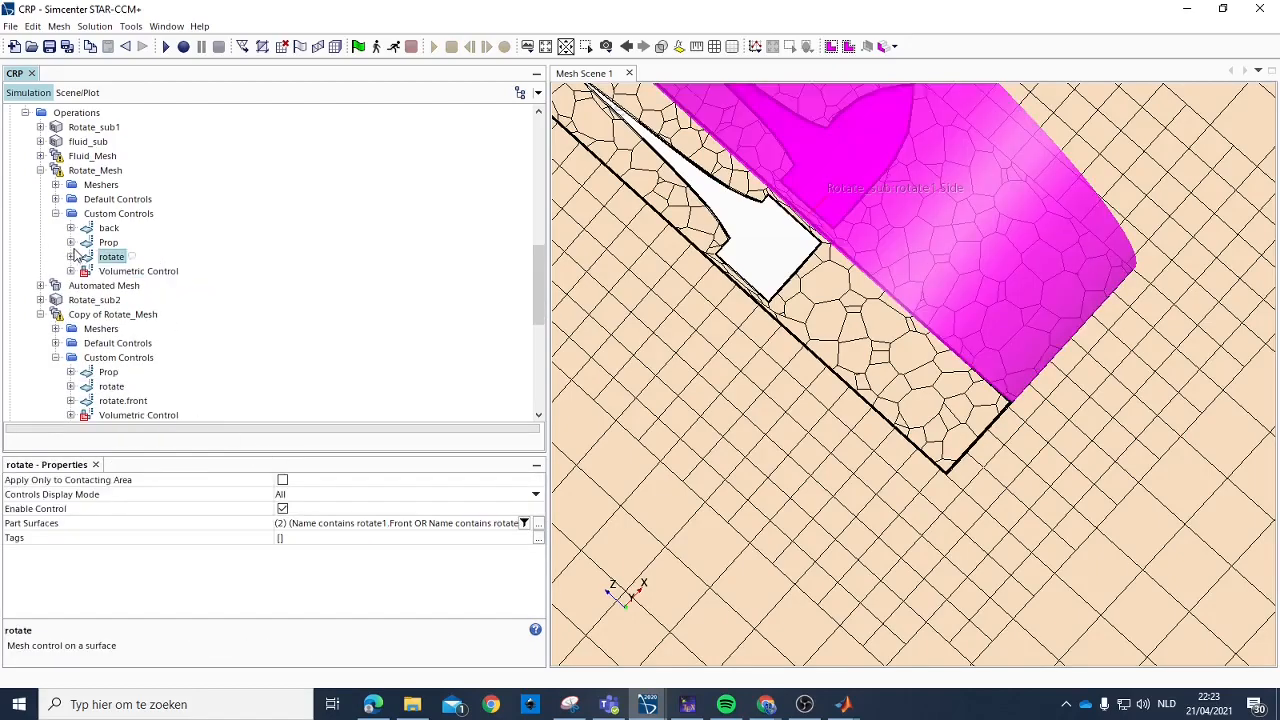
Disable the prism layers for the back control in Rotate_Mesh.
left_click(71, 243)
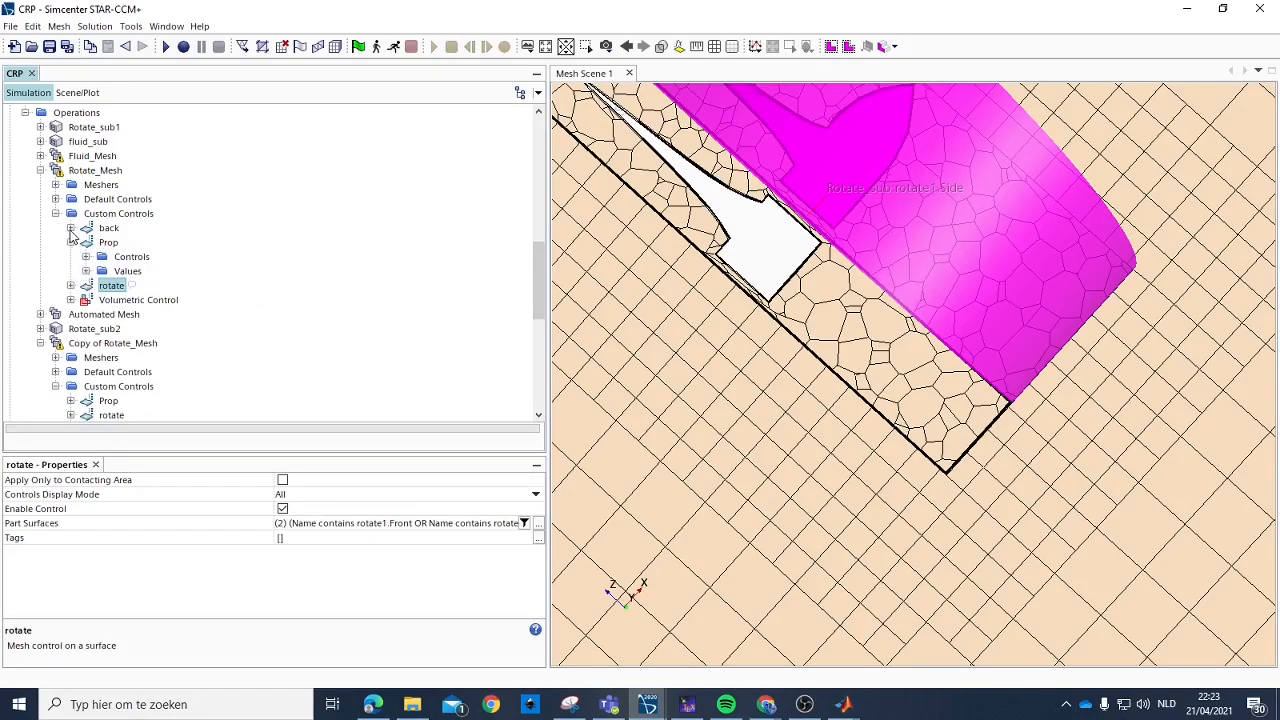
left_click(71, 228)
left_click(86, 257)
left_click(86, 243)
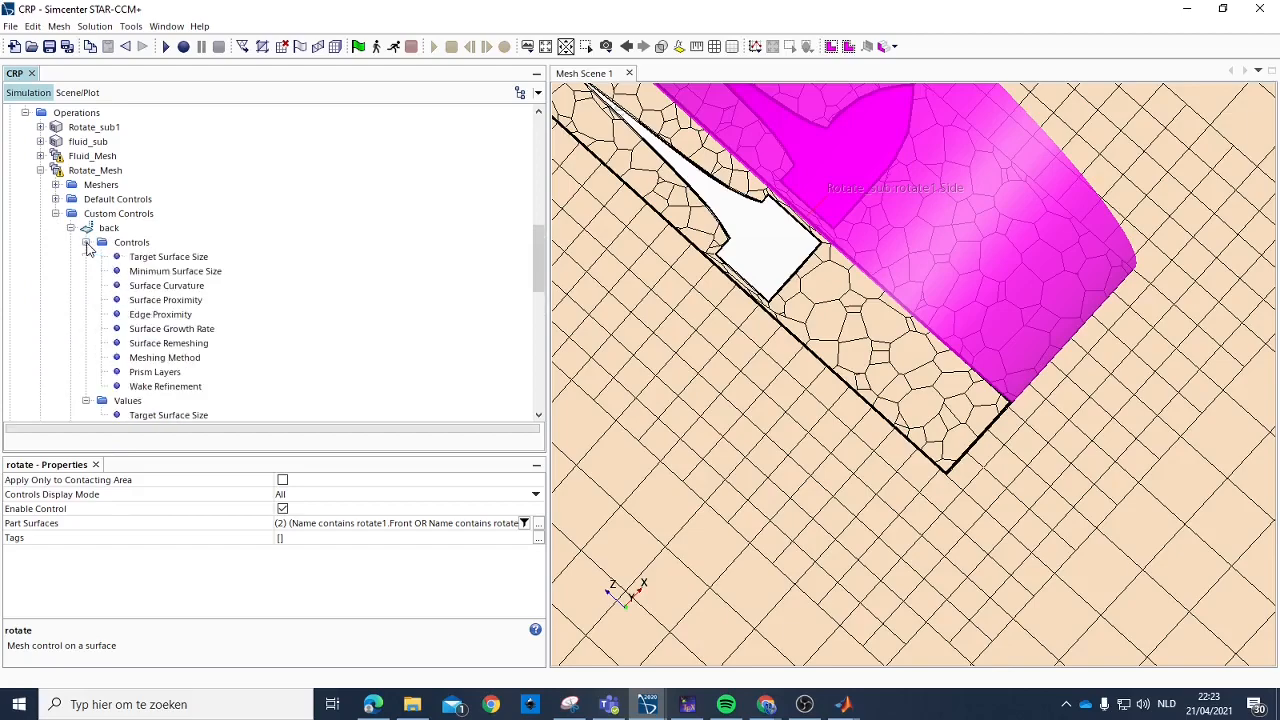
left_click(167, 372)
left_click(319, 482)
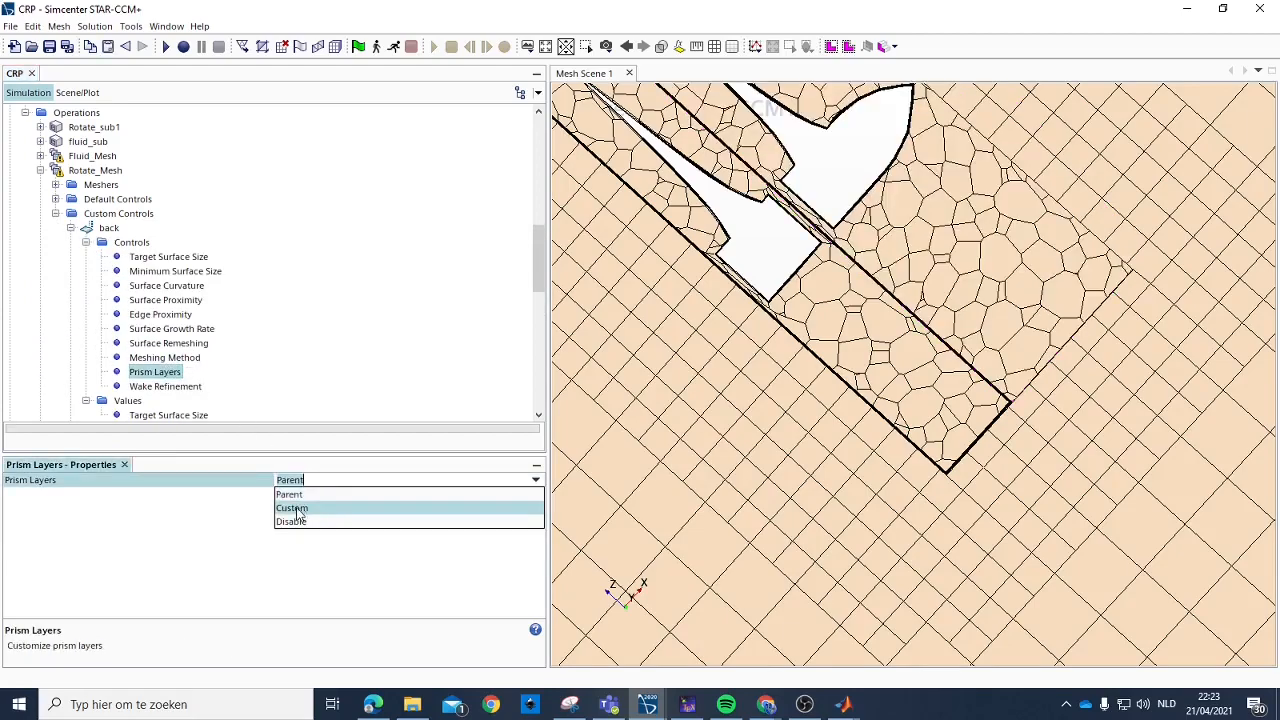
left_click(298, 521)
left_click(72, 229)
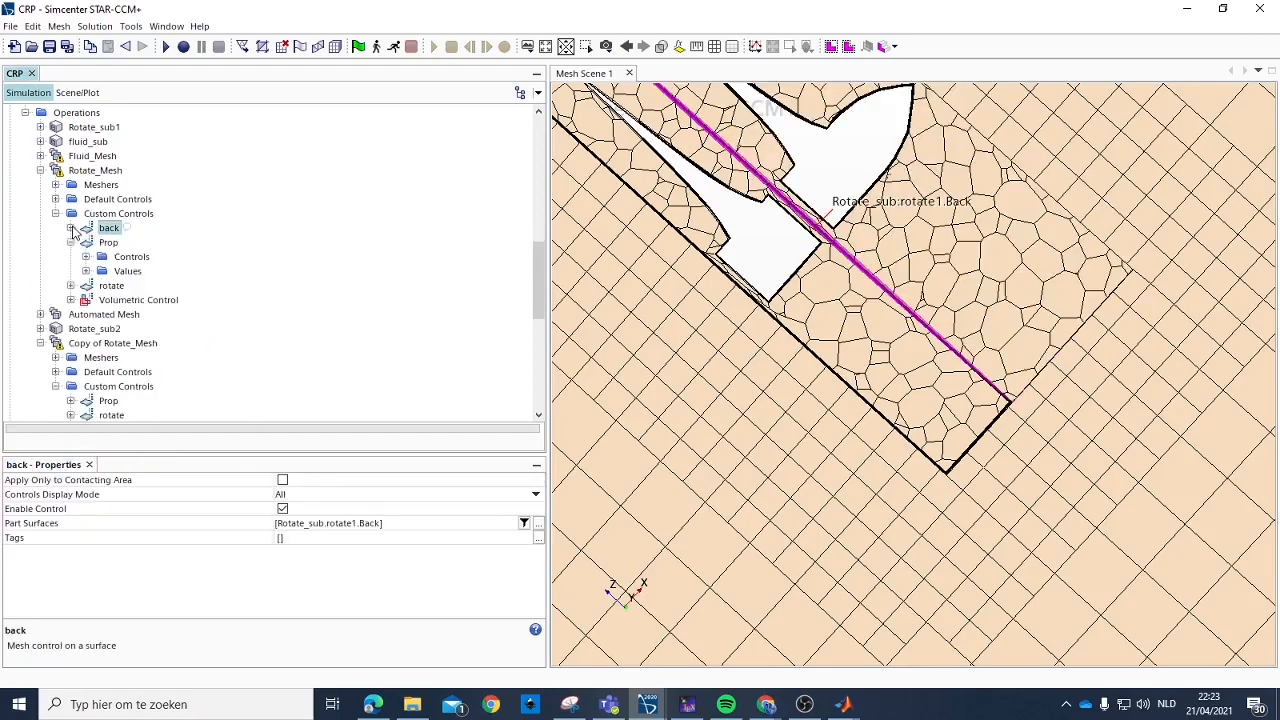
left_click(71, 243)
Generate the volume mesh with the updated surface controls.
scroll(840, 375, "up", 10)
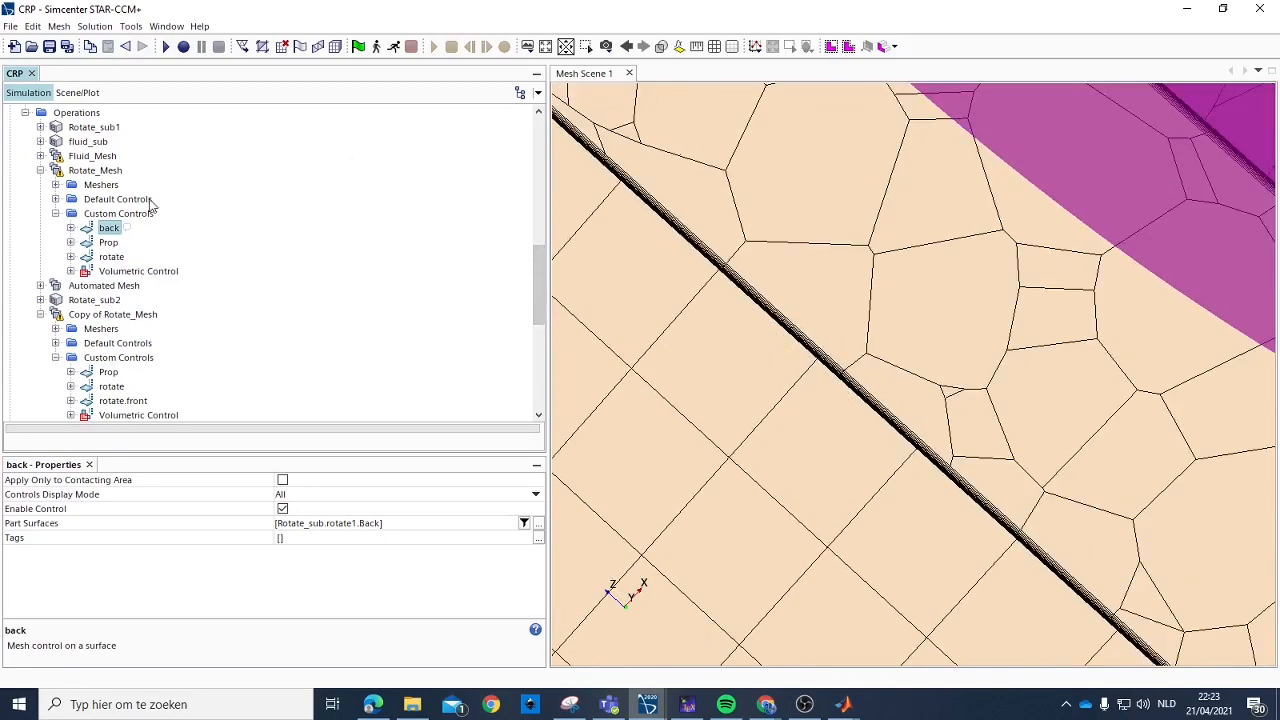
scroll(152, 205, "up", 4)
left_click(335, 46)
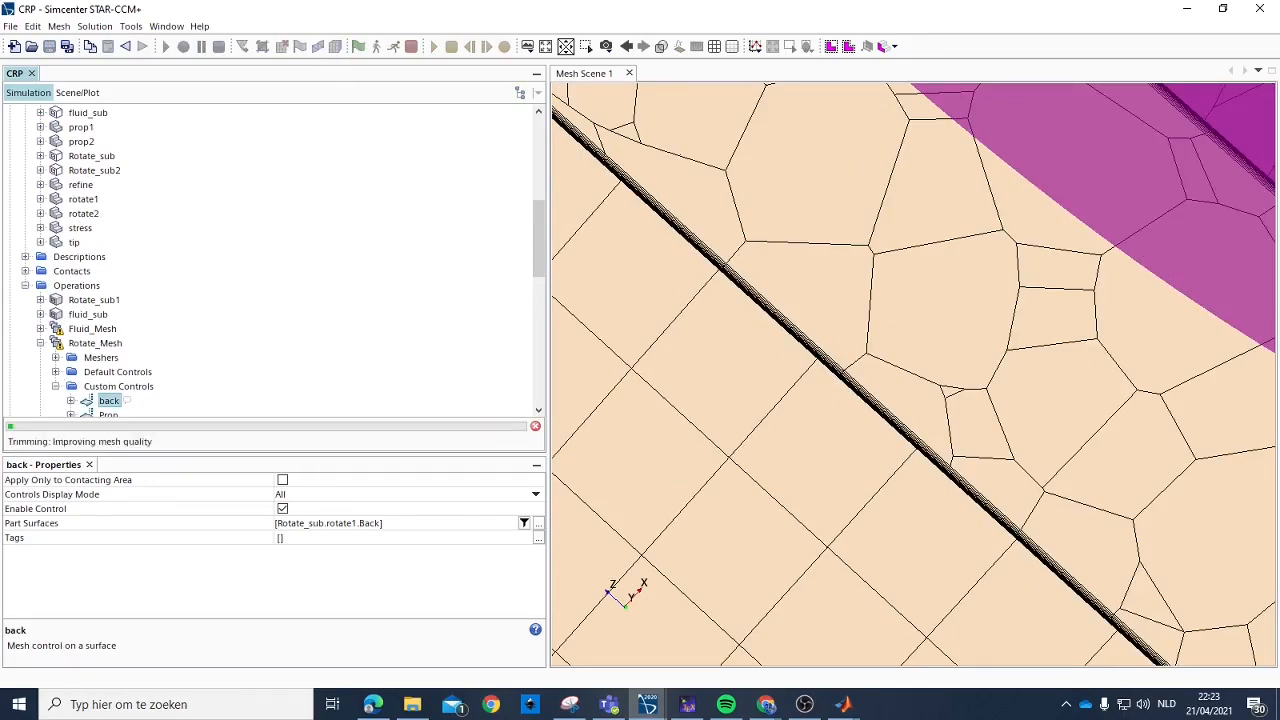
scroll(845, 388, "down", 5)
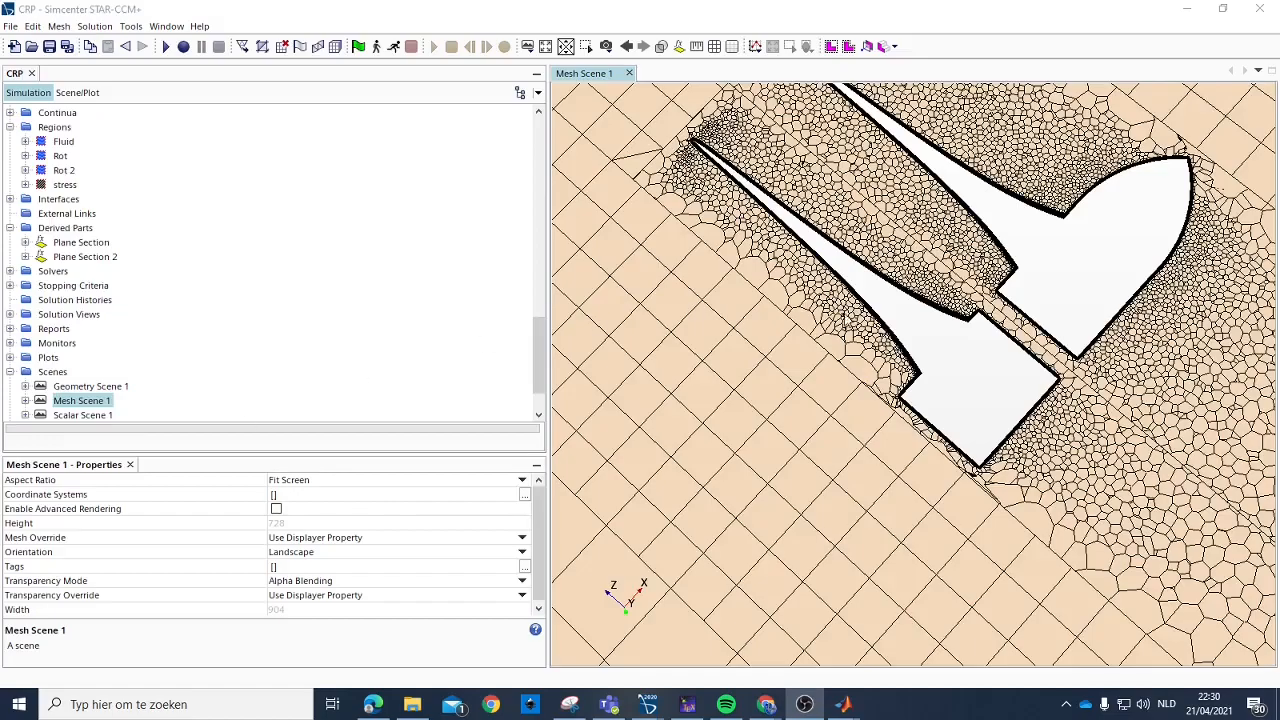
scroll(987, 326, "down", 5)
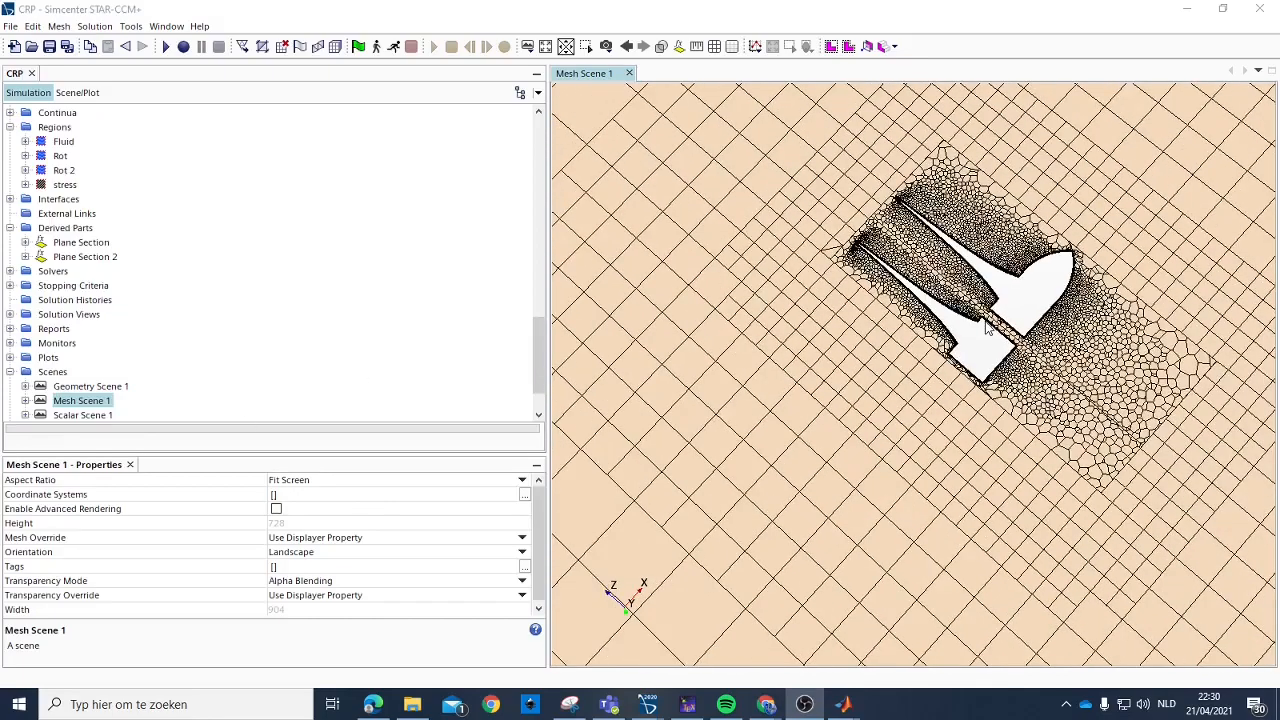
left_click(606, 48)
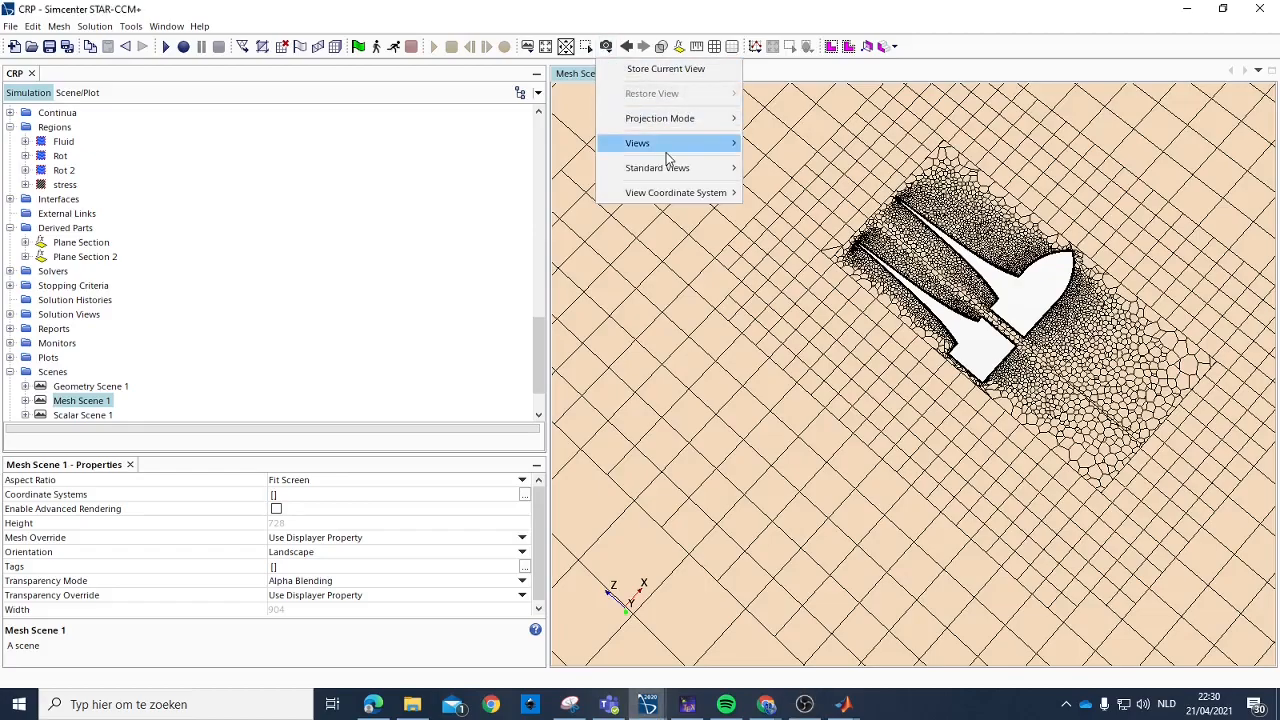
mouse_move(740, 145)
mouse_move(790, 143)
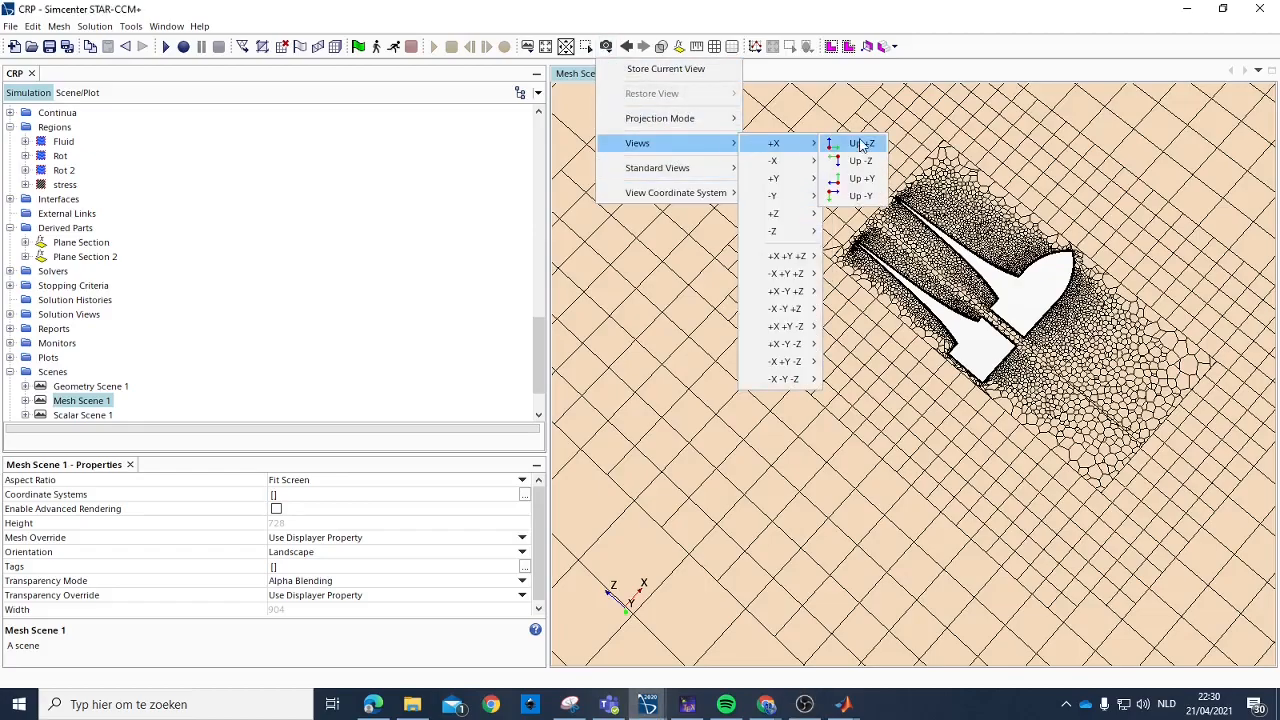
left_click(857, 143)
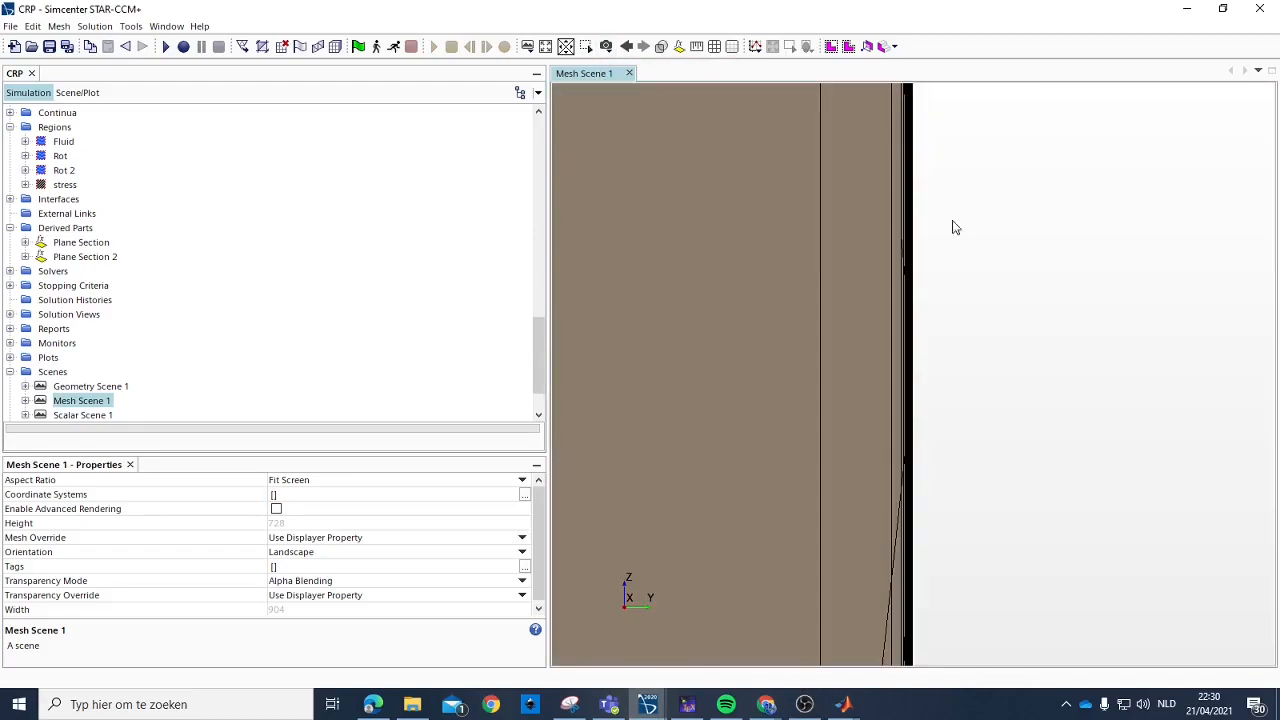
Orient Mesh Scene 1 to the +Y view with +Z up.
left_click(606, 46)
mouse_move(643, 145)
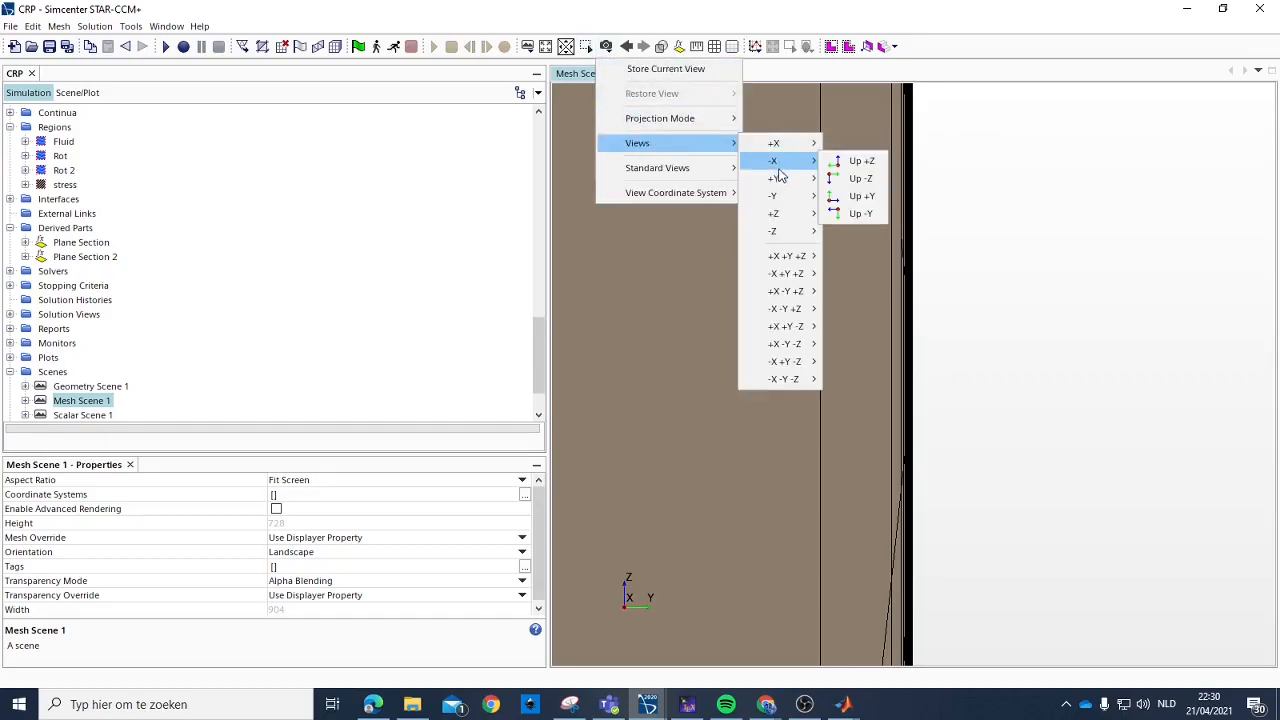
mouse_move(777, 178)
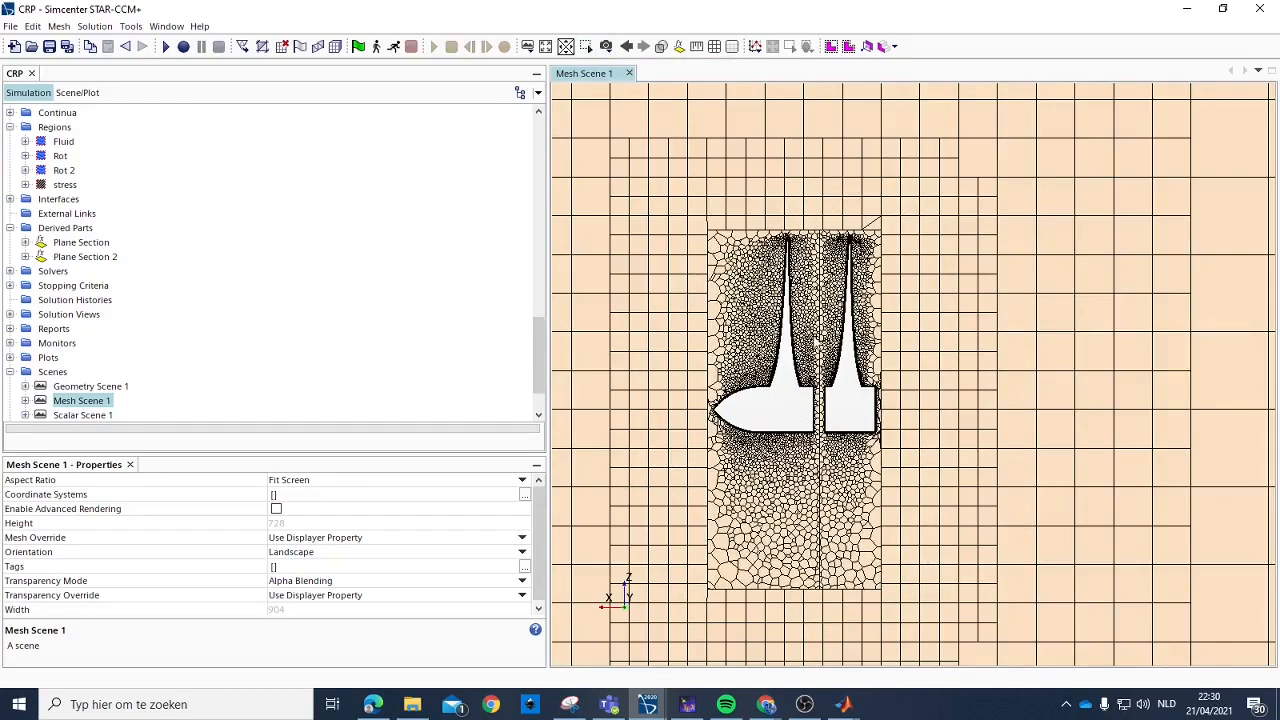
Inspect the mesh around the propellers and the rotate and volumetric custom controls of Fluid_Mesh.
scroll(818, 340, "down", 10)
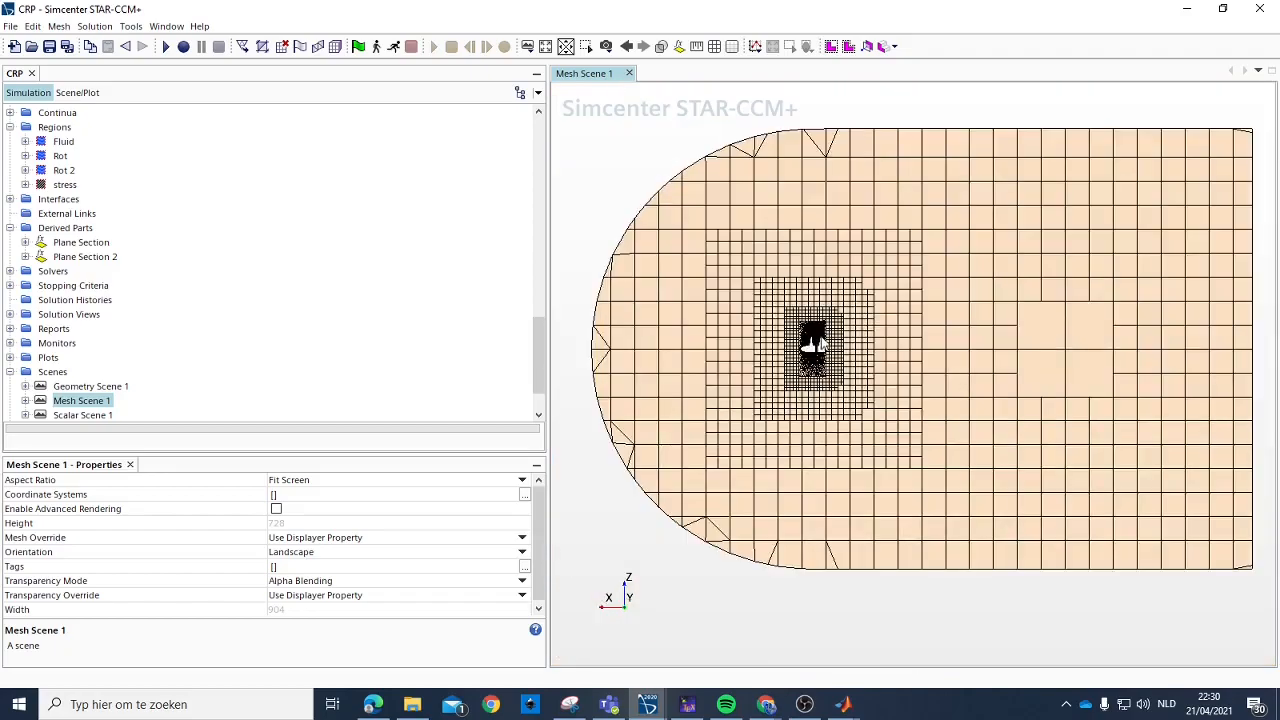
scroll(818, 340, "down", 3)
scroll(818, 340, "up", 10)
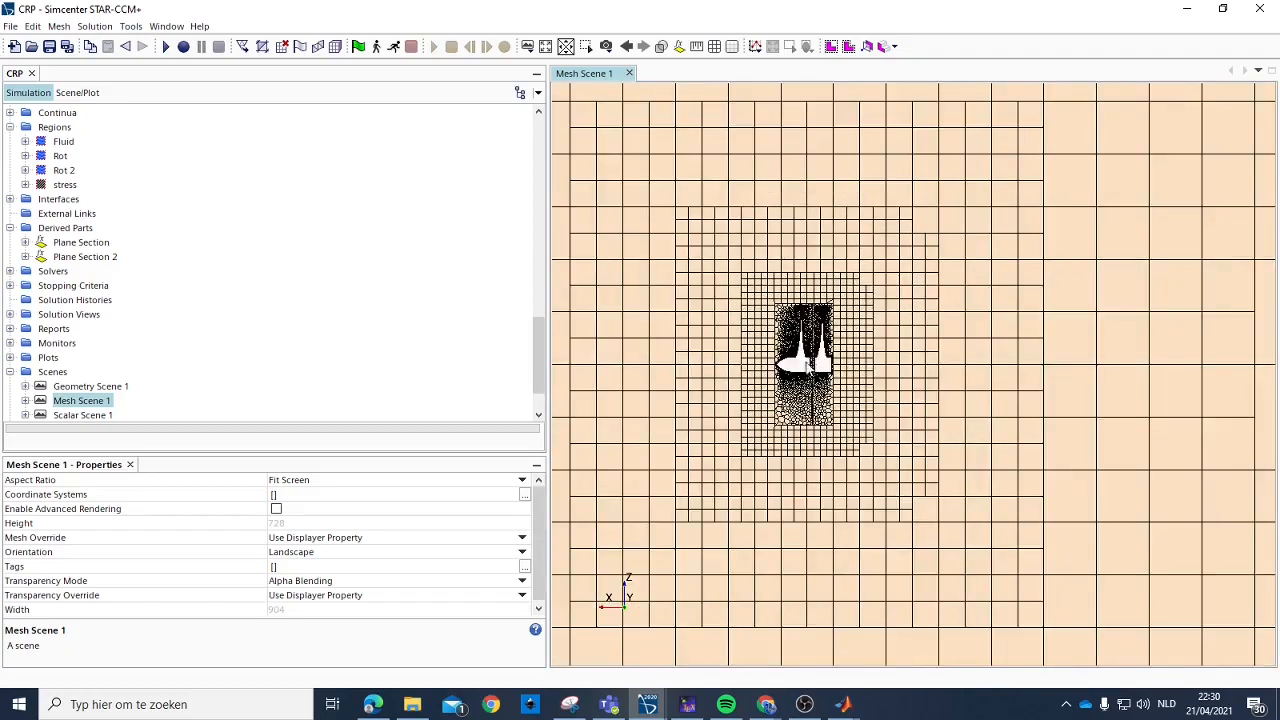
scroll(825, 358, "down", 2)
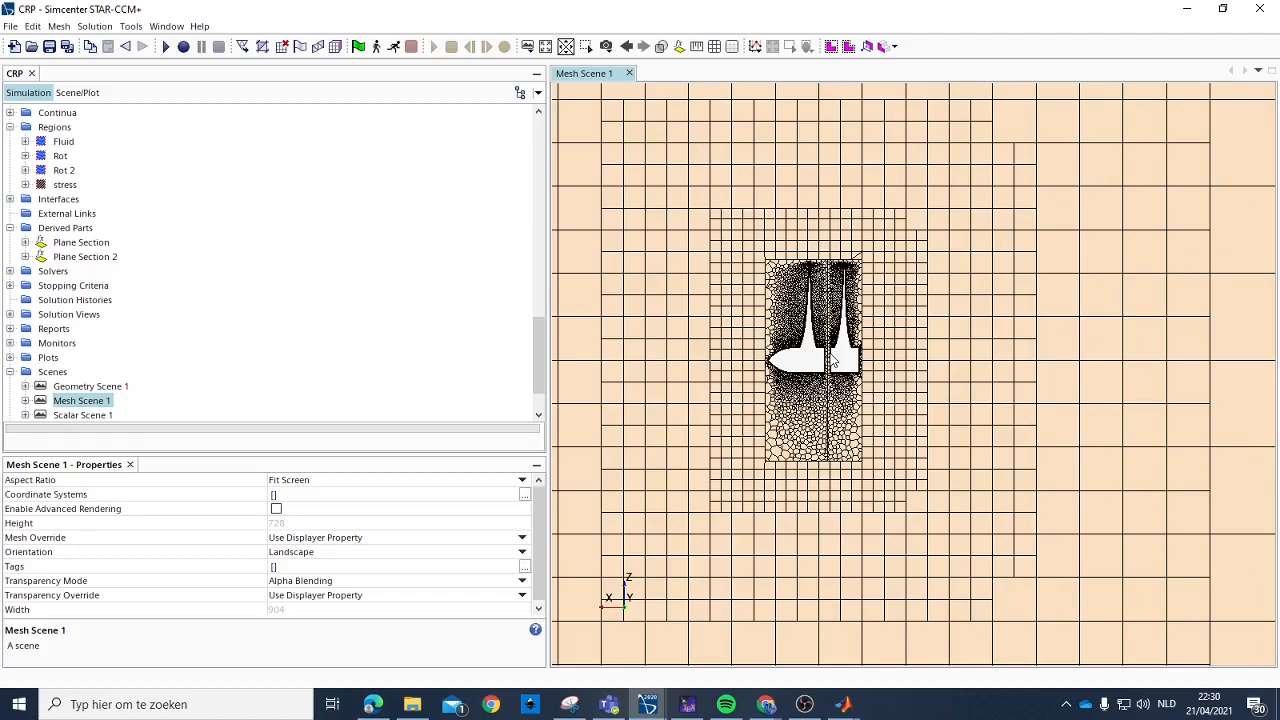
scroll(60, 195, "up", 7)
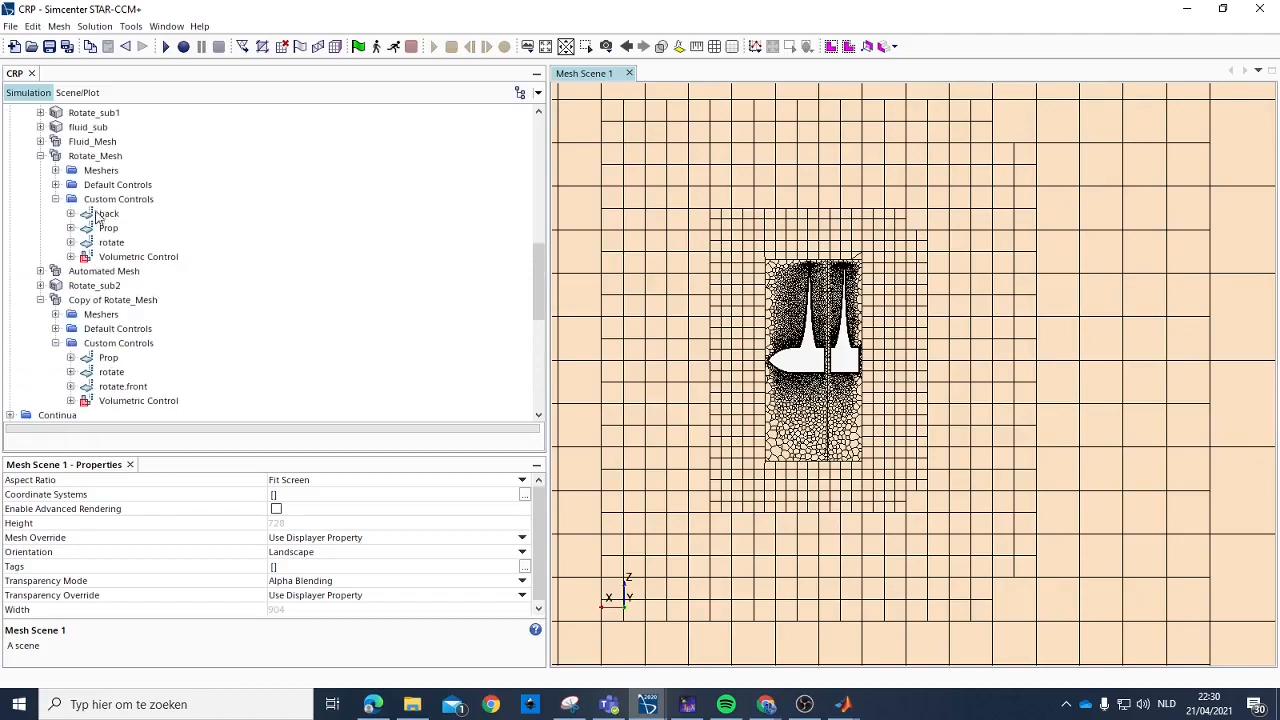
left_click(74, 142)
left_click(41, 142)
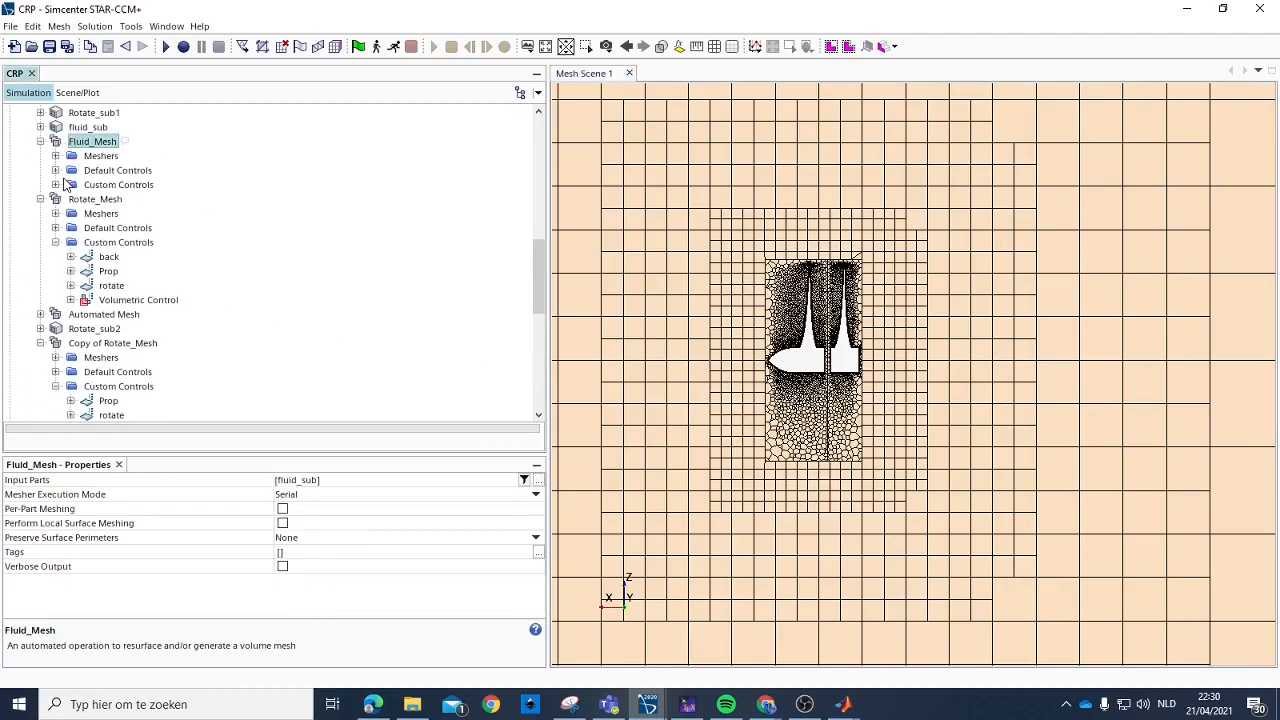
left_click(56, 185)
left_click(108, 214)
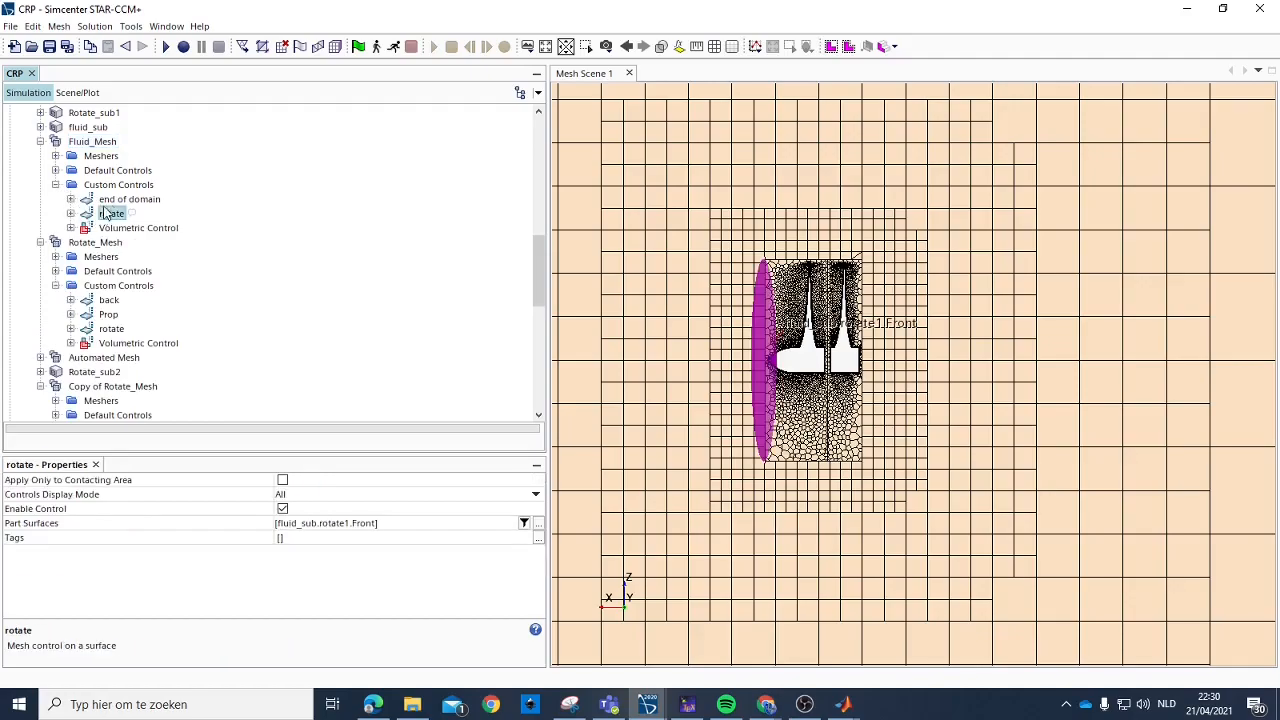
left_click(135, 229)
left_click_drag(843, 378, 882, 389)
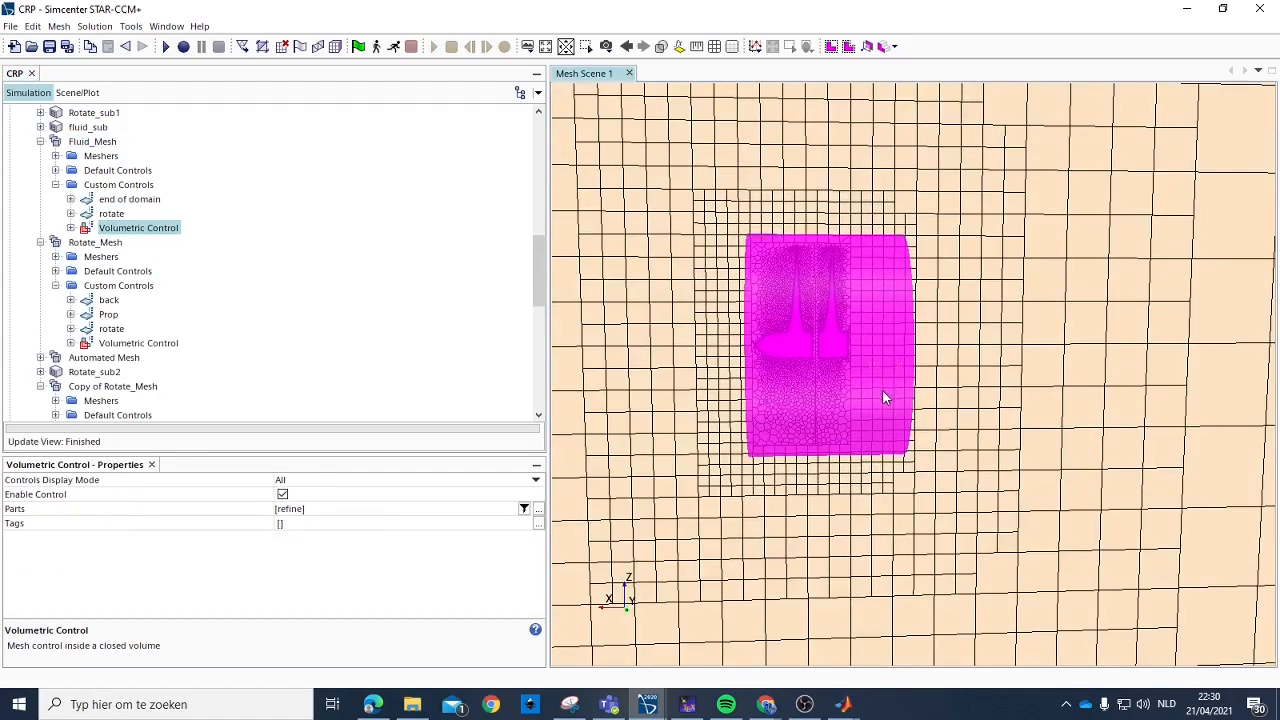
Review the surface remesher, trimmer and custom size settings of Fluid_Mesh's volumetric control against the mesh.
left_click(71, 228)
left_click(86, 257)
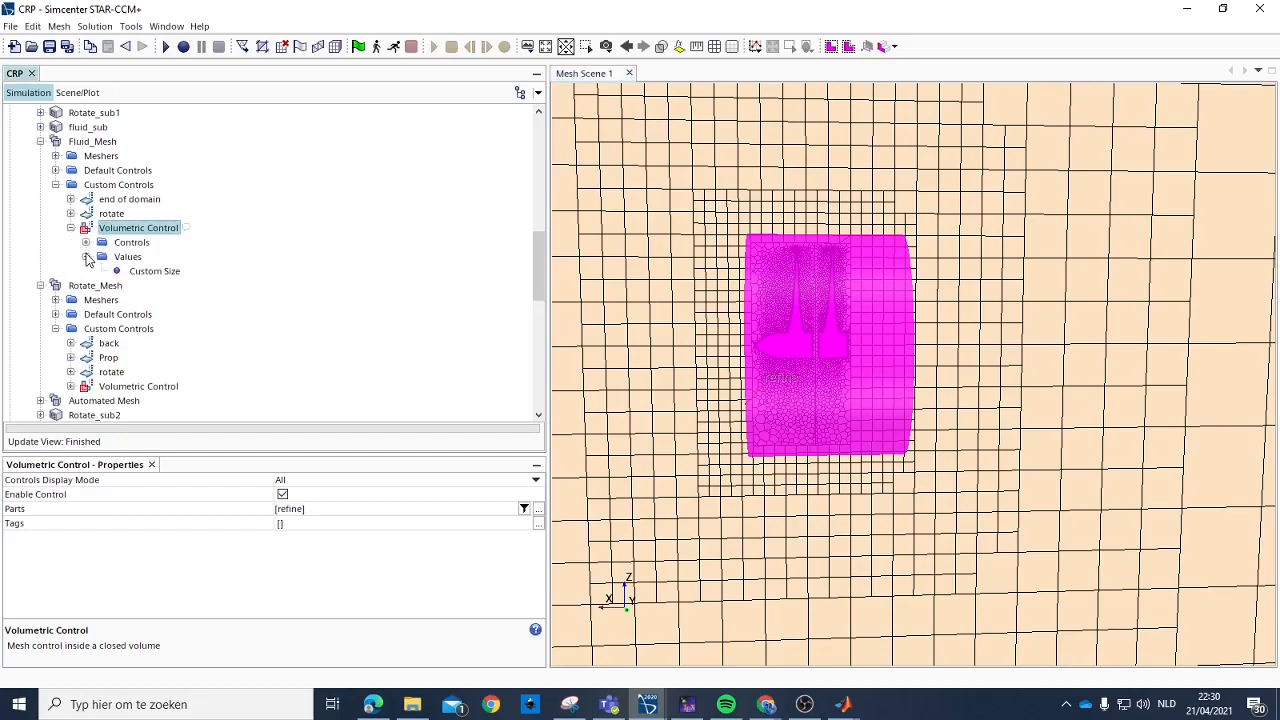
left_click(86, 243)
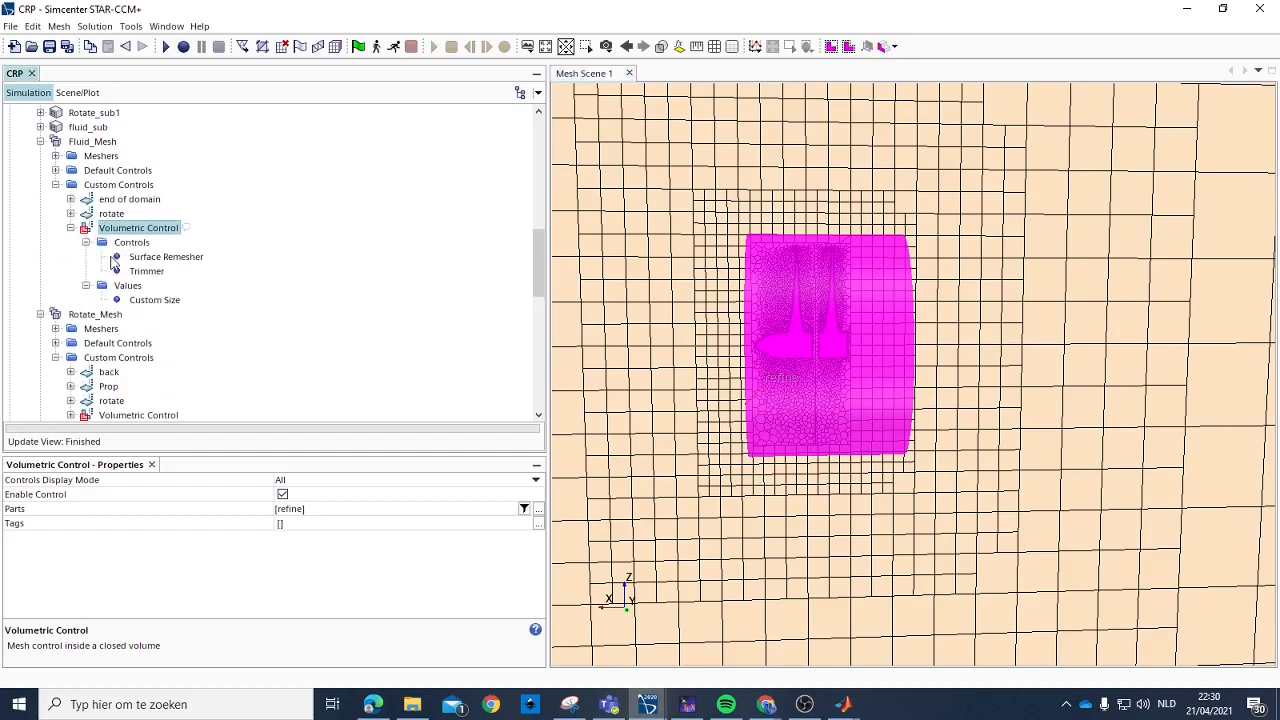
left_click(140, 257)
left_click(140, 271)
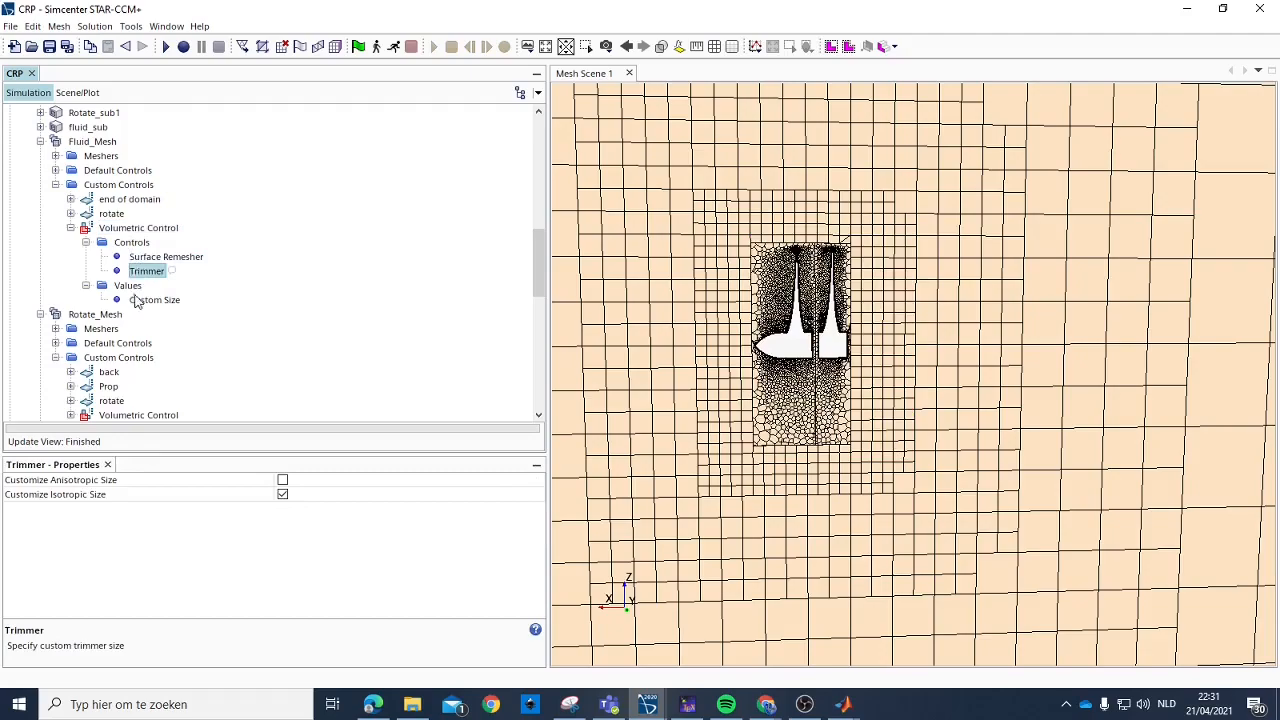
left_click(140, 300)
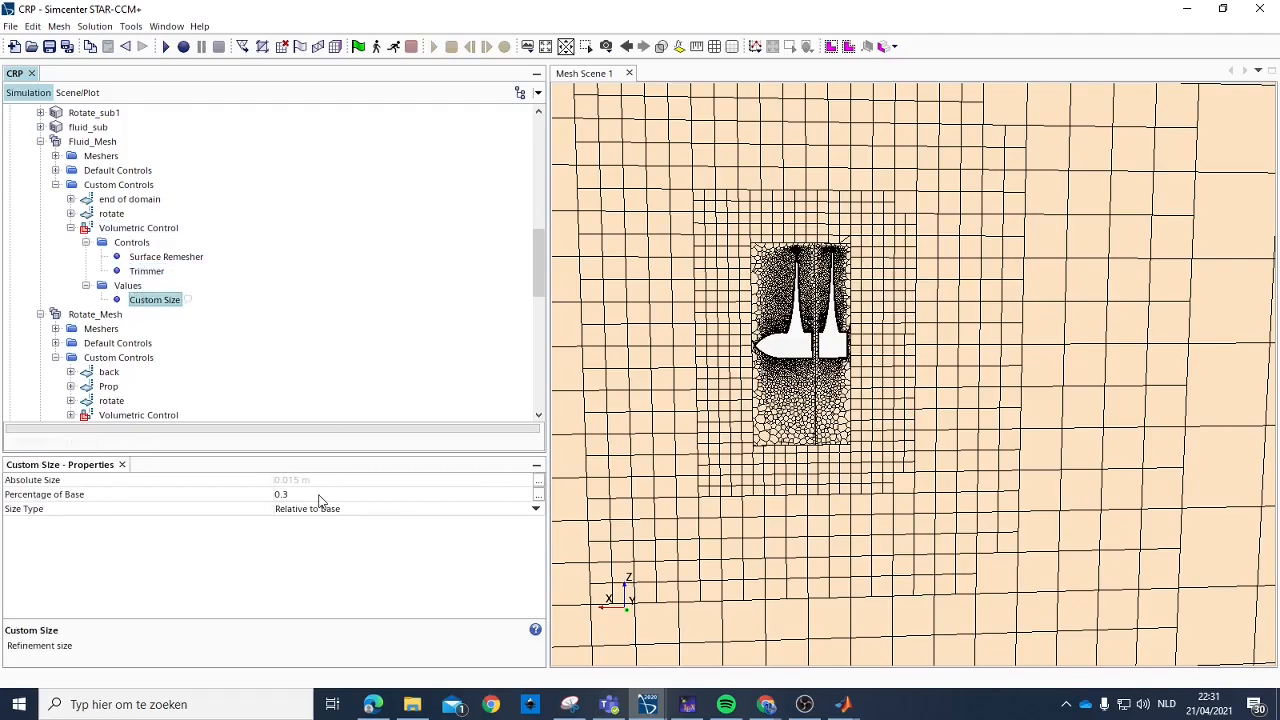
scroll(854, 278, "up", 3)
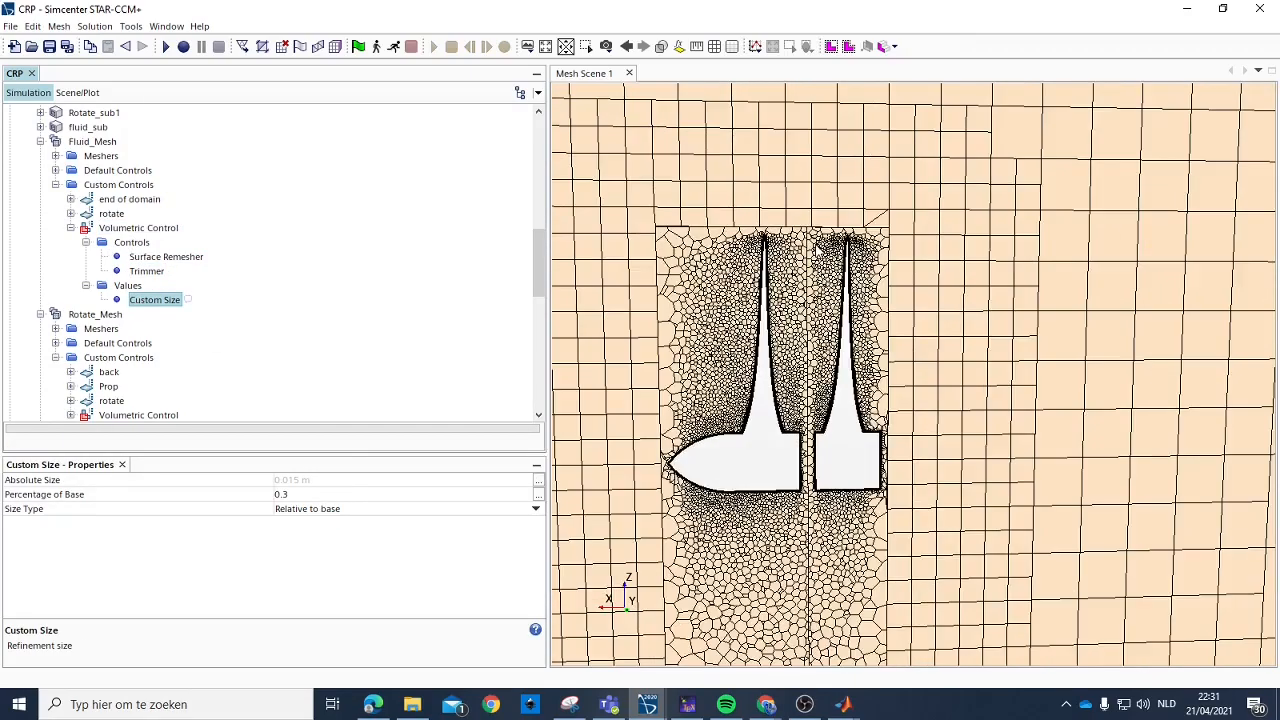
scroll(815, 248, "down", 3)
Collapse the Fluid_Mesh, Rotate_Mesh and Copy of Rotate_Mesh operations and select Mesh Scene 1.
left_click(40, 141)
left_click(40, 156)
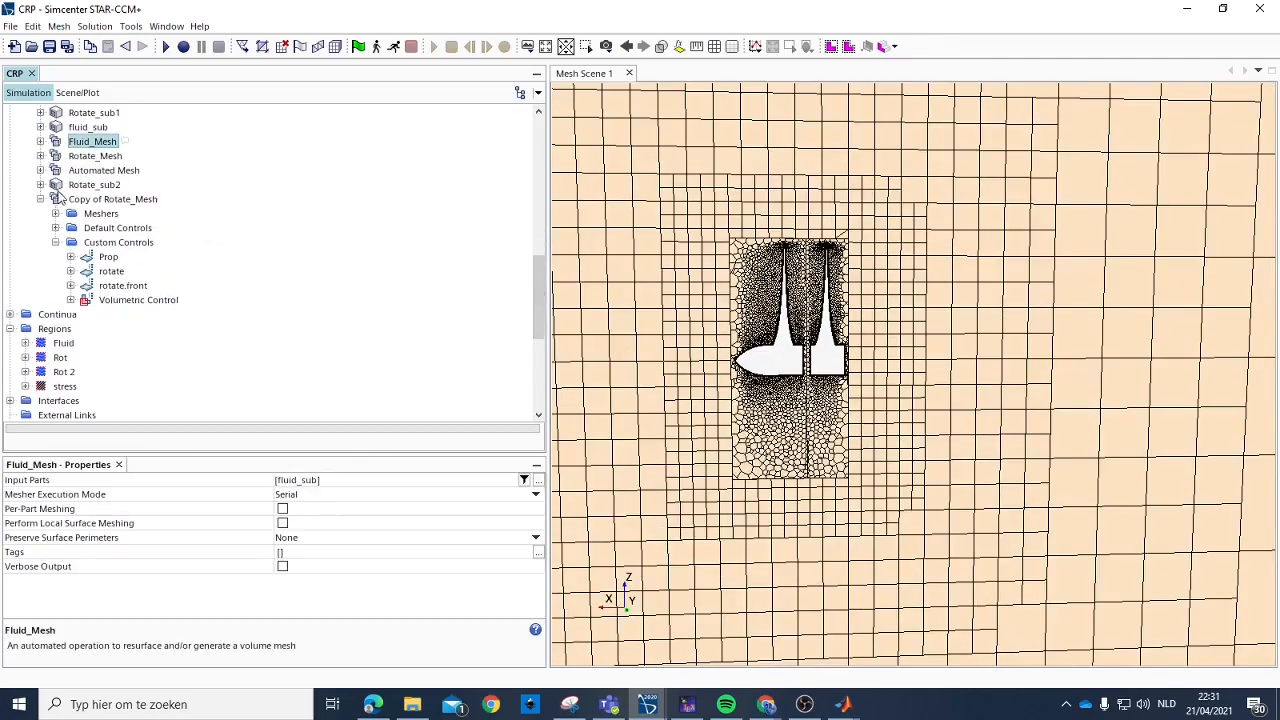
left_click(40, 199)
left_click(85, 357)
scroll(85, 330, "down", 2)
left_click(82, 414)
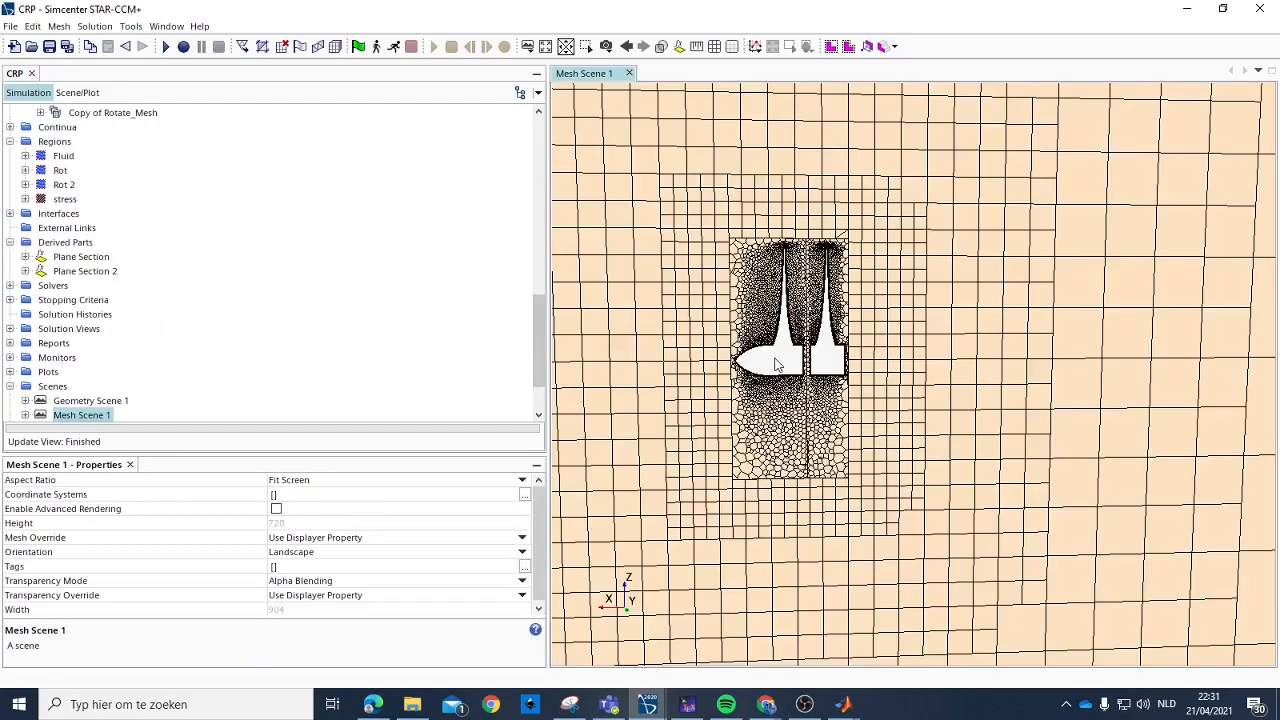
Show the displayers of Mesh Scene 1 and check which part Rot represents in Surface 1.
scroll(777, 367, "up", 2)
left_click(77, 92)
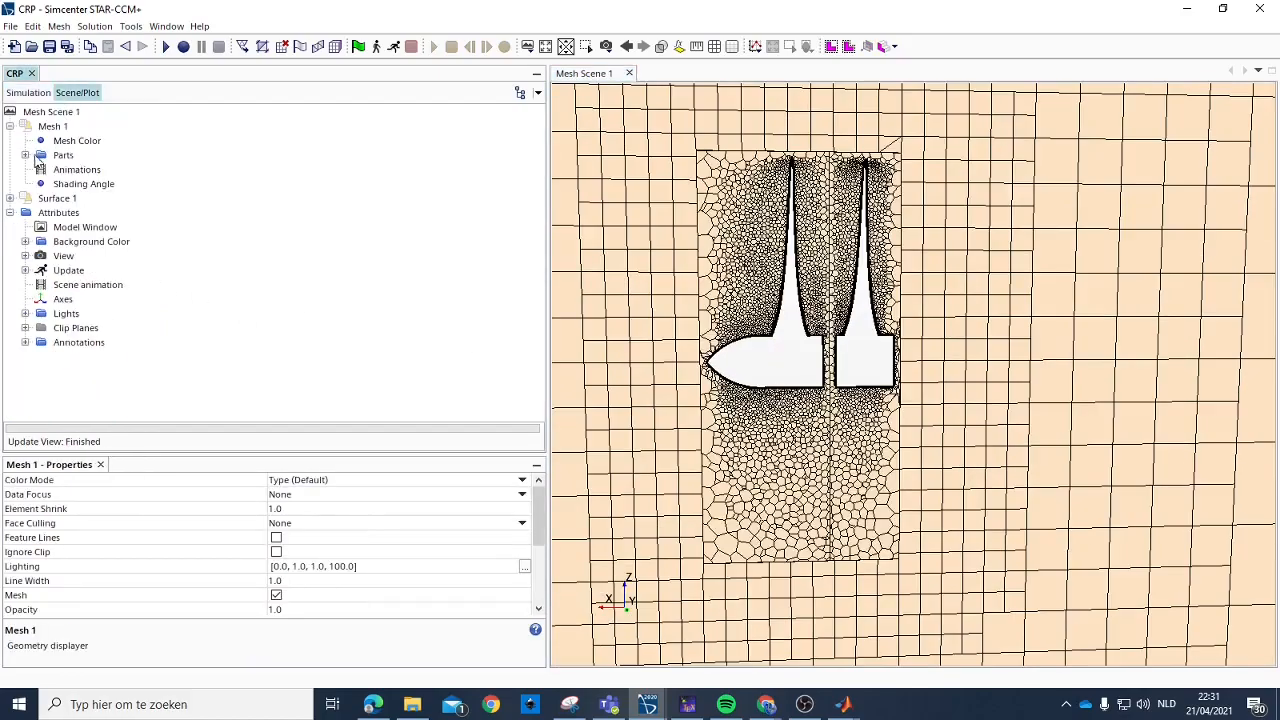
left_click(56, 199)
left_click(11, 199)
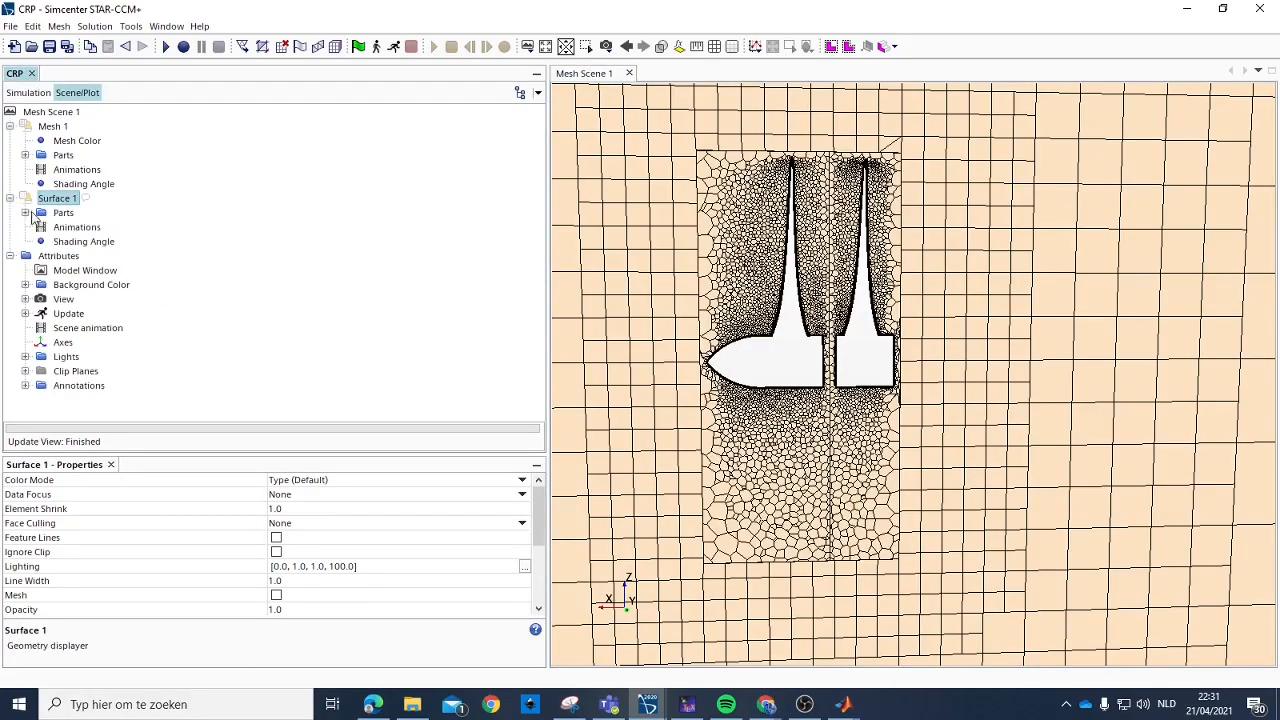
left_click(44, 215)
left_click(26, 213)
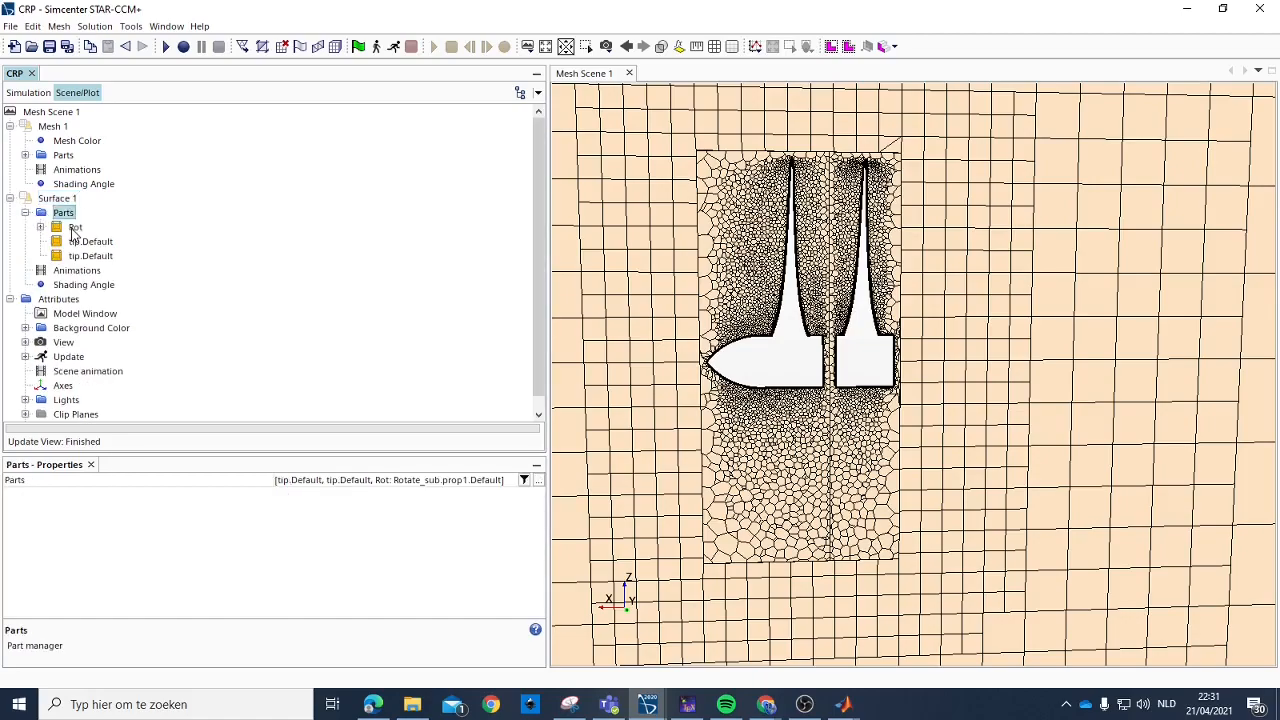
left_click(74, 229)
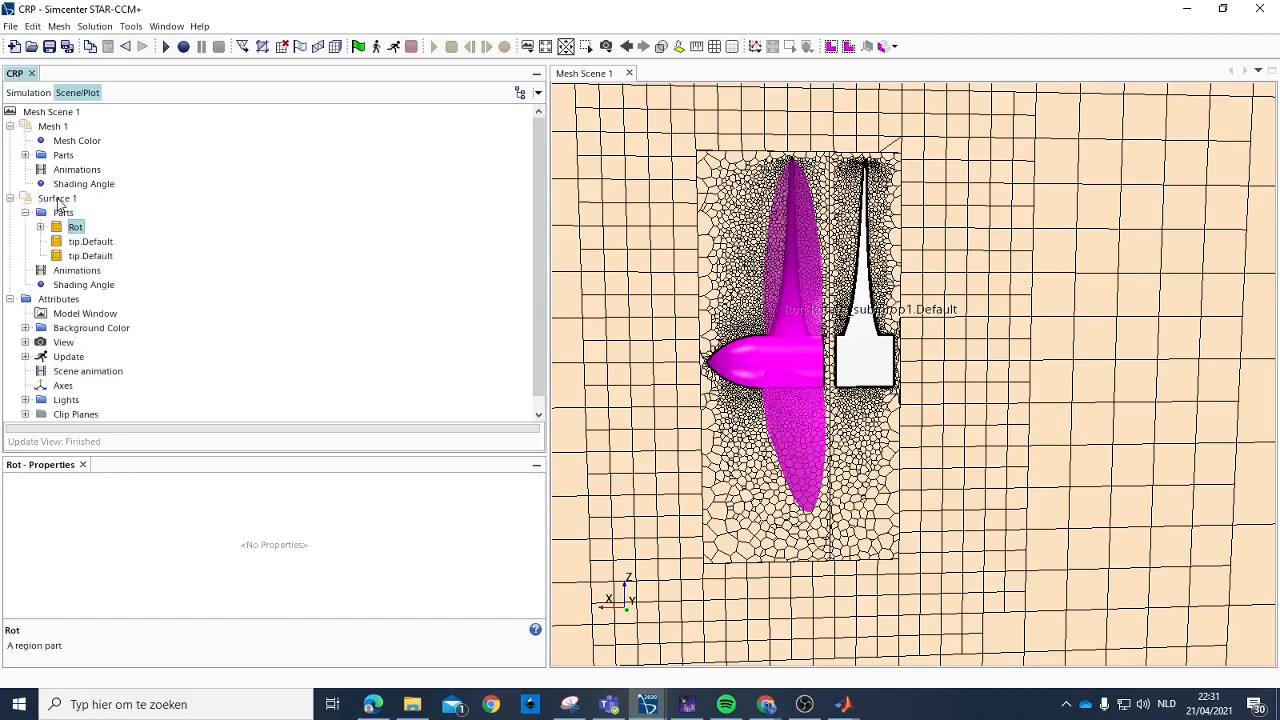
Add the Rotate_sub.prop2.Default boundary of region Rot 2 to the parts of the Surface 1 displayer.
left_click(57, 199)
left_click(62, 213)
right_click(62, 214)
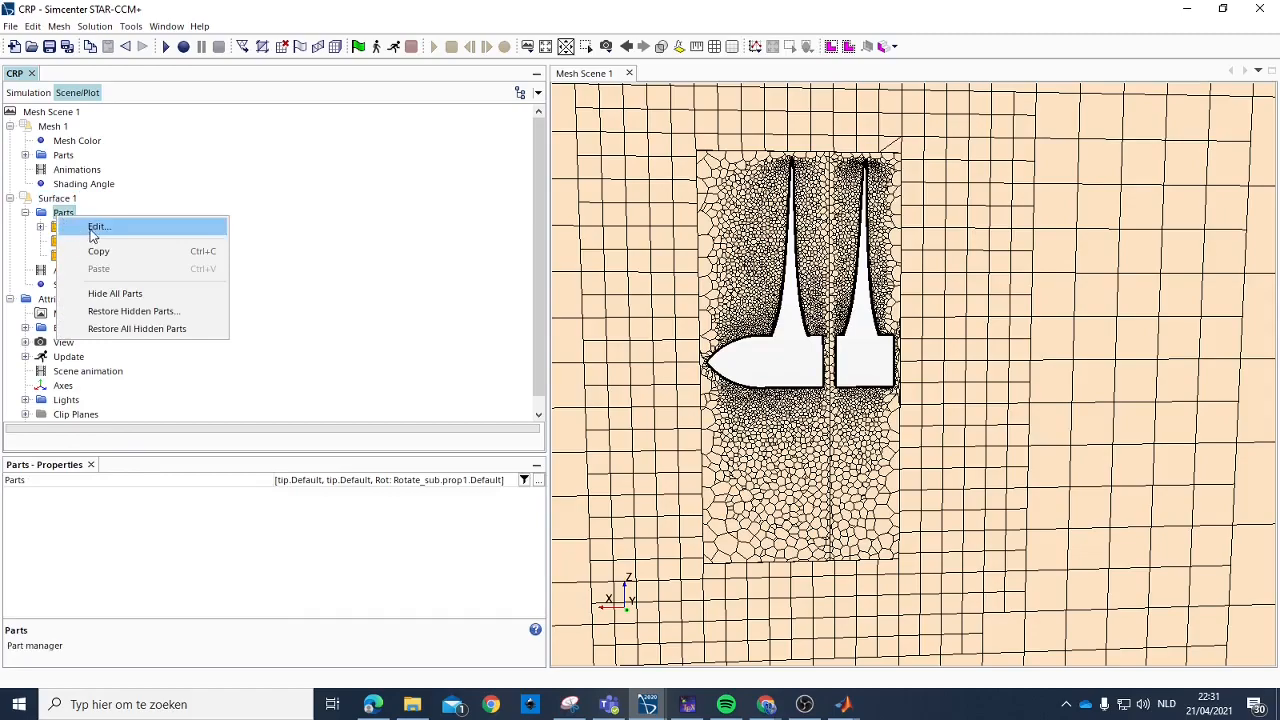
left_click(92, 229)
left_click(390, 485)
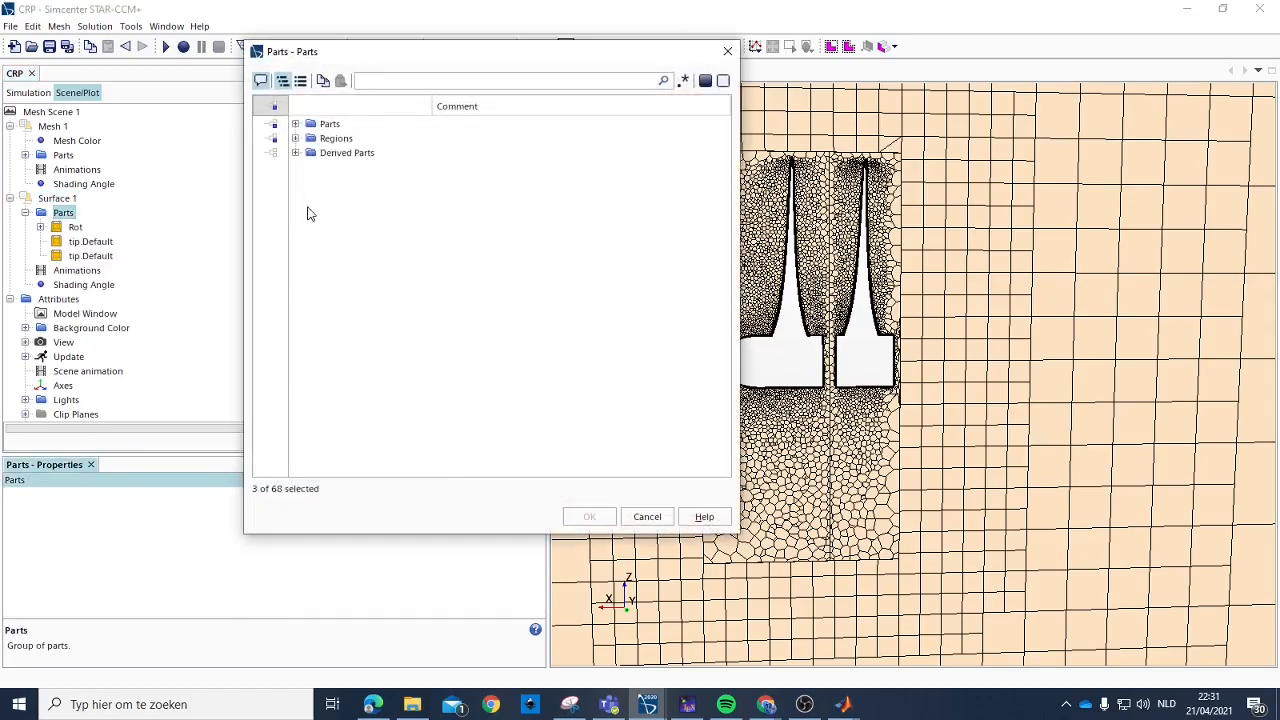
left_click(295, 138)
left_click(310, 181)
left_click(325, 196)
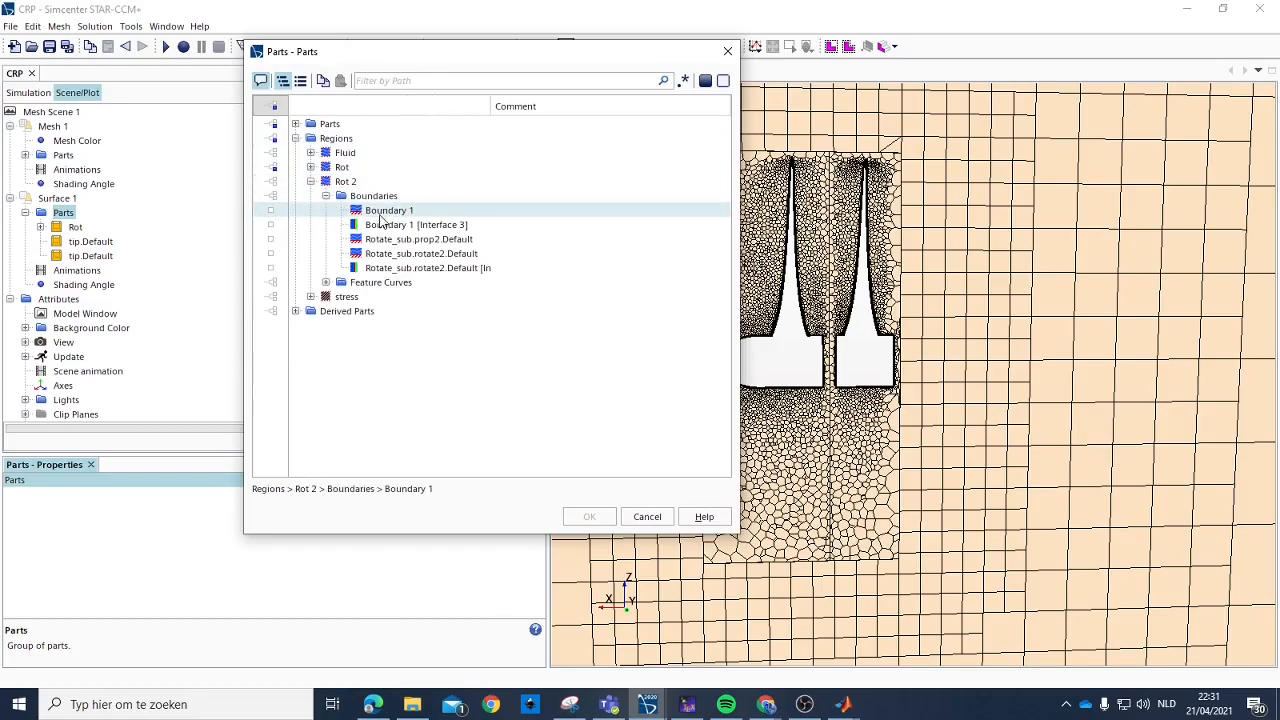
left_click(421, 241)
left_click(589, 516)
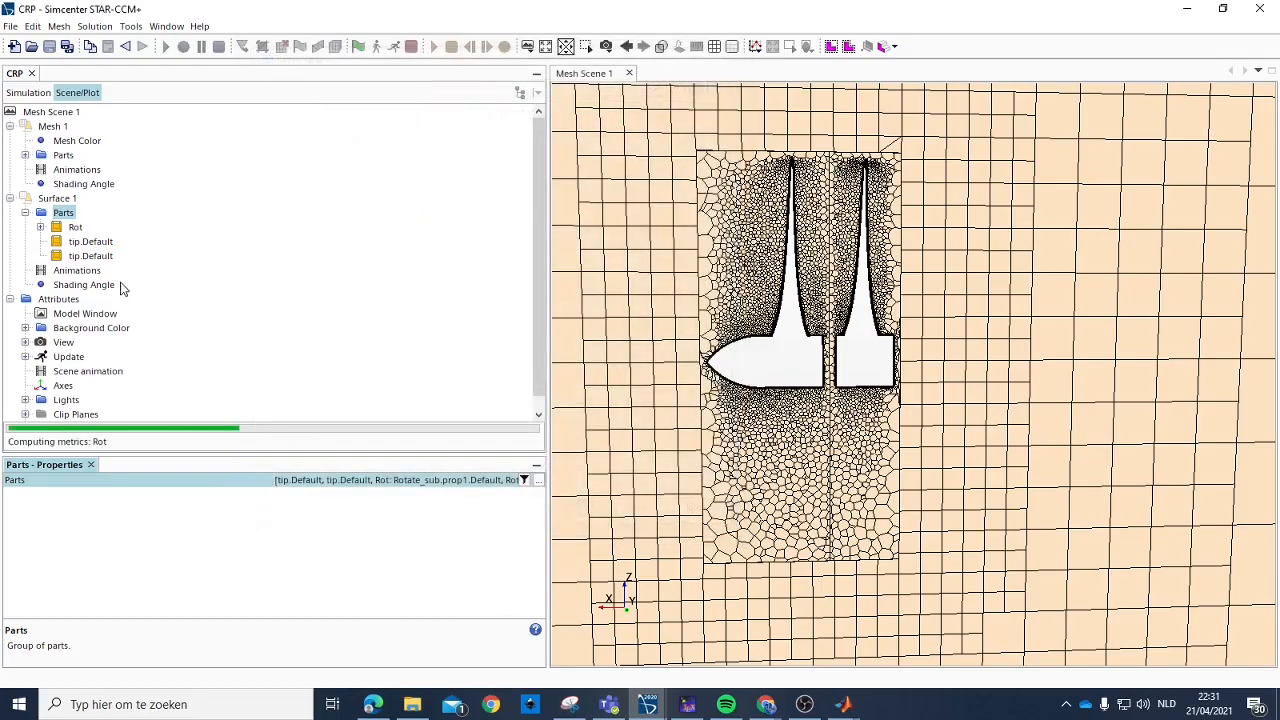
Toggle on the visibility of the Surface 1 displayer to show both propellers in the mesh scene.
right_click(62, 198)
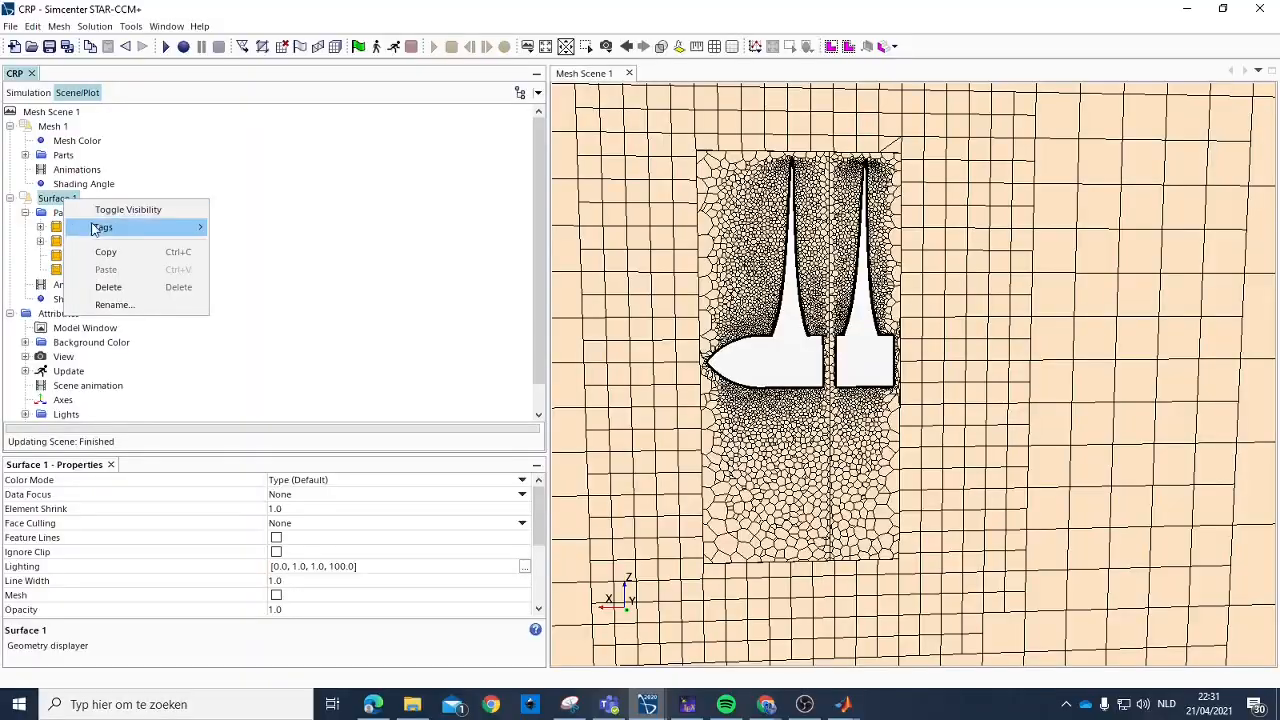
left_click(133, 211)
left_click(923, 415)
left_click_drag(923, 420, 910, 385)
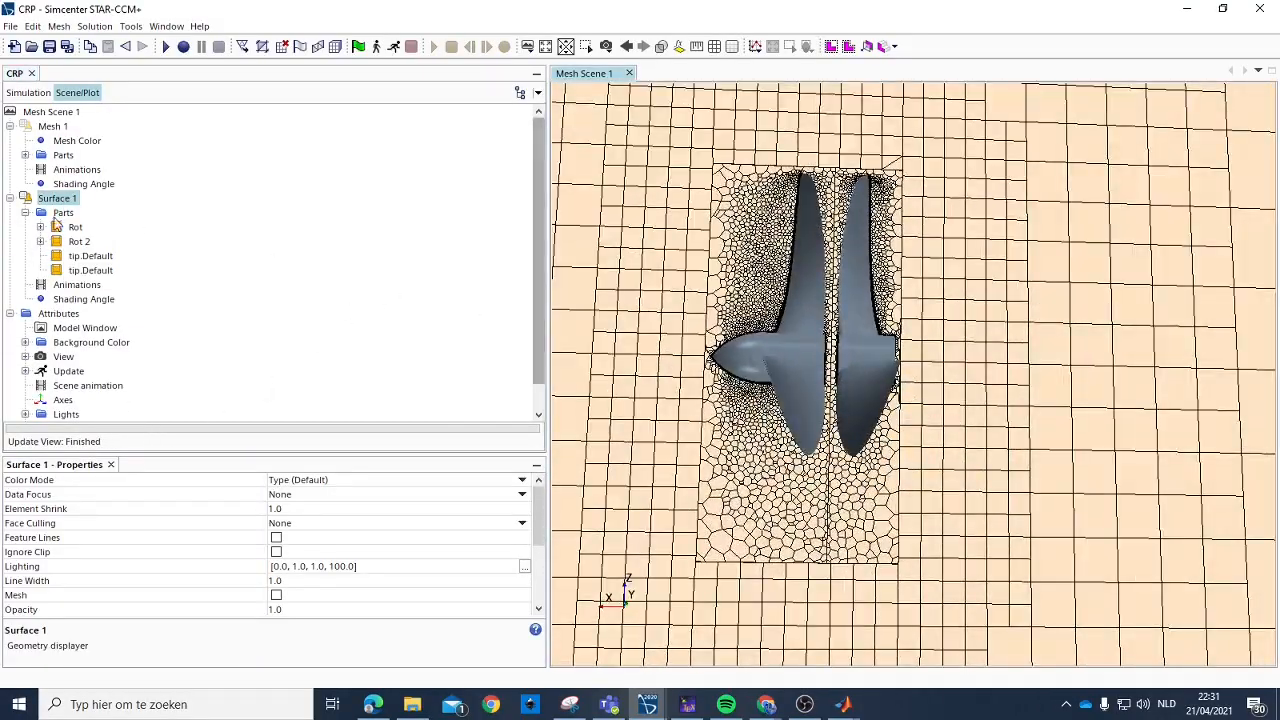
Set the opacity of the Surface 1 displayer to 0.376 and view the propellers against the mesh section.
scroll(355, 540, "down", 2)
scroll(354, 540, "down", 2)
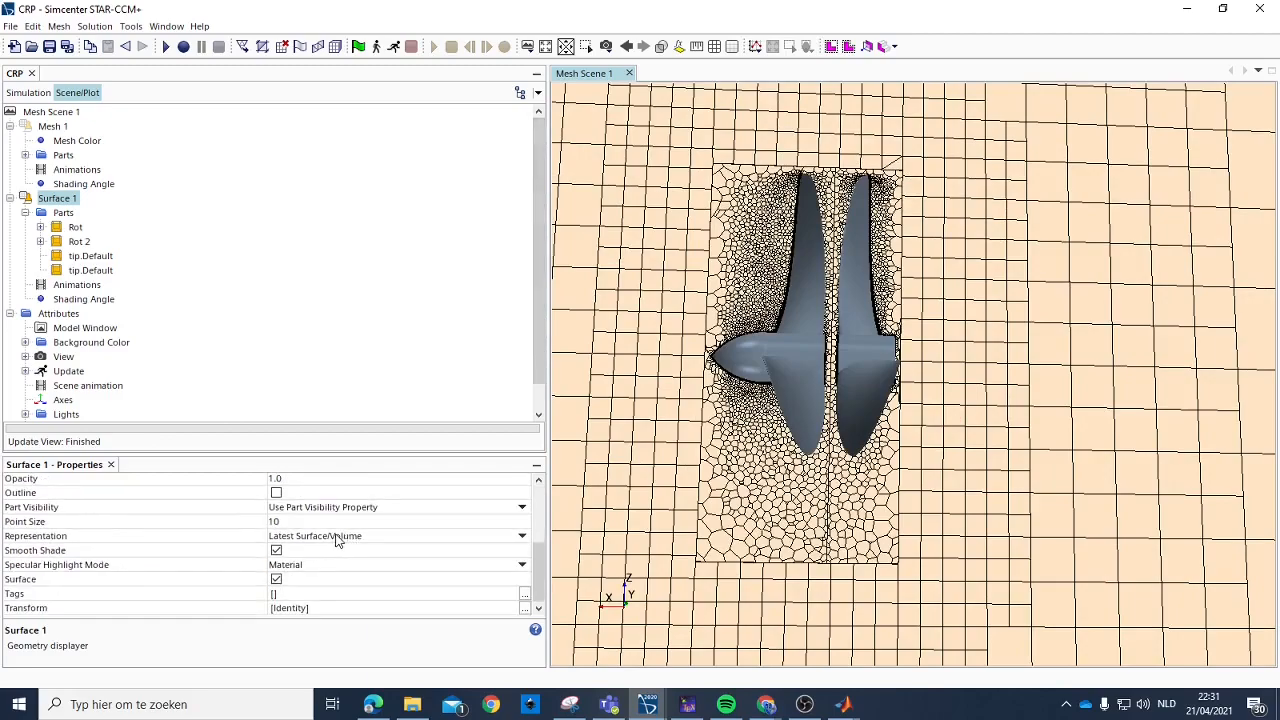
scroll(320, 541, "up", 2)
left_click(277, 564)
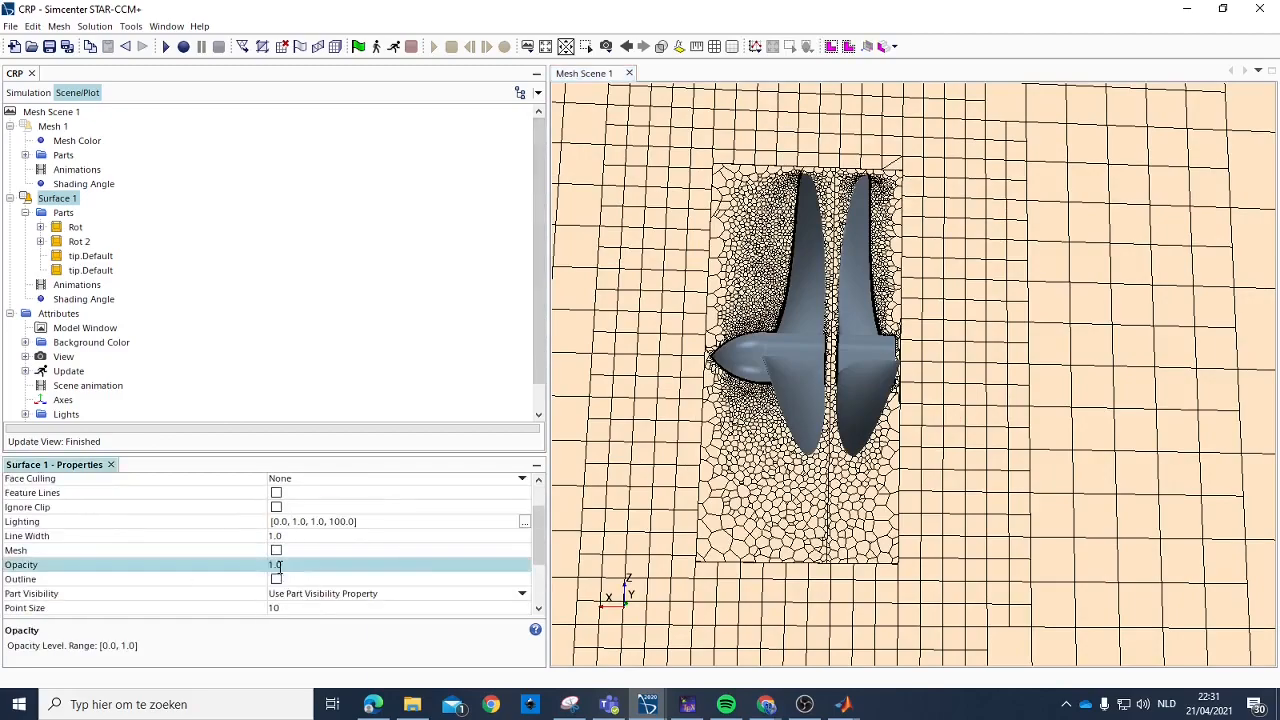
left_click_drag(415, 588, 333, 584)
scroll(817, 271, "up", 3)
mouse_move(815, 343)
left_mouse_down()
mouse_move(830, 275)
mouse_move(823, 321)
mouse_move(838, 344)
left_mouse_up()
scroll(707, 393, "up", 4)
left_click_drag(874, 261, 775, 270)
scroll(790, 250, "down", 4)
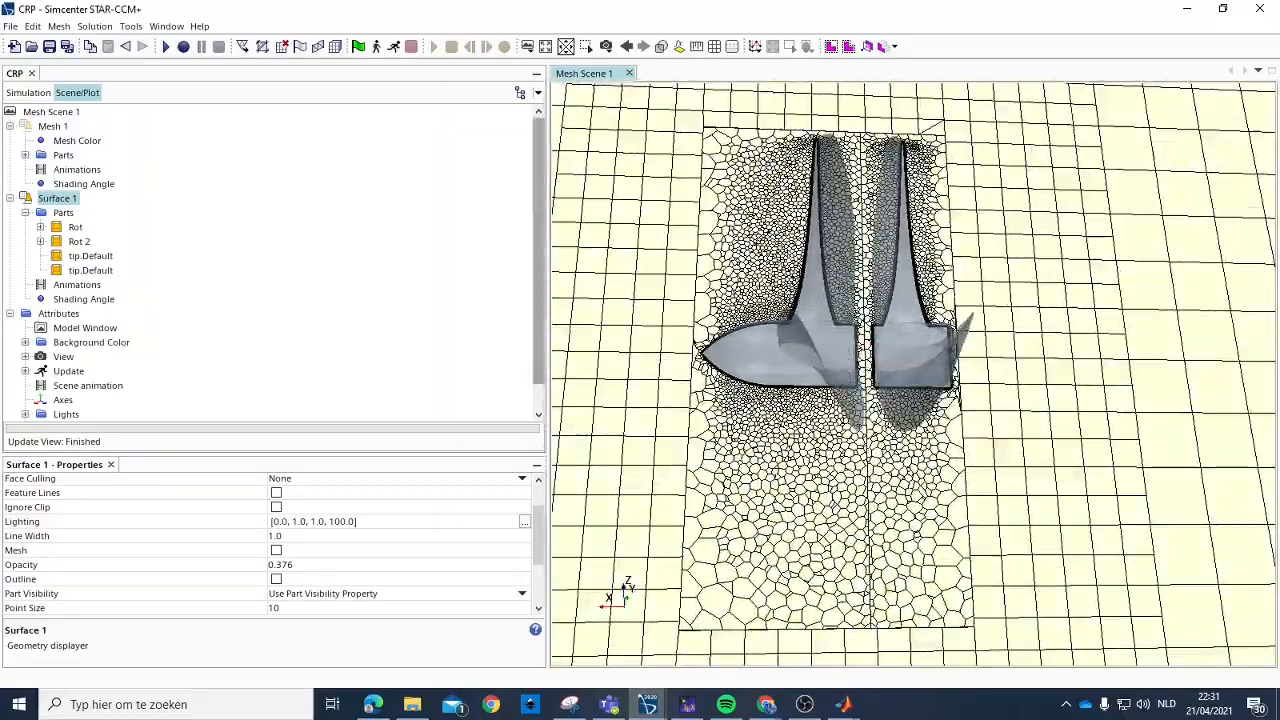
Highlight Boundary 1 of region Rot 2 and examine the mesh at the interface between the two rotating regions.
left_click(28, 92)
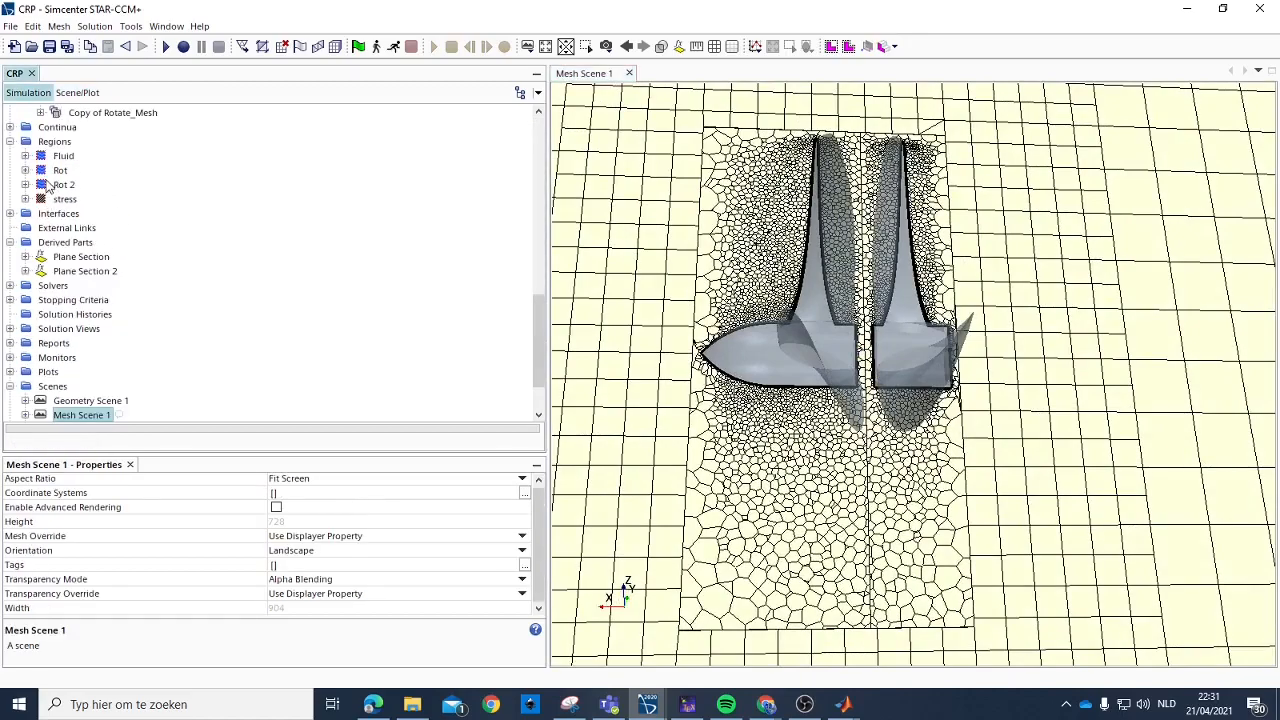
left_click(25, 185)
left_click(40, 199)
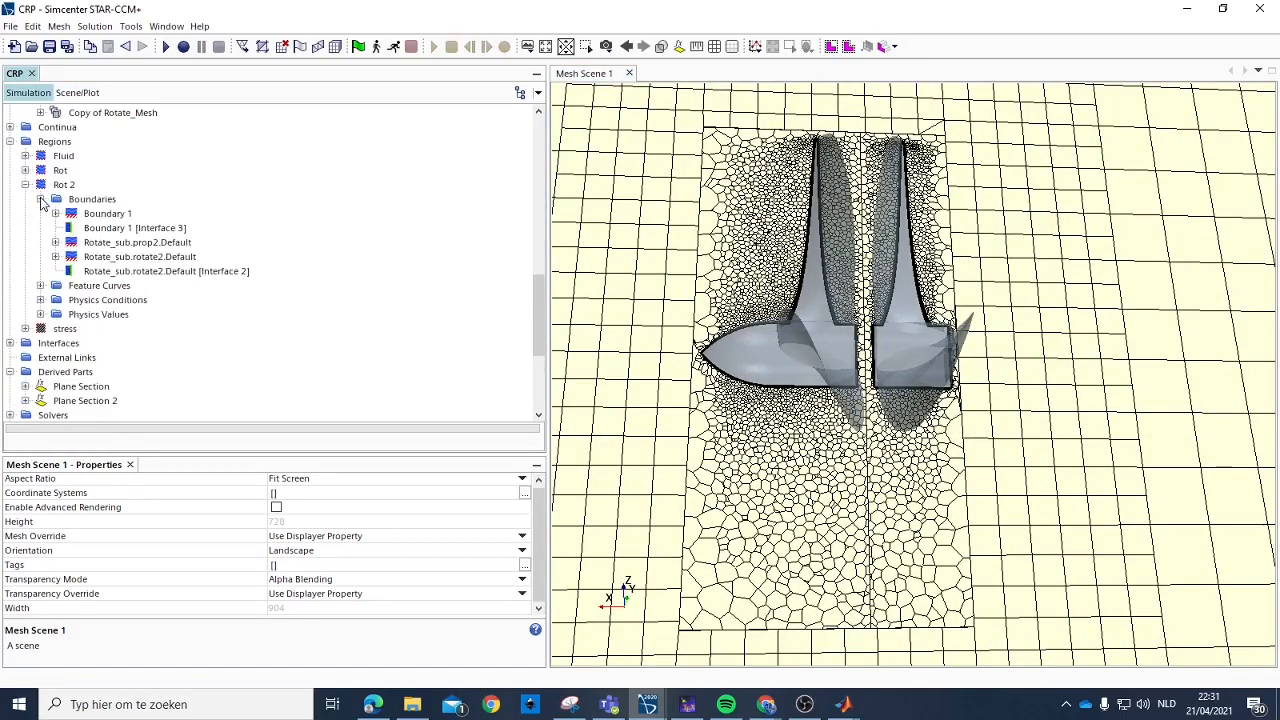
left_click(100, 214)
mouse_move(835, 387)
left_mouse_down()
mouse_move(772, 379)
mouse_move(829, 368)
left_mouse_up()
scroll(785, 465, "up", 10)
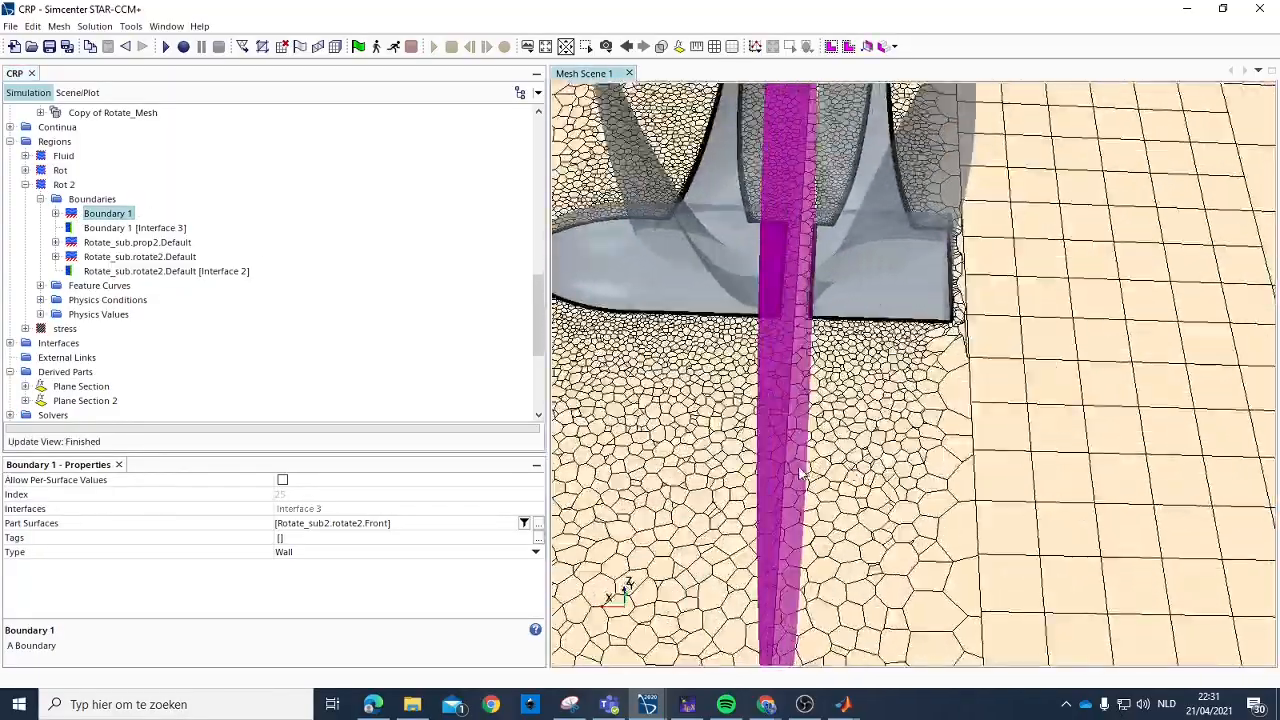
scroll(779, 457, "up", 3)
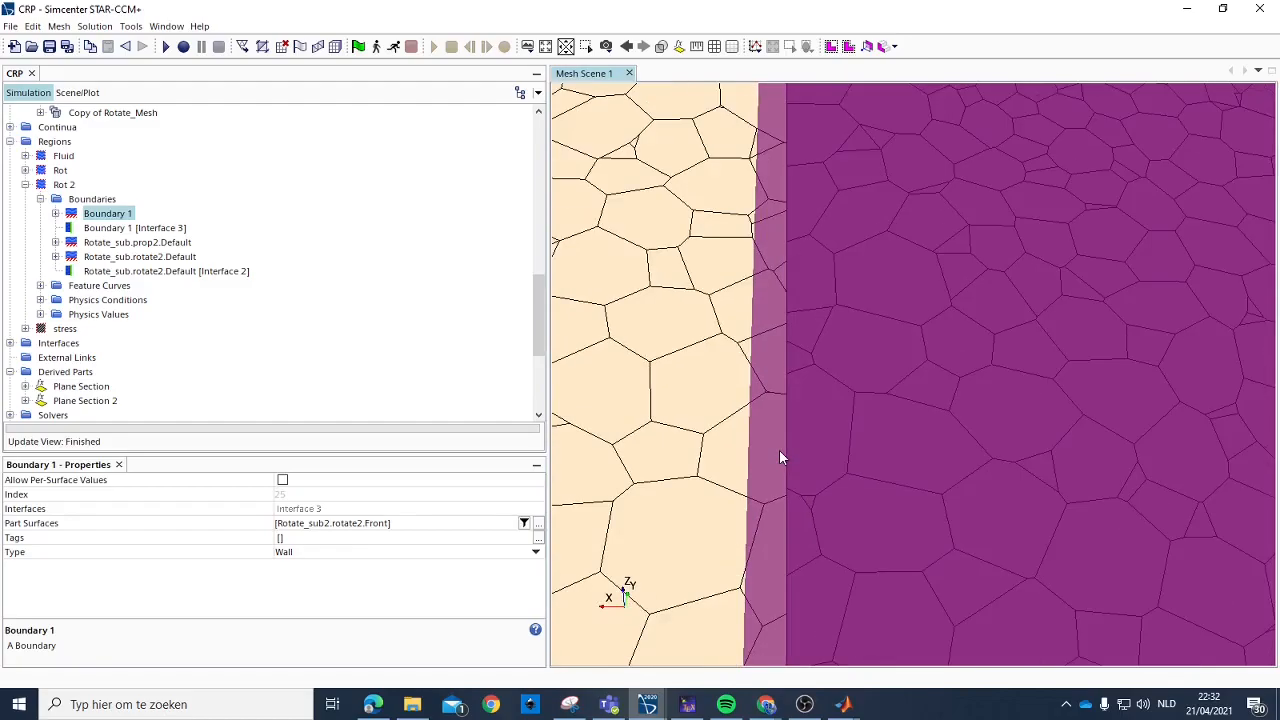
scroll(794, 404, "down", 12)
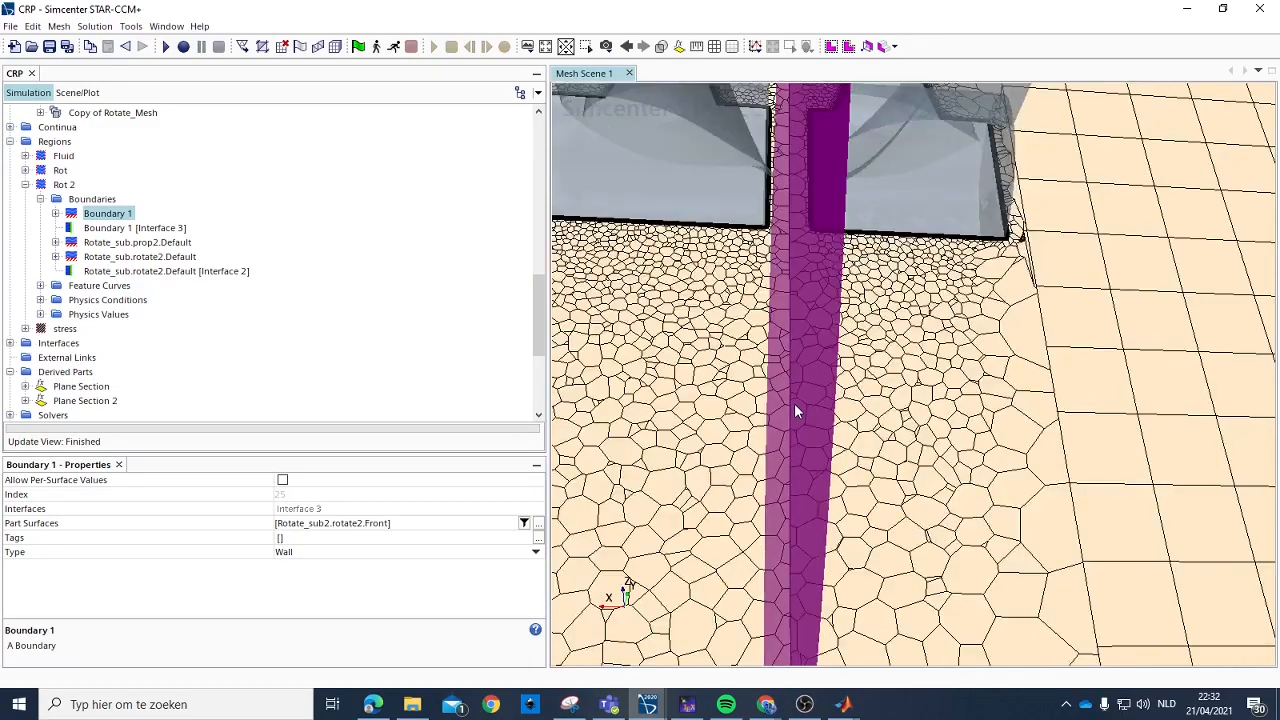
scroll(795, 432, "up", 4)
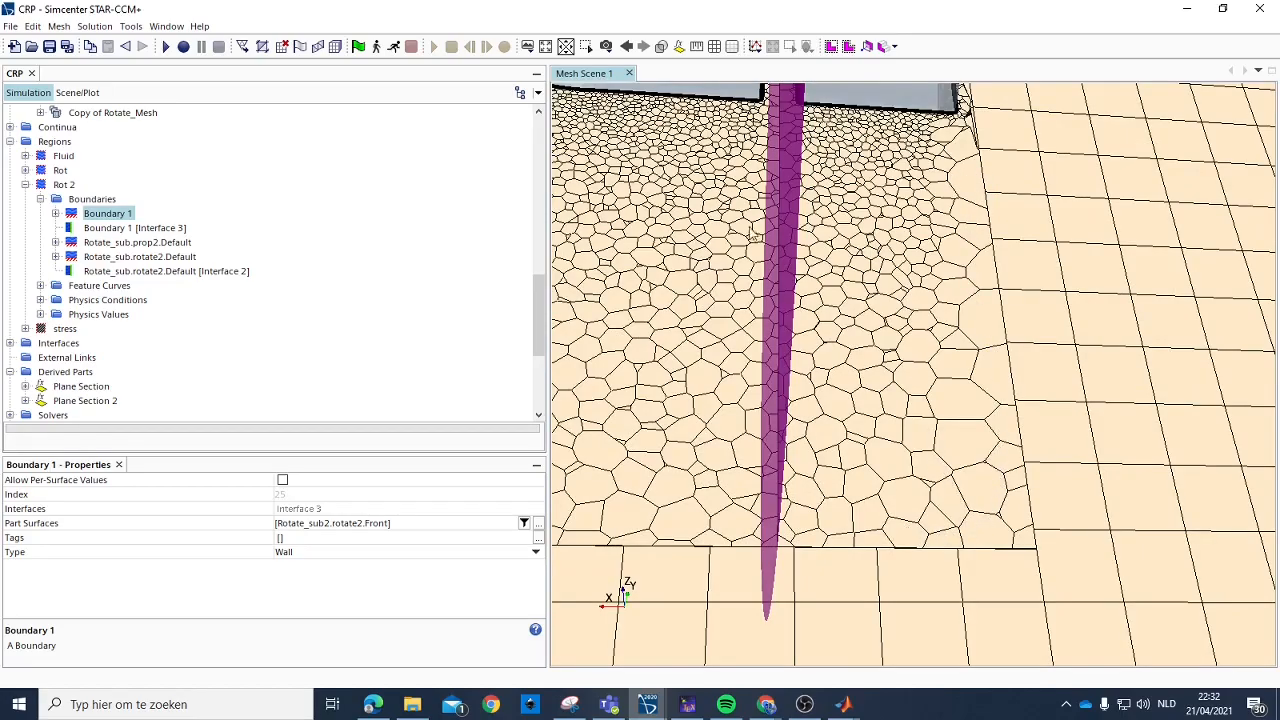
scroll(1003, 393, "down", 5)
scroll(686, 436, "up", 6)
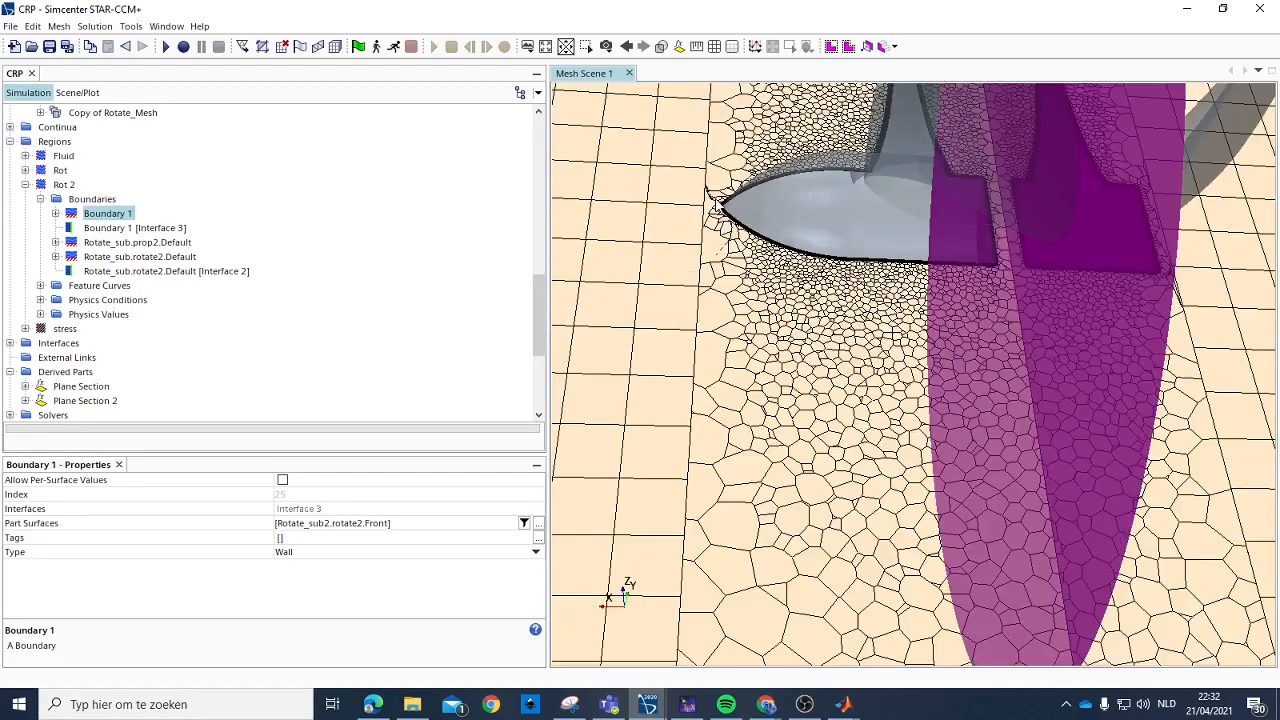
scroll(688, 432, "down", 5)
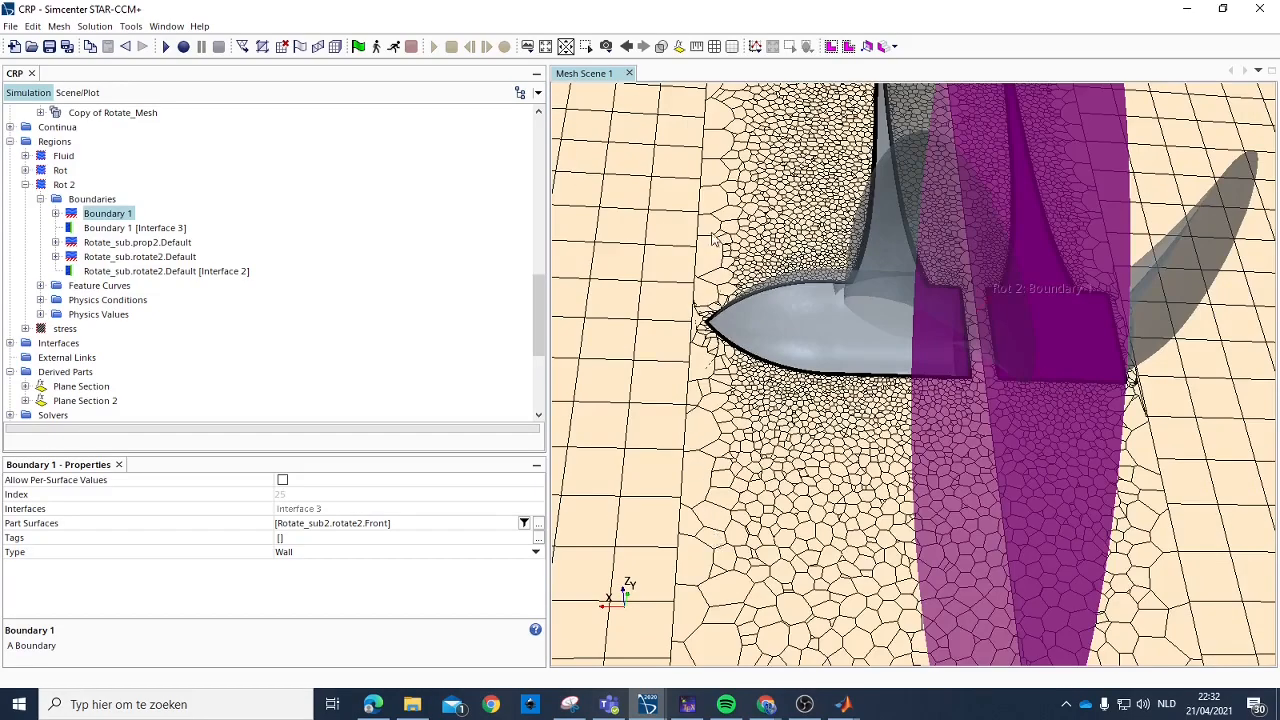
Examine the rotate.front custom control of the Copy of Rotate_Mesh operation and its surface between the two propellers in the mesh scene.
scroll(740, 295, "down", 4)
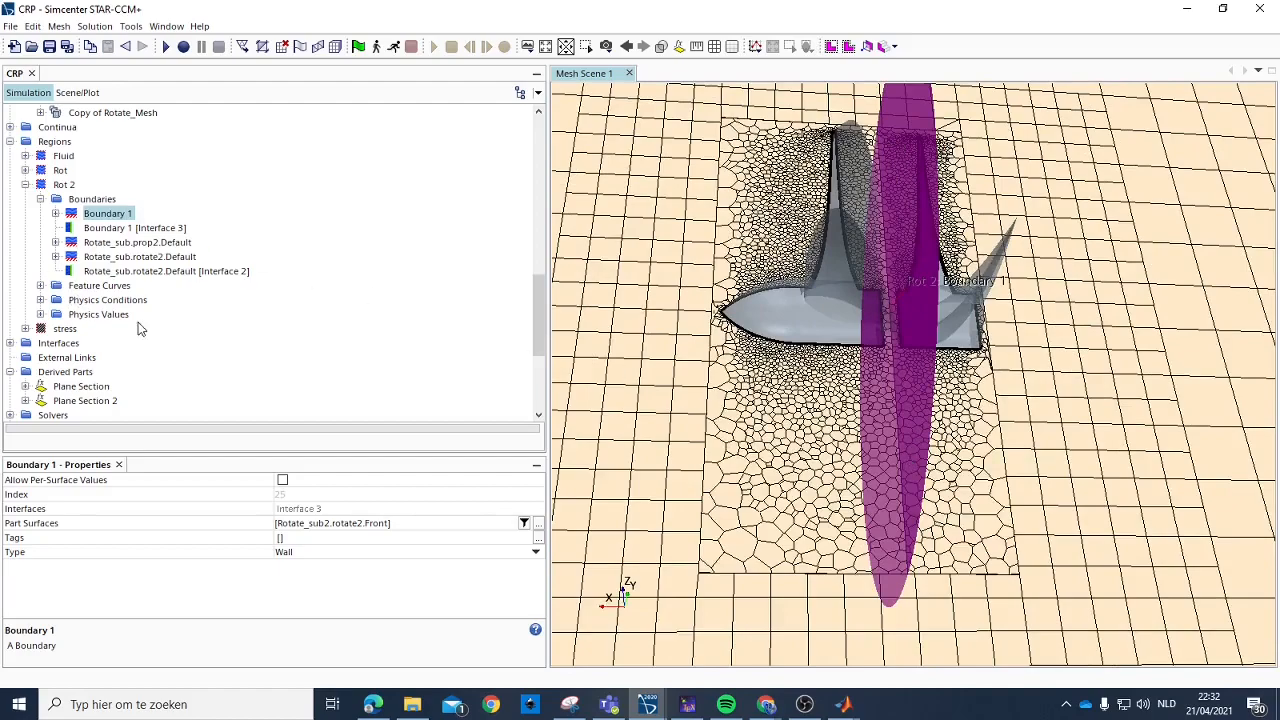
scroll(60, 186, "up", 5)
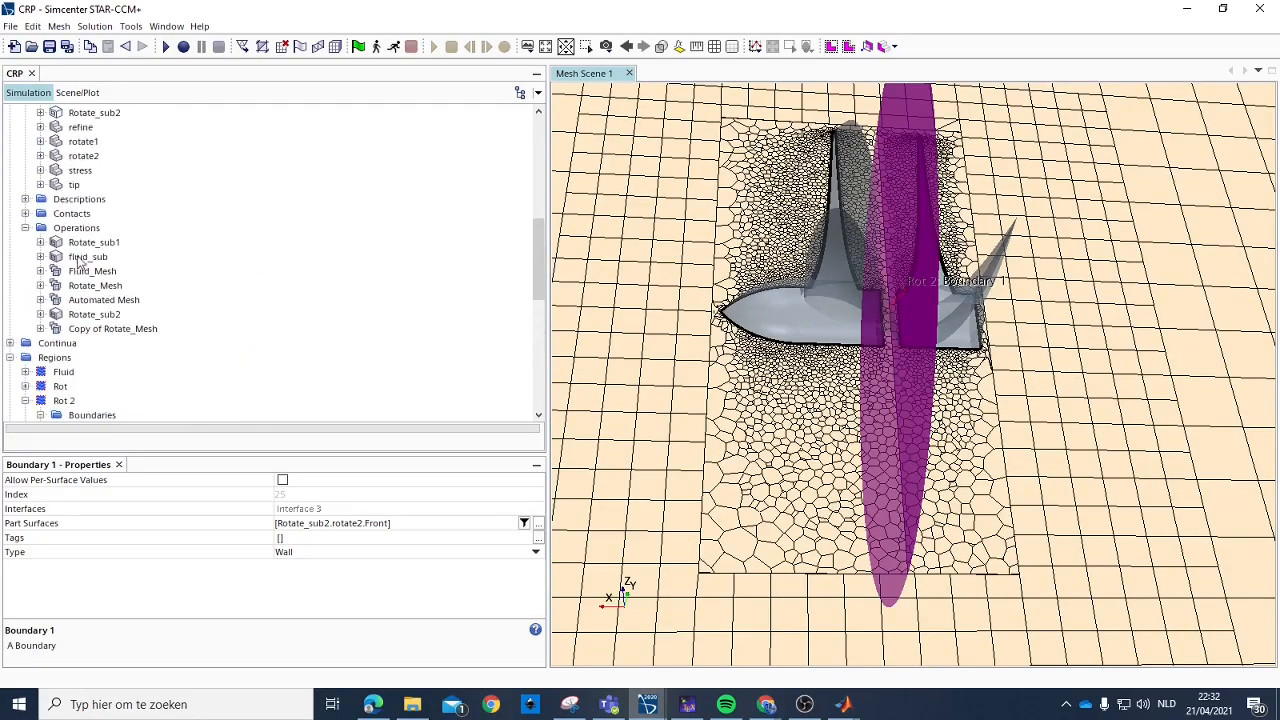
left_click(41, 329)
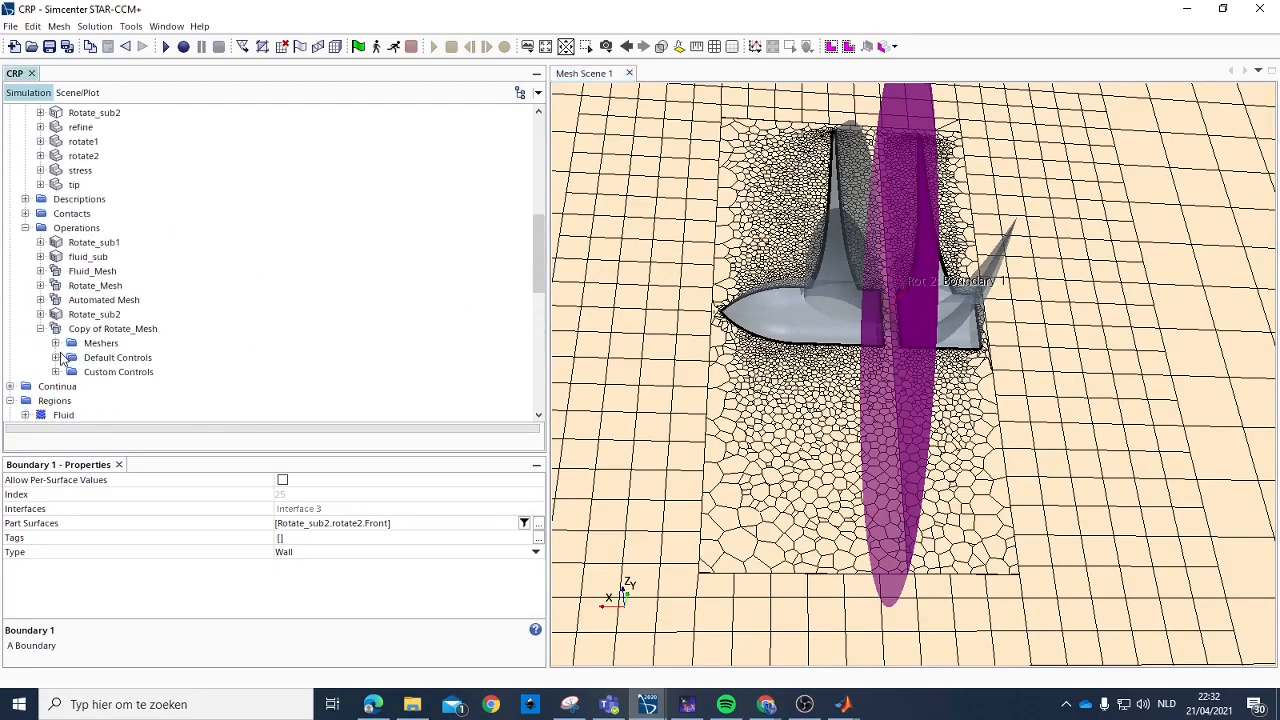
left_click(56, 372)
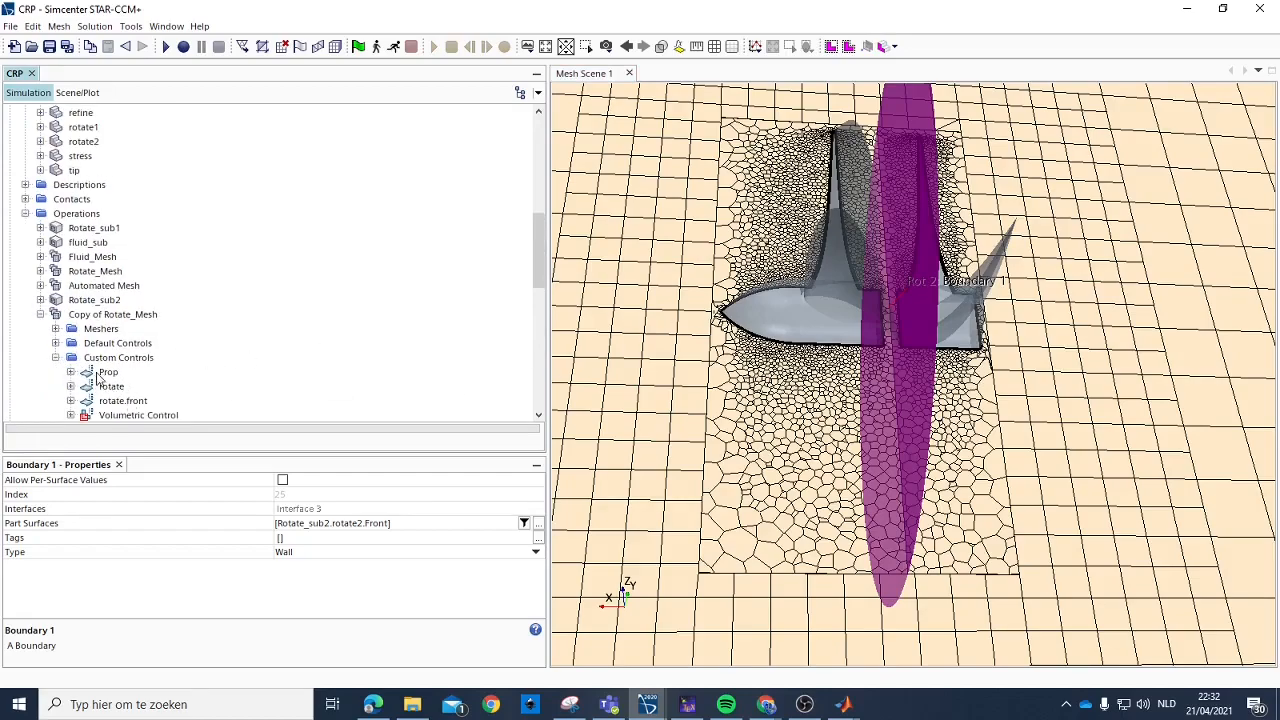
left_click(119, 401)
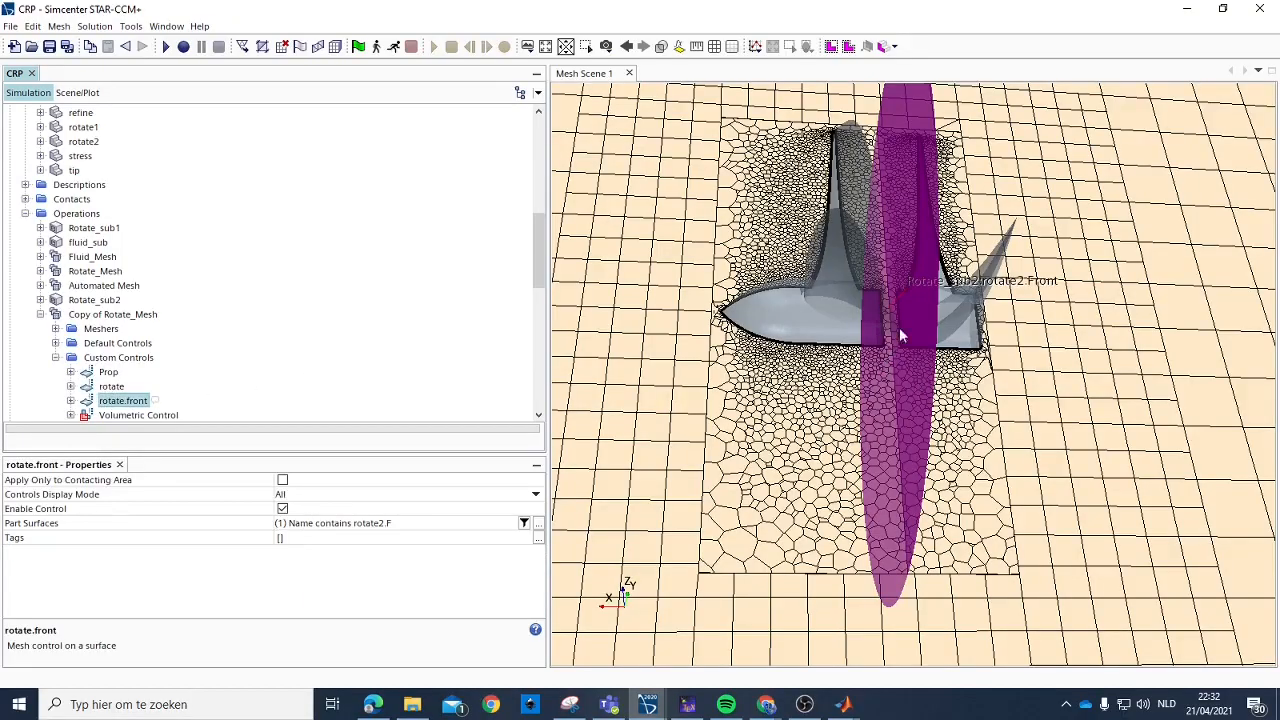
mouse_move(995, 362)
left_mouse_down()
mouse_move(952, 335)
mouse_move(1036, 559)
mouse_move(925, 365)
mouse_move(881, 346)
left_mouse_up()
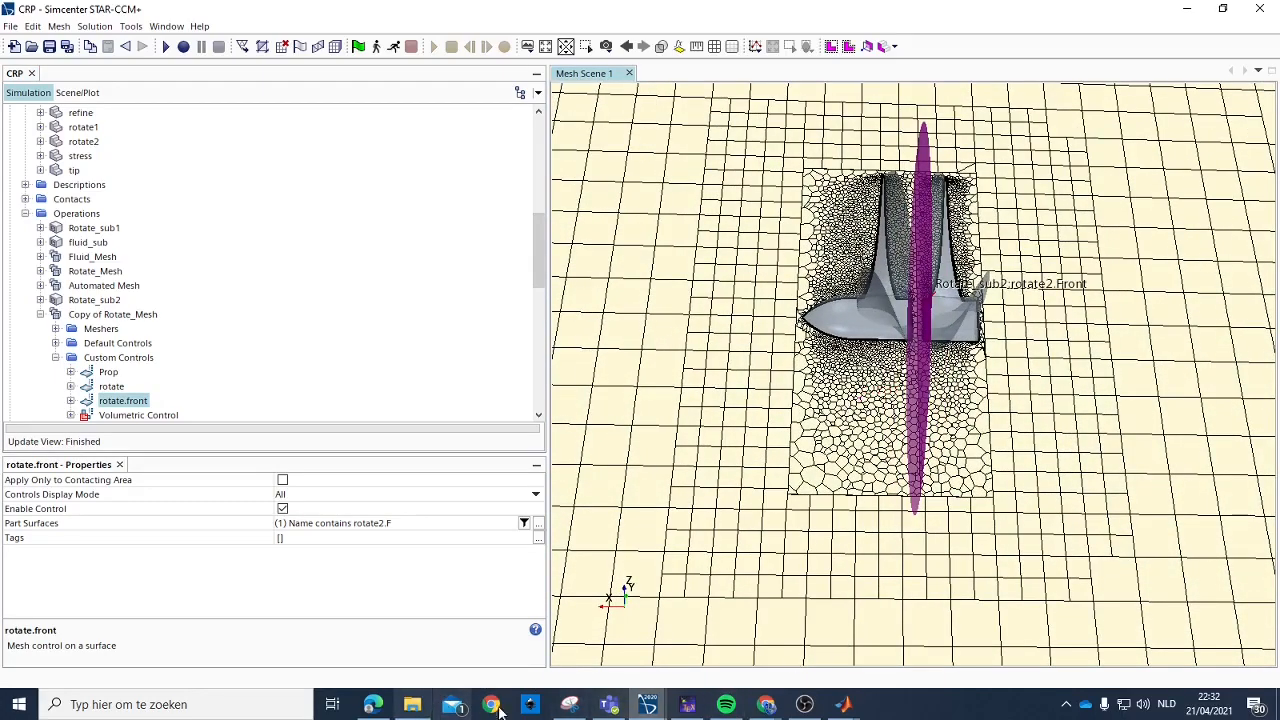
Switch to the Snipping Tool, capture the mesh scene with both propellers and save the snip.
left_click(569, 704)
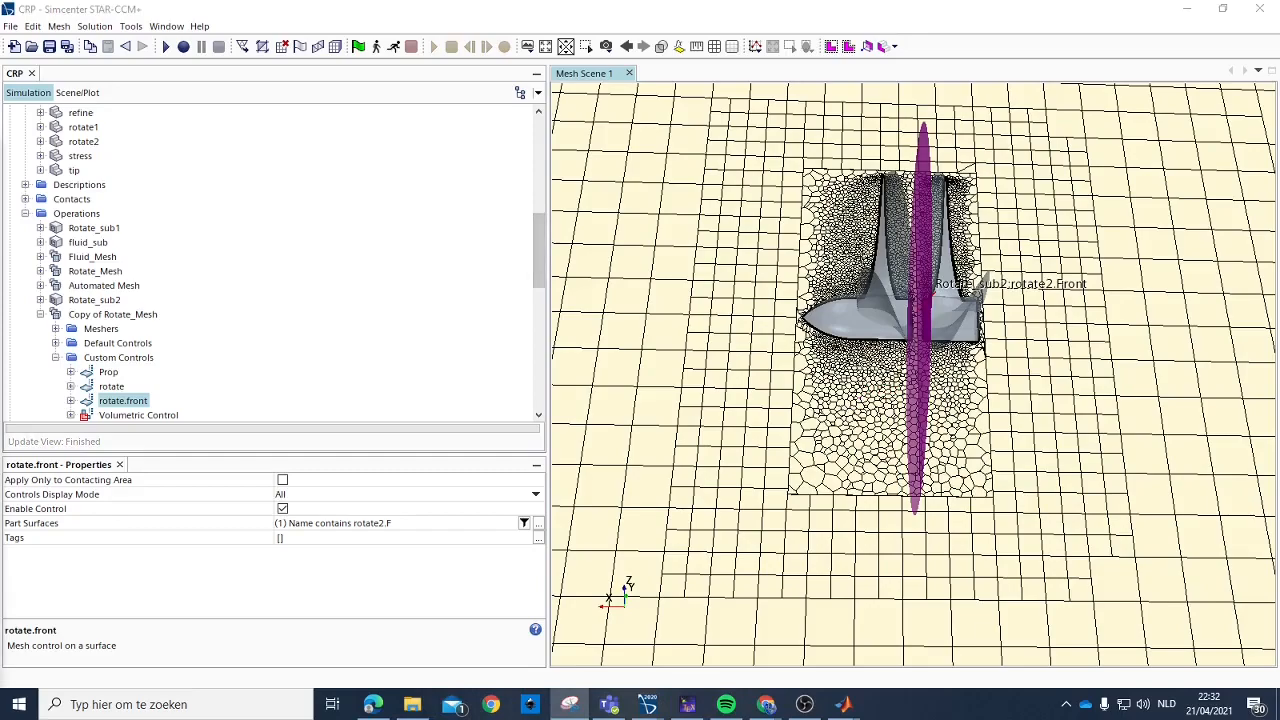
left_click_drag(711, 113, 1222, 563)
right_click(726, 282)
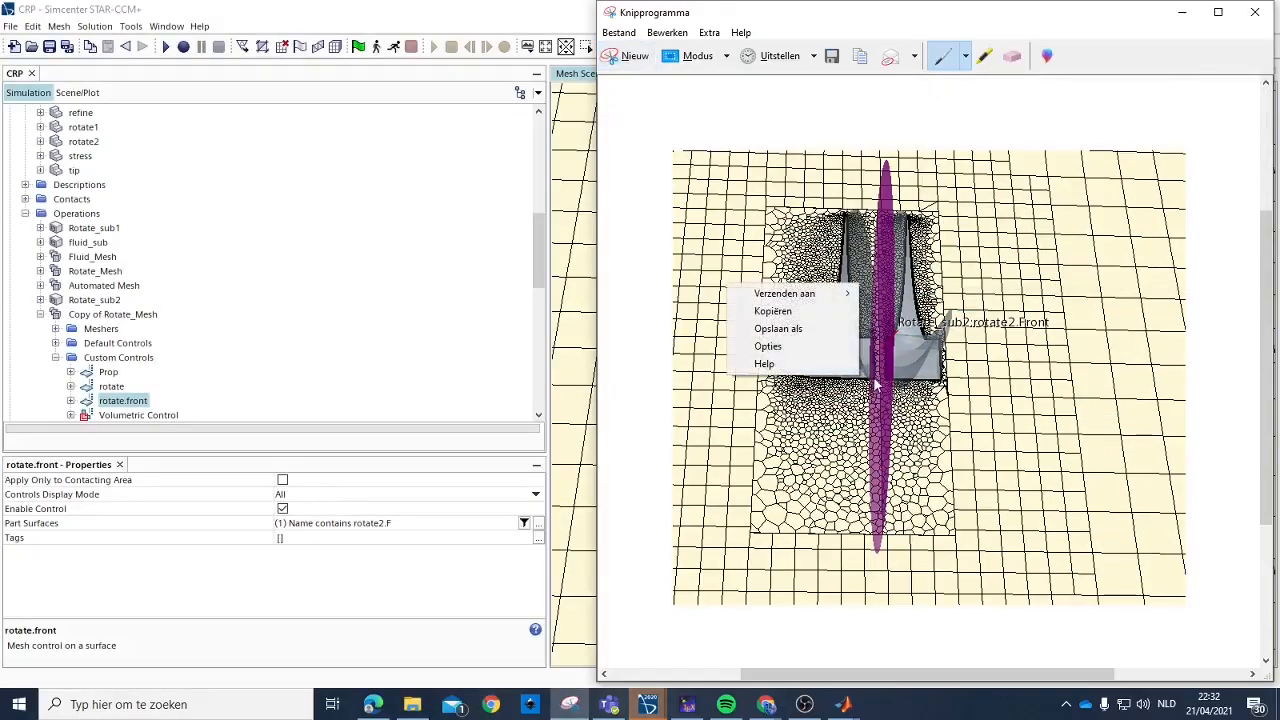
left_click(797, 331)
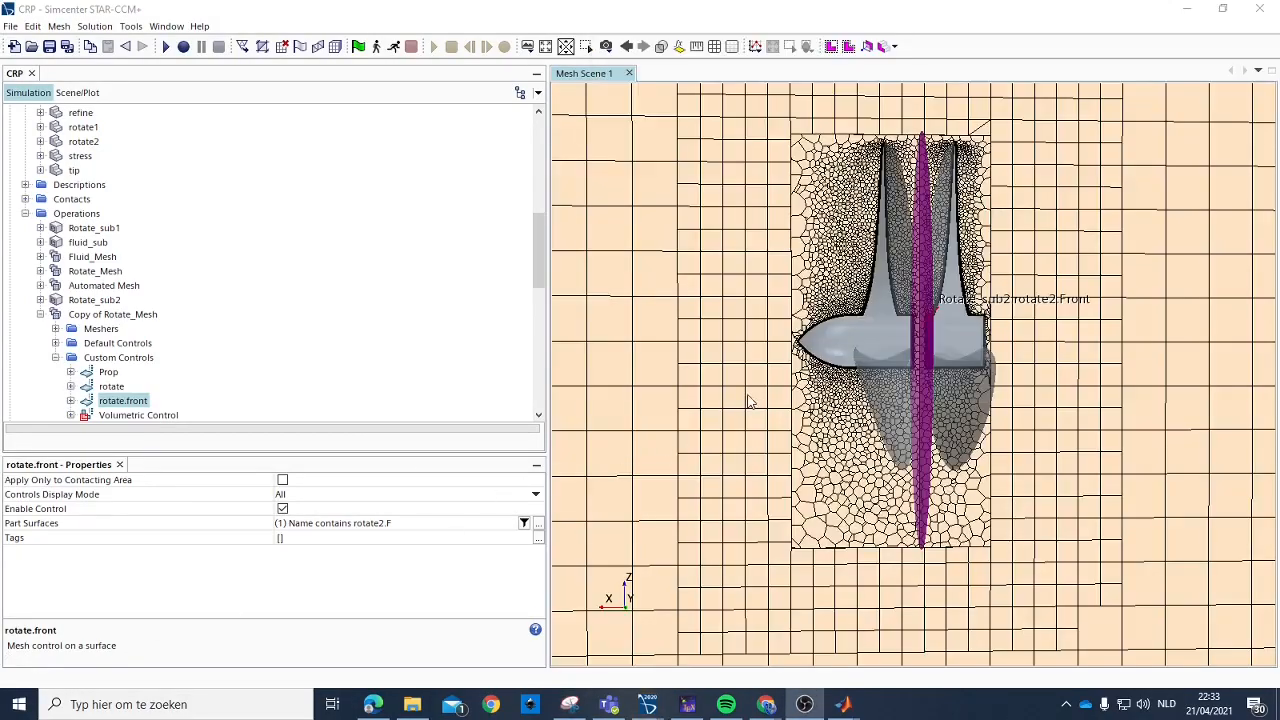
Highlight the mesh plane section and the surfaces of both propellers in turn to identify their regions and boundaries.
left_click(886, 583)
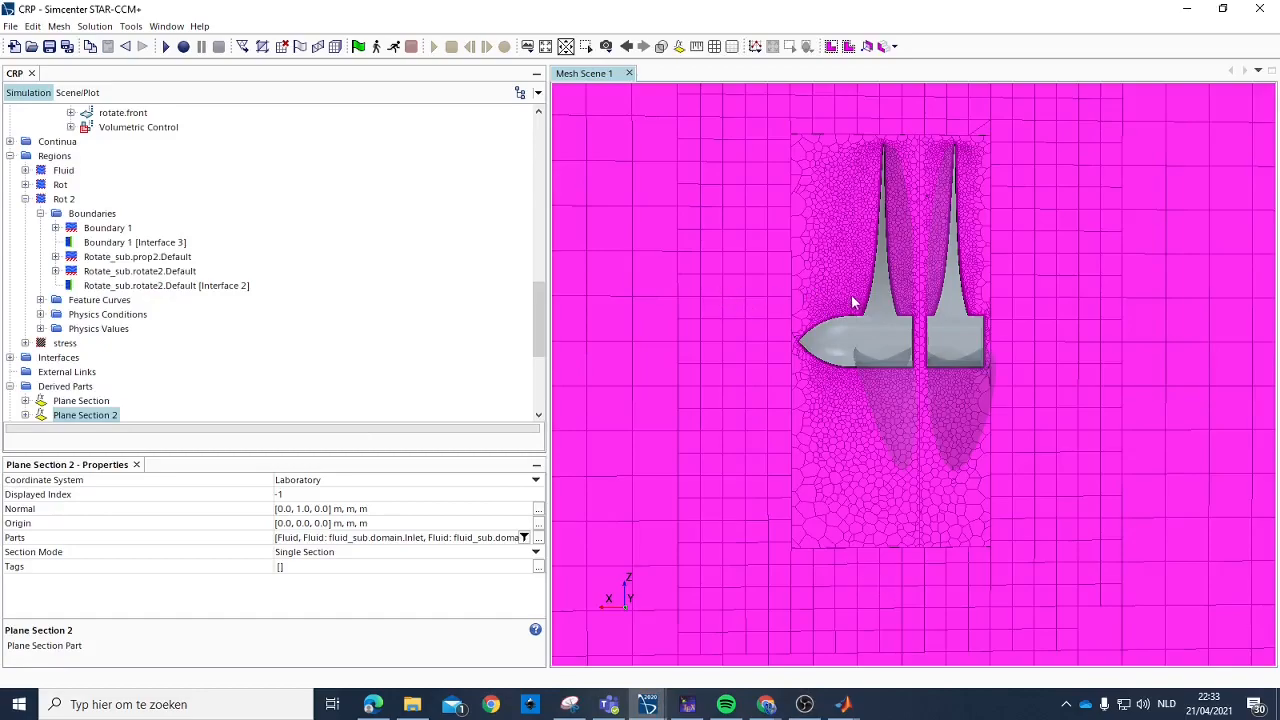
left_click(864, 353)
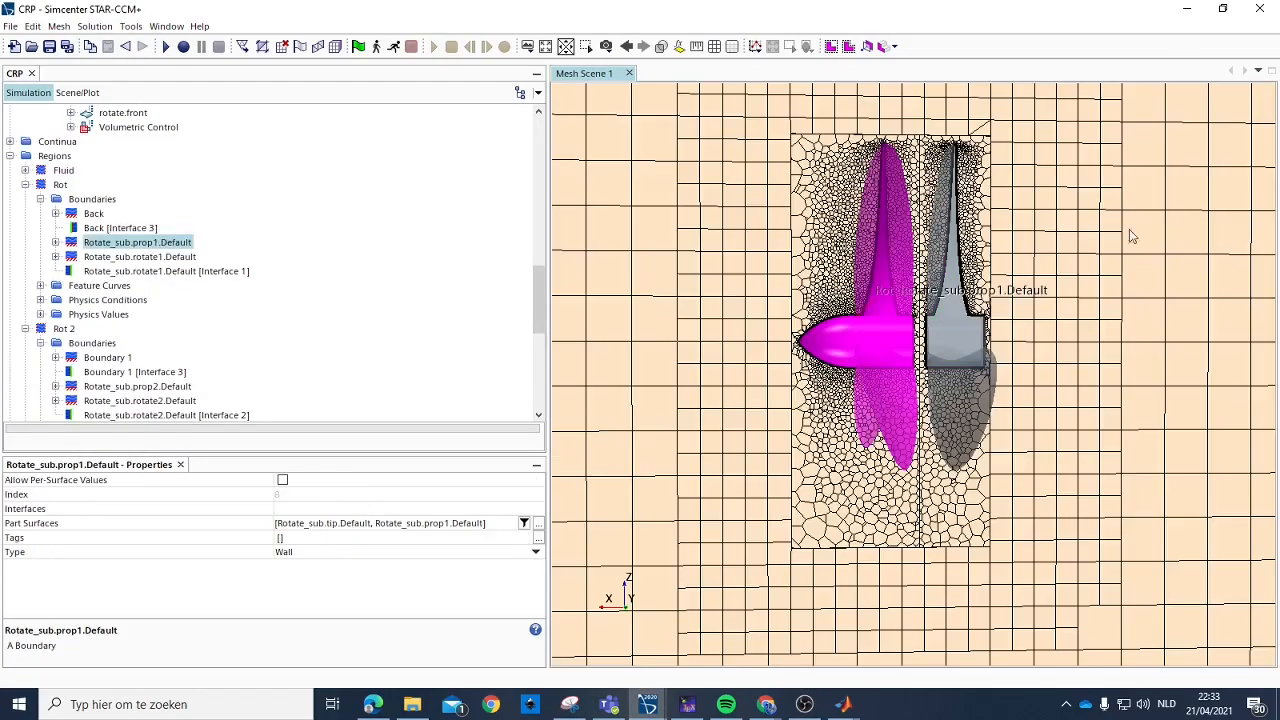
scroll(1146, 392, "down", 5)
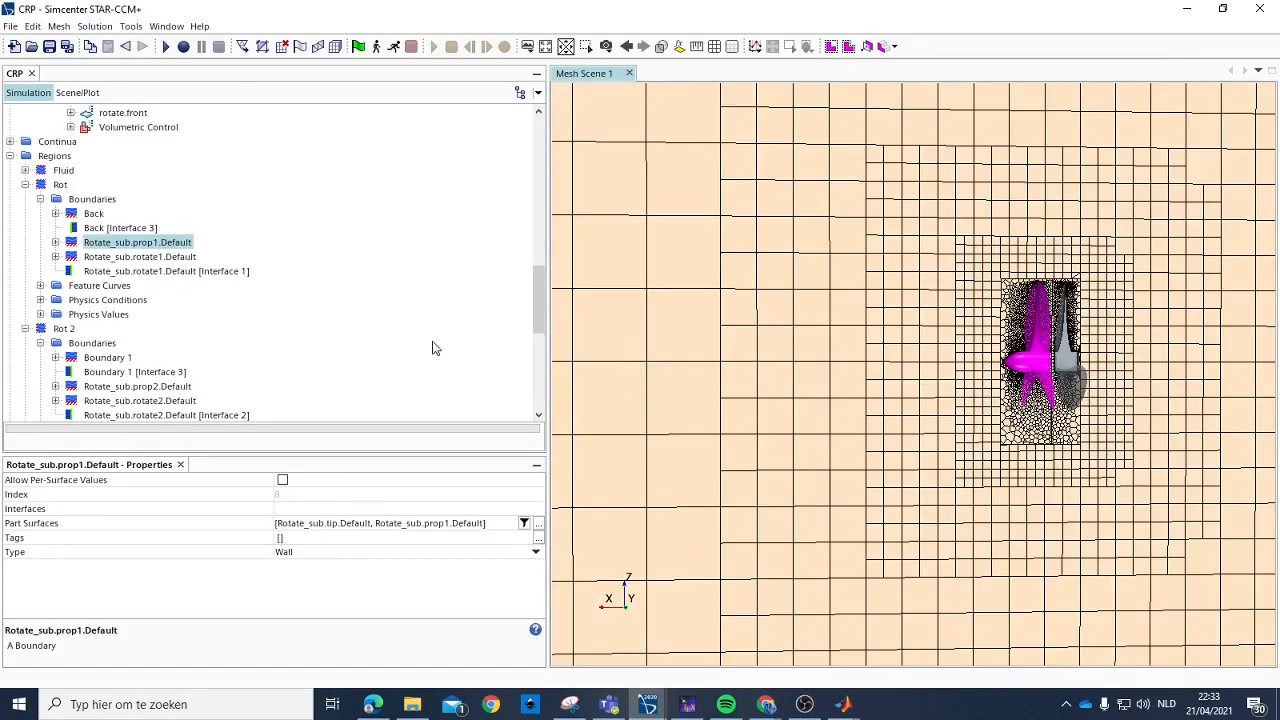
left_click(25, 185)
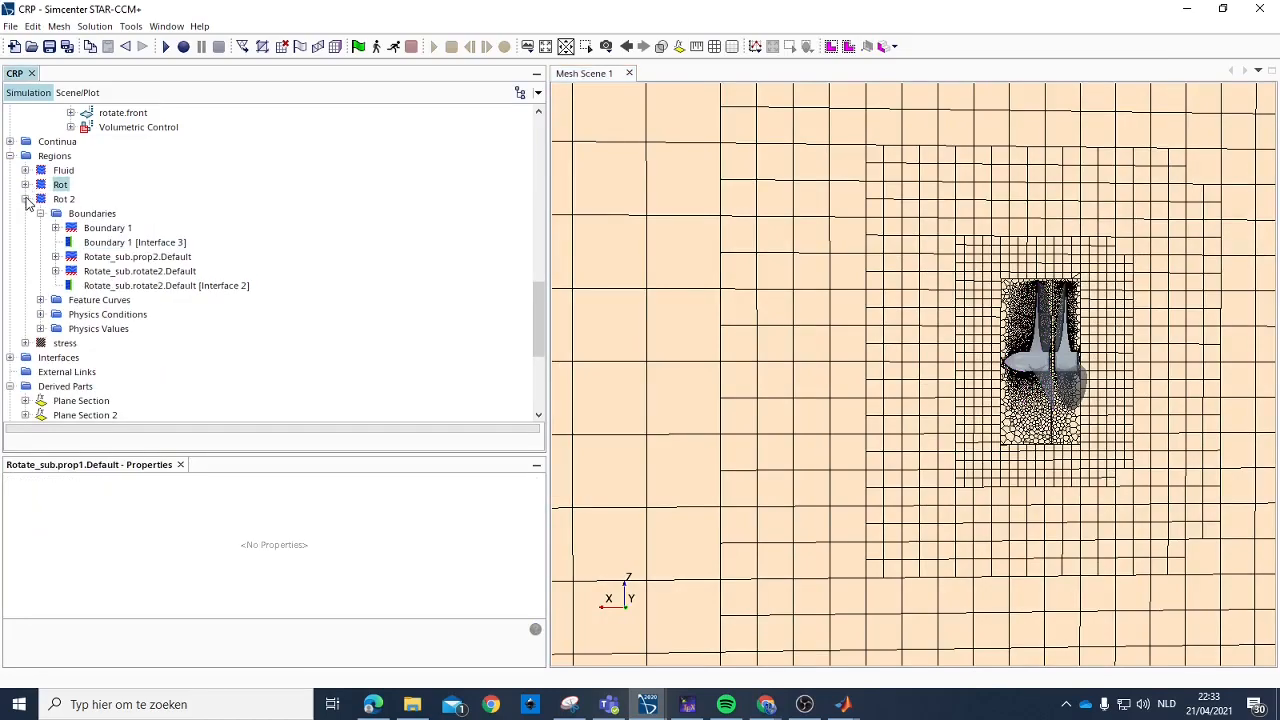
left_click(25, 199)
left_click(1072, 383)
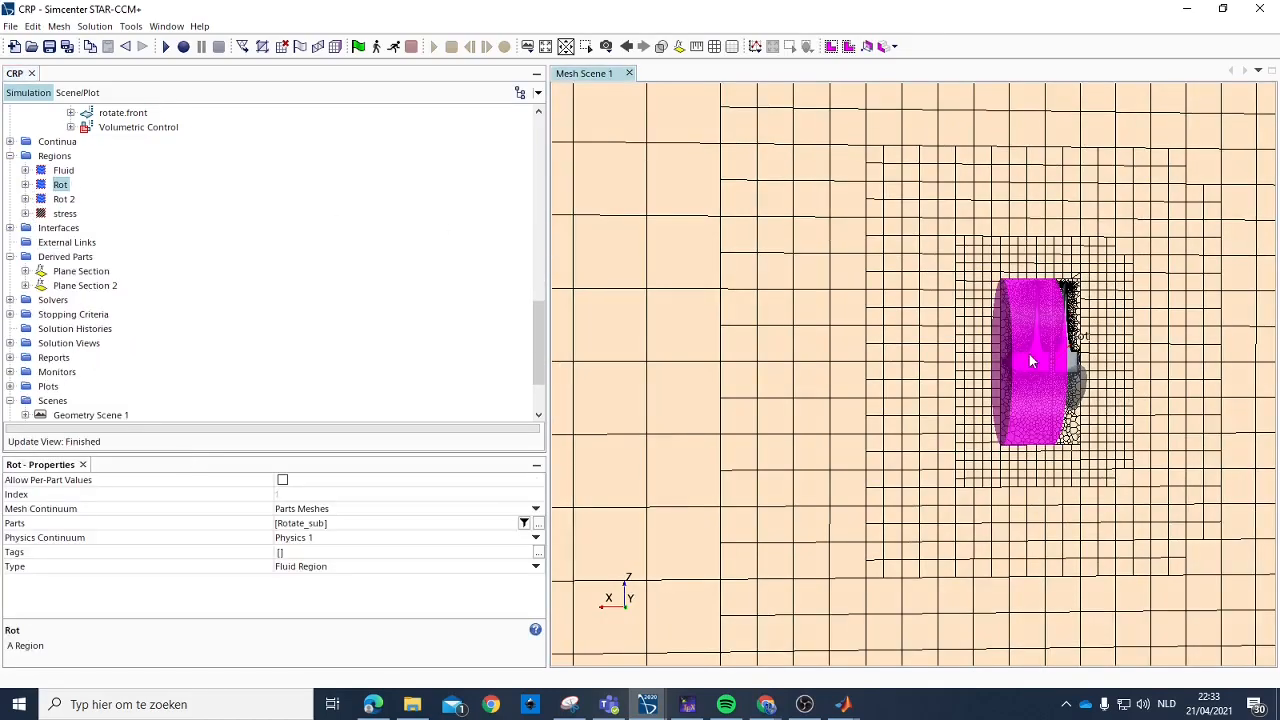
left_click(1074, 364)
scroll(89, 223, "down", 5)
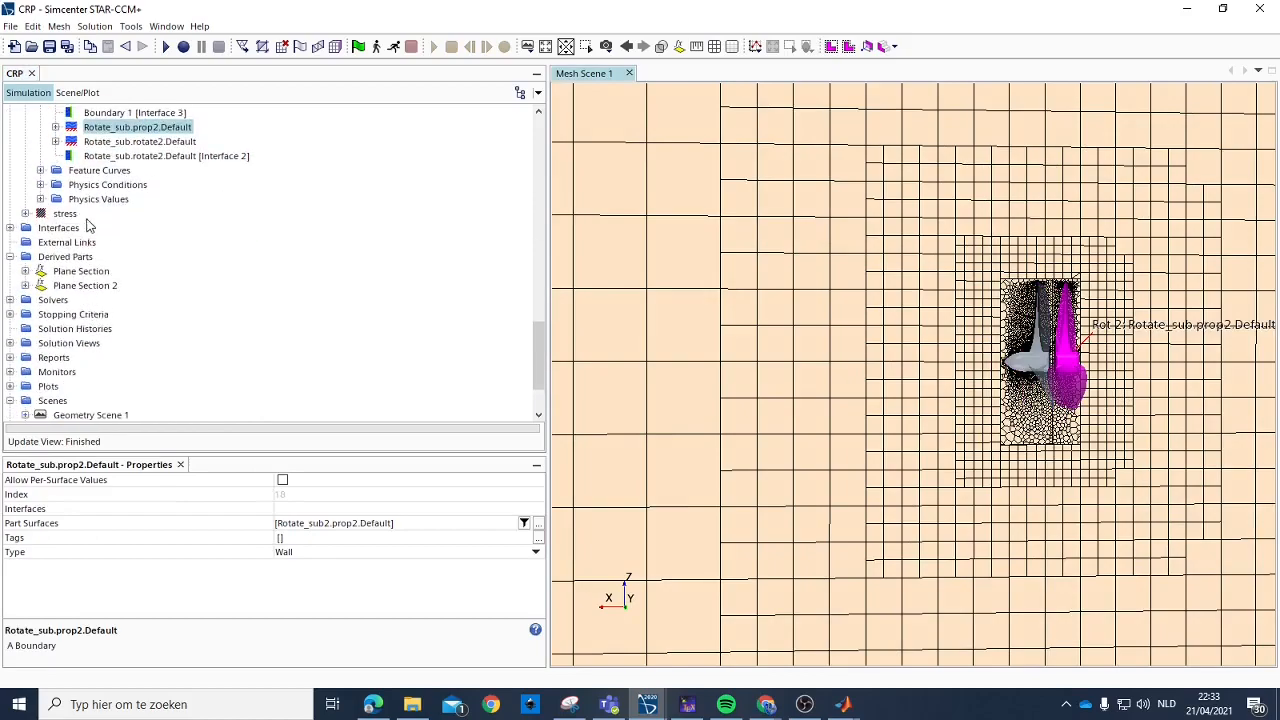
Collapse the Rot 2 region in the simulation tree and view its extent in the mesh scene.
scroll(78, 230, "up", 3)
left_click(25, 199)
scroll(28, 230, "up", 2)
left_click(25, 228)
scroll(50, 262, "down", 3)
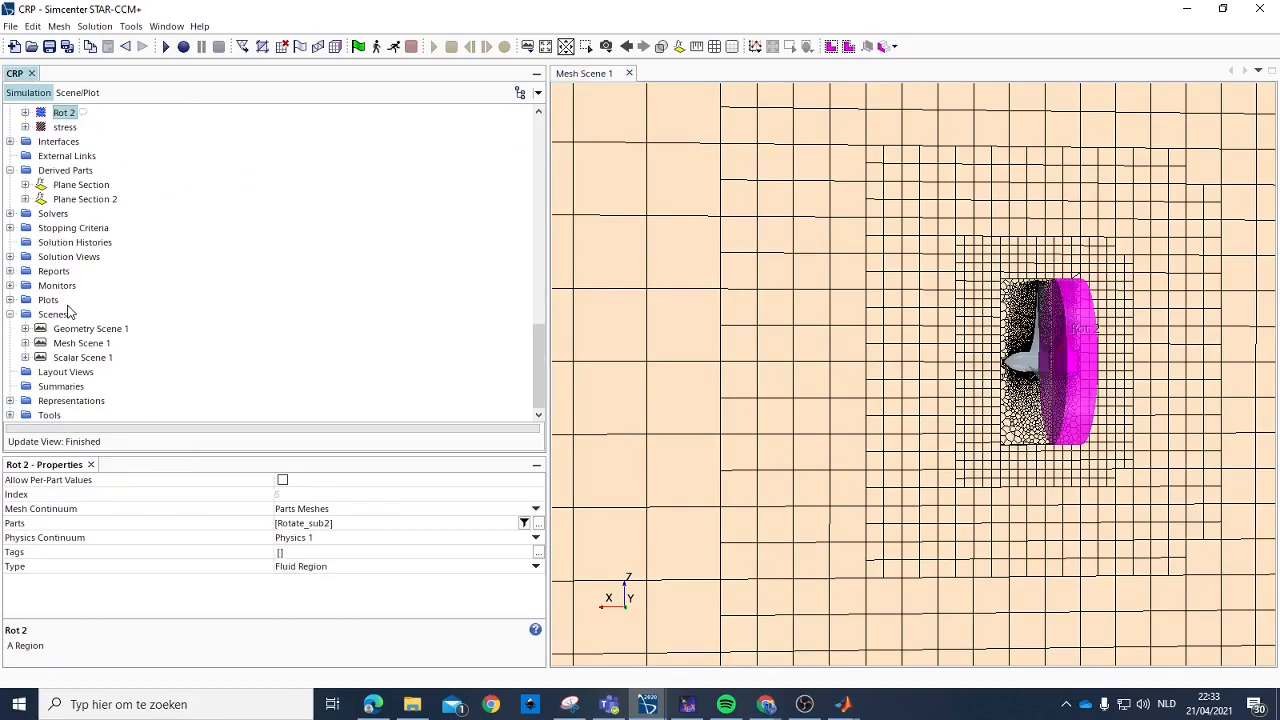
Review the properties of the Implicit Unsteady and Rigid Body Motion solvers.
scroll(68, 312, "up", 3)
scroll(20, 230, "down", 3)
left_click(11, 214)
left_click(67, 231)
left_click(79, 240)
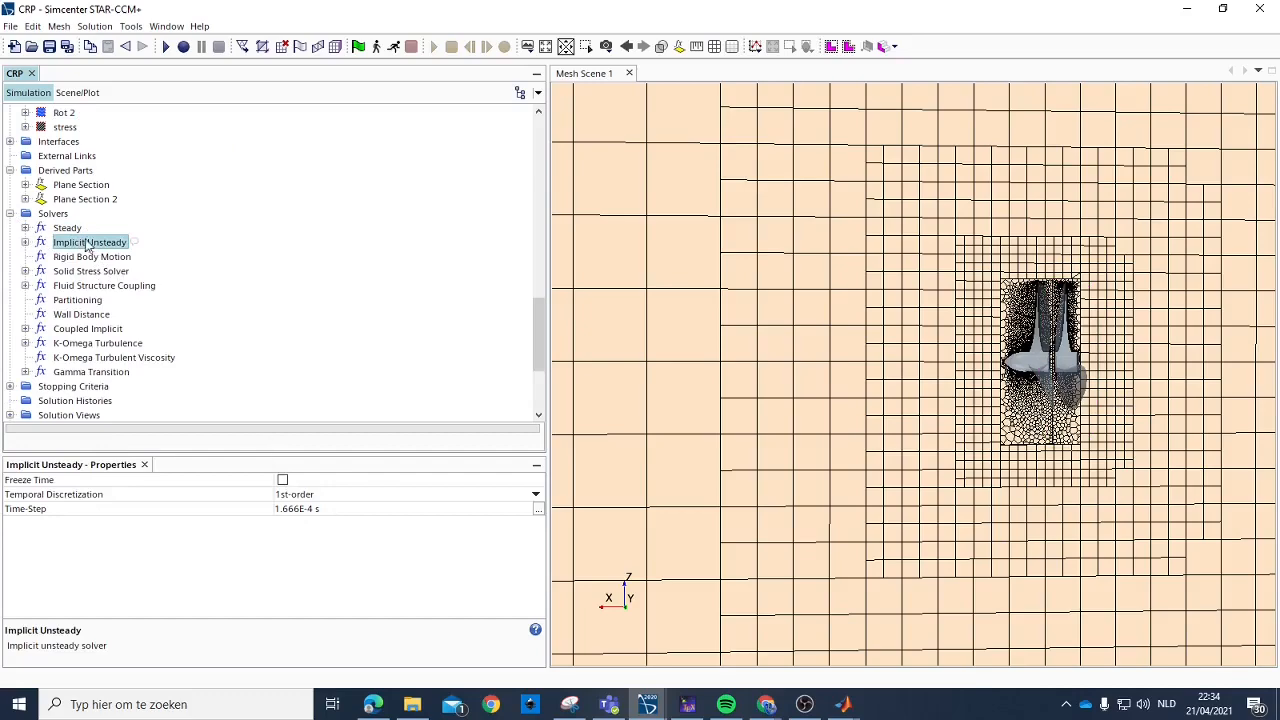
left_click(91, 258)
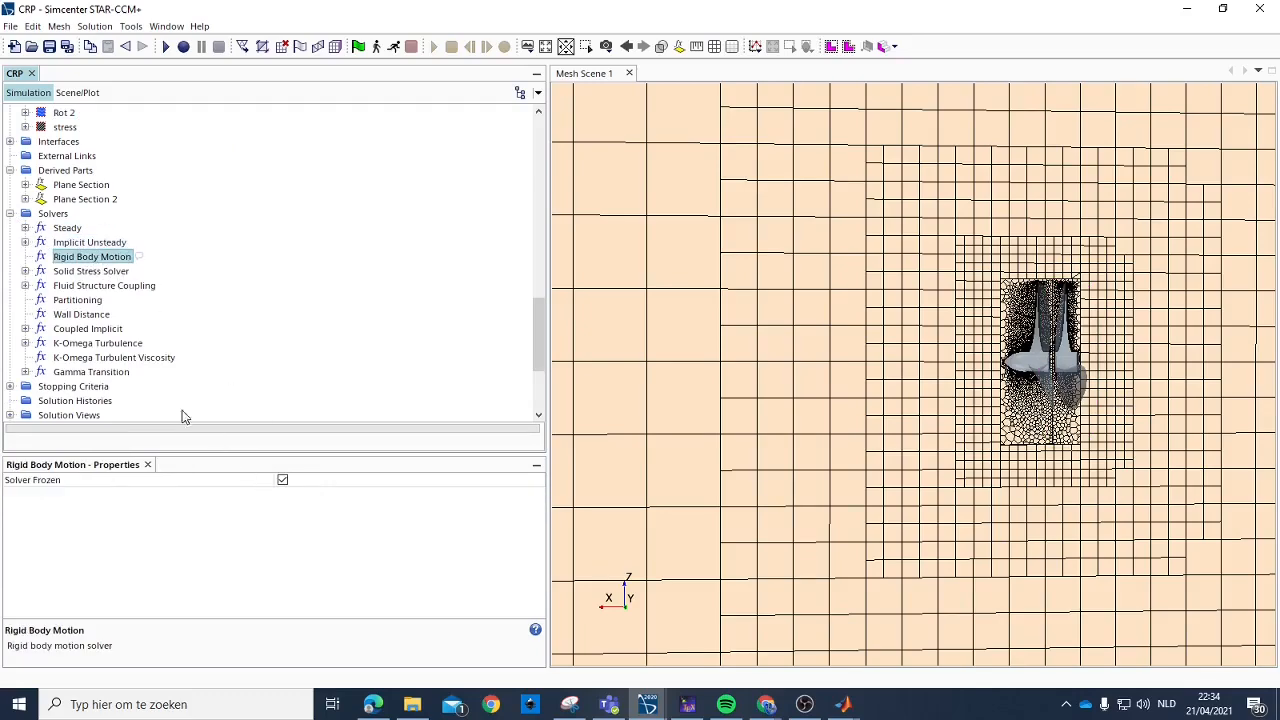
Create a new Thrust report for the second propeller.
scroll(112, 325, "down", 1)
scroll(120, 329, "down", 3)
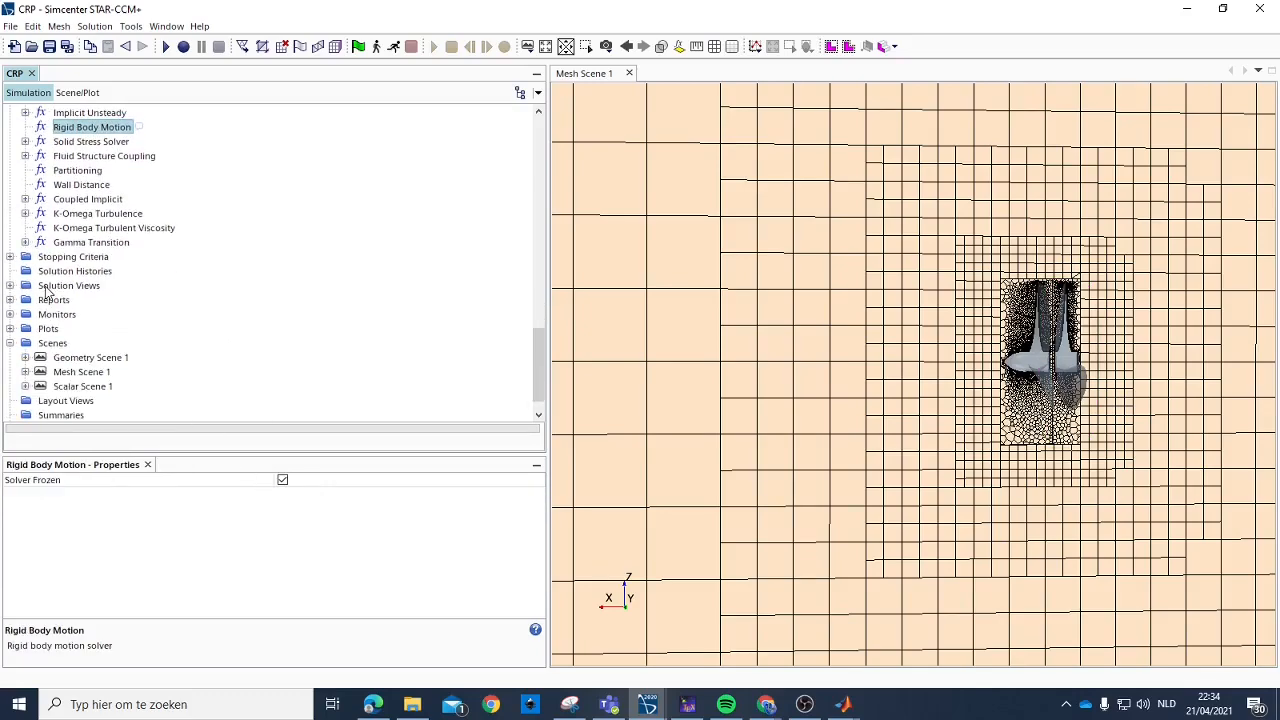
left_click(11, 272)
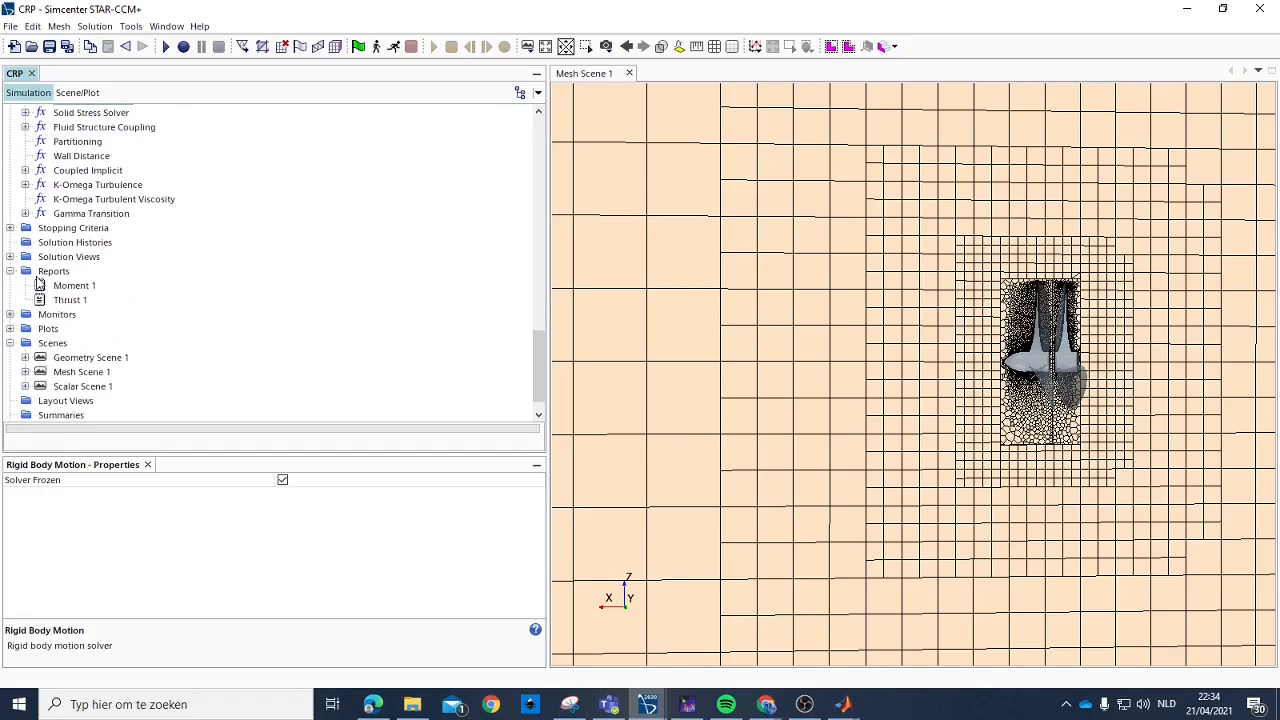
left_click(46, 273)
right_click(46, 274)
mouse_move(90, 288)
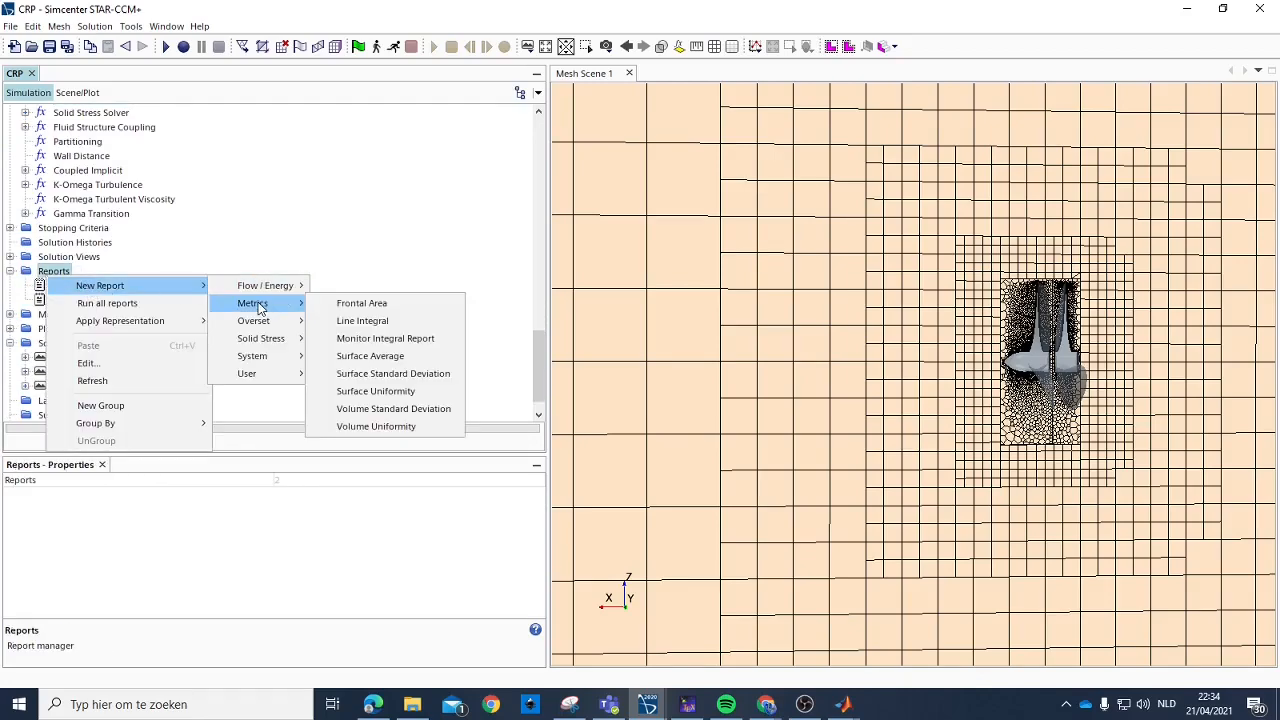
mouse_move(272, 358)
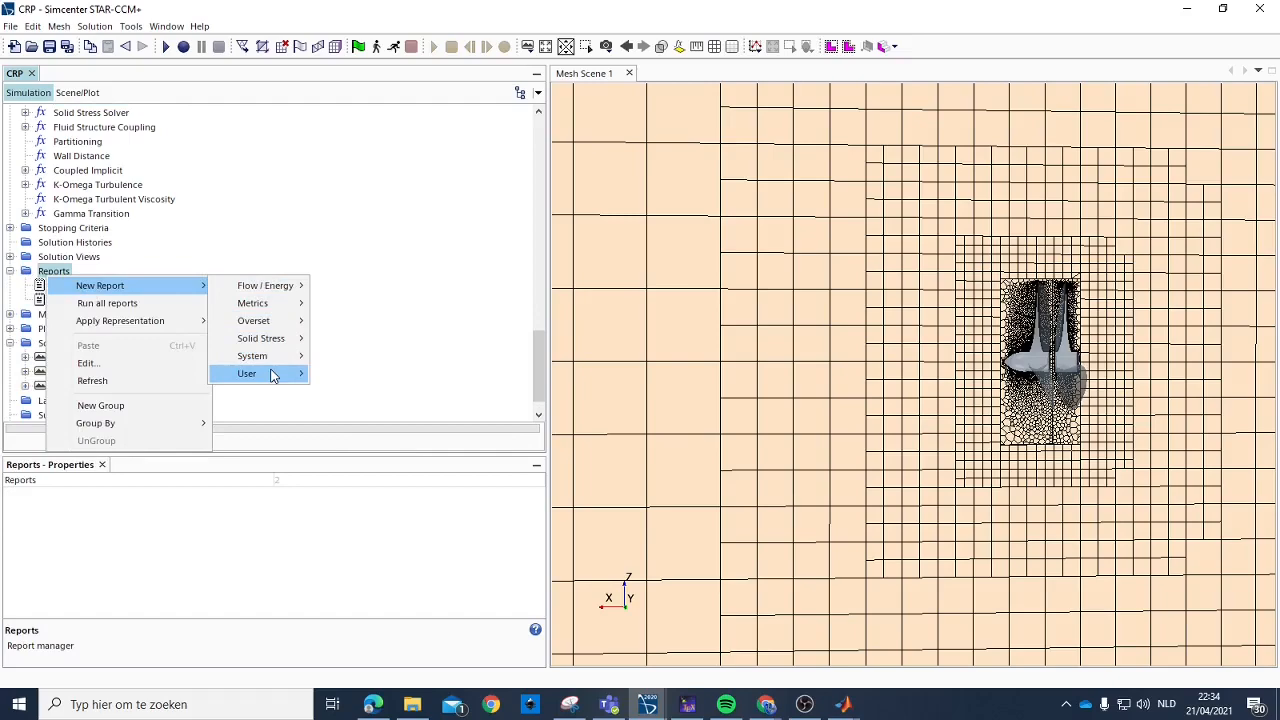
mouse_move(264, 310)
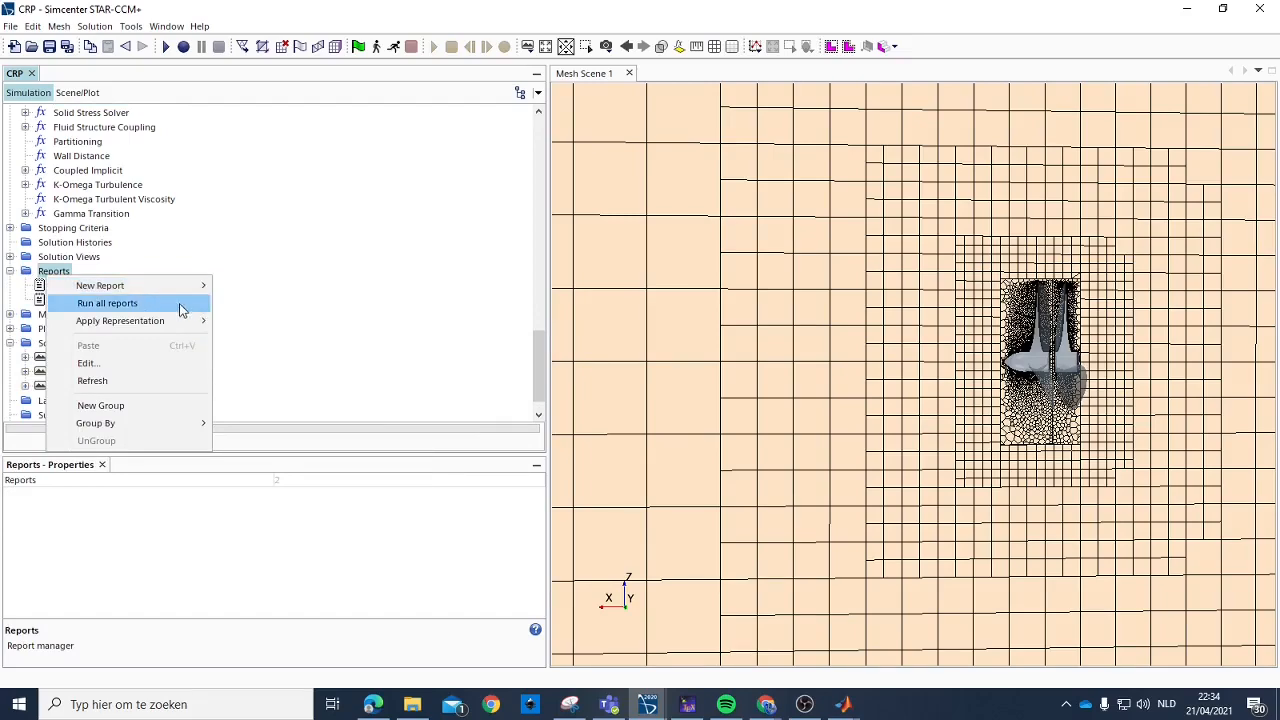
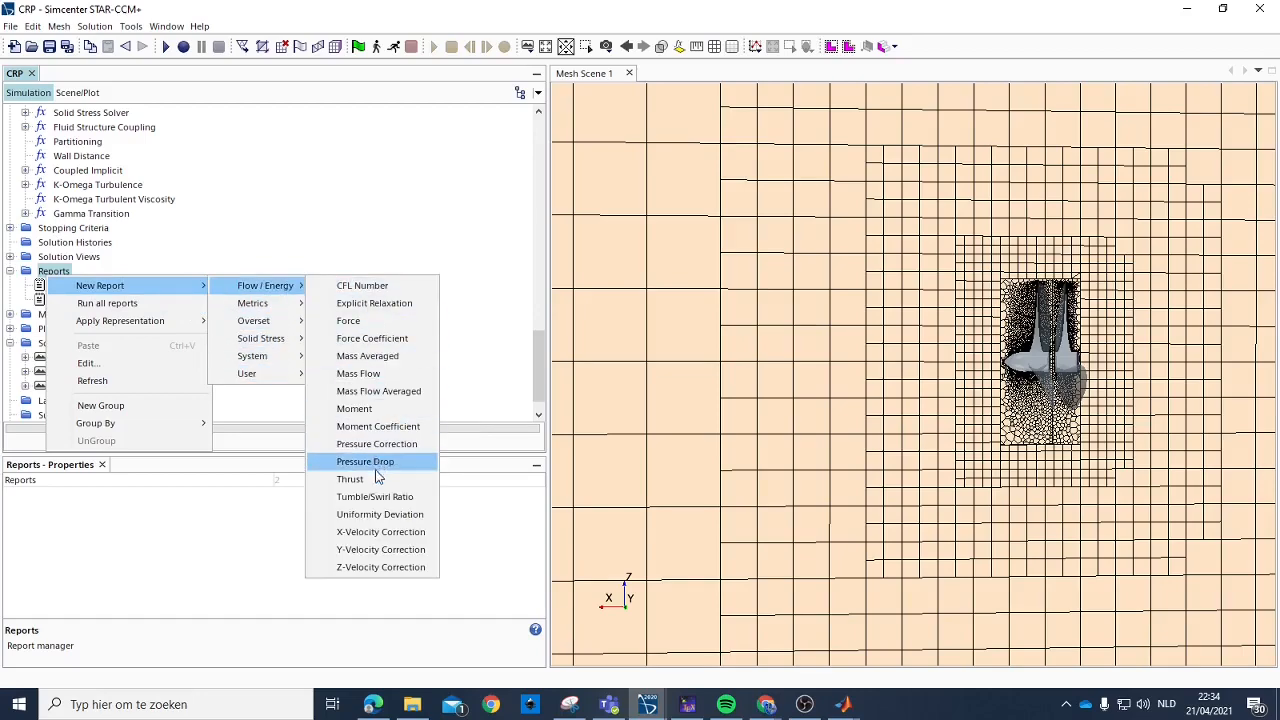
left_click(360, 479)
Create a new Moment report for the second propeller.
right_click(62, 272)
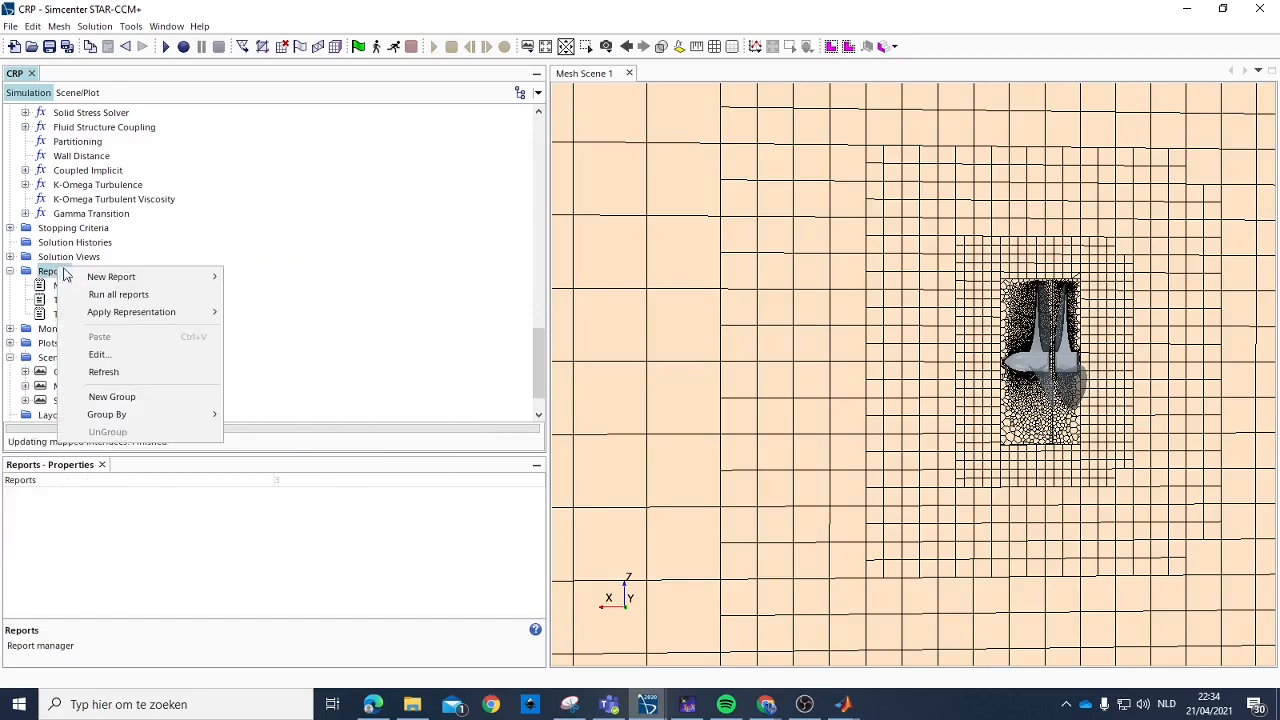
mouse_move(163, 278)
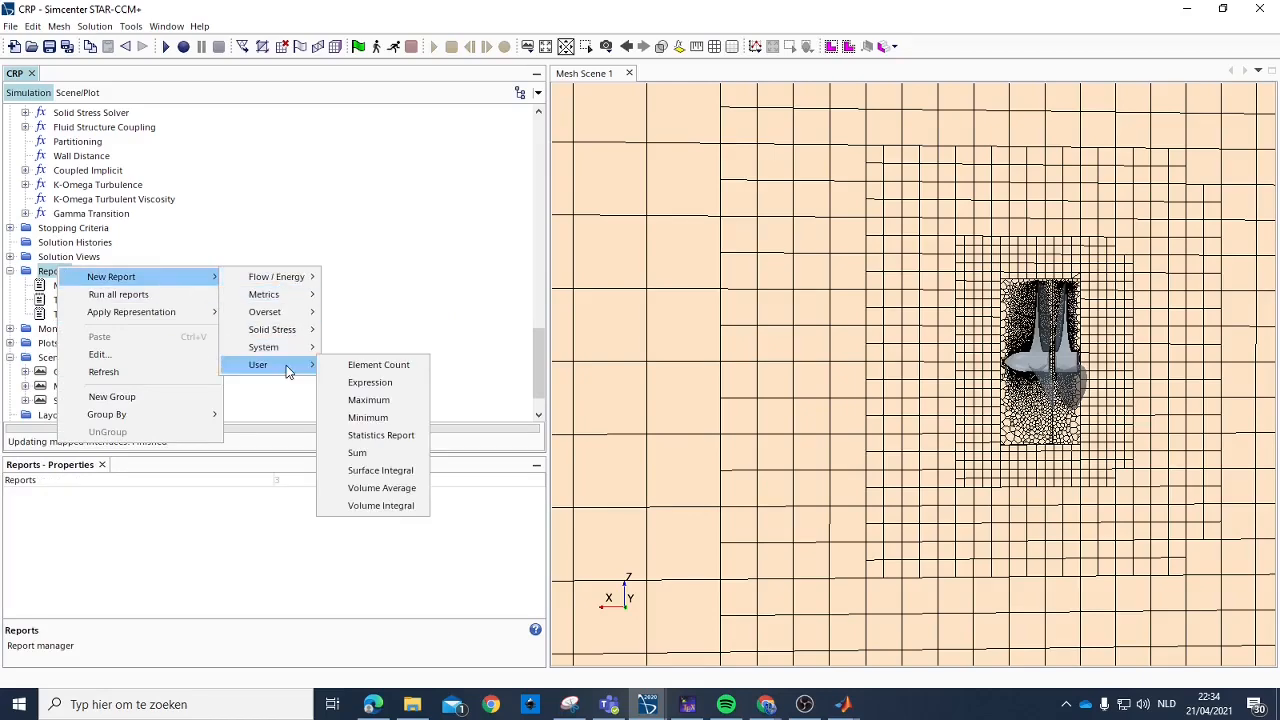
mouse_move(282, 297)
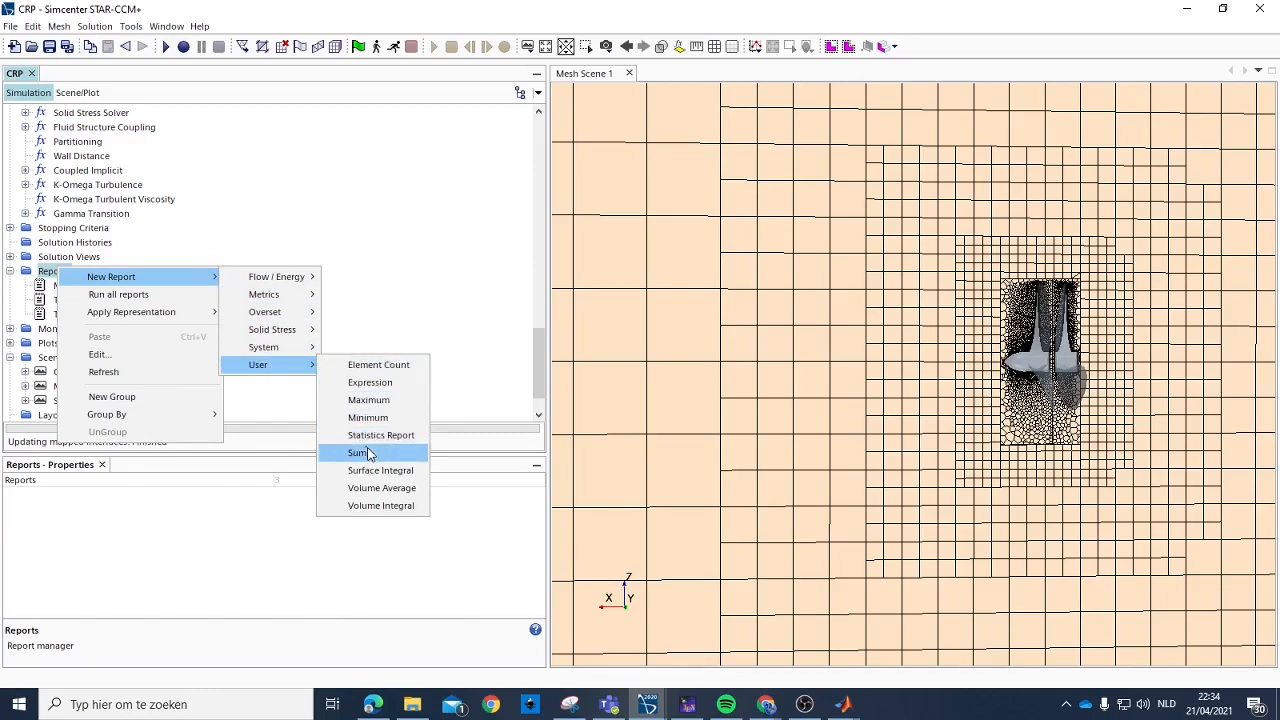
mouse_move(287, 275)
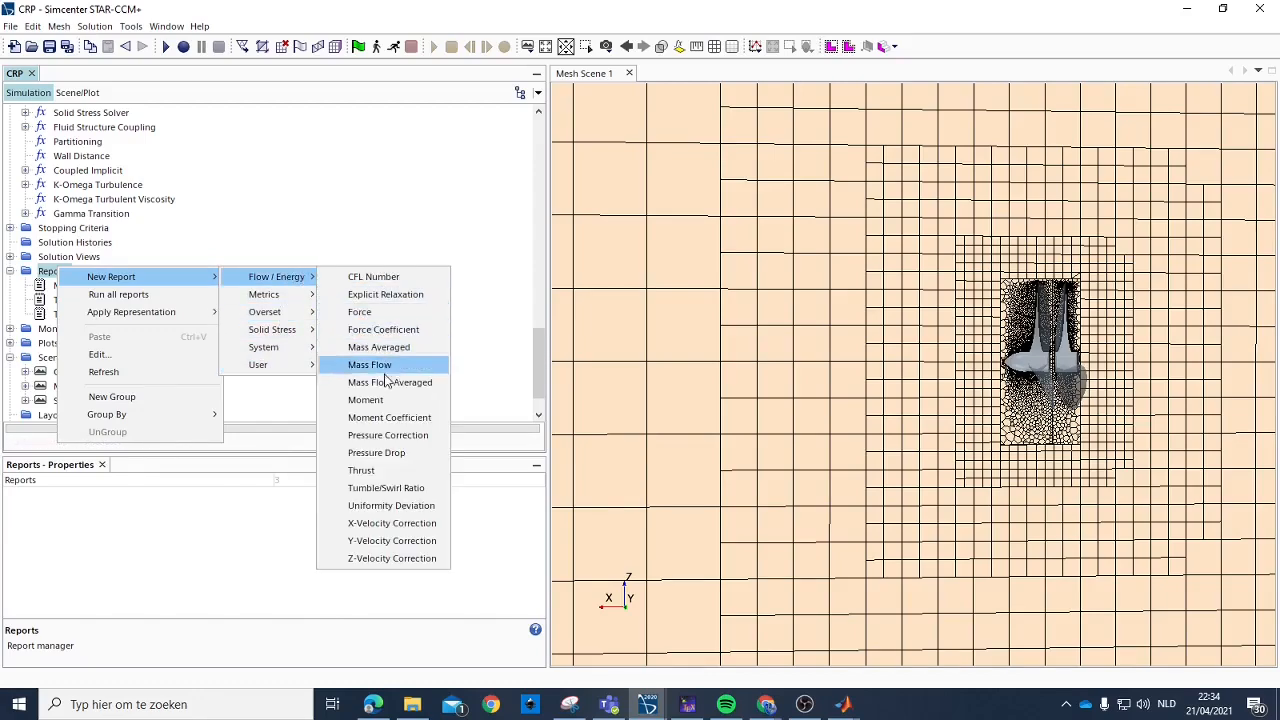
left_click(362, 399)
Compare with the Moment 1 report and set the axis of the Moment 2 report to [1, 0, 0].
left_click(78, 287)
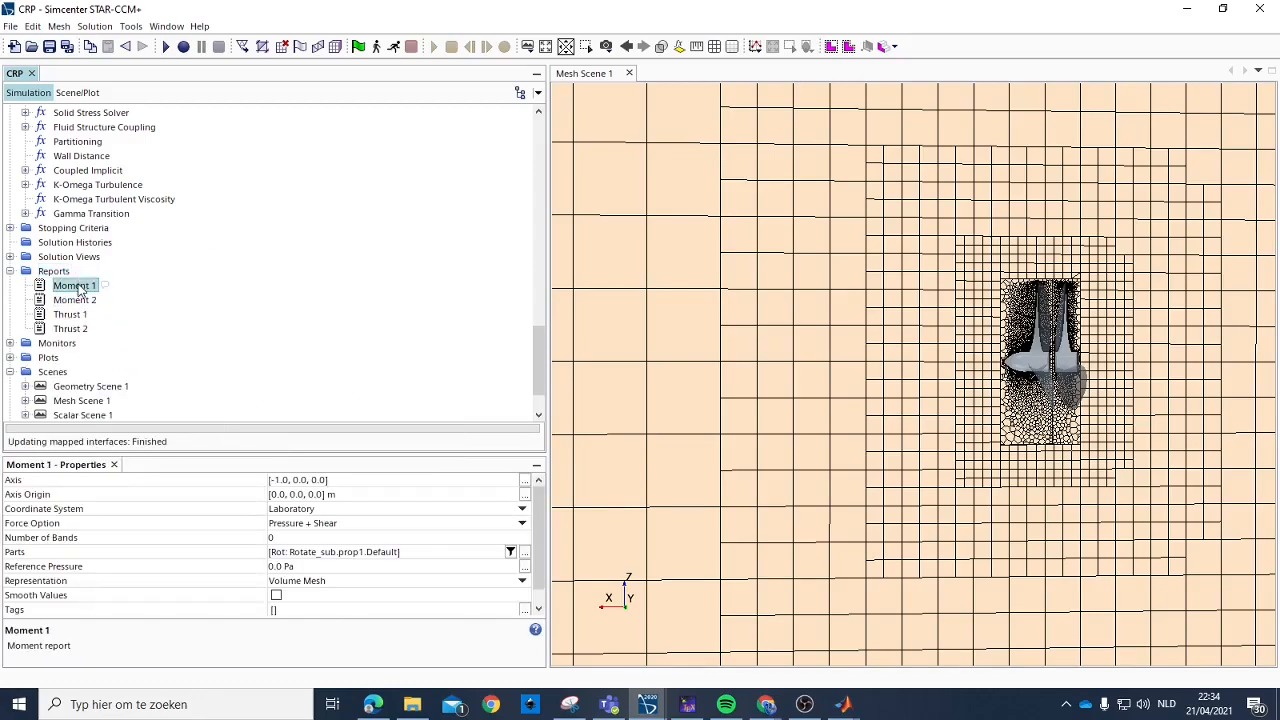
left_click(75, 300)
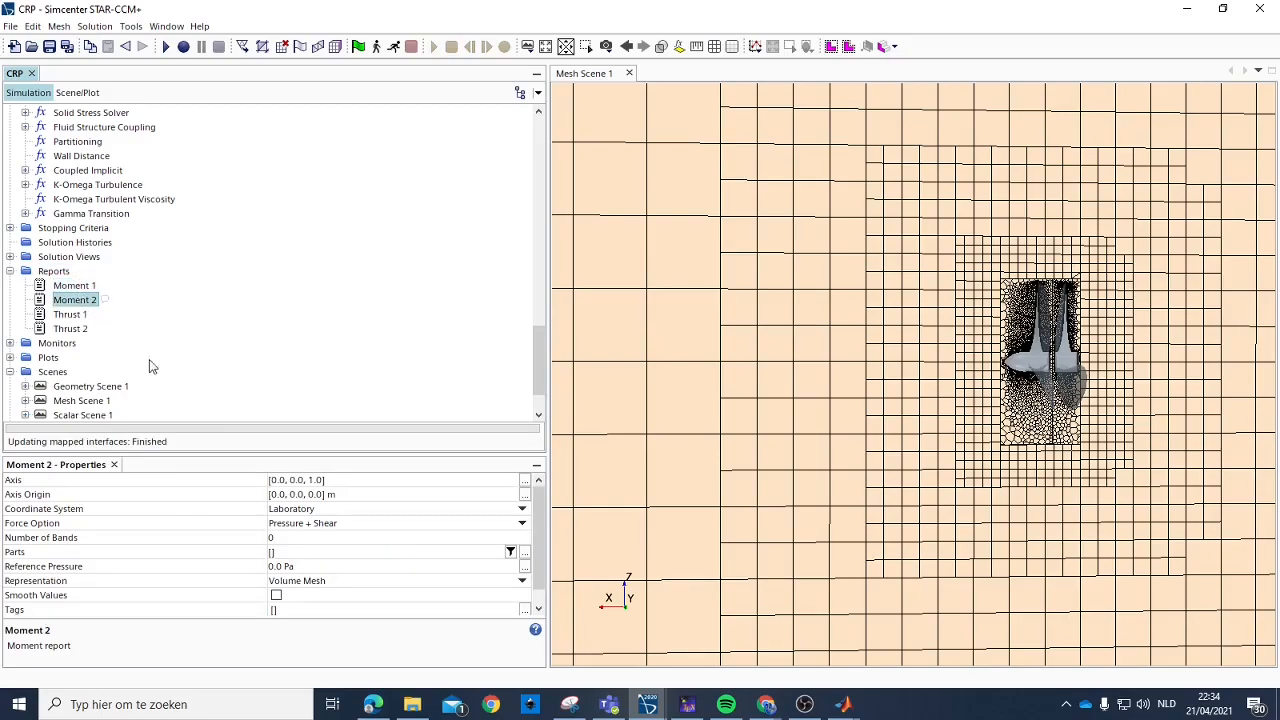
left_click(297, 481)
type("1 0 0")
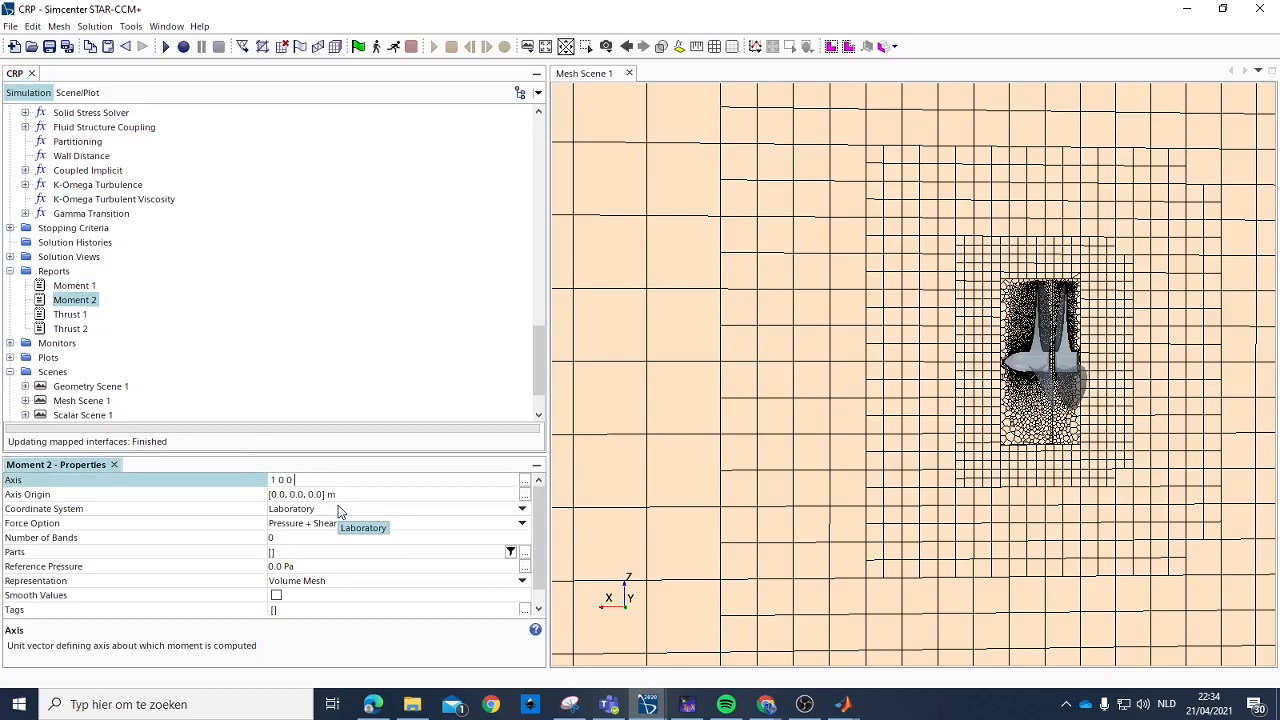
key("Return")
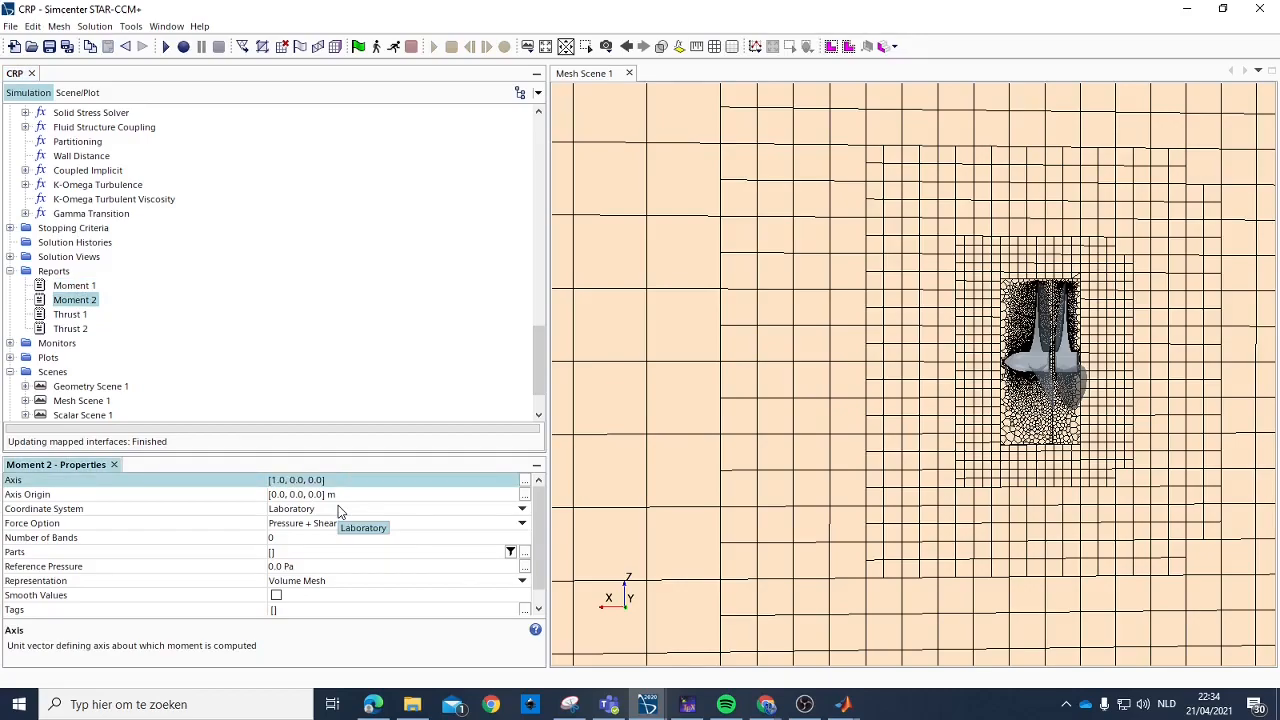
Assign the Rotate_sub.prop2.Default boundary of the Rot 2 region as the part of the Thrust 2 report.
left_click(82, 330)
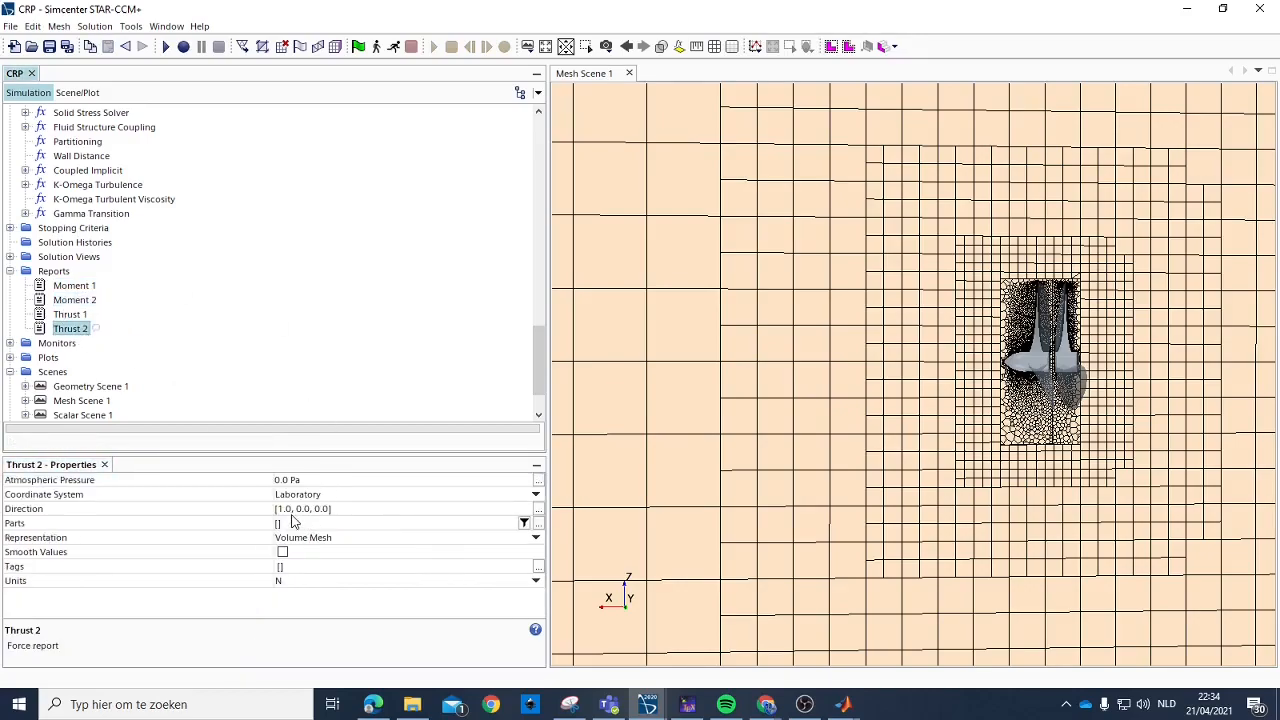
left_click(72, 316)
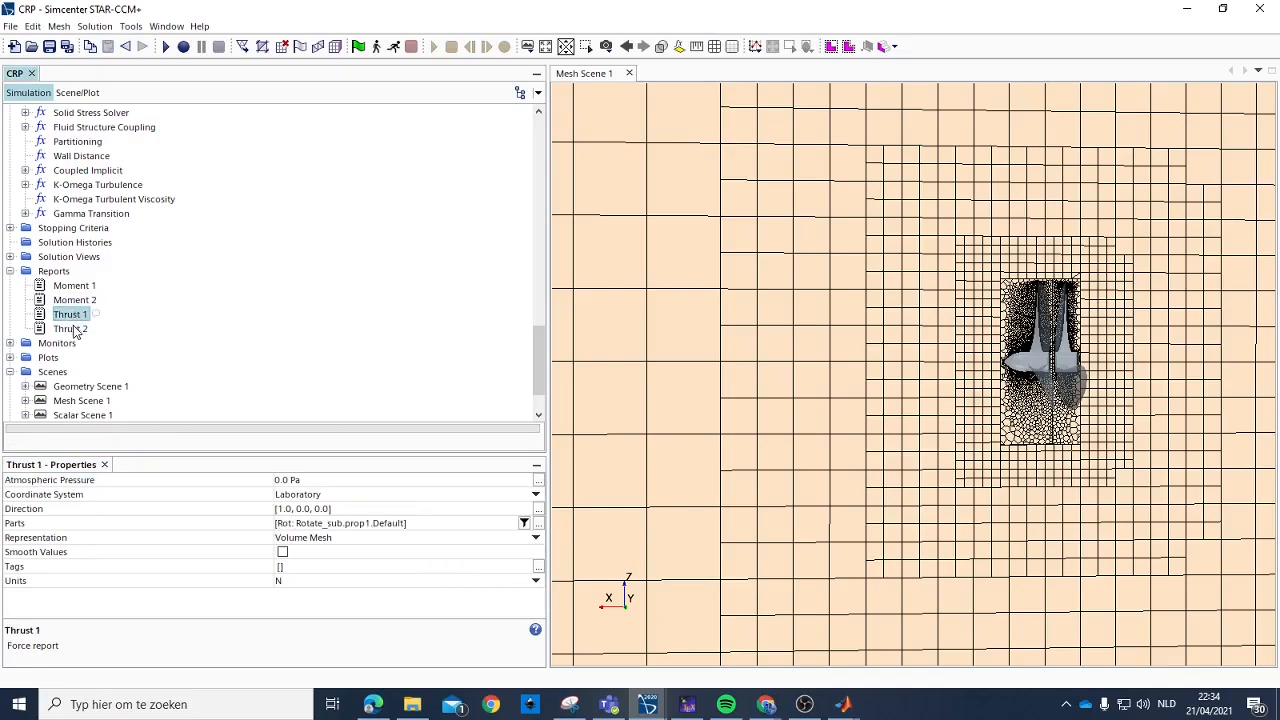
left_click(74, 330)
left_click(278, 529)
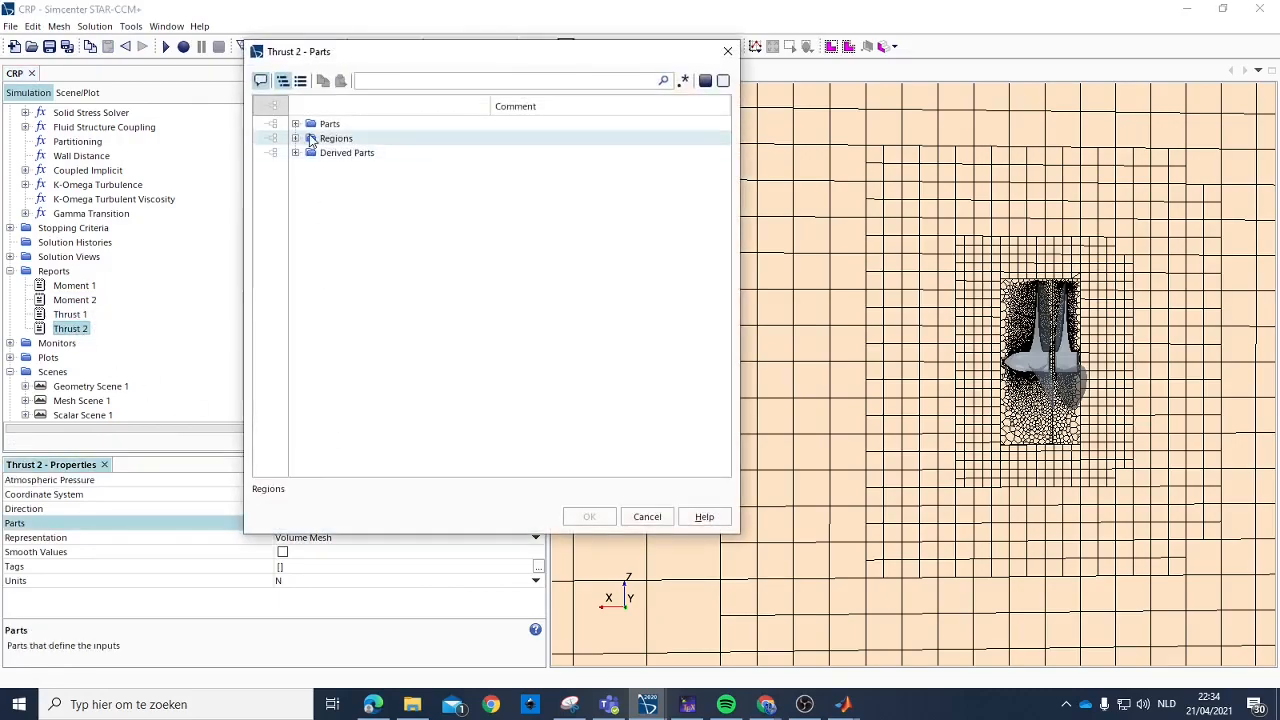
left_click(295, 138)
left_click(323, 181)
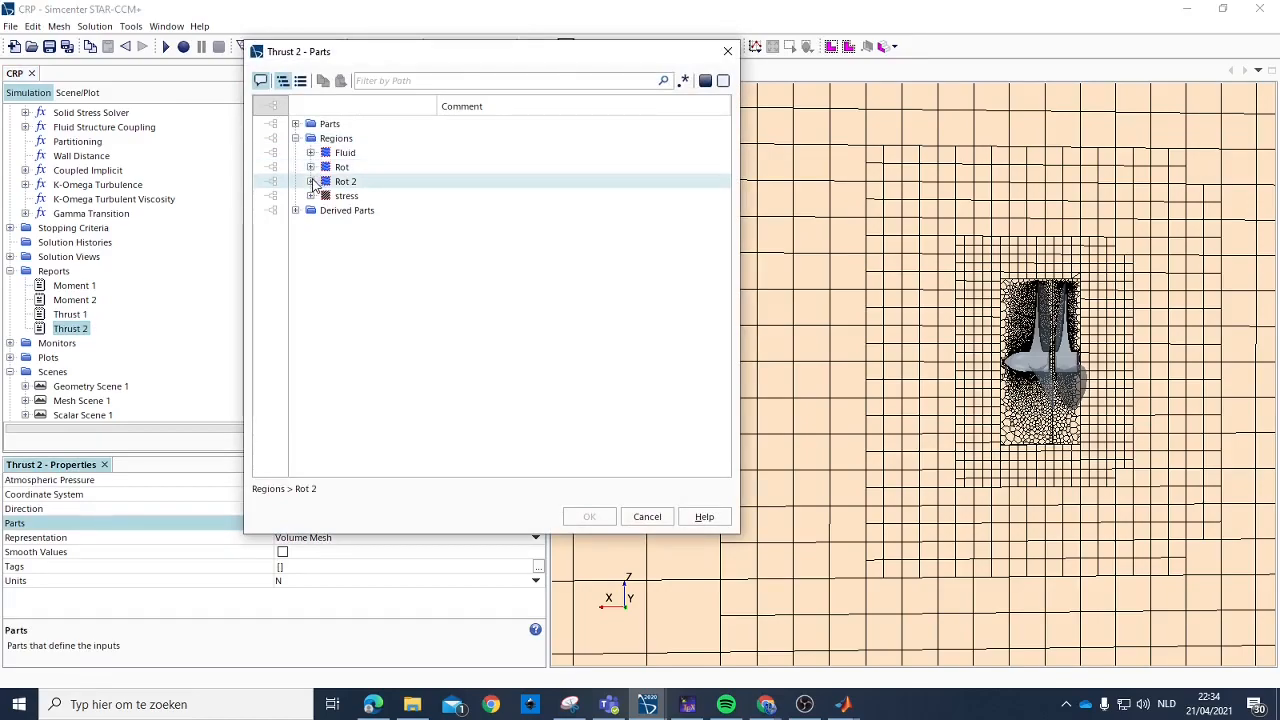
left_click(310, 181)
left_click(385, 226)
left_click(418, 239)
left_click(500, 241)
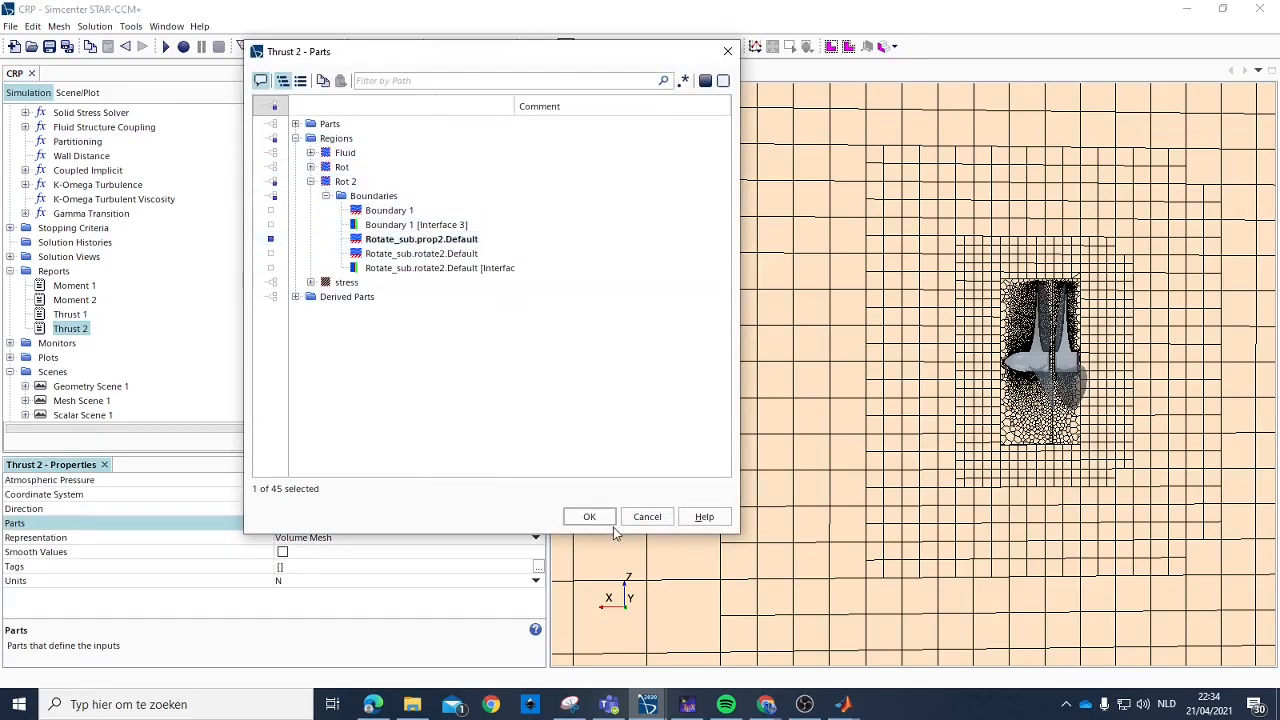
left_click(589, 516)
Check which boundary of the Rot region is selected as the part of the Thrust 1 report.
left_click(80, 316)
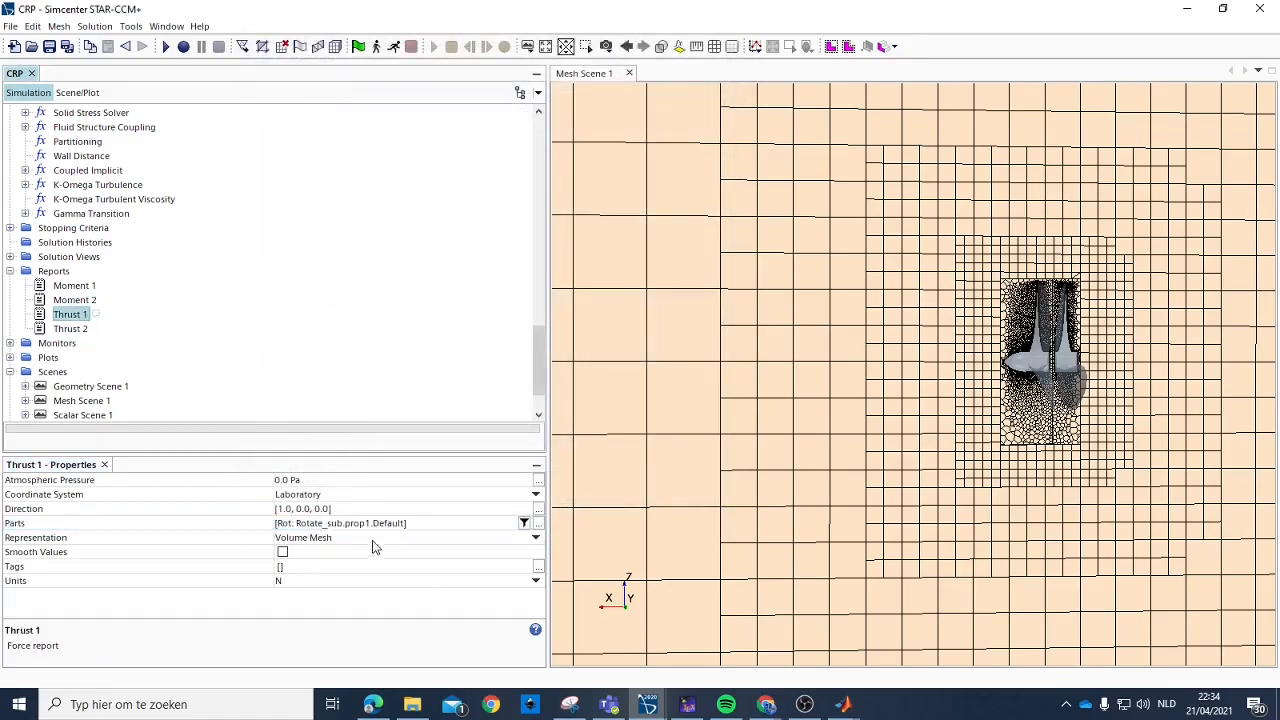
left_click(359, 524)
left_click(295, 138)
left_click(312, 167)
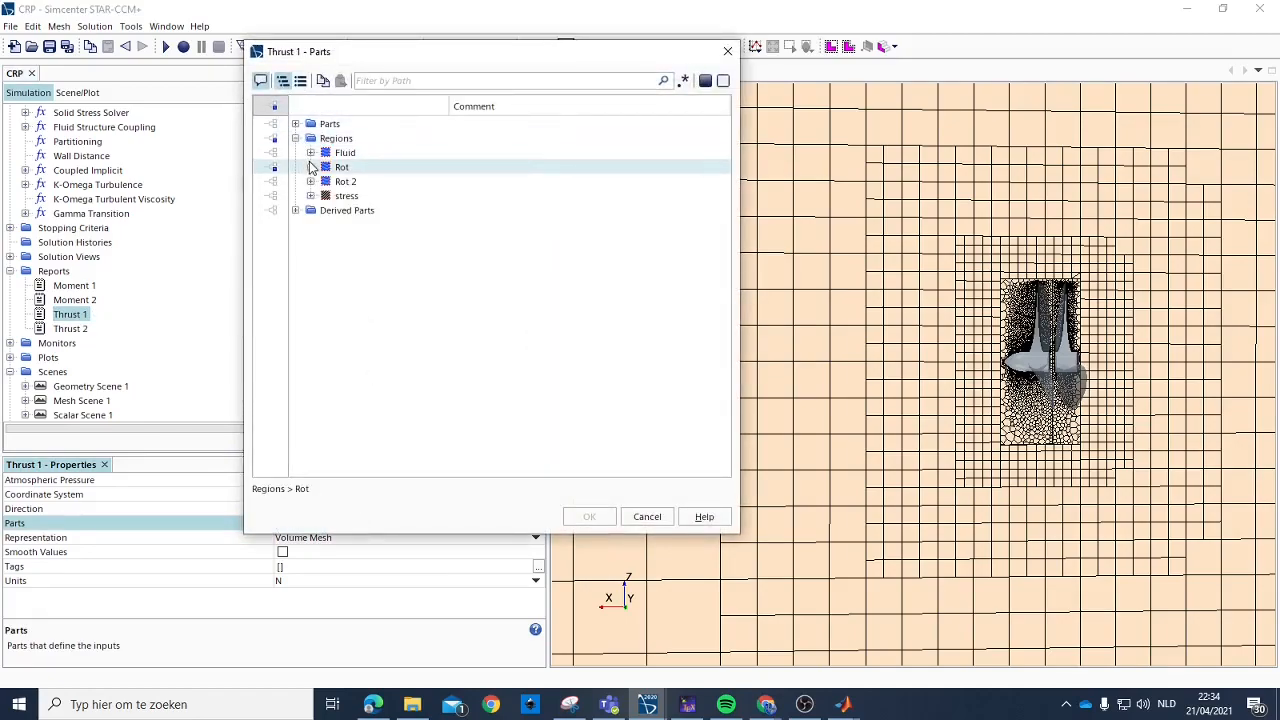
left_click(310, 167)
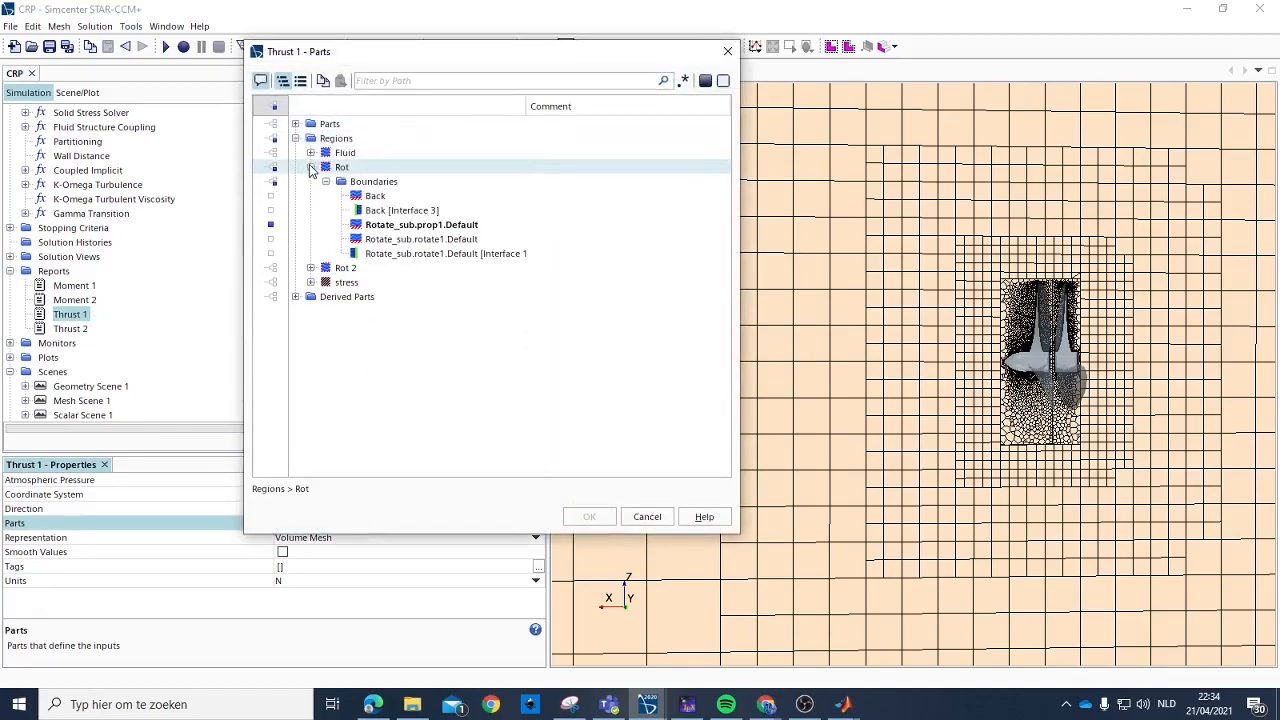
left_click(725, 53)
Assign the Rotate_sub.prop1.Default boundary of the Rot region as the part of the Moment 2 report.
left_click(63, 301)
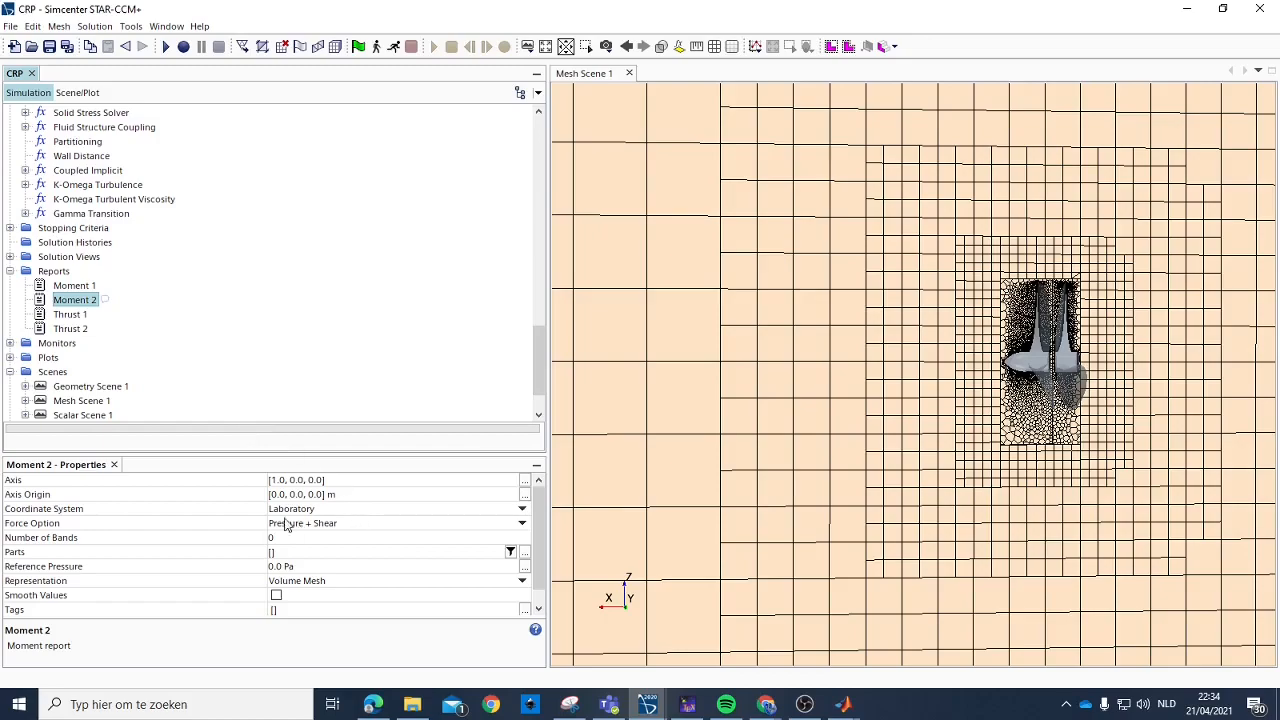
left_click(273, 554)
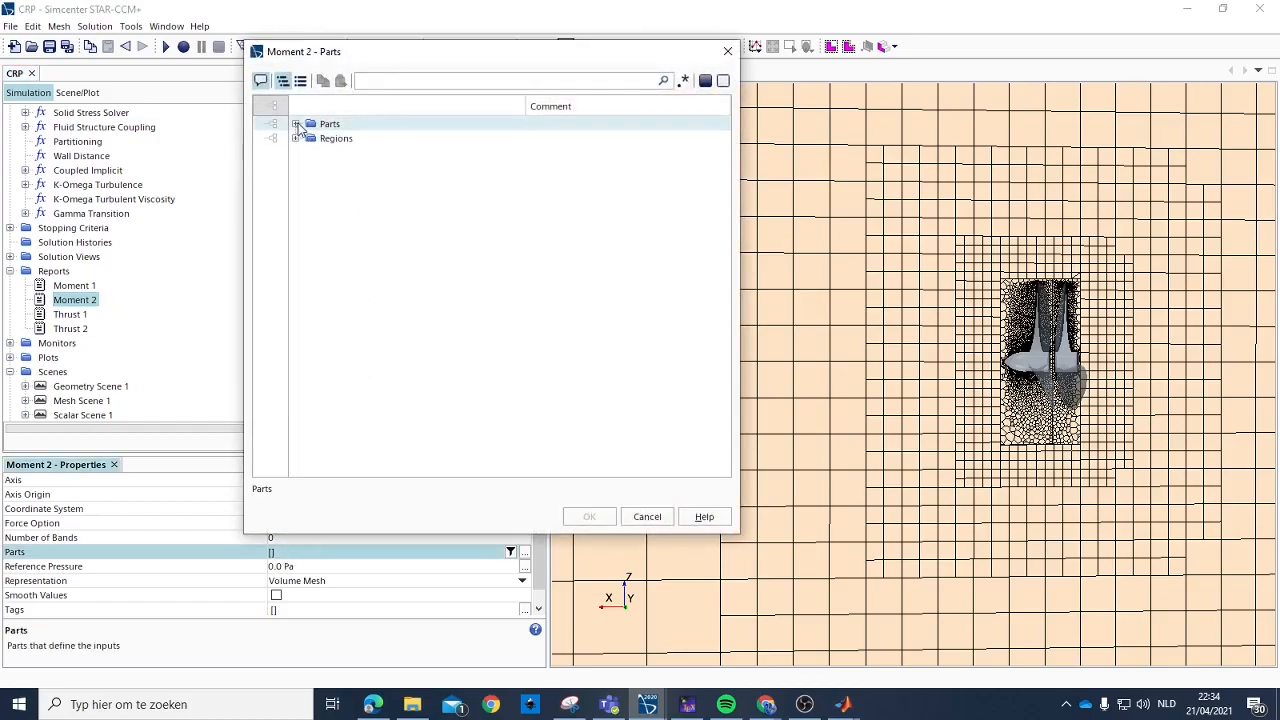
left_click(297, 124)
left_click(296, 124)
left_click(296, 138)
left_click(311, 167)
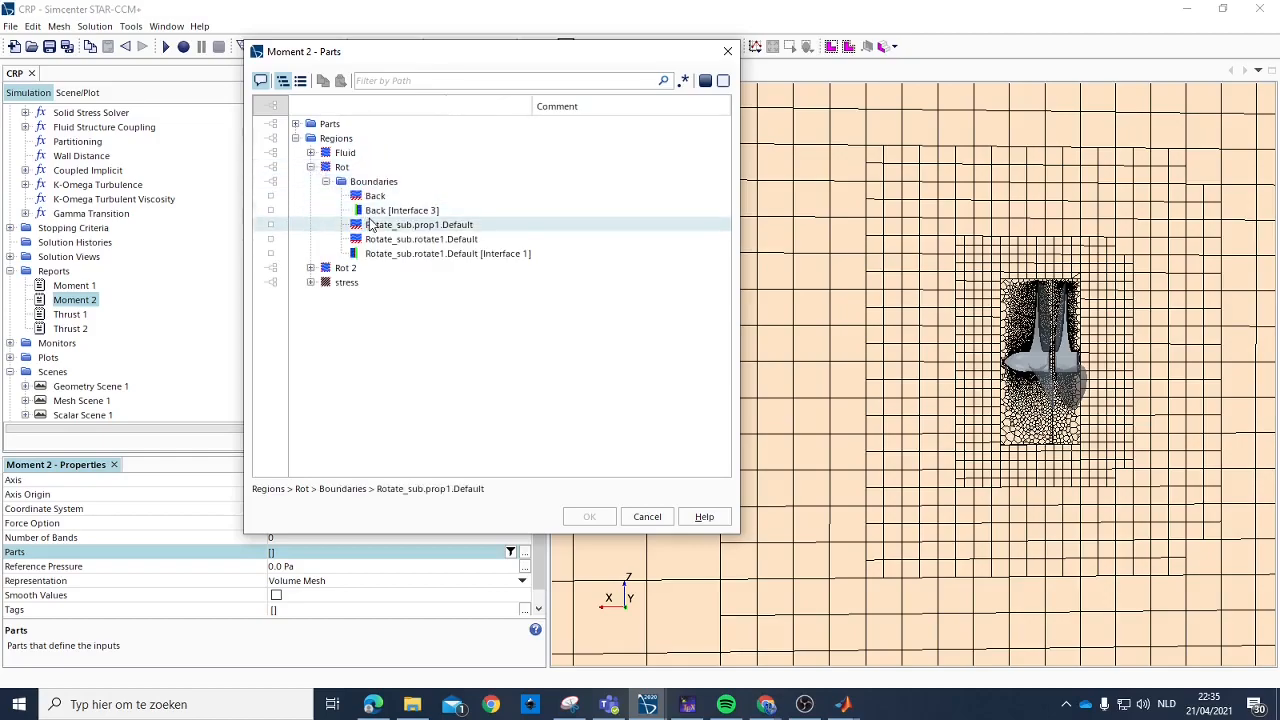
left_click(400, 225)
left_click(590, 517)
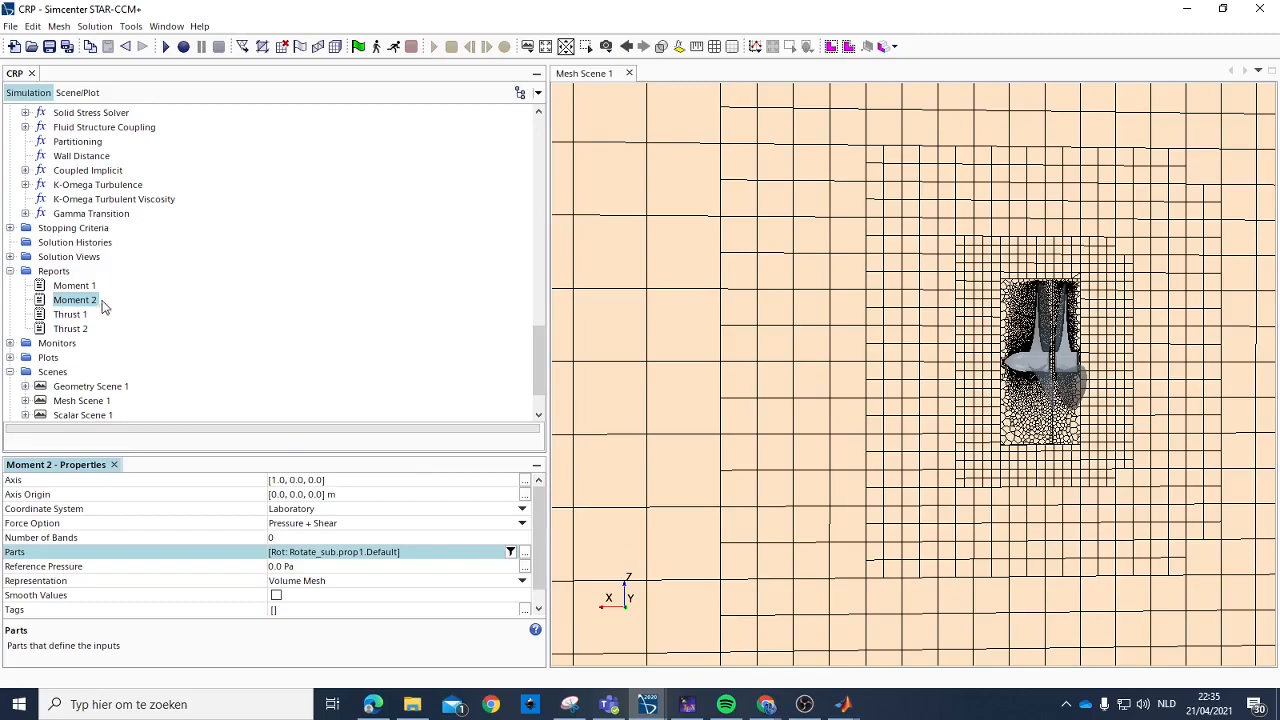
Compare with the Moment 1 report and replace the Moment 2 part with the Rotate_sub.prop2.Default boundary of Rot 2.
left_click(85, 287)
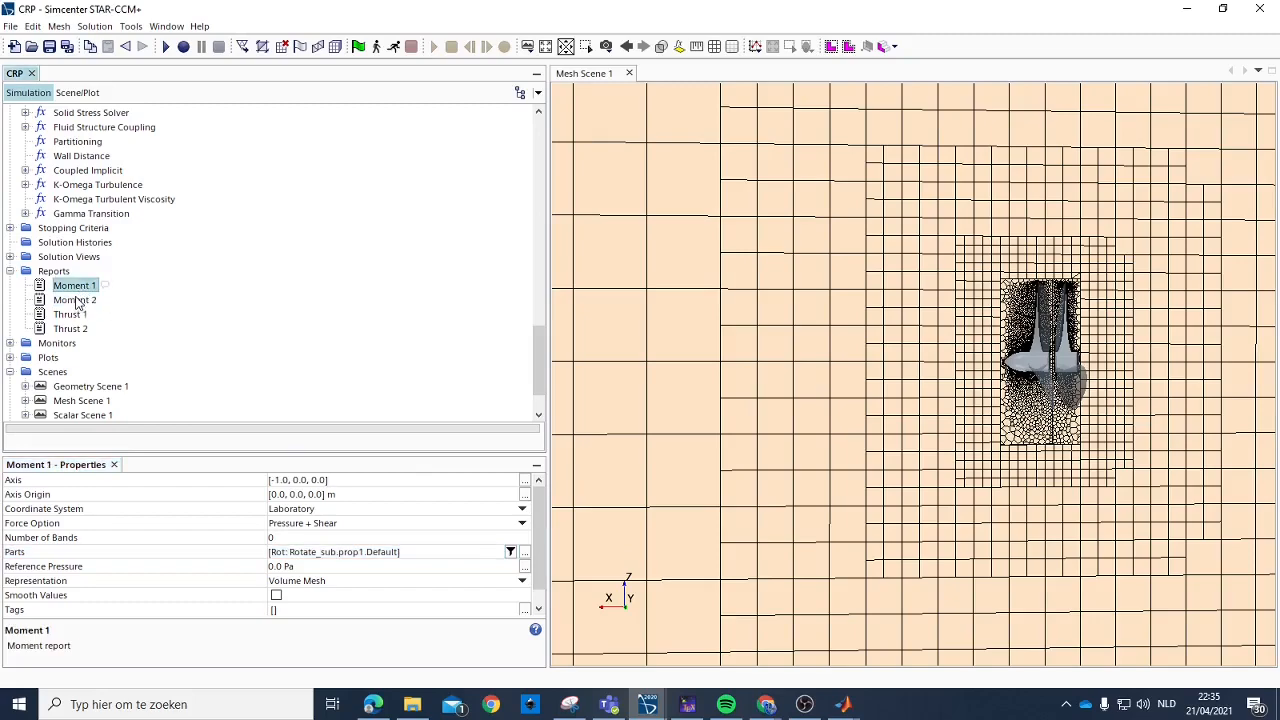
left_click(75, 300)
left_click(370, 566)
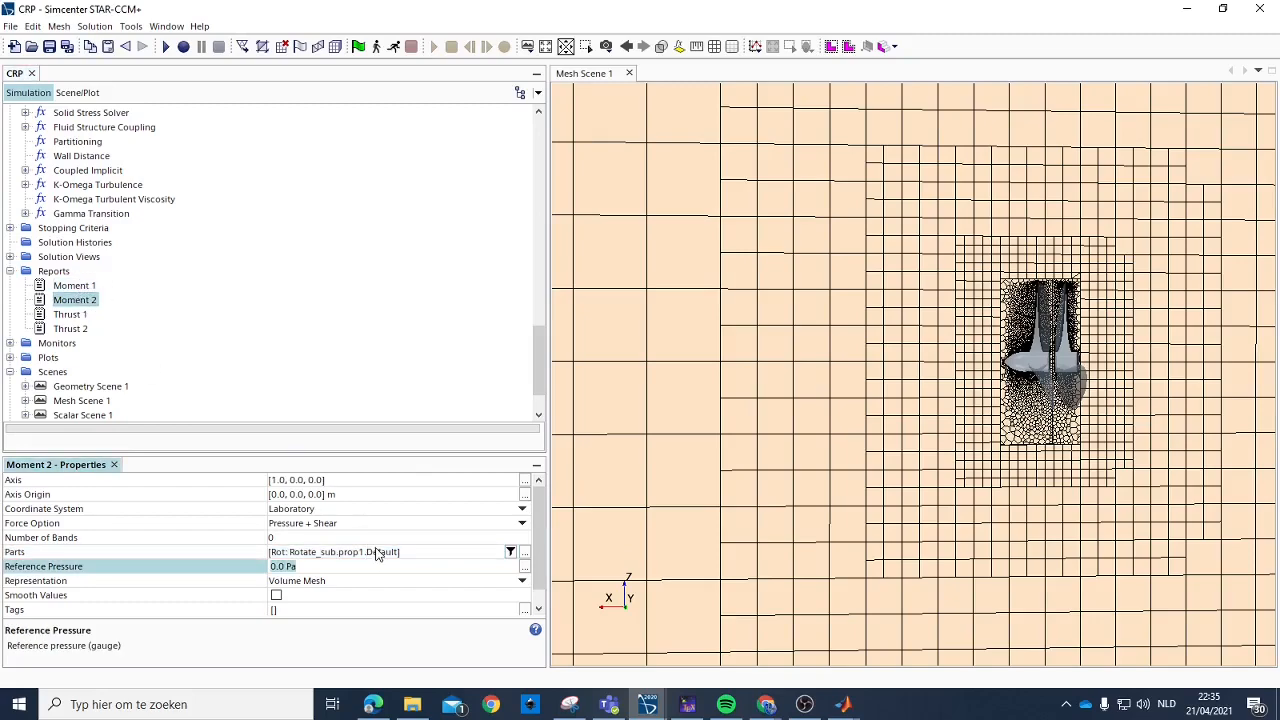
left_click(366, 543)
left_click(390, 548)
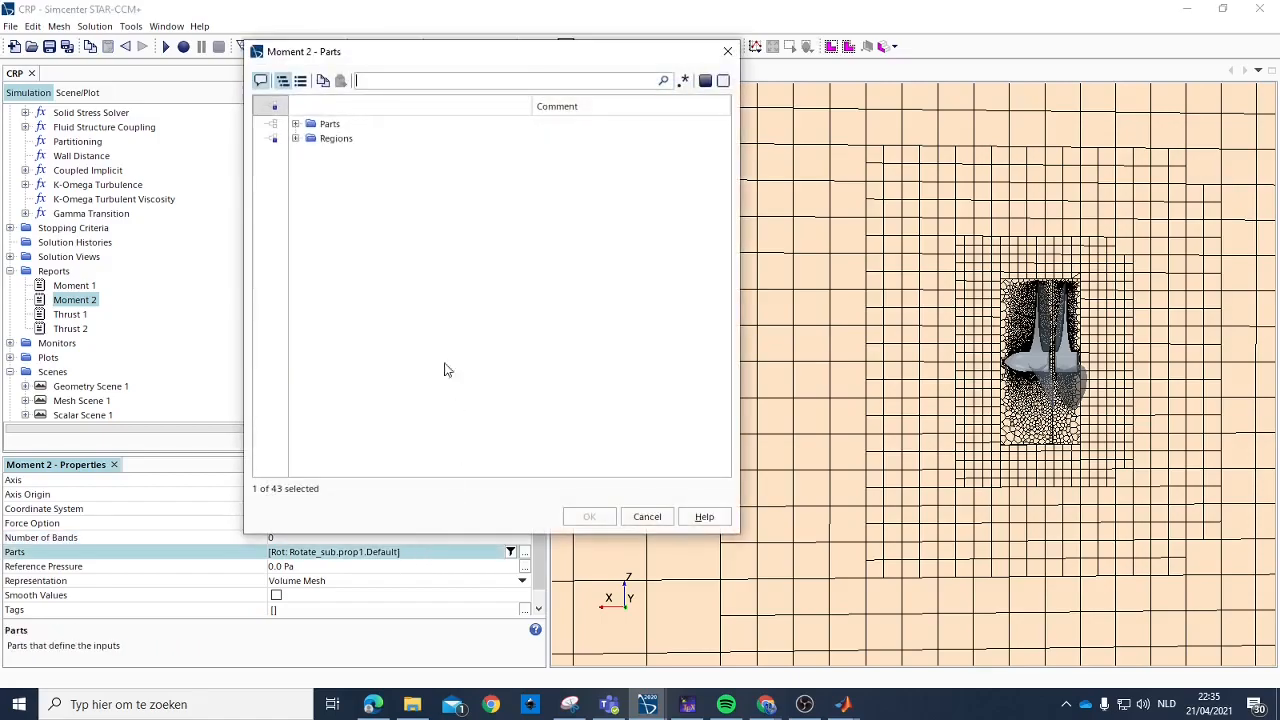
left_click(322, 138)
left_click(295, 138)
left_click(340, 167)
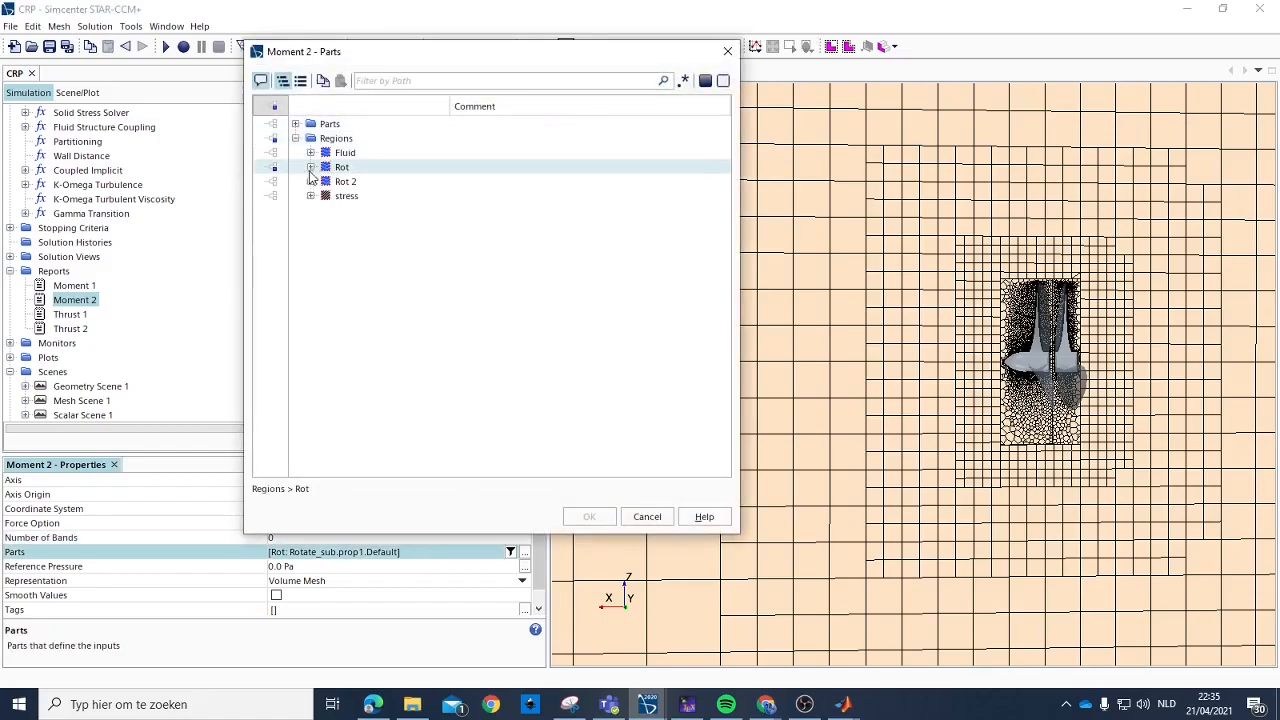
left_click(294, 169)
left_click(310, 181)
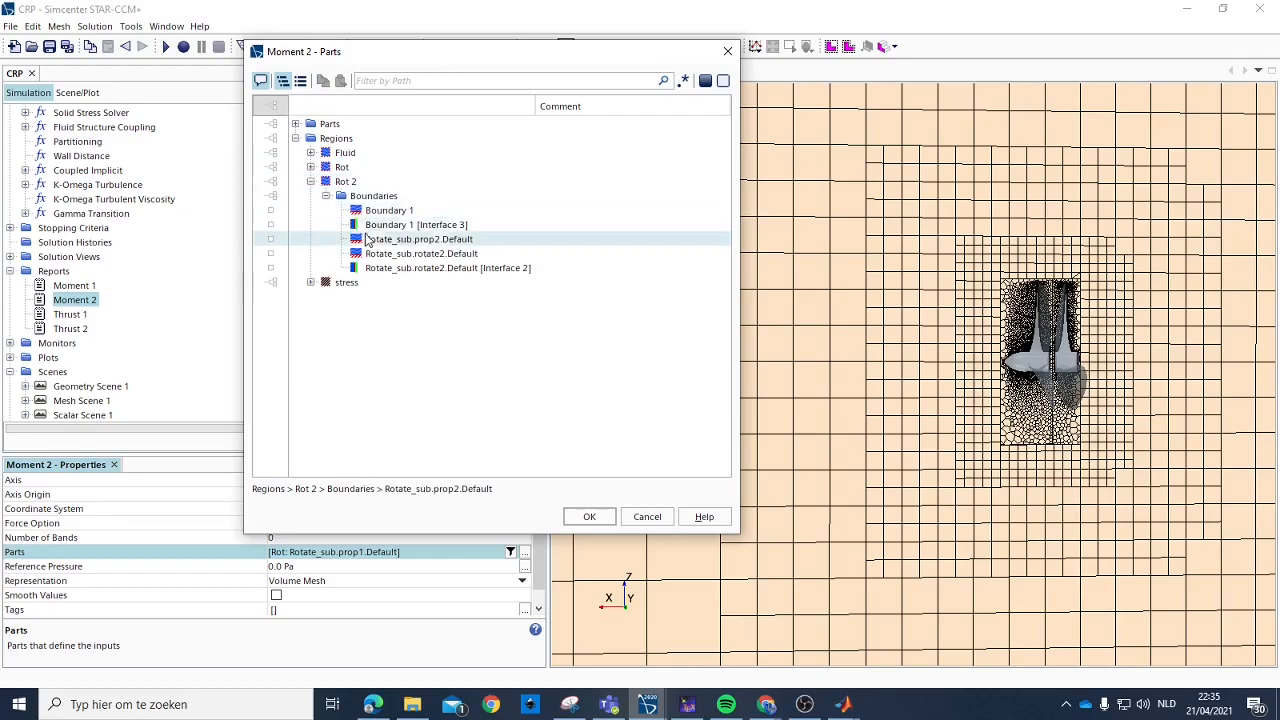
left_click(400, 240)
left_click(589, 516)
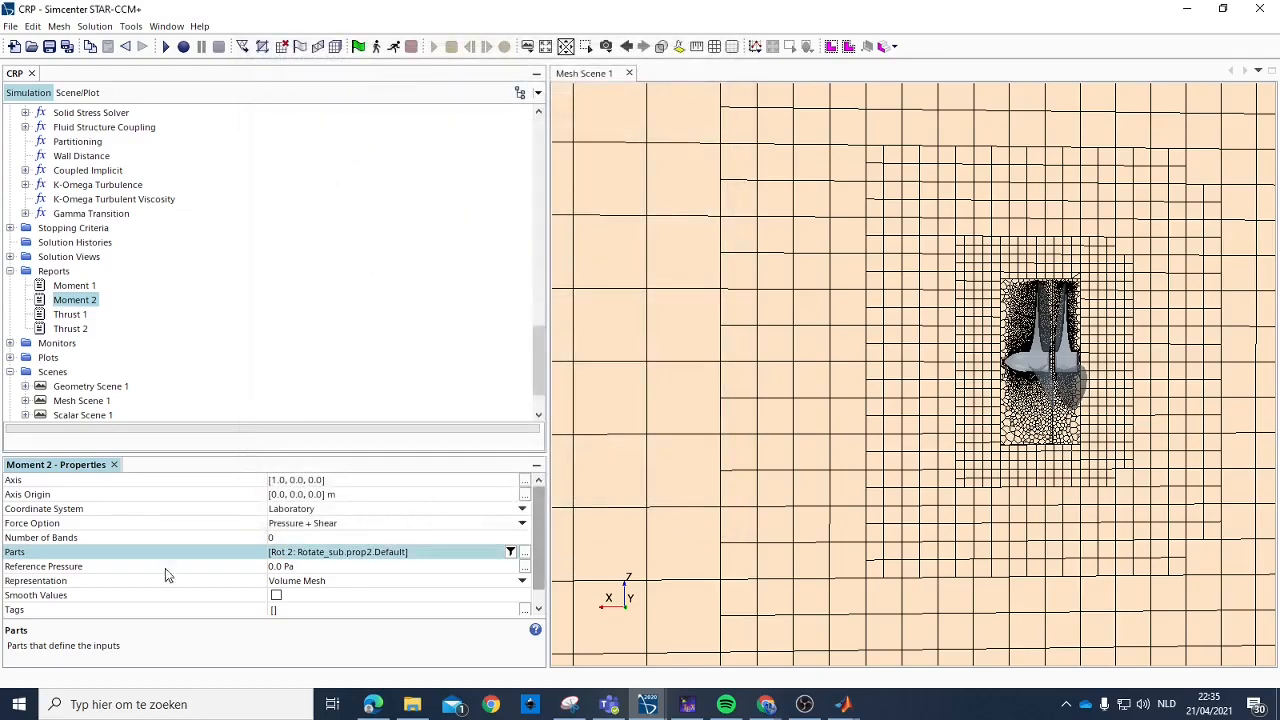
Rename the Moment 1 plot as Moment 1 and 2 Monitor Plot.
scroll(110, 328, "down", 2)
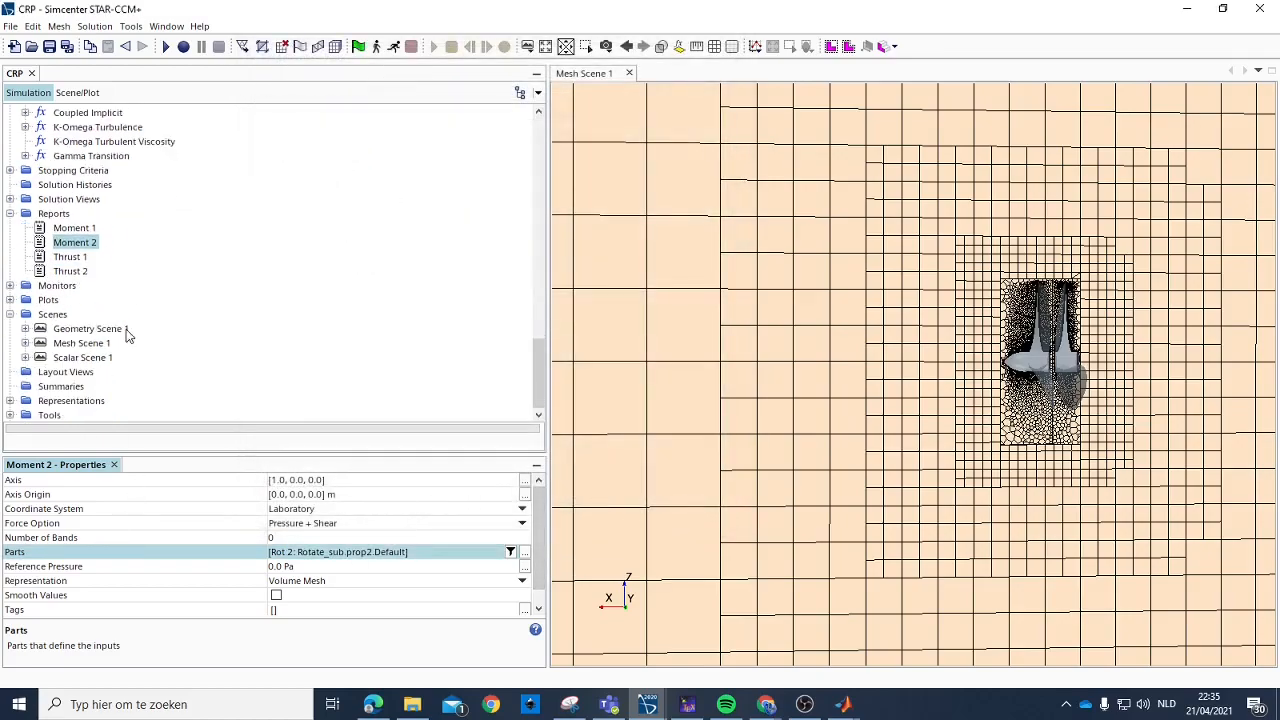
left_click(11, 300)
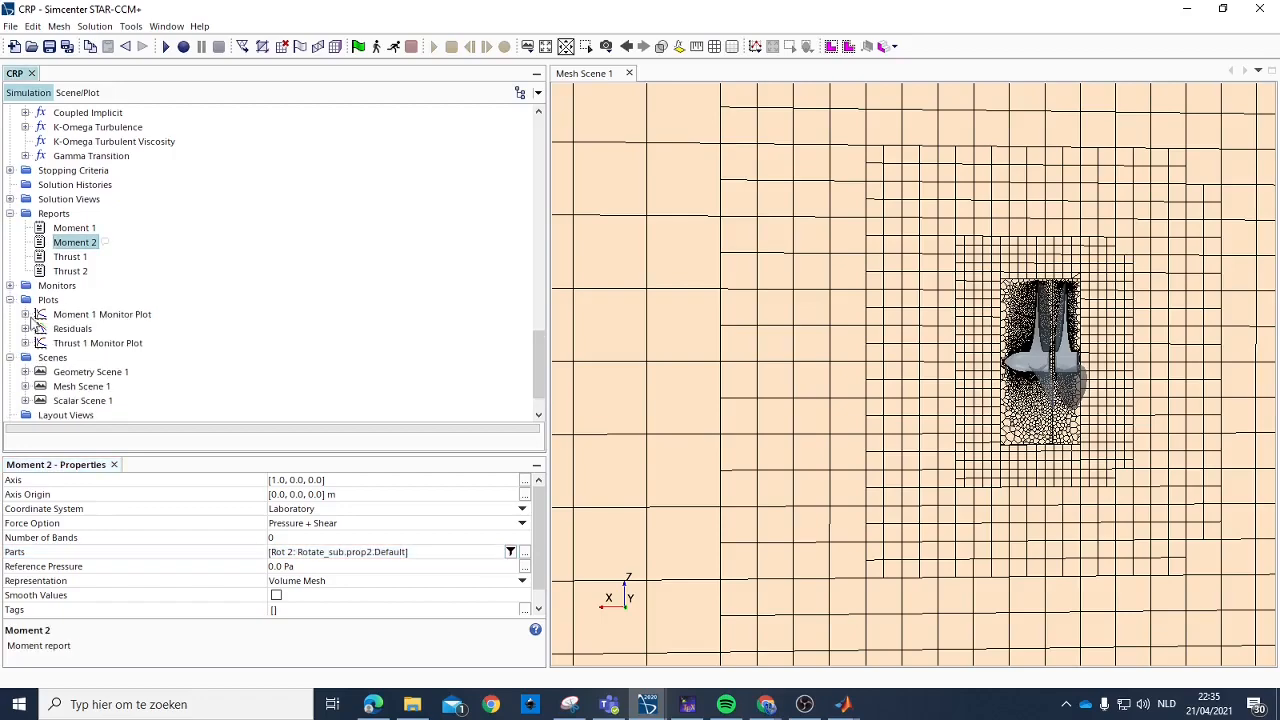
left_click(93, 315)
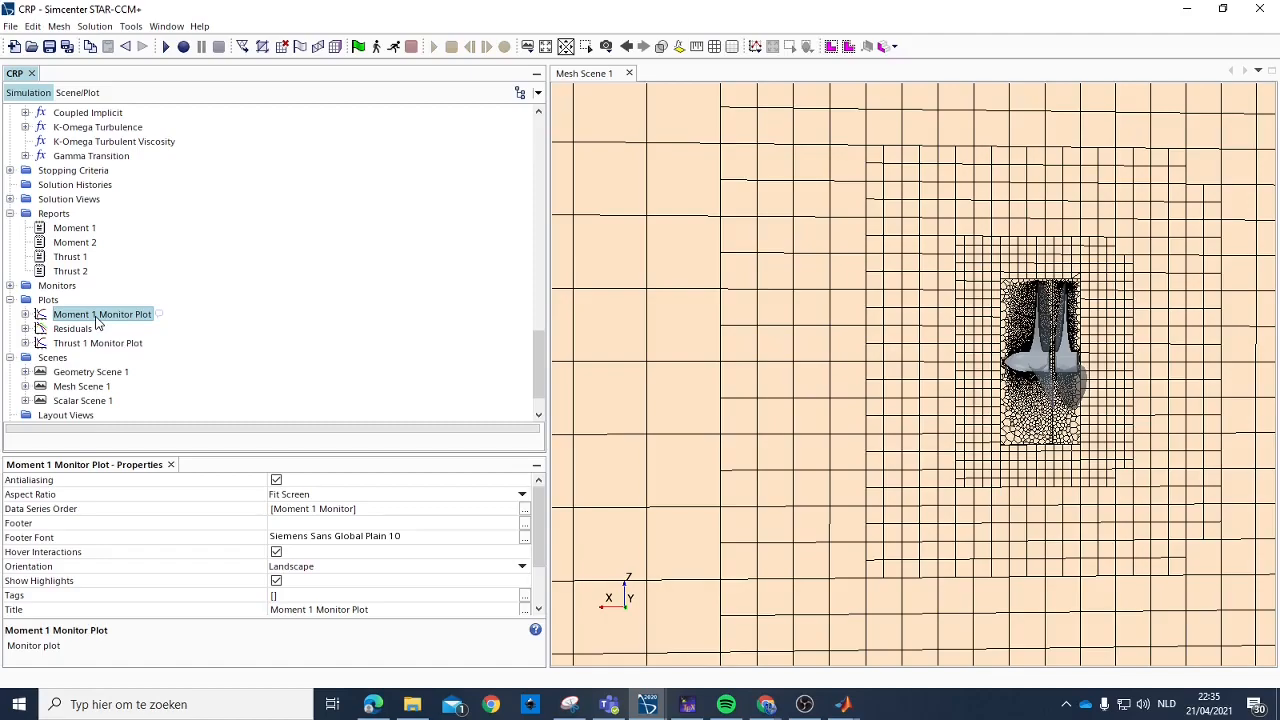
left_click(96, 316)
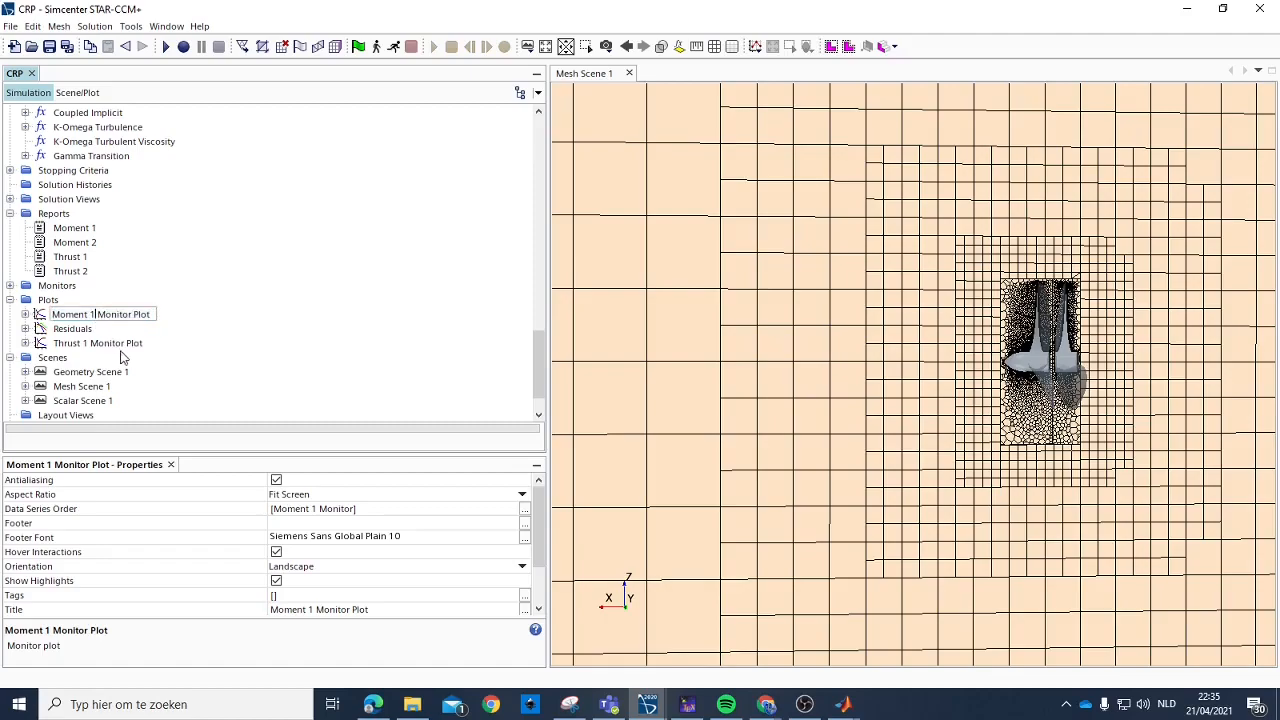
type("and 2")
key("Return")
Rename the Thrust 1 plot as Thrust 1 and 2 Monitor Plot.
left_click(88, 344)
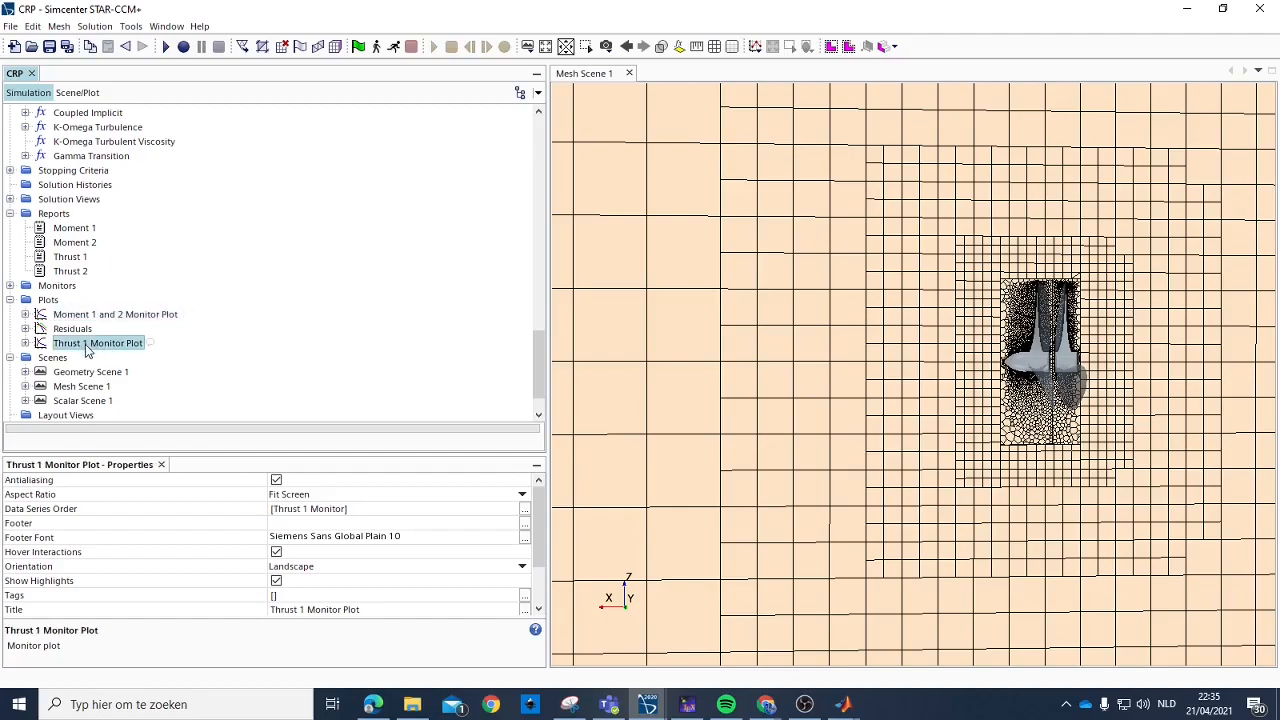
left_click(88, 344)
type("an")
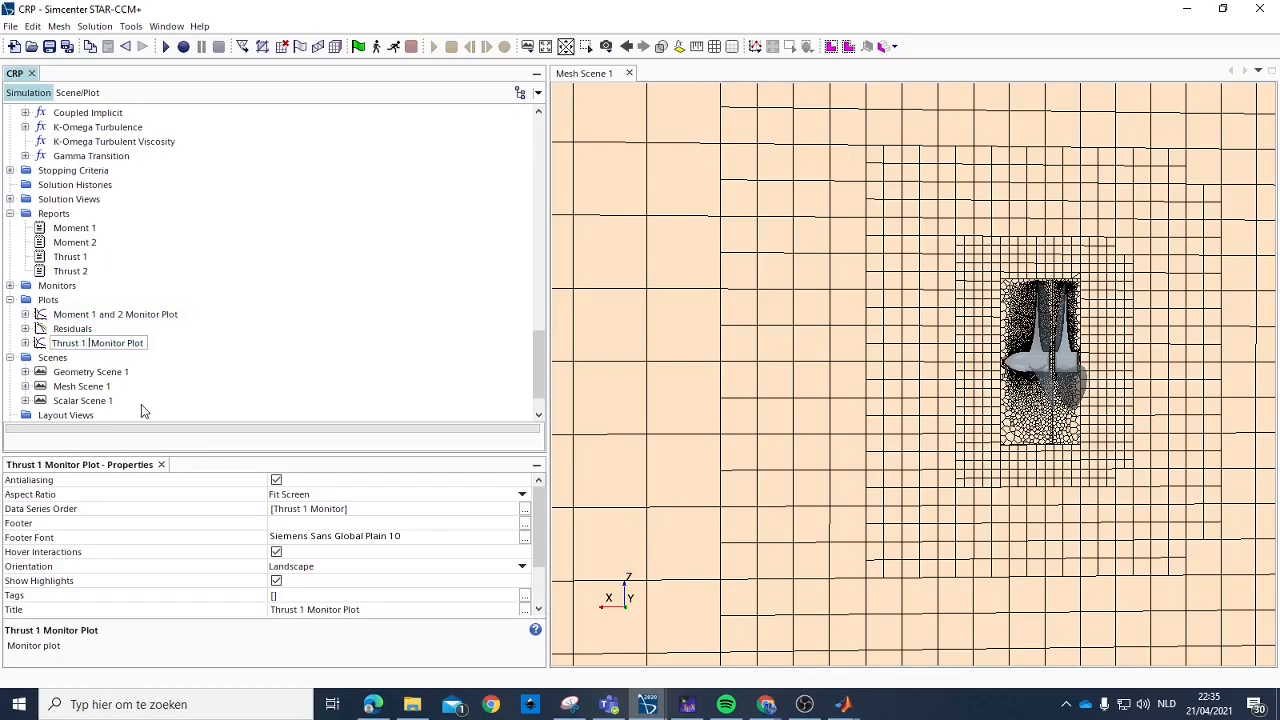
type("d 2")
key("Return")
Examine the properties of the renamed thrust plot and of the Thrust 1 Monitor in its data series.
scroll(362, 545, "down", 2)
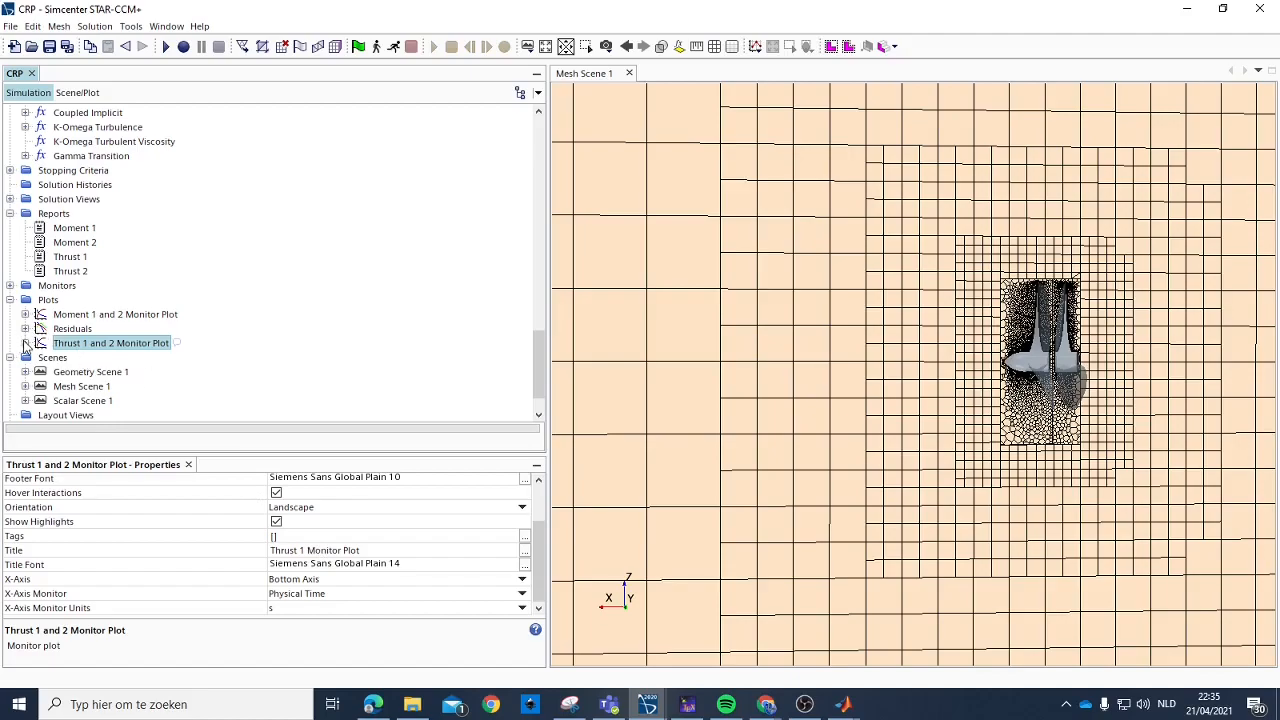
left_click(25, 343)
left_click(44, 358)
left_click(40, 357)
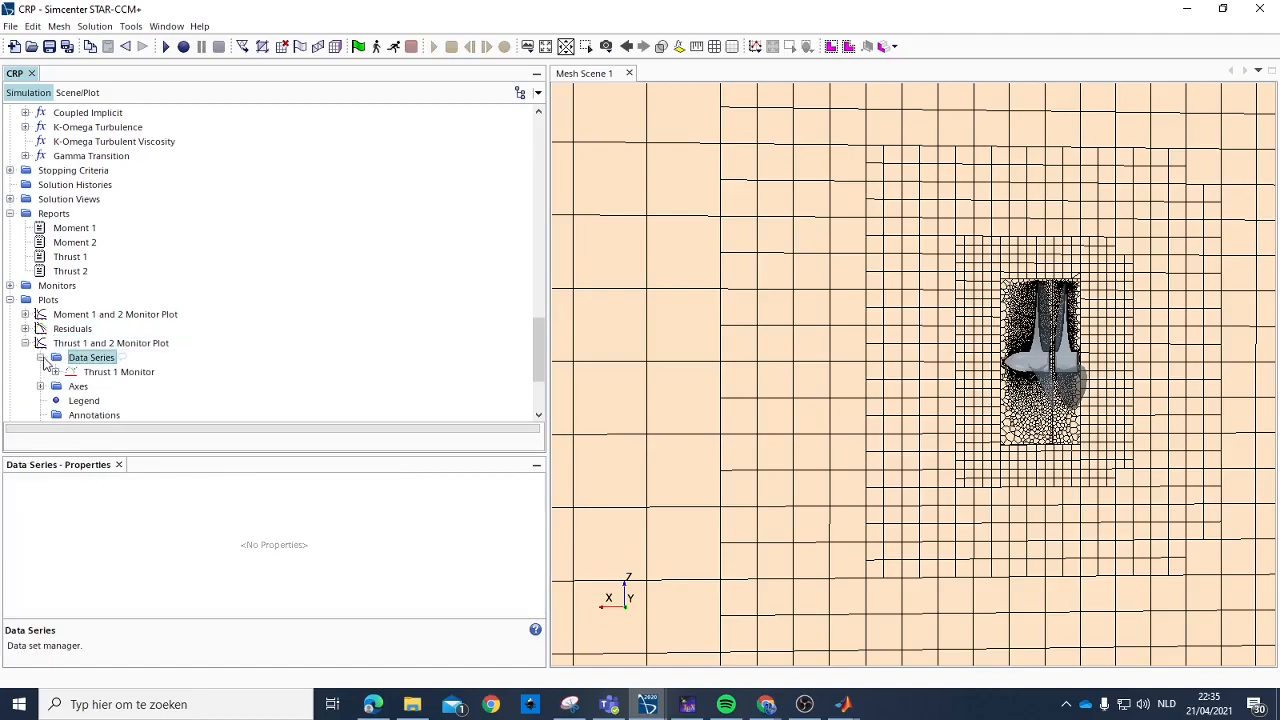
left_click(110, 372)
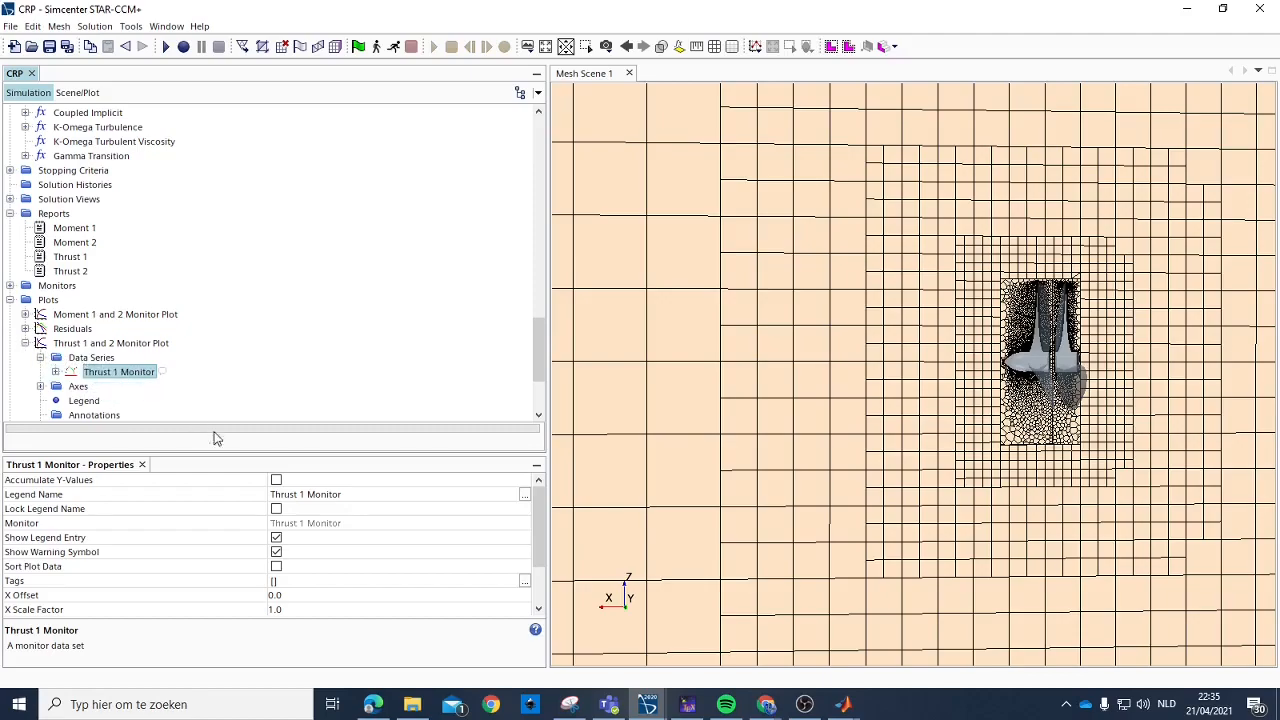
scroll(329, 502, "down", 2)
scroll(329, 502, "up", 2)
left_click(93, 358)
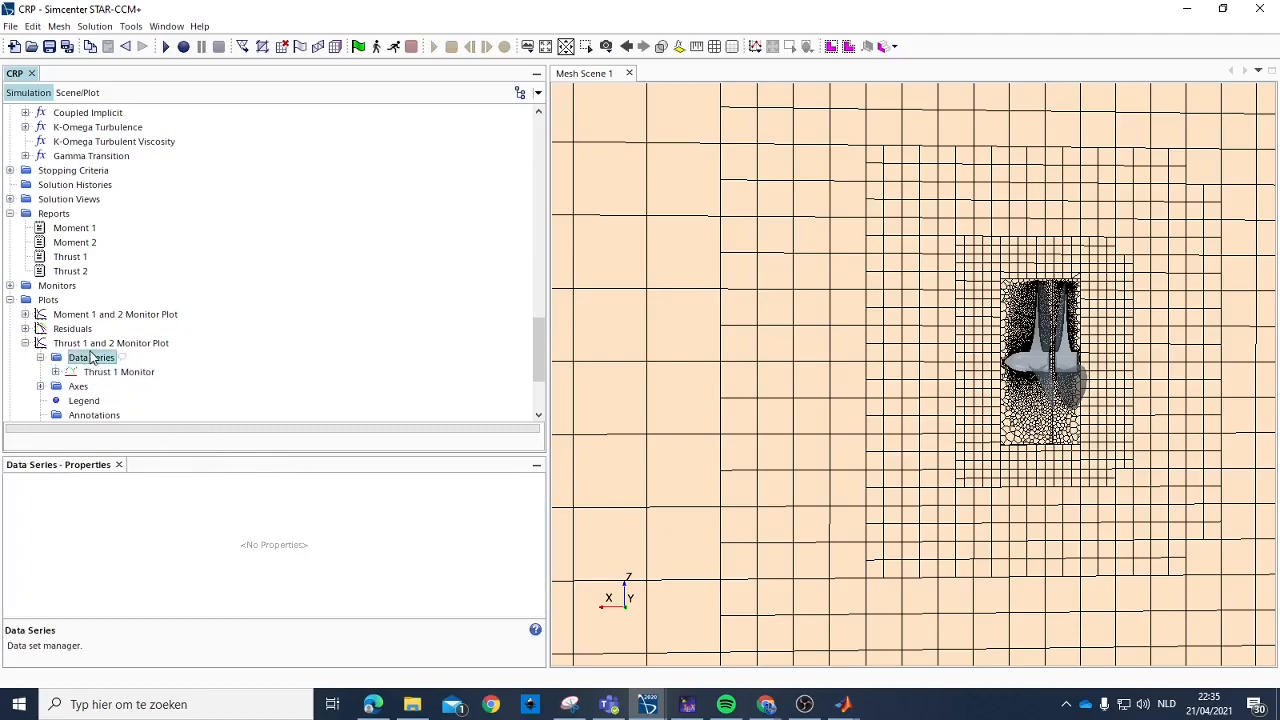
Open the Thrust 1 and 2 Monitor Plot and inspect its data series in the plot's own object tree.
left_click(77, 92)
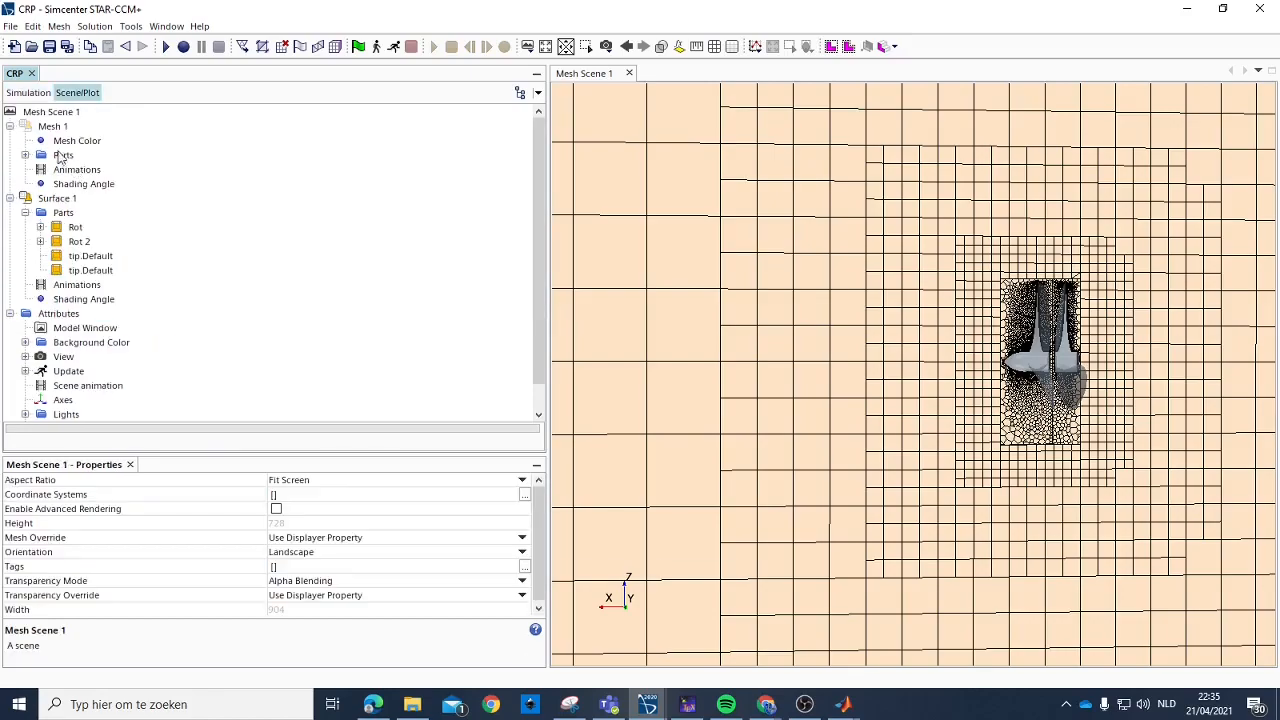
left_click(28, 92)
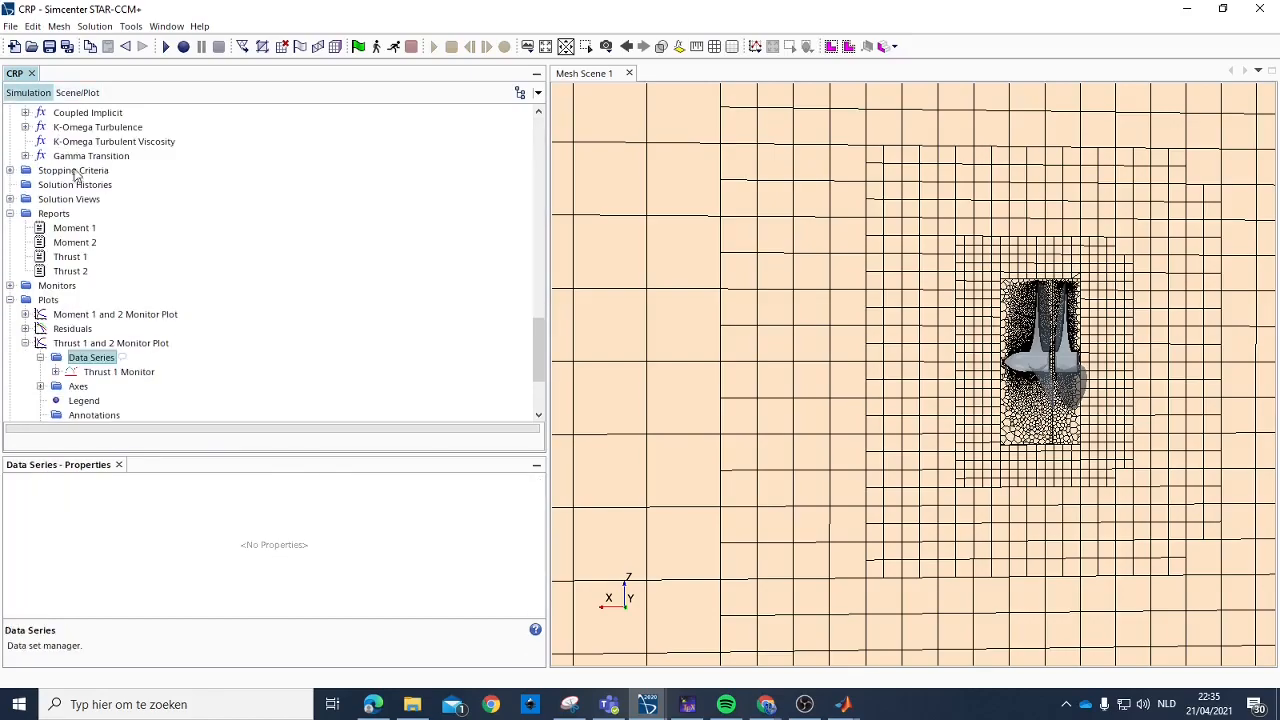
double_click(104, 343)
left_click(77, 92)
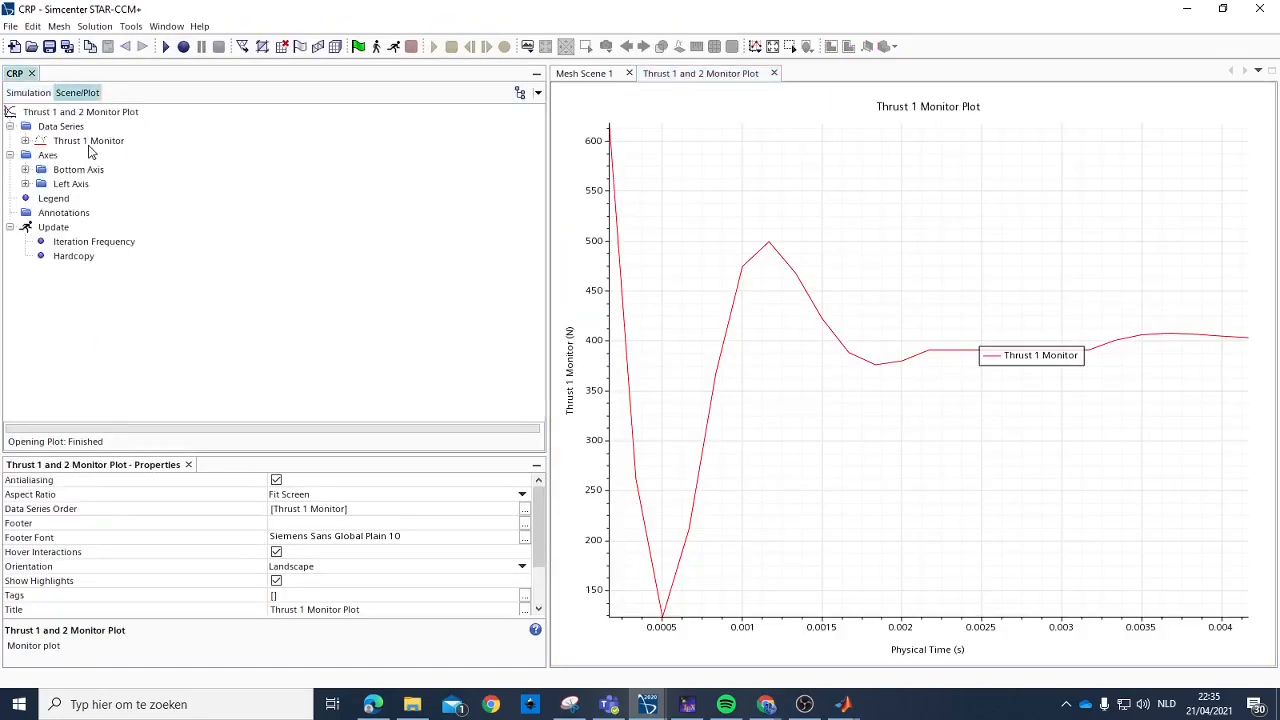
left_click(80, 141)
left_click(63, 127)
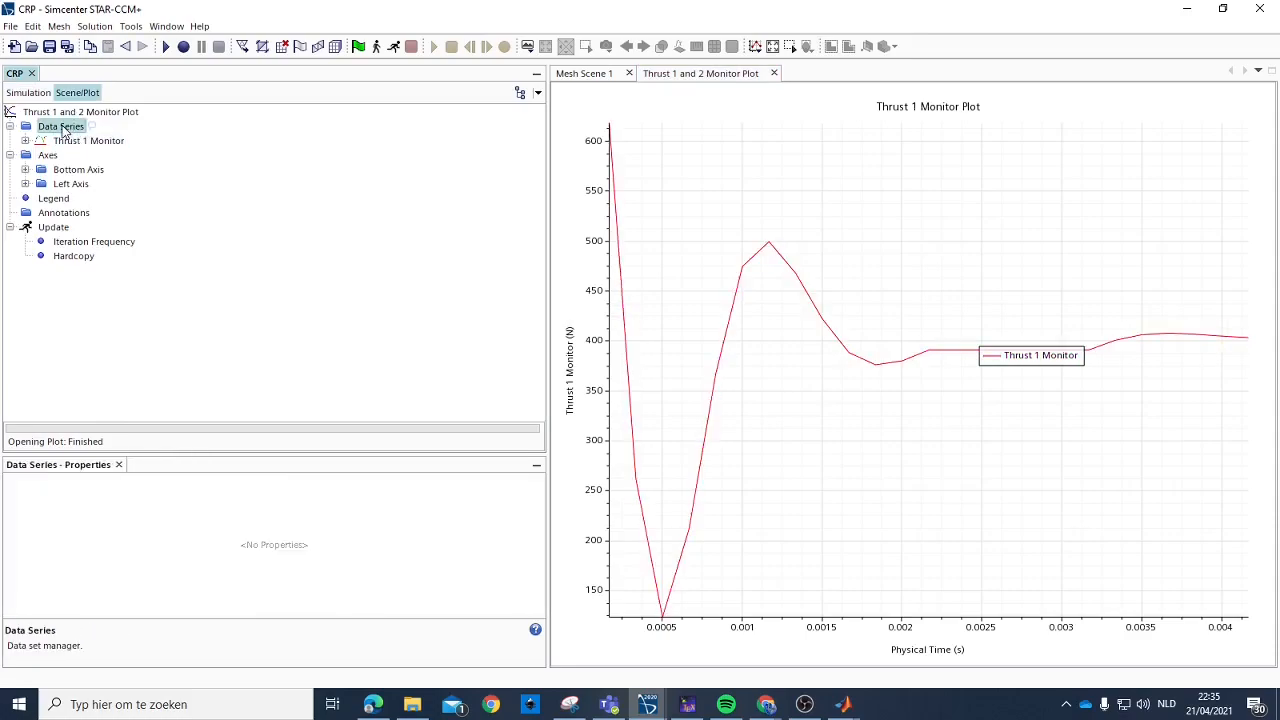
Clear the existing solution and return to the simulation tree.
left_click(95, 26)
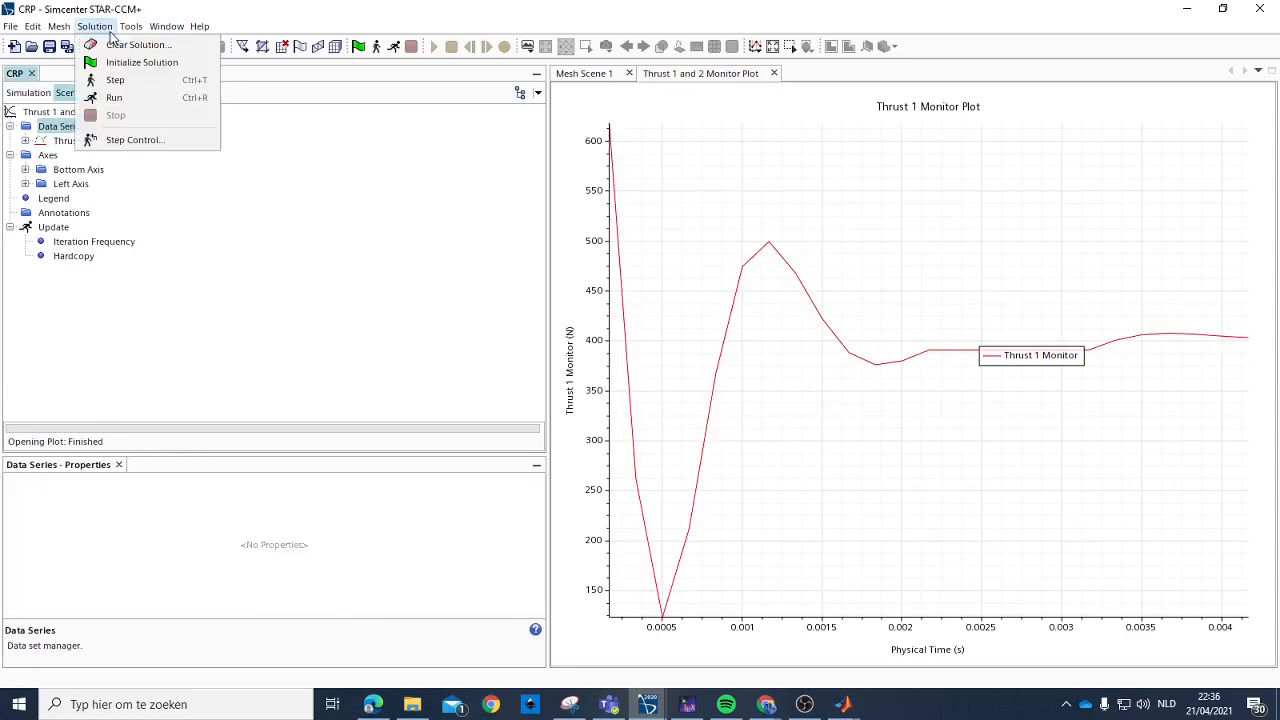
left_click(120, 41)
left_click(582, 387)
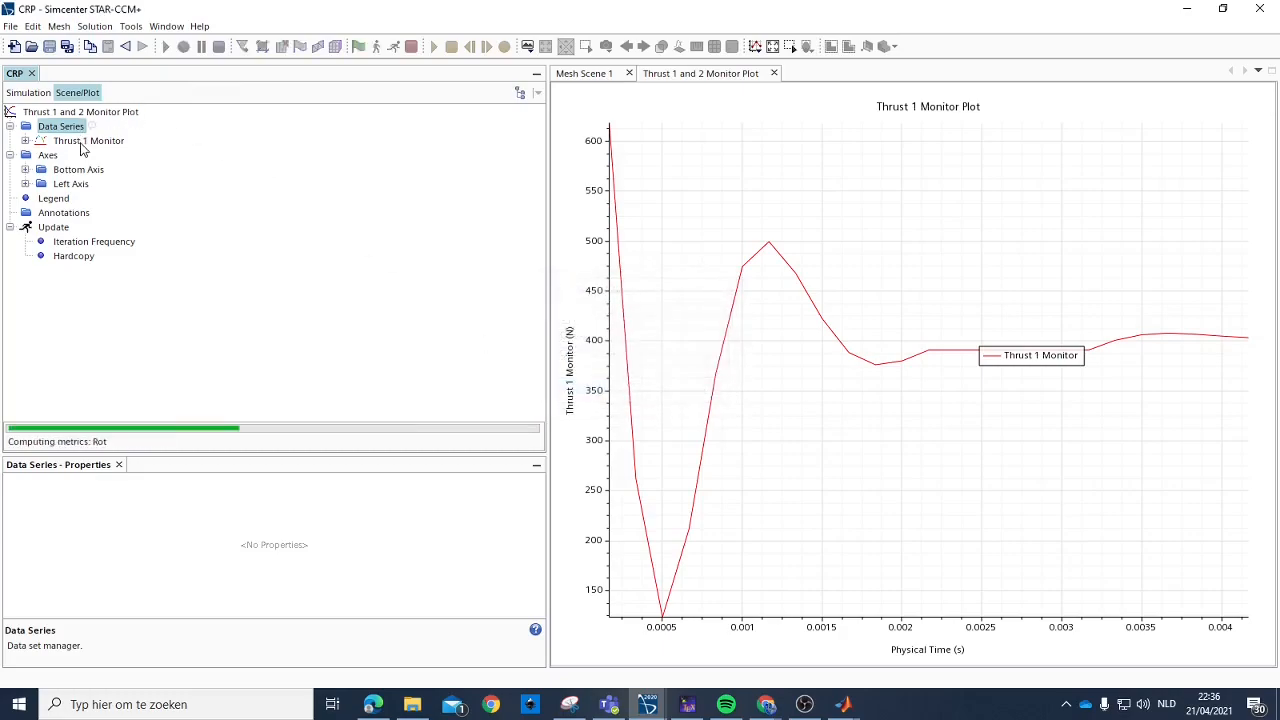
left_click(30, 92)
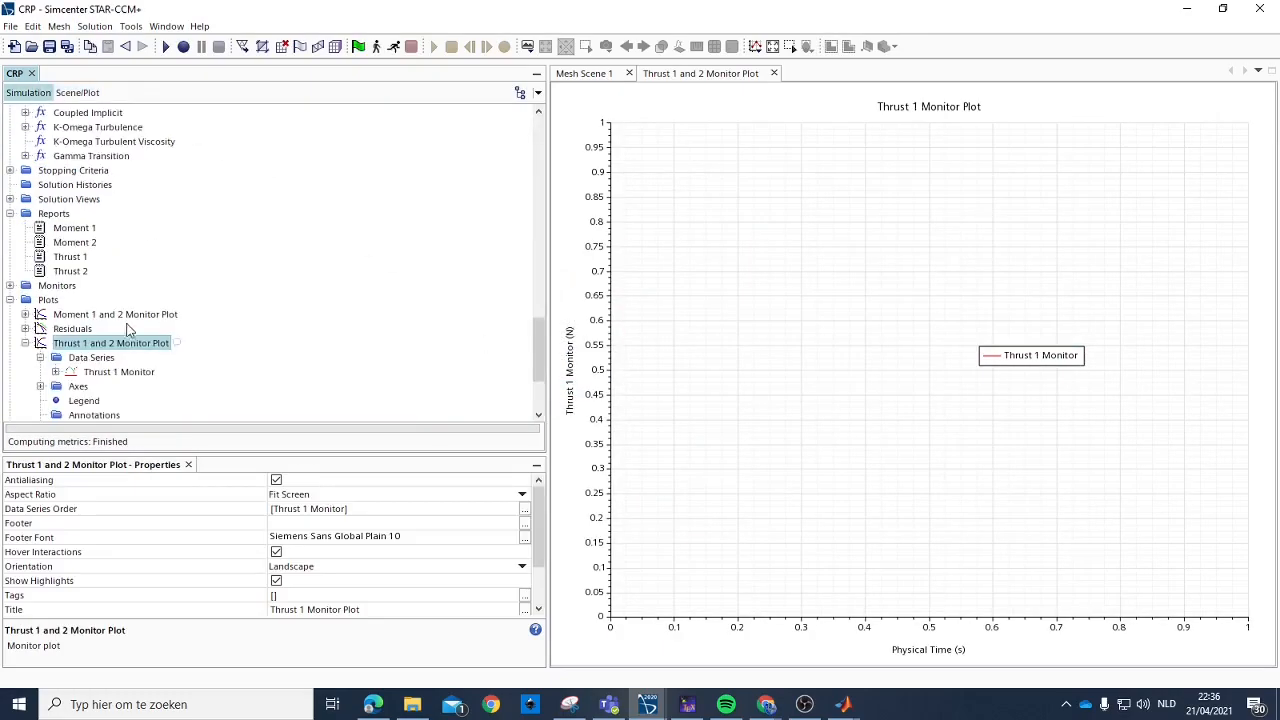
Delete the Thrust 1 and 2 Monitor Plot and the Moment 1 and 2 Monitor Plot.
key("Delete")
key("Return")
key("Delete")
key("Return")
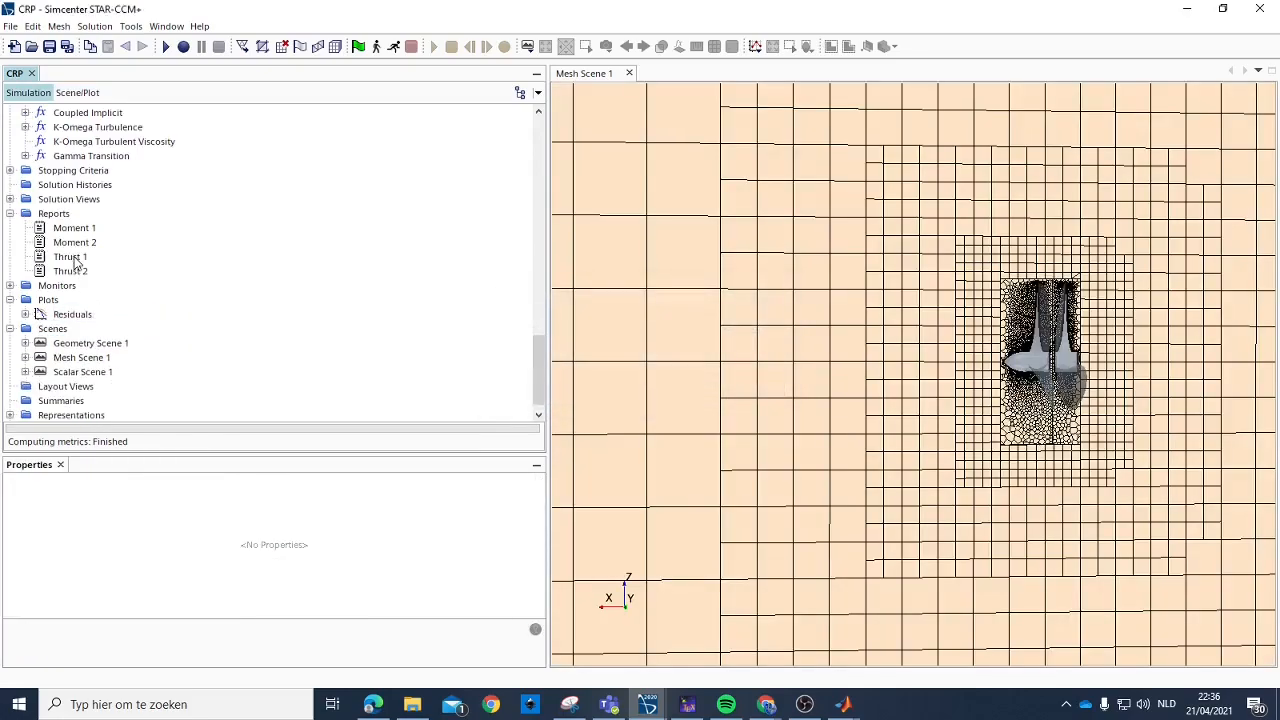
Create monitors and one single combined plot from the Thrust 1 and Thrust 2 reports.
left_click(70, 257)
left_click(72, 272, "ctrl")
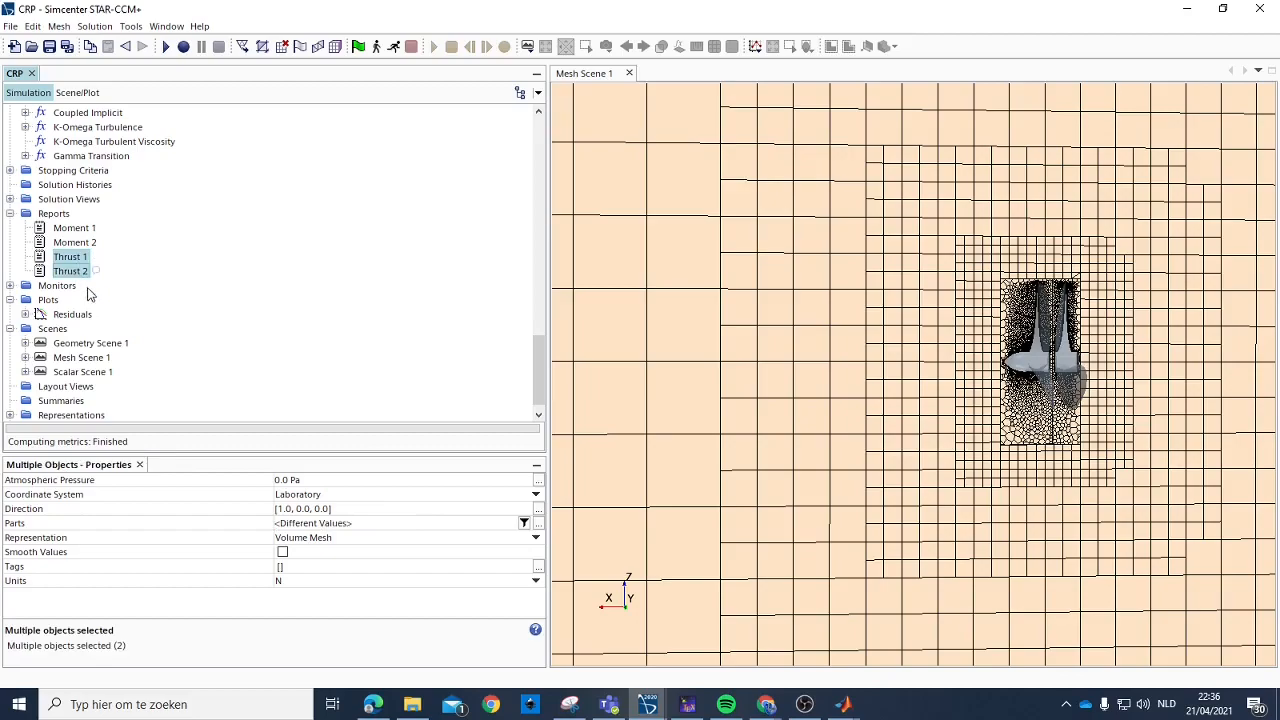
right_click(63, 266)
left_click(173, 362)
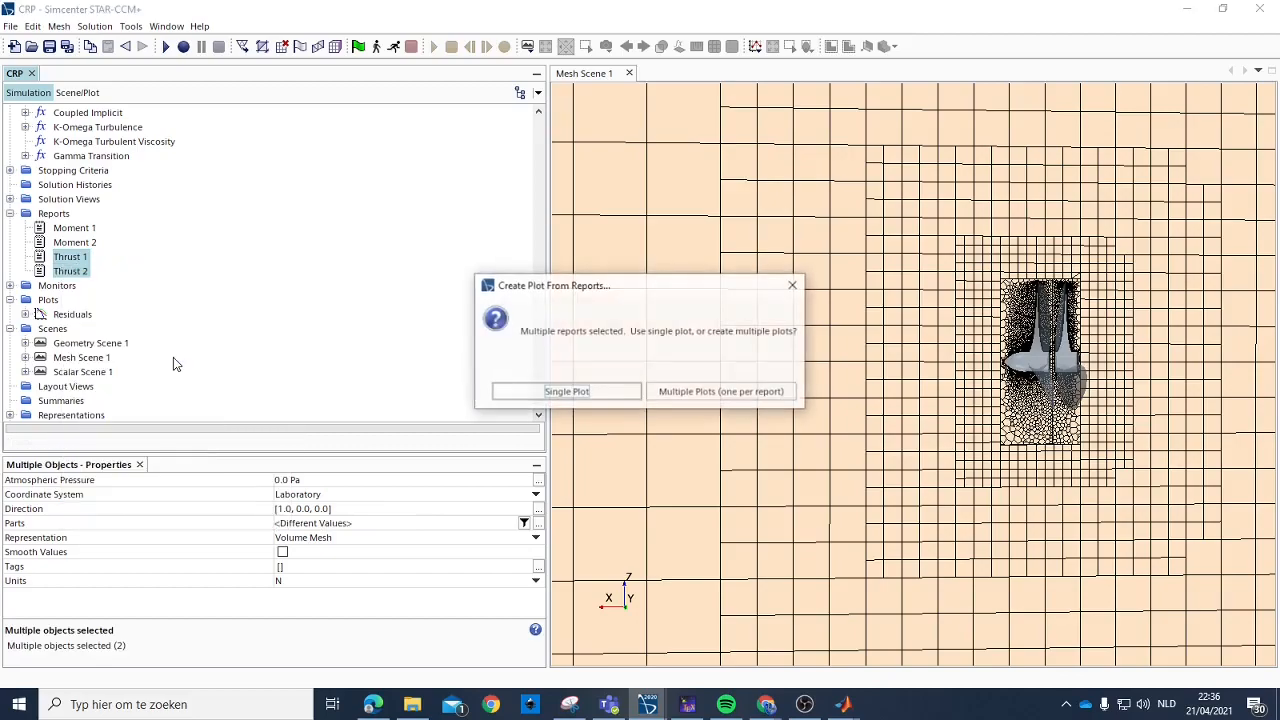
left_click(588, 392)
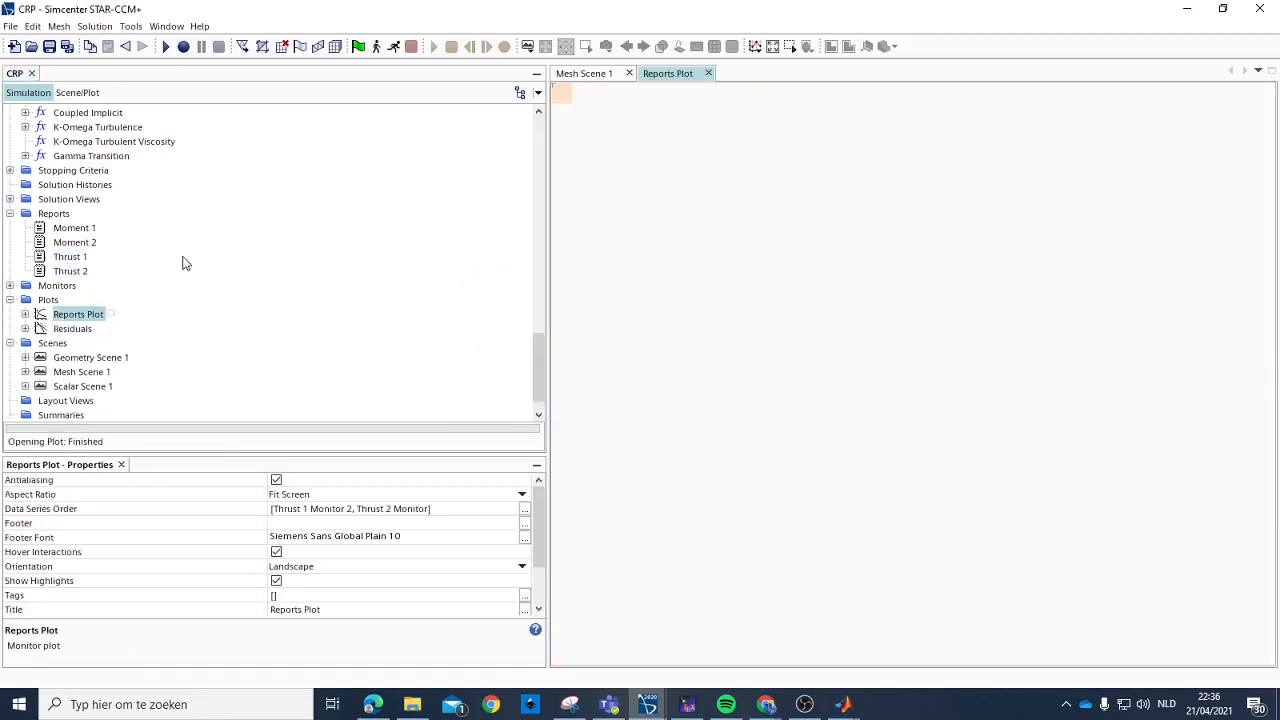
Create monitors without a plot from the Moment 1 and Moment 2 reports, and collapse the Monitors folder.
left_click(75, 229)
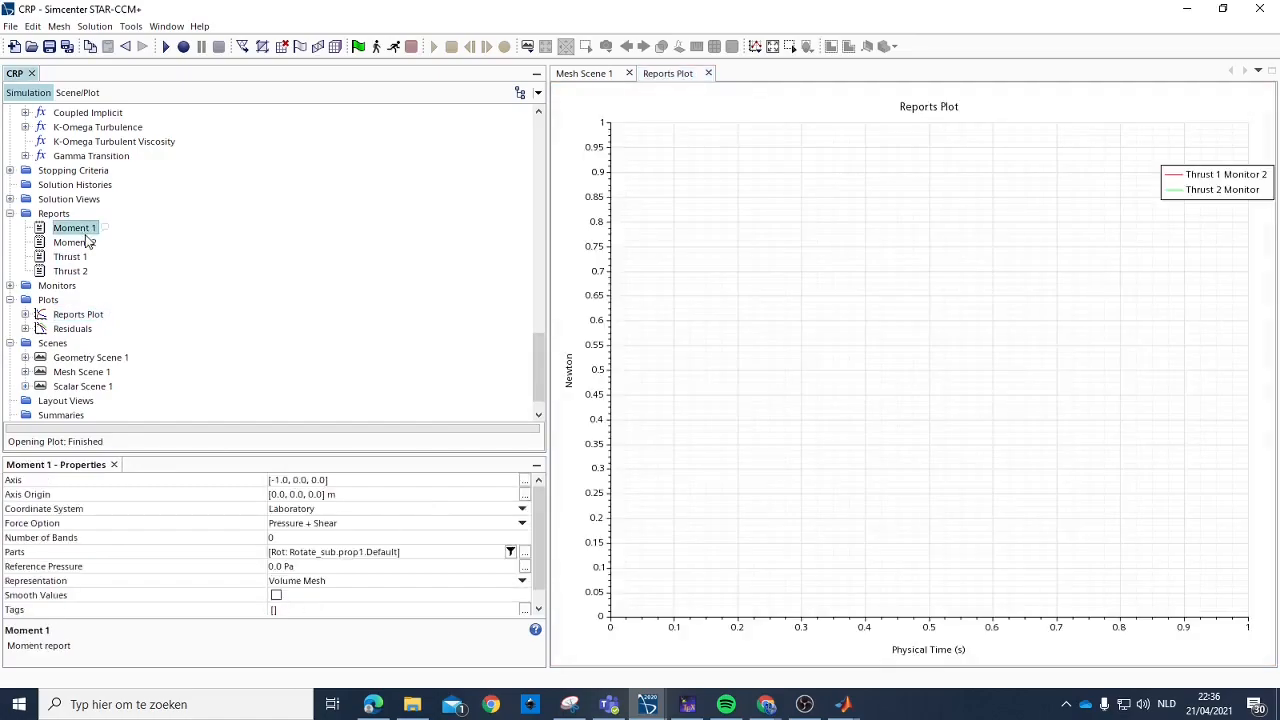
left_click(85, 243, "ctrl")
right_click(84, 242)
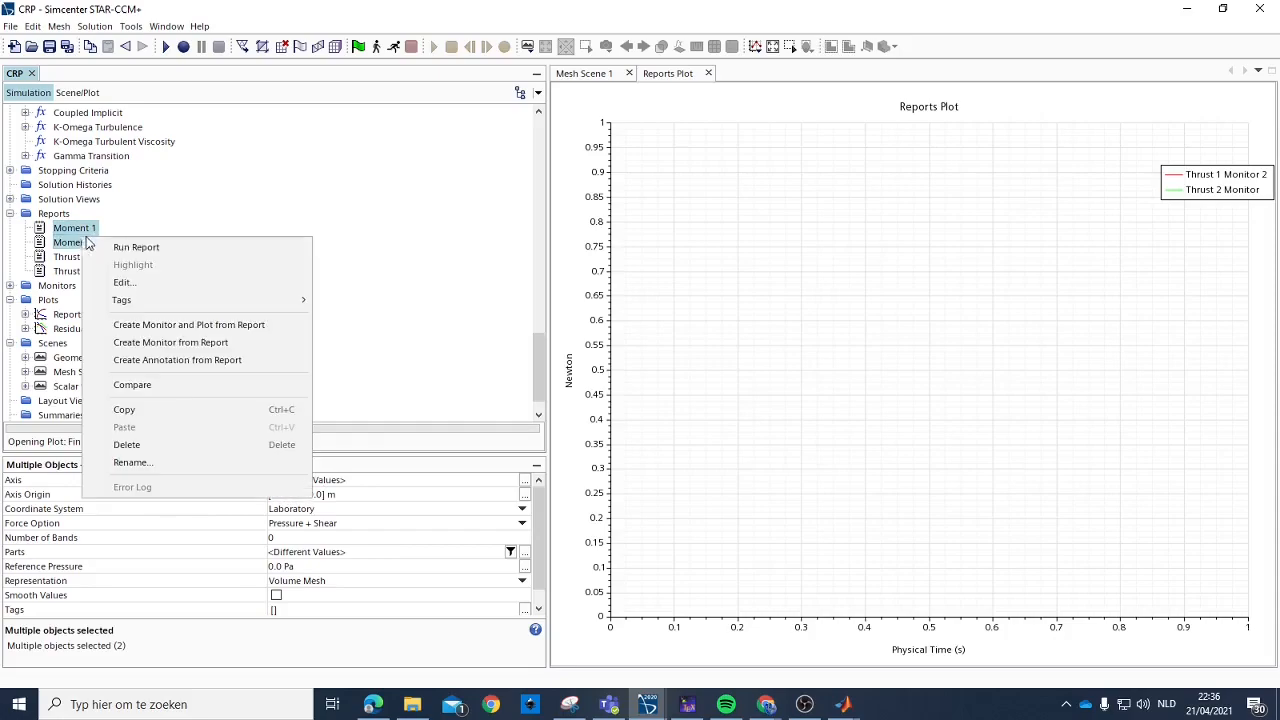
left_click(200, 343)
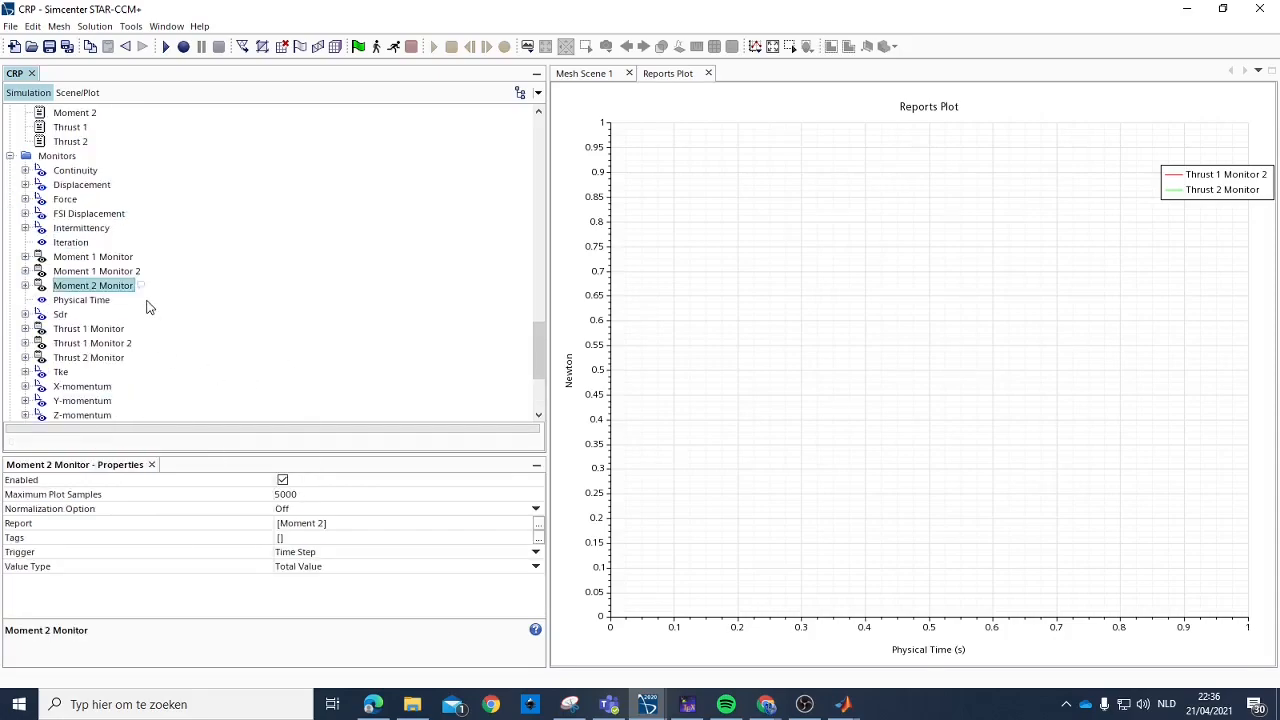
scroll(155, 304, "up", 4)
scroll(138, 297, "down", 8)
scroll(140, 297, "up", 4)
scroll(140, 299, "up", 3)
left_click(10, 212)
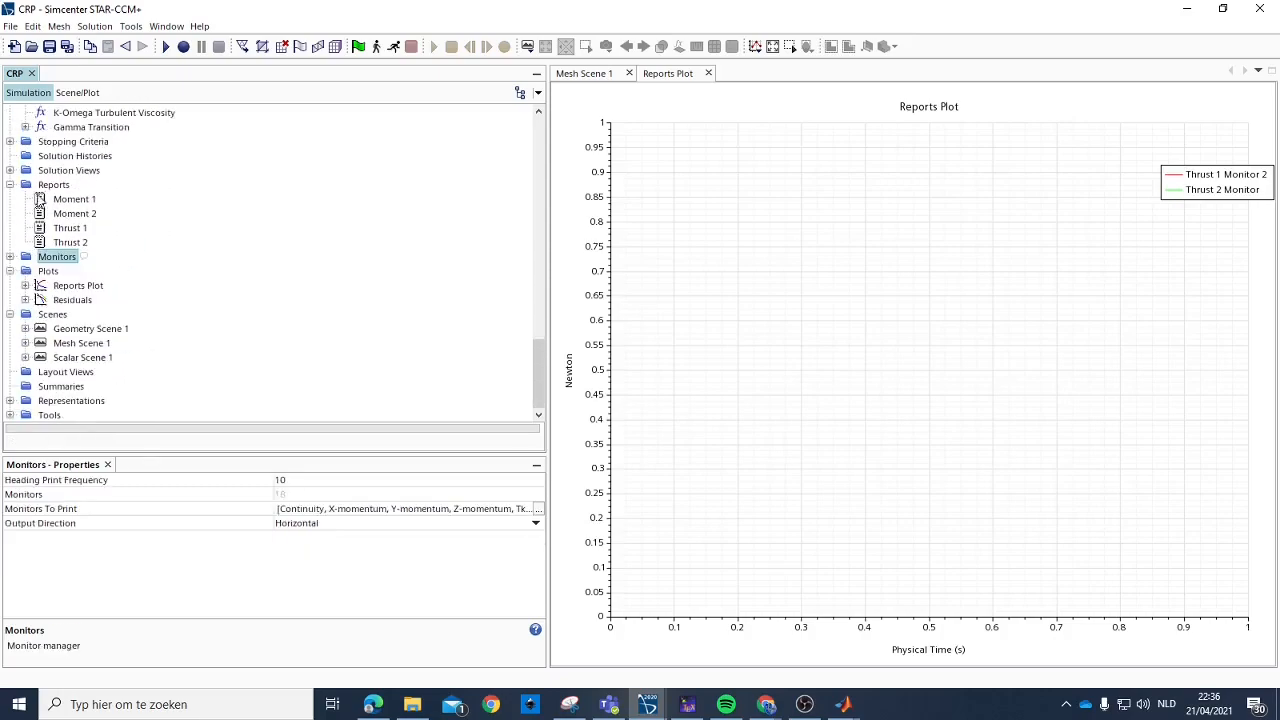
Create monitors and one single combined plot from the Moment 1 and Moment 2 reports.
left_click(78, 200)
left_click(80, 214, "ctrl")
right_click(80, 214)
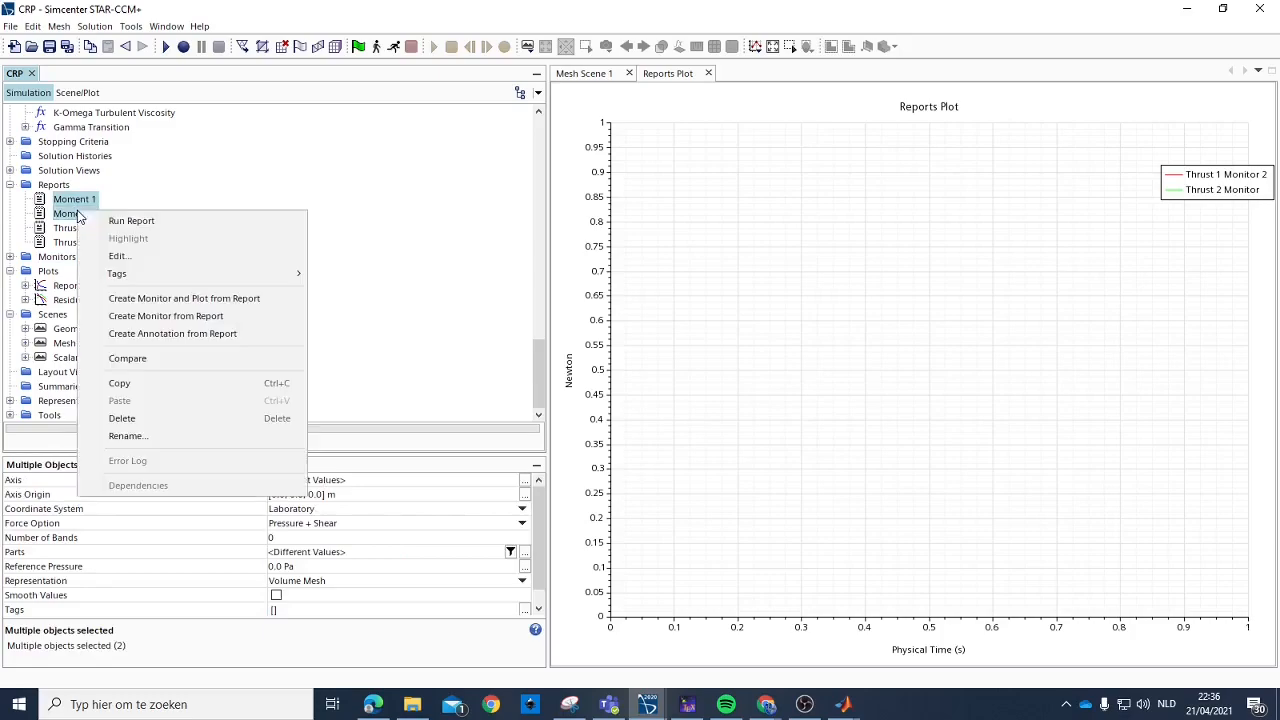
left_click(208, 306)
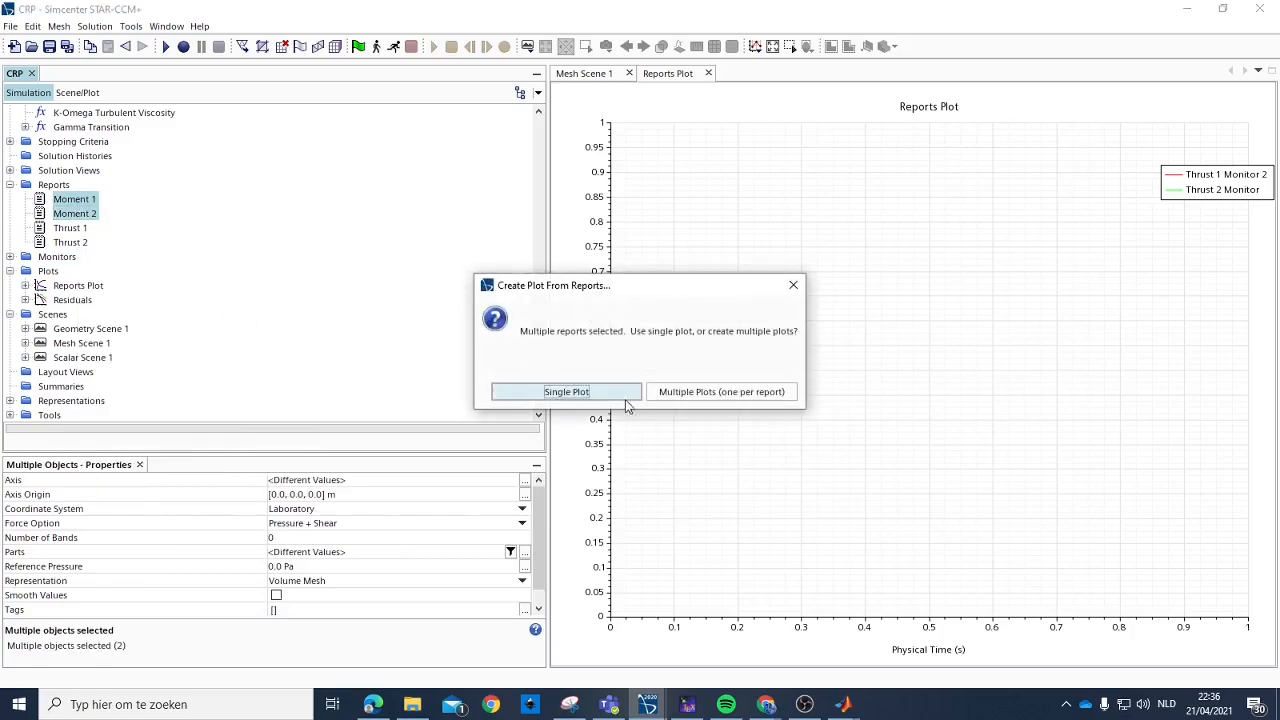
left_click(590, 397)
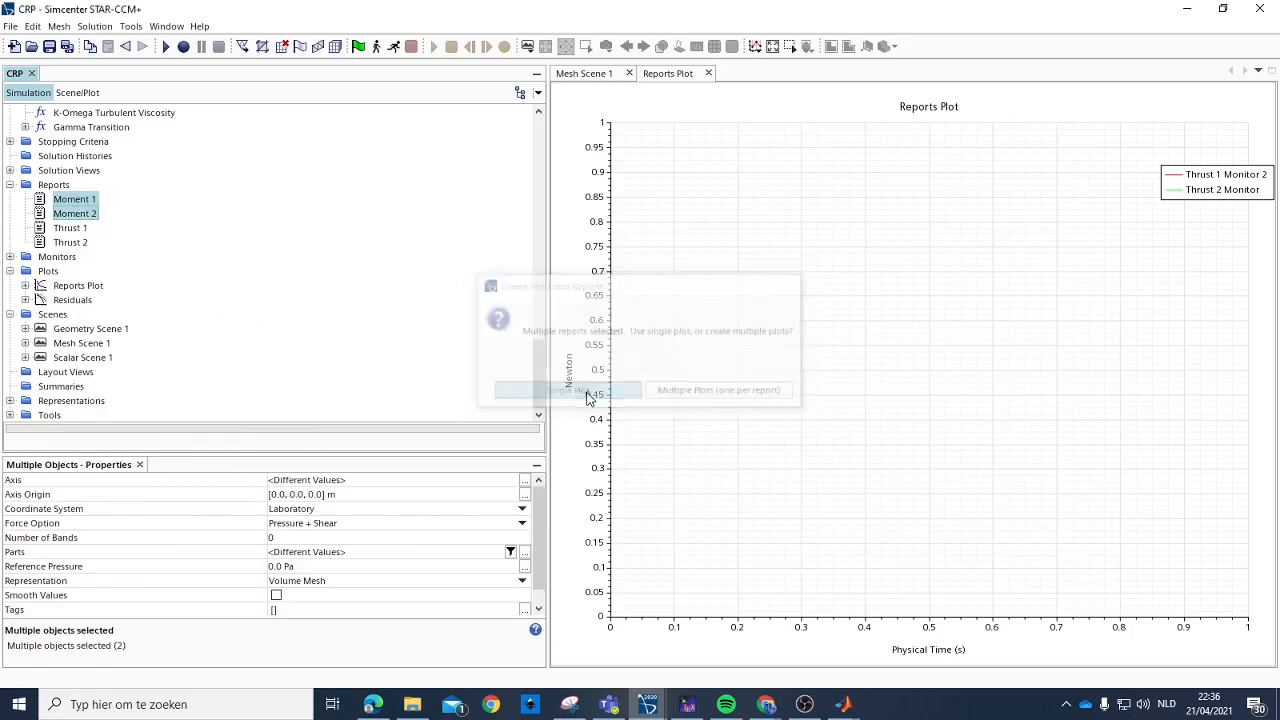
Rename the combined thrust plot as Thrust 1 and 2.
left_click(80, 286)
left_click(84, 286)
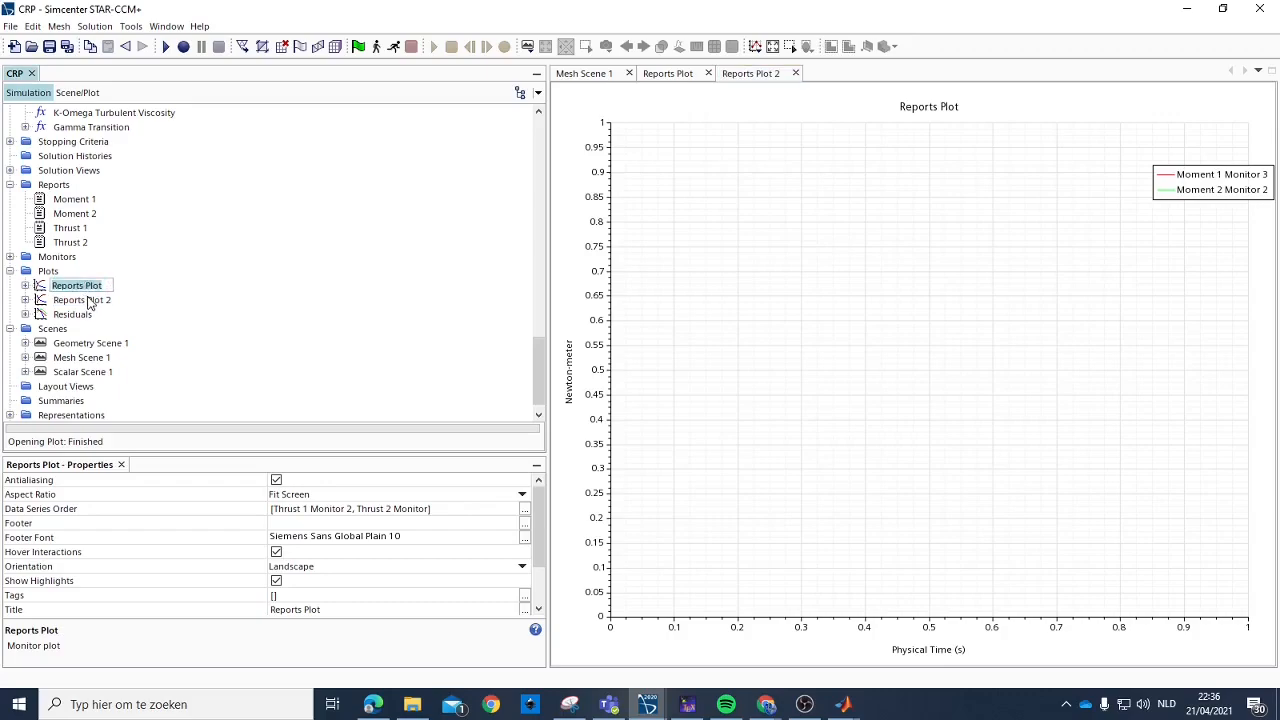
left_click(88, 301)
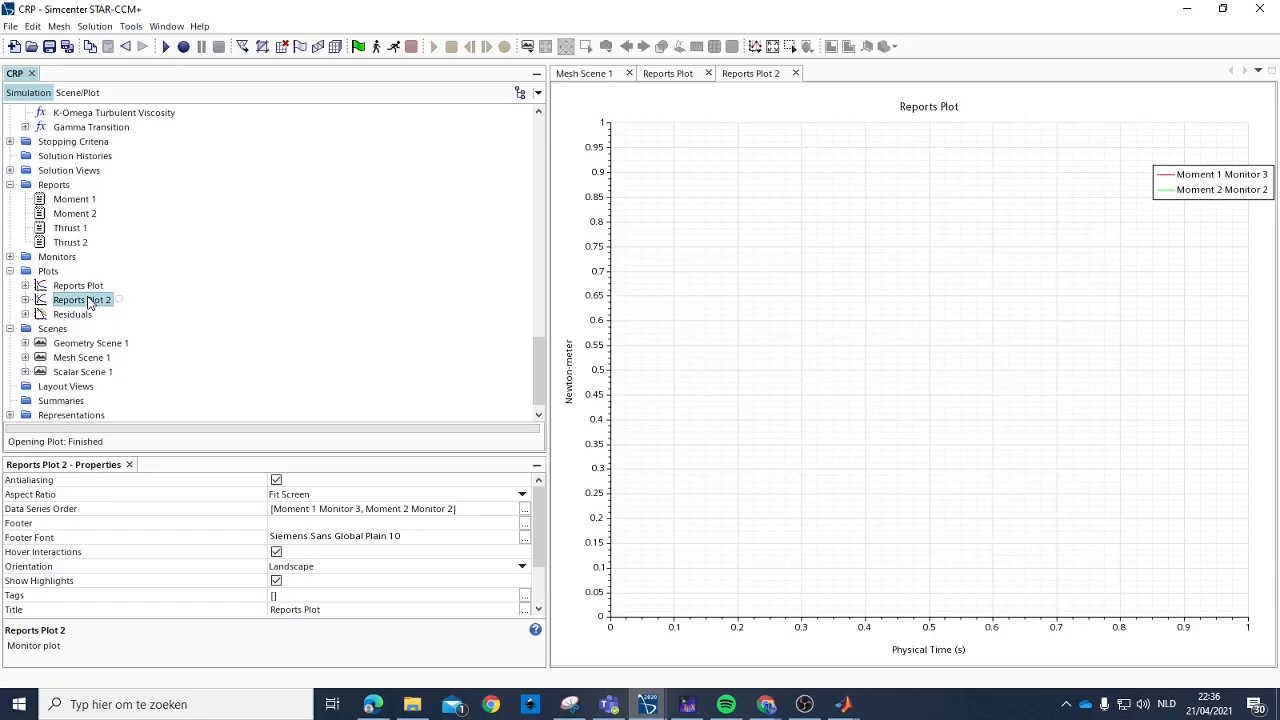
left_click(93, 287)
left_click(93, 287)
type("Thrust")
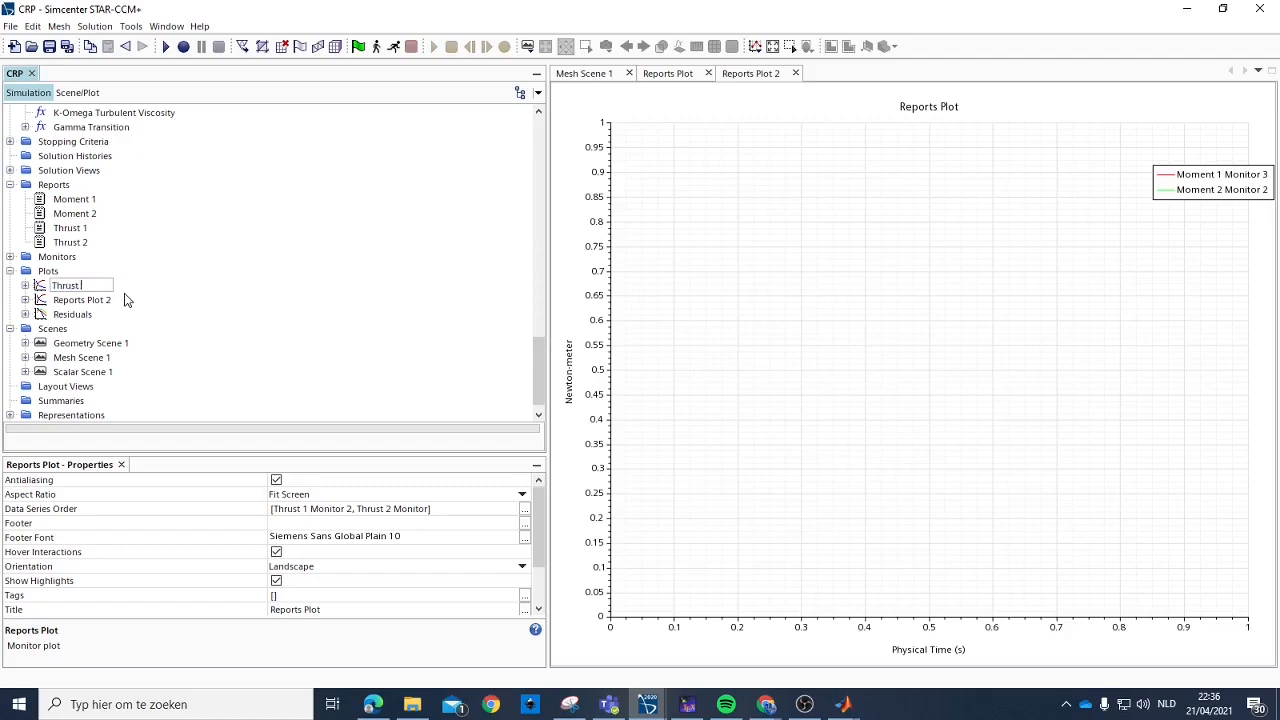
type(" 1 and 2")
key("Return")
Rename the combined moment plot as Thorq 1 and 2.
left_click(94, 288)
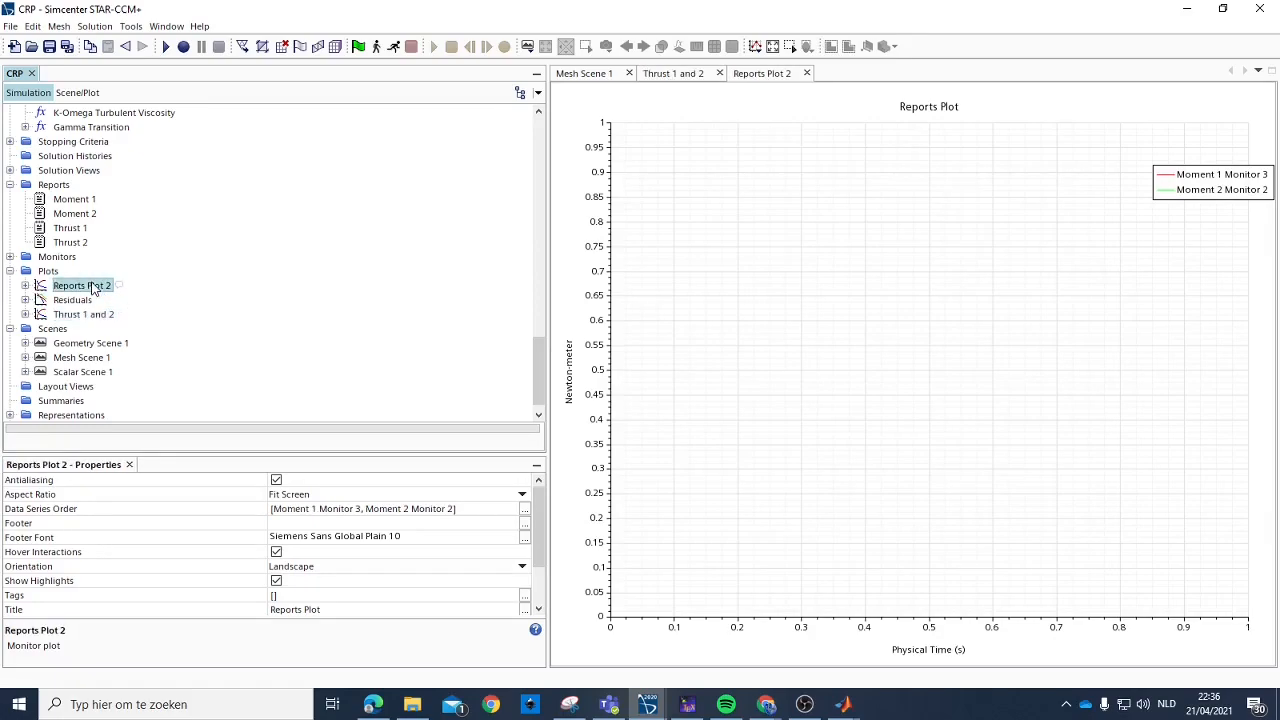
left_click(94, 288)
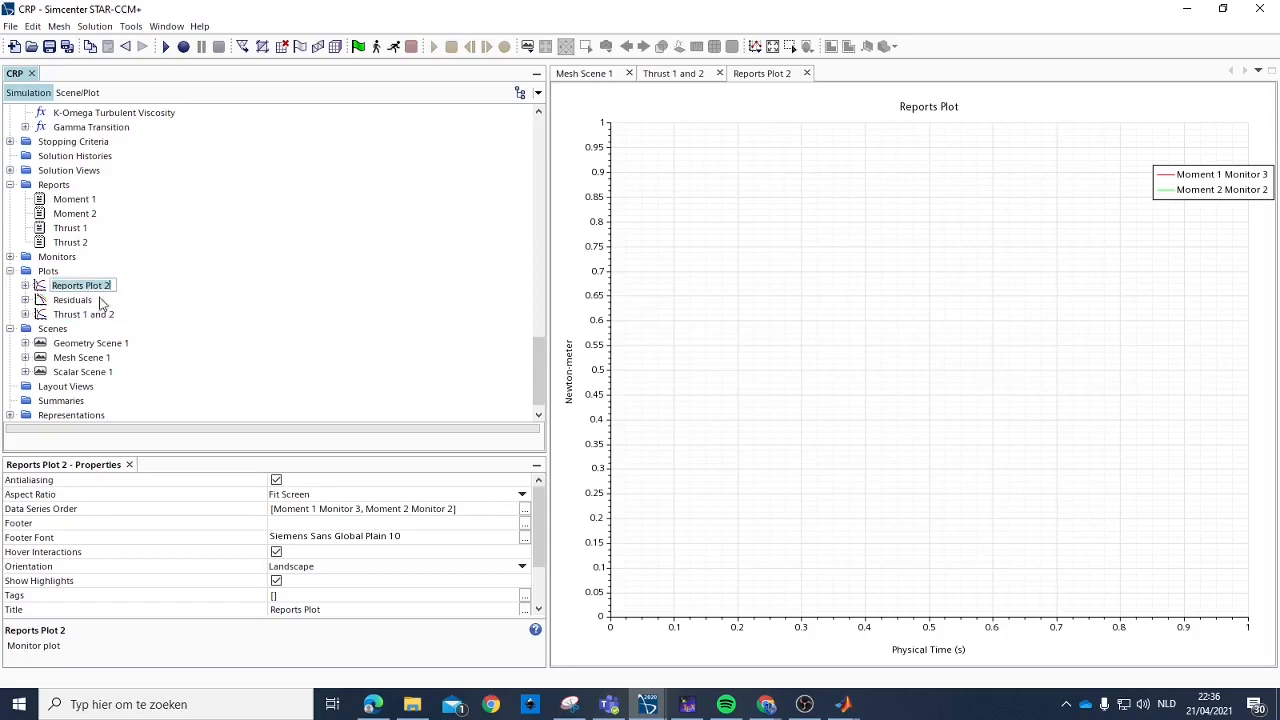
type("Thorq 1 and")
key("Return")
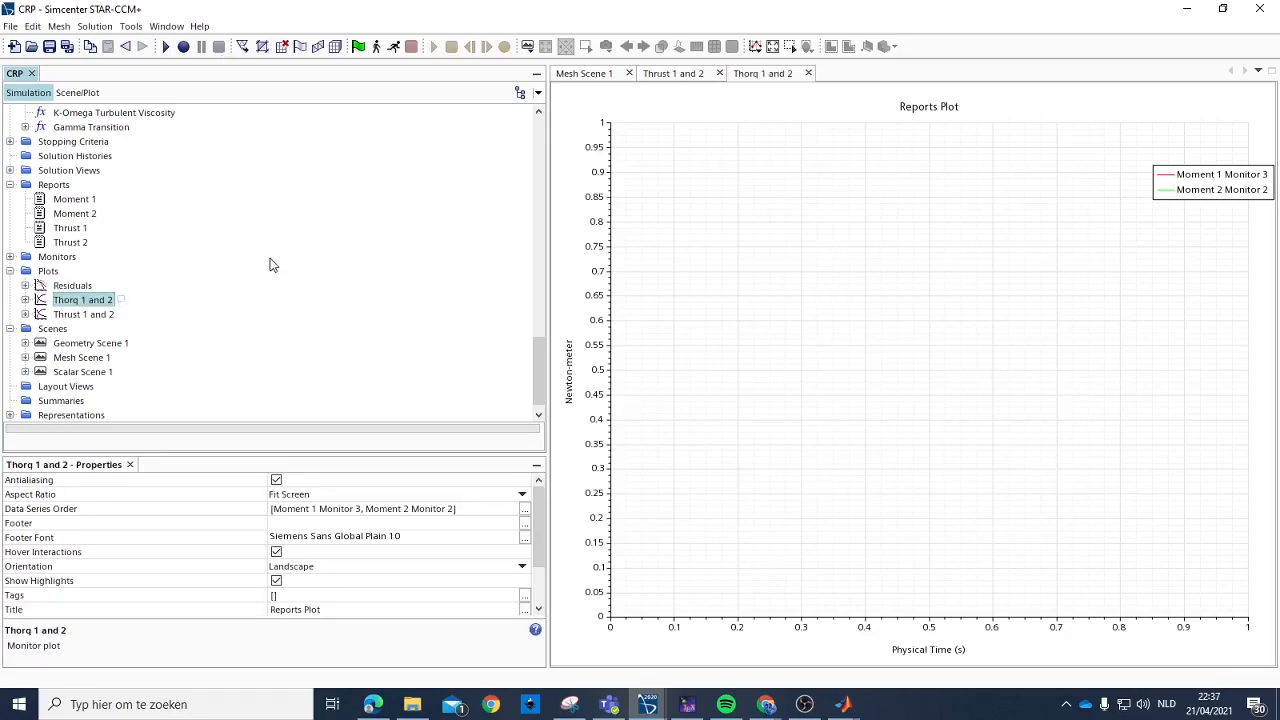
Open Scalar Scene 1 to inspect the propeller, and view the Thorq 1 and 2 and Thrust 1 and 2 plots.
left_click(88, 314)
left_click(84, 373)
double_click(84, 374)
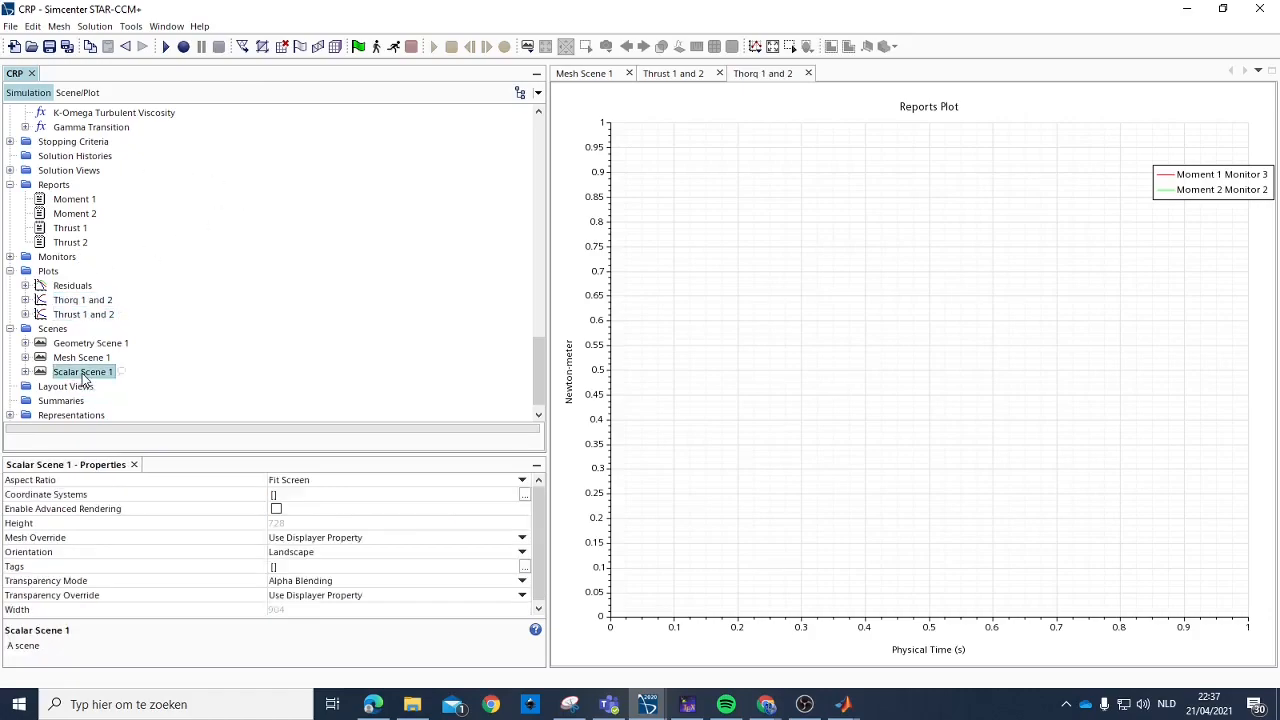
left_click_drag(944, 417, 940, 476)
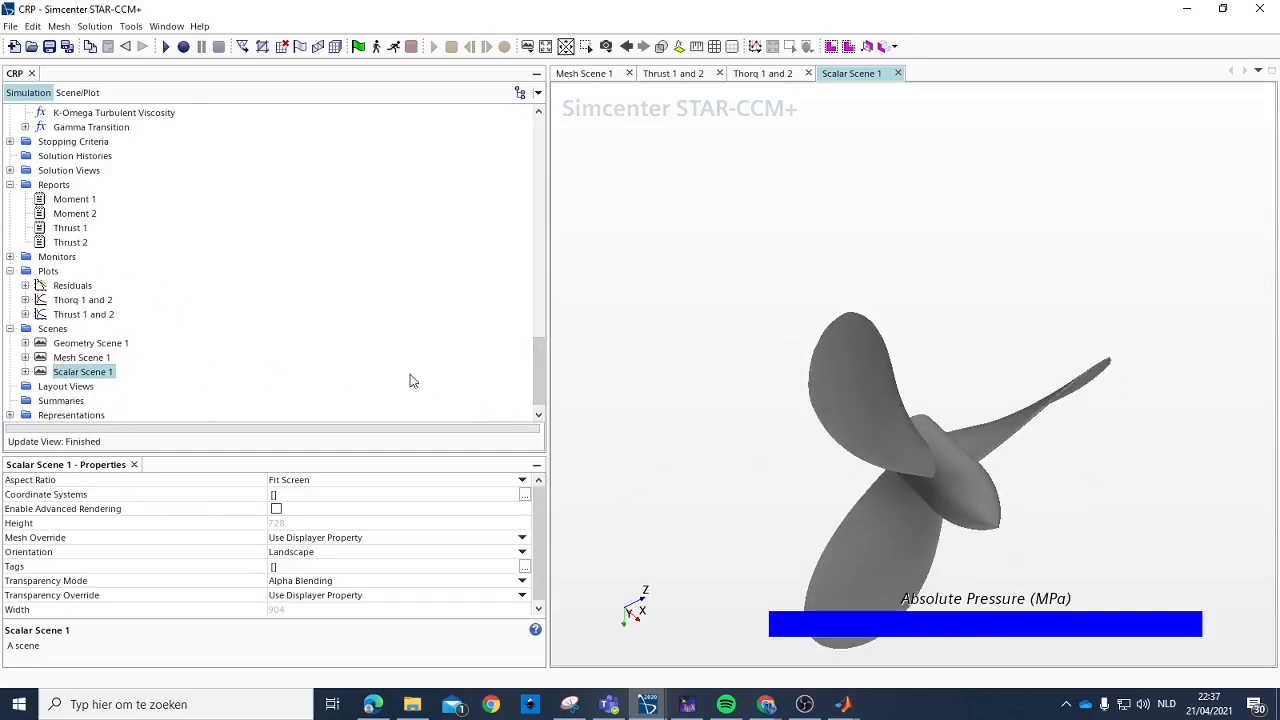
double_click(96, 301)
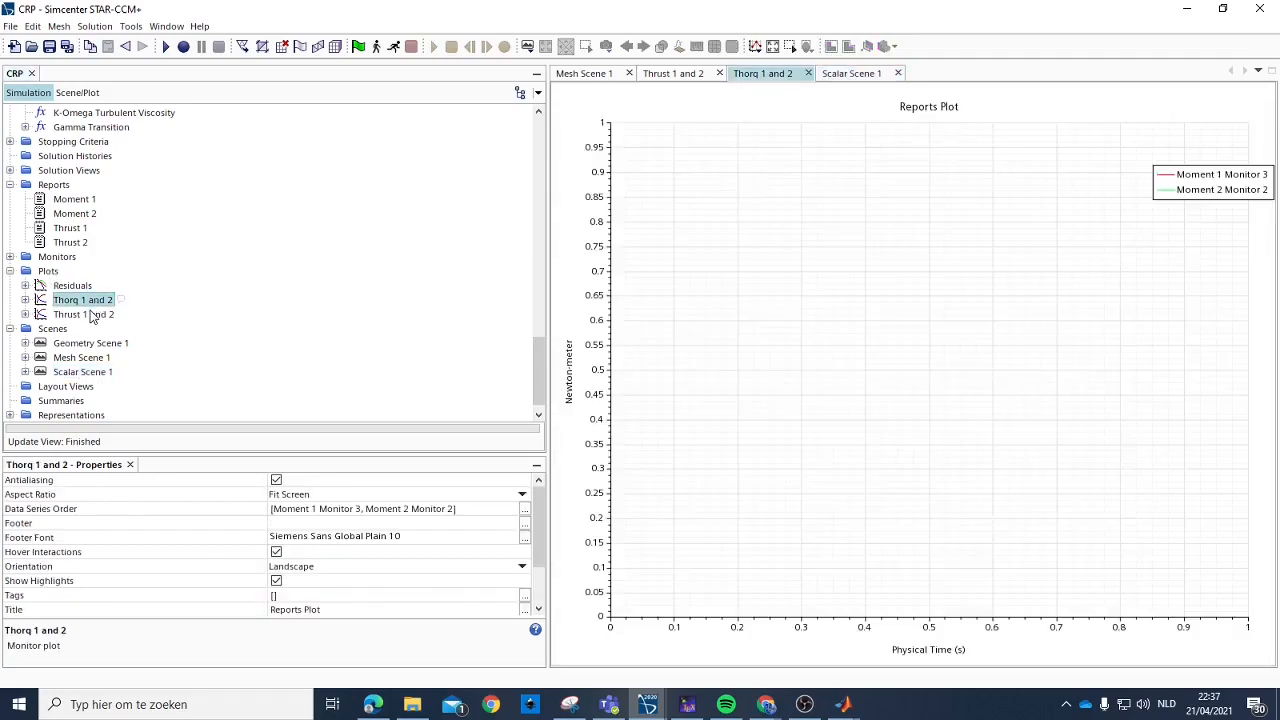
double_click(91, 315)
double_click(70, 301)
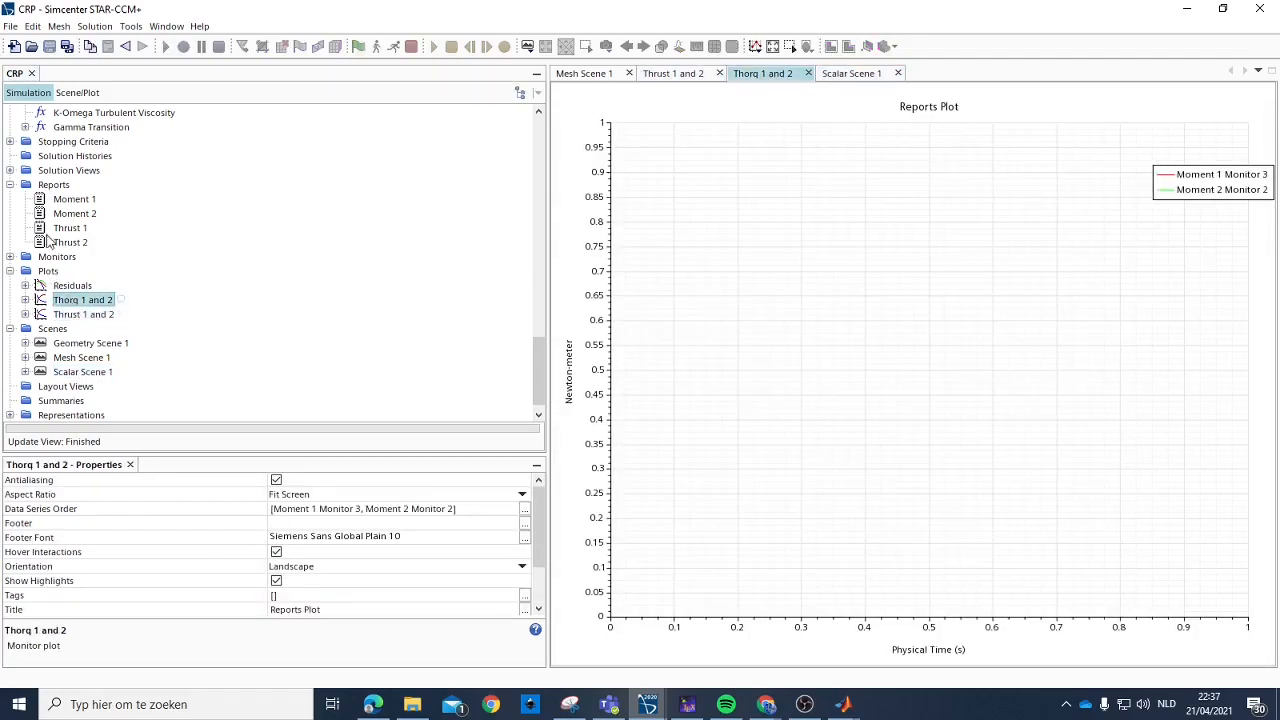
Collapse the Plots, Scenes, Reports, Solvers and Regions folders in the simulation tree.
left_click(10, 272)
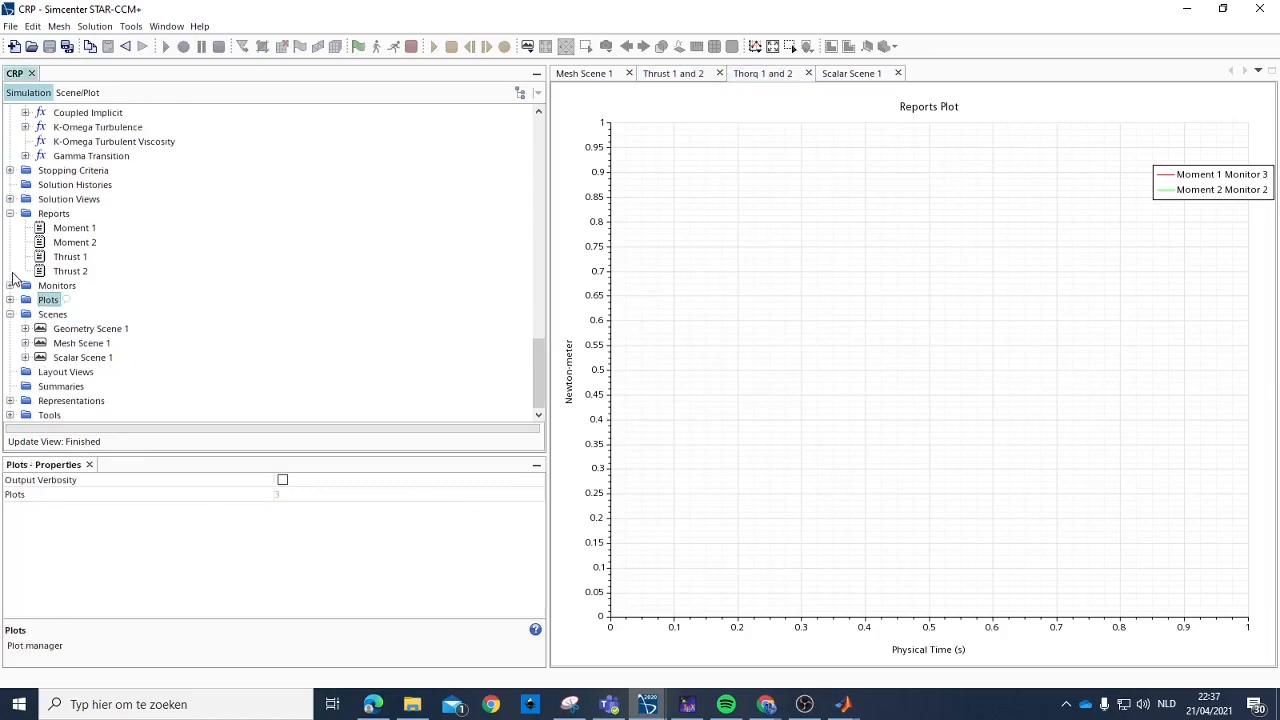
left_click(9, 315)
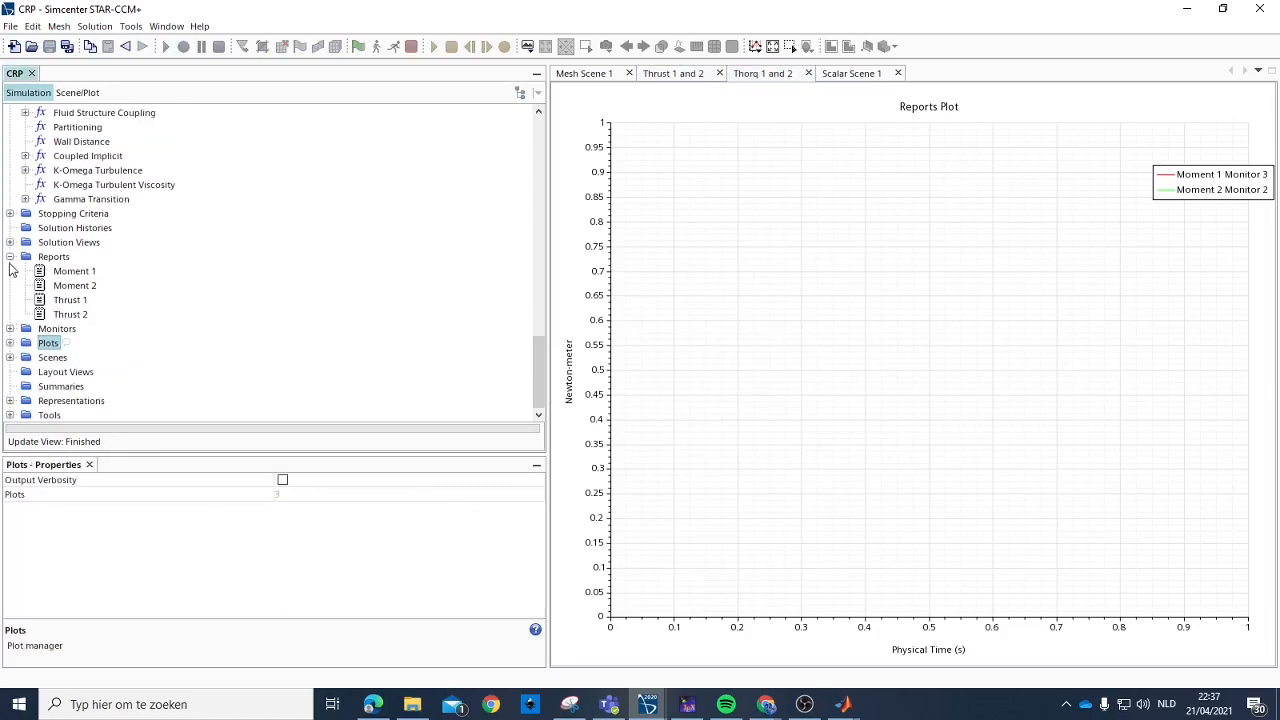
left_click(9, 257)
scroll(55, 290, "up", 3)
left_click(10, 229)
left_click(10, 214)
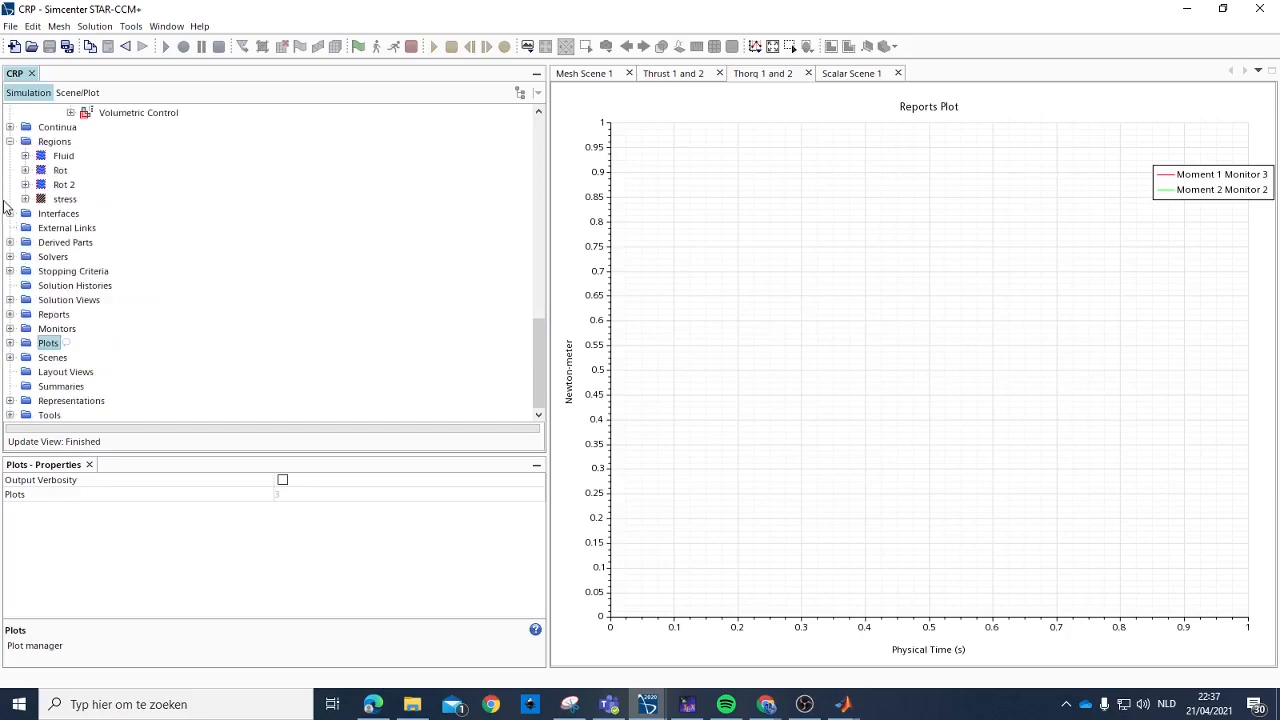
scroll(15, 270, "up", 4)
left_click(9, 312)
Collapse the Operations, Parts and 3D-CAD model branches and the whole Geometry folder.
scroll(38, 205, "up", 6)
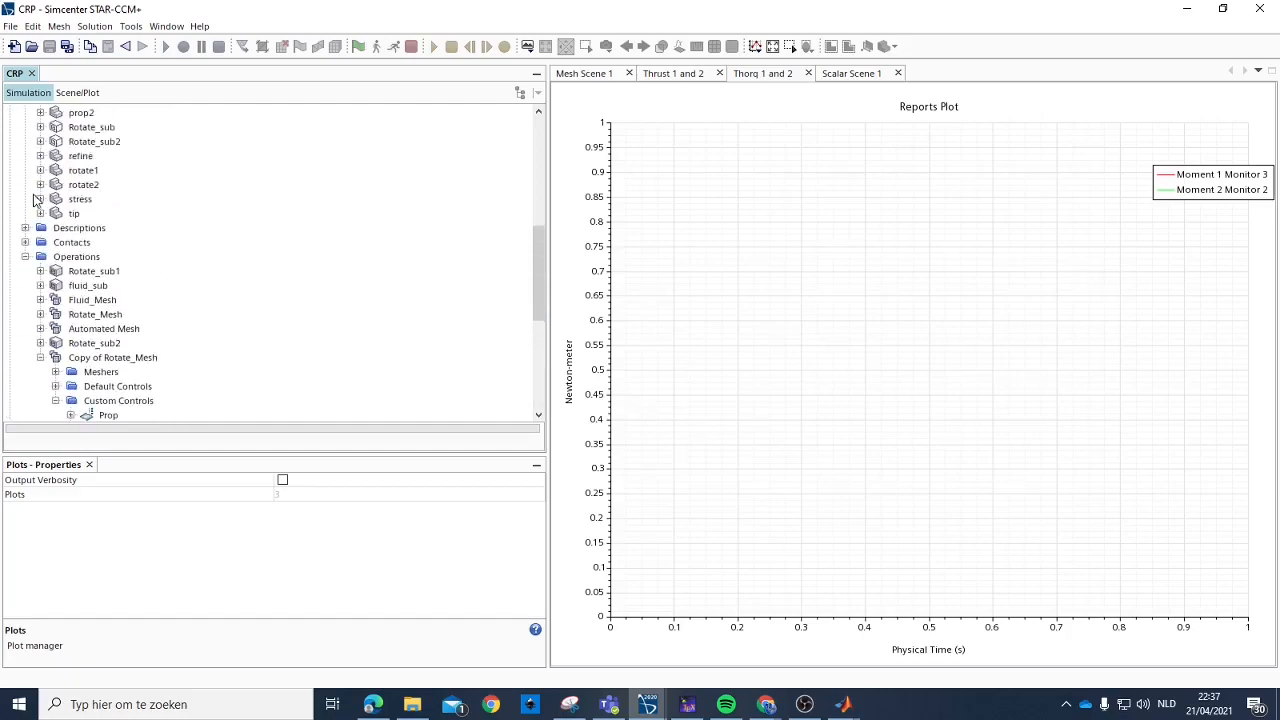
left_click(25, 258)
scroll(28, 240, "up", 3)
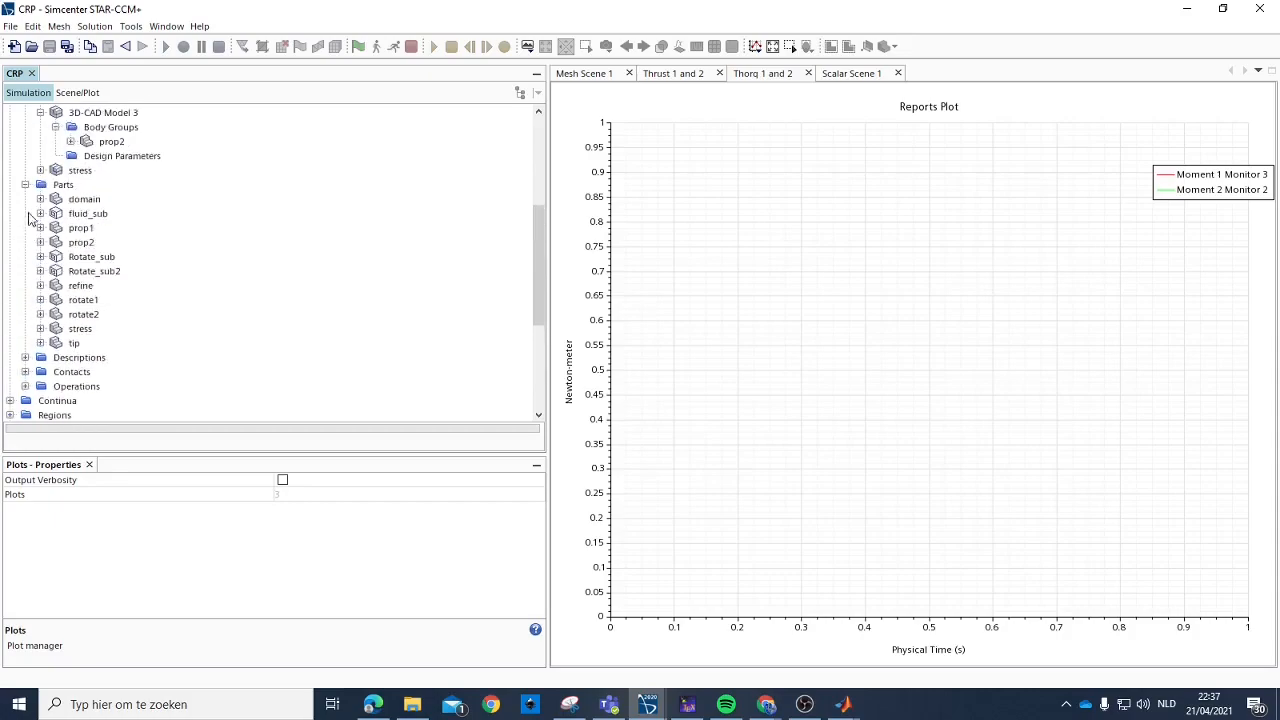
left_click(25, 185)
scroll(31, 194, "up", 4)
left_click(40, 228)
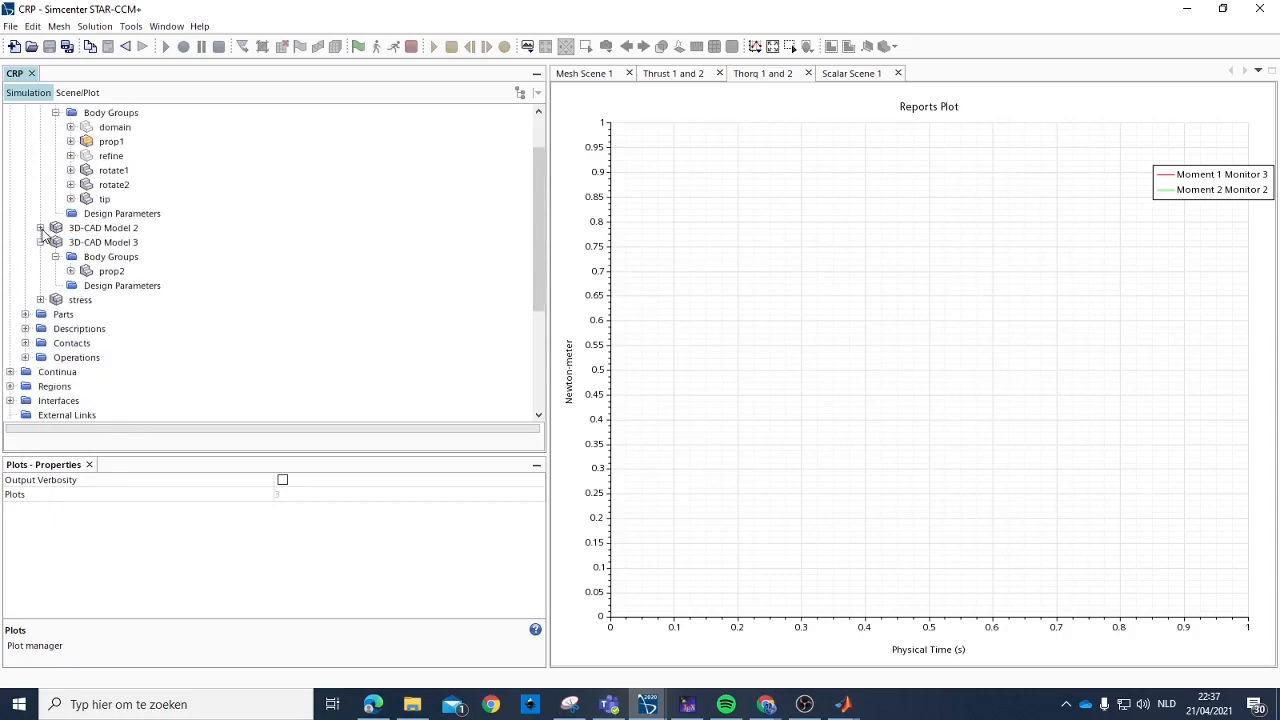
left_click(40, 242)
scroll(40, 220, "up", 3)
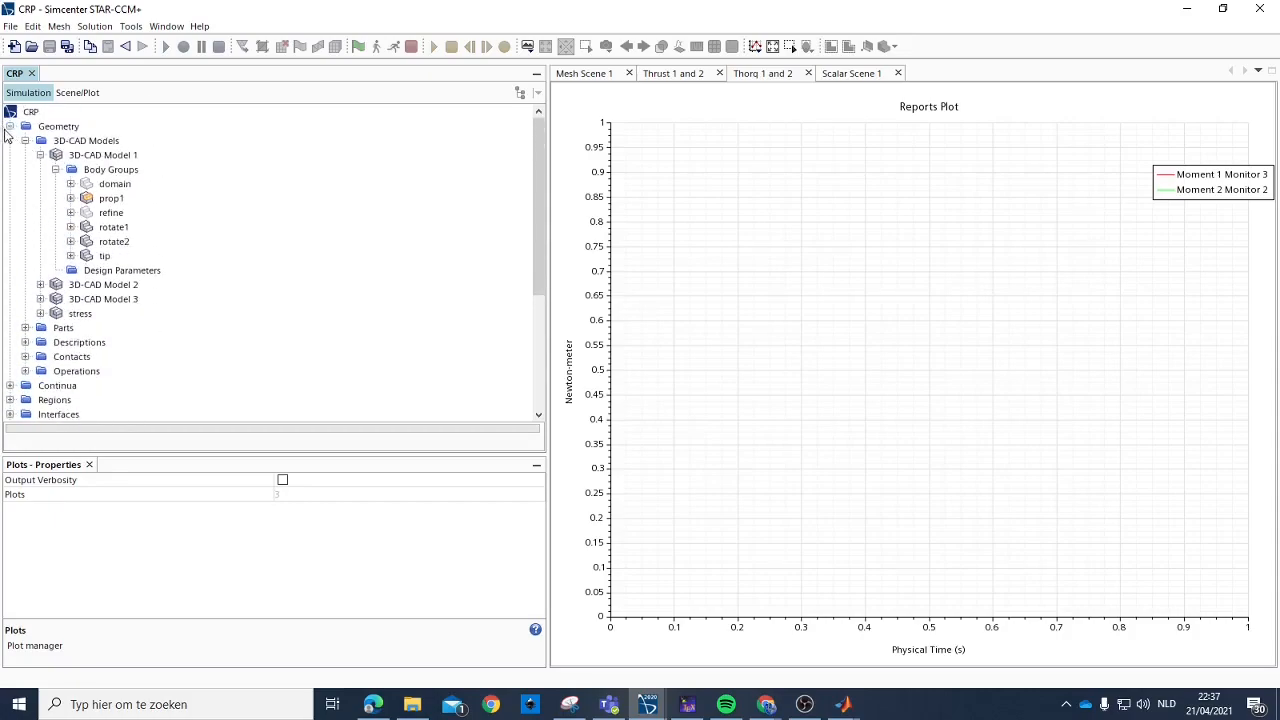
left_click(10, 126)
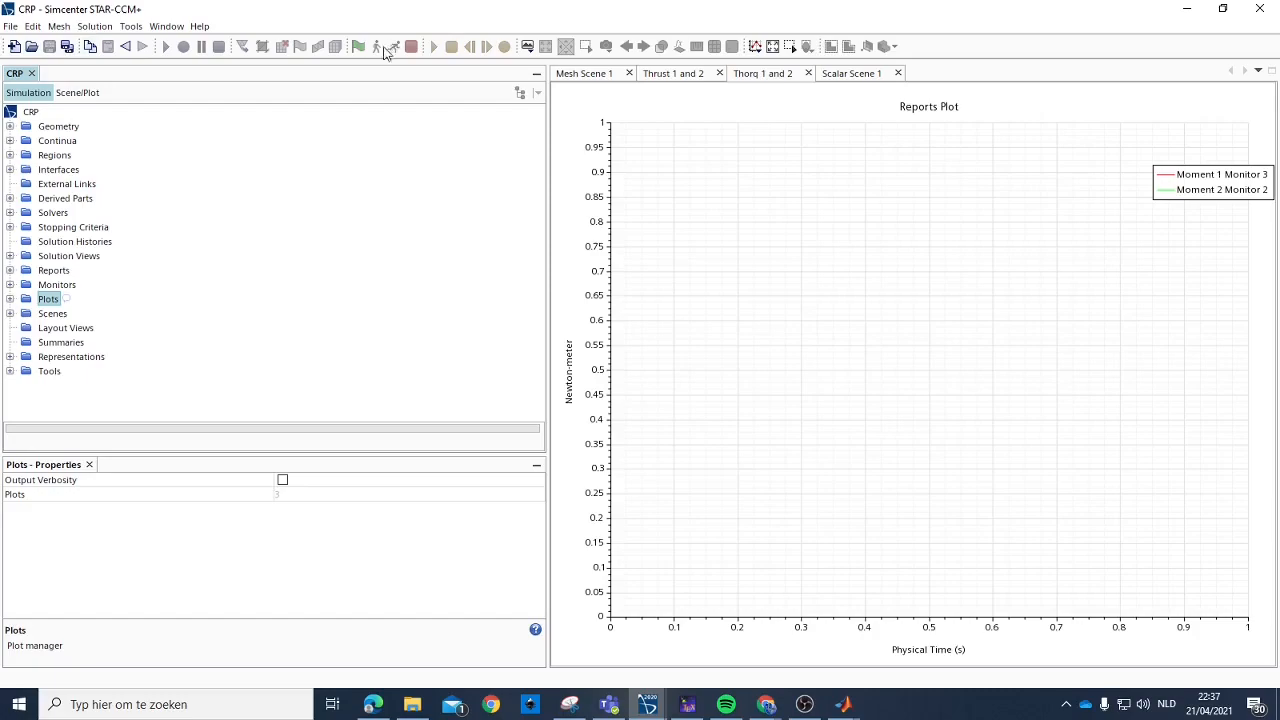
Display Scalar Scene 1 and save the CRP simulation.
left_click(68, 184)
left_click(62, 127)
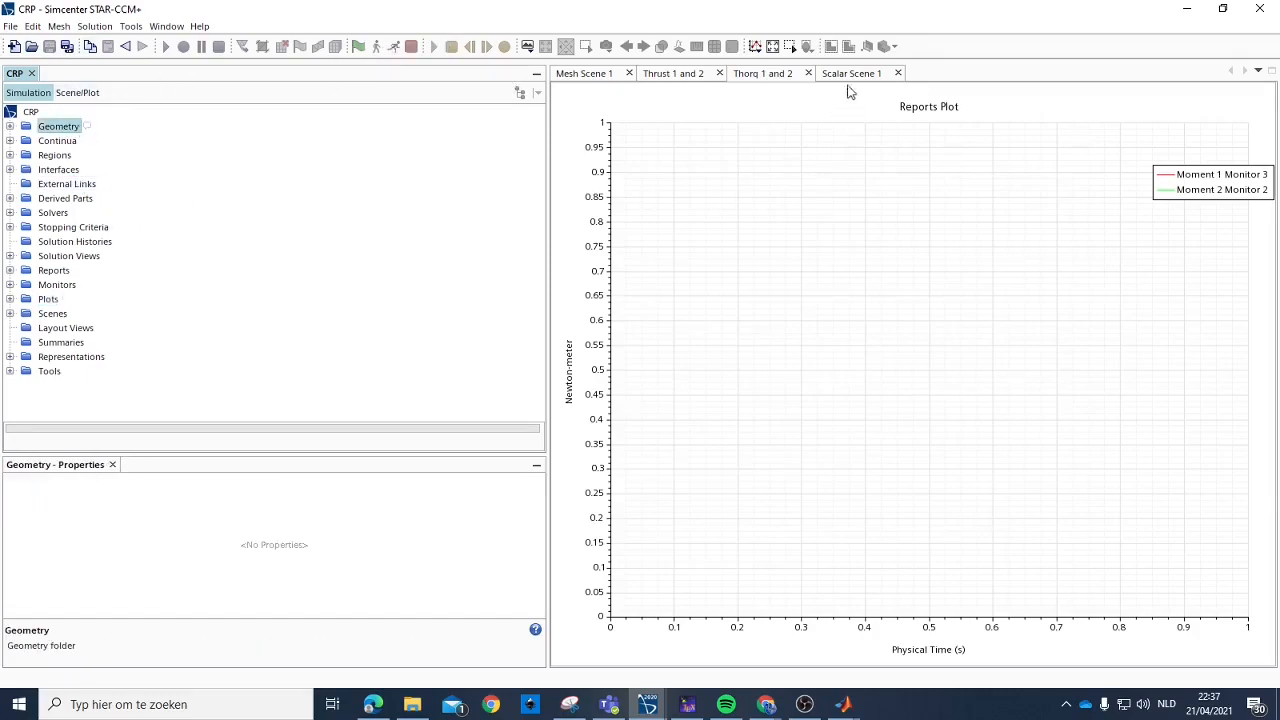
left_click(878, 76)
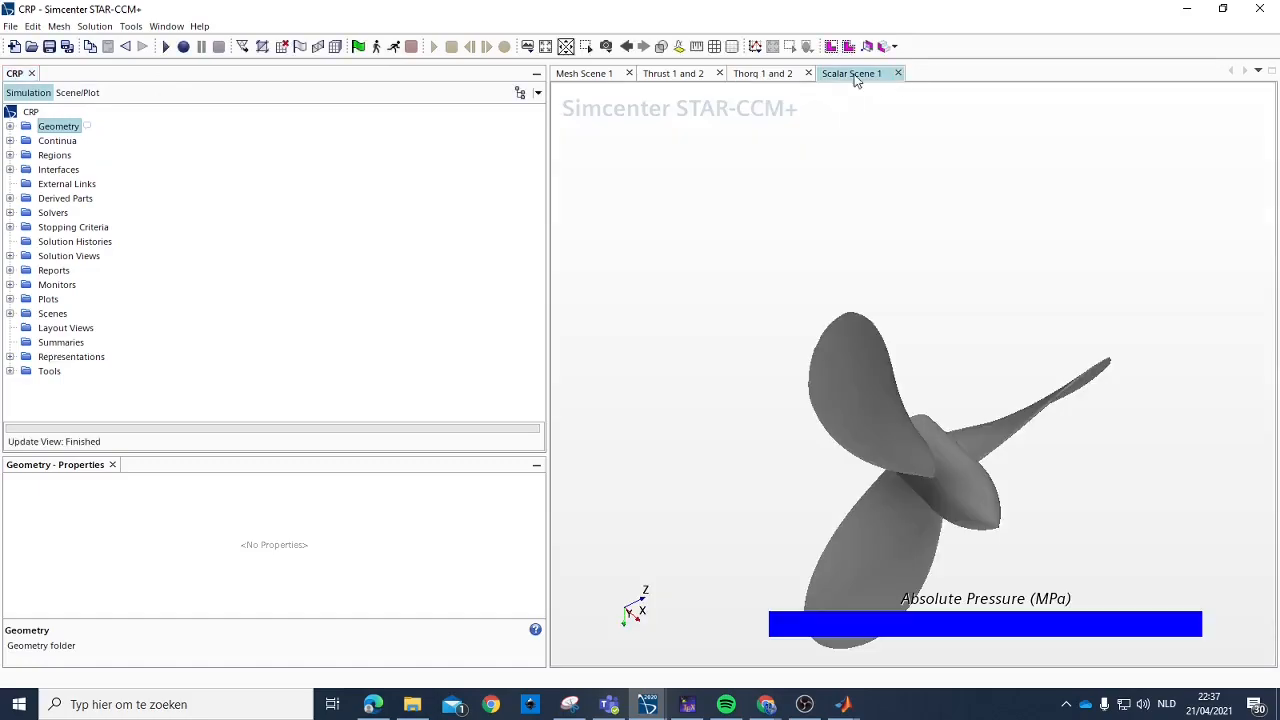
left_click(49, 46)
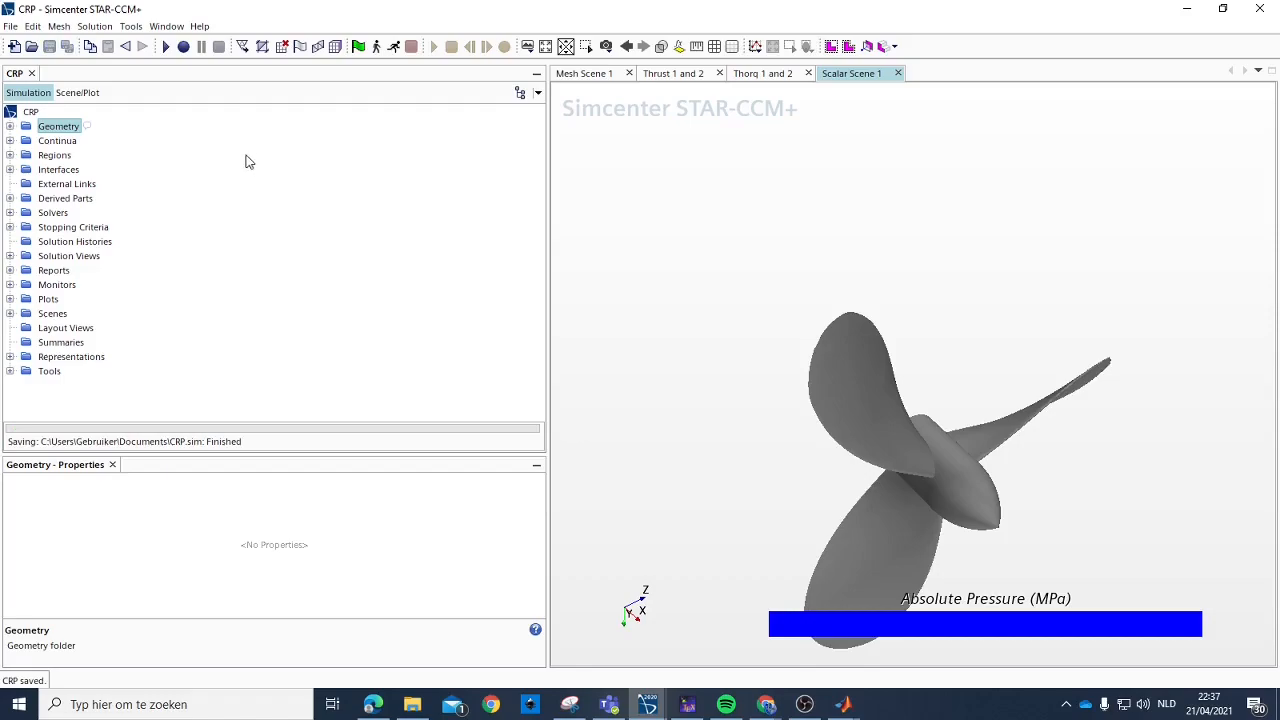
Show Mesh Scene 1 and dock the simulation's Output window beneath it.
left_click(588, 75)
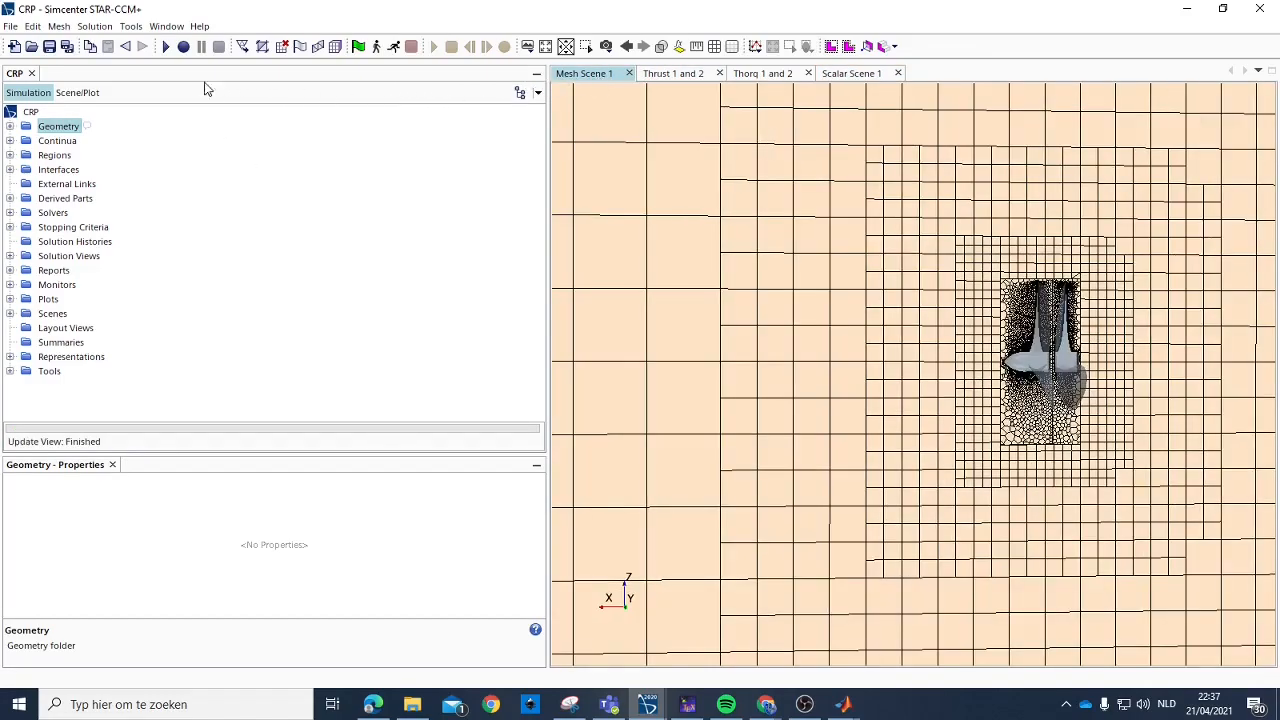
left_click(166, 26)
mouse_move(191, 63)
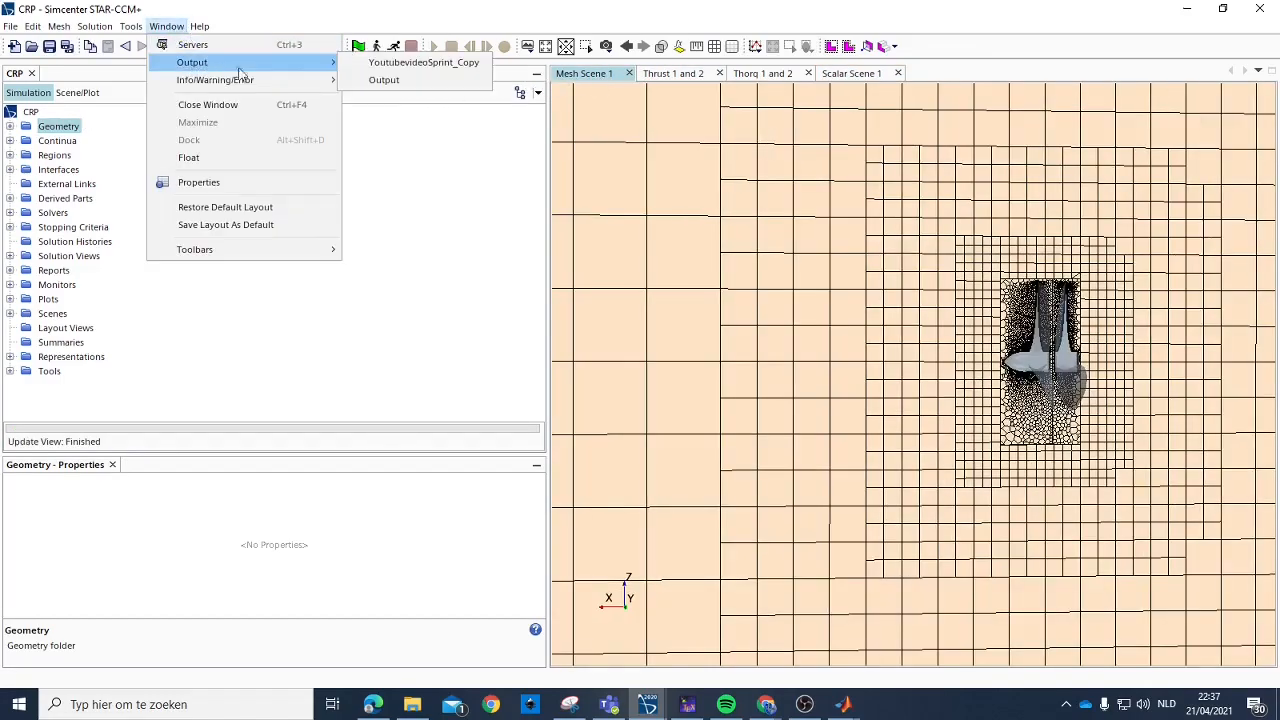
left_click(437, 79)
left_click_drag(606, 74, 703, 588)
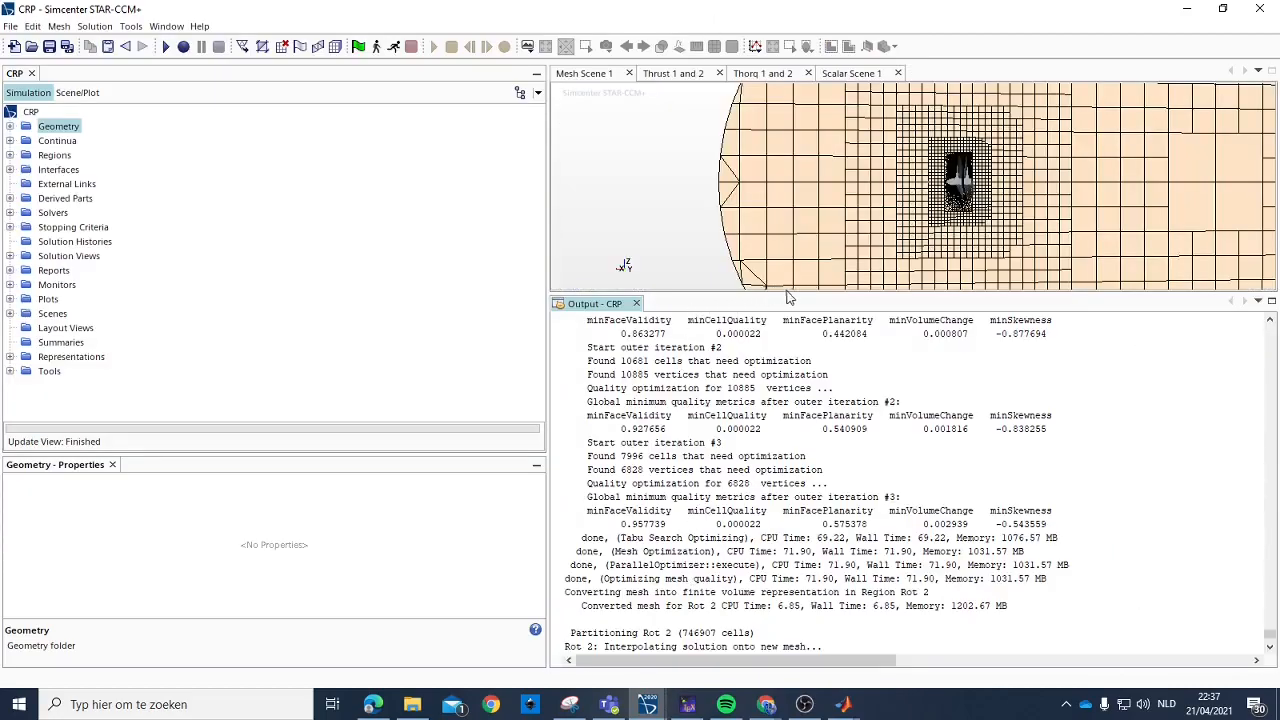
Enlarge the Mesh Scene 1 view by shrinking the Output window beneath it, and run the CRP simulation.
left_click_drag(791, 295, 780, 517)
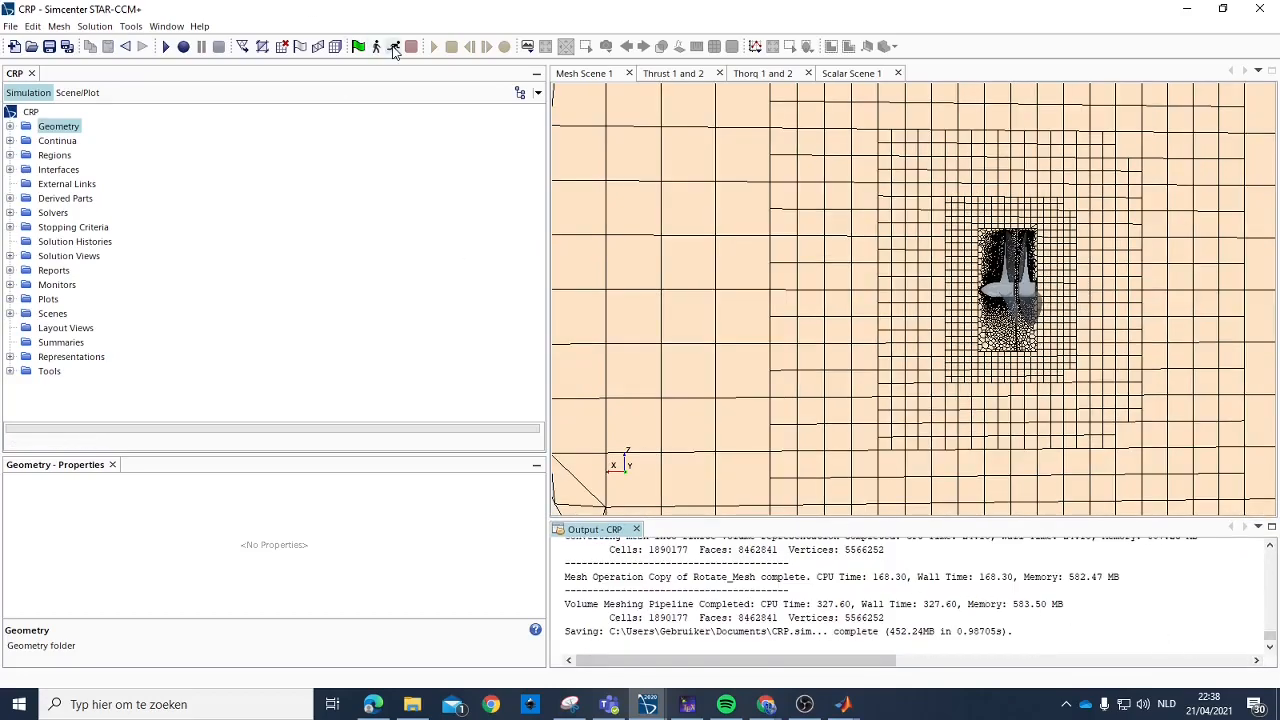
left_click(393, 48)
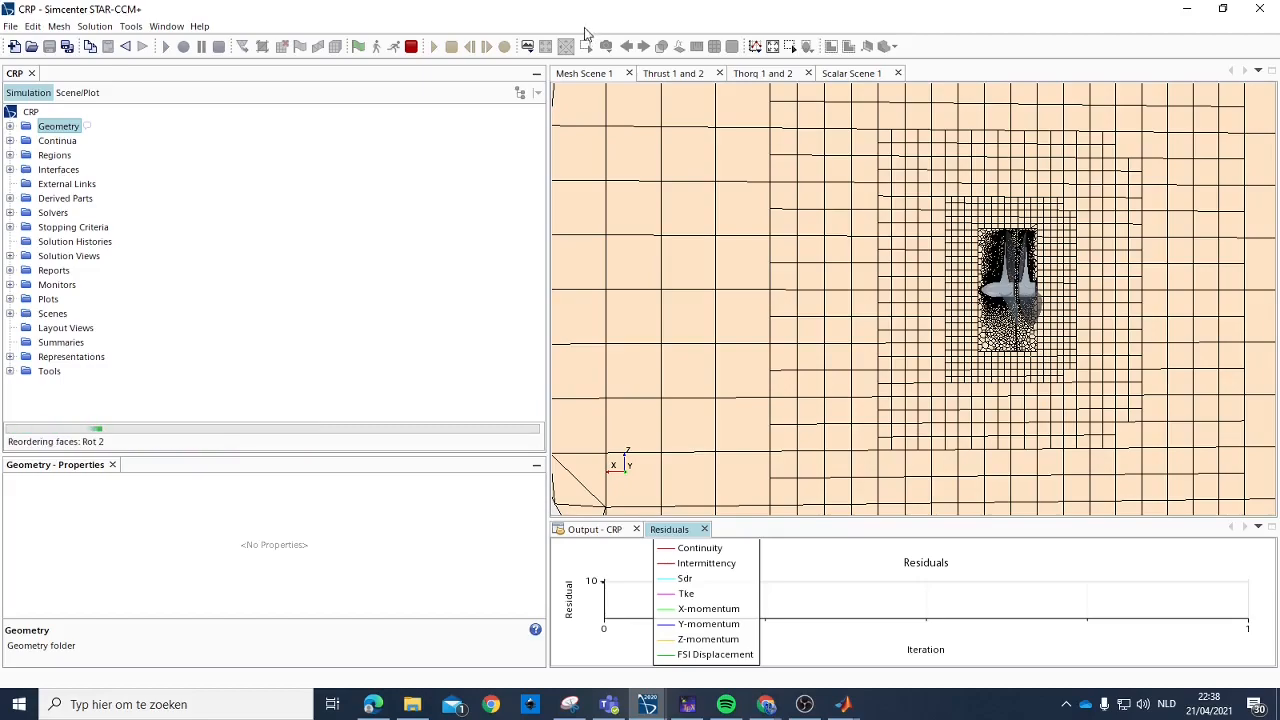
Move the Residuals plot out of the Output area to its own pane above the scenes, and close it.
left_click(728, 549)
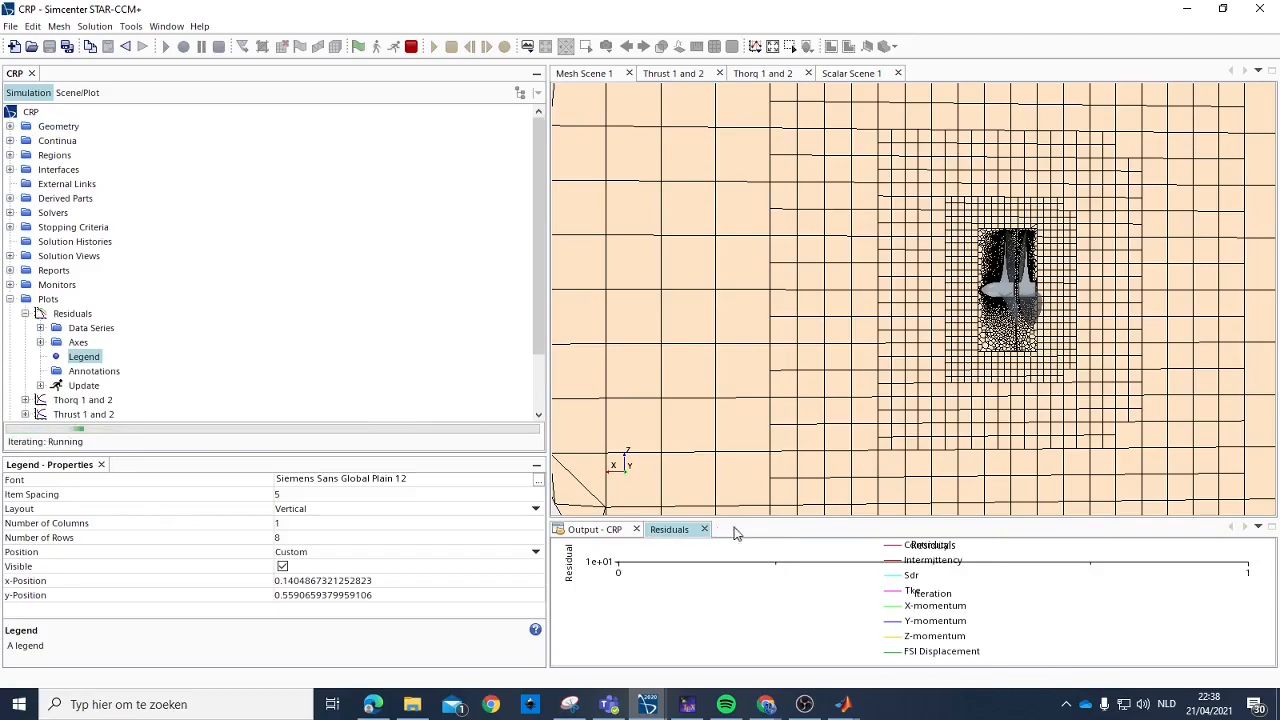
left_click_drag(673, 533, 932, 180)
left_click_drag(598, 78, 953, 283)
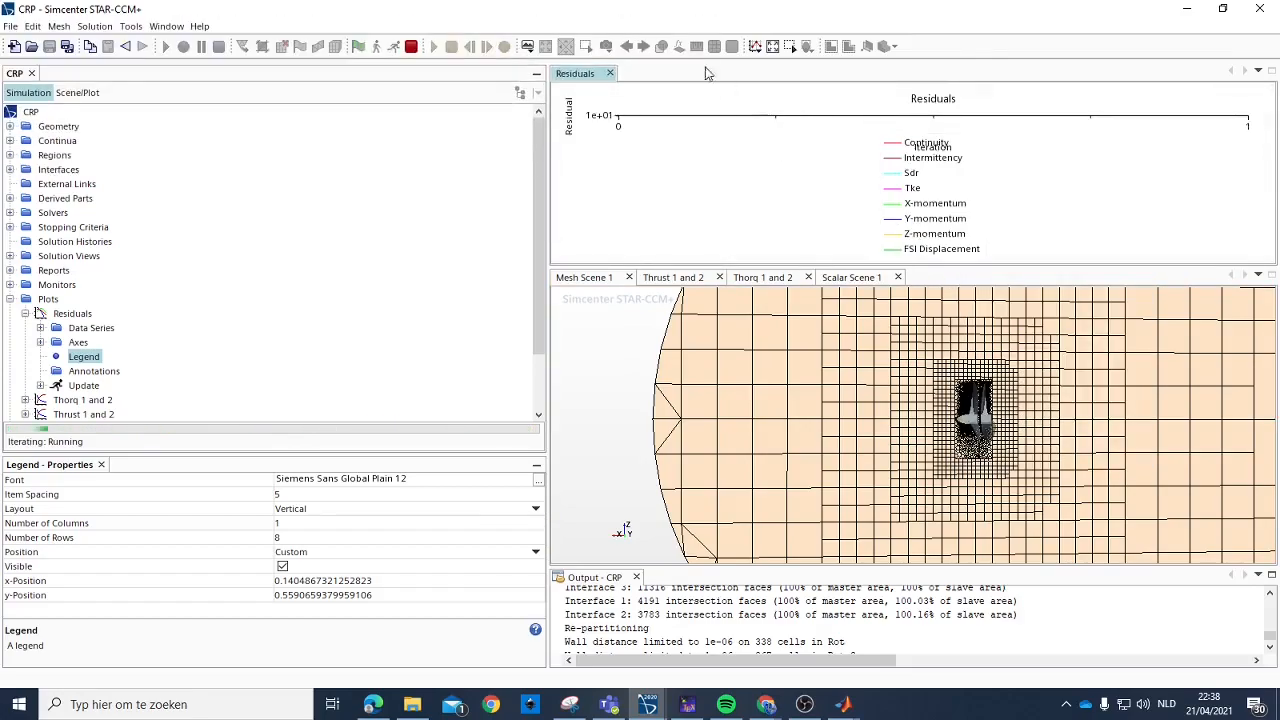
left_click(609, 73)
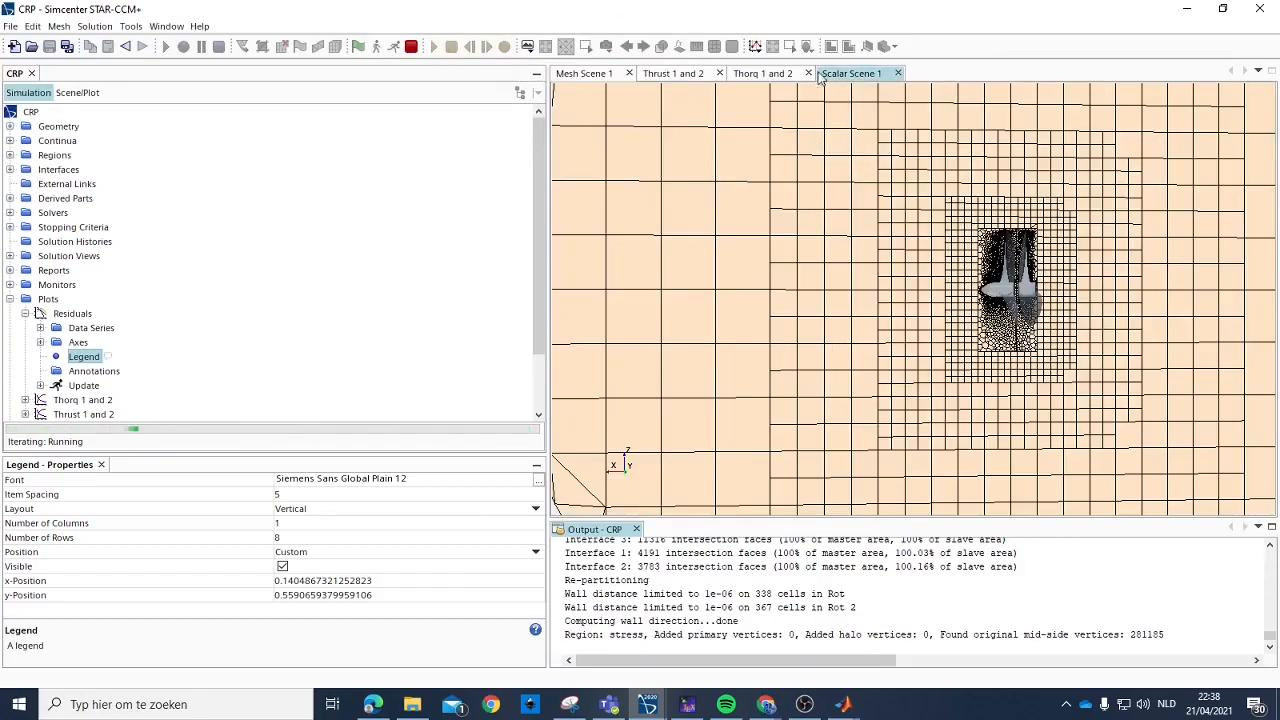
Reopen the Residuals plot among the scene and plot views and place its legend in the graph's upper-right corner.
left_click(850, 74)
left_click(698, 78)
left_click(588, 75)
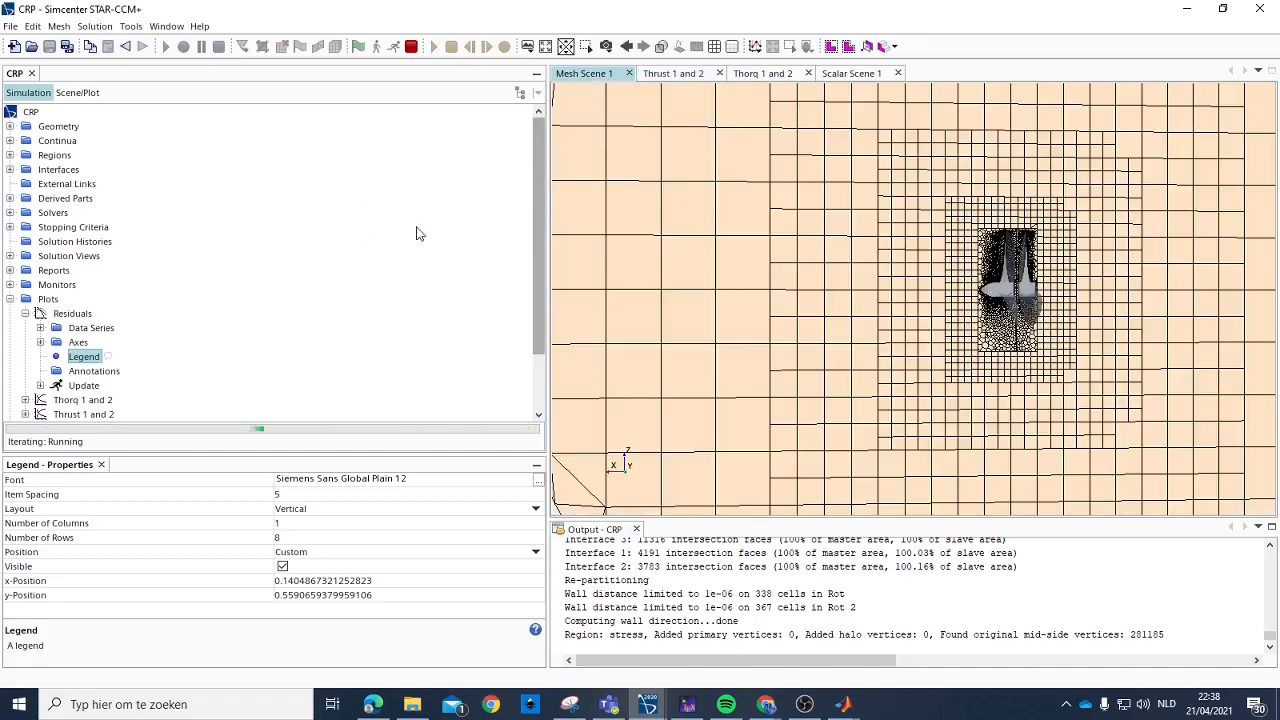
double_click(70, 314)
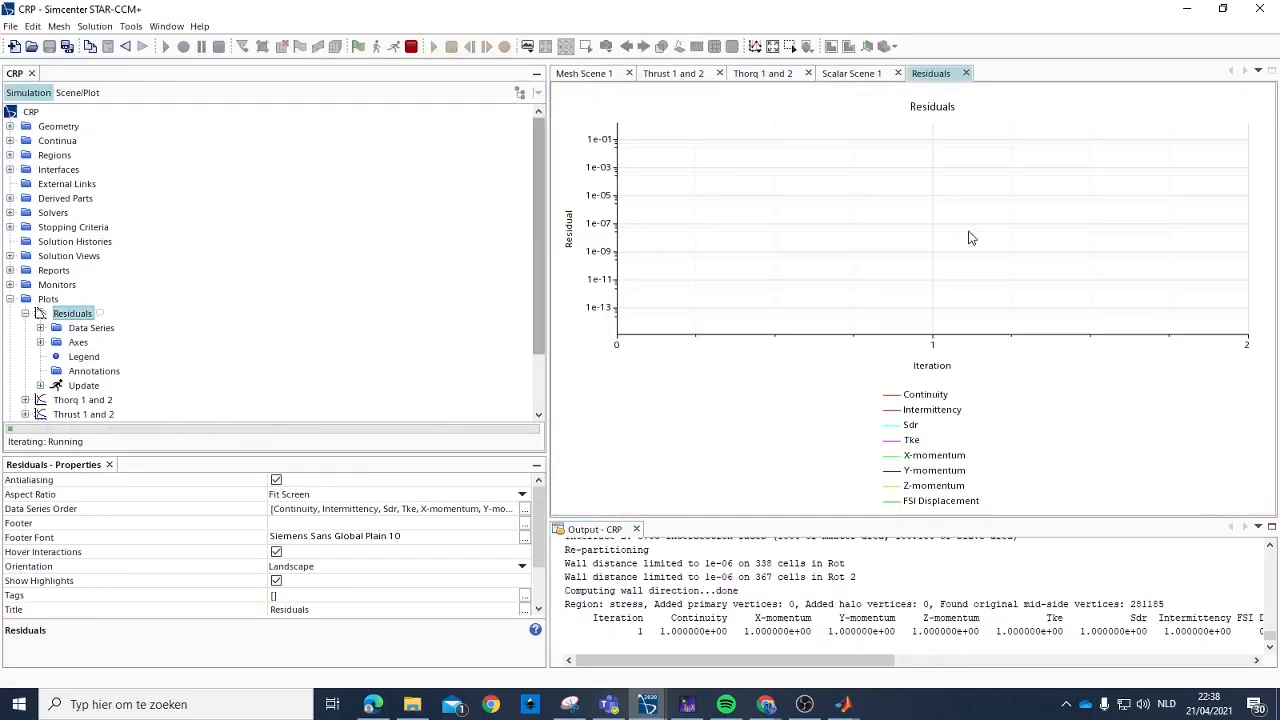
left_click_drag(900, 392, 1190, 128)
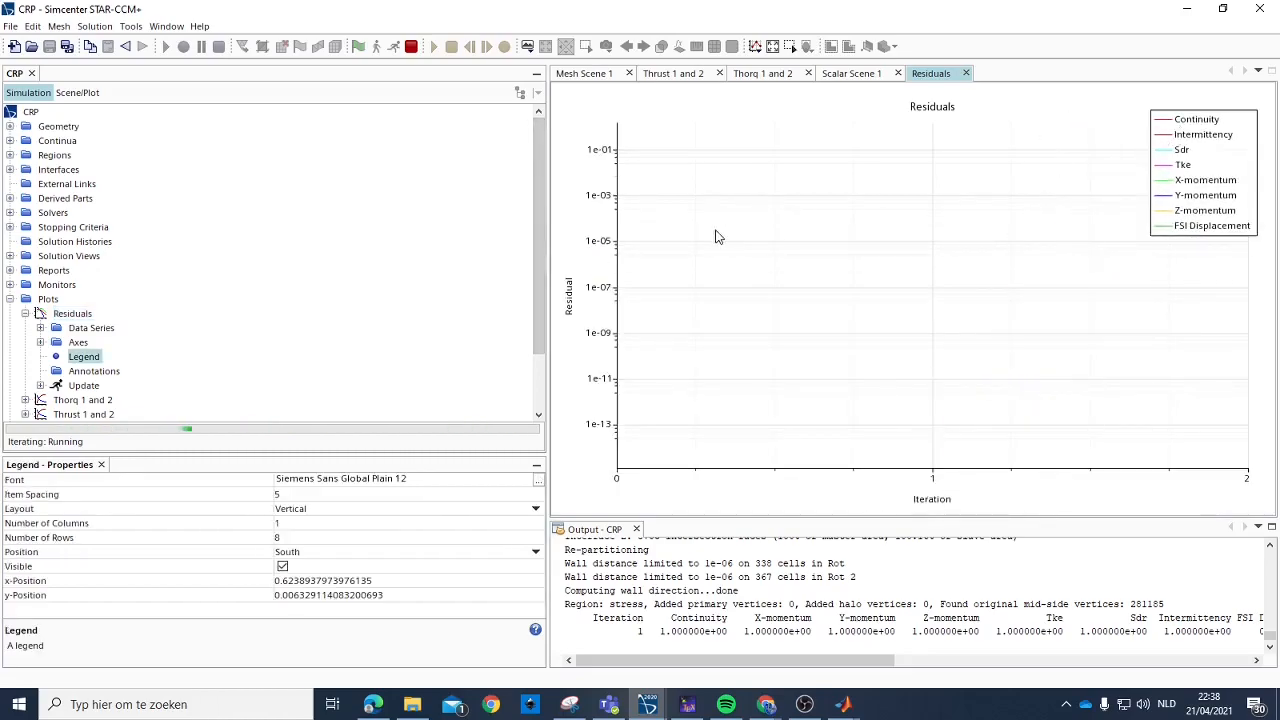
left_click(855, 207)
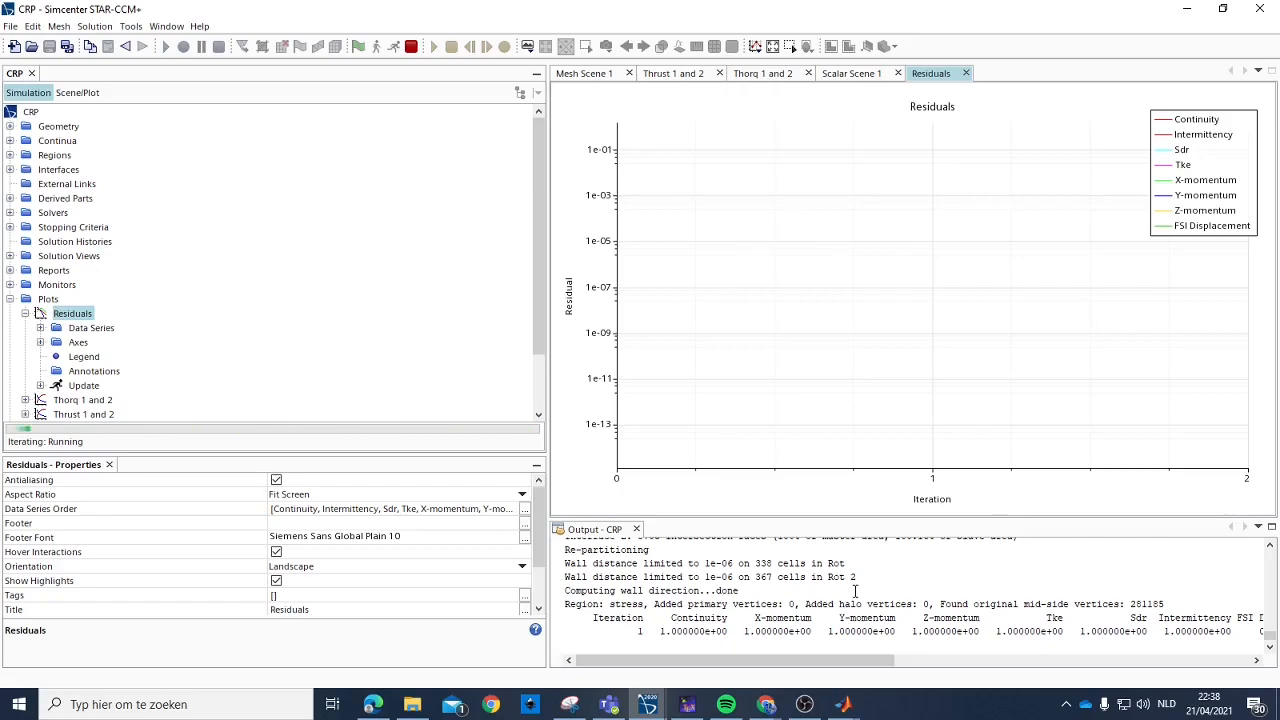
Check the thrust and torque plots, and move the Residuals plot's legend lower, clear of the curves.
left_click(679, 77)
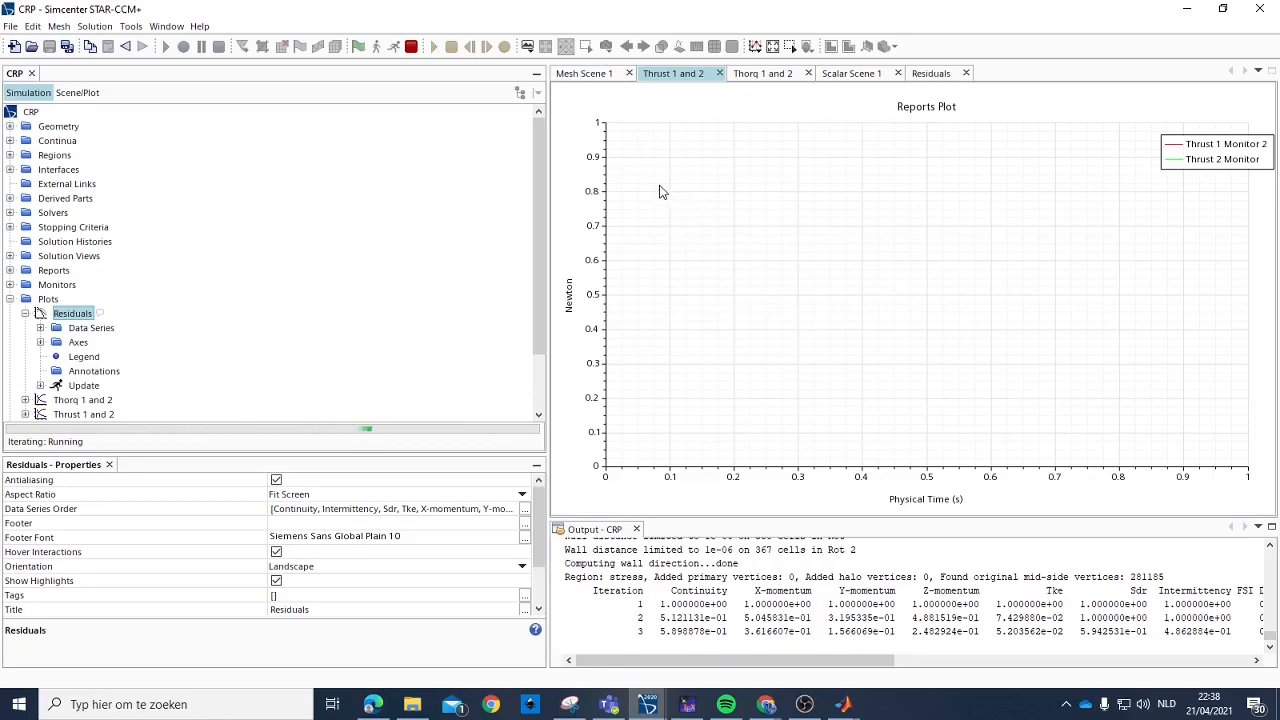
left_click(768, 74)
left_click(675, 74)
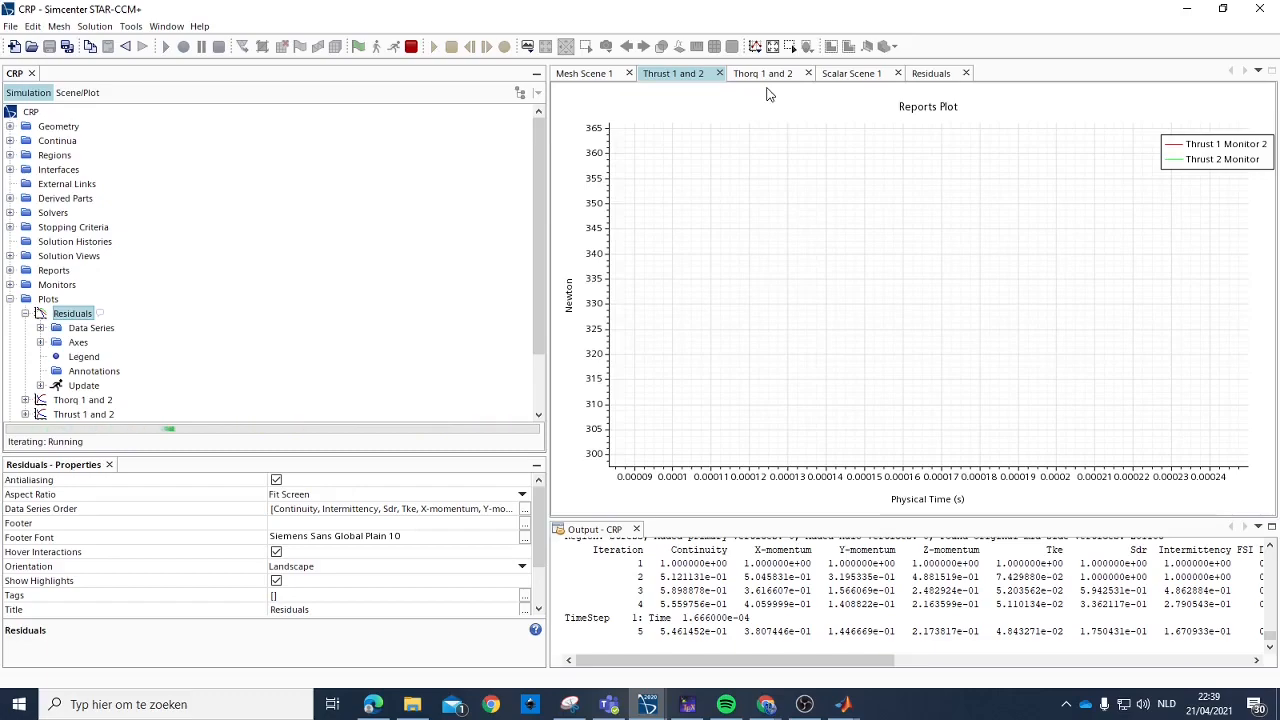
left_click(925, 73)
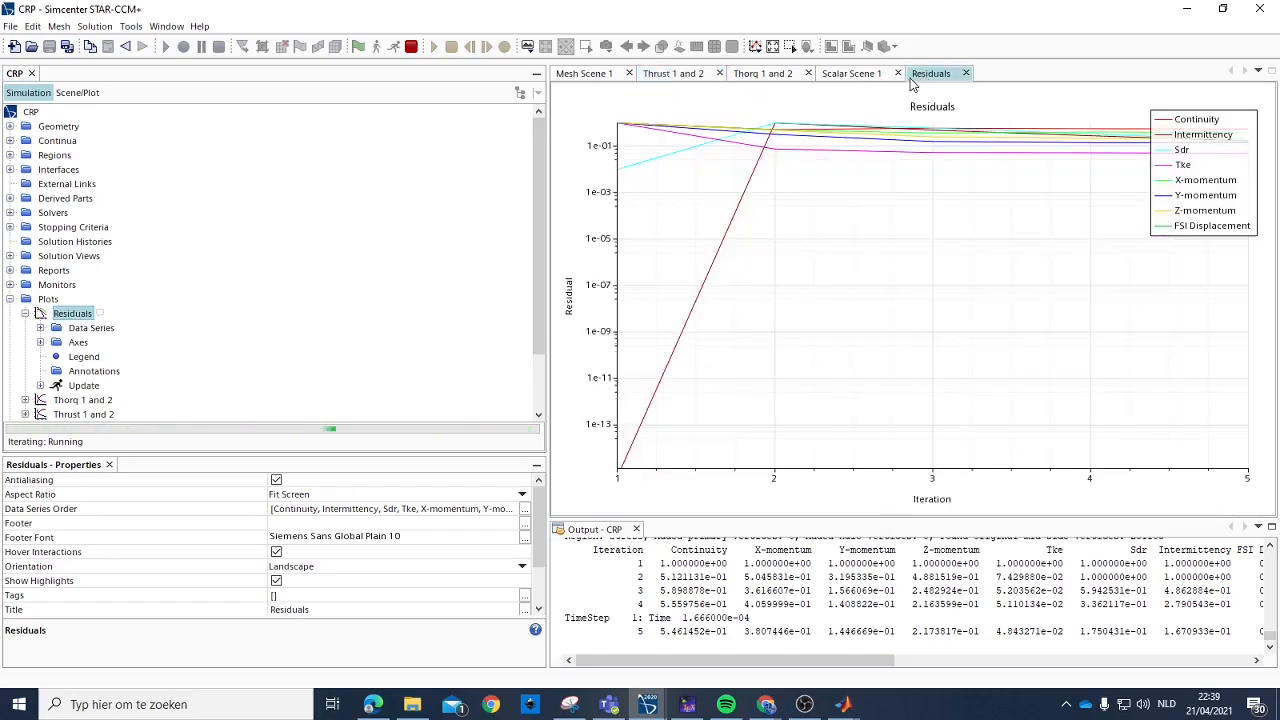
left_click_drag(1175, 160, 1164, 256)
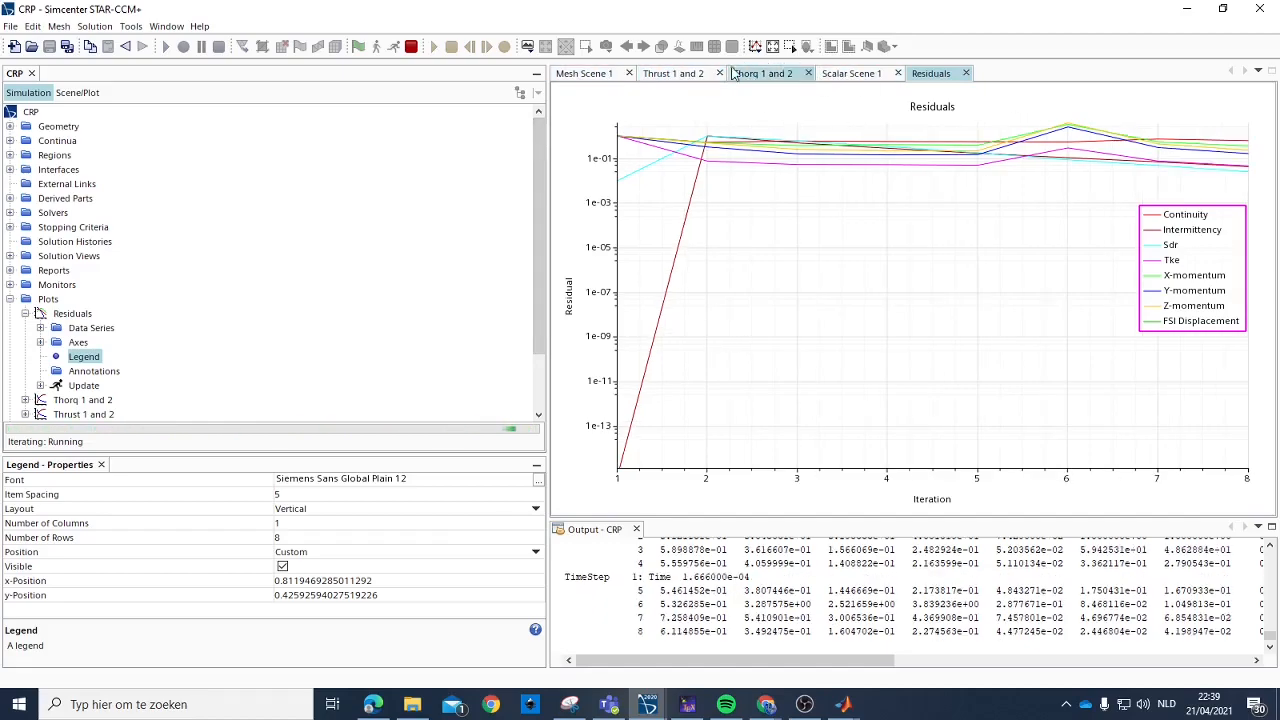
Move the legend of the Thrust 1 and 2 plot inside the graph, below the upper-right end of the Thrust 1 curve.
left_click(664, 76)
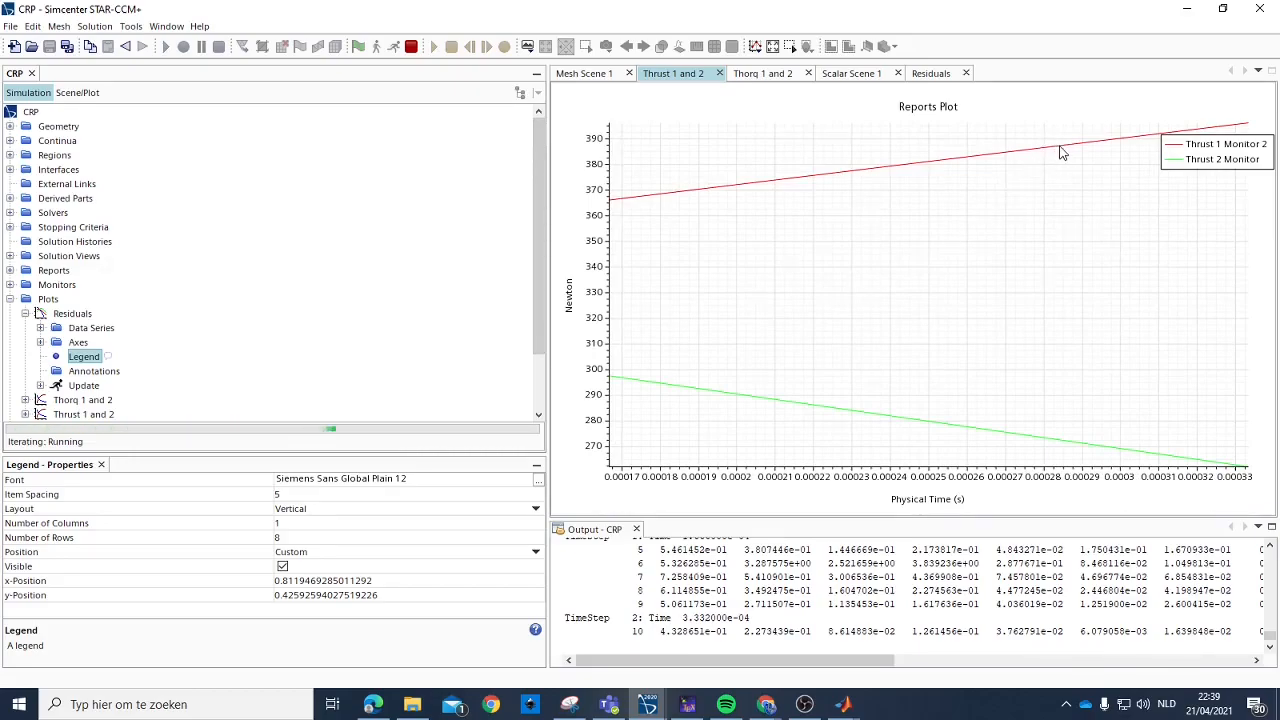
left_click(1060, 180)
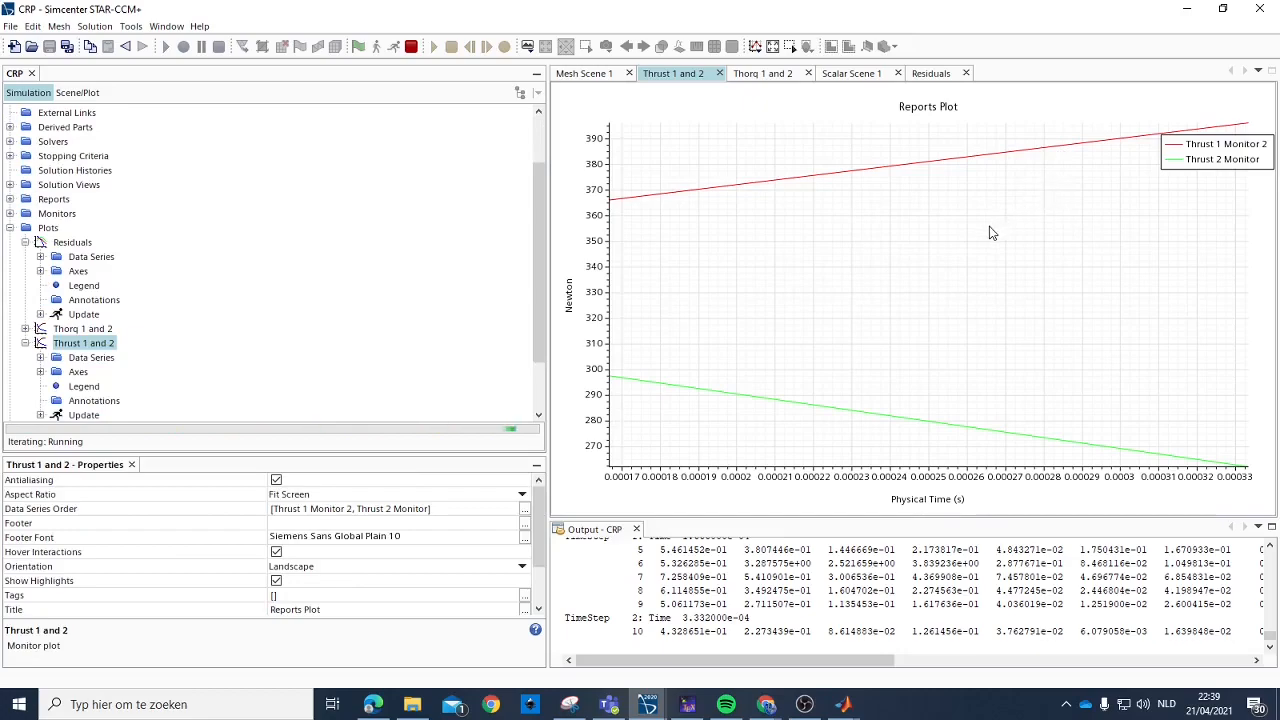
left_click(1228, 156)
left_click_drag(1228, 156, 1203, 186)
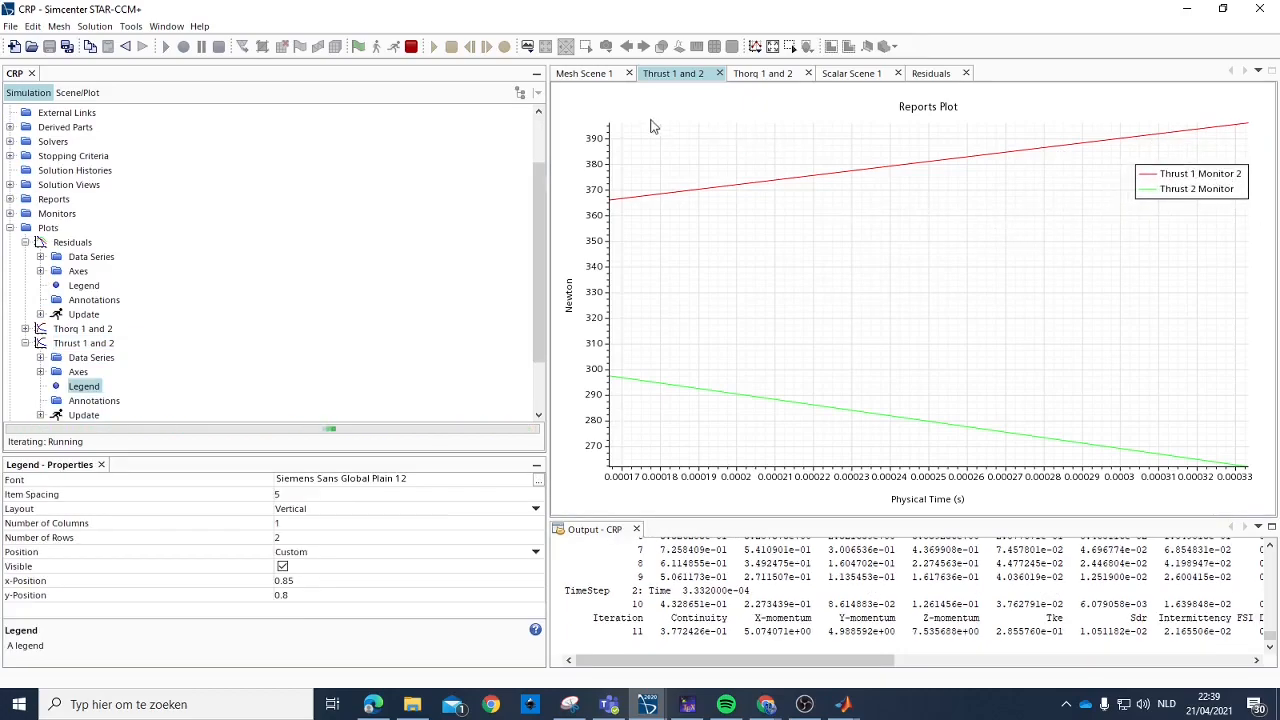
left_click(583, 77)
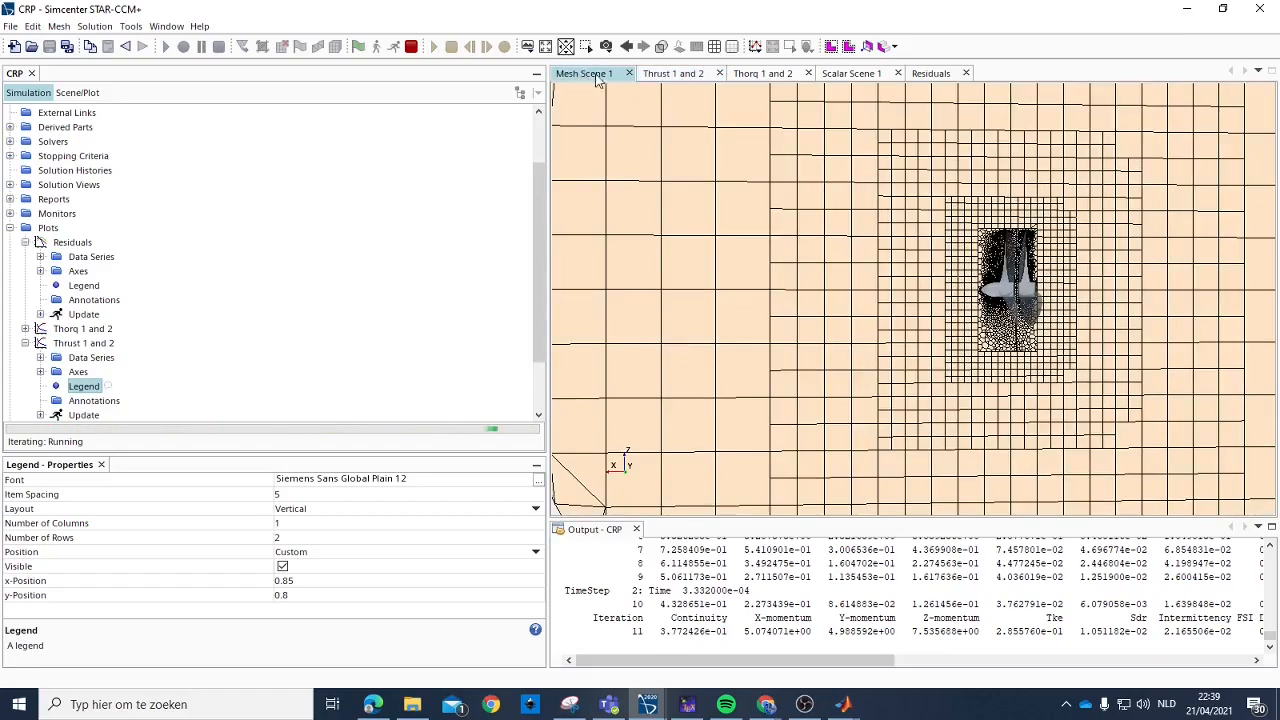
left_click(672, 73)
left_click_drag(1190, 172, 1188, 185)
left_click(920, 215)
Compare the torque and thrust plots with the on-design performance from running the 3Blad design in OpenProp, and minimize the OpenProp windows.
left_click(770, 75)
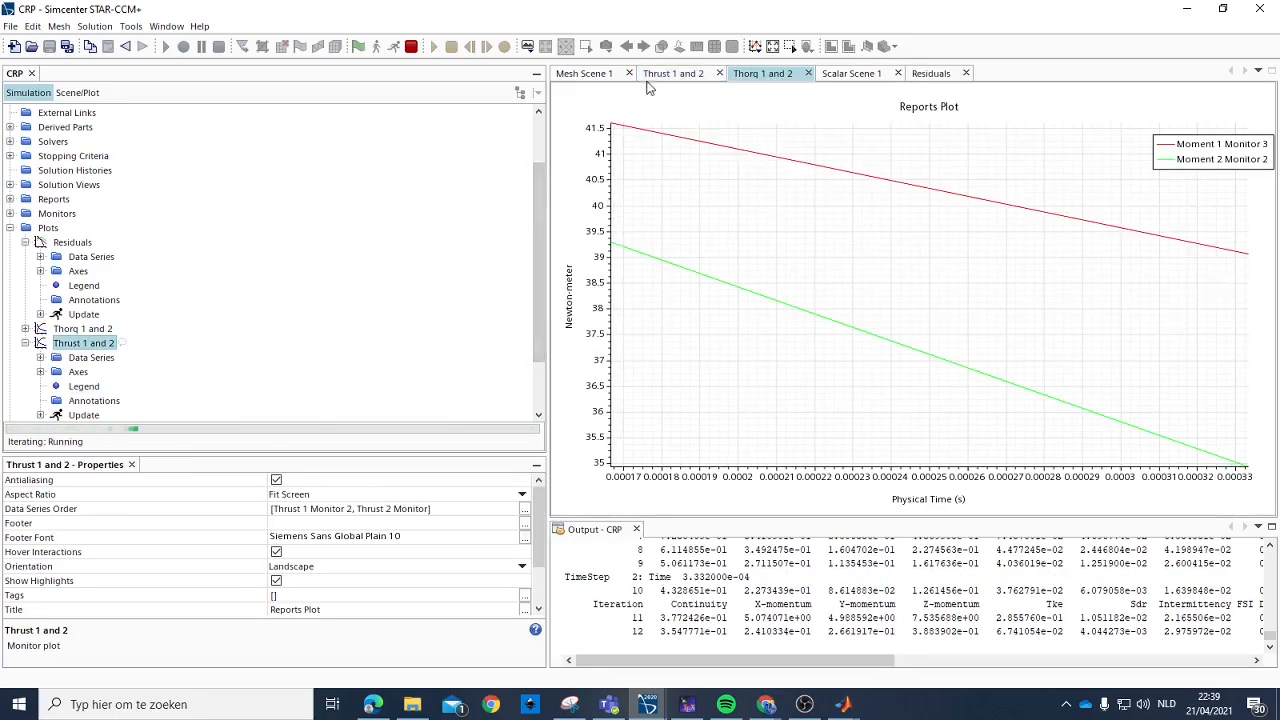
left_click(673, 73)
mouse_move(843, 704)
left_click(933, 637)
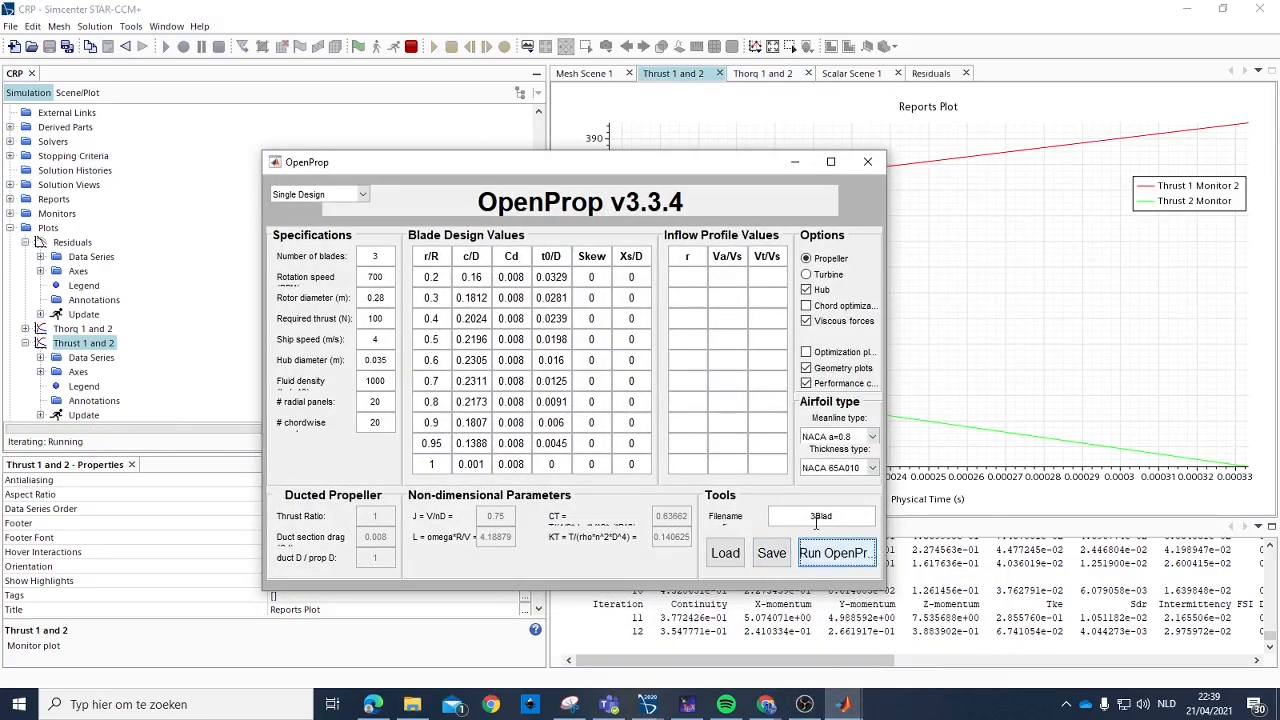
left_click(836, 553)
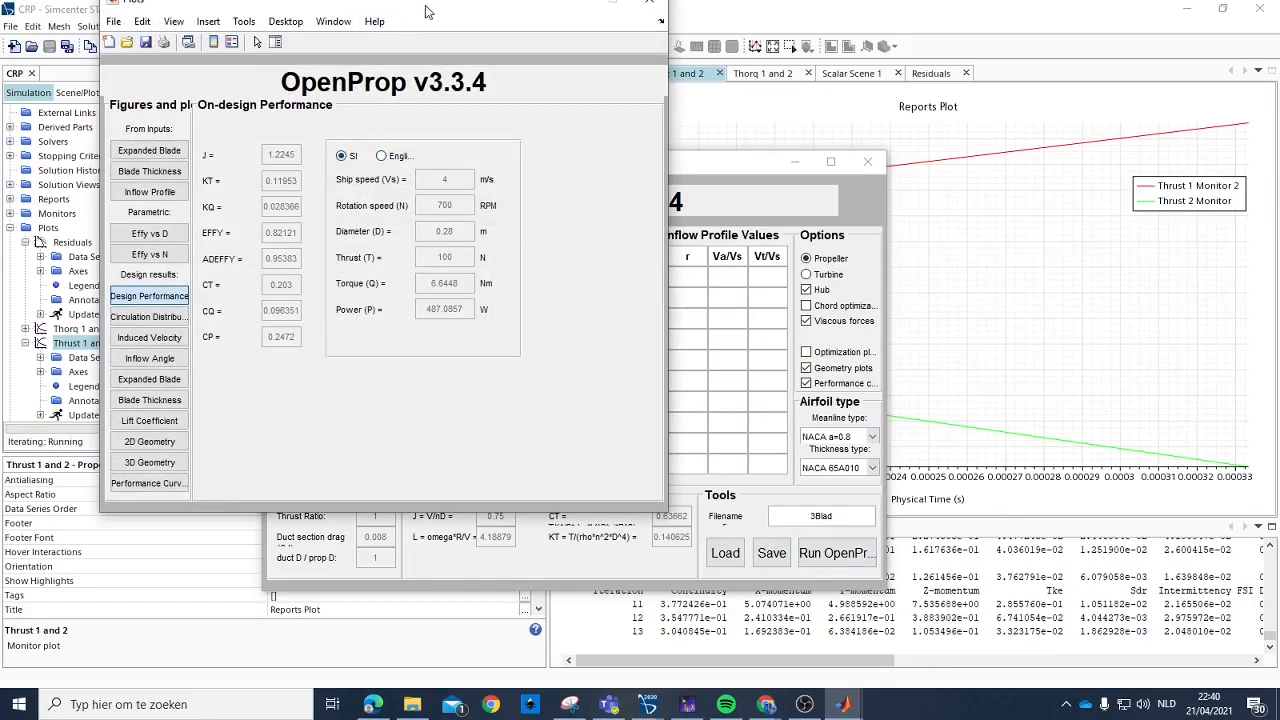
left_click_drag(422, 12, 577, 94)
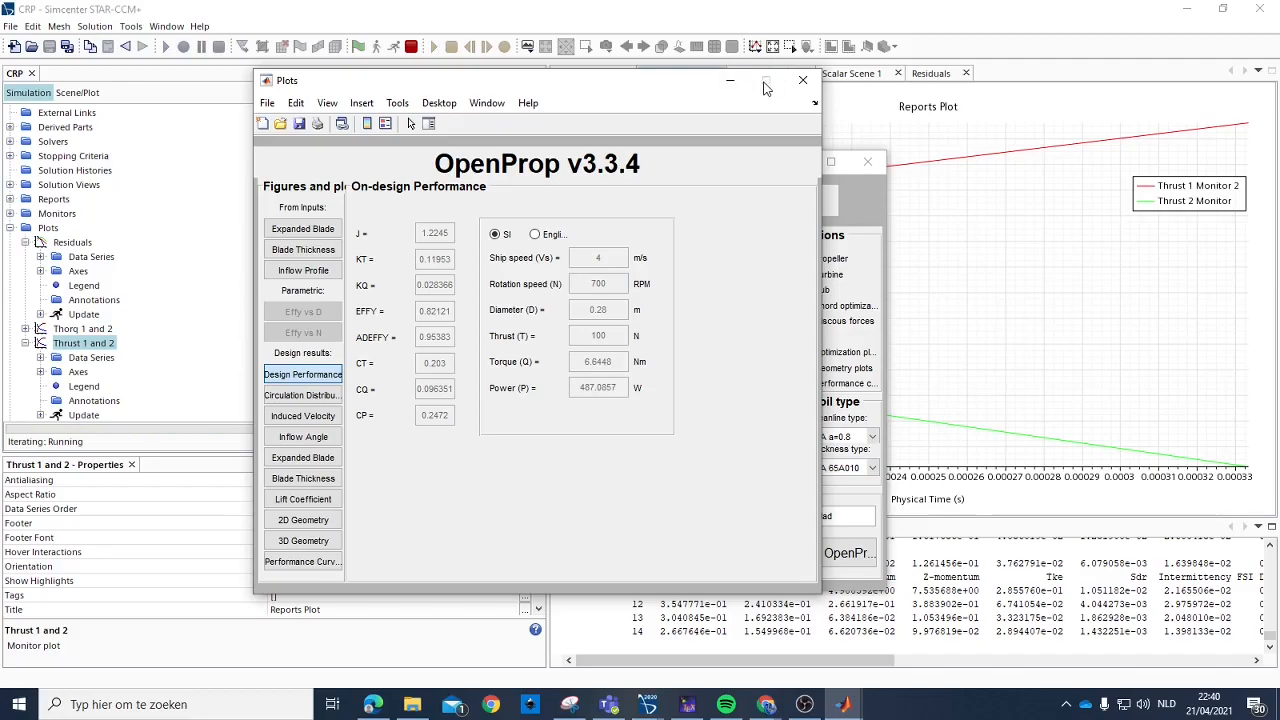
left_click(729, 90)
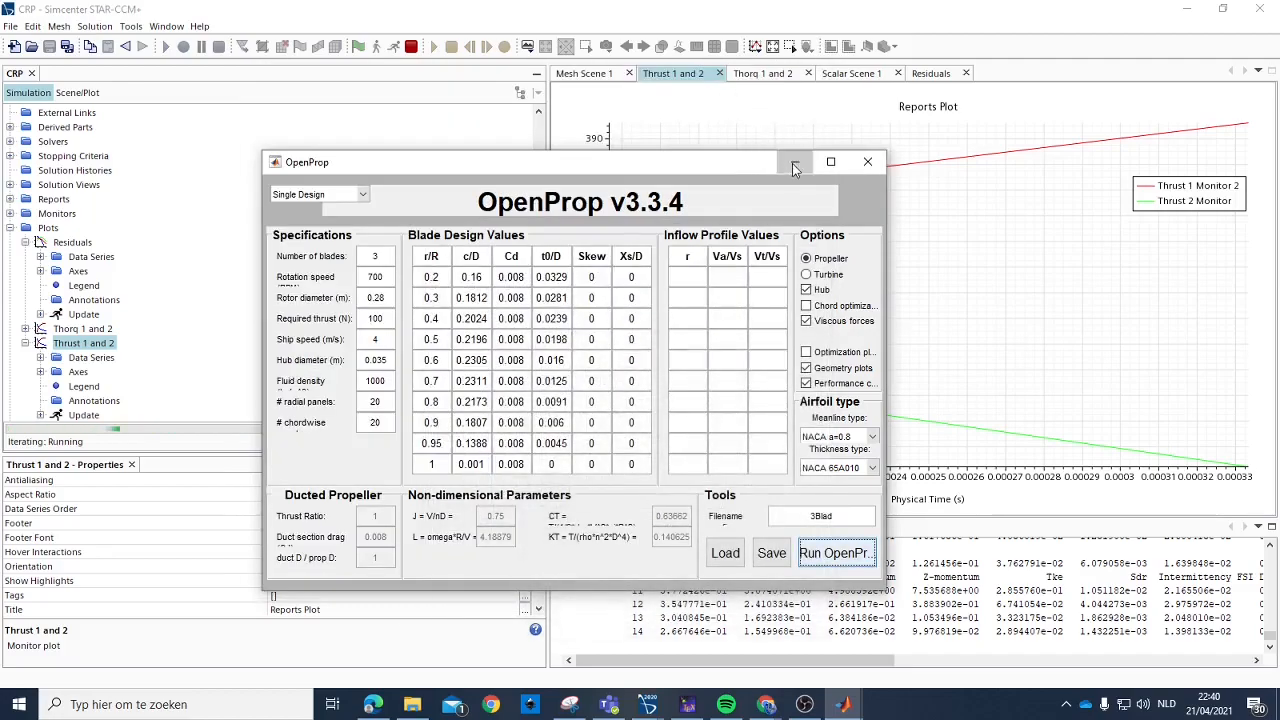
left_click(793, 161)
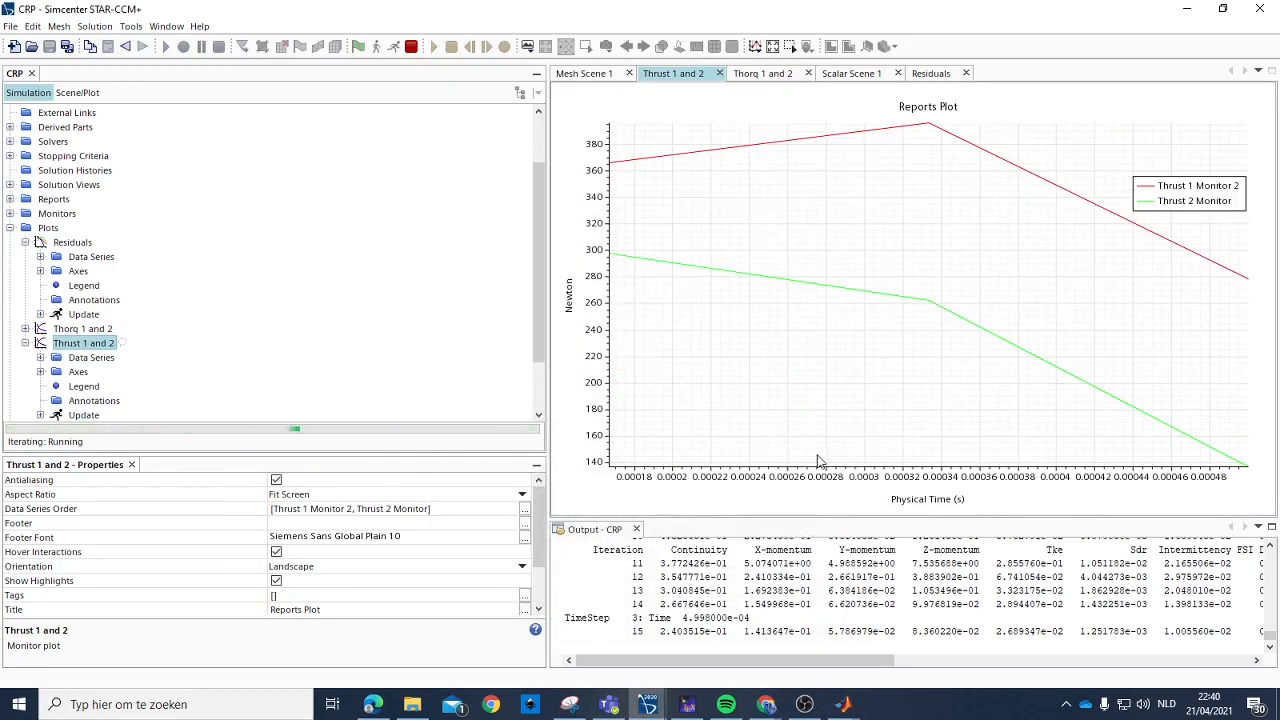
Recheck the Thorq 1 and 2 and Thrust 1 and 2 plots, and collapse the Plots folder in the simulation tree.
left_click(762, 74)
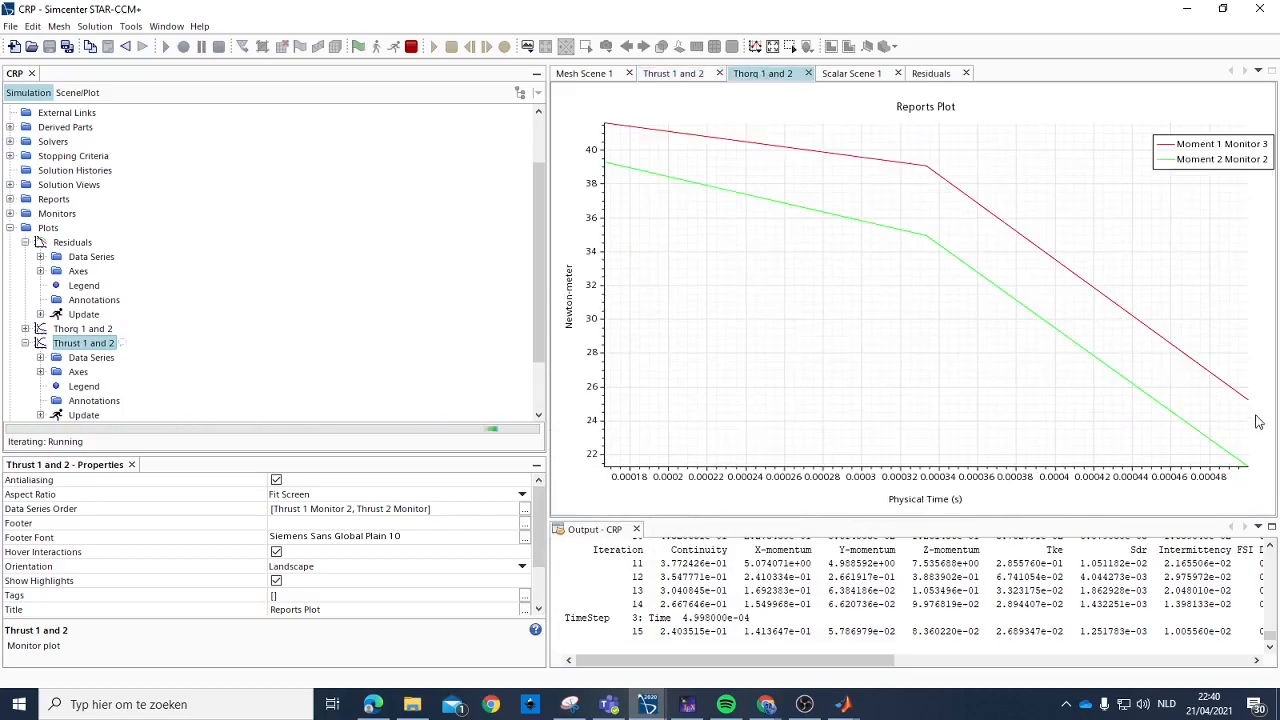
left_click(642, 76)
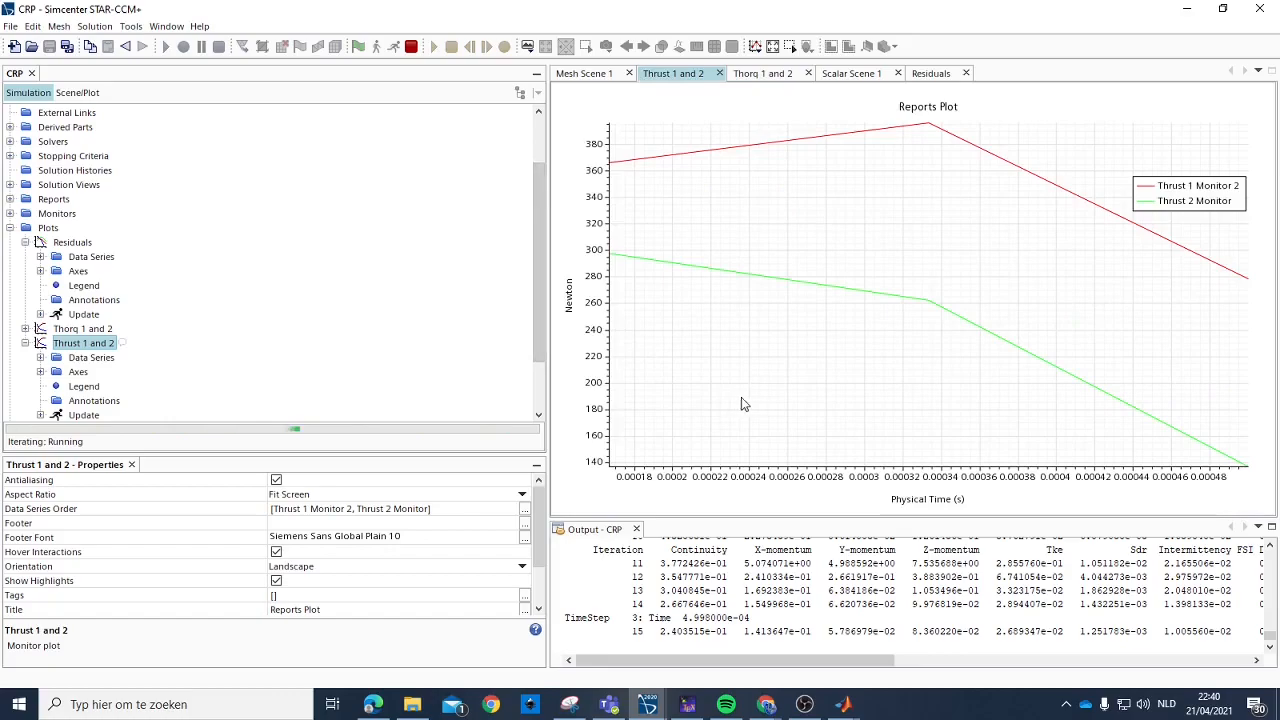
left_click(25, 343)
left_click(25, 242)
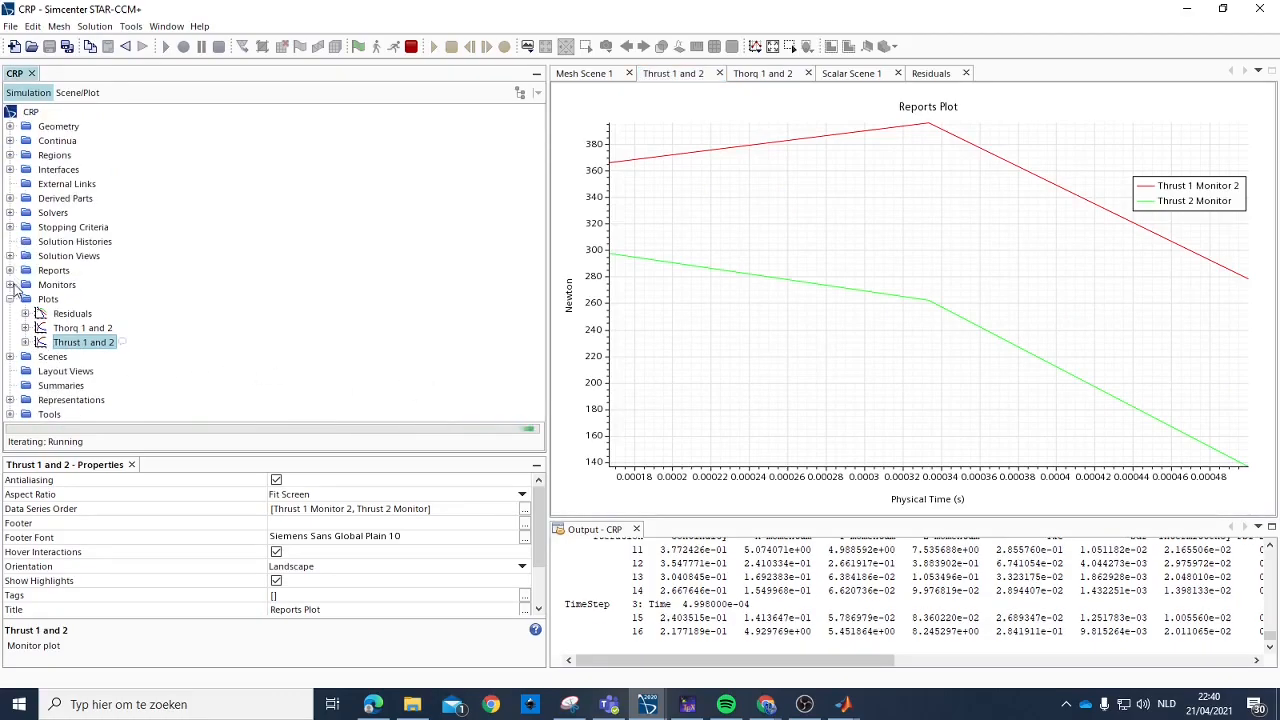
left_click(10, 299)
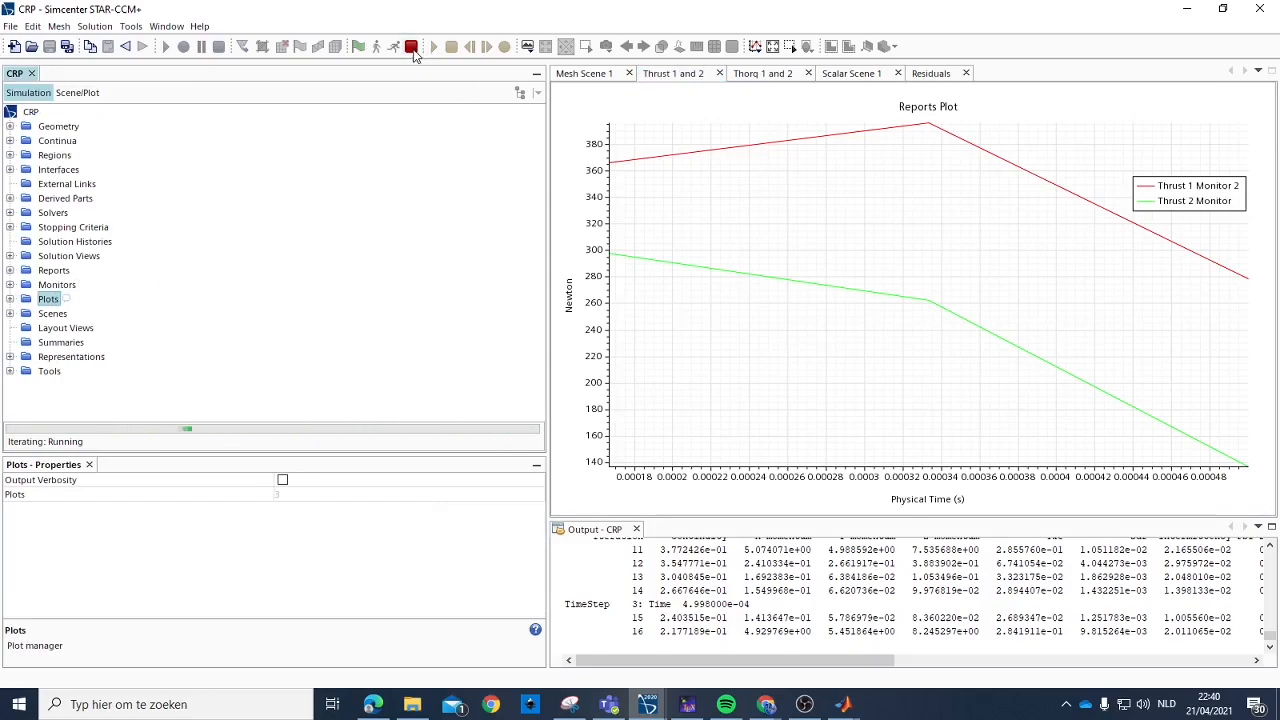
Stop the running CRP simulation and step it once to complete the interrupted time step.
left_click(412, 49)
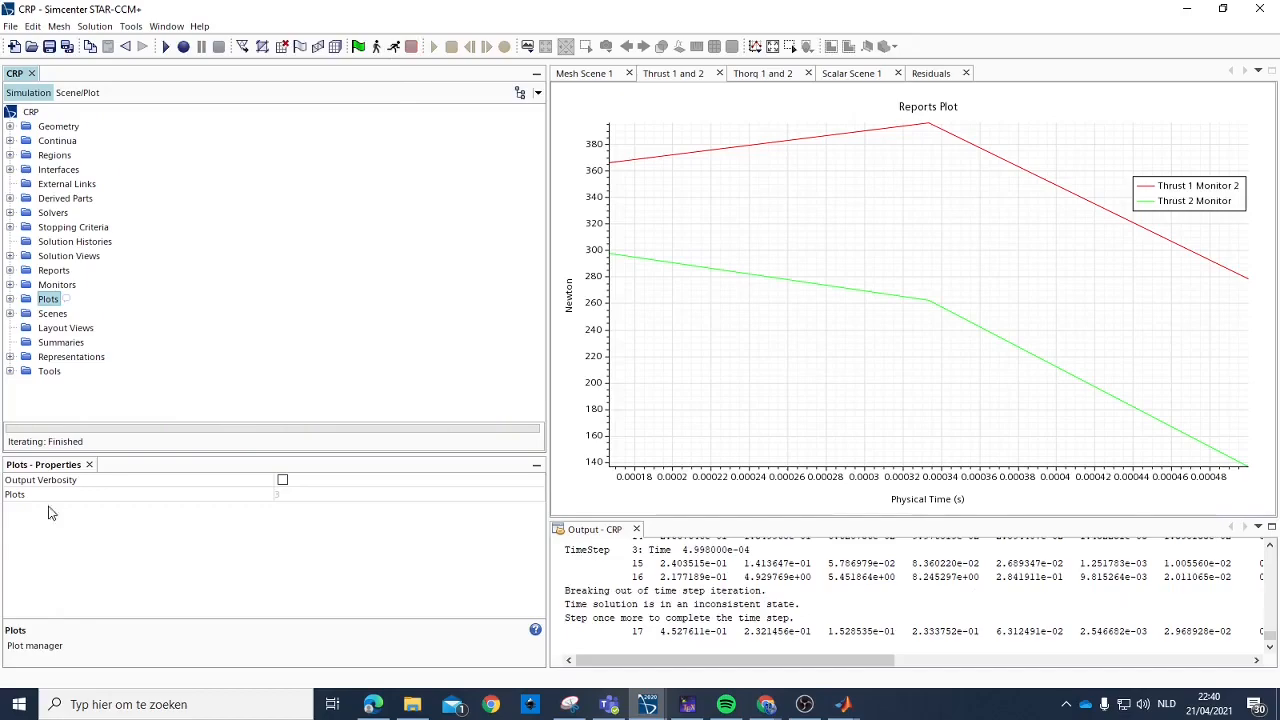
left_click(376, 47)
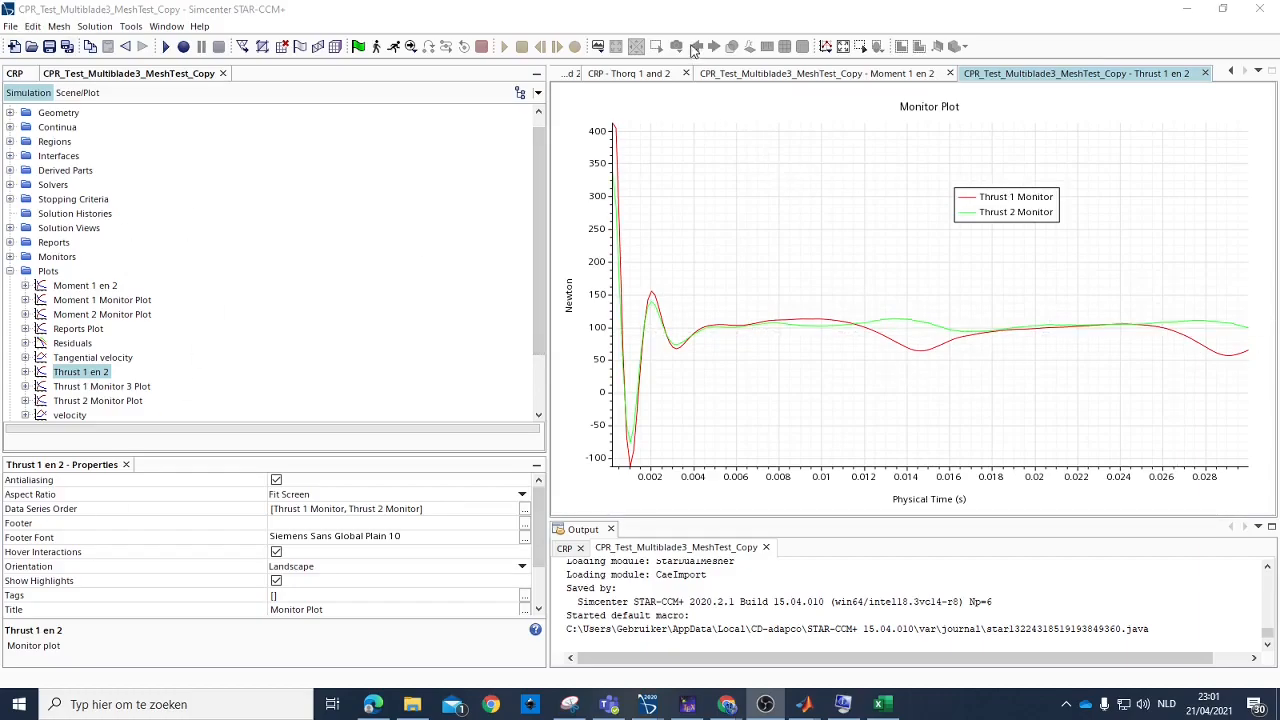
Compare the CRP torque plot with the Moment 1 en 2 and Thrust 1 en 2 plots of CPR_Test_Multiblade3_MeshTest_Copy.
left_click(645, 73)
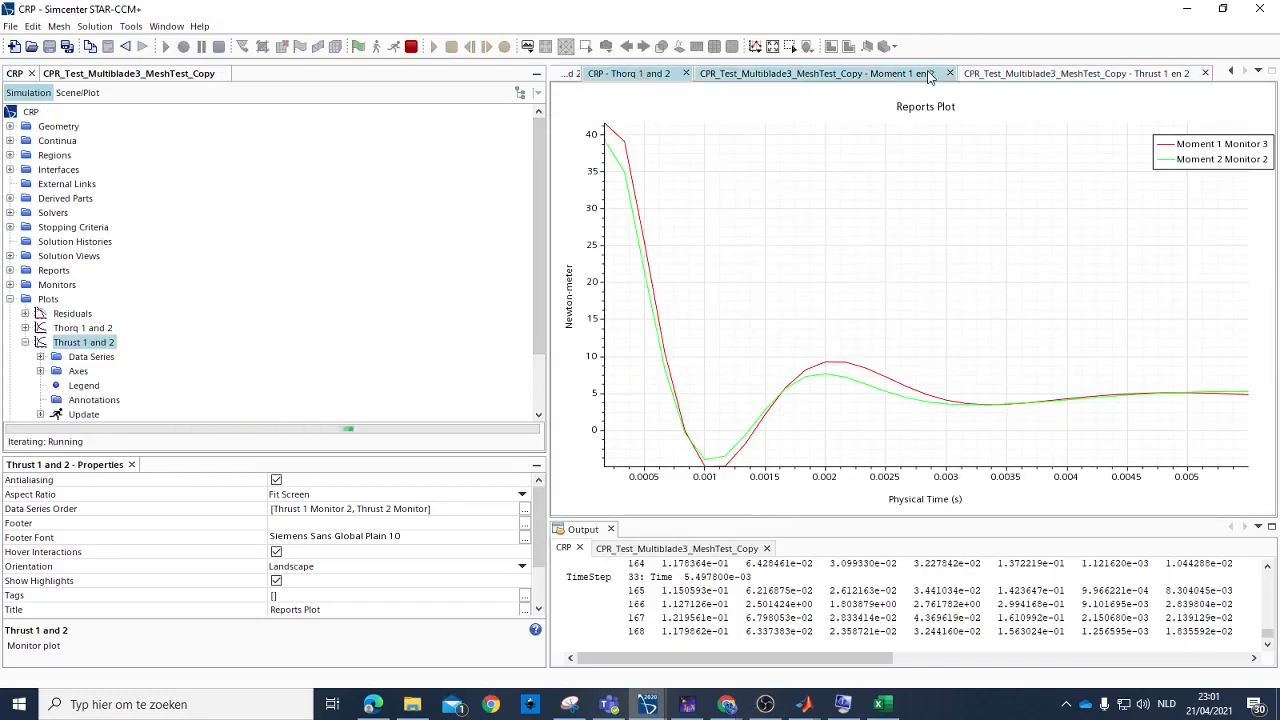
left_click(998, 80)
left_click(628, 73)
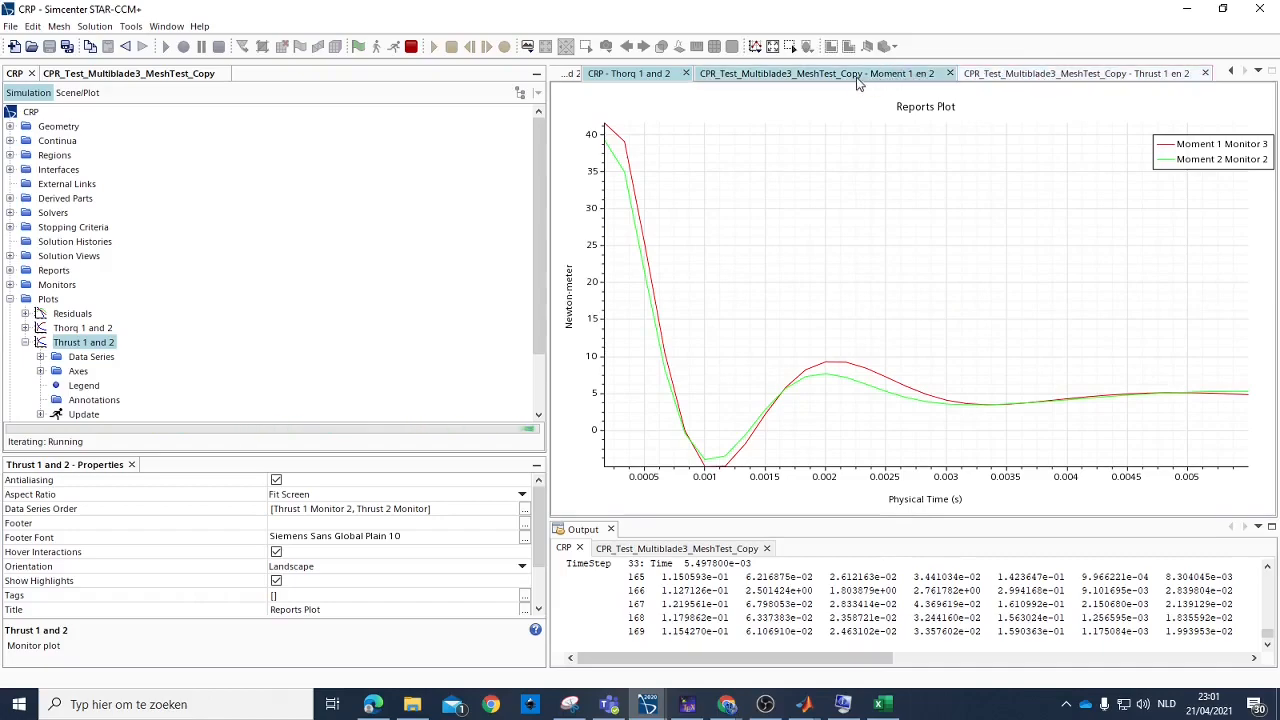
left_click(780, 74)
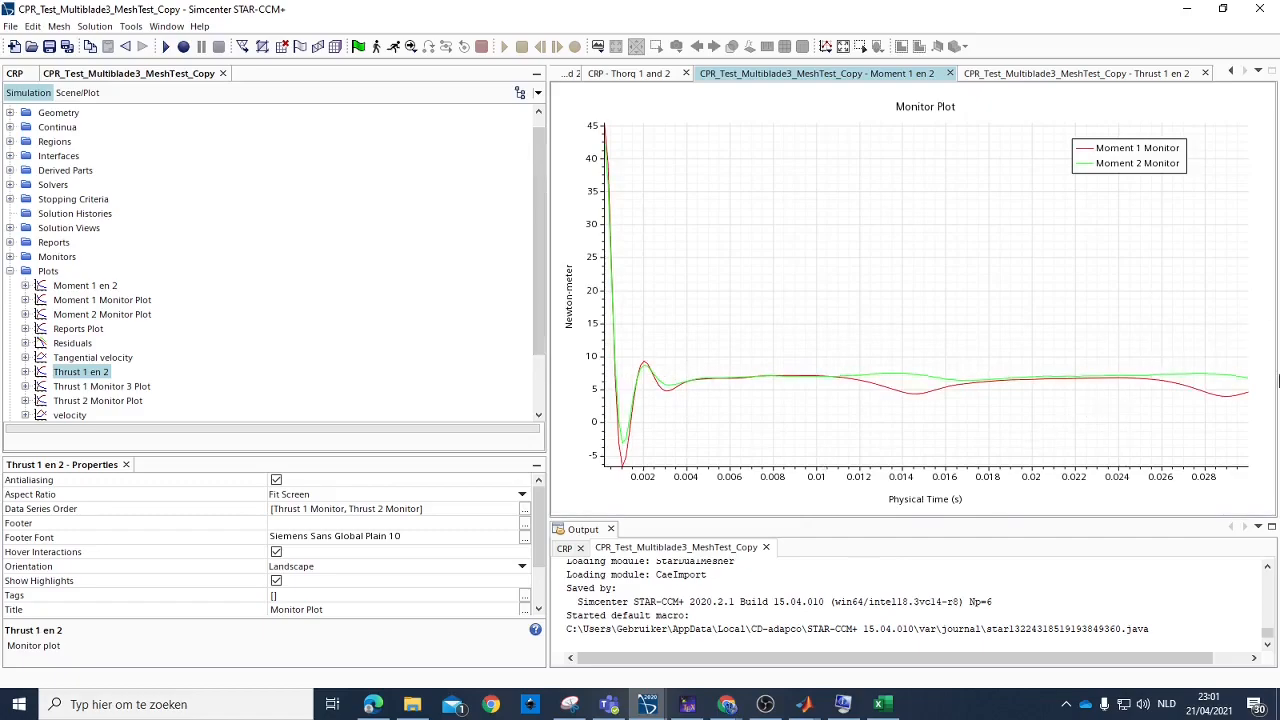
left_click(1108, 77)
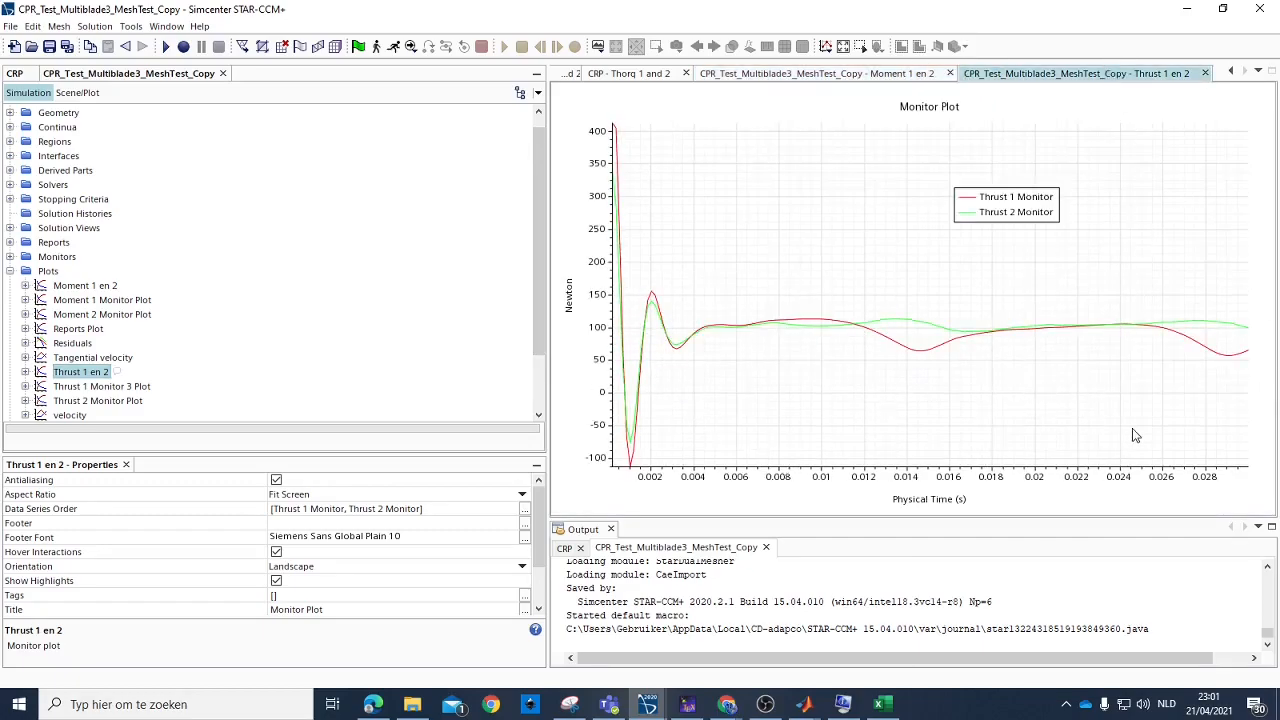
left_click(628, 73)
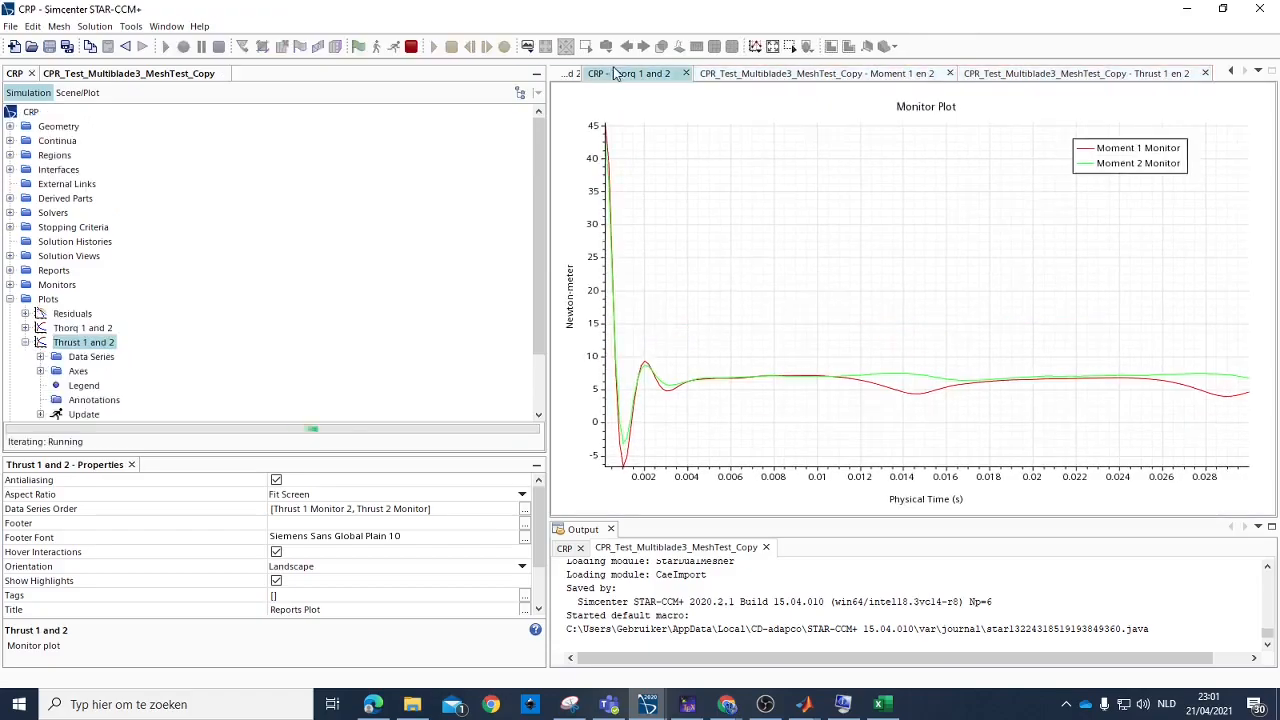
left_click(850, 73)
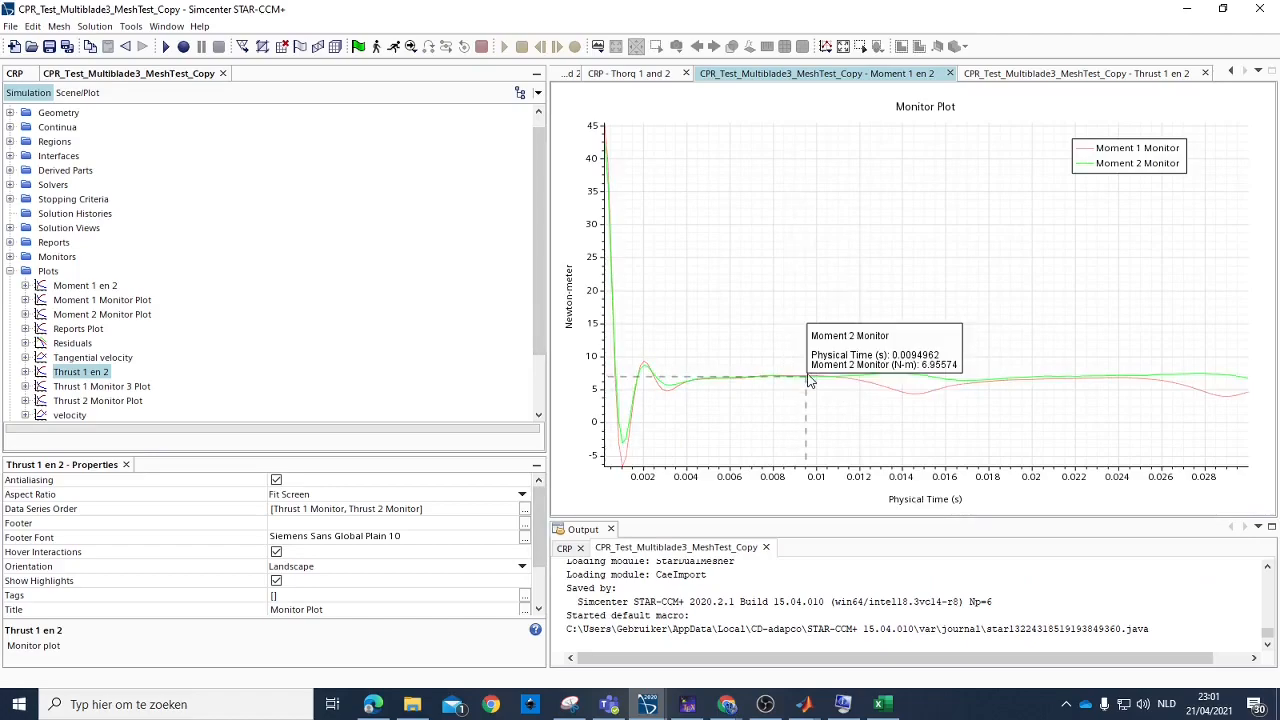
Read the Thrust 1 and Thrust 2 Monitor curves near 0.009 s on the multiblade simulation's Thrust 1 en 2 plot.
left_click(1051, 80)
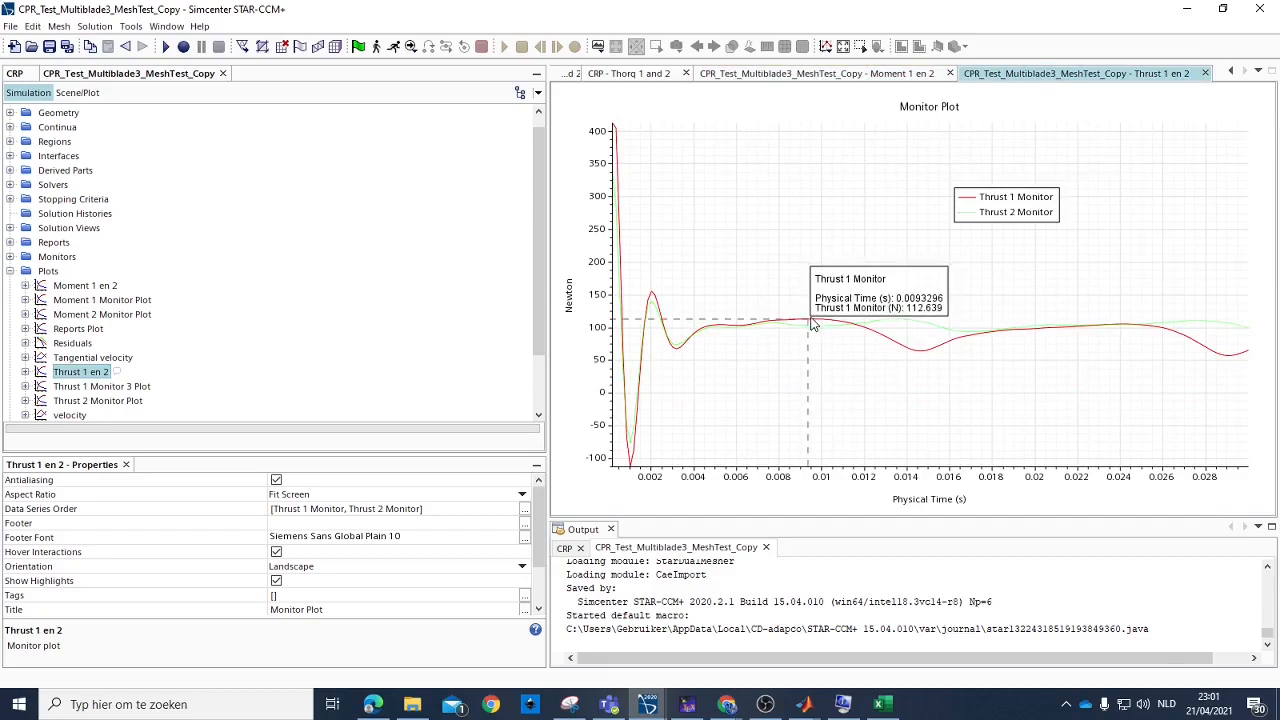
mouse_move(809, 318)
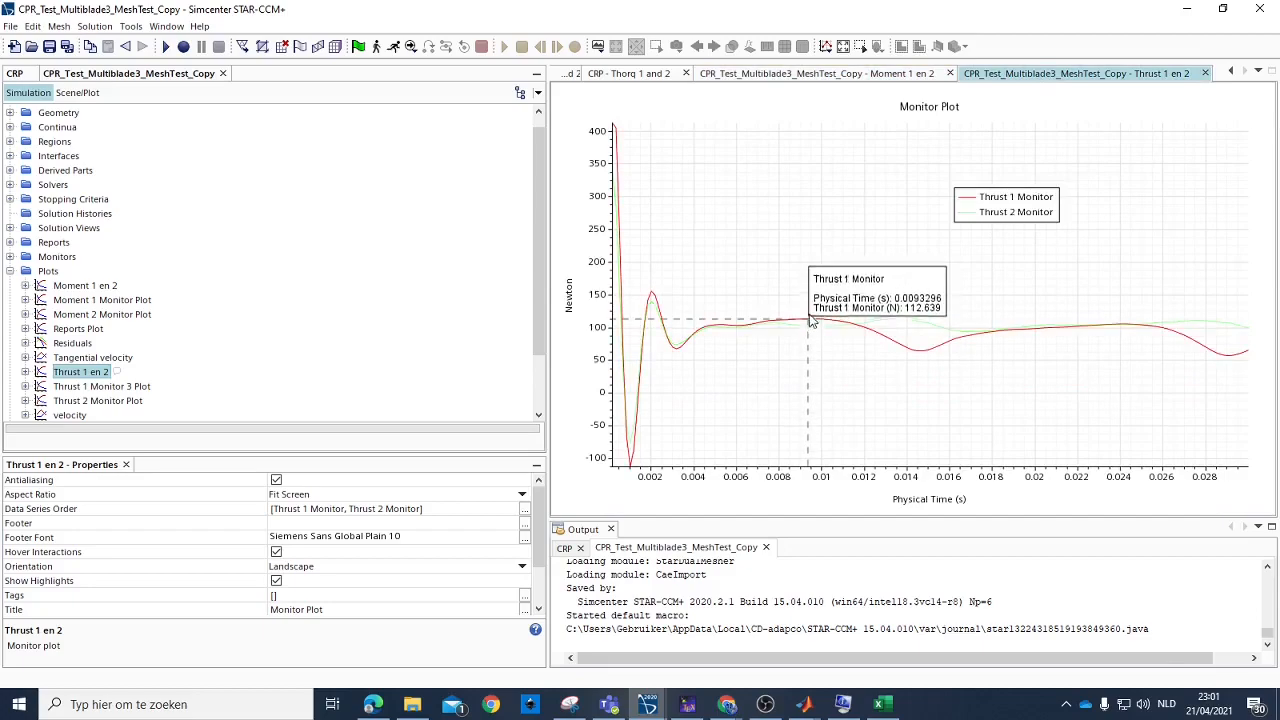
left_click(882, 704)
left_click_drag(845, 719, 534, 443)
left_click(810, 334)
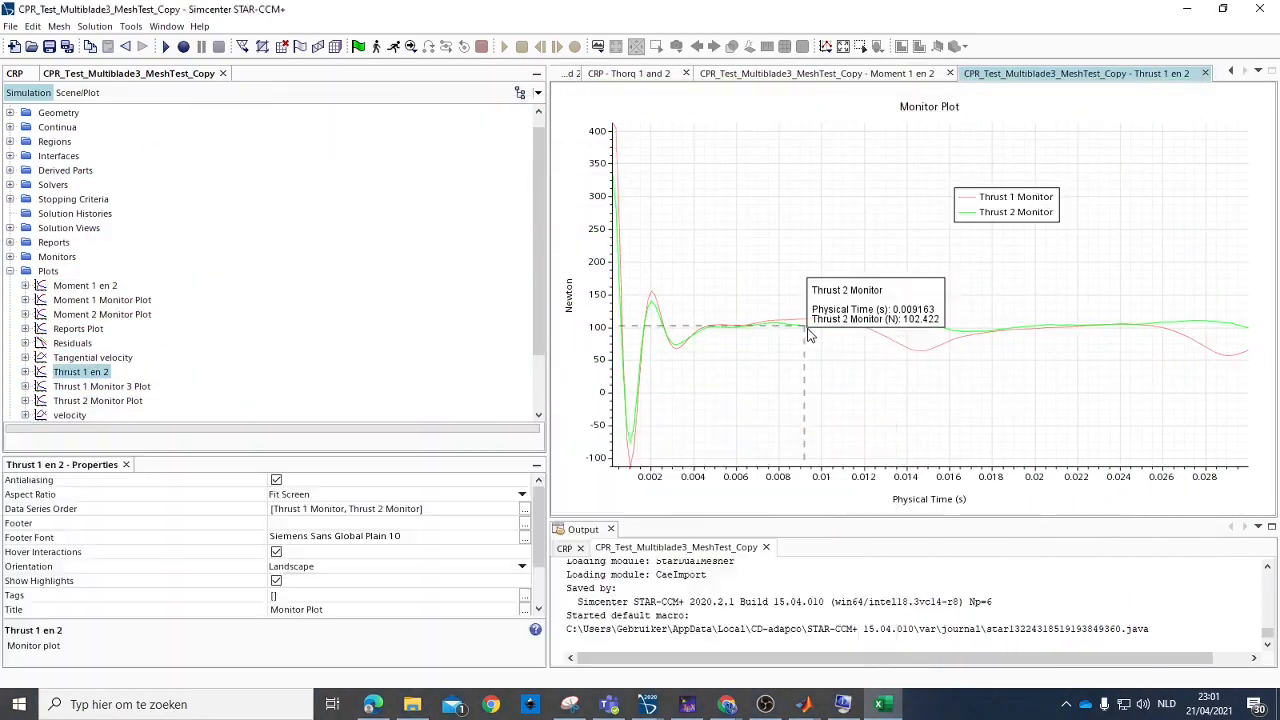
right_click(810, 333)
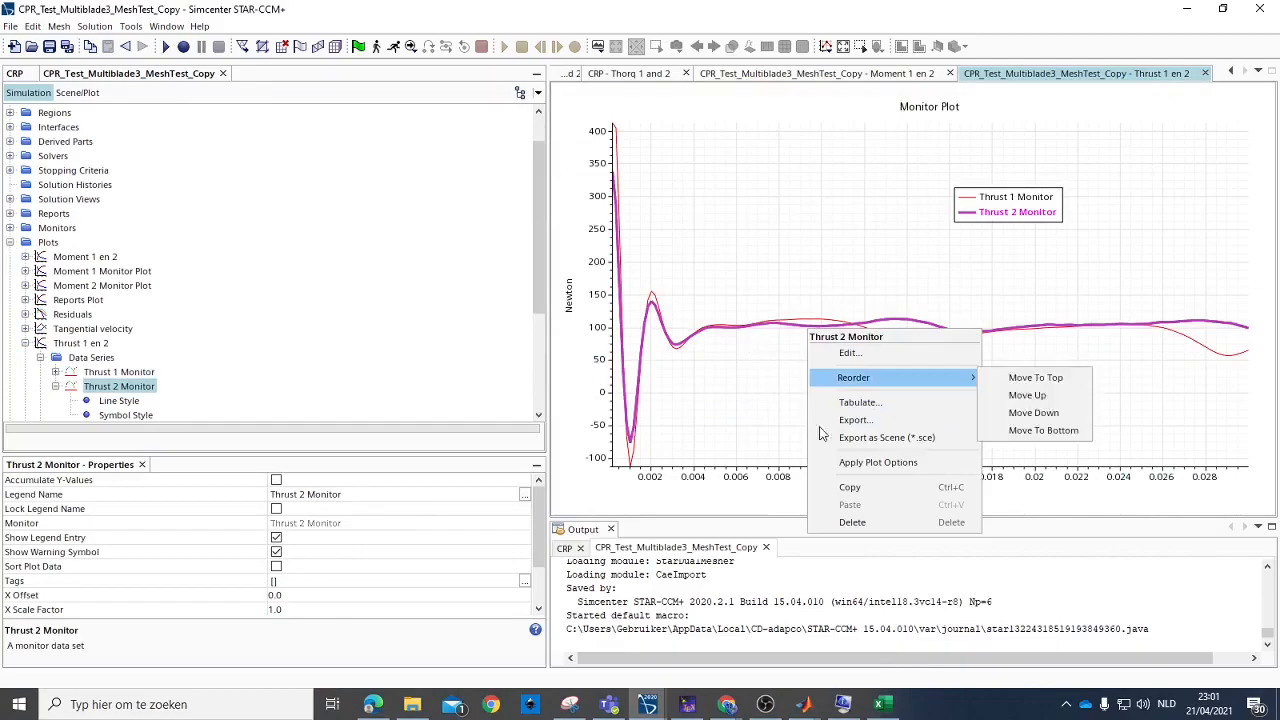
left_click(797, 449)
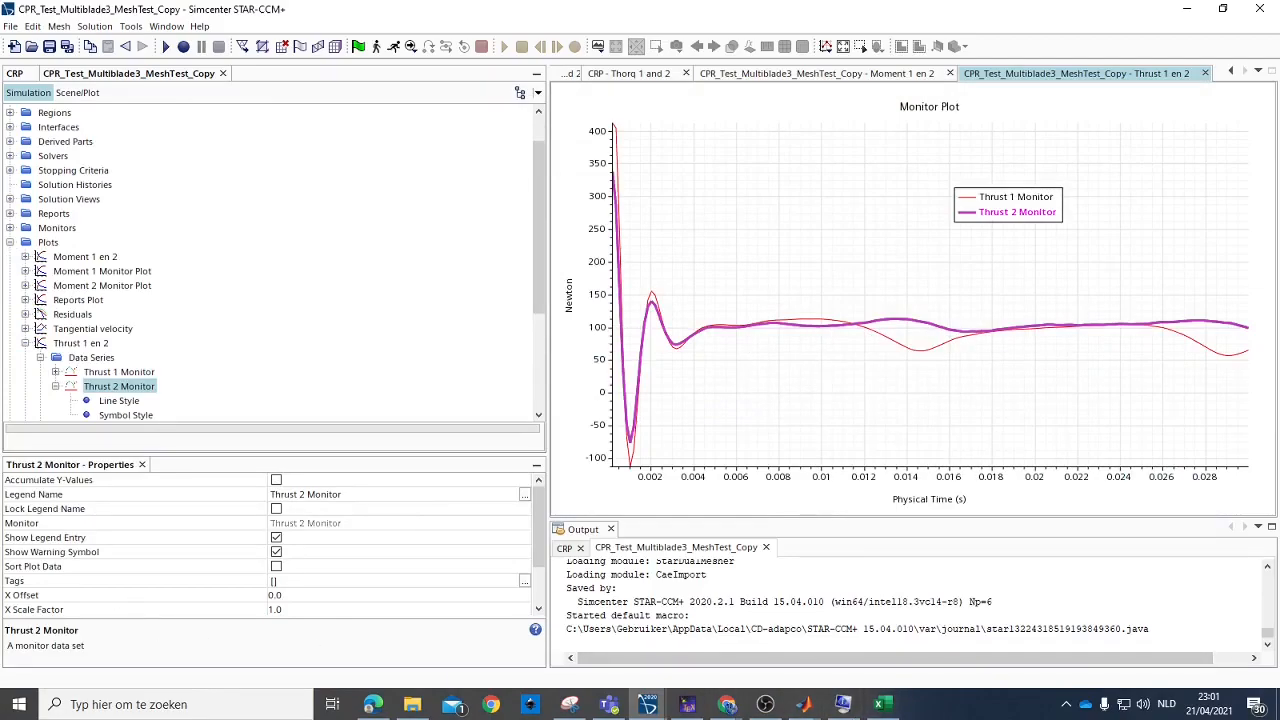
Switch to the Youtube sheet of the Excel workbook koppel en thrust ifv # prism layers.xlsx and review the CPR1 input values.
key("alt+Tab")
left_click_drag(591, 436, 891, 99)
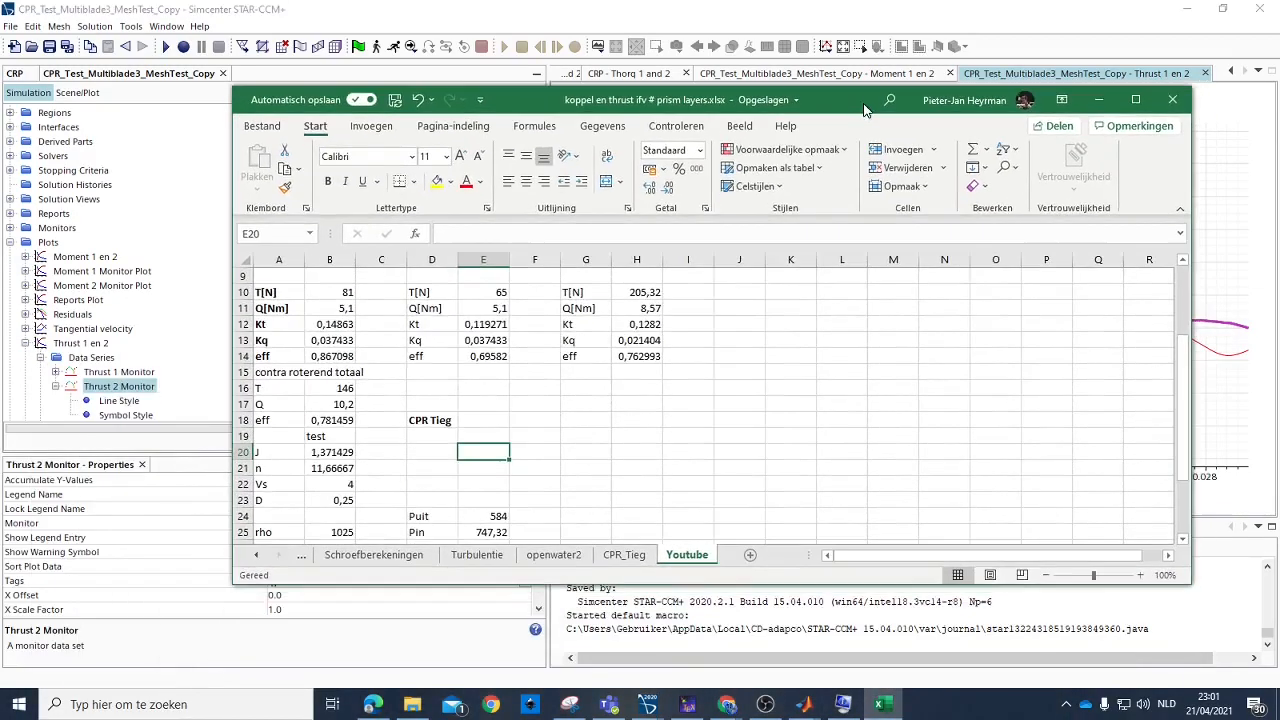
left_click(690, 451)
scroll(455, 405, "up", 3)
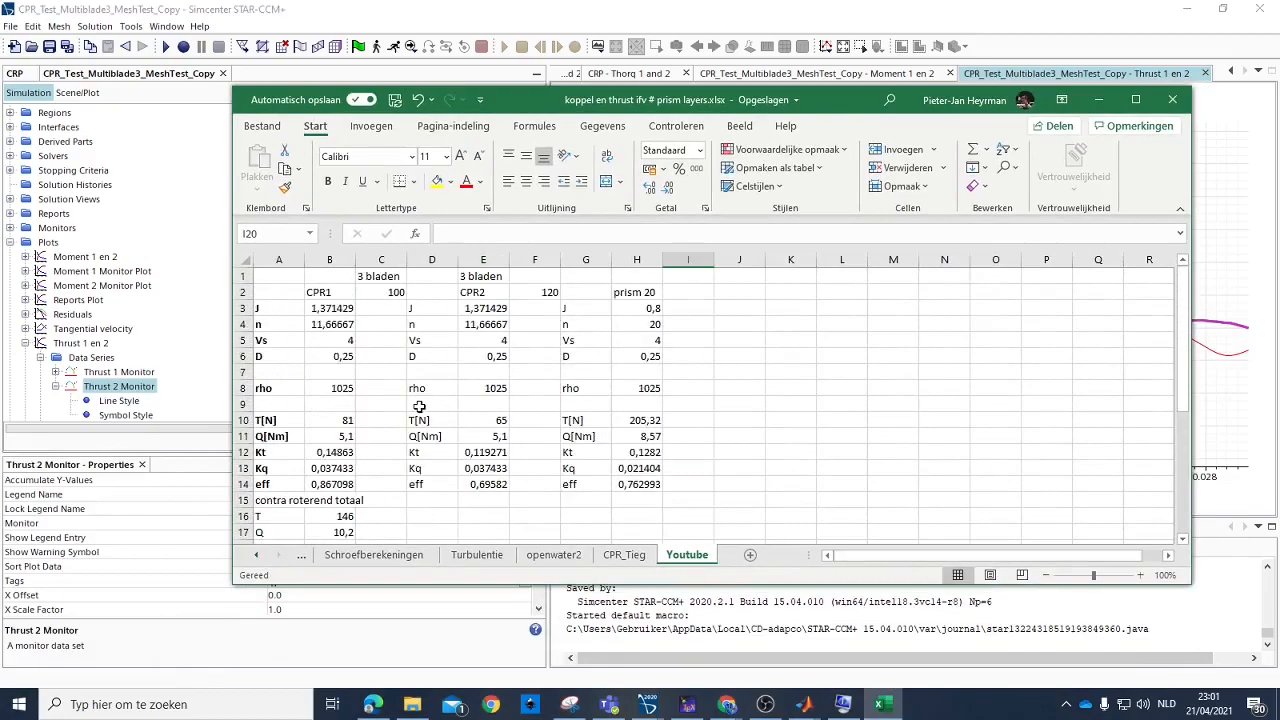
left_click(336, 326)
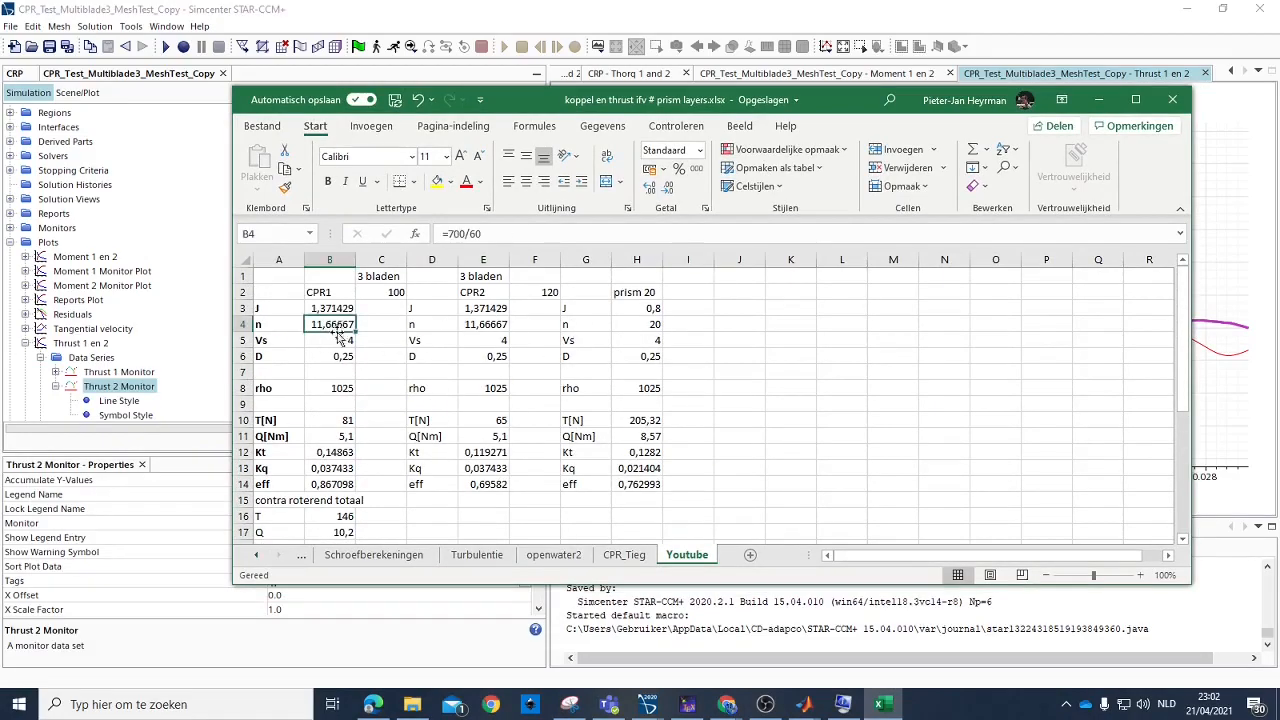
scroll(340, 328, "down", 2)
Set the thrust T[N] to 105 for both CPR1 and CPR2 on the Youtube sheet.
left_click(349, 326)
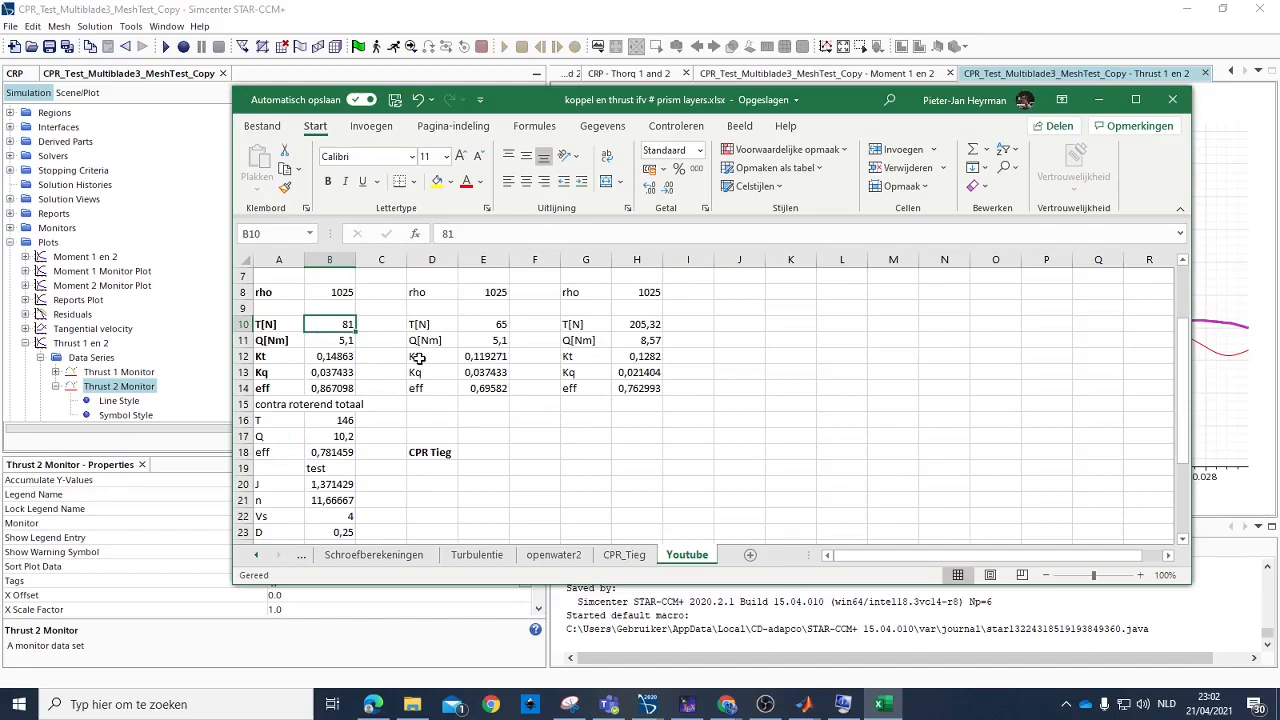
type("105")
key("Tab")
key("Tab")
key("Tab")
type("1")
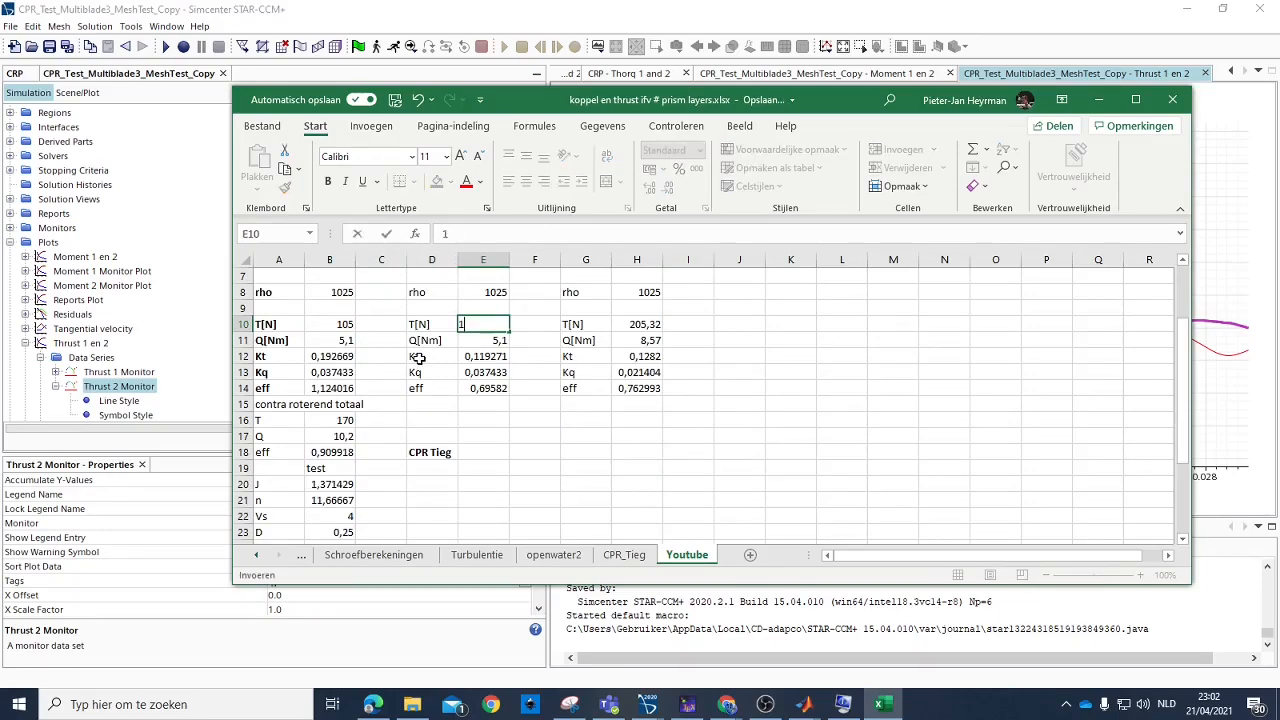
type("05")
key("Return")
Set the torque Q[Nm] to 7 for both CPR2 and CPR1.
type("7")
key("Left")
key("Left")
key("Left")
type("7")
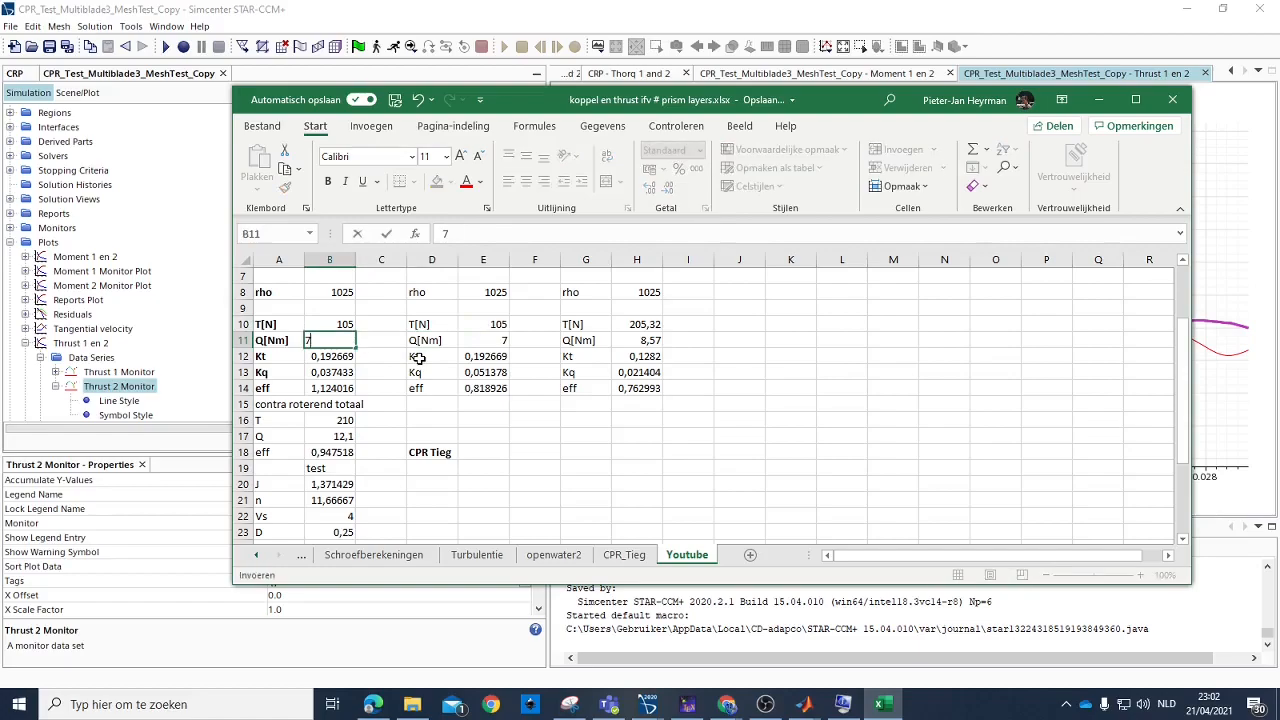
key("Return")
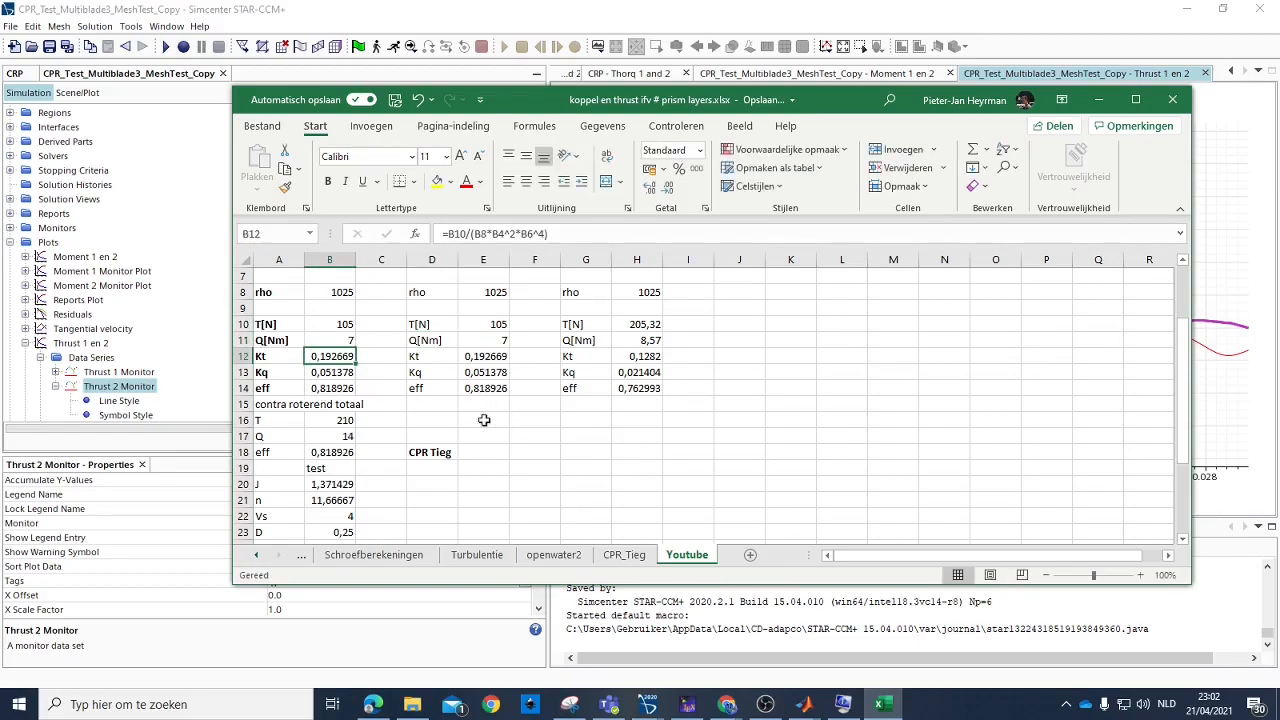
Check the recalculated propeller efficiencies, minimize the workbook, and re-examine the Thrust 1 en 2 curves in STAR-CCM+.
left_click_drag(846, 100, 726, 200)
mouse_move(815, 322)
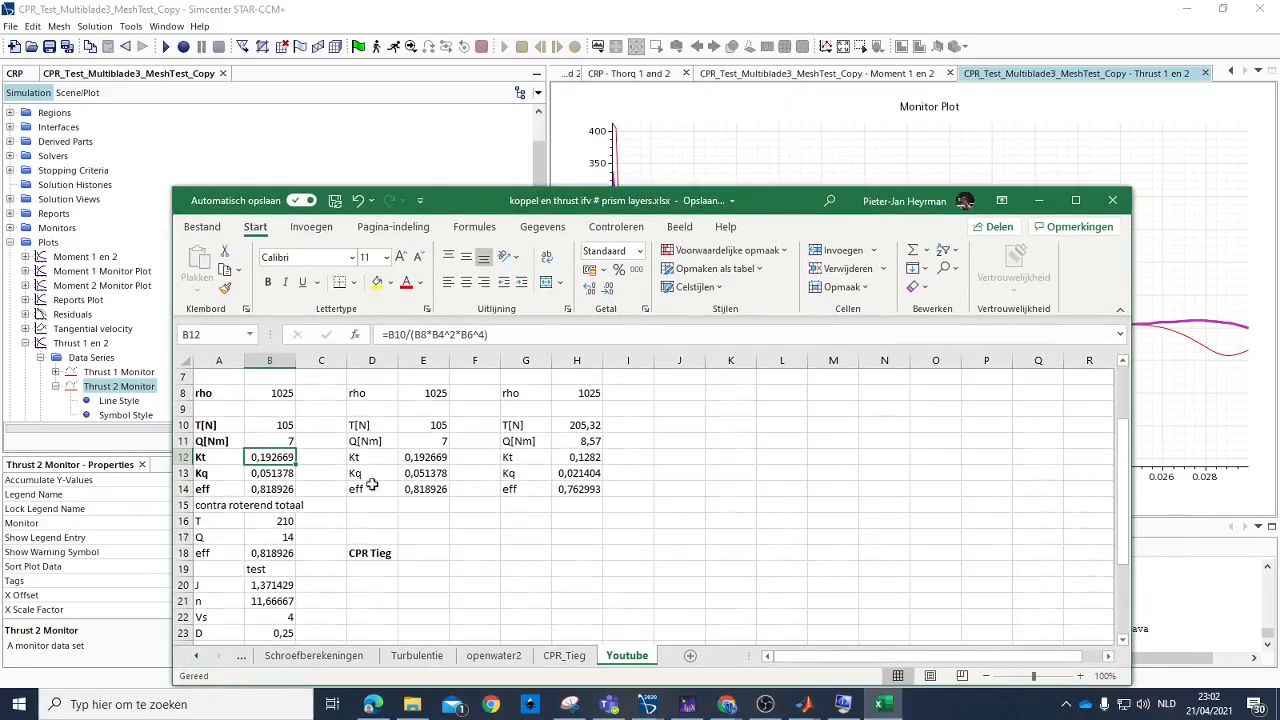
left_click(276, 425)
left_click(1039, 200)
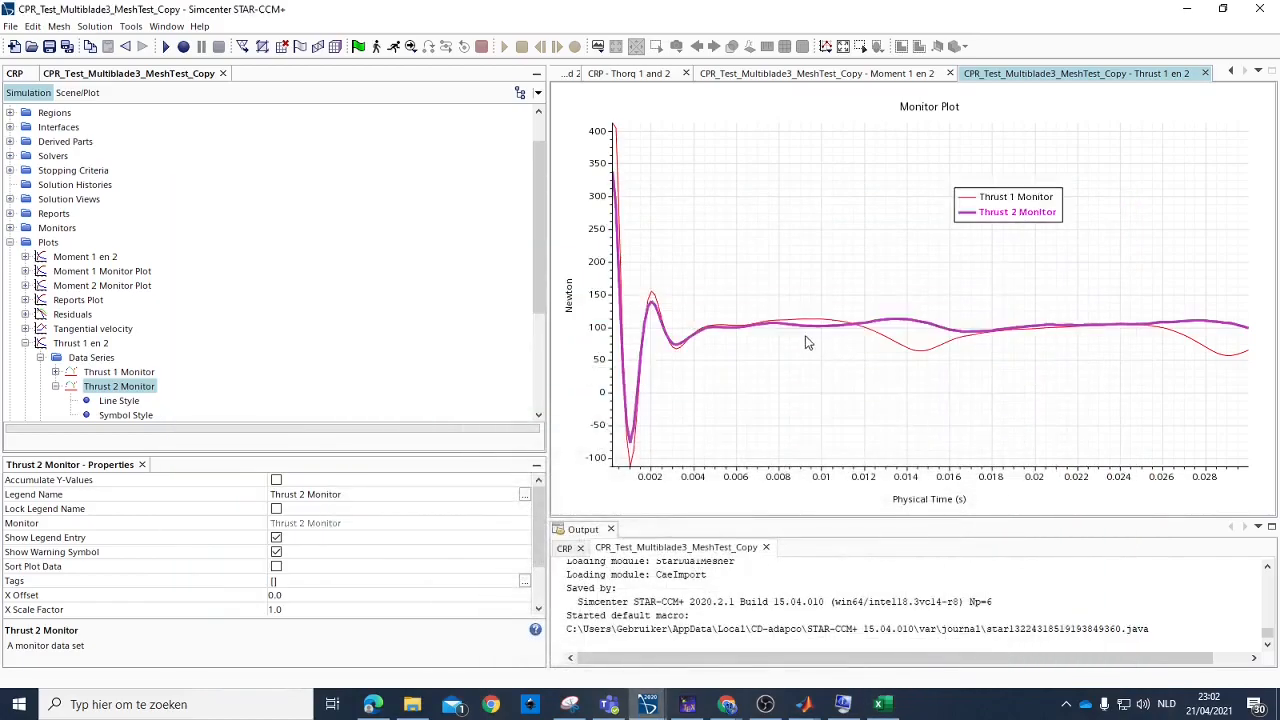
left_click(851, 313)
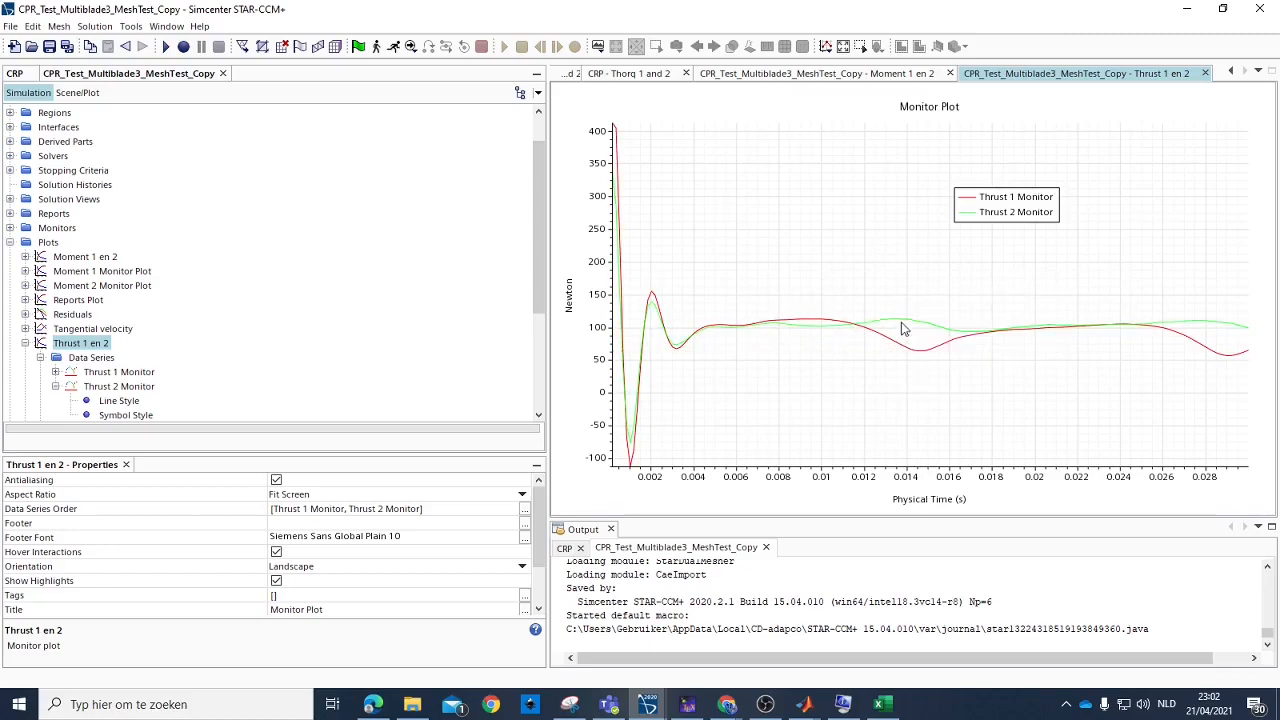
mouse_move(917, 358)
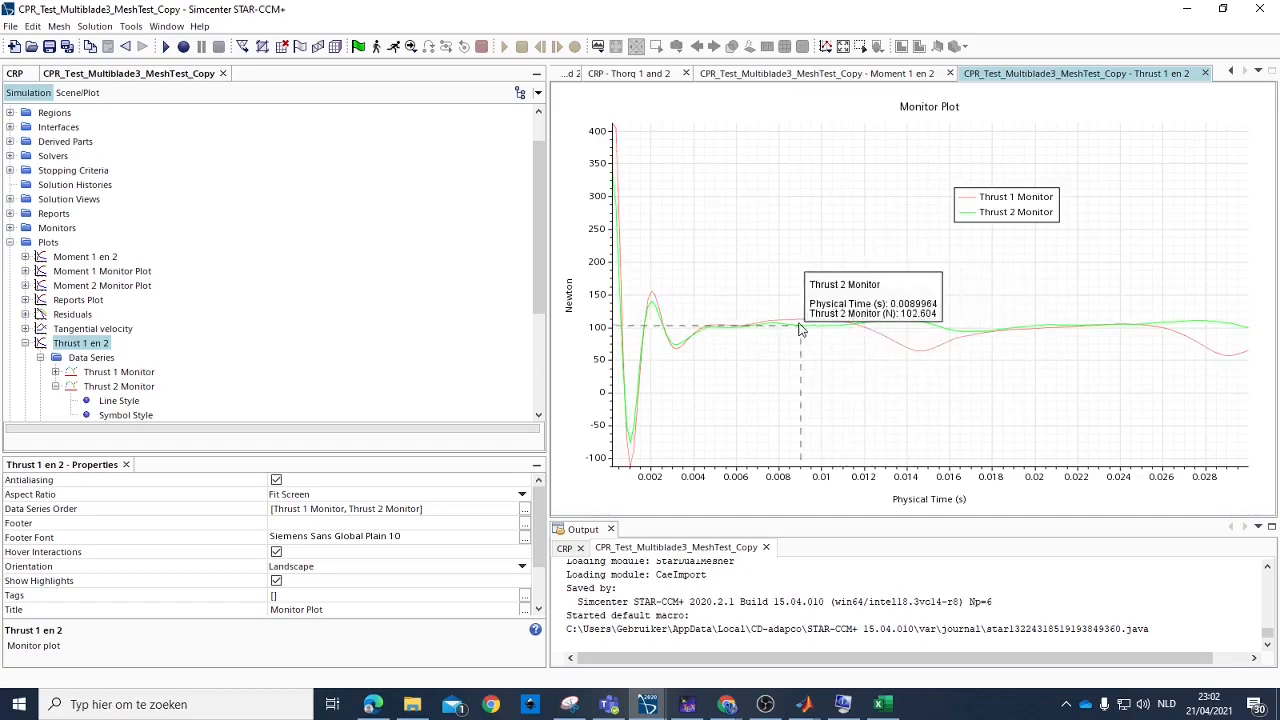
mouse_move(928, 327)
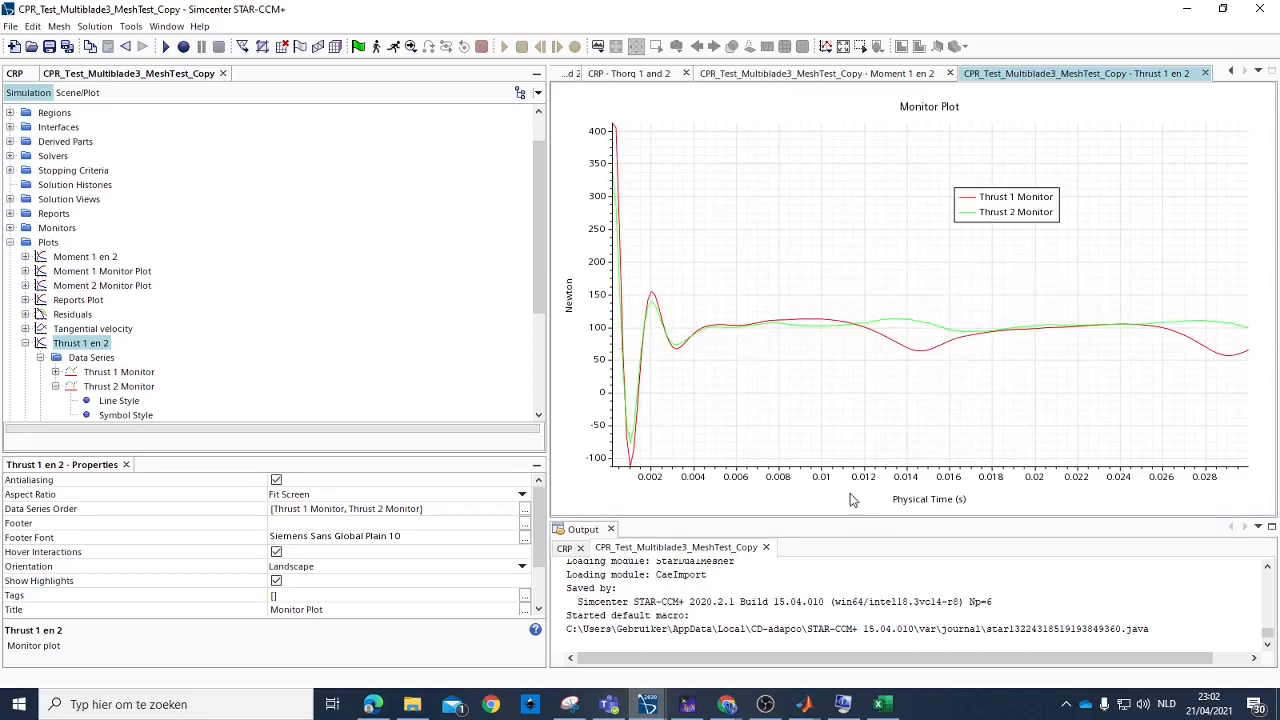
Collapse the Thrust 1 en 2 plot node, expand the Scenes folder, and open the Wall Y+ 5-30 scene.
left_click(25, 343)
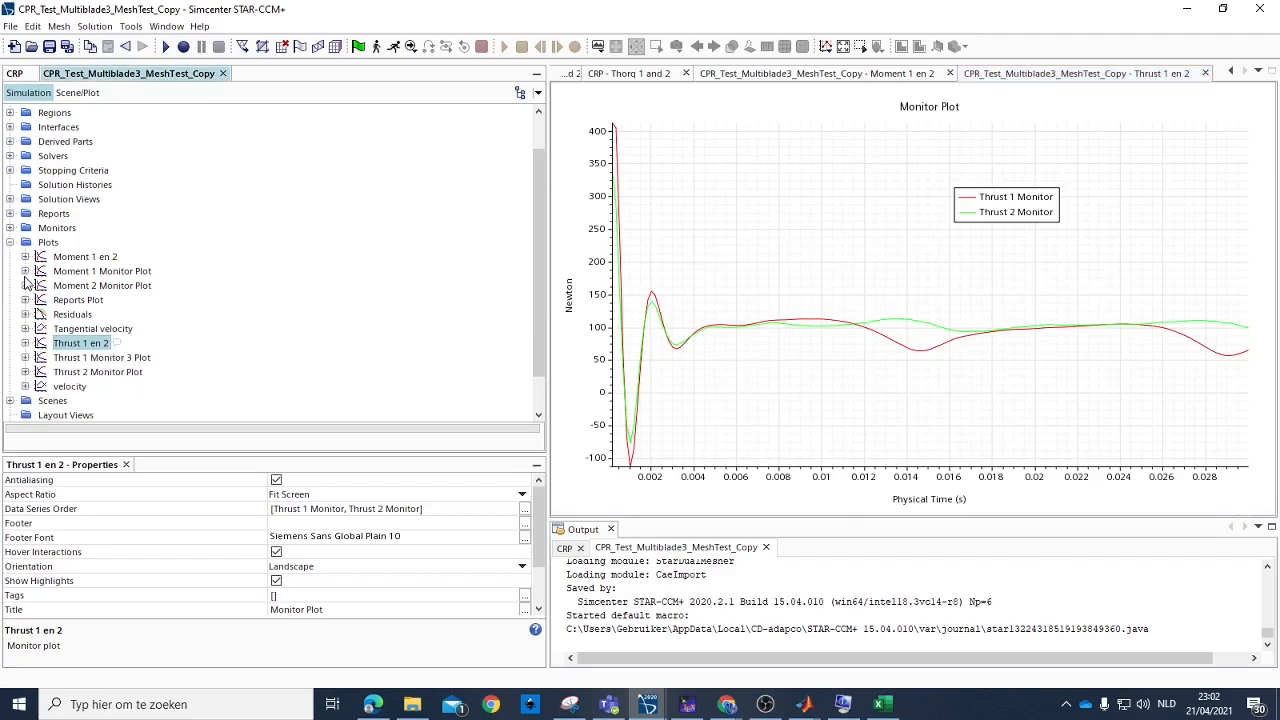
scroll(106, 370, "up", 1)
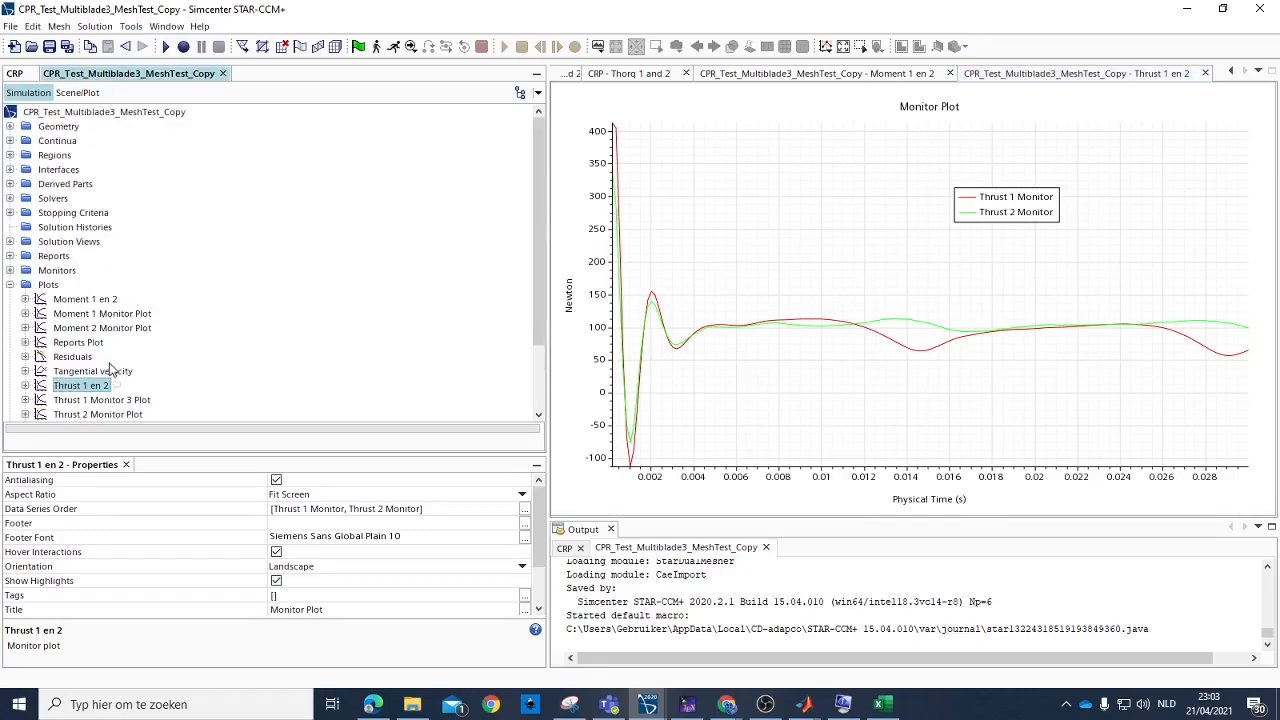
scroll(106, 384, "down", 2)
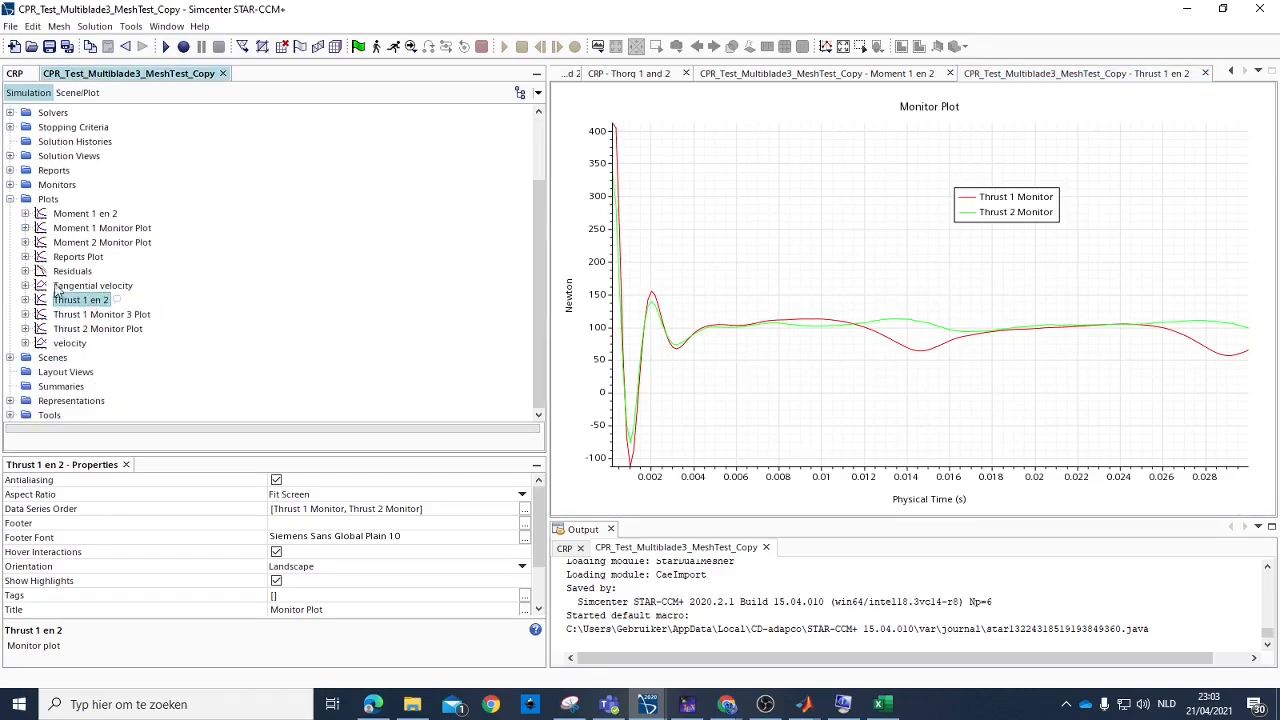
scroll(185, 257, "up", 4)
scroll(95, 338, "down", 2)
left_click(9, 358)
scroll(108, 296, "down", 1)
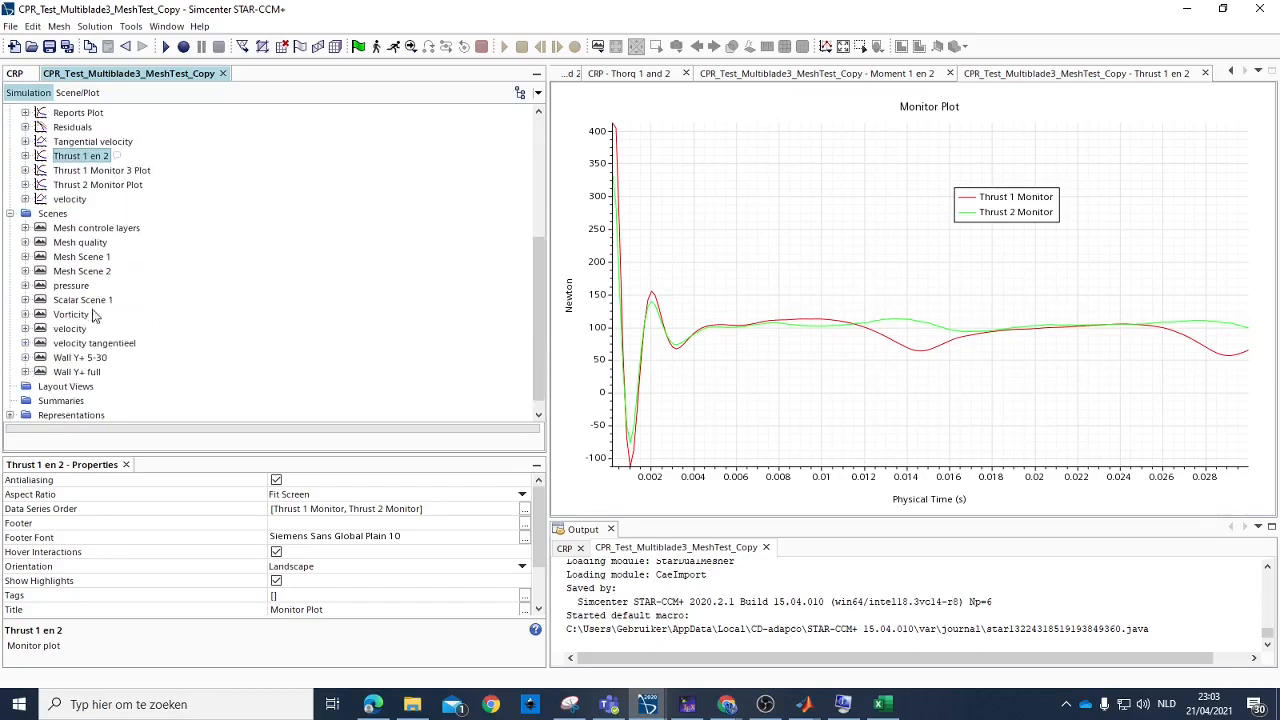
left_click(81, 358)
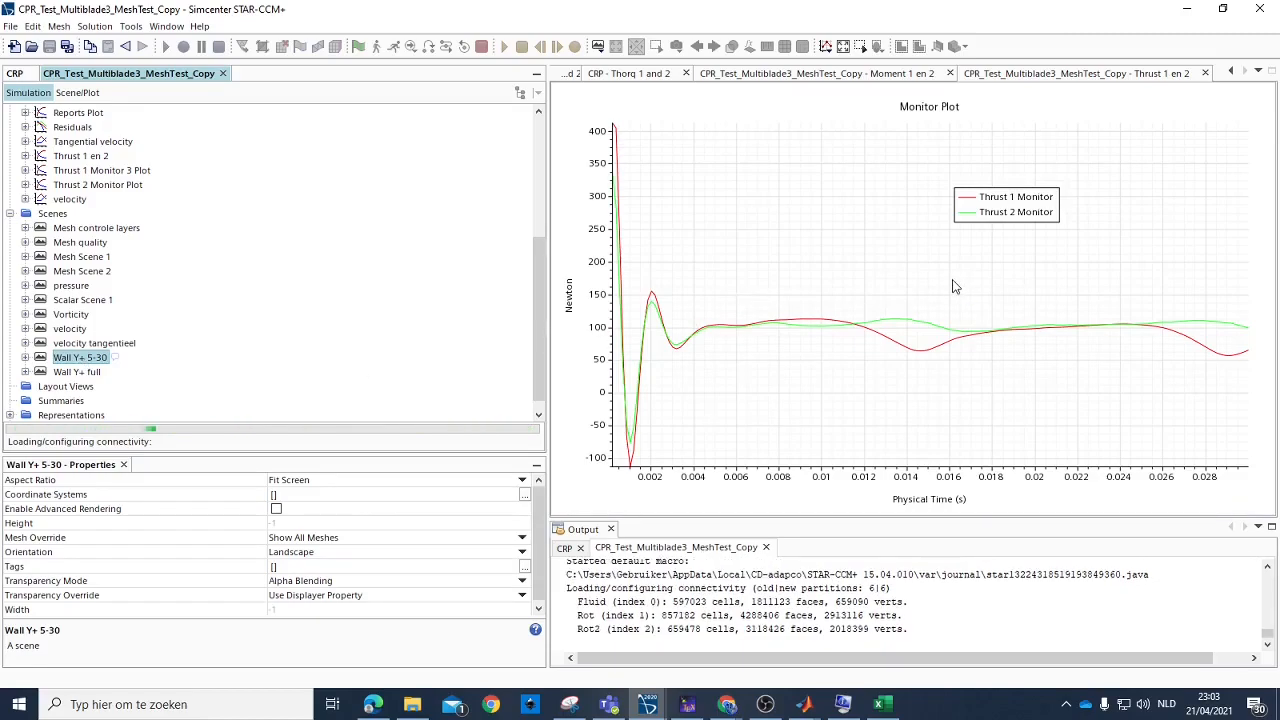
Return to the CRP simulation and stop its running iterations.
left_click(14, 73)
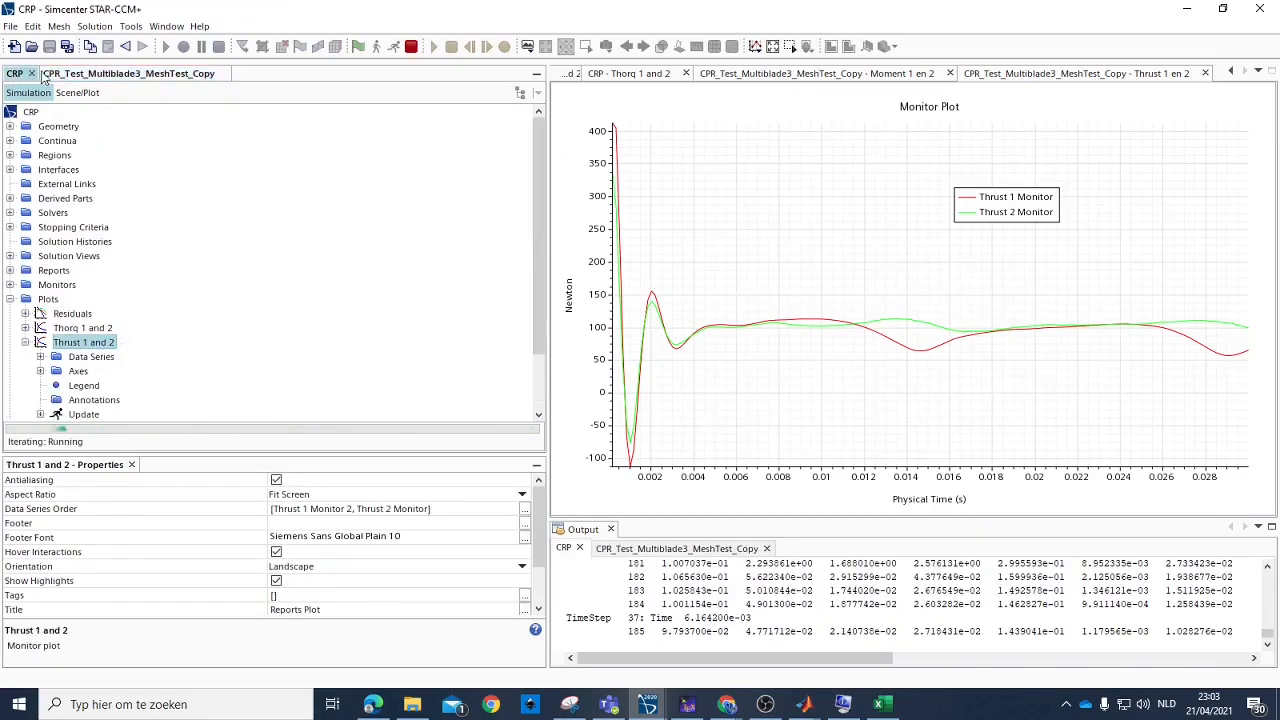
left_click(410, 47)
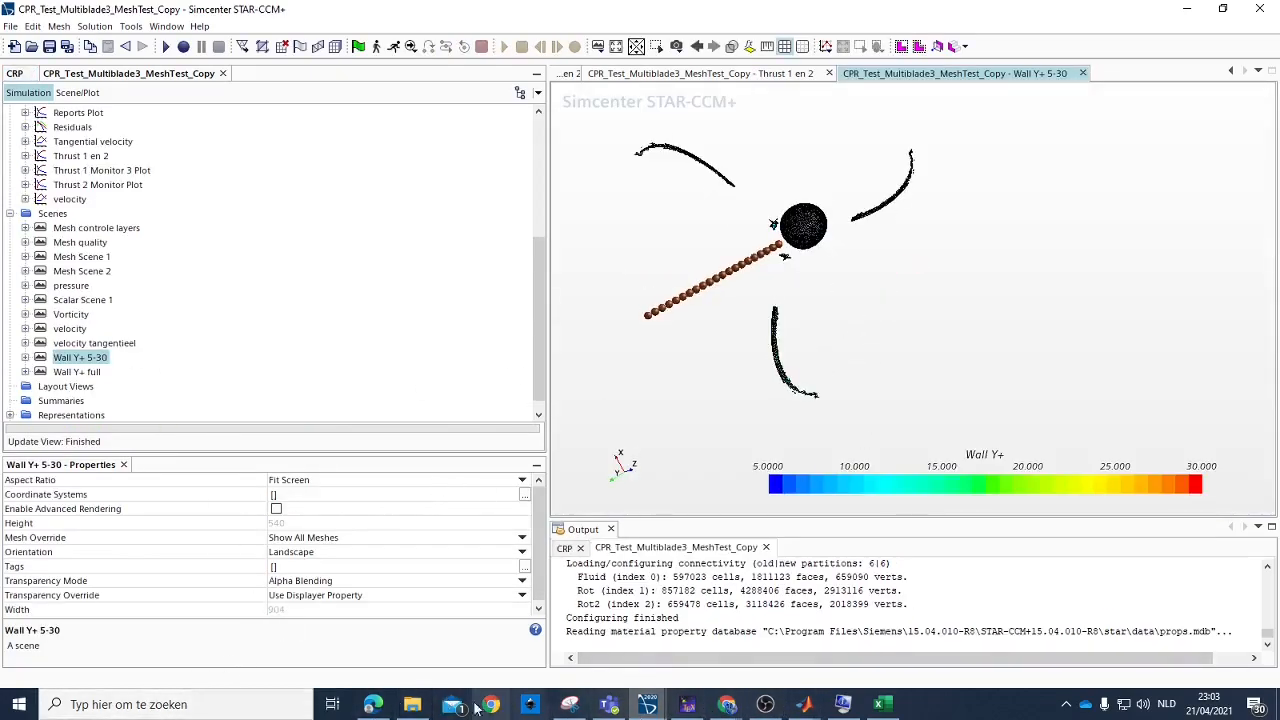
Review the computer's processor and installed memory in the Windows System Information window, and minimize it.
left_click(833, 706)
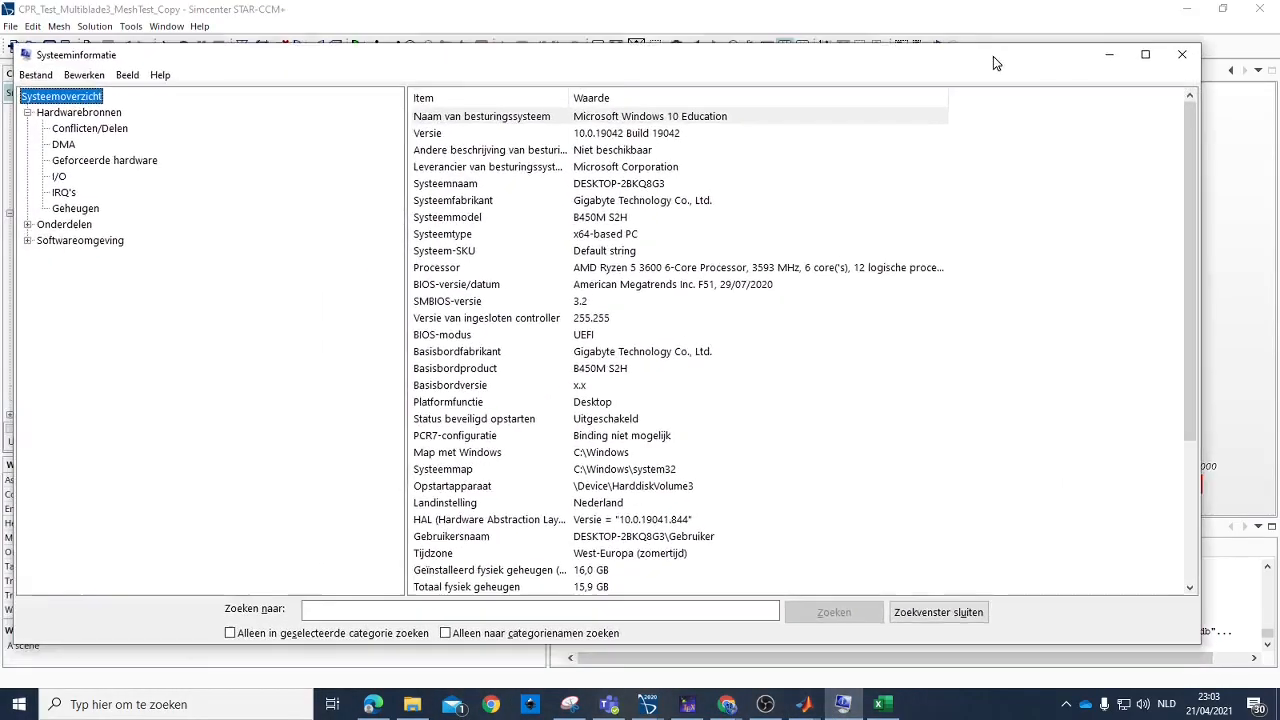
left_click_drag(993, 63, 1058, 69)
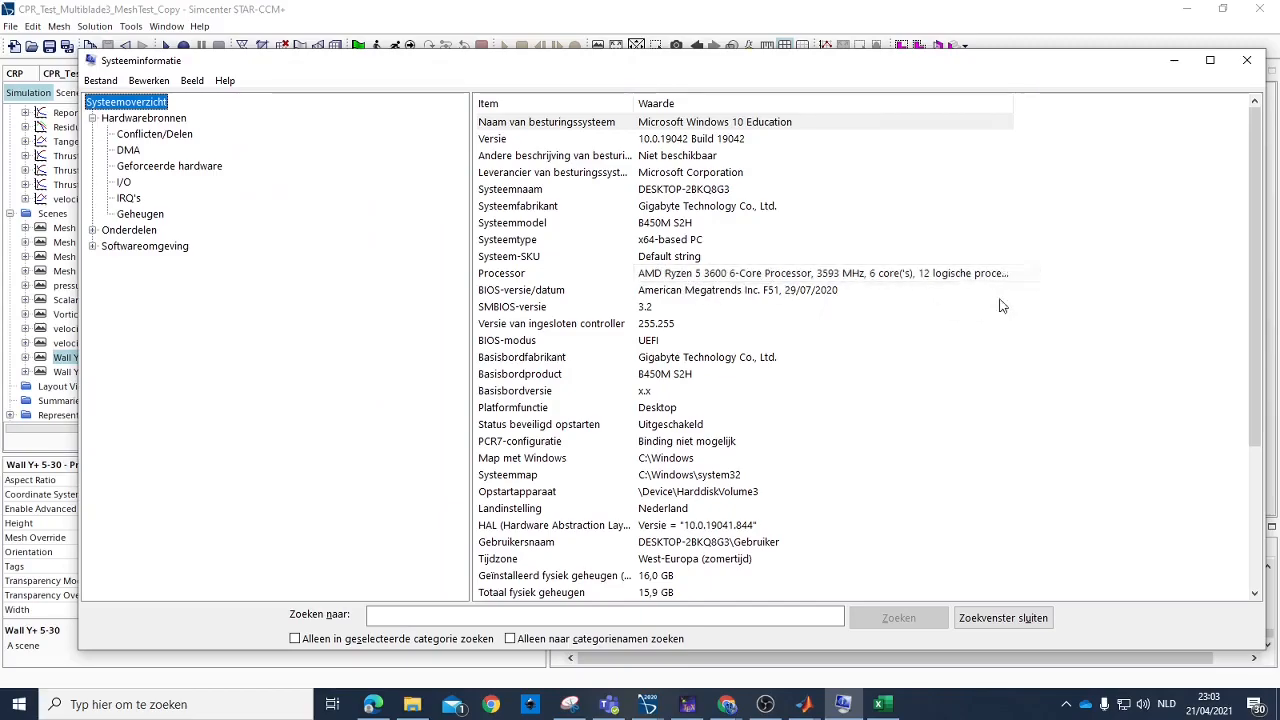
scroll(894, 350, "down", 1)
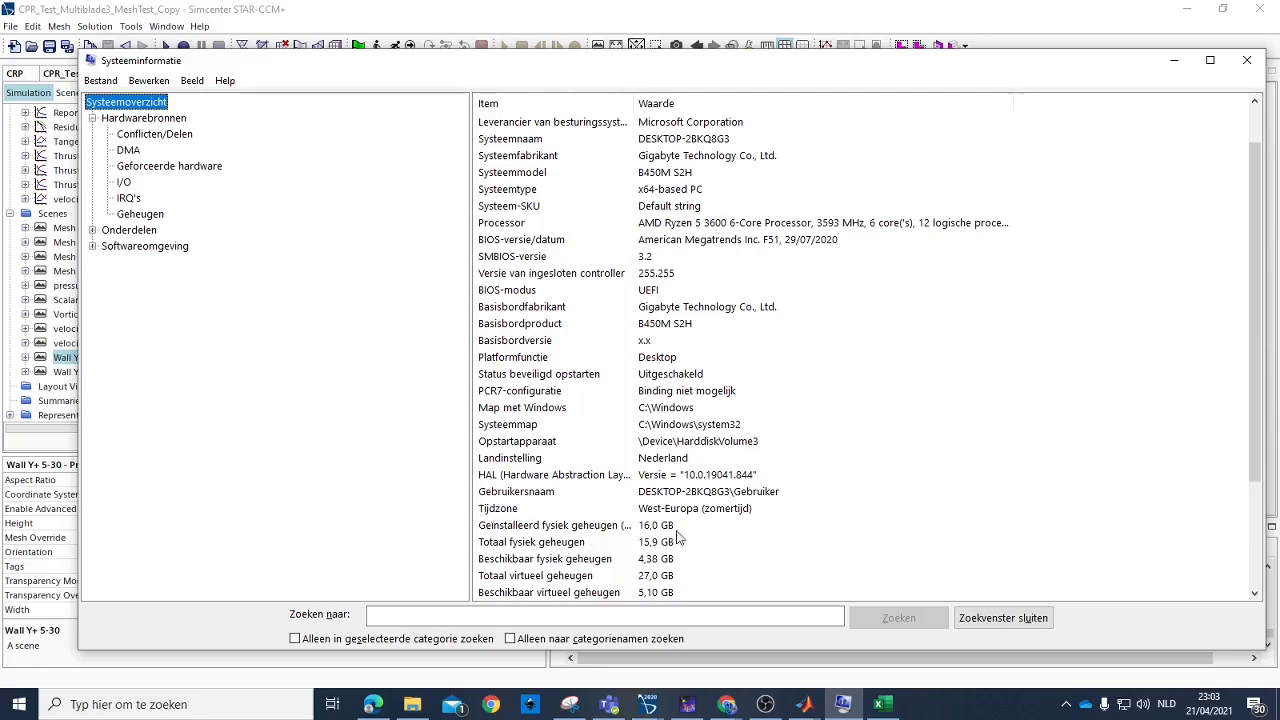
left_click(1172, 63)
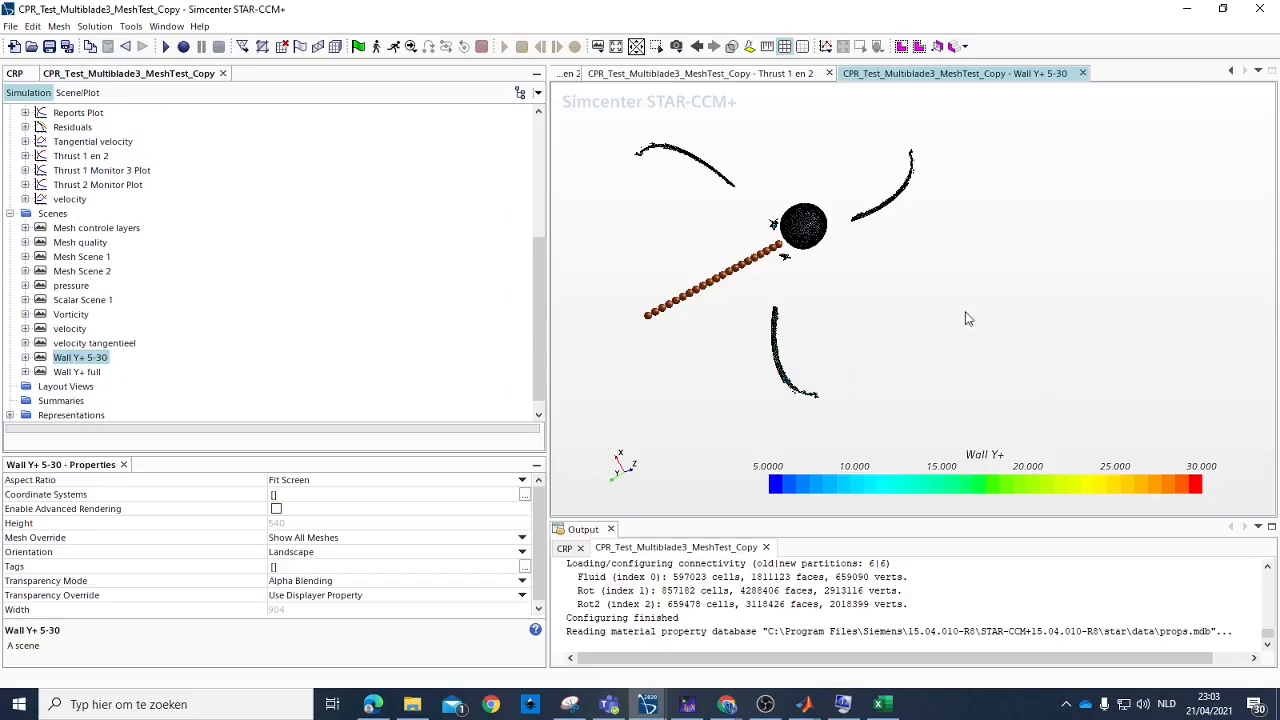
Examine the Wall Y+ 5-30 scene around the hub and along the propeller blade edges.
scroll(803, 213, "up", 2)
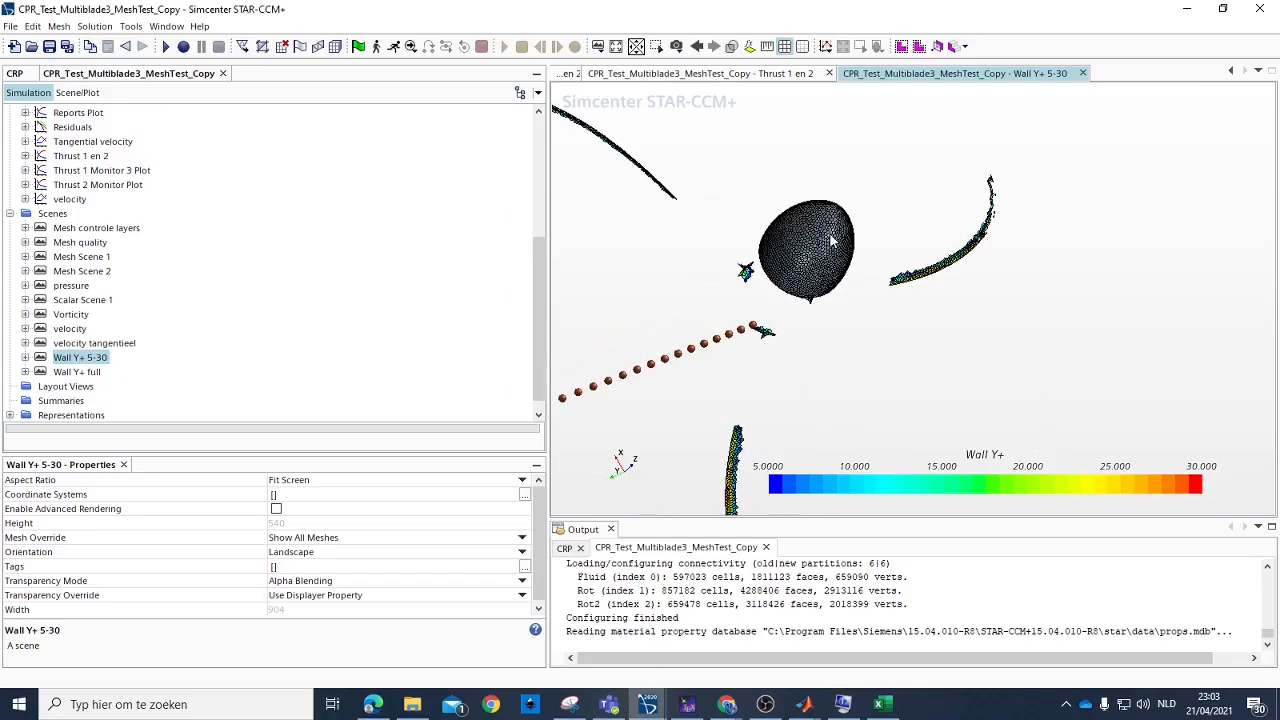
scroll(832, 240, "up", 2)
left_click_drag(1006, 270, 982, 237)
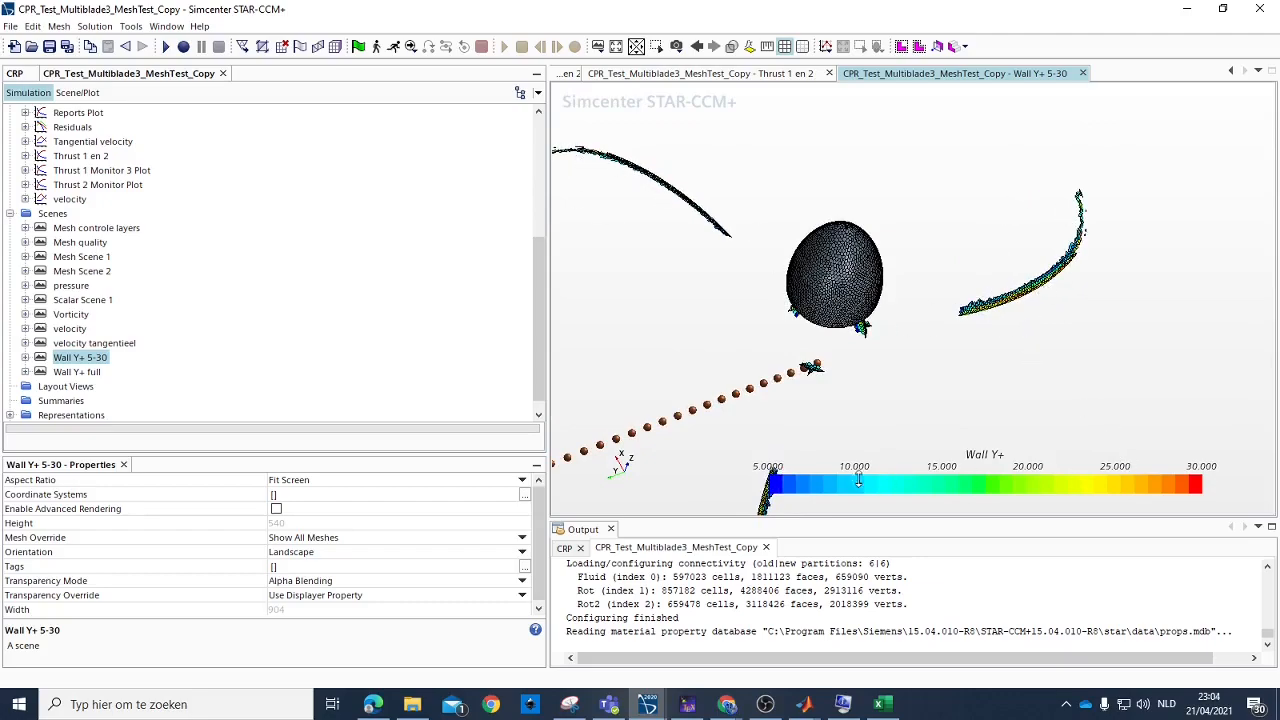
mouse_move(956, 318)
left_mouse_down()
mouse_move(960, 294)
mouse_move(957, 313)
left_mouse_up()
scroll(1016, 276, "down", 3)
scroll(985, 276, "down", 2)
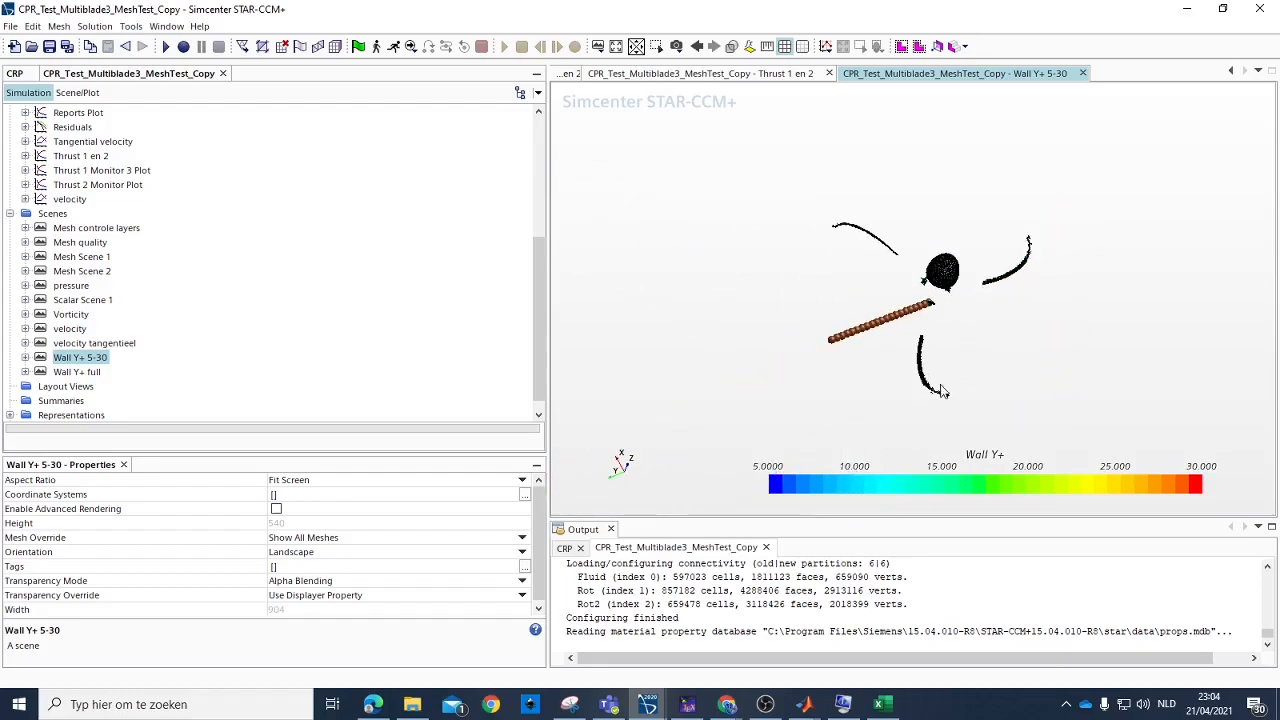
scroll(918, 350, "up", 5)
left_click_drag(1105, 149, 1013, 207)
Open the Wall Y+ full scene and examine the Wall Y+ distribution over the propeller blades and their edges.
left_click(73, 370)
double_click(73, 370)
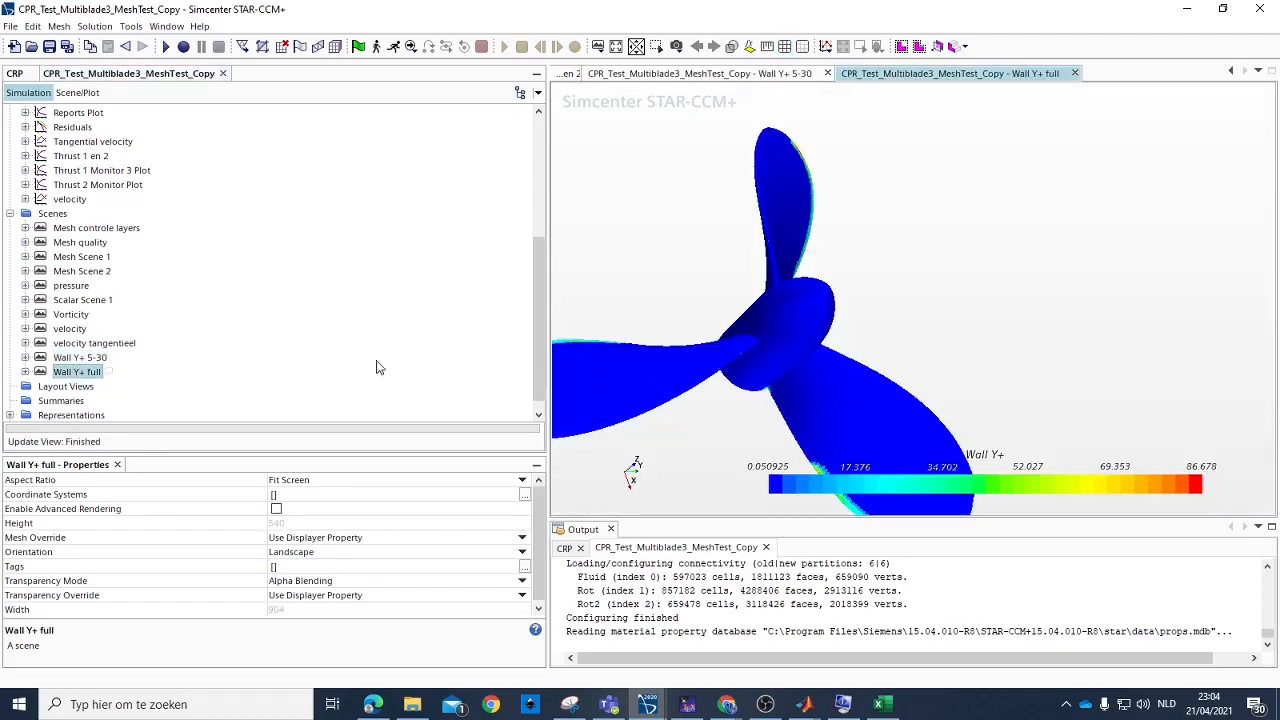
left_click_drag(815, 343, 795, 317)
scroll(795, 317, "down", 4)
scroll(924, 436, "up", 4)
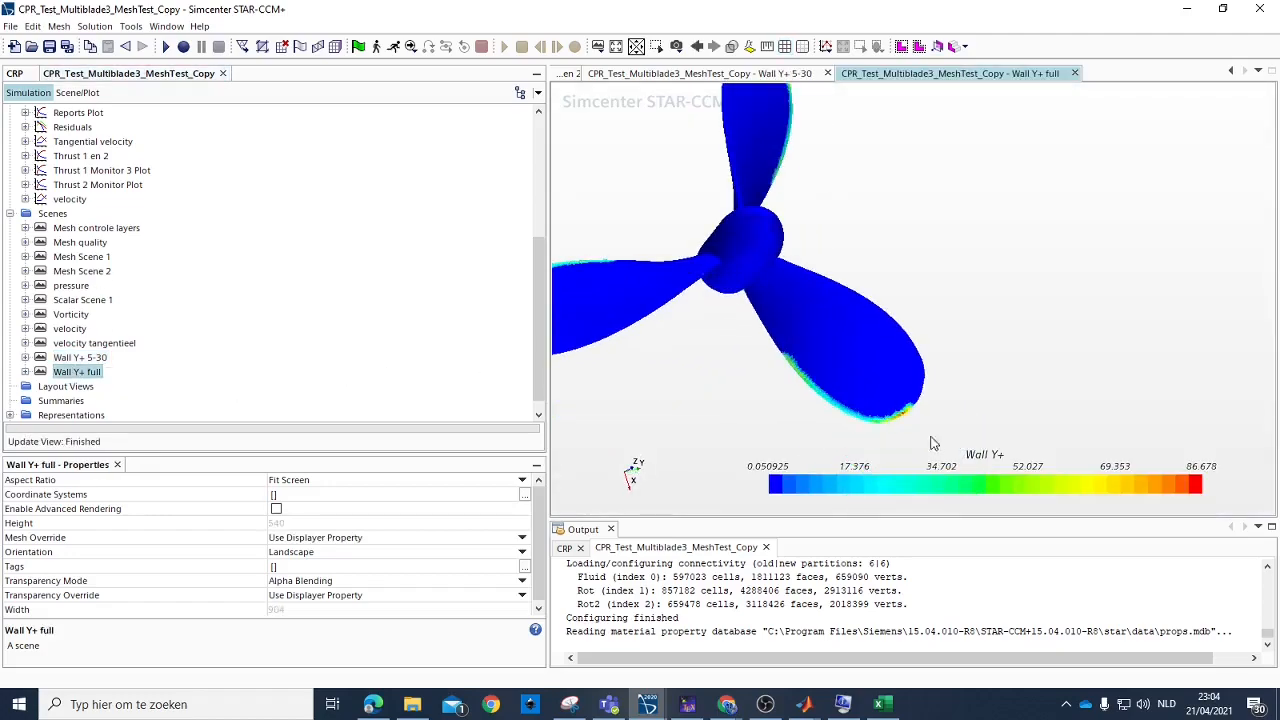
scroll(968, 344, "down", 2)
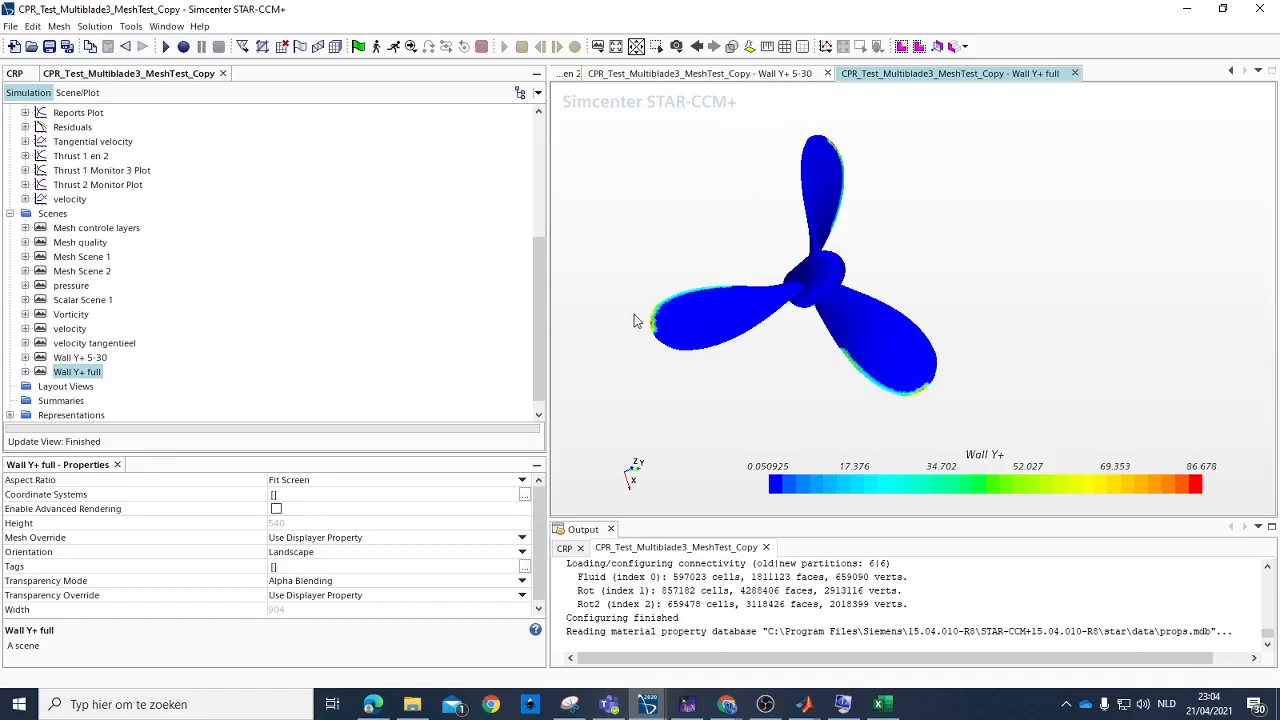
scroll(736, 298, "up", 4)
left_click_drag(912, 245, 921, 173)
left_click_drag(922, 225, 920, 182)
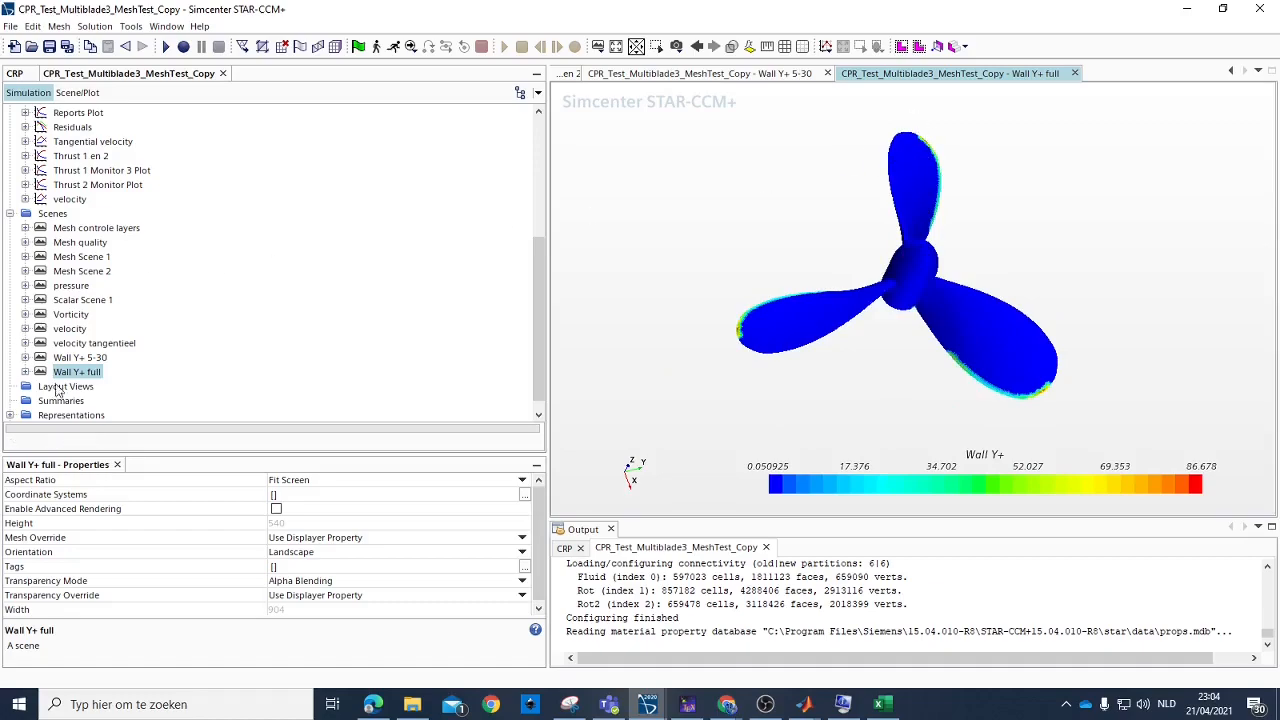
Collapse the Plots and Scenes folders in the simulation tree.
scroll(175, 347, "up", 1)
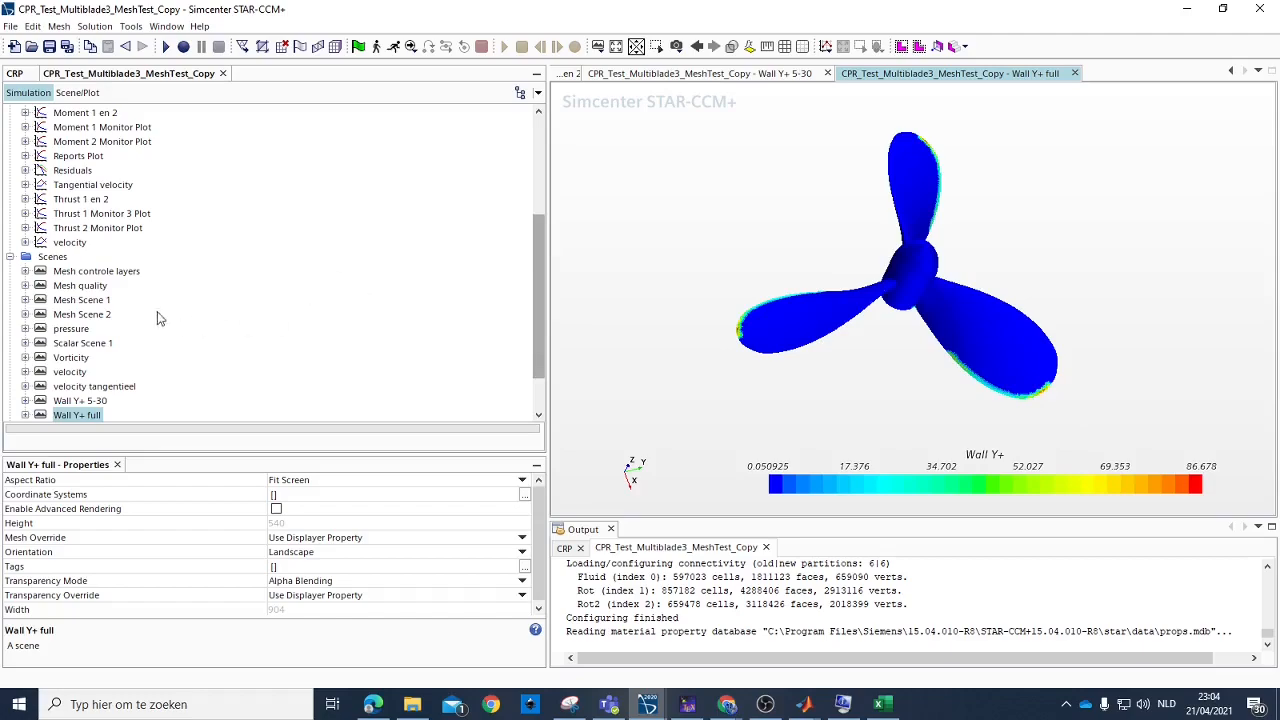
scroll(86, 361, "down", 1)
scroll(72, 380, "up", 5)
scroll(83, 313, "down", 3)
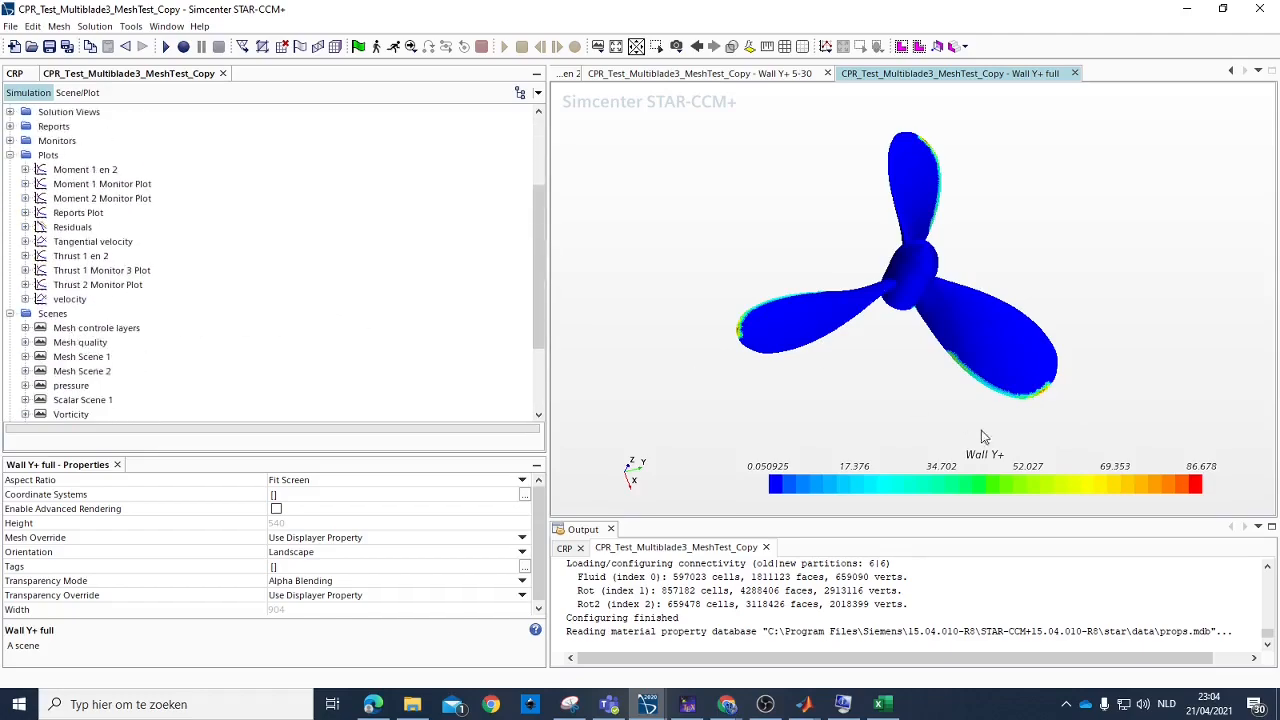
scroll(84, 250, "up", 3)
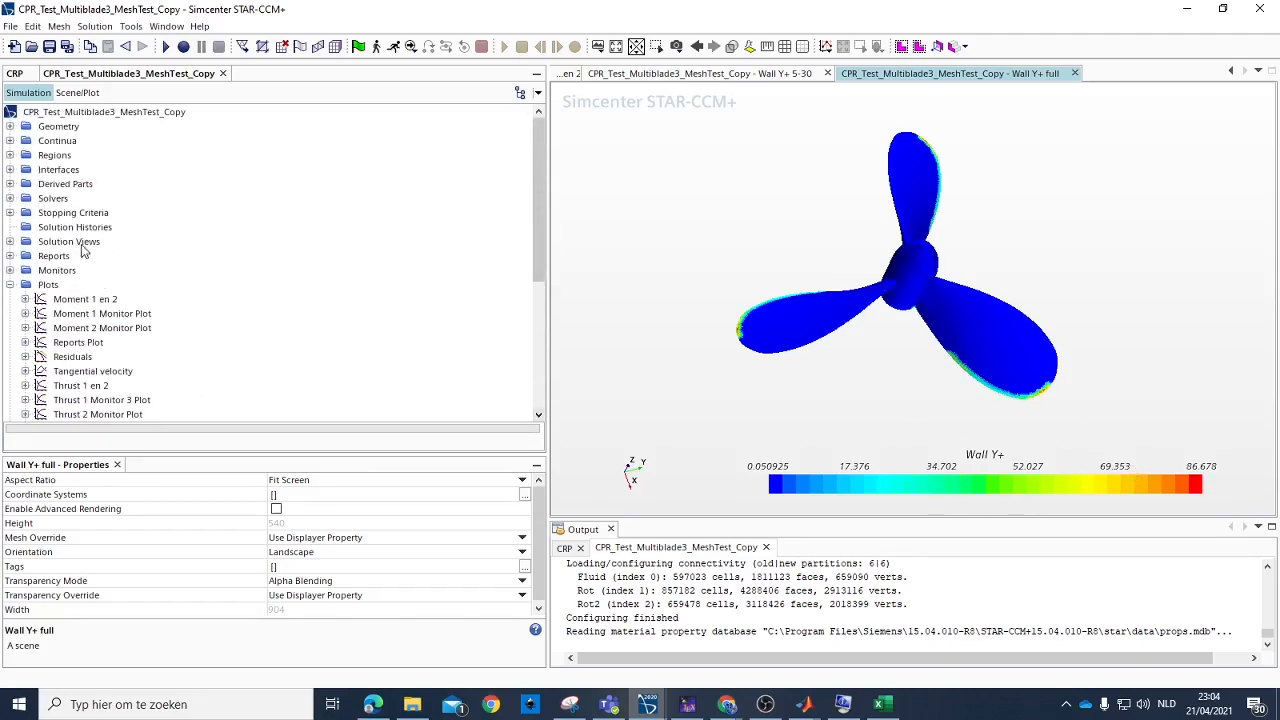
left_click(10, 285)
left_click(10, 299)
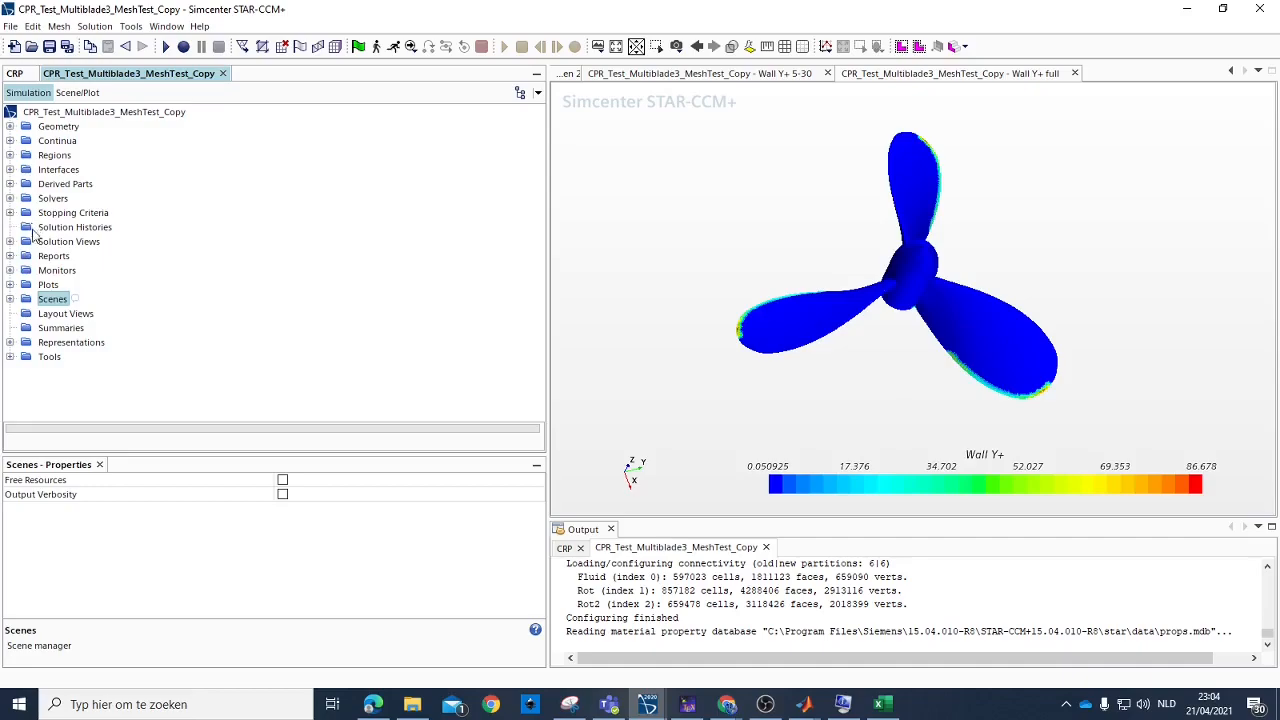
Look through the contents of the Continua, Regions, Interfaces and Derived Parts folders, collapsing each one again.
left_click(10, 140)
left_click(10, 140)
left_click(10, 155)
left_click(10, 155)
left_click(10, 169)
left_click(10, 169)
left_click(10, 184)
left_click(10, 184)
Open the Mesh quality scene and examine the flagged cells around the propeller's hub and blade edges.
left_click(10, 299)
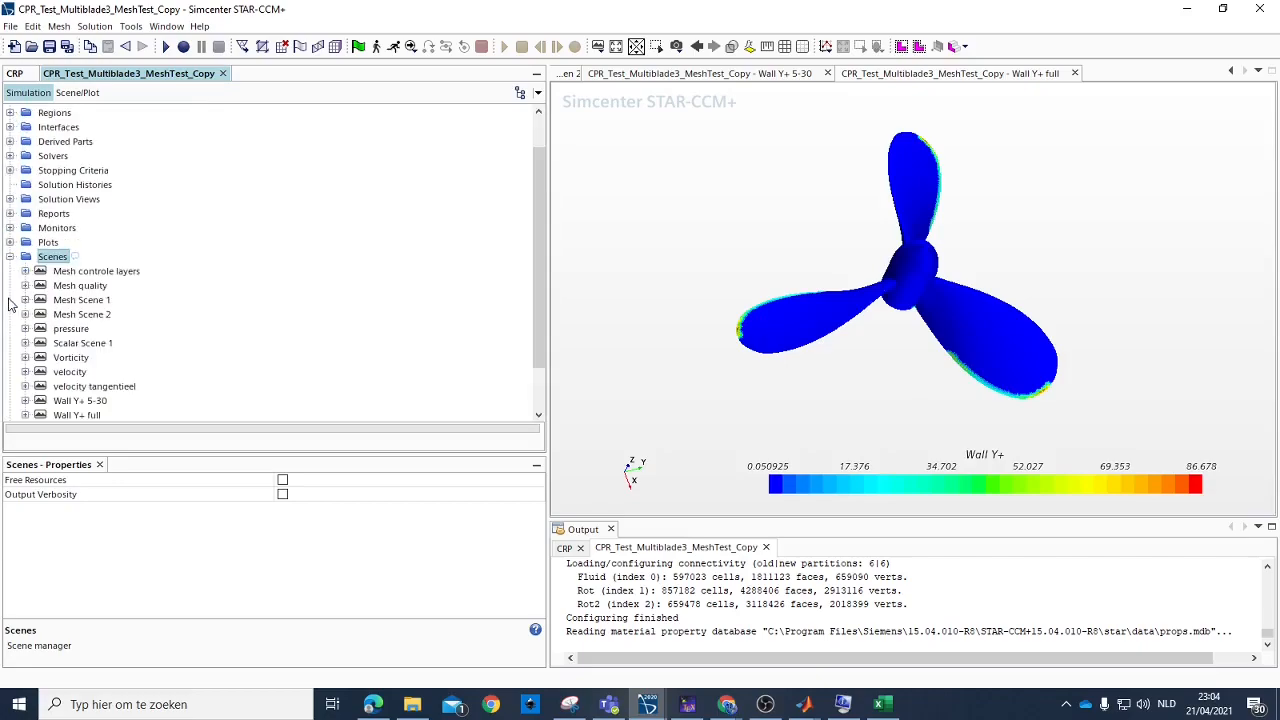
double_click(84, 287)
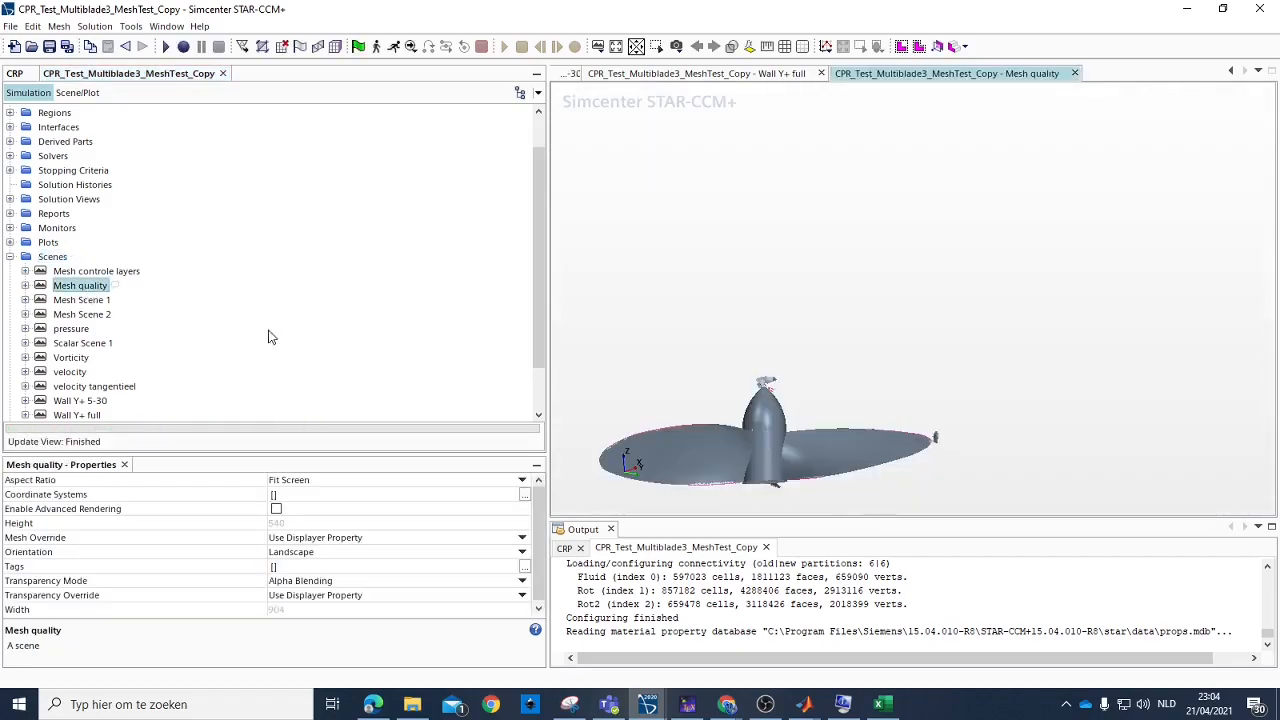
left_click_drag(771, 405, 1095, 417)
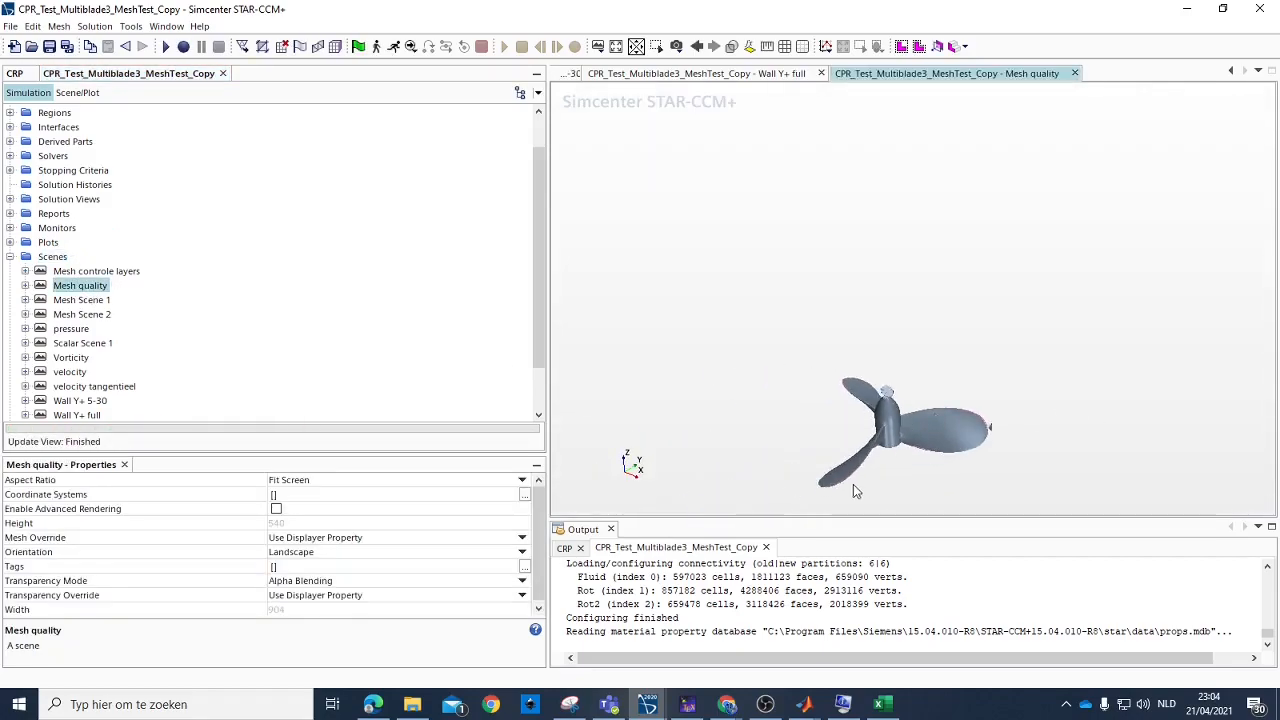
scroll(872, 471, "up", 5)
mouse_move(831, 451)
left_mouse_down()
mouse_move(909, 424)
mouse_move(907, 401)
mouse_move(886, 406)
mouse_move(877, 429)
left_mouse_up()
mouse_move(959, 257)
left_mouse_down()
mouse_move(1089, 227)
mouse_move(1070, 178)
mouse_move(1085, 135)
mouse_move(1066, 150)
mouse_move(1098, 207)
mouse_move(1043, 354)
mouse_move(1153, 375)
mouse_move(1164, 320)
mouse_move(1268, 207)
left_mouse_up()
scroll(1152, 375, "down", 3)
left_click_drag(1128, 336, 1097, 296)
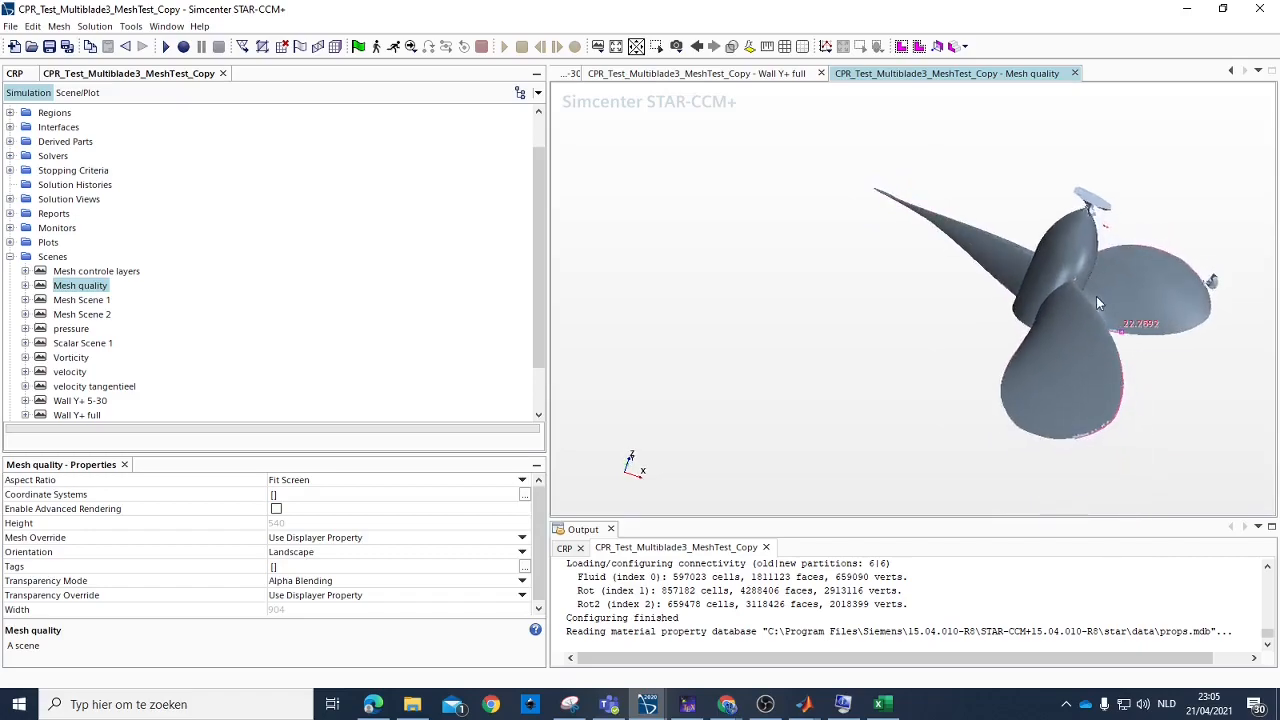
left_click_drag(1059, 178, 877, 191)
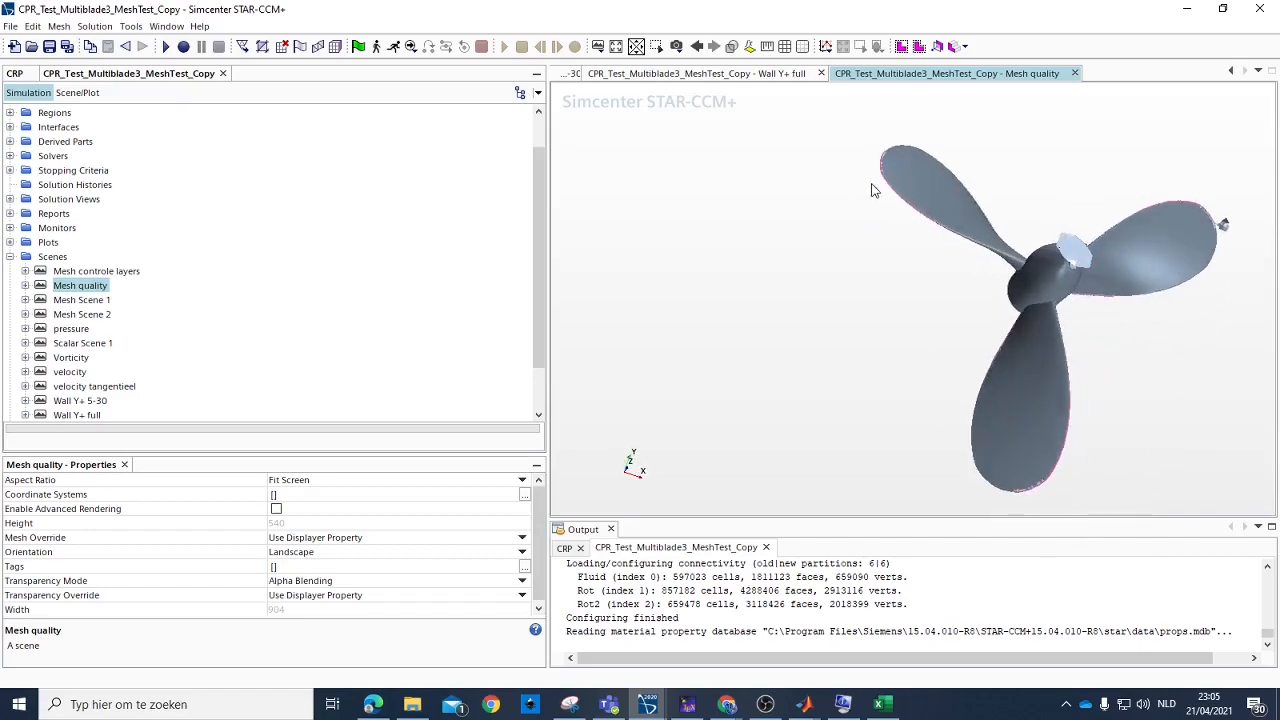
scroll(880, 175, "up", 3)
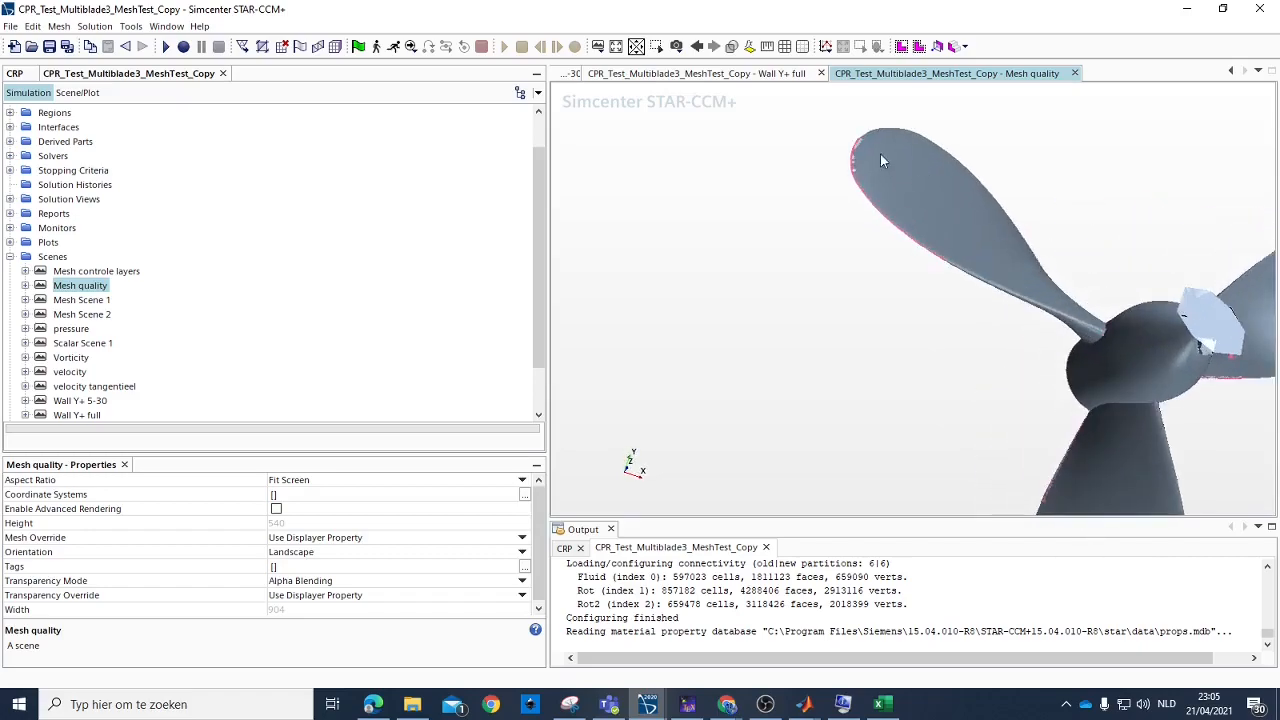
List the Mesh quality scene's displayers, then hide and show the Chevron displayer to compare its marked cells.
left_click(25, 285)
left_click(78, 300)
left_click(93, 315)
left_click(94, 329)
right_click(87, 302)
left_click(128, 316)
left_click_drag(856, 365, 1143, 318)
scroll(1142, 316, "up", 3)
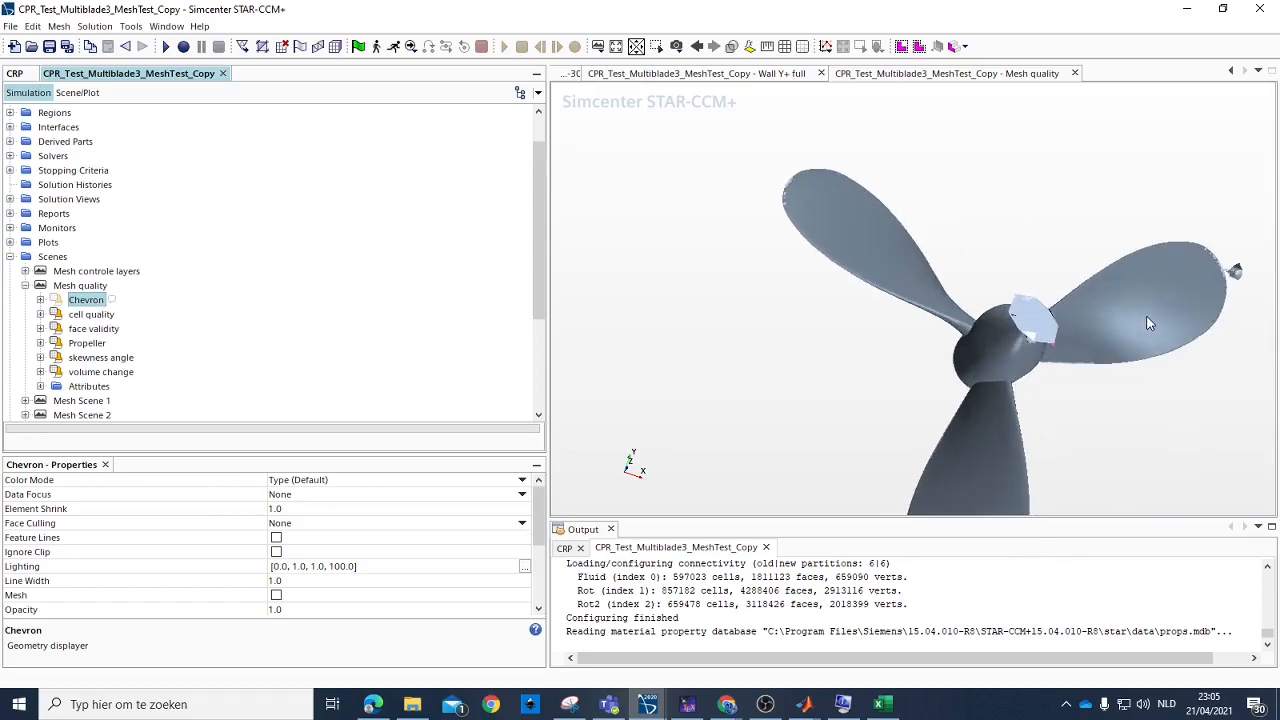
right_click(85, 301)
left_click(150, 309)
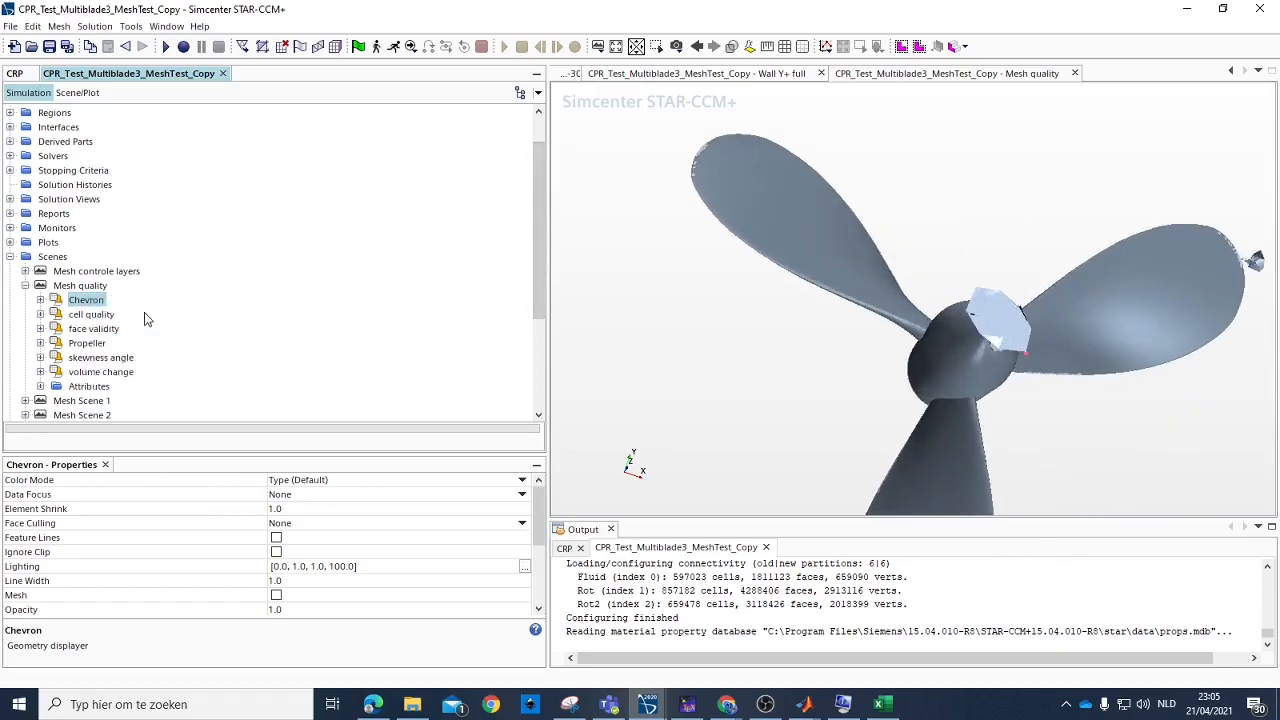
Hide the cell quality displayer, inspect the propeller without it, and show it again.
left_click(75, 314)
right_click(75, 314)
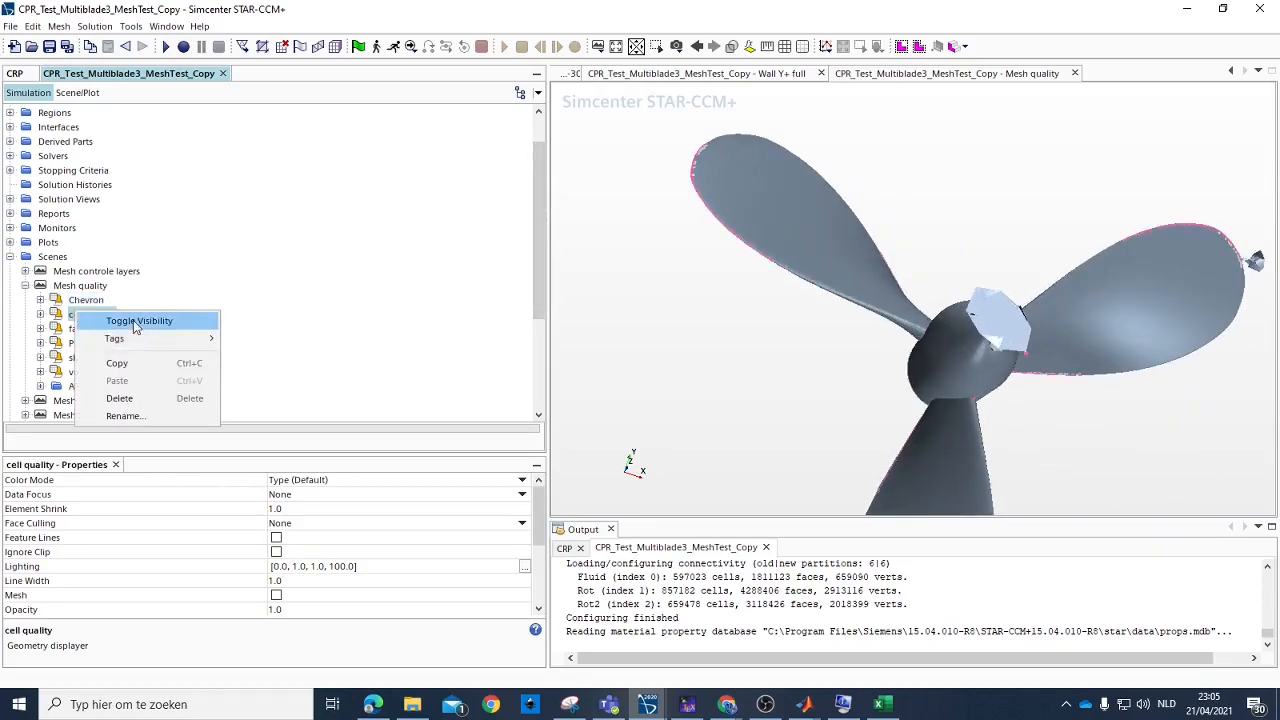
left_click(133, 320)
scroll(953, 345, "down", 5)
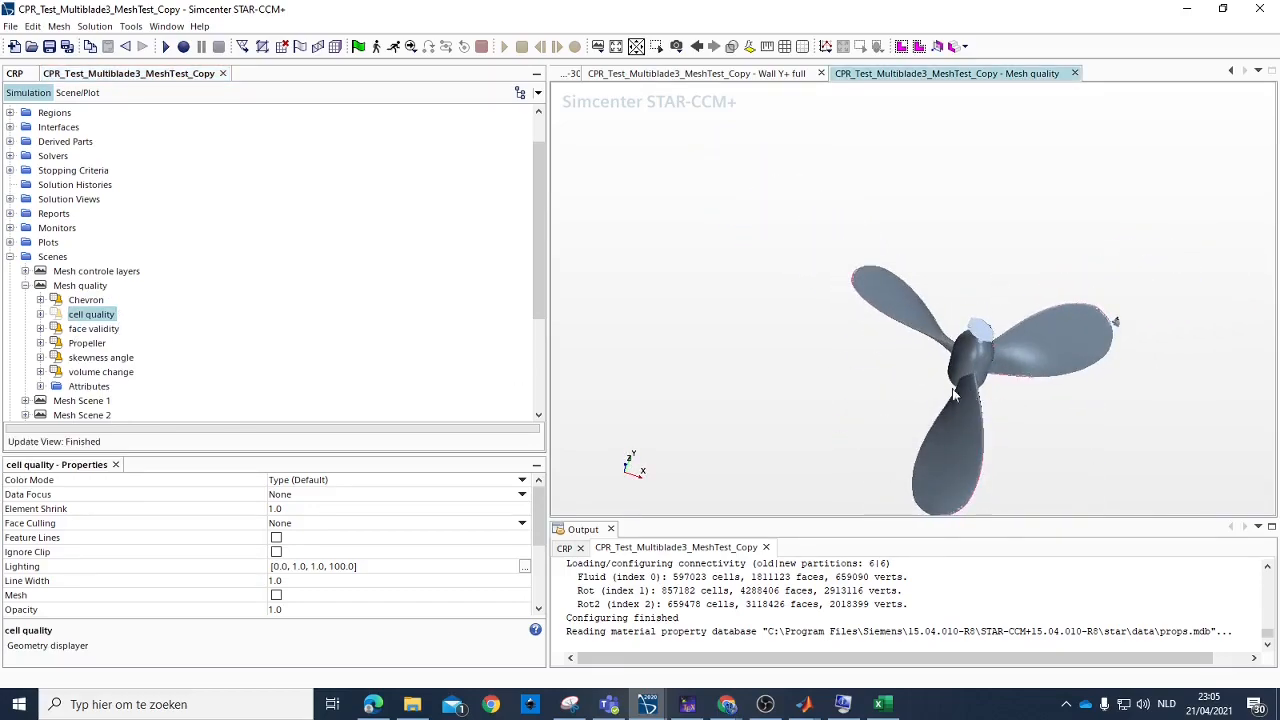
right_click(87, 314)
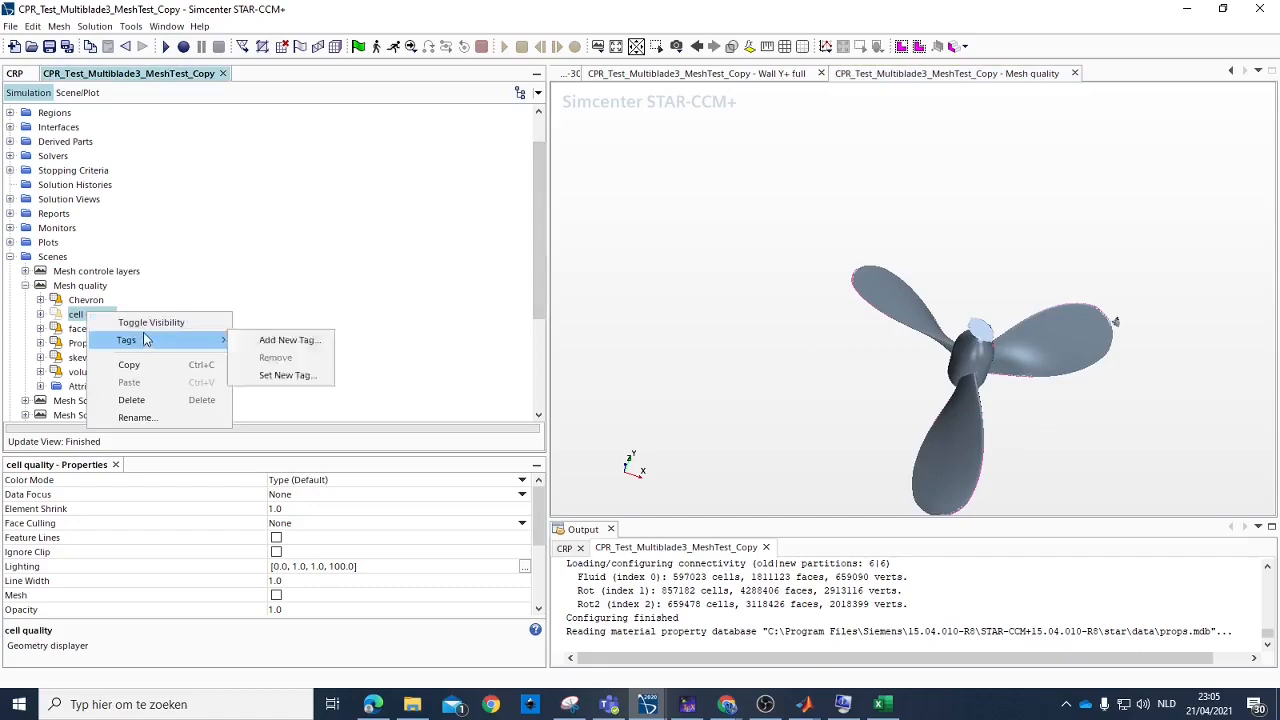
left_click(151, 322)
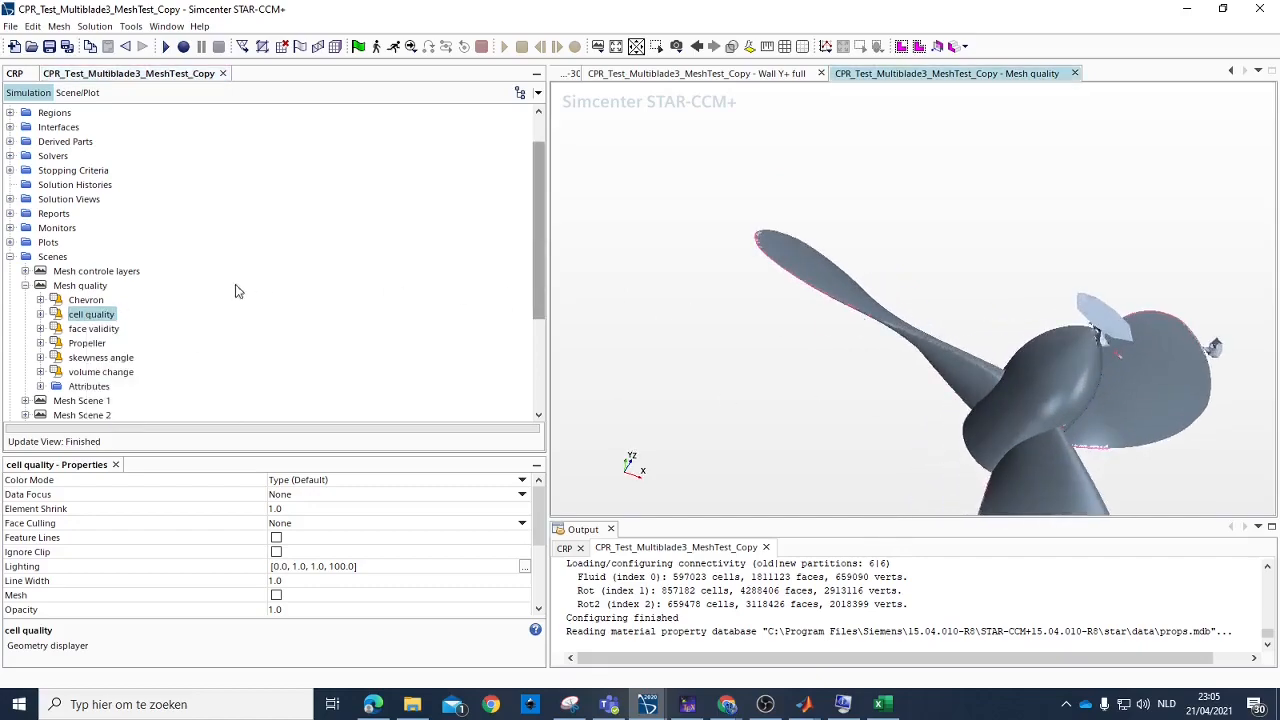
Toggle the face validity displayer off and on twice to check which cells it marks on the propeller.
right_click(105, 330)
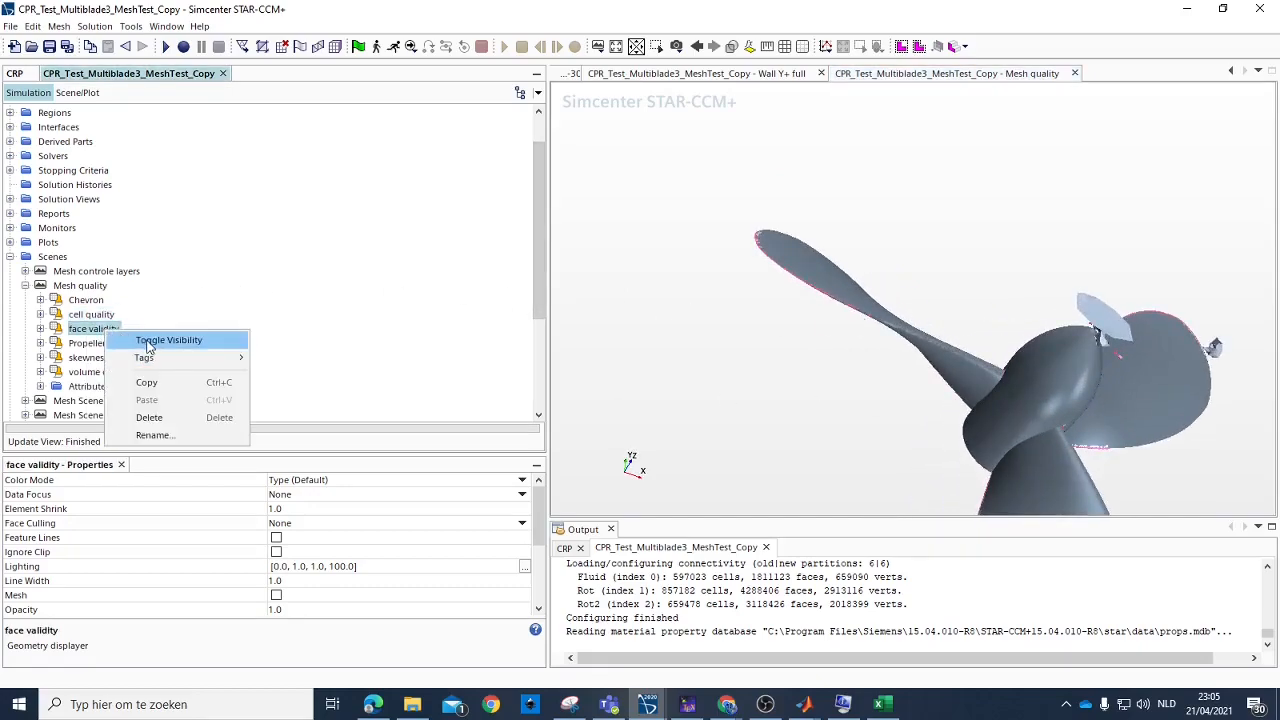
left_click(150, 341)
right_click(91, 333)
left_click(103, 335)
right_click(104, 337)
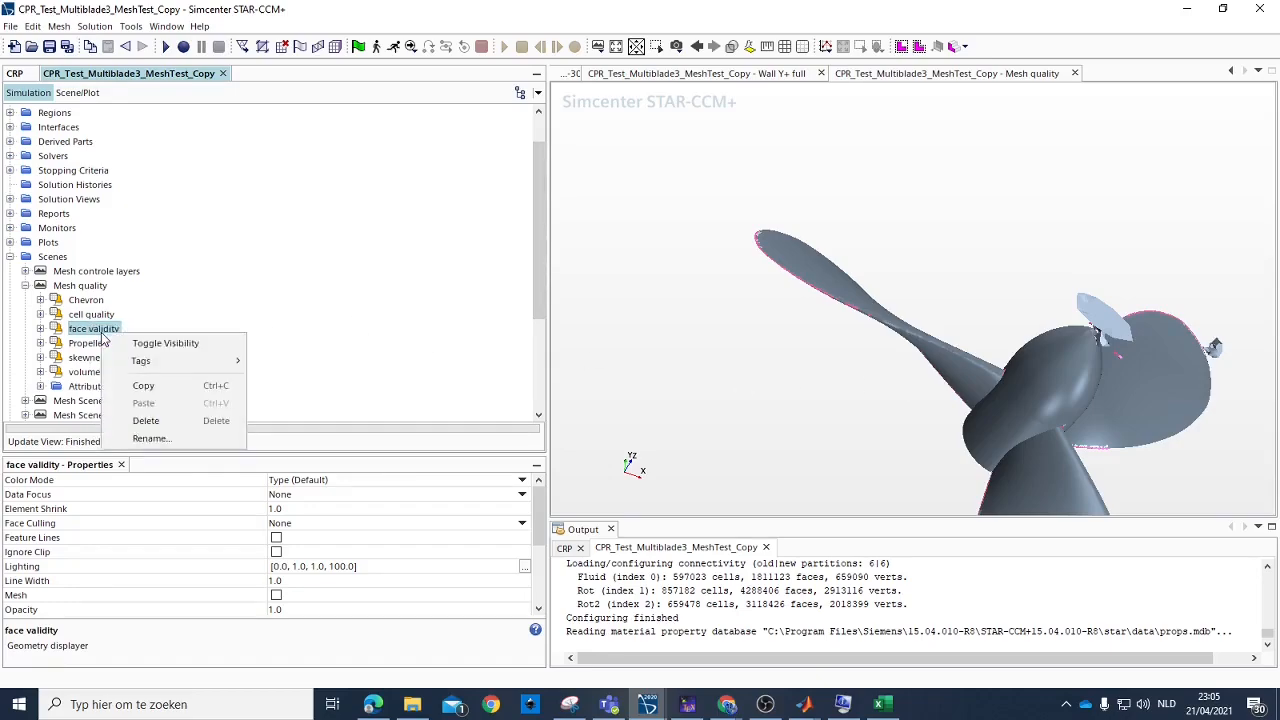
left_click(160, 345)
left_click_drag(1000, 440, 530, 365)
right_click(108, 330)
left_click(160, 341)
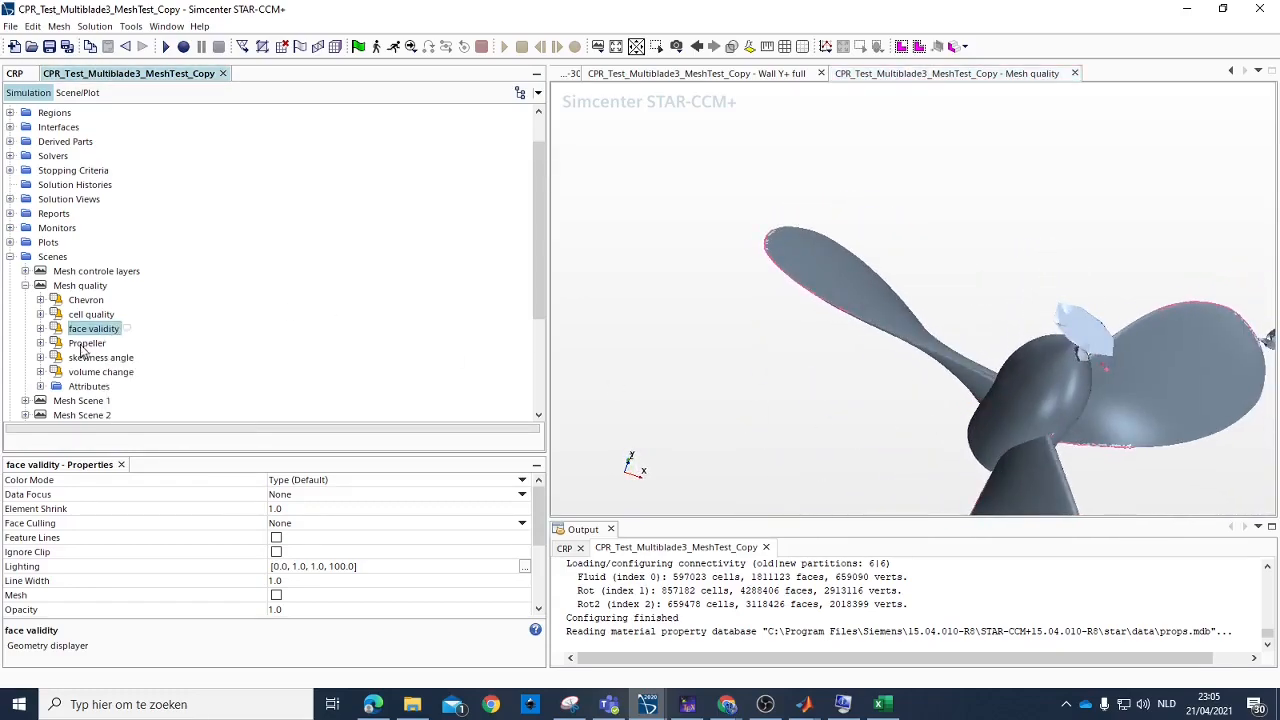
Hide the Propeller displayer to isolate the flagged cells, and show it again.
left_click(82, 344)
right_click(82, 347)
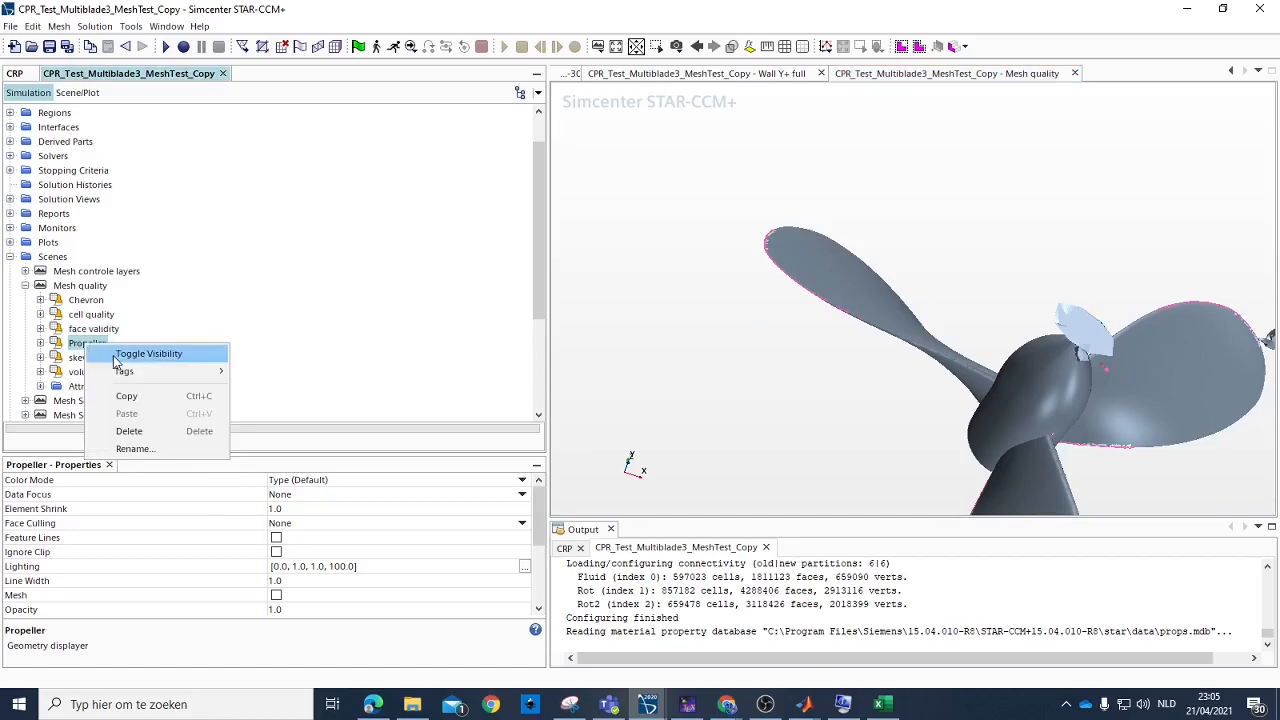
left_click(116, 356)
right_click(78, 344)
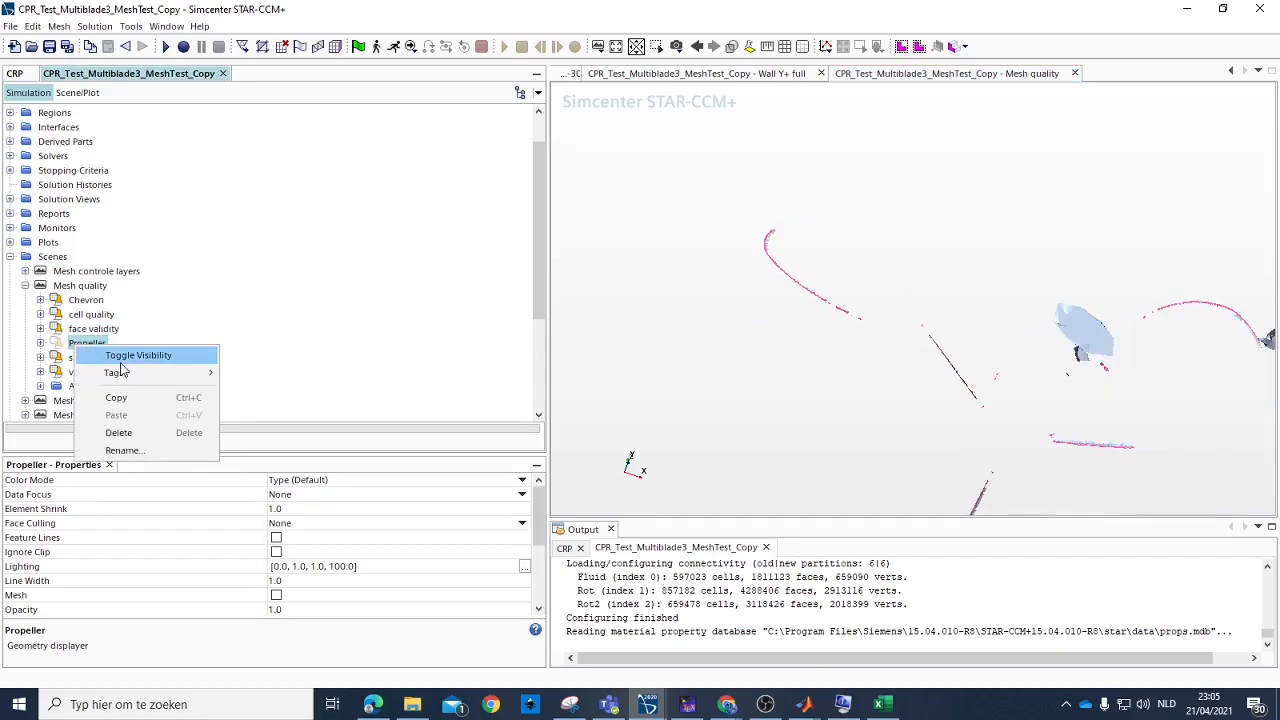
left_click(122, 354)
Hide the skewness angle displayer to identify its cells near the hub and blade tip, and show it again.
left_click(100, 357)
right_click(112, 358)
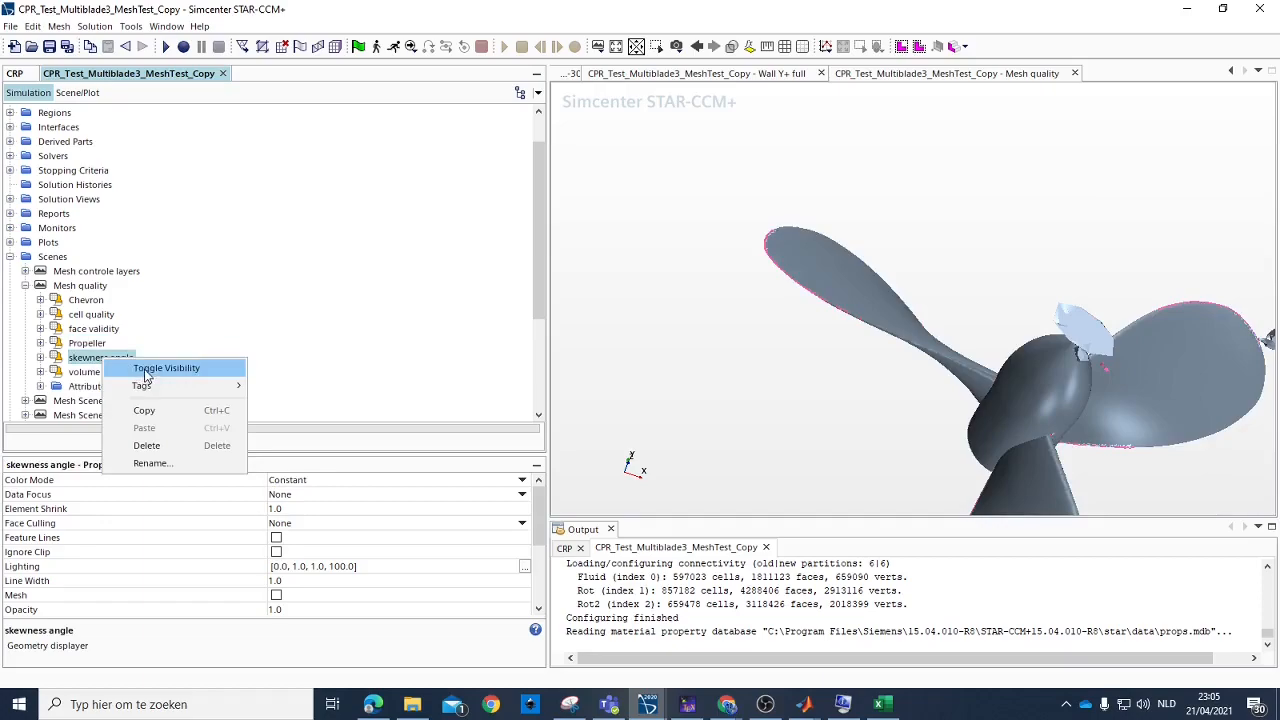
left_click(150, 367)
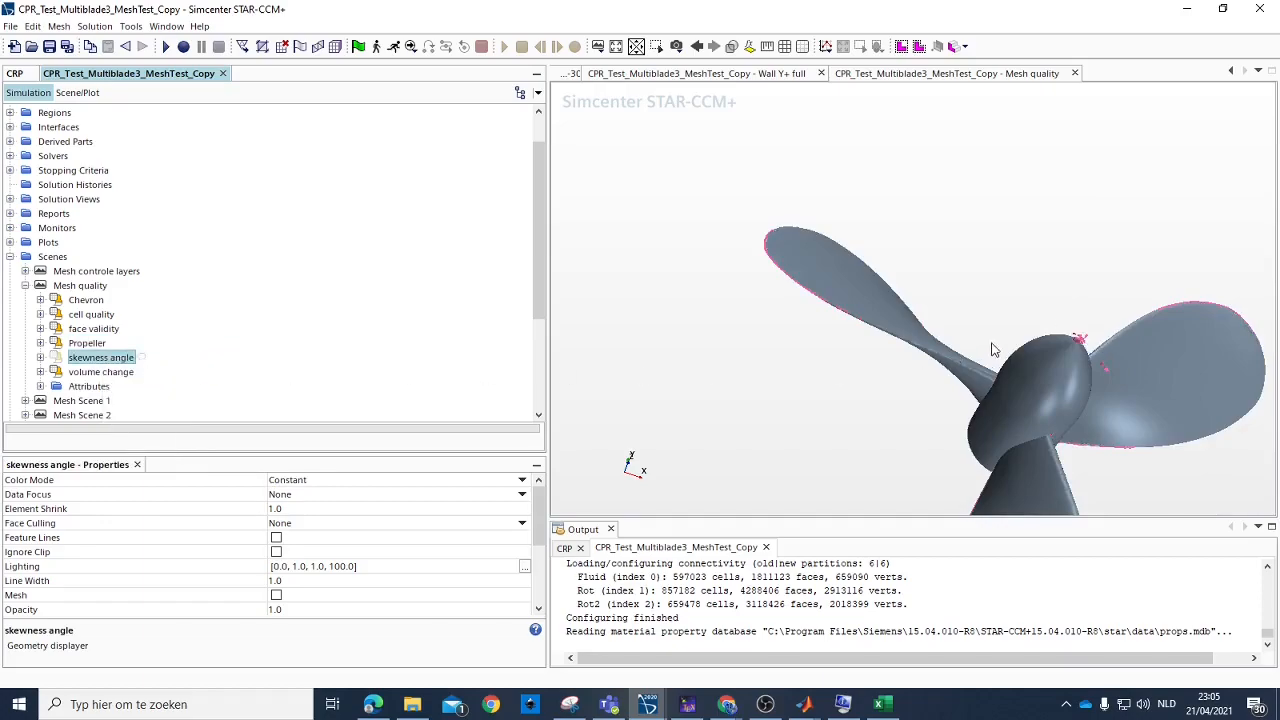
right_click(96, 362)
left_click(150, 367)
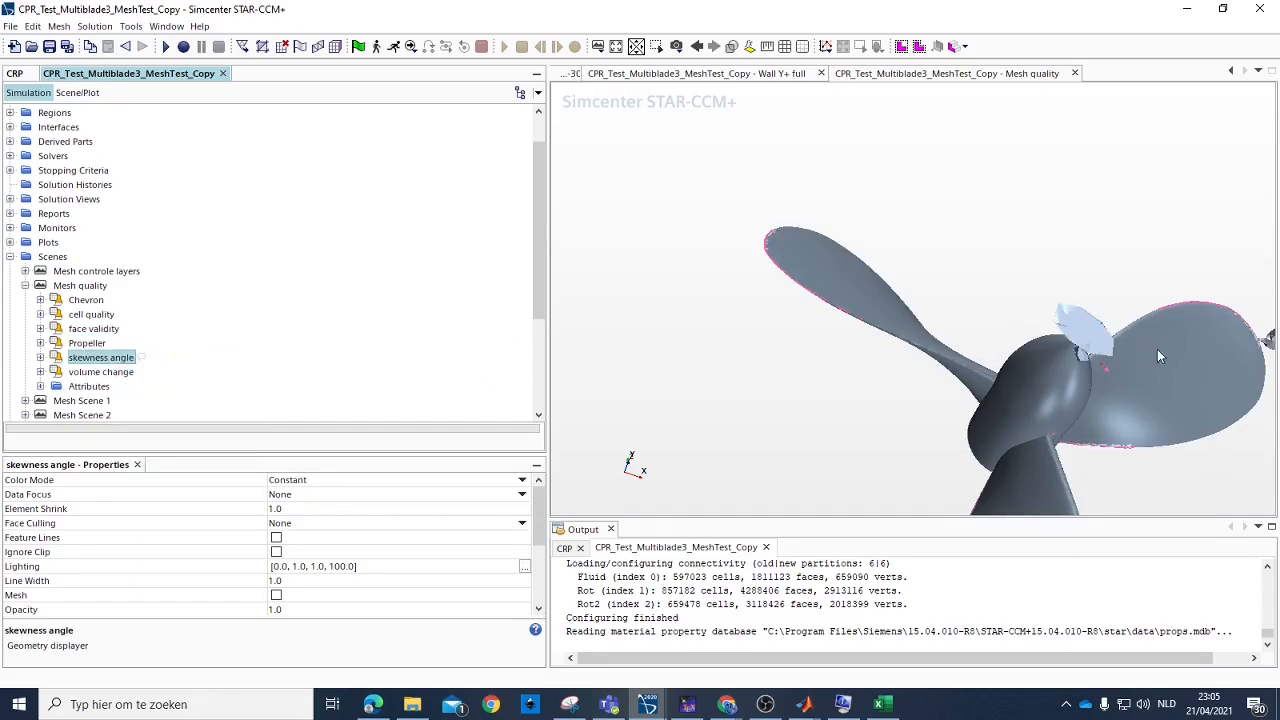
Toggle the volume change displayer off and on twice, inspecting its marked cells near the hub and blade edges.
left_click(100, 372)
right_click(104, 377)
left_click(163, 386)
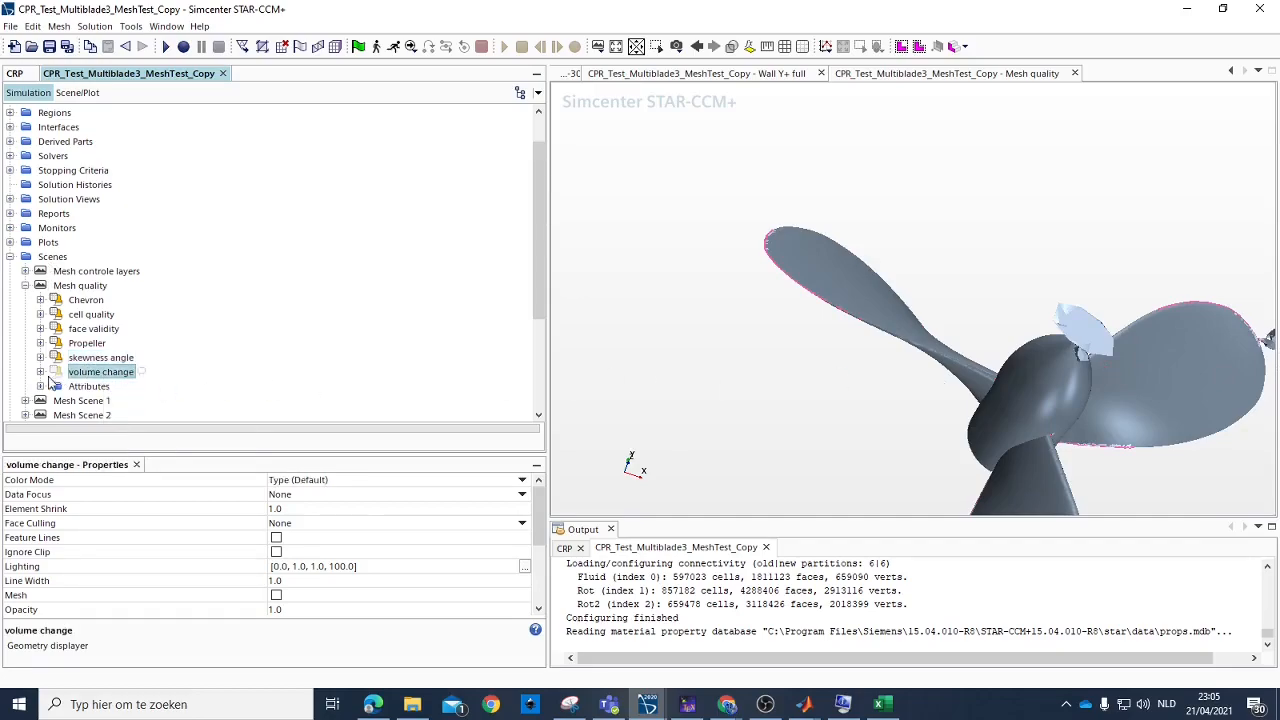
right_click(112, 375)
left_click(160, 384)
scroll(1077, 352, "up", 3)
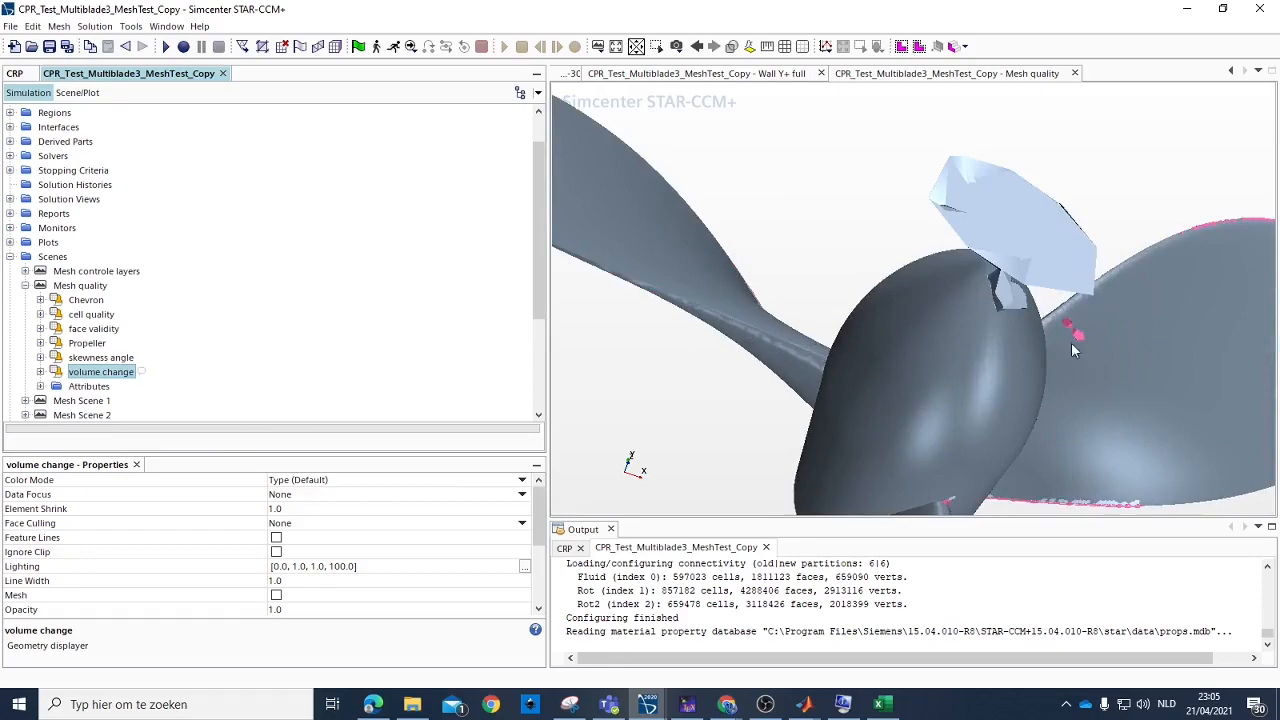
right_click(110, 368)
left_click(150, 388)
right_click(98, 374)
left_click(162, 384)
scroll(941, 286, "down", 5)
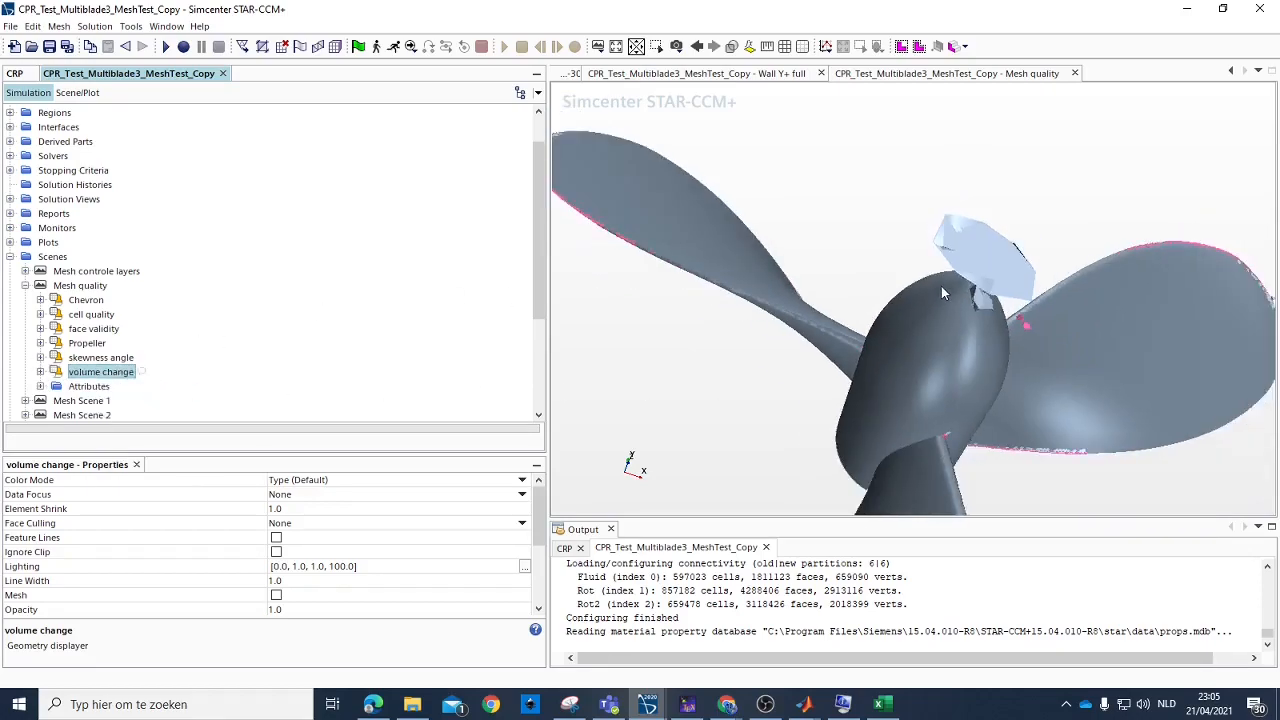
left_click_drag(1029, 298, 967, 320)
scroll(967, 321, "down", 1)
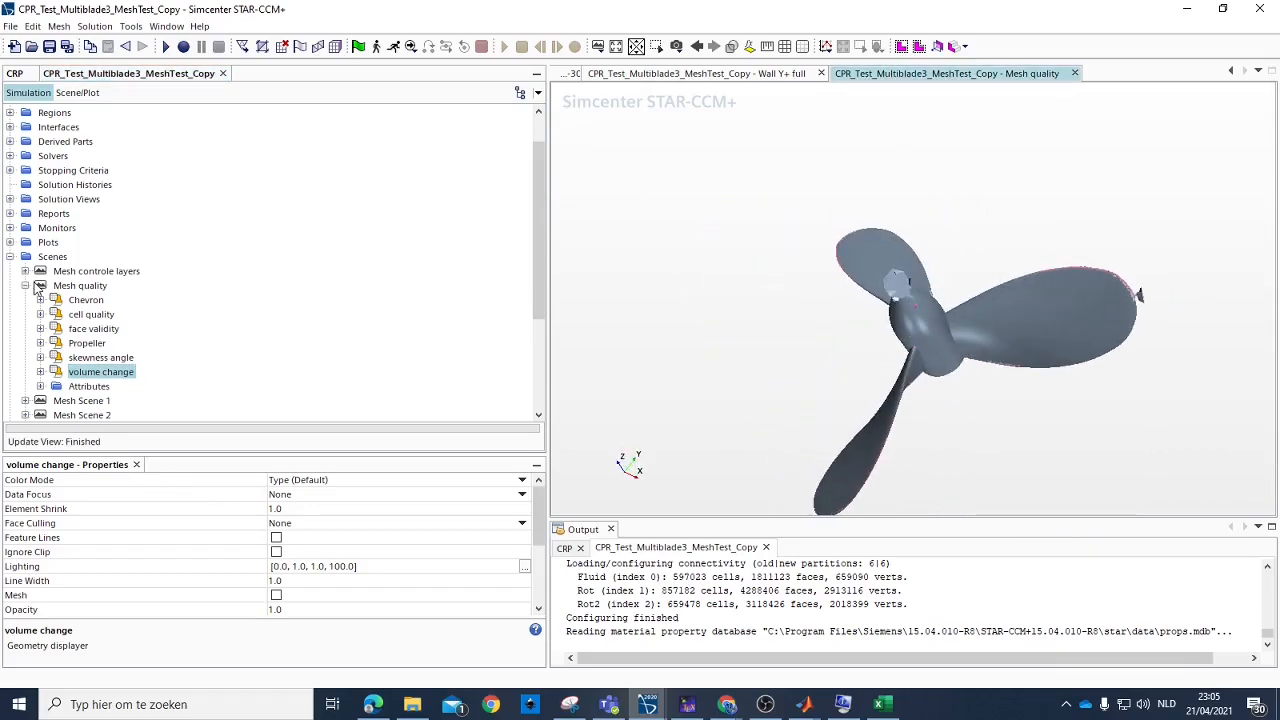
Collapse the Mesh quality scene in the tree and open Mesh Scene 1 to view the mesh section around the propellers.
scroll(38, 288, "down", 4)
scroll(46, 221, "up", 4)
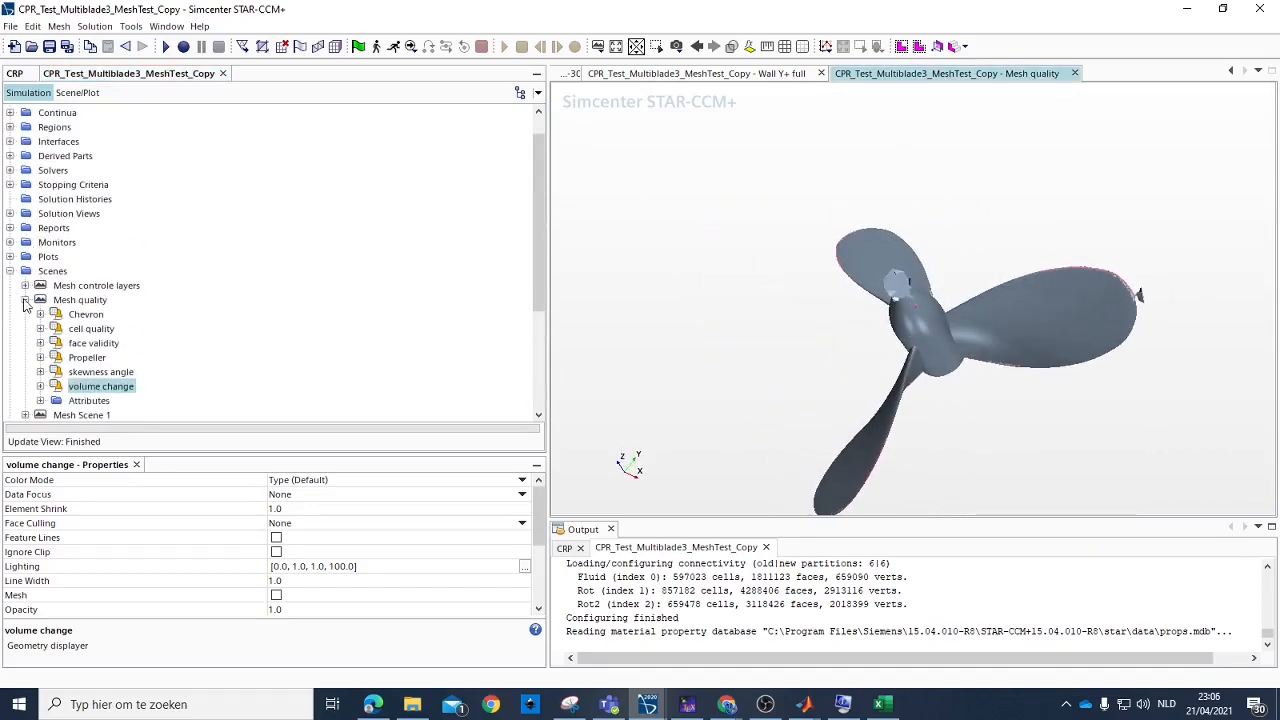
left_click(24, 301)
scroll(27, 262, "down", 2)
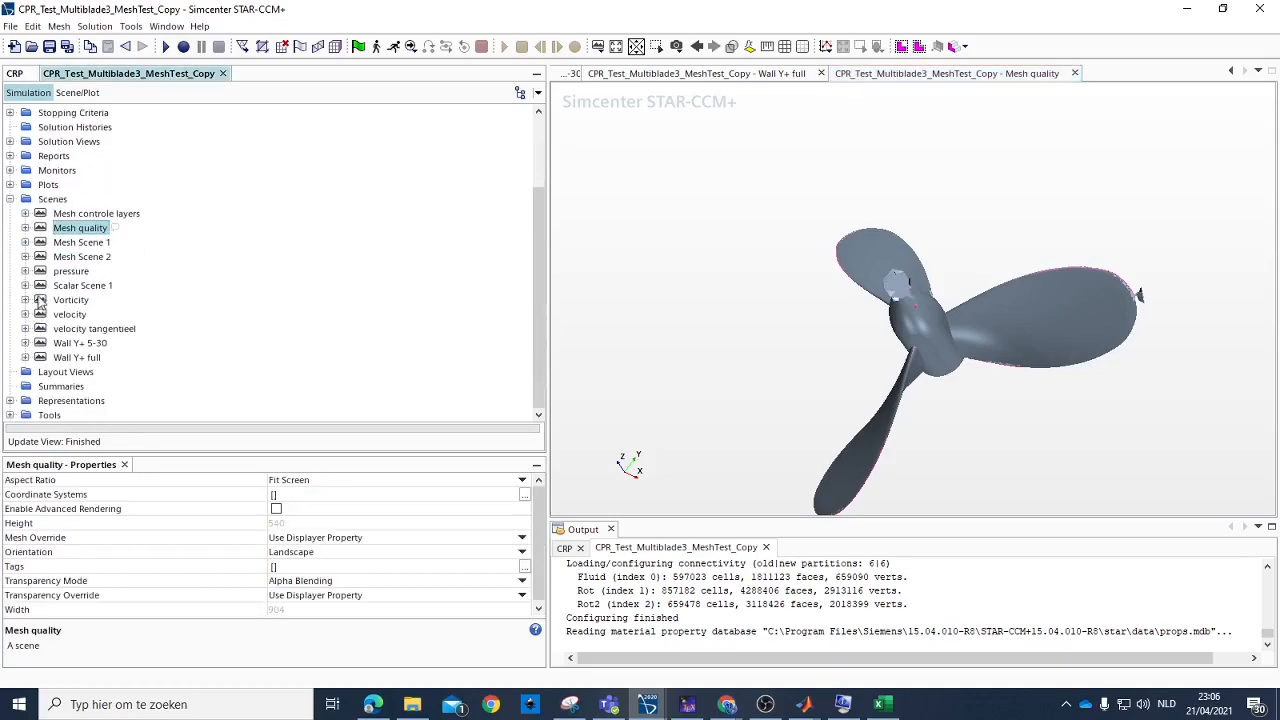
left_click(25, 242)
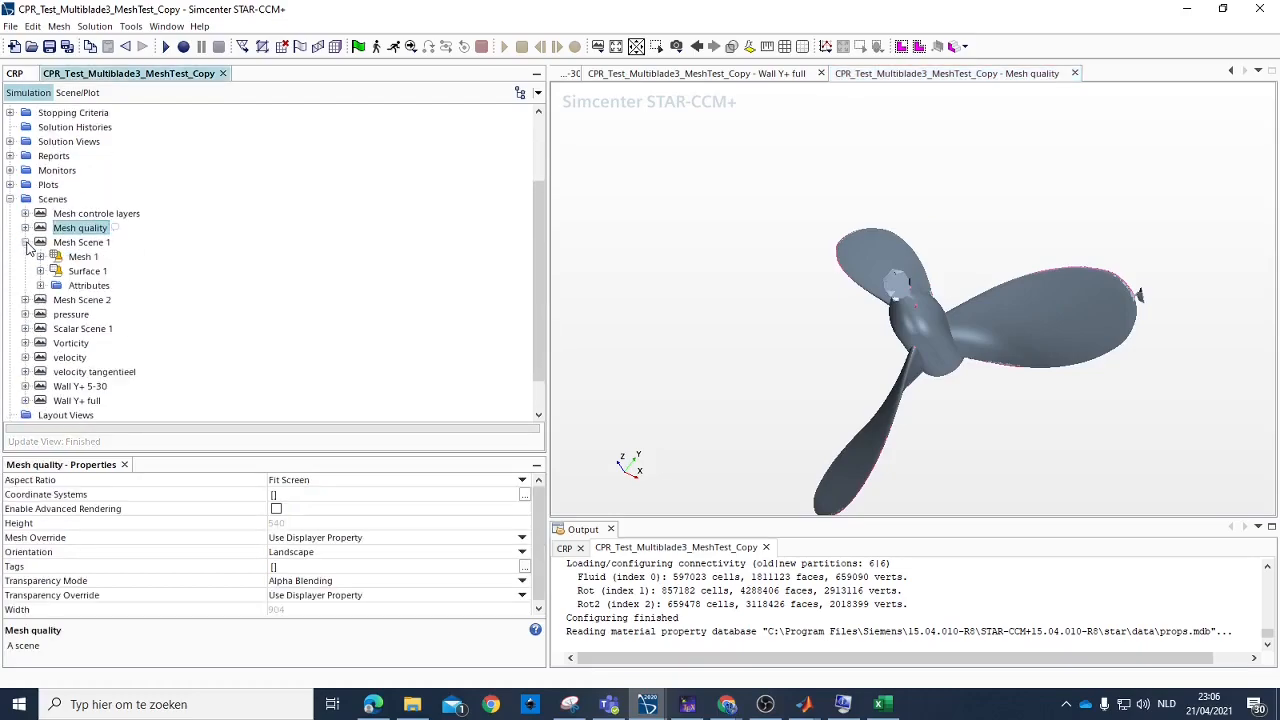
left_click(25, 242)
left_click(72, 243)
double_click(60, 244)
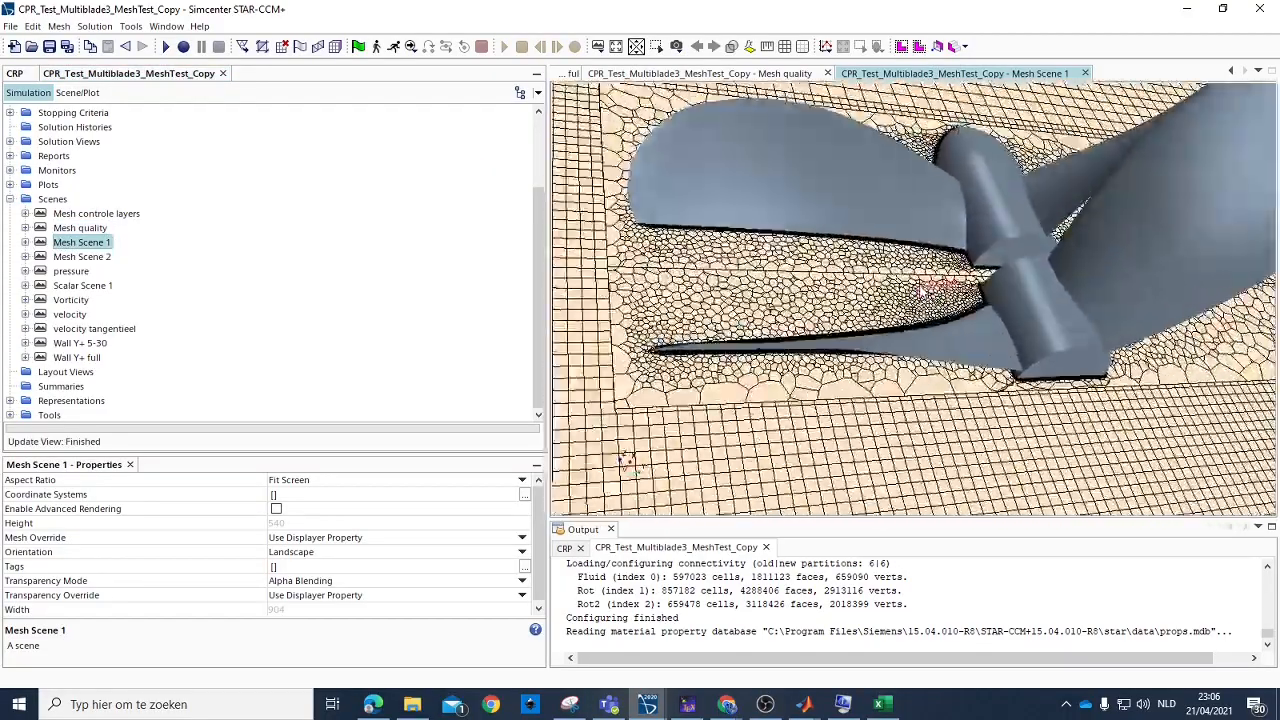
Expand the Mesh quality scene's displayers and display the scene tree of Mesh Scene 1 with its attributes.
left_click(80, 214)
left_click(60, 229)
left_click(25, 228)
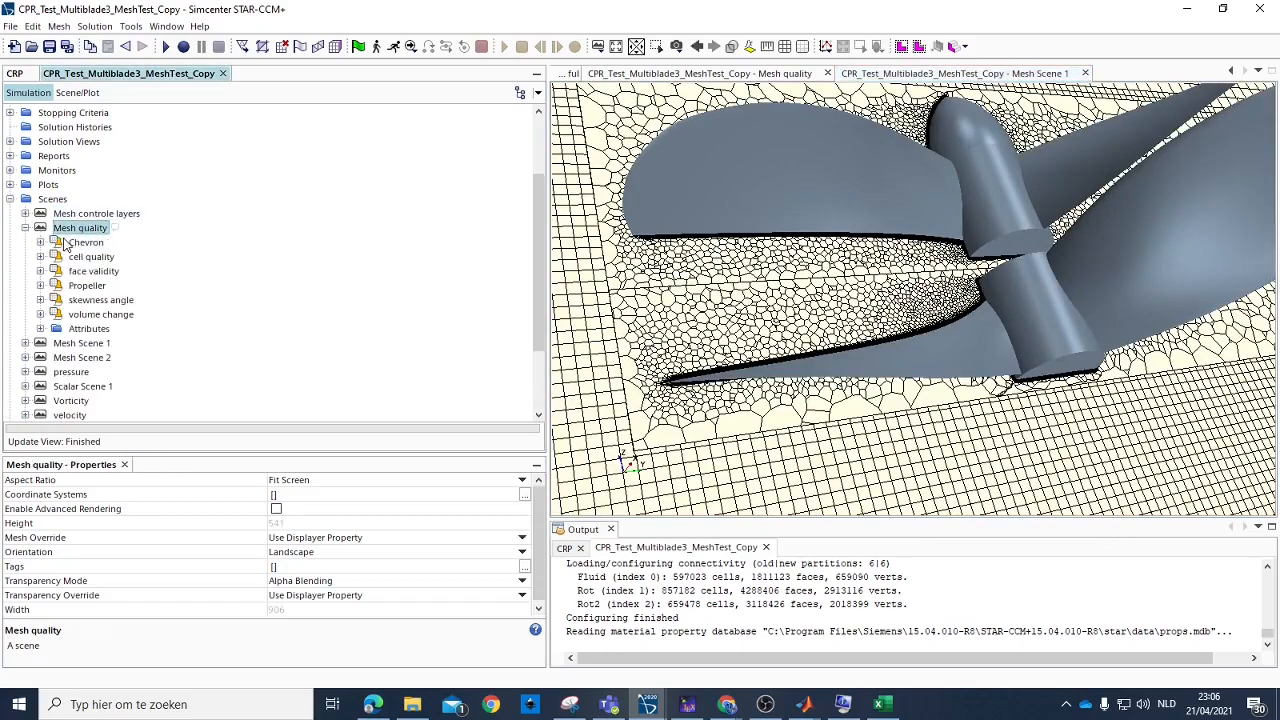
right_click(60, 225)
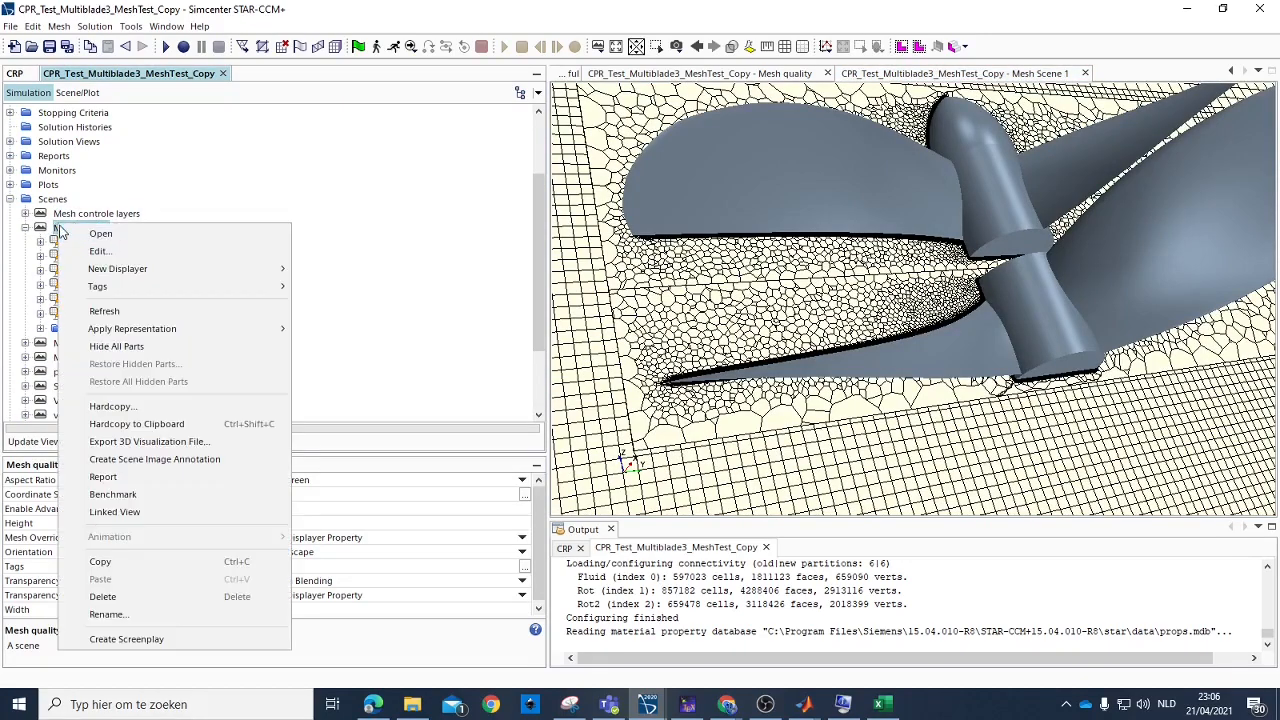
left_click(40, 230)
left_click(77, 92)
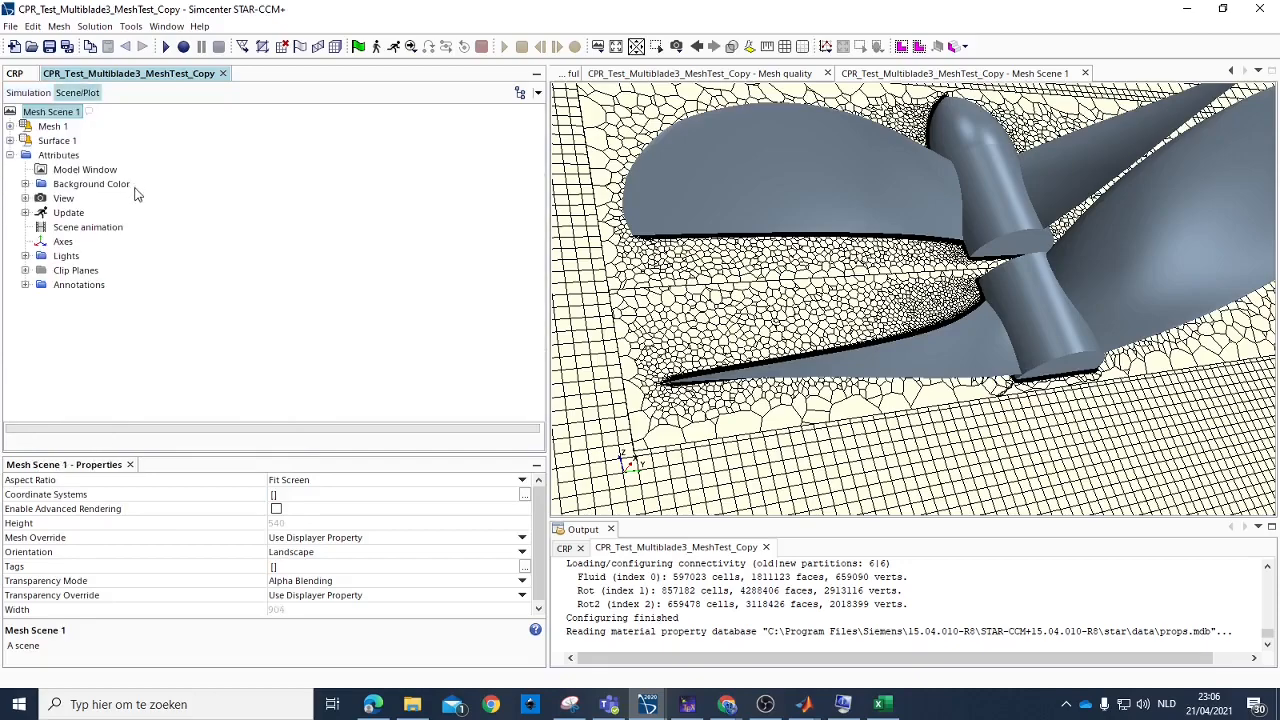
Review the properties of the Surface 1 and Mesh 1 displayers in Mesh Scene 1, including the parts assigned to Mesh 1.
left_click(50, 141)
scroll(336, 551, "down", 3)
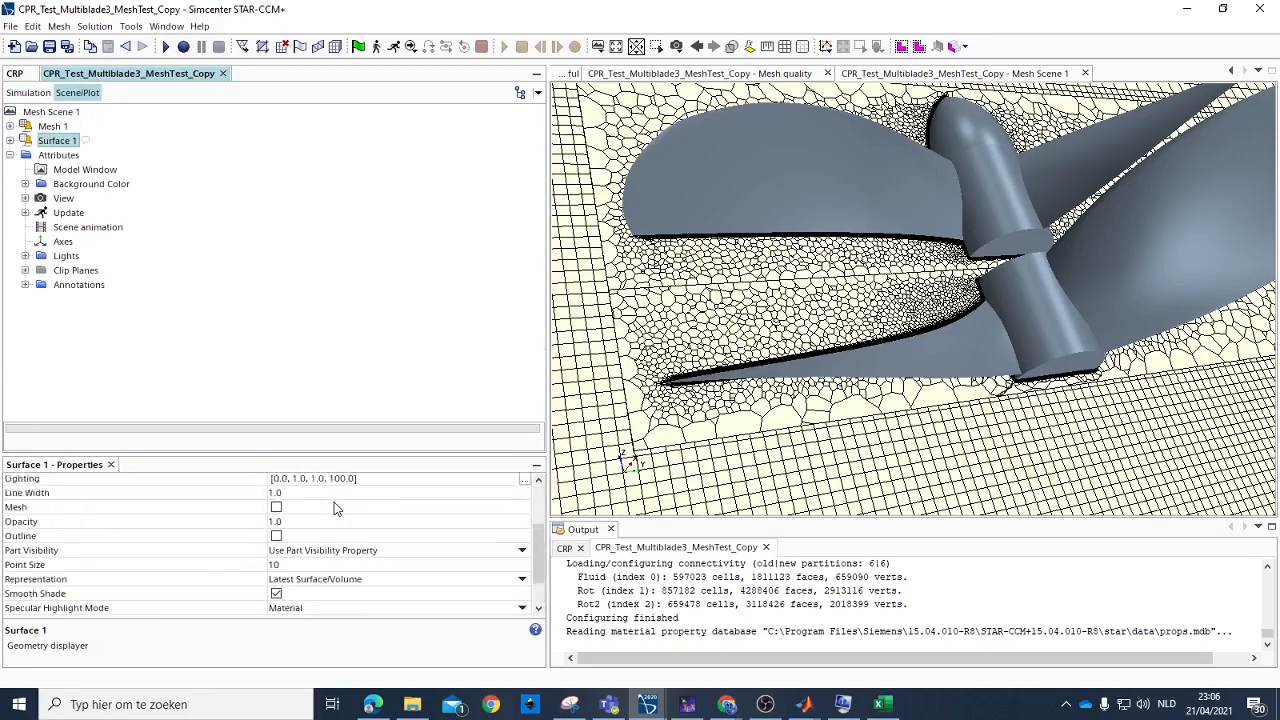
left_click(54, 127)
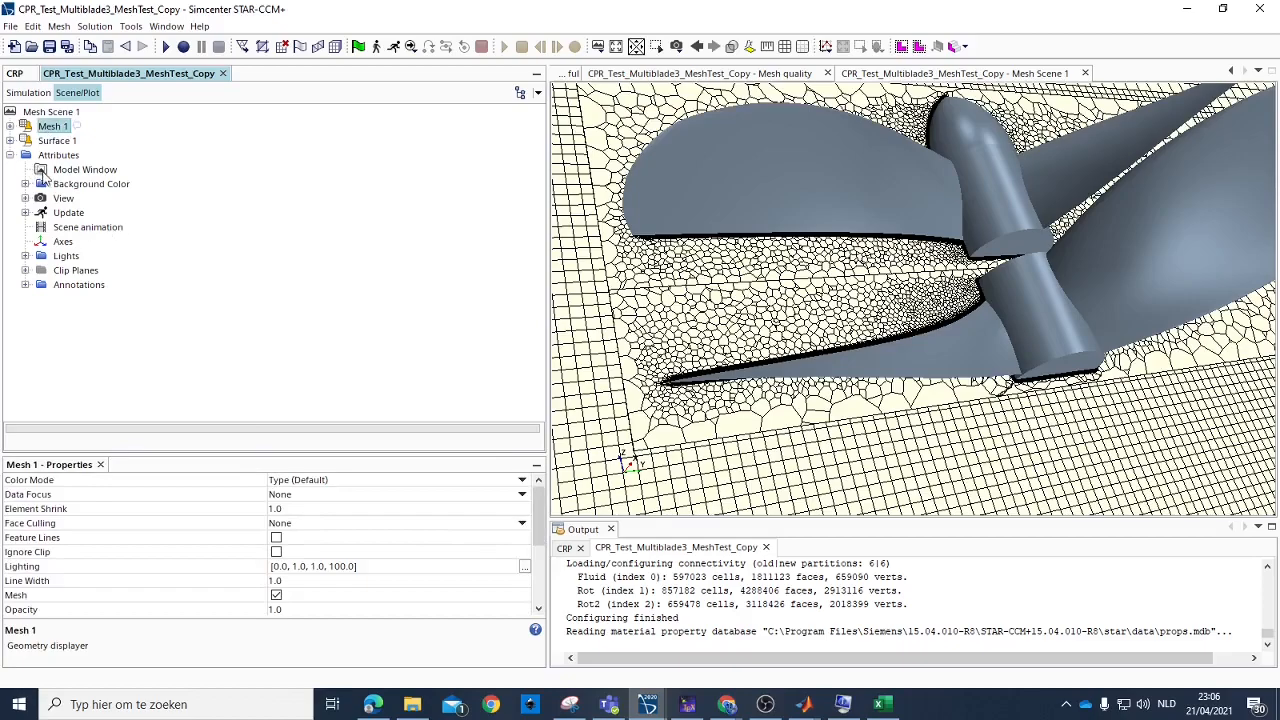
scroll(312, 571, "down", 3)
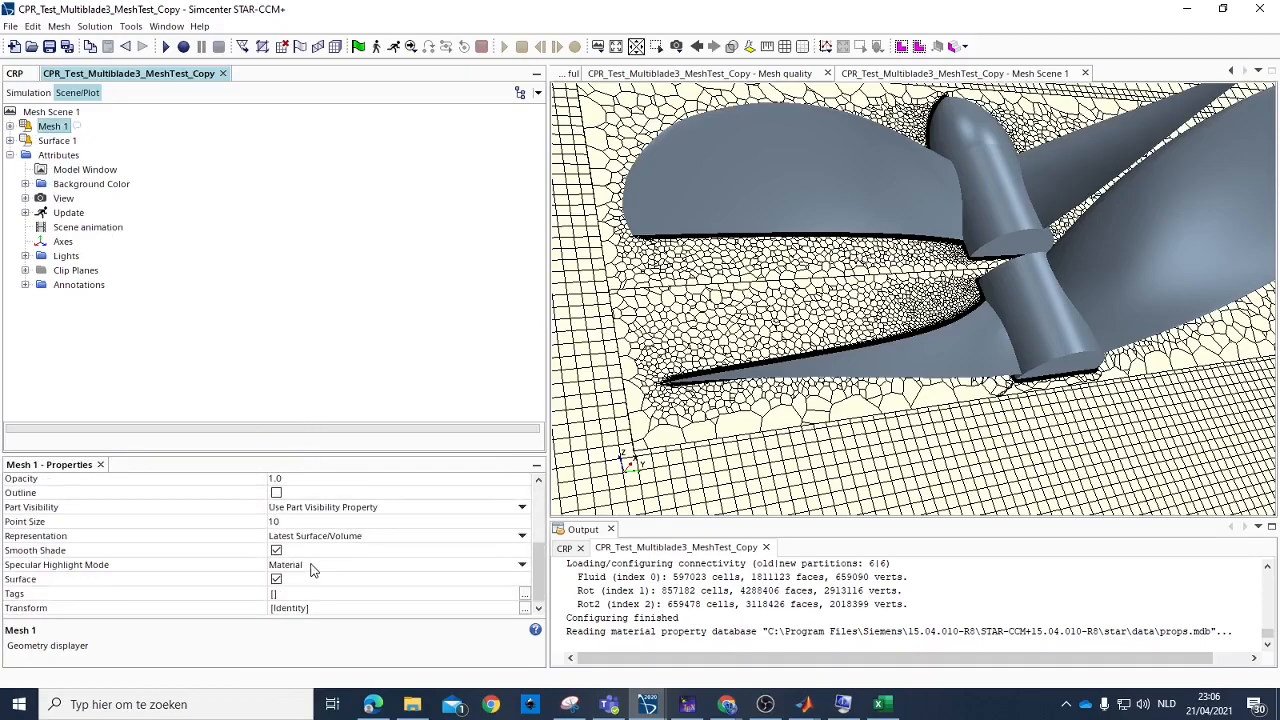
scroll(312, 571, "up", 3)
left_click(11, 126)
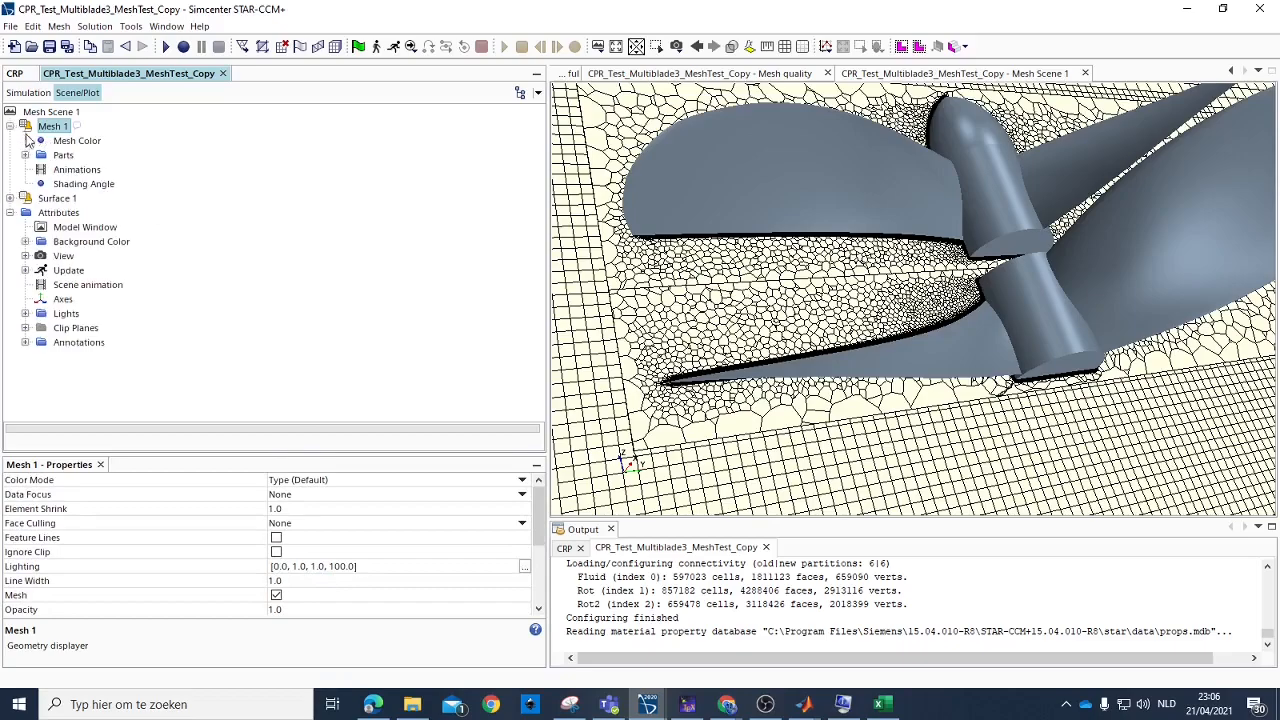
left_click(62, 155)
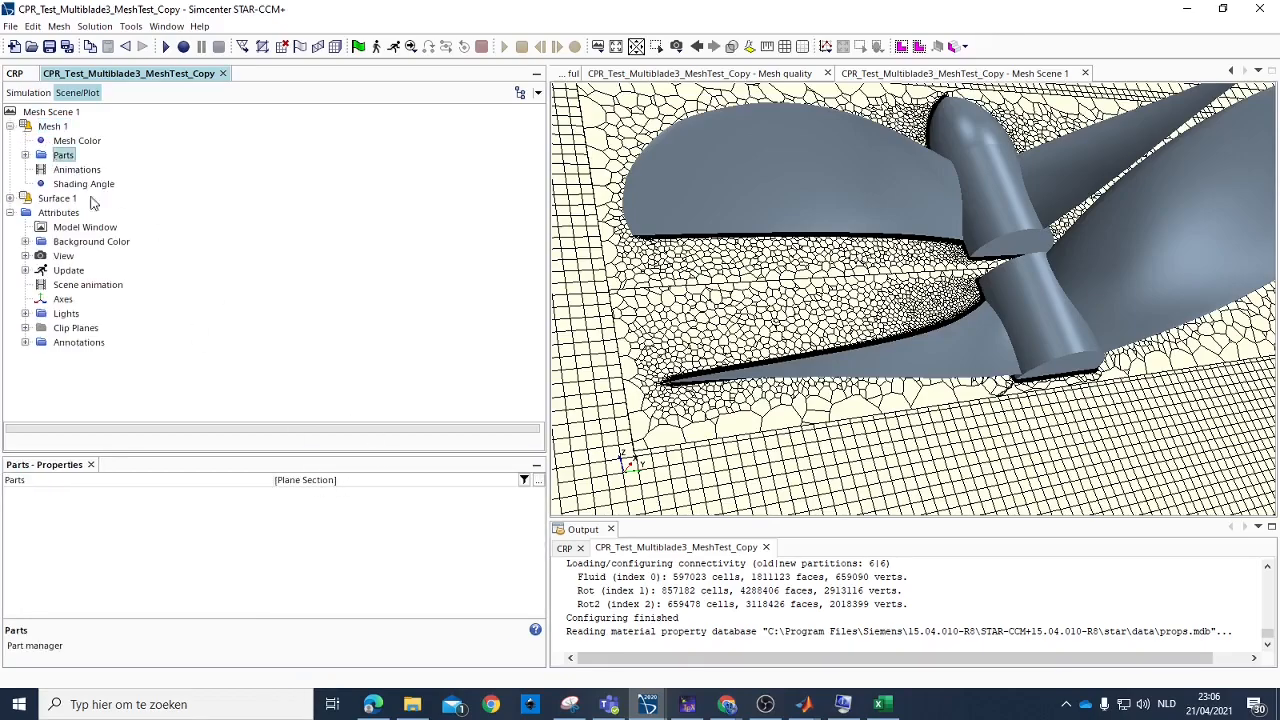
Return to the Mesh quality scene and review the Chevron displayer's properties in its scene tree.
left_click(28, 92)
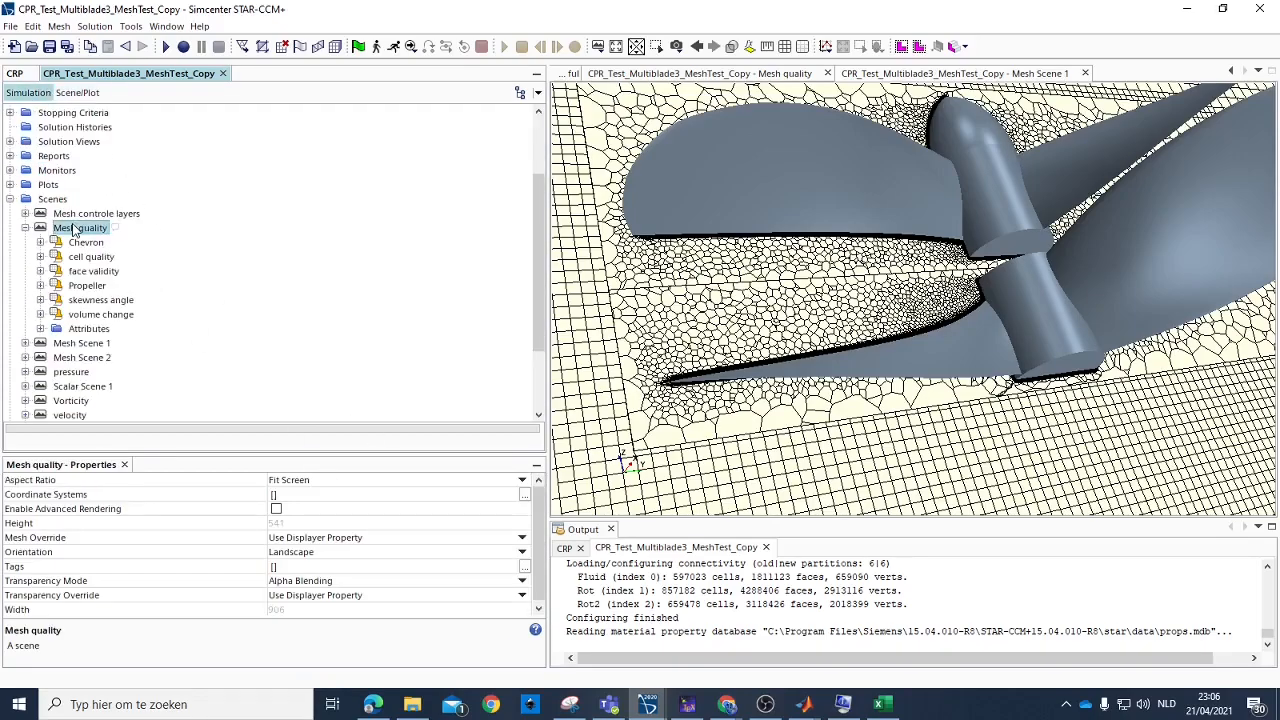
double_click(72, 228)
left_click(77, 92)
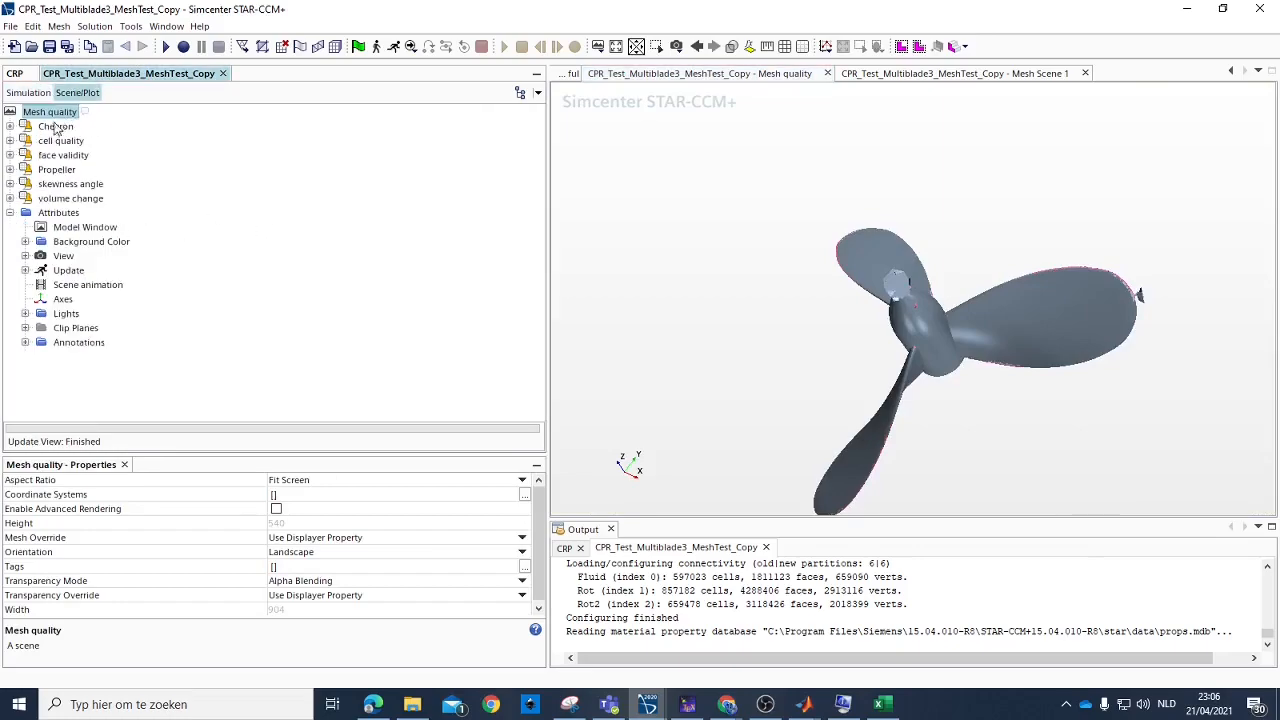
left_click(52, 126)
scroll(352, 538, "down", 3)
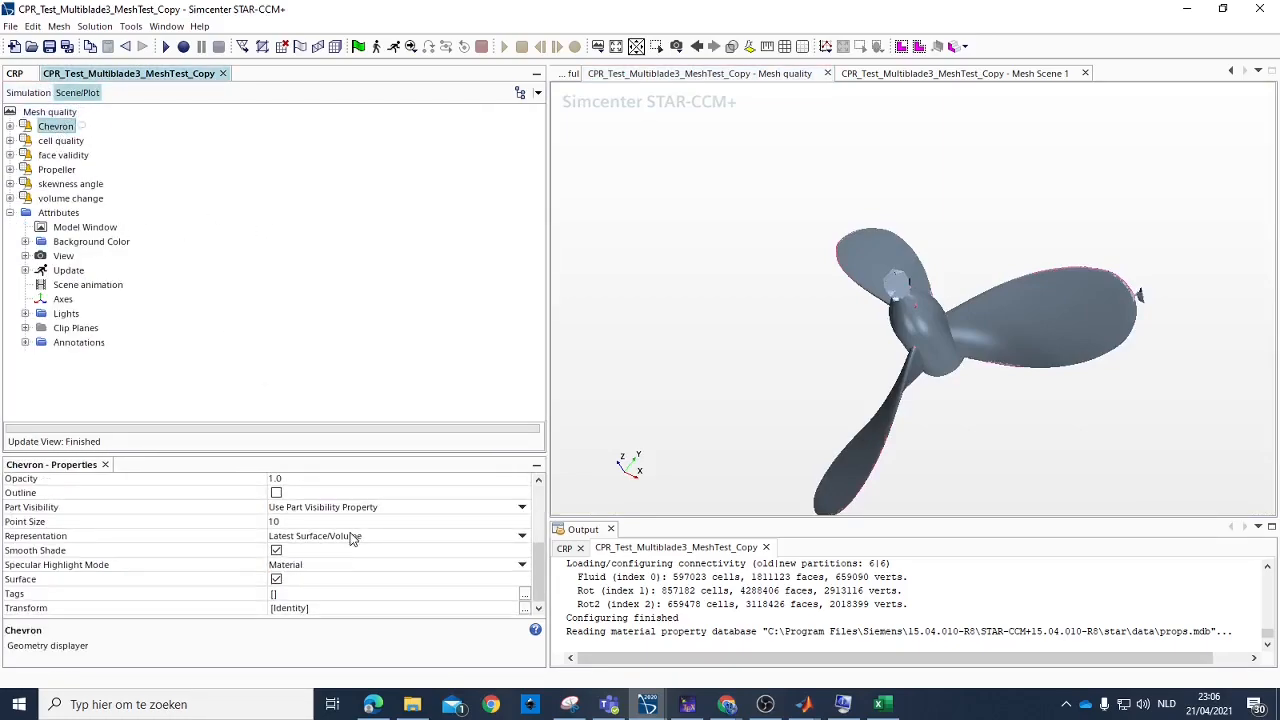
scroll(352, 540, "up", 3)
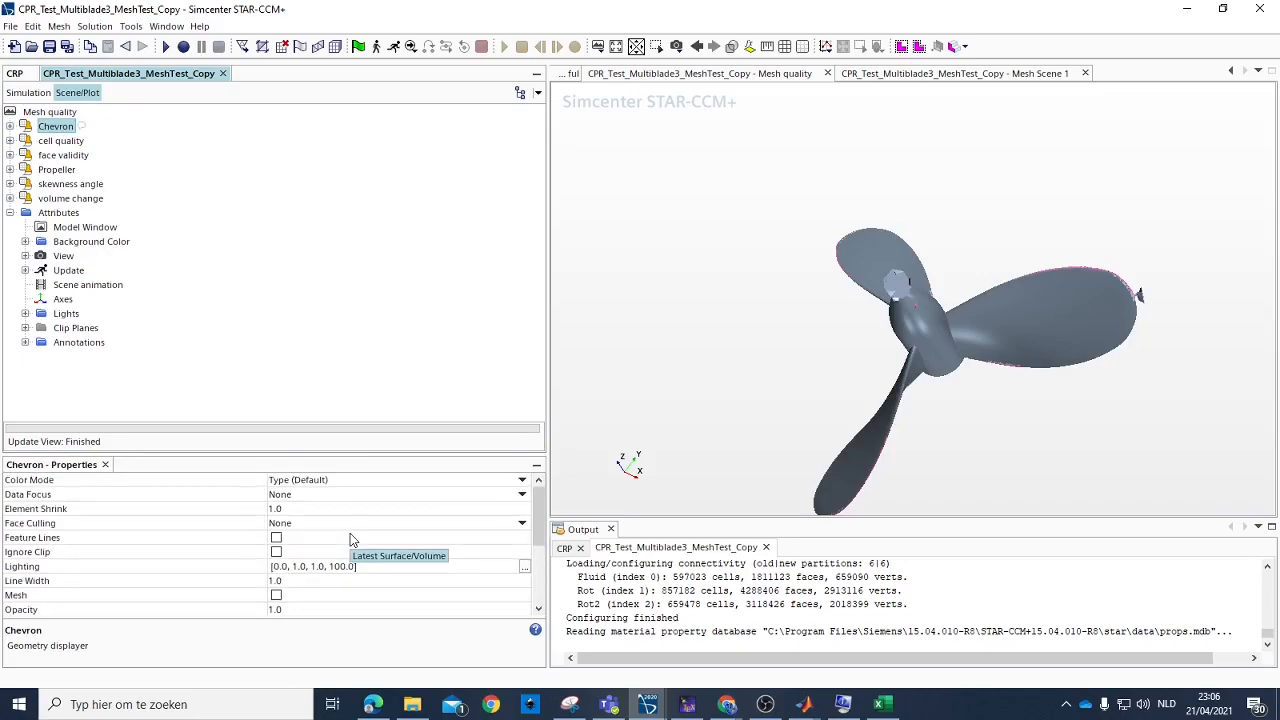
scroll(352, 540, "down", 3)
scroll(352, 540, "up", 3)
scroll(357, 543, "down", 1)
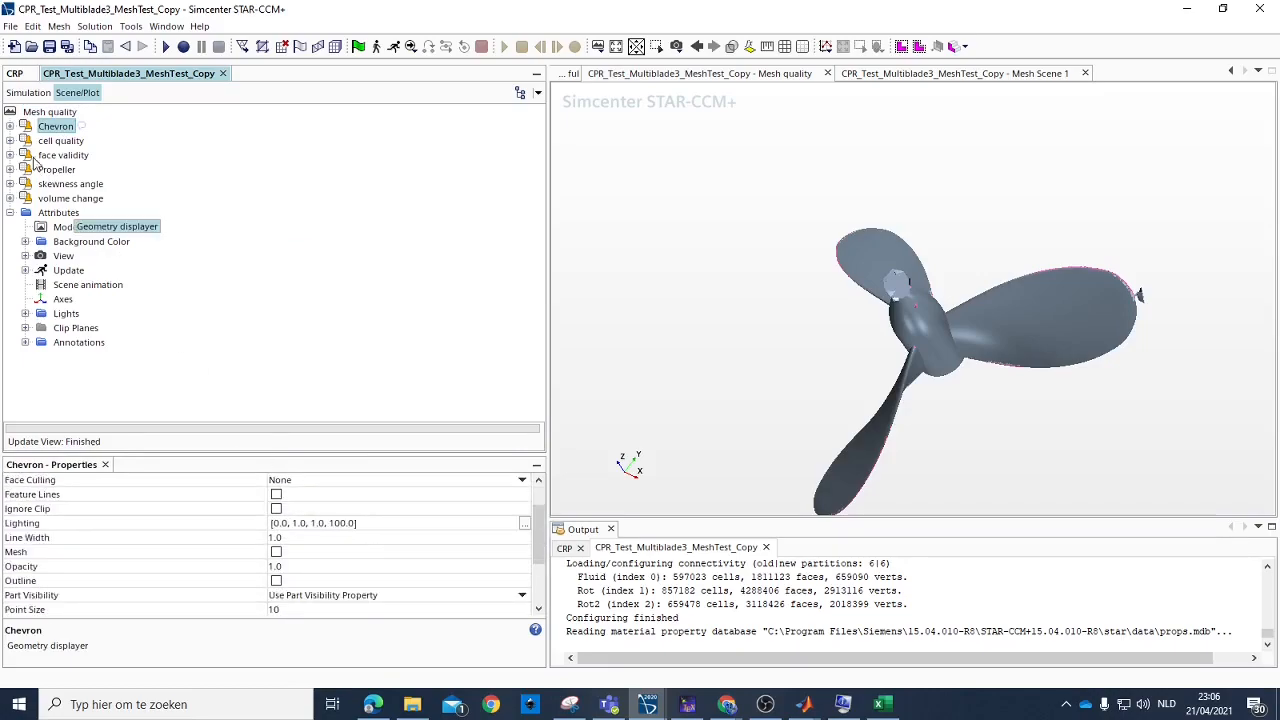
scroll(335, 597, "down", 1)
scroll(337, 603, "down", 1)
scroll(337, 603, "up", 1)
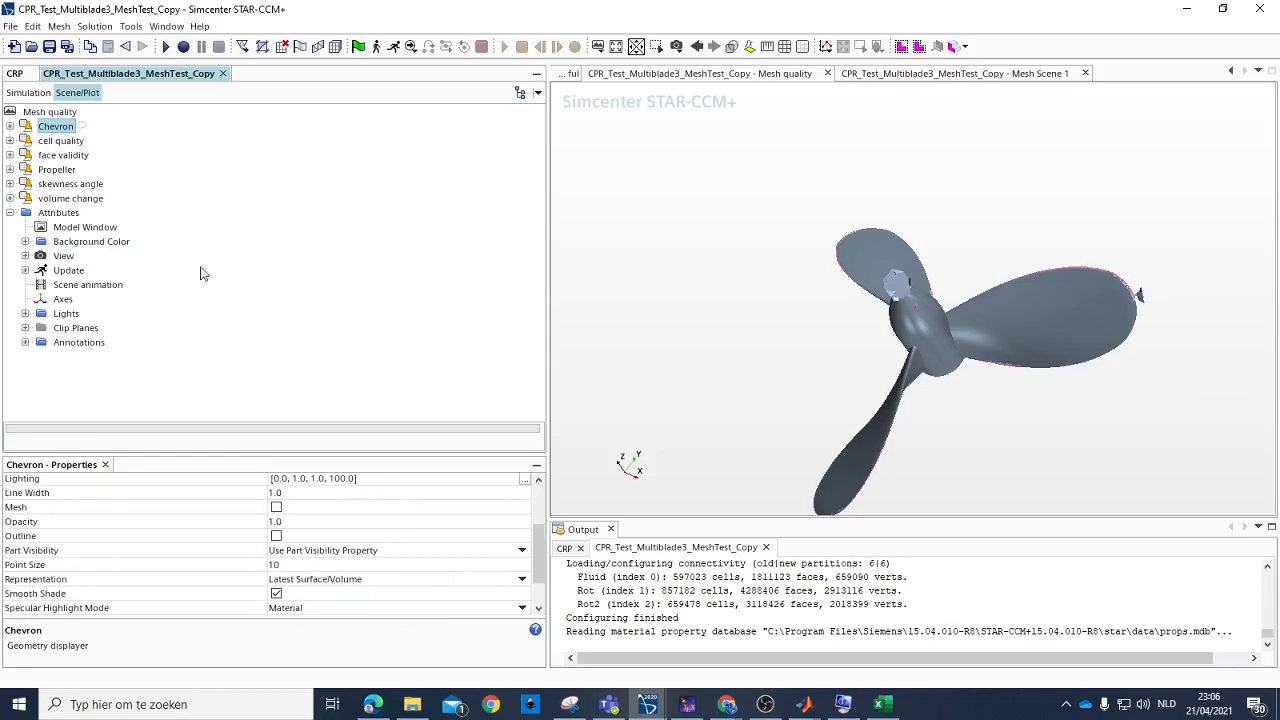
Check the properties of the cell quality, face validity and skewness angle displayers.
left_click(61, 141)
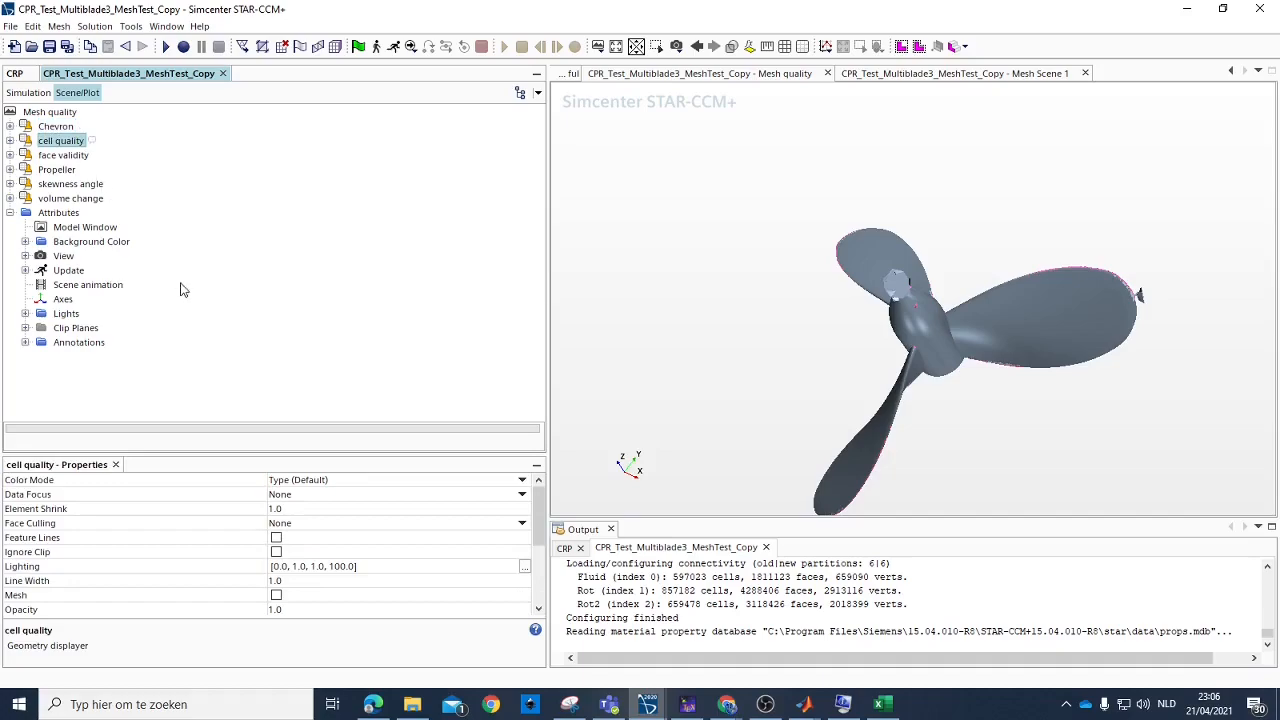
scroll(306, 527, "down", 3)
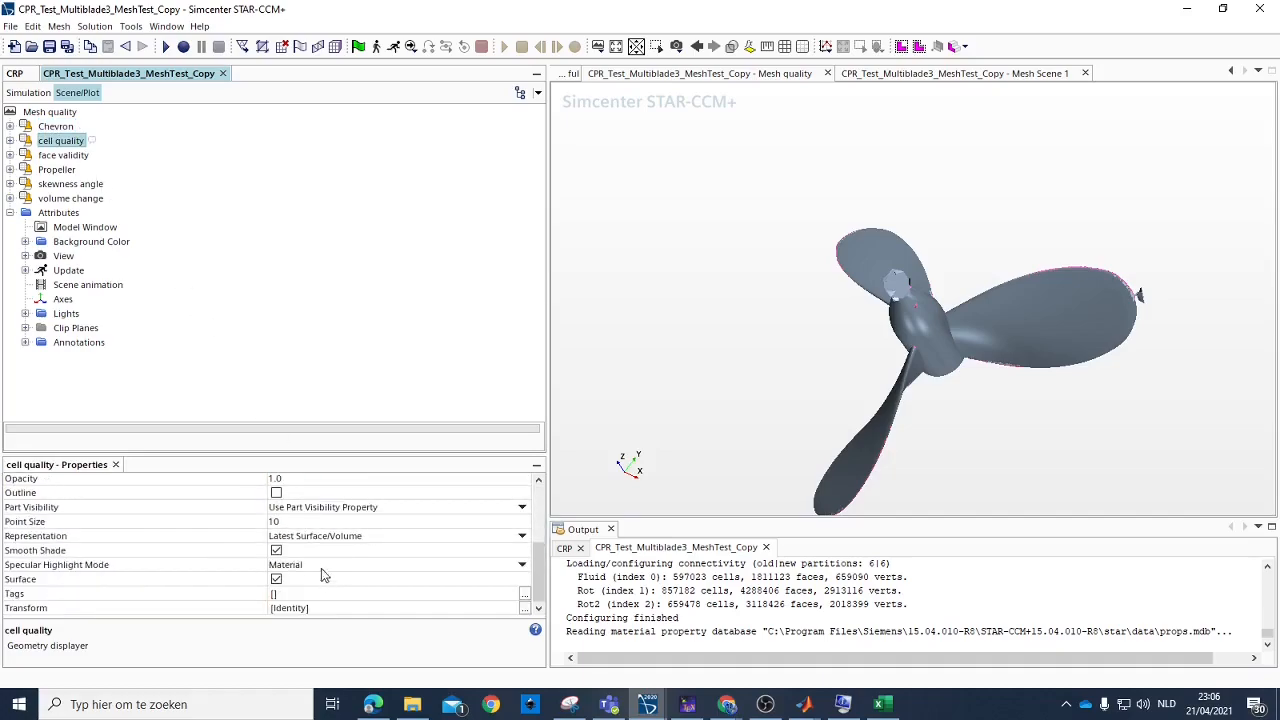
left_click(60, 156)
left_click(68, 184)
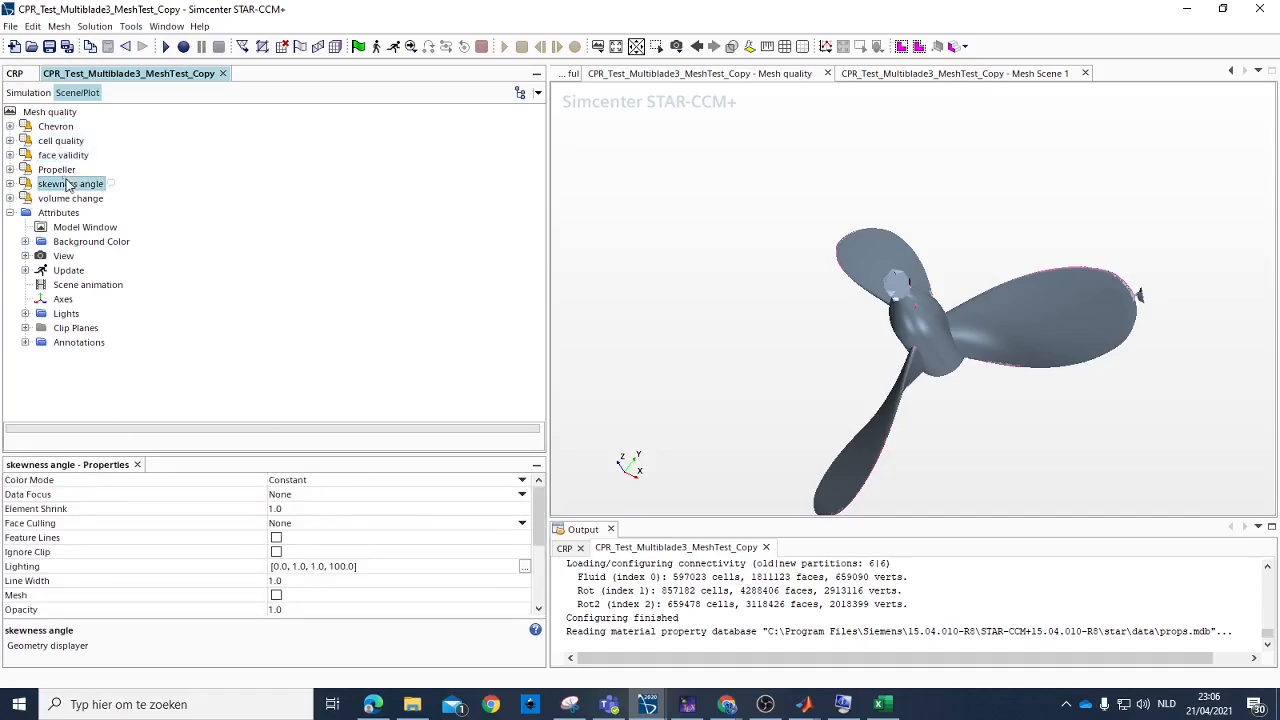
Expand the simulation's derived parts and set the cell_quality threshold's input parts to all regions.
left_click(28, 92)
scroll(40, 200, "up", 3)
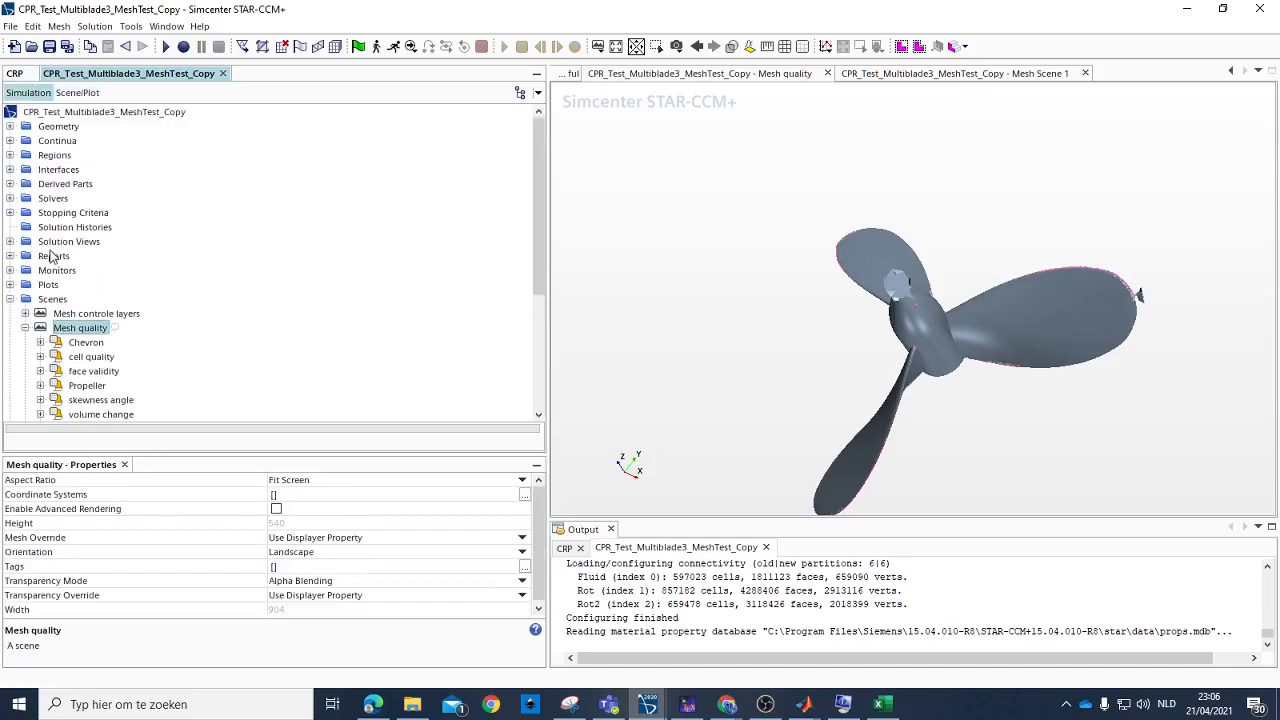
left_click(10, 184)
left_click(66, 199)
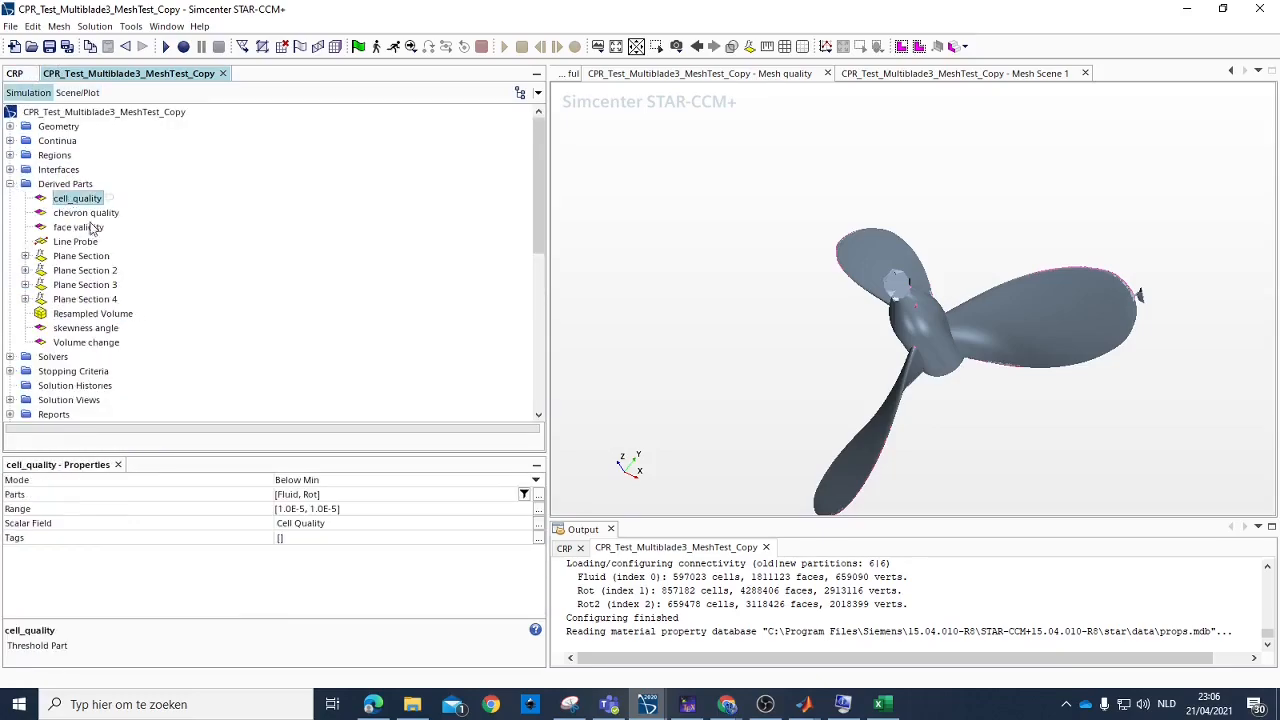
double_click(312, 496)
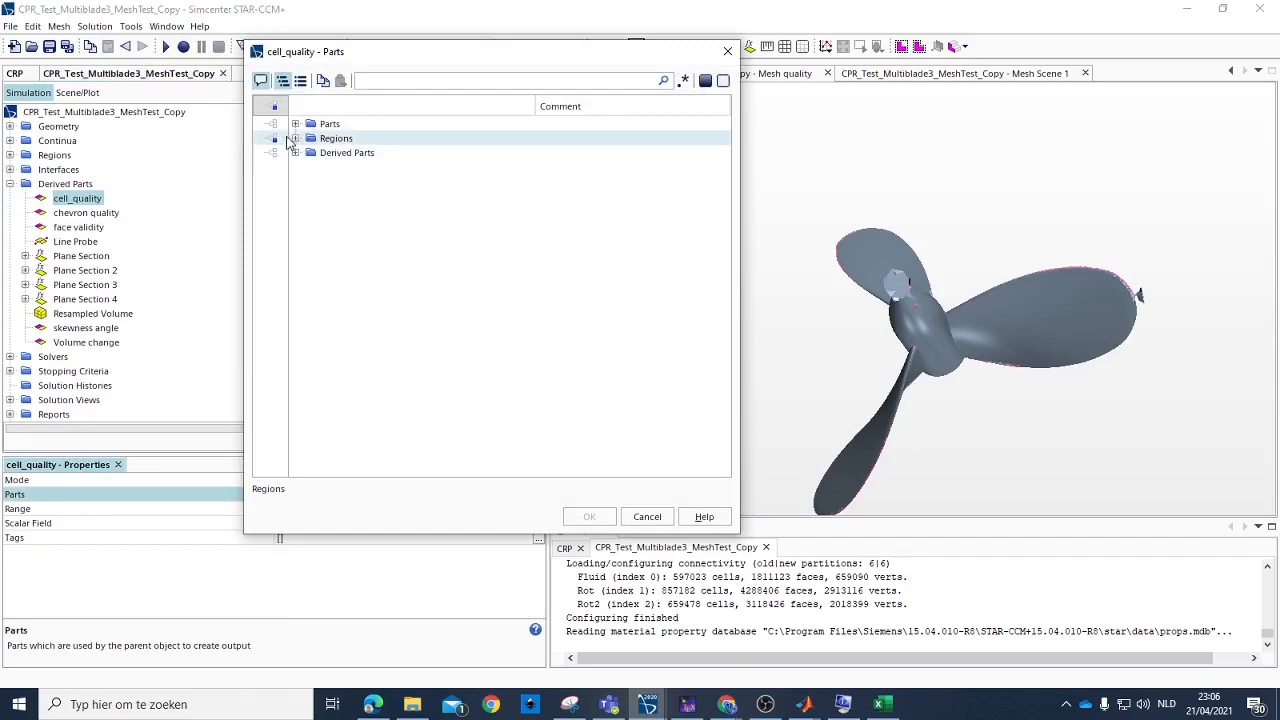
left_click(589, 517)
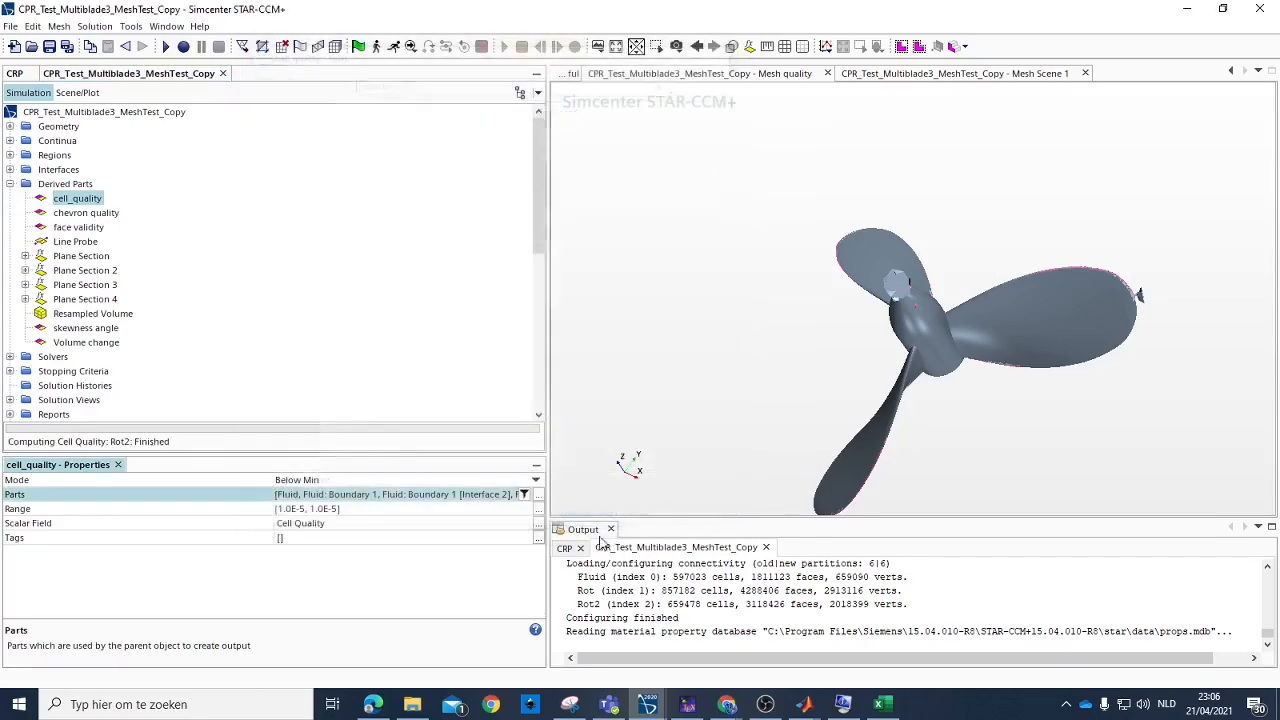
Assign all regions as input parts of the chevron quality and face validity thresholds.
left_click(80, 213)
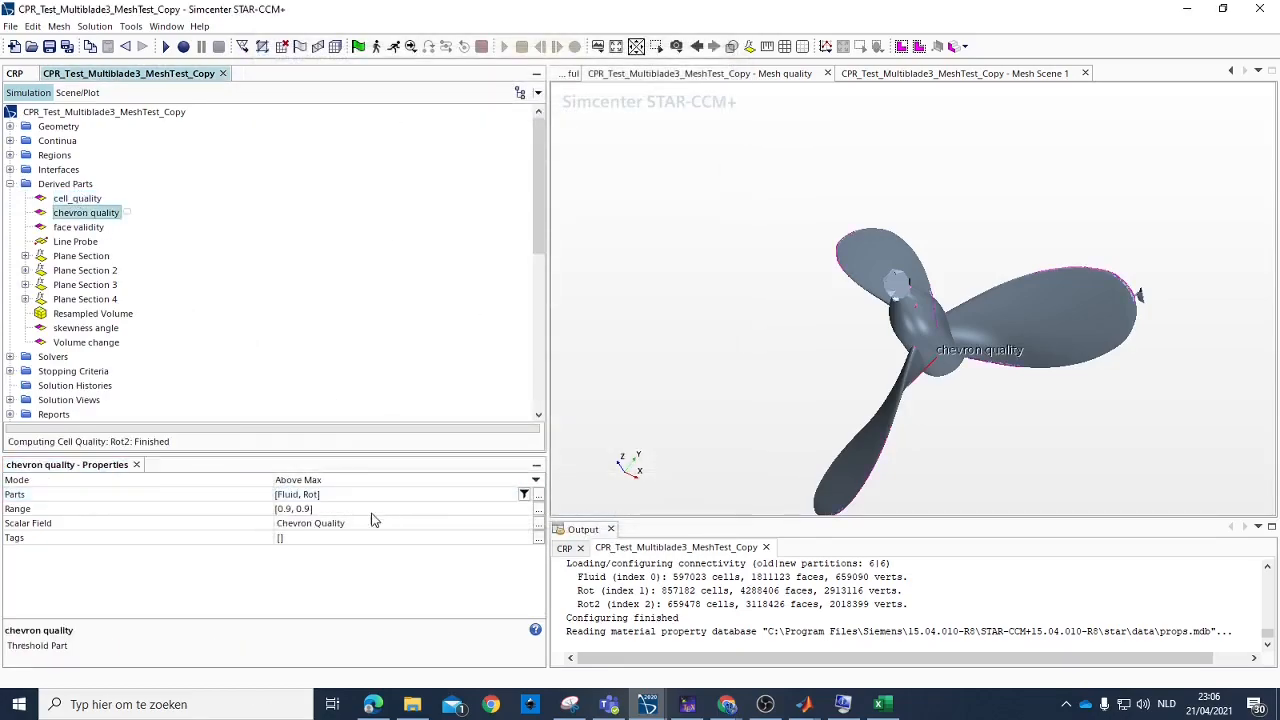
double_click(311, 496)
left_click(589, 517)
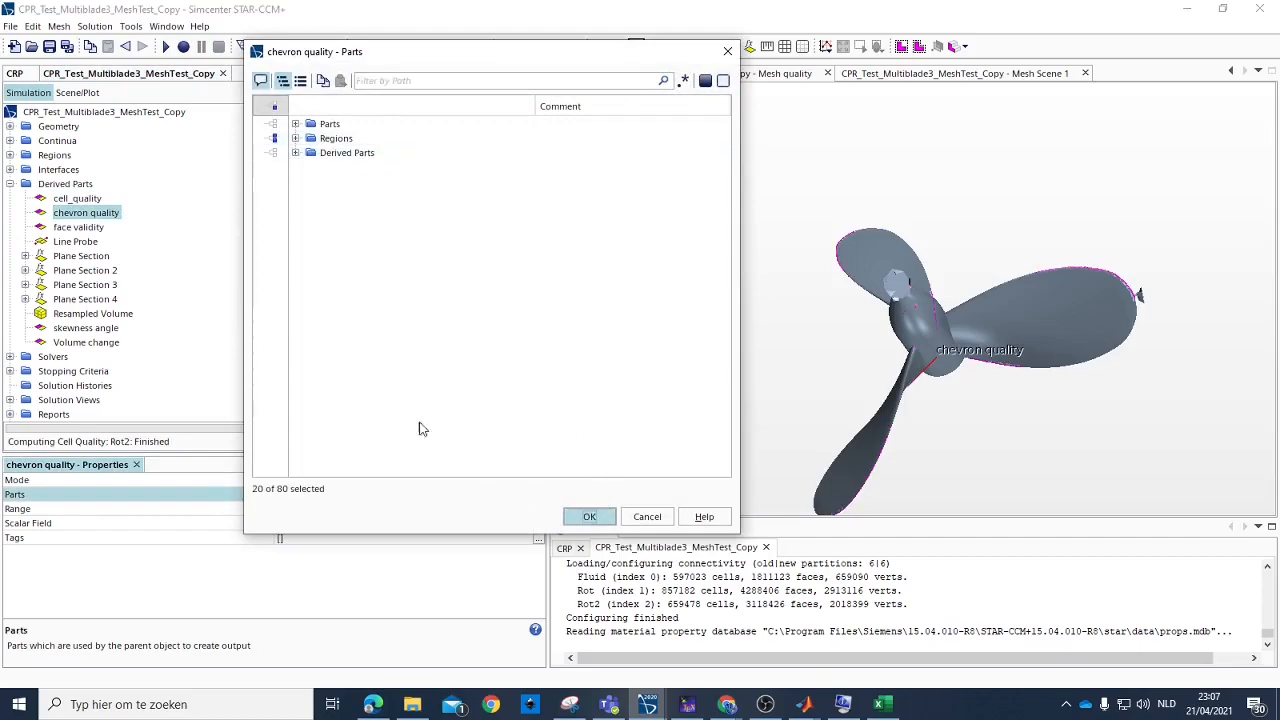
left_click(78, 227)
double_click(310, 500)
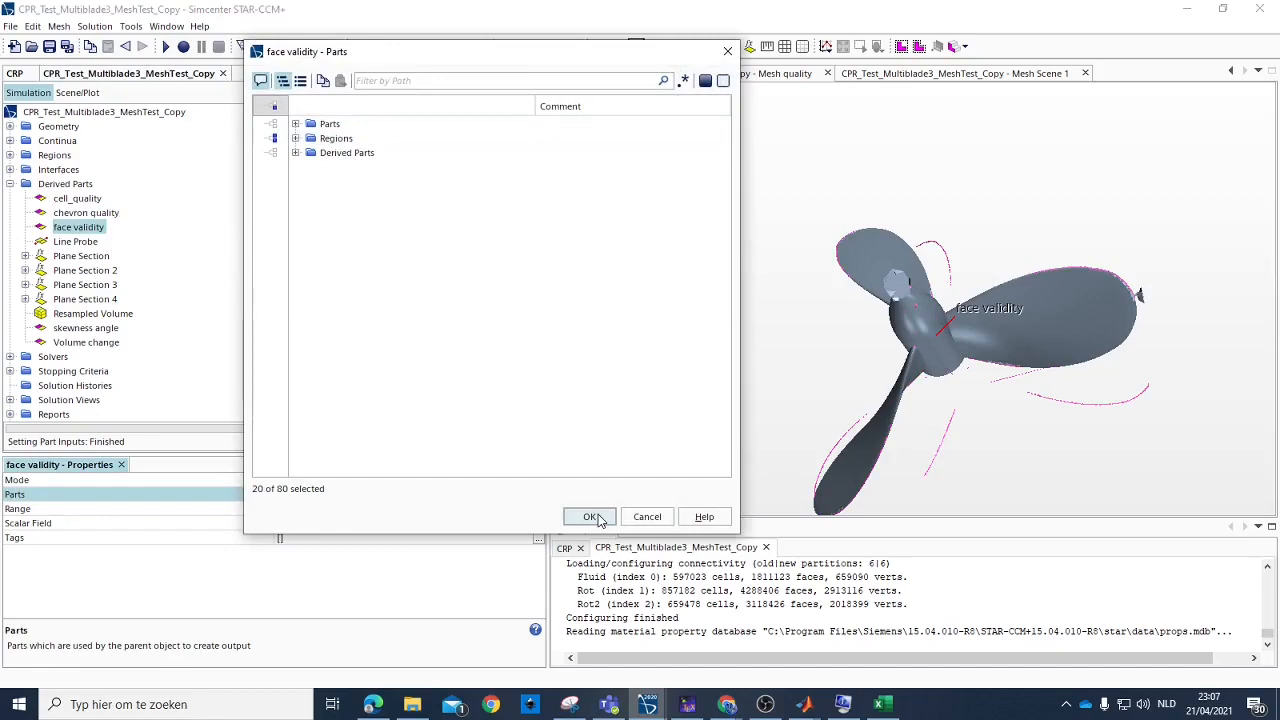
left_click(591, 517)
Inspect the marked cells around the propellers and assign all regions as input parts of the skewness angle threshold.
left_click(1057, 443)
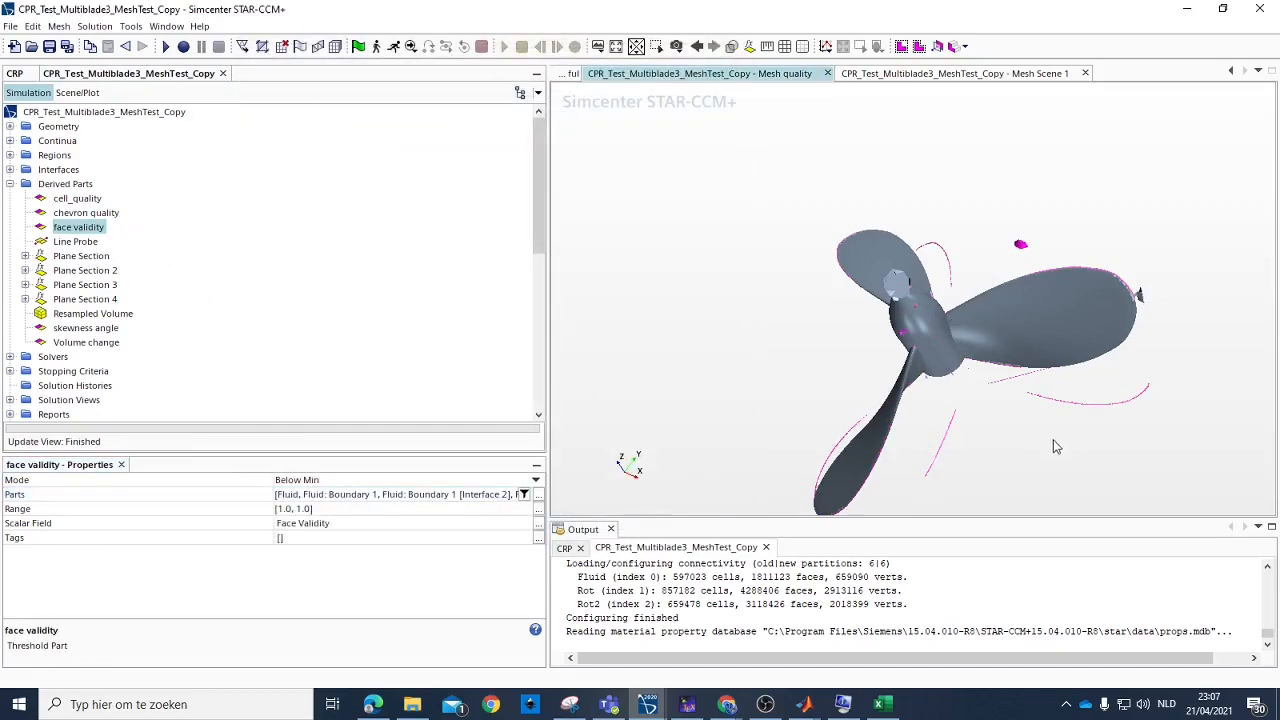
left_click_drag(1051, 436, 1134, 437)
left_click_drag(1053, 491, 1051, 369)
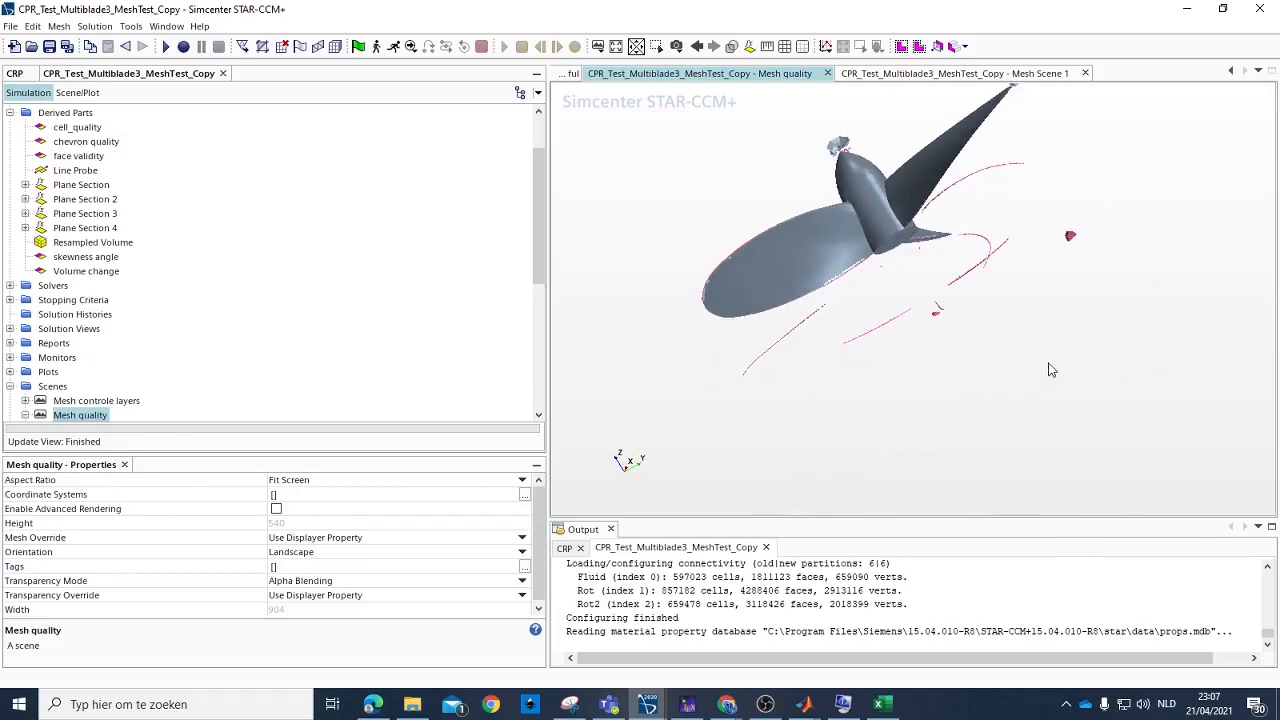
scroll(1007, 297, "down", 2)
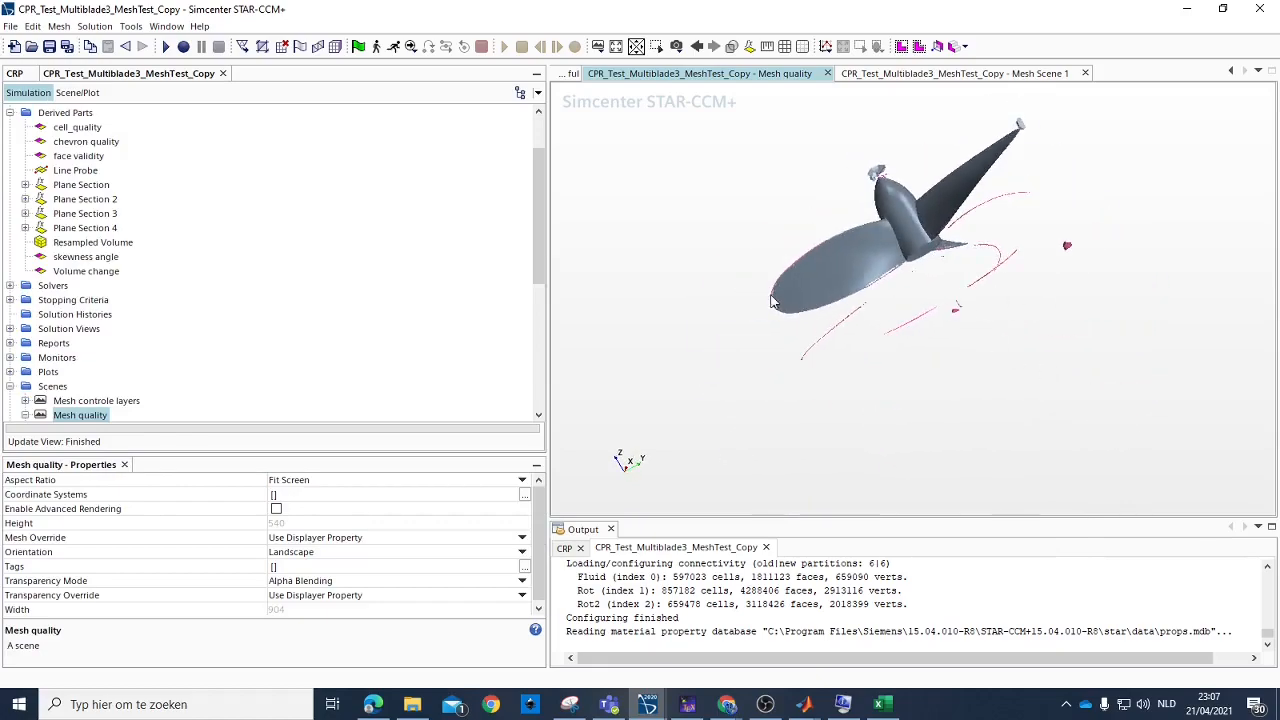
left_click(88, 258)
left_click(300, 496)
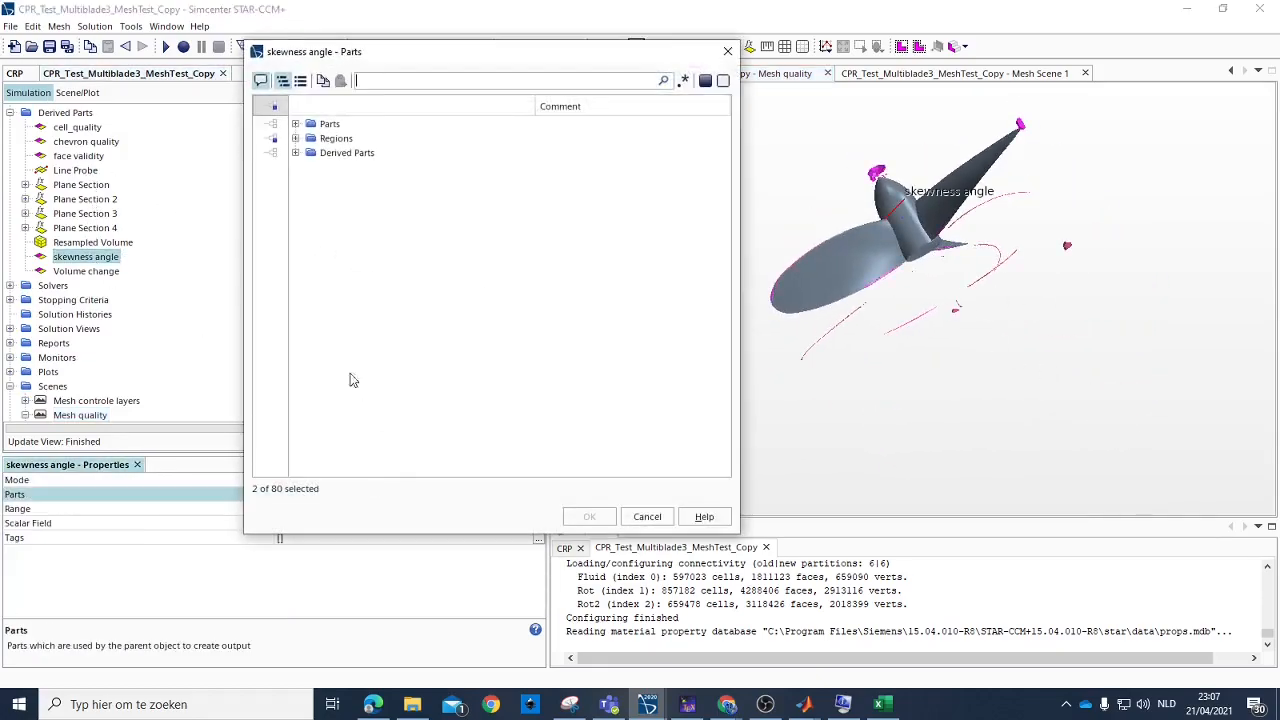
left_click(588, 517)
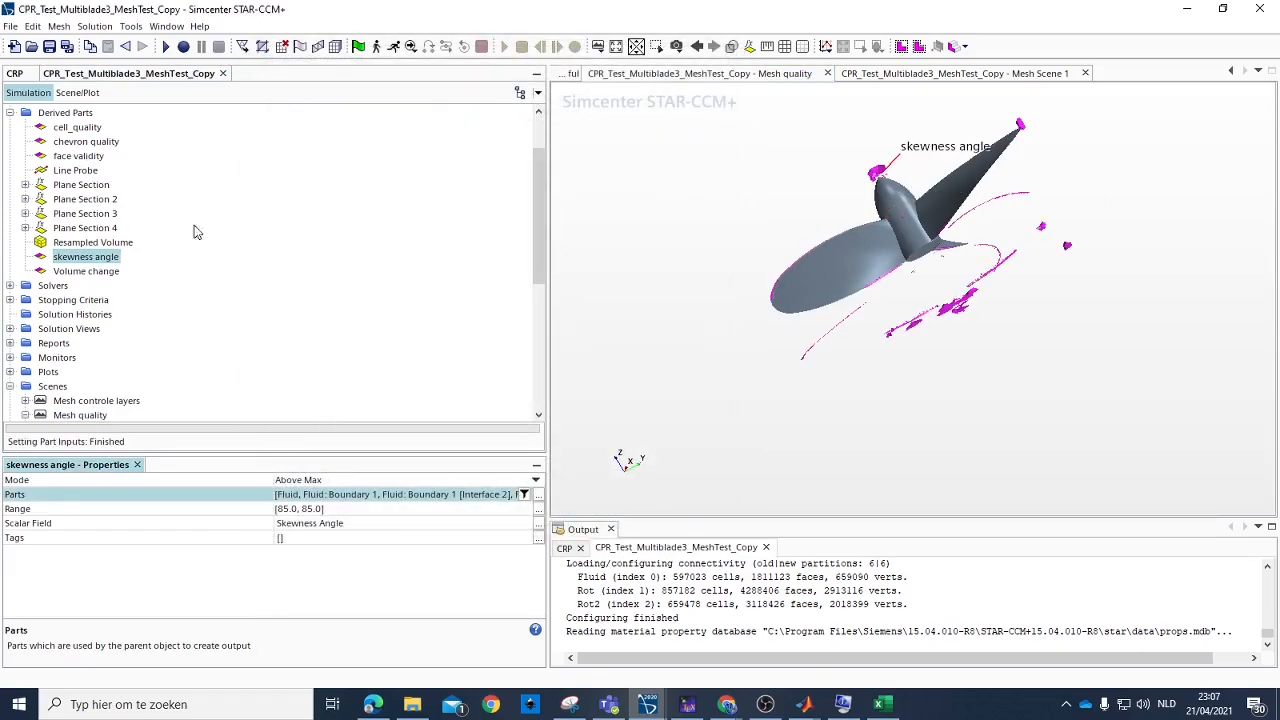
Assign all regions as input parts of the Volume change threshold.
left_click(84, 272)
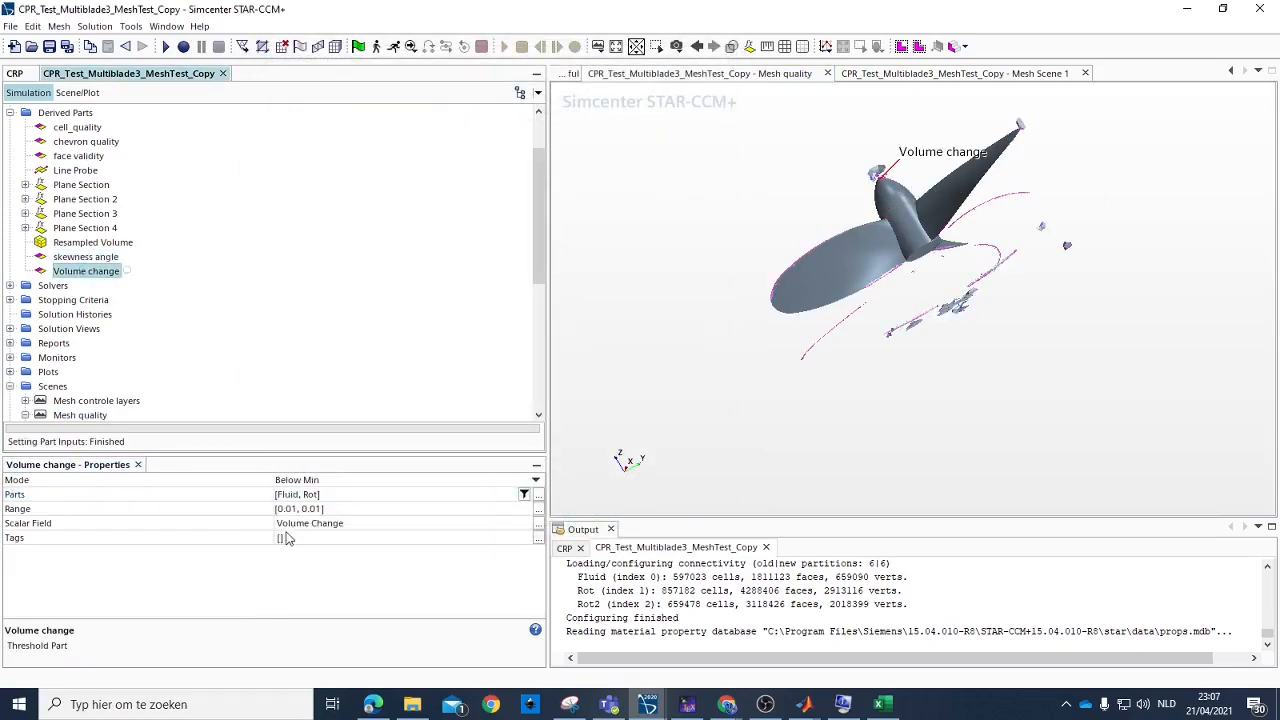
left_click(287, 496)
left_click(272, 138)
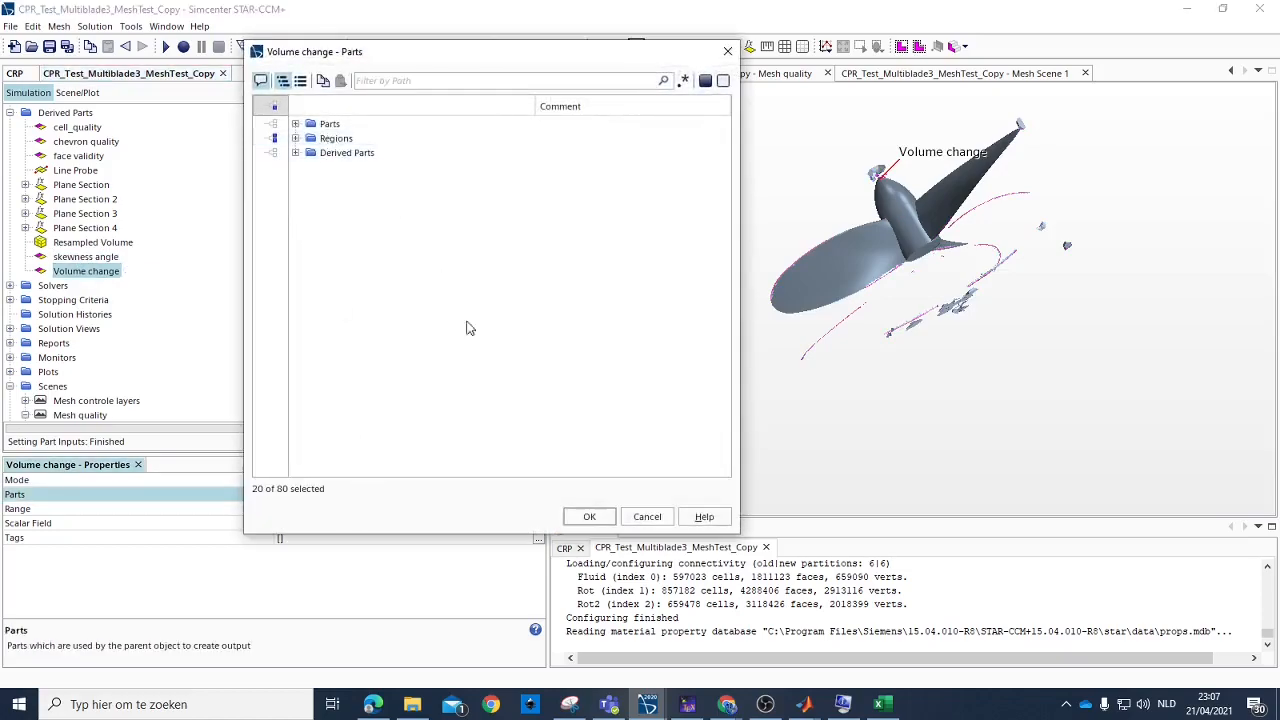
left_click(588, 517)
Examine the marked poor-quality cells around both propellers' hubs, blade edges and tips from several angles.
scroll(961, 352, "up", 5)
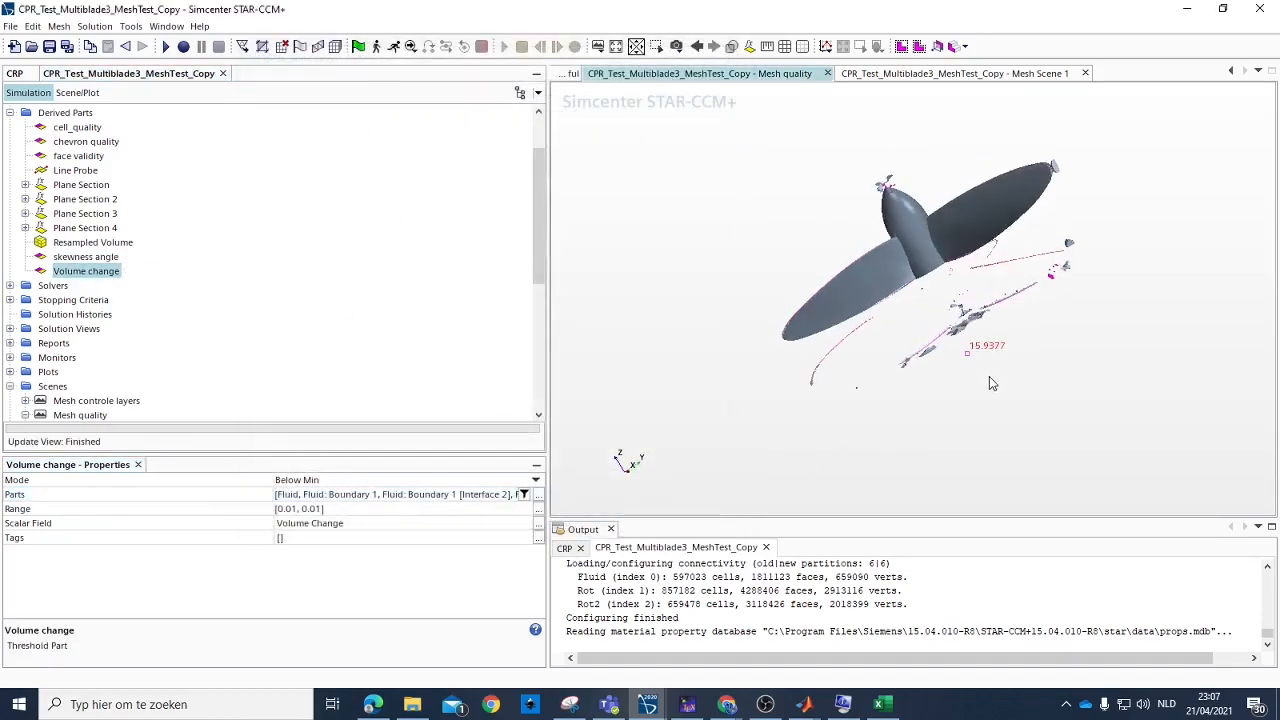
left_click_drag(930, 349, 1013, 378)
scroll(1025, 393, "down", 8)
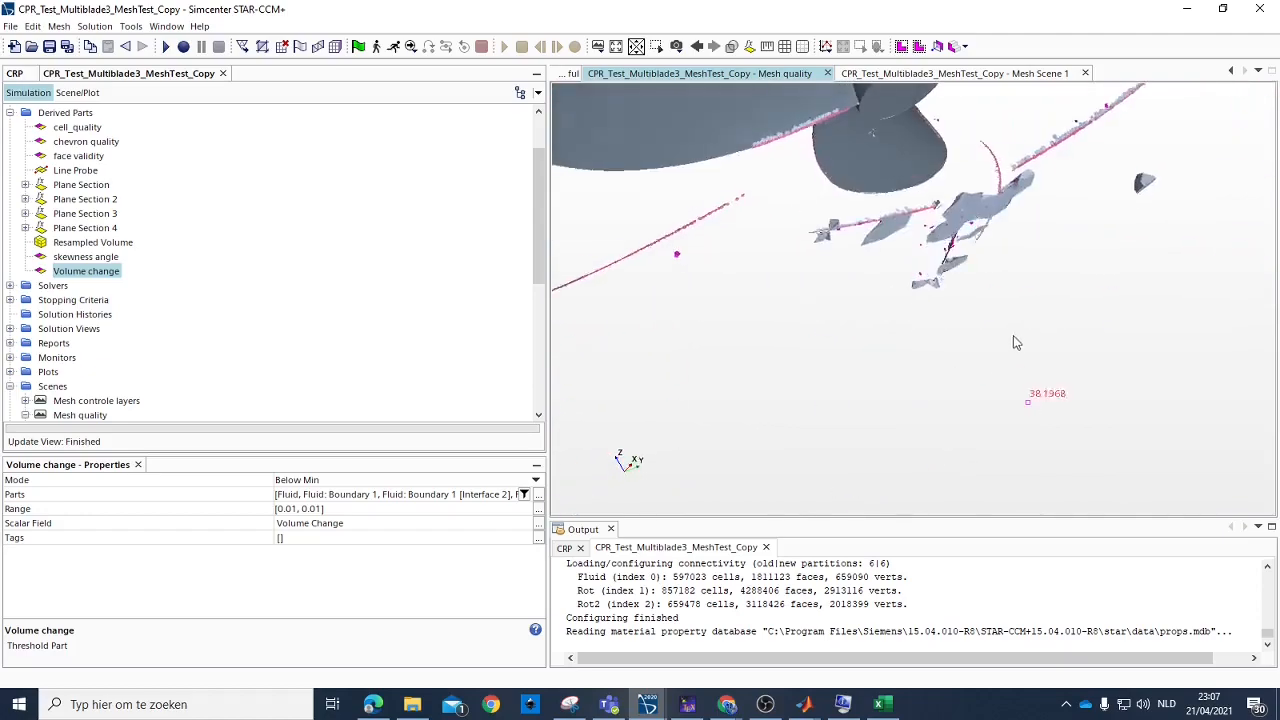
left_click_drag(985, 300, 1010, 274)
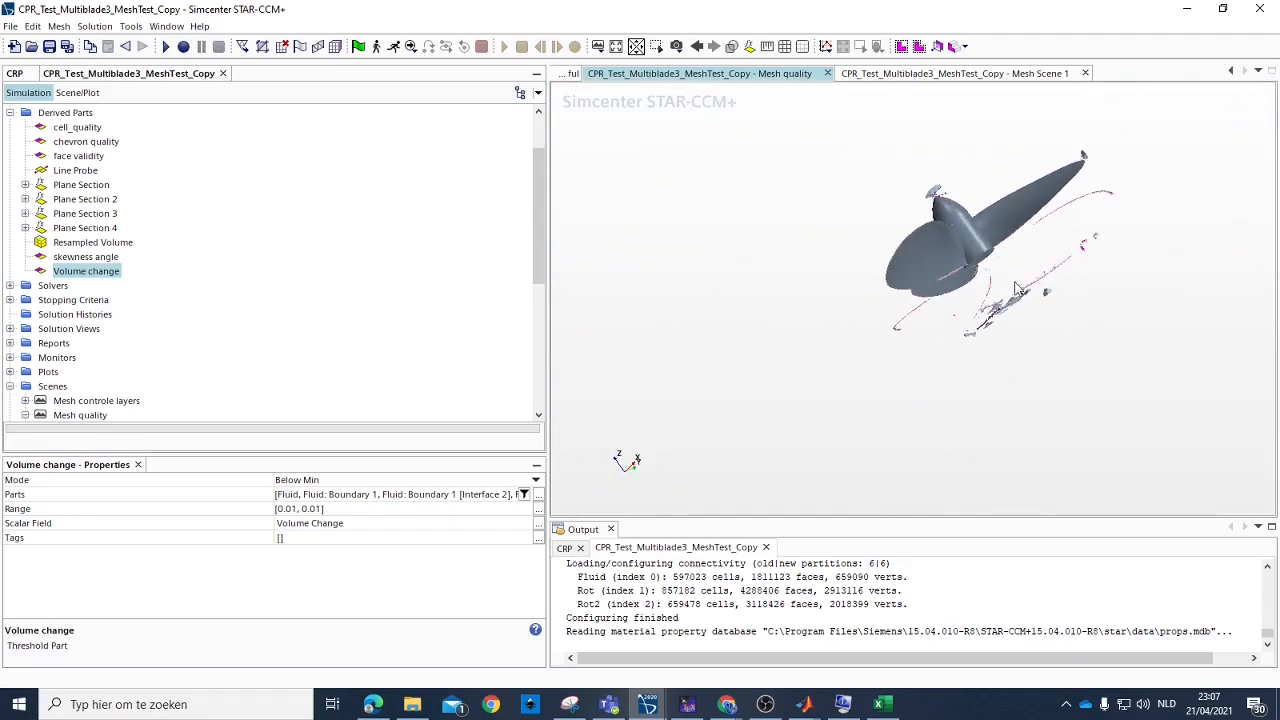
scroll(1165, 272, "up", 6)
scroll(1165, 272, "down", 5)
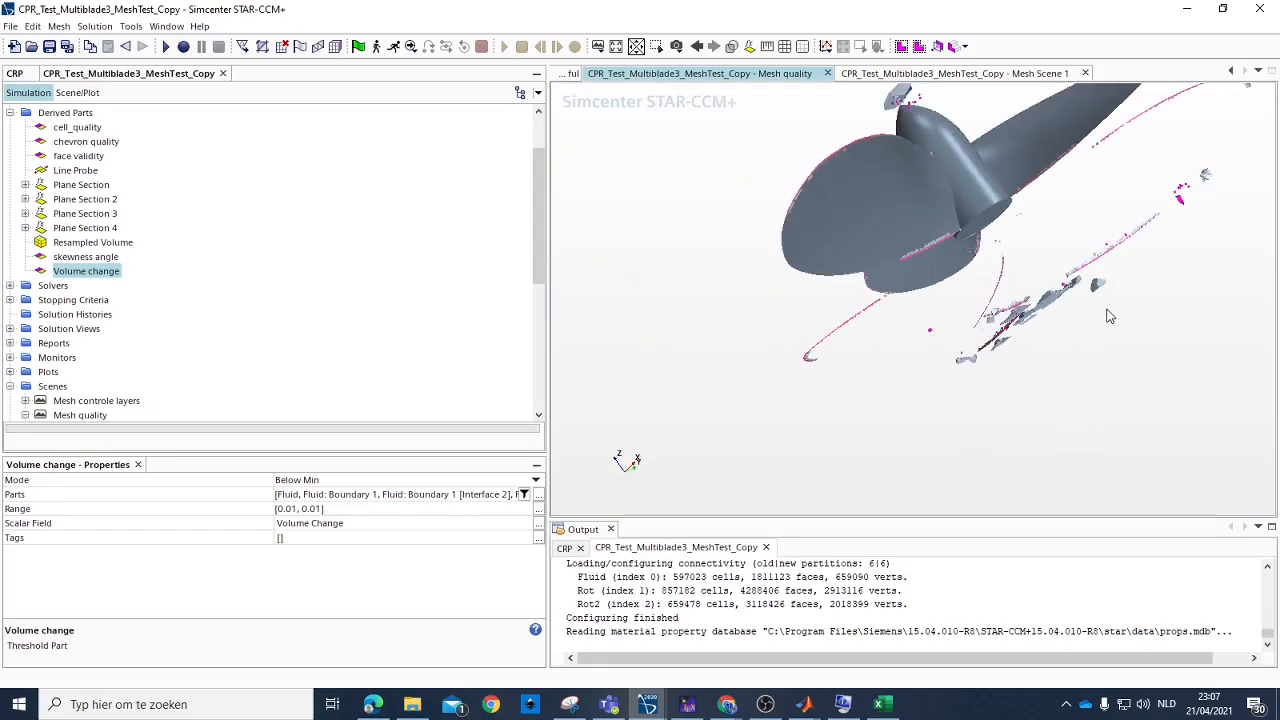
left_click_drag(1125, 264, 1010, 330)
left_click_drag(1130, 338, 1040, 333)
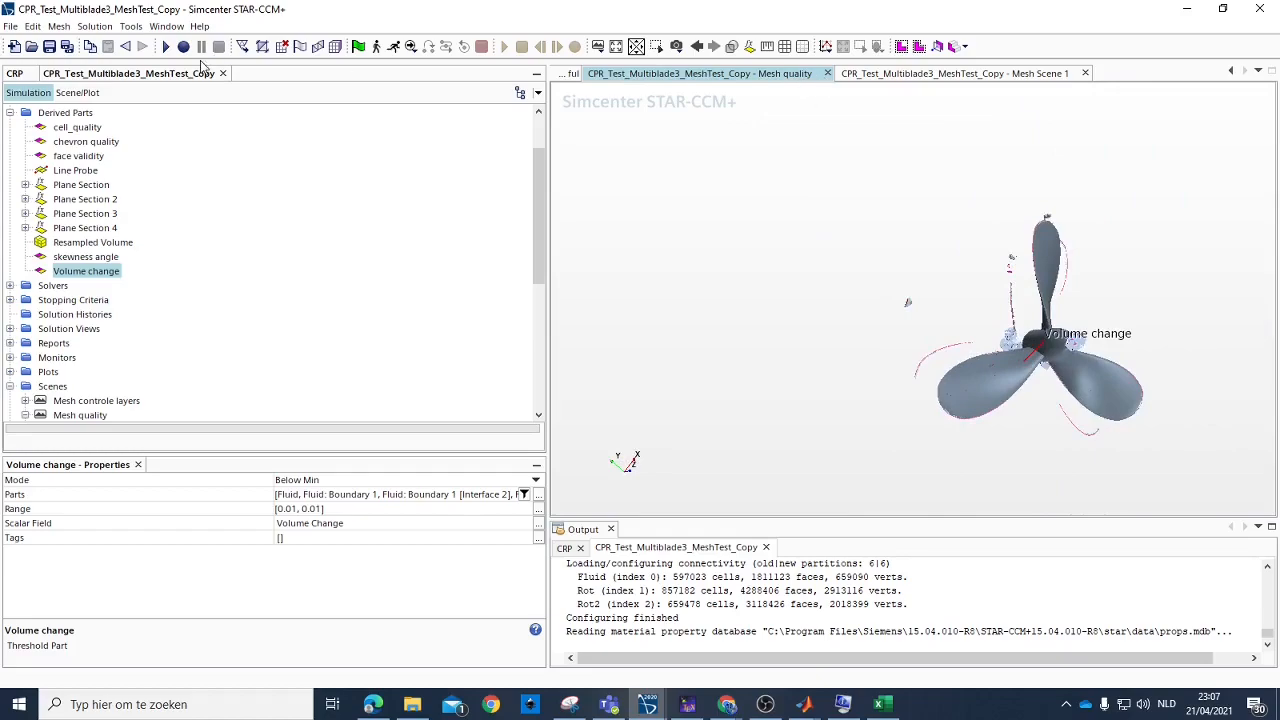
scroll(1034, 383, "up", 3)
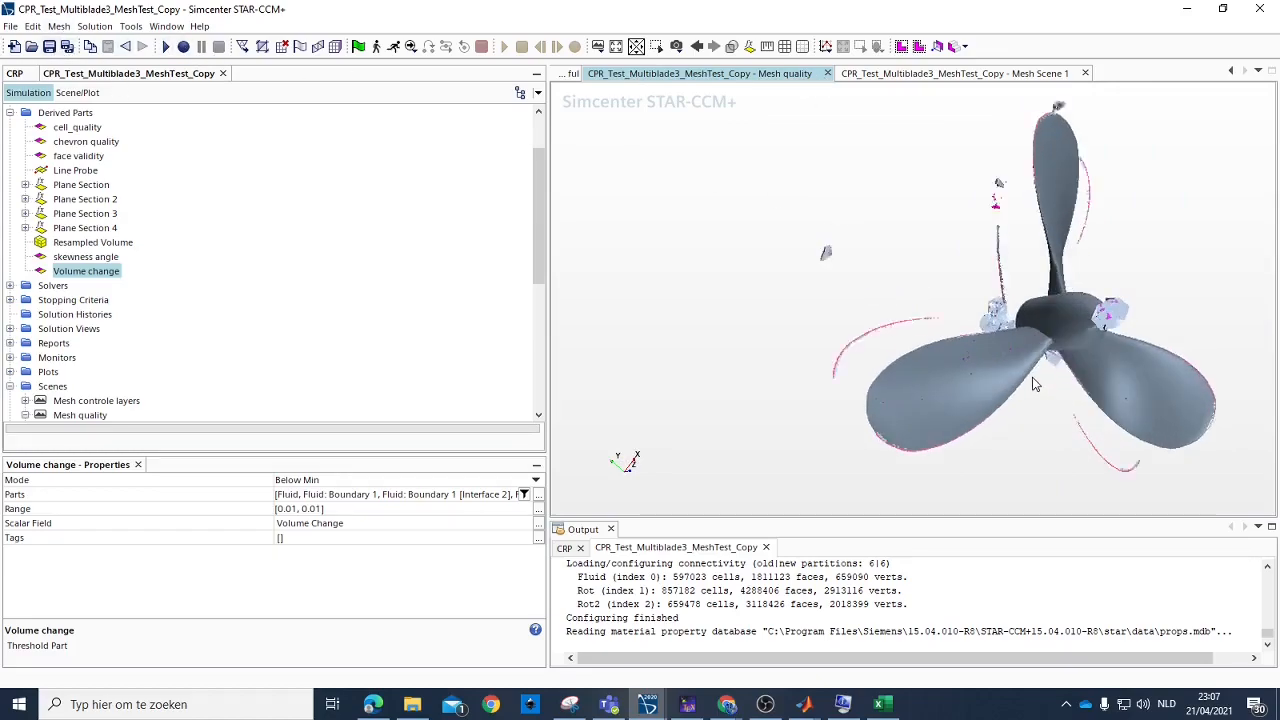
left_click_drag(972, 379, 980, 314)
scroll(970, 392, "up", 3)
scroll(945, 441, "down", 4)
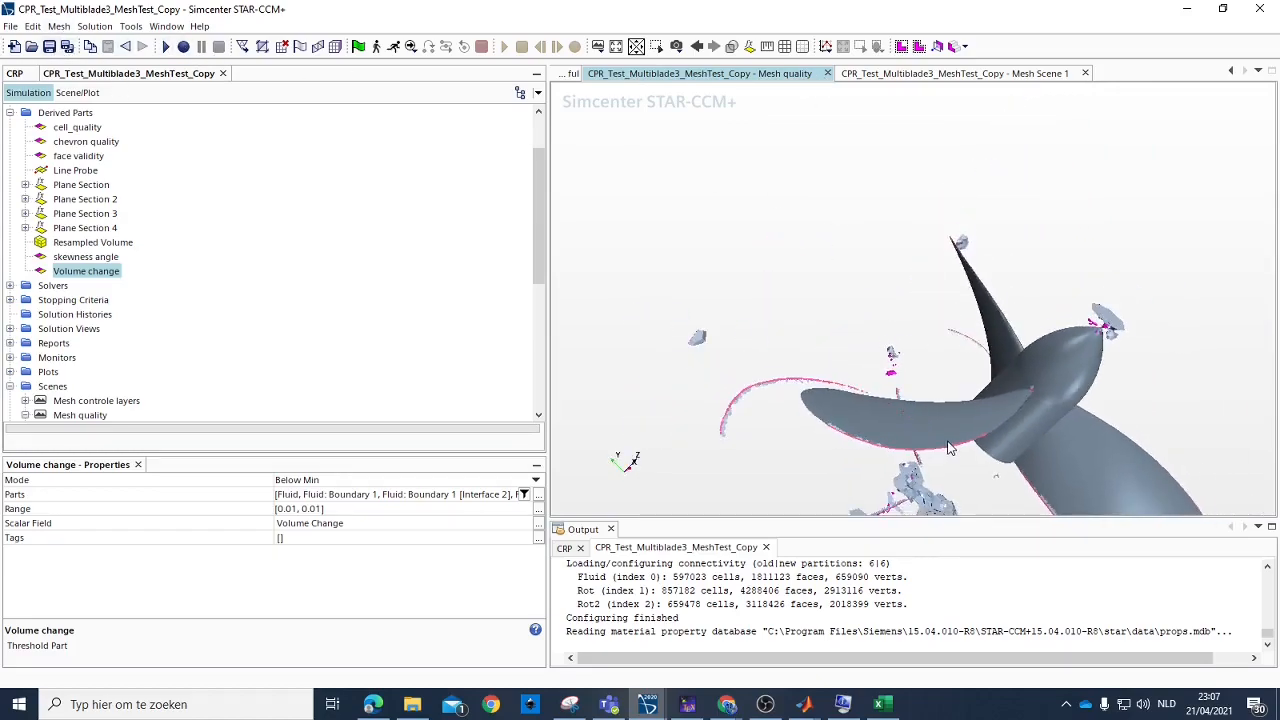
Inspect the marked poor-quality cells around the propeller blades and hub once more and close the Mesh quality scene.
scroll(914, 491, "up", 5)
left_click_drag(976, 462, 1022, 400)
scroll(1040, 357, "down", 4)
left_click_drag(1045, 354, 1010, 362)
scroll(61, 210, "up", 2)
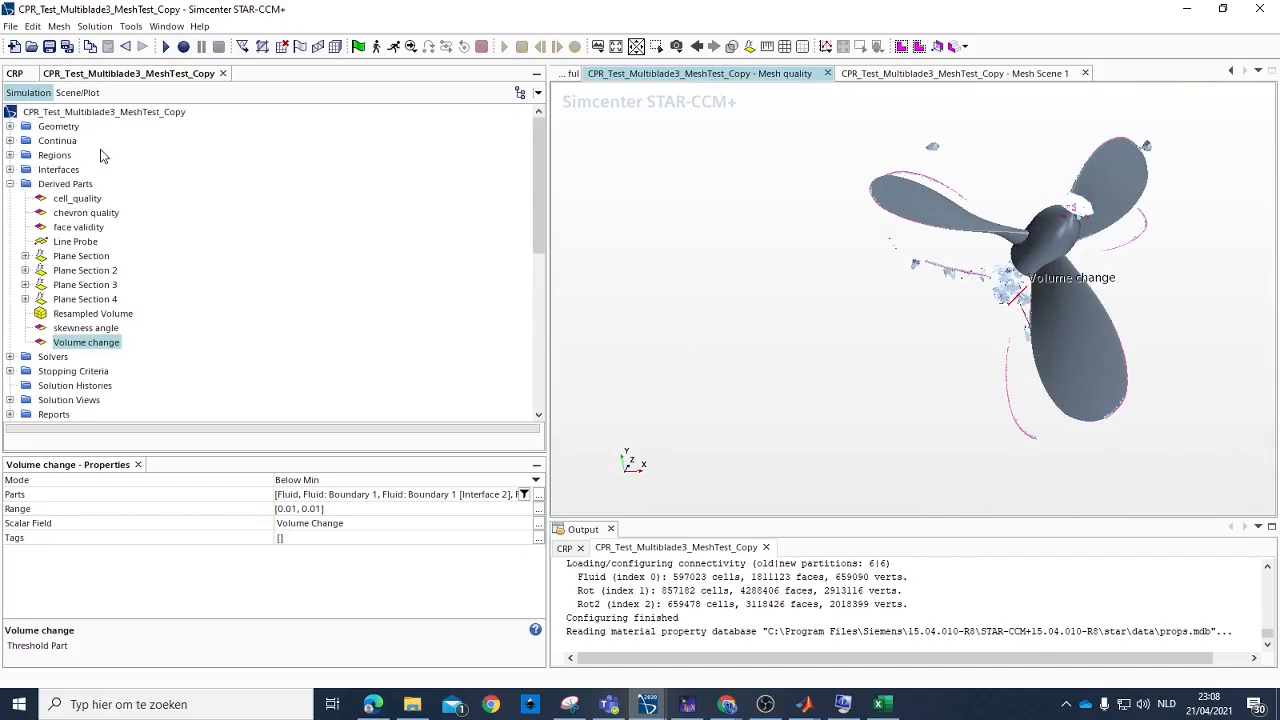
left_click(11, 184)
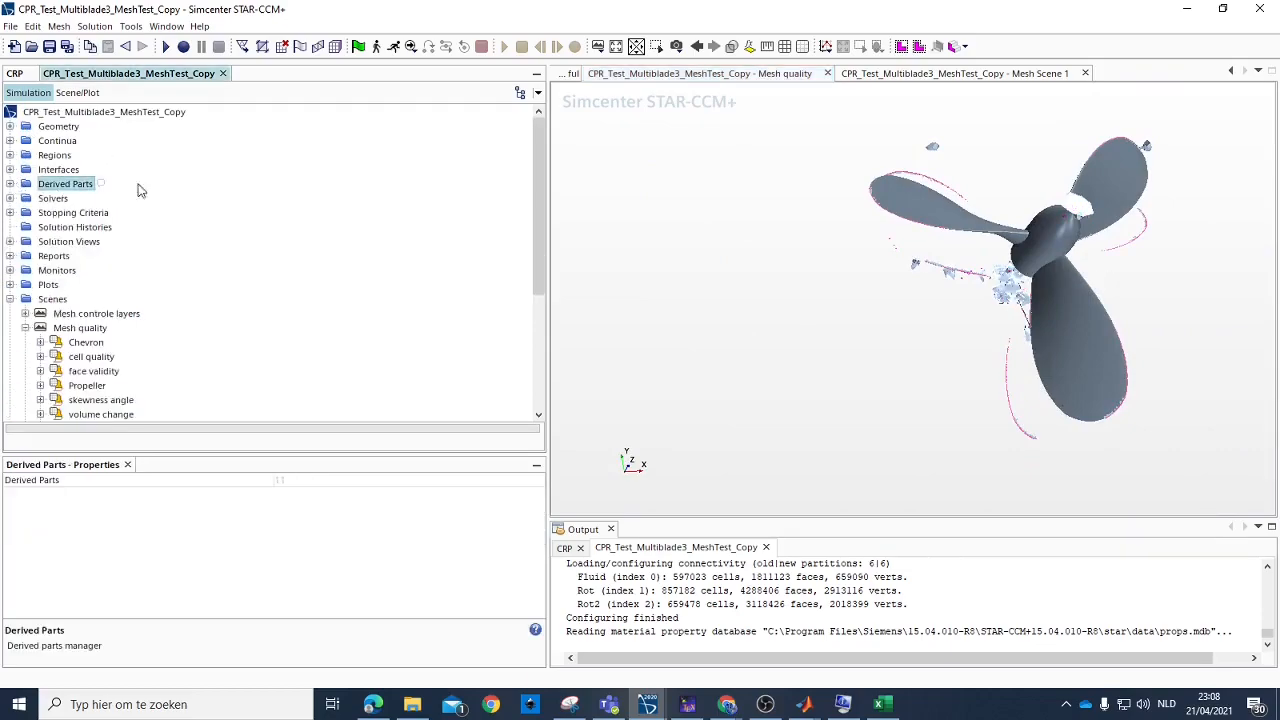
left_click(826, 73)
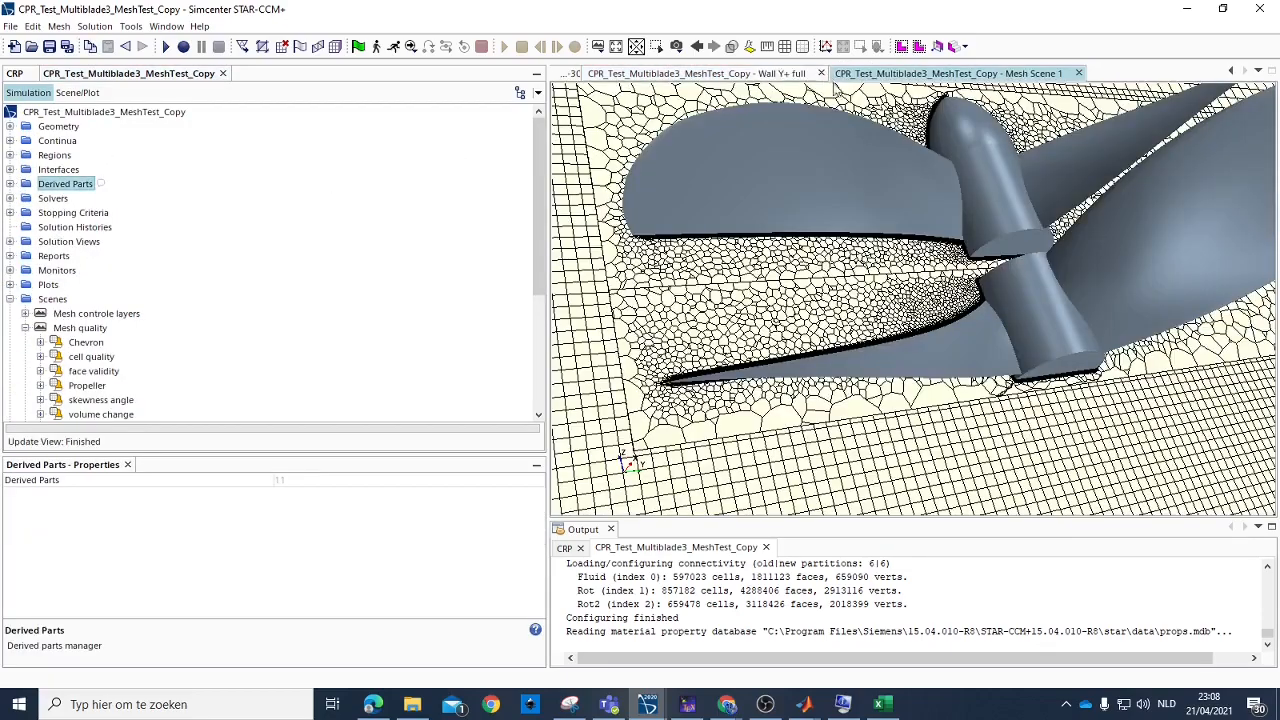
Open Scalar Scene 1 and examine the velocity magnitude section around both propellers and their wake.
left_click(25, 328)
scroll(95, 335, "down", 2)
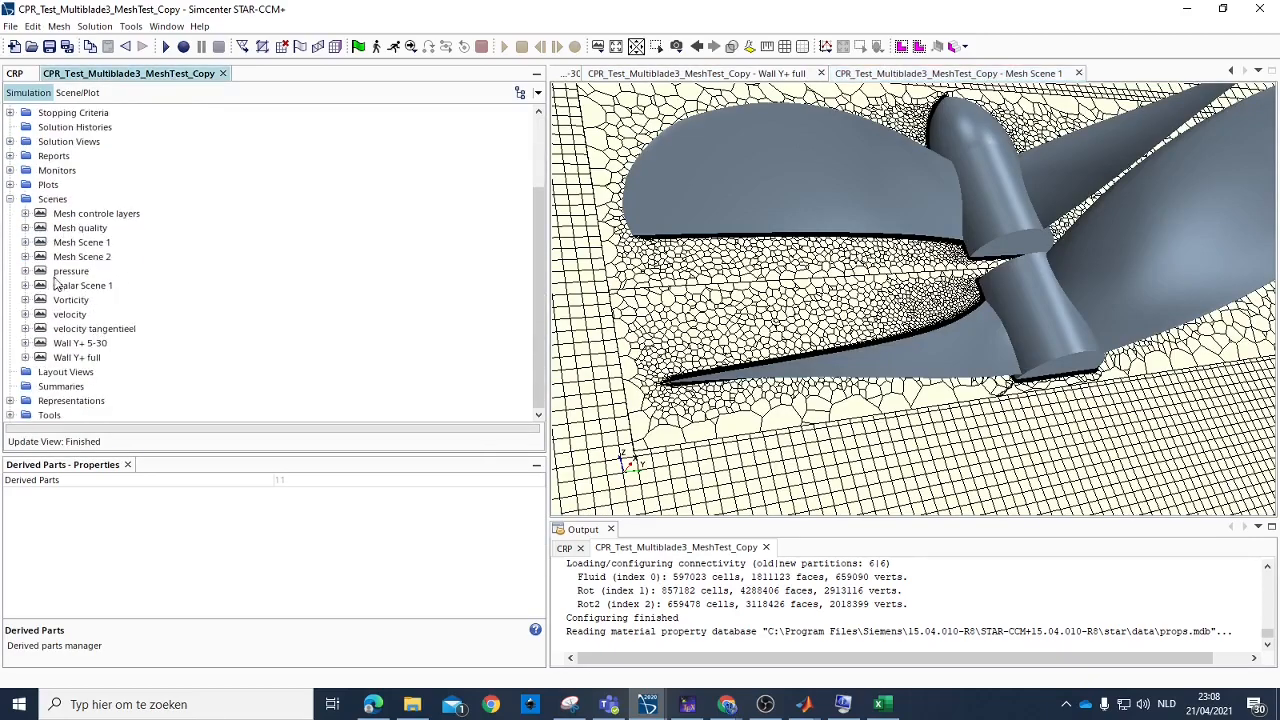
double_click(83, 286)
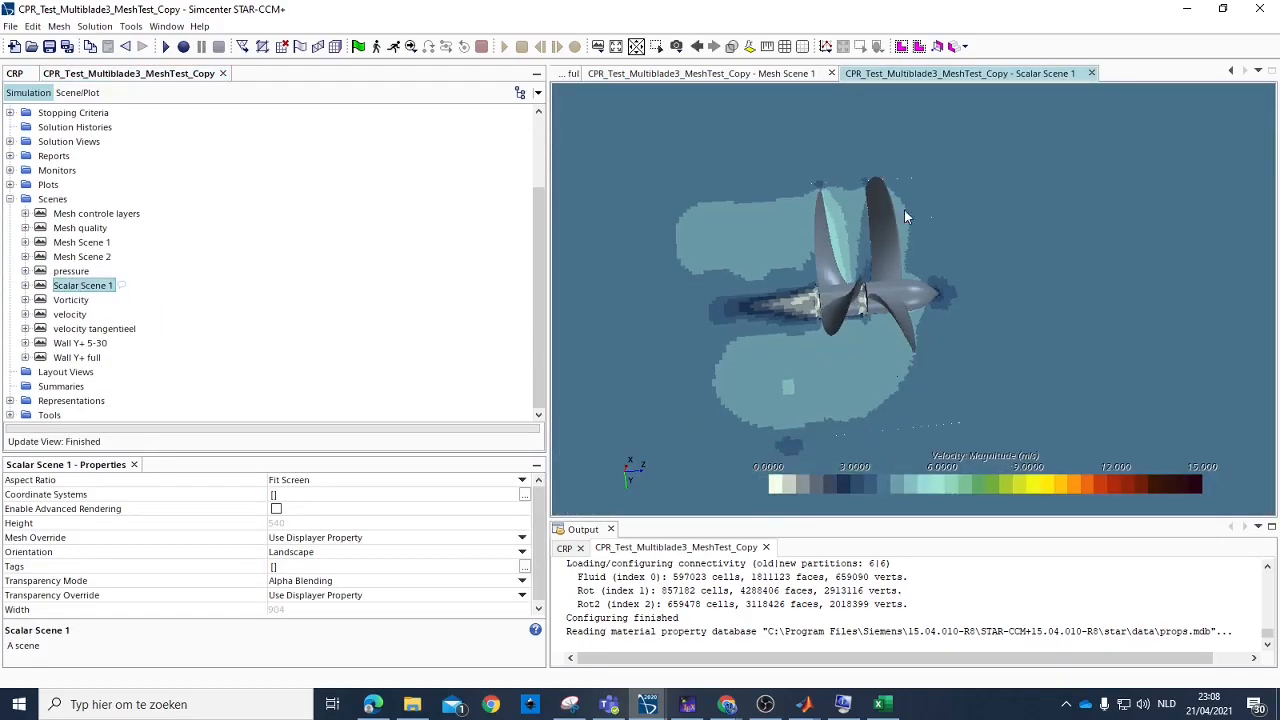
left_click_drag(904, 216, 989, 199)
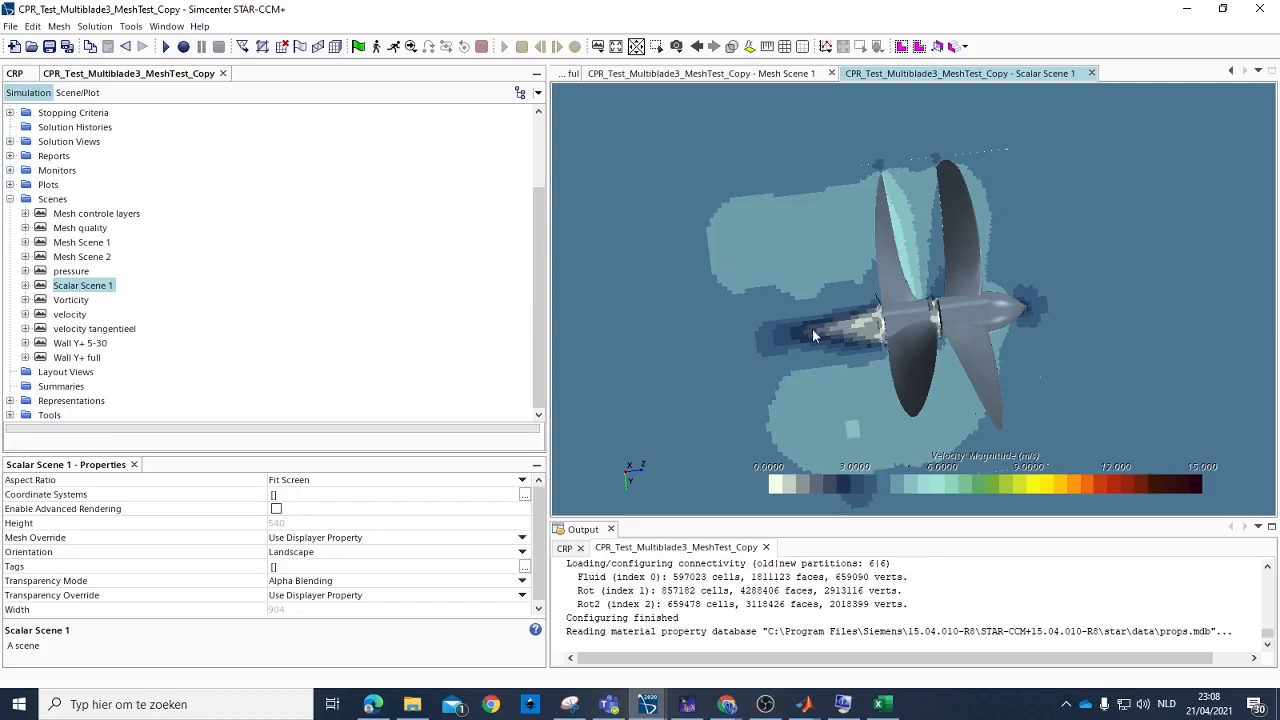
Open the Vorticity scene and inspect the tip vortices trailing from both propellers.
left_click(74, 302)
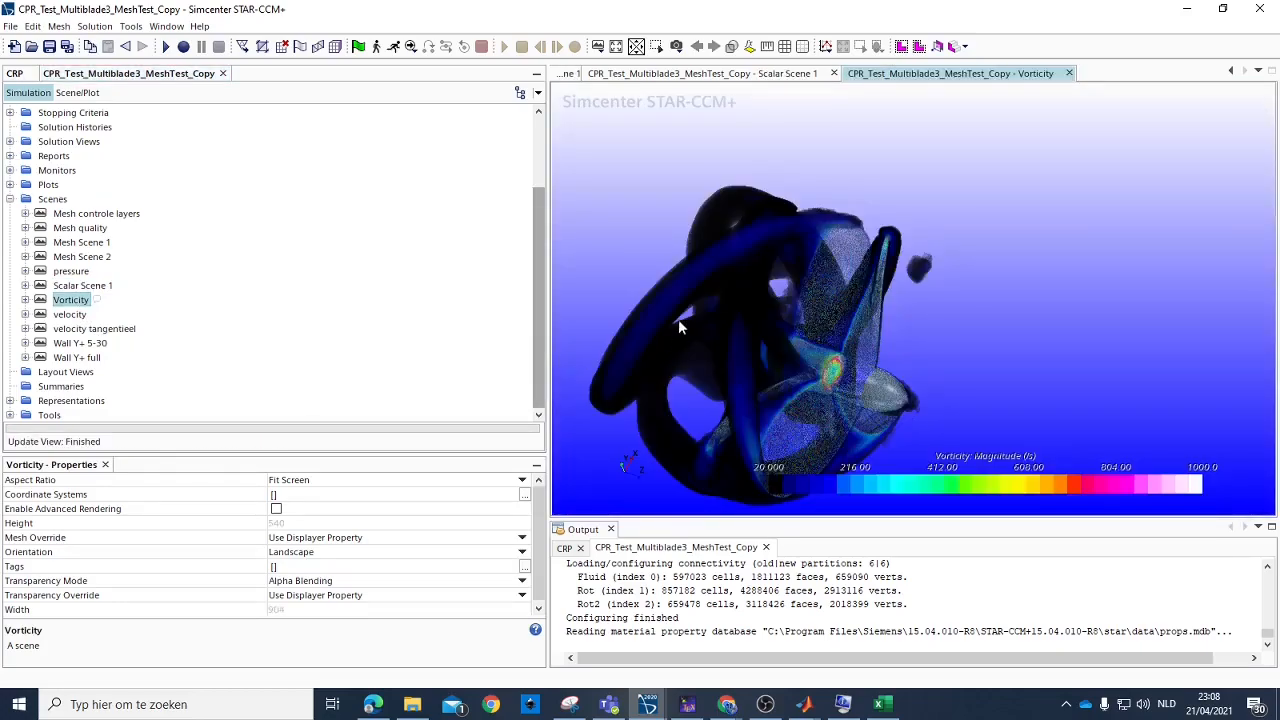
left_click_drag(678, 319, 963, 437)
scroll(962, 437, "up", 1)
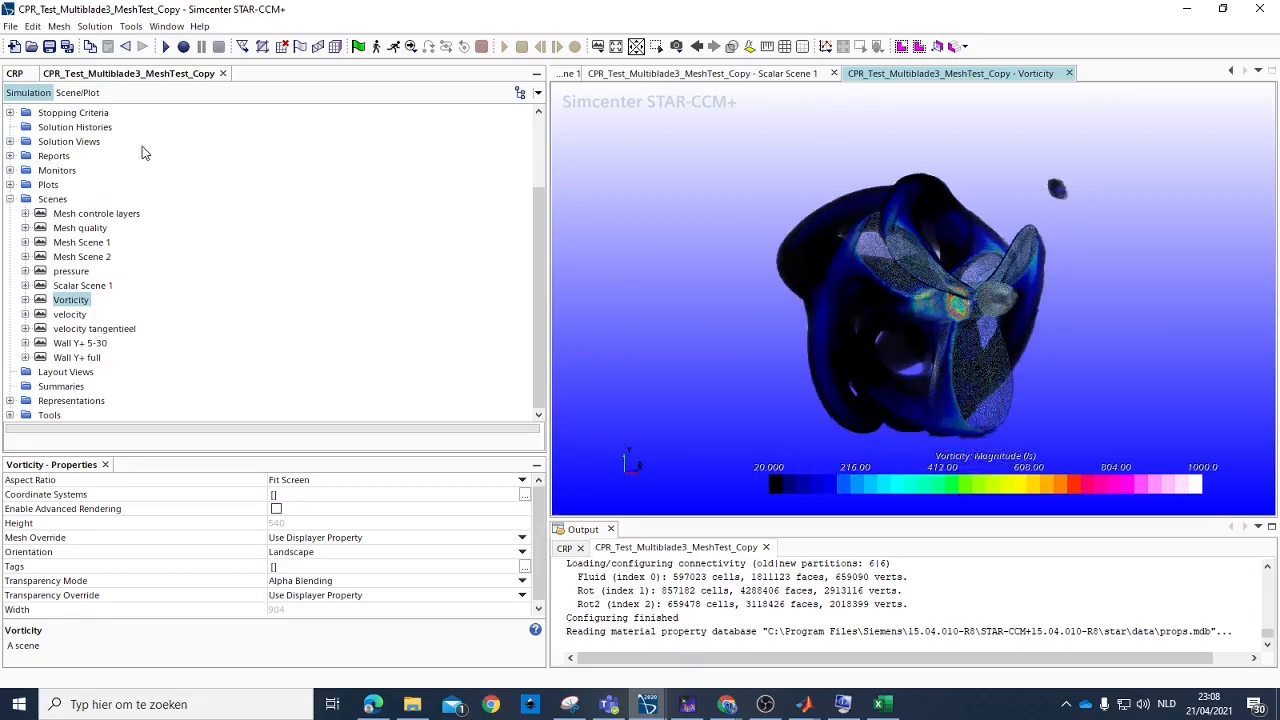
Add the geometry parts prop1 and prop2 to the Surface 1 displayer of the Vorticity scene.
left_click(77, 92)
left_click(55, 155)
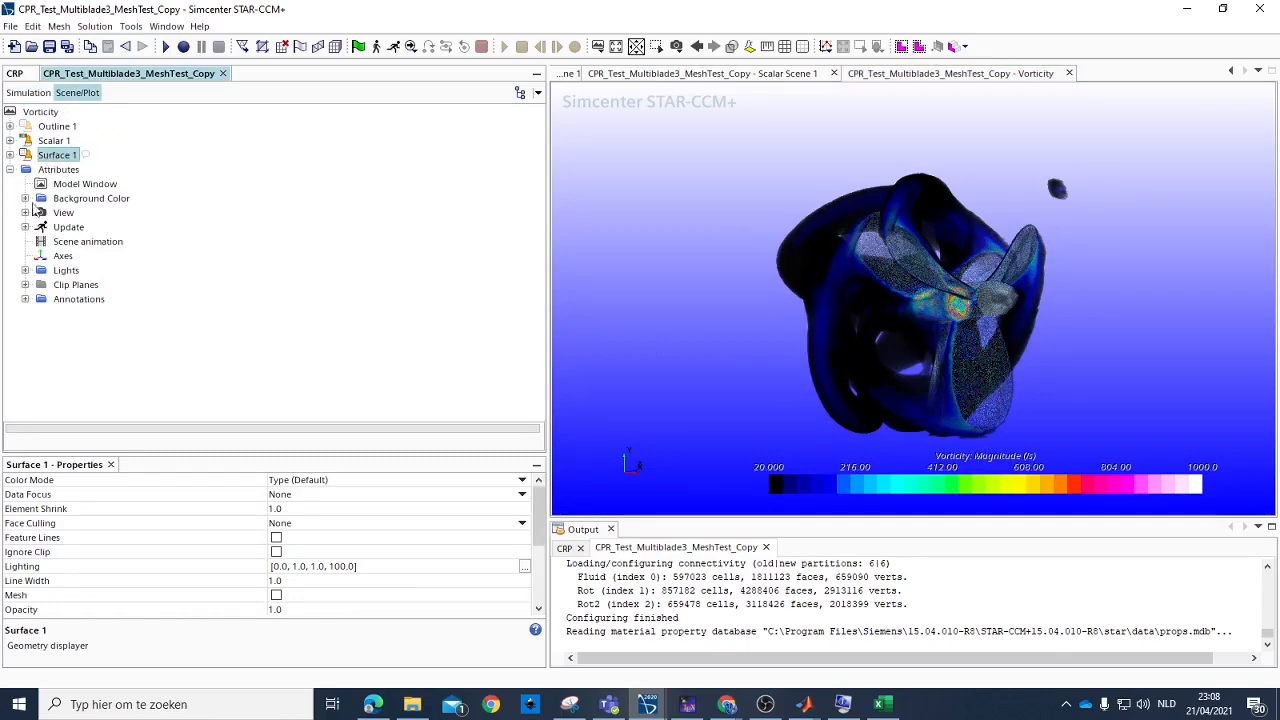
left_click(10, 155)
left_click(55, 170)
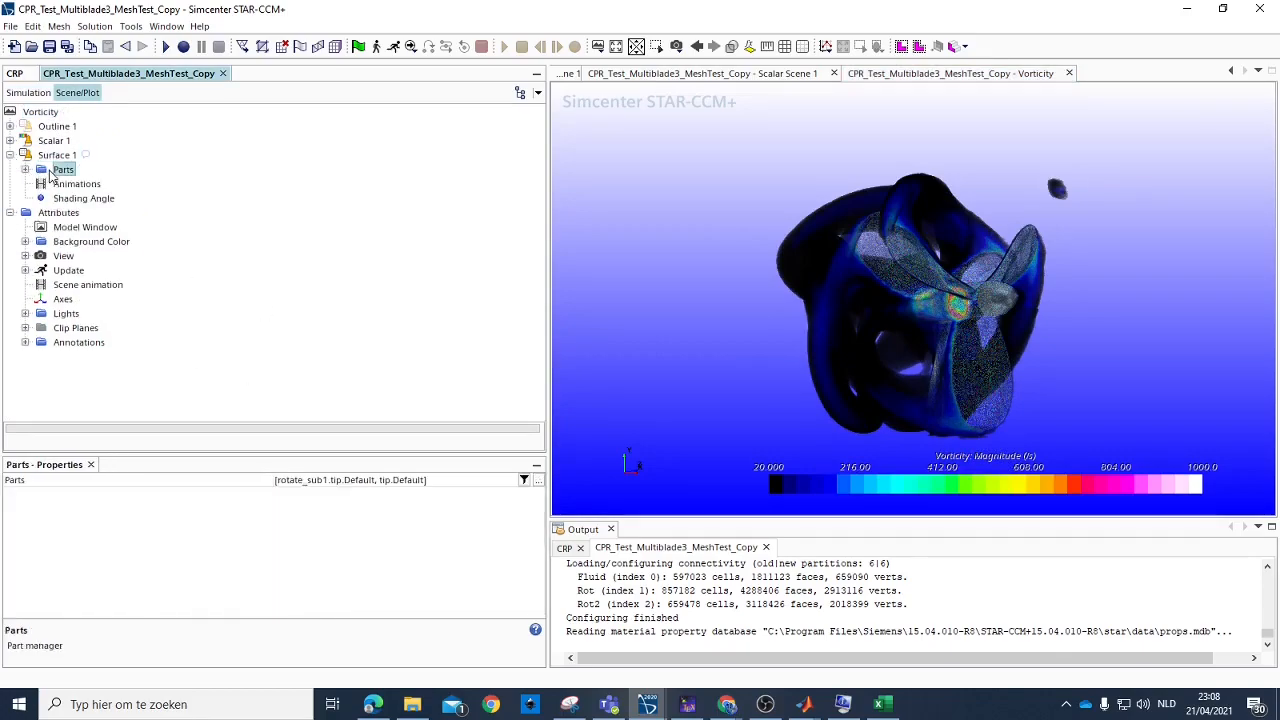
left_click(355, 482)
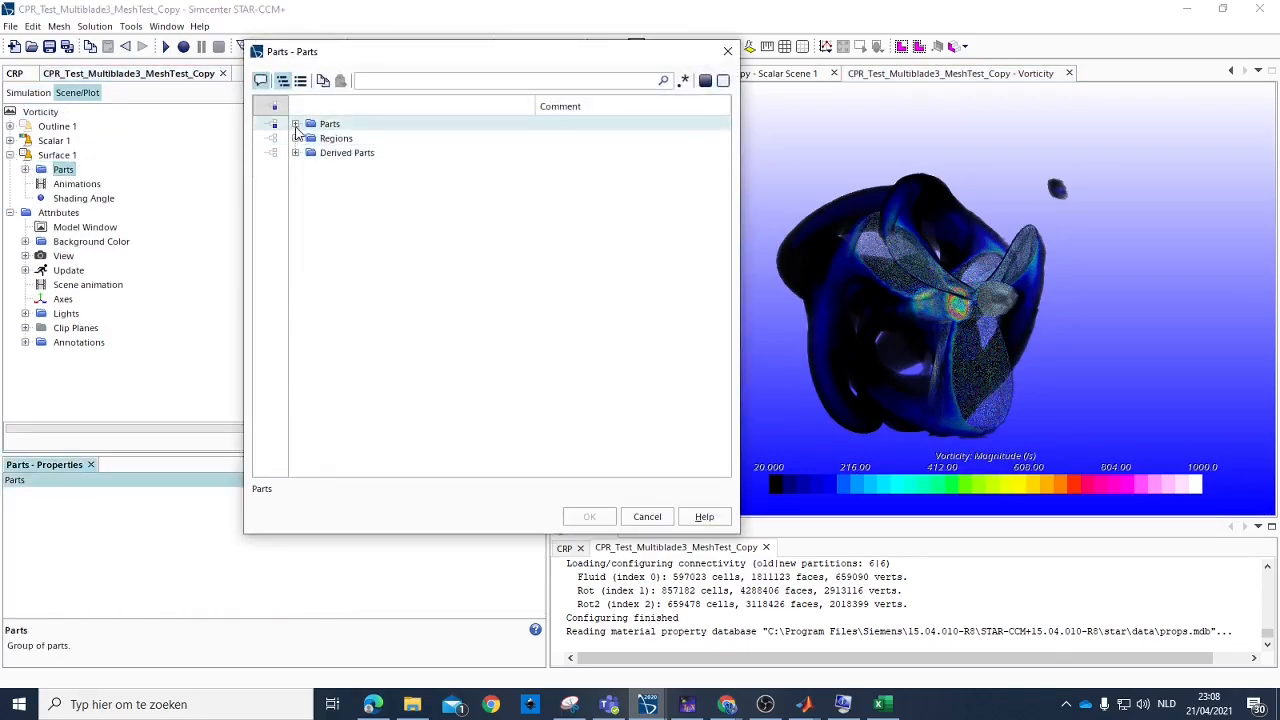
left_click(295, 124)
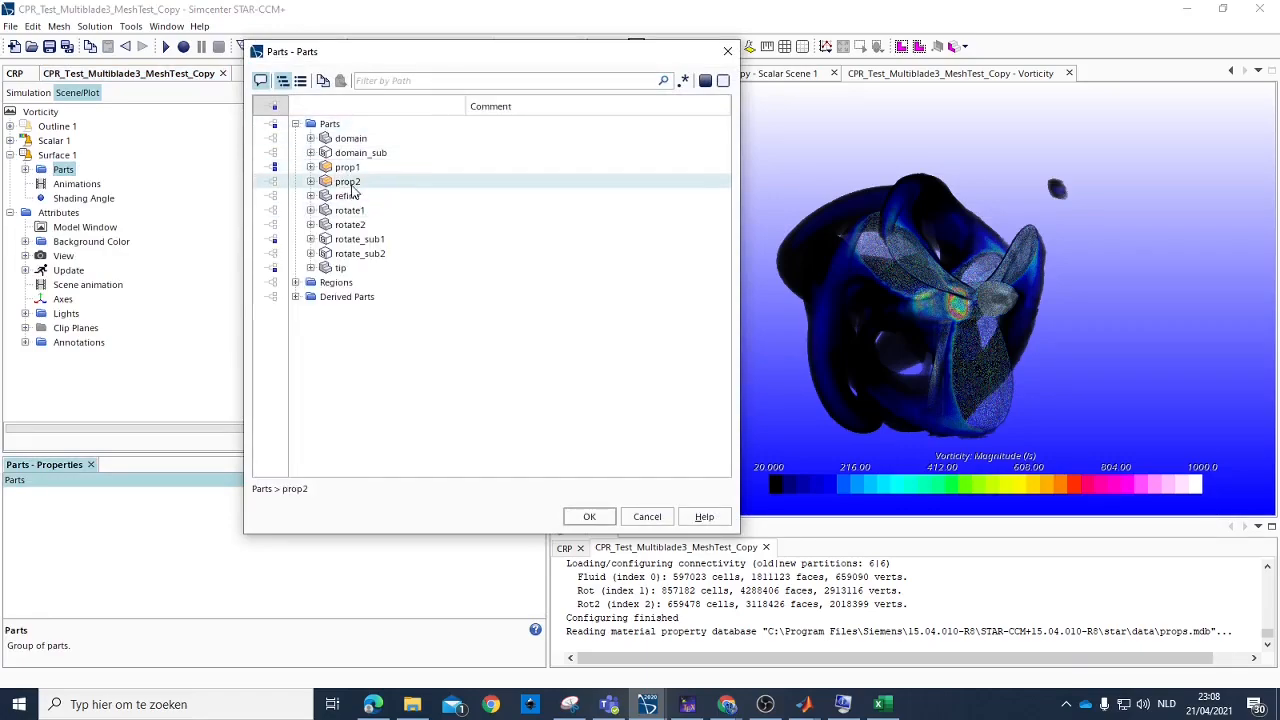
left_click(588, 517)
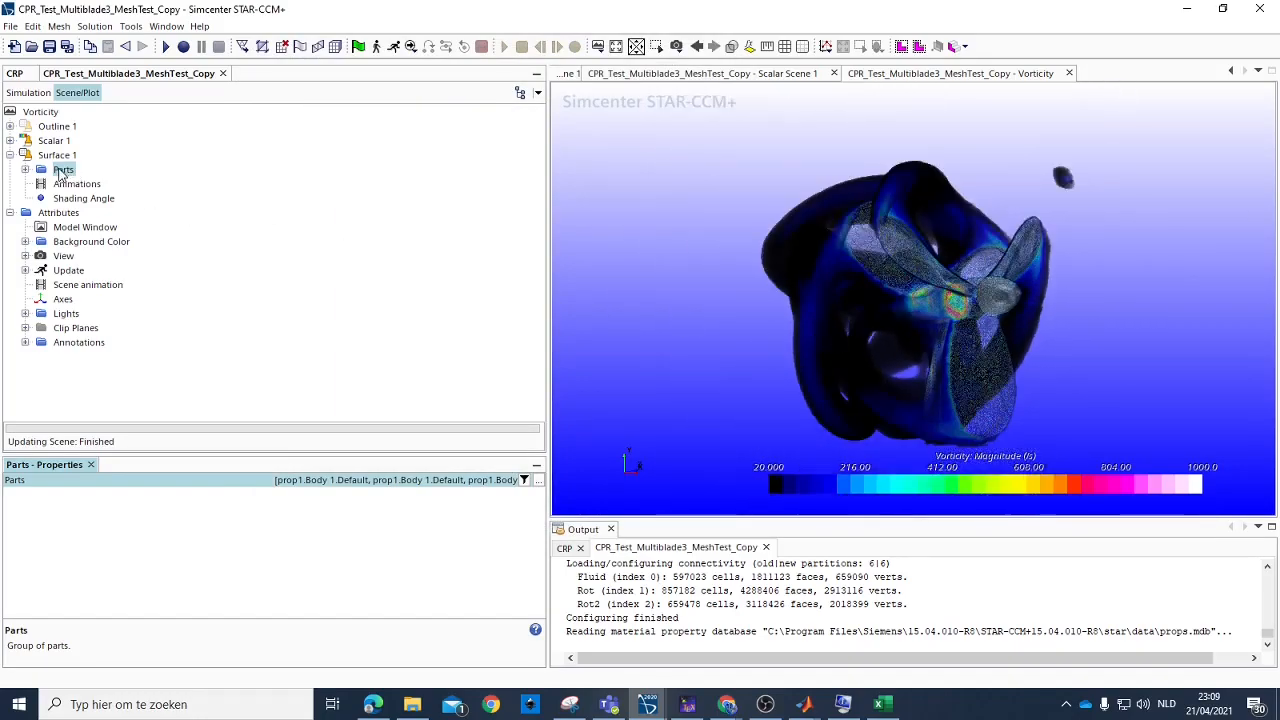
Add the boundaries rotate_sub.prop.Default of Rot and rotate_sub2.prop2.Default of Rot2 to the Surface 1 displayer's parts.
left_click(349, 480)
left_click(295, 138)
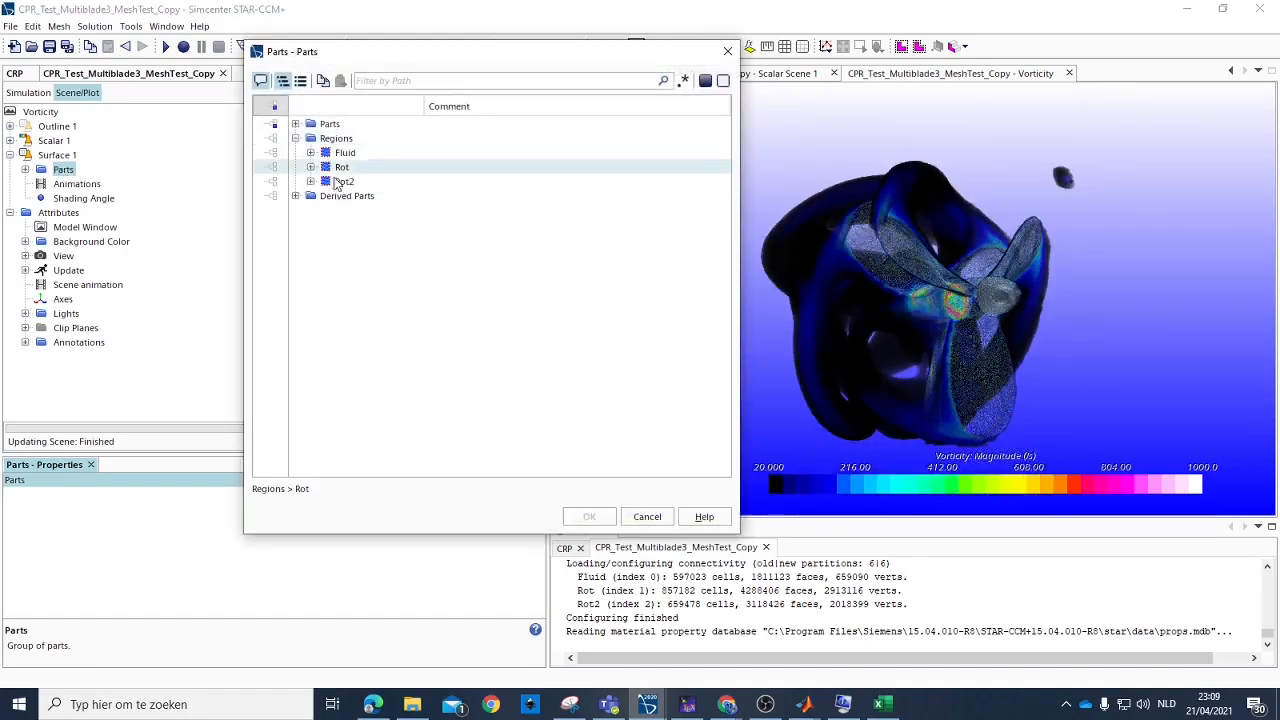
left_click(311, 167)
left_click(330, 182)
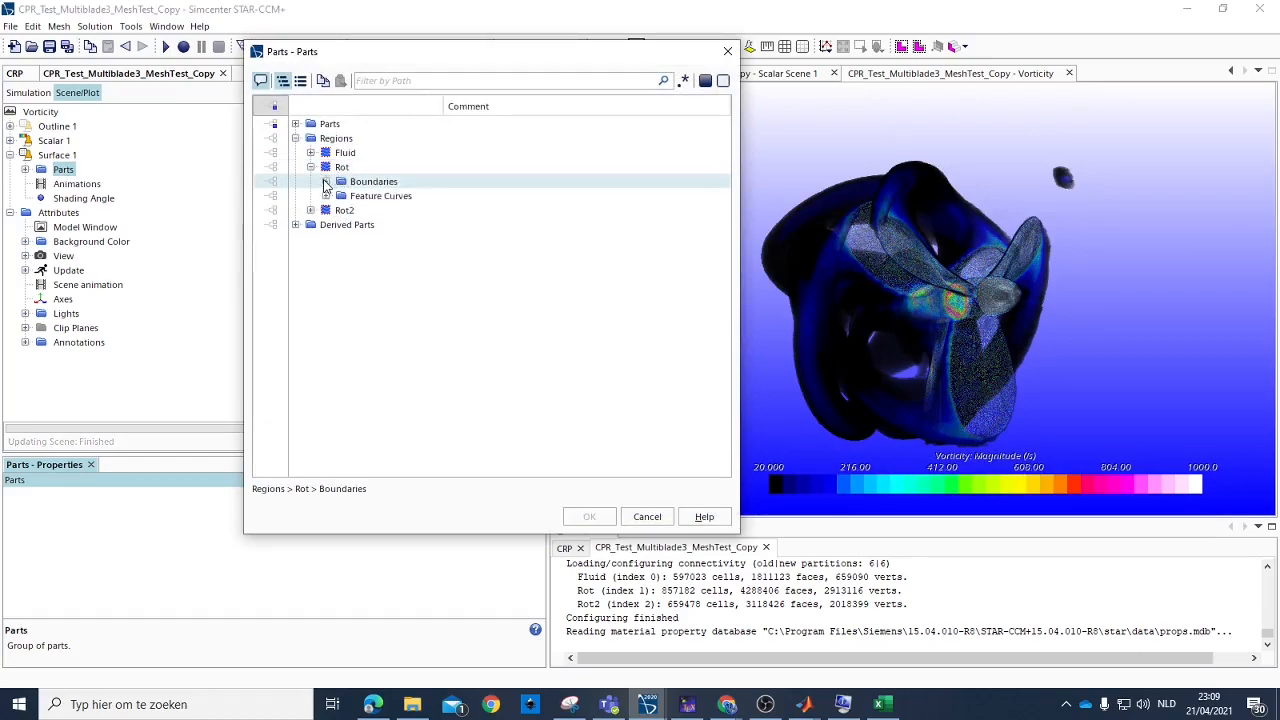
left_click(325, 182)
left_click(335, 225)
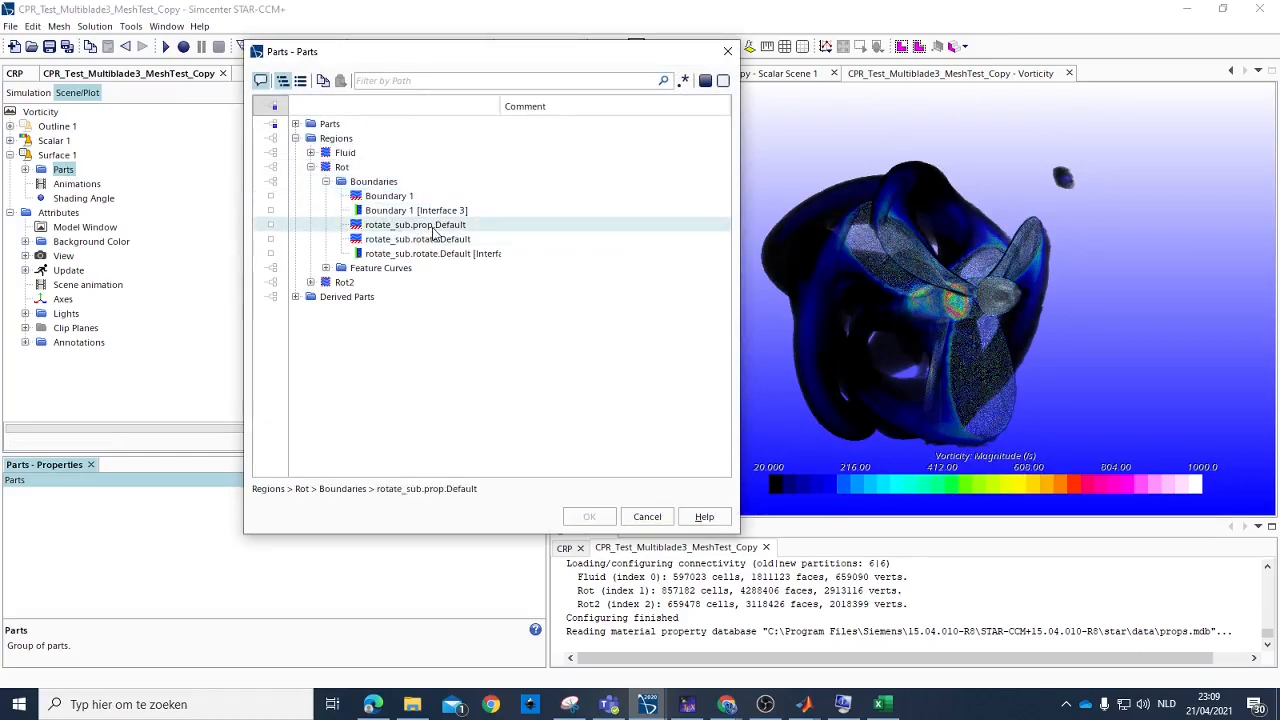
left_click(311, 283)
left_click(359, 298)
left_click(326, 297)
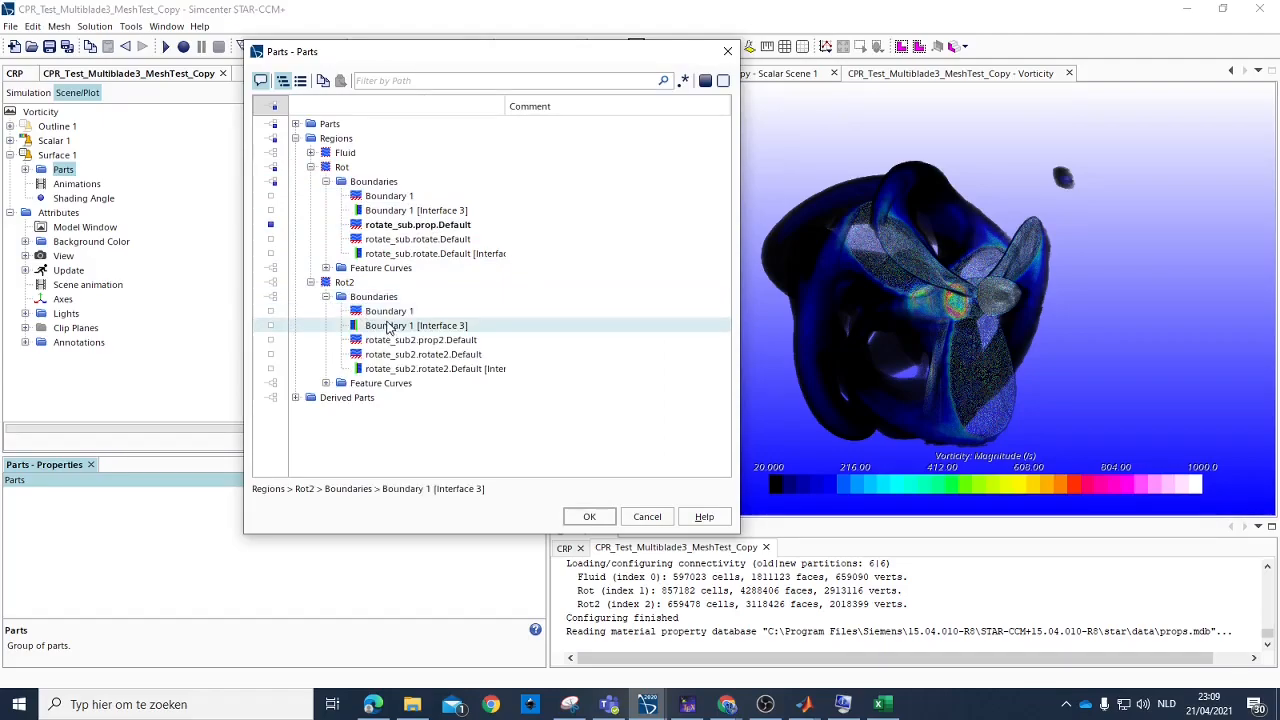
left_click(417, 340)
left_click(589, 516)
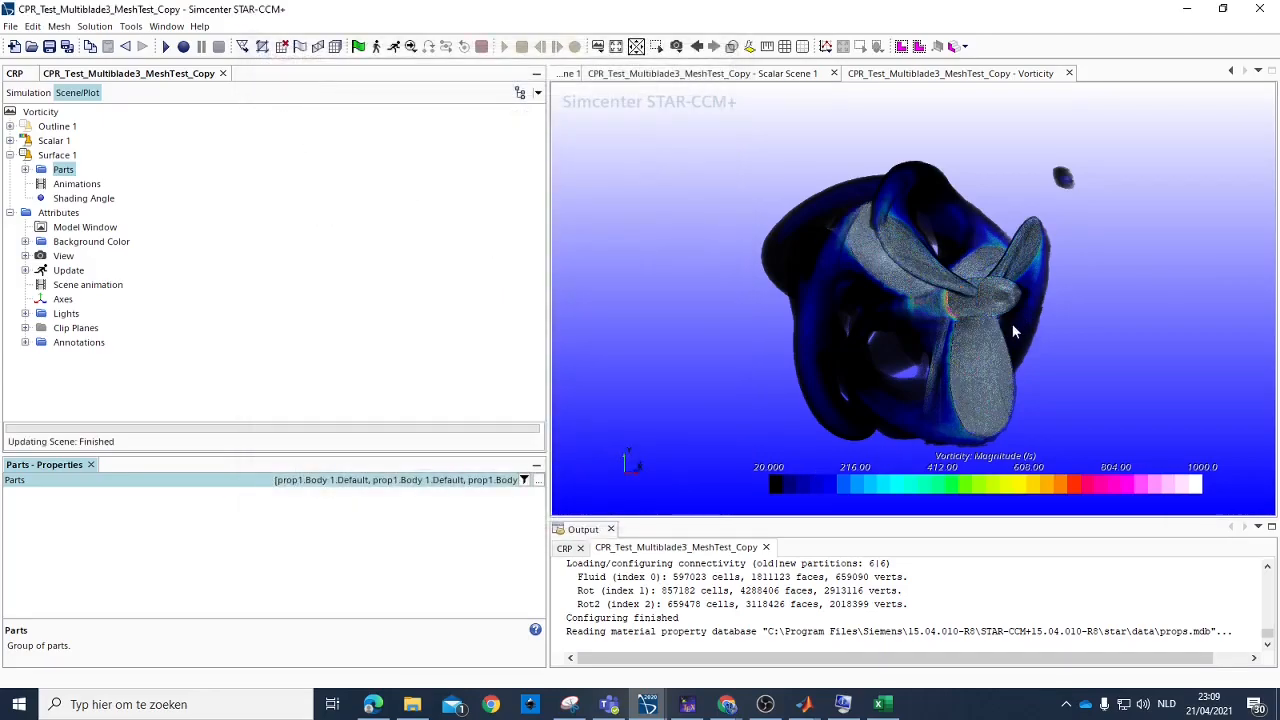
Reposition the vorticity view and capture the propellers, vortices and colour bar with the Snipping Tool.
mouse_move(924, 335)
left_mouse_down()
mouse_move(936, 329)
mouse_move(936, 356)
left_mouse_up()
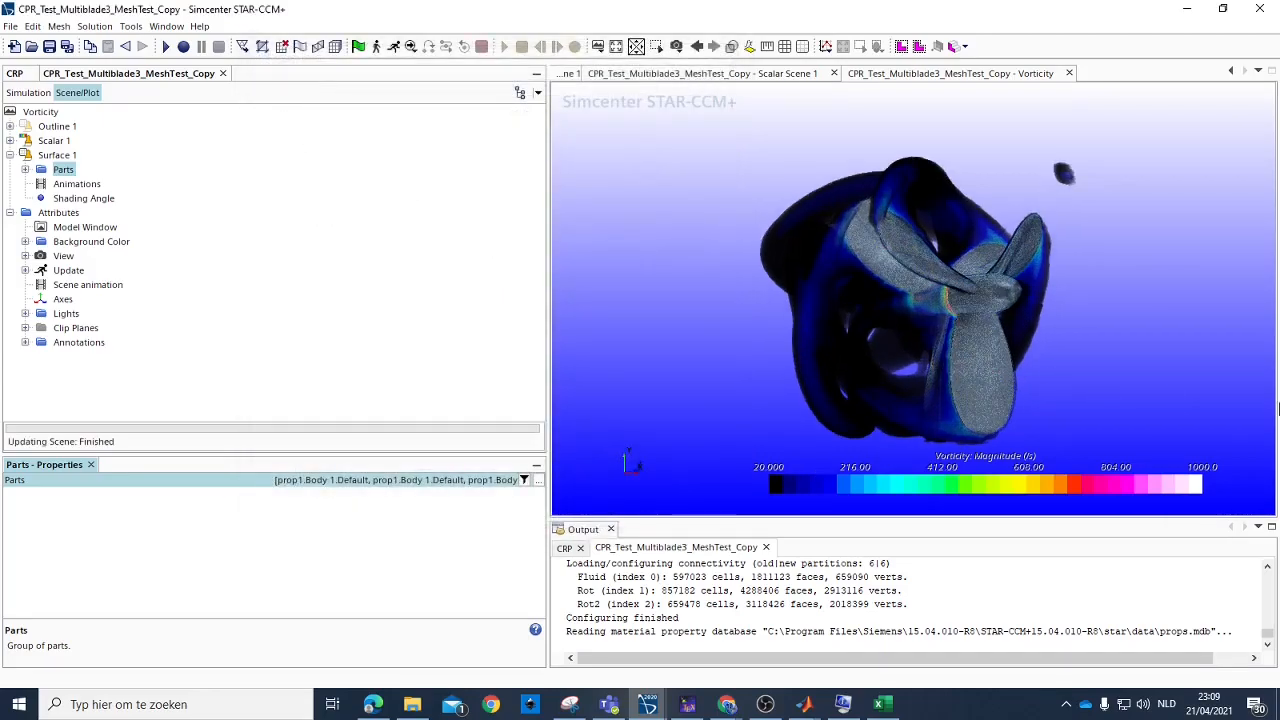
left_click_drag(1037, 392, 991, 427)
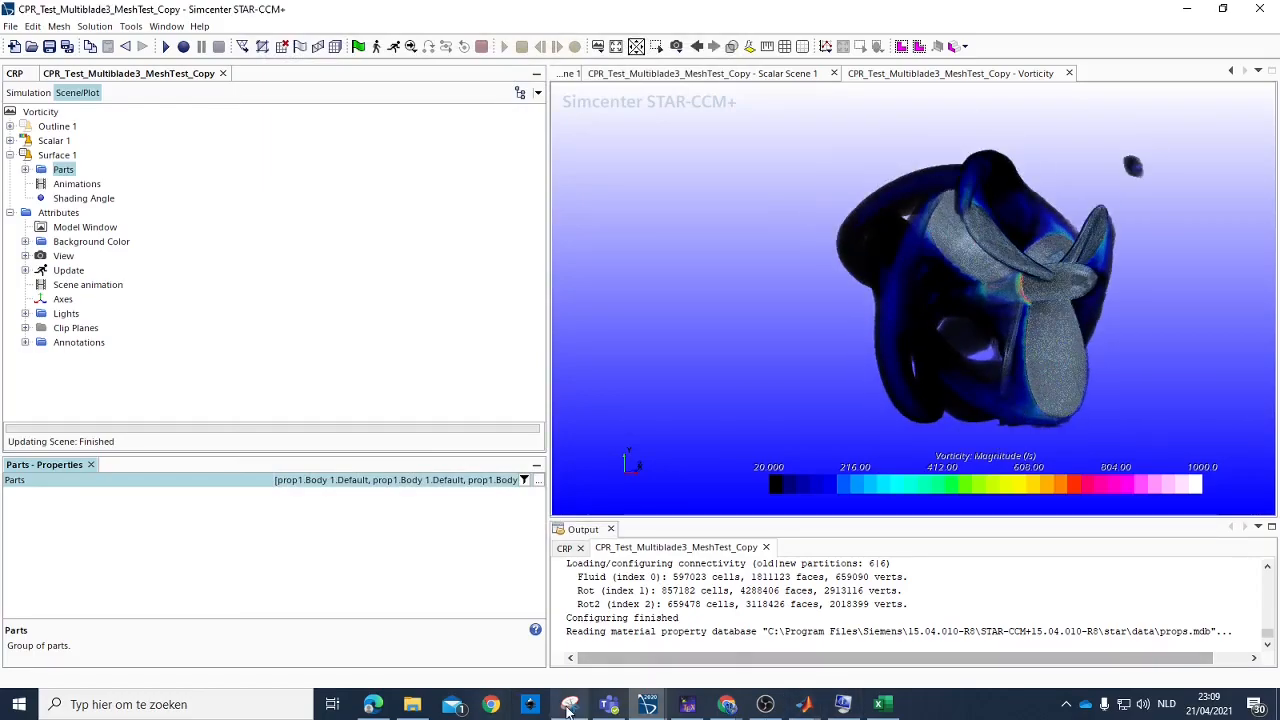
left_click(569, 704)
left_click(618, 58)
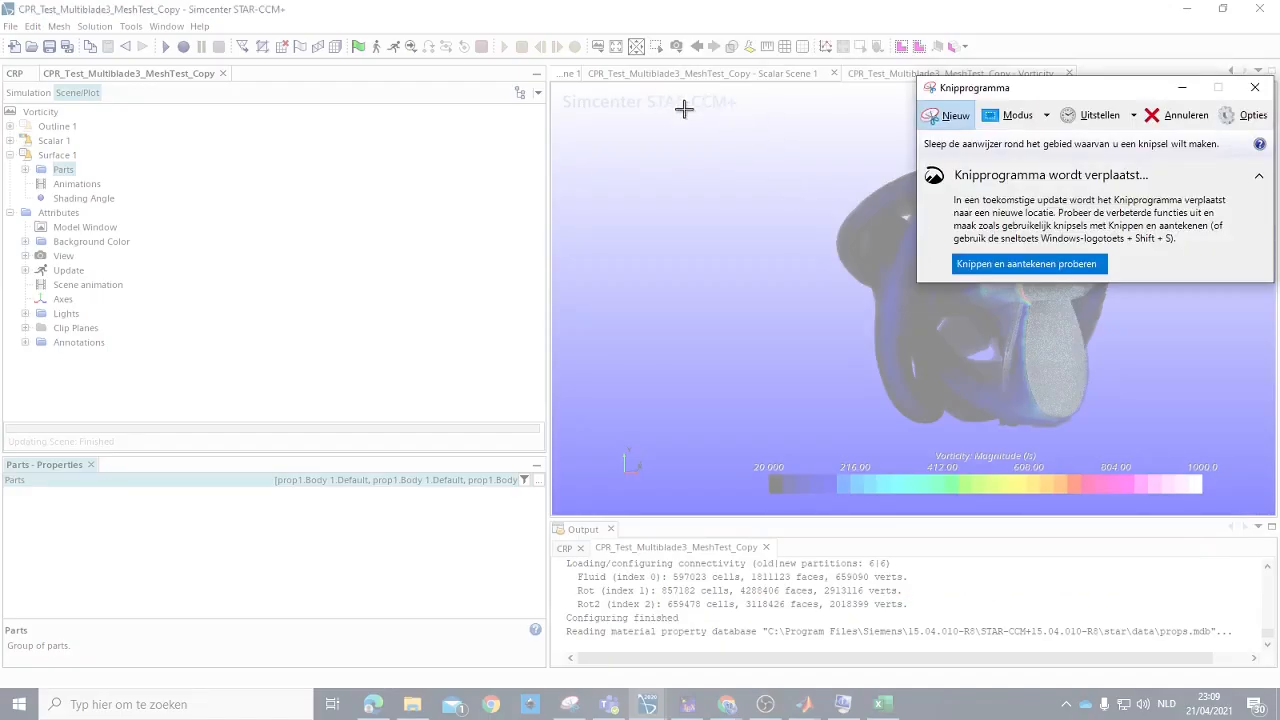
left_click_drag(697, 94, 1228, 500)
right_click(936, 312)
left_click(994, 360)
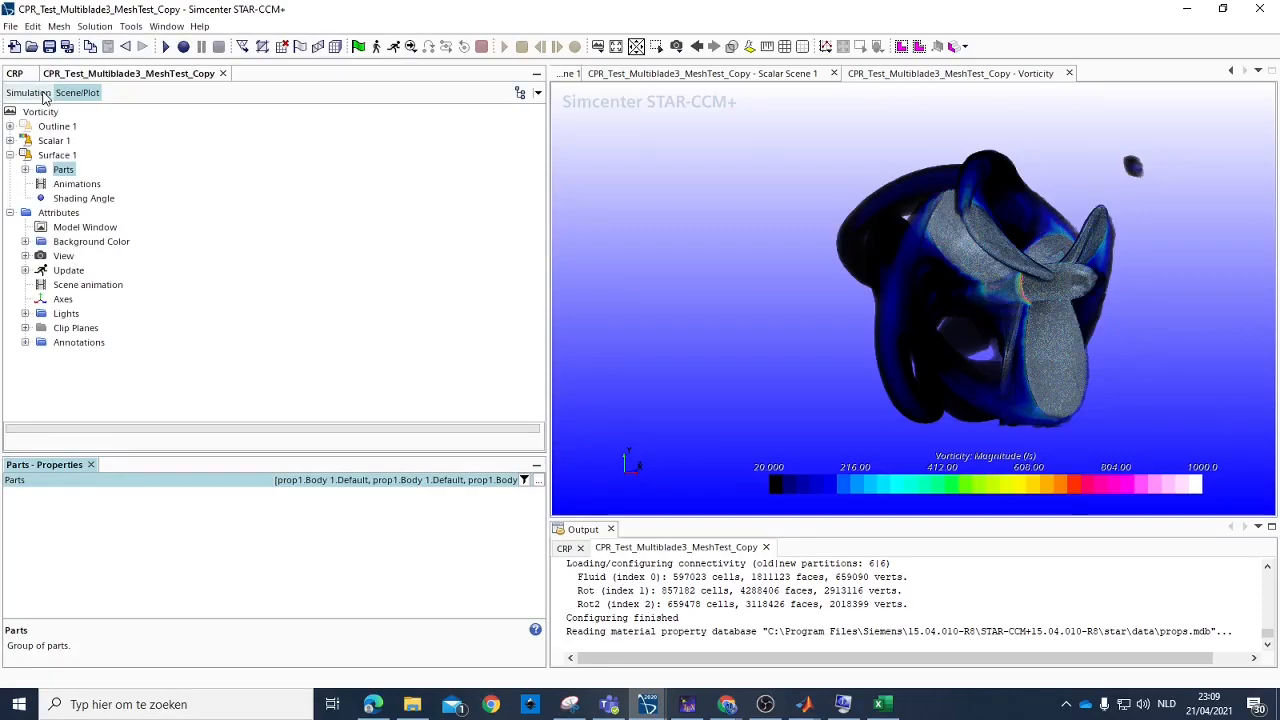
Open the velocity scene and examine the velocity magnitude on the plane section behind the propellers.
left_click(10, 155)
left_click(10, 169)
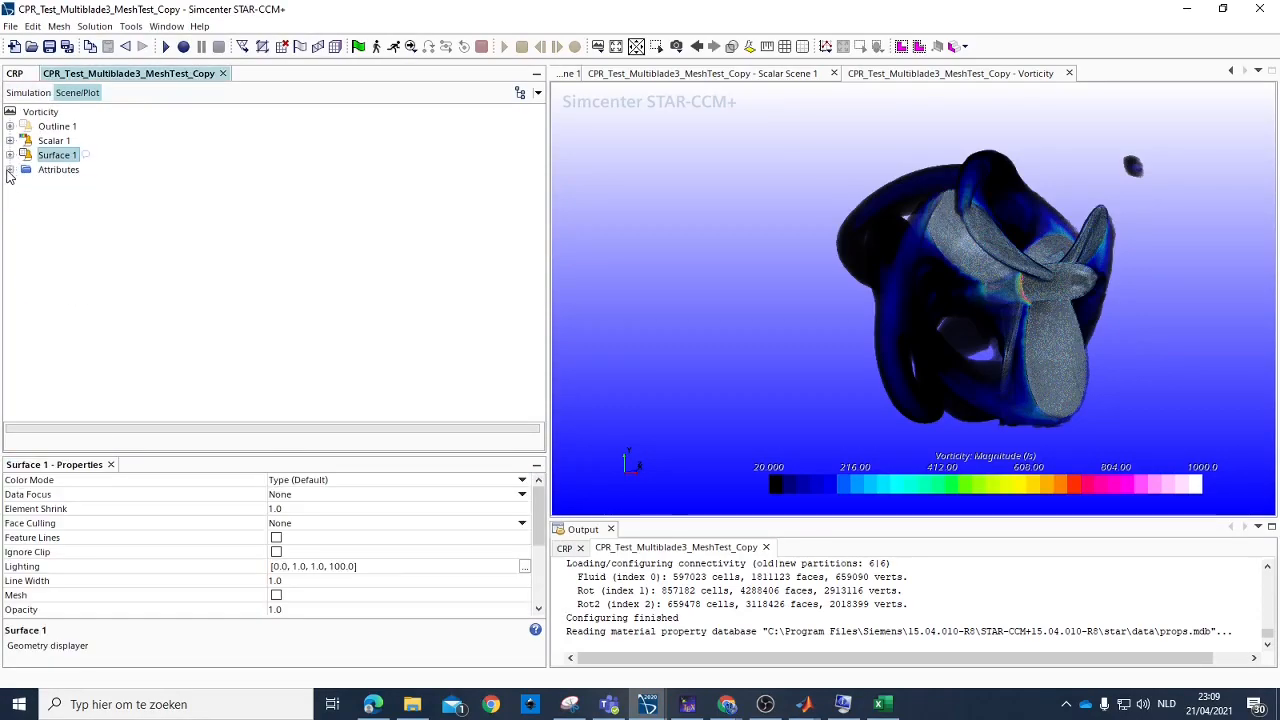
left_click(28, 92)
double_click(68, 315)
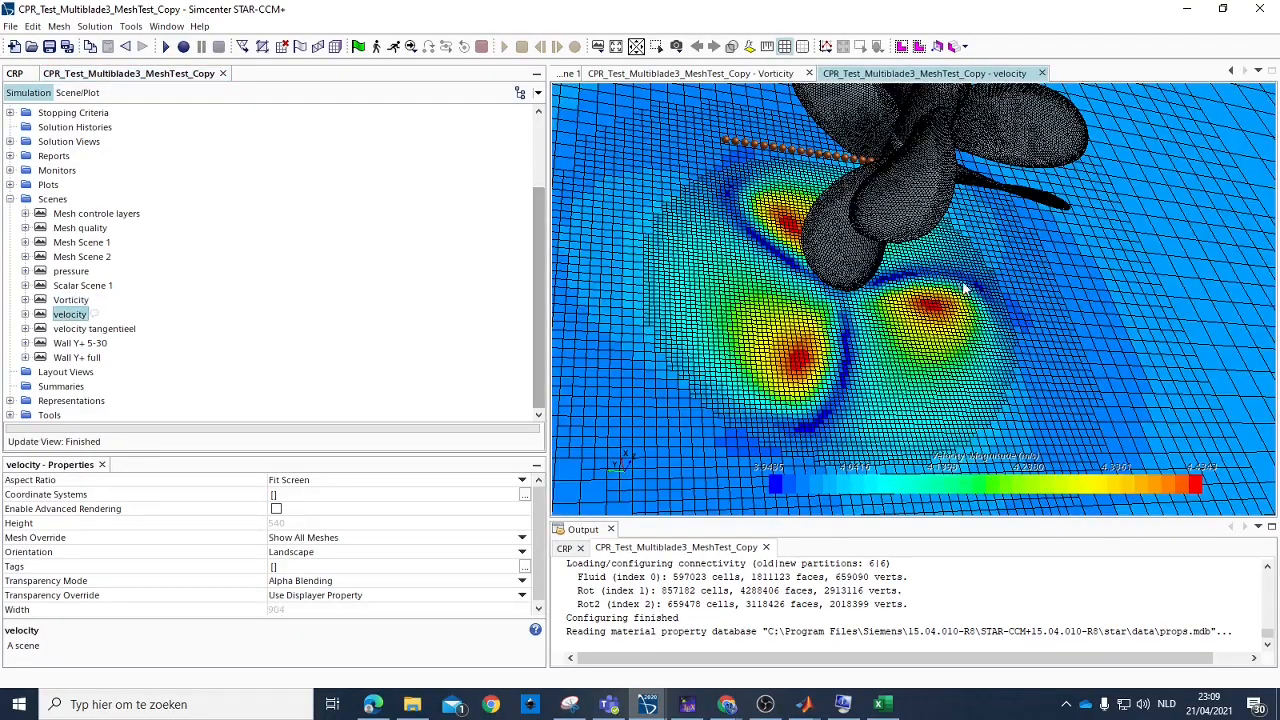
scroll(963, 288, "down", 3)
scroll(937, 334, "up", 2)
left_click_drag(926, 320, 872, 342)
left_click_drag(955, 309, 875, 322)
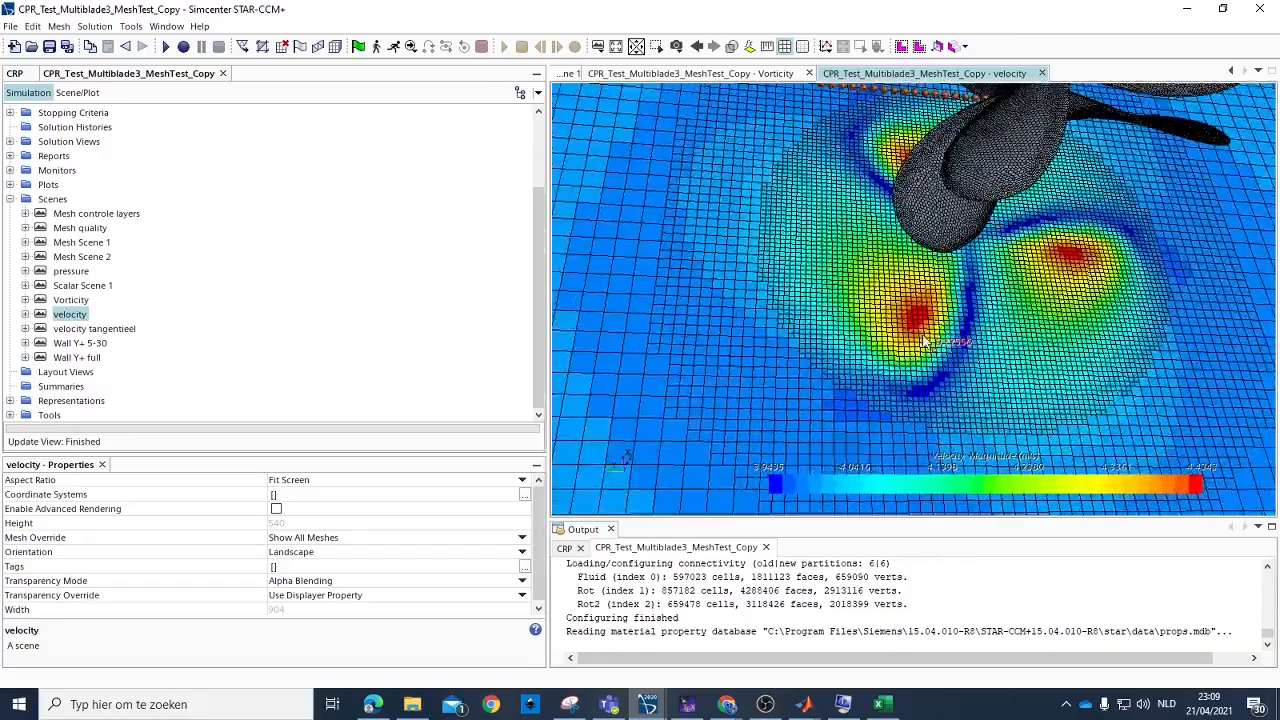
Look through the available field functions for the velocity scene's colour bar and leave the list without choosing one.
left_click(957, 485)
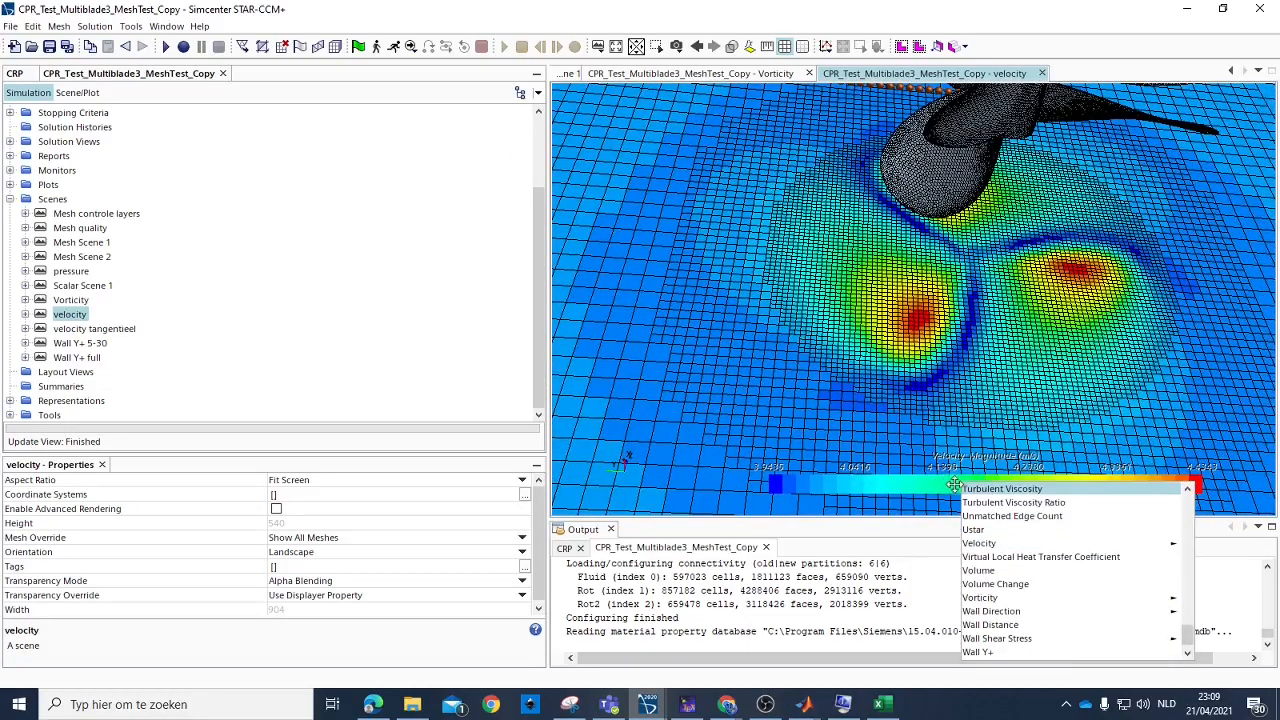
scroll(1020, 509, "up", 6)
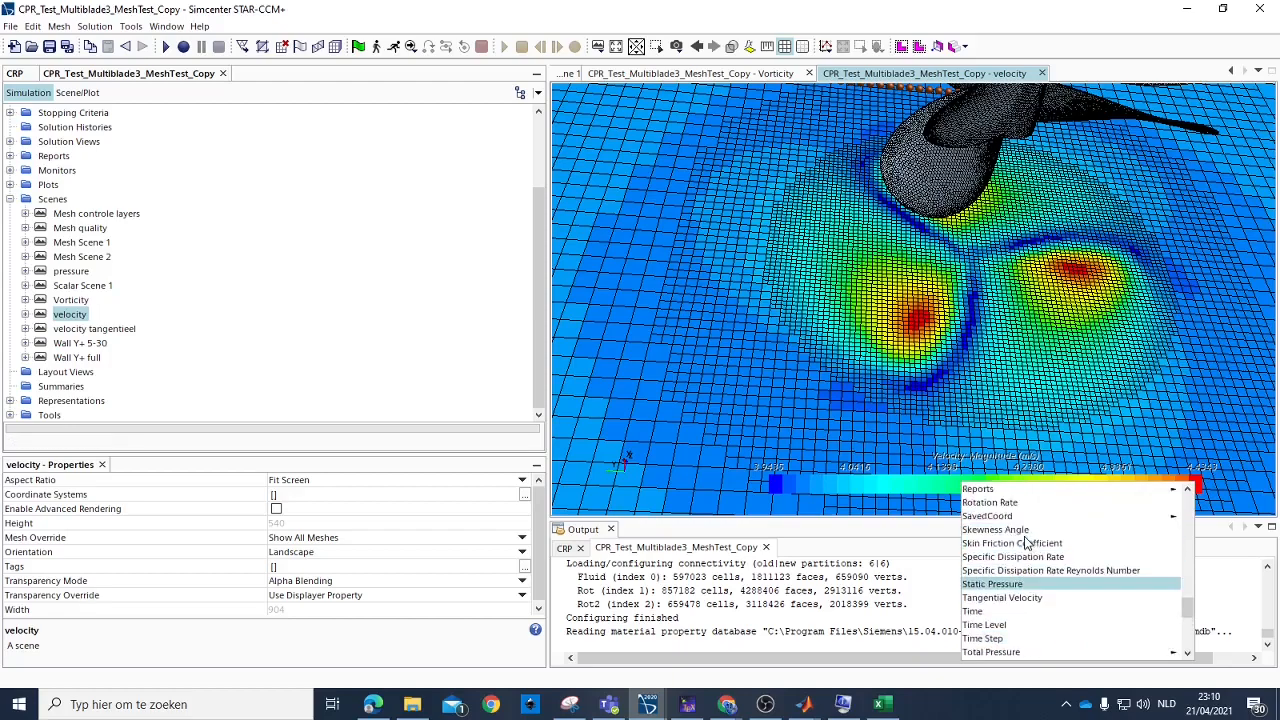
scroll(1051, 511, "down", 5)
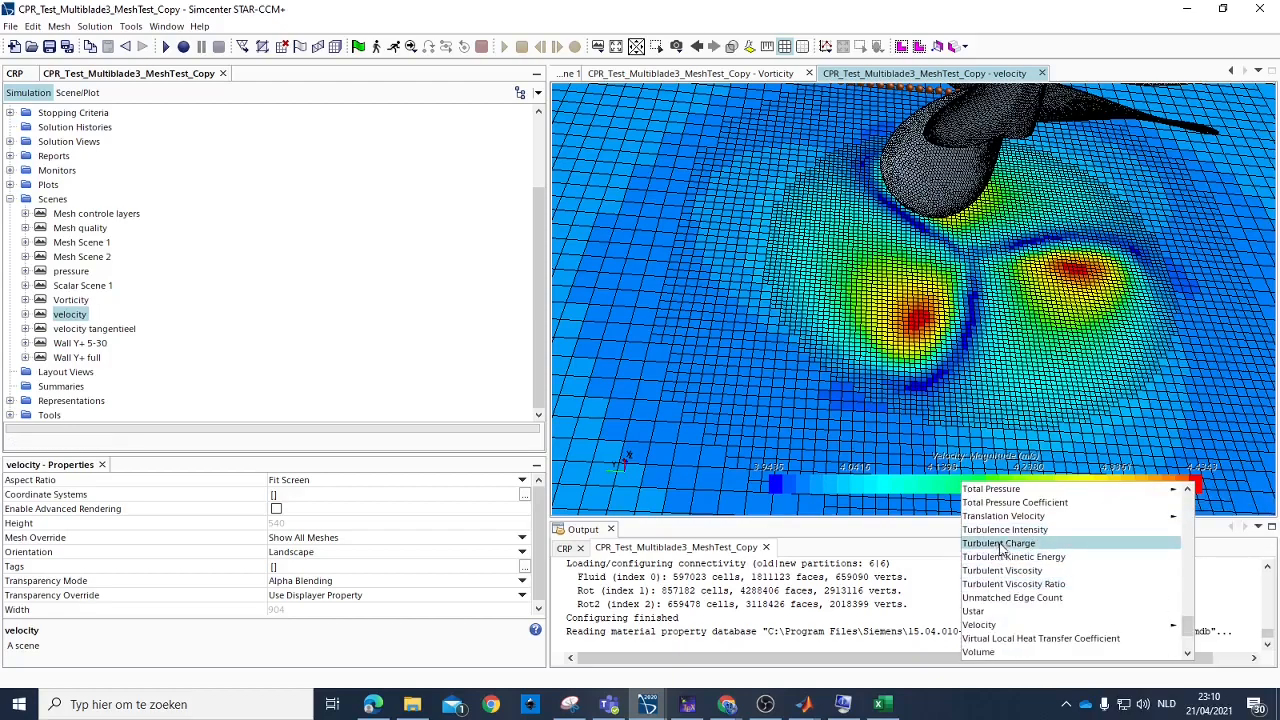
scroll(1030, 520, "up", 1)
scroll(1030, 522, "up", 1)
scroll(1025, 528, "down", 4)
scroll(1018, 528, "up", 13)
scroll(1020, 521, "up", 2)
scroll(1026, 530, "down", 12)
scroll(1030, 545, "down", 3)
scroll(1012, 565, "up", 2)
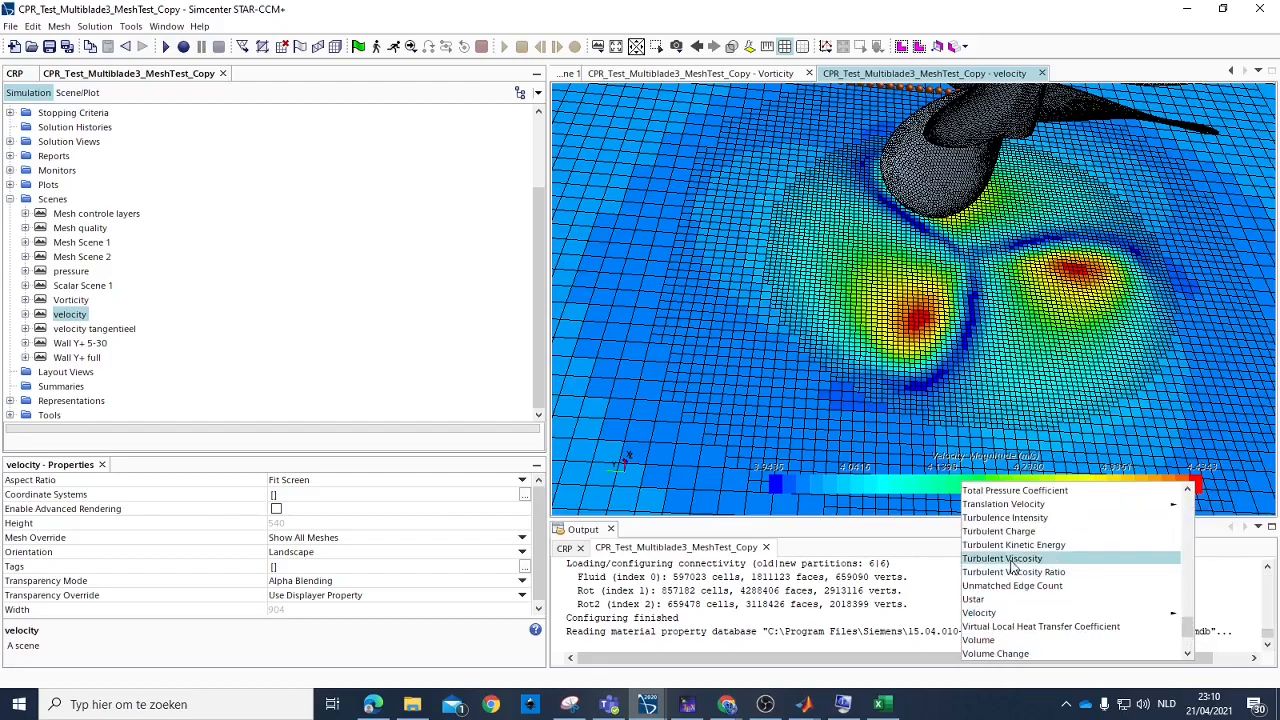
scroll(1013, 545, "up", 3)
scroll(1013, 525, "up", 7)
scroll(1012, 522, "up", 10)
scroll(1011, 518, "up", 6)
left_click(745, 445)
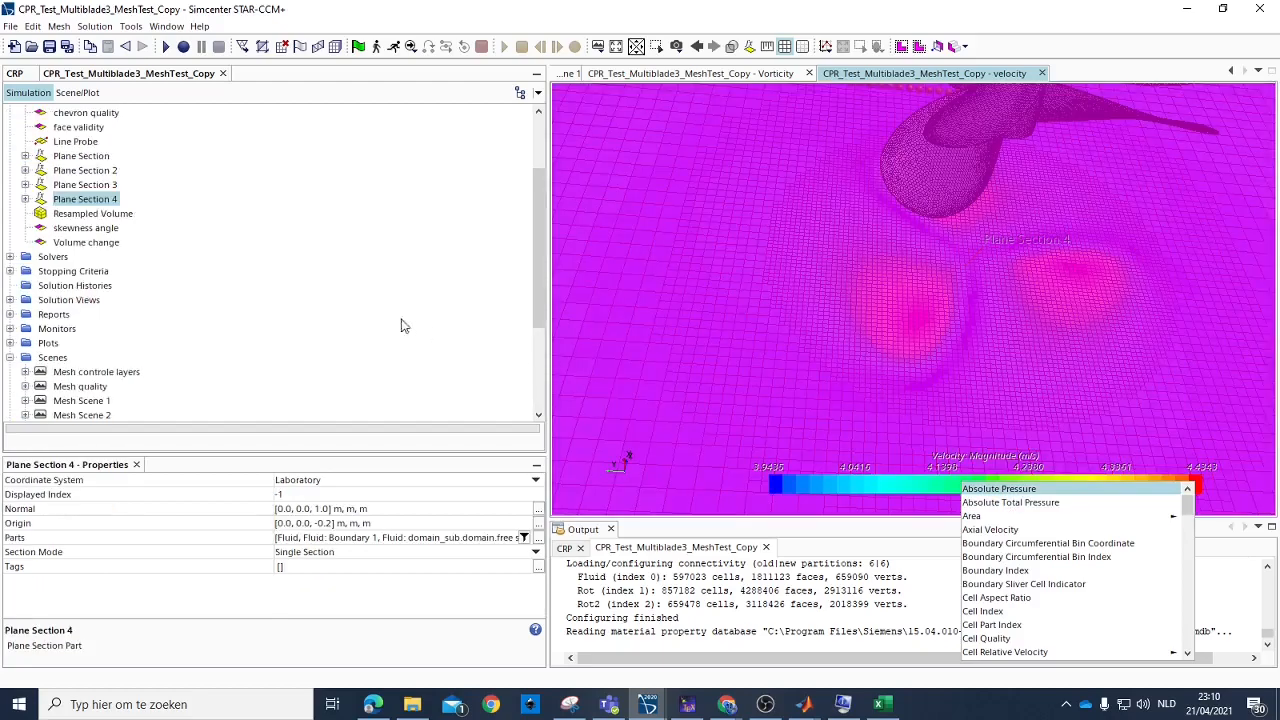
left_click(278, 257)
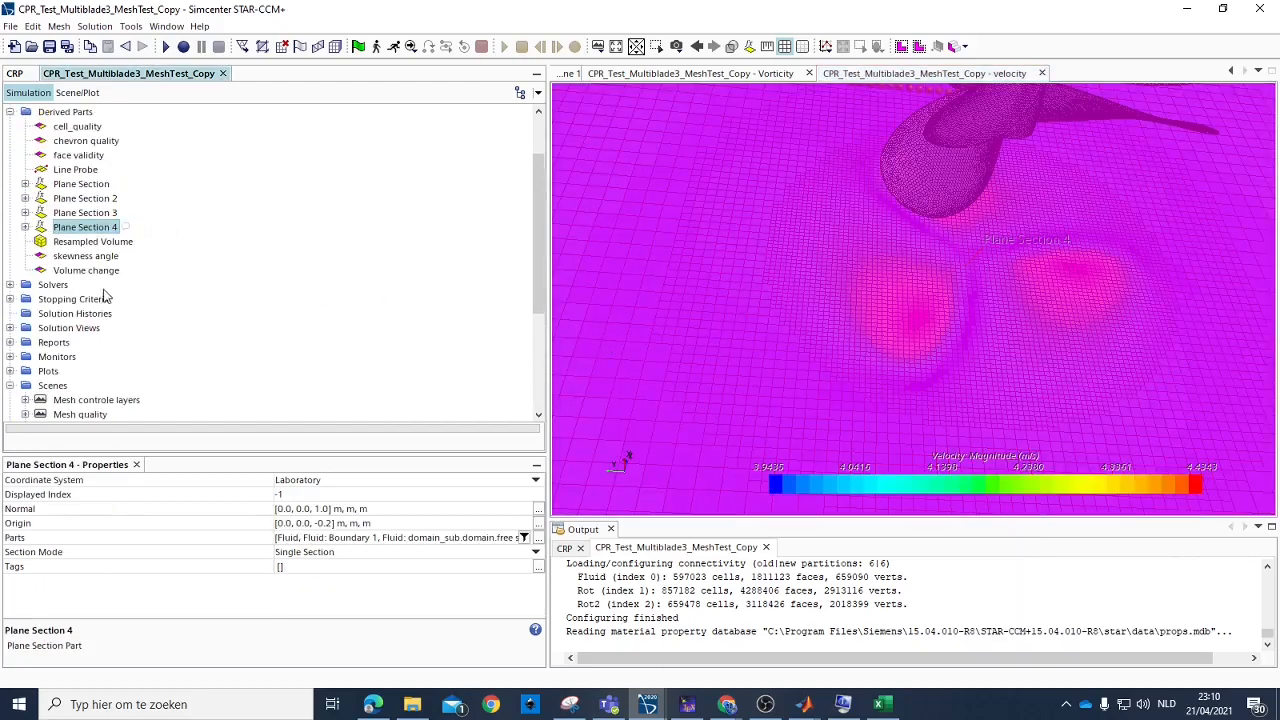
Open the velocity tangentieel scene and examine the tangential velocity distribution on the plane section behind the propellers.
left_click(67, 93)
left_click(38, 93)
scroll(100, 240, "down", 4)
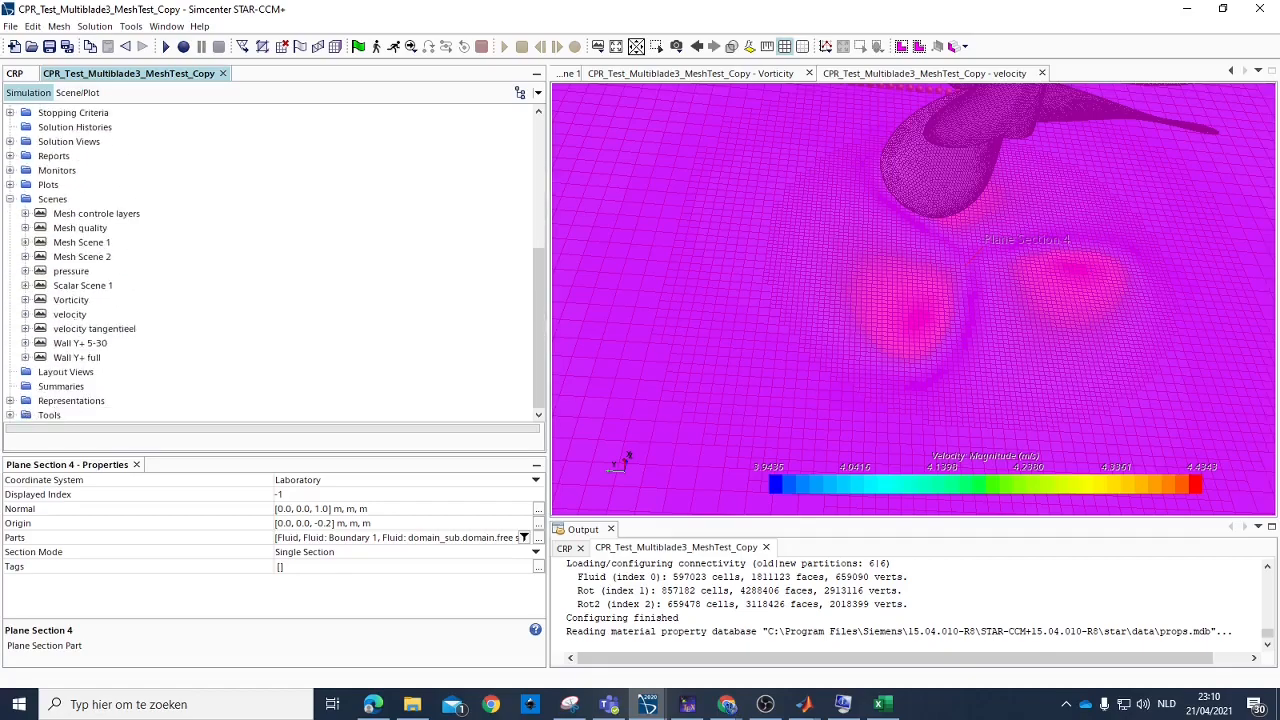
left_click(90, 329)
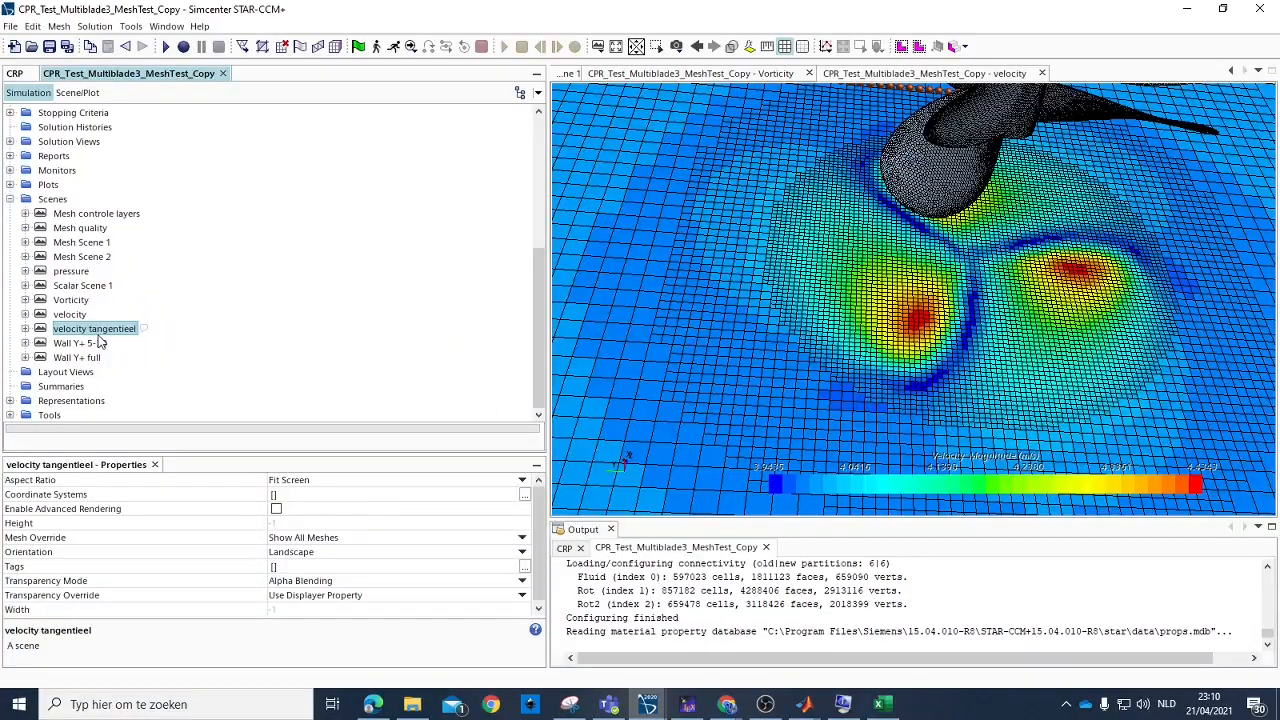
double_click(99, 333)
mouse_move(902, 298)
left_mouse_down()
mouse_move(900, 257)
mouse_move(878, 375)
mouse_move(868, 330)
mouse_move(884, 397)
mouse_move(890, 320)
left_mouse_up()
scroll(888, 340, "down", 4)
scroll(880, 390, "up", 4)
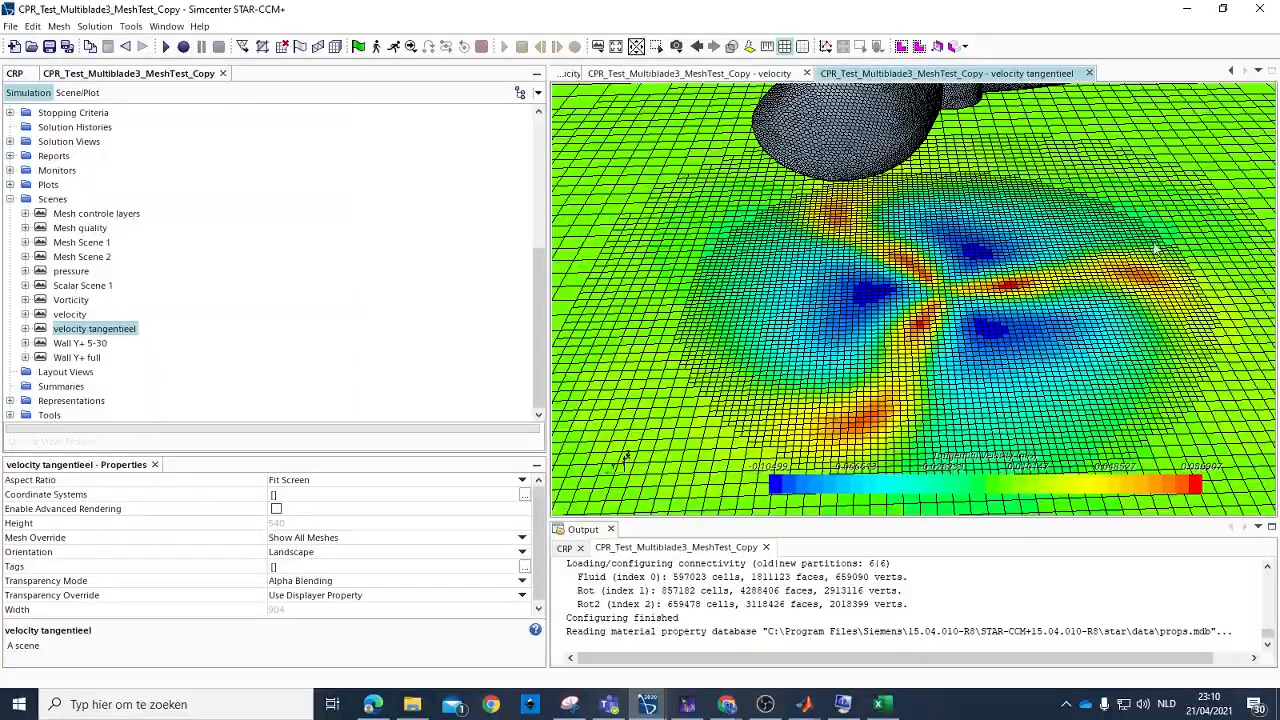
left_click_drag(972, 281, 950, 365)
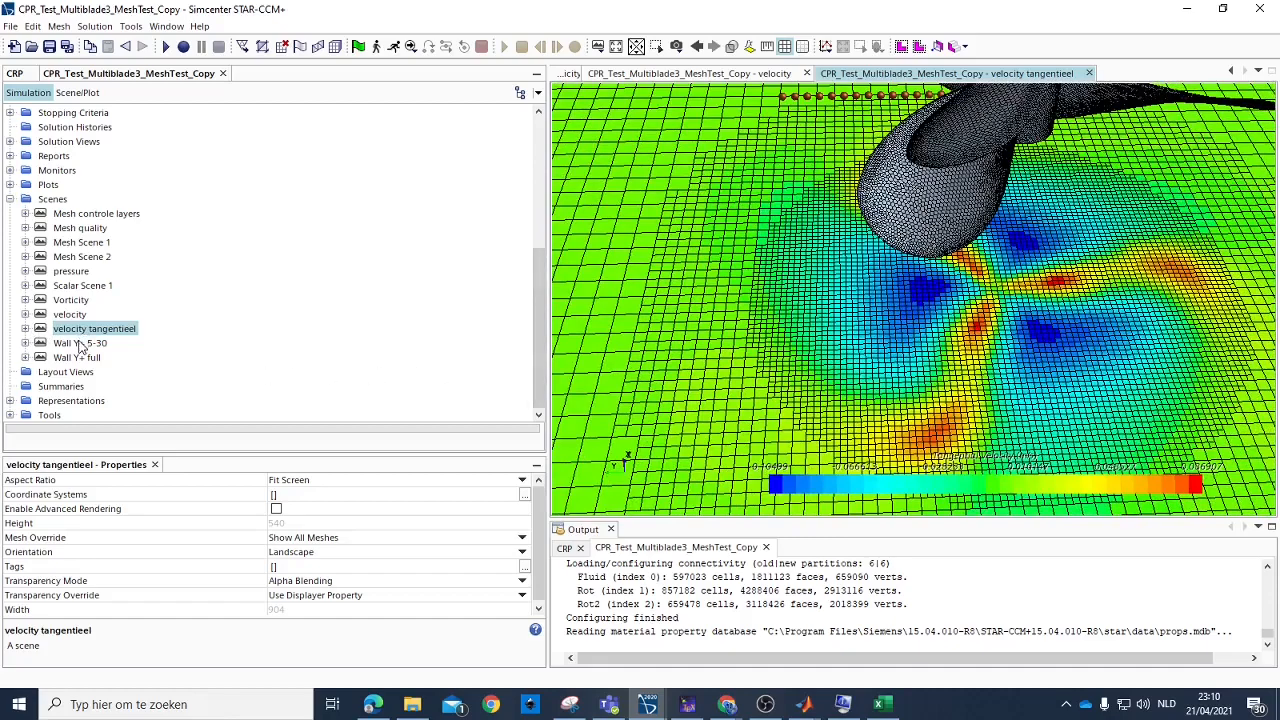
Open the pressure scene, Mesh Scene 2 and Mesh Scene 1 in turn to inspect the available pressure and mesh views.
double_click(71, 272)
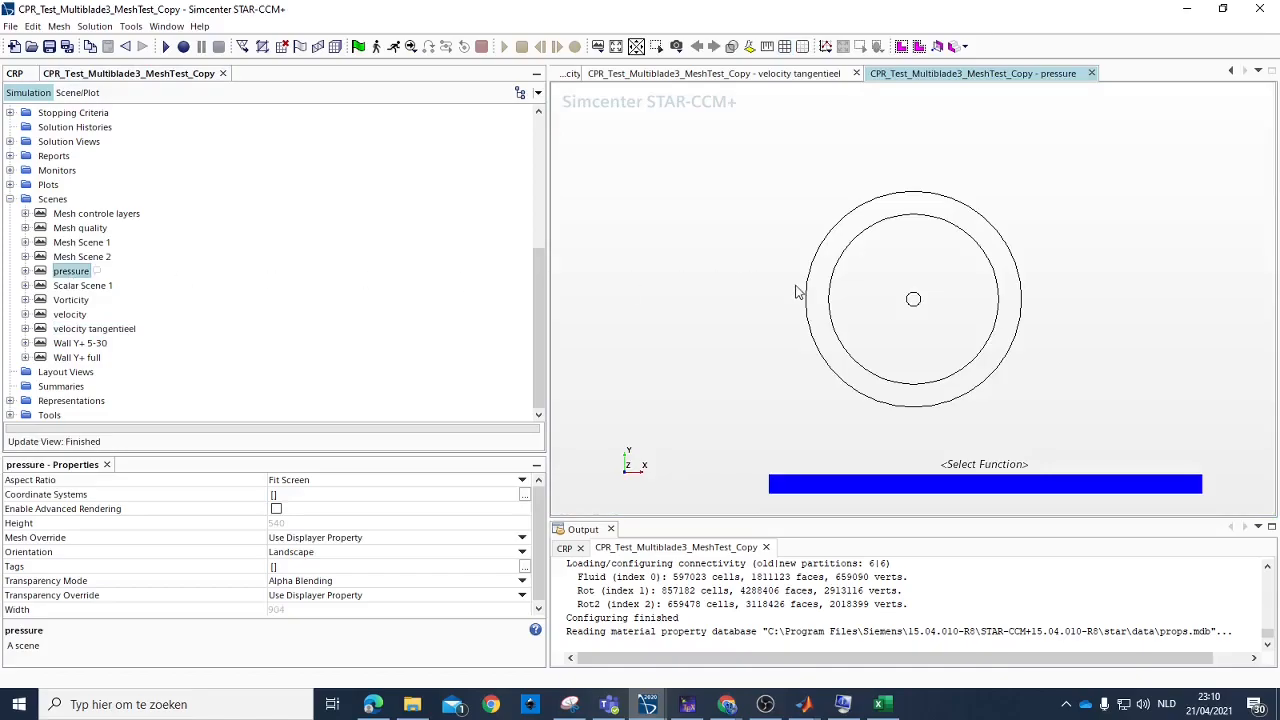
double_click(80, 257)
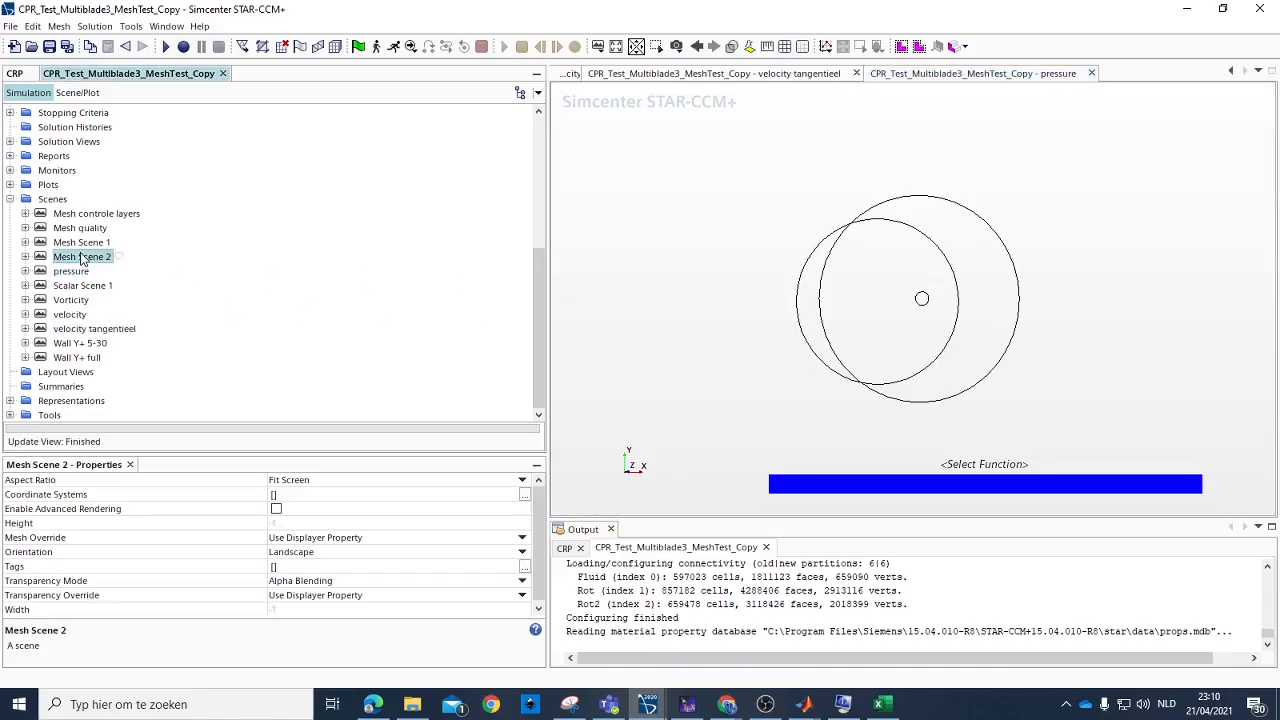
double_click(78, 243)
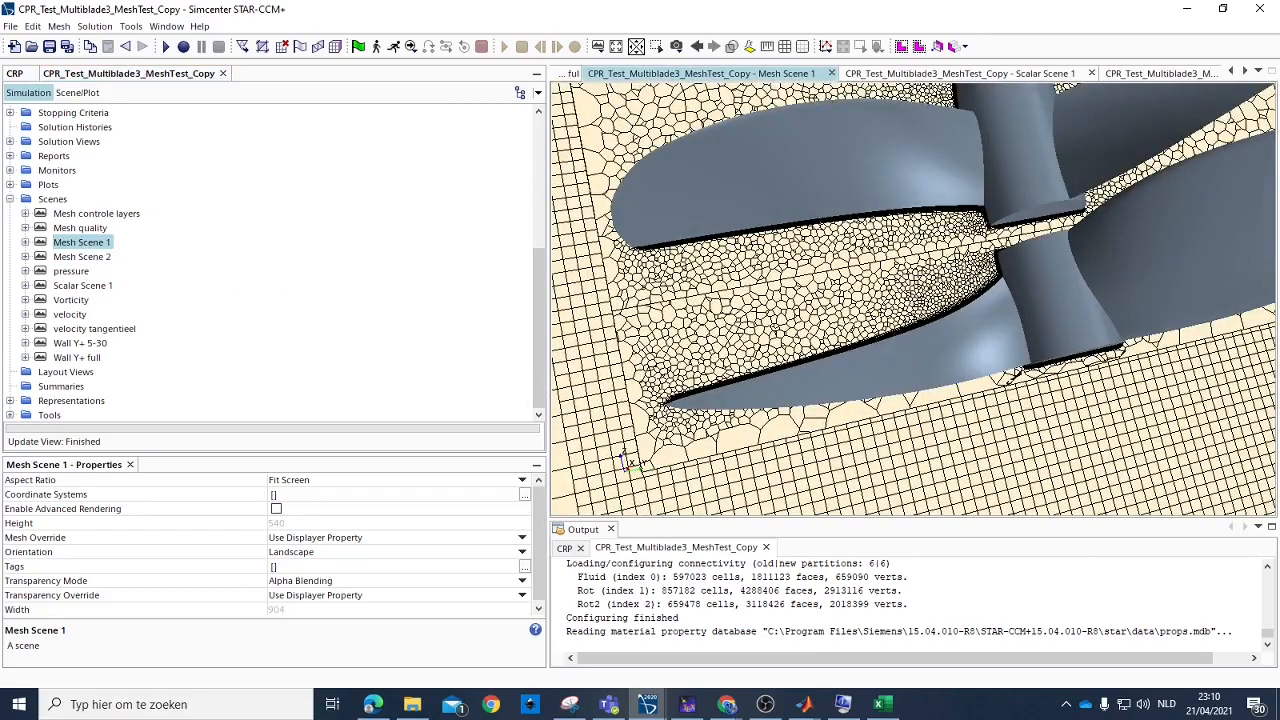
Switch to Scalar Scene 1 and examine the velocity magnitude on the section around the two propellers from several distances and angles.
left_click(10, 200)
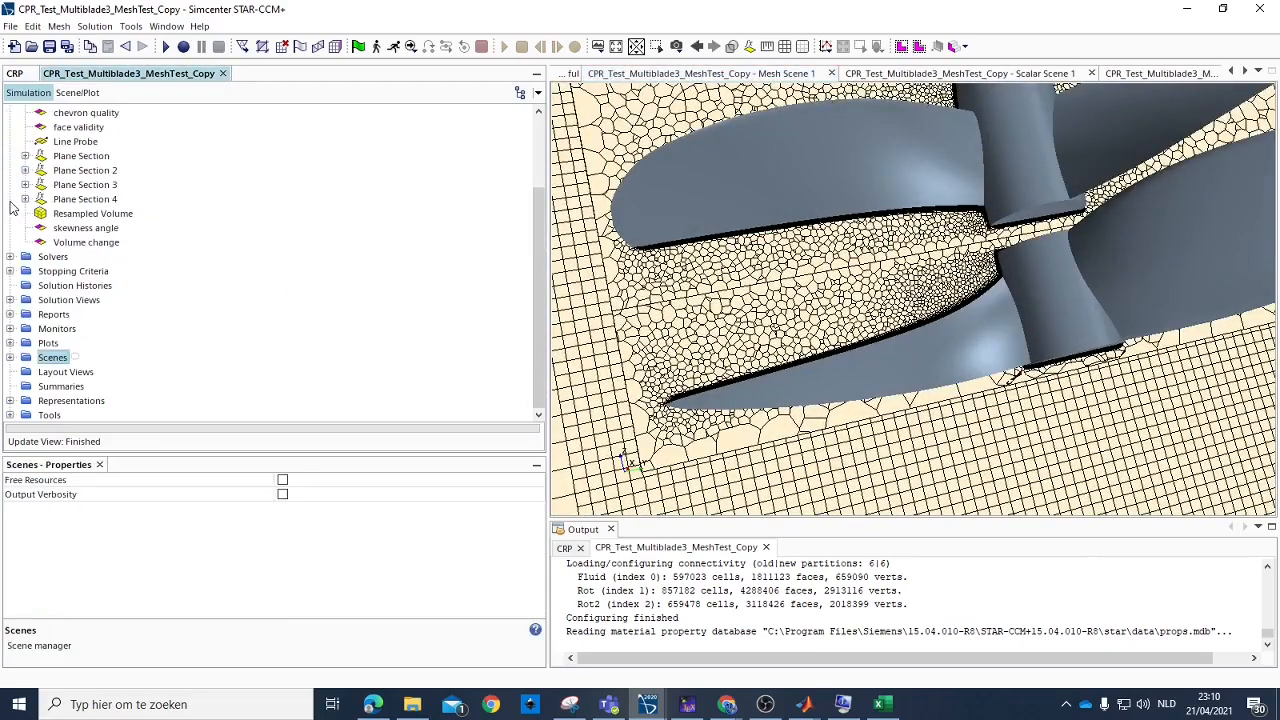
left_click(10, 357)
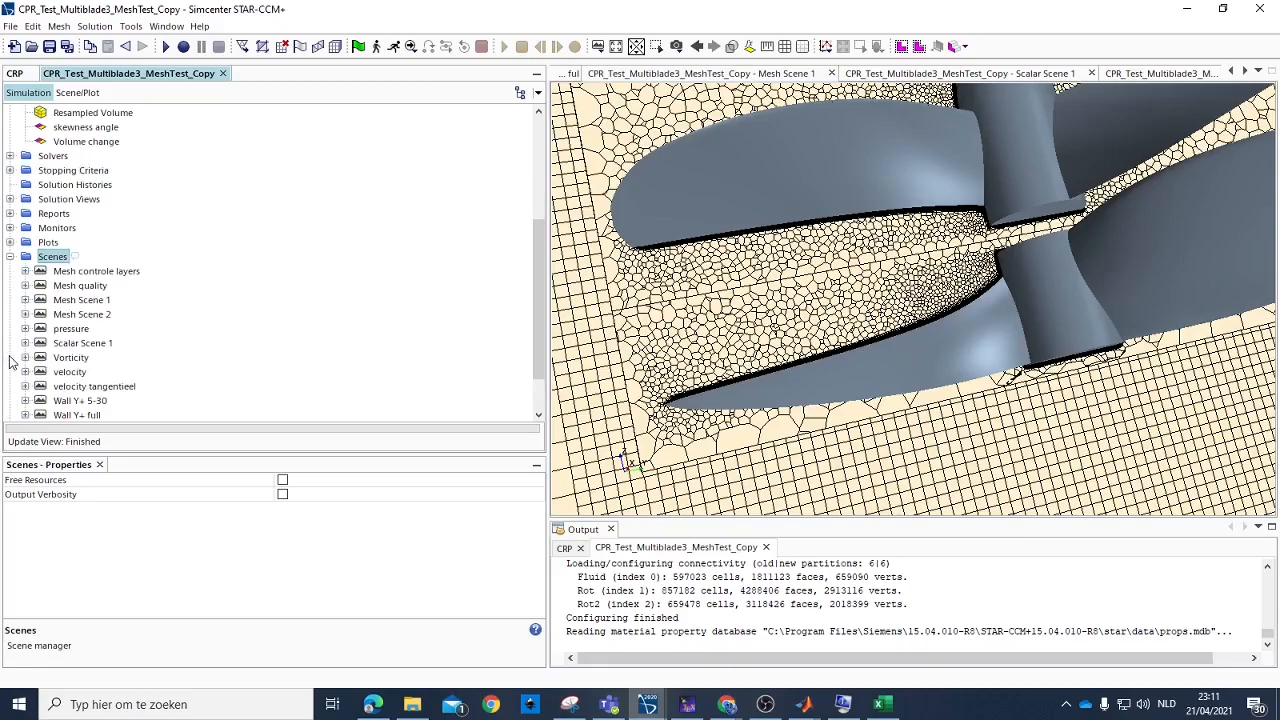
left_click(1034, 77)
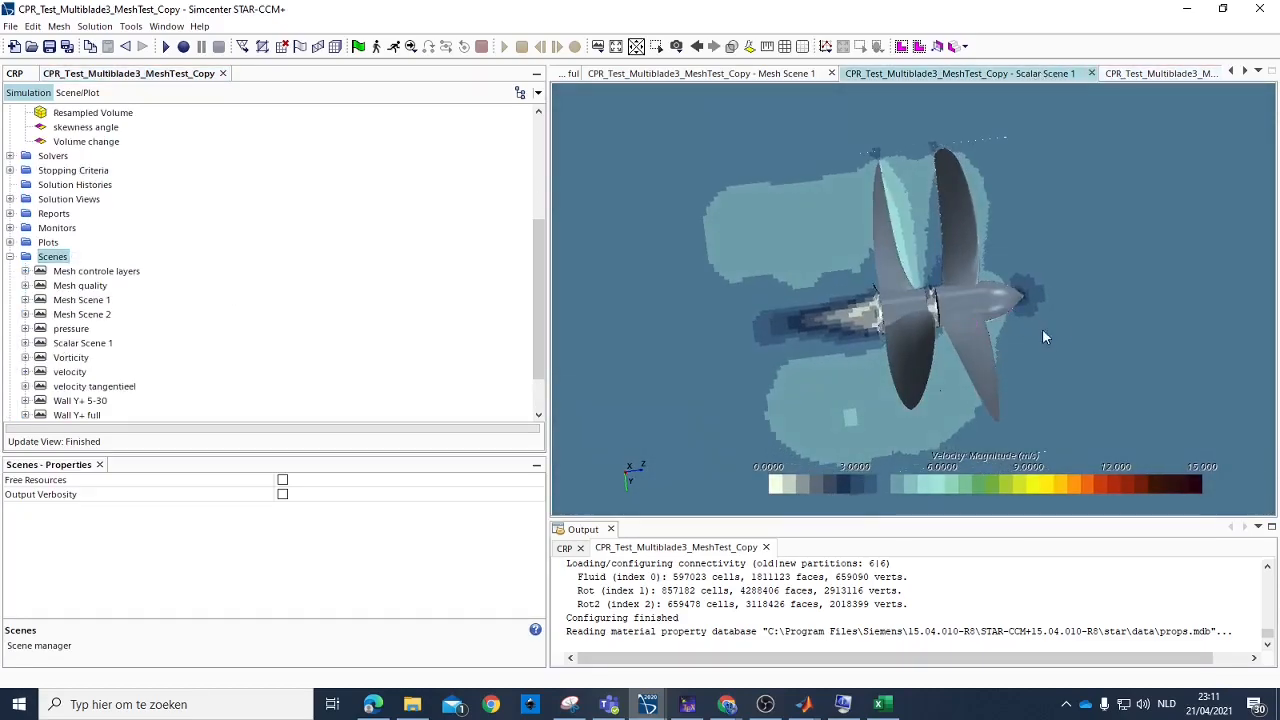
scroll(1040, 325, "down", 3)
scroll(902, 403, "up", 5)
scroll(989, 405, "down", 2)
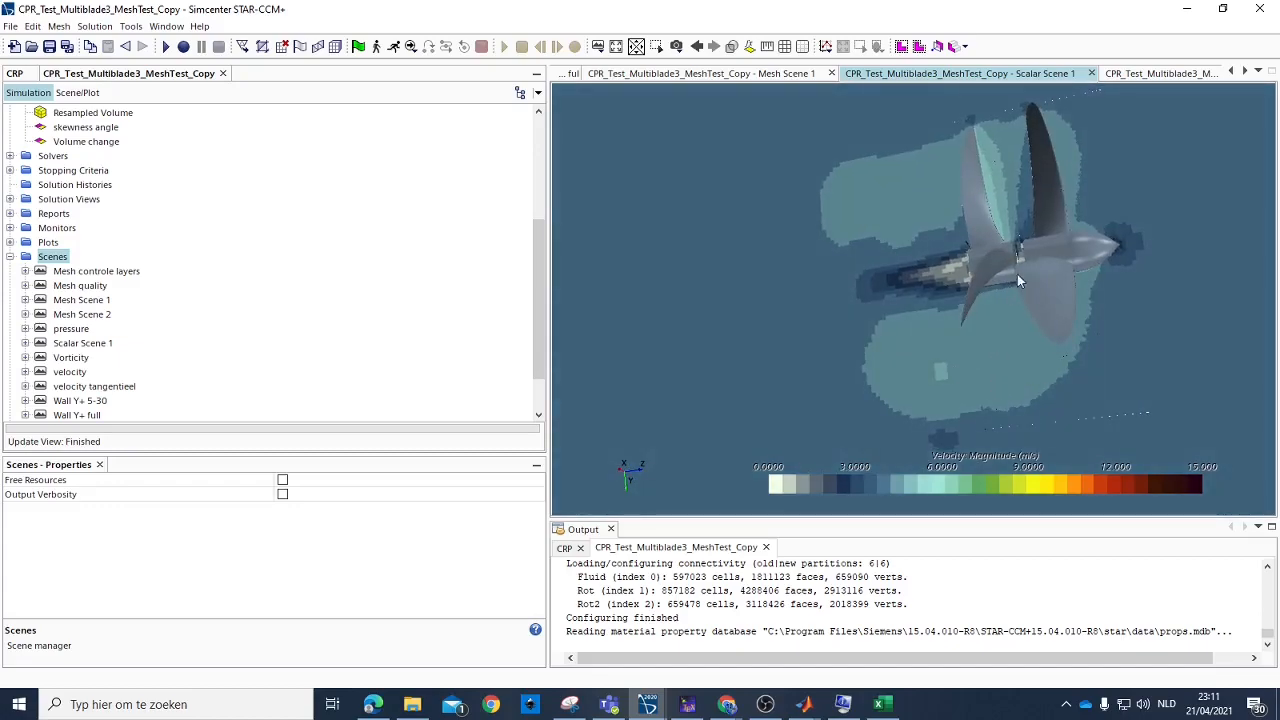